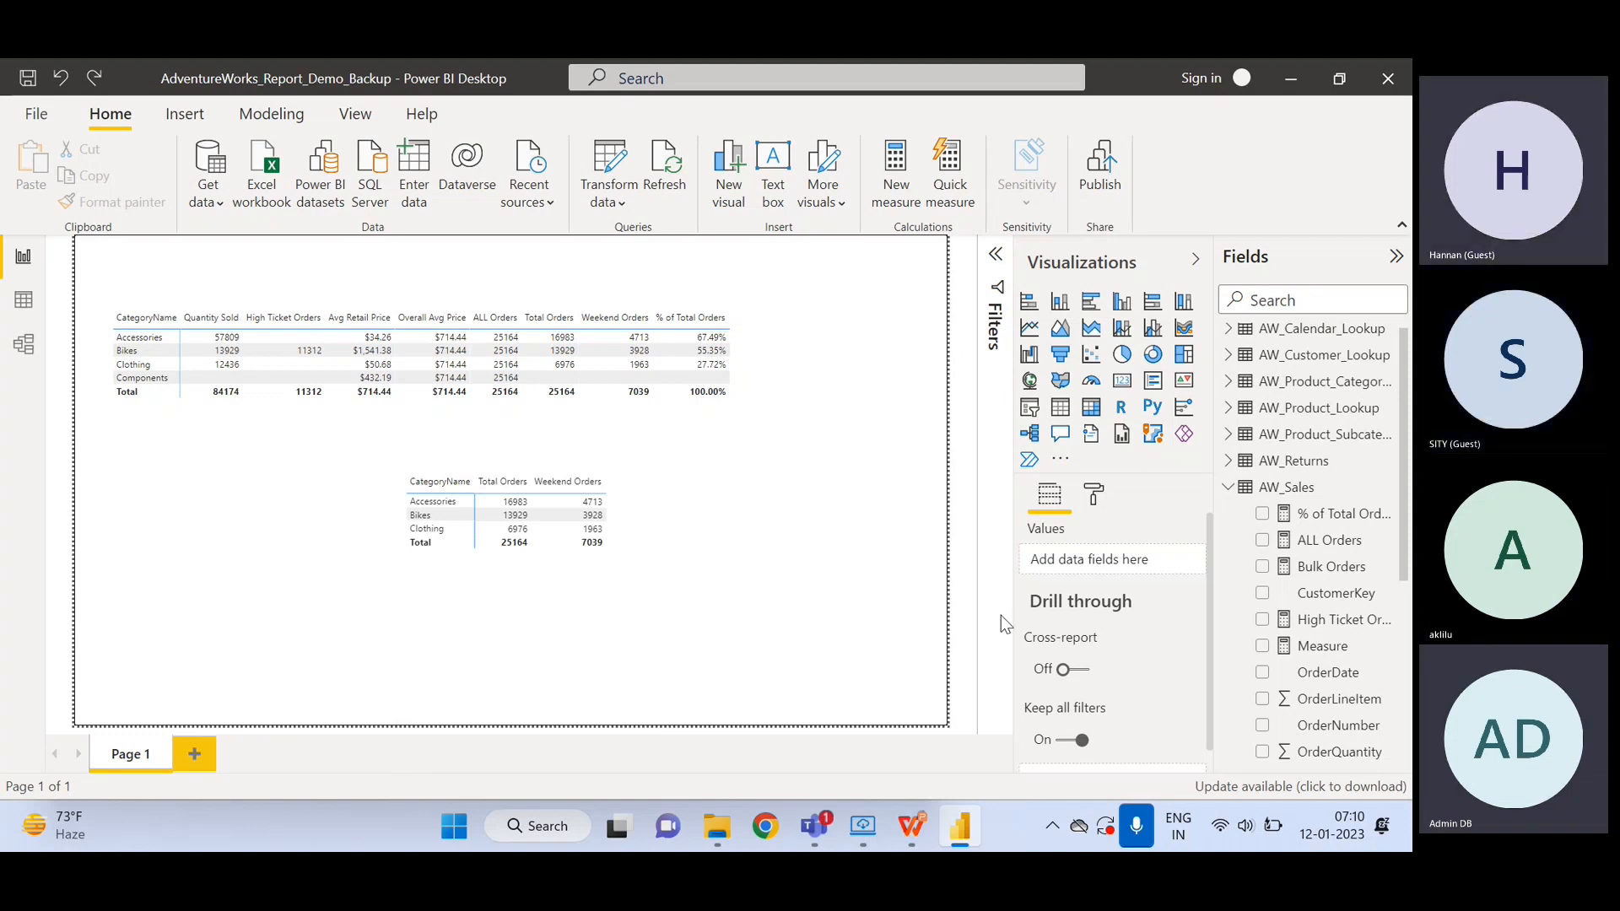
- Review the report page's category tables alongside the AW_Product_Lookup table data, collapsing the expanded AW_Sales and AW_Product_Lookup field lists
left_click(1227, 488)
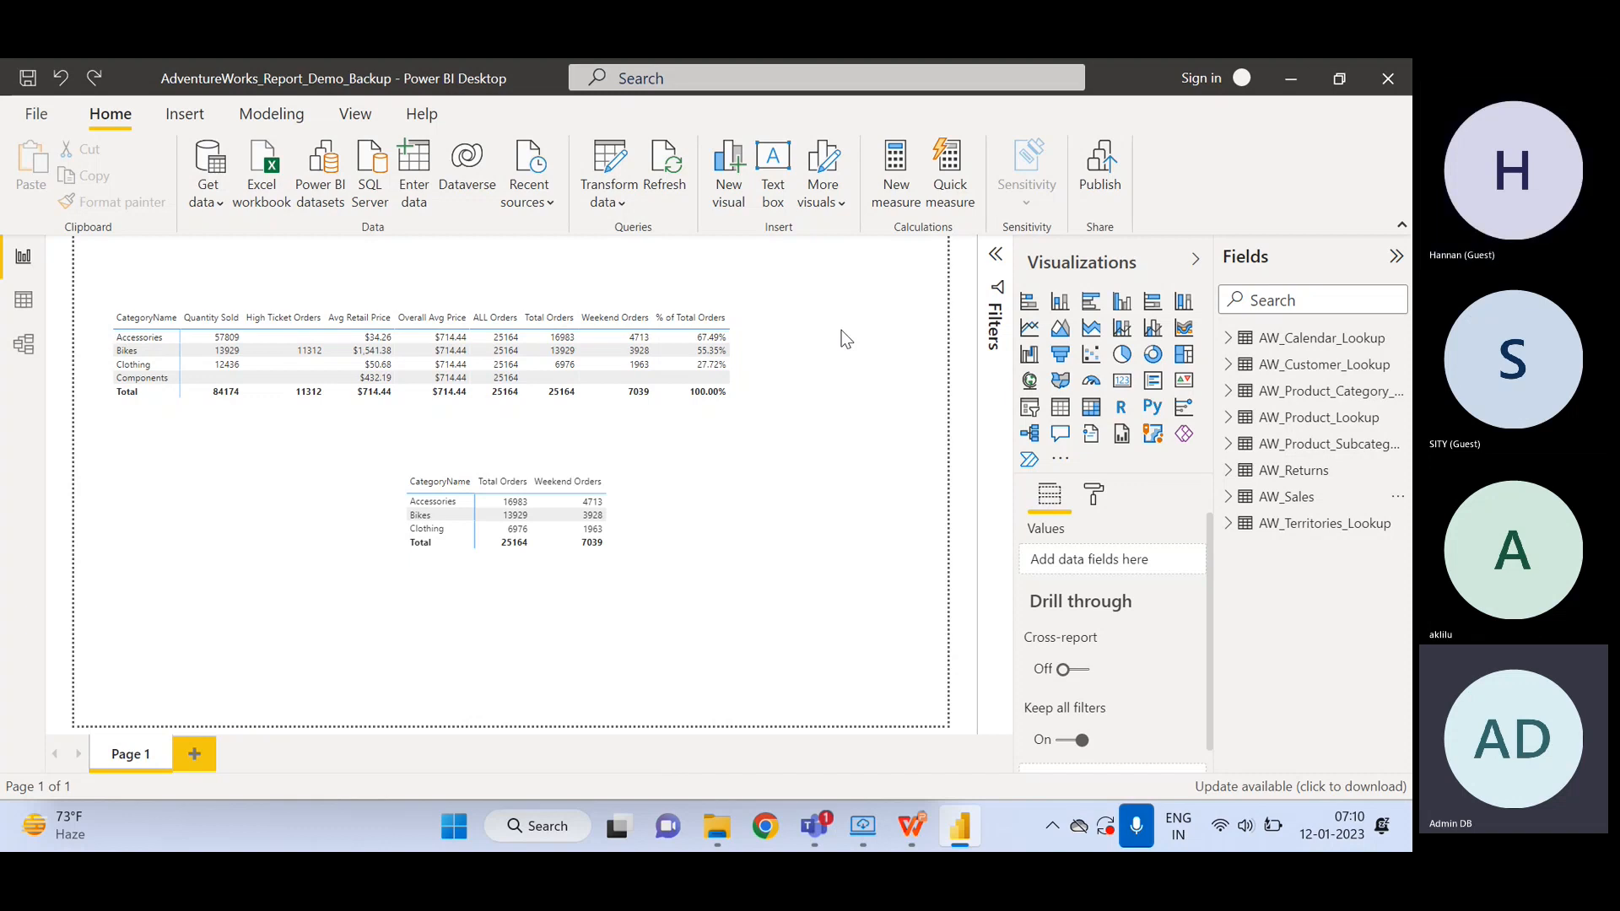
left_click(25, 302)
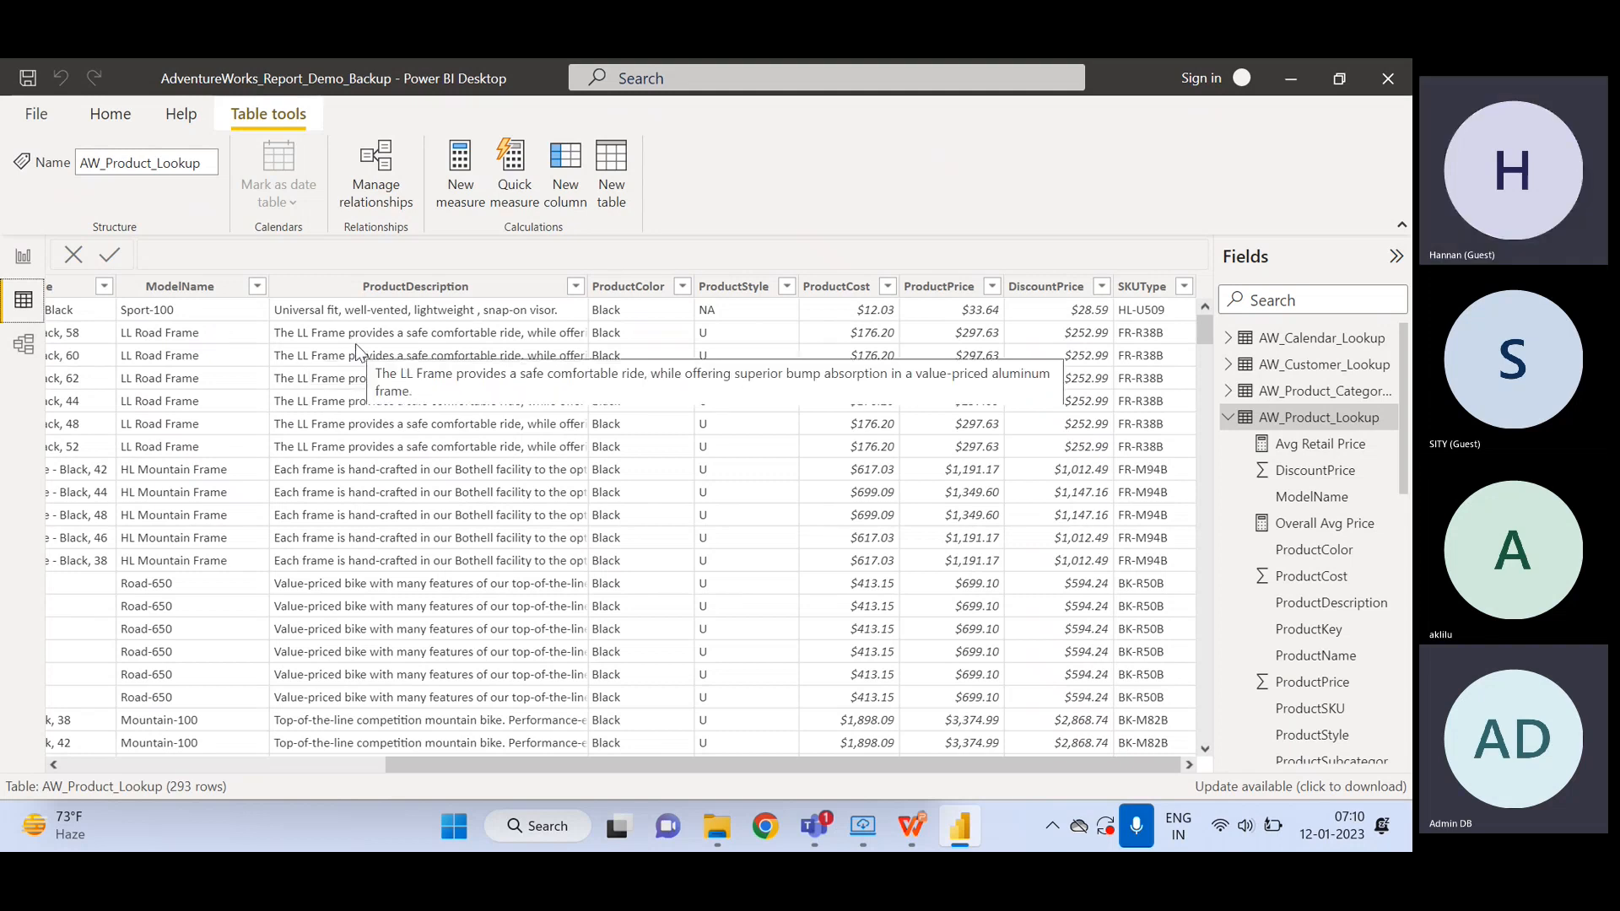
left_click(24, 256)
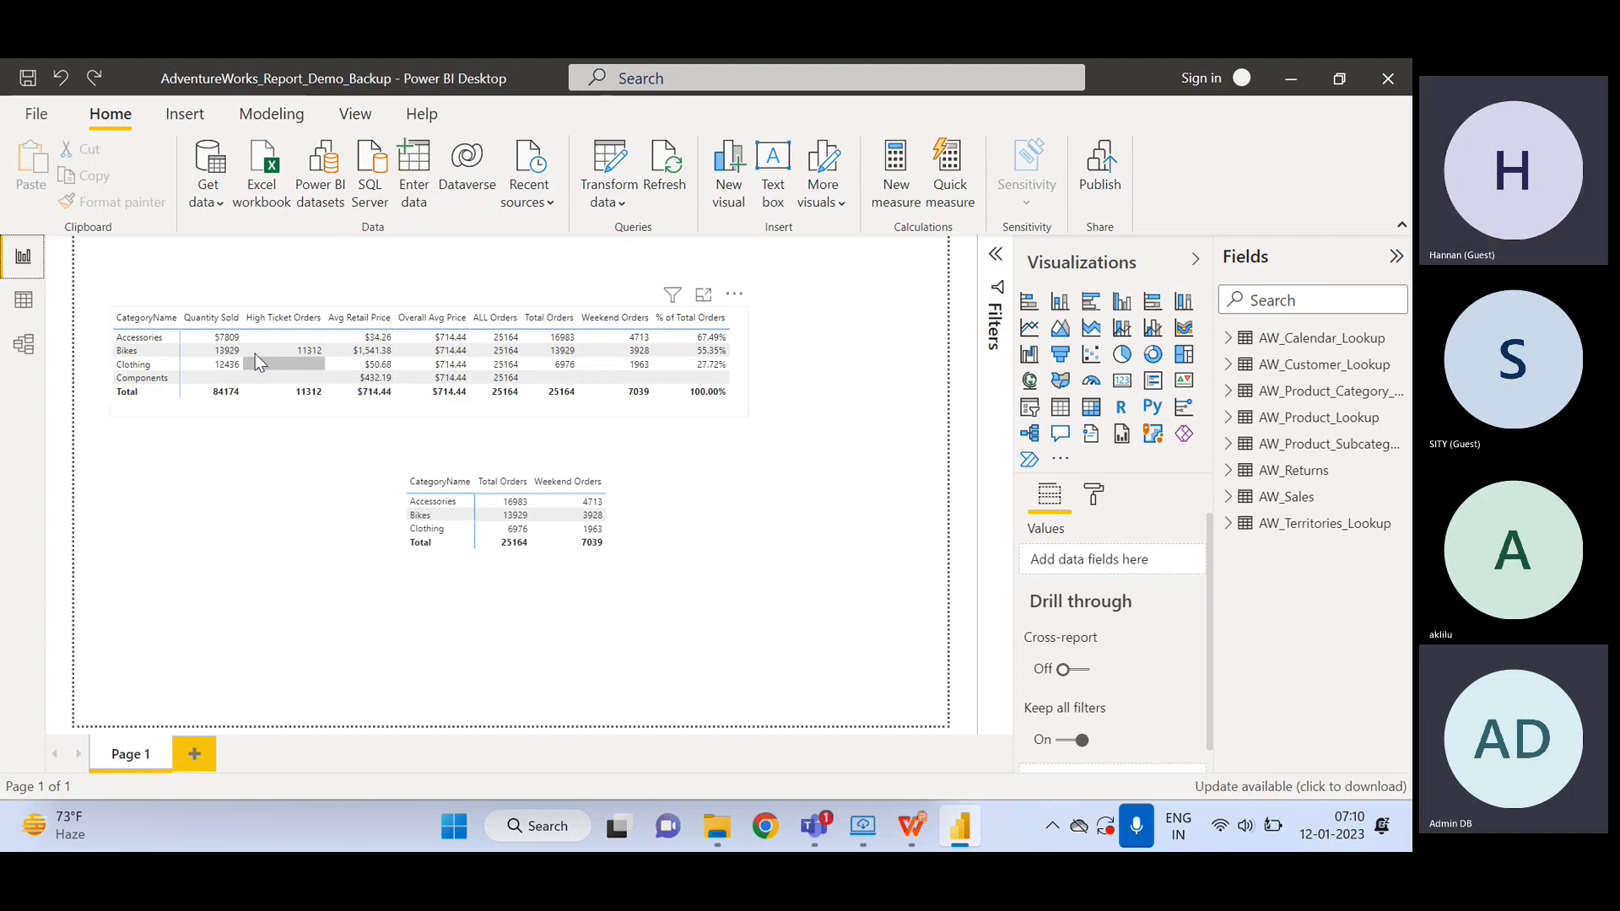
left_click(25, 307)
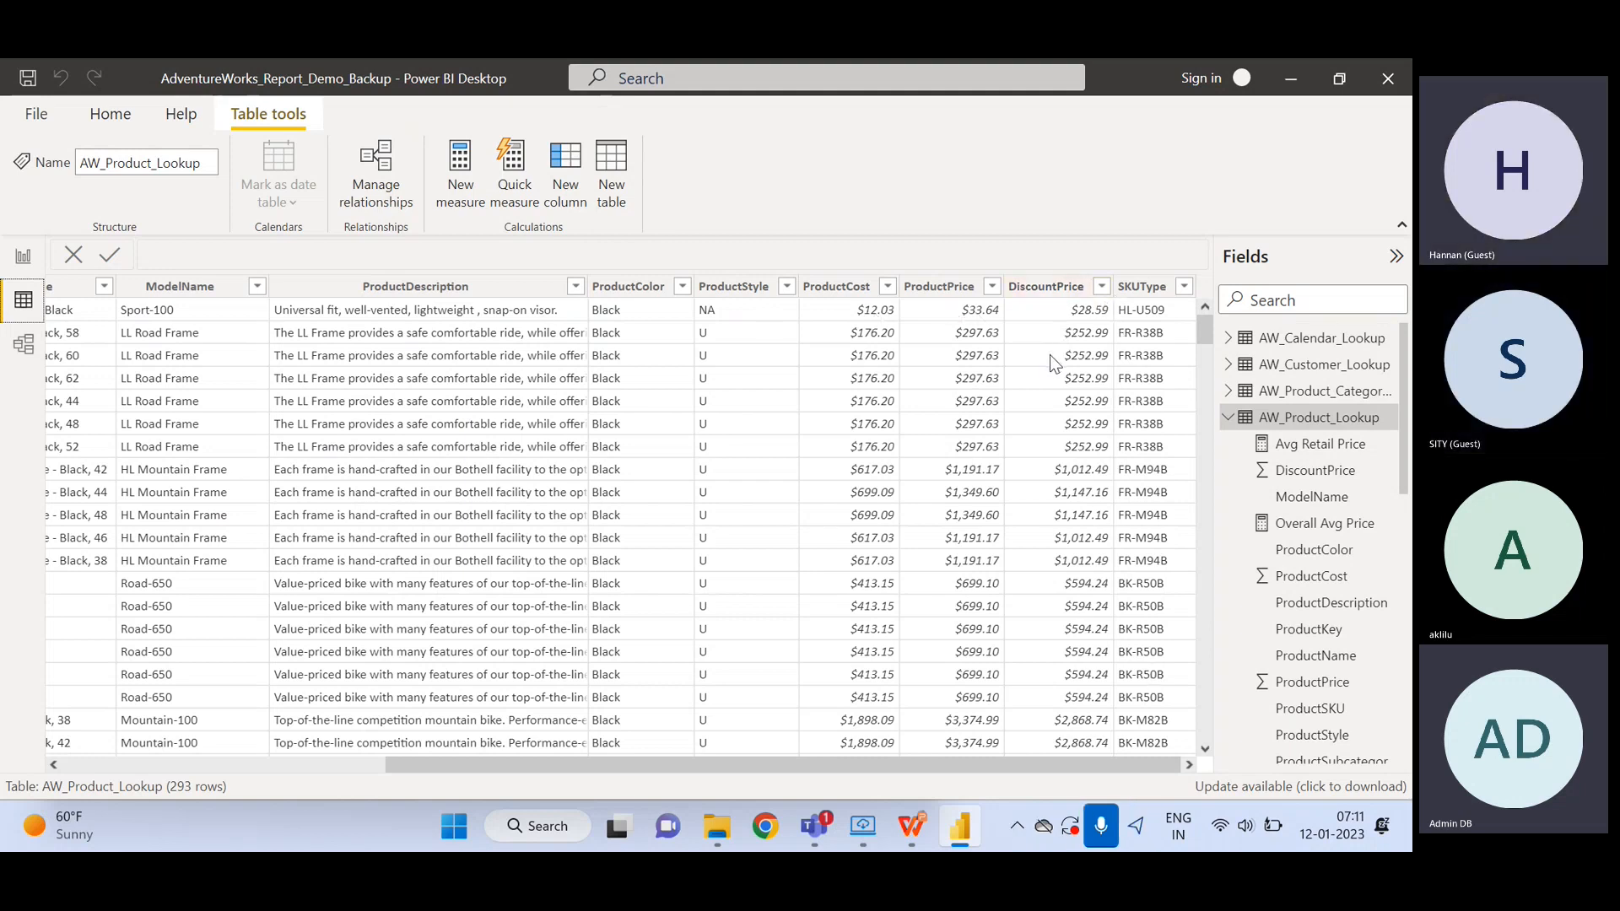
left_click(18, 255)
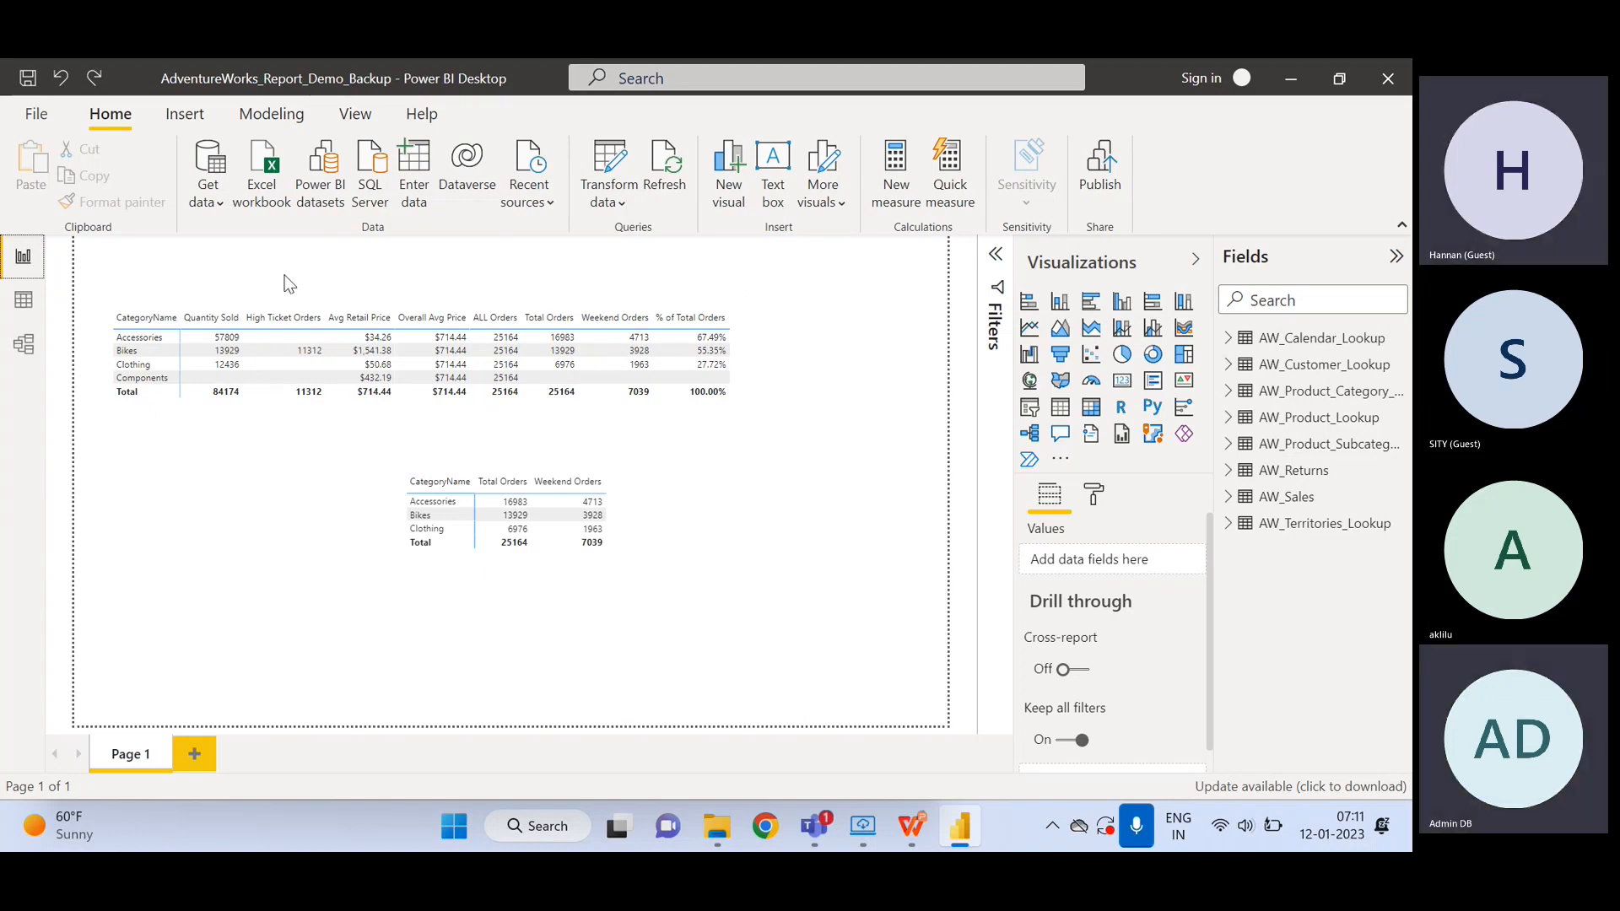
left_click(213, 272)
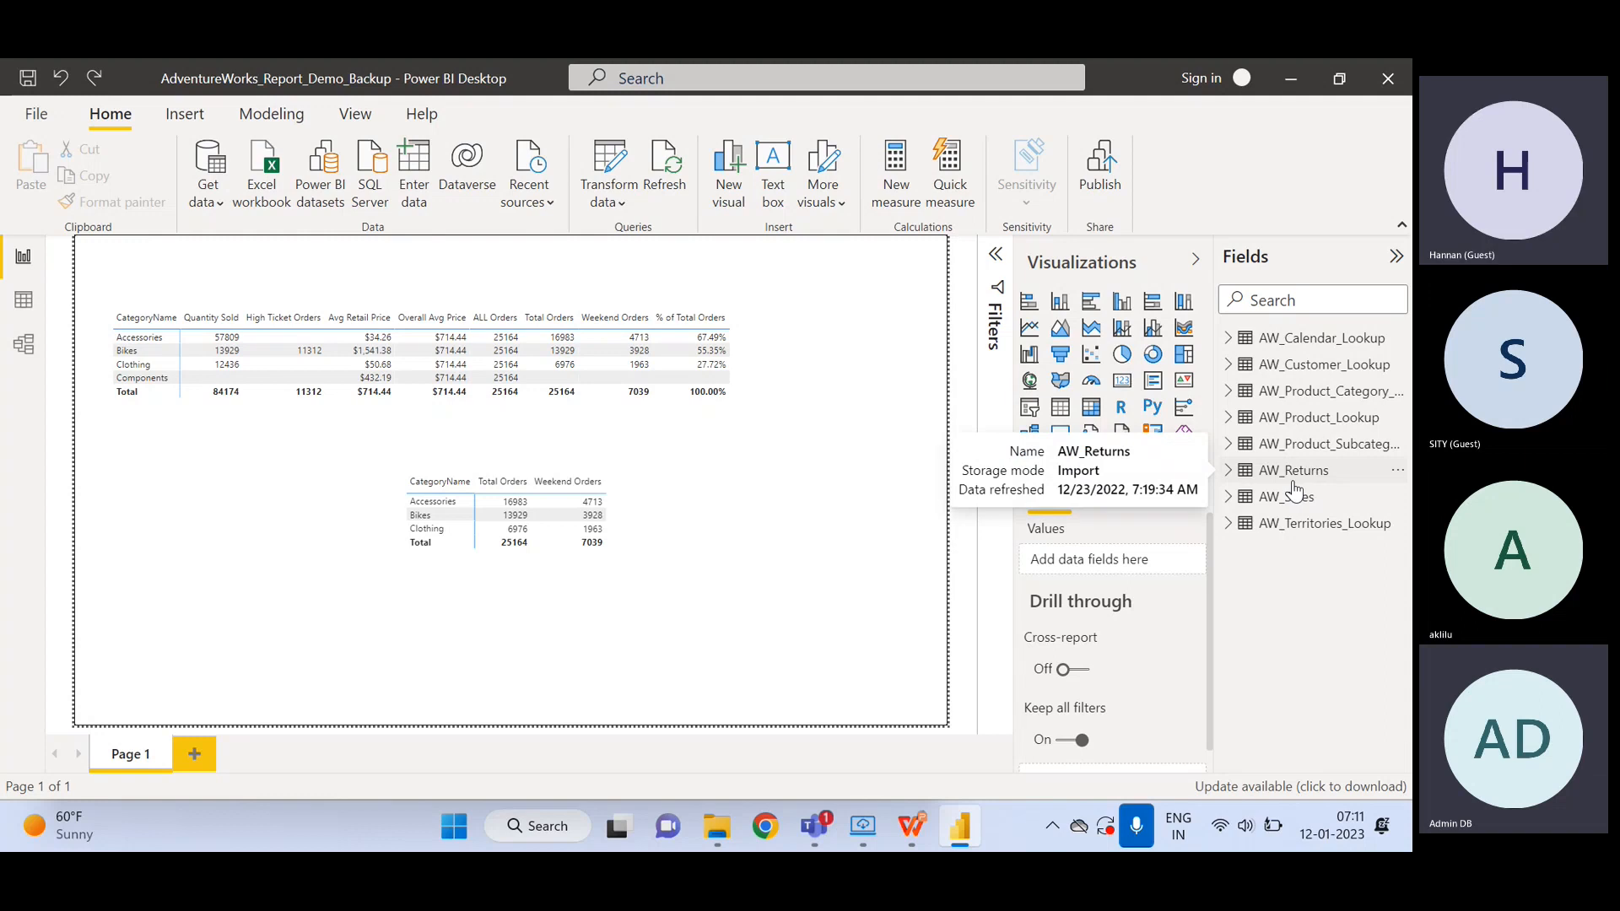
left_click(23, 302)
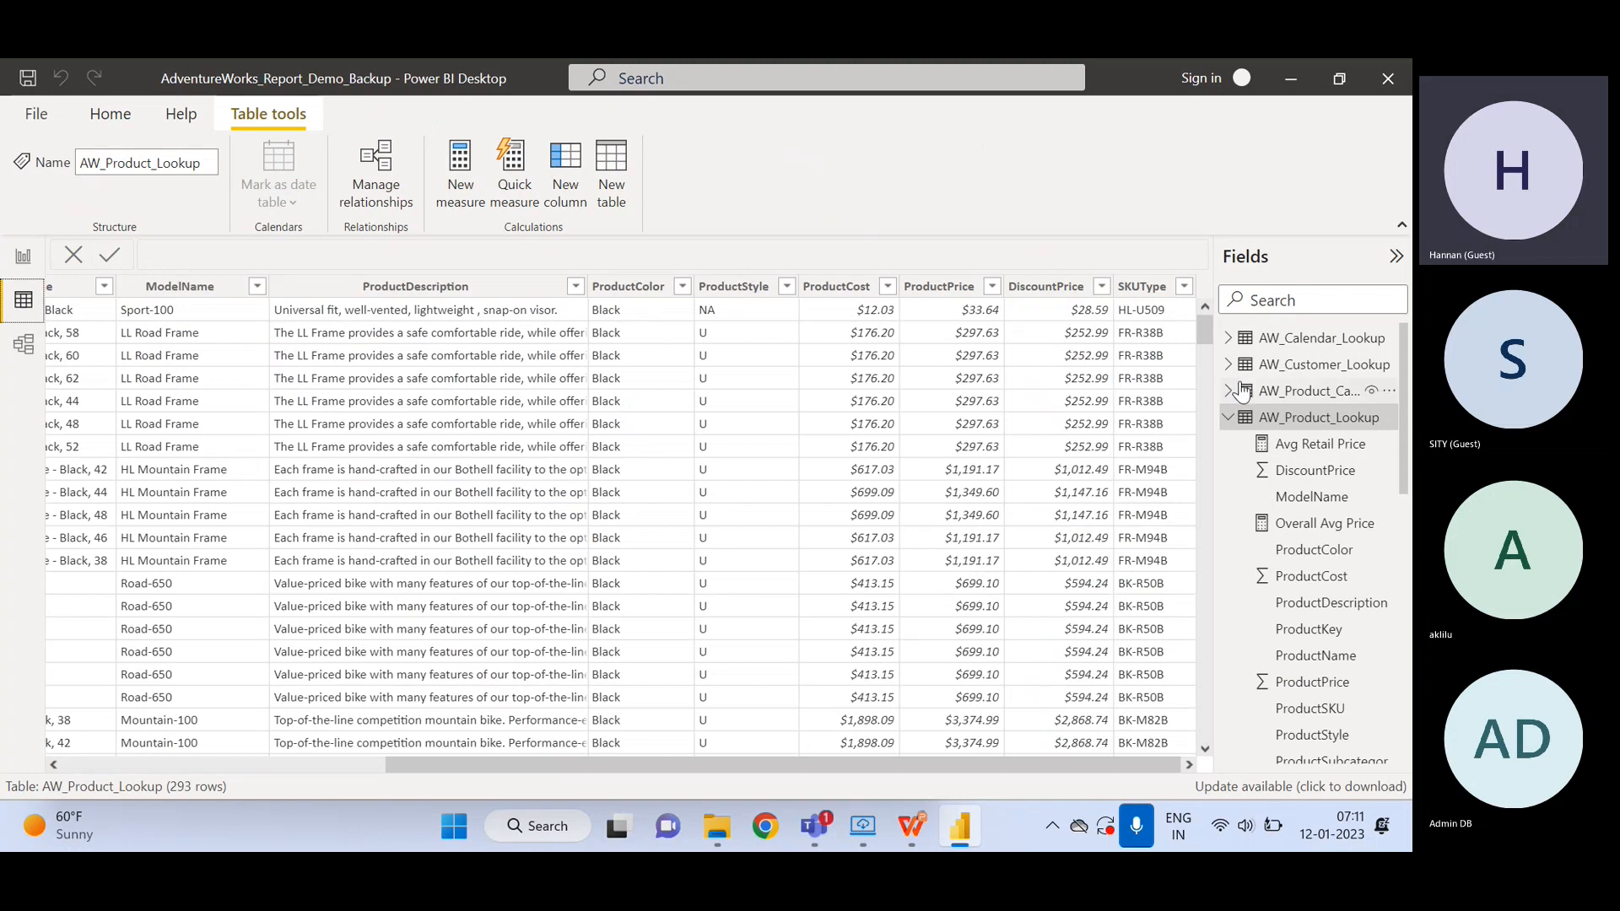
left_click(1230, 419)
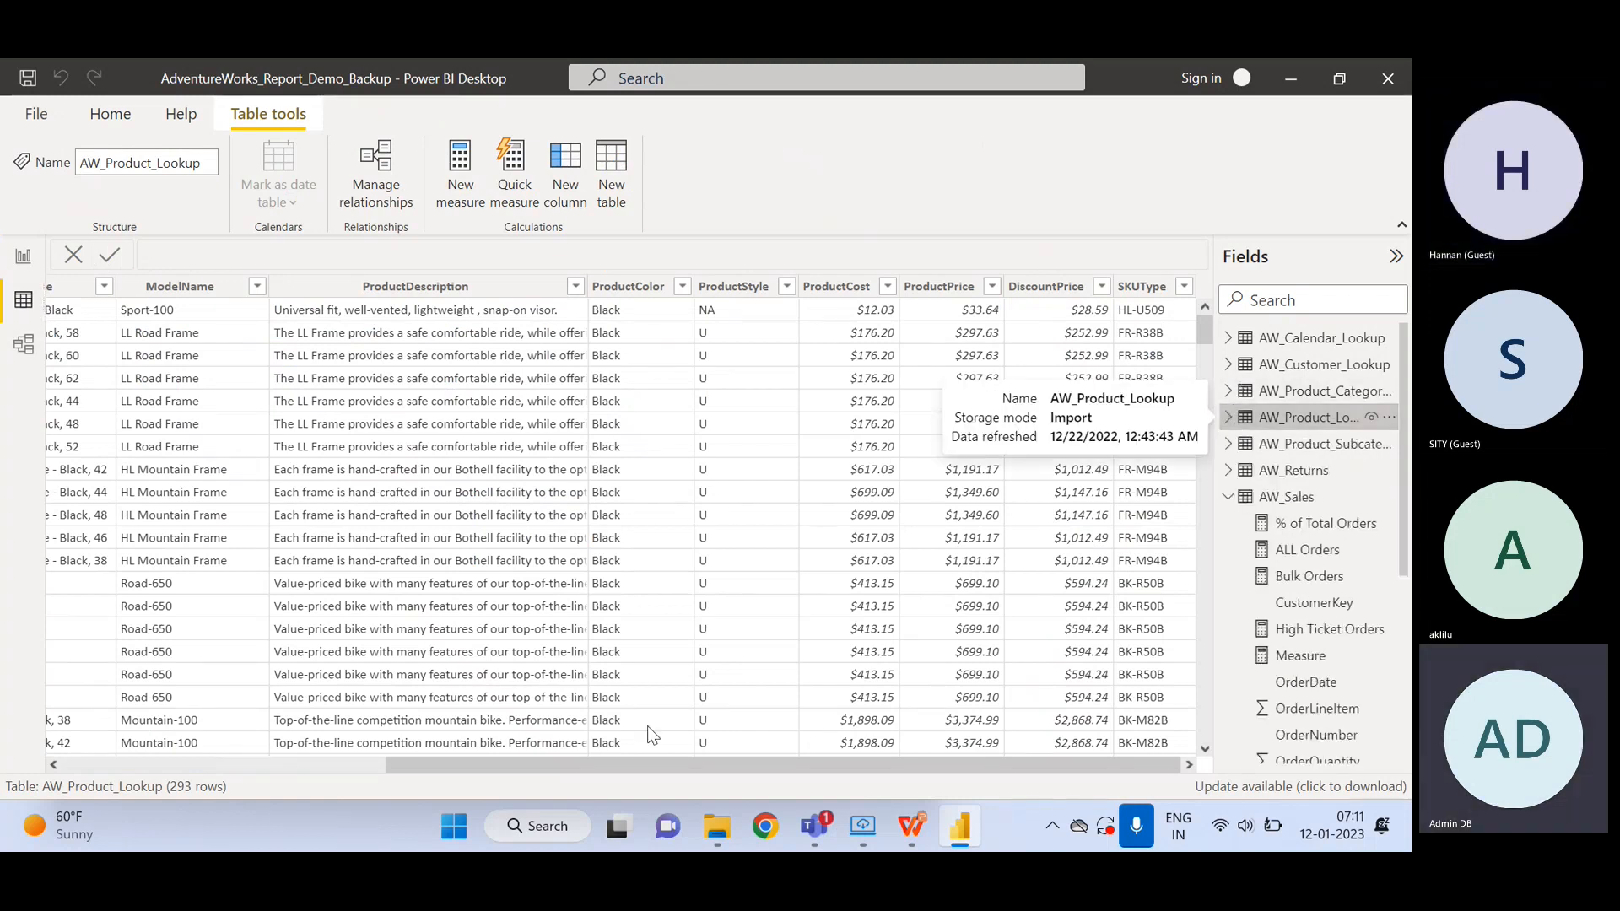
- Switch to the Teams meeting, admit the guest waiting in the lobby, and return to Power BI Desktop
mouse_move(822, 821)
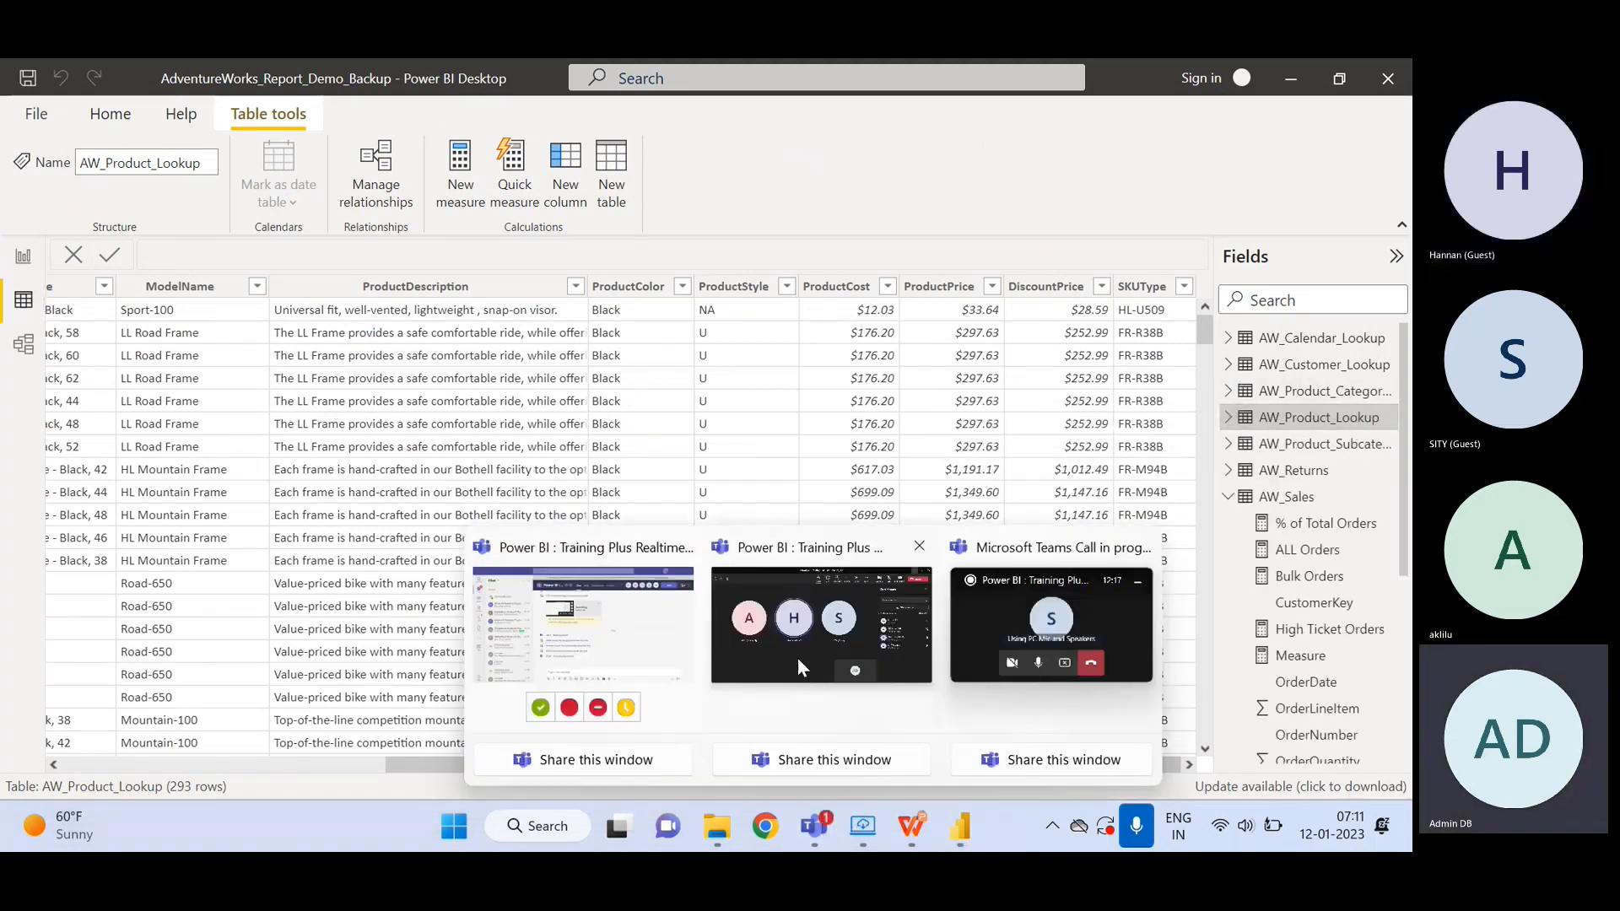
left_click(798, 656)
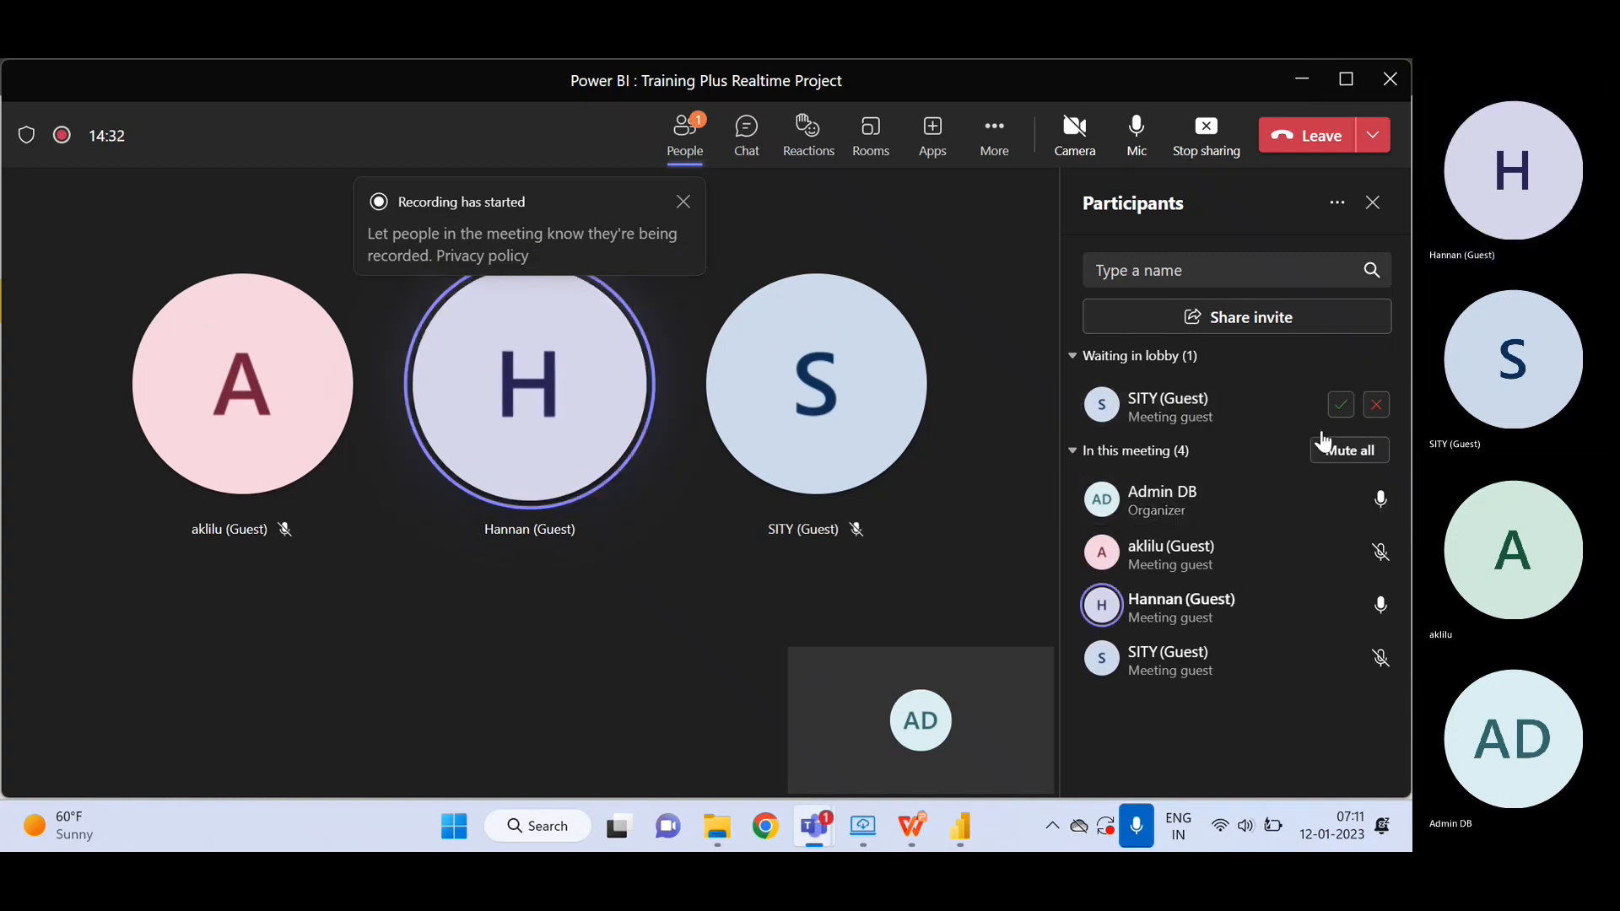
left_click(1341, 405)
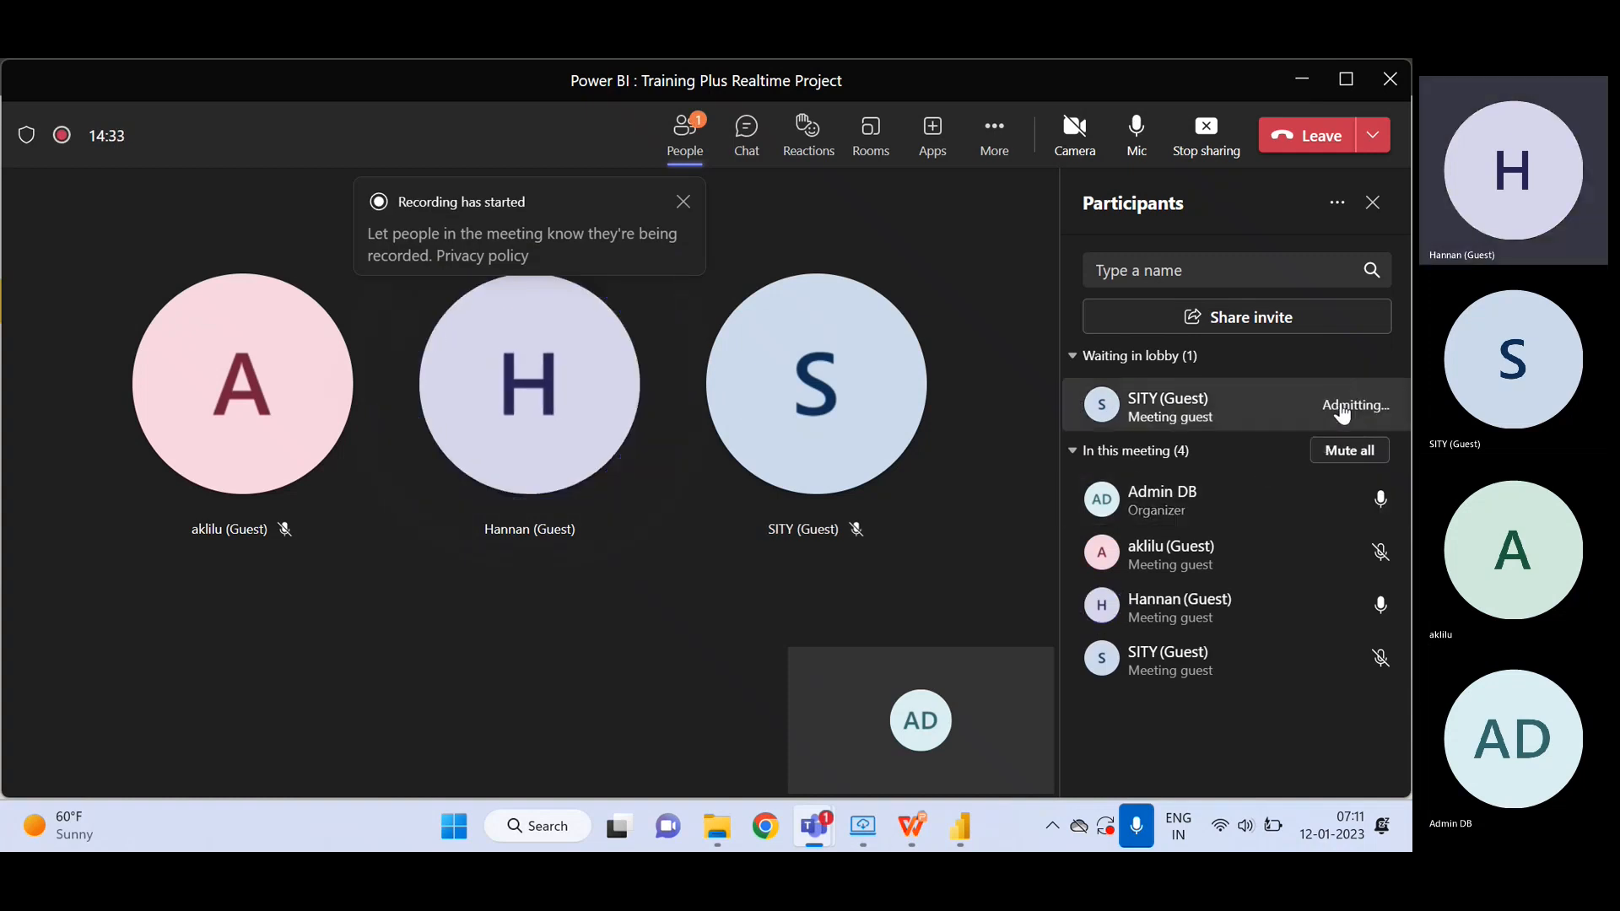
left_click(1298, 81)
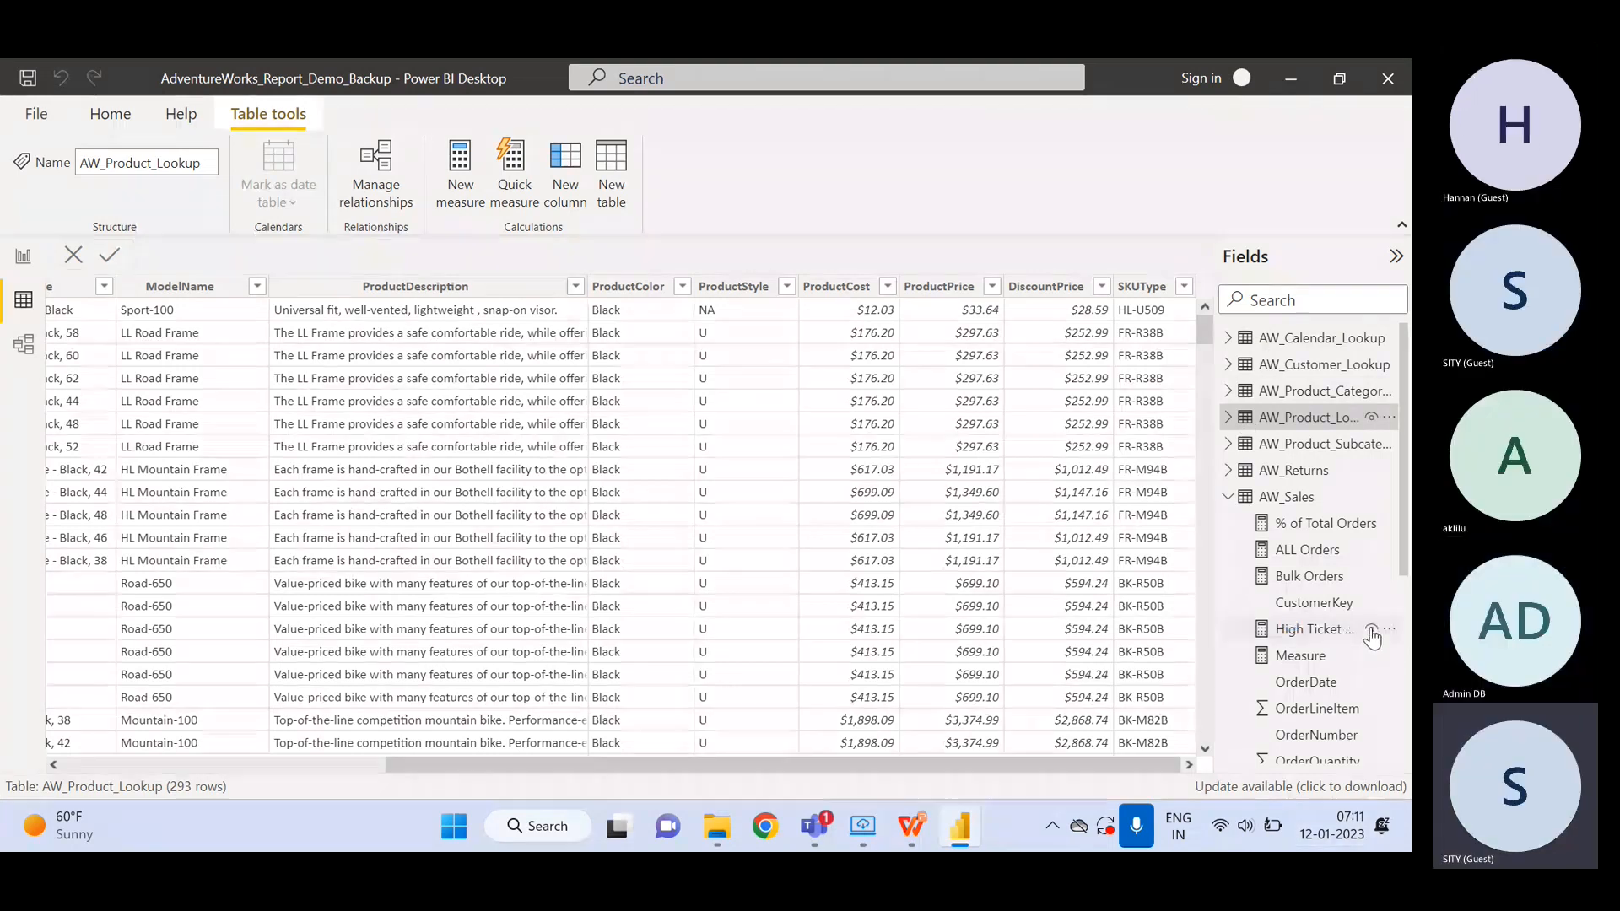
- Display the AW_Sales table's data and expand its field list as far as the calculated columns and measures
left_click(1227, 497)
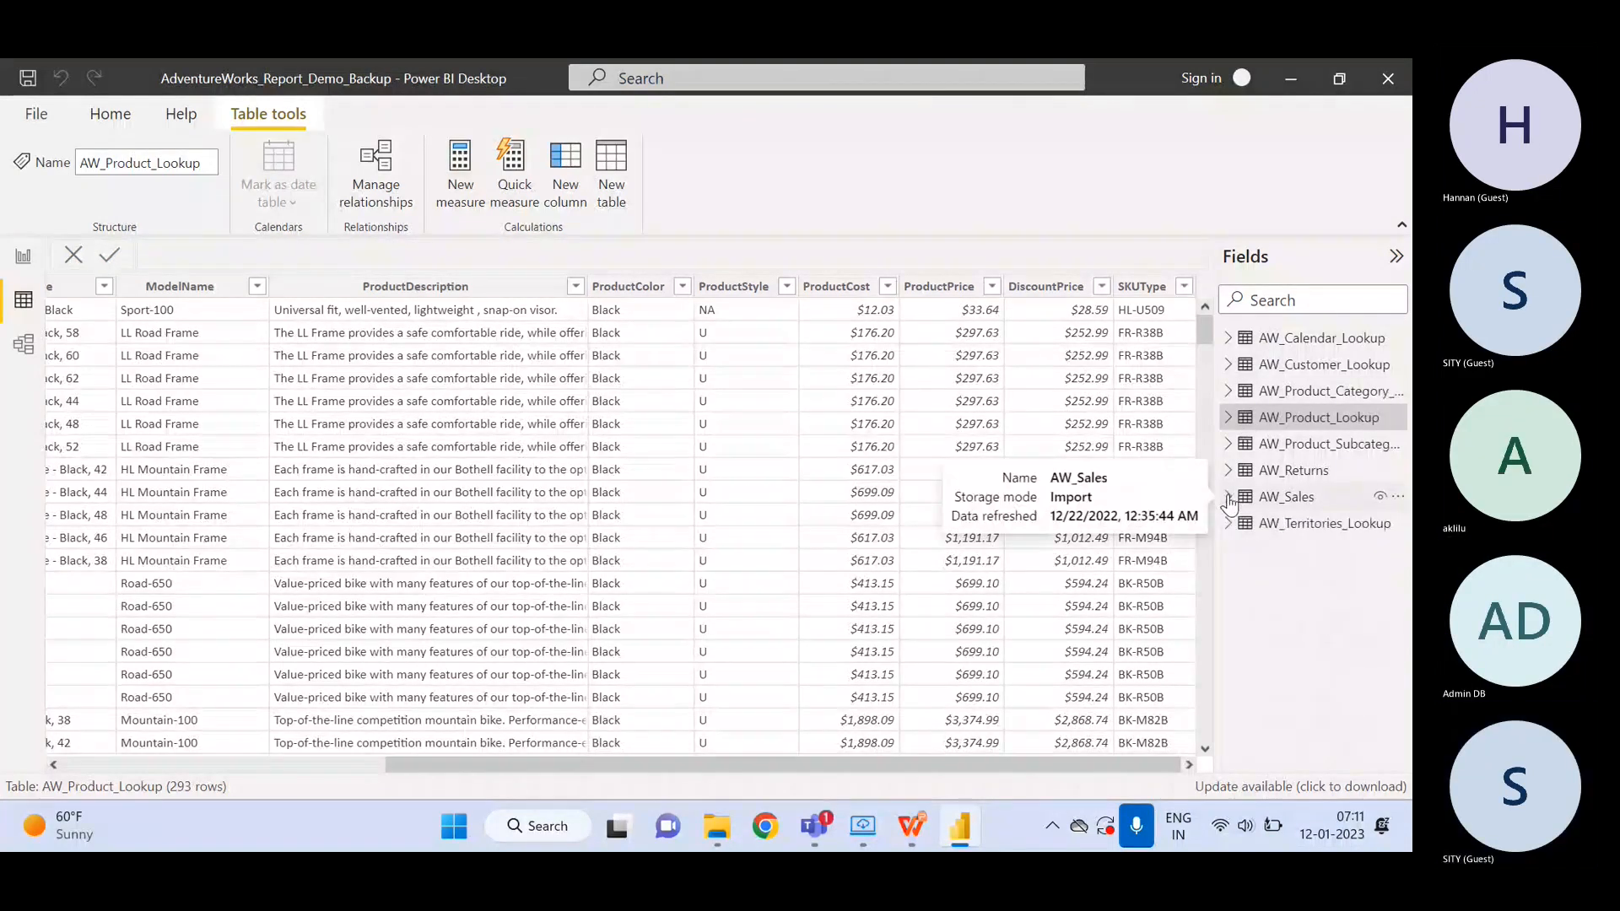
left_click(1290, 498)
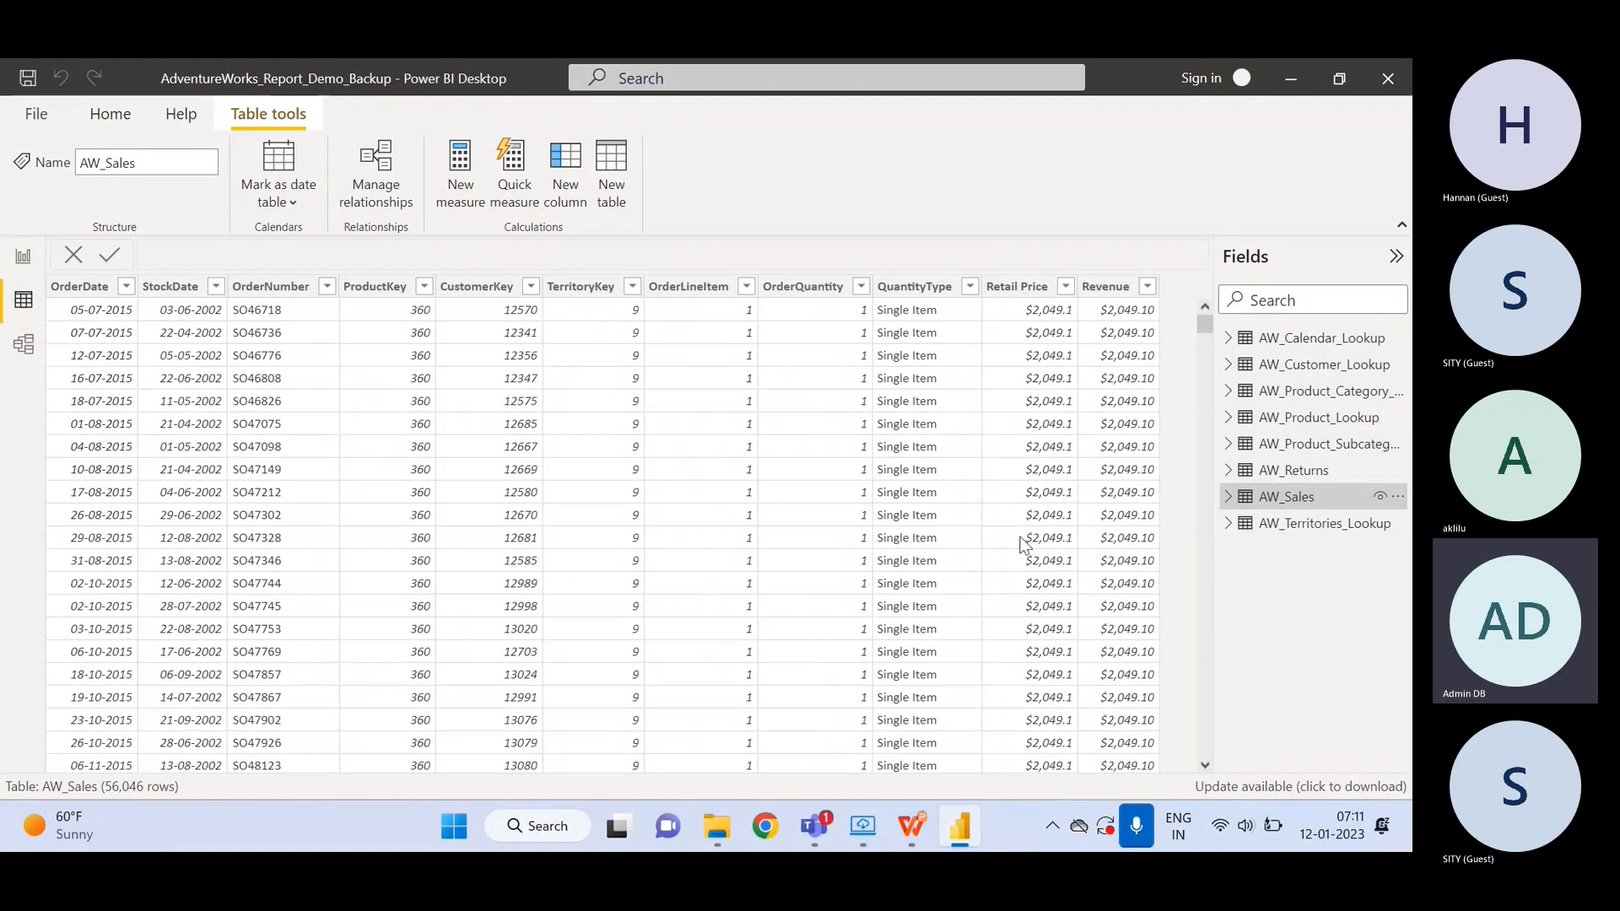
left_click(1229, 497)
left_click_drag(1400, 514, 1401, 688)
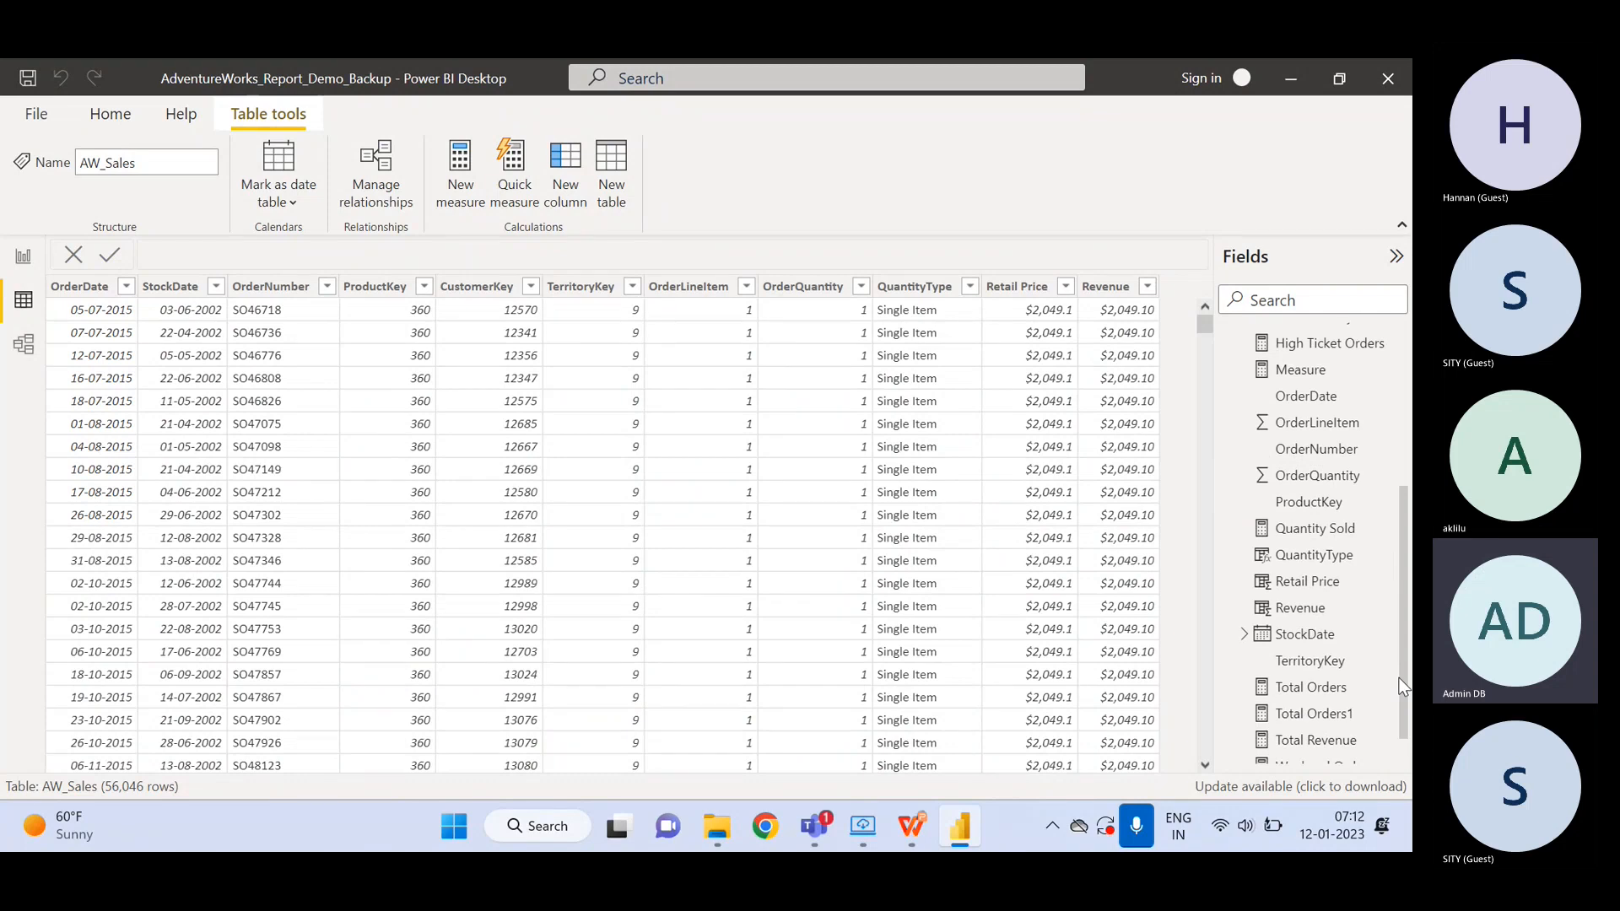
- Examine the DAX formulas behind the Retail Price and Revenue calculated columns in AW_Sales
left_click(1307, 582)
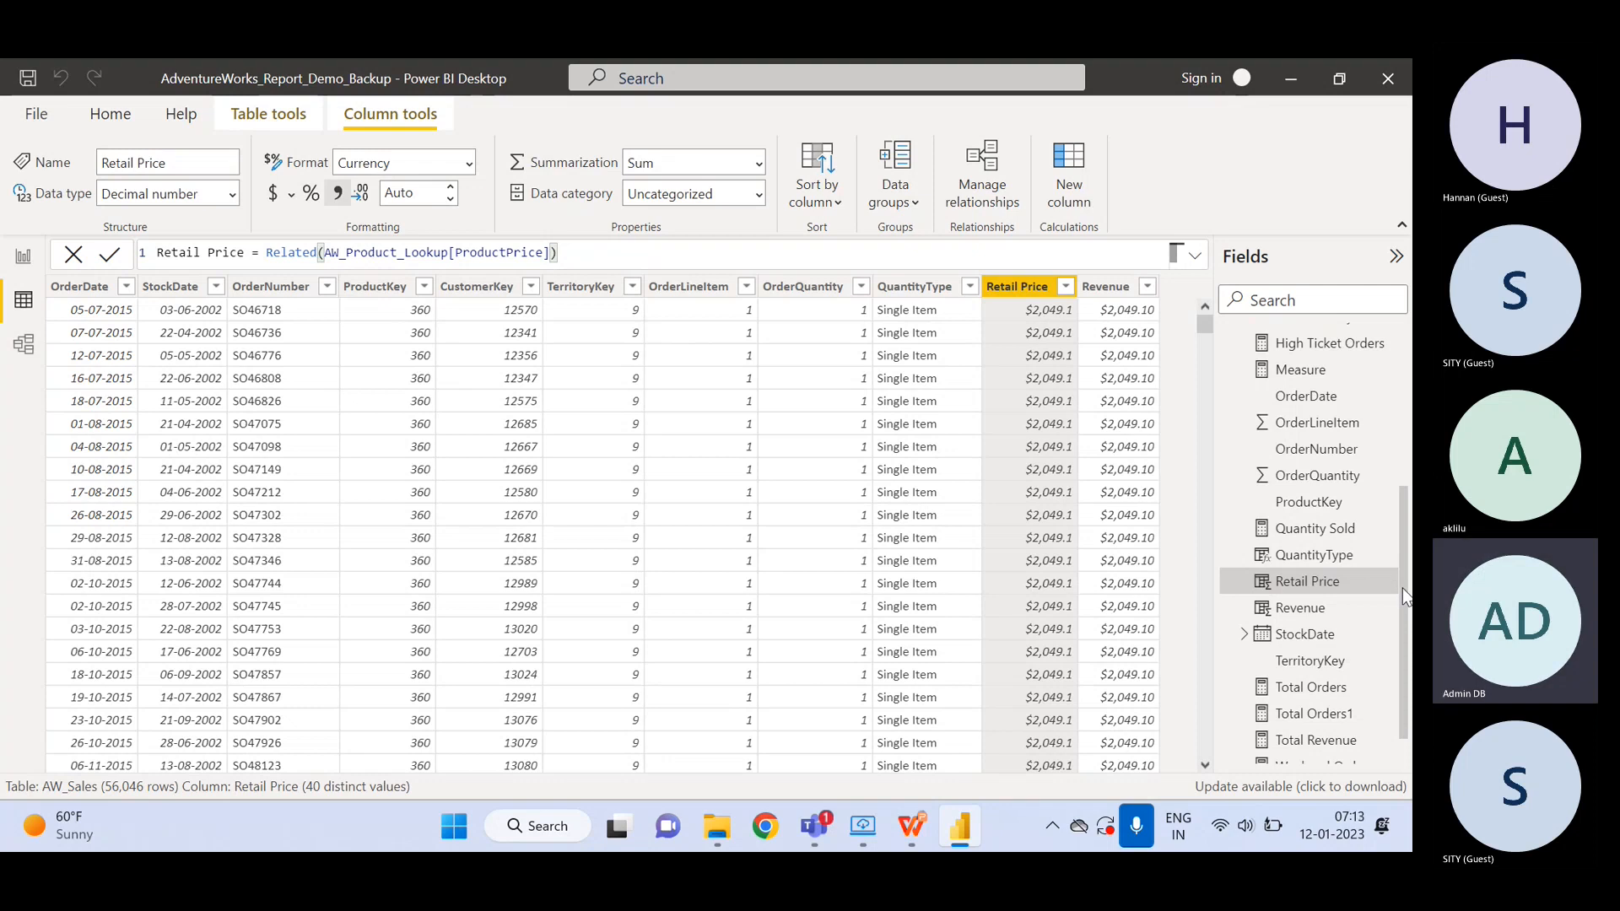
mouse_move(1400, 596)
left_mouse_down()
mouse_move(1402, 422)
mouse_move(1401, 616)
left_mouse_up()
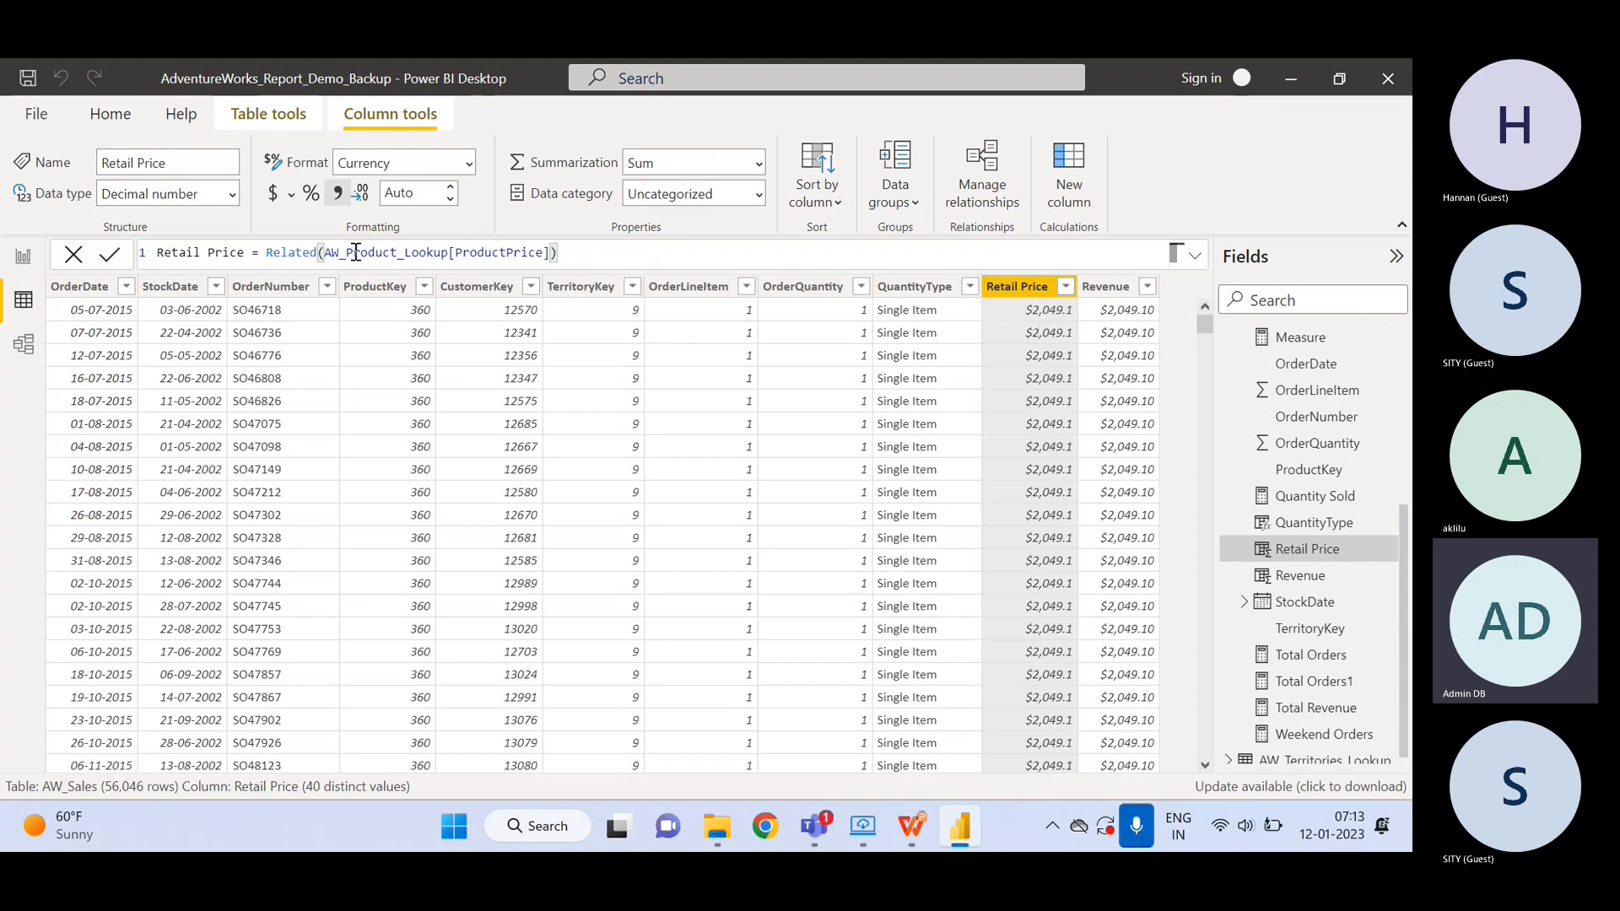
left_click(572, 256)
left_click(1110, 288)
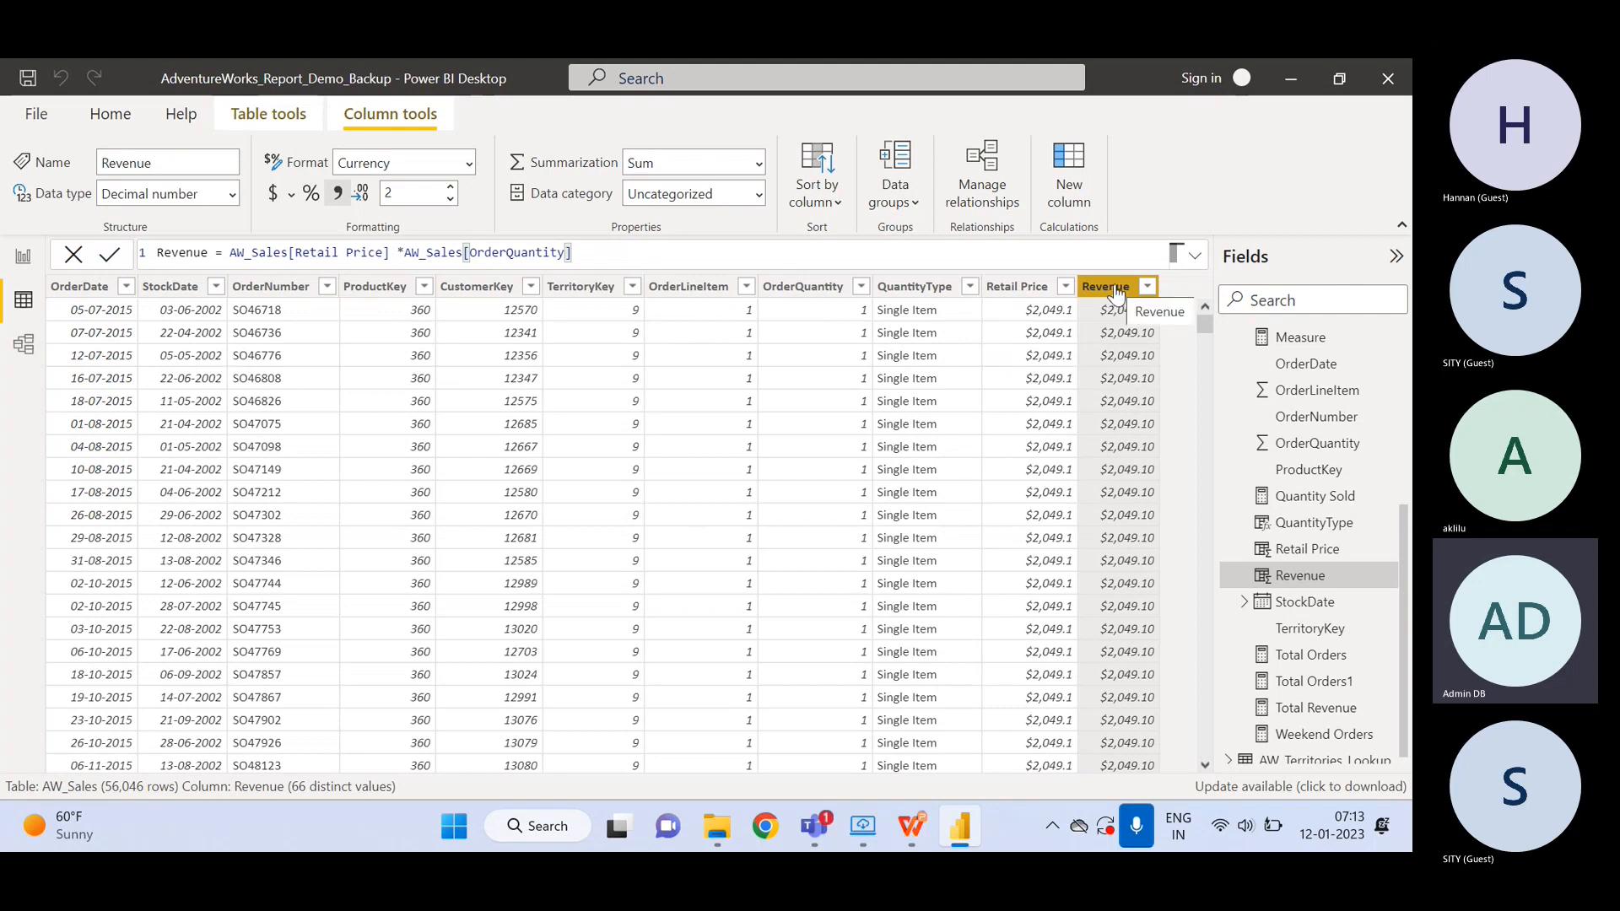
left_click(1012, 290)
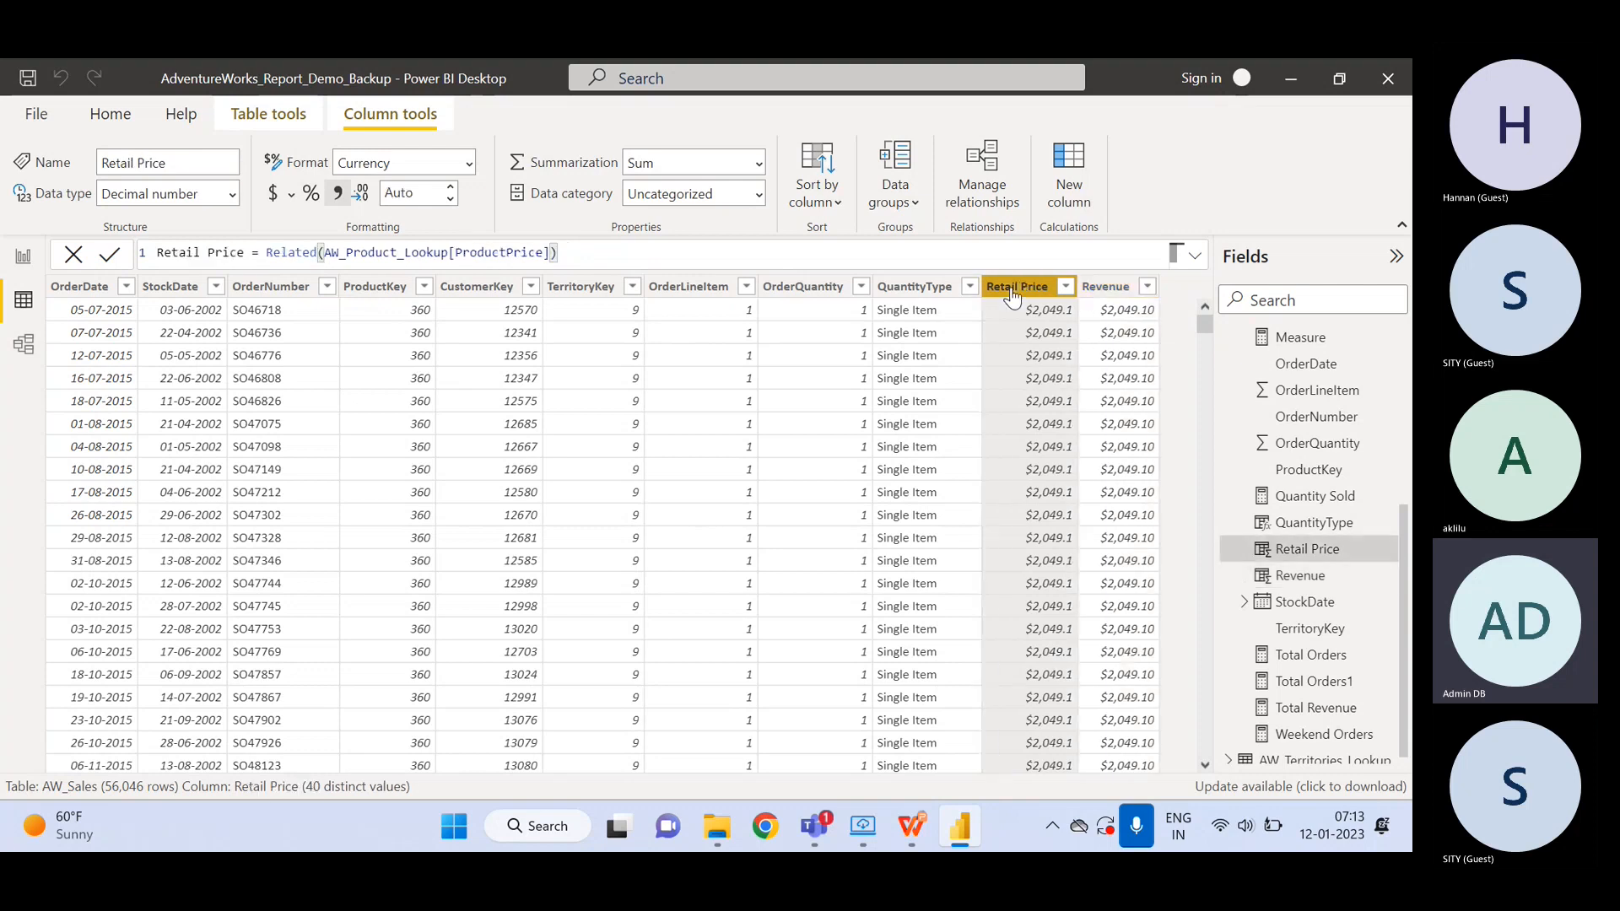
left_click(1119, 296)
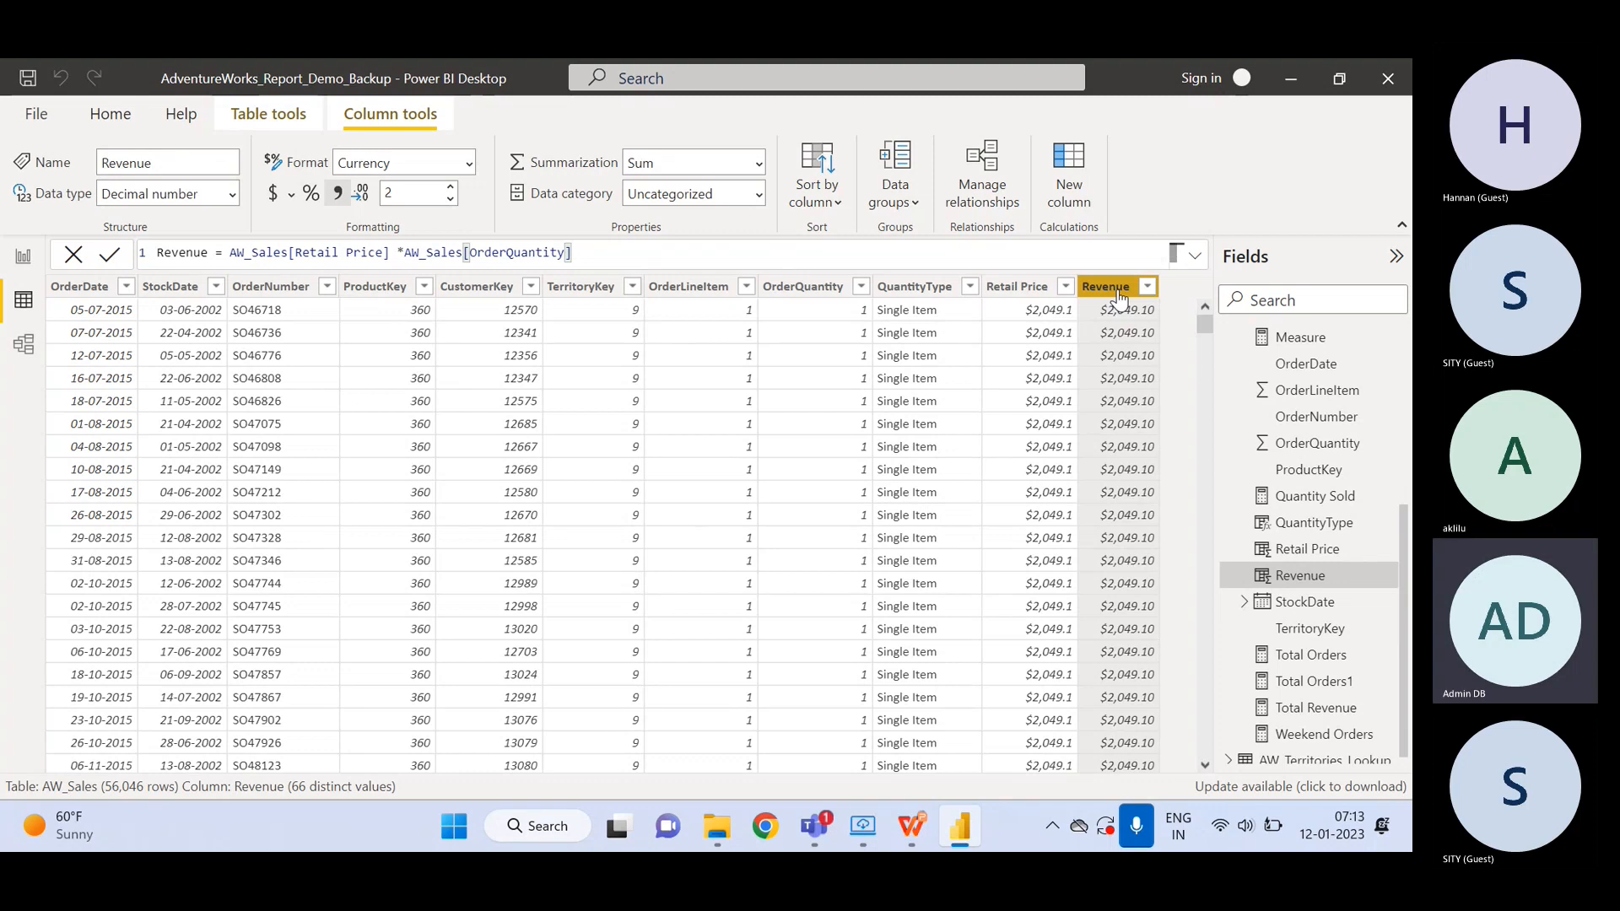
left_click(1031, 297)
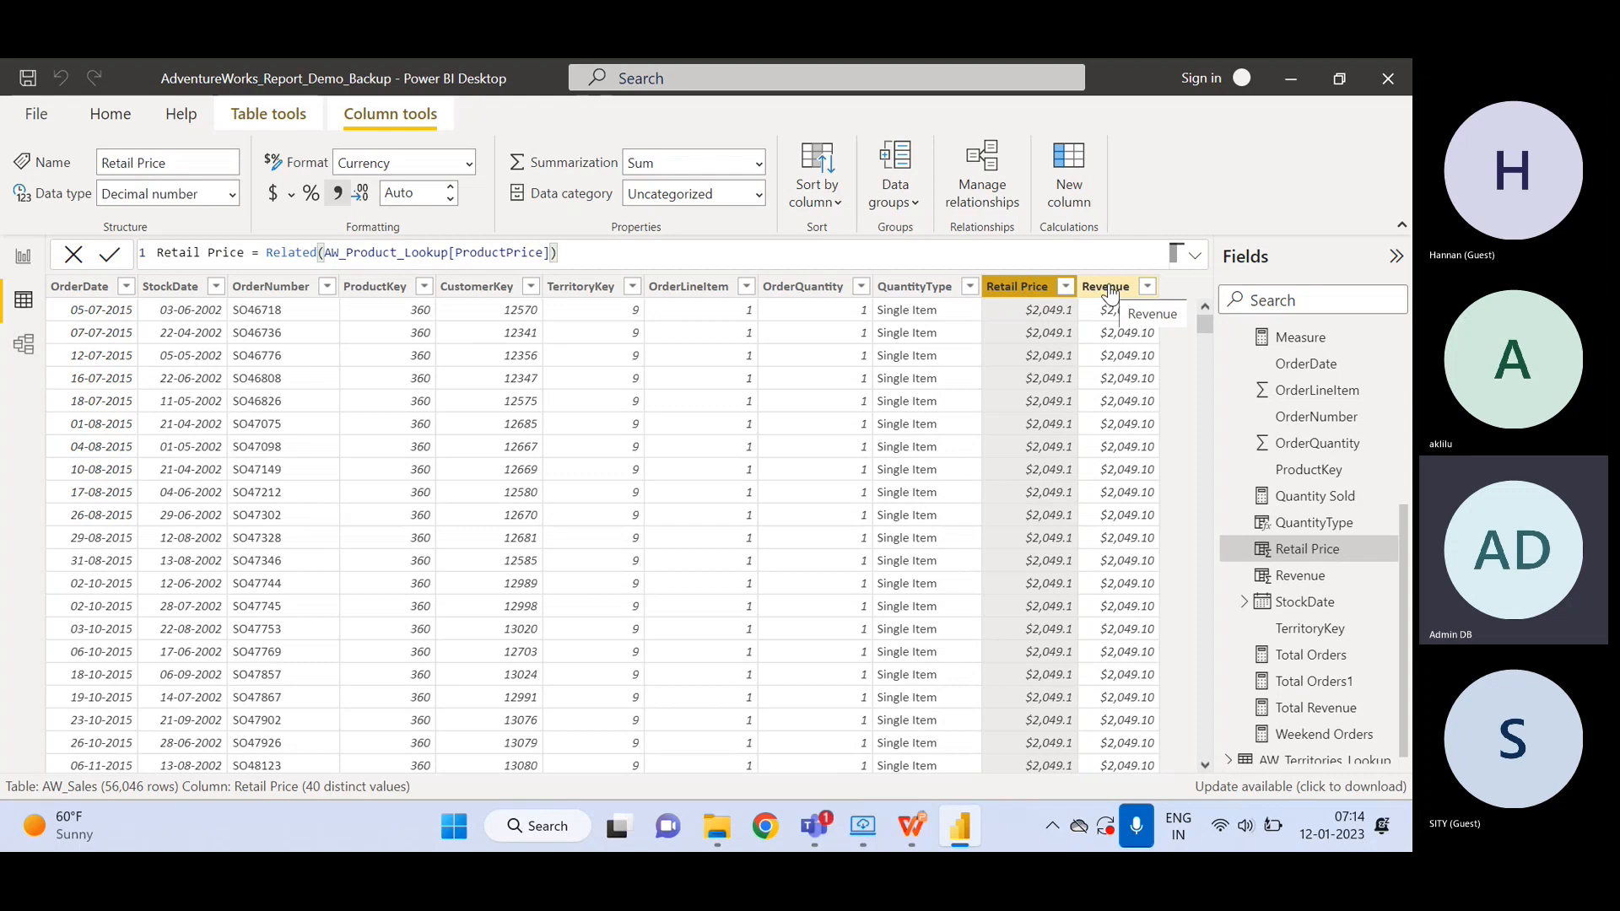
- Return to the report view and create a new measure named Total_Revenue in the AW_Sales table
left_click(24, 257)
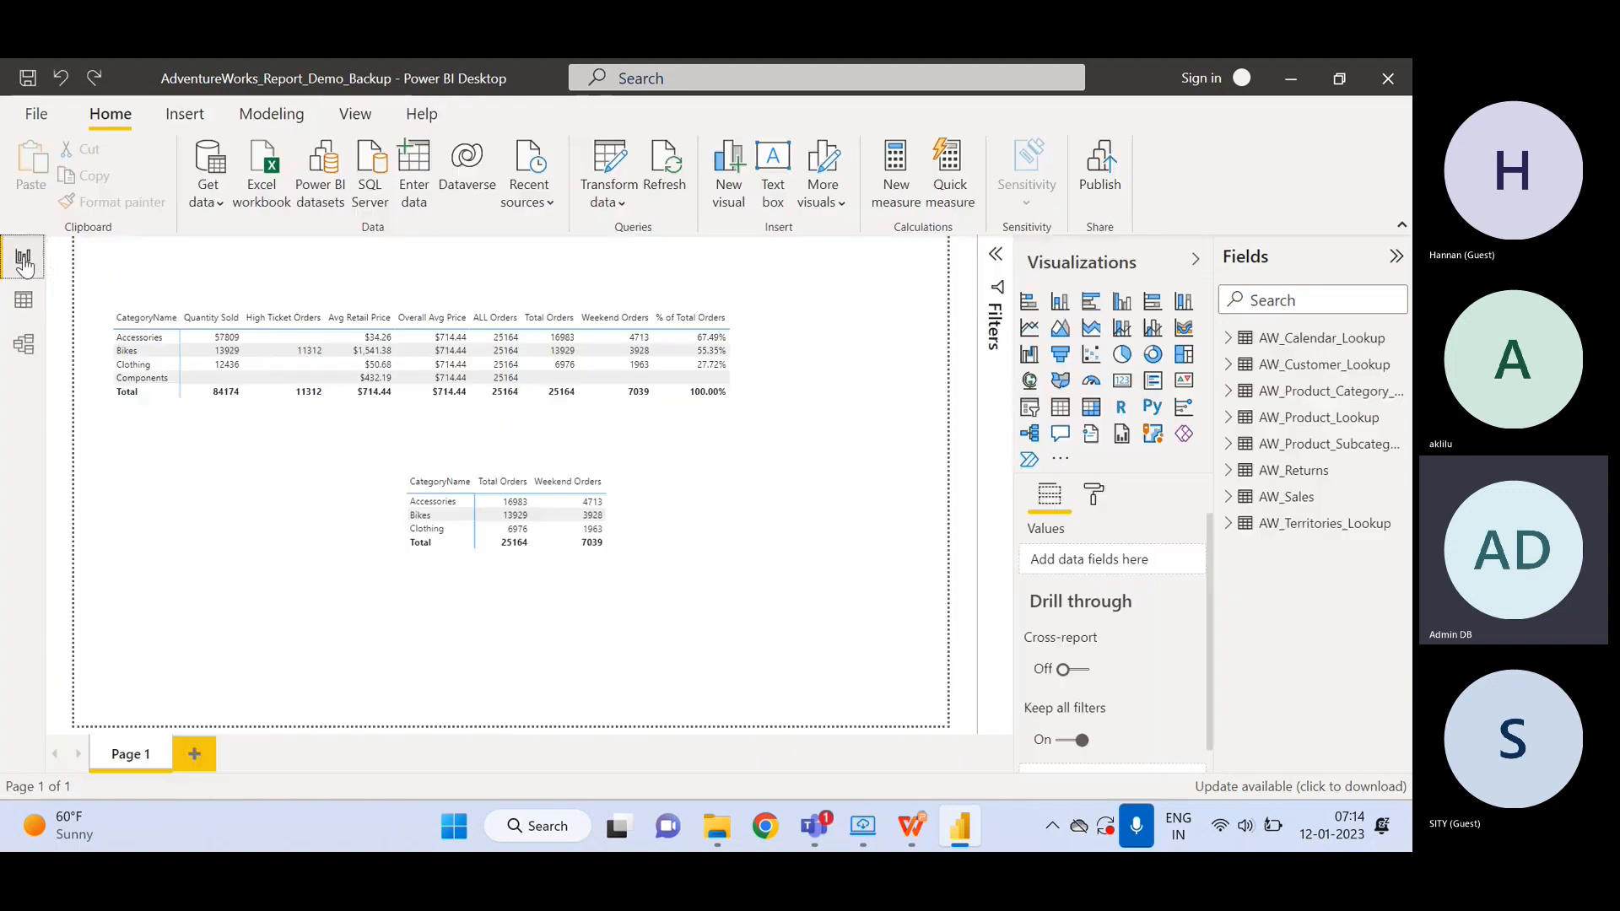
left_click(1229, 498)
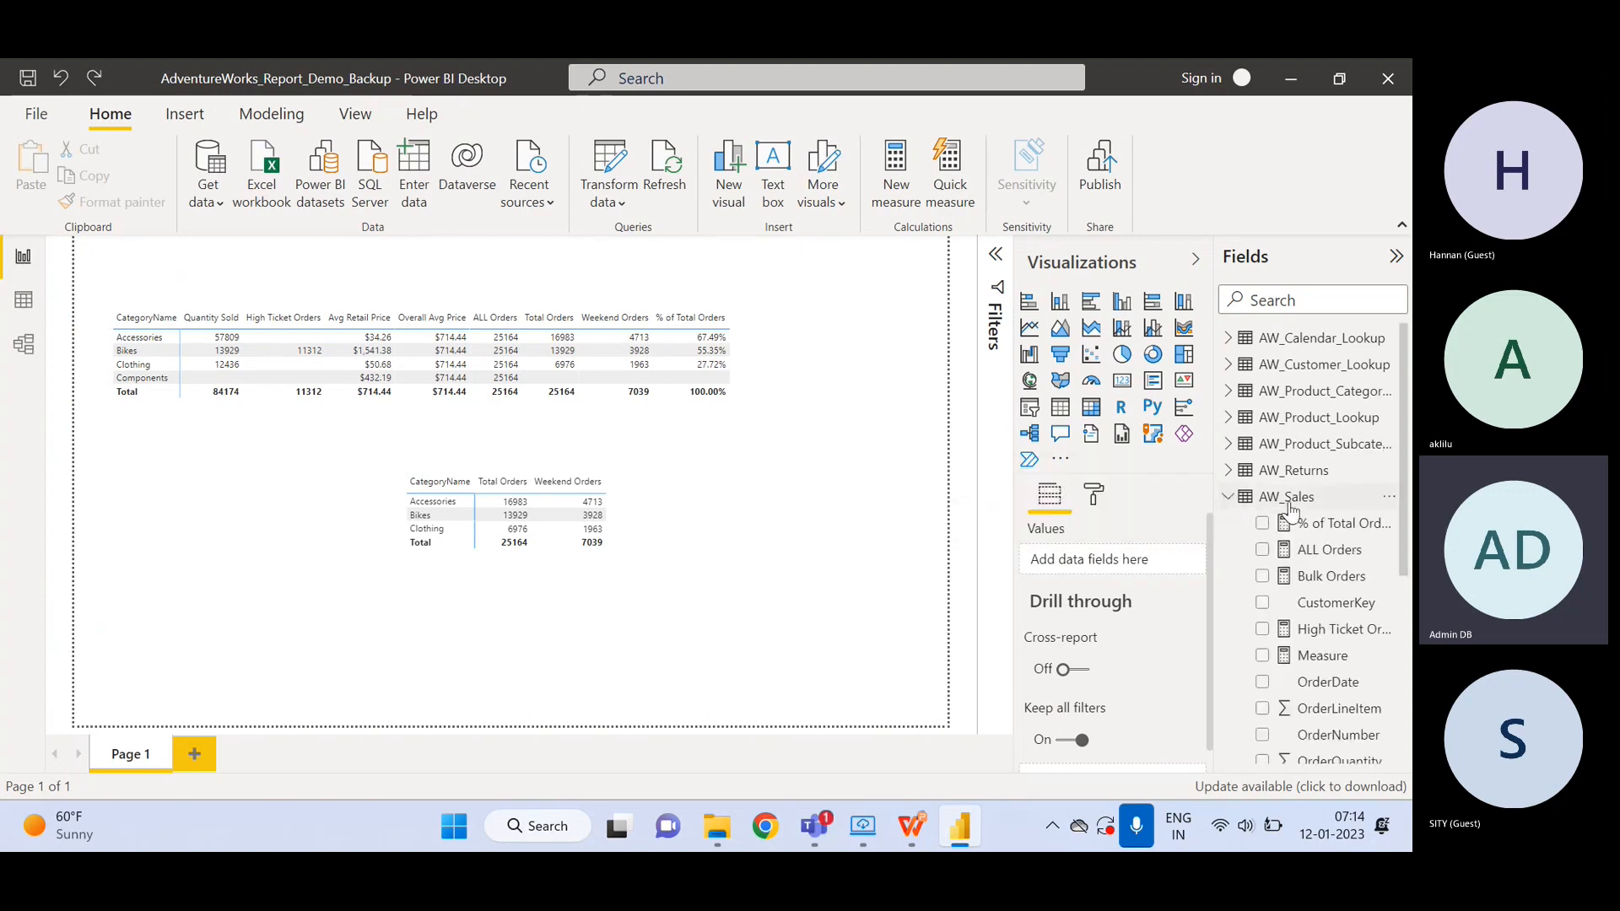
left_click(23, 302)
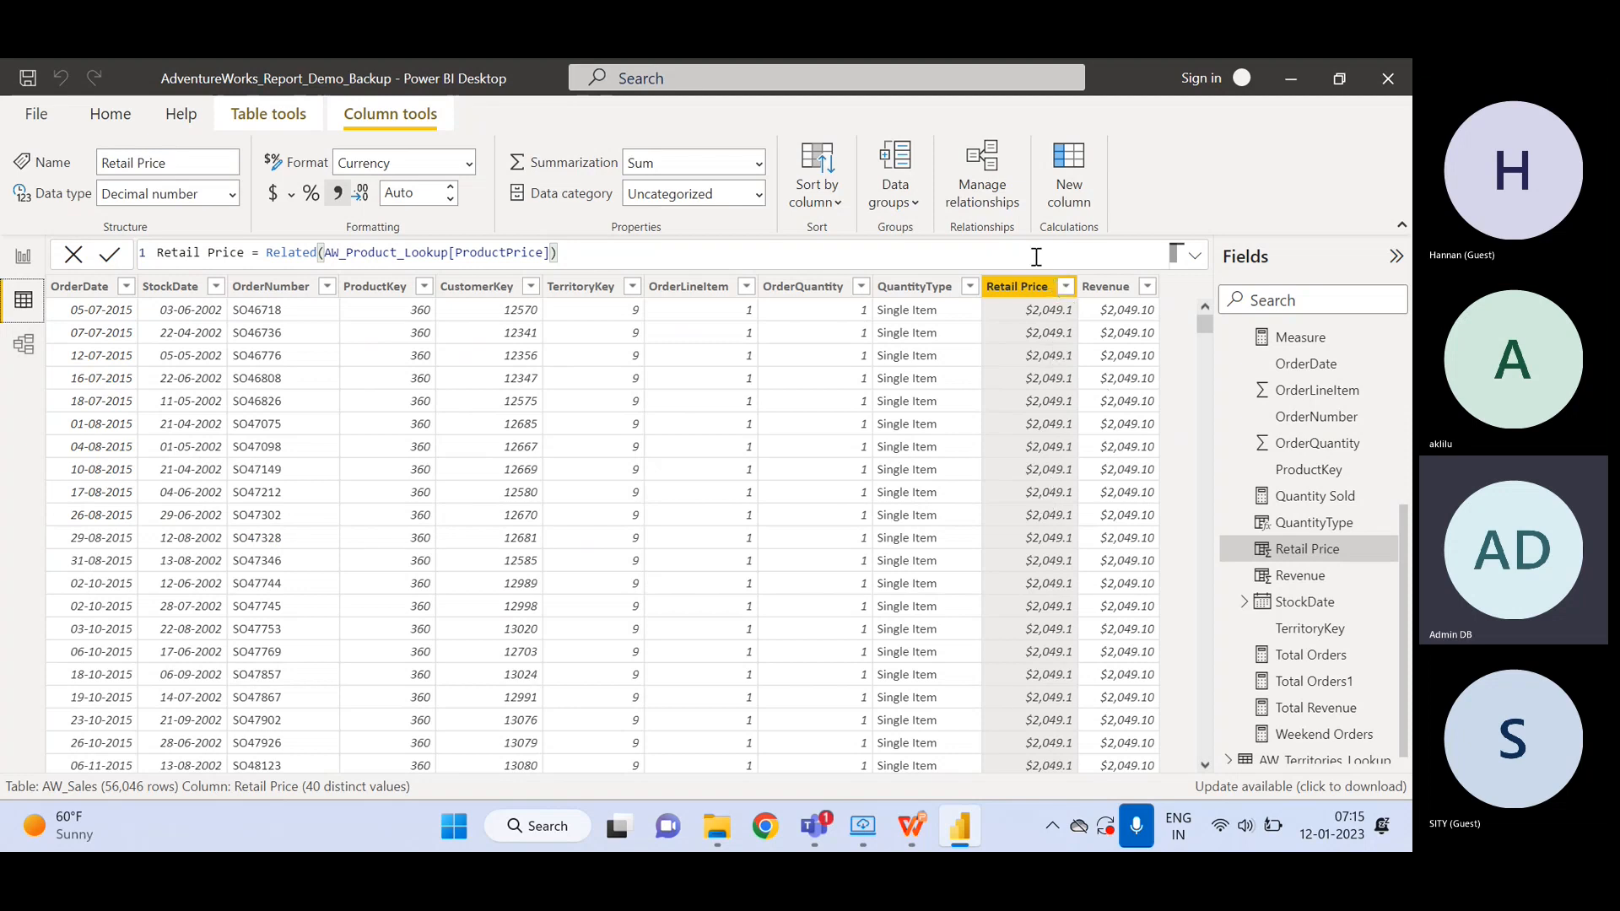
left_click(20, 262)
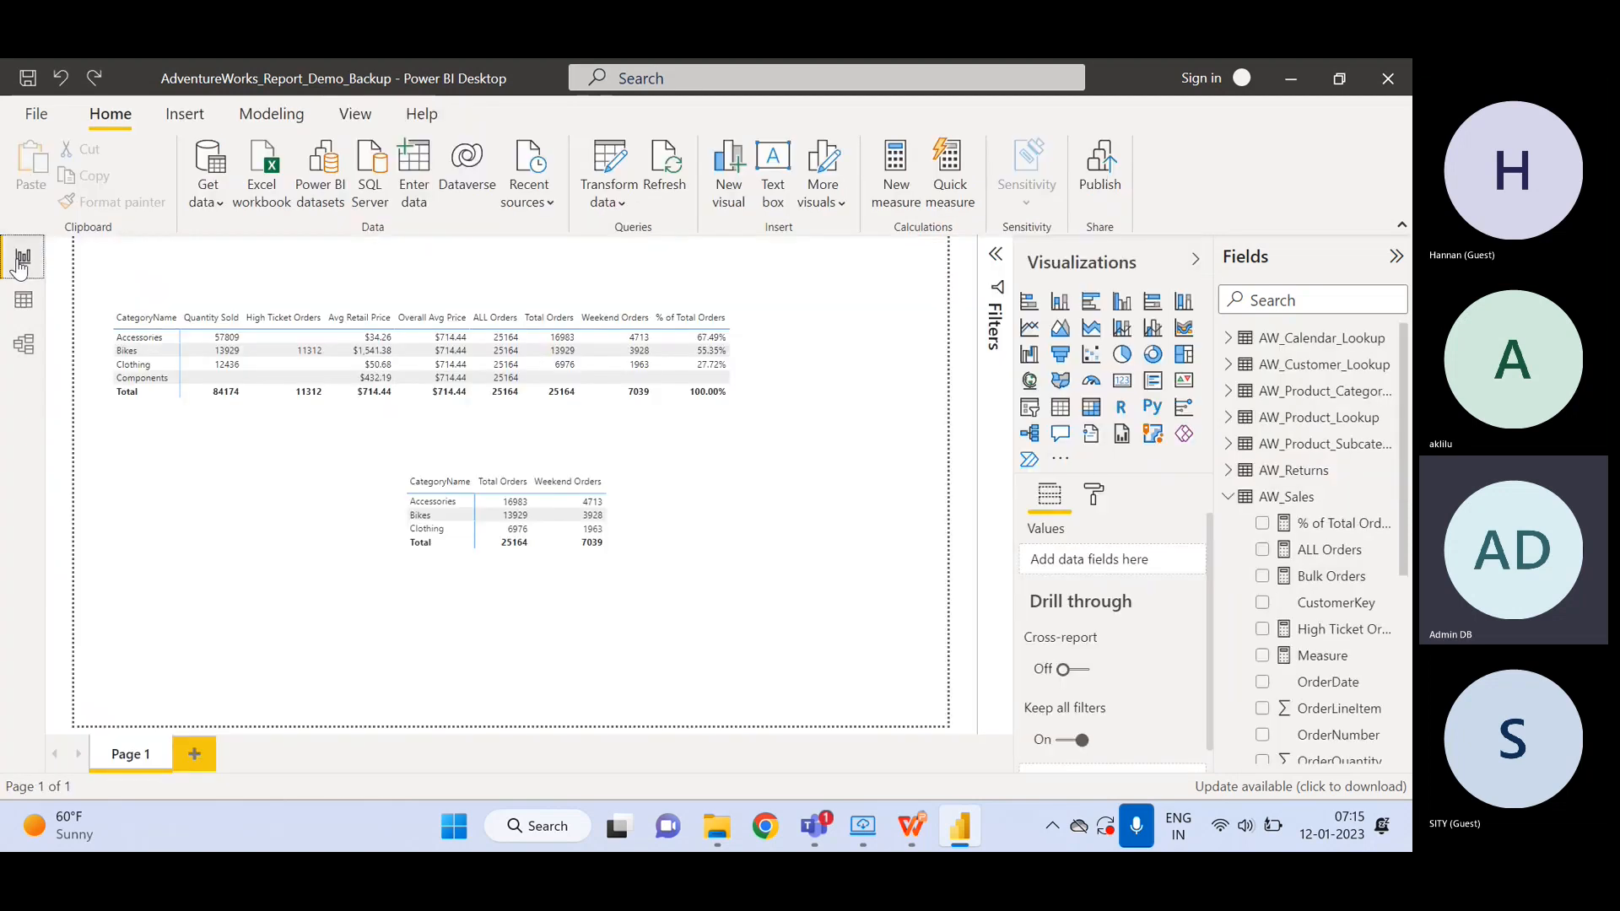
left_click(1314, 499)
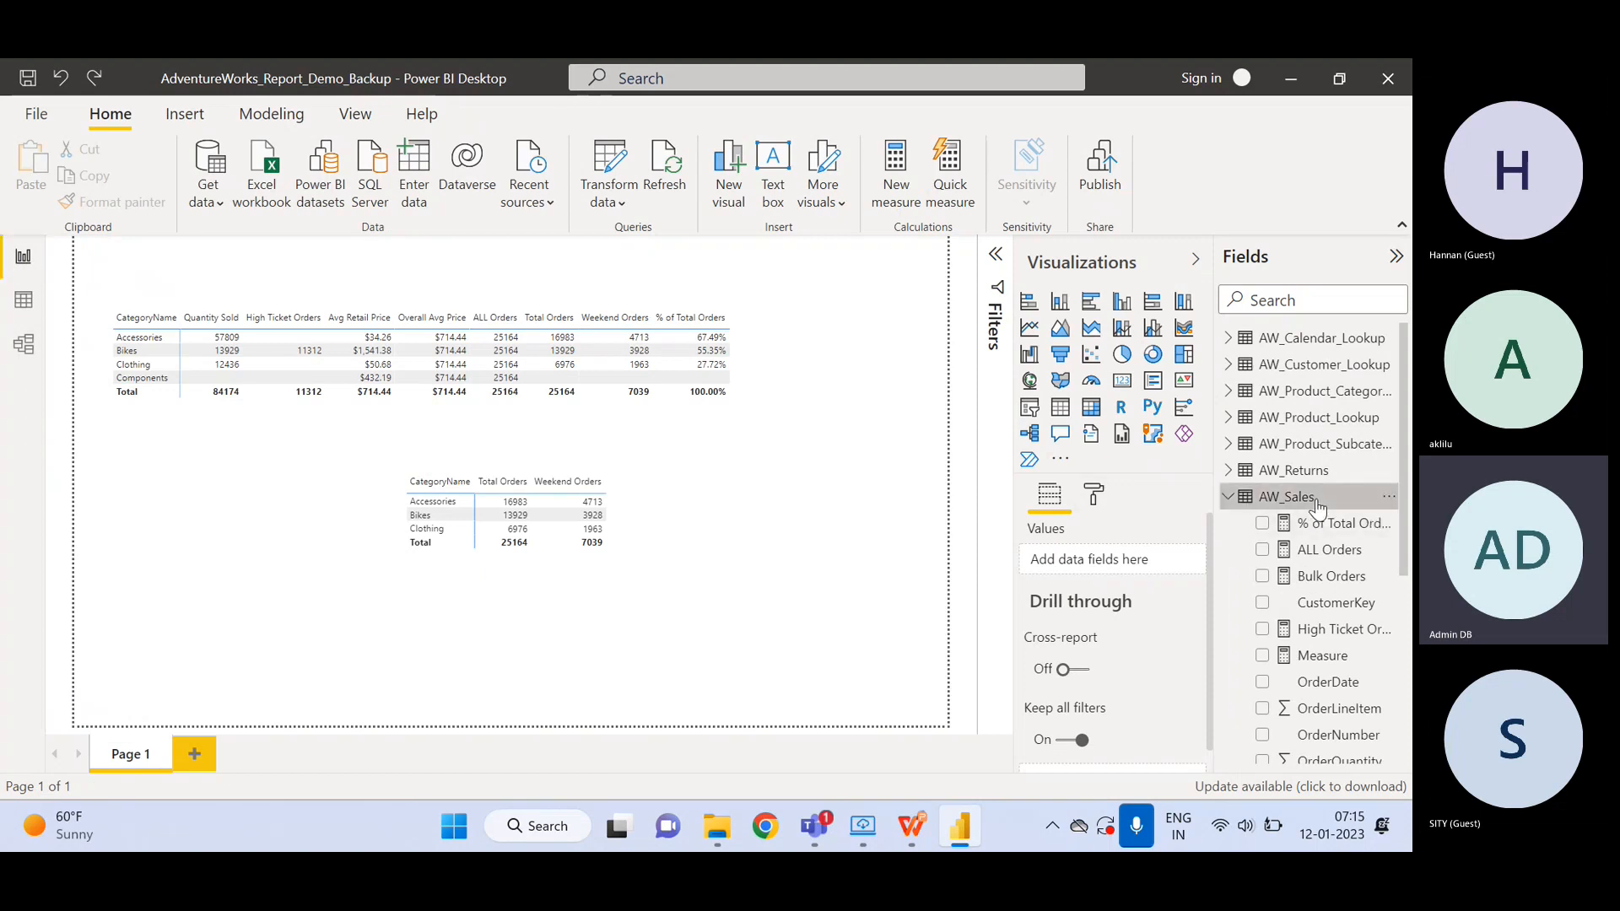
right_click(1316, 498)
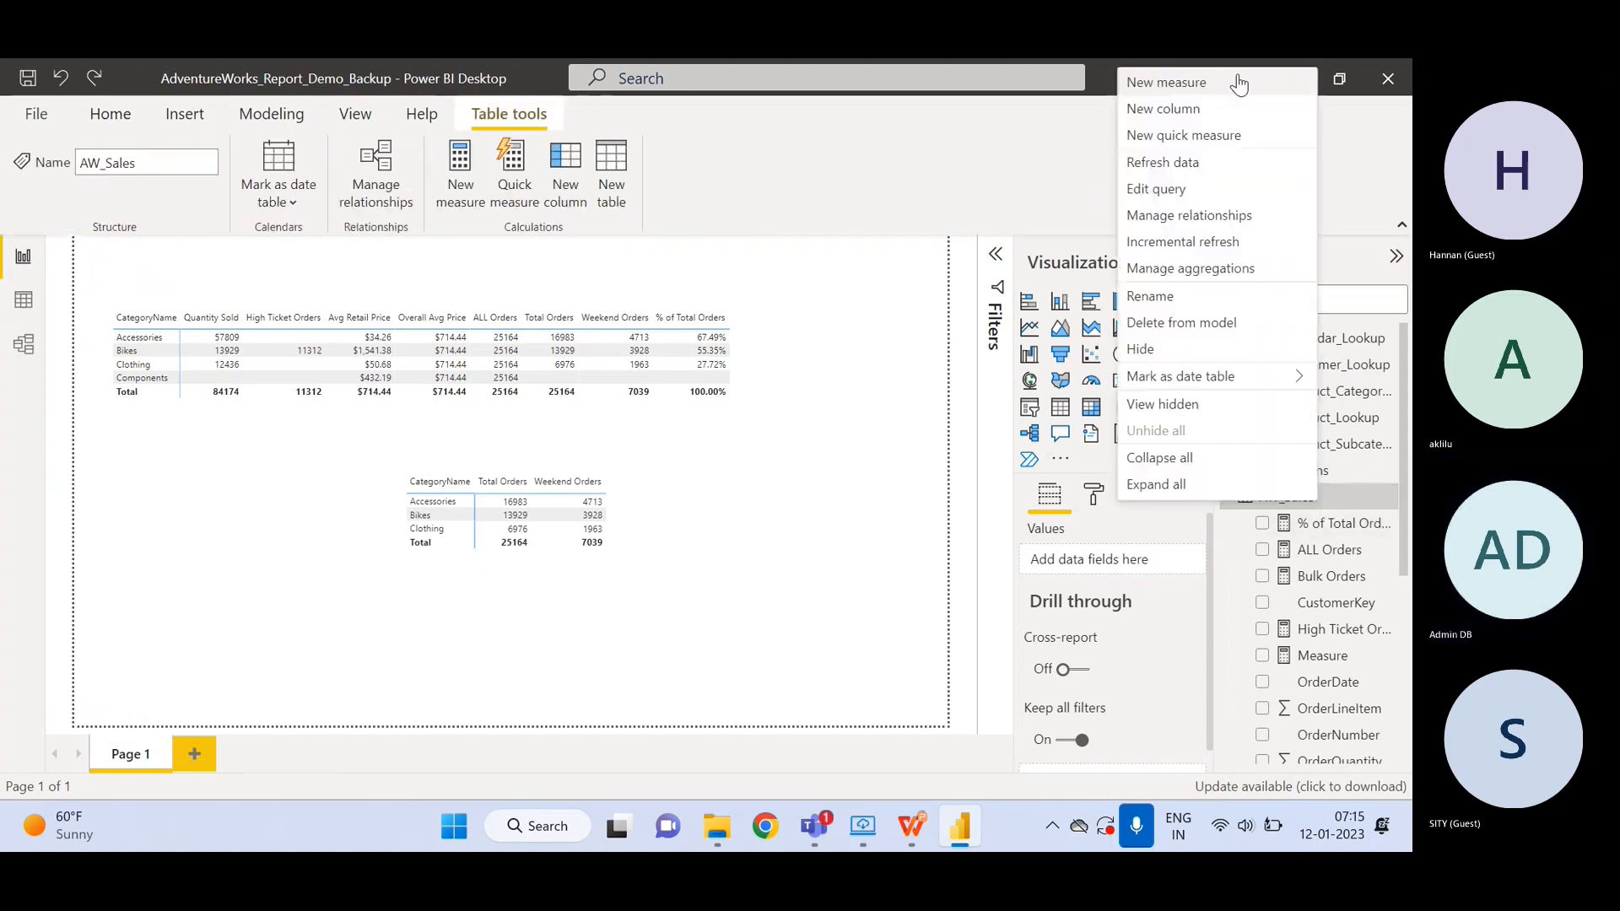
left_click(1194, 84)
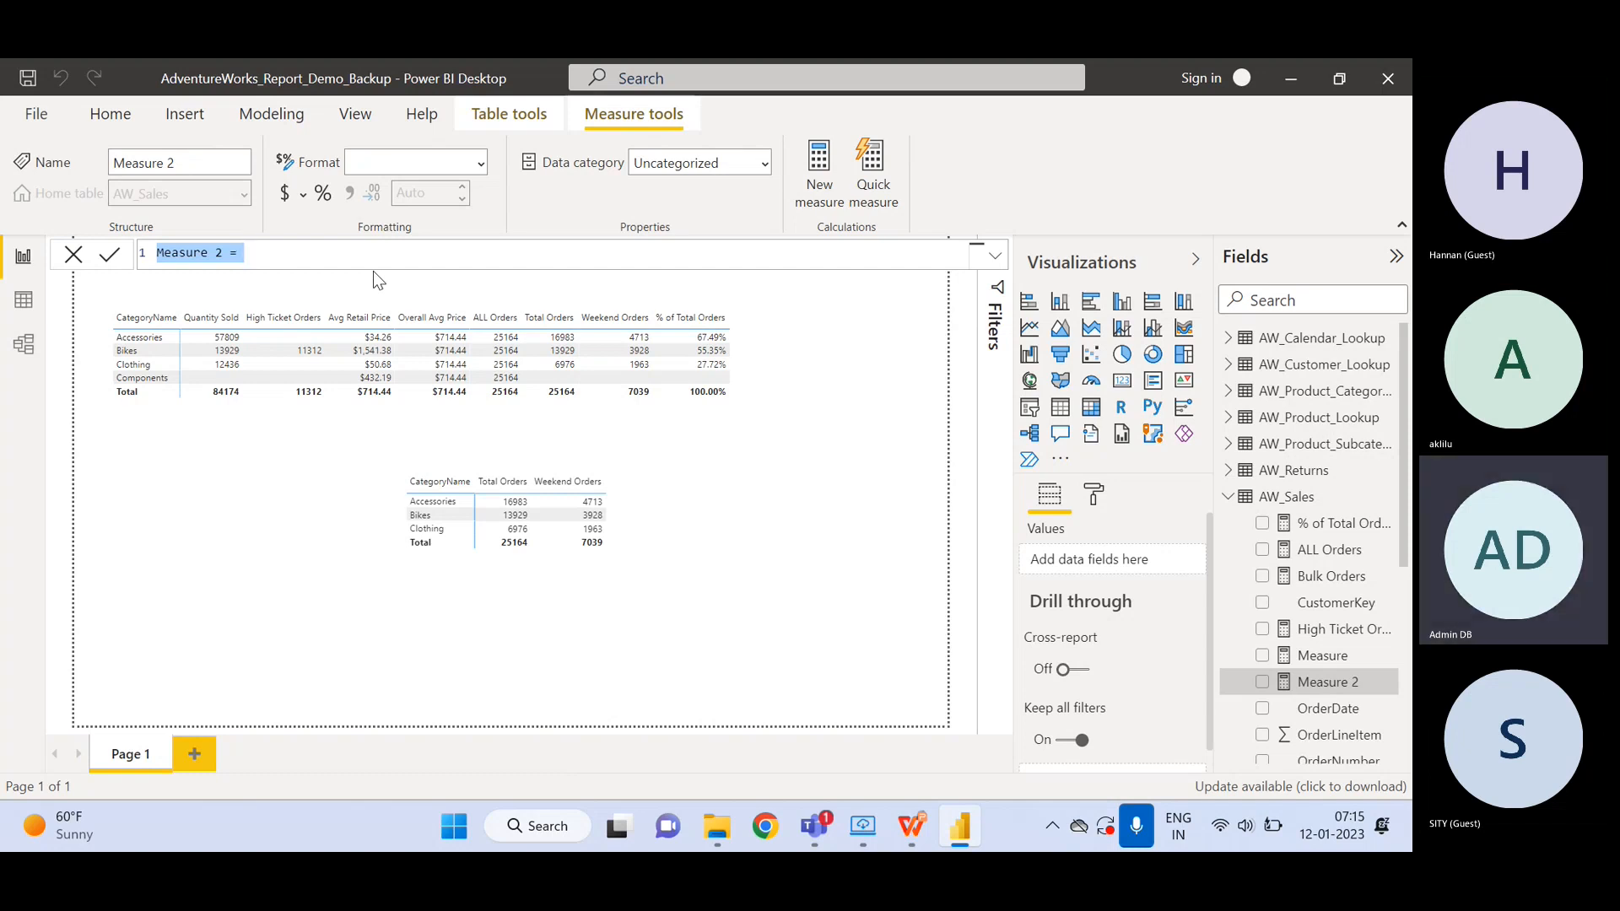
type("To")
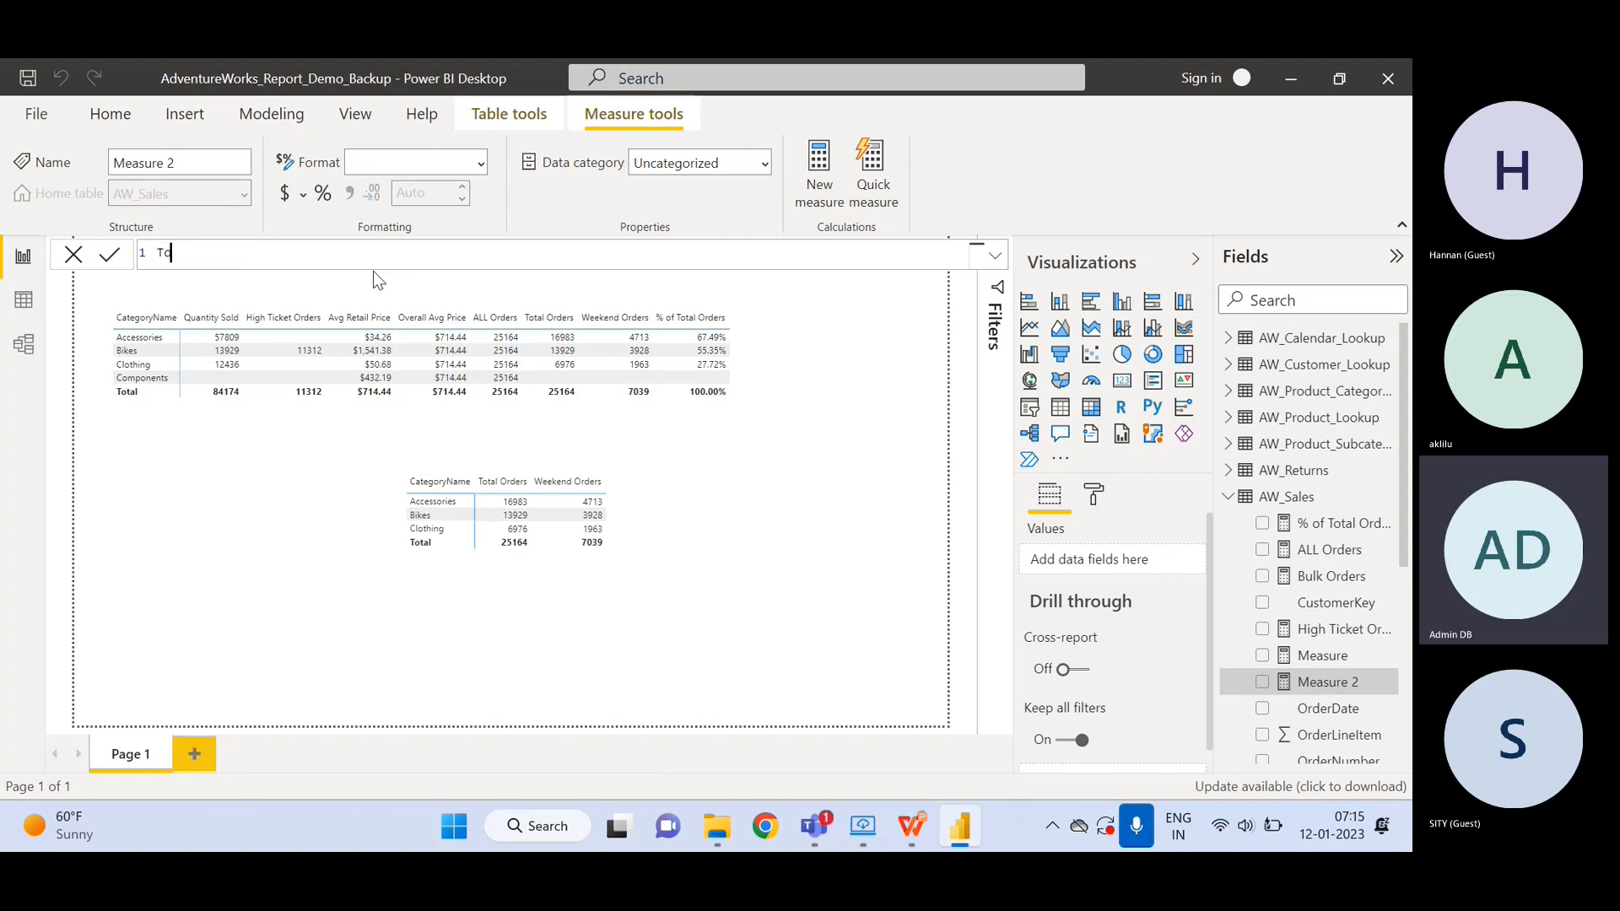
type("tal")
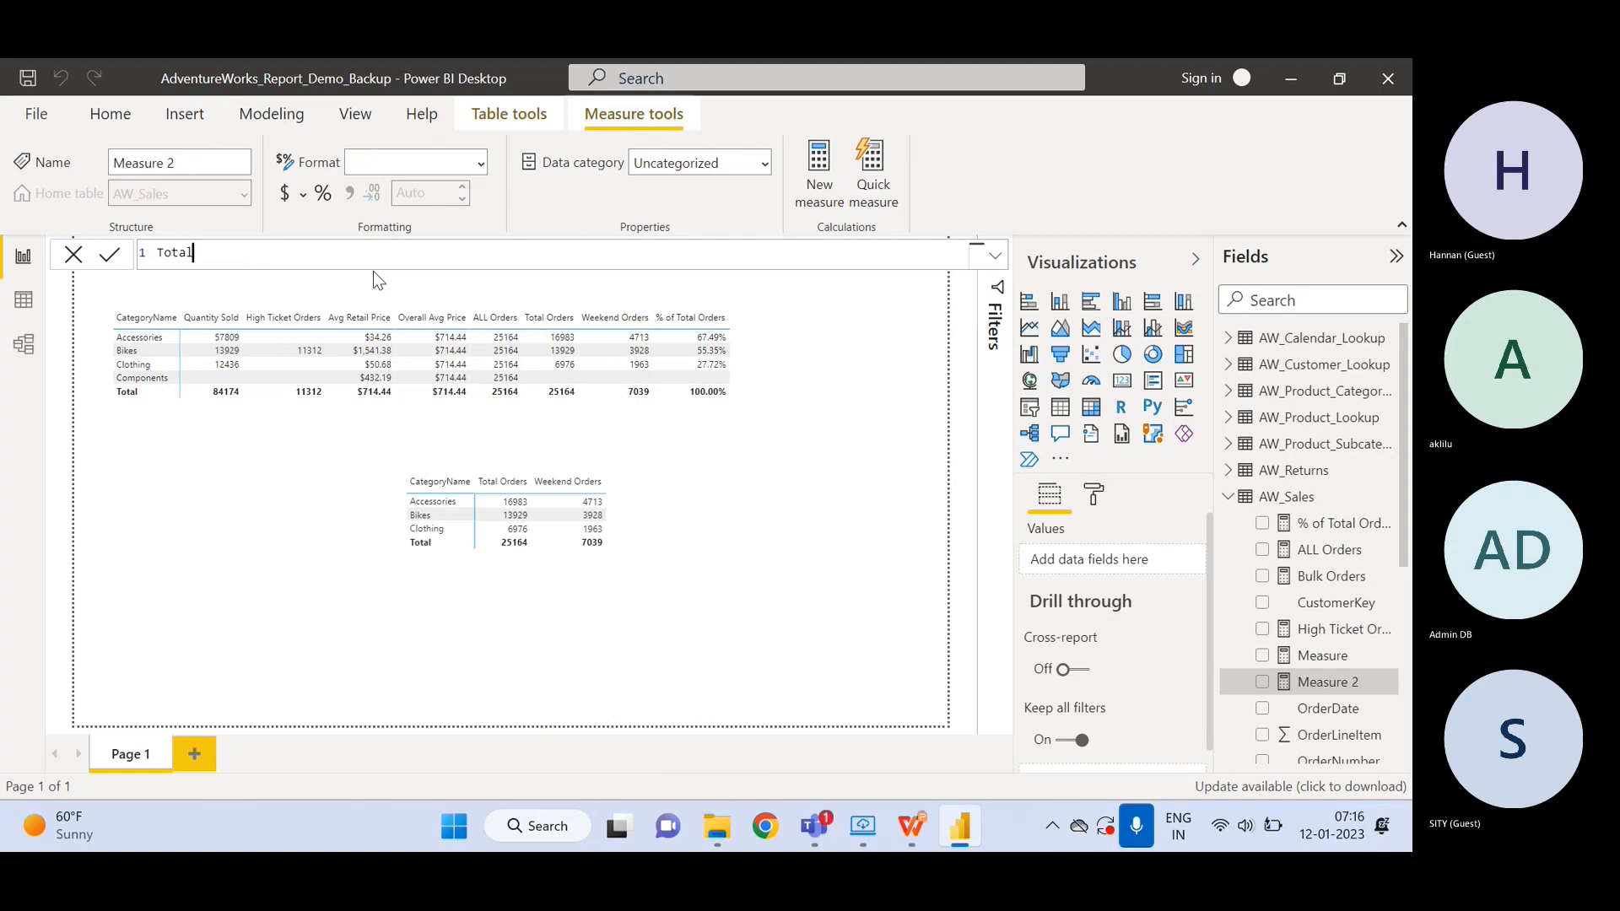
type("_Revenue")
type("= ")
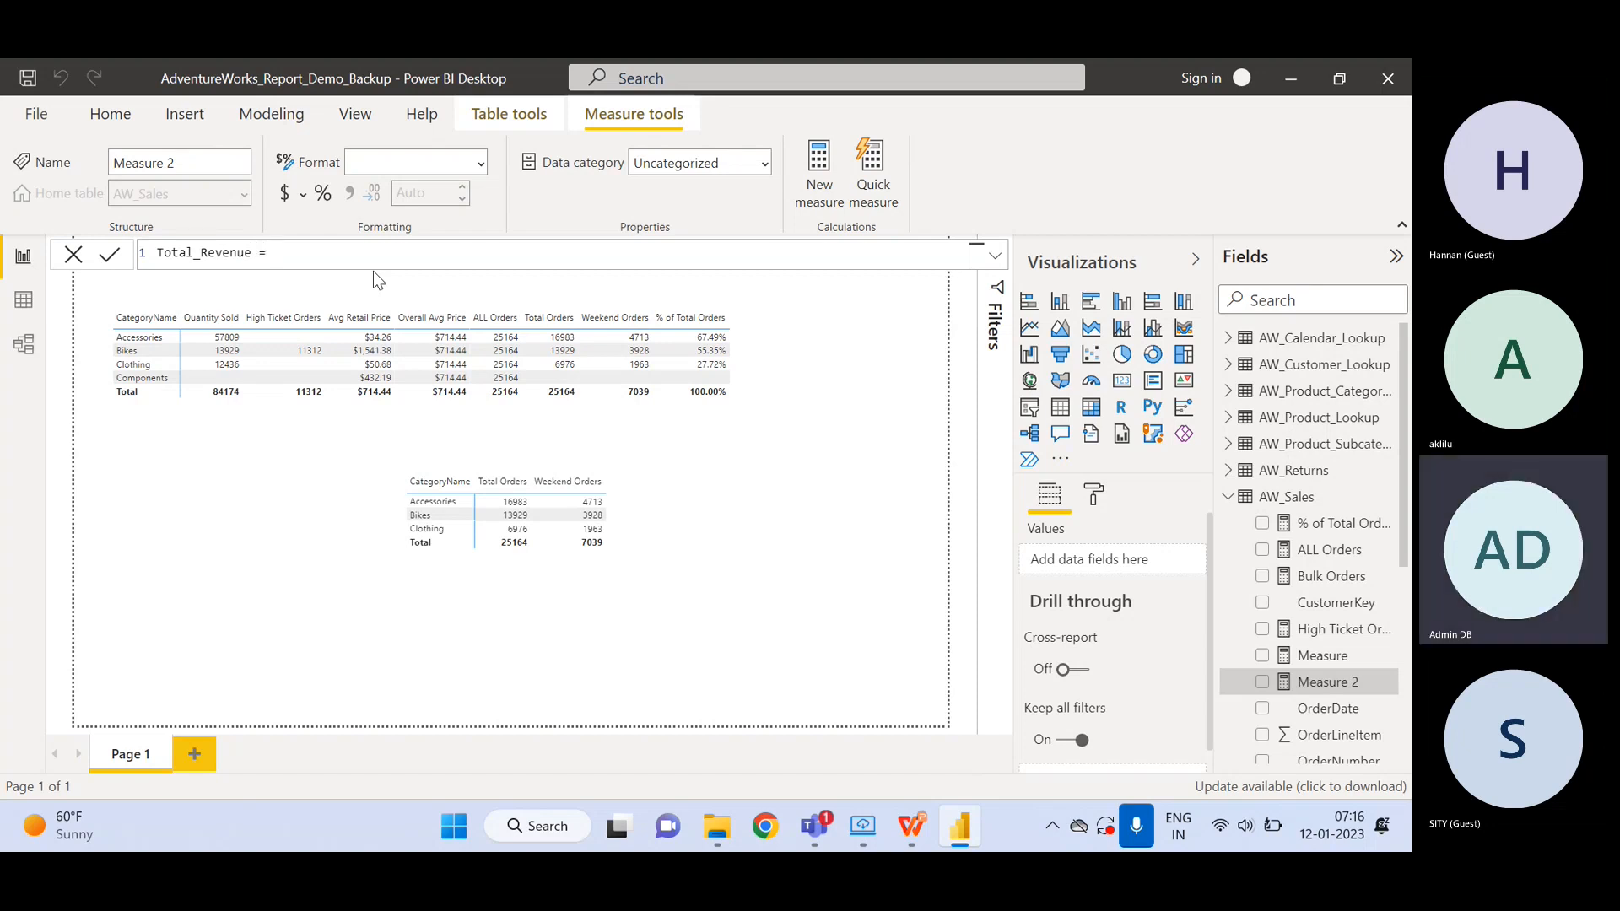
- Begin the Total_Revenue formula with SUMX over AW_Sales, using AW_Sales[OrderQuantity] followed by a multiplication sign as the expression
type("SUMX")
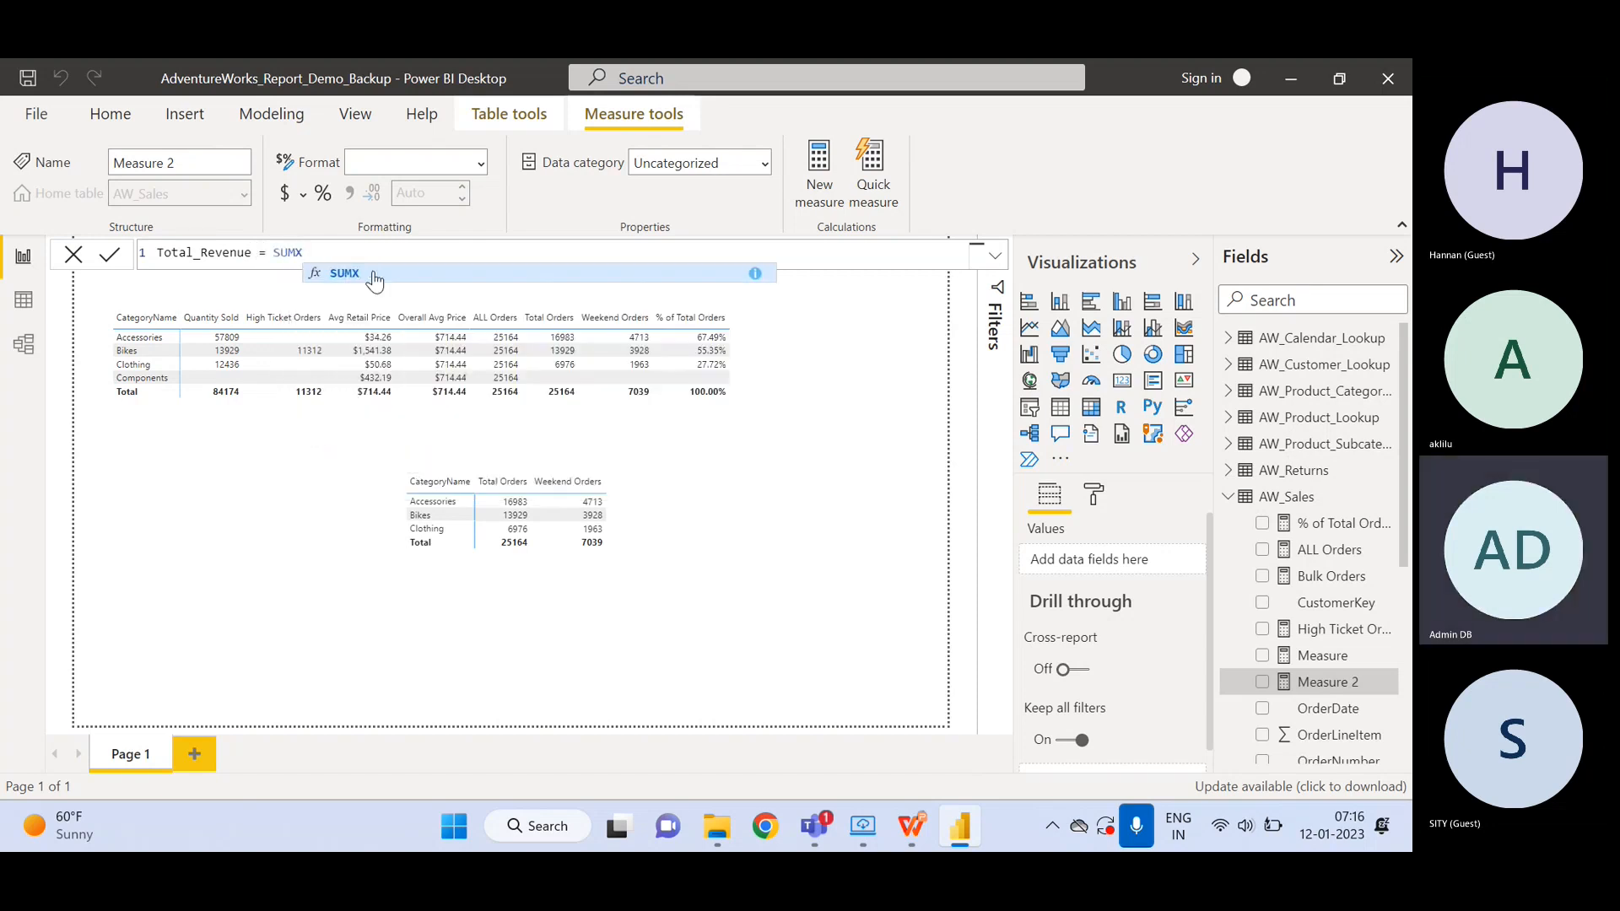
type("(")
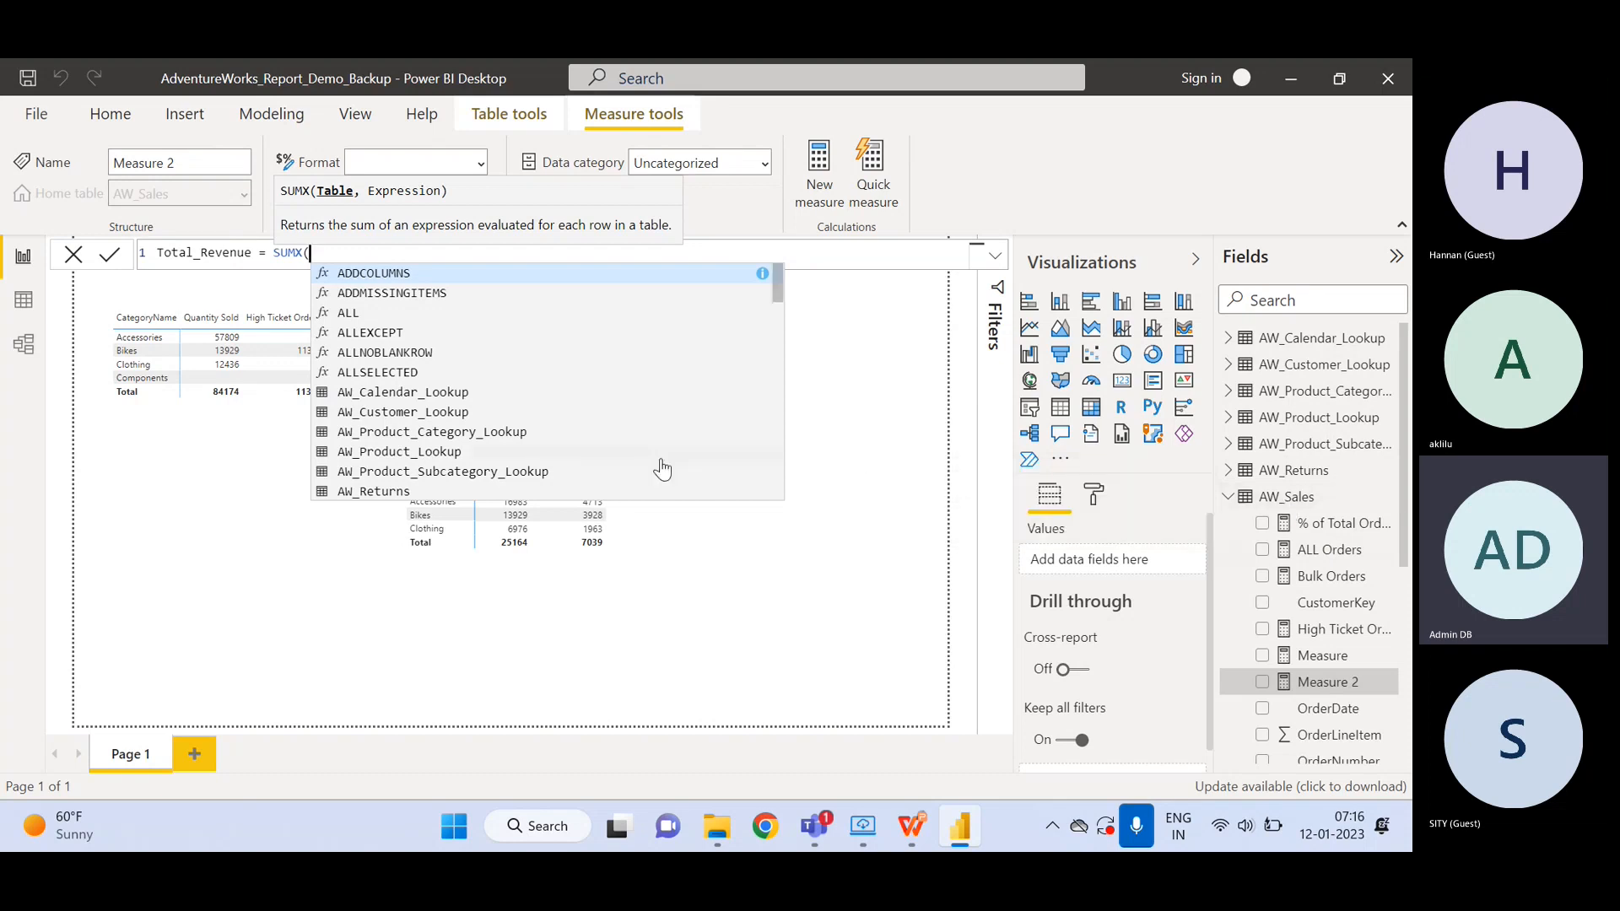
type("AW_S")
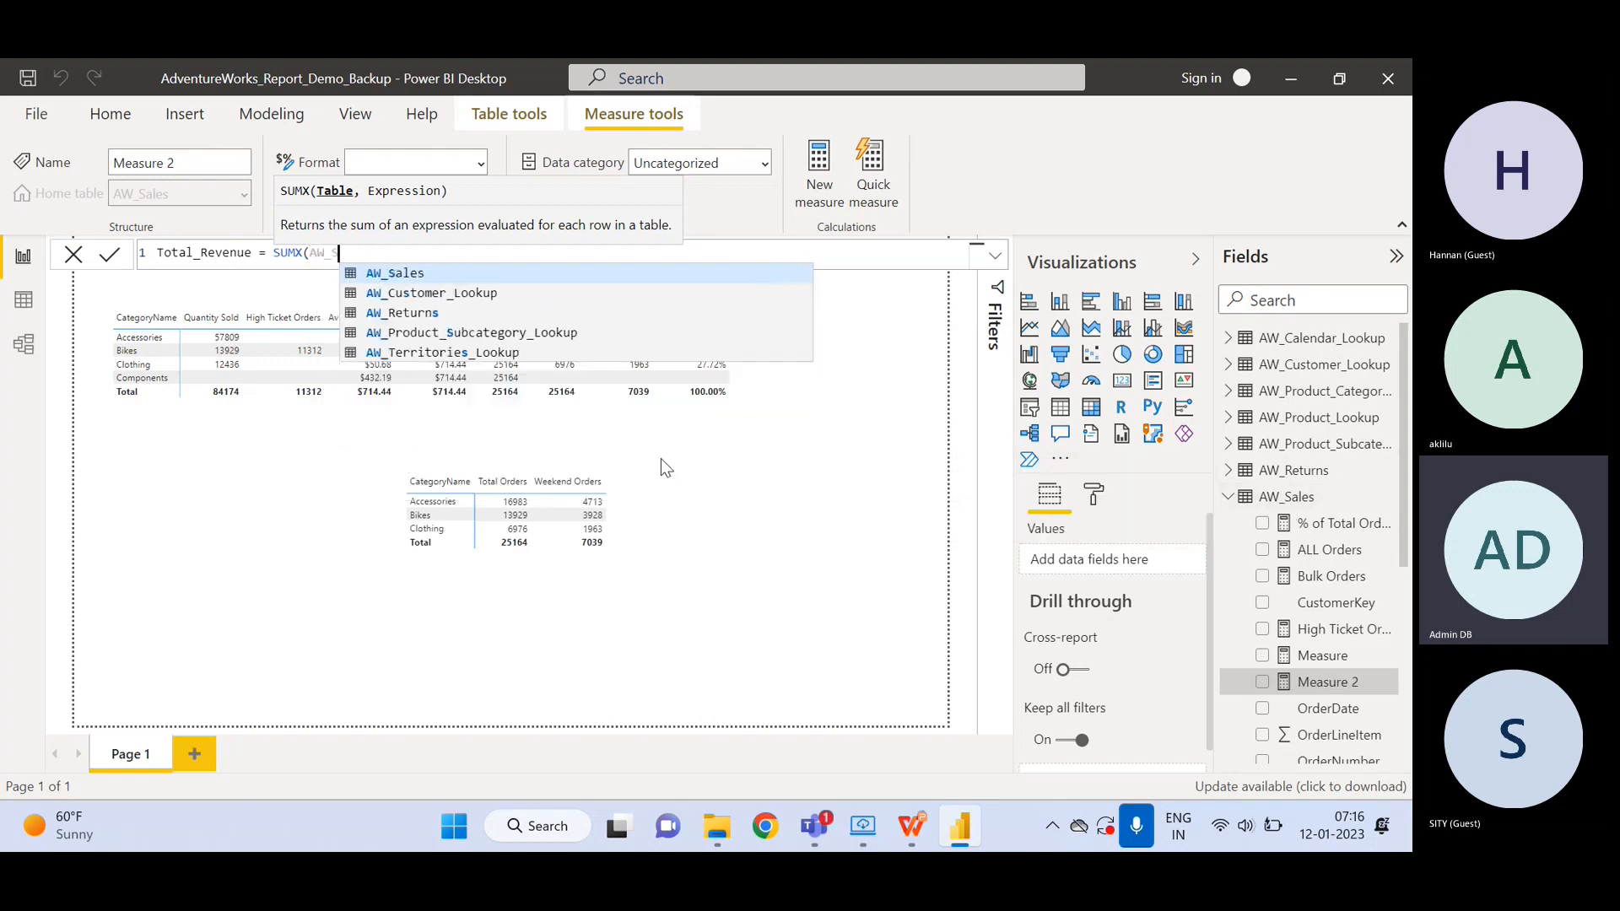
type("ales,")
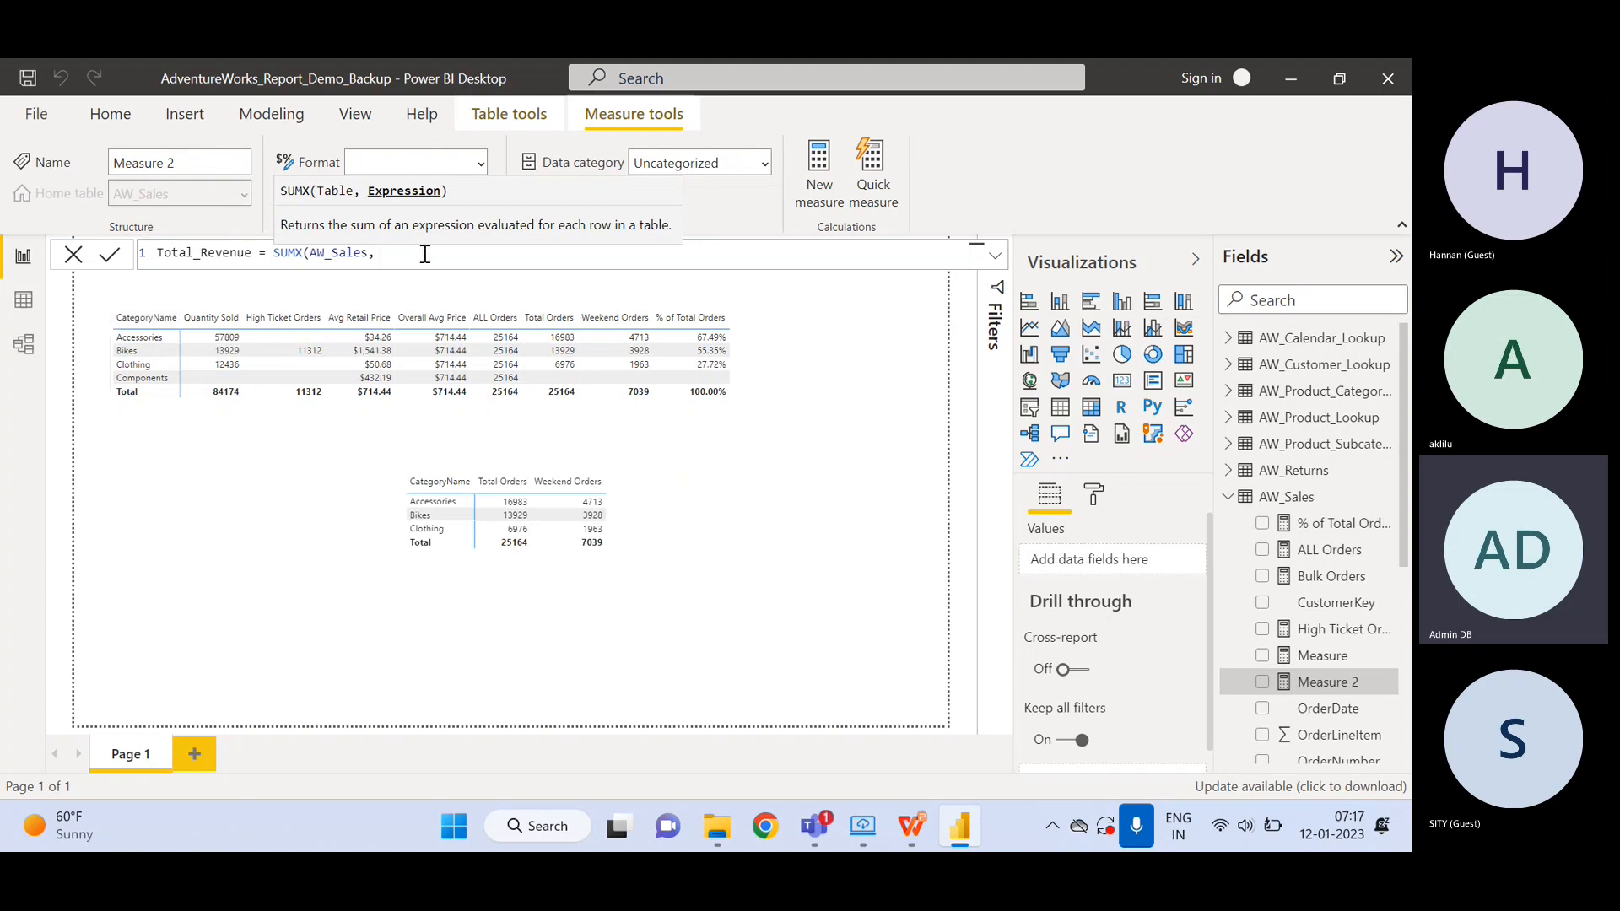
type("Order")
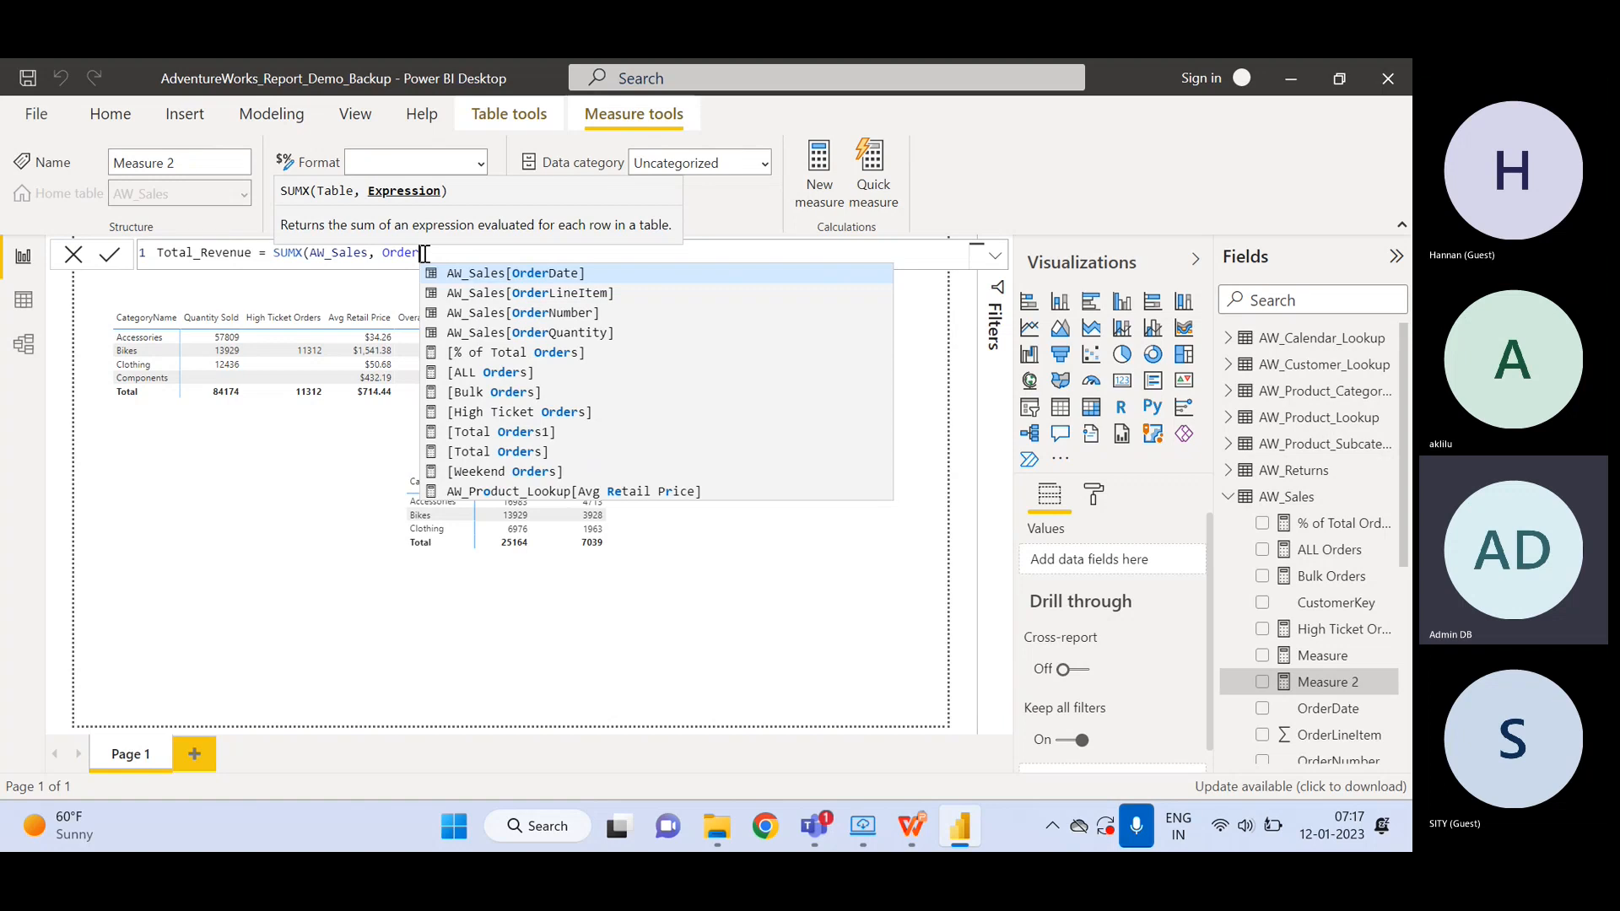
key("Down")
key("Down")
key("Down")
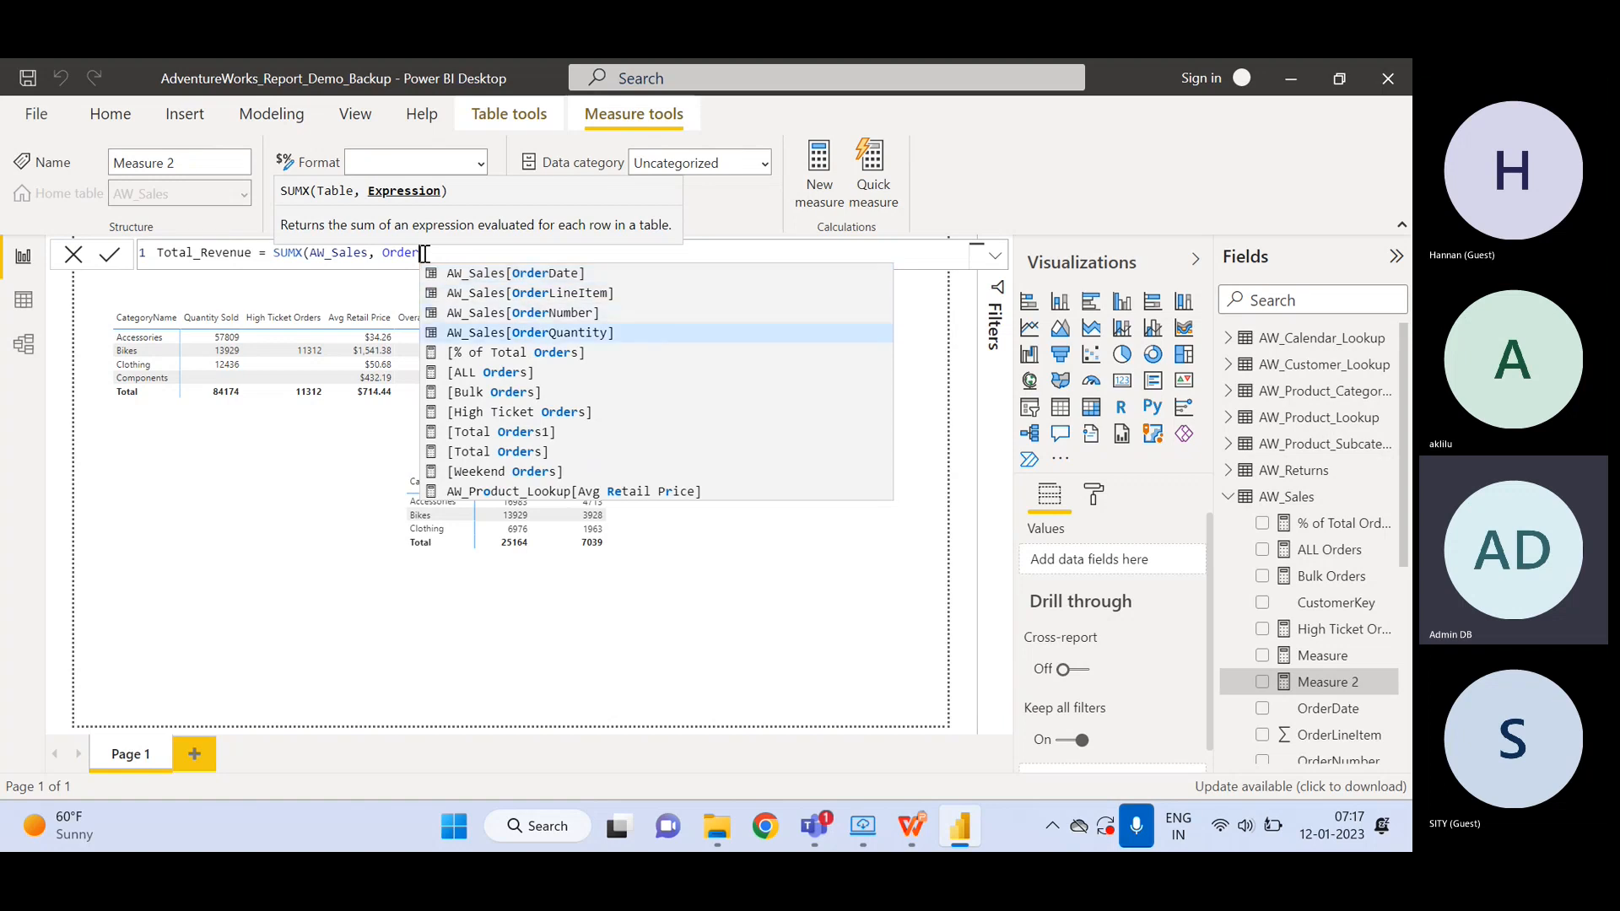
key("Tab")
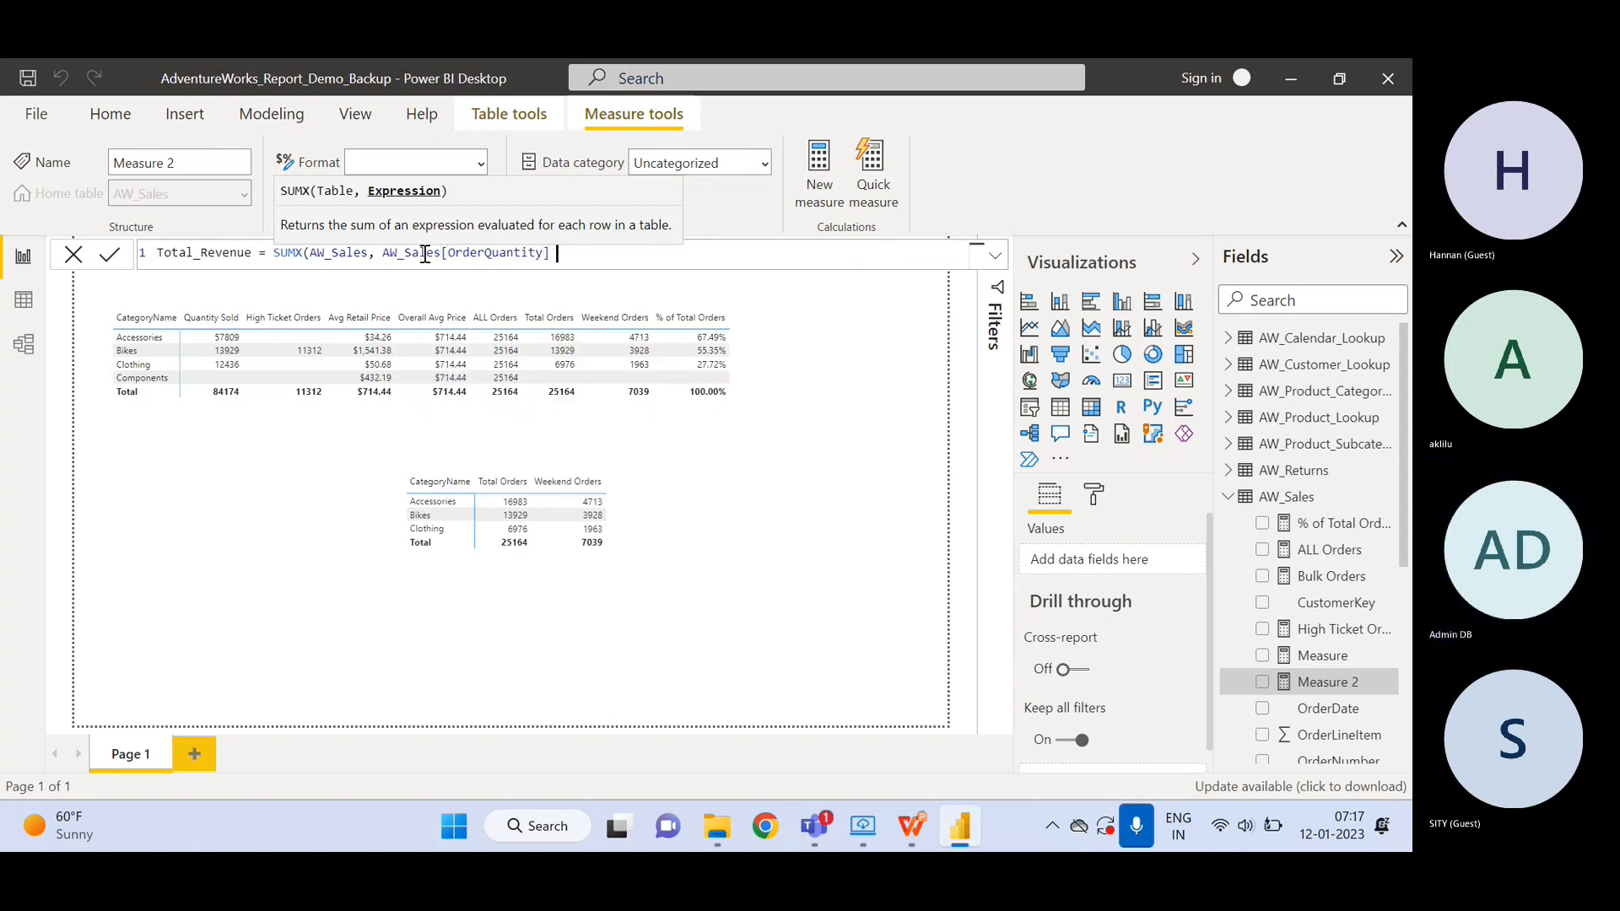
type("*")
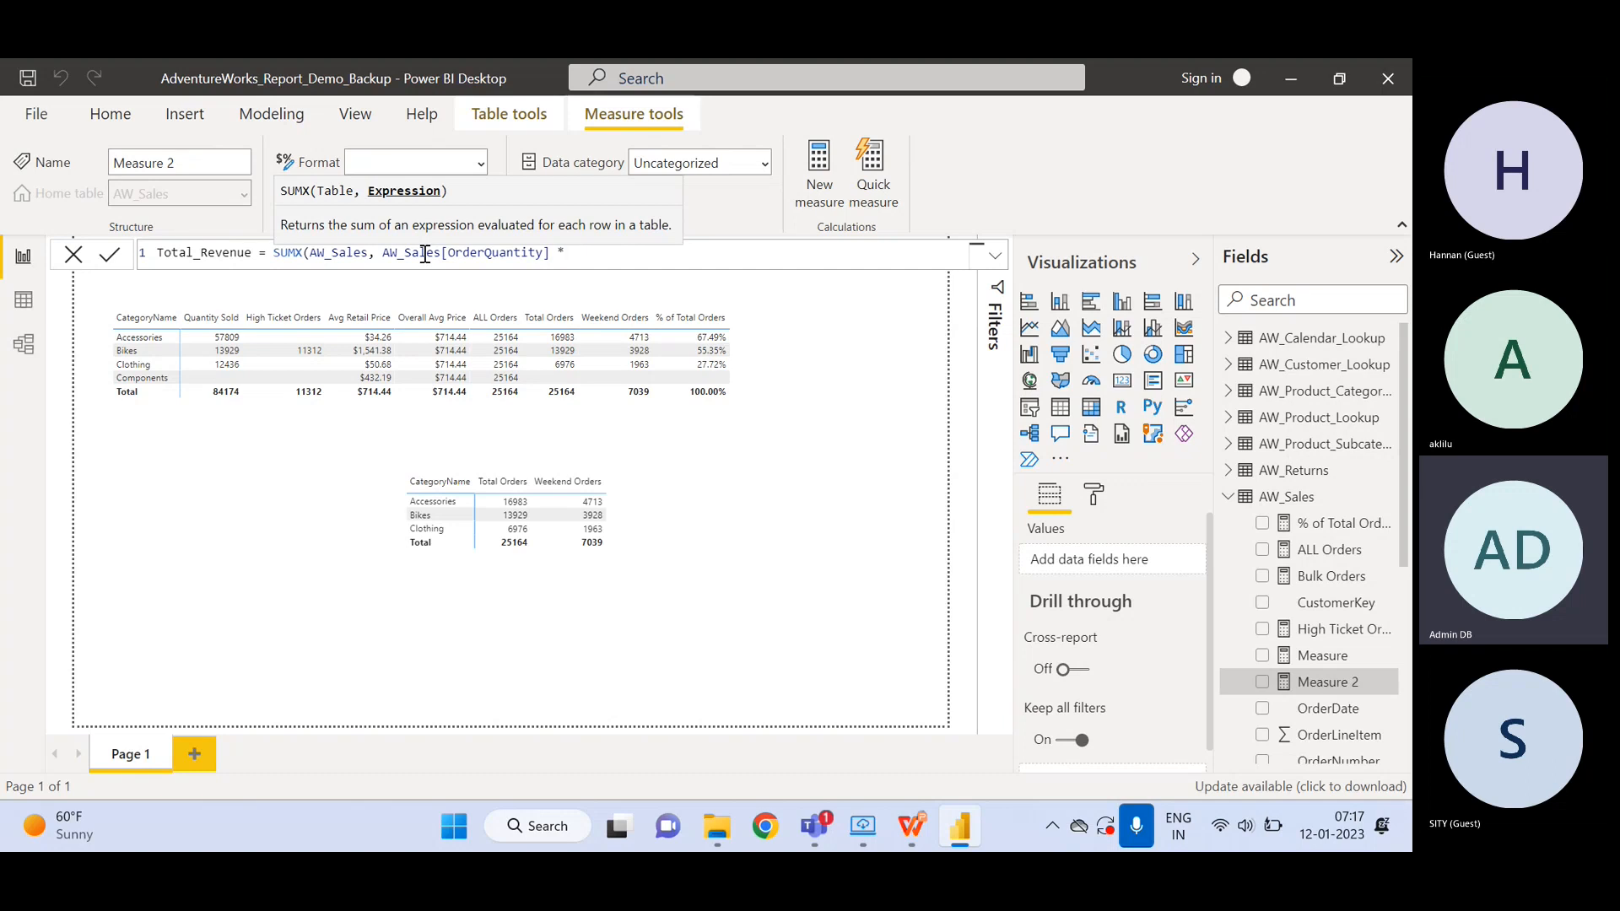
type("Aw")
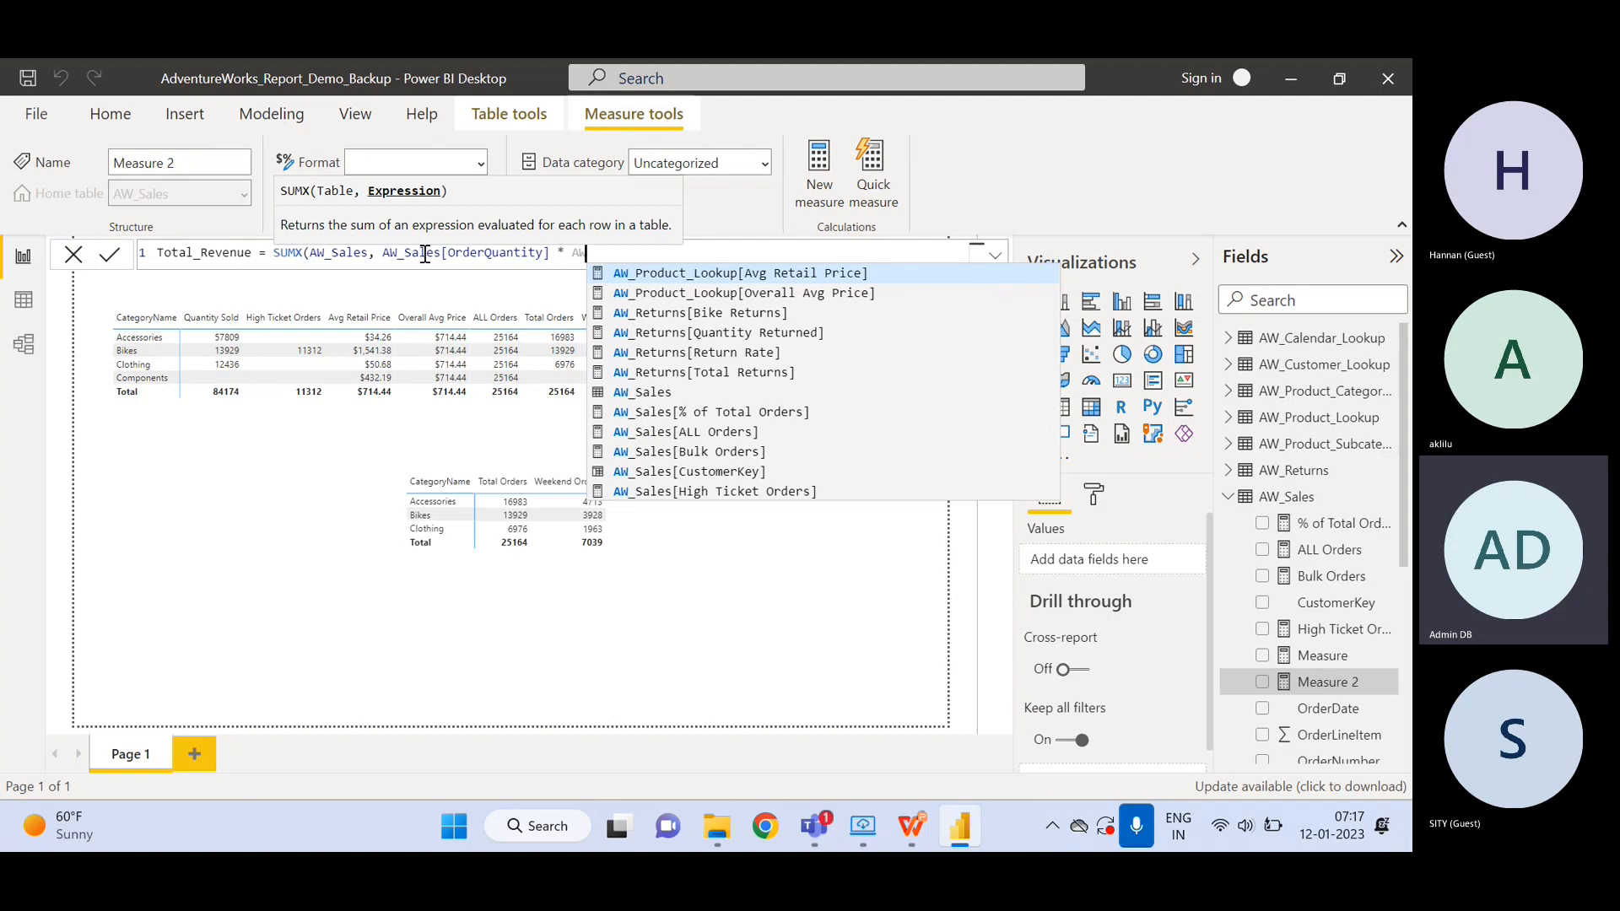
key("Escape")
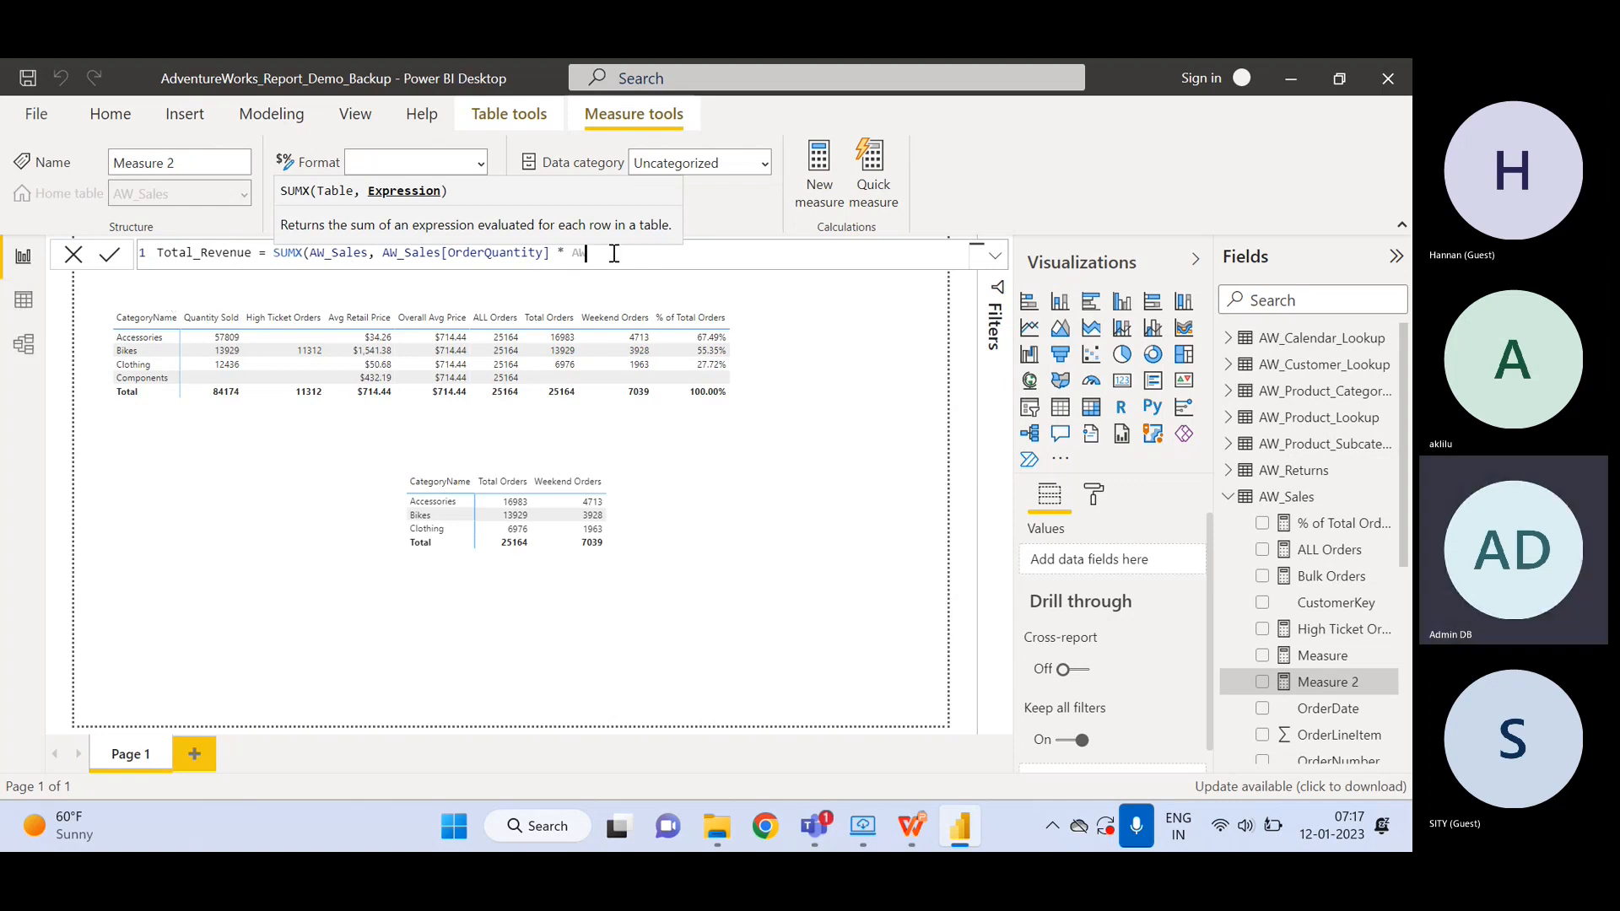
key("BackSpace")
key("BackSpace")
- Complete the Total_Revenue formula by multiplying with RELATED(AW_Product_Lookup[ProductPrice]), close the SUMX expression and commit the measure
type("R")
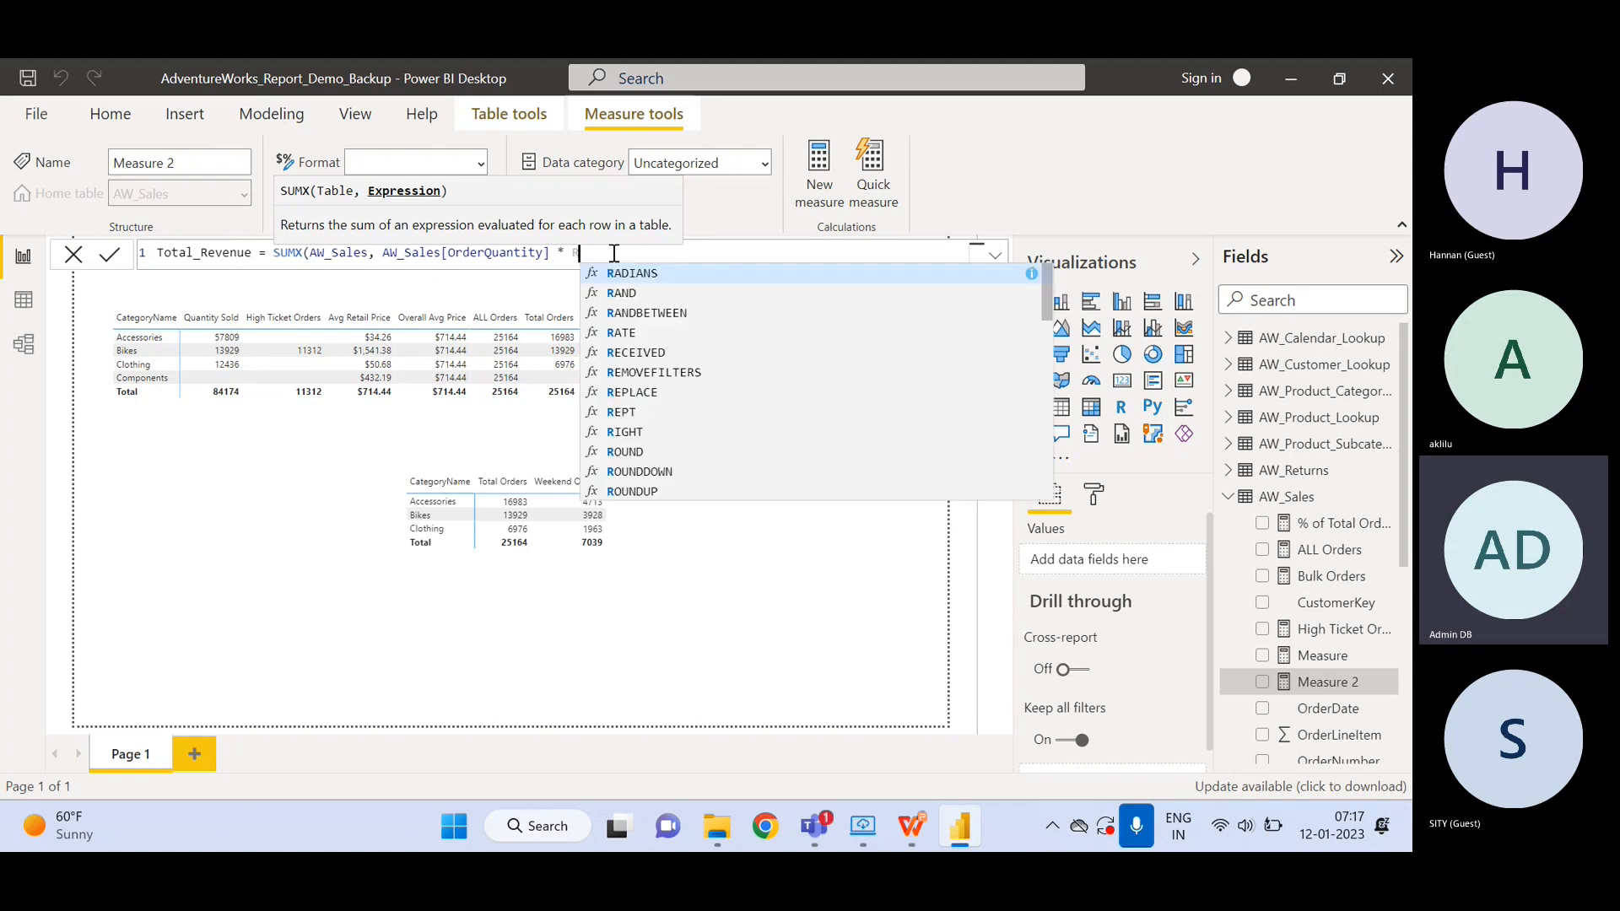
type("ELATED(")
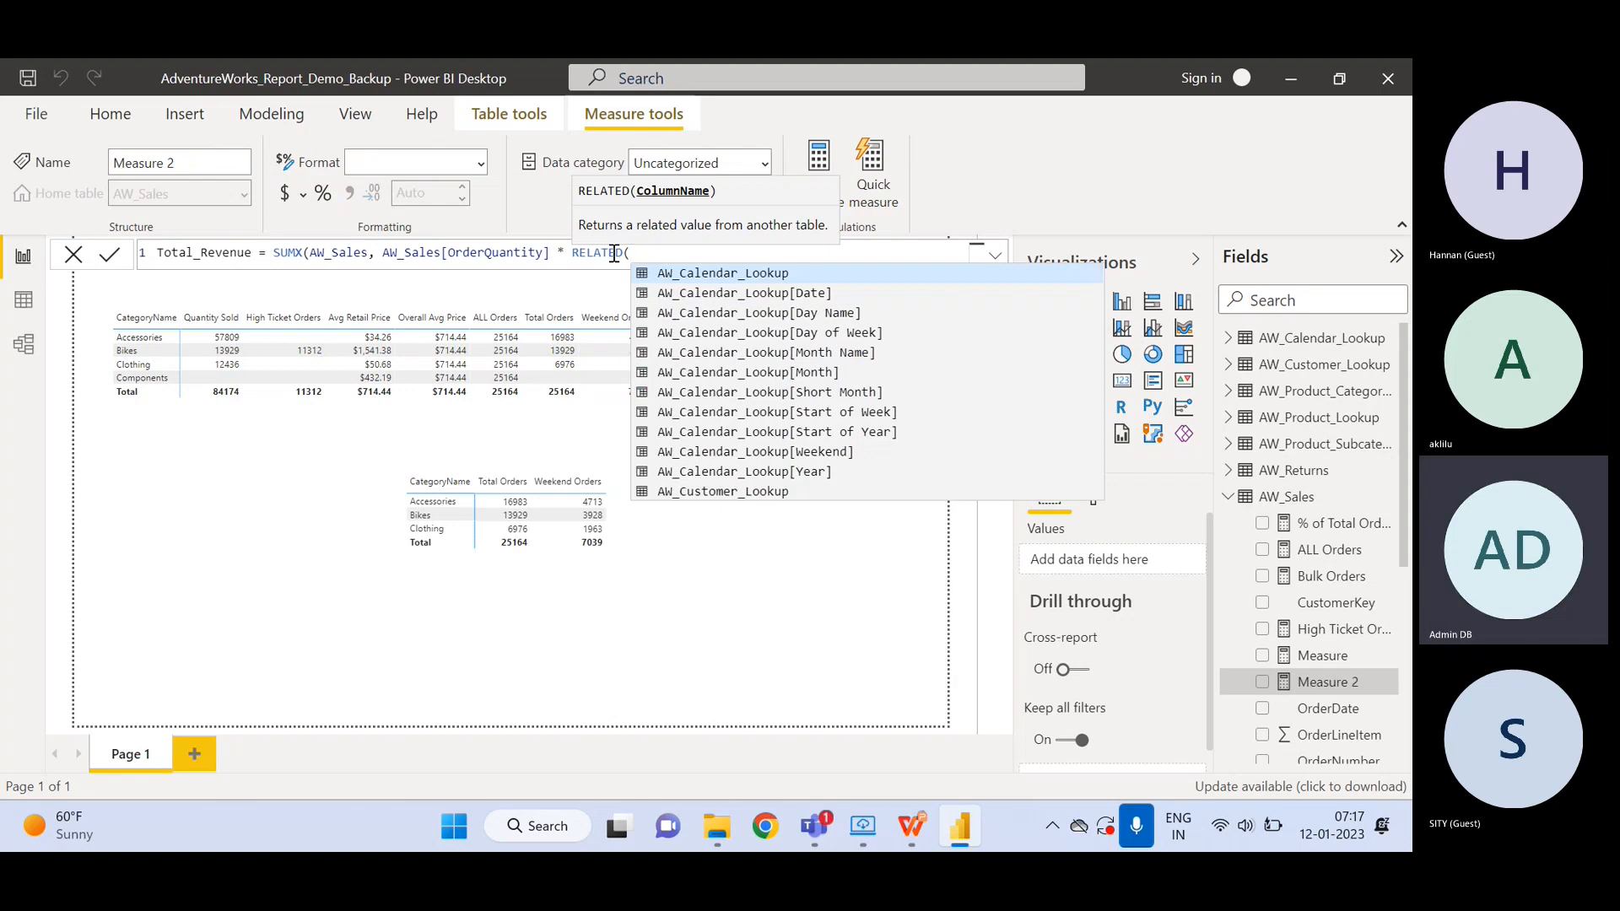
type("Produc")
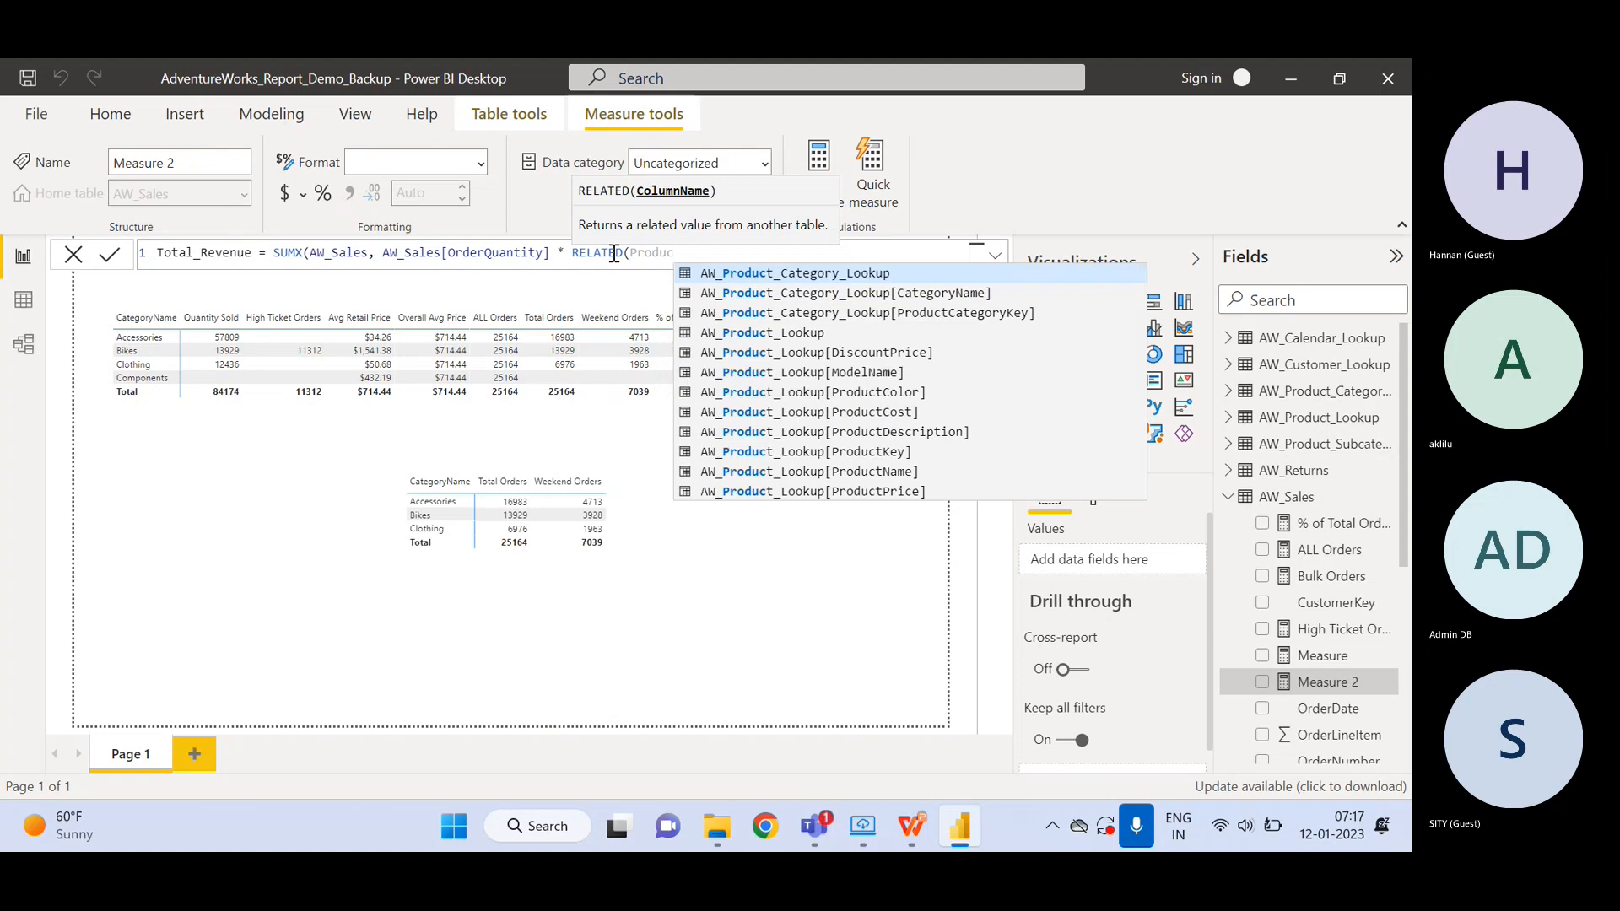
key("Down")
key("Down")
key("Down")
key("Down")
key("Down")
key("Down")
key("Down")
key("Down")
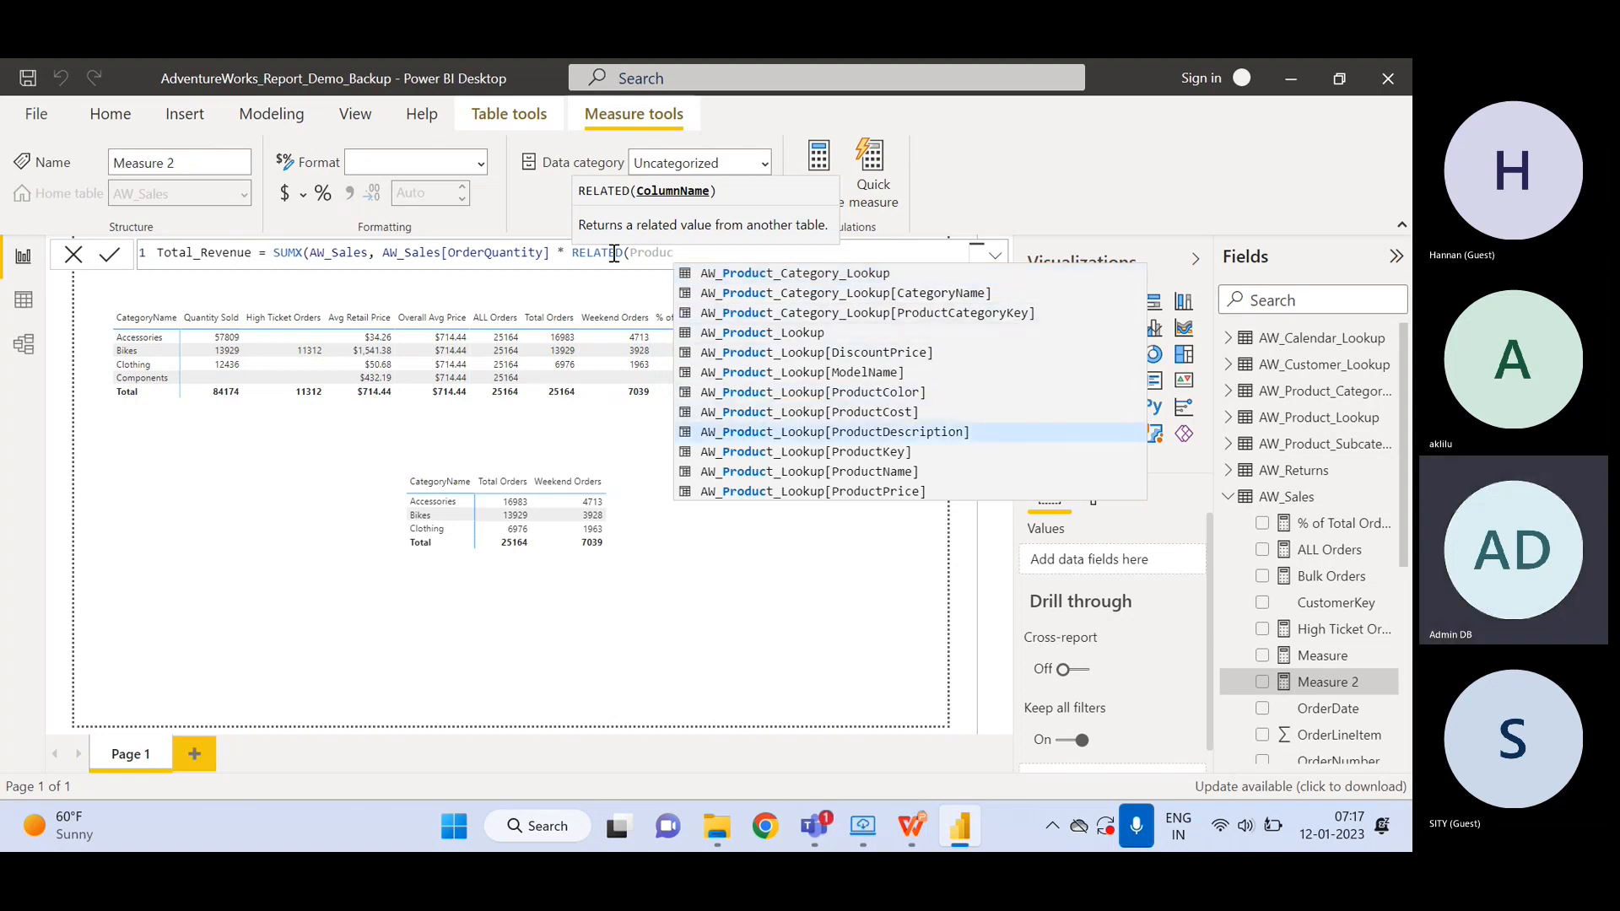
key("Down")
key("Down")
key("Down")
key("Tab")
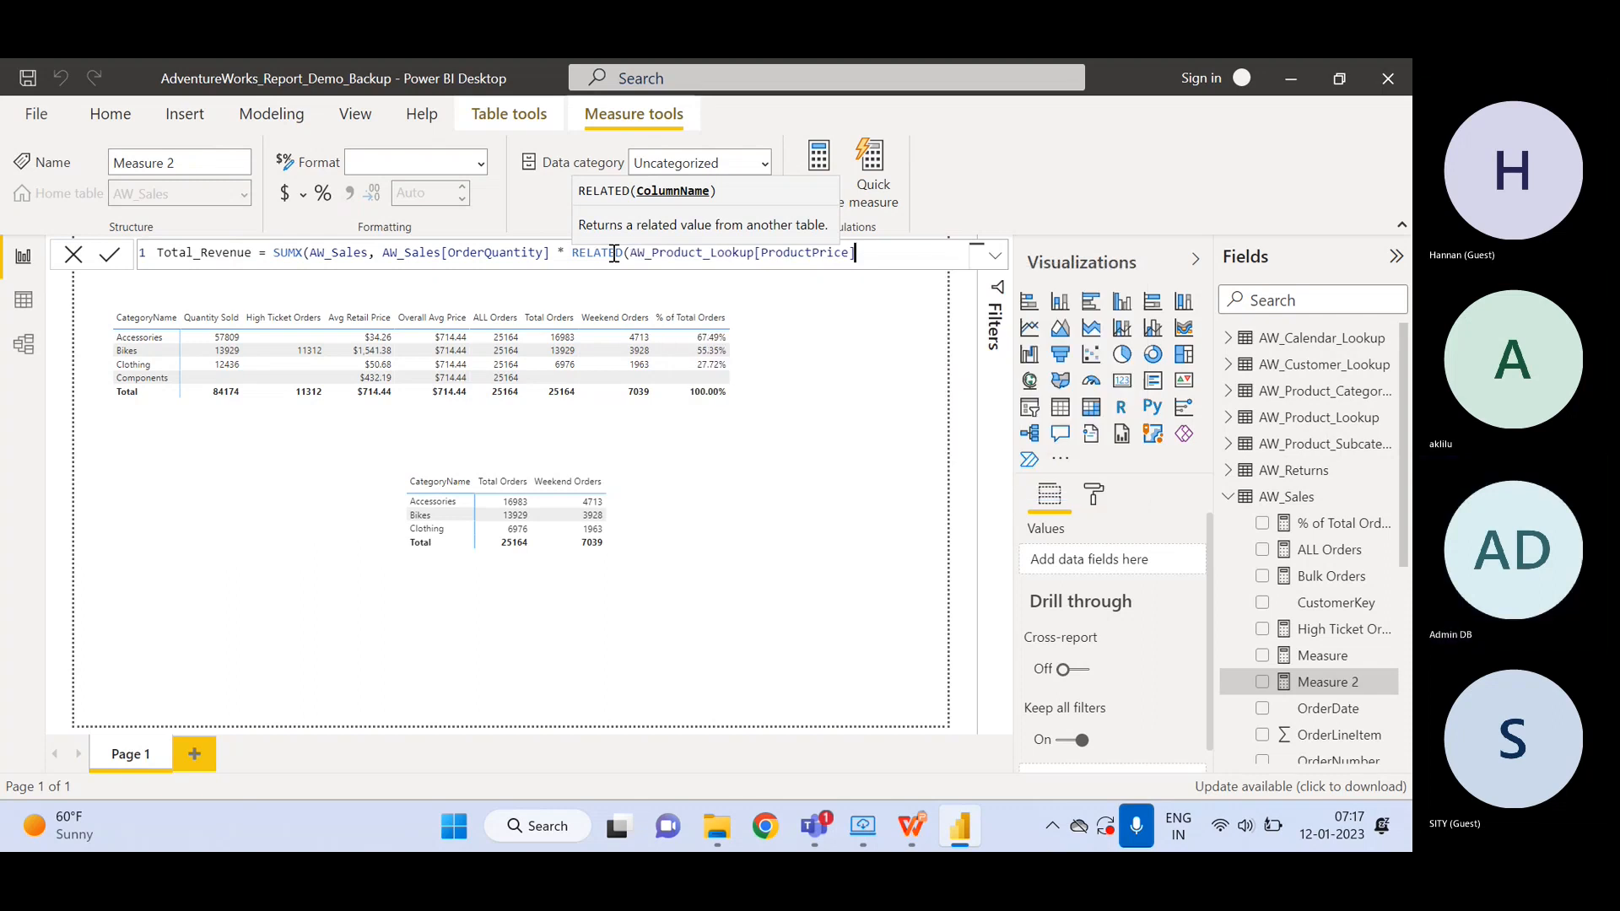
type(")")
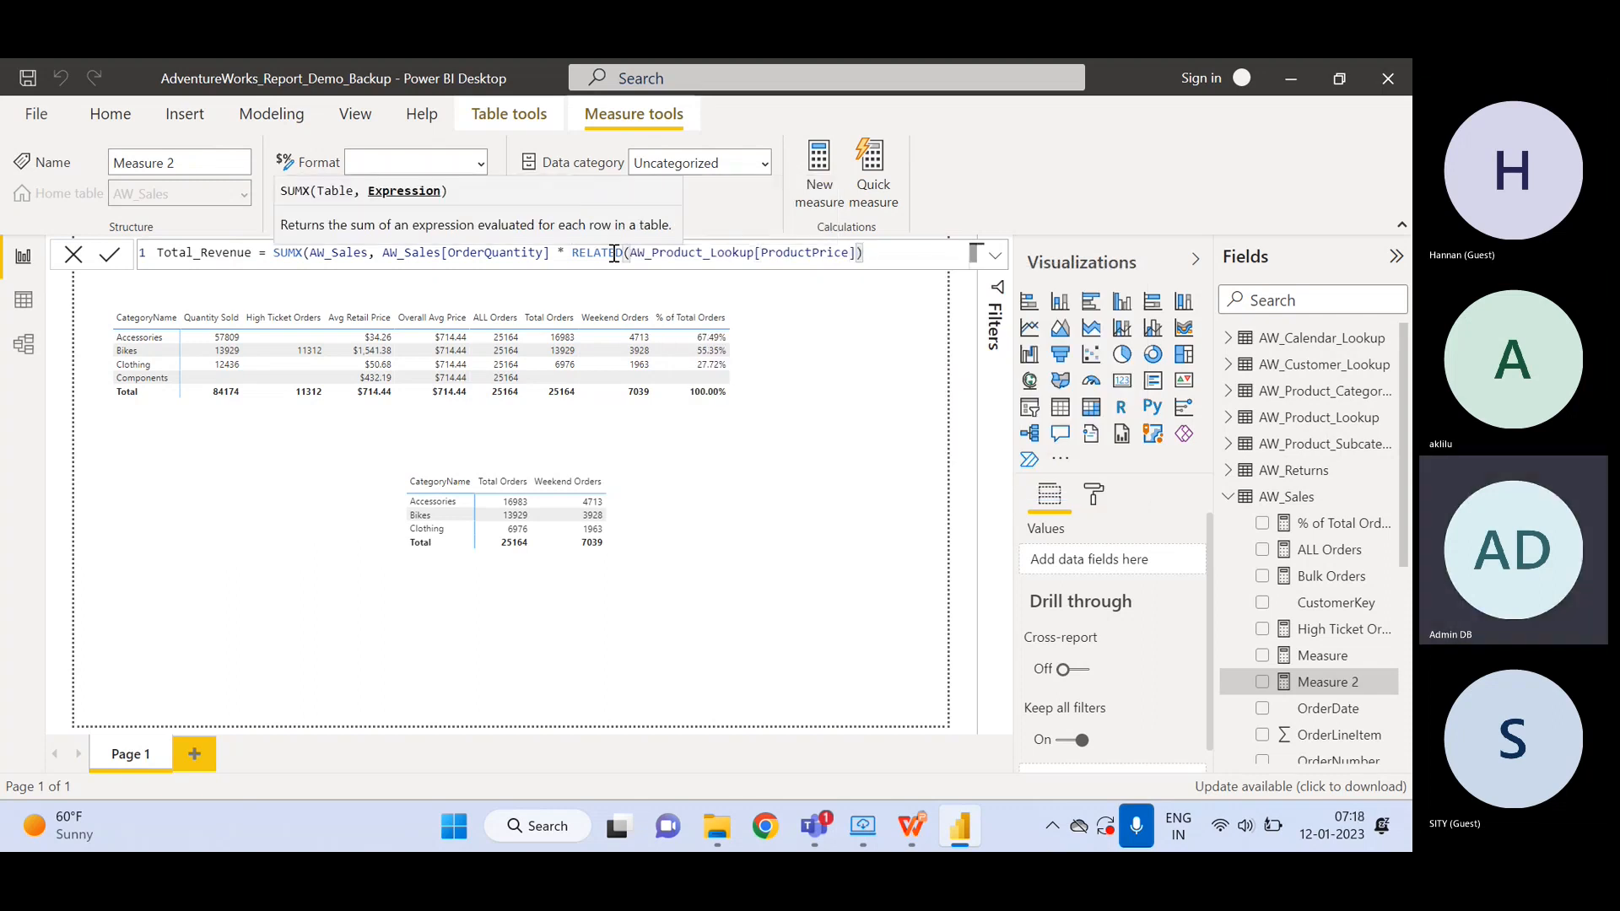
type(")")
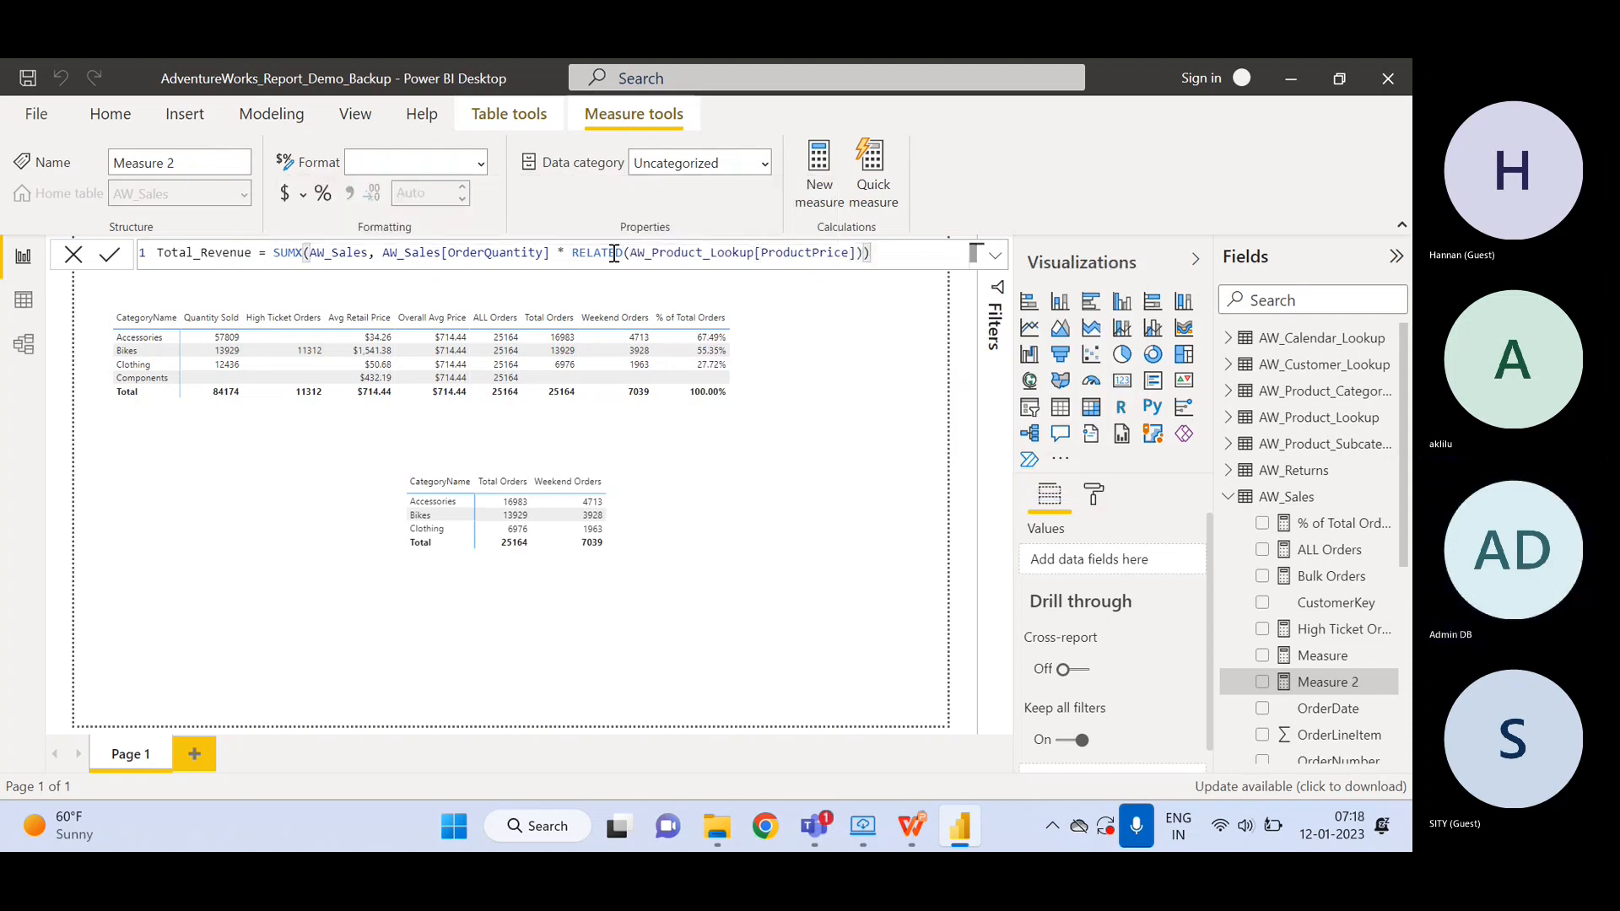
key("Return")
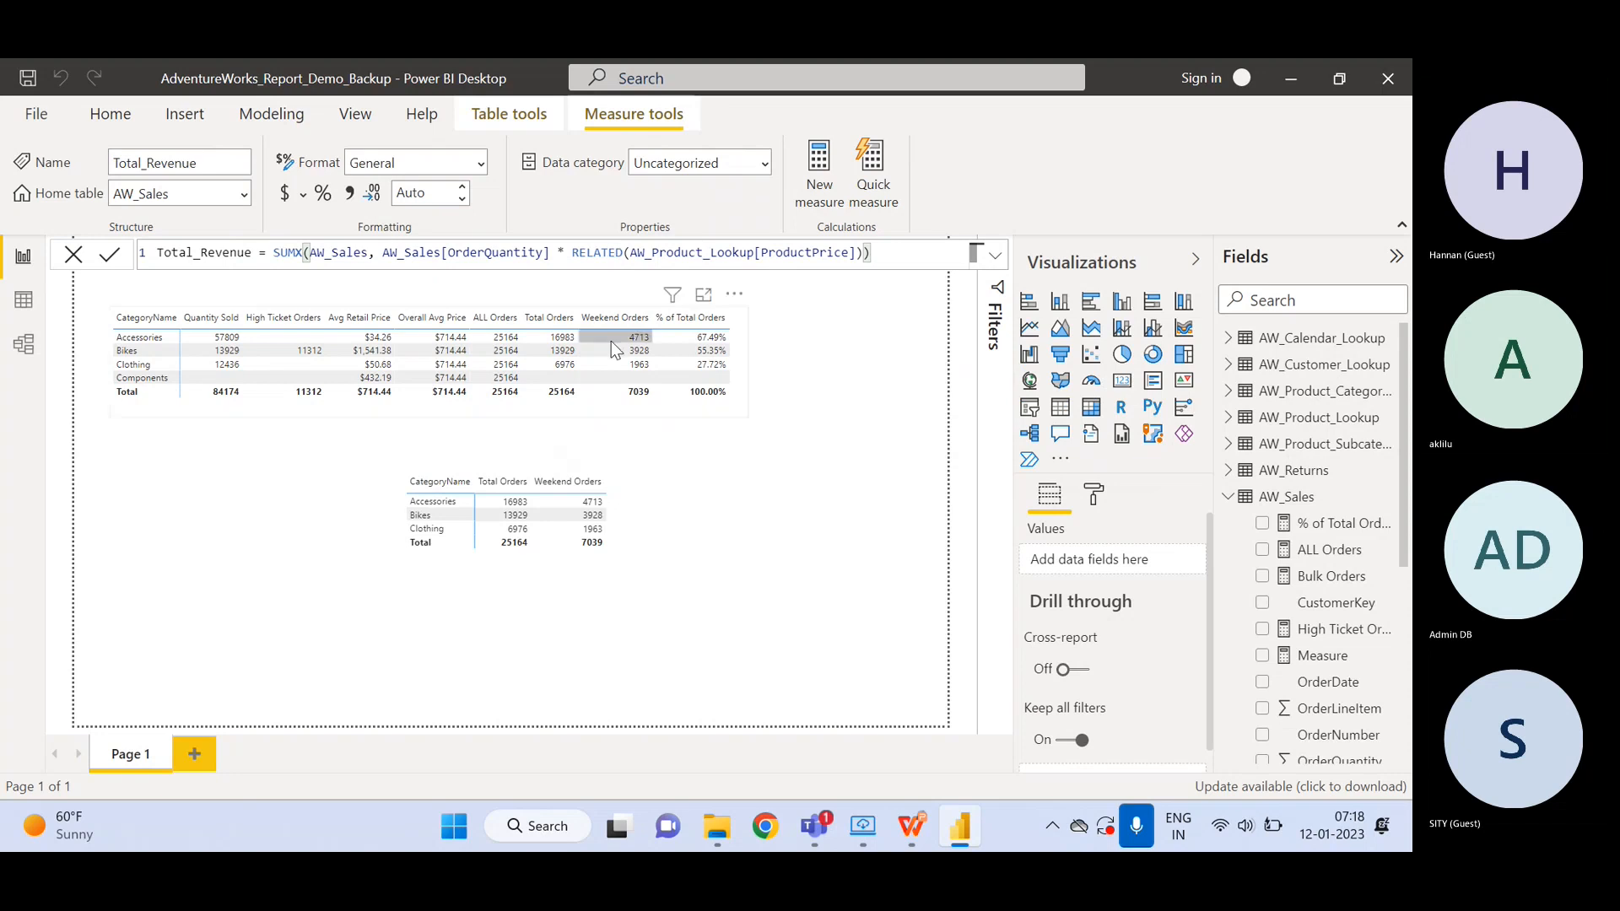
- Remove all value fields except Quantity Sold from the upper matrix on Page 1
left_click(860, 560)
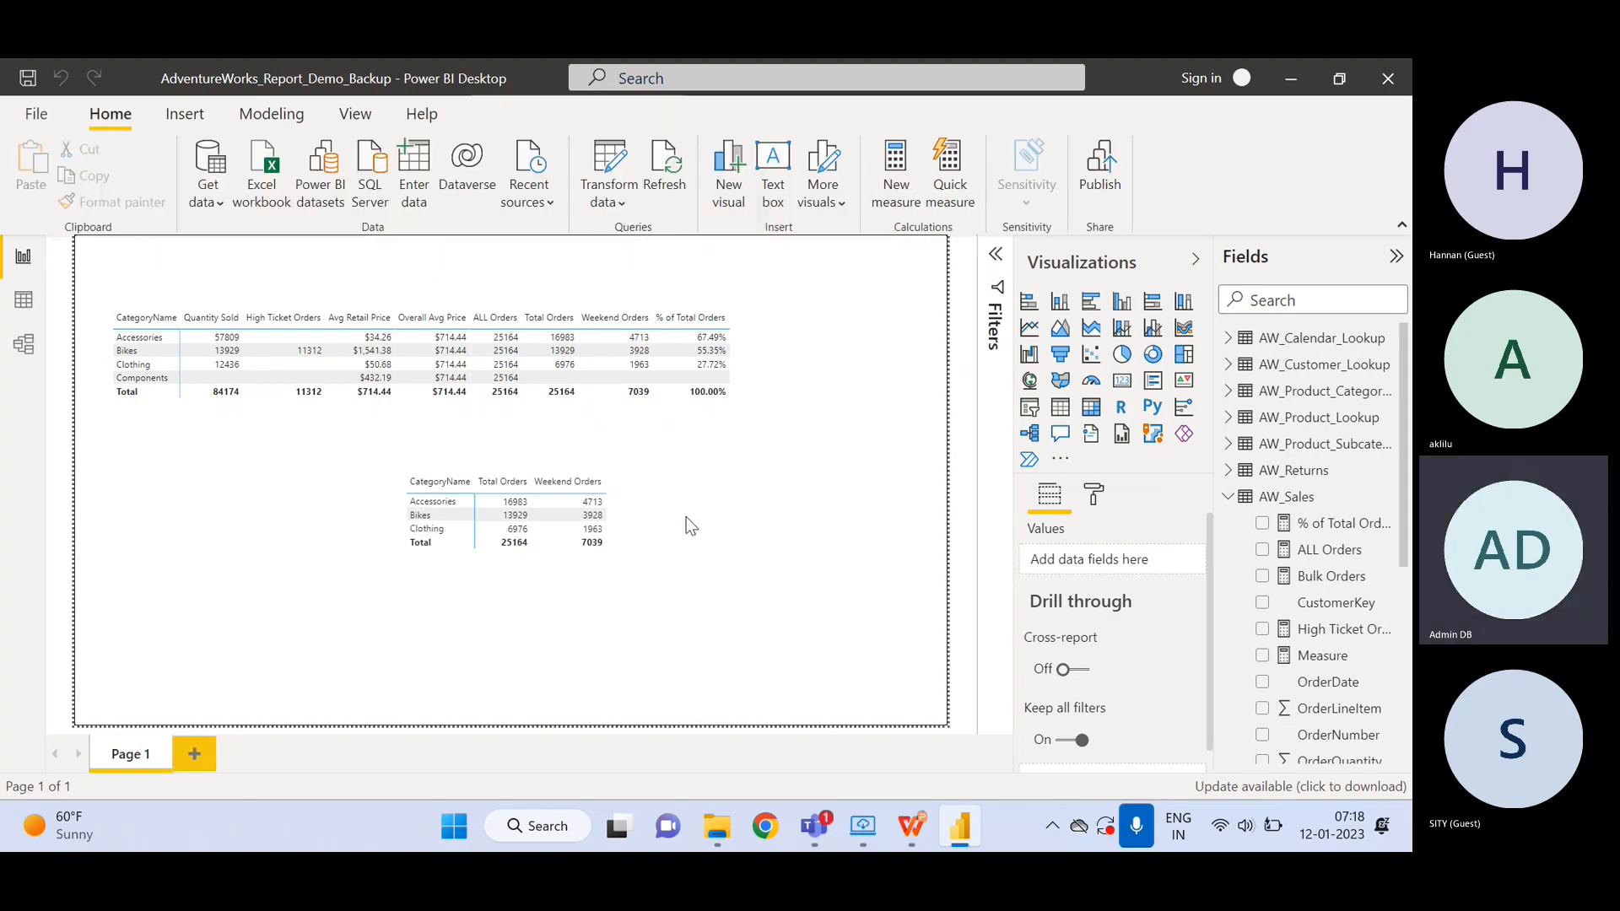
left_click(731, 414)
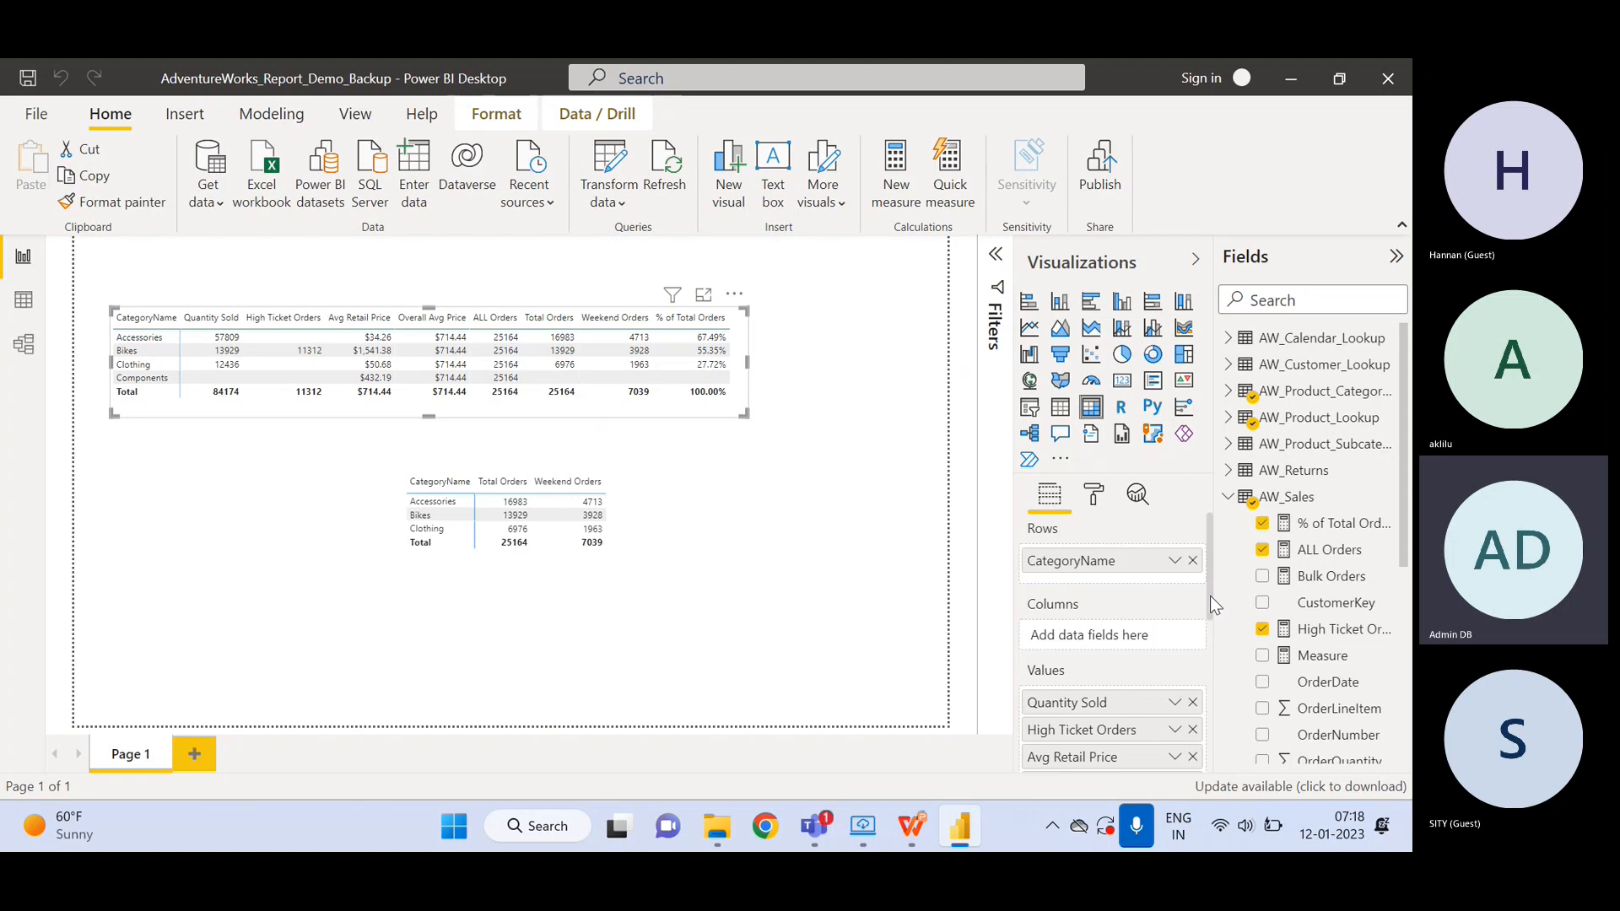
left_click_drag(1210, 596, 1215, 678)
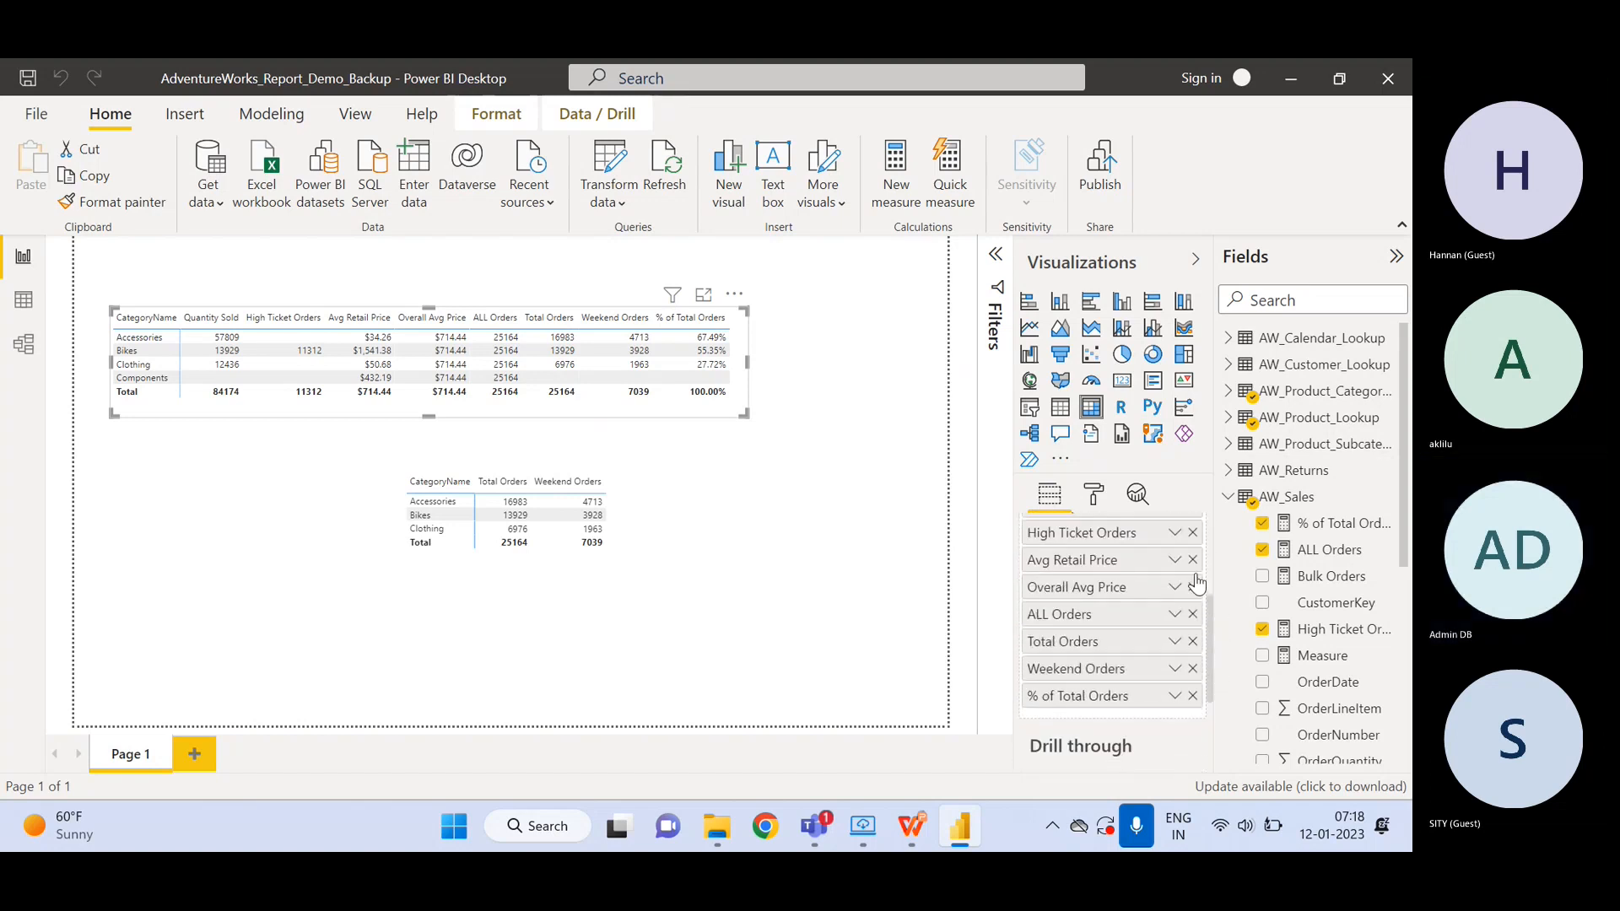
left_click(1192, 533)
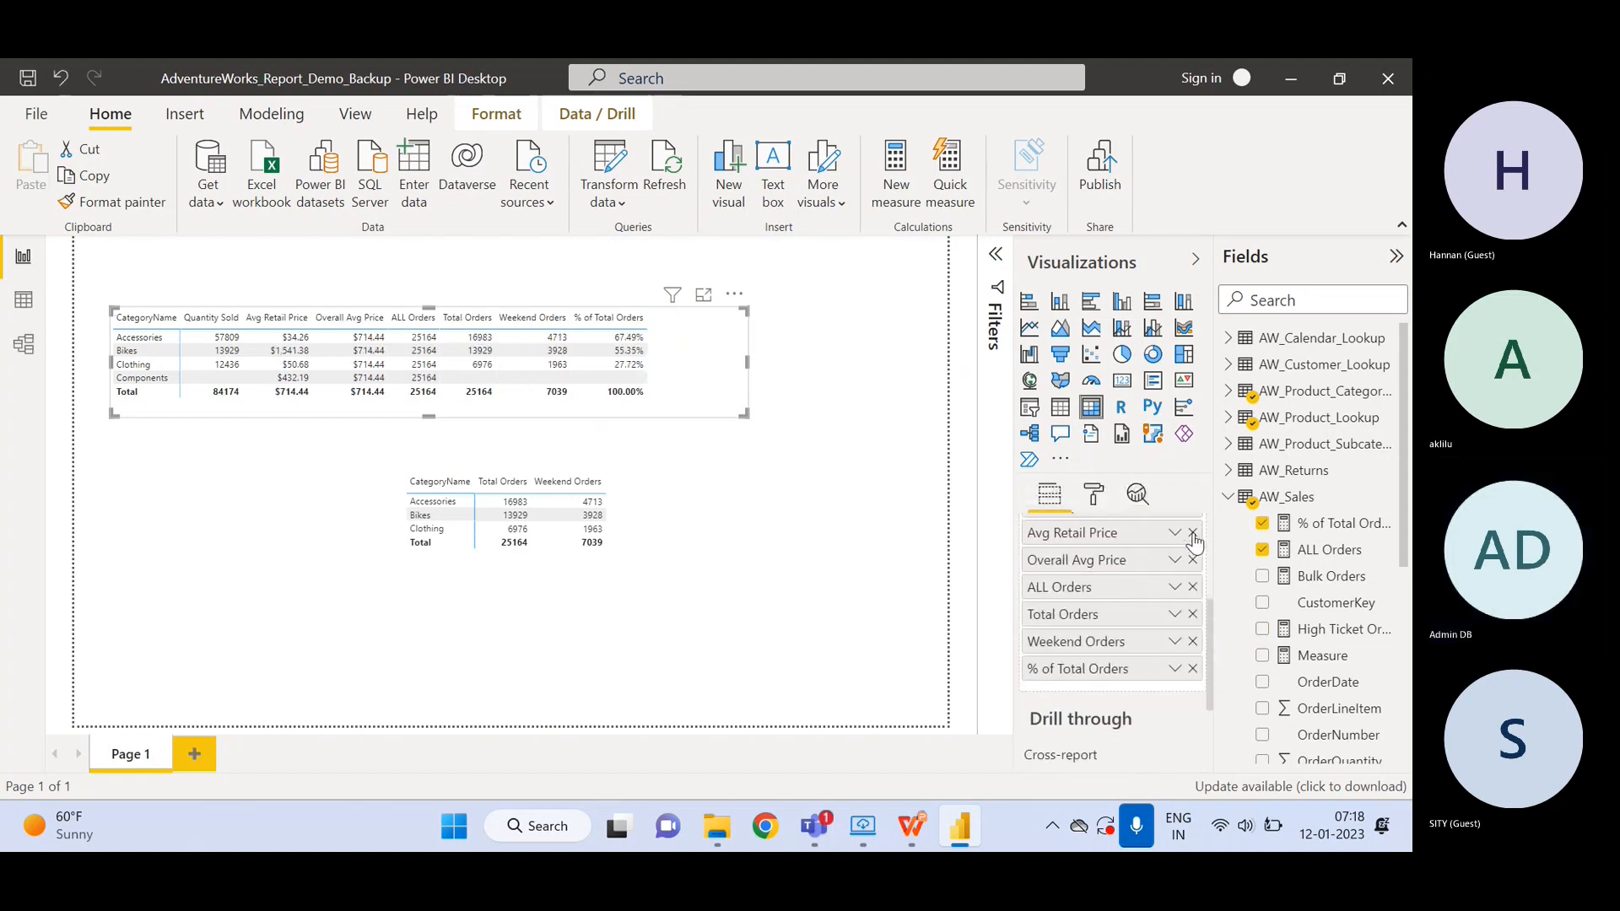
left_click_drag(1210, 671, 1203, 636)
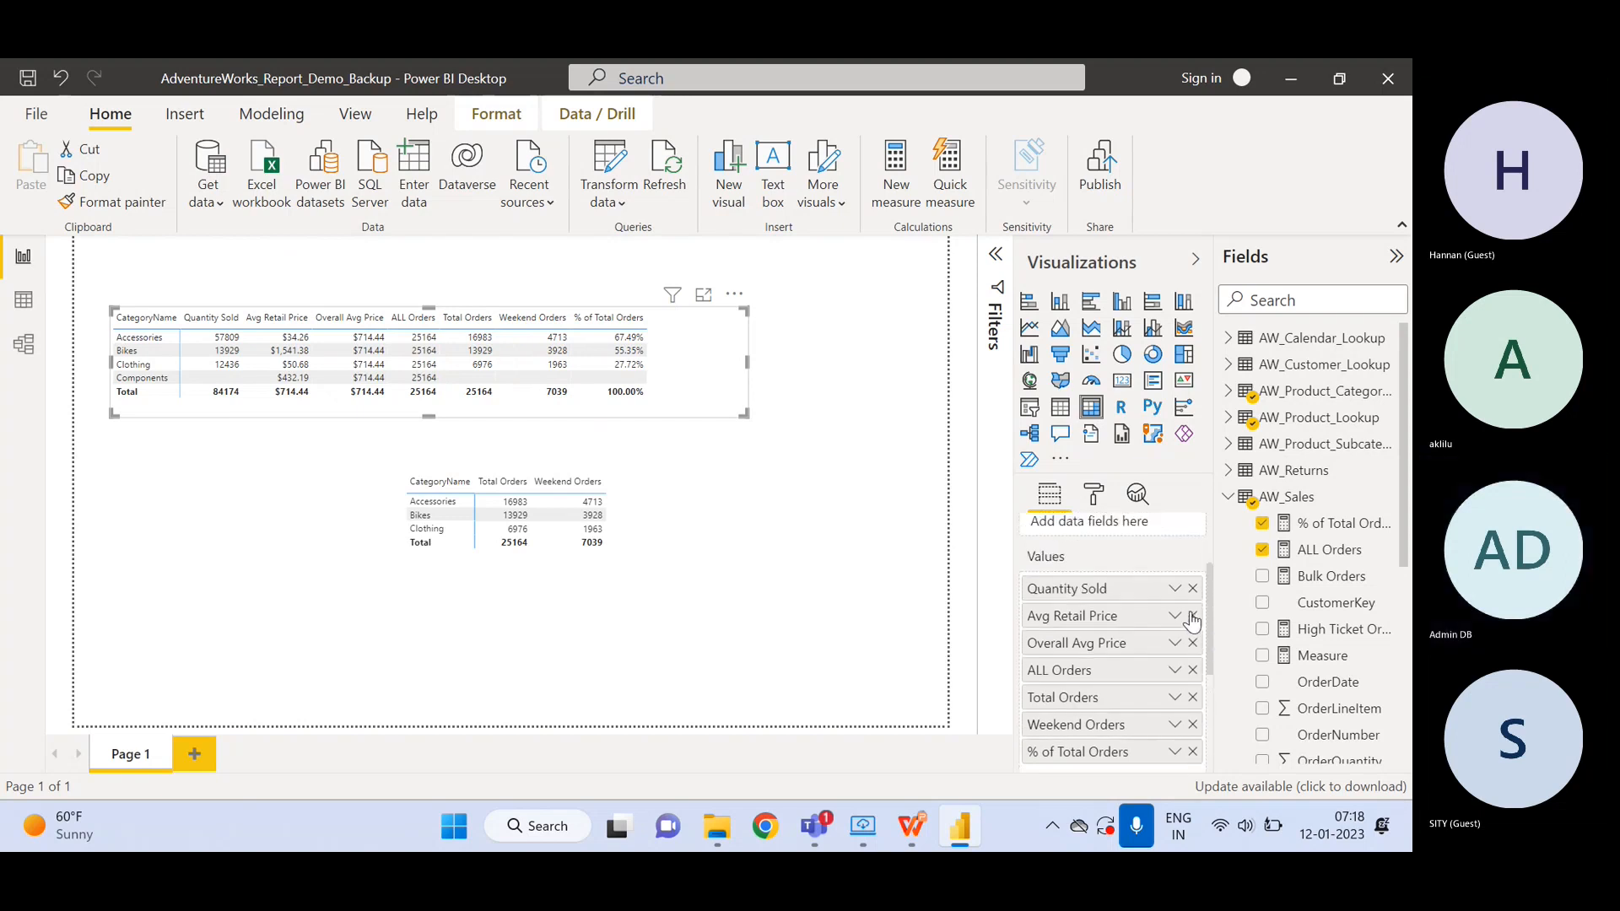
left_click(1192, 615)
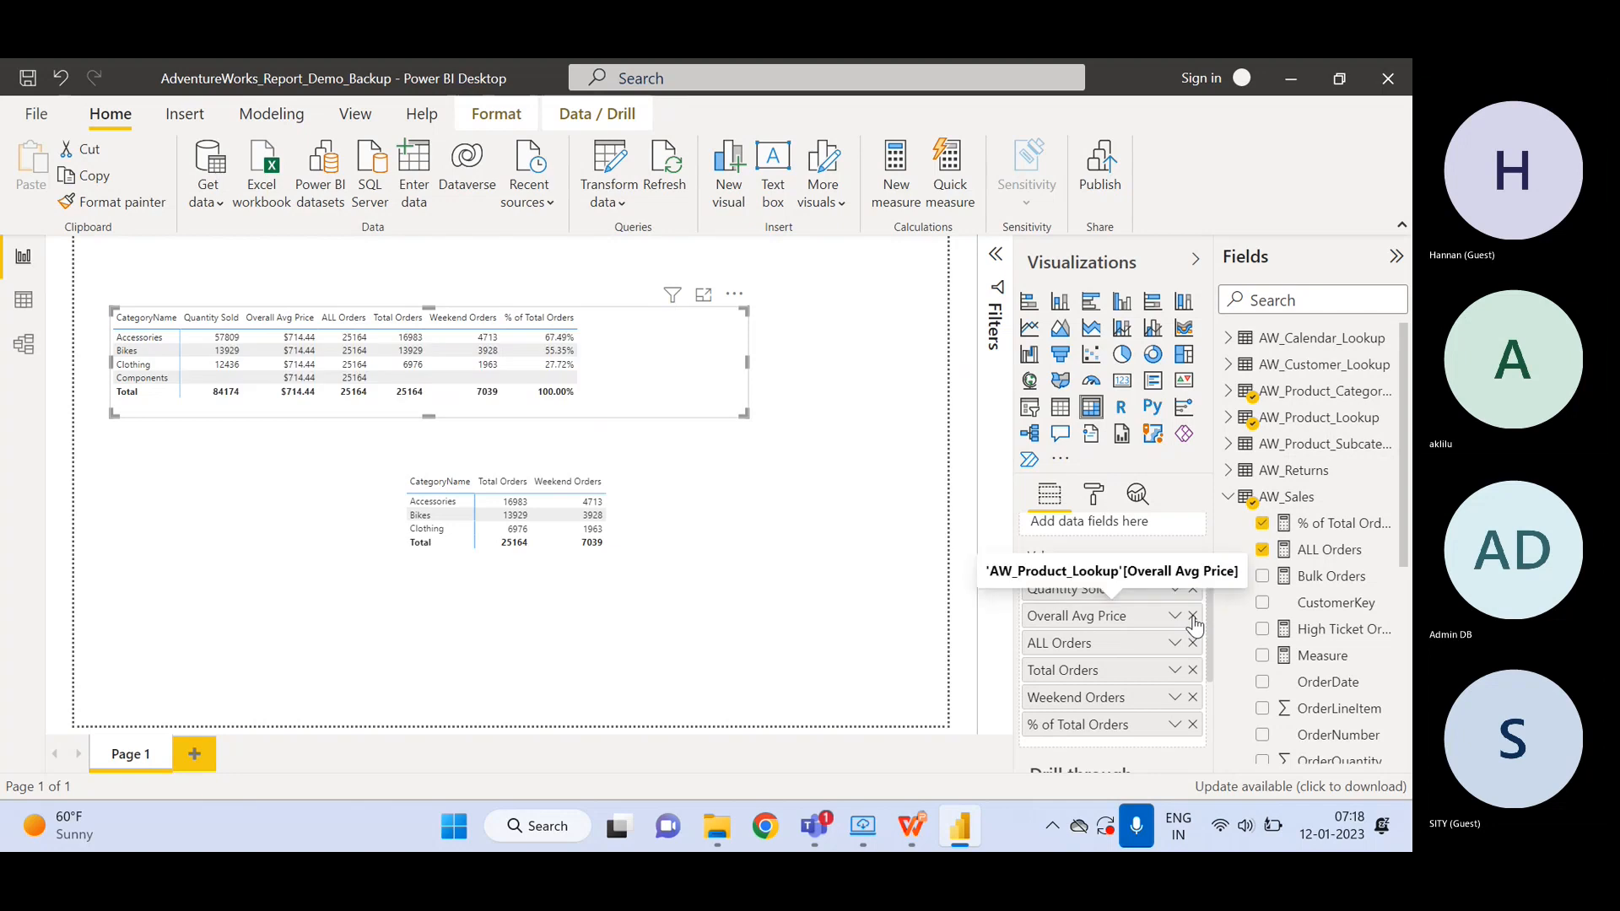
left_click(1192, 616)
left_click(1192, 615)
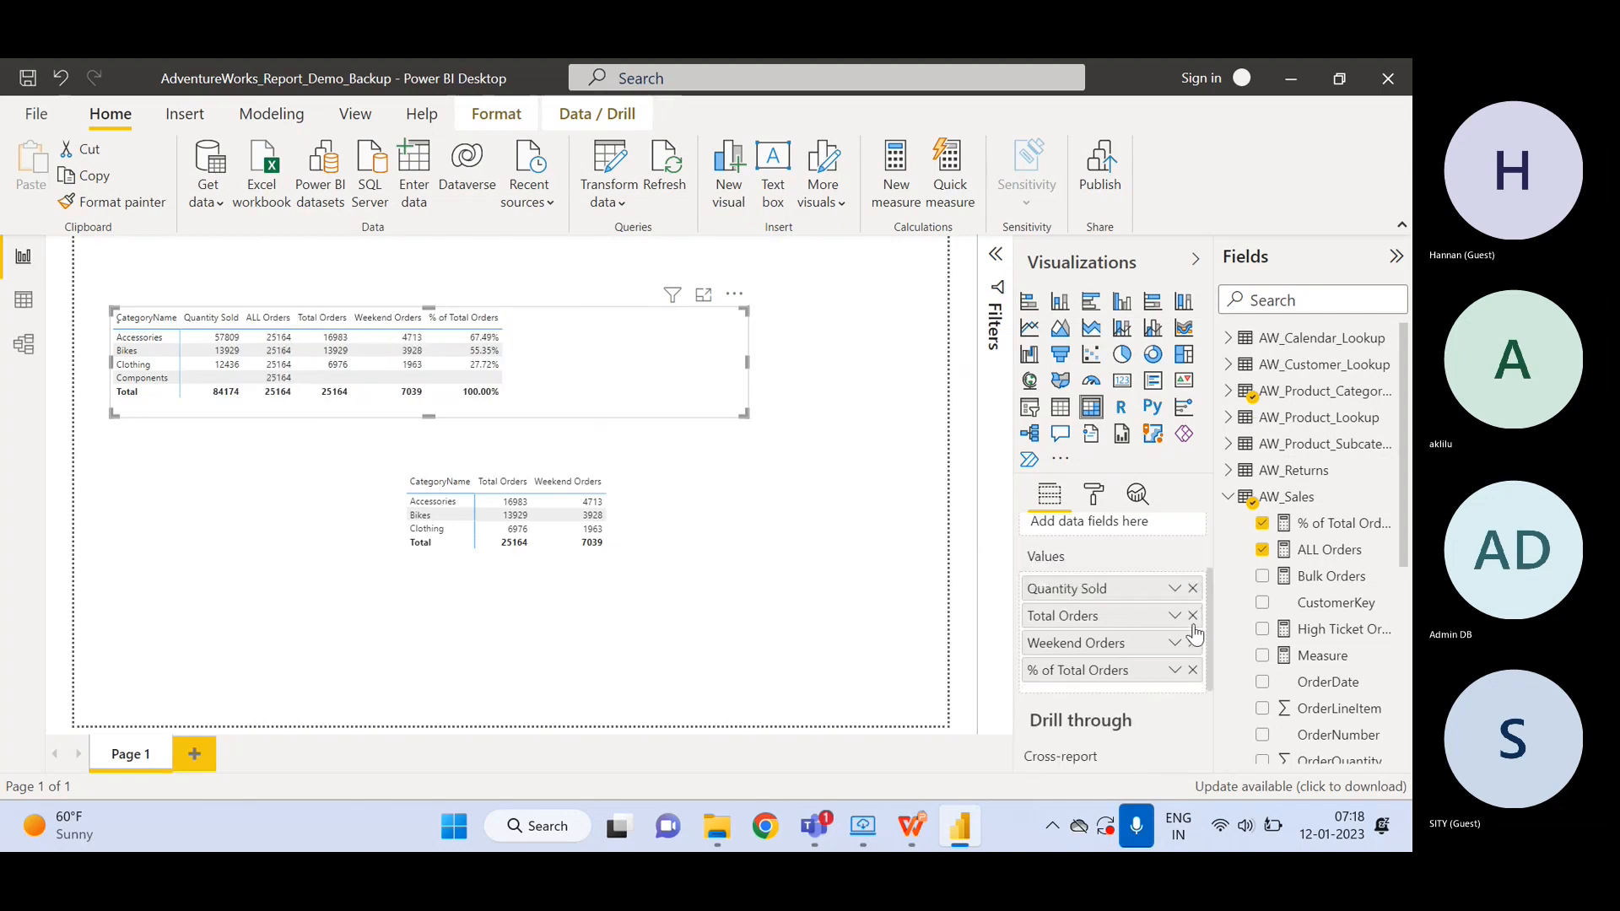
left_click(1192, 615)
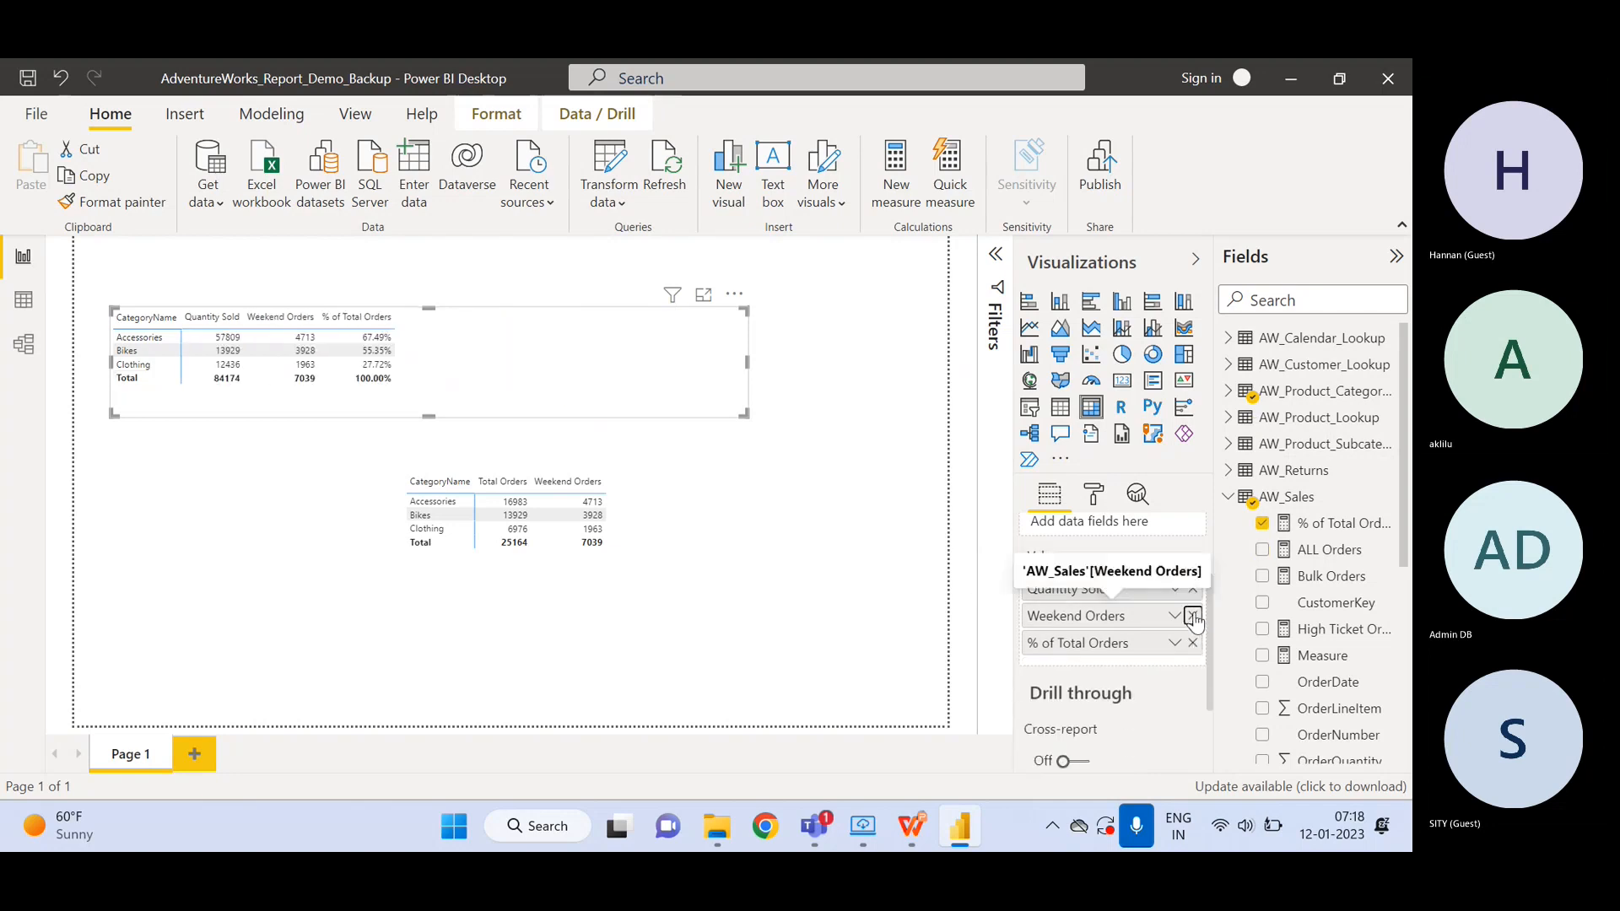
left_click(1192, 615)
left_click(1192, 616)
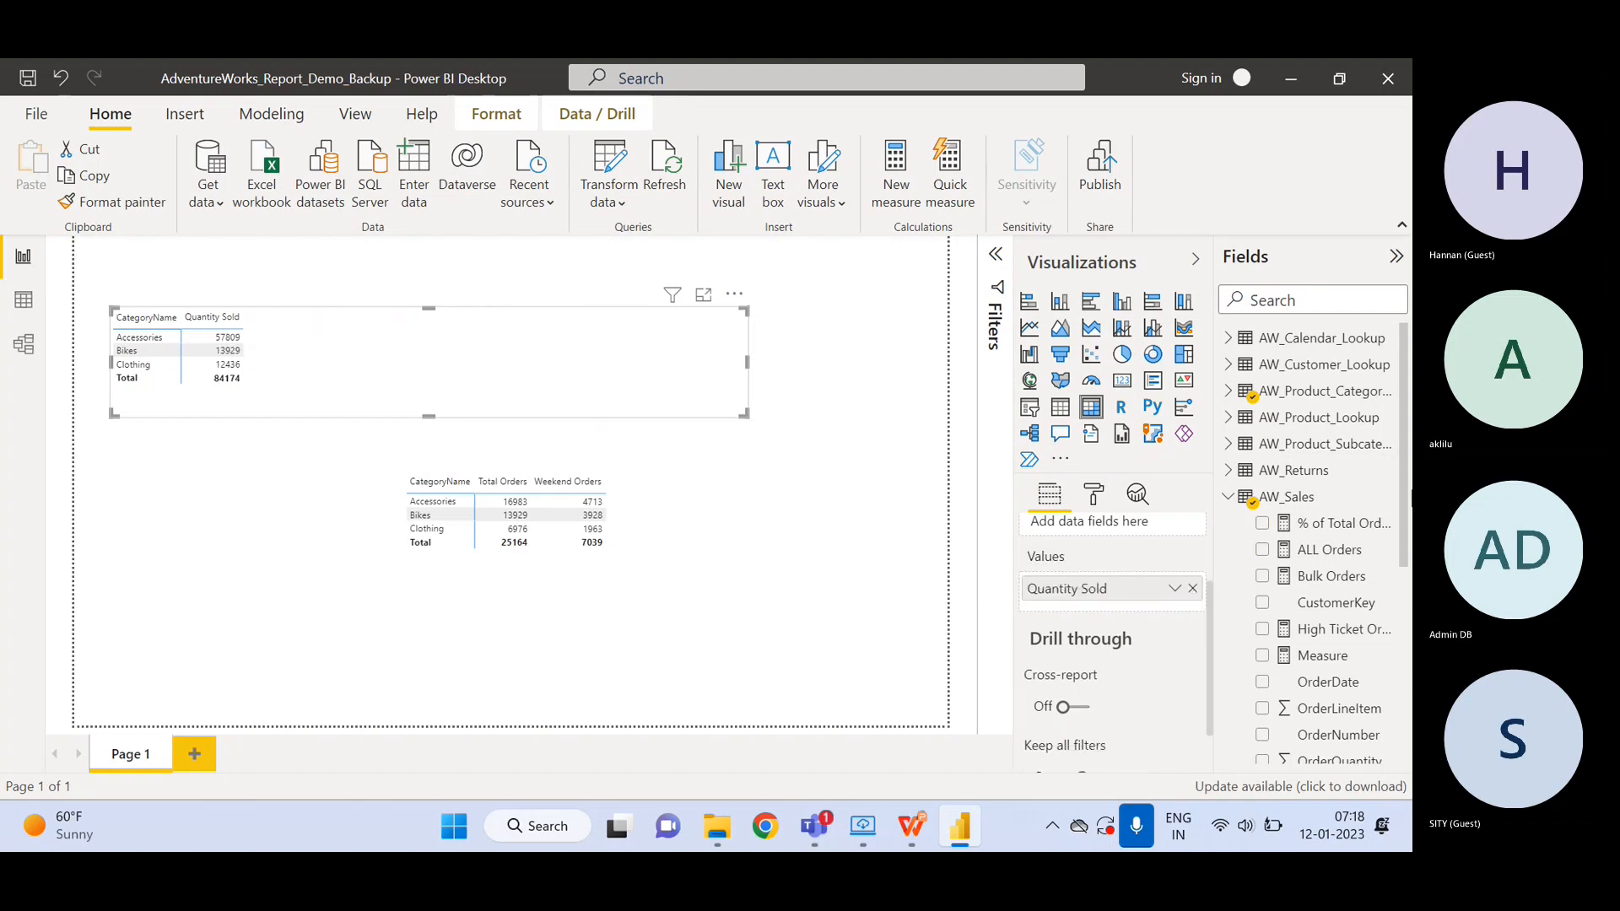
- Add the Total Revenue and Total_Revenue measures from AW_Sales to the upper matrix's values, below Quantity Sold
left_click_drag(1405, 486, 1399, 717)
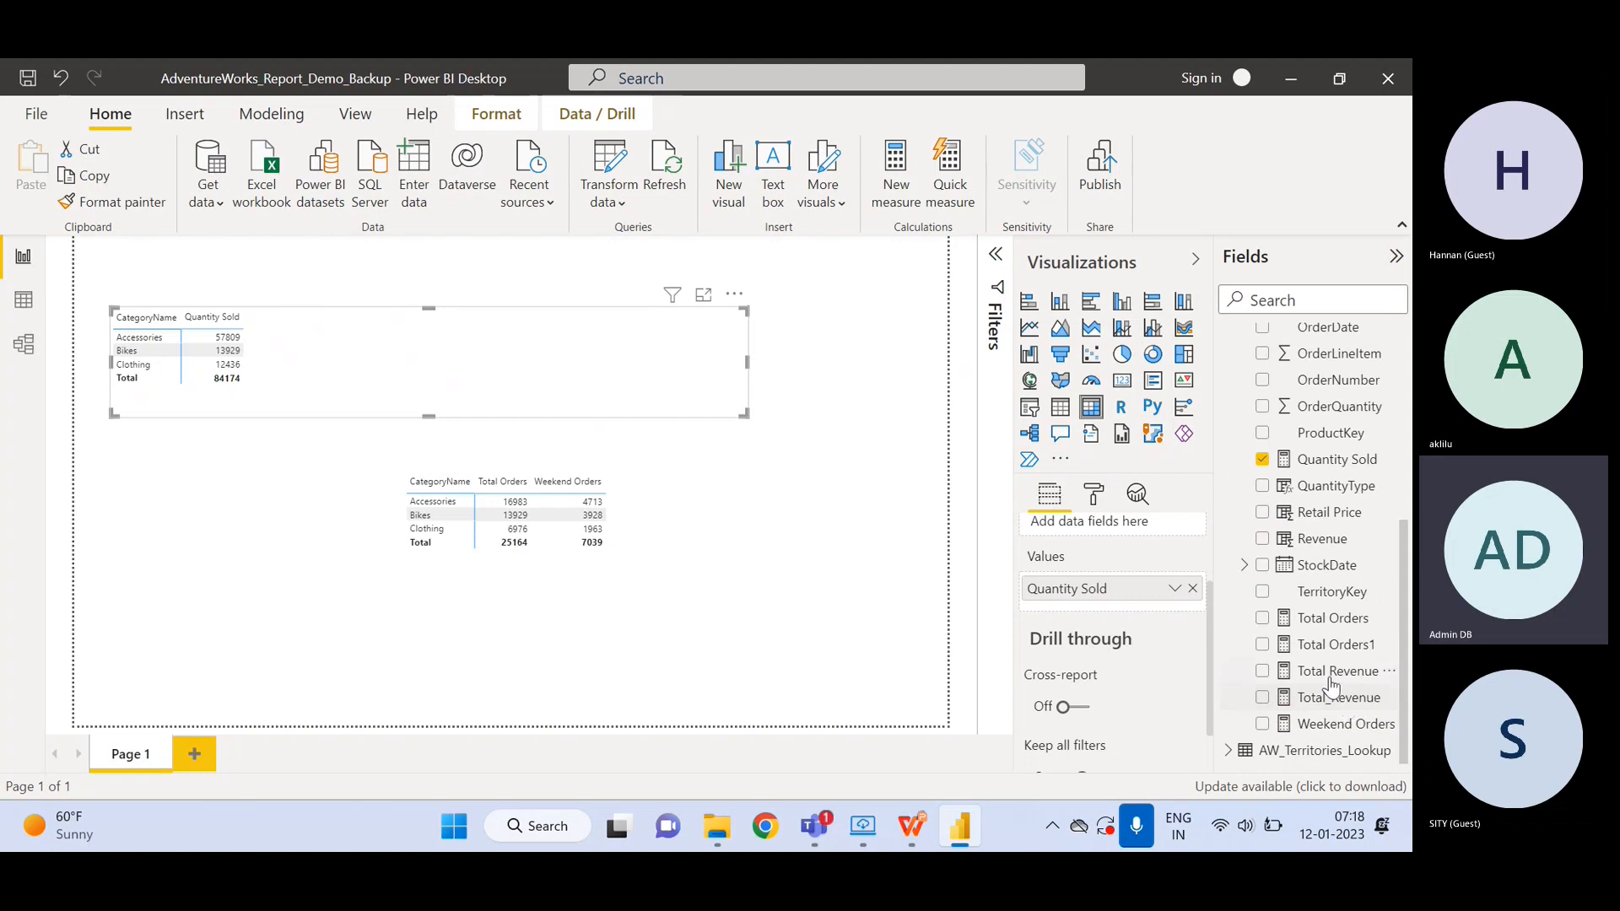
left_click_drag(1331, 680, 1087, 601)
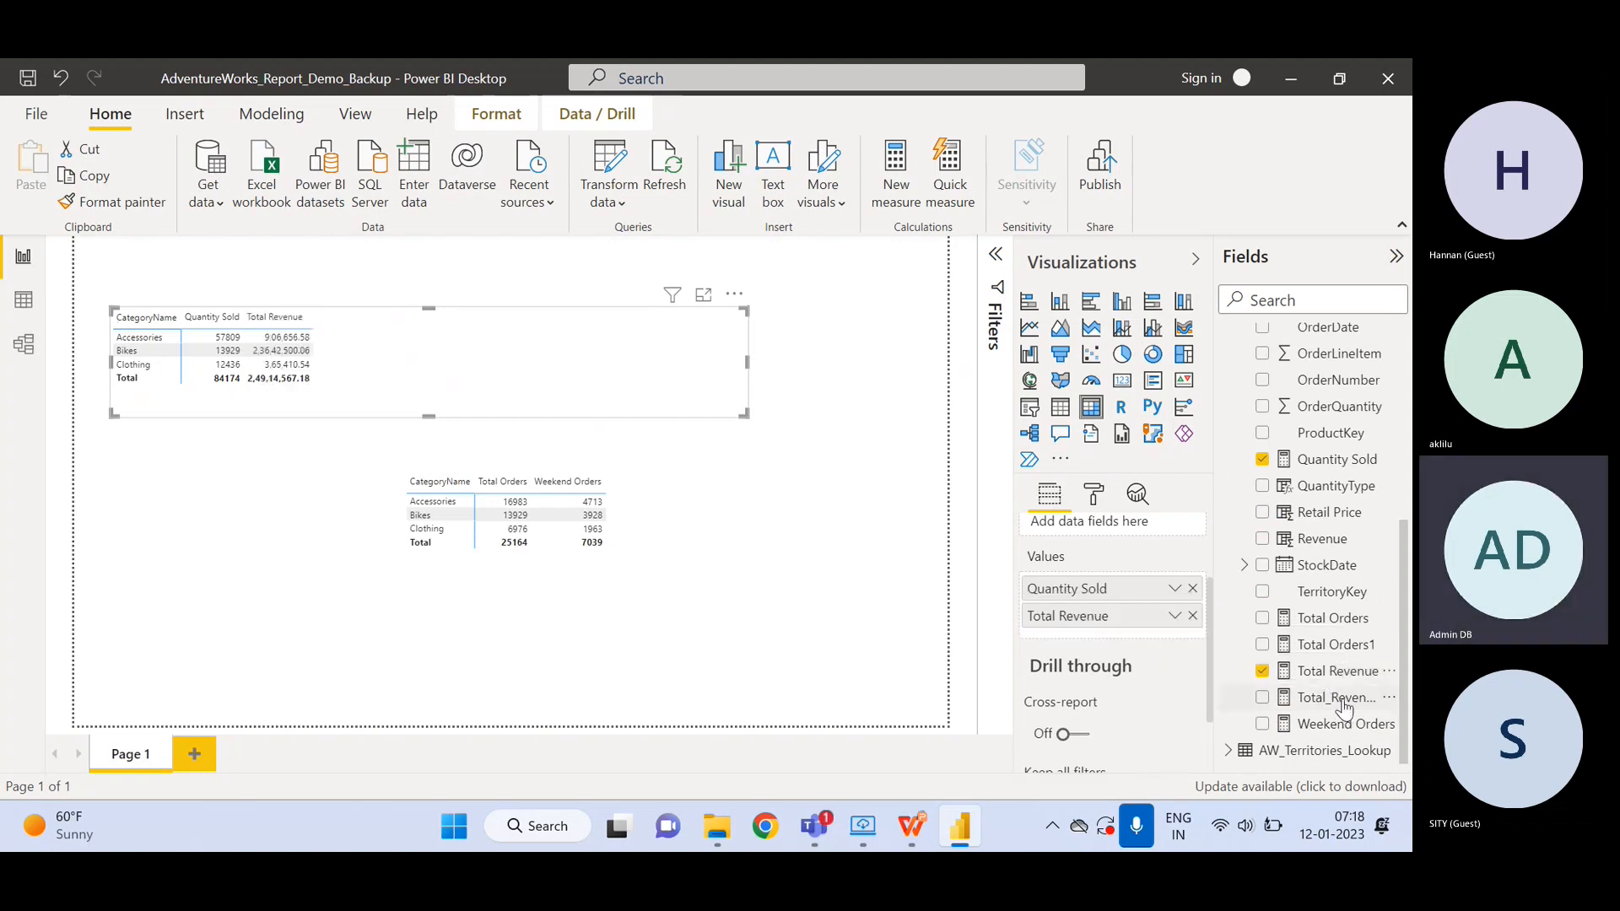
left_click_drag(1337, 700, 1095, 642)
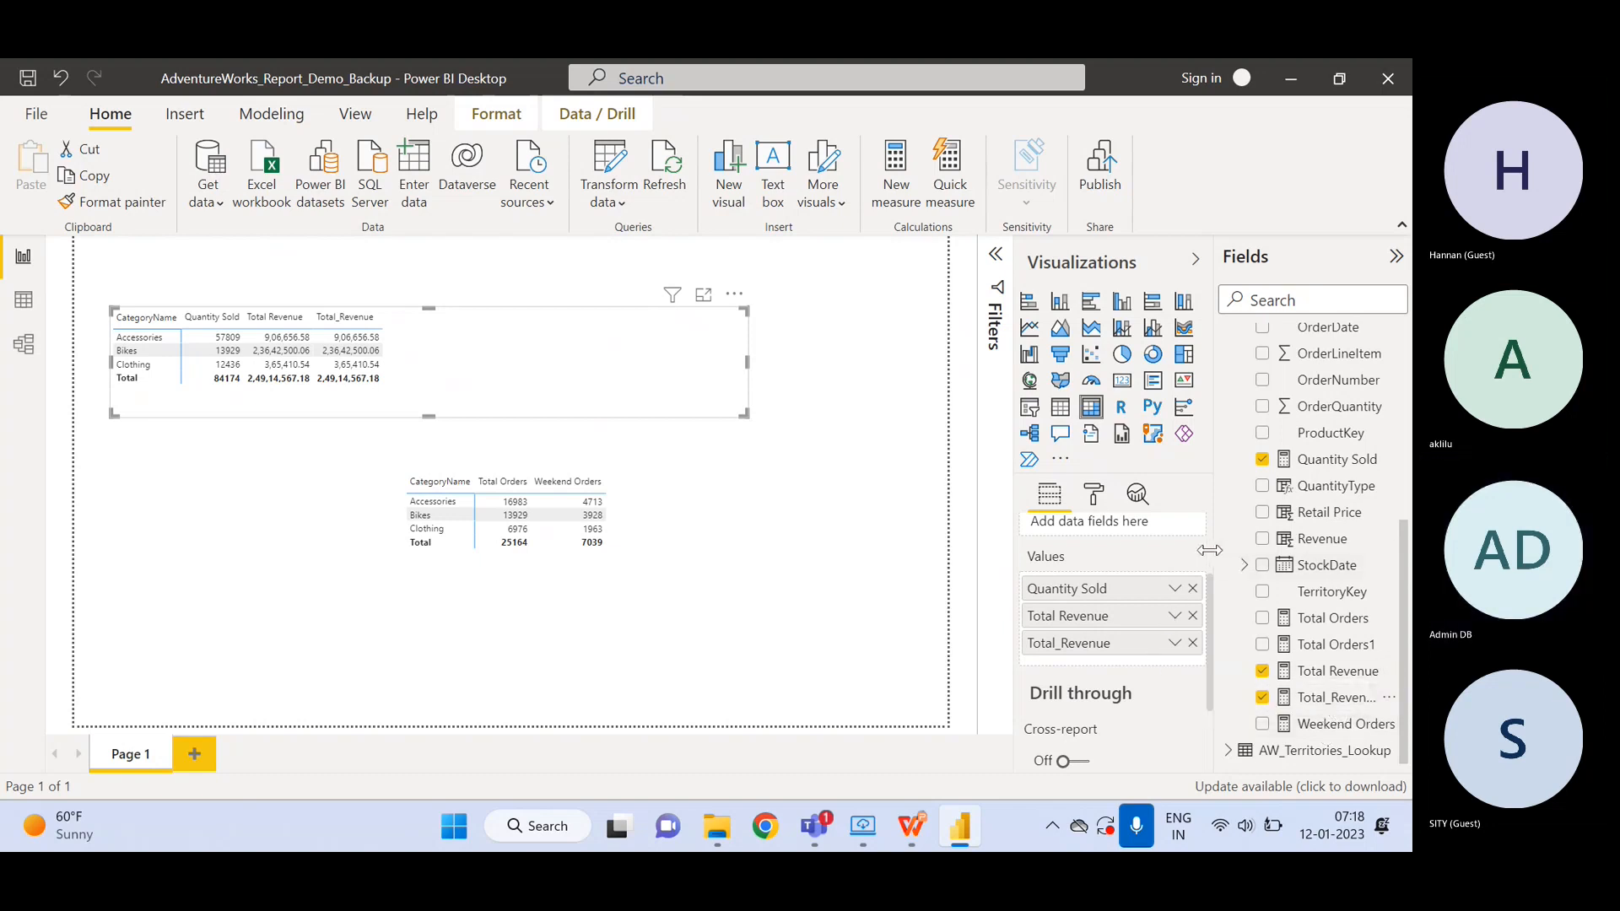
- Widen the field list and compare the DAX formulas of the Total_Revenue and Total Revenue measures
left_click_drag(1216, 550, 1052, 562)
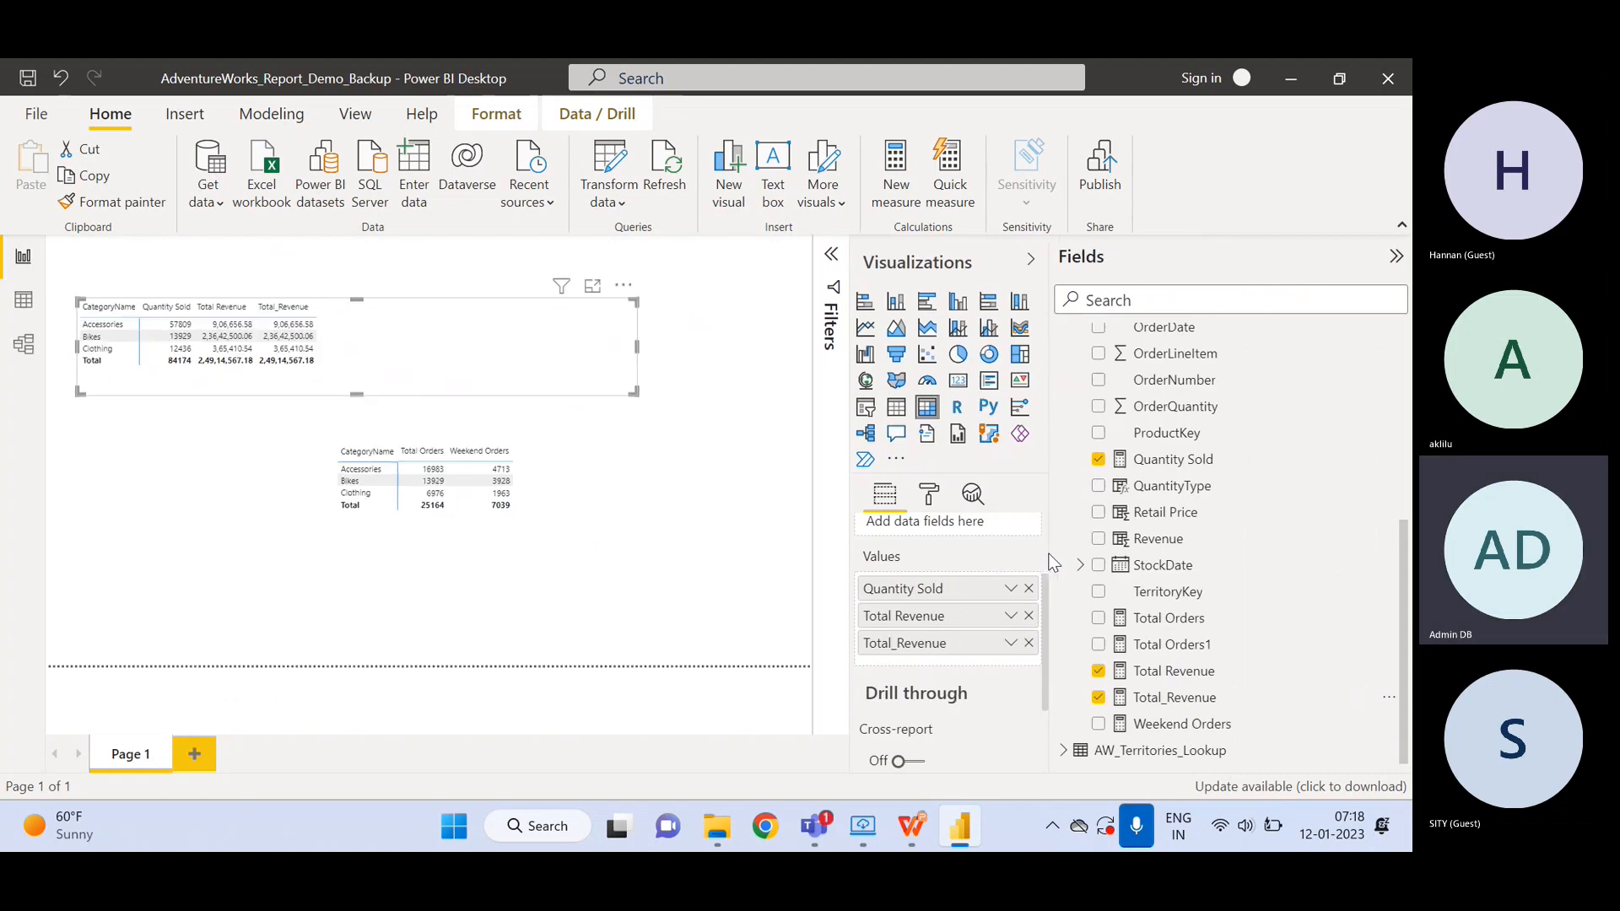
left_click(1205, 704)
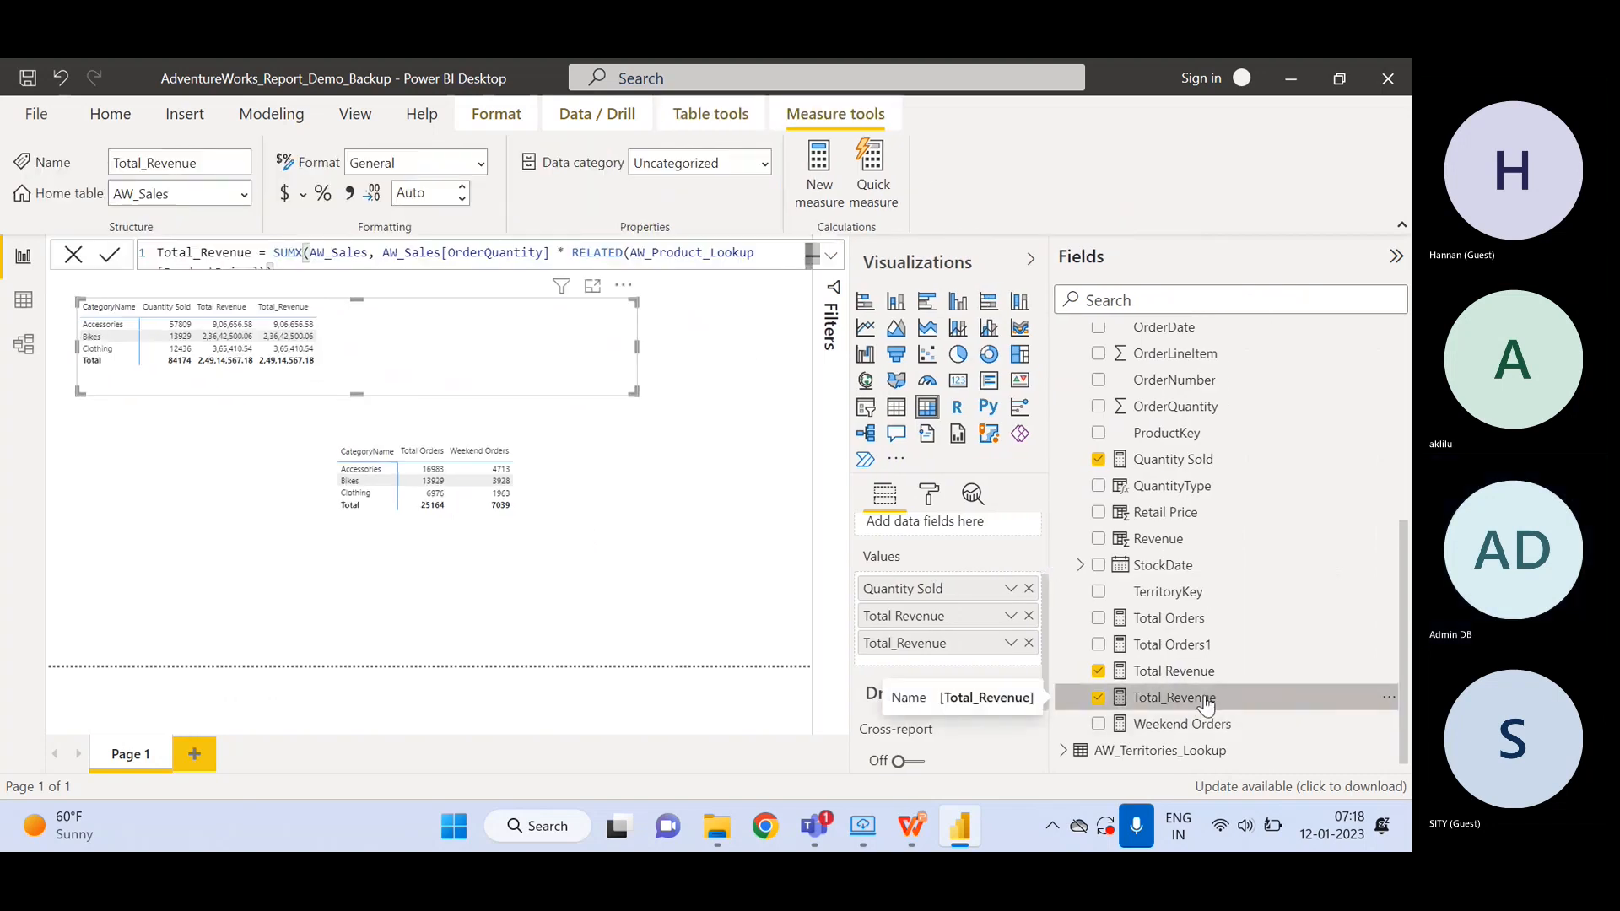
left_click(1196, 680)
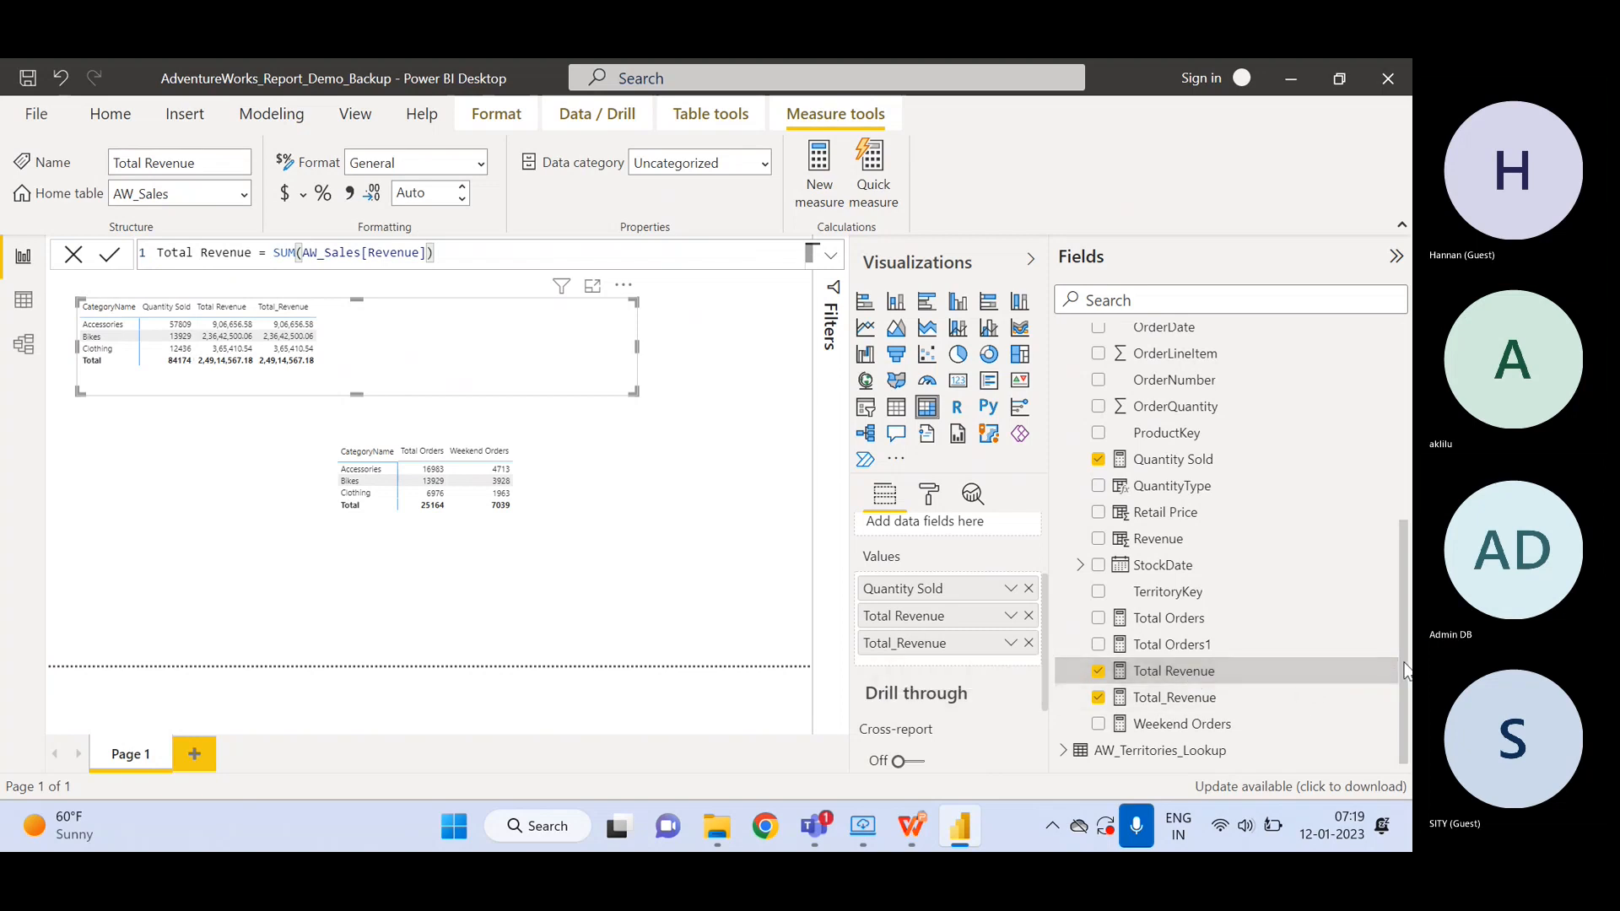
mouse_move(1405, 670)
left_mouse_down()
mouse_move(1389, 530)
mouse_move(1392, 666)
left_mouse_up()
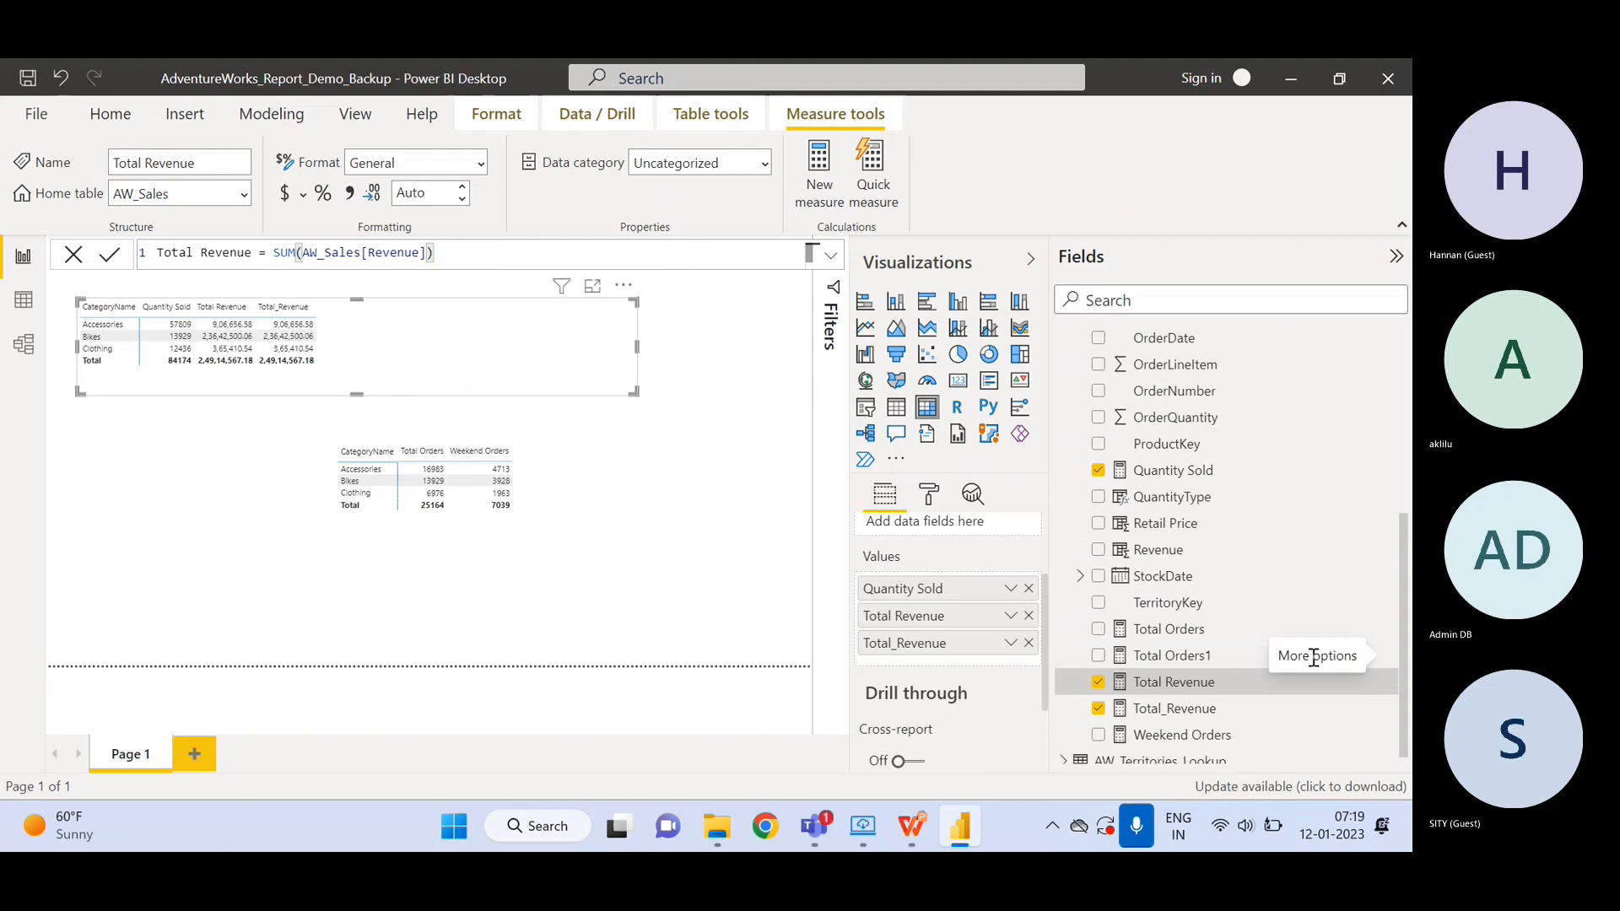
left_click(1172, 711)
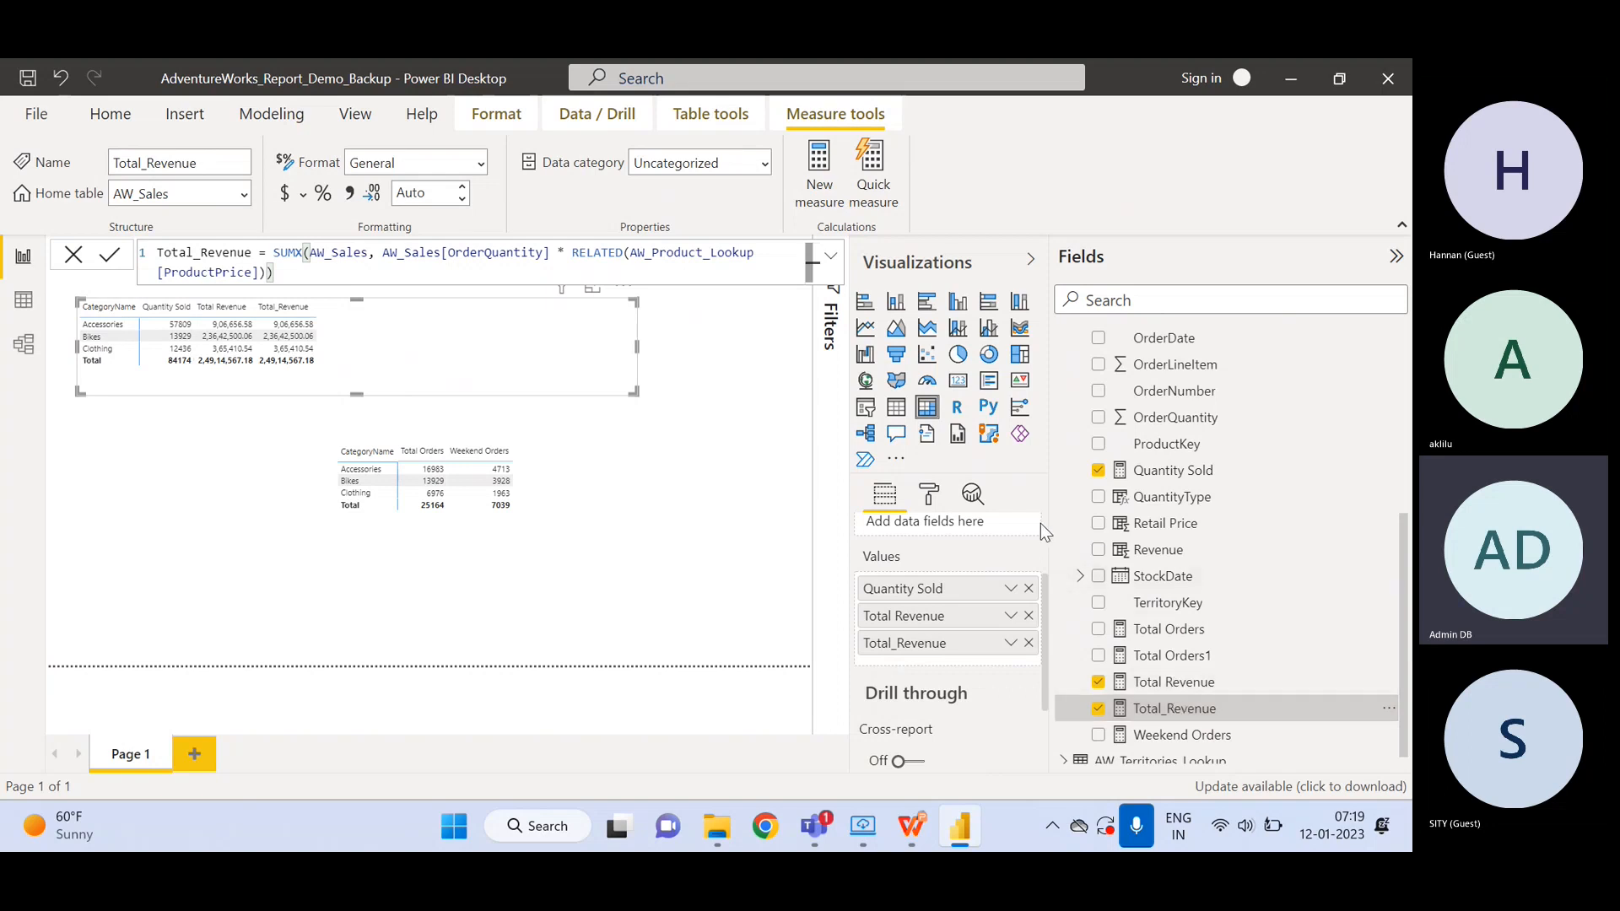
- Narrow the field list, rename the SUMX-based Total_Revenue measure as Total_Revenue_Measure in its formula and commit the change
left_click_drag(1055, 520, 1186, 523)
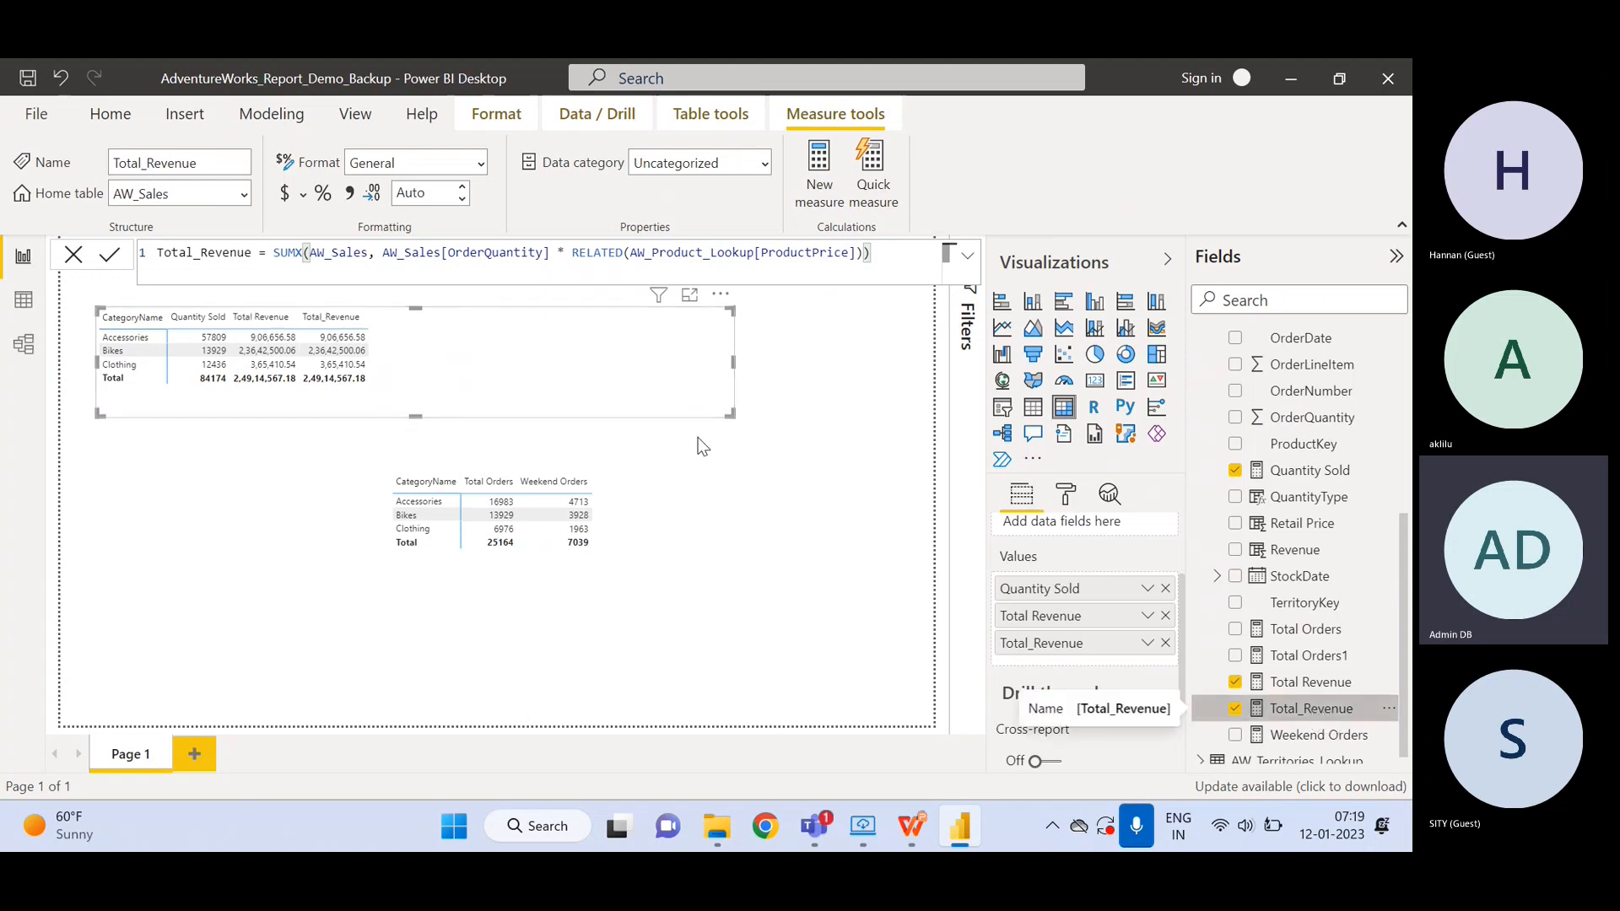
double_click(247, 252)
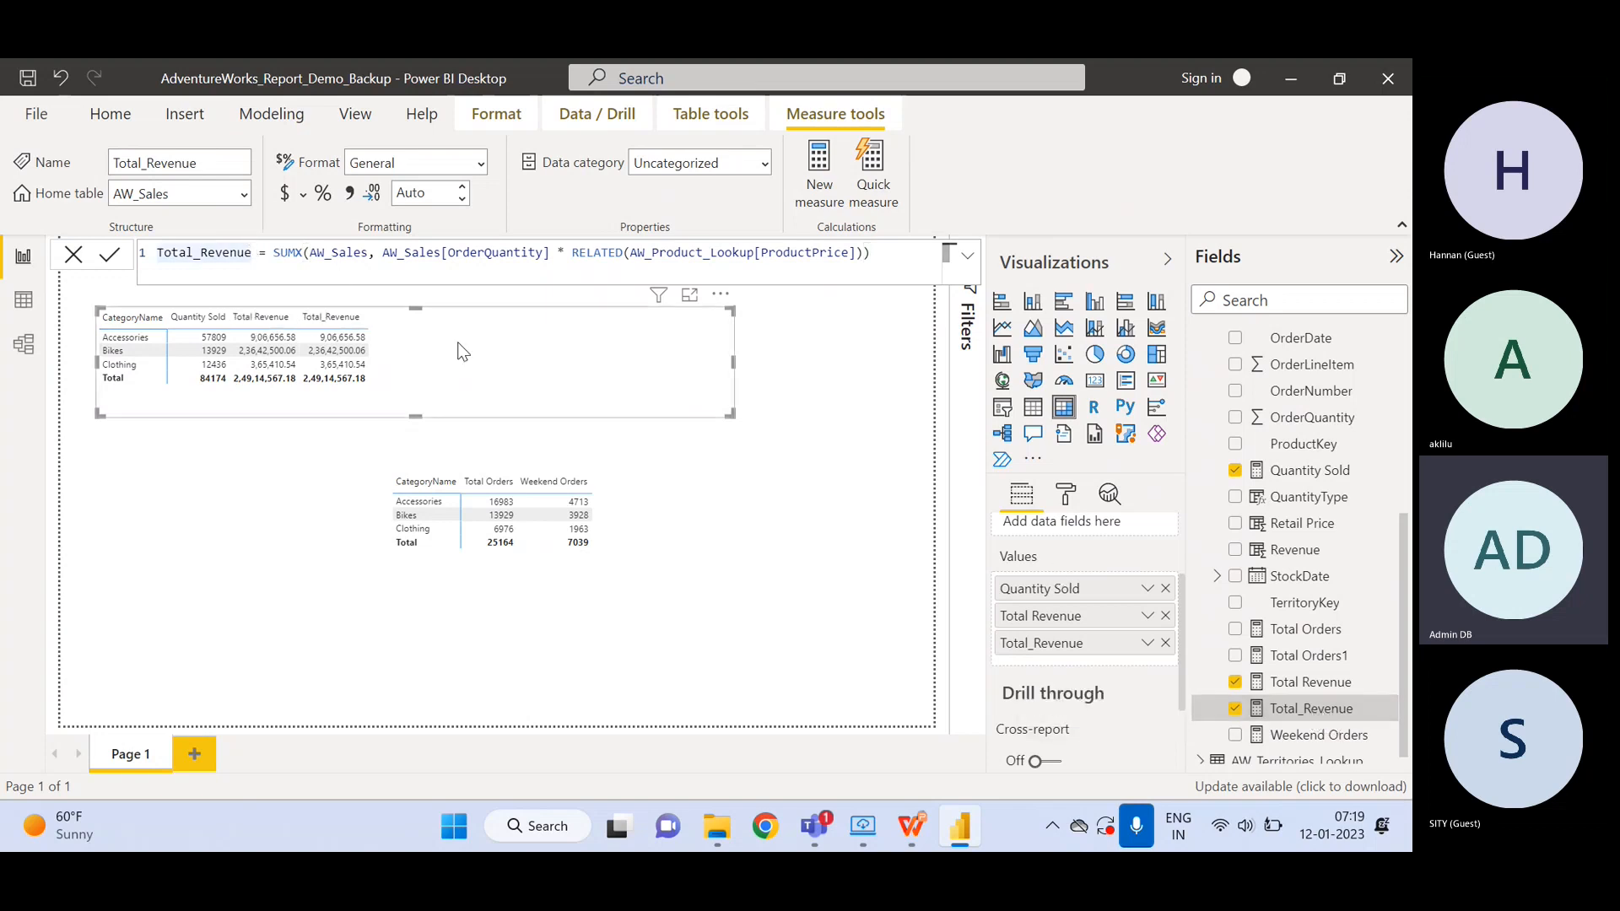
type("_Measure")
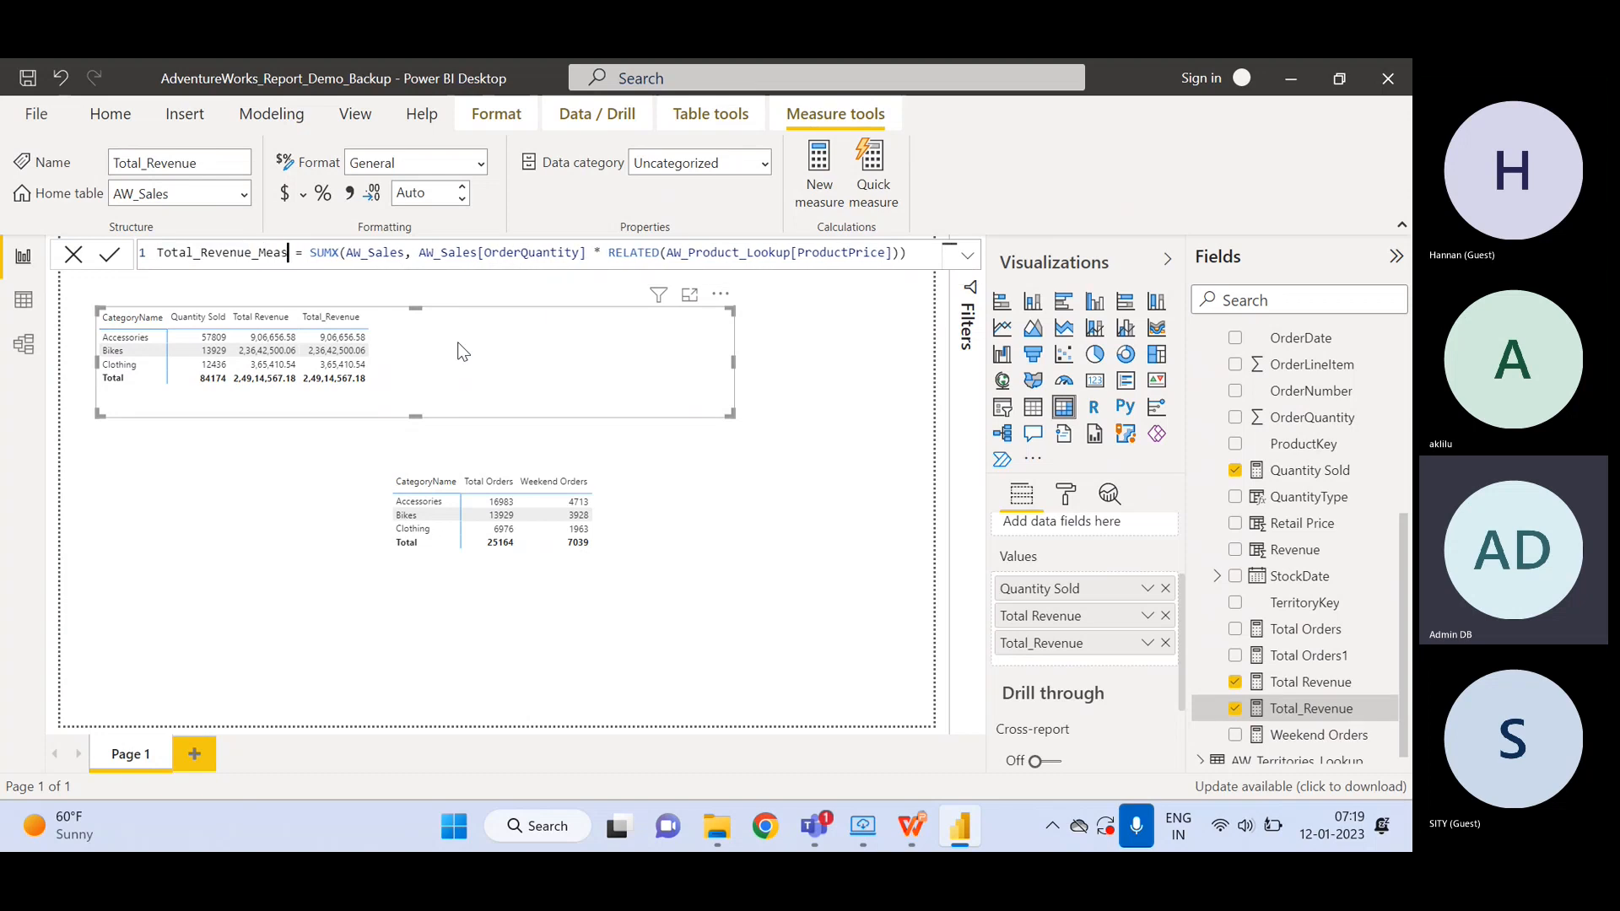
key("Return")
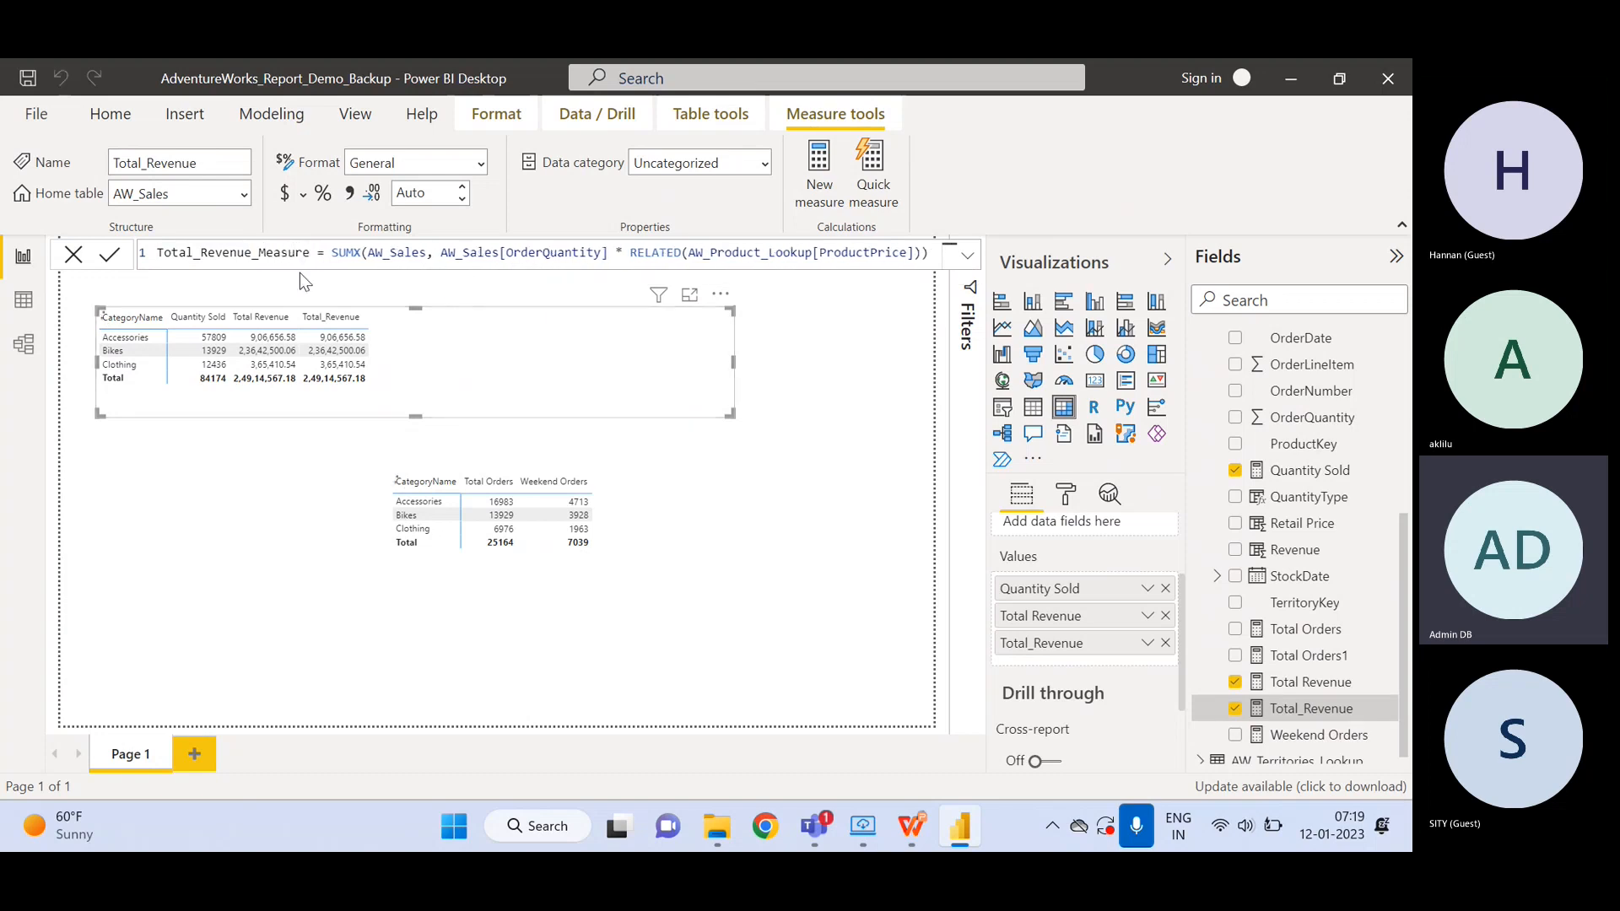
key("Return")
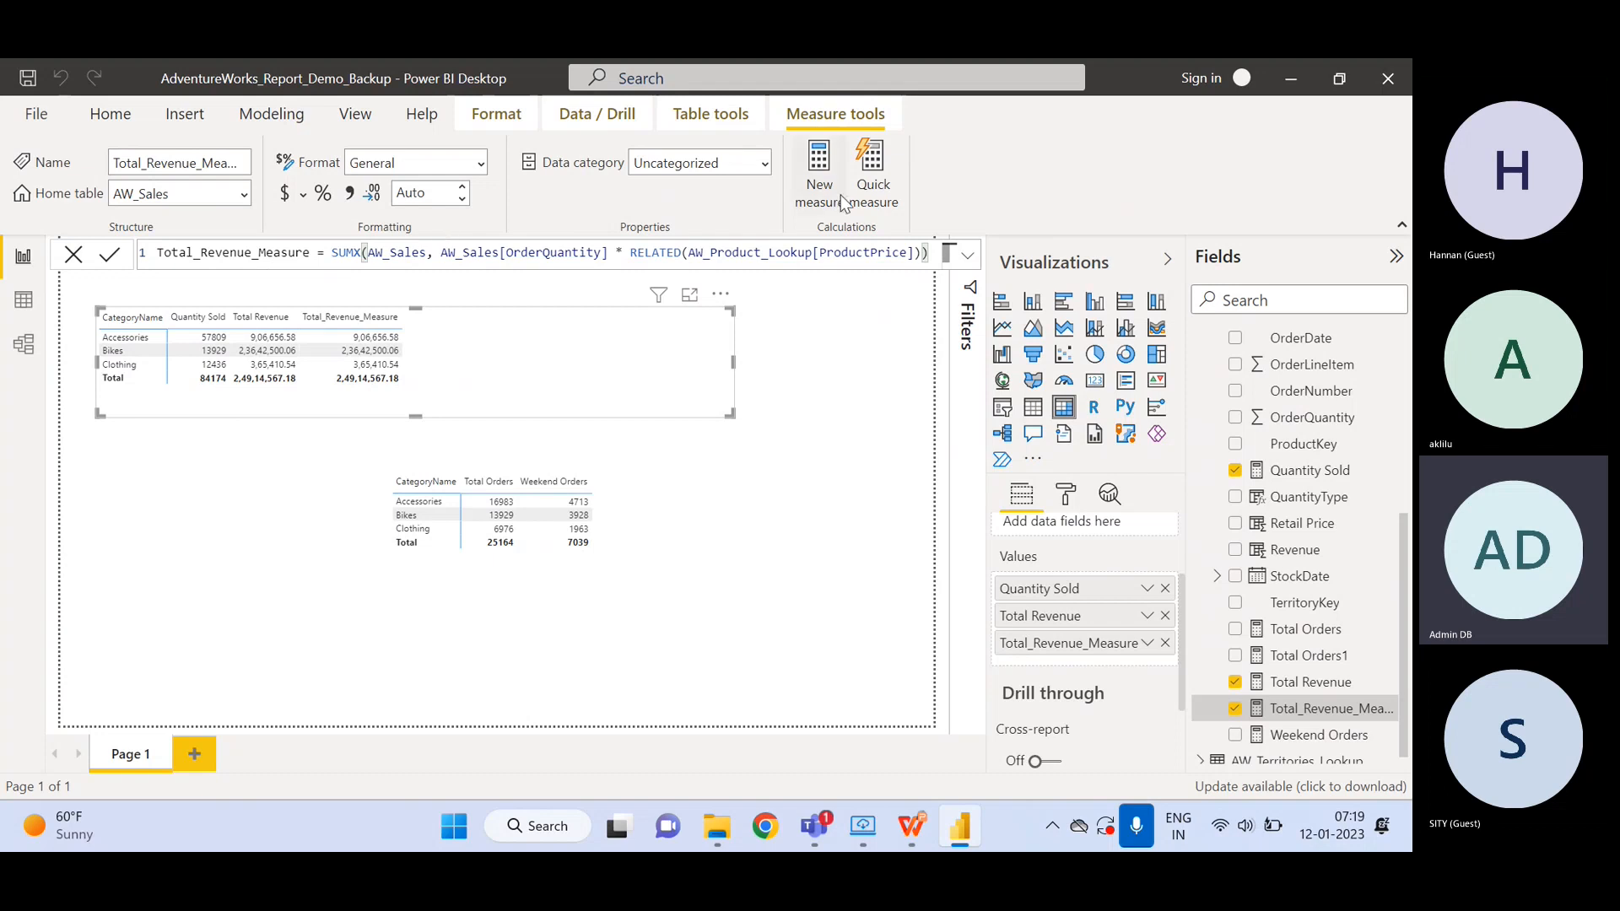
left_click(968, 255)
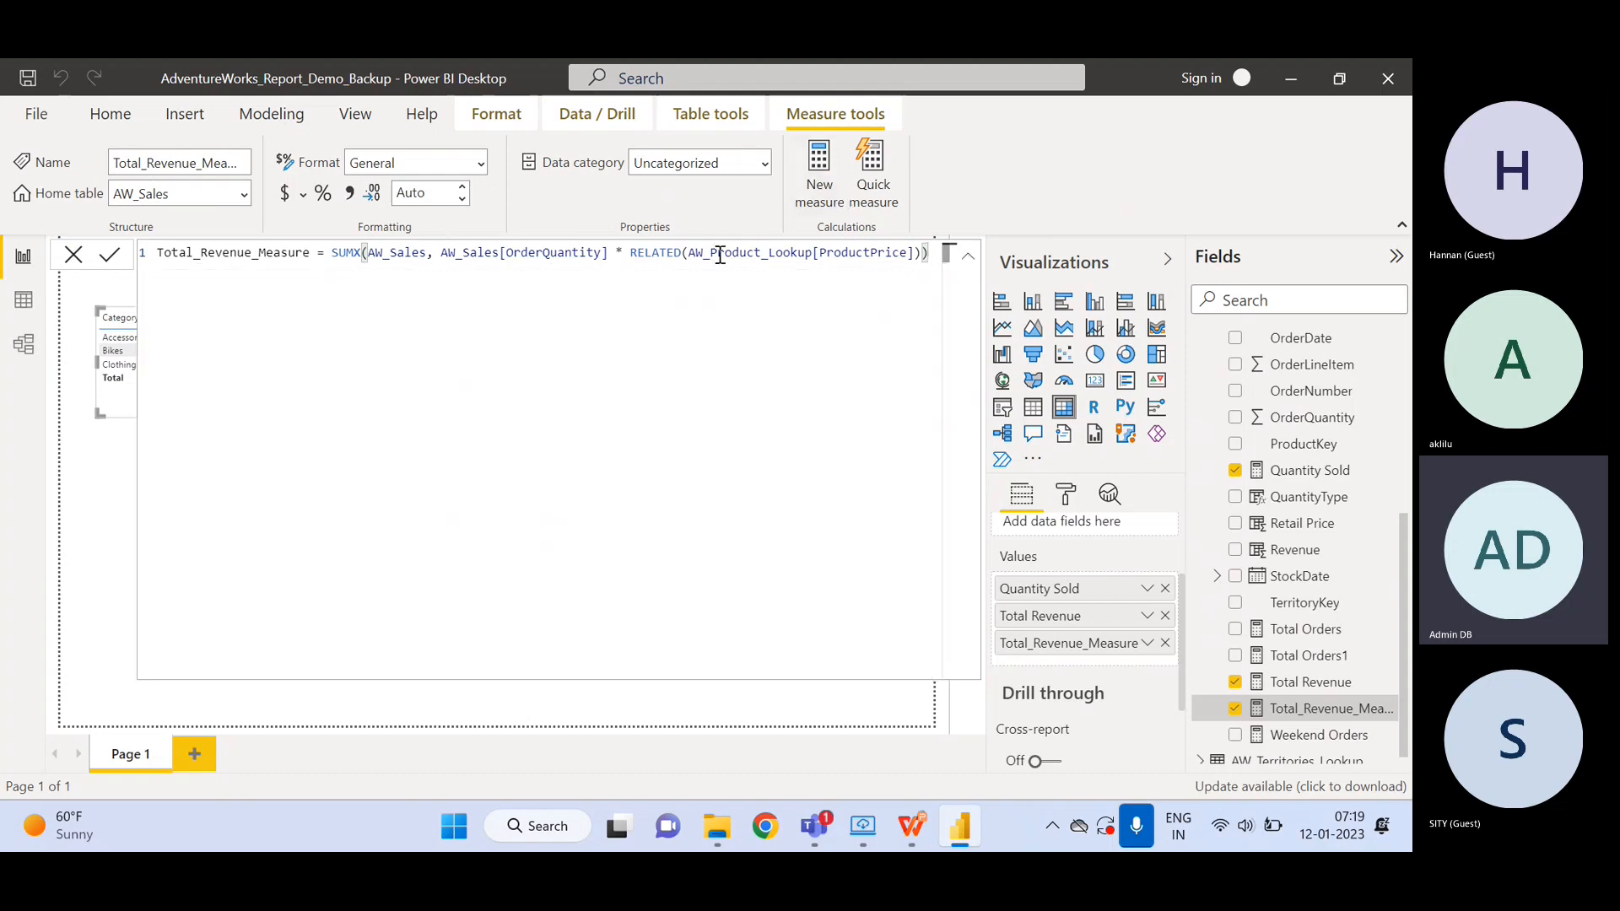
left_click(969, 256)
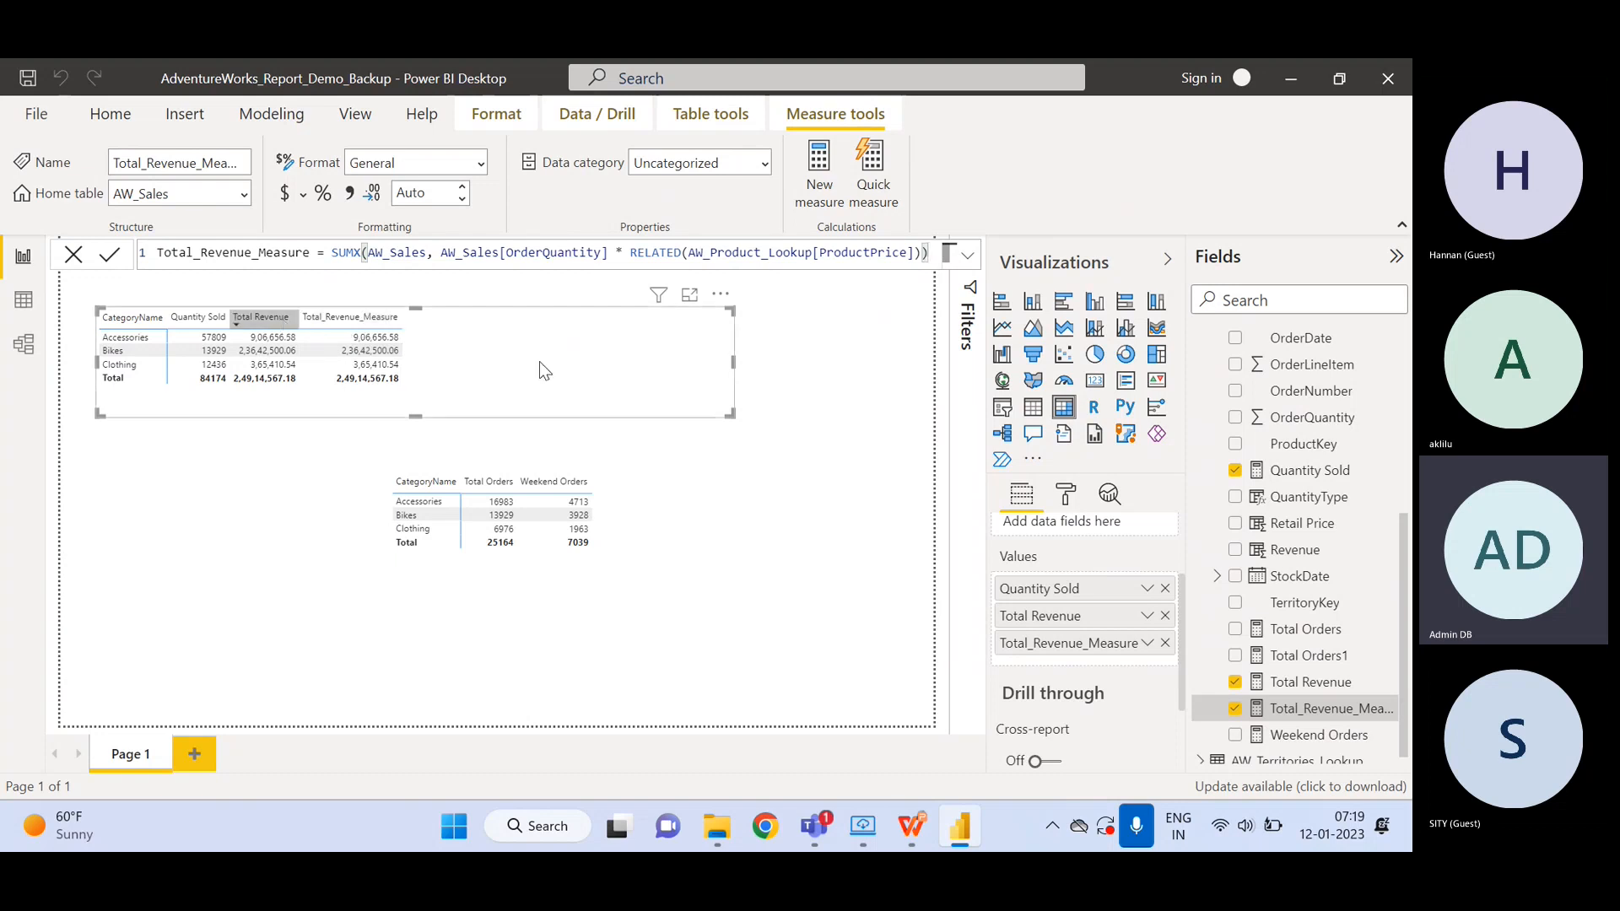
- Review the formulas of the Total Revenue measure and the Revenue and Retail Price columns in the AW_Sales data table, and return to the report
left_click(1316, 686)
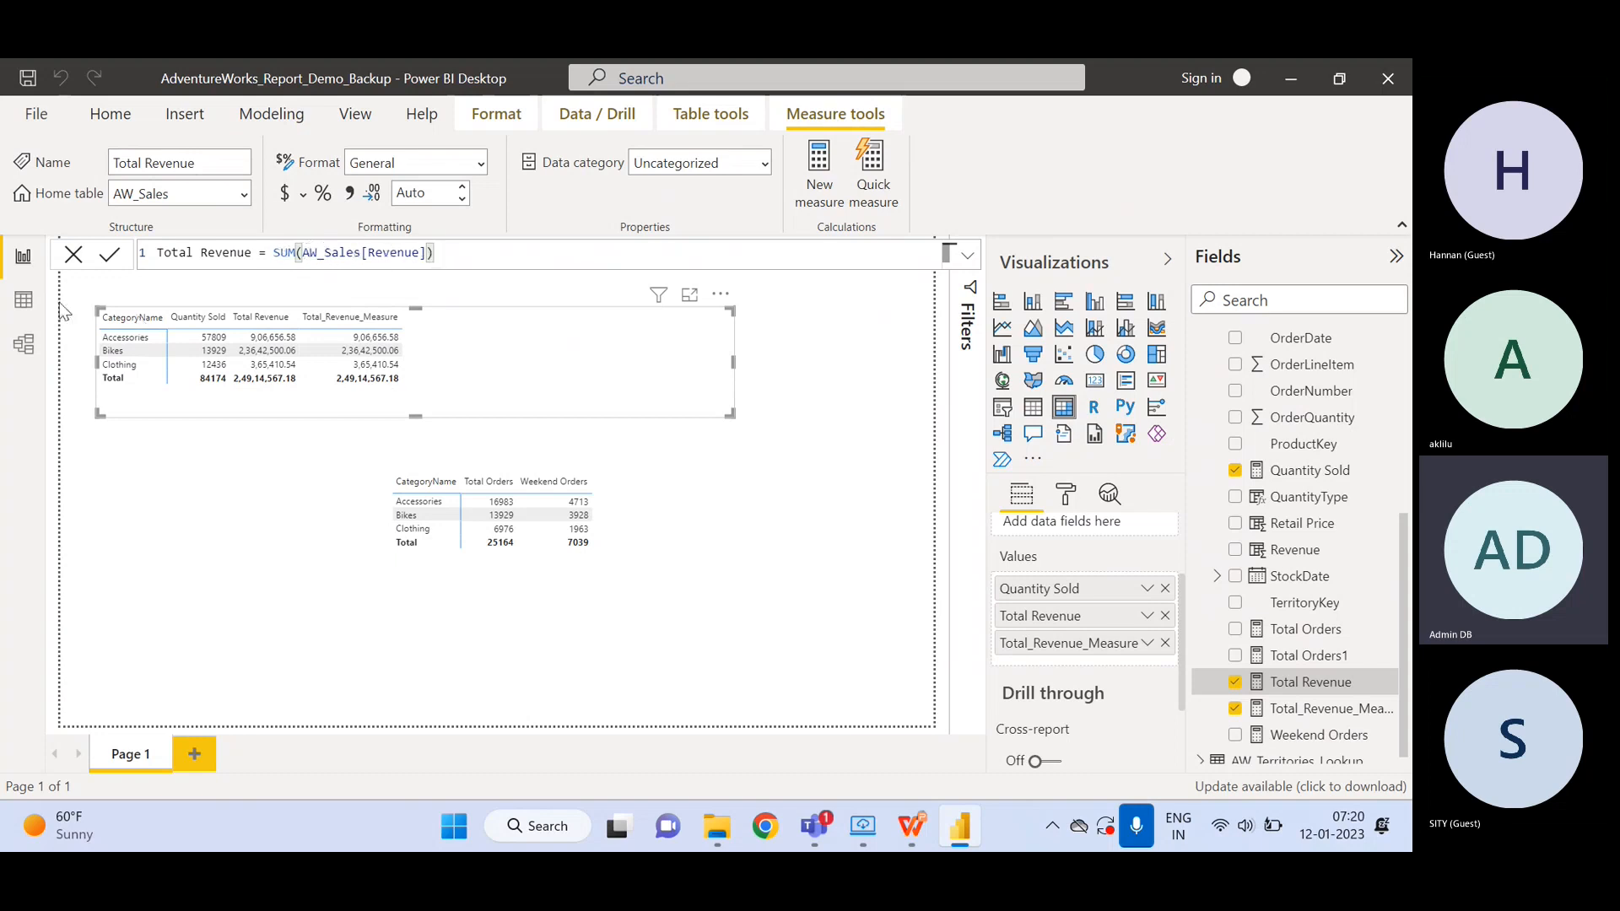
left_click(23, 299)
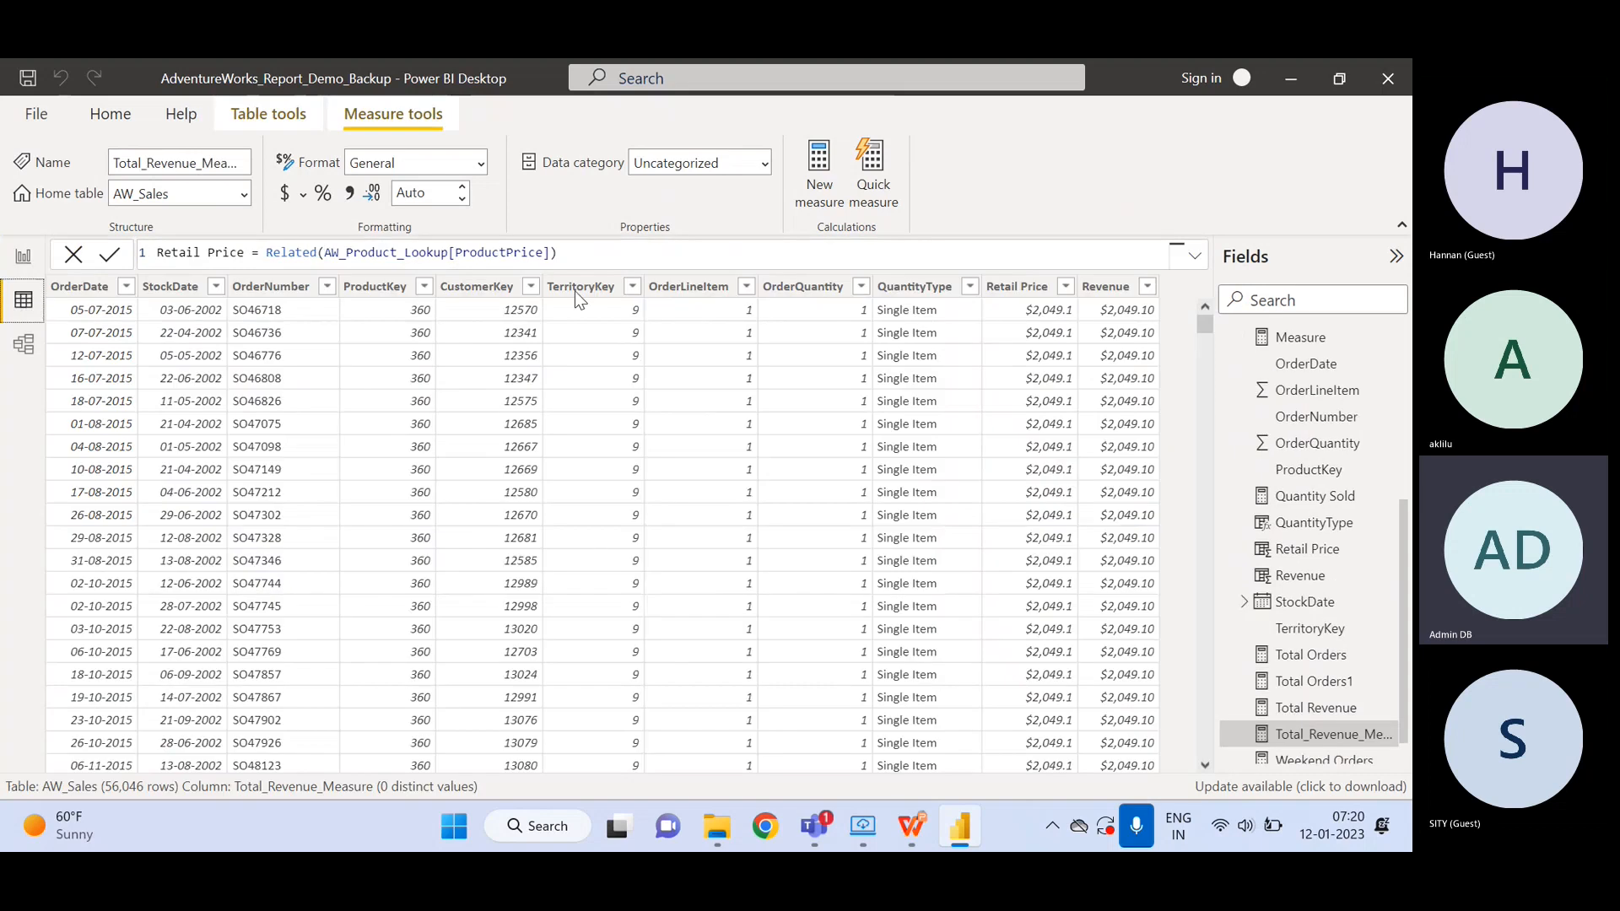
left_click(1118, 290)
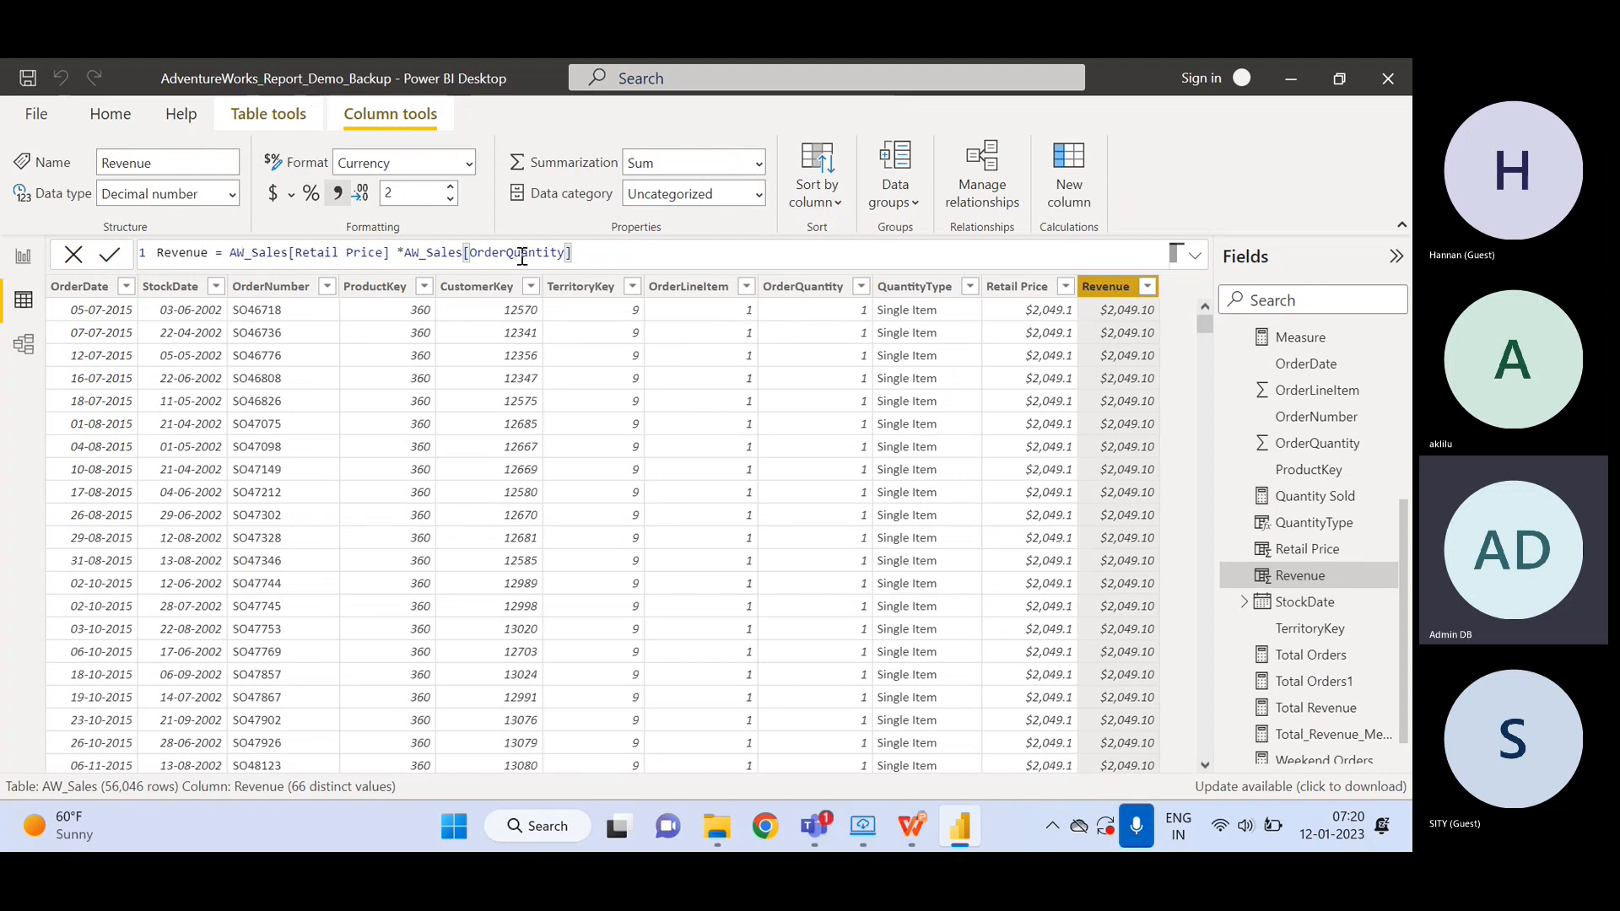
left_click(1039, 287)
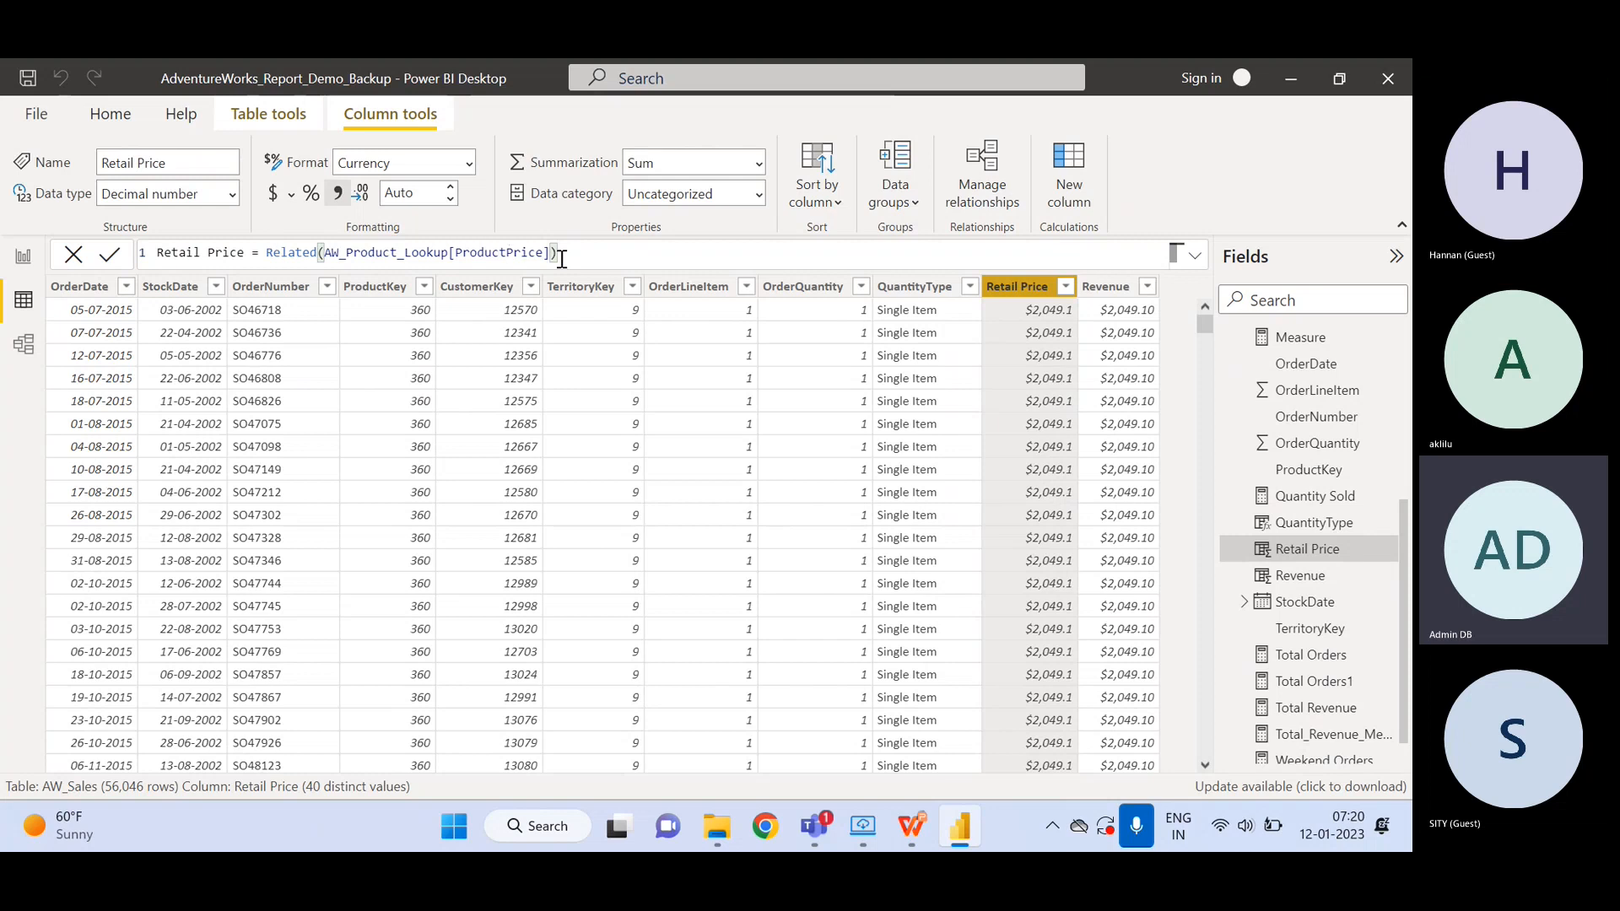
left_click(25, 259)
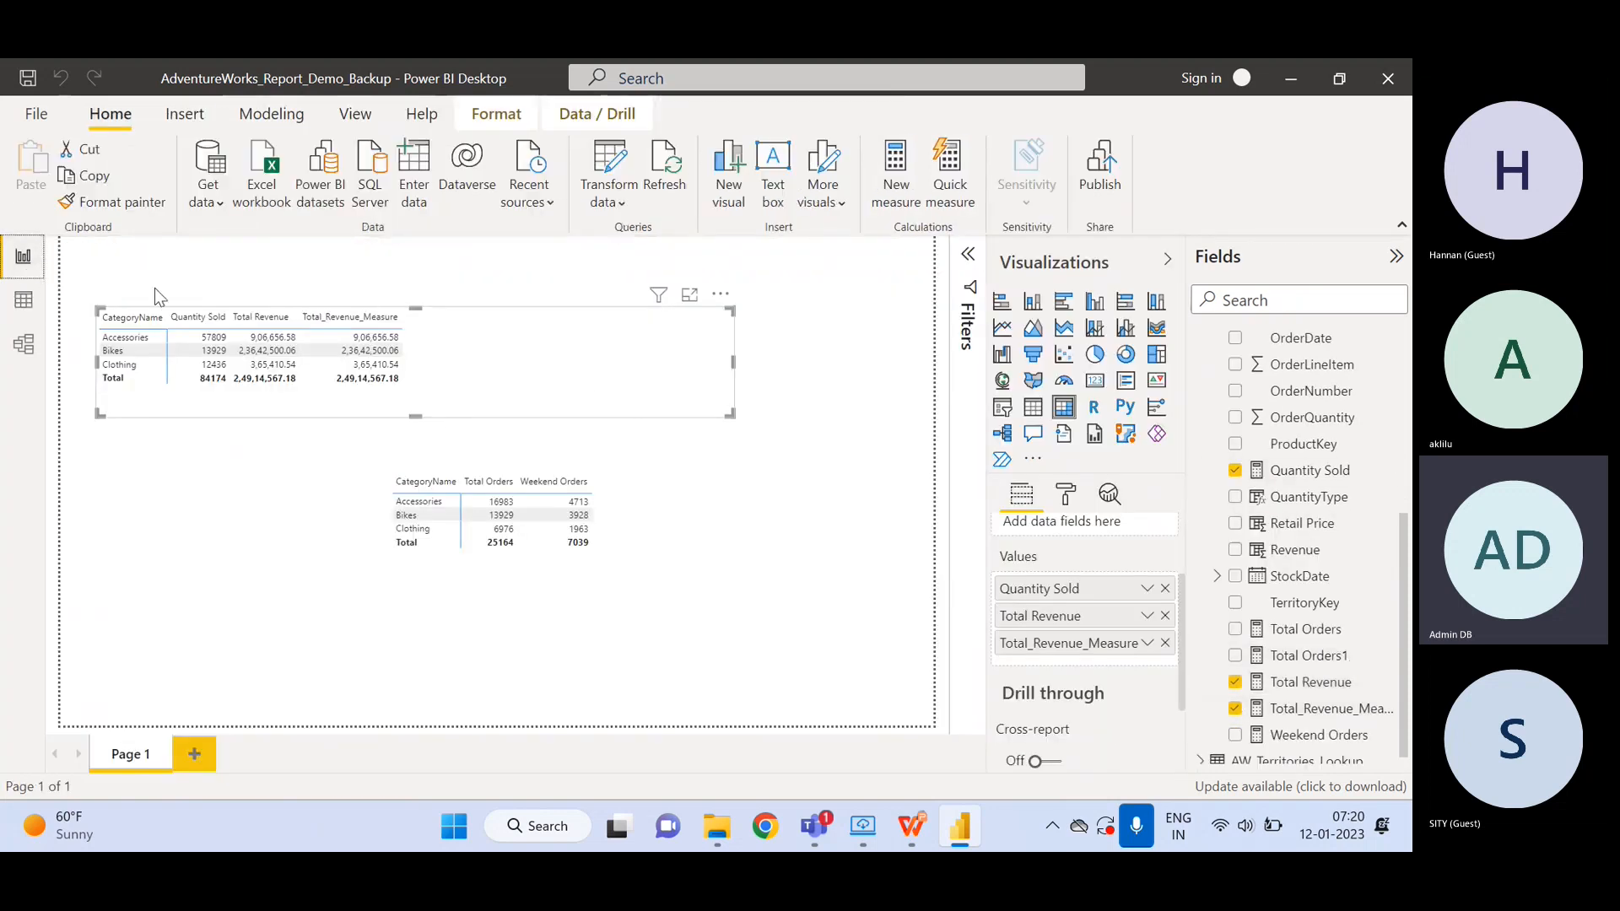
left_click(22, 301)
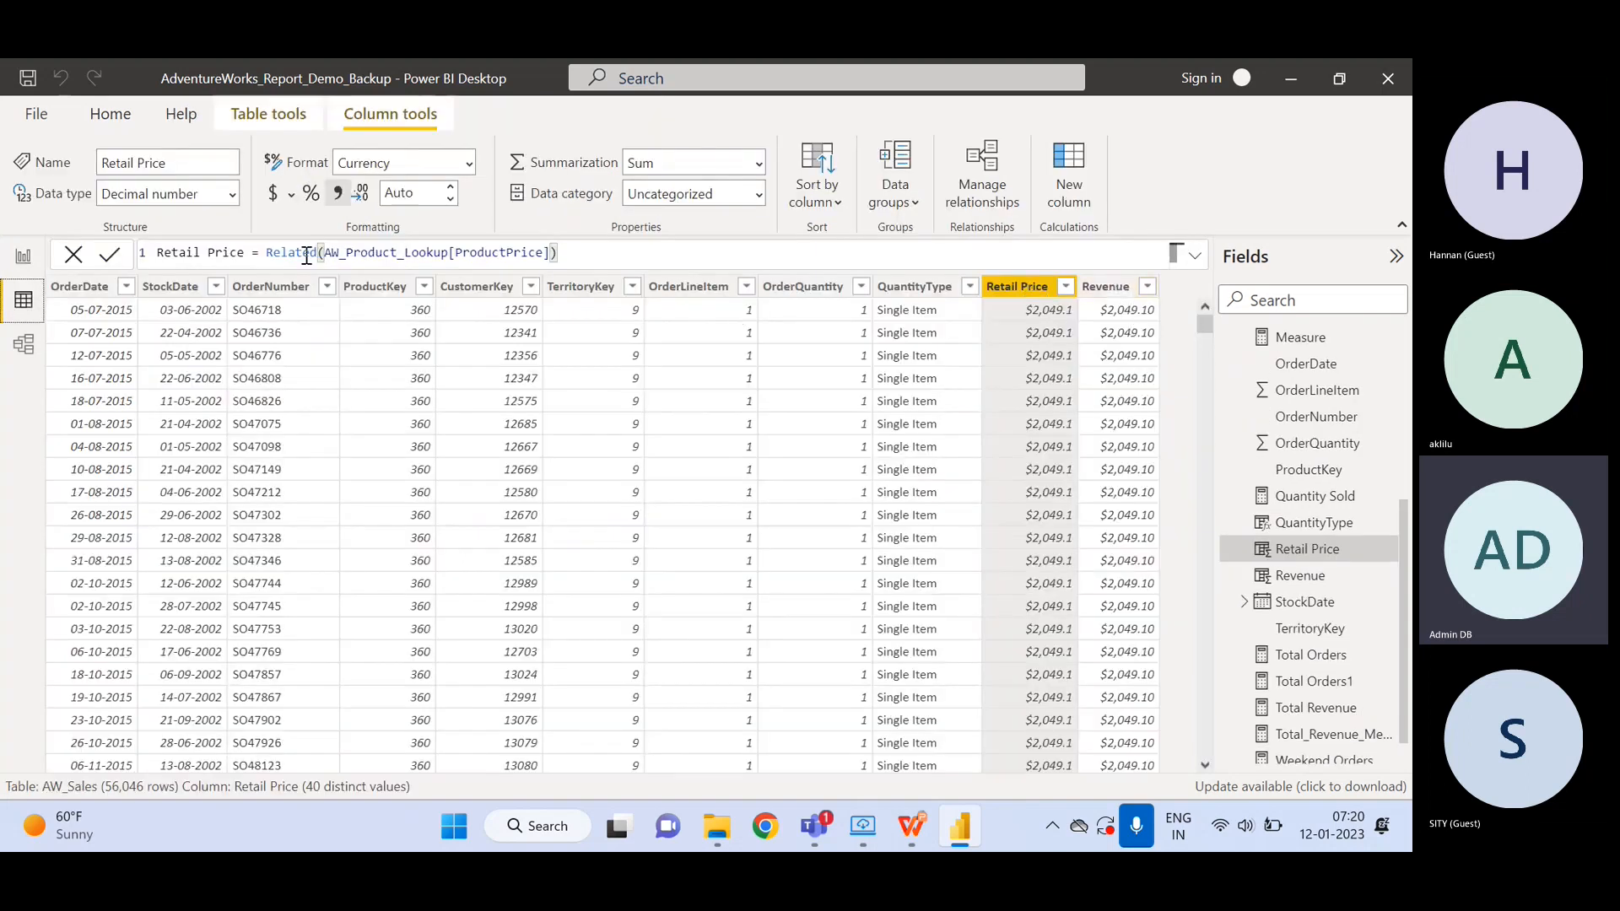
left_click(23, 262)
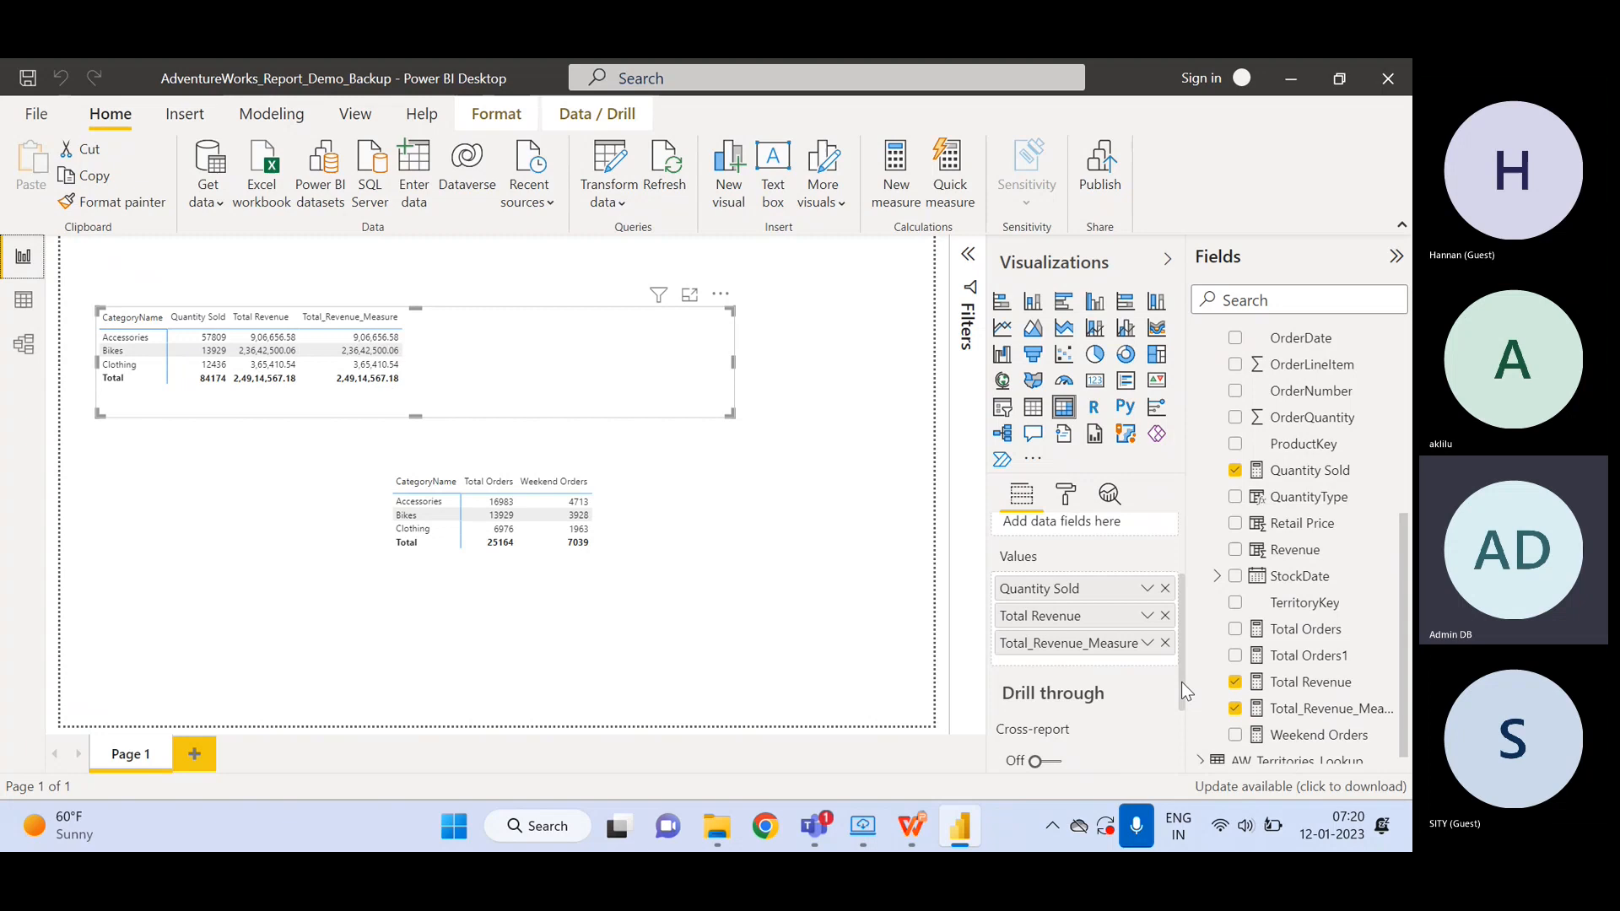
- Examine the Total_Revenue_Measure formula, highlighting its RELATED product price part and its OrderQuantity part
left_click(1318, 717)
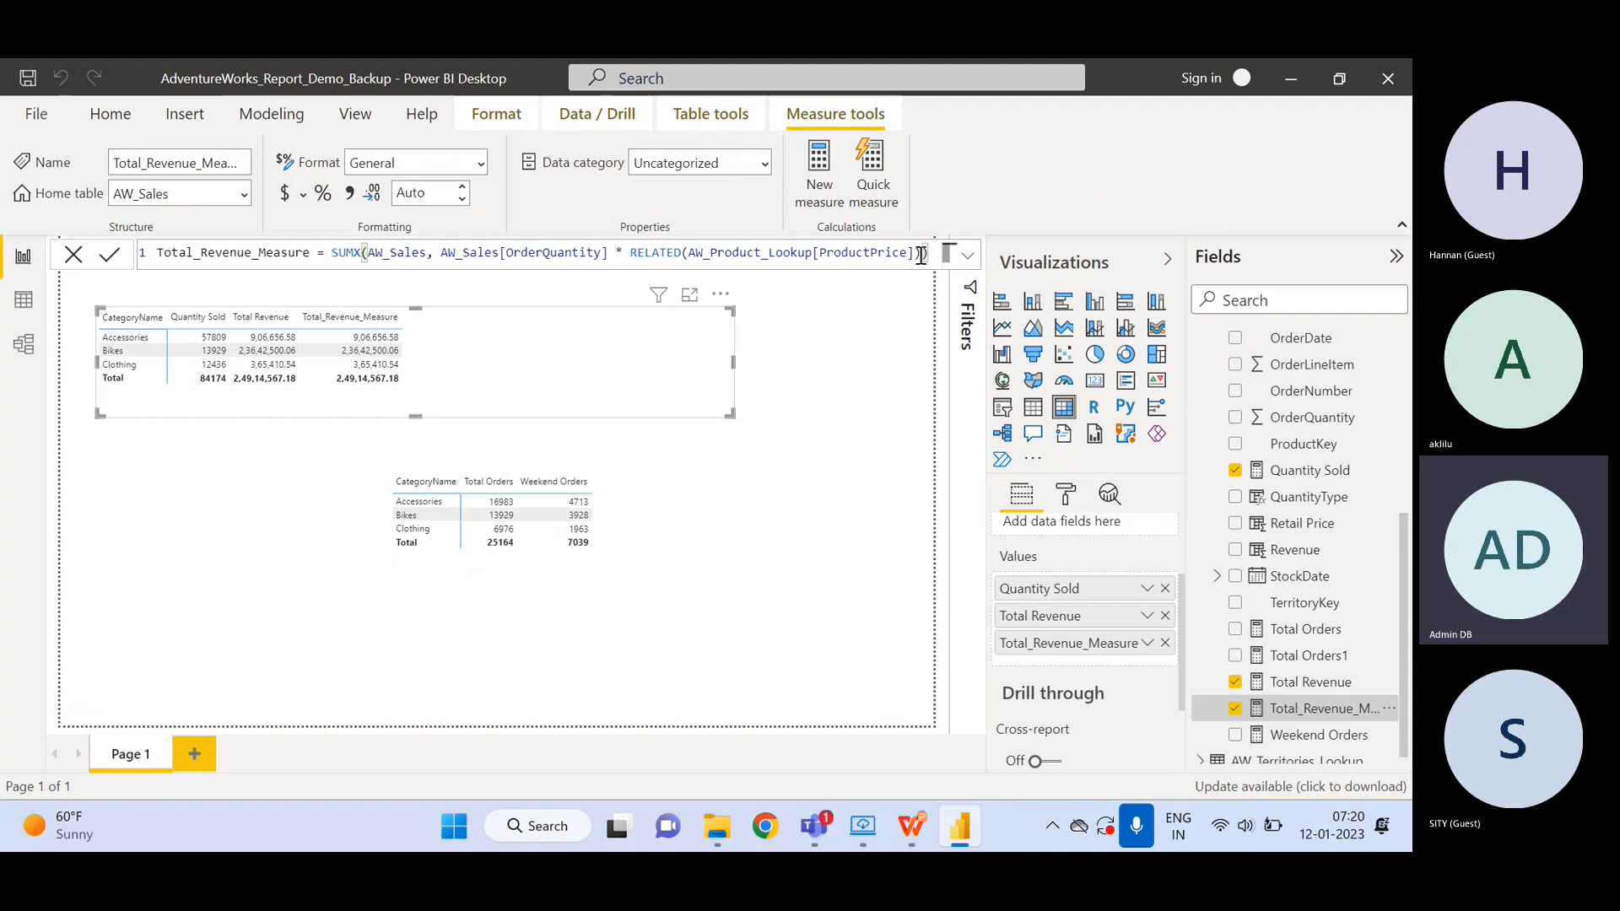
left_click_drag(922, 254, 632, 254)
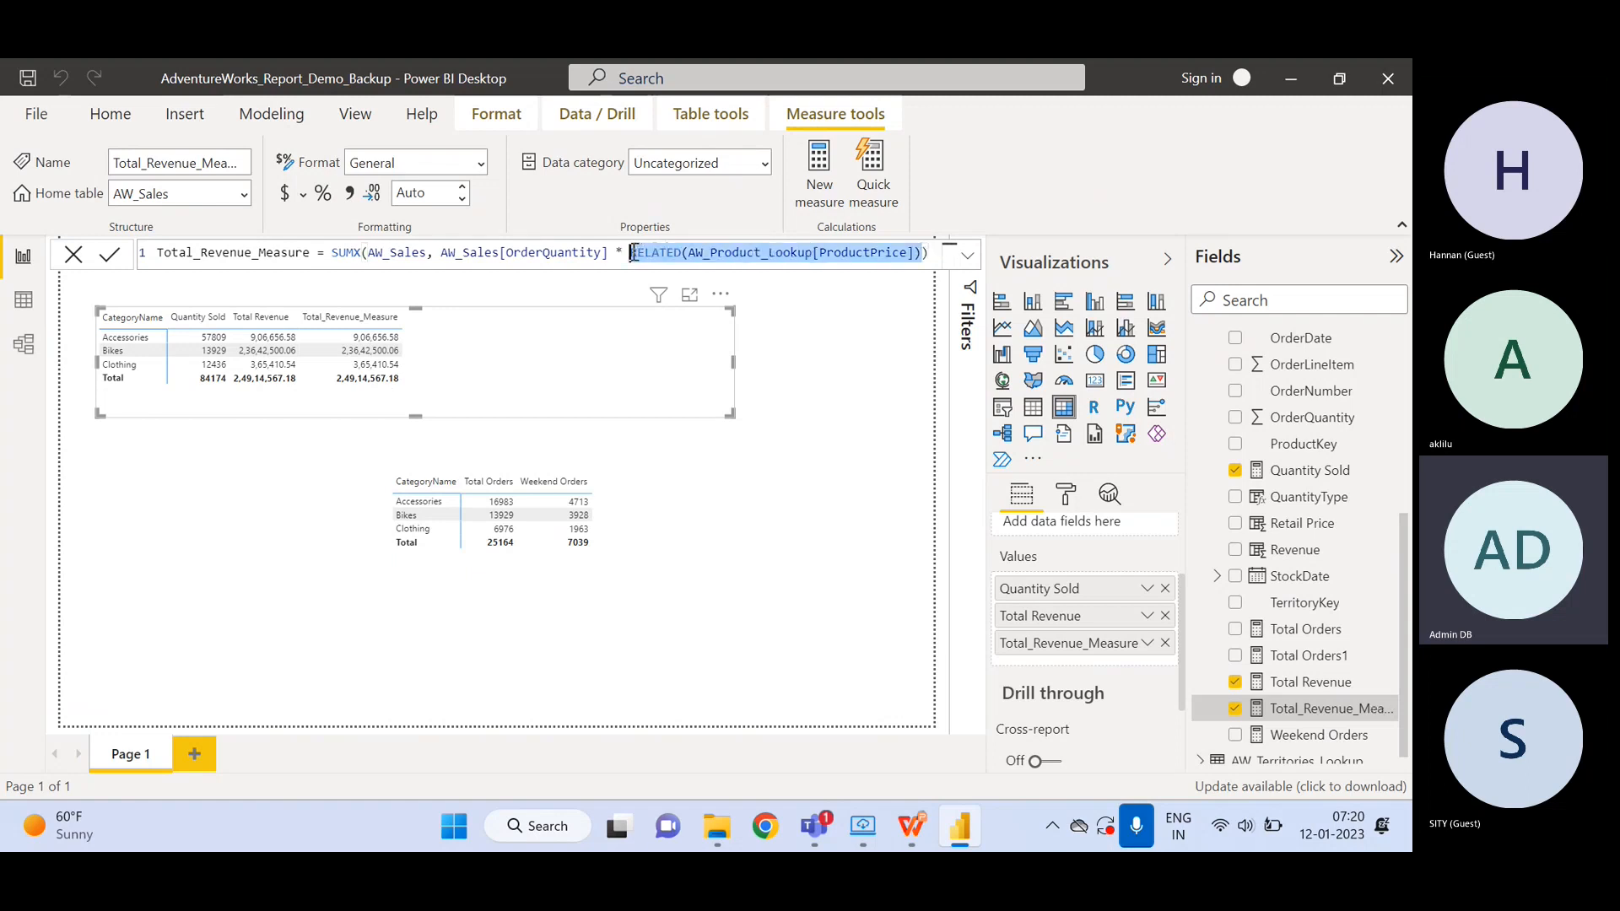
left_click(674, 254)
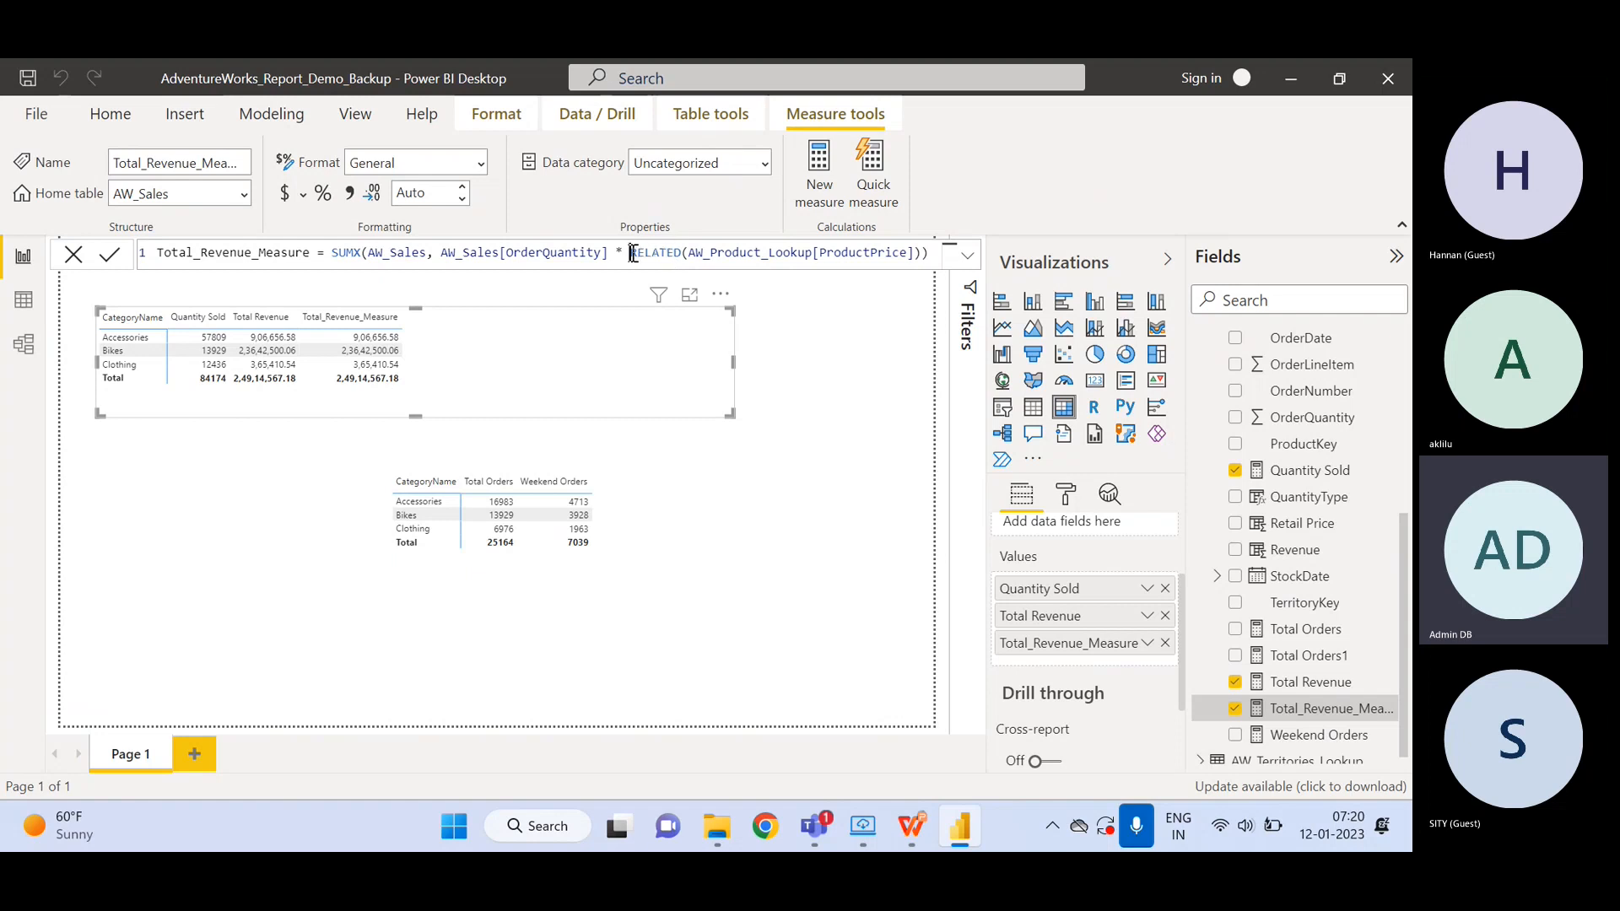
left_click_drag(632, 254, 923, 254)
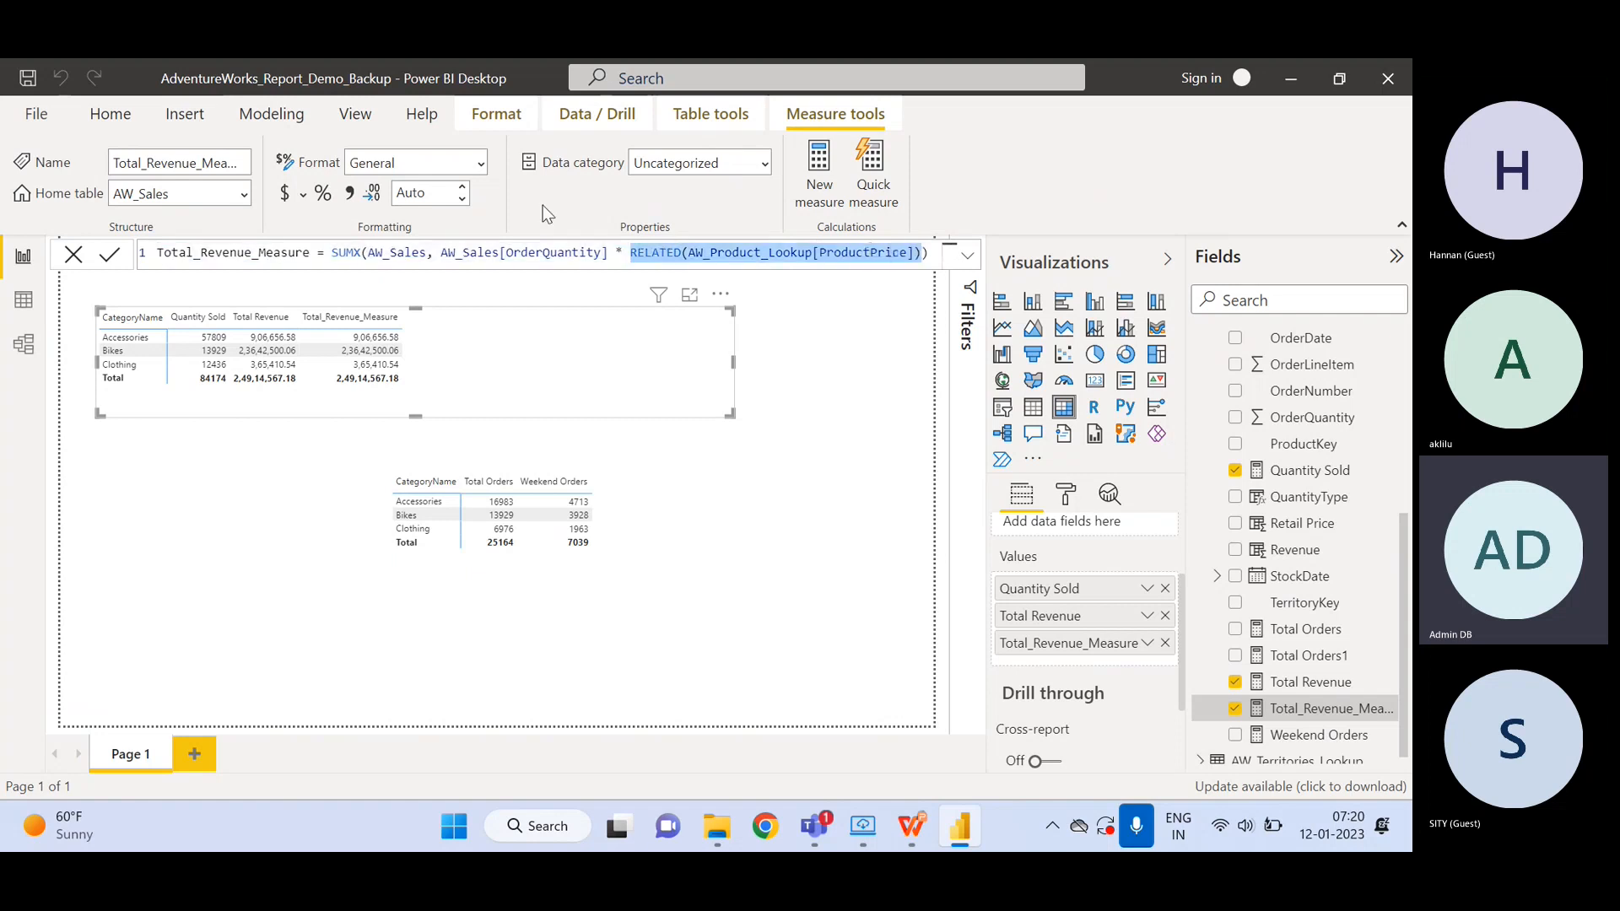
left_click_drag(435, 253, 638, 261)
left_click(818, 371)
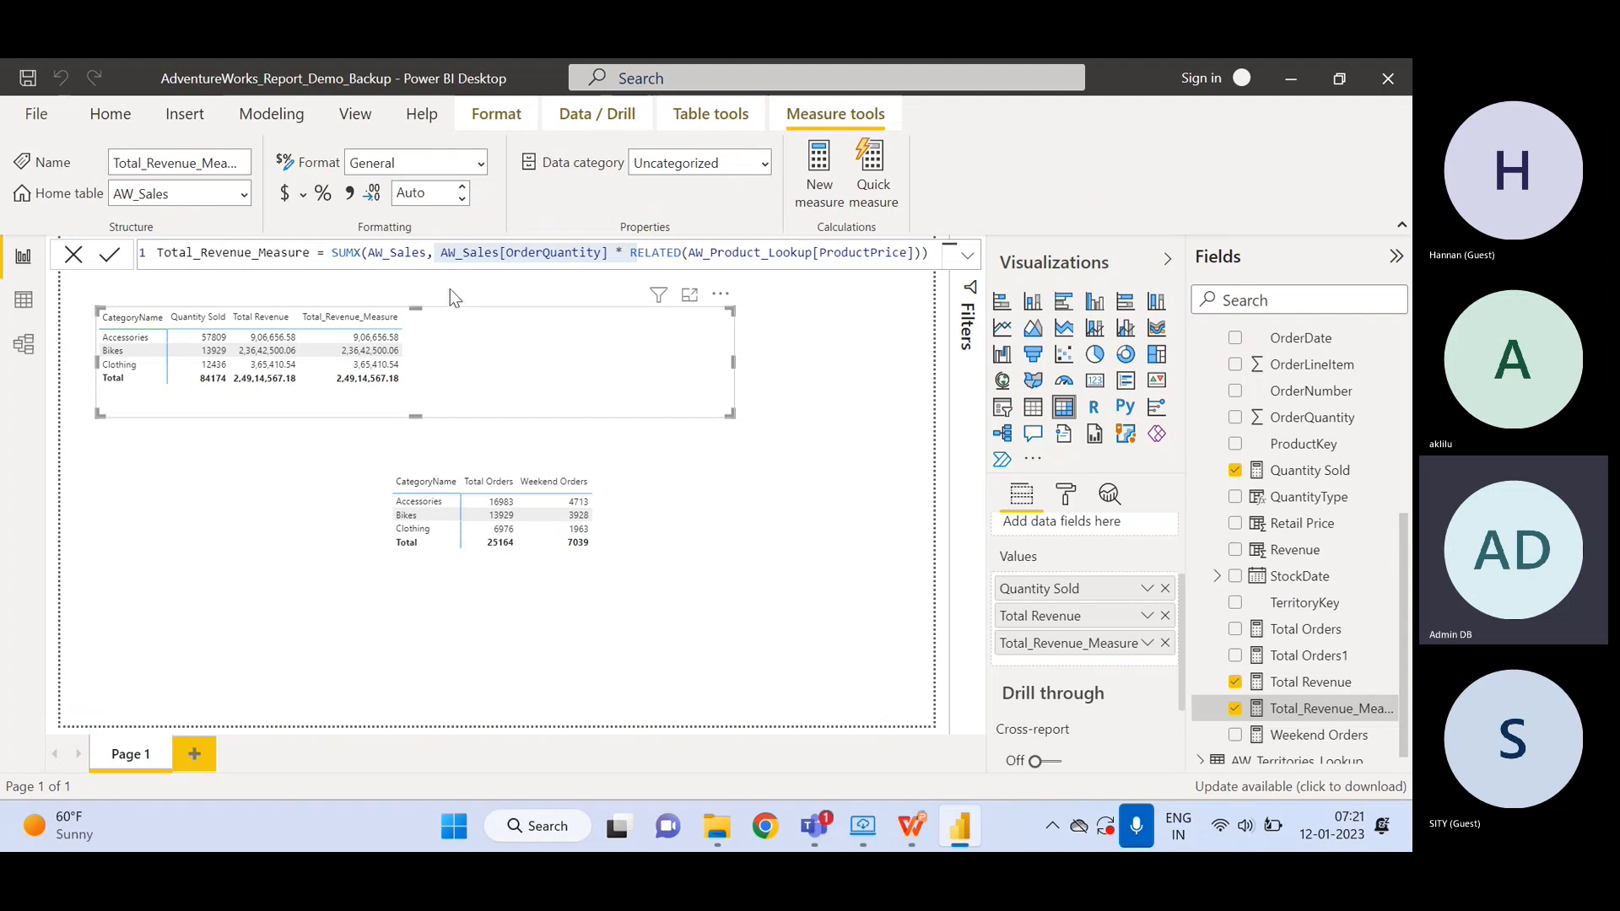
left_click(584, 255)
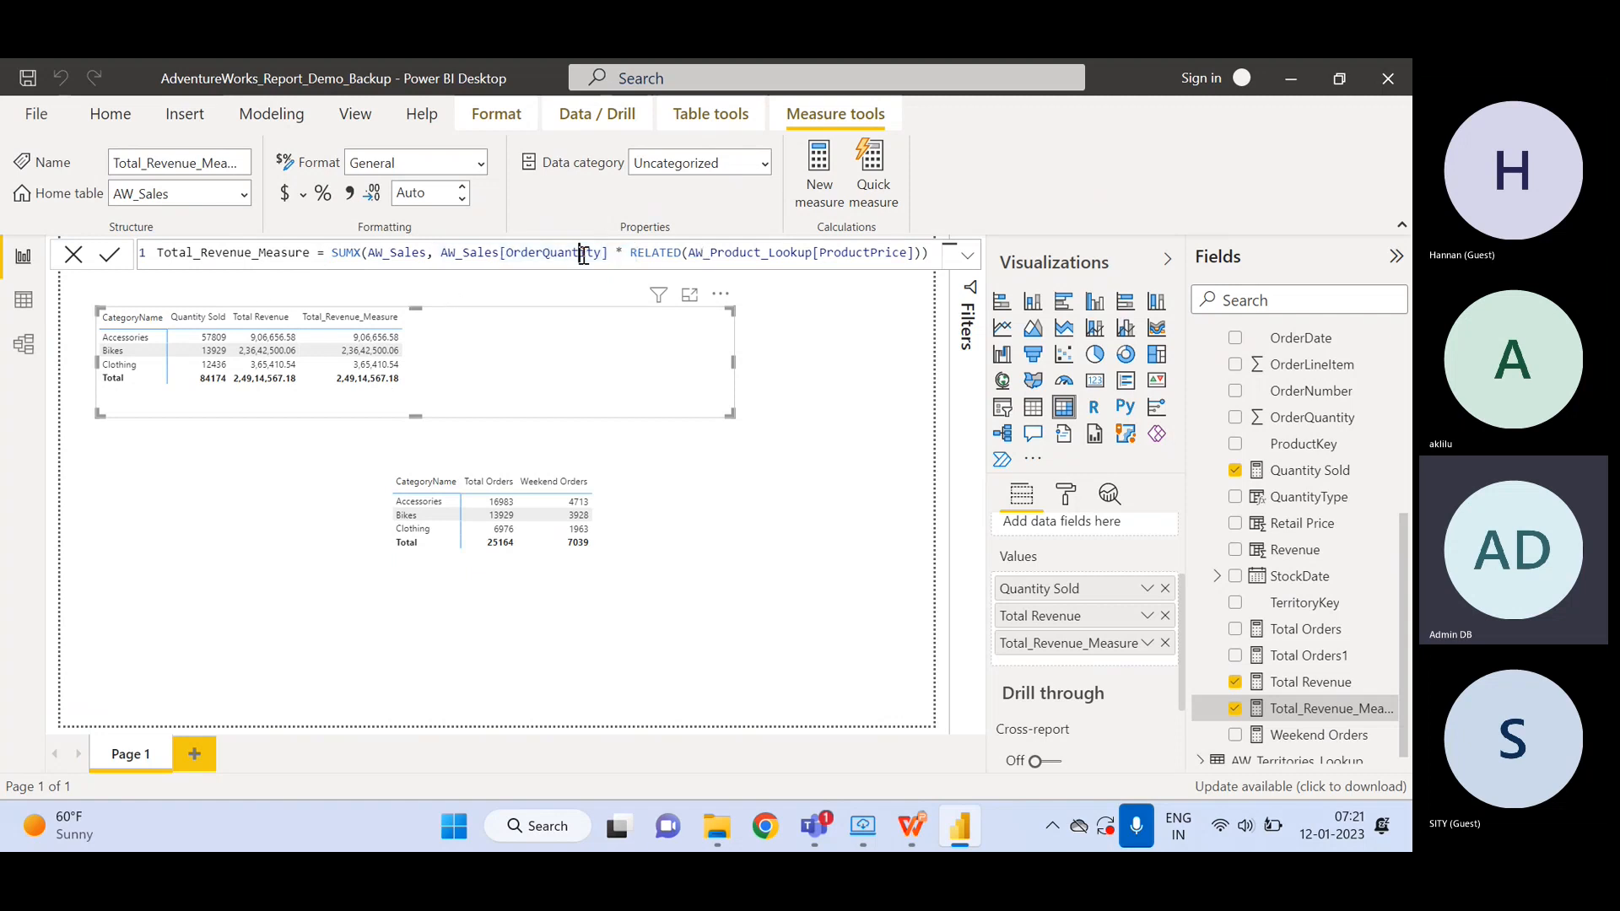
left_click(865, 254)
- Compare the Total Revenue formula with the Total_Revenue_Measure formula, clearing the matrix selection on Page 1
left_click(1309, 683)
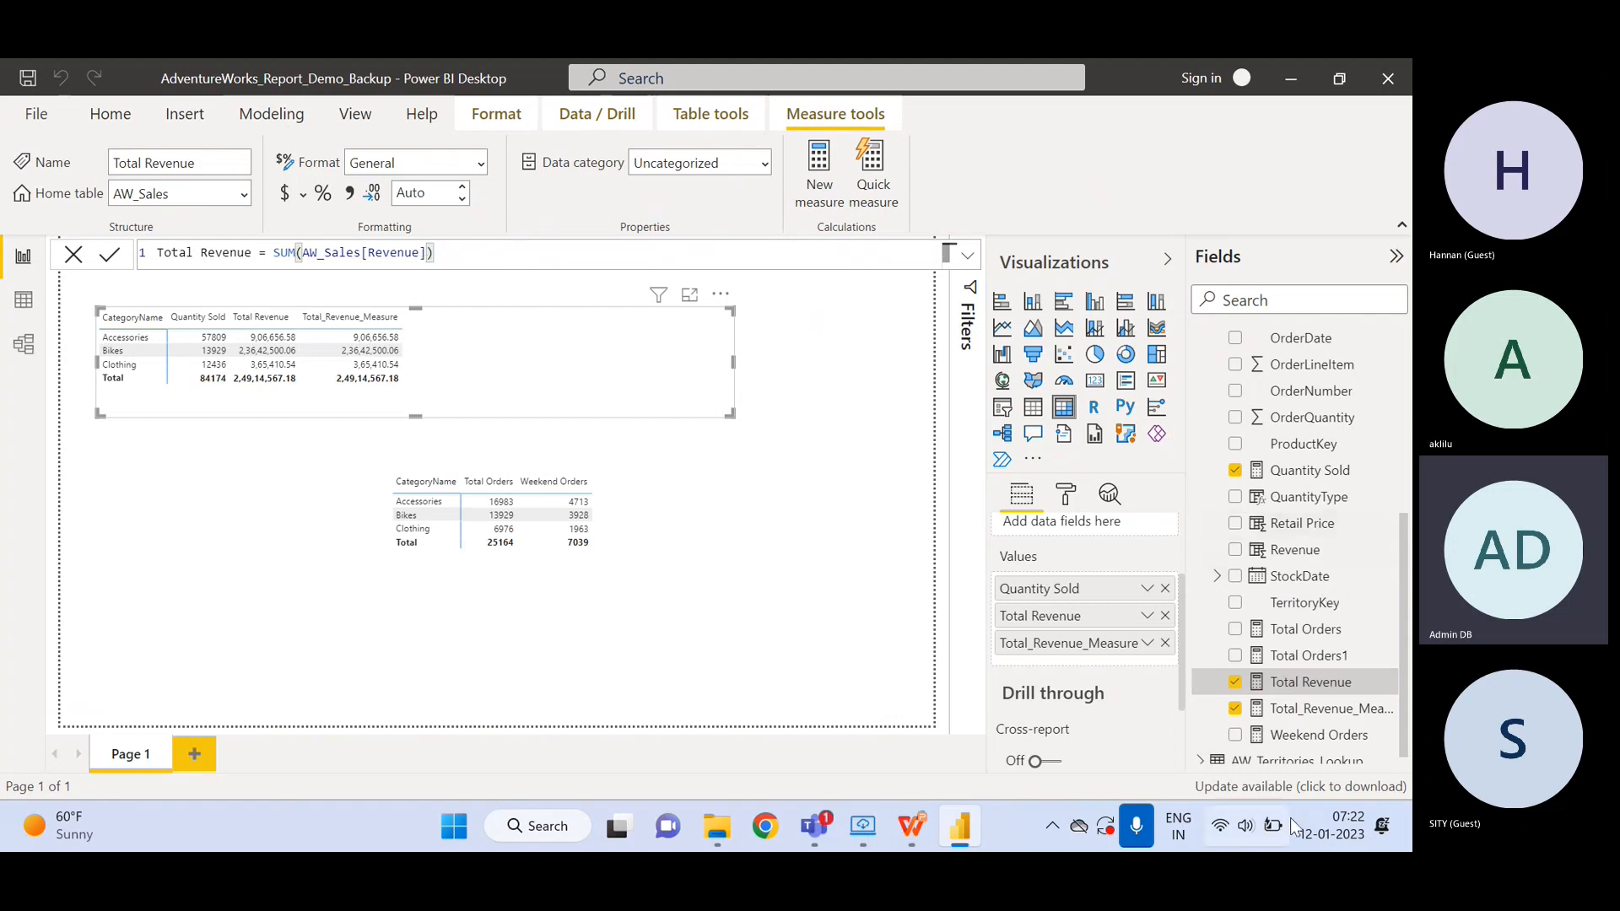
left_click(1295, 712)
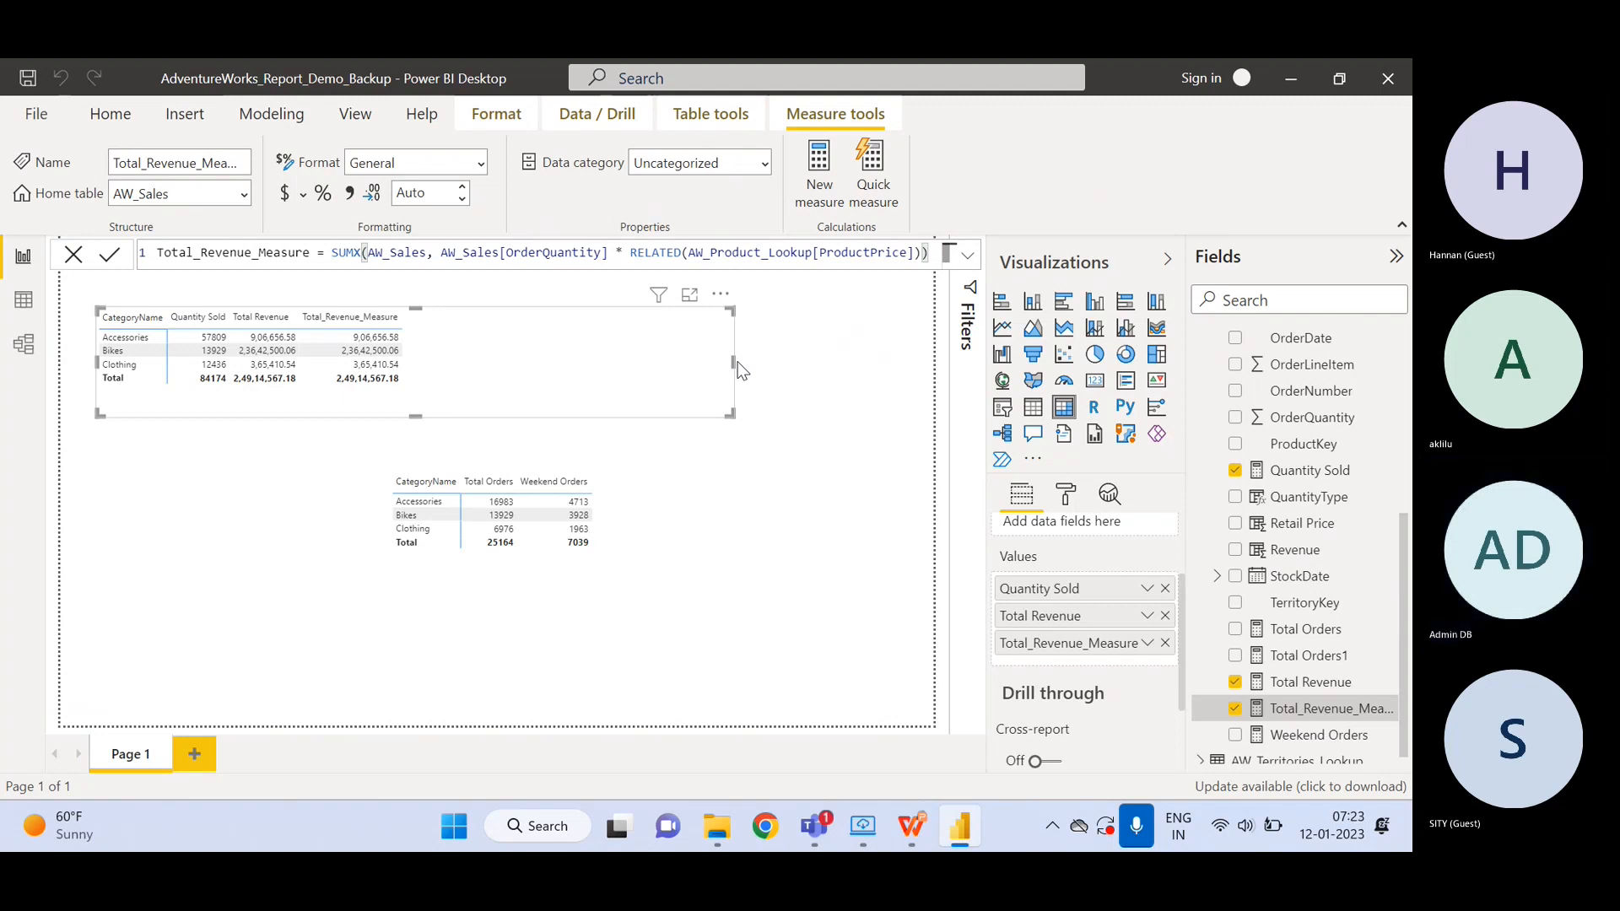
left_click(734, 589)
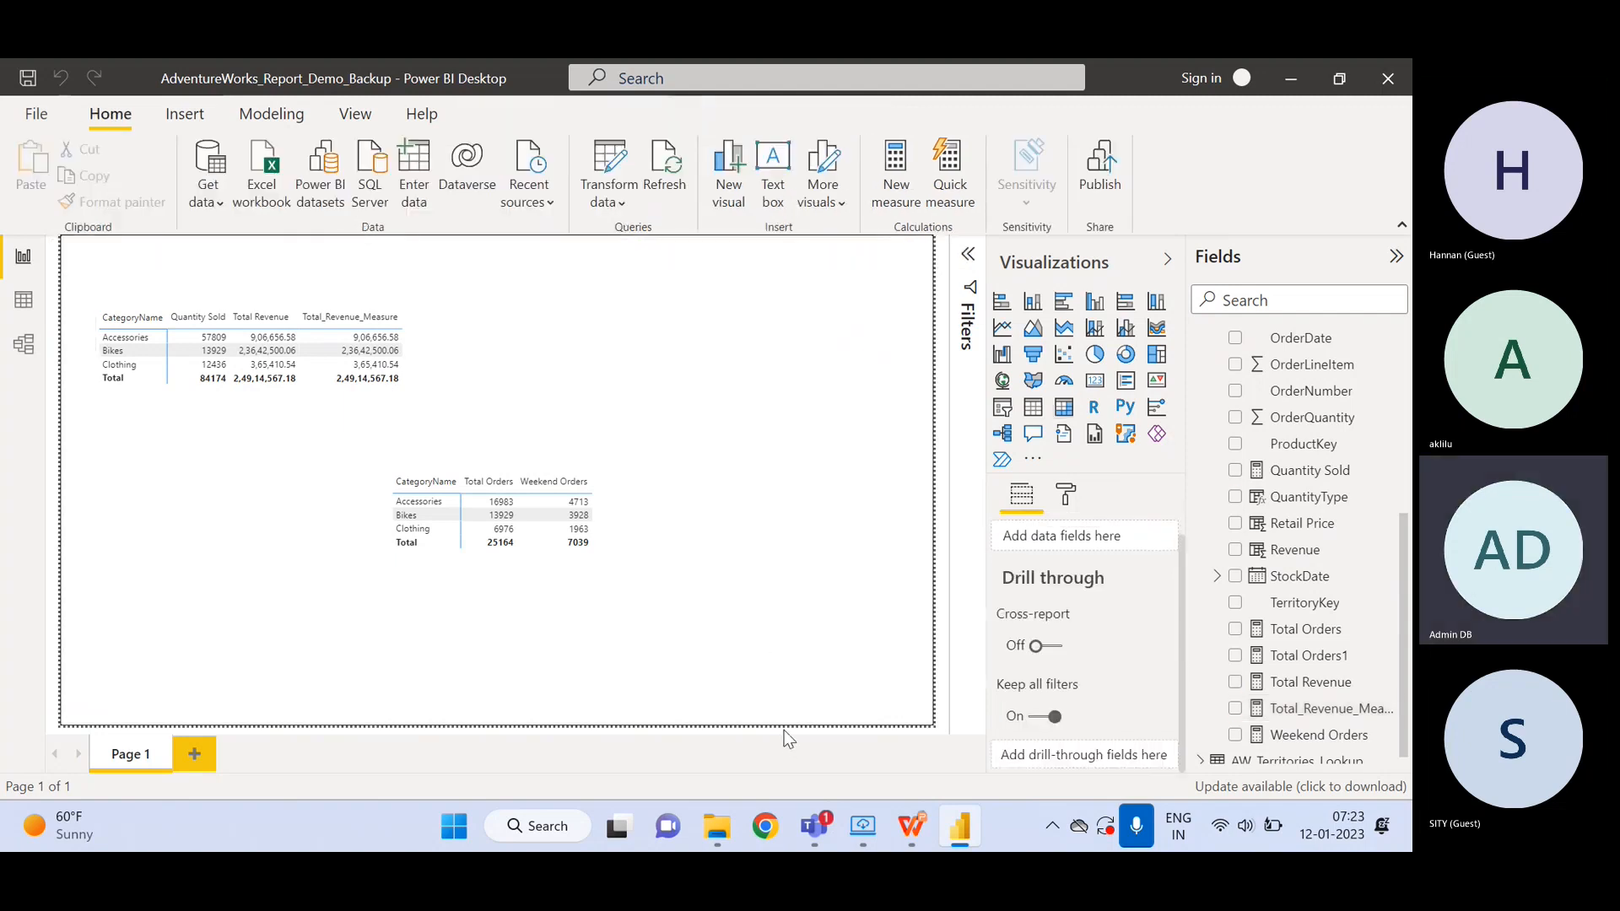
left_click(1294, 711)
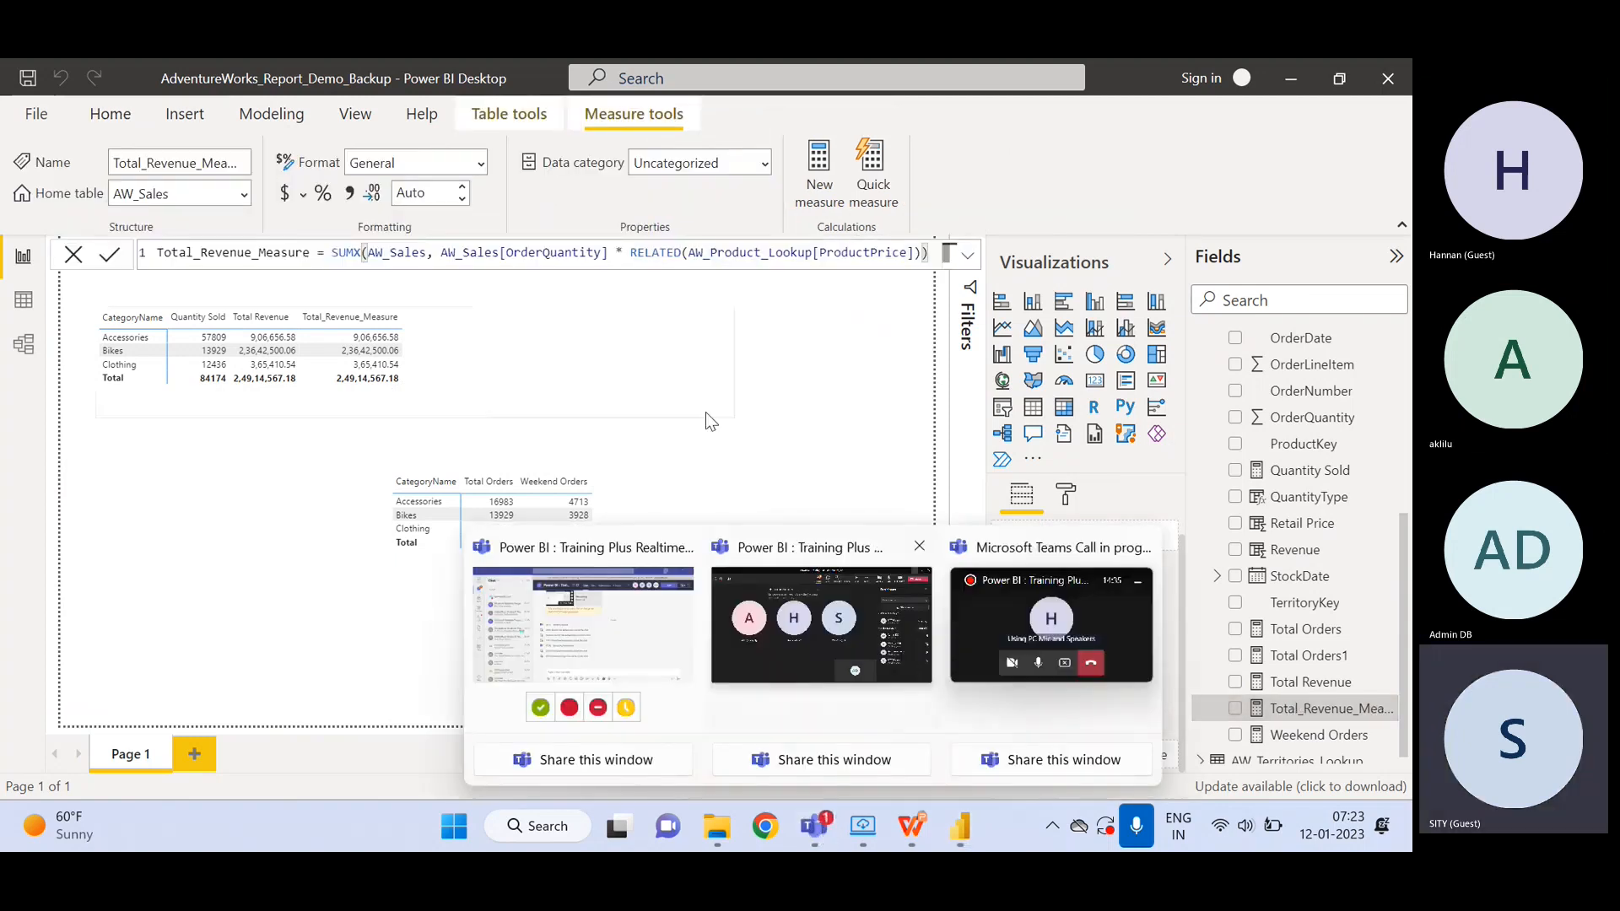
left_click(771, 470)
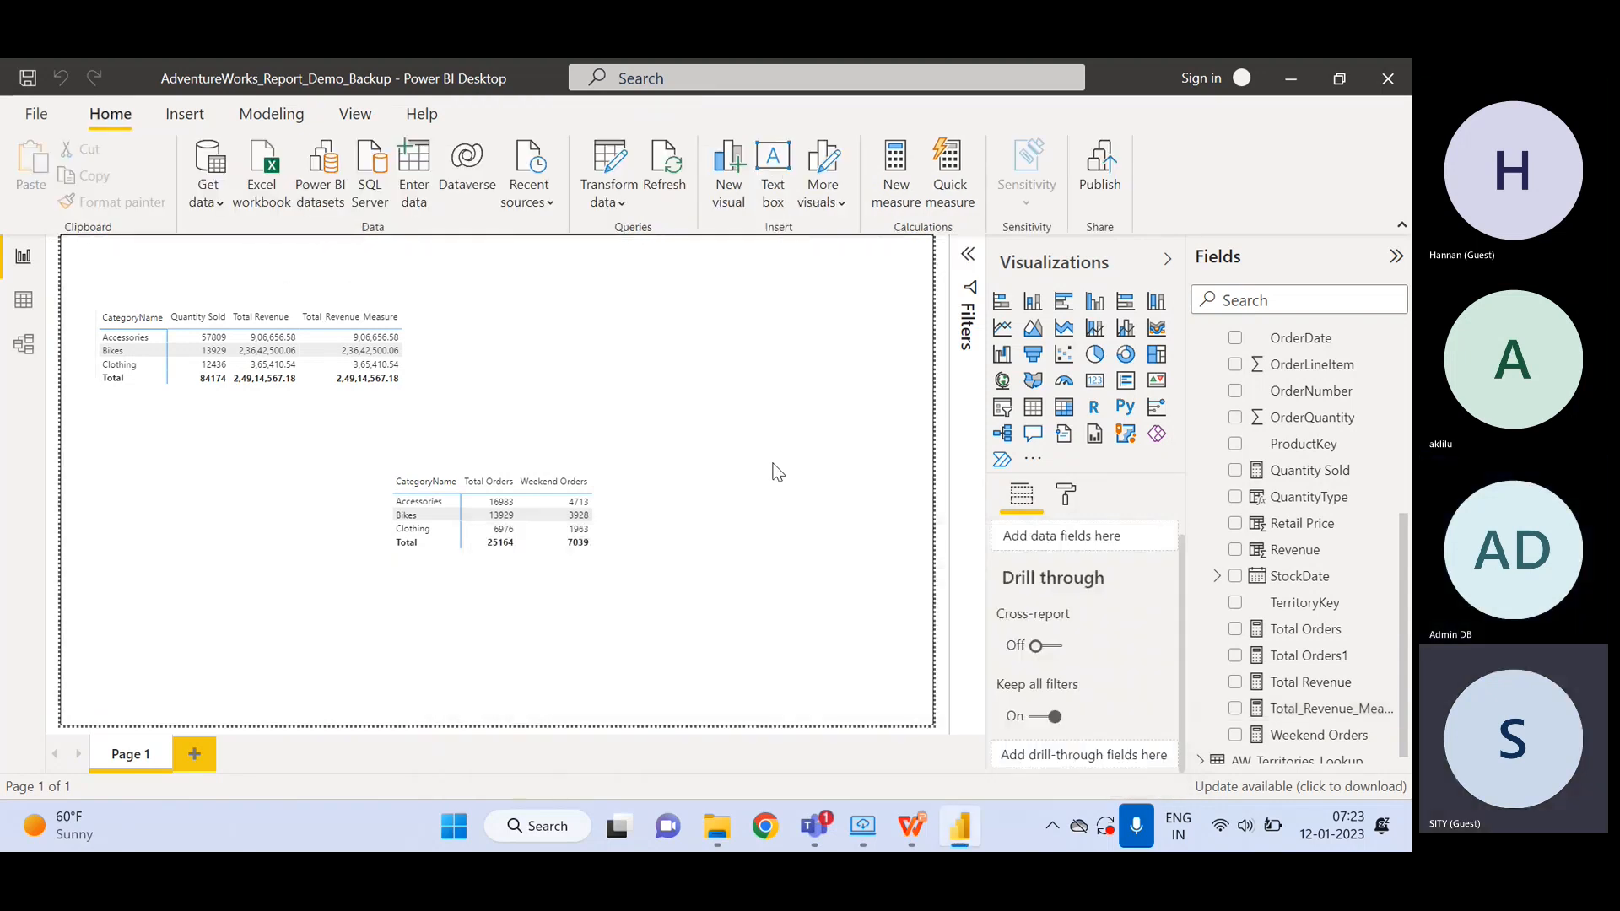
left_click(1309, 713)
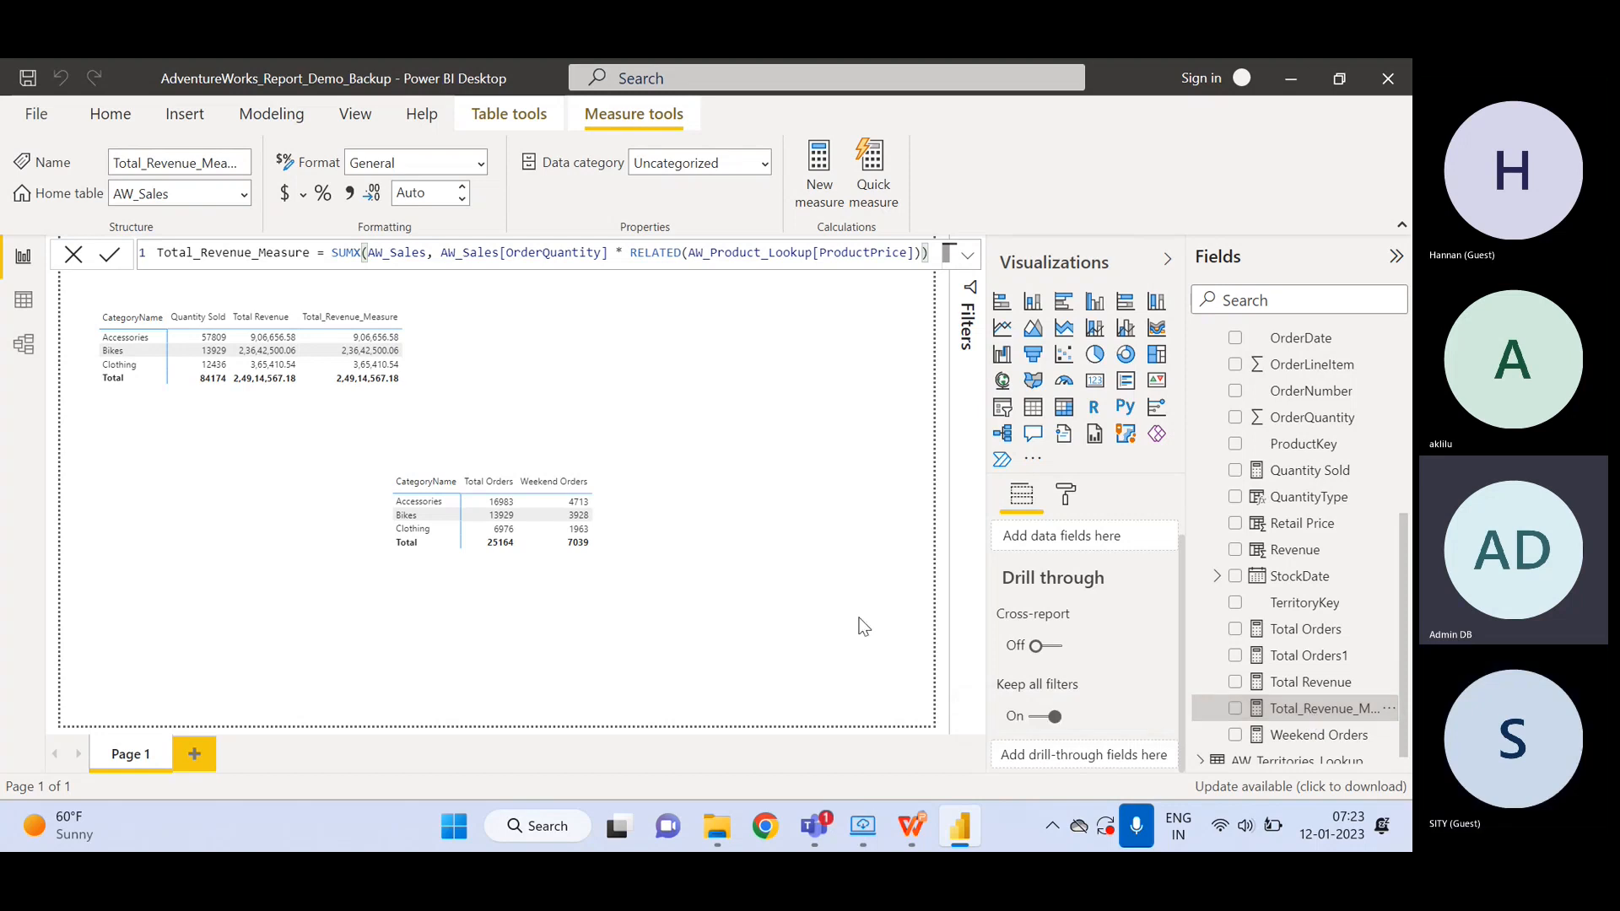
left_click(817, 573)
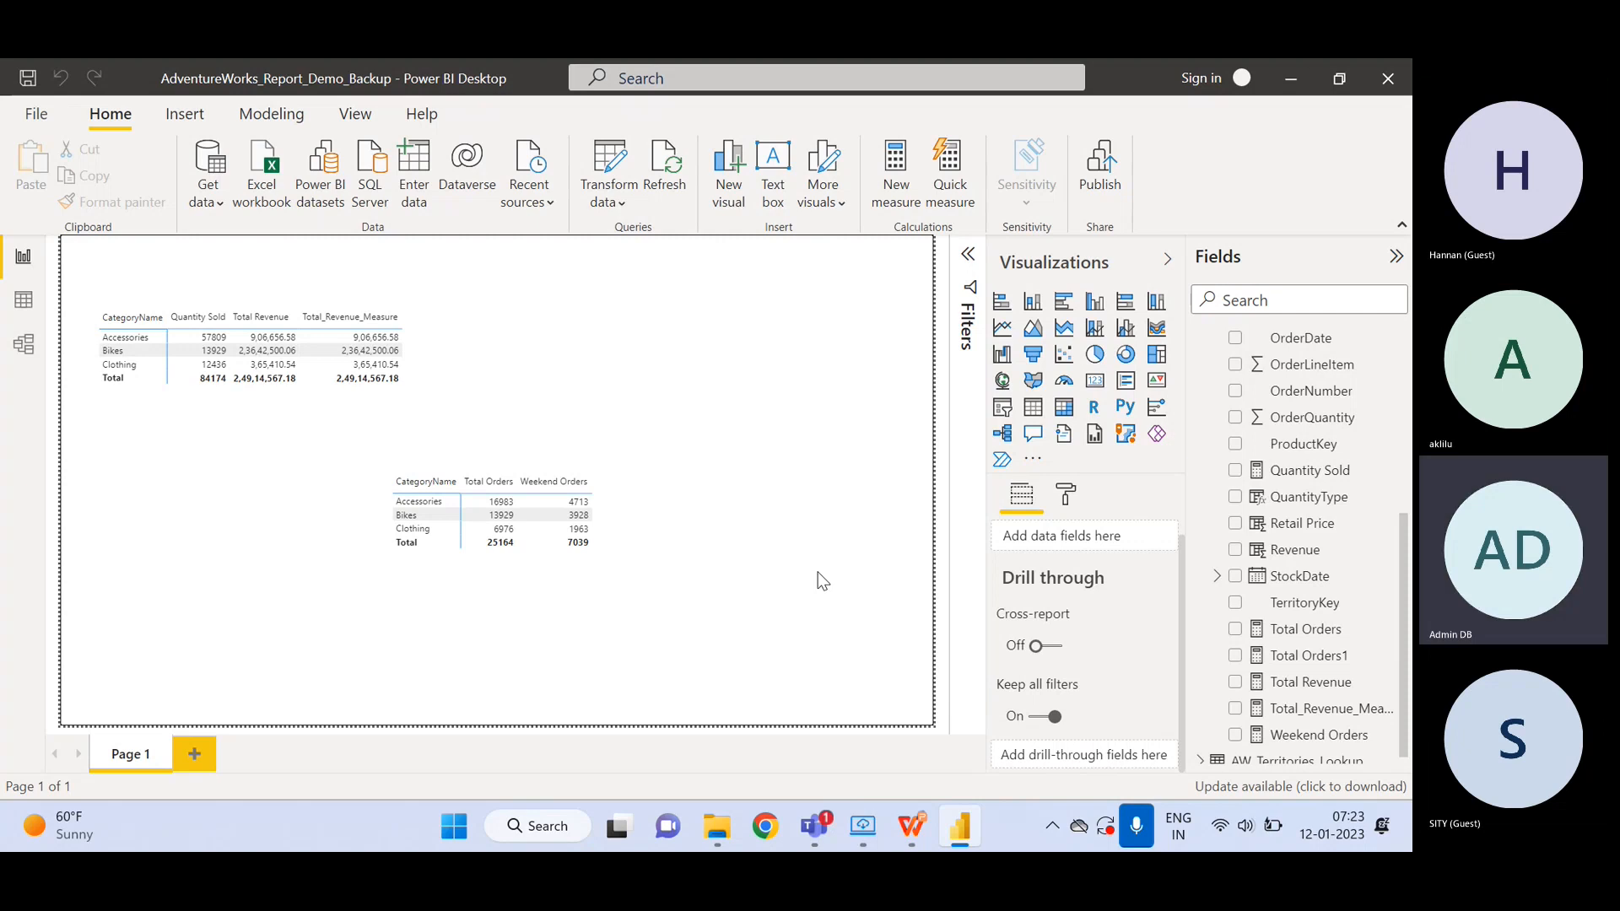
left_click(1303, 719)
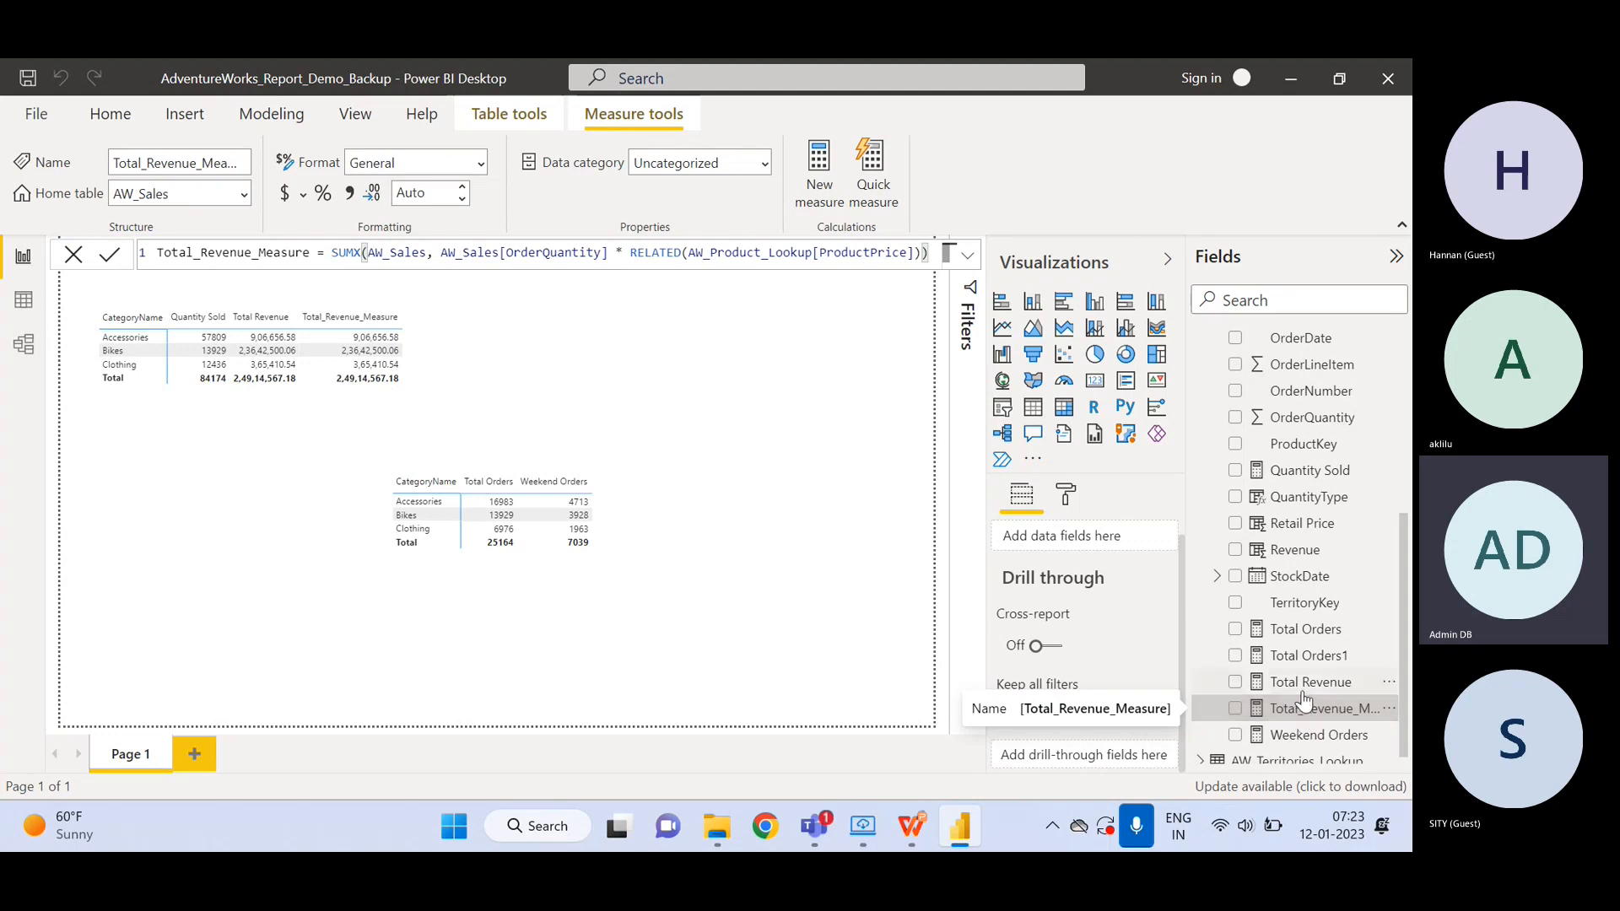
- Trace the Total Revenue measure's formula to the Revenue column in the AW_Sales data table and highlight that column's formula
left_click(24, 302)
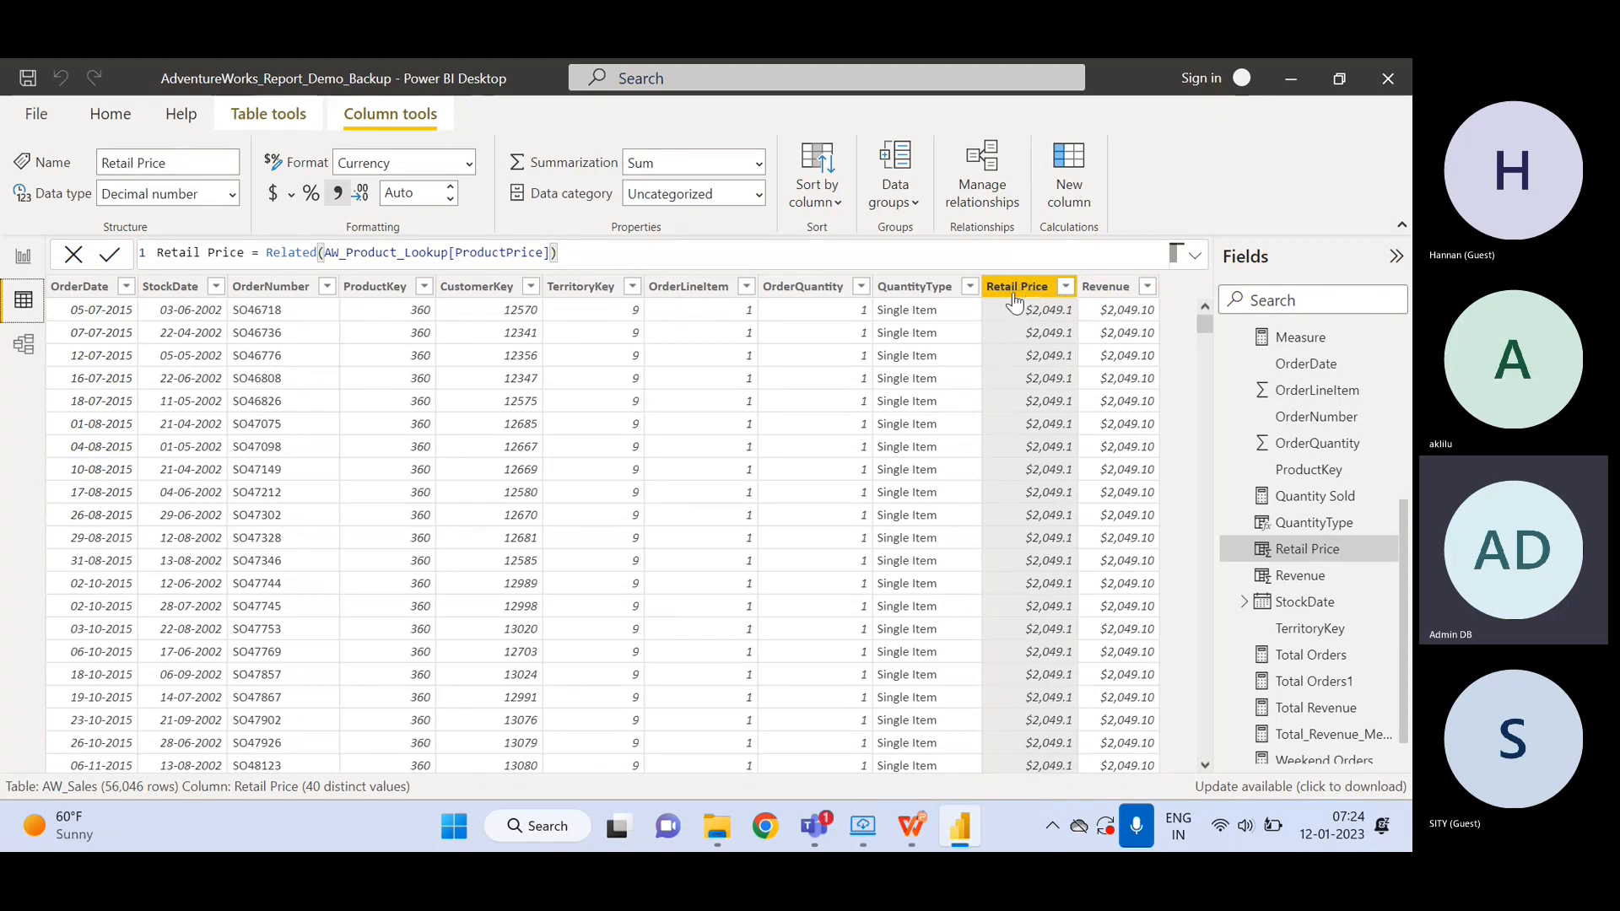
left_click(24, 256)
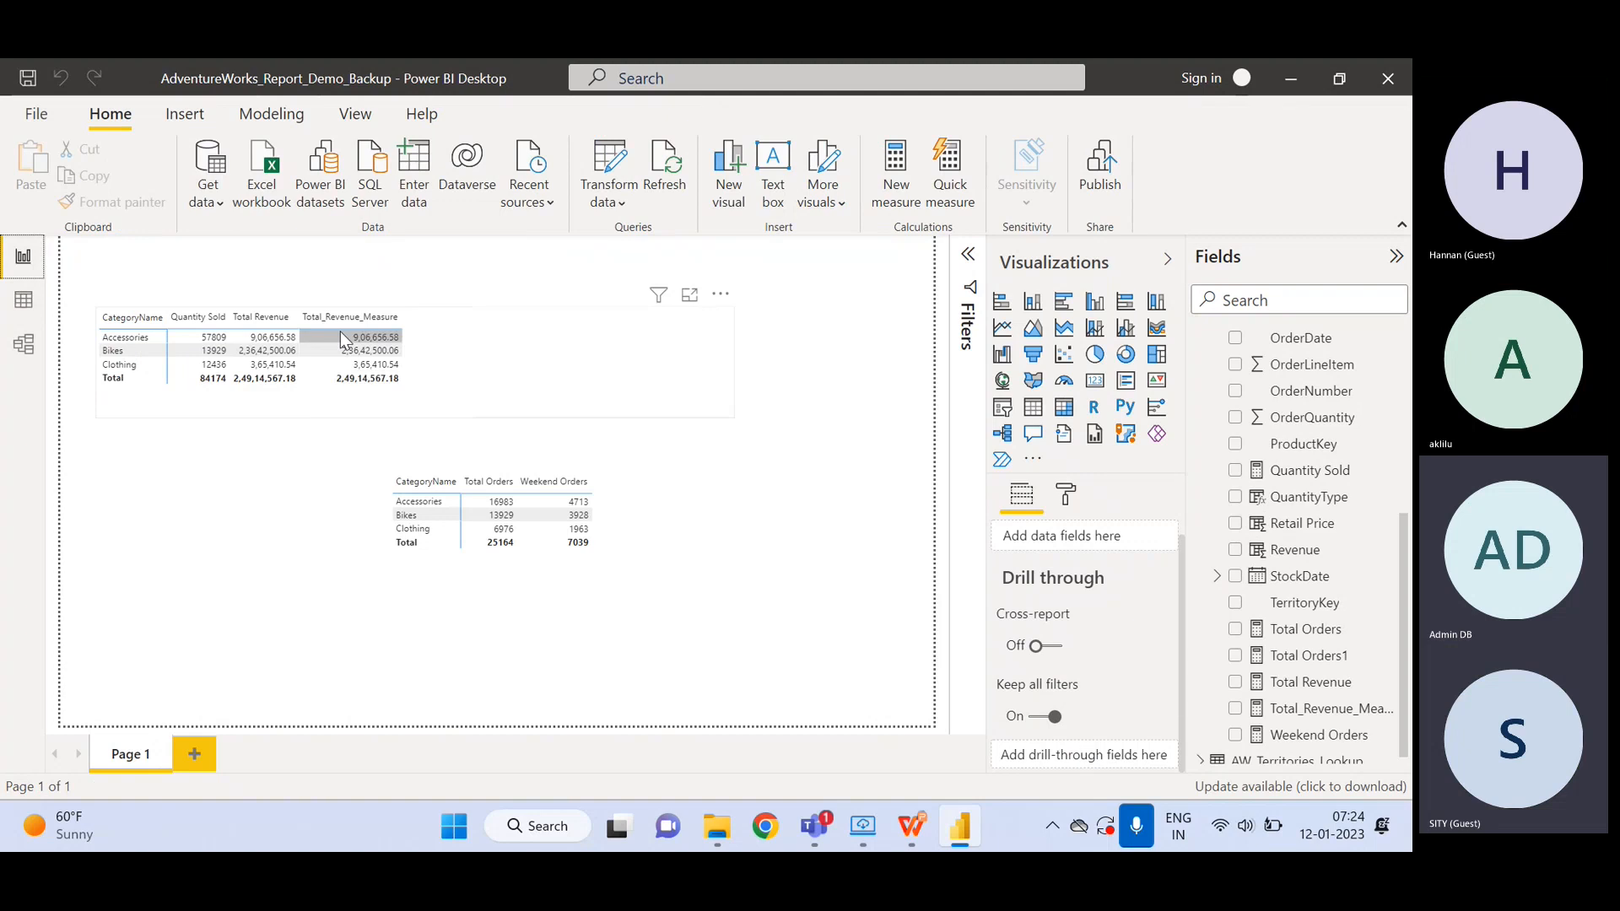
left_click(1310, 685)
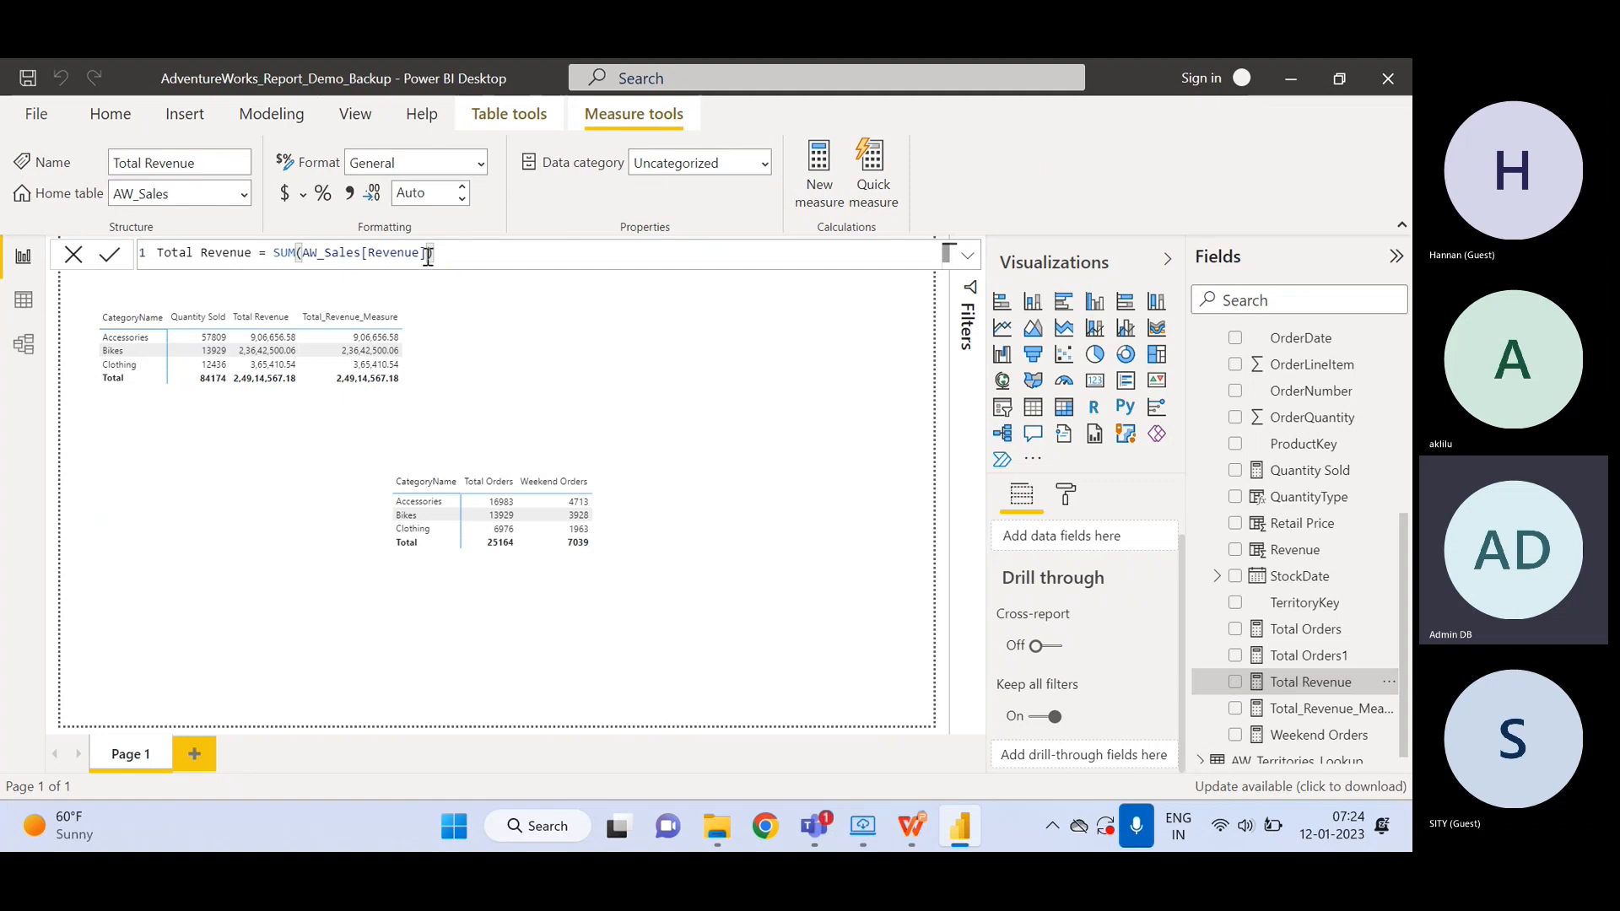
left_click(24, 299)
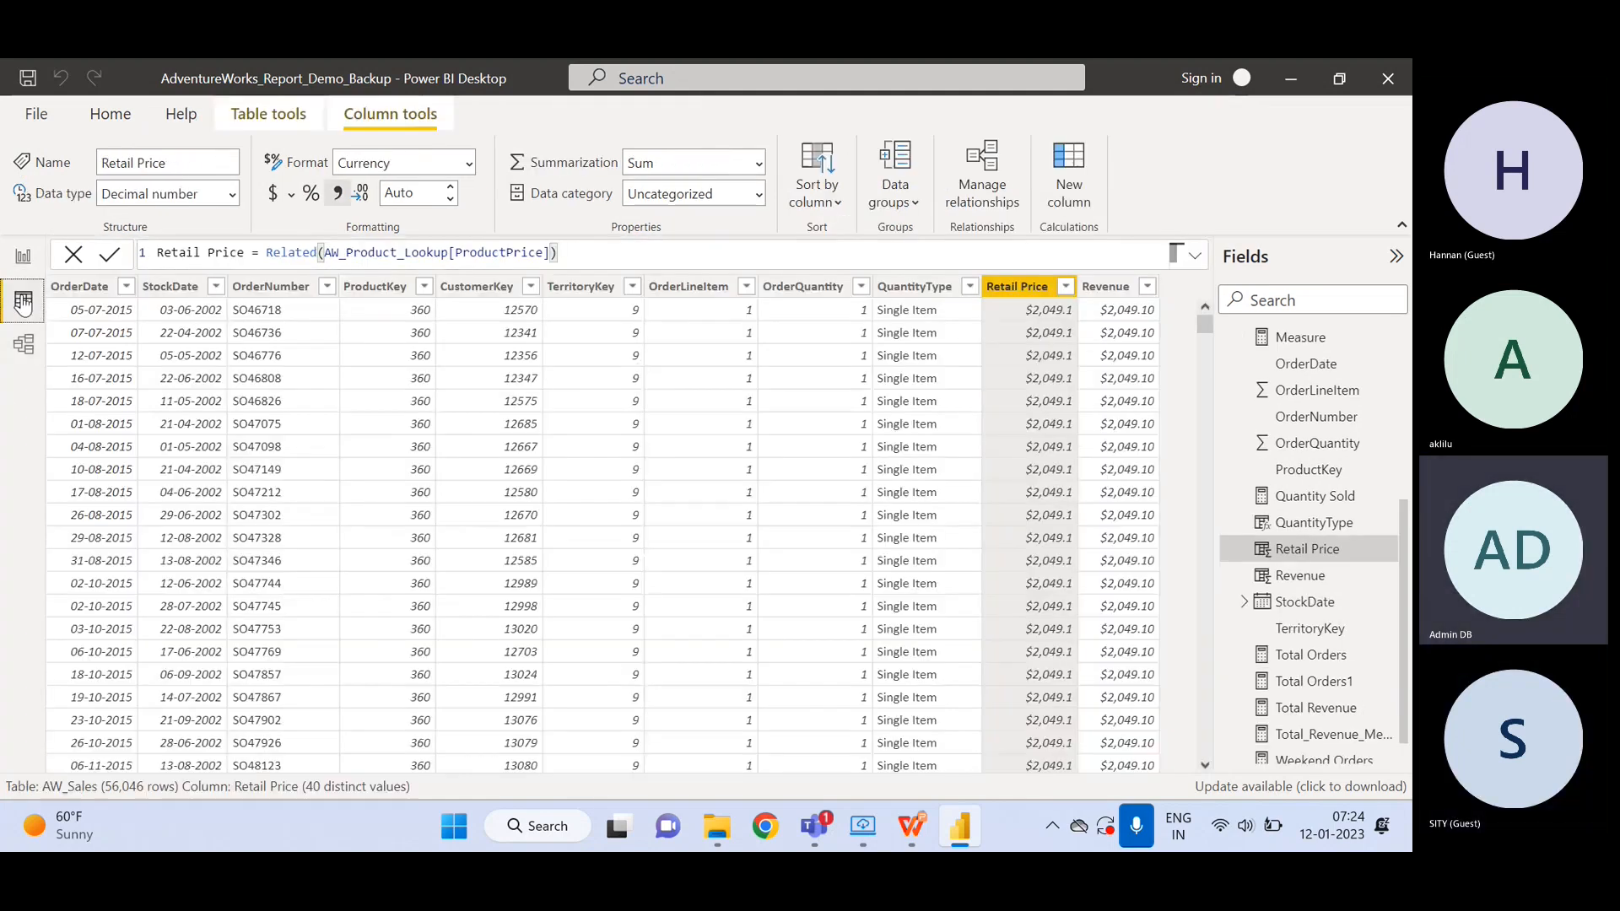
left_click(1107, 287)
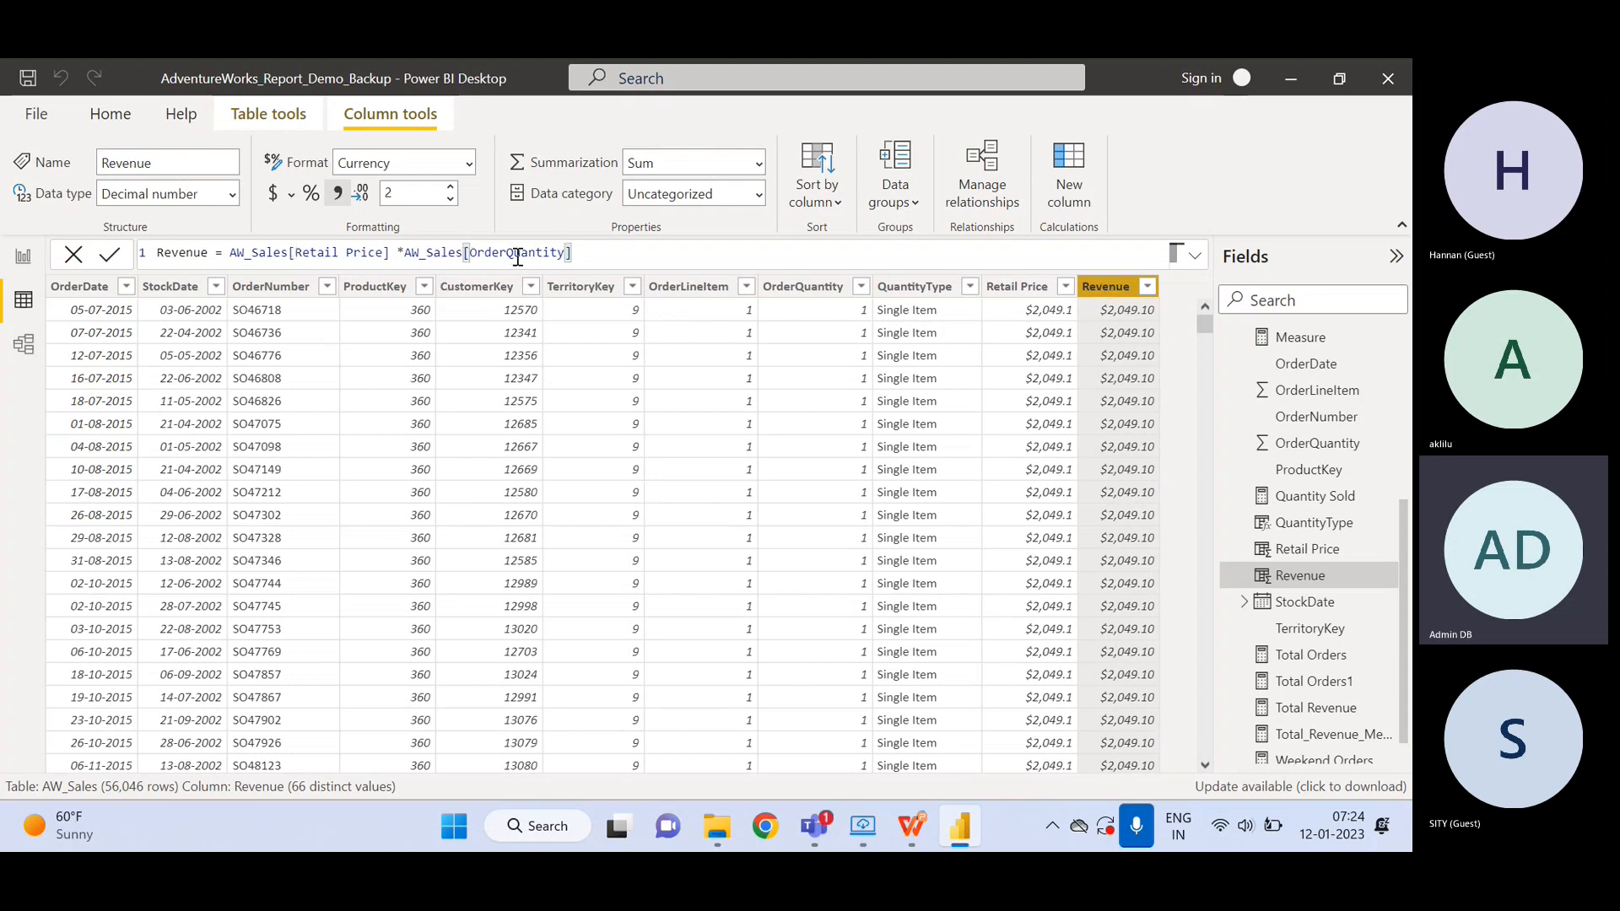
left_click_drag(575, 252, 156, 252)
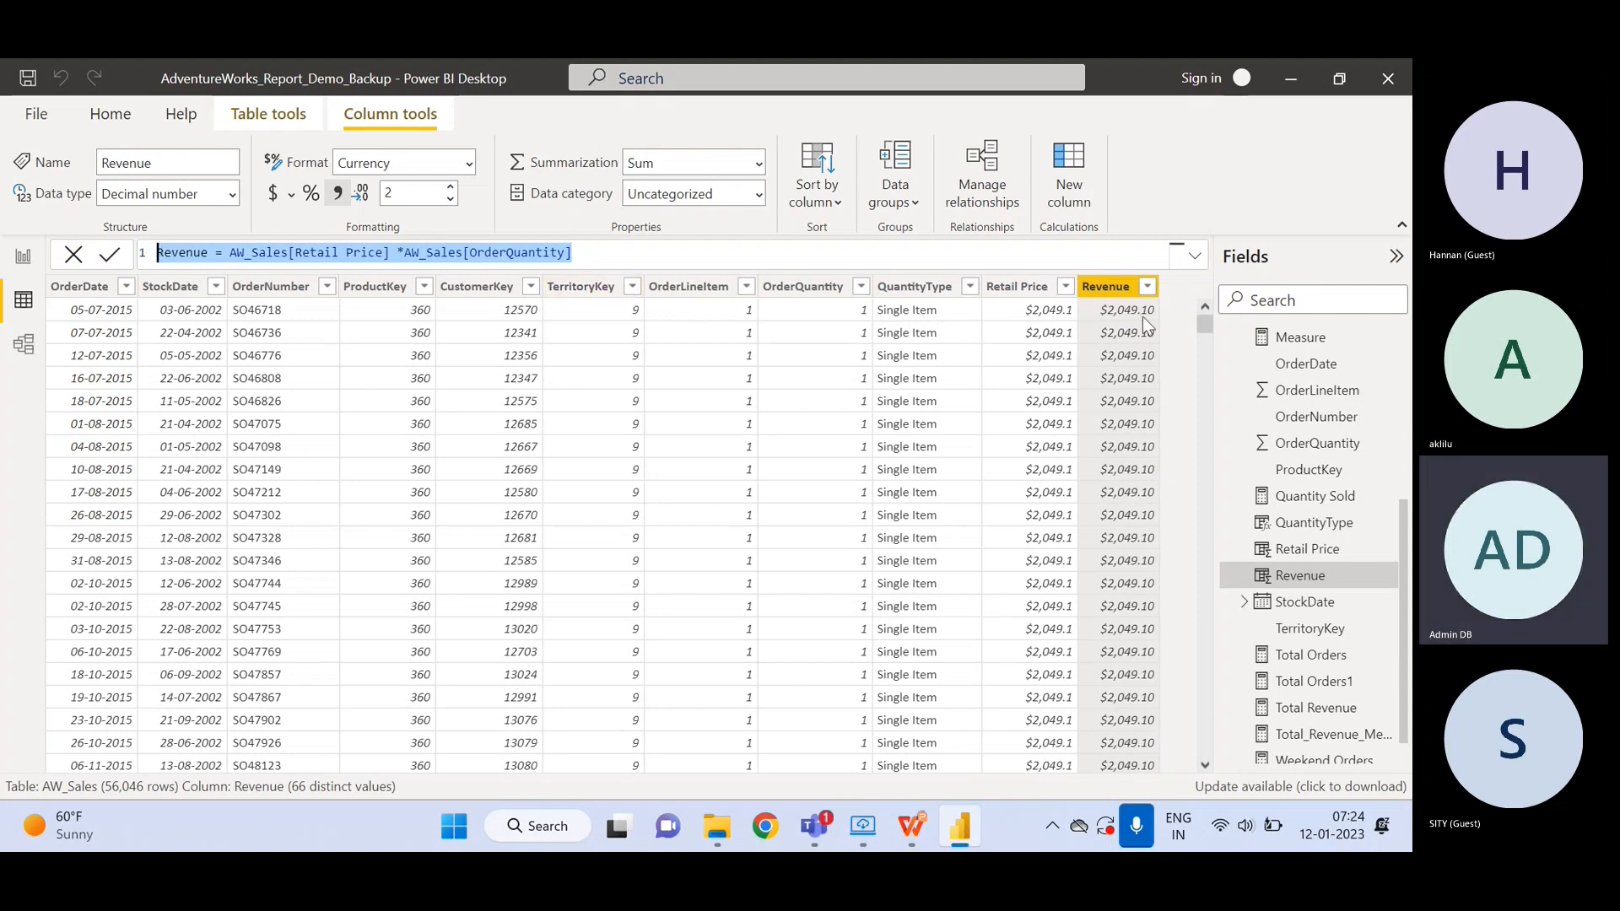
left_click(1112, 290)
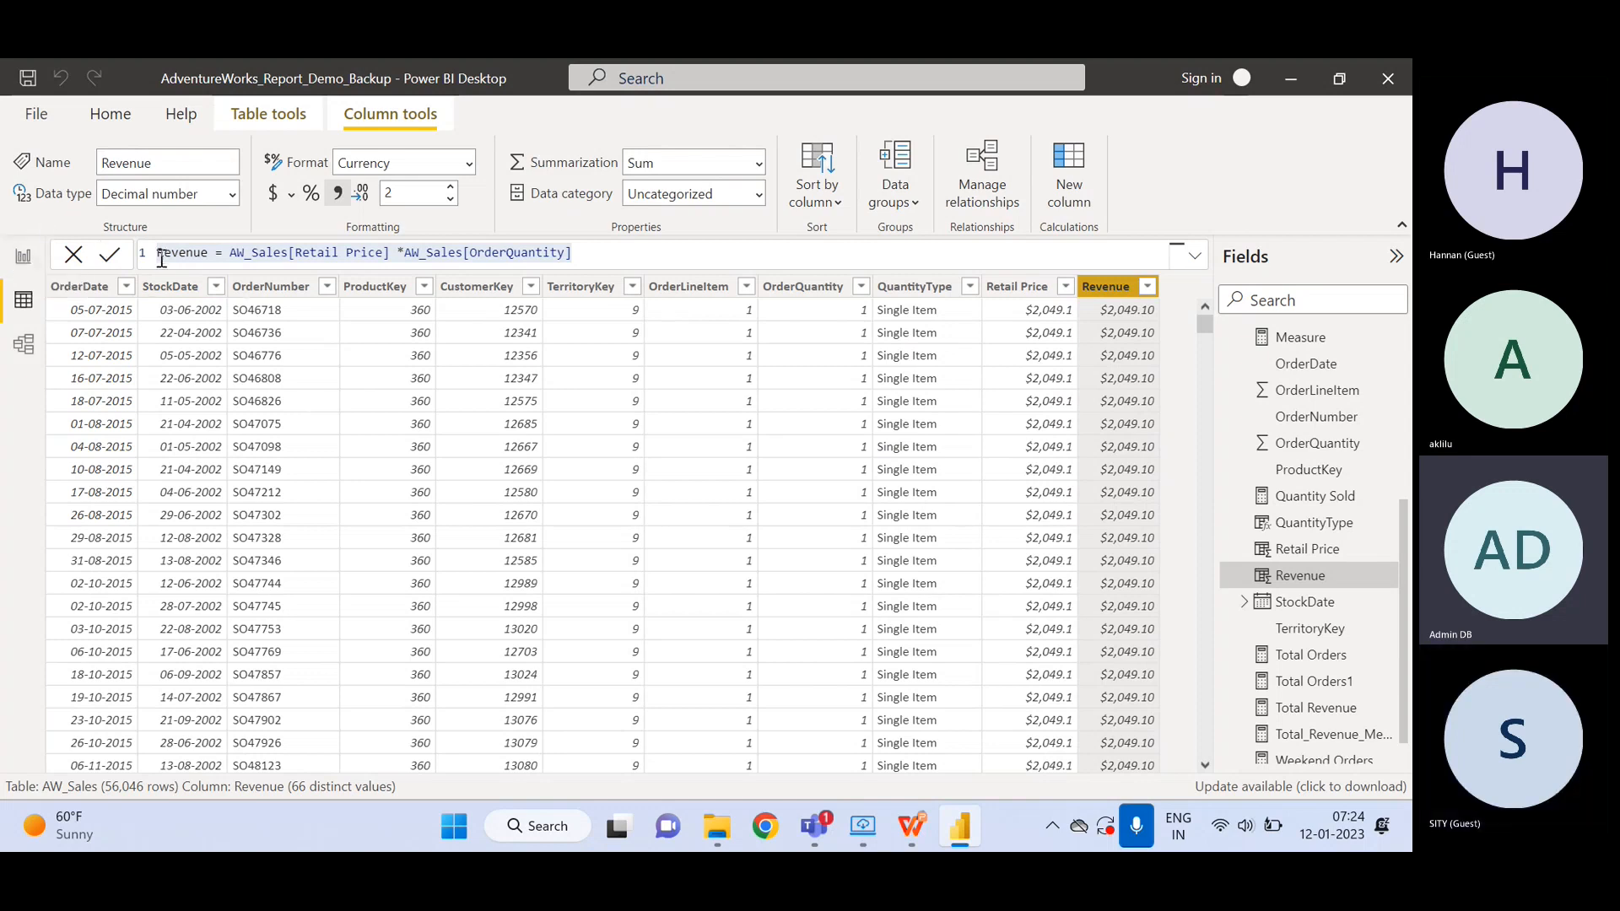
- Compare the Revenue column in the AW_Sales data table with the Total_Revenue_Measure formula, alternating between the data and the report
left_click(23, 256)
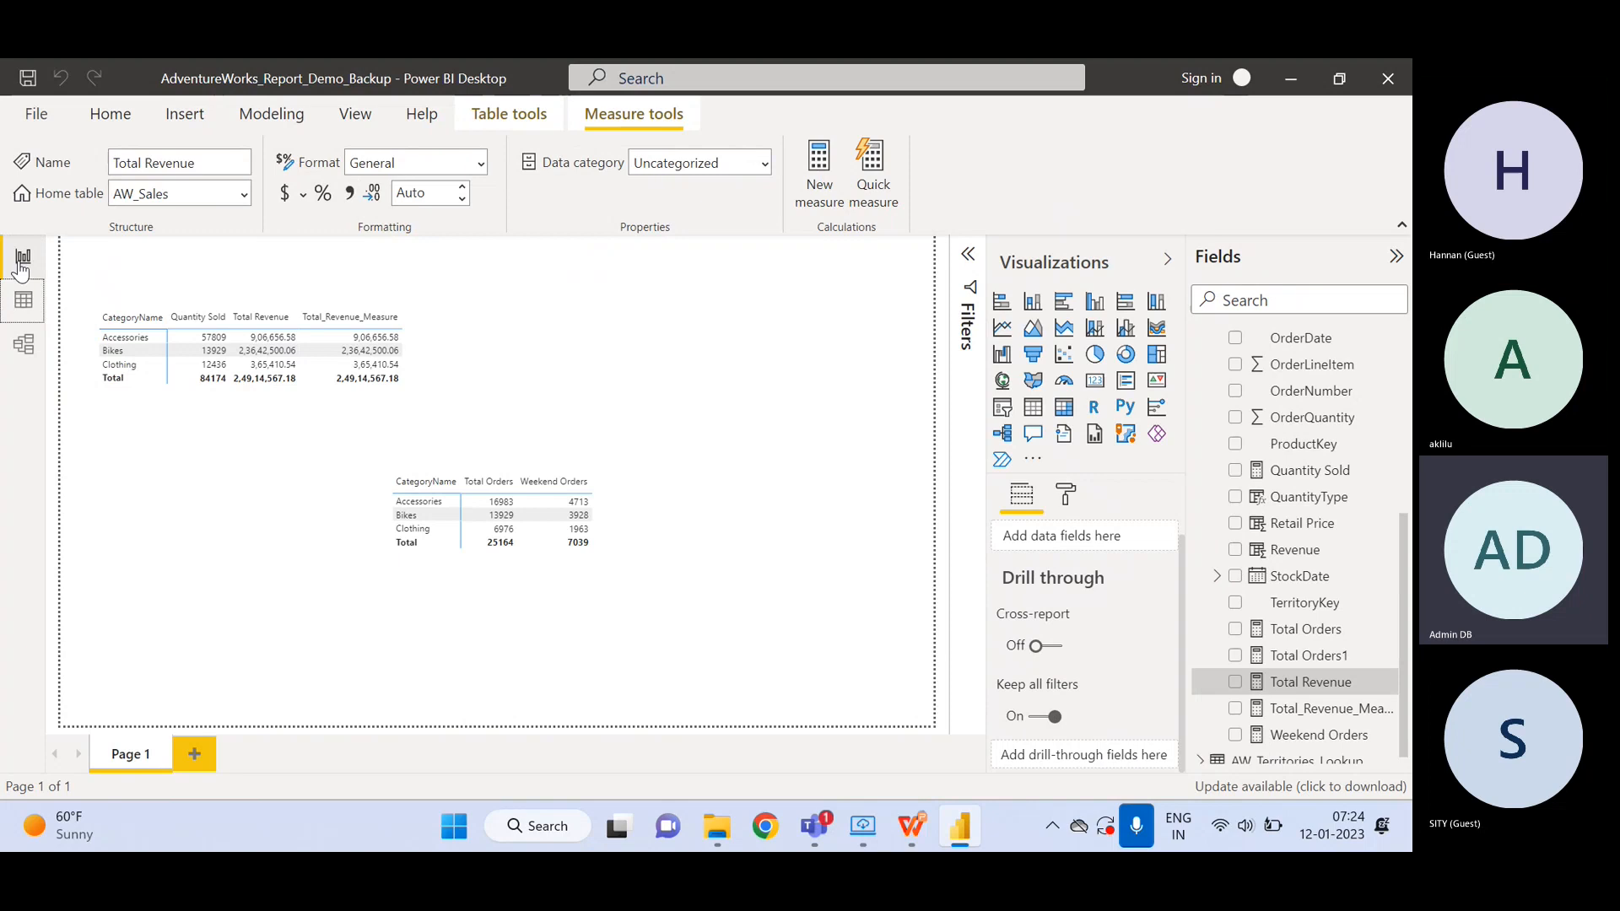
left_click(23, 302)
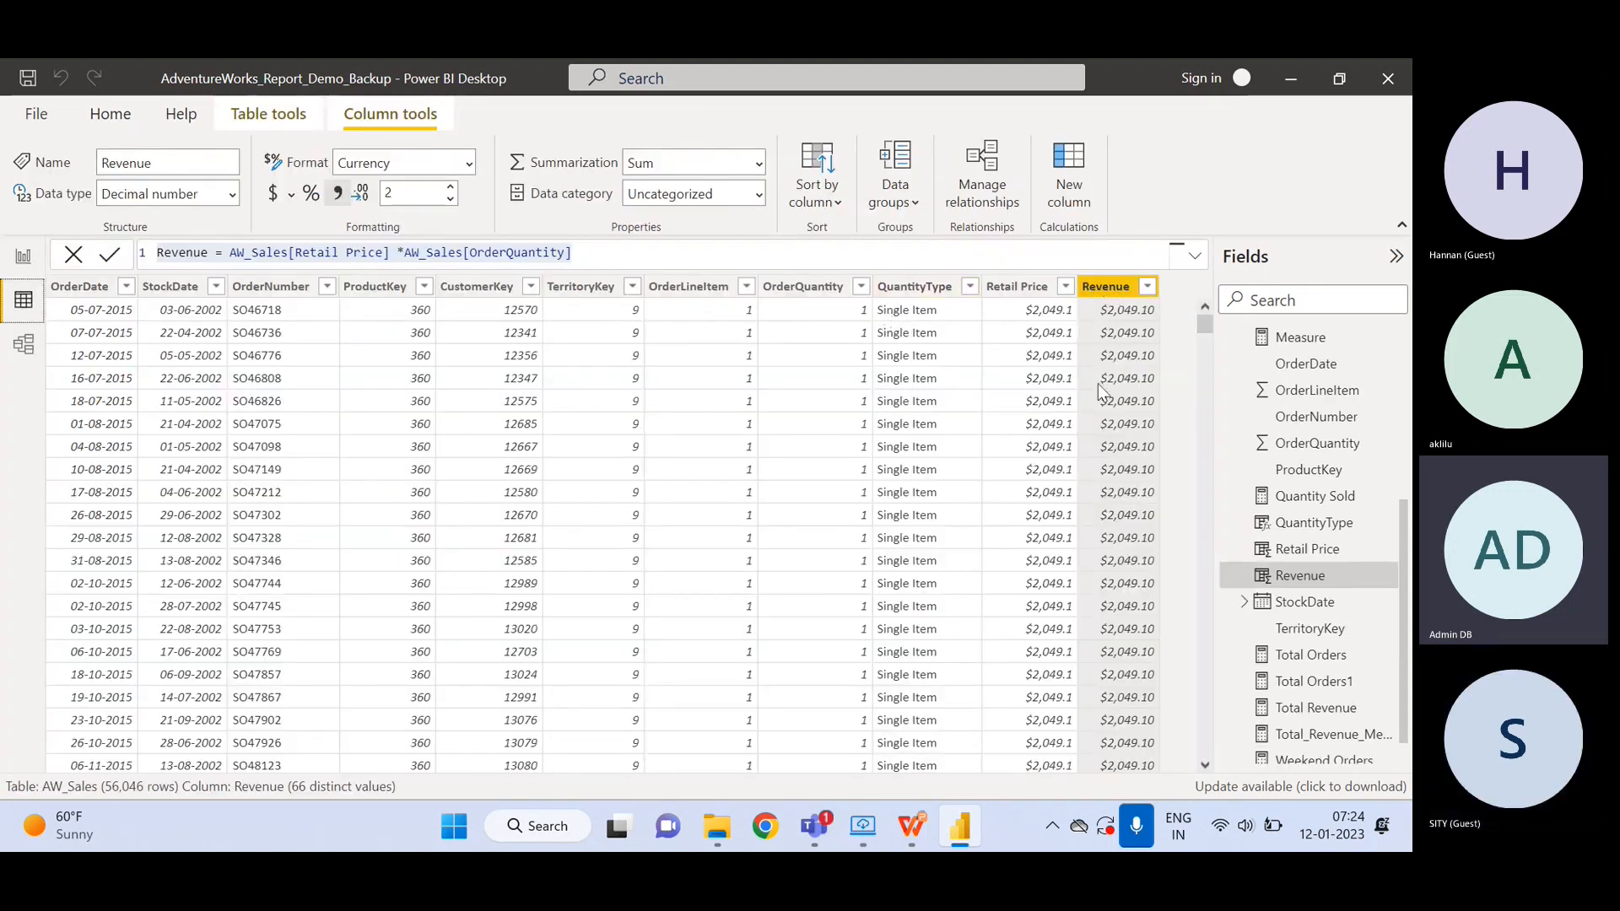
left_click(23, 258)
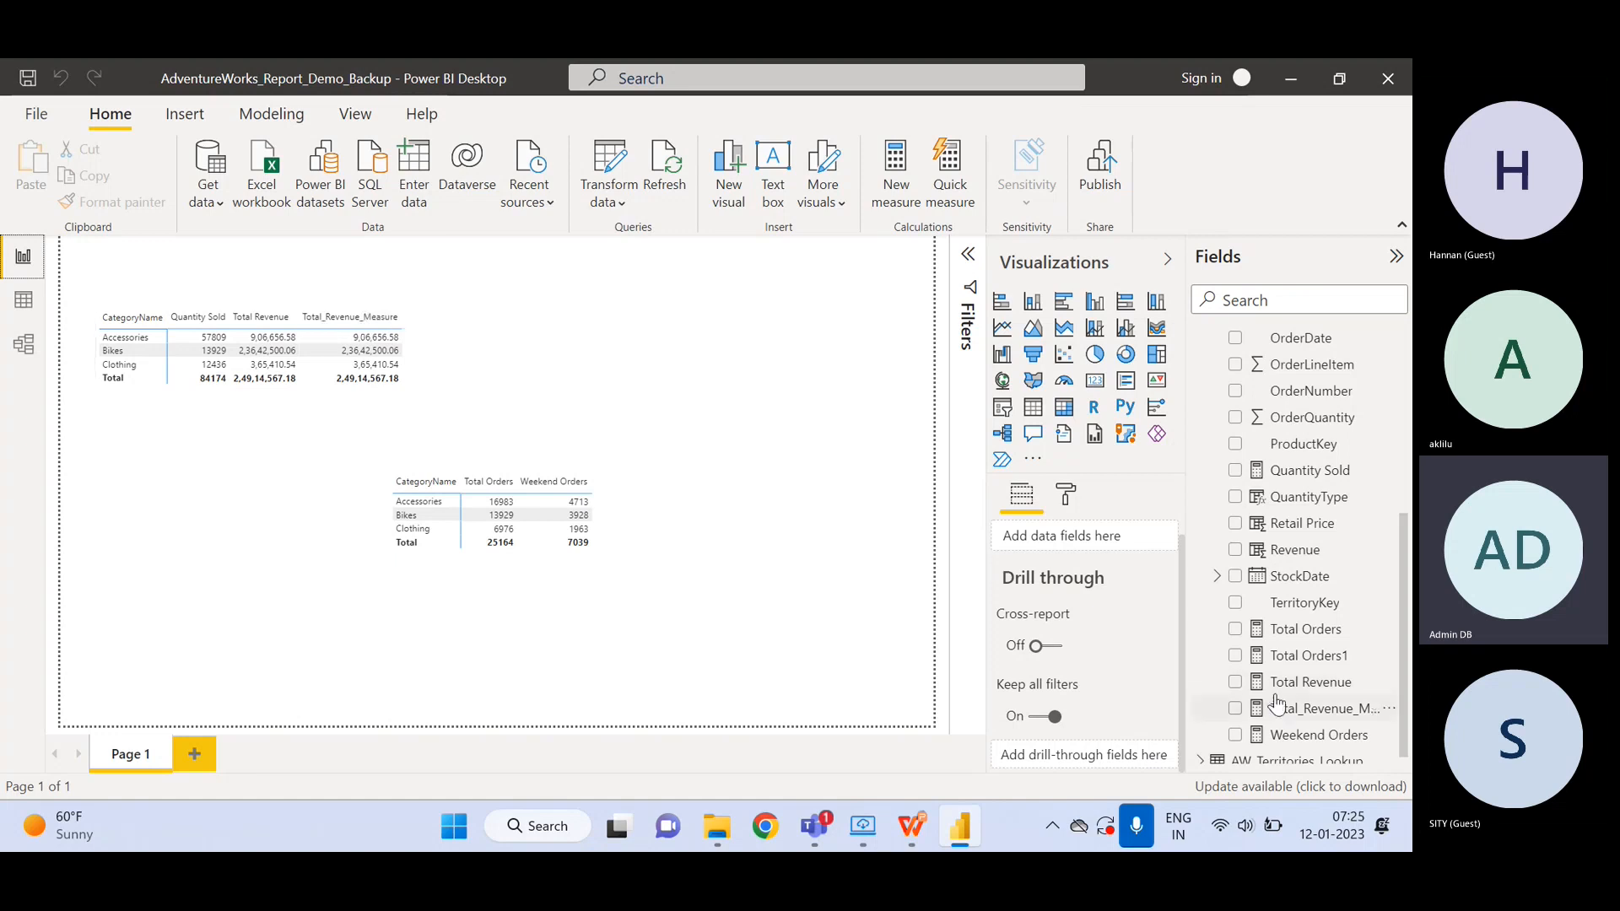
left_click(1299, 709)
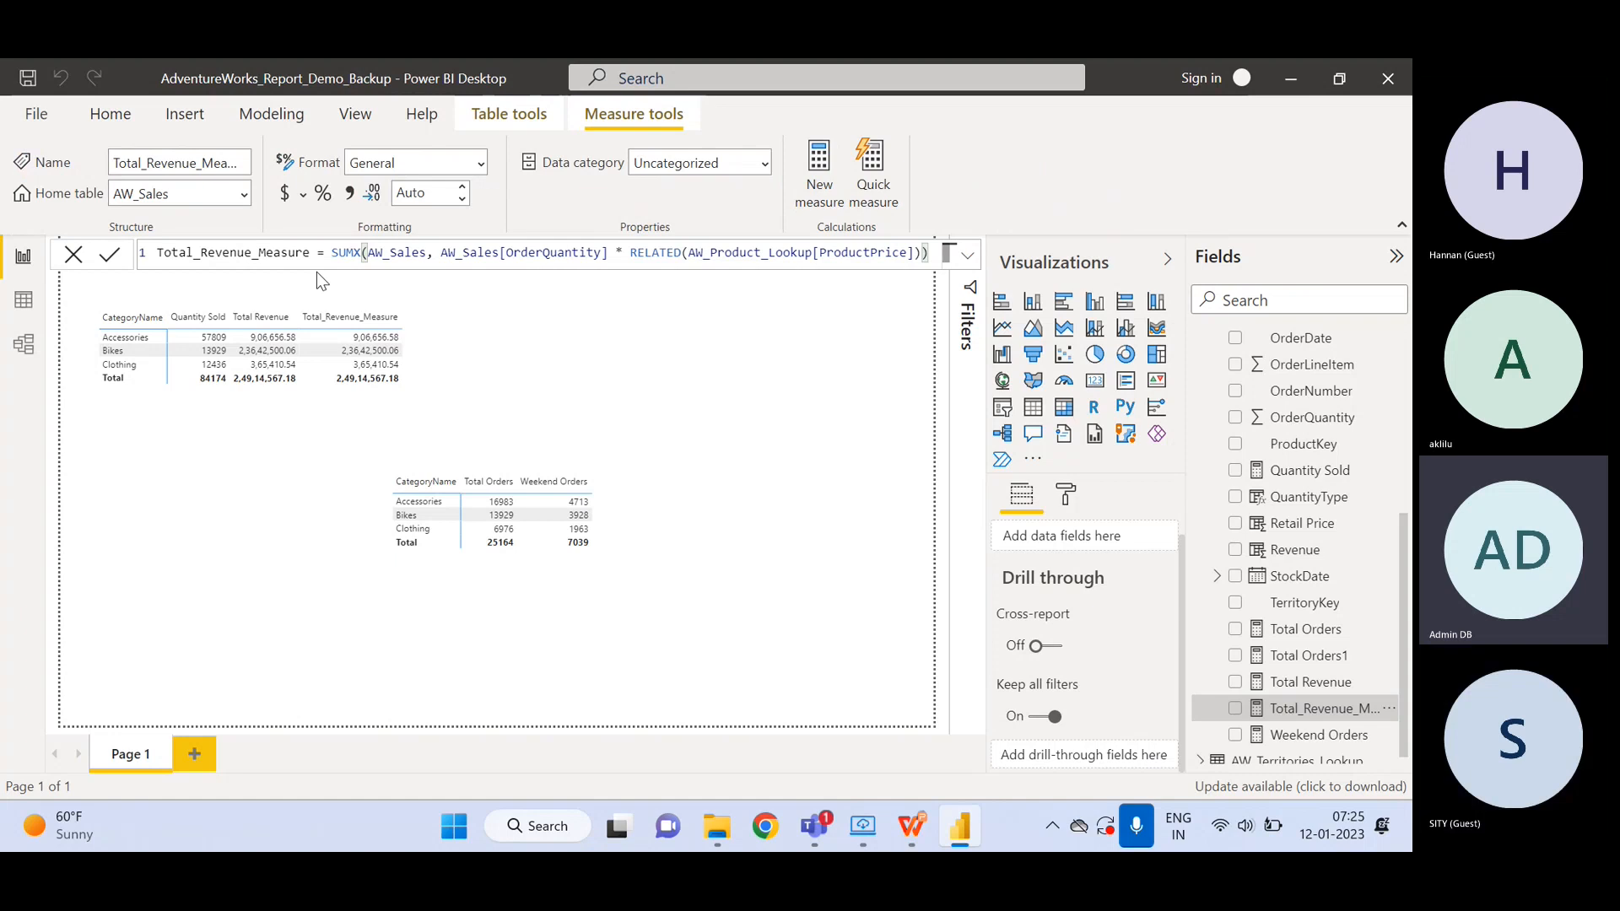
left_click(24, 300)
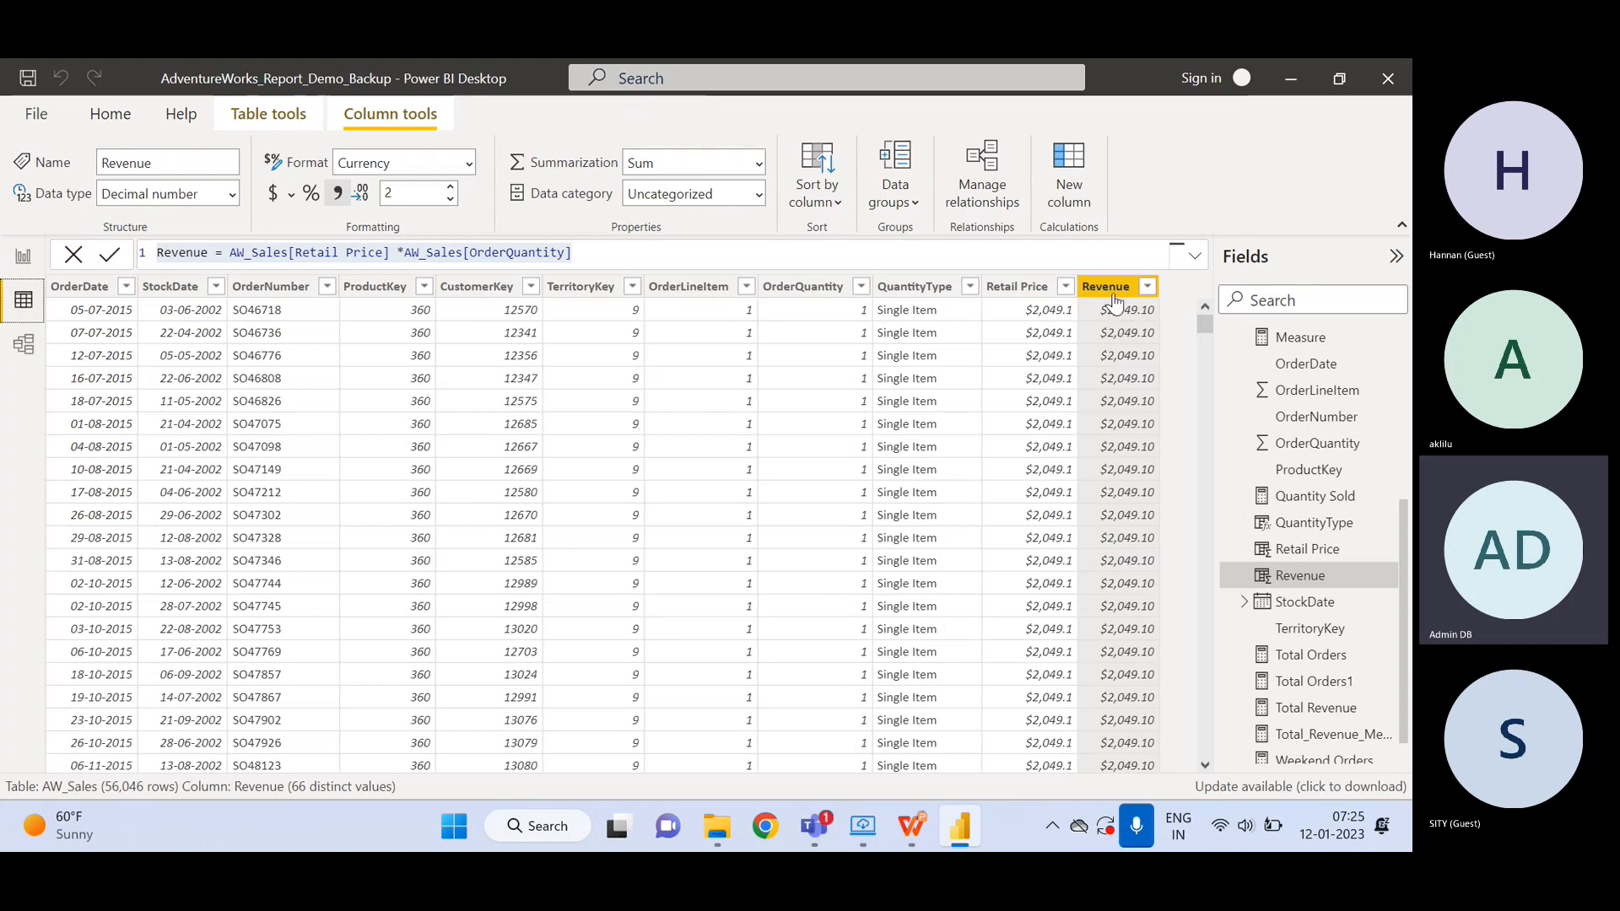
left_click(24, 257)
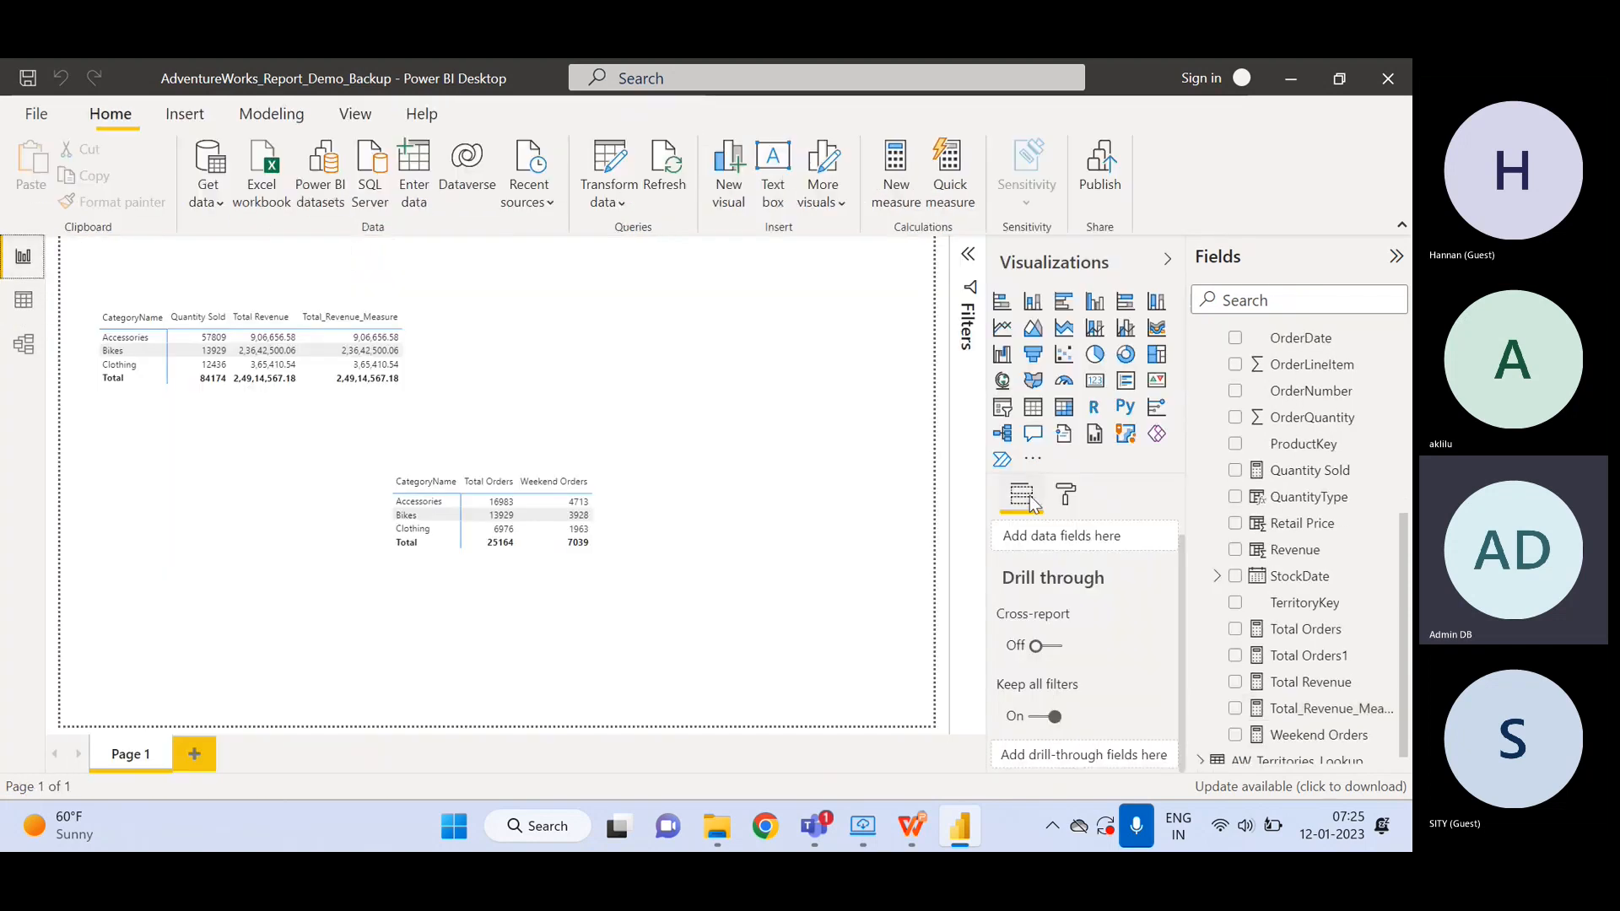
left_click(1322, 710)
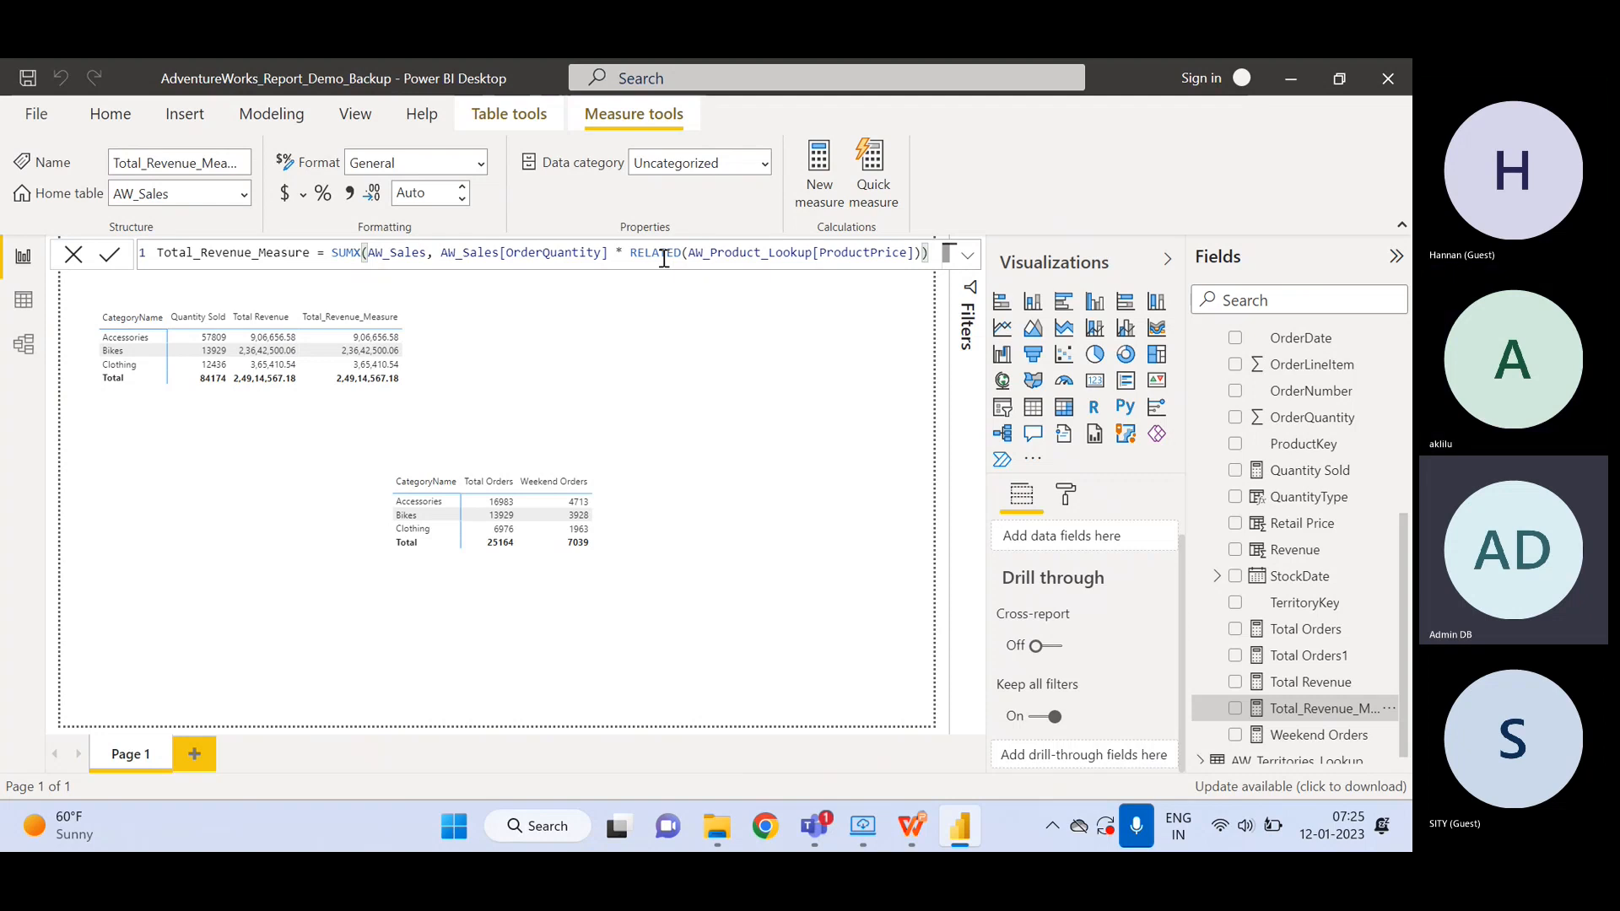
- Review the formulas of the Retail Price and Revenue columns in the AW_Sales data table and return to the report
left_click(23, 302)
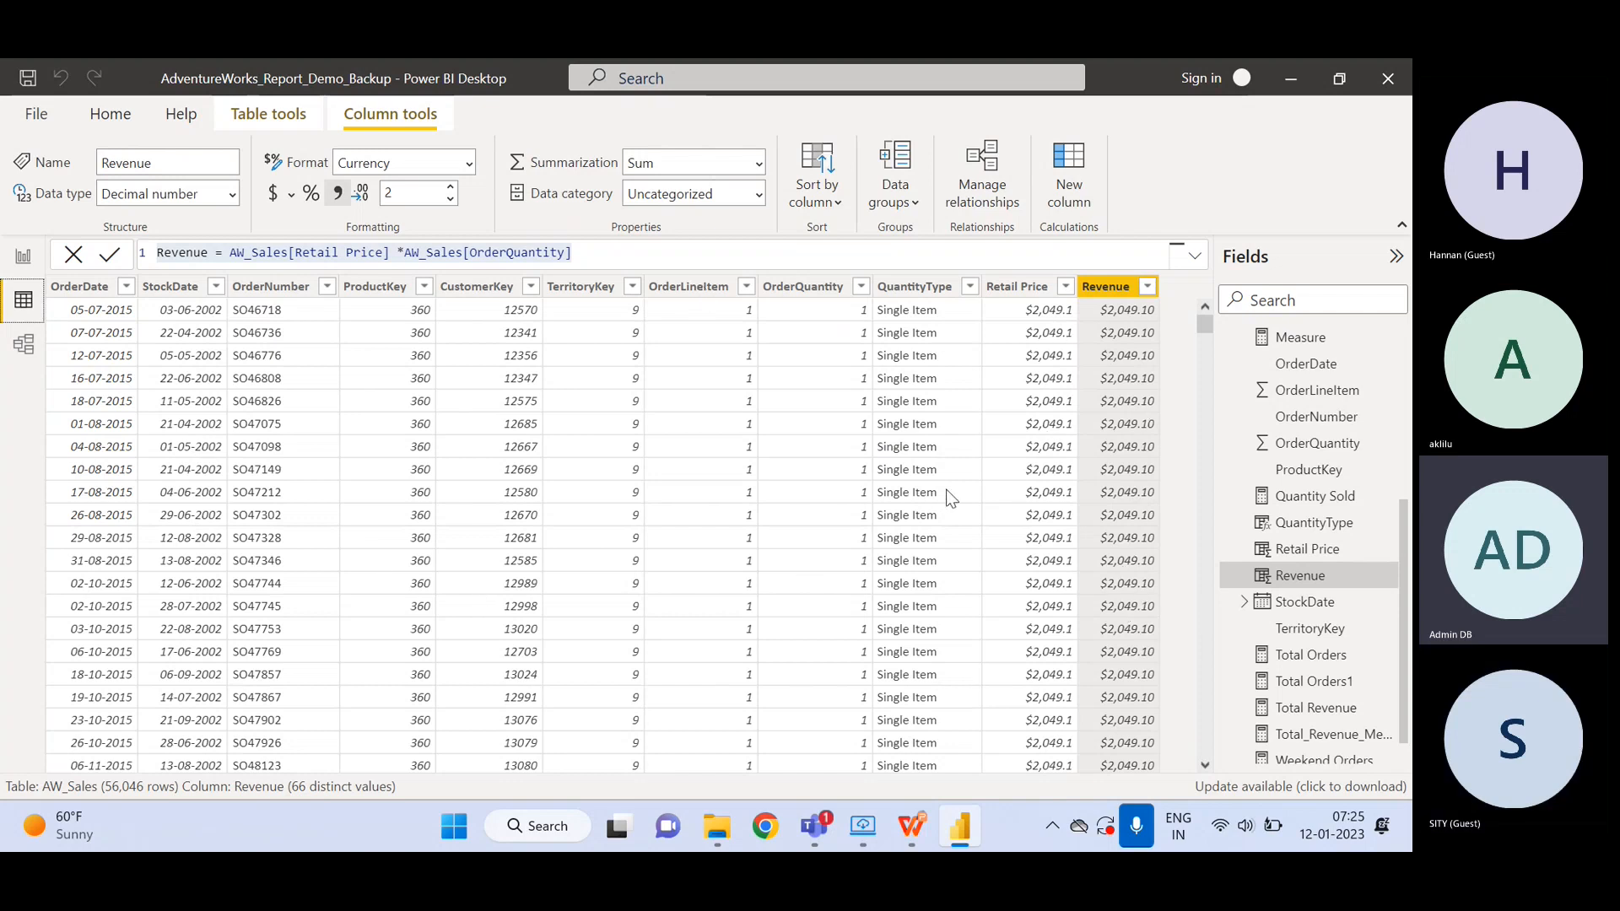
left_click(1021, 288)
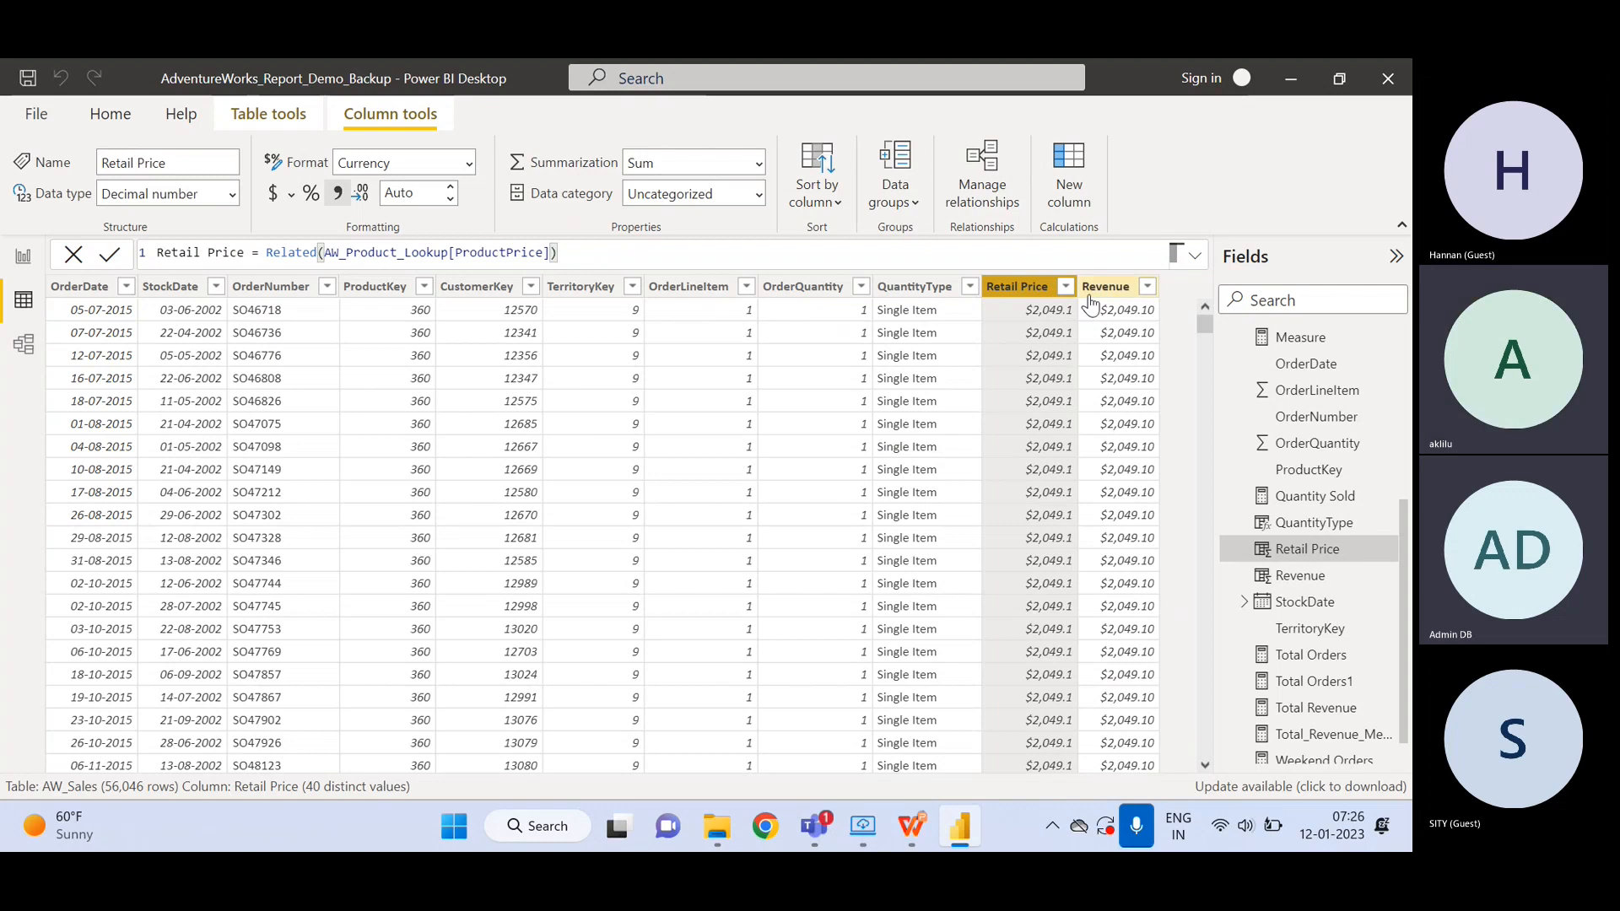
left_click(1093, 291)
left_click(1034, 291)
left_click(1101, 291)
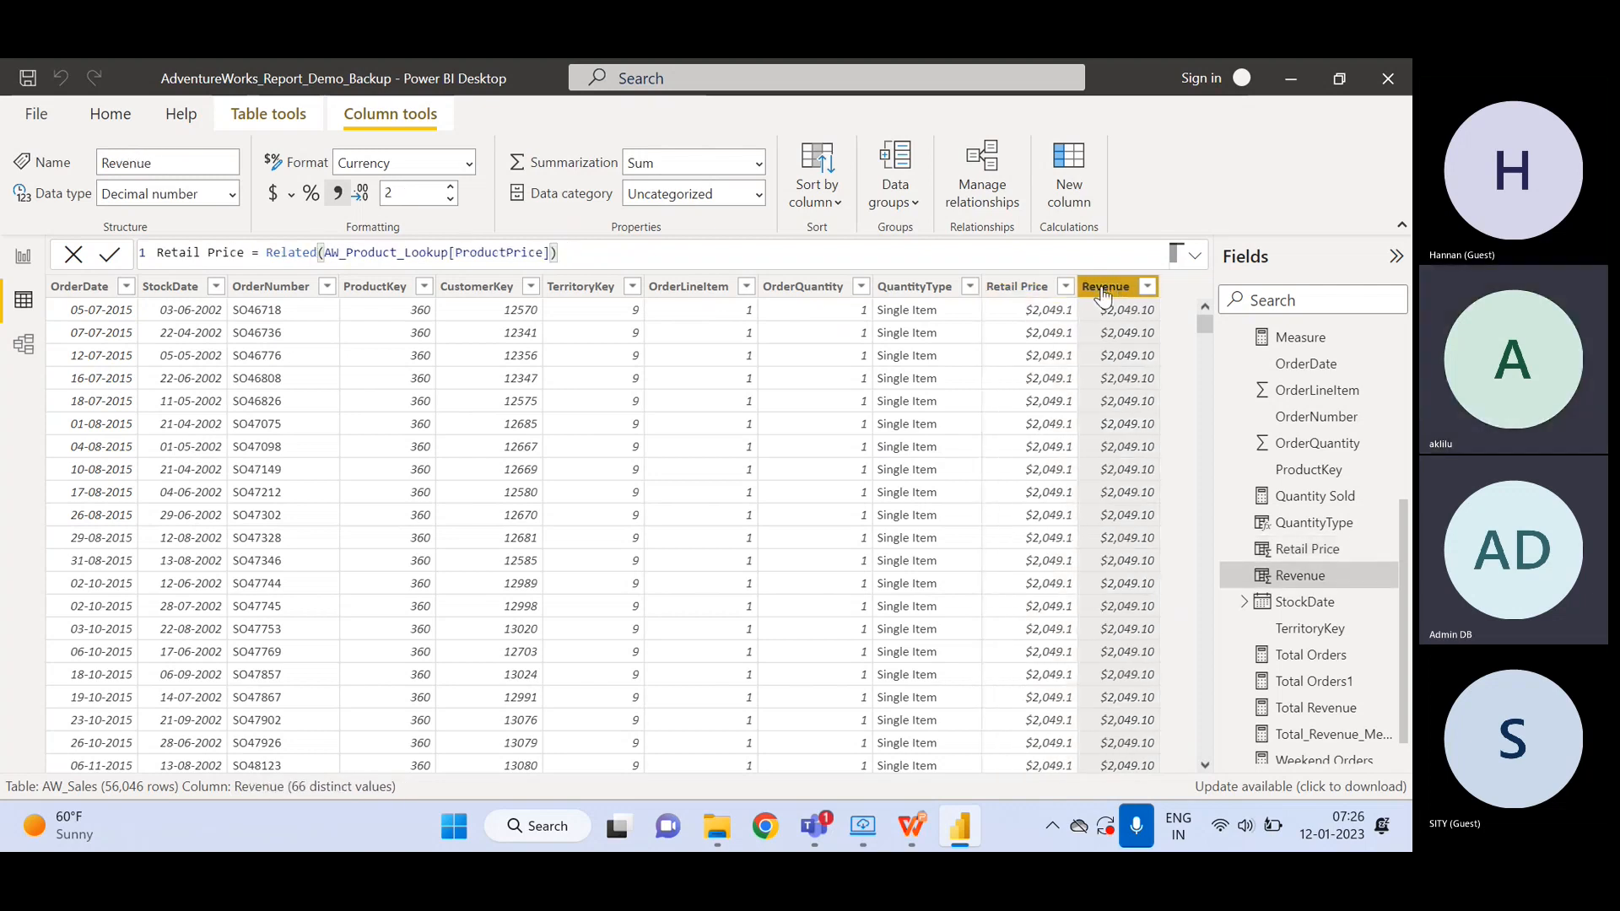
left_click(1034, 291)
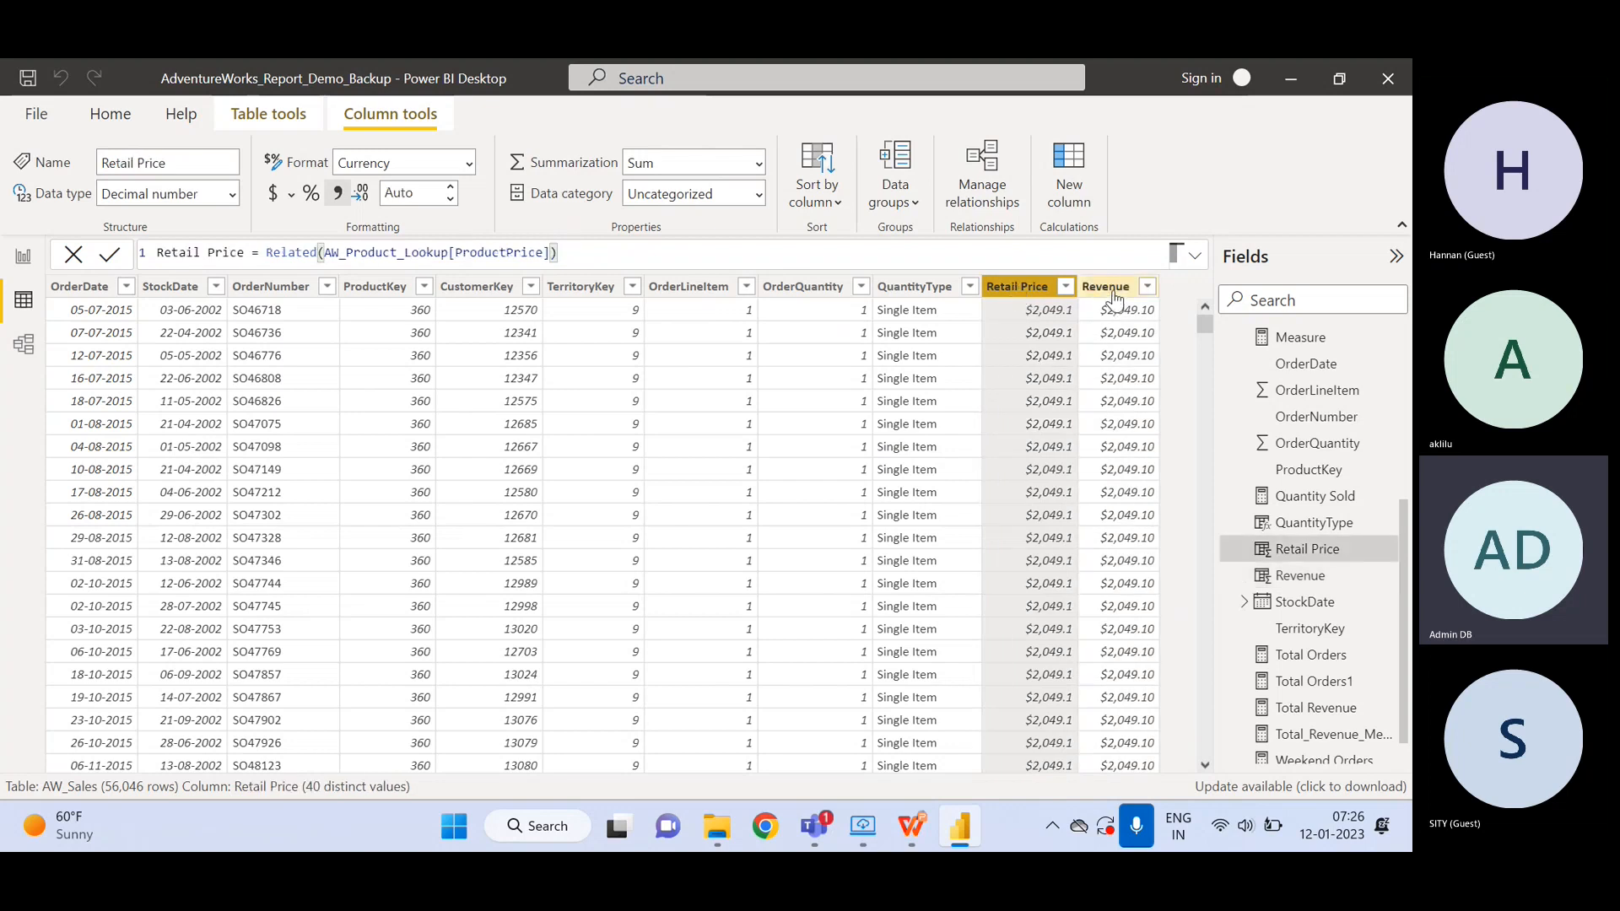
left_click(23, 255)
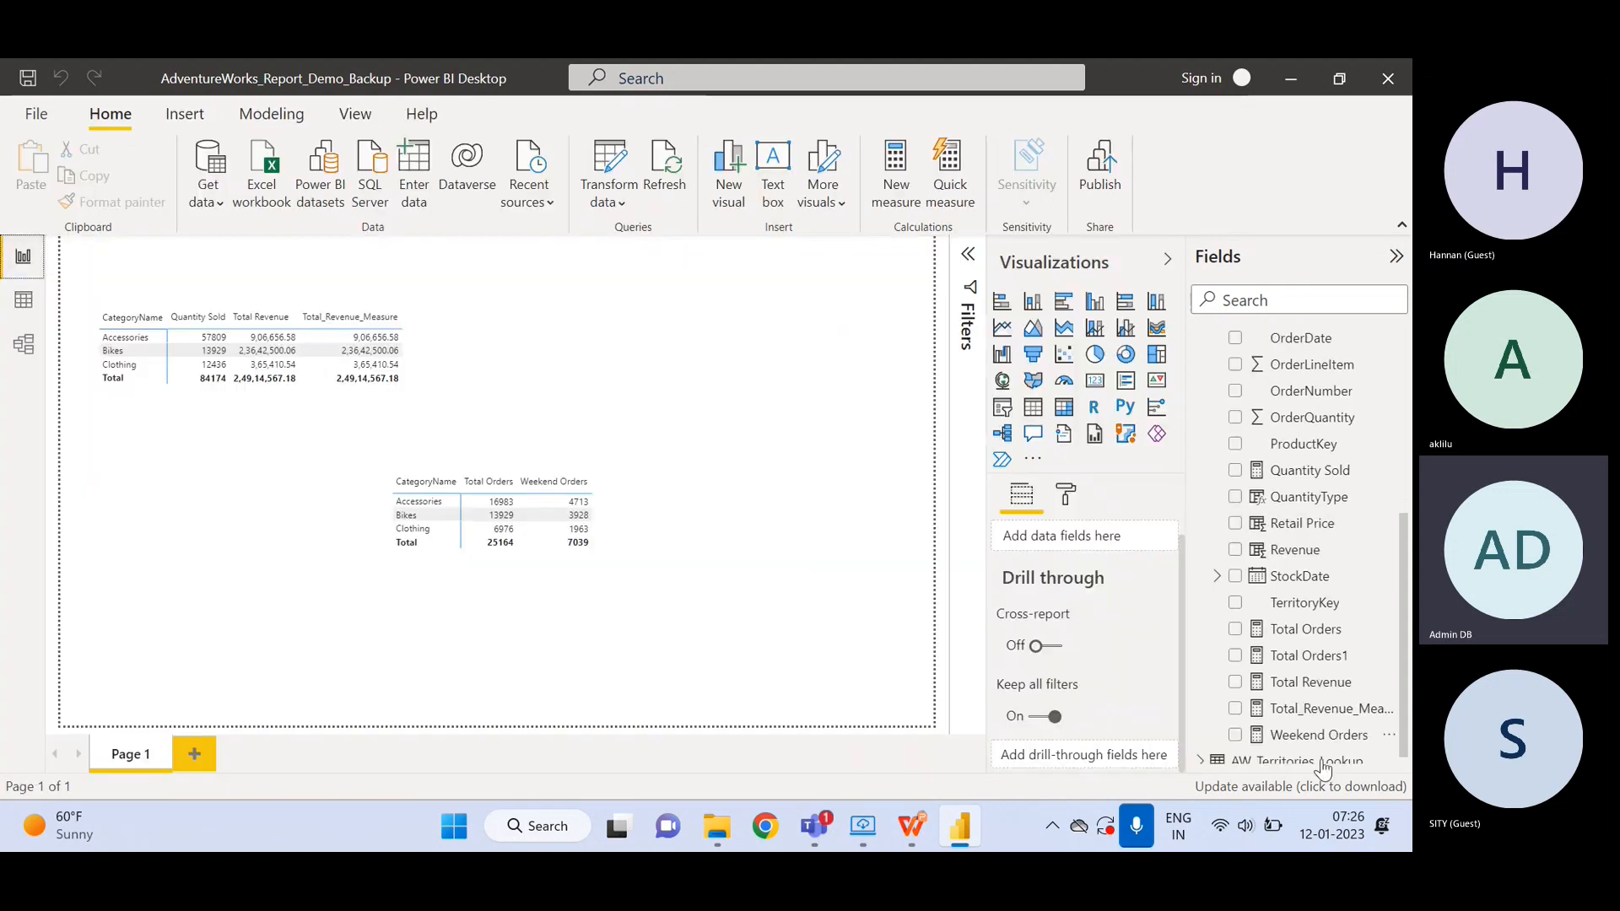
- Examine the Total_Revenue_Measure formula, both on its own and with the revenue matrix on Page 1 selected
left_click(1316, 708)
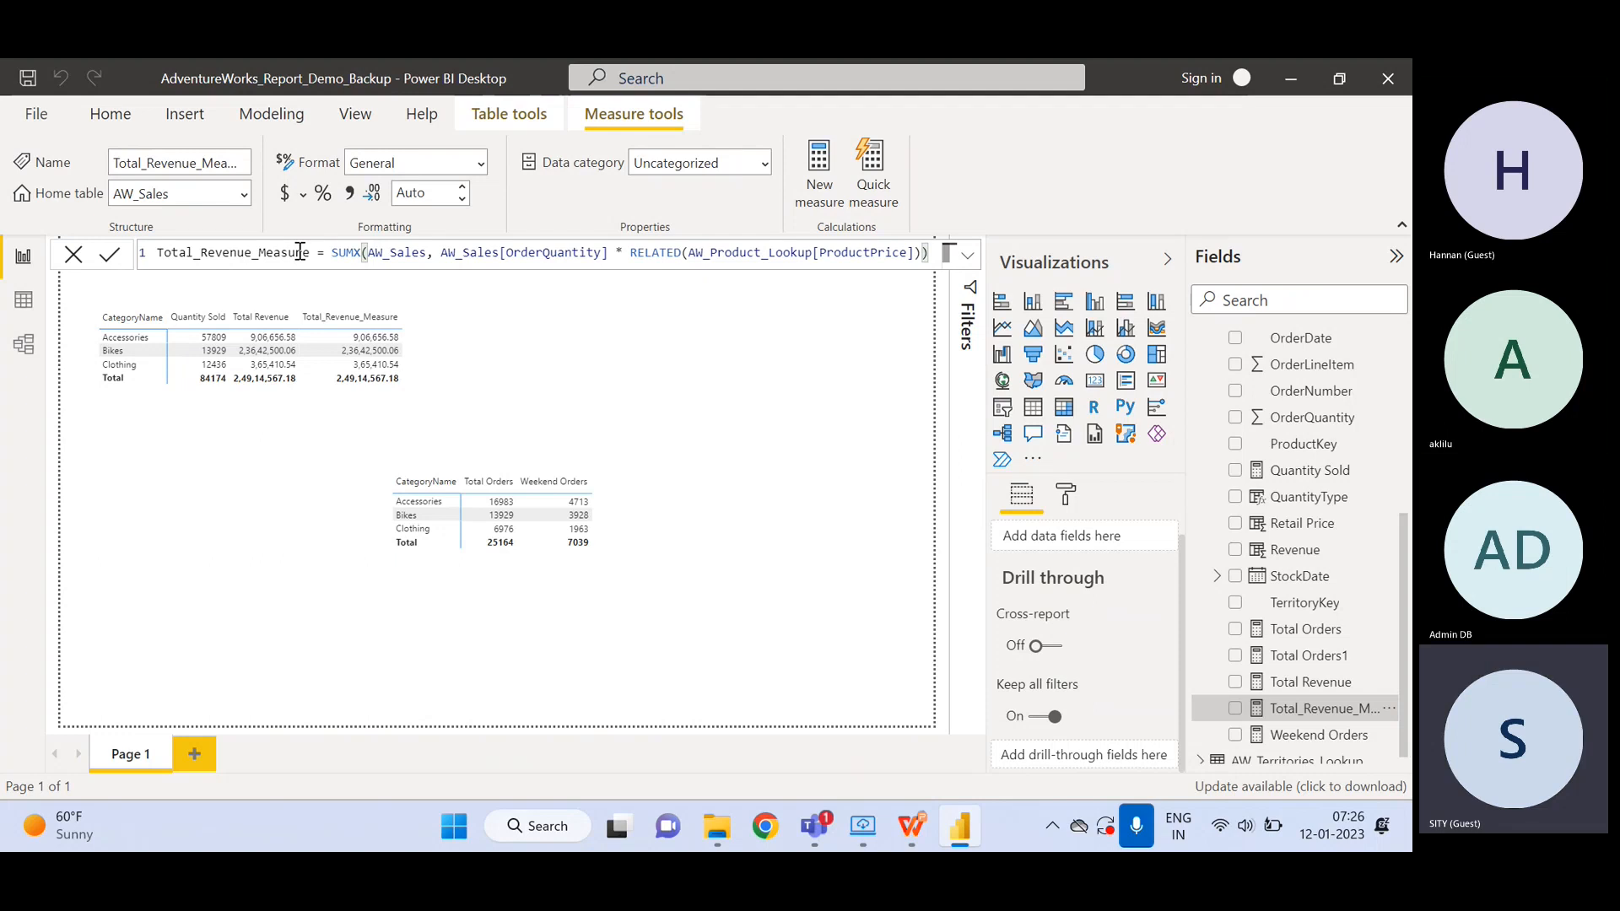
left_click(587, 395)
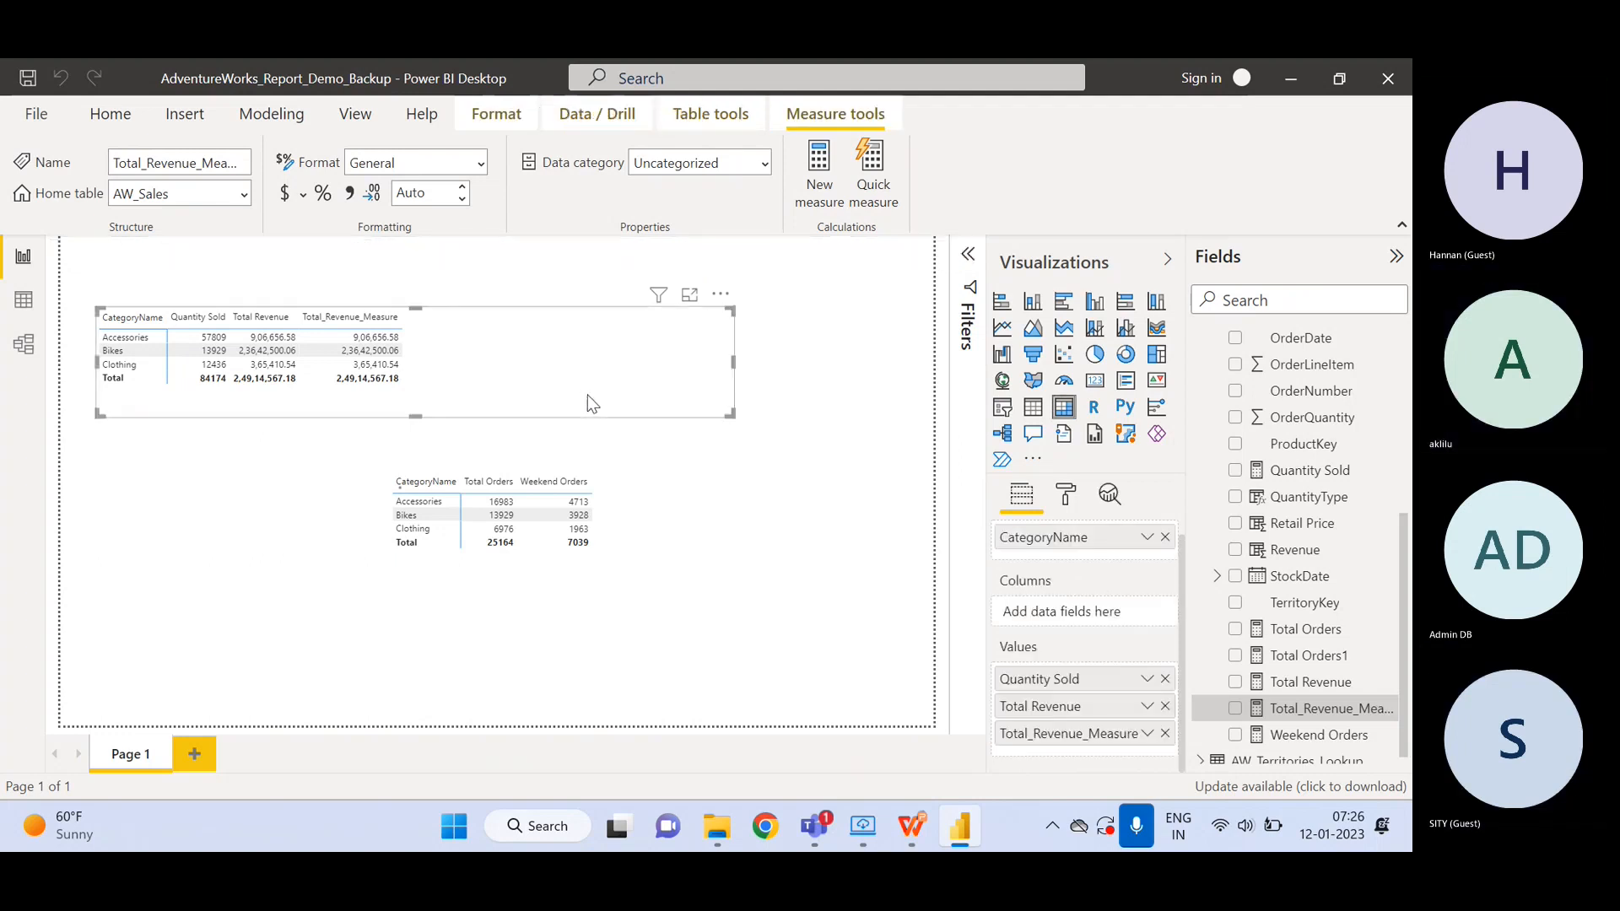
left_click(1312, 709)
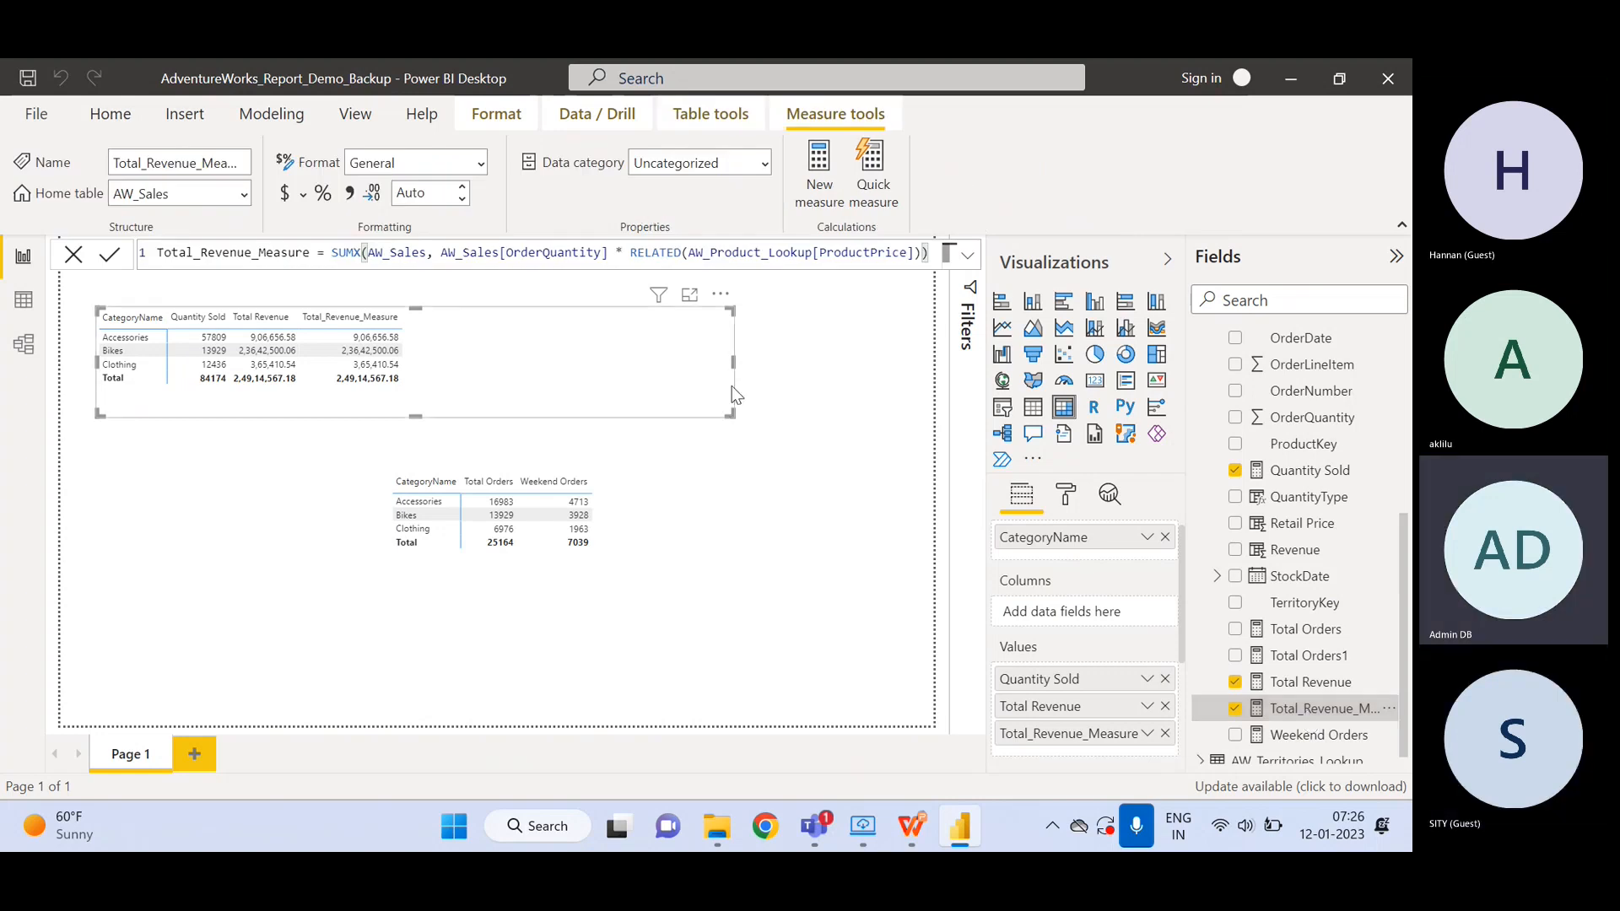
- Narrow the revenue matrix so its frame ends just past the Total_Revenue_Measure column, and clear the selection
left_click(658, 367)
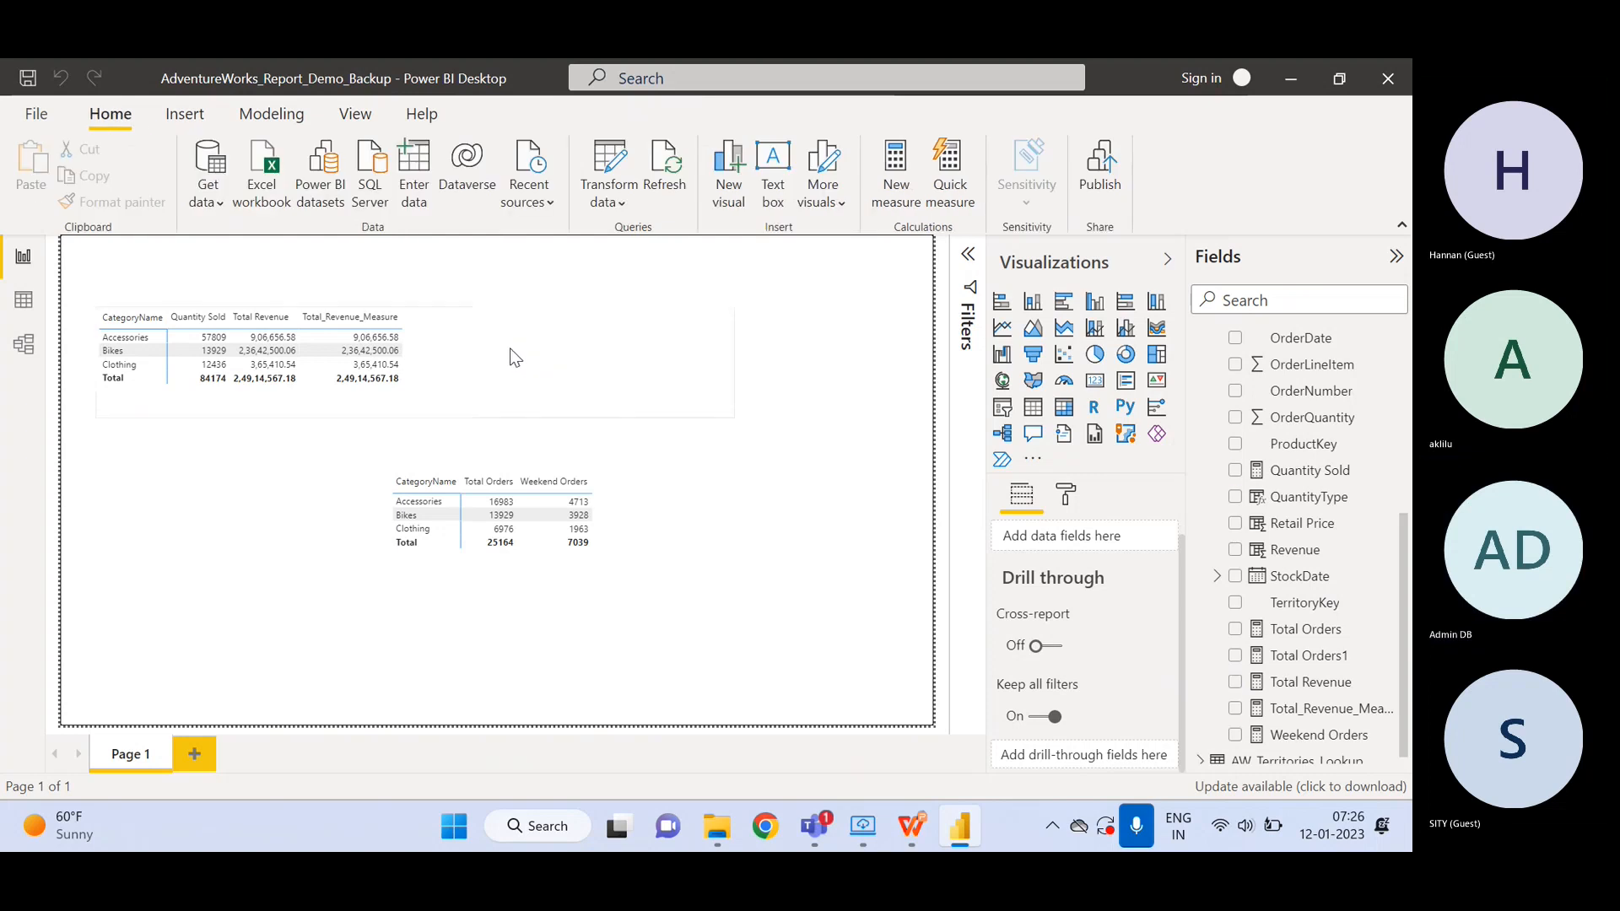
left_click_drag(733, 361, 448, 343)
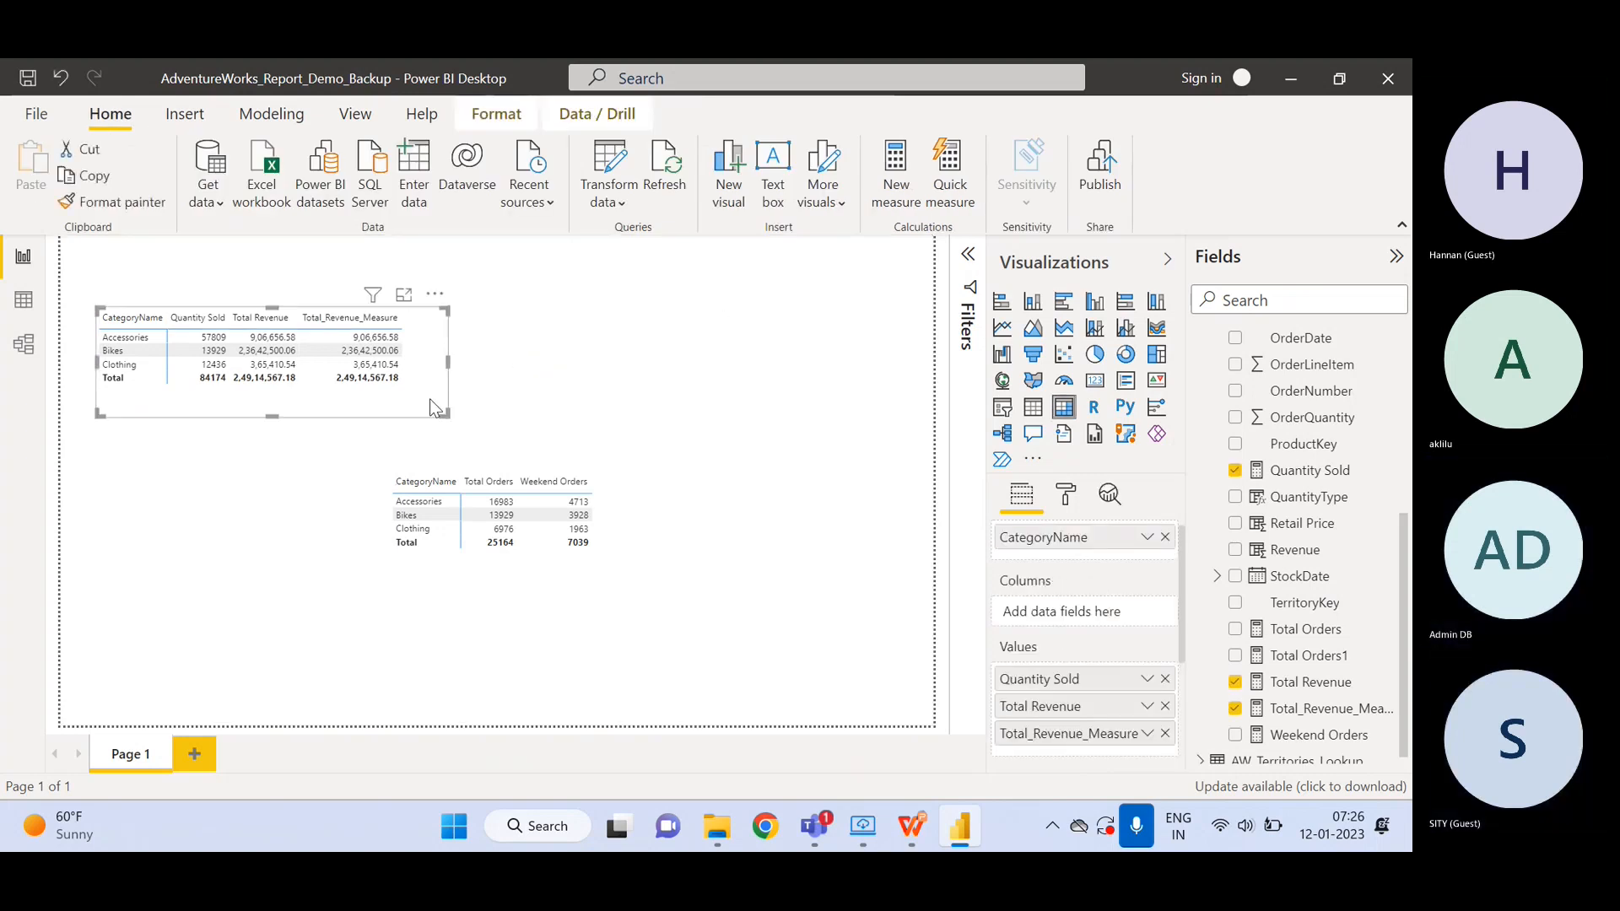
left_click(798, 498)
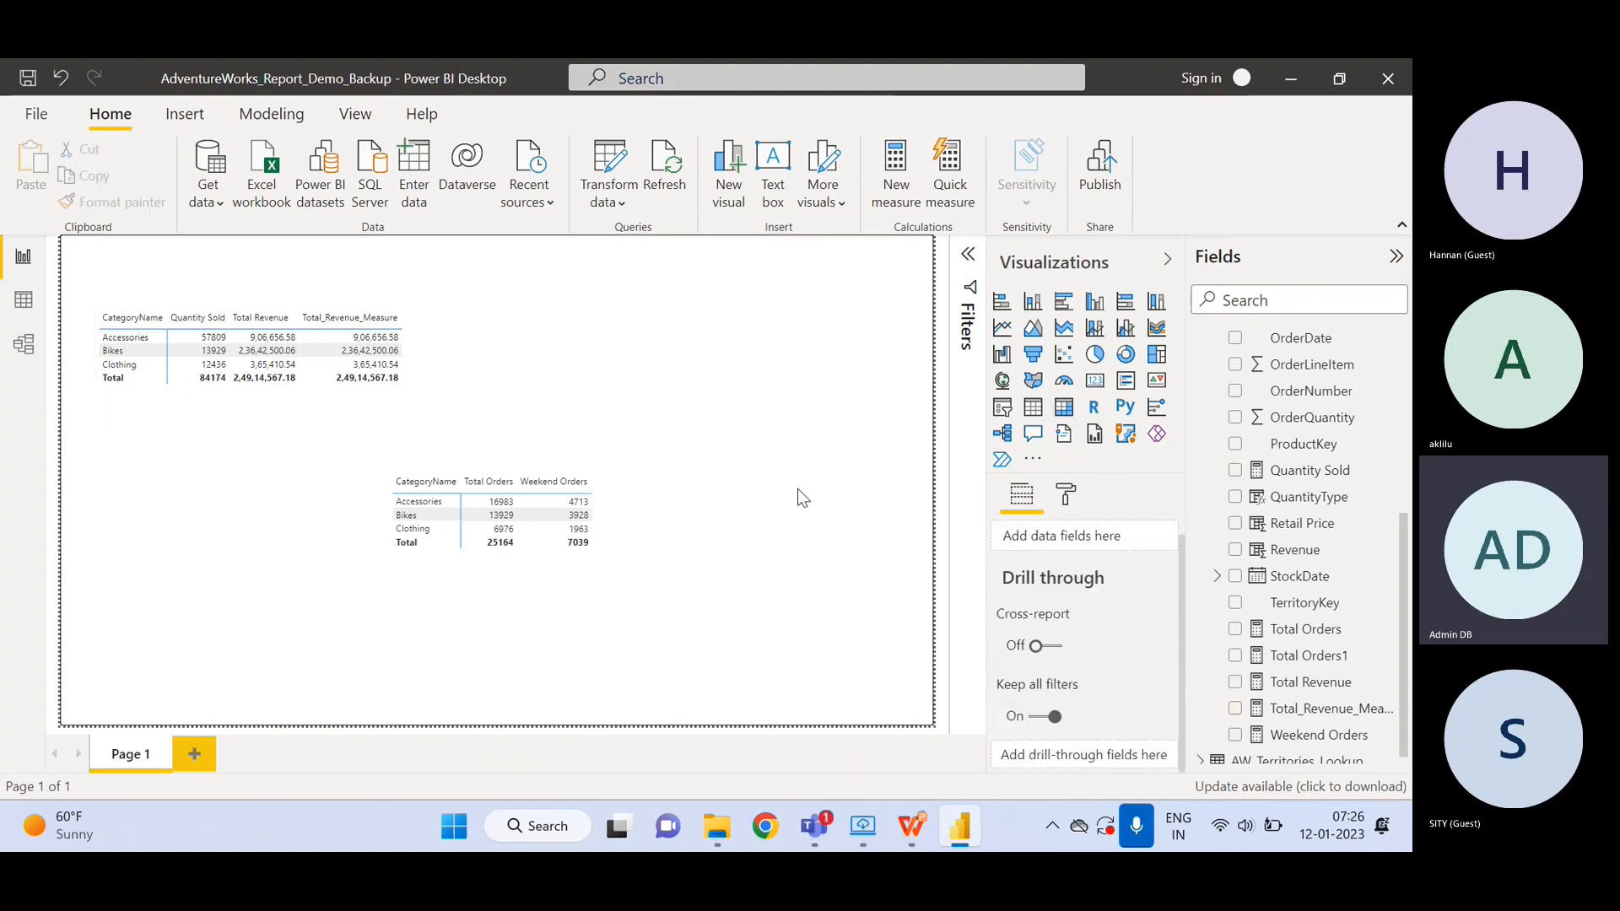
- Compare the SUM formula of Total Revenue with the SUMX formula of Total_Revenue_Measure
left_click(1321, 689)
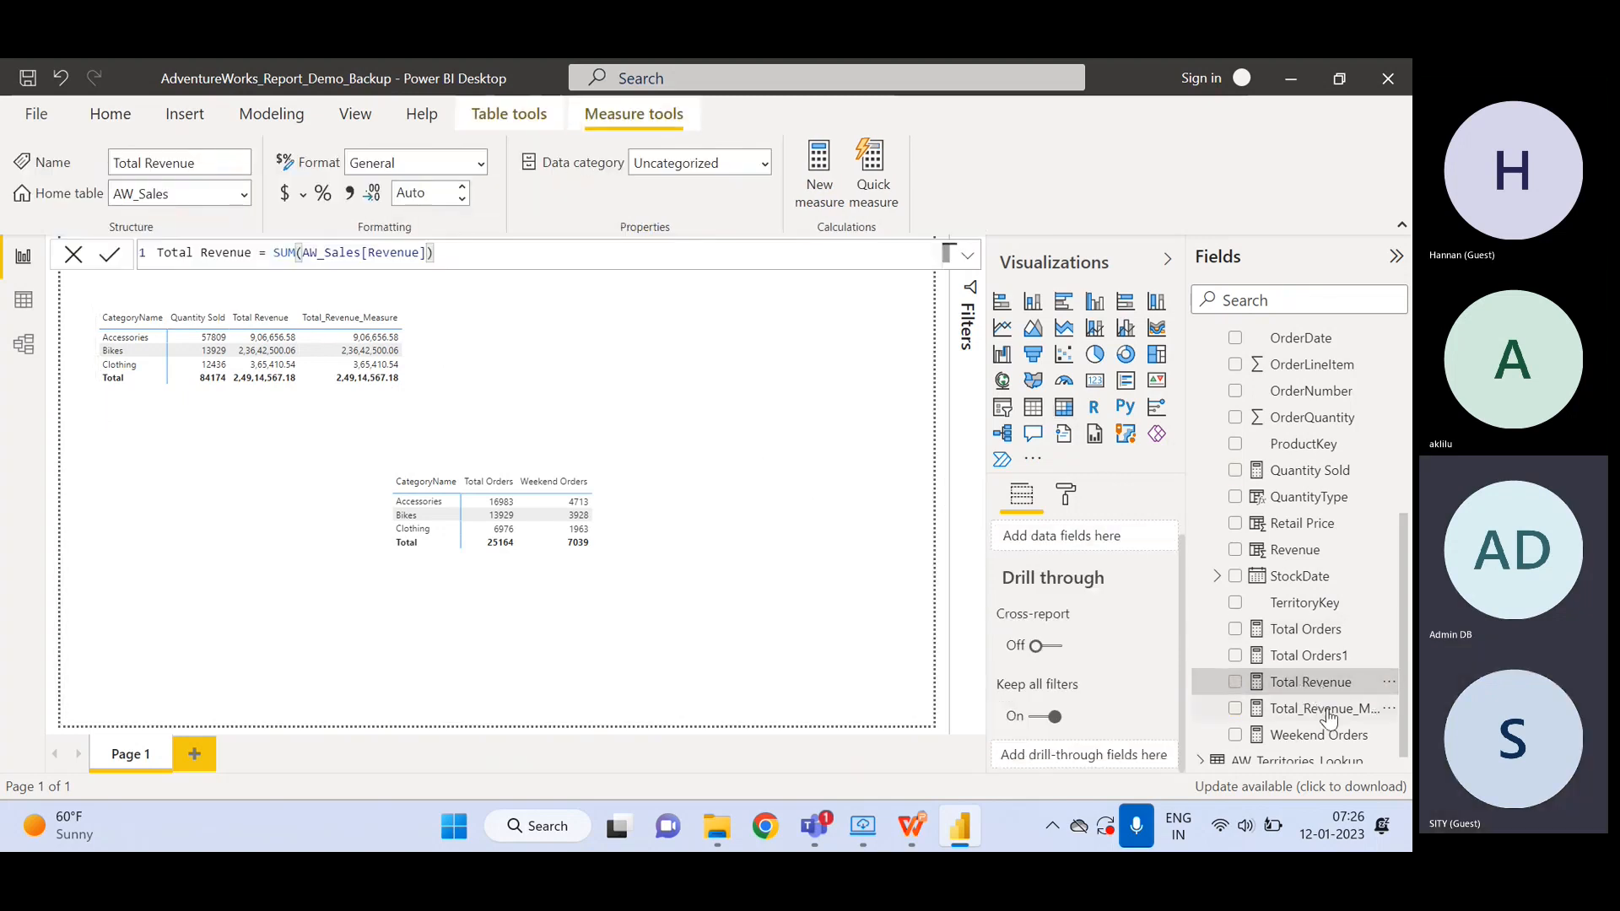
left_click(1325, 711)
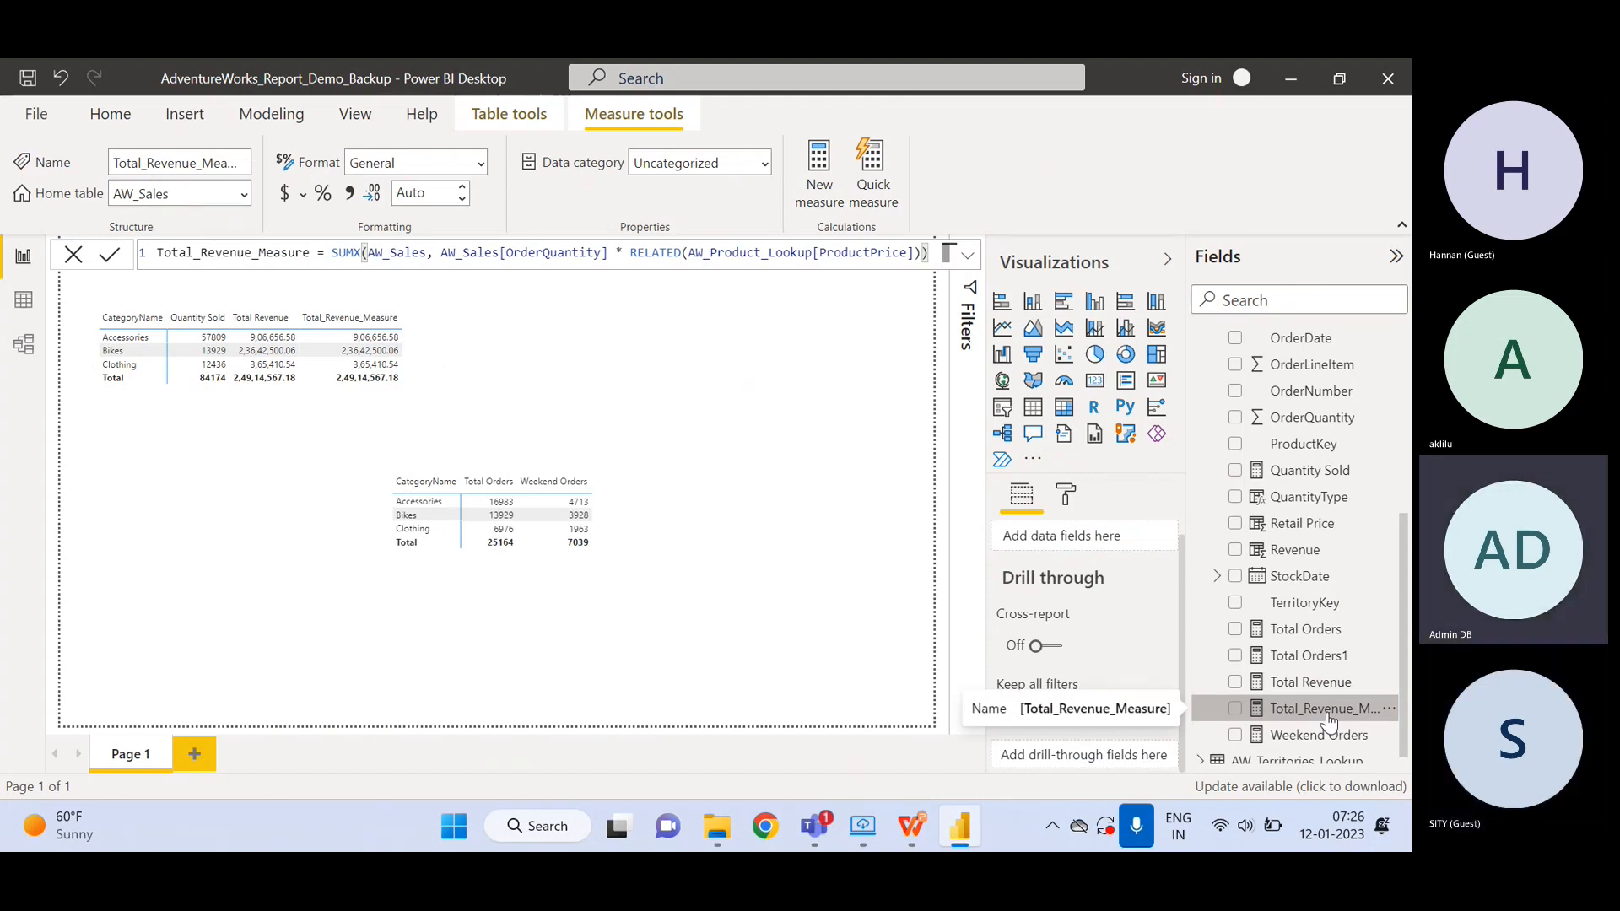
left_click(1326, 690)
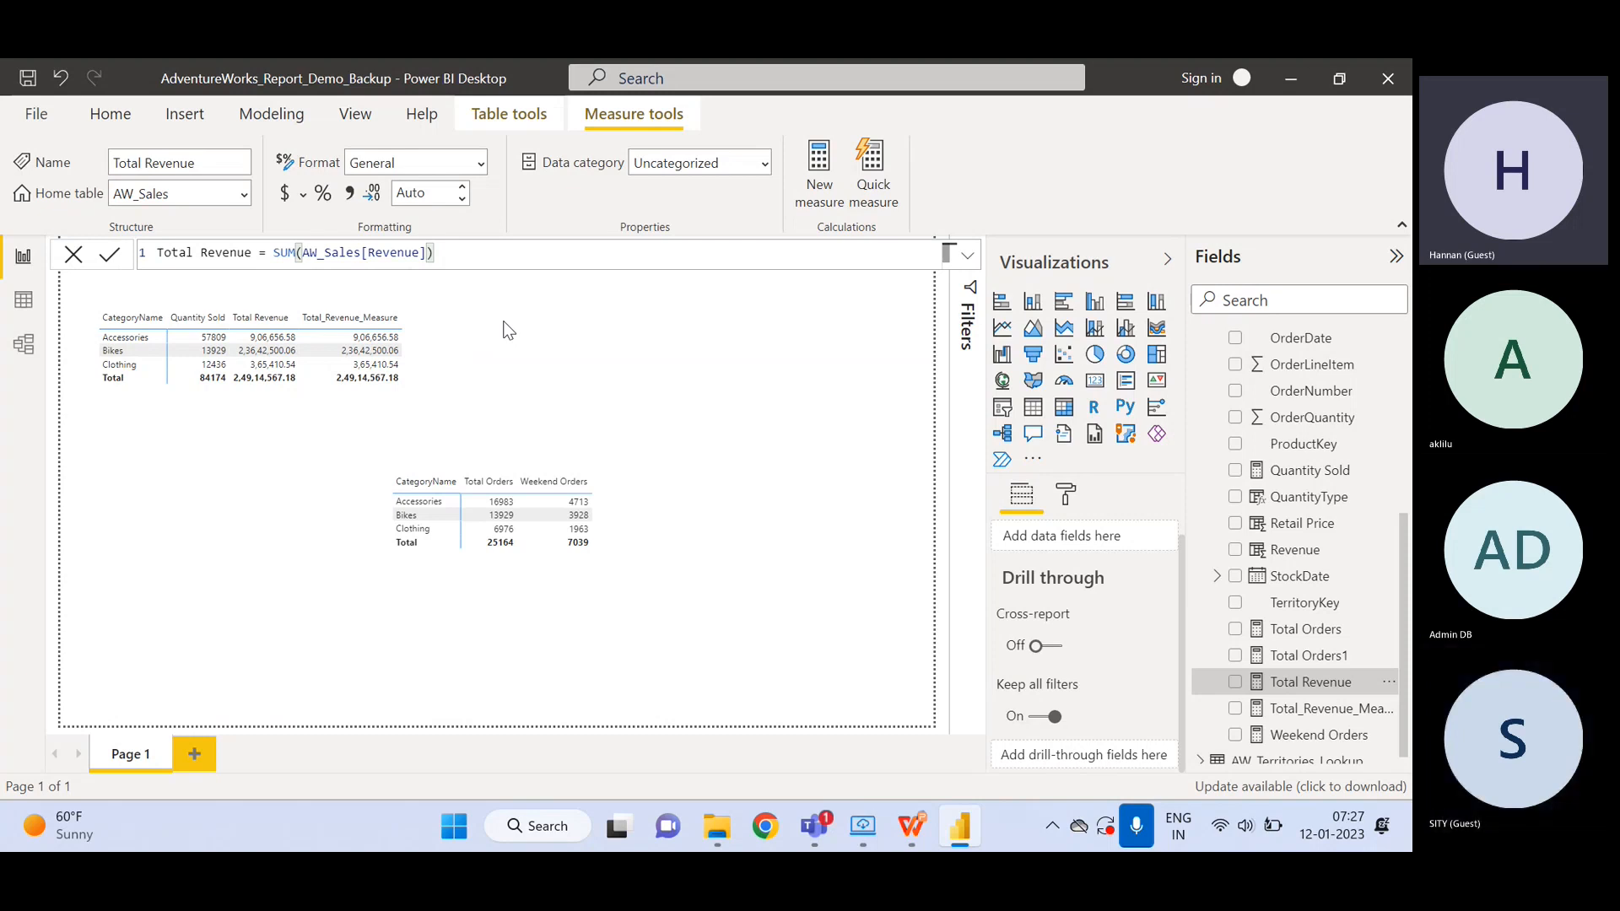
- Widen the frames of the revenue matrix and the orders matrix on Page 1, leaving the revenue matrix selected
left_click(427, 387)
left_click_drag(448, 363, 631, 371)
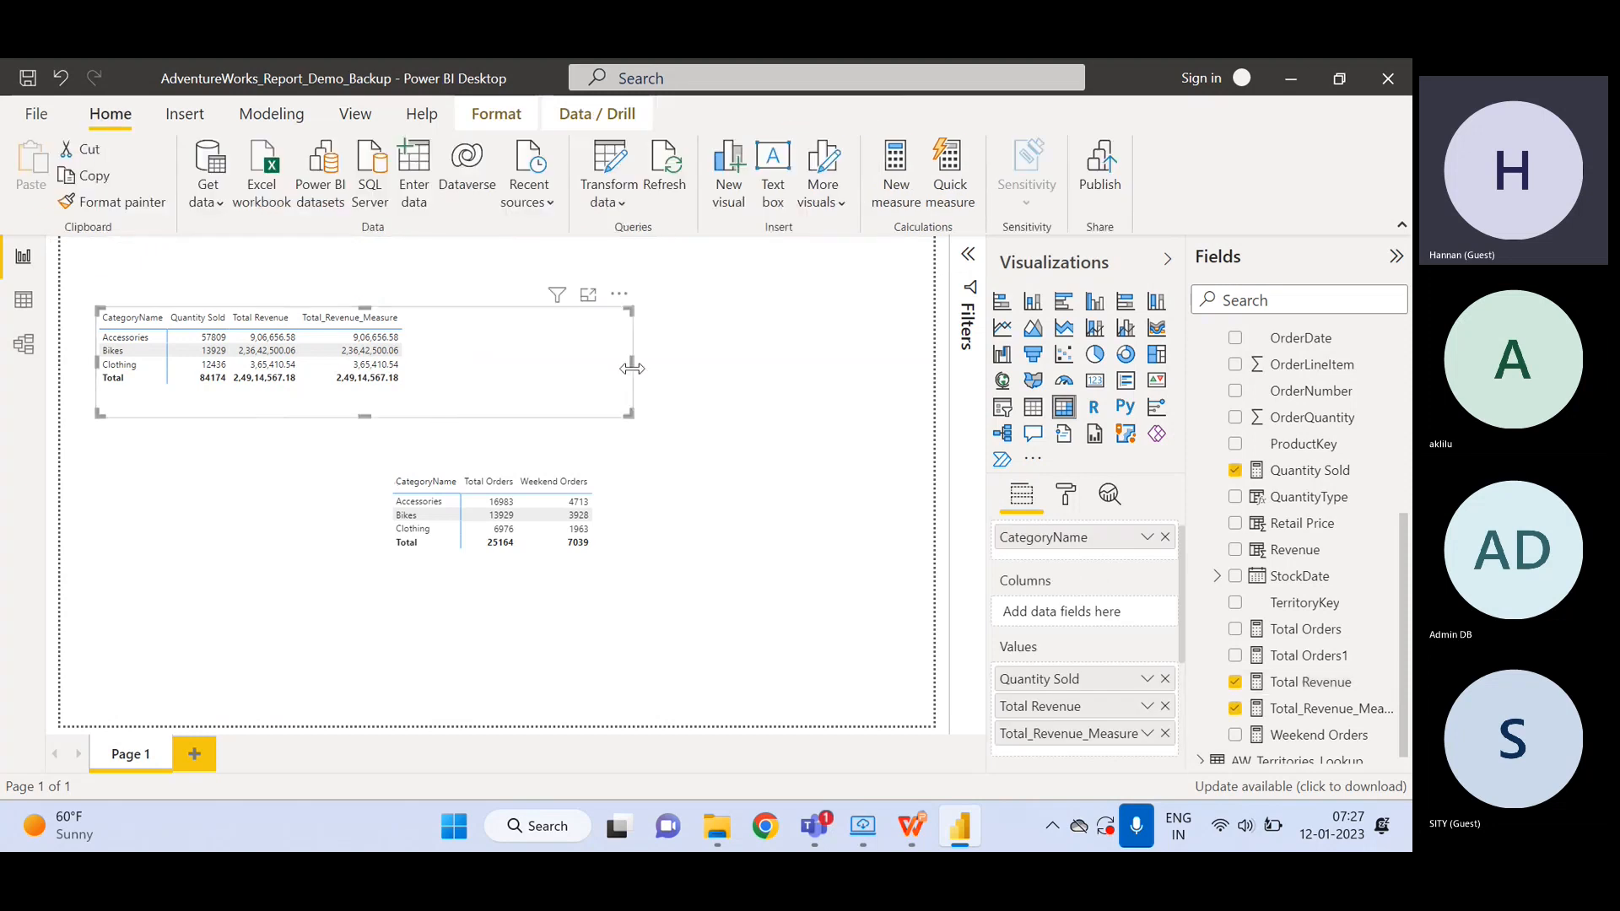
left_click(1309, 683)
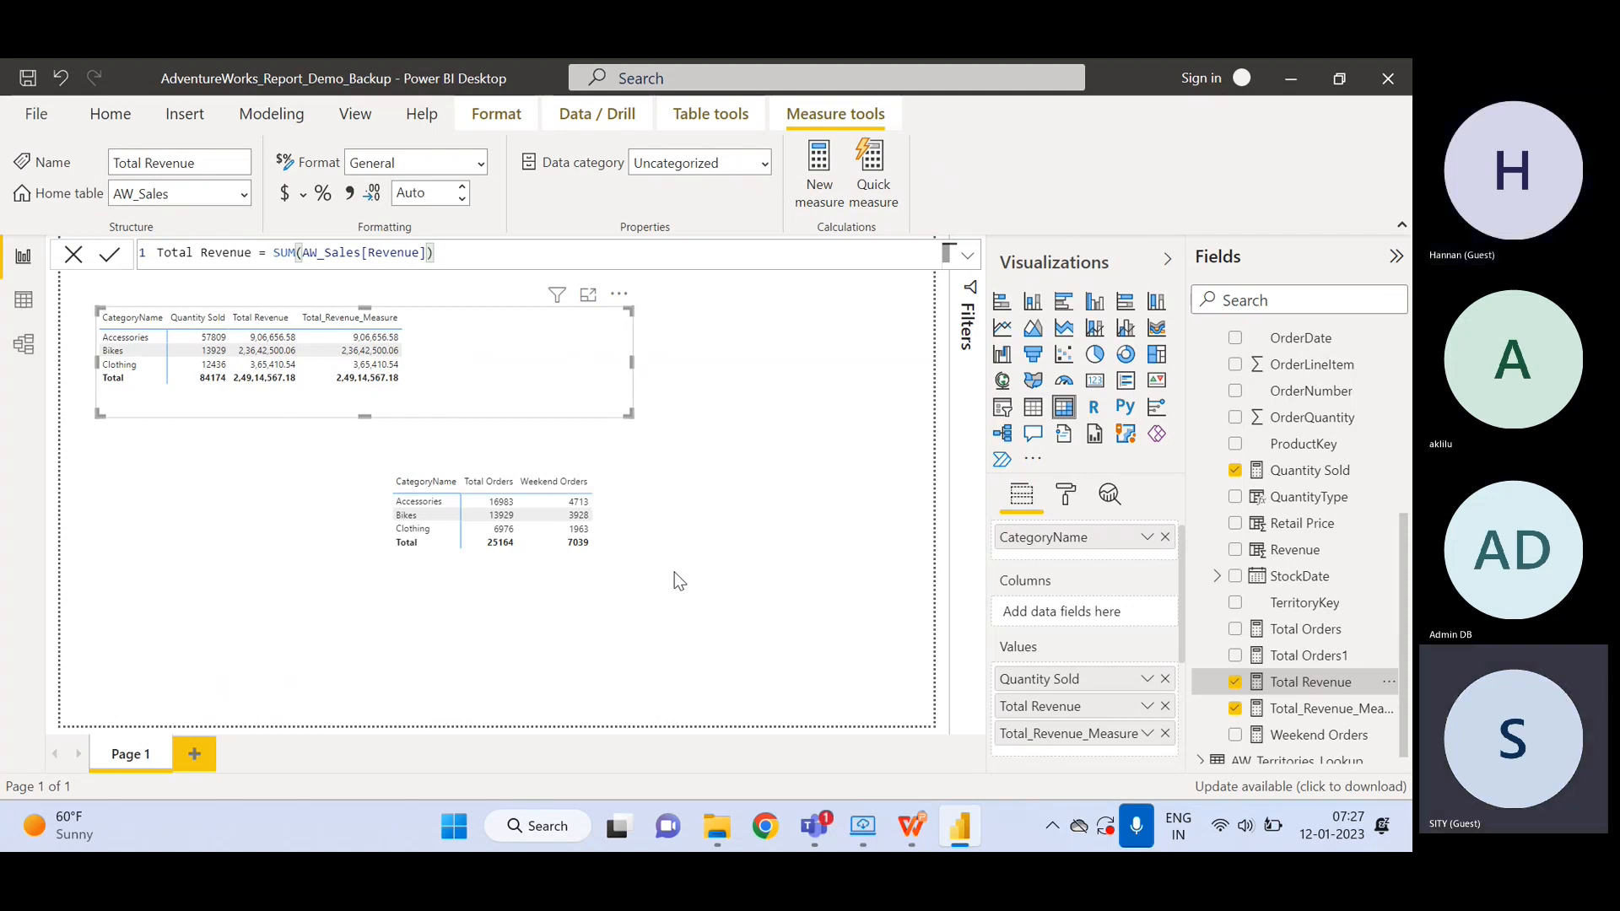
left_click(611, 544)
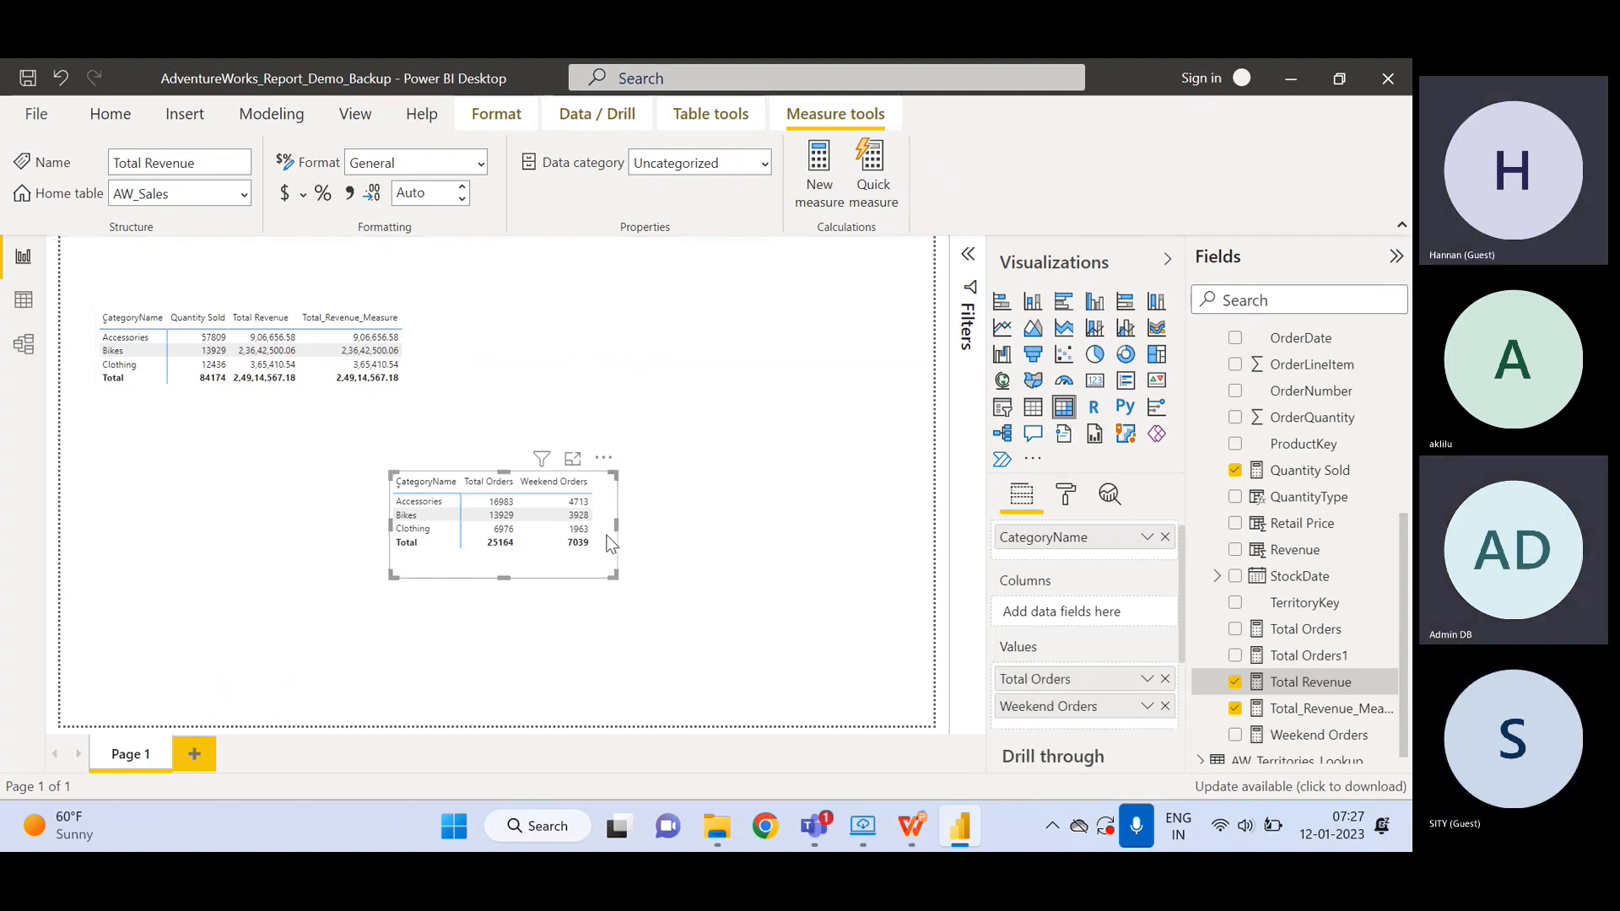
left_click_drag(626, 529, 740, 541)
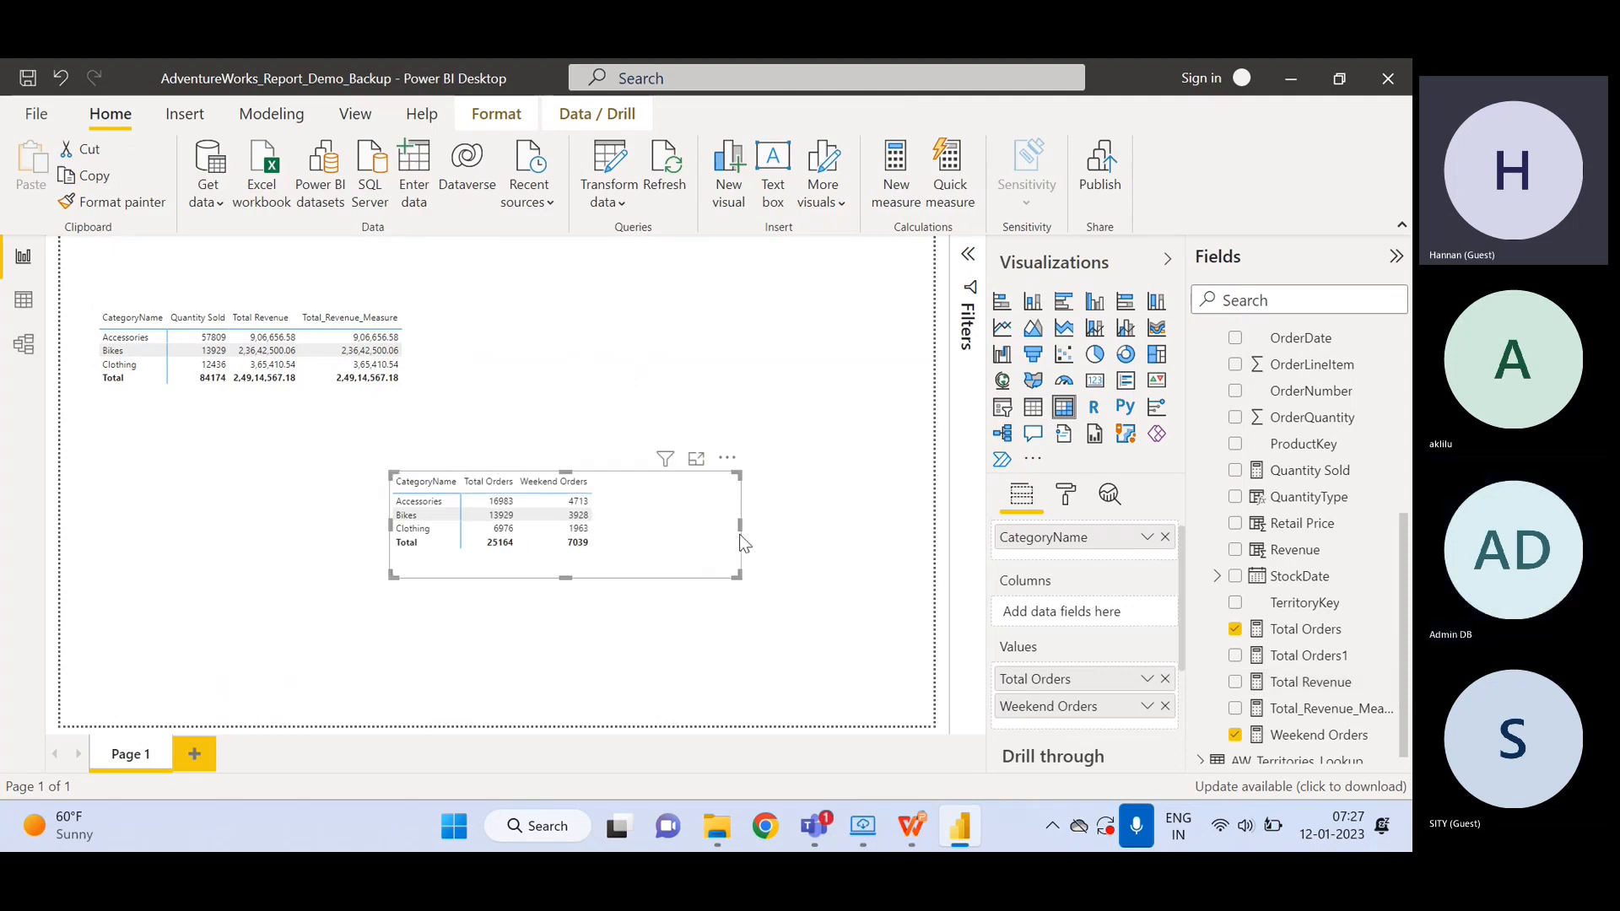
left_click(489, 375)
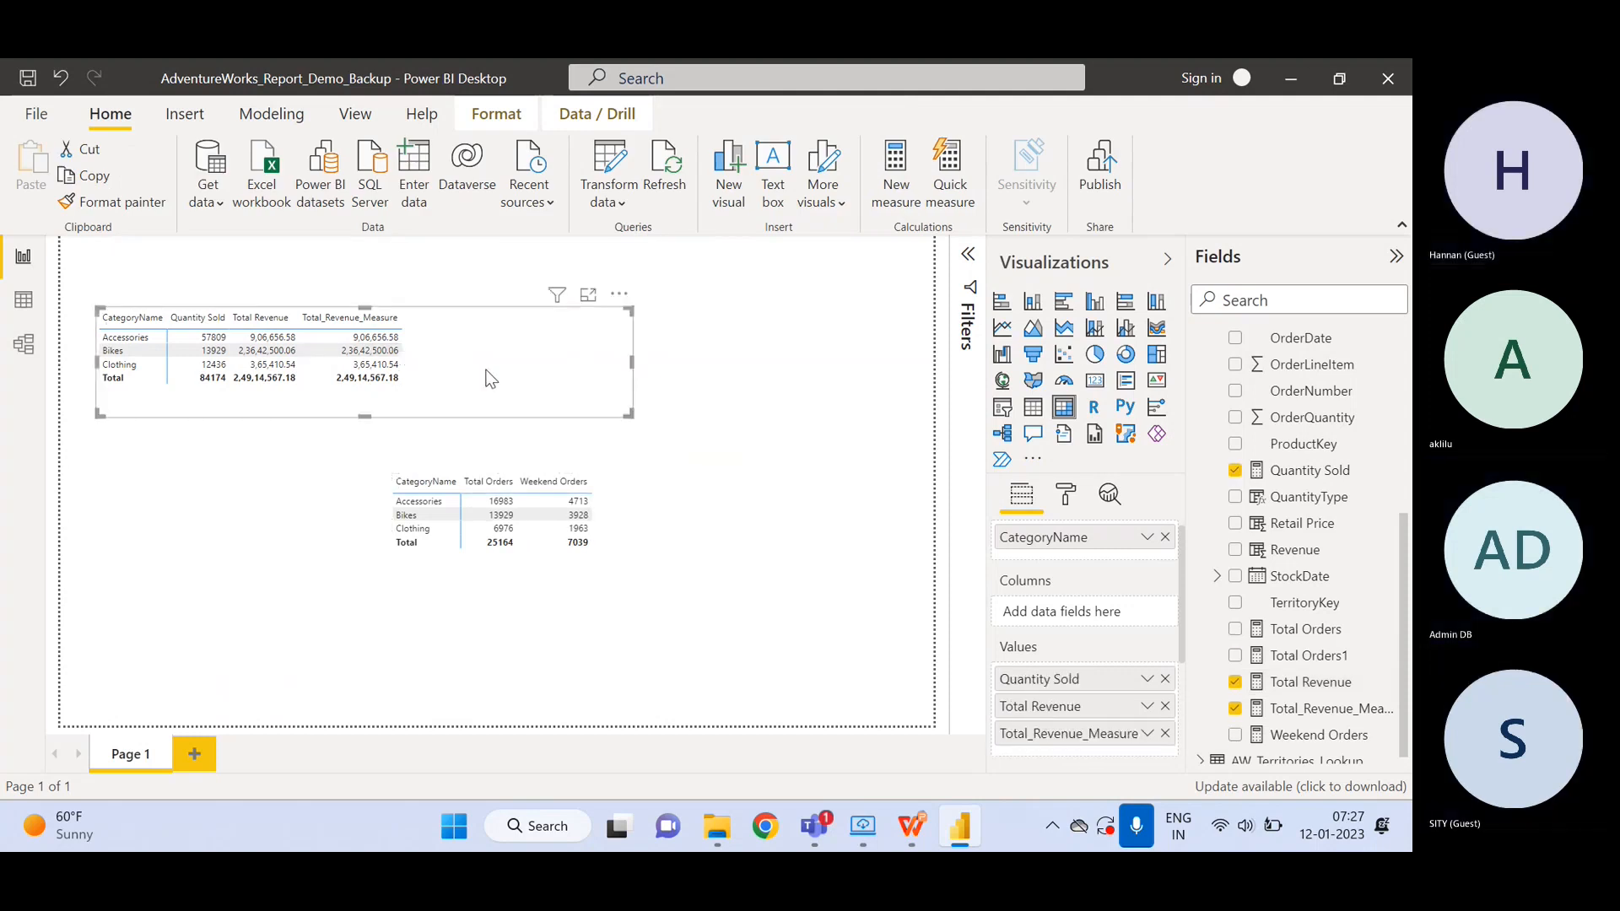
- Trace the Total Revenue formula to the calculated Revenue column in the AW_Sales data table and return to the report
left_click(1328, 690)
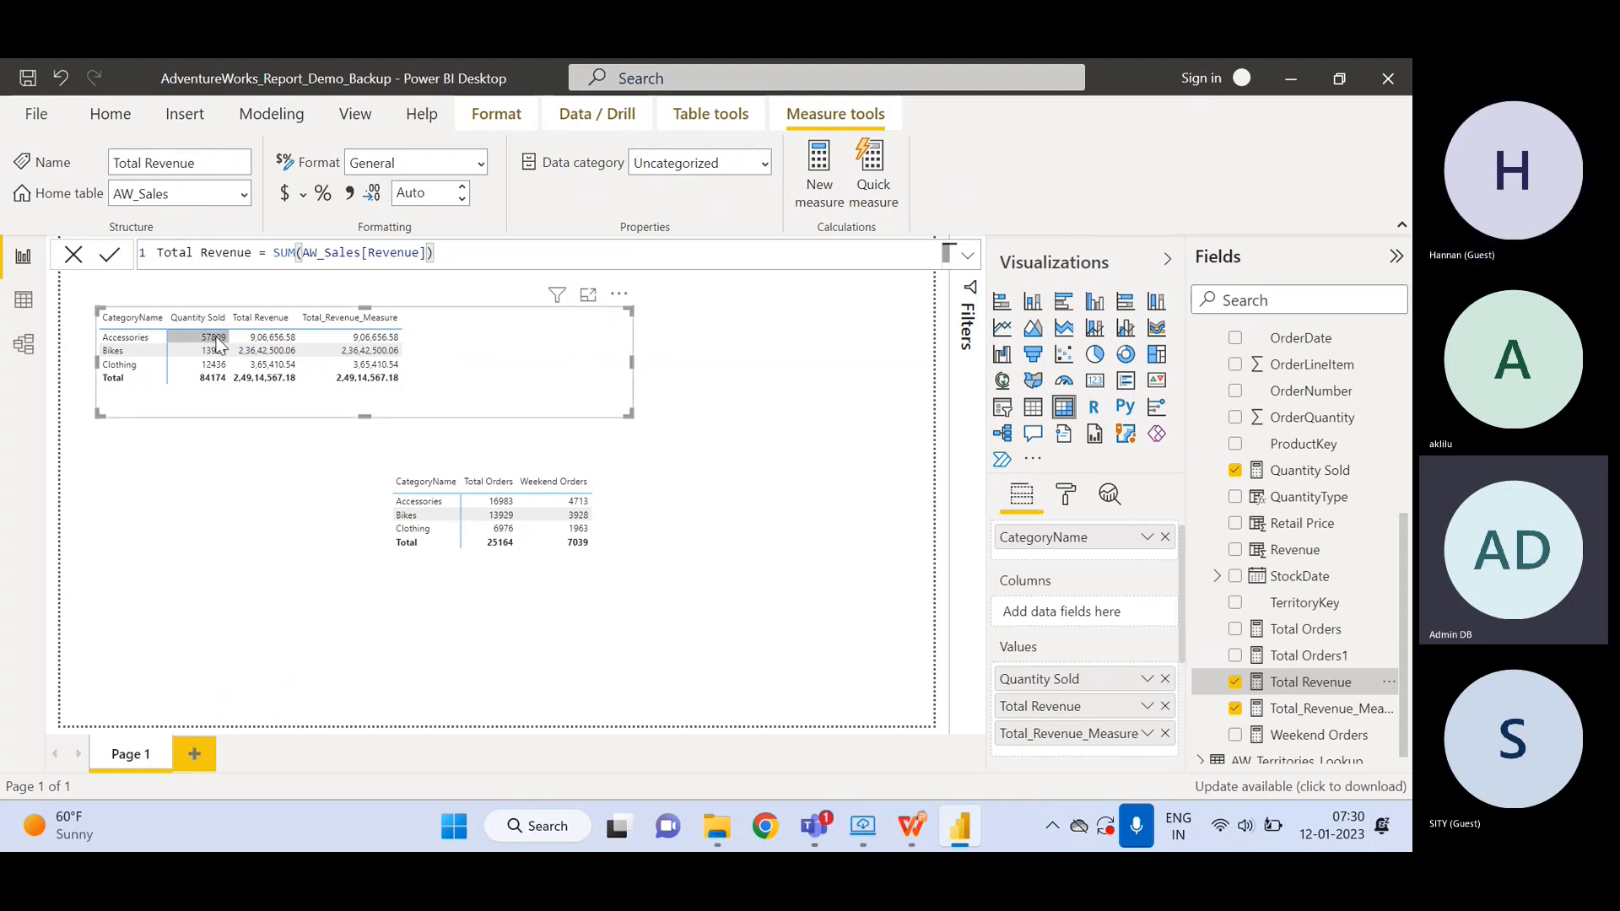
left_click(24, 300)
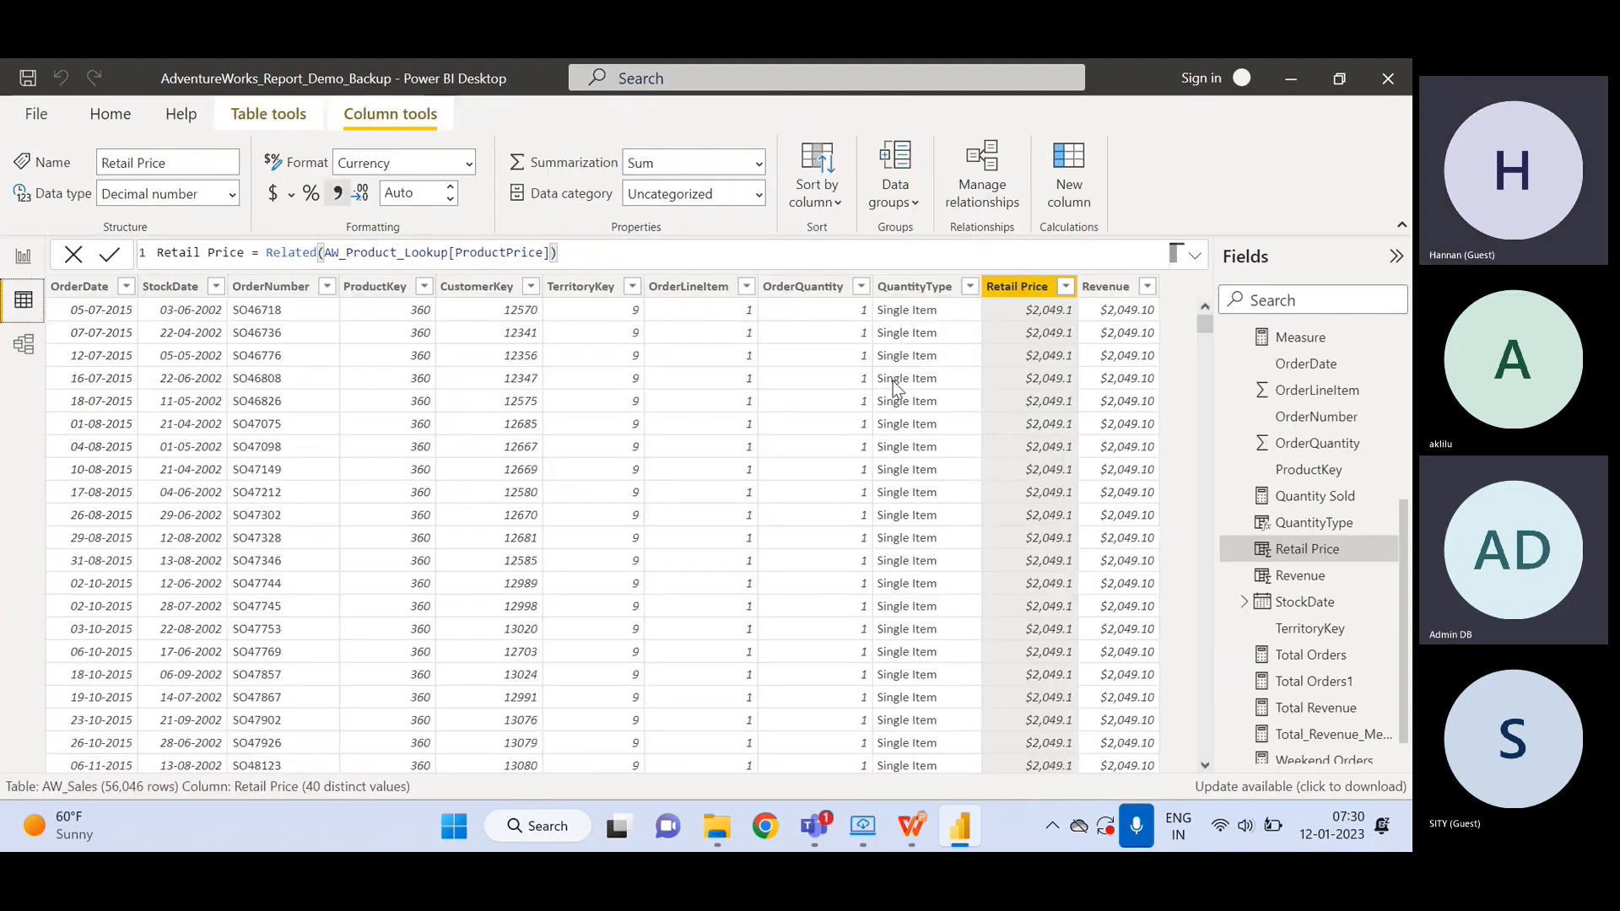
left_click(1112, 289)
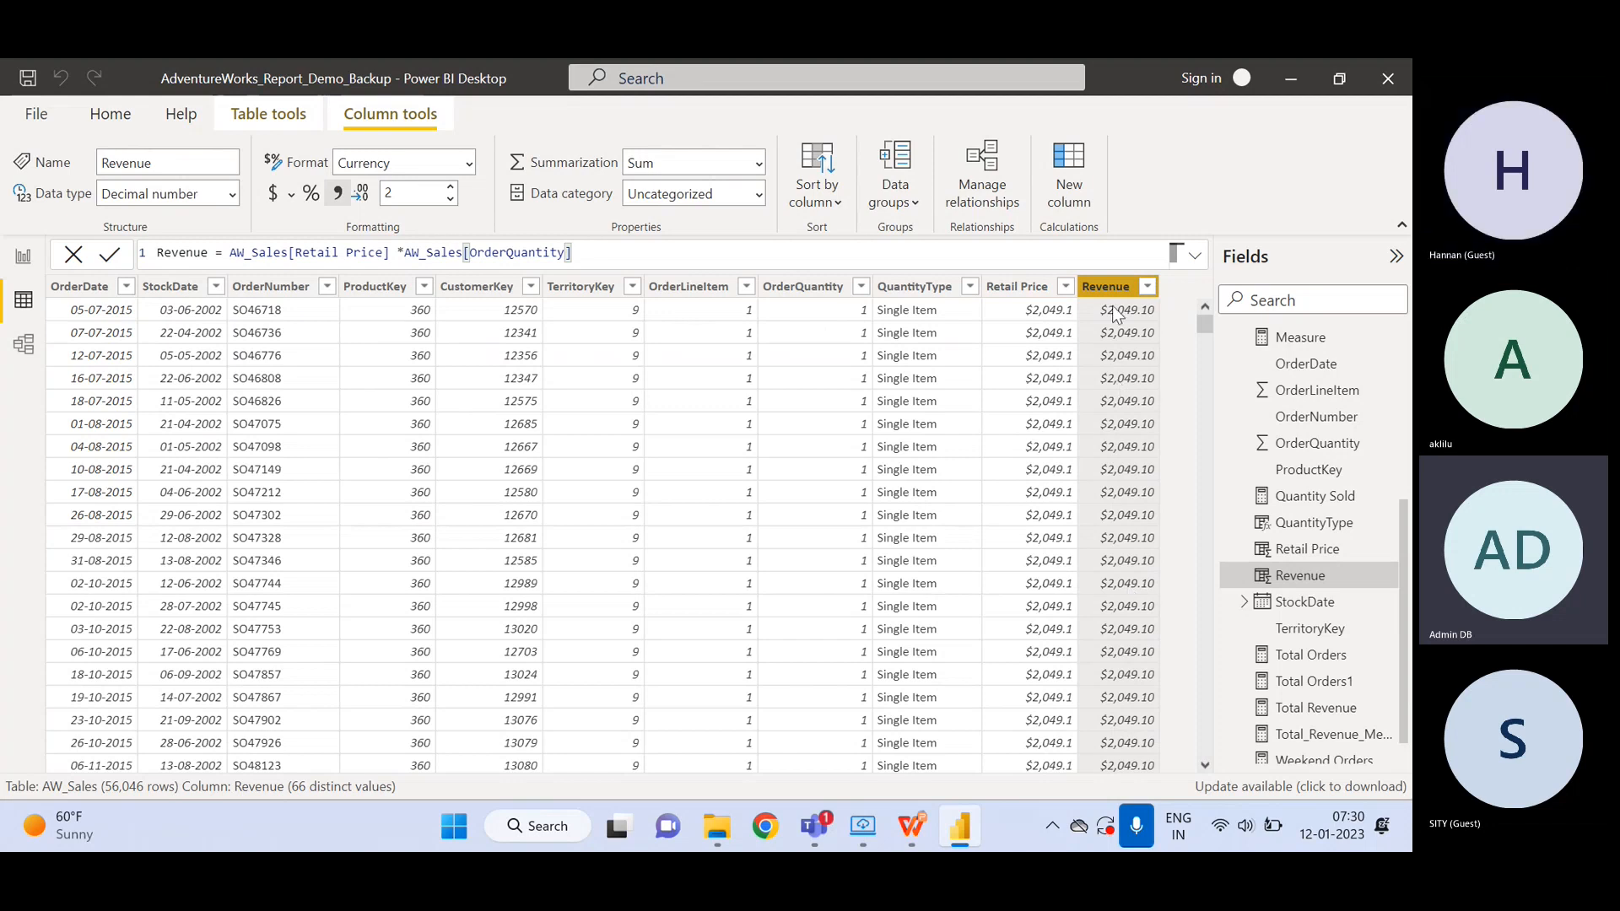
left_click(23, 256)
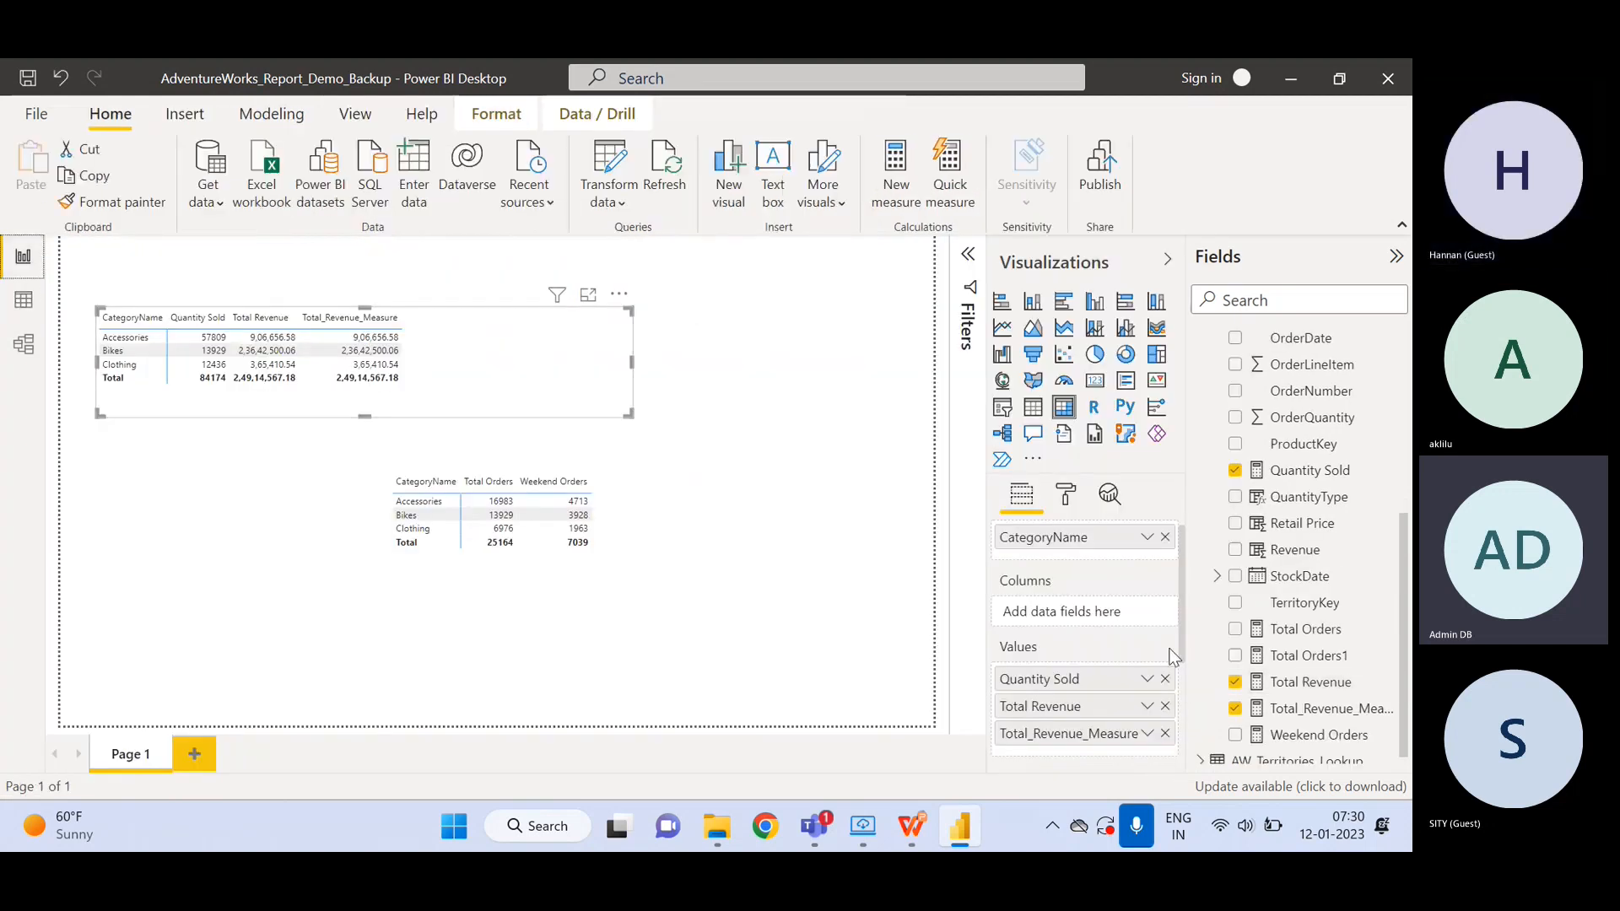
- Review both revenue measure formulas against the Revenue and Retail Price column formulas, and return to the report page
left_click(1307, 682)
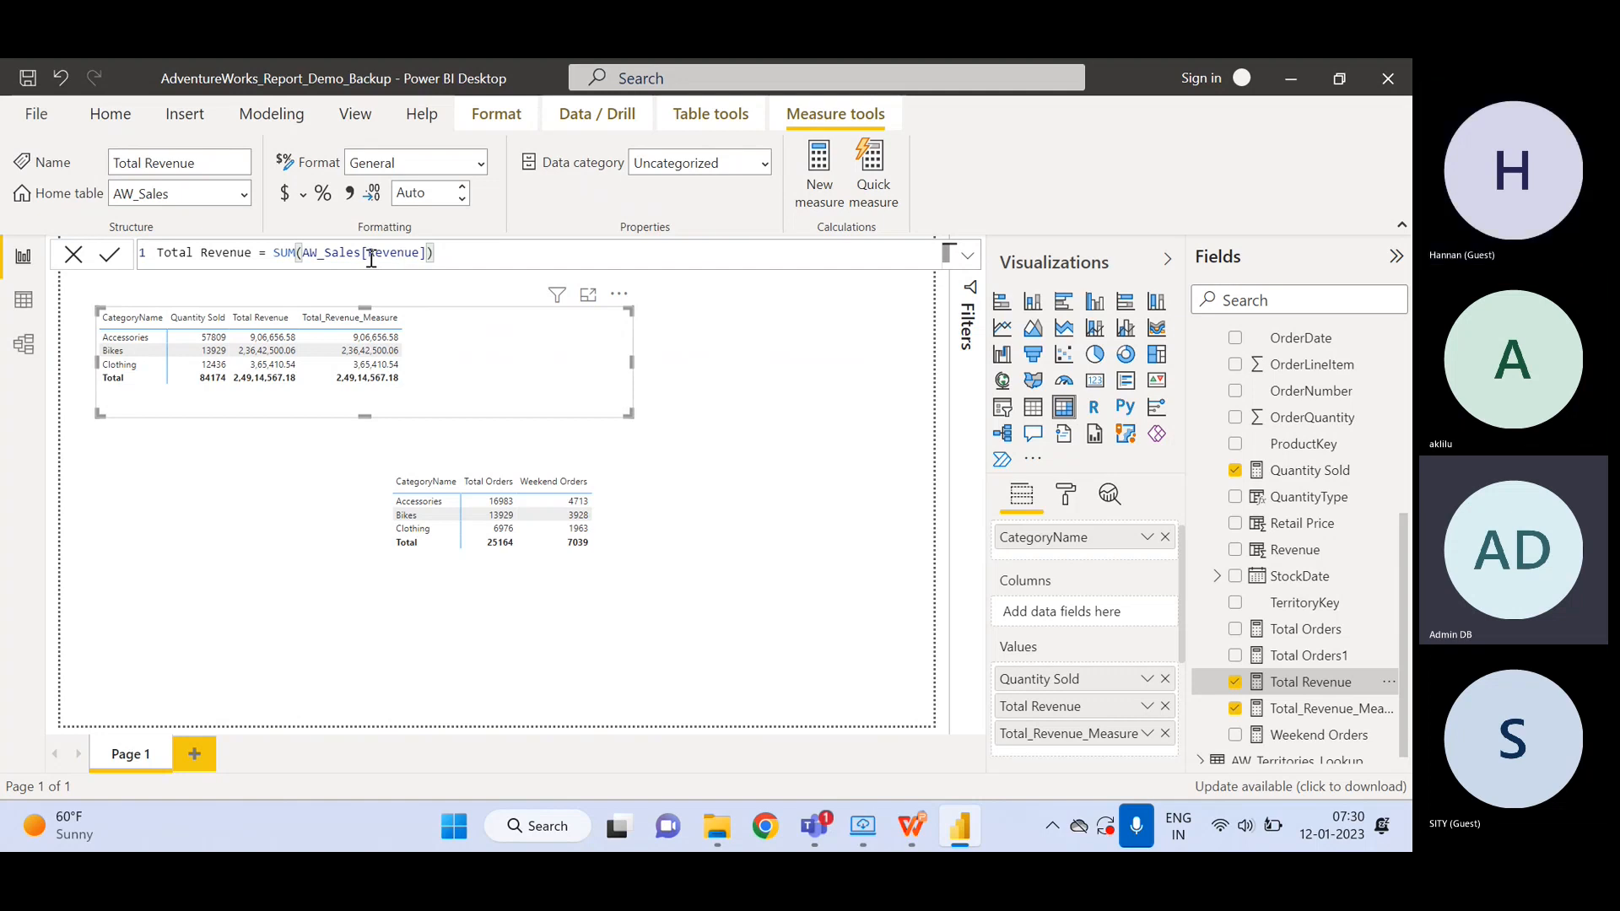
left_click(1303, 708)
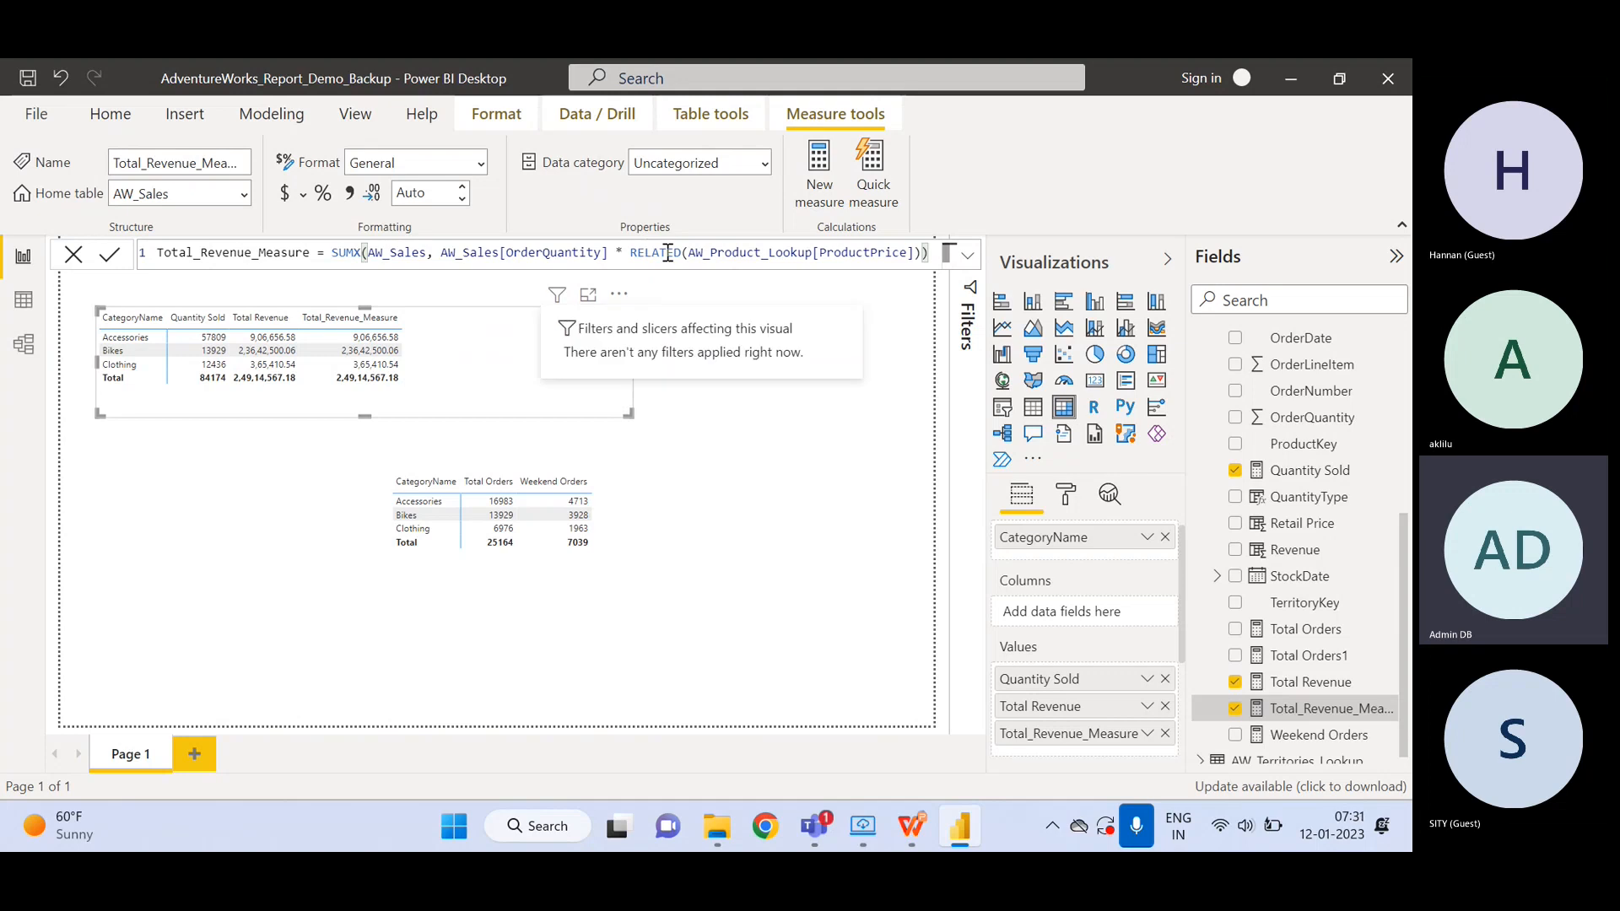
left_click(23, 300)
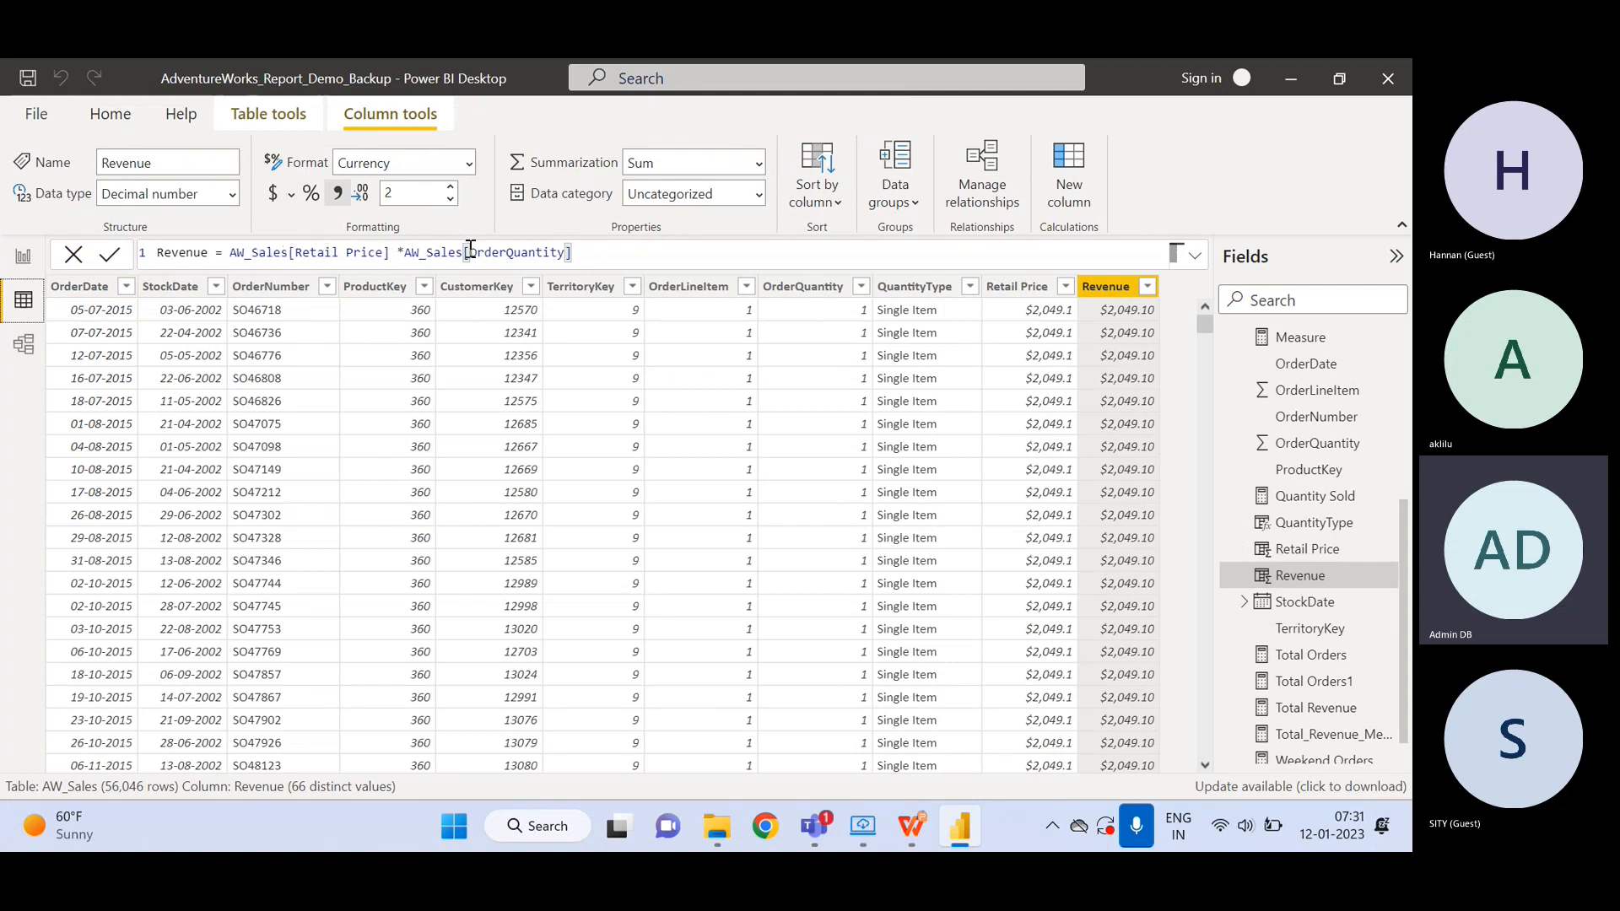
left_click(1021, 288)
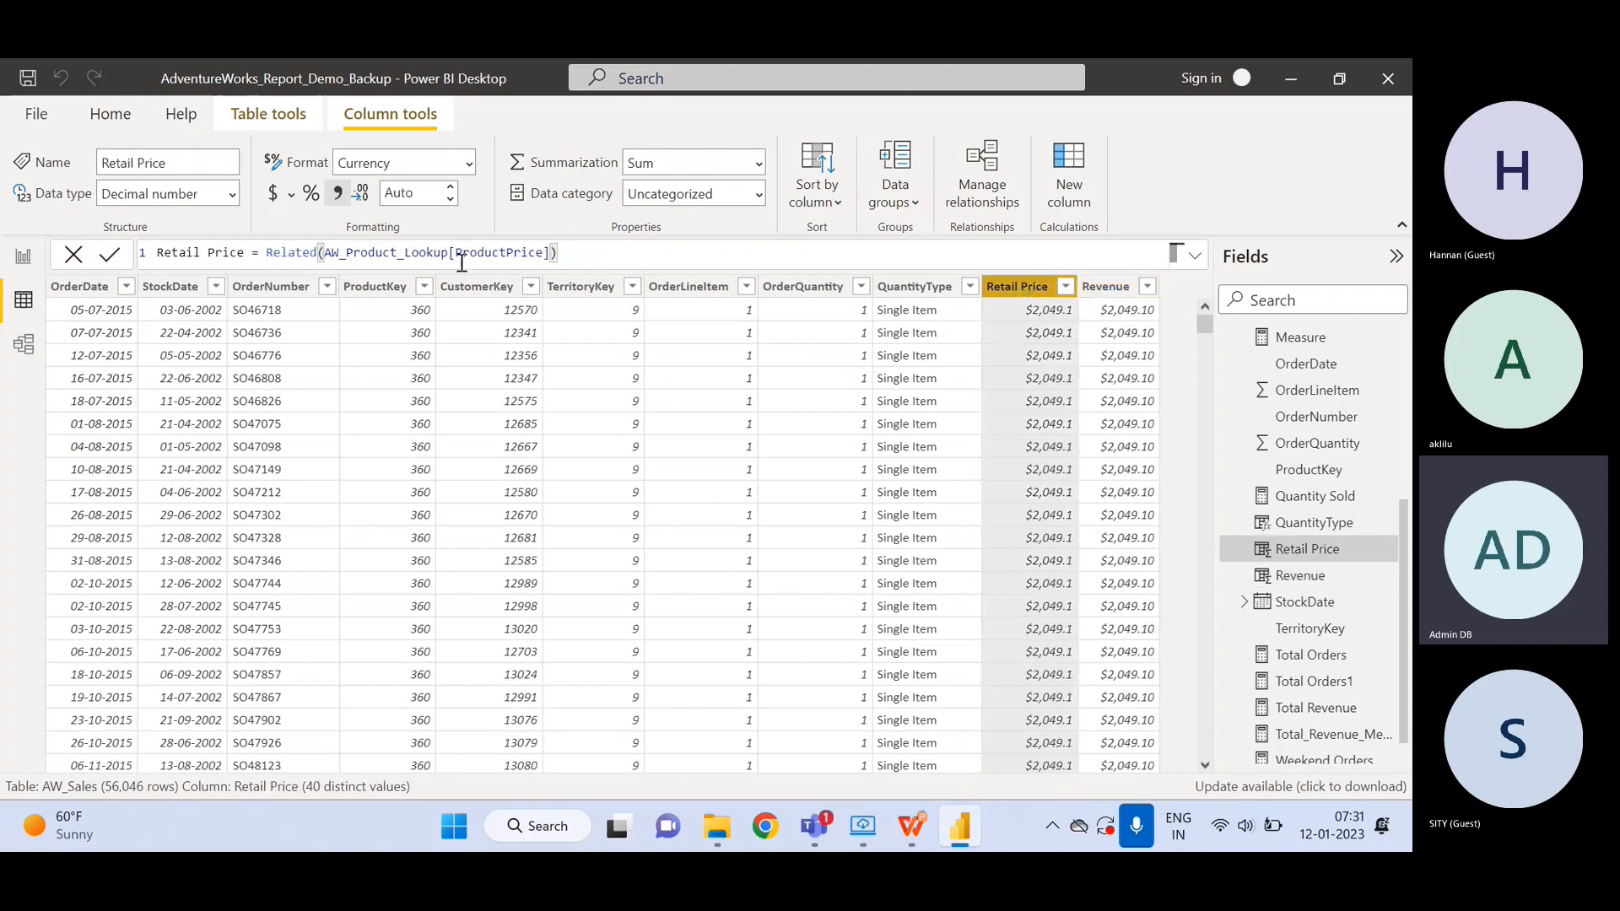
left_click(23, 255)
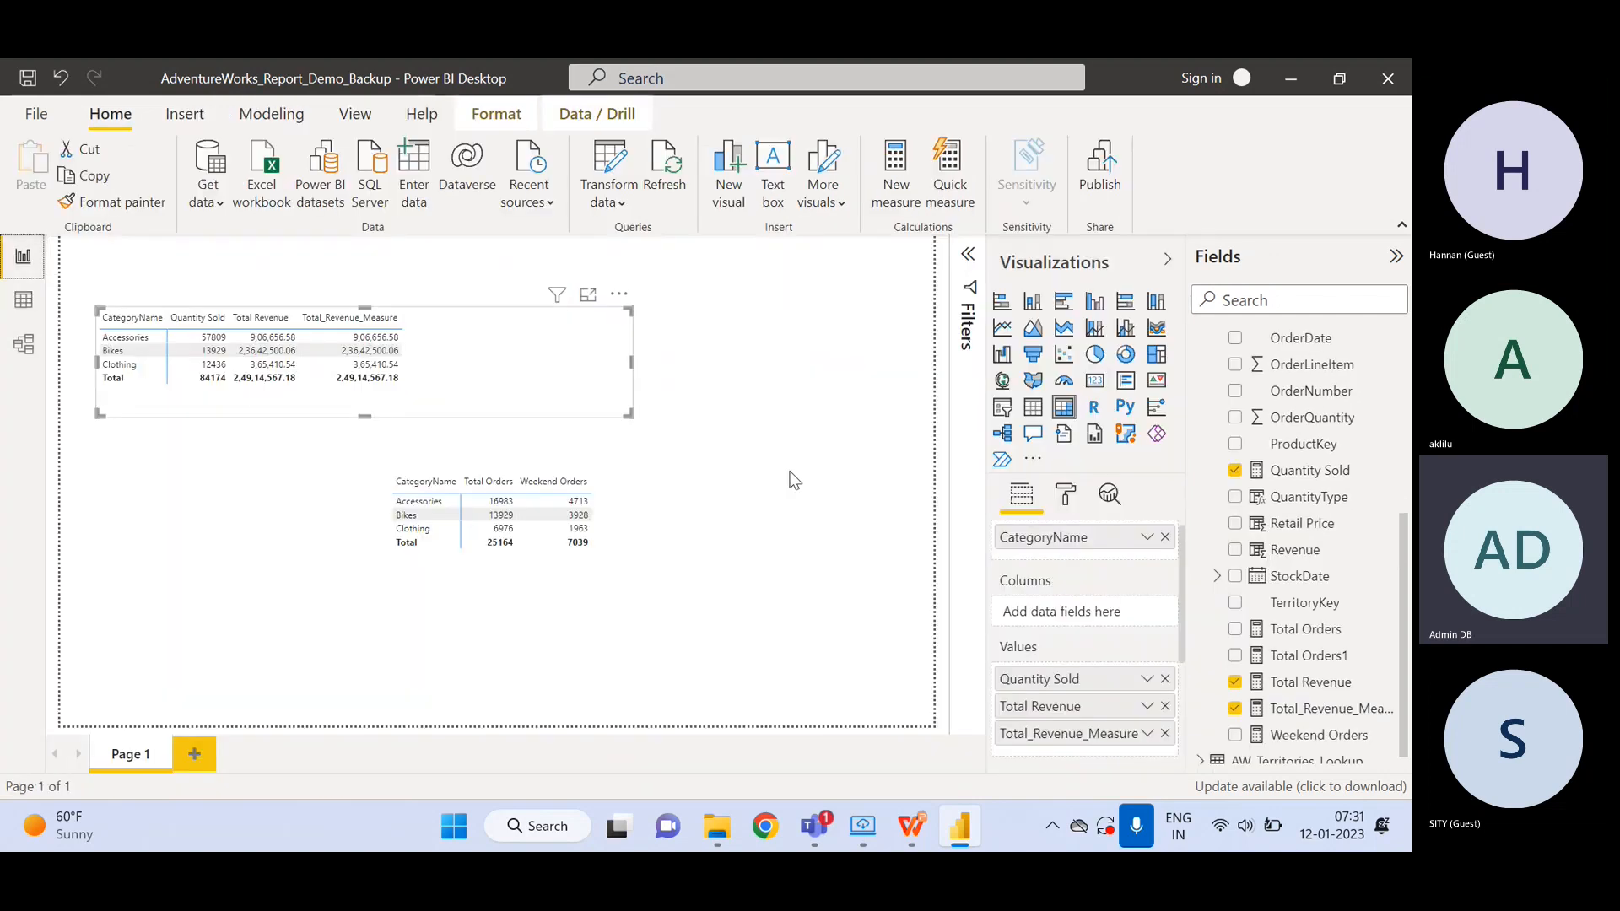
- Highlight the OrderQuantity times related ProductPrice expression in the Total_Revenue_Measure formula and sort the revenue matrix by Total Revenue, highest first
left_click(1316, 709)
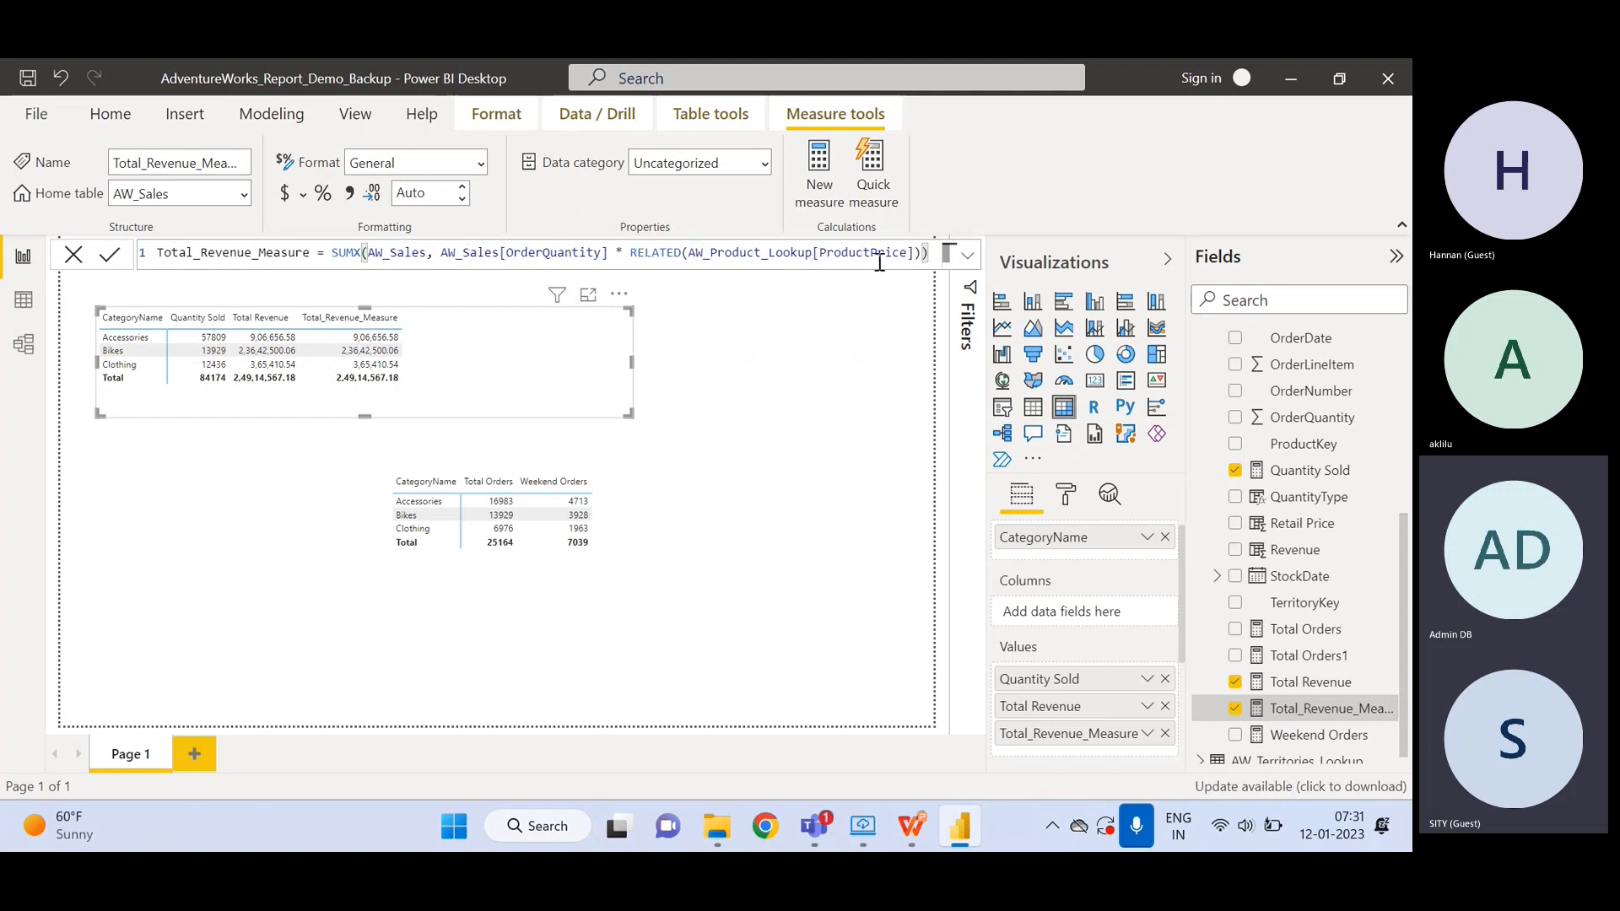
left_click_drag(921, 253, 438, 257)
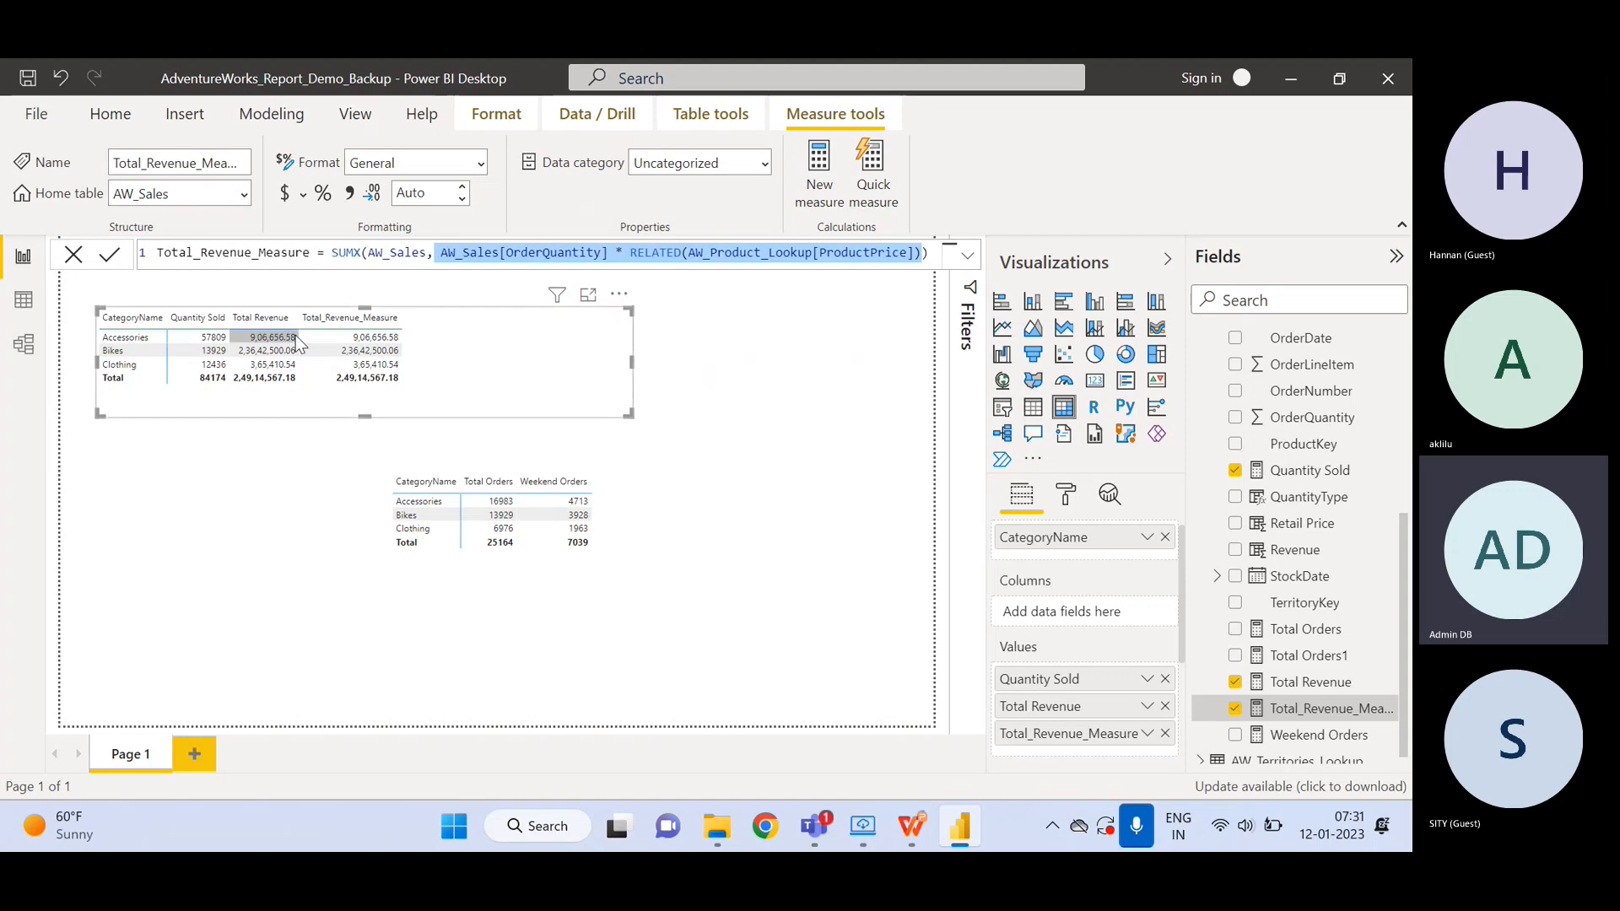
left_click(255, 314)
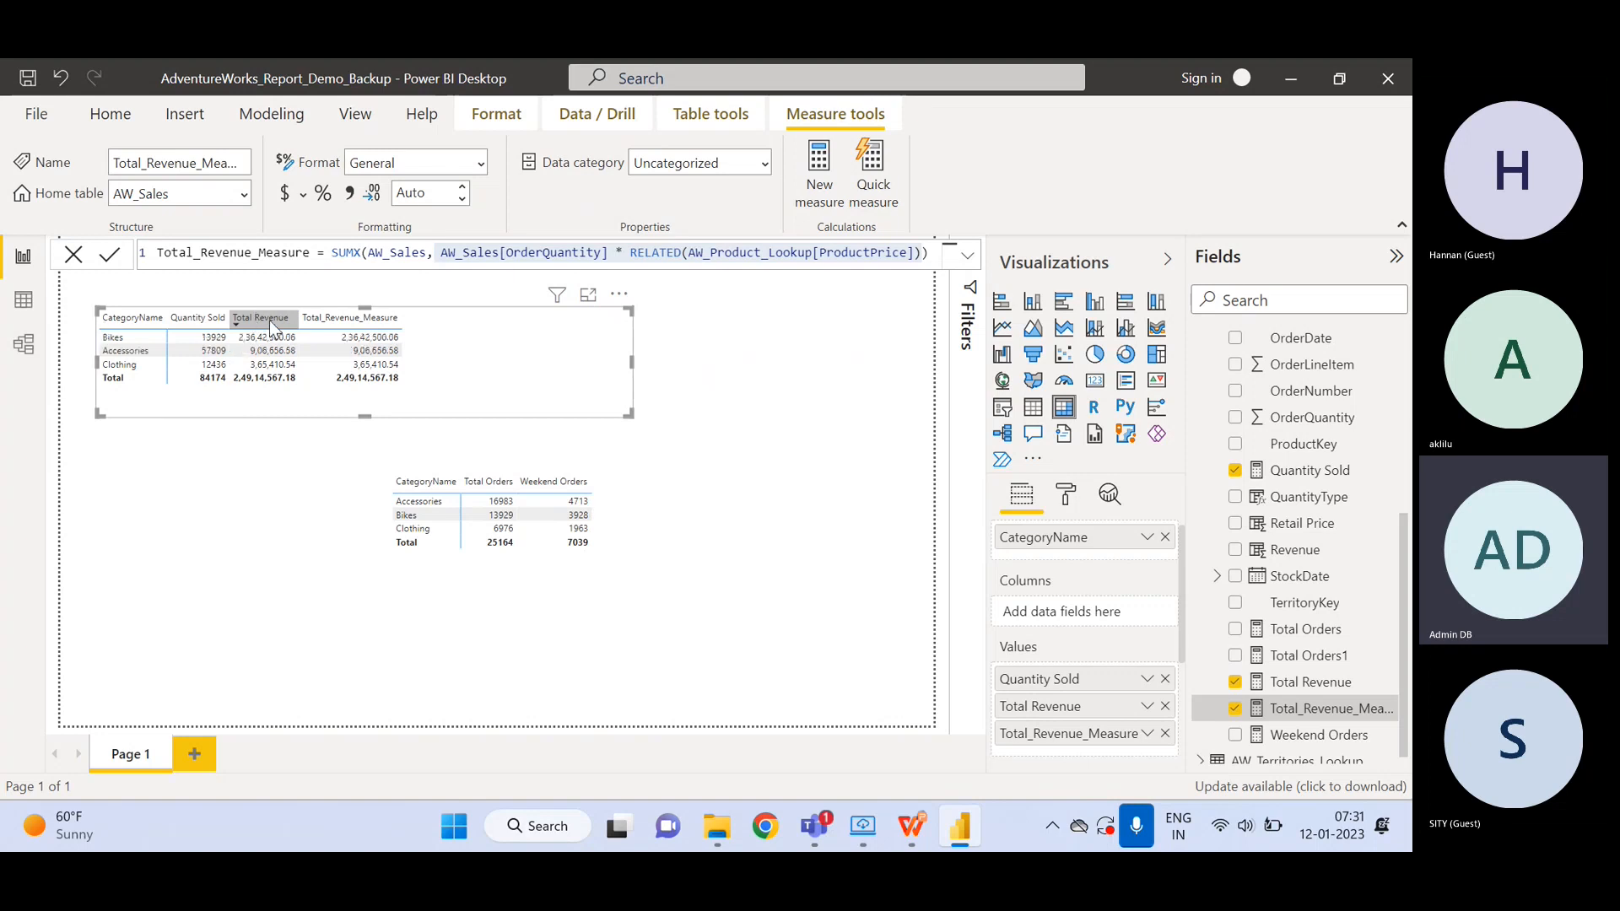
- Compare both revenue measure formulas with the calculated Revenue and Retail Price columns in the AW_Sales data table, and return to the report
left_click(1279, 683)
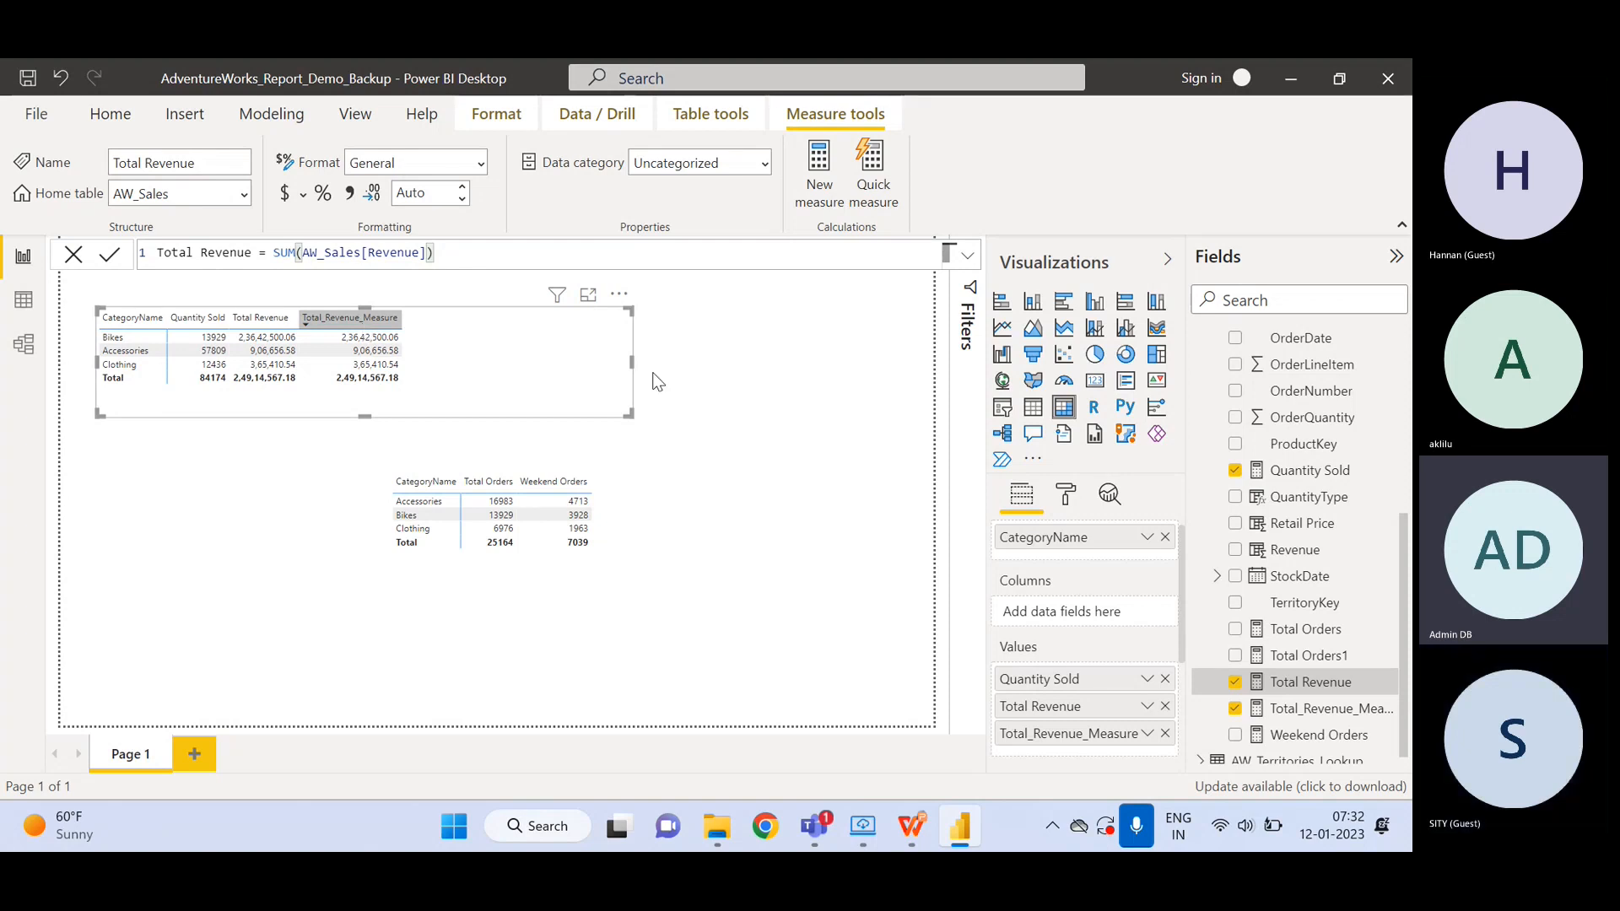
left_click(1316, 713)
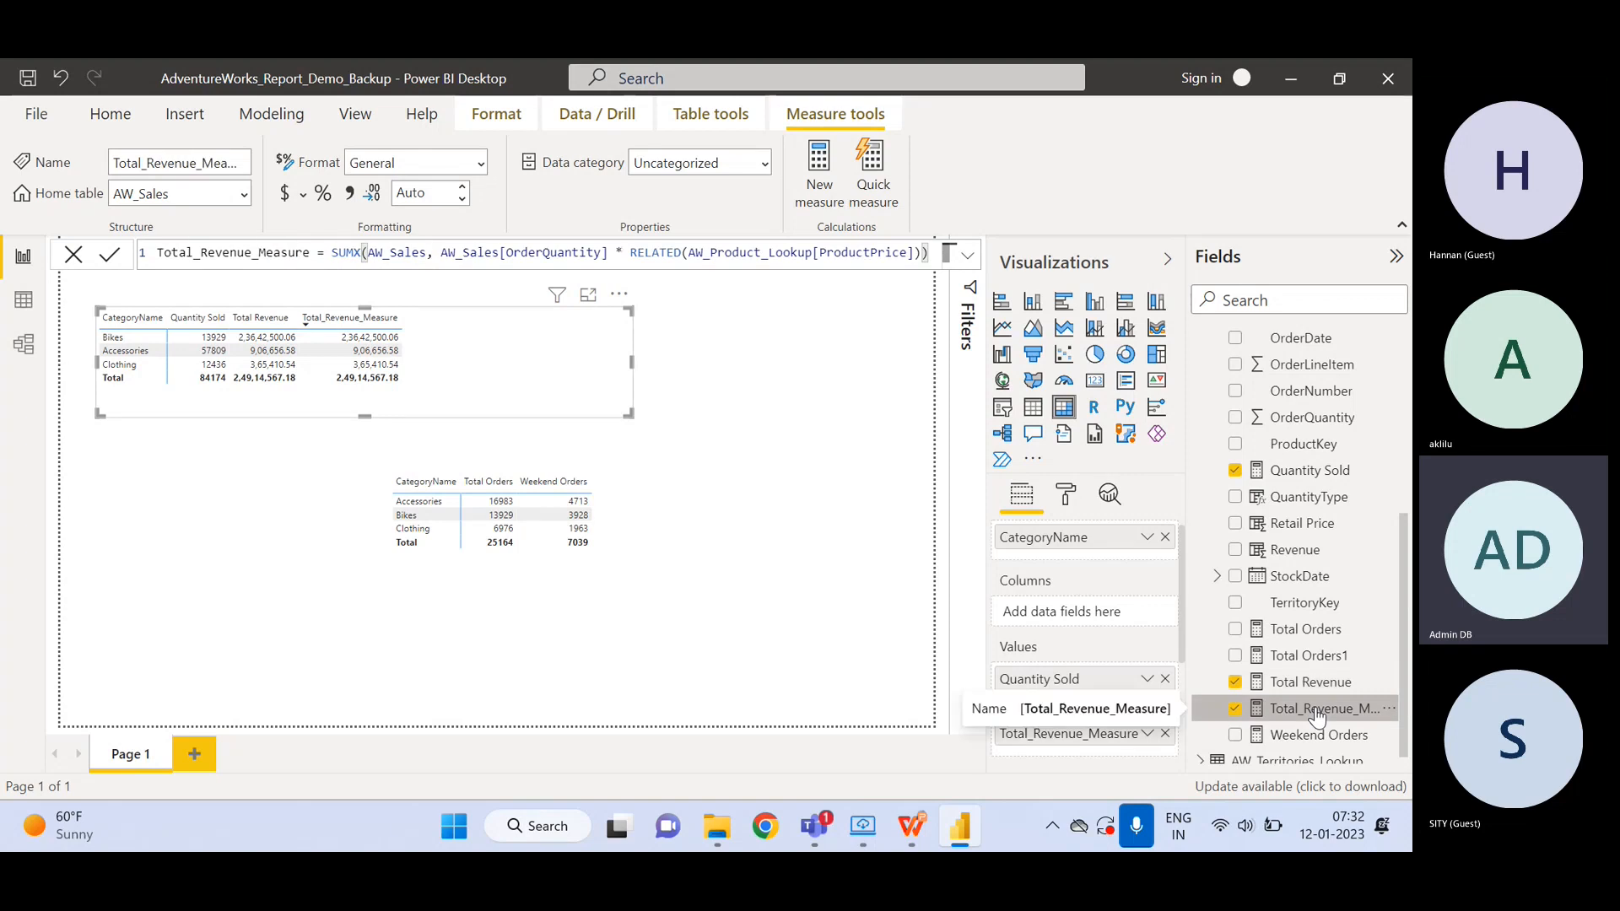
left_click(23, 301)
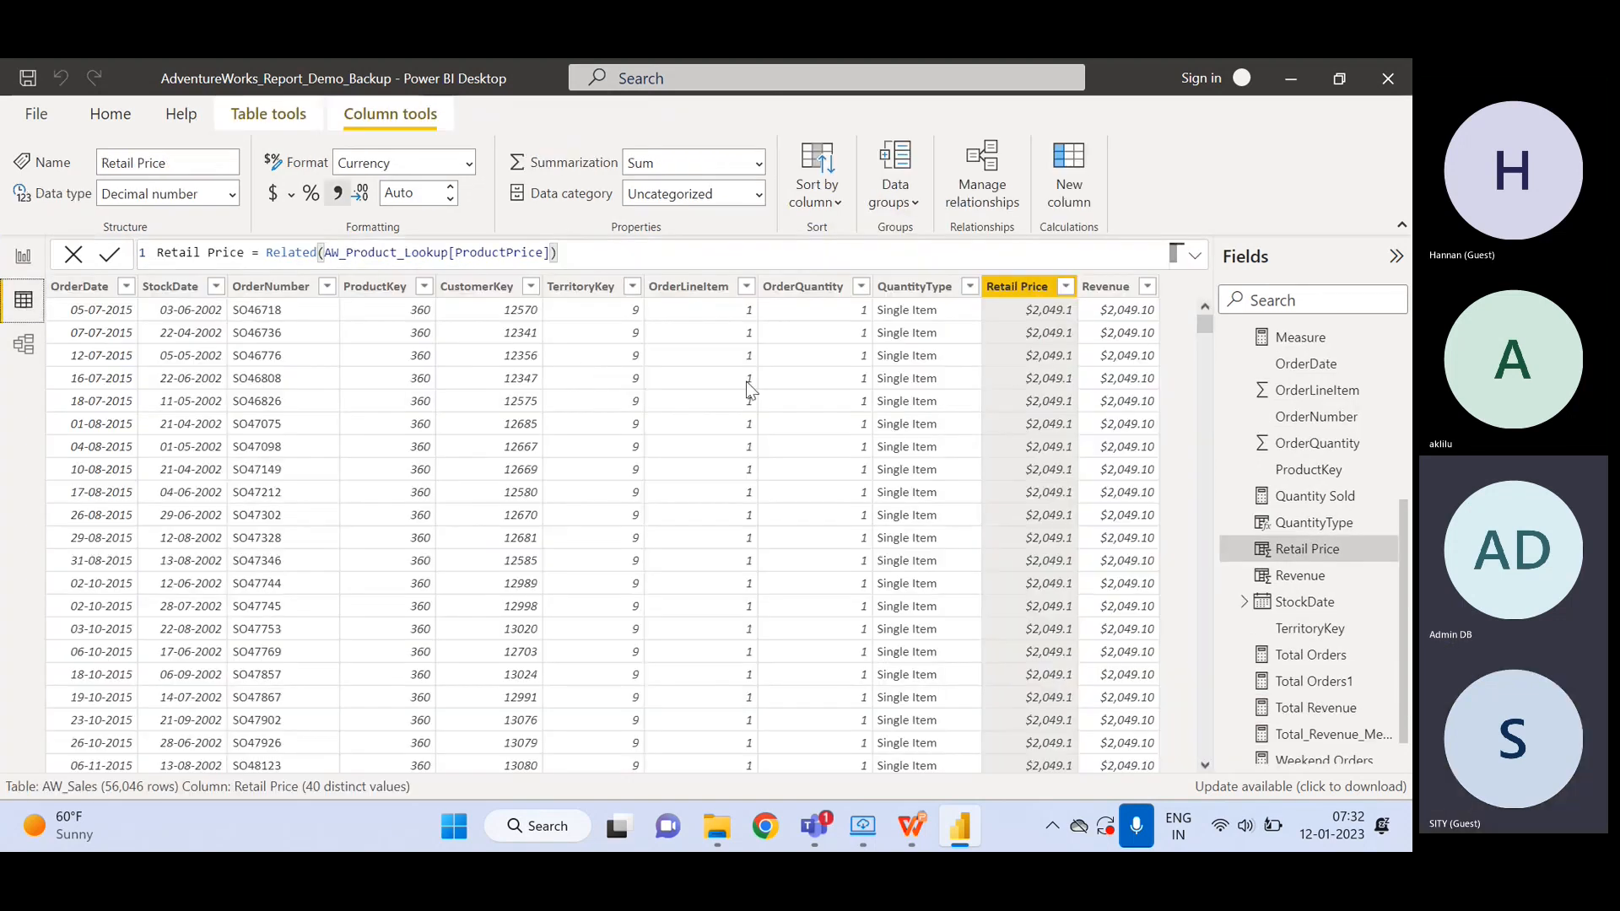
left_click(1107, 288)
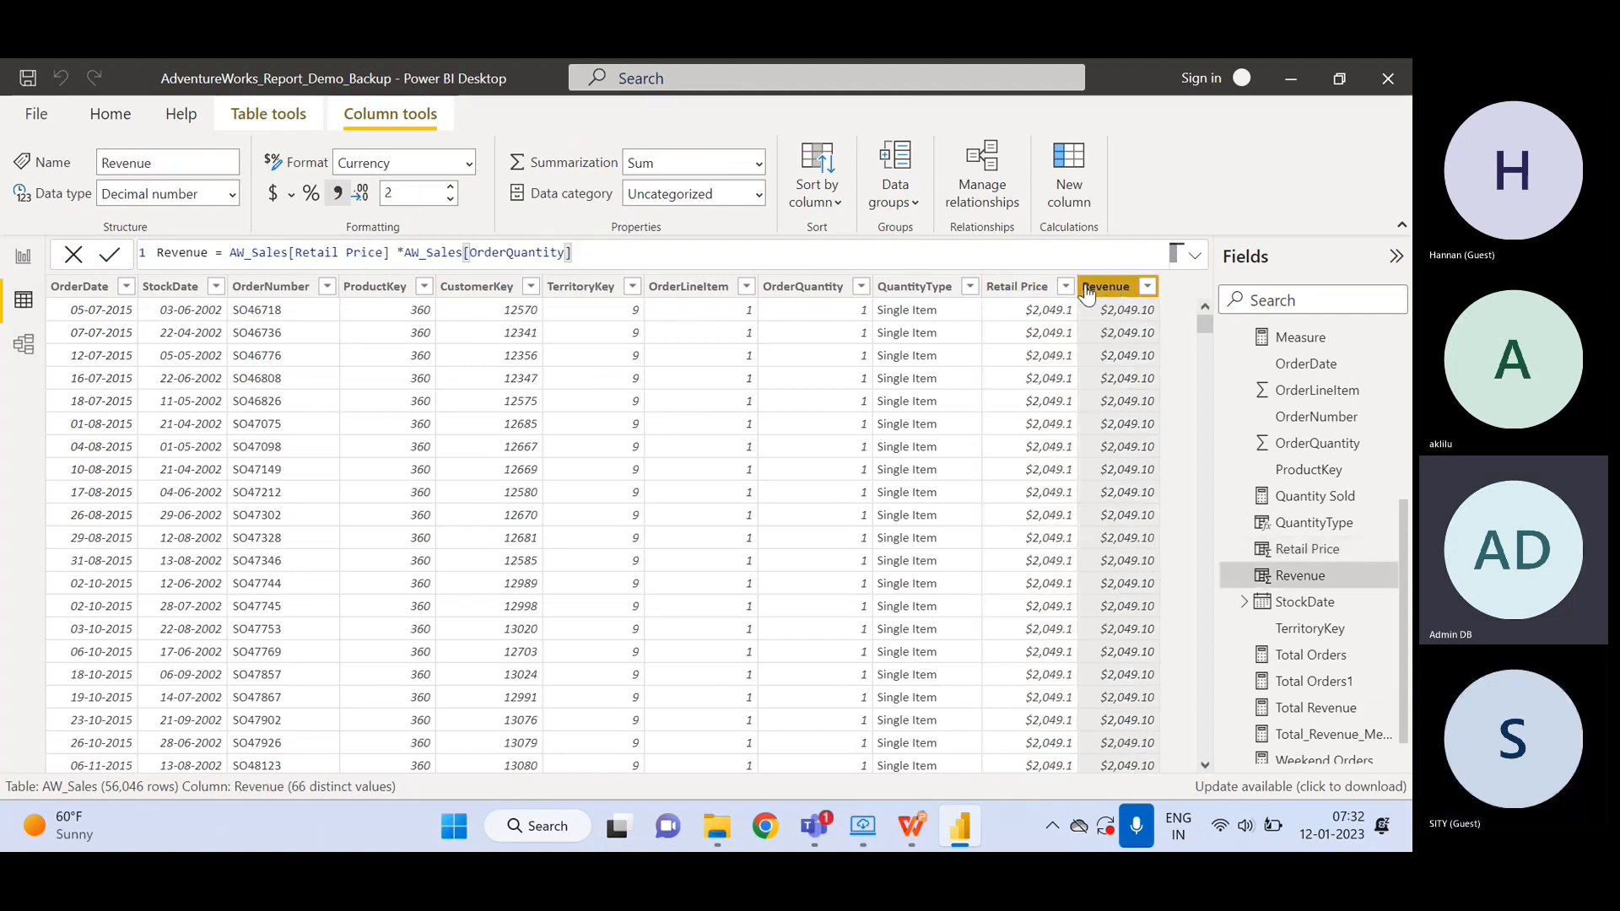
left_click(1021, 288)
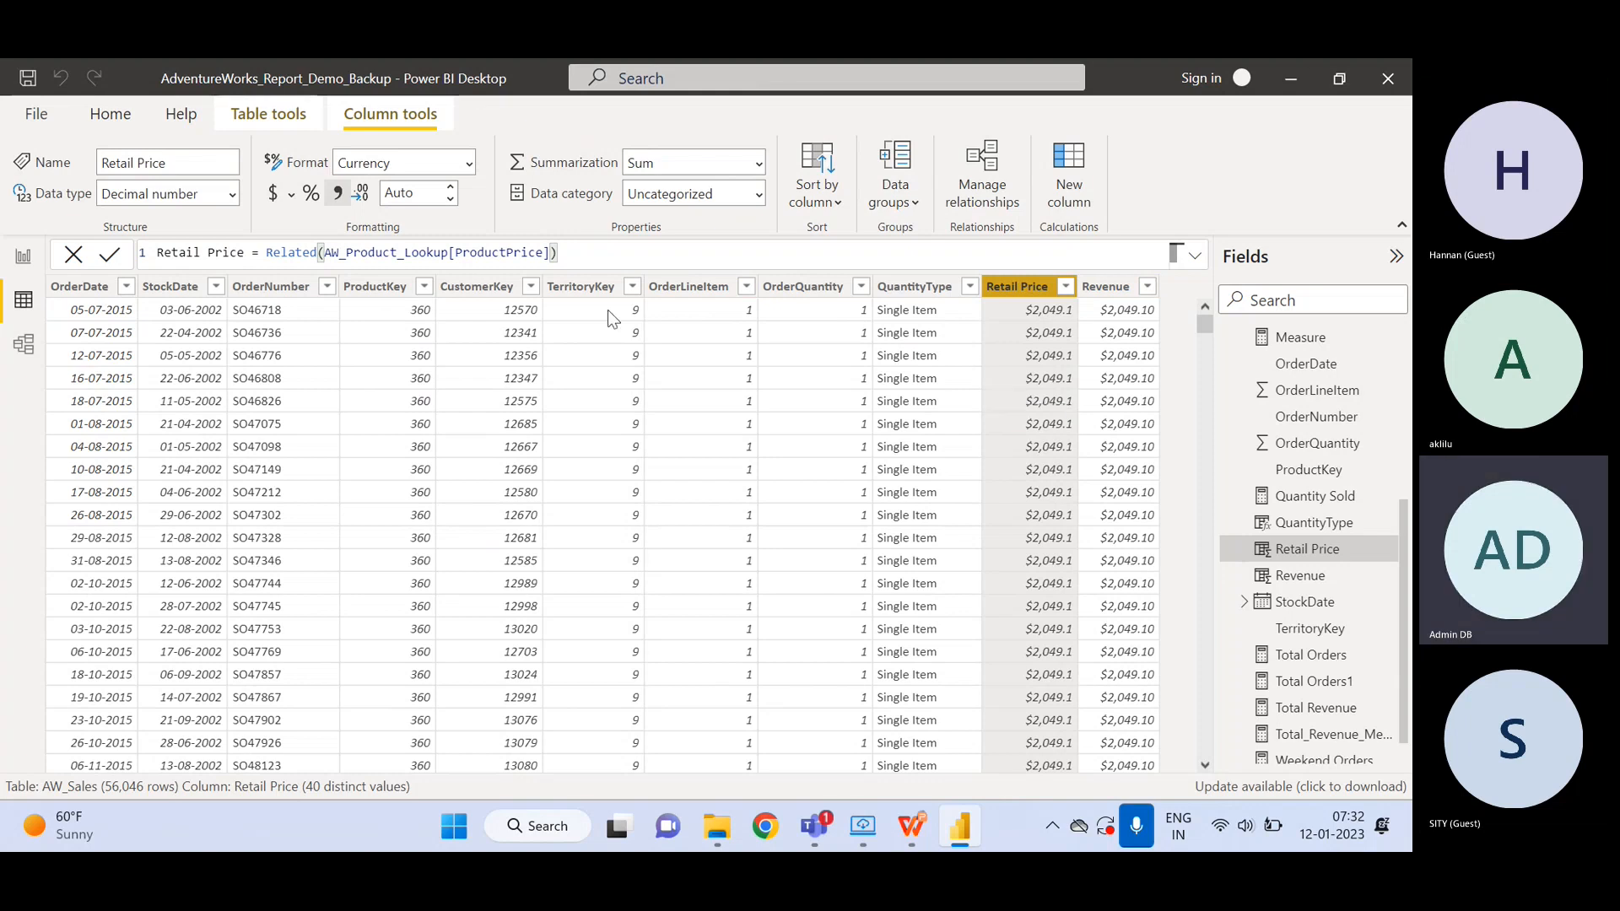
left_click(22, 258)
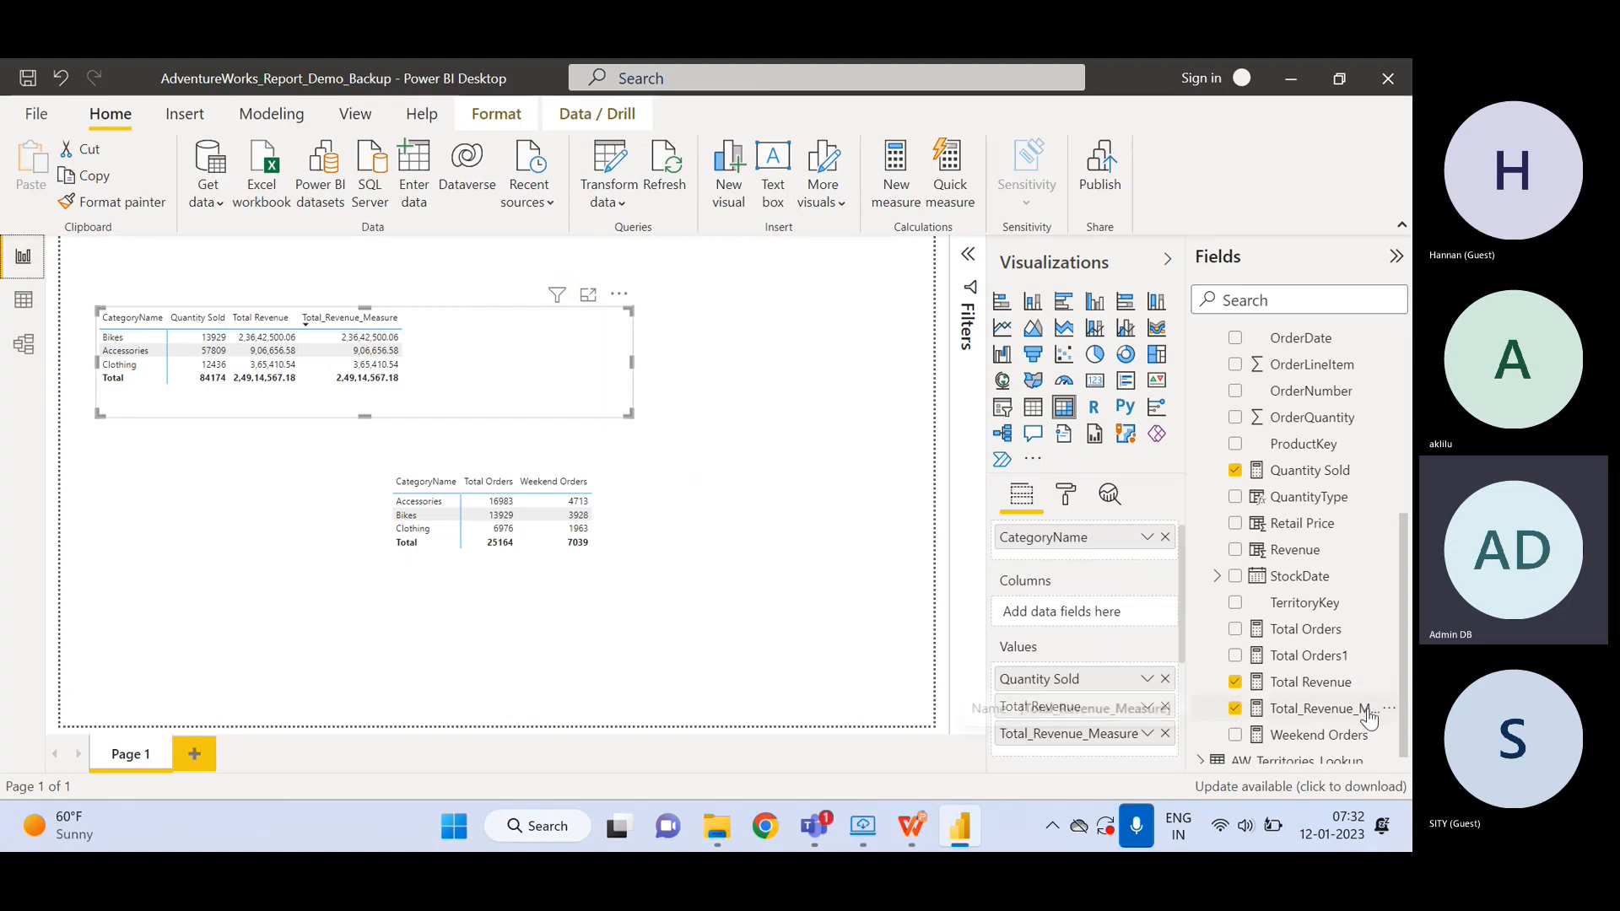
- Recheck the Total Revenue and Total_Revenue_Measure formulas, consulting the AW_Sales data table in between
left_click(1325, 691)
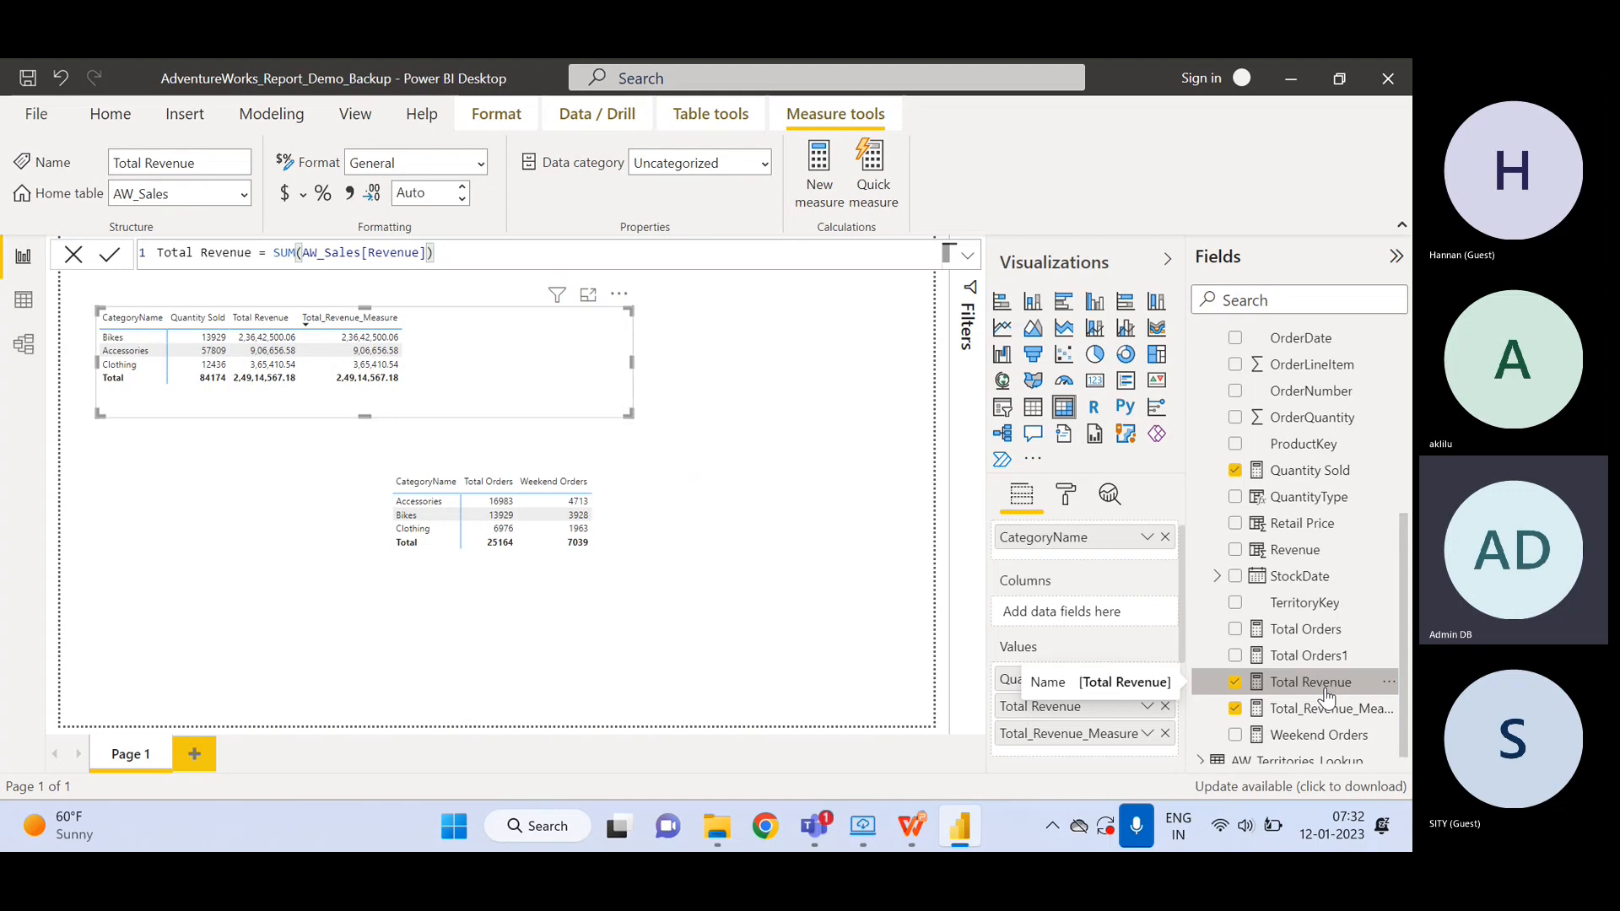
left_click(1330, 717)
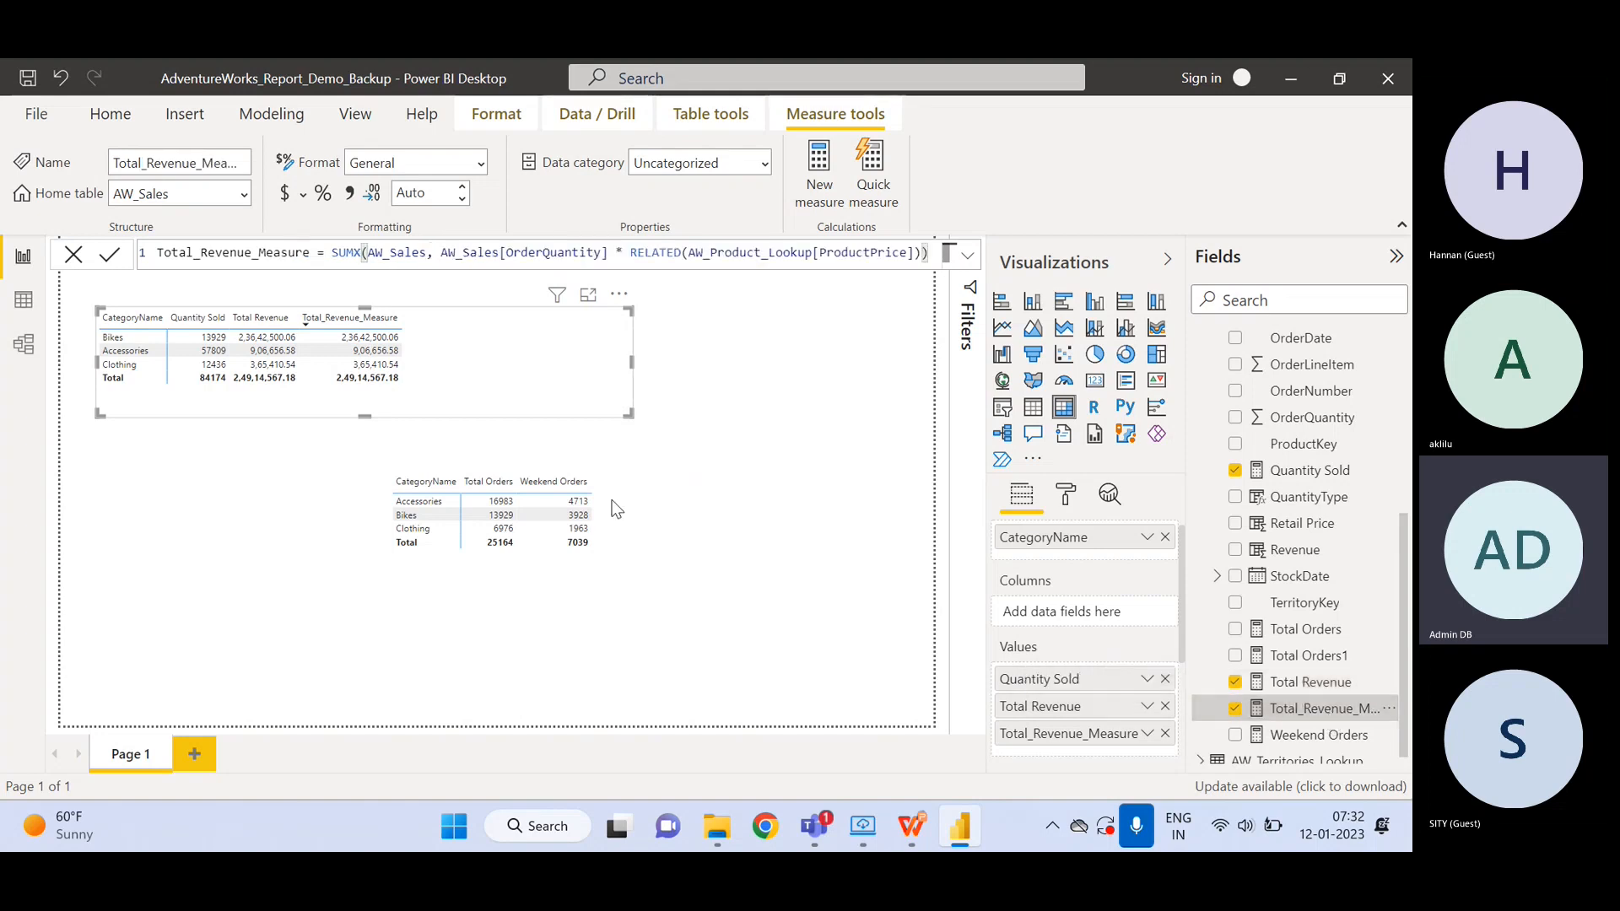
left_click(22, 305)
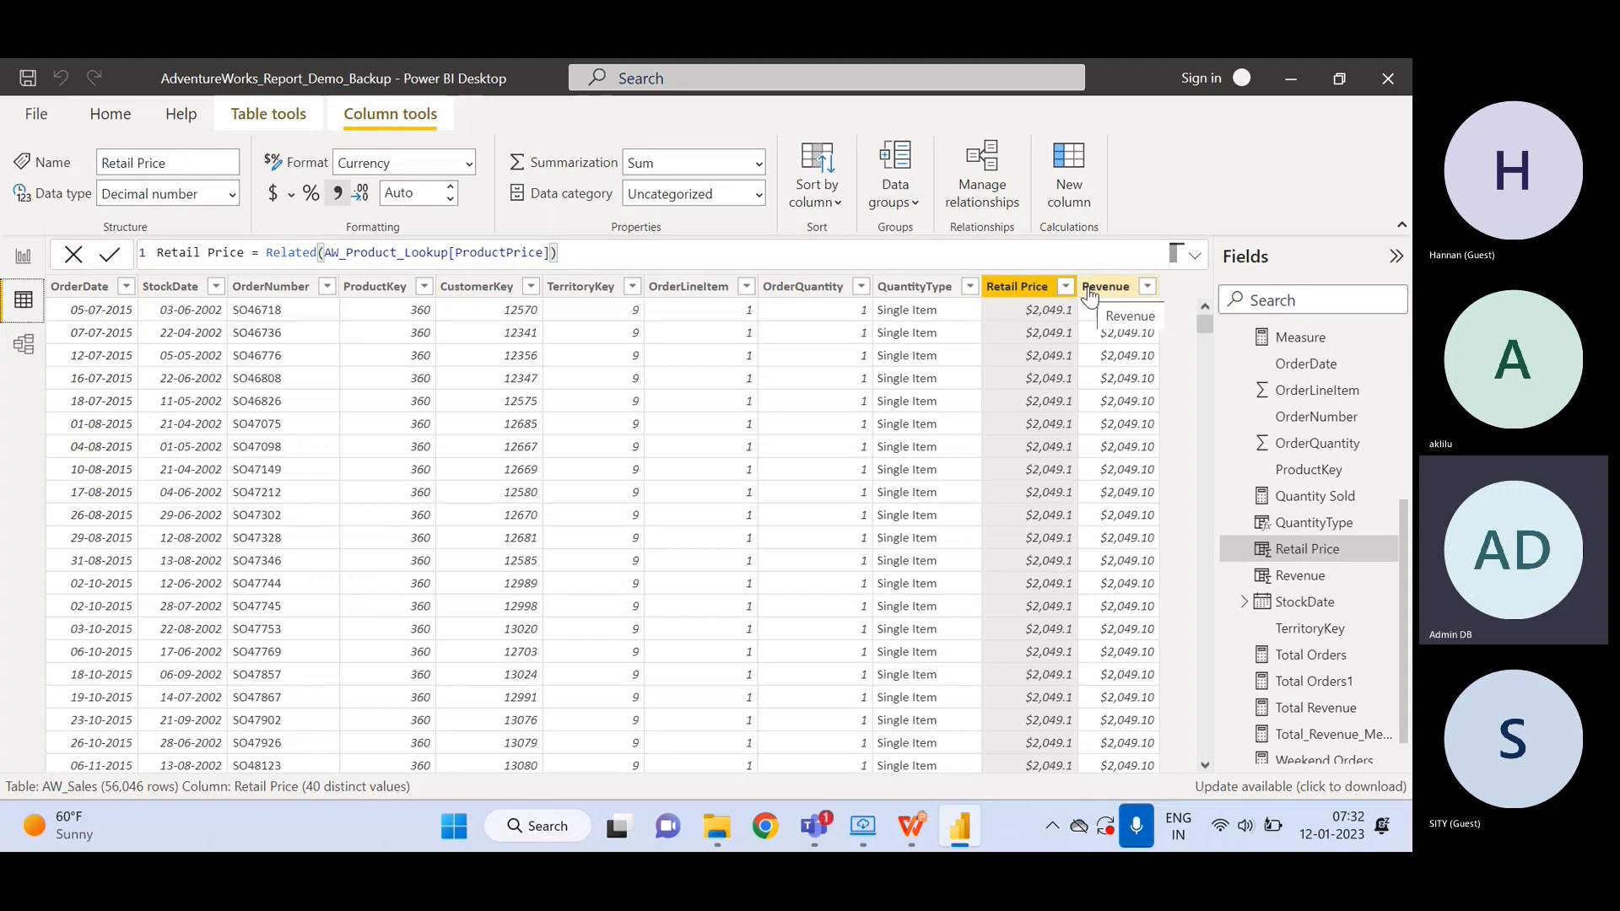
left_click(23, 256)
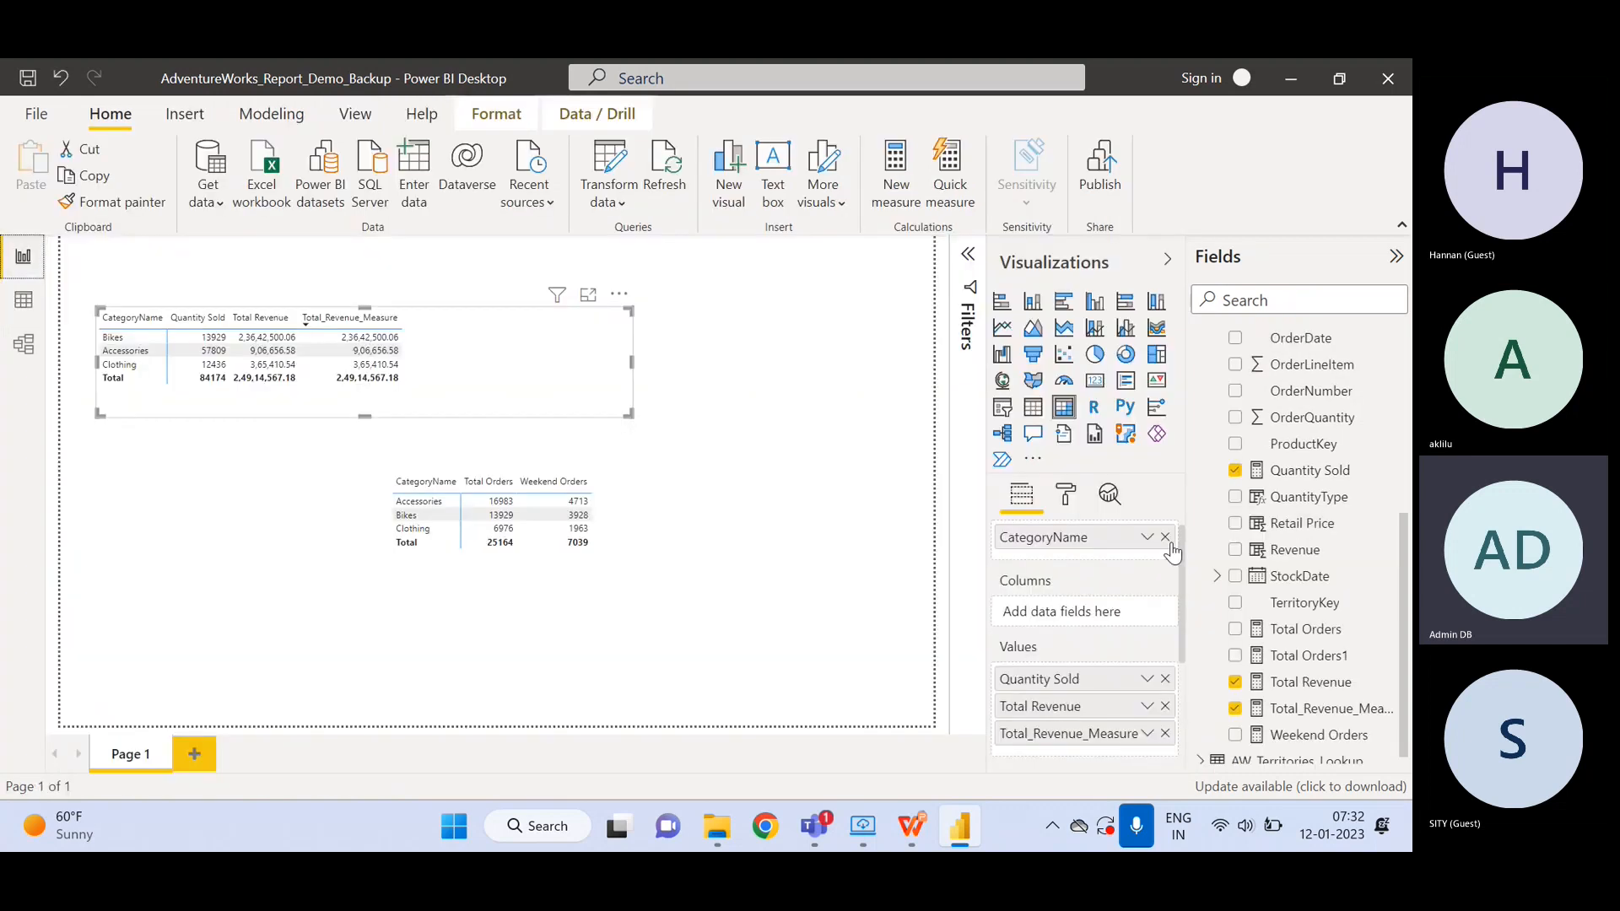
left_click(1305, 715)
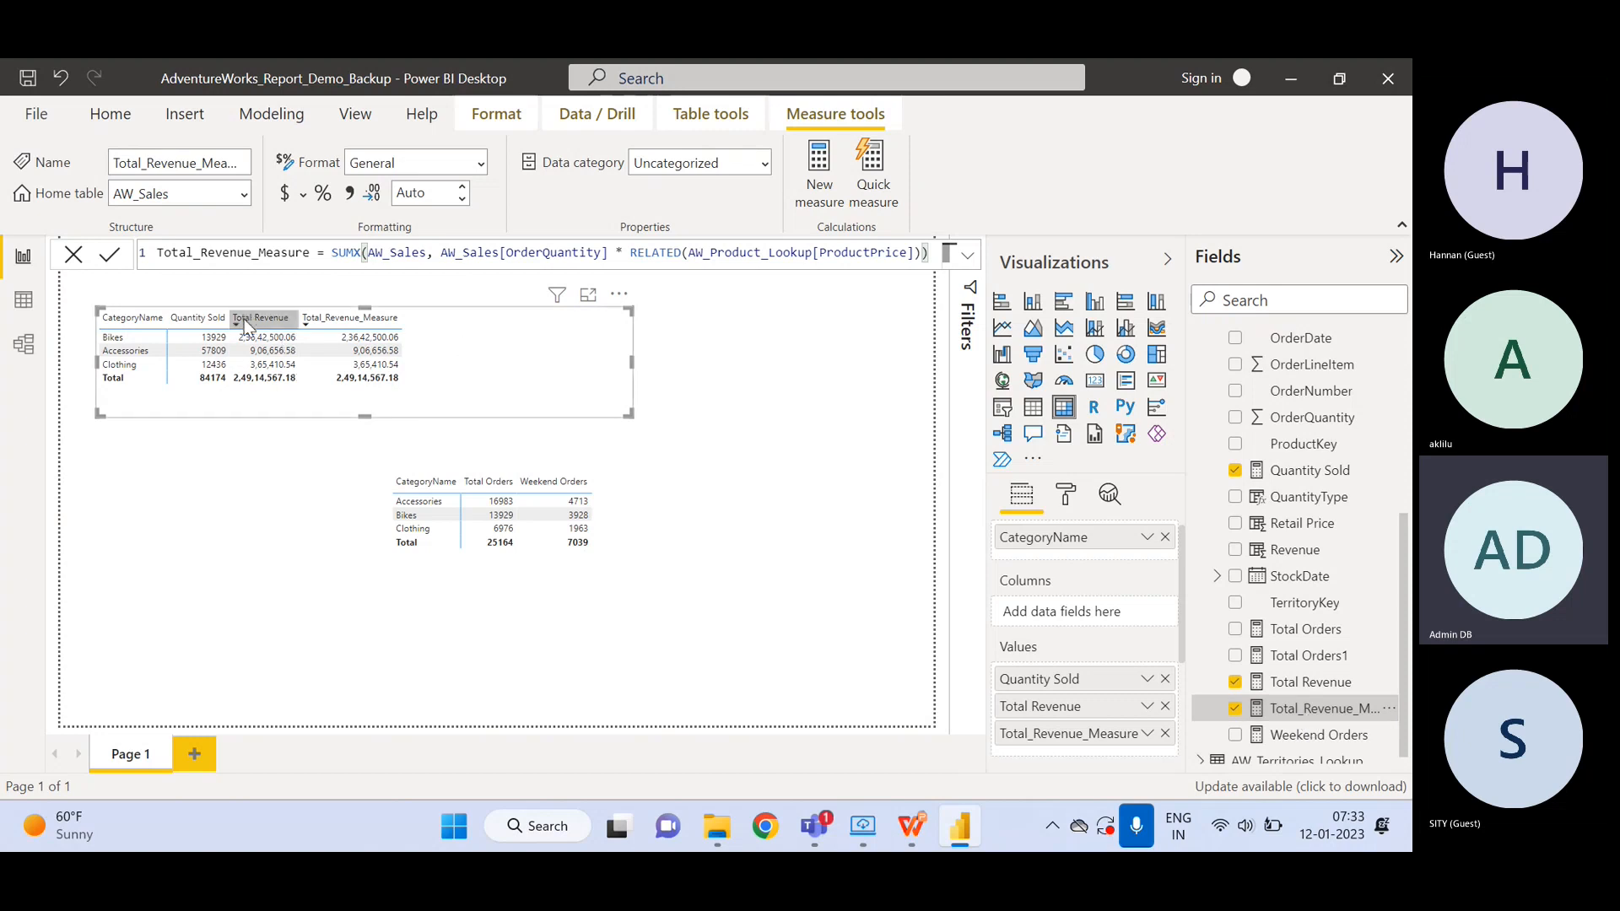
- Delete the Total Revenue measure from the model and remove its broken field from the revenue matrix values
left_click(1295, 685)
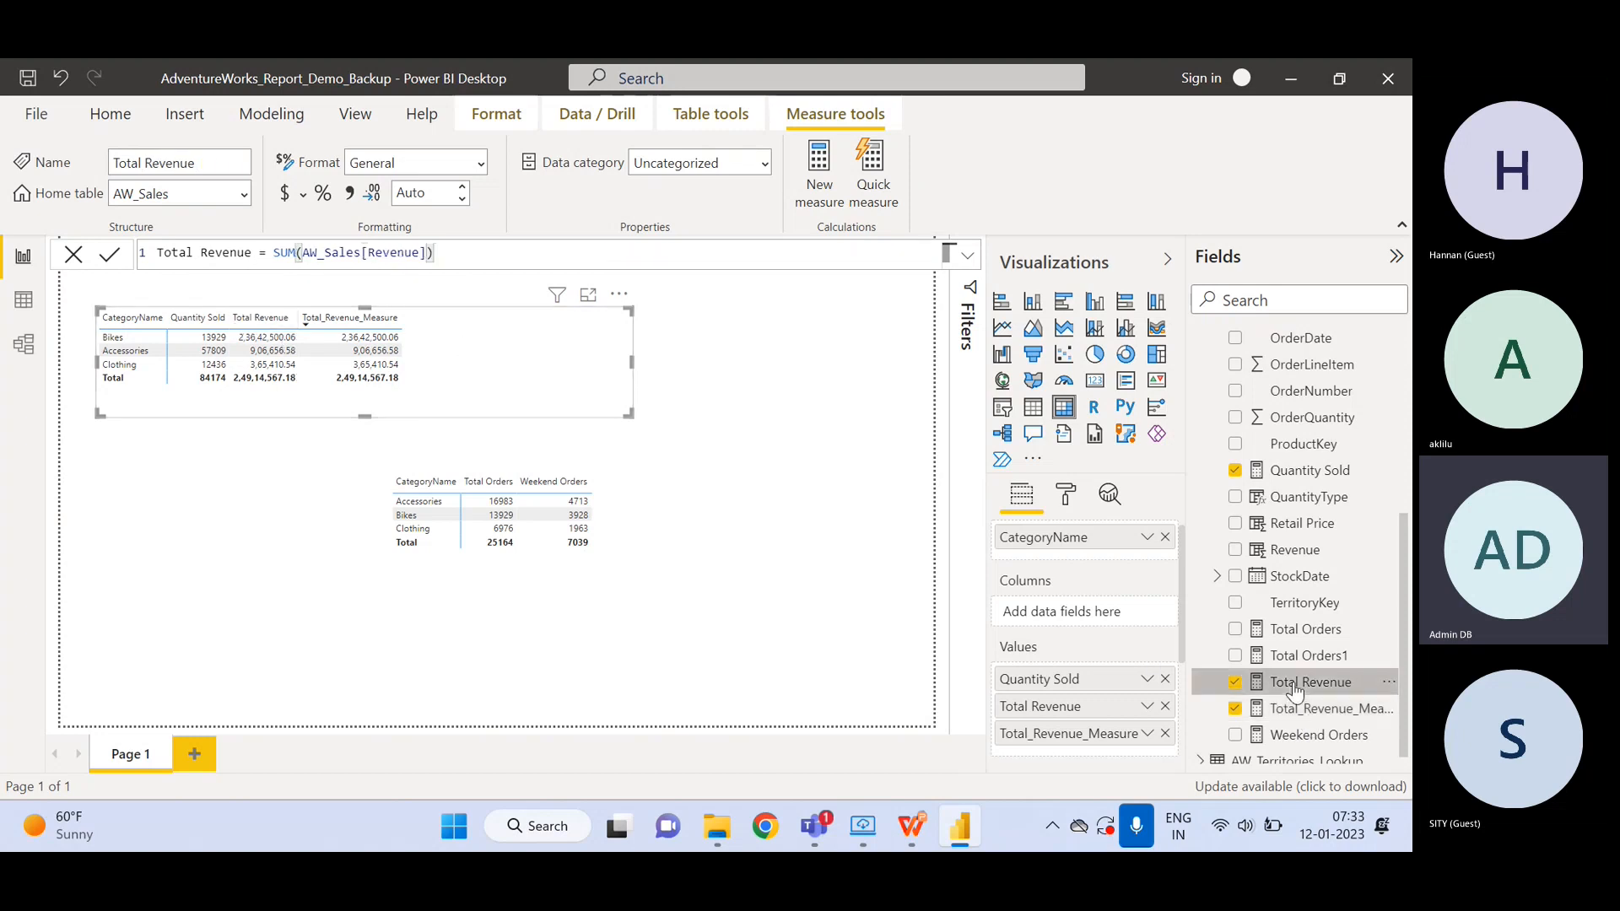
right_click(1293, 682)
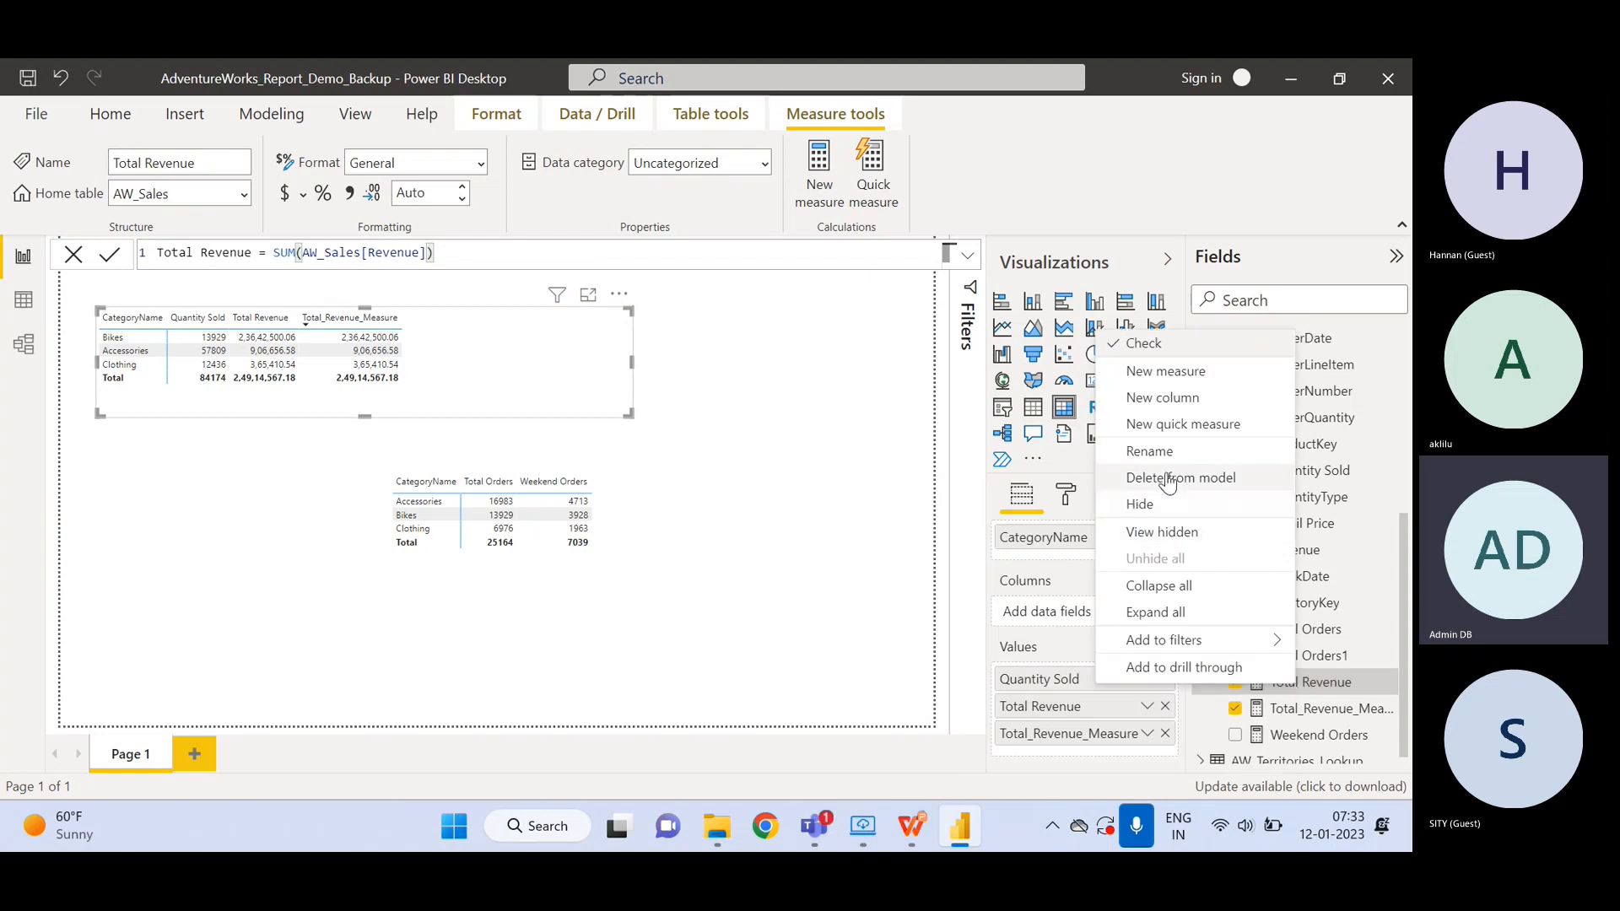
key("Escape")
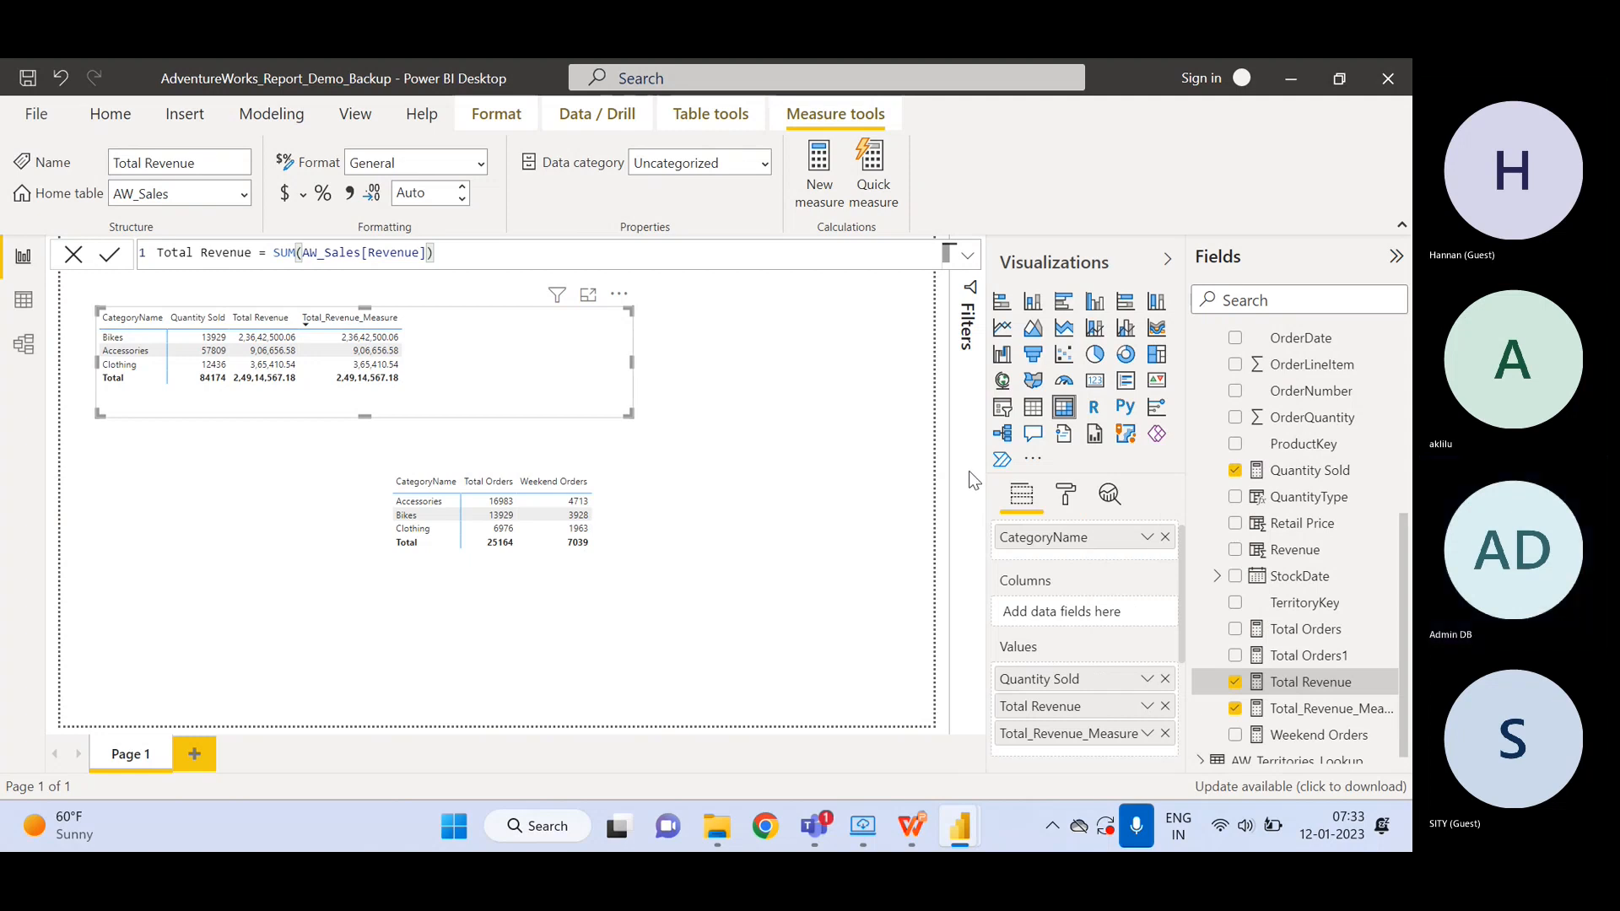
key("Delete")
left_click(833, 482)
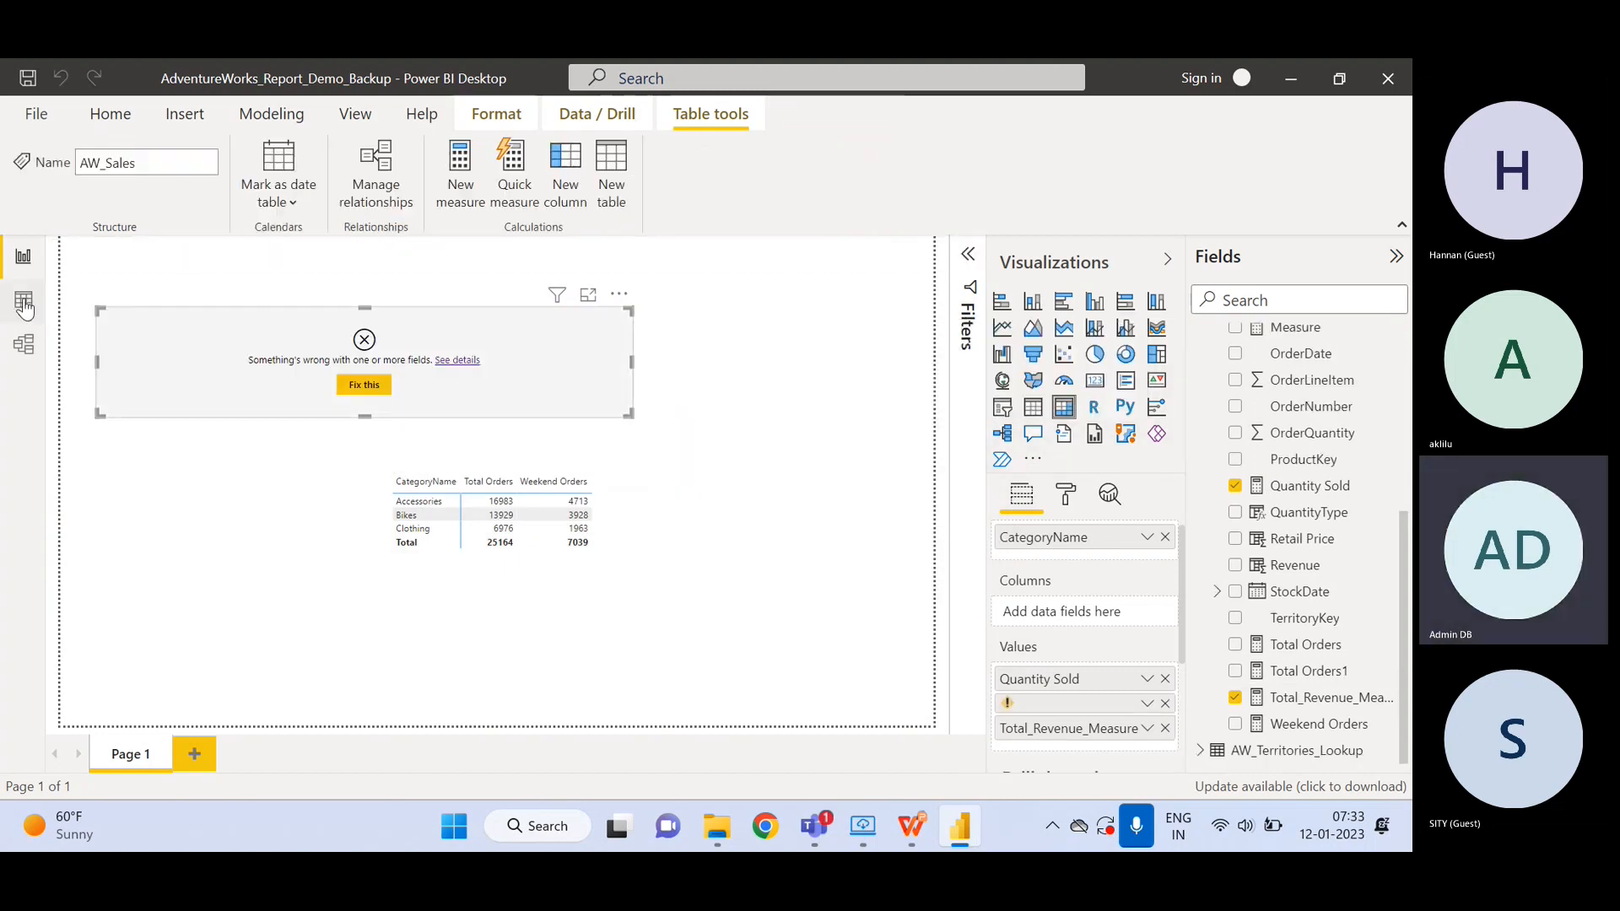
left_click(1165, 705)
- Delete the calculated Retail Price column from the AW_Sales data table
left_click(25, 302)
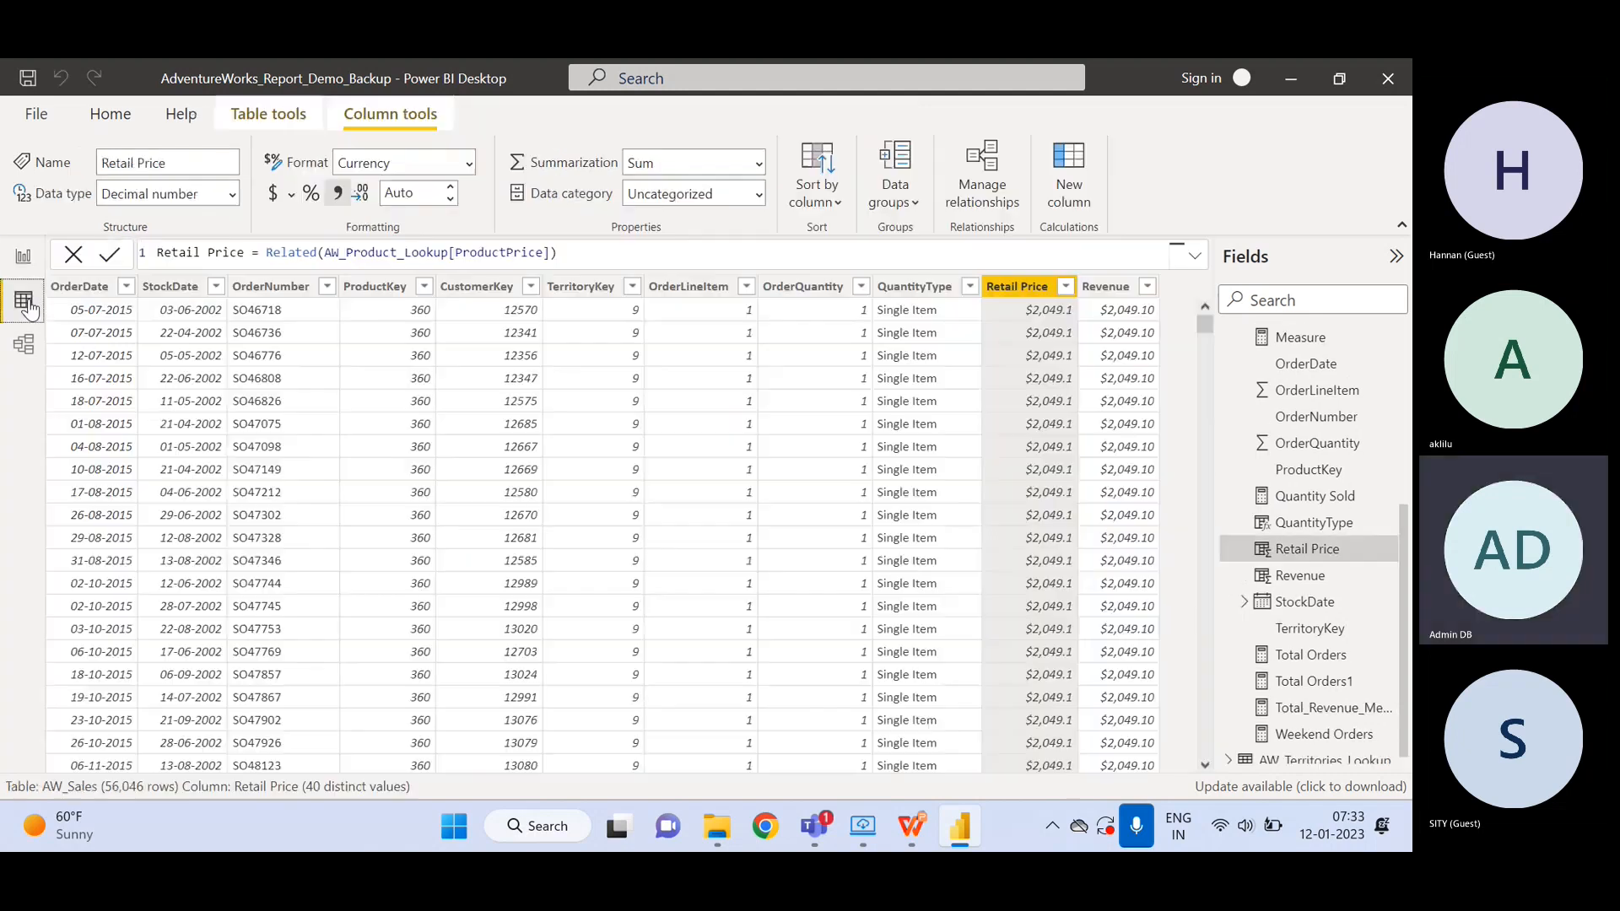
right_click(1024, 293)
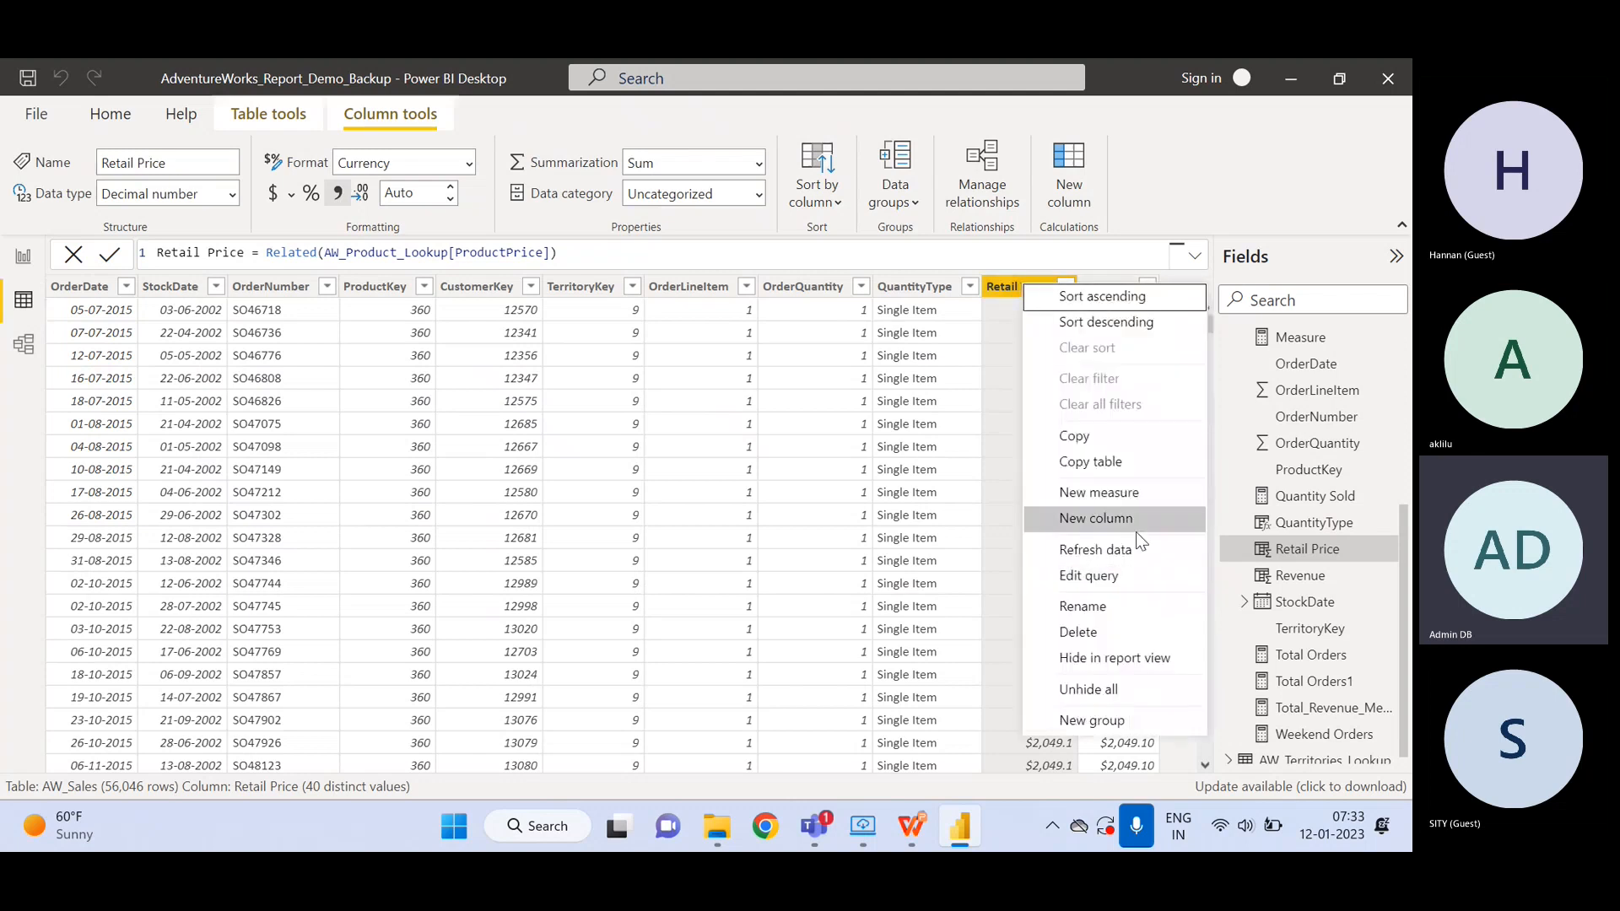
left_click(1107, 634)
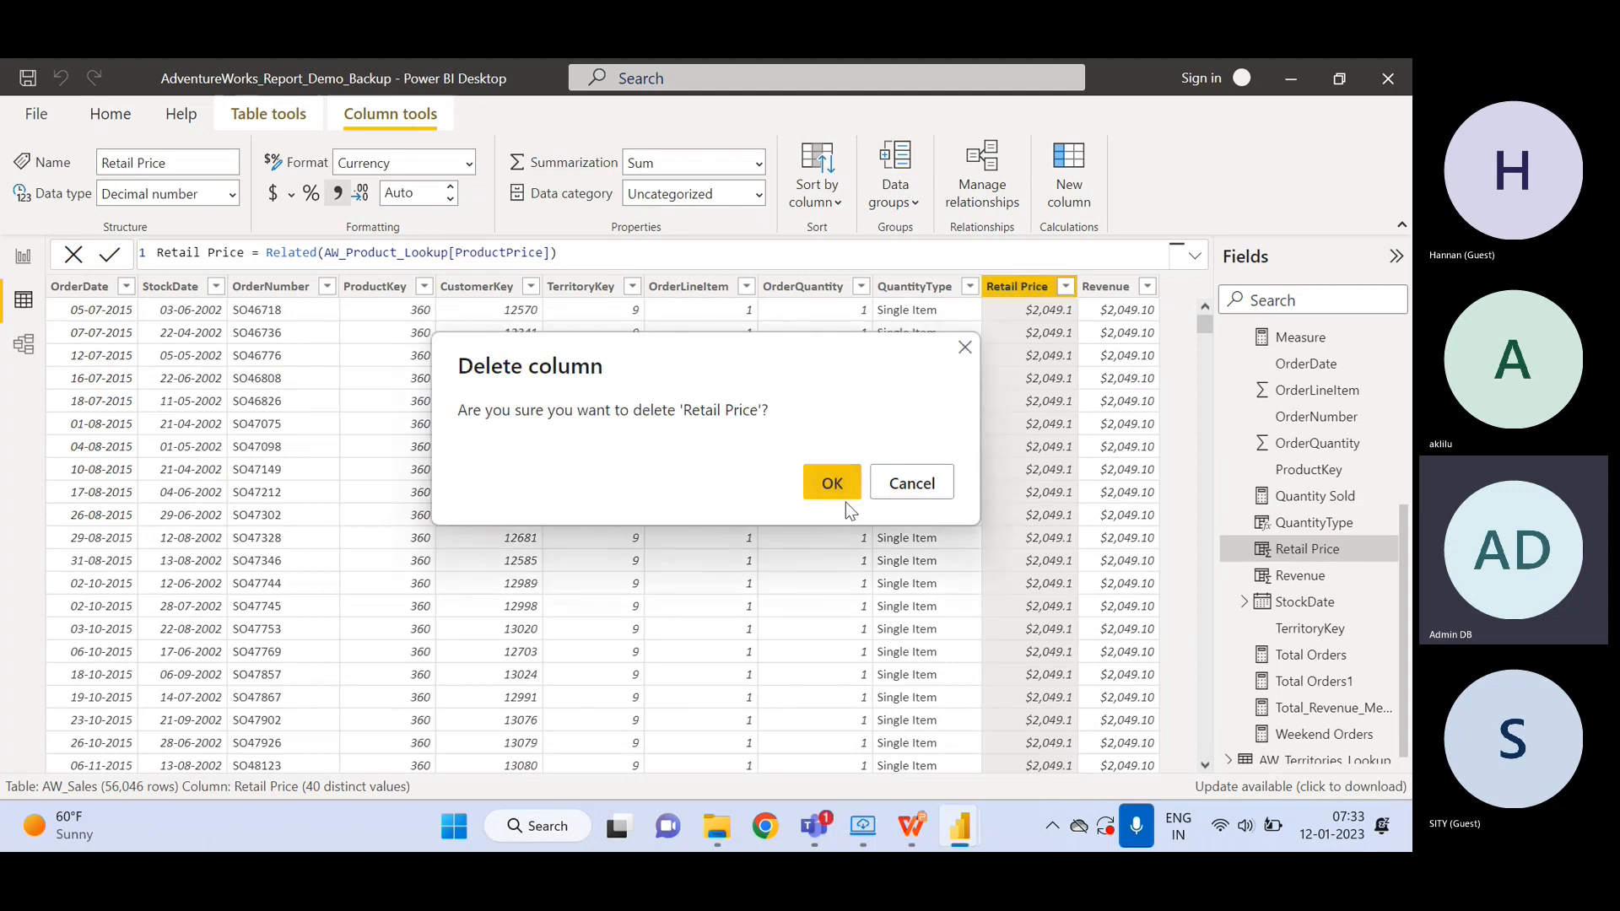
left_click(837, 485)
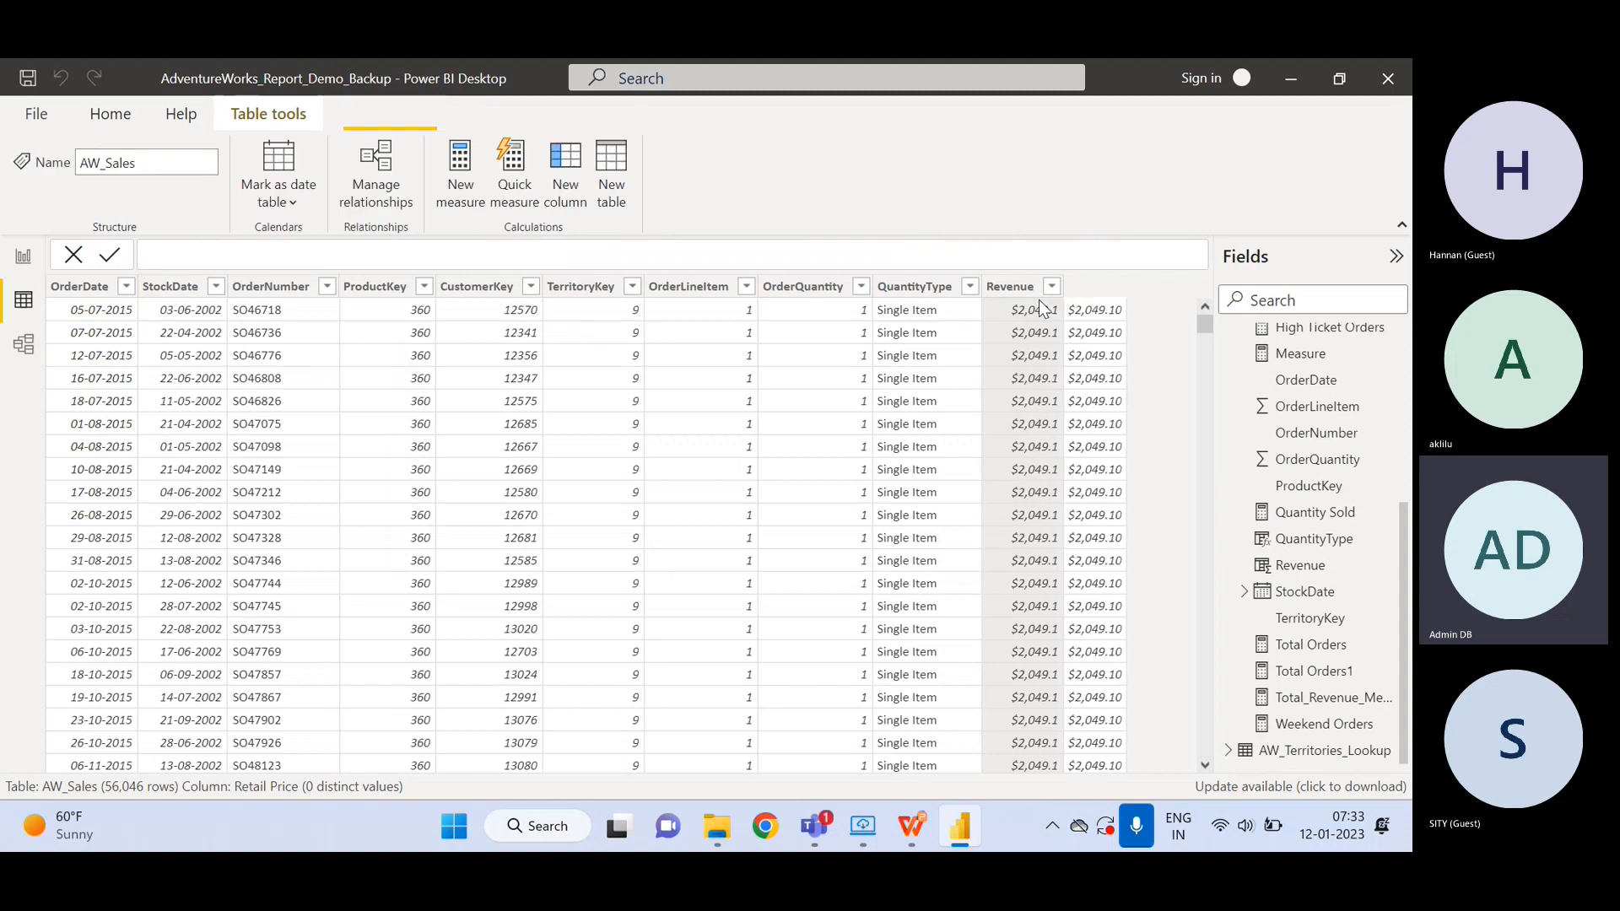
- Delete the calculated Revenue column from the AW_Sales data table
left_click(1026, 290)
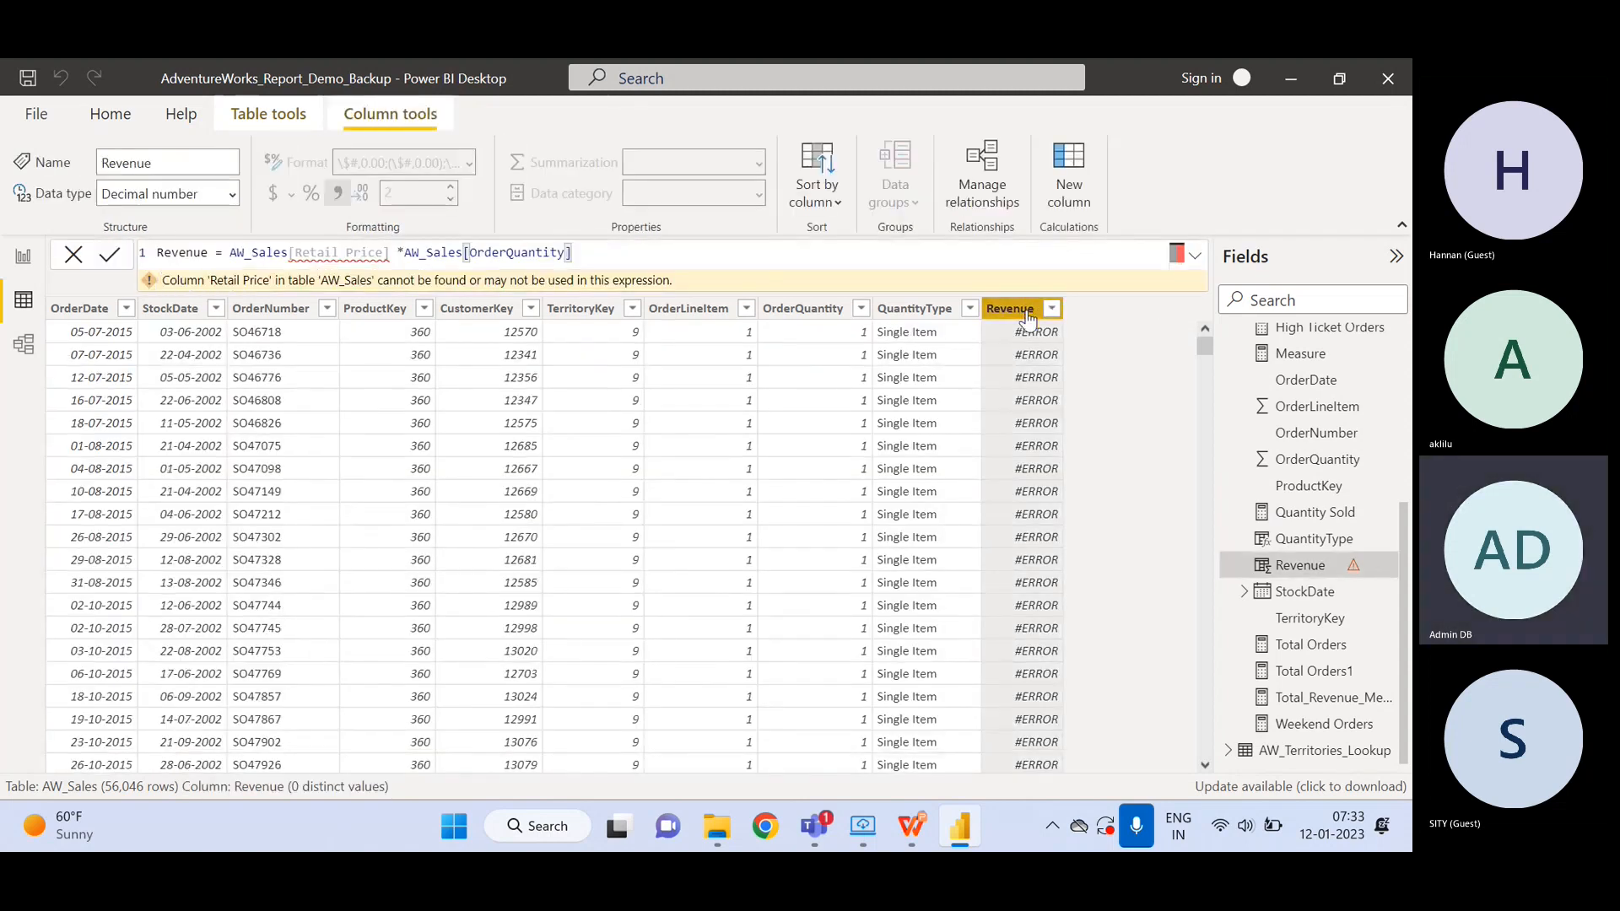
right_click(1026, 312)
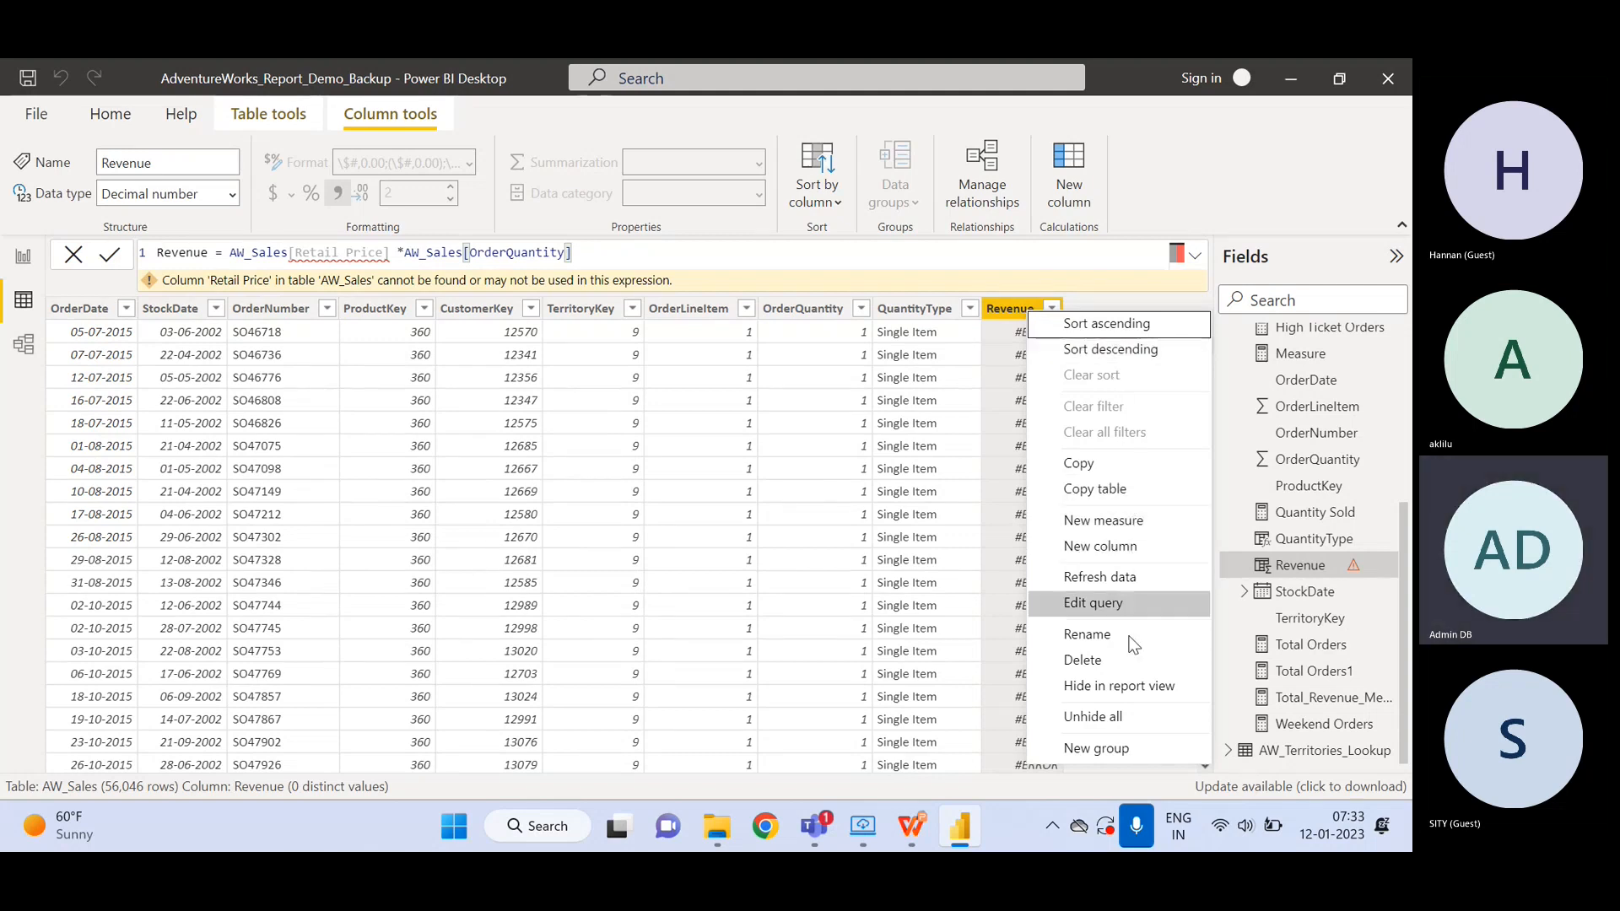
left_click(1131, 664)
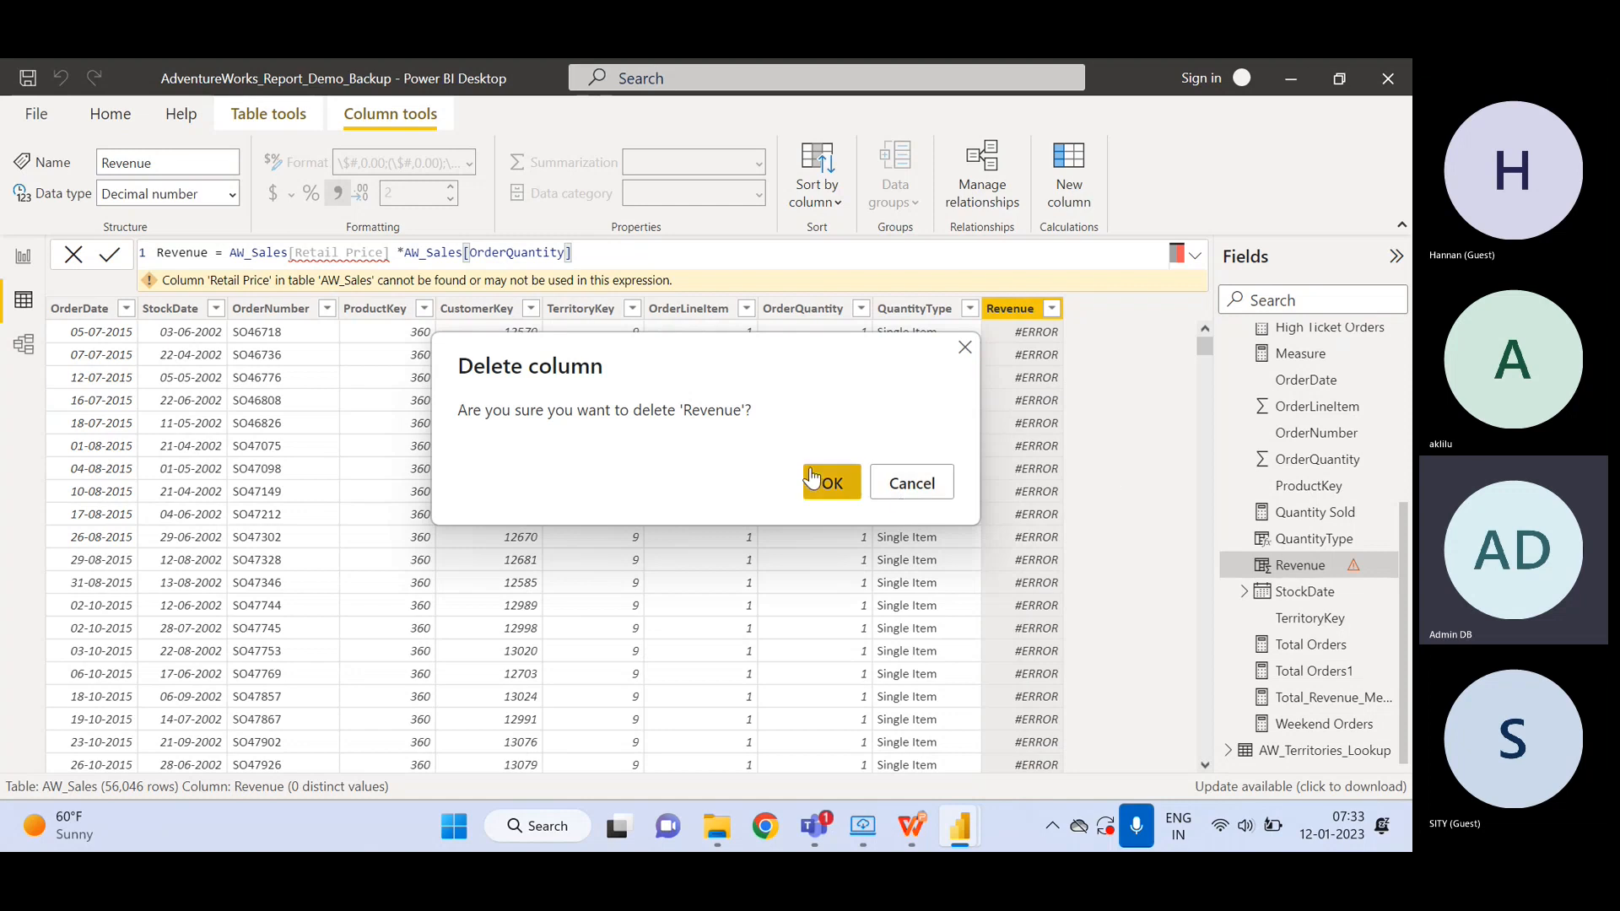
left_click(832, 483)
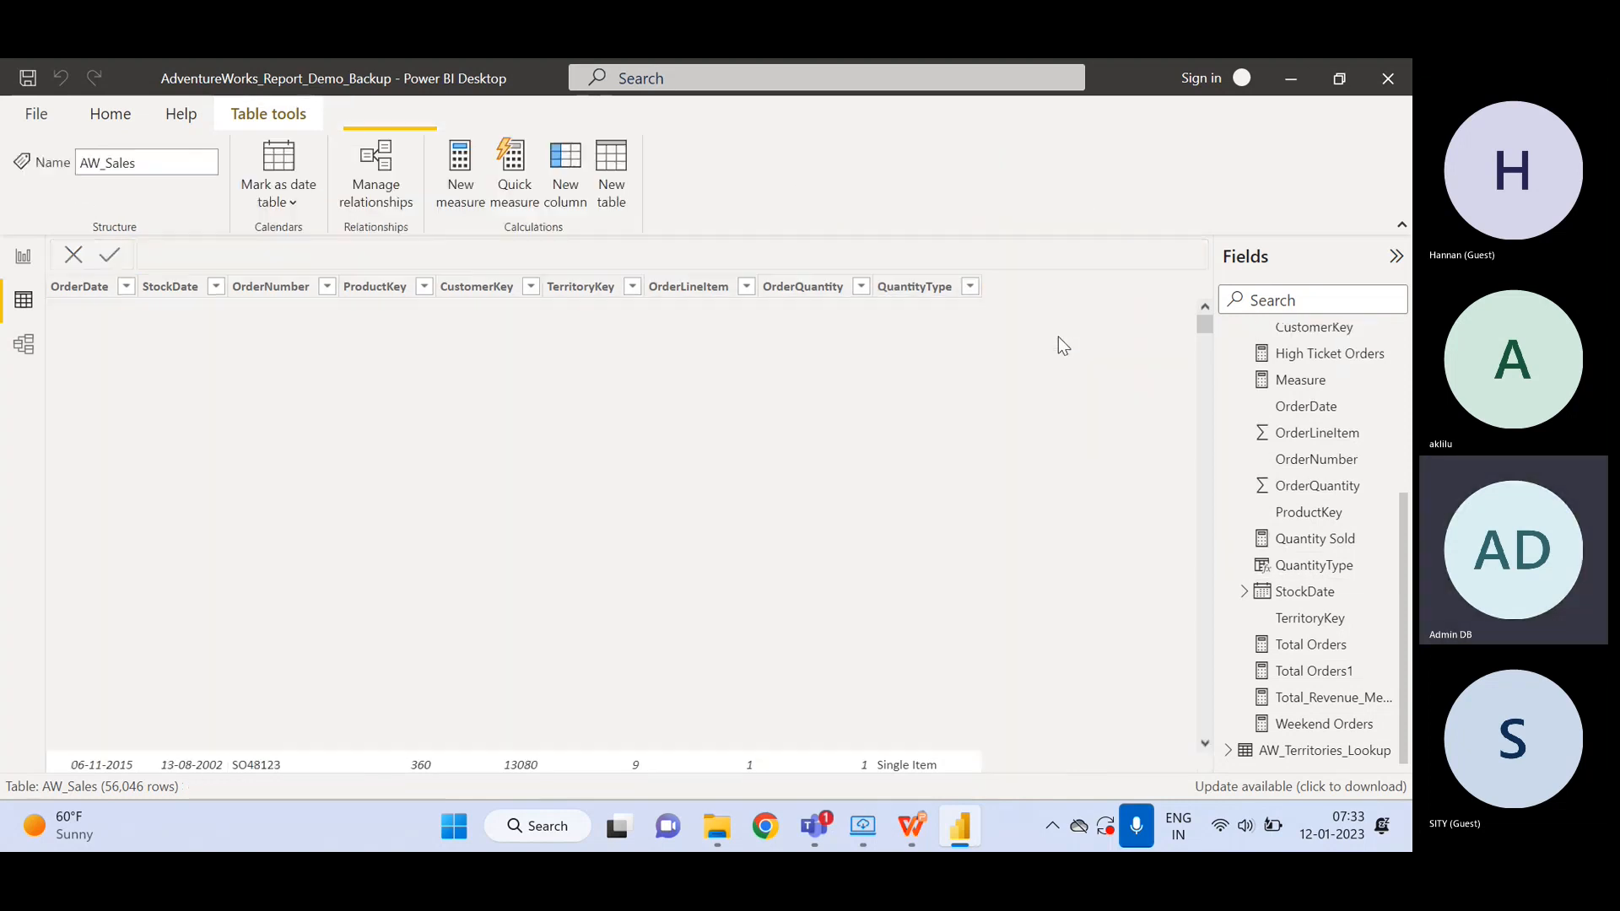
- Return to the report page and narrow the revenue matrix frame to fit its remaining columns
left_click(23, 255)
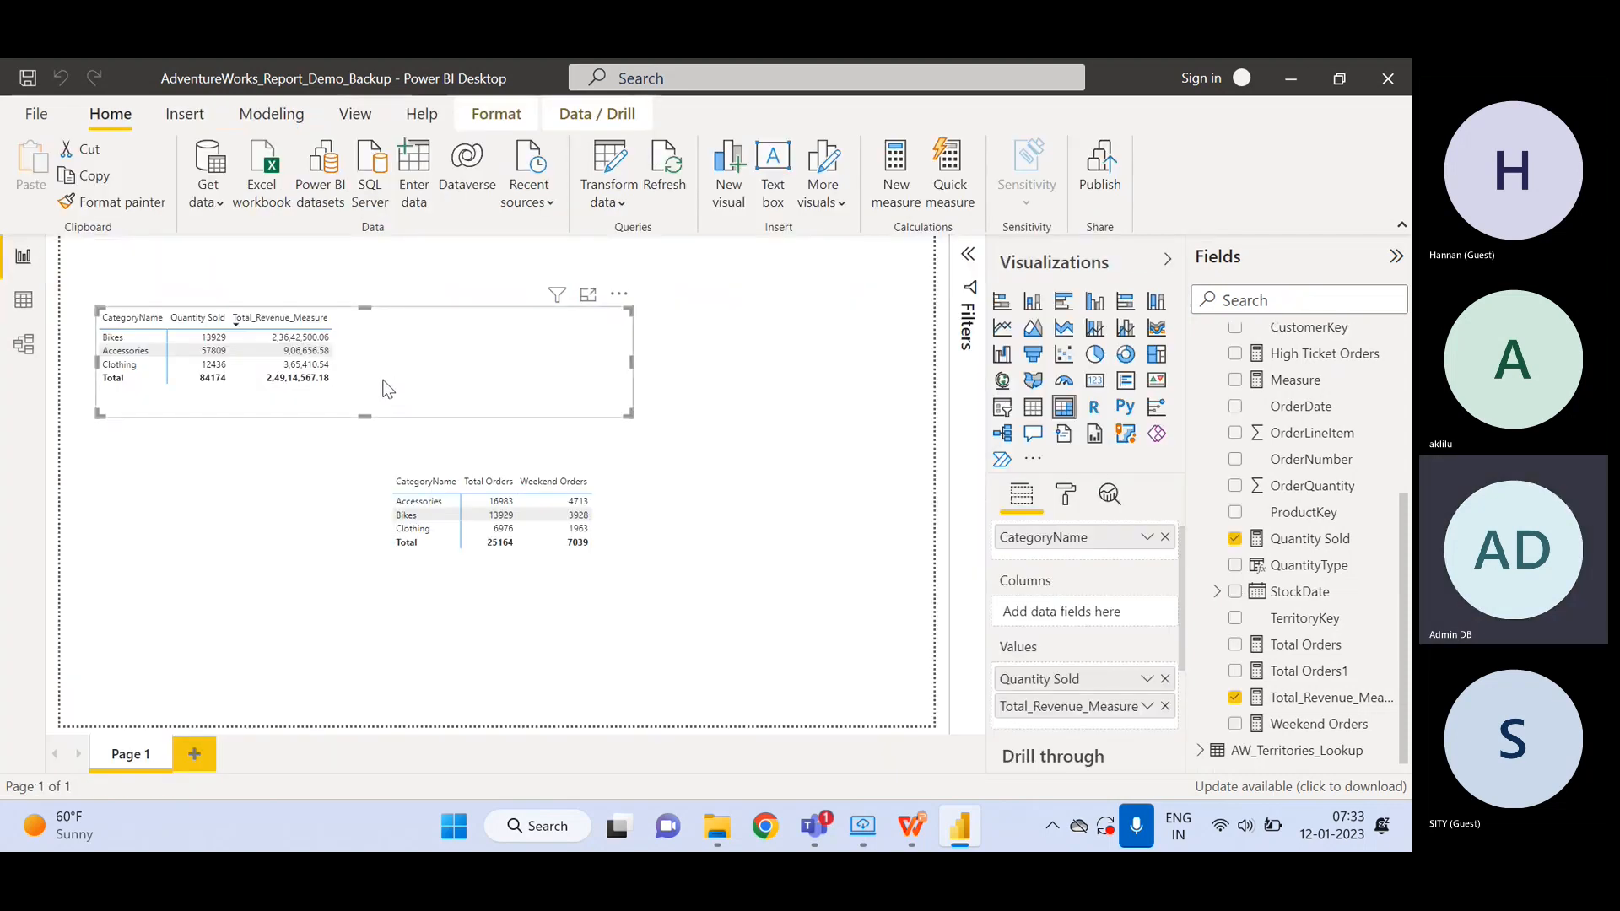
left_click(21, 302)
left_click(21, 263)
left_click_drag(632, 363, 370, 339)
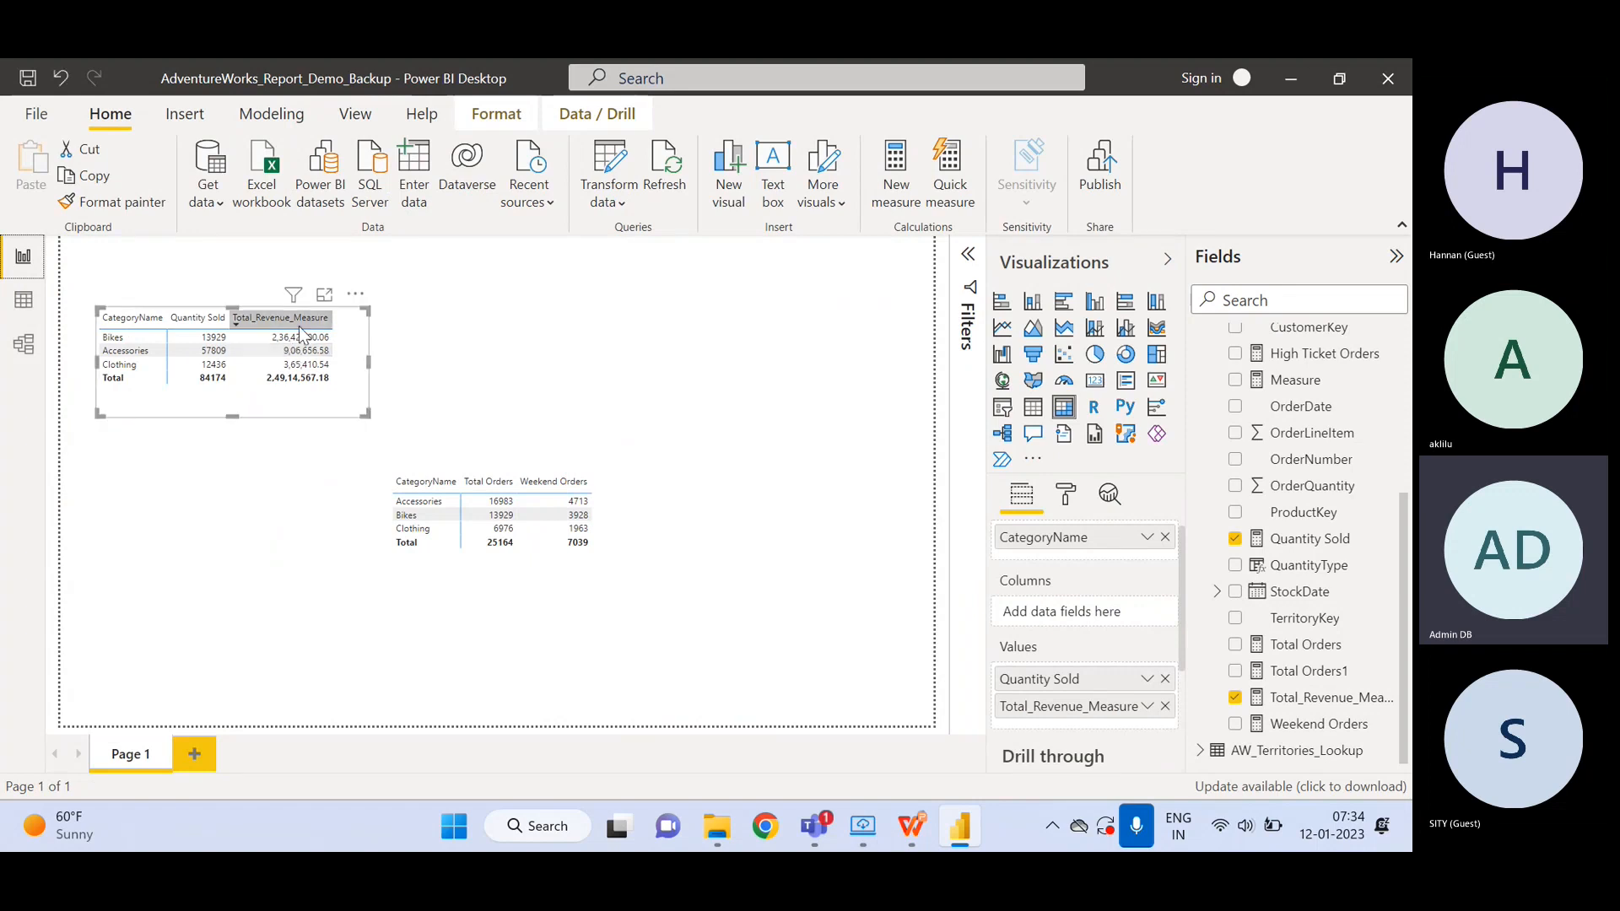
- Rename Total_Revenue_Measure to Total_Revenue in its formula, keeping the SUMX expression
left_click(1321, 697)
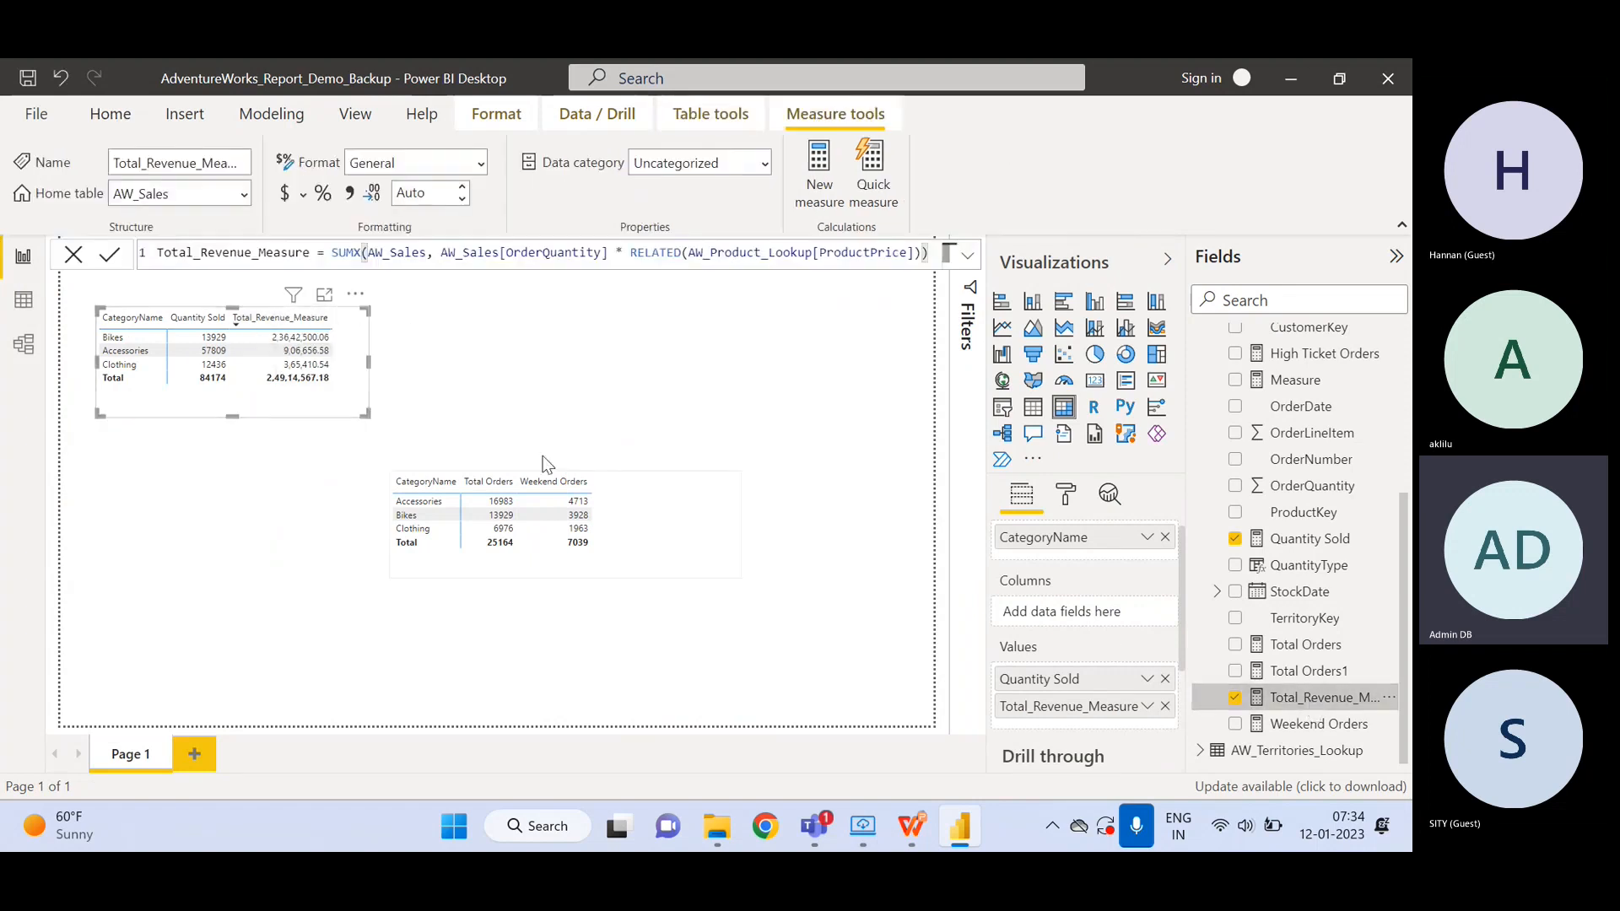
left_click(310, 252)
left_click_drag(295, 249, 254, 251)
key("BackSpace")
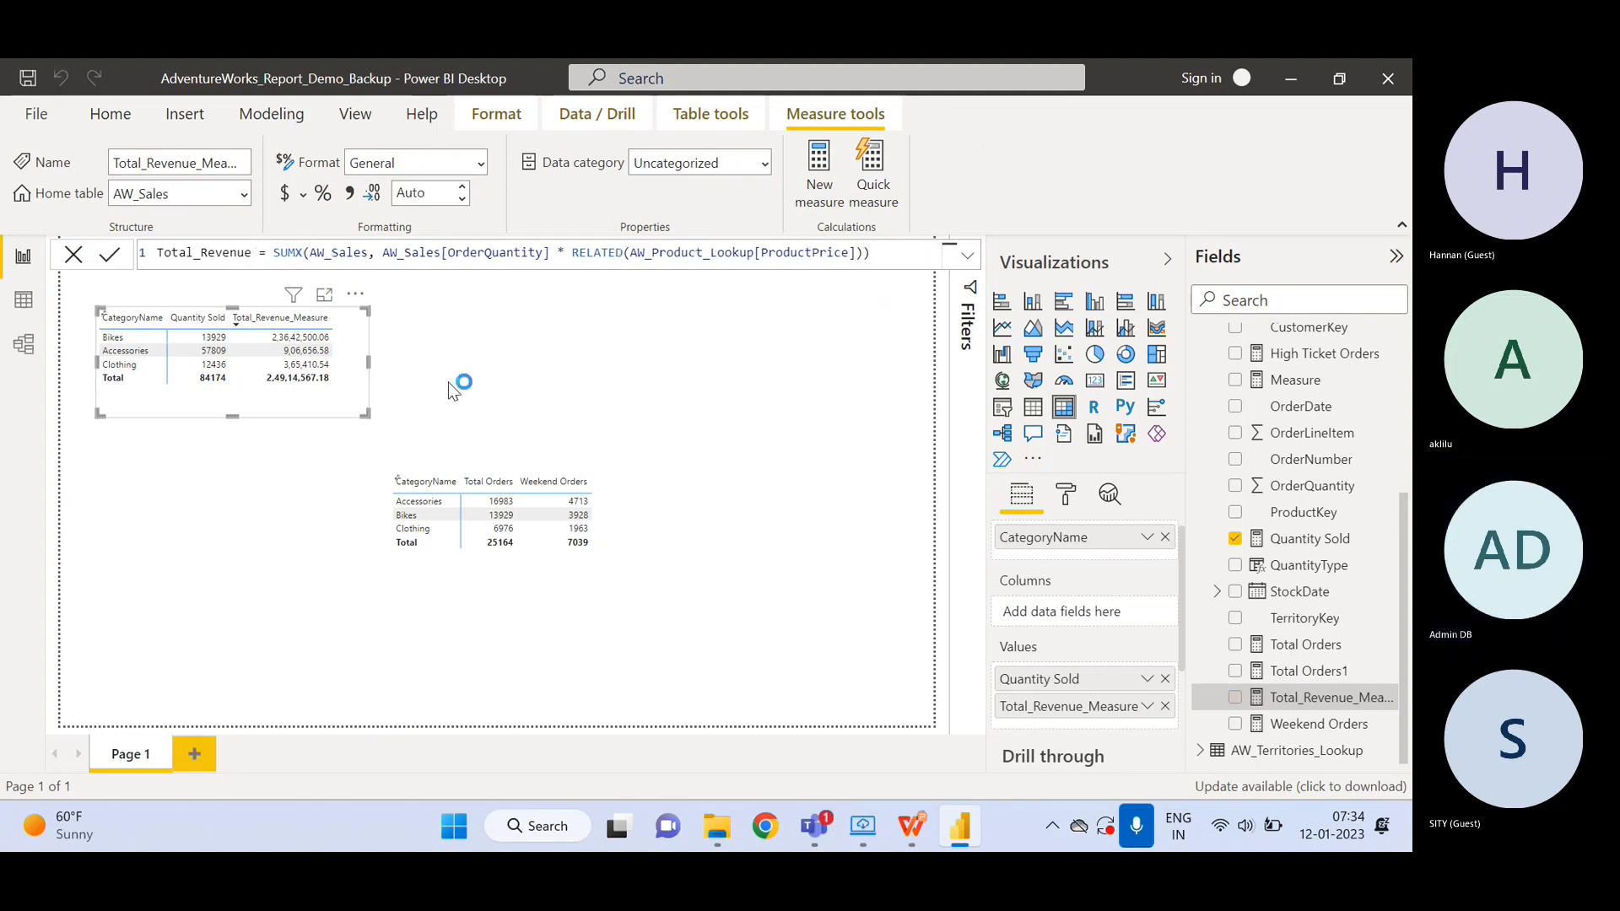
key("Return")
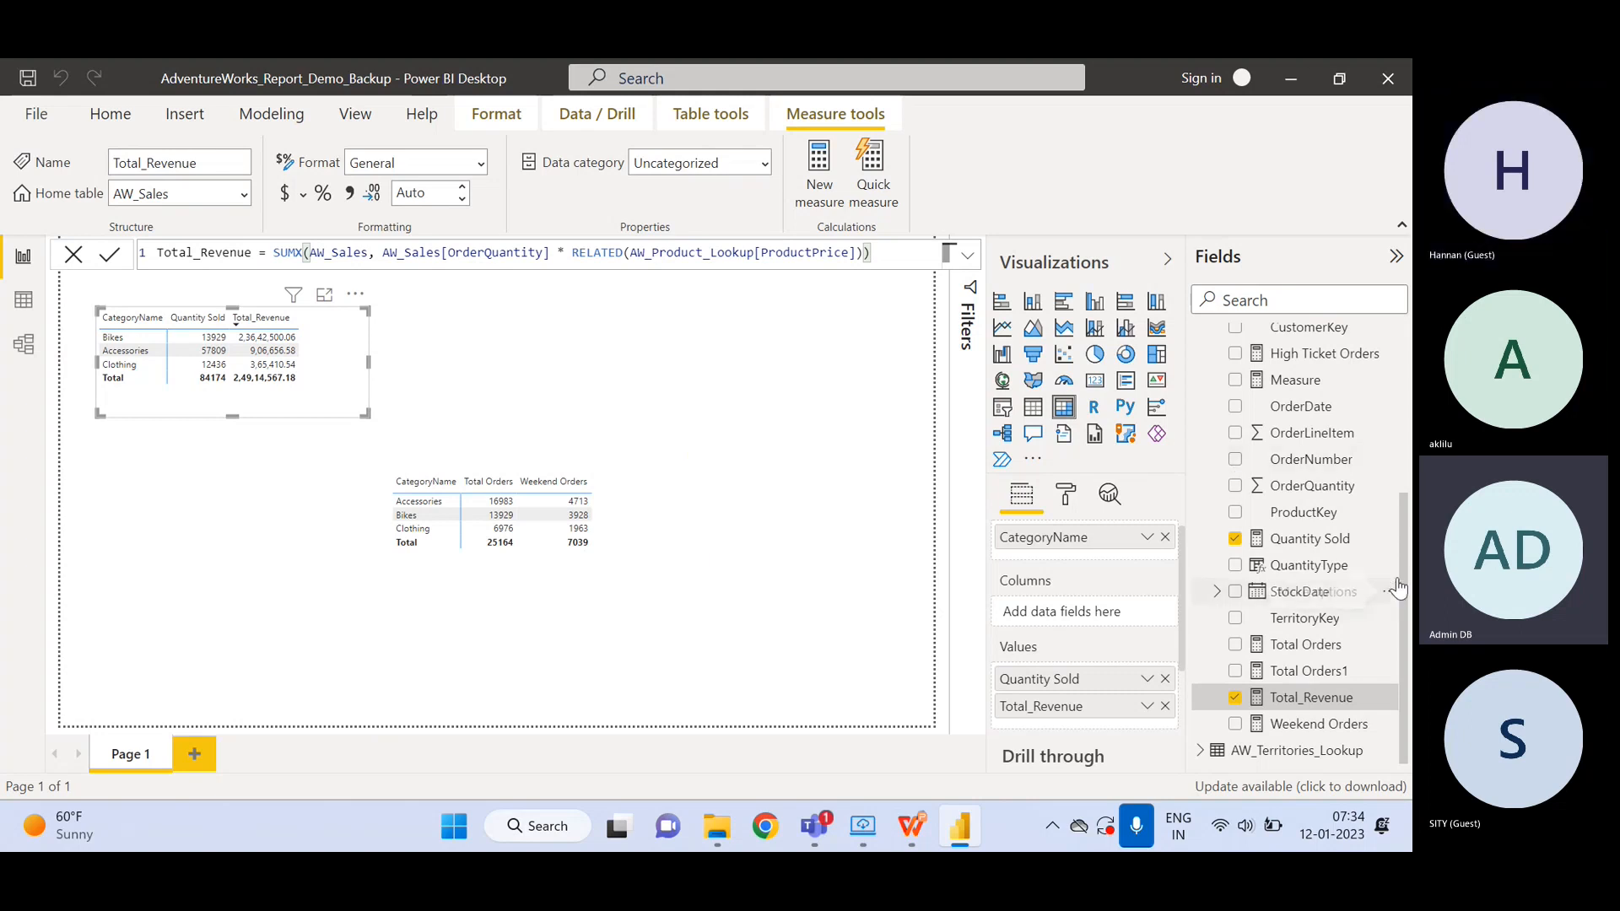
- Collapse and re-expand the AW_Sales field list, and select the AW_Sales table
left_click_drag(1402, 575, 1399, 396)
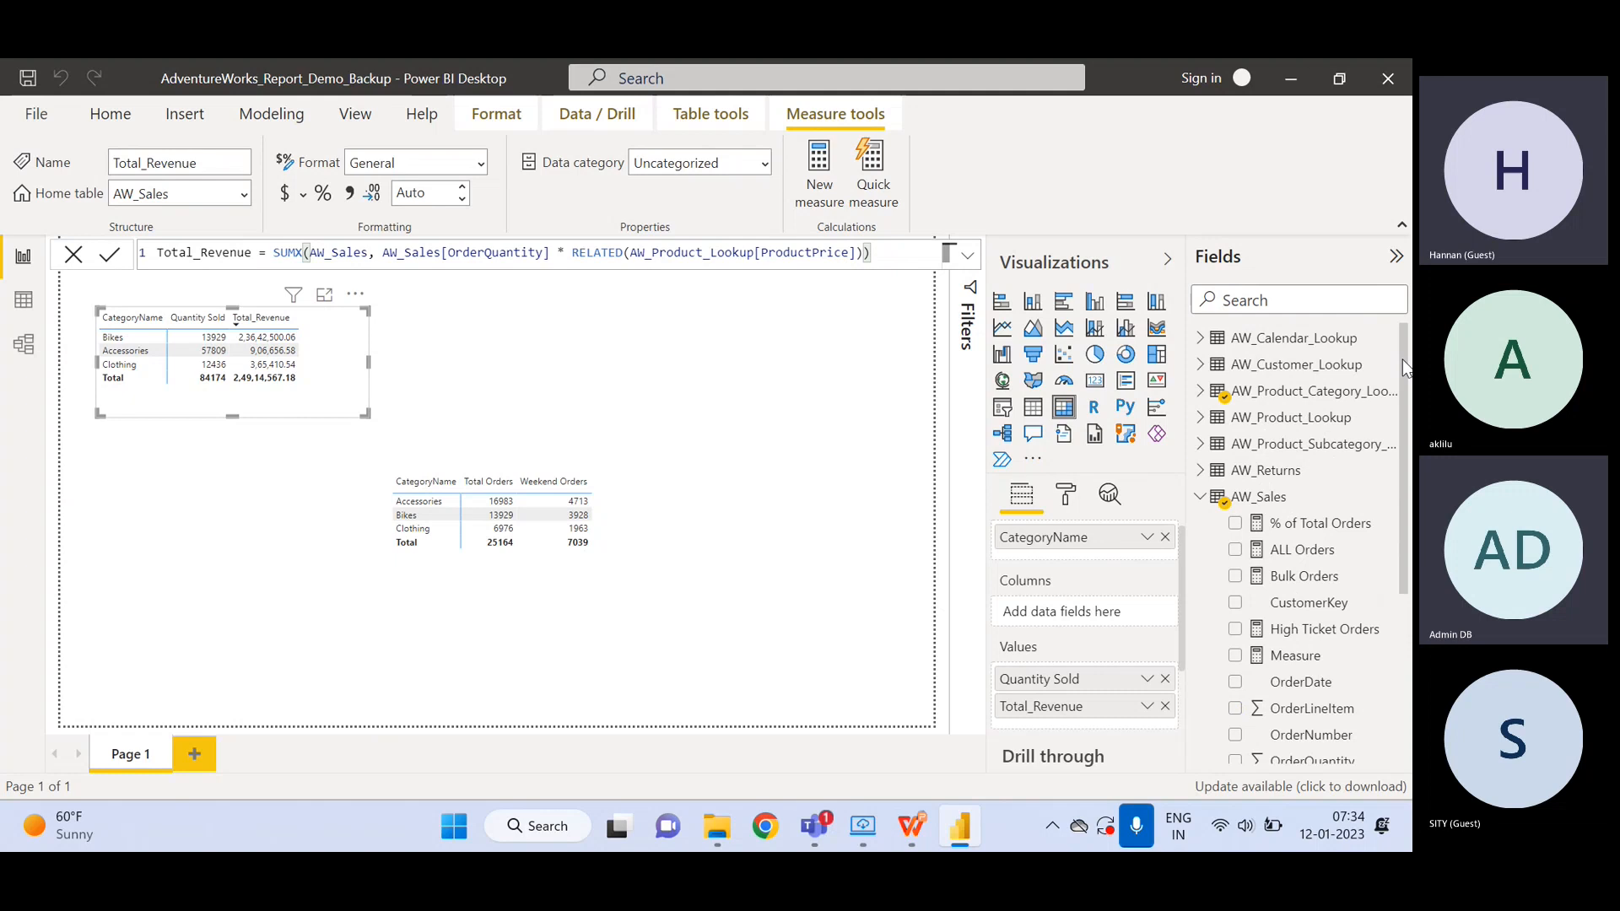
left_click(1201, 498)
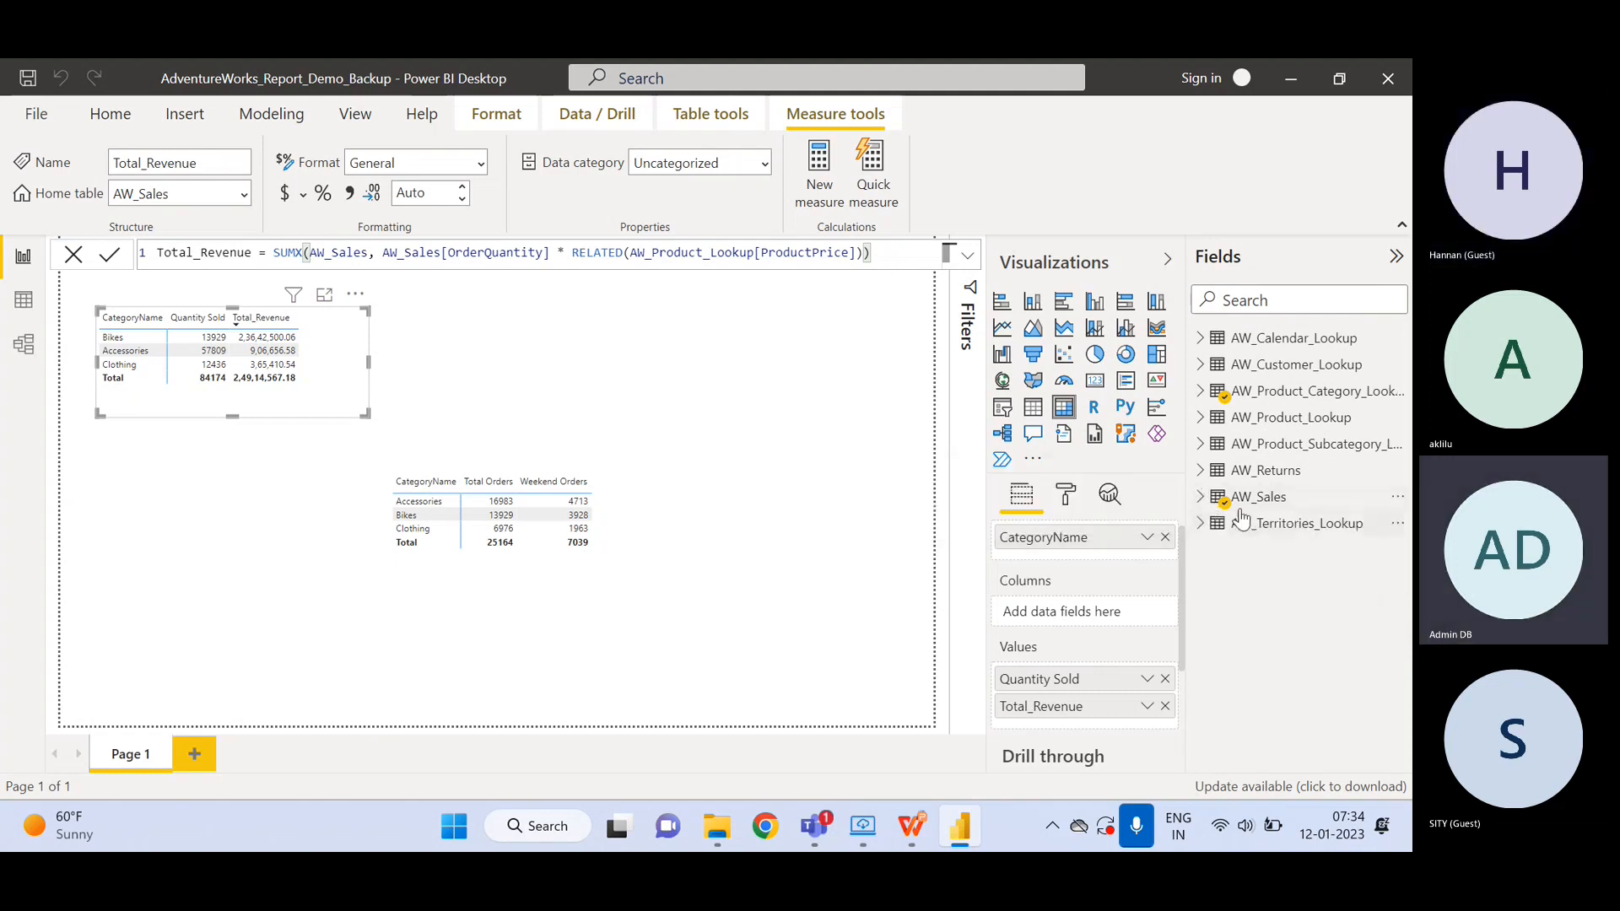
left_click(1201, 498)
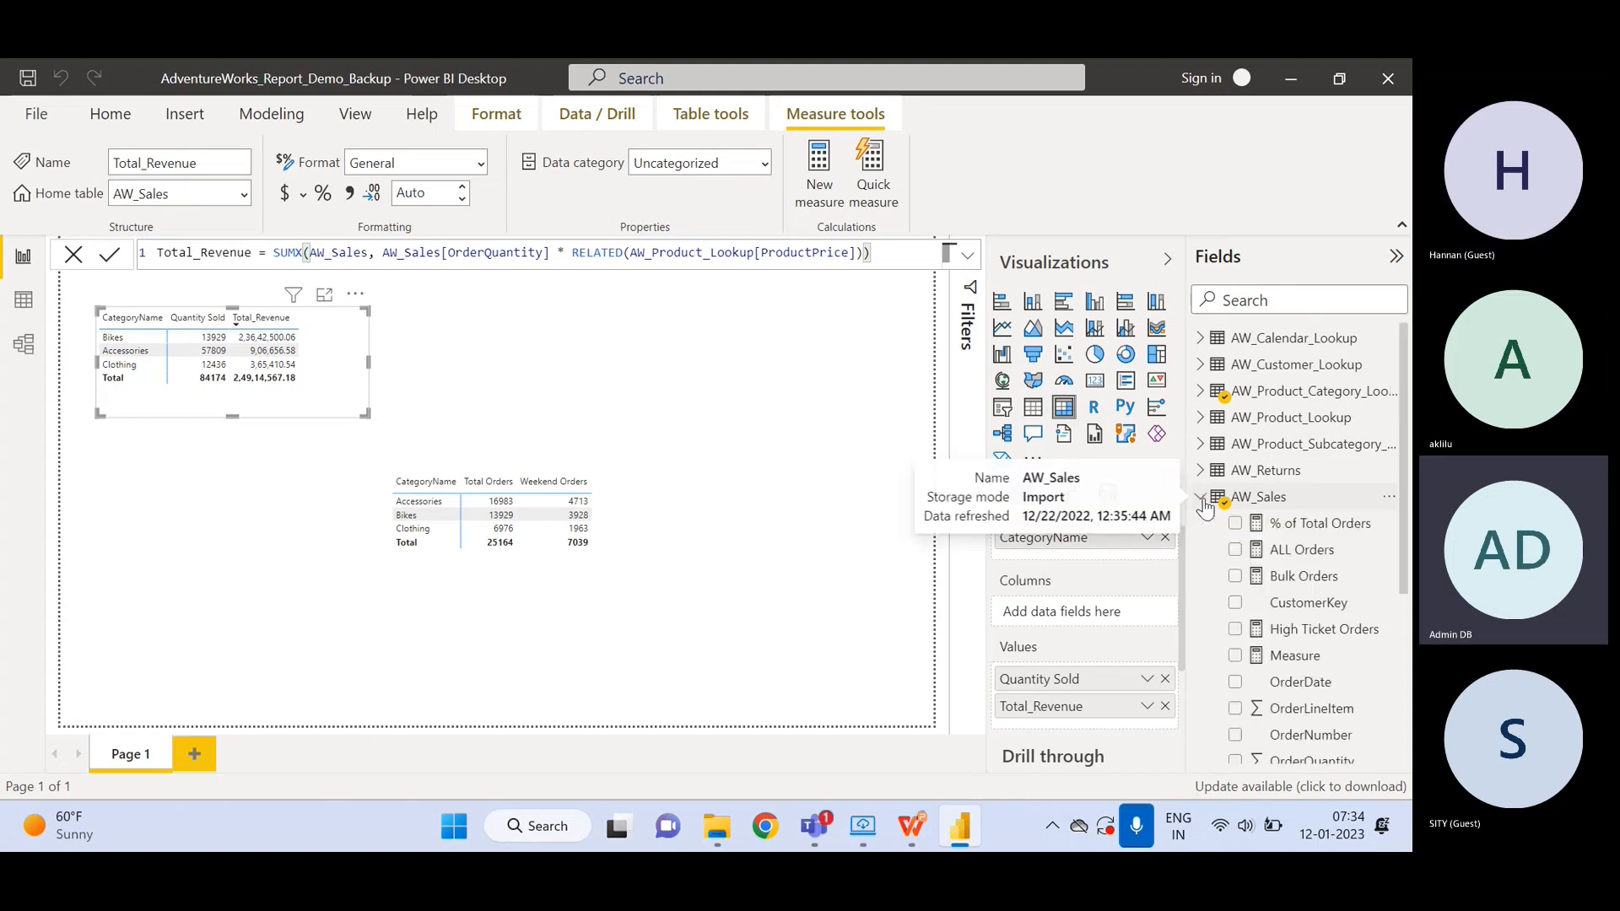
left_click(1291, 500)
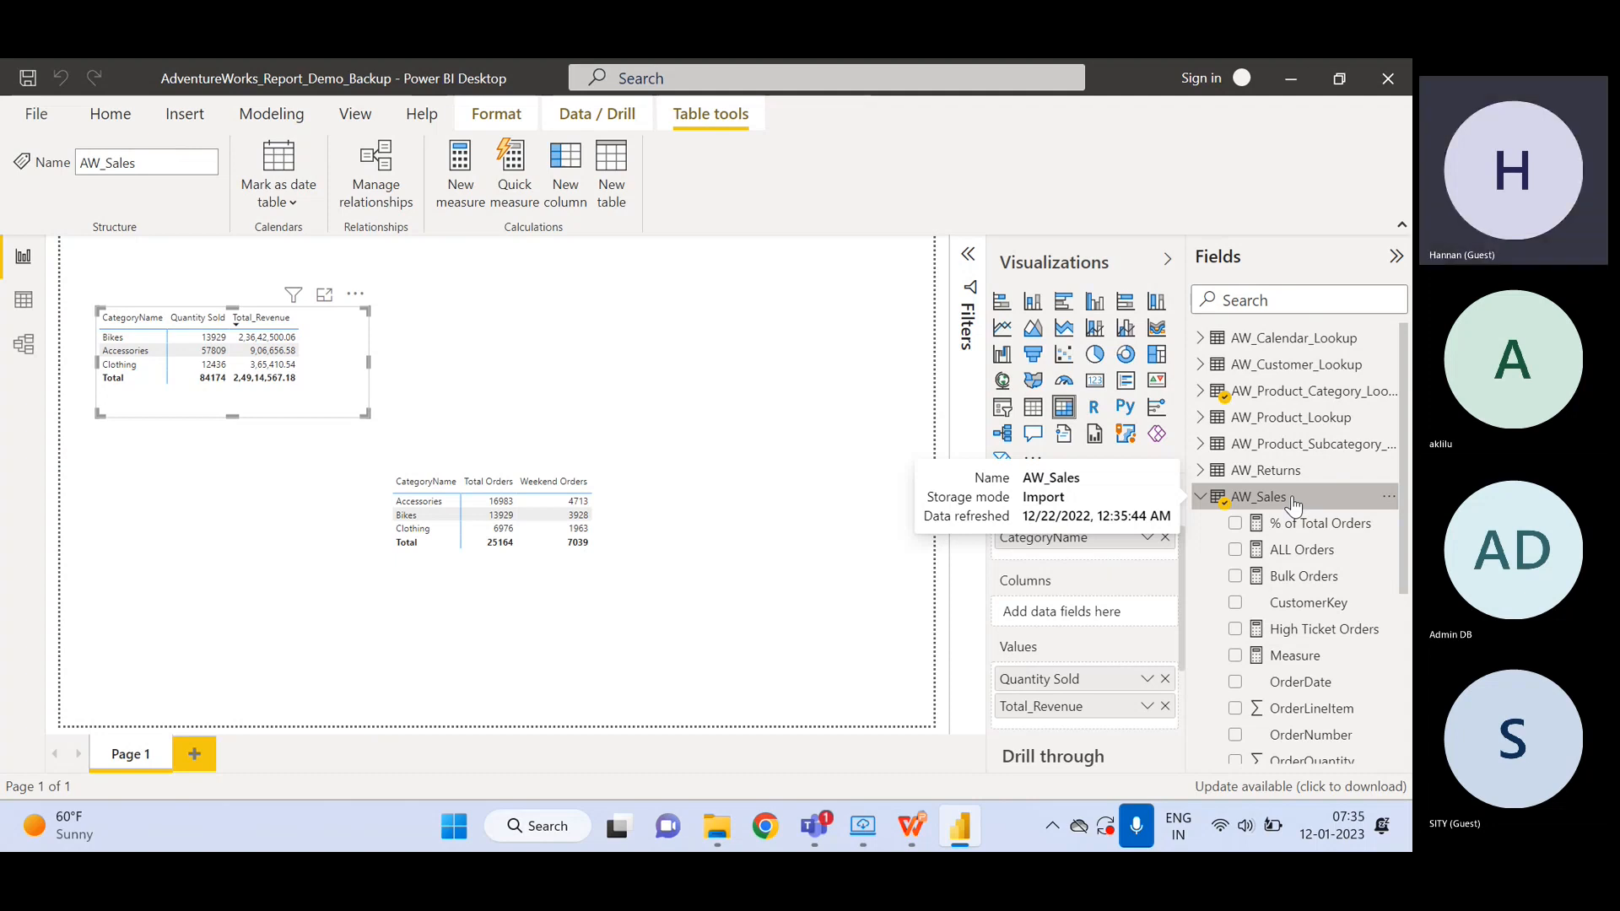
- Compare the AW_Sales data columns with the revenue matrix and the AW_Sales field list on the report page
left_click(24, 302)
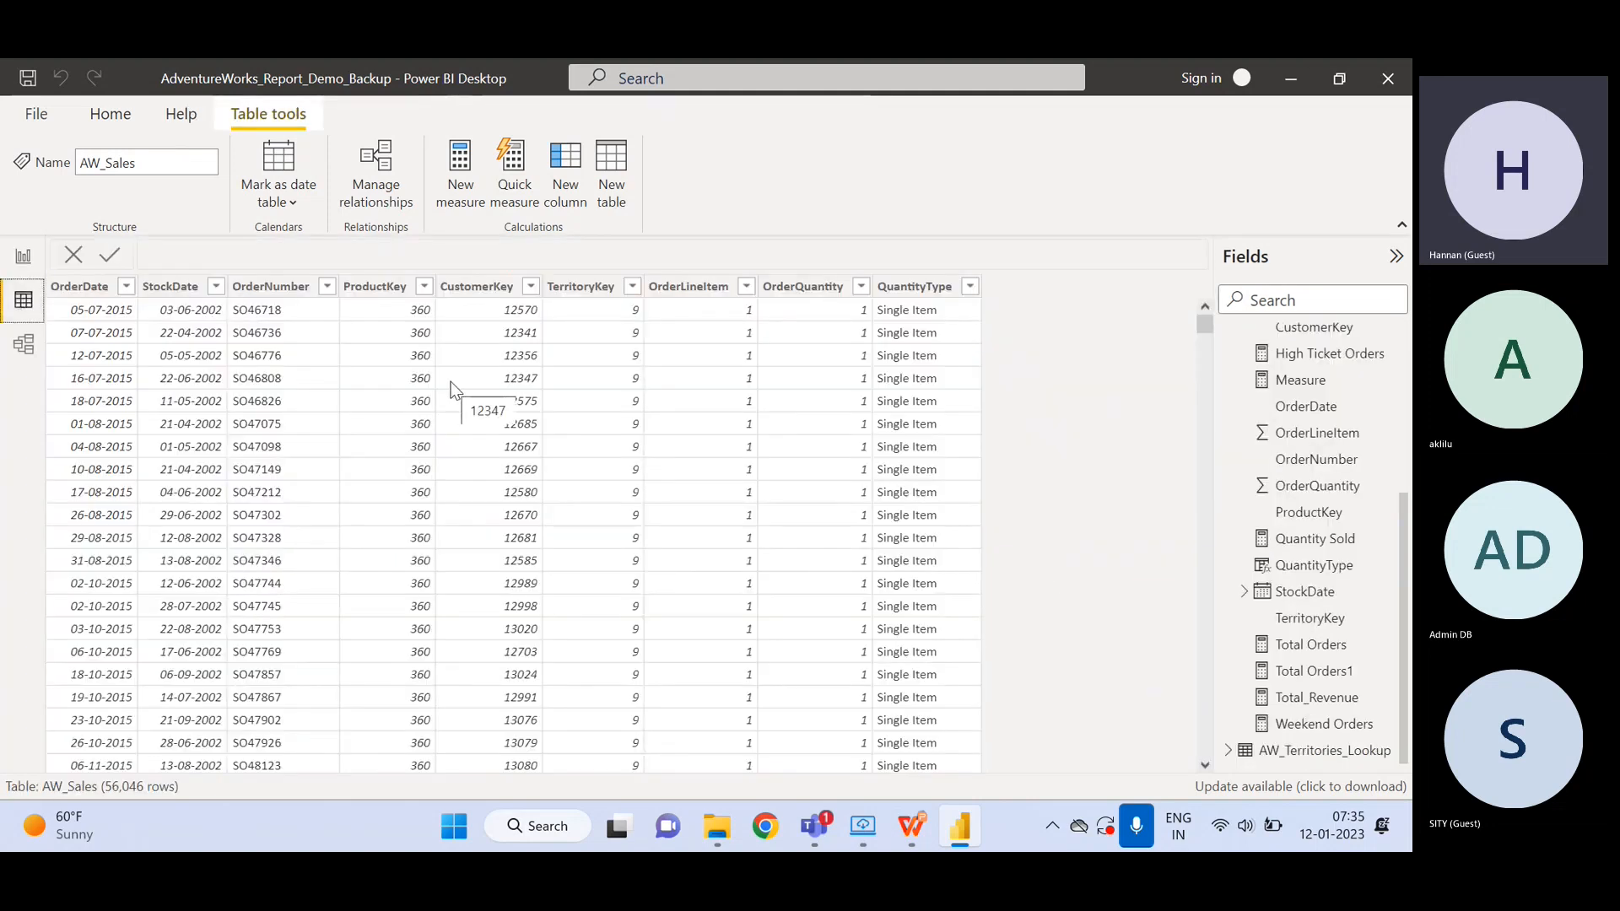
left_click(23, 261)
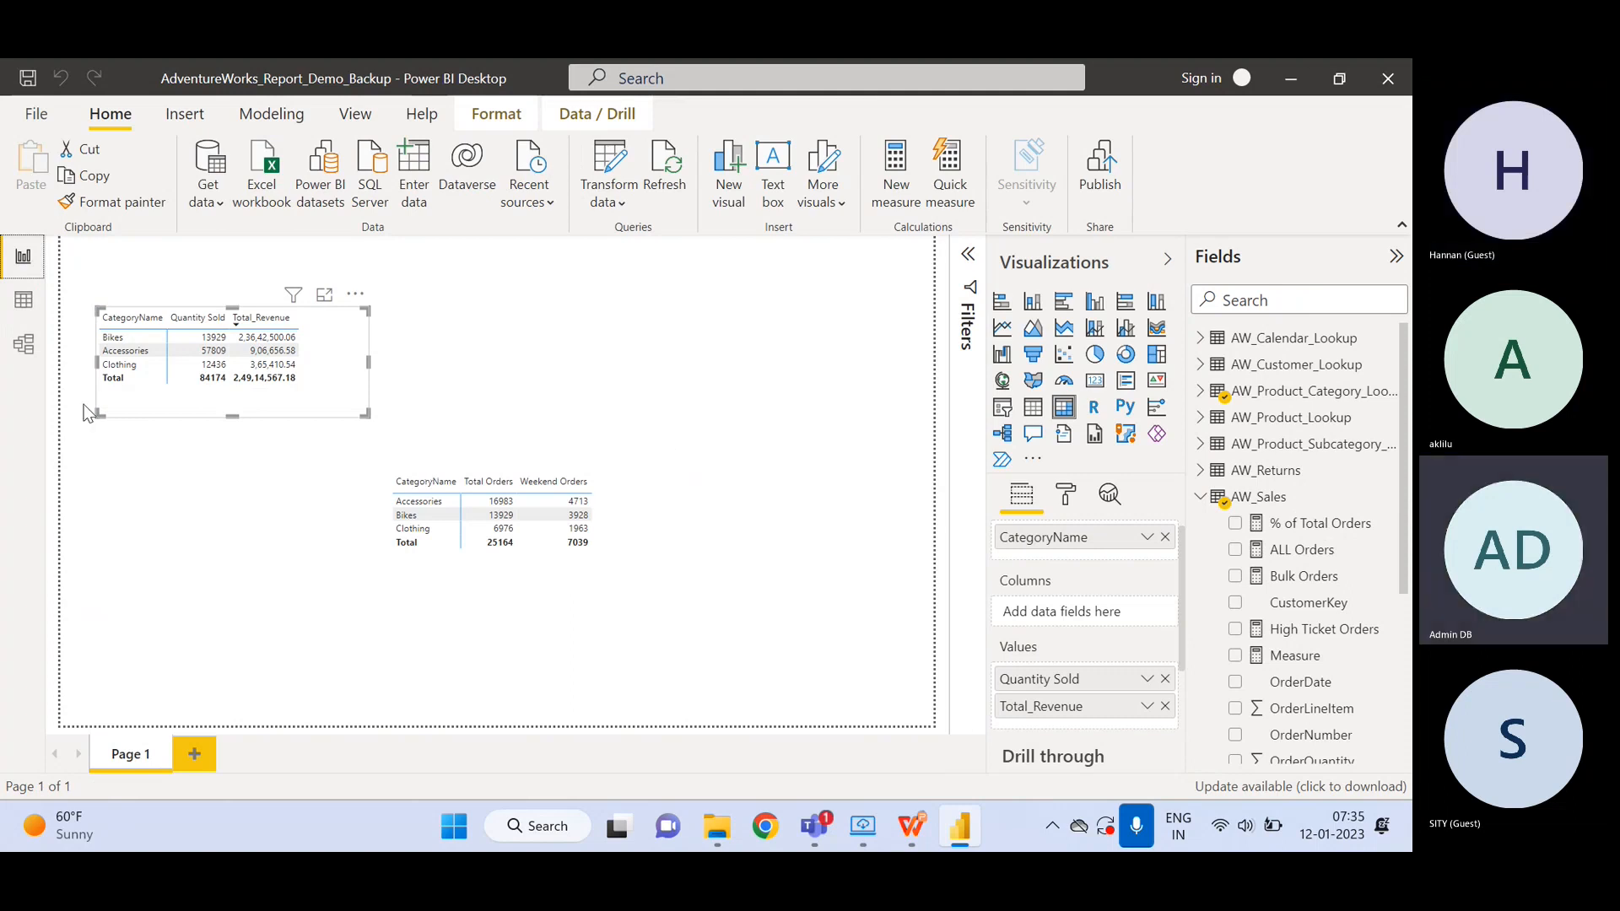
left_click(23, 305)
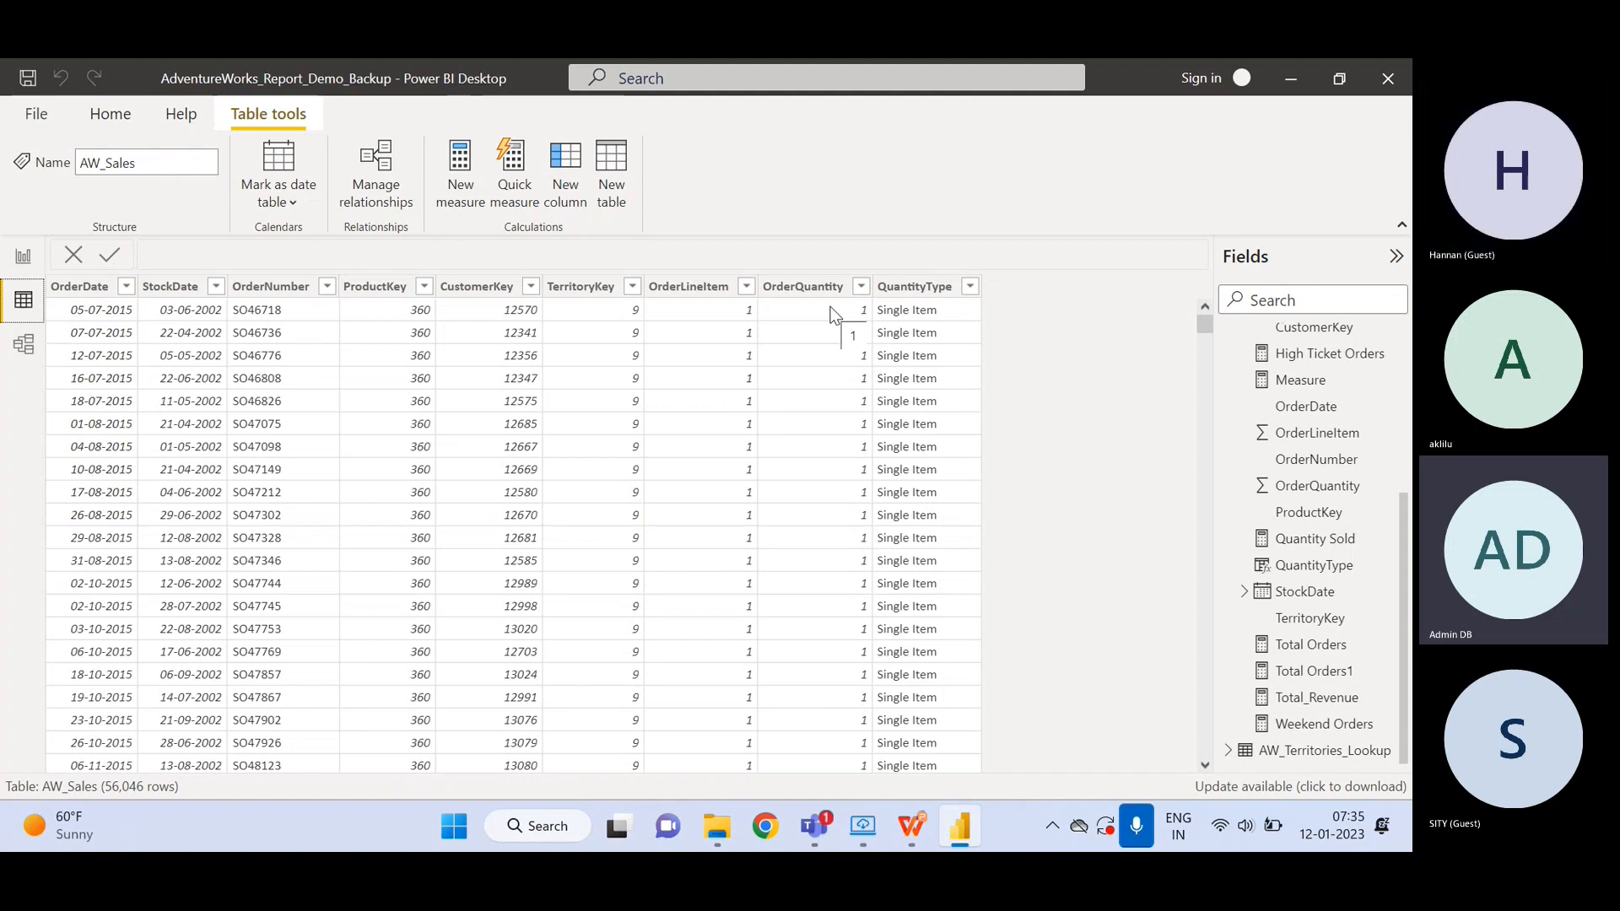
left_click(23, 257)
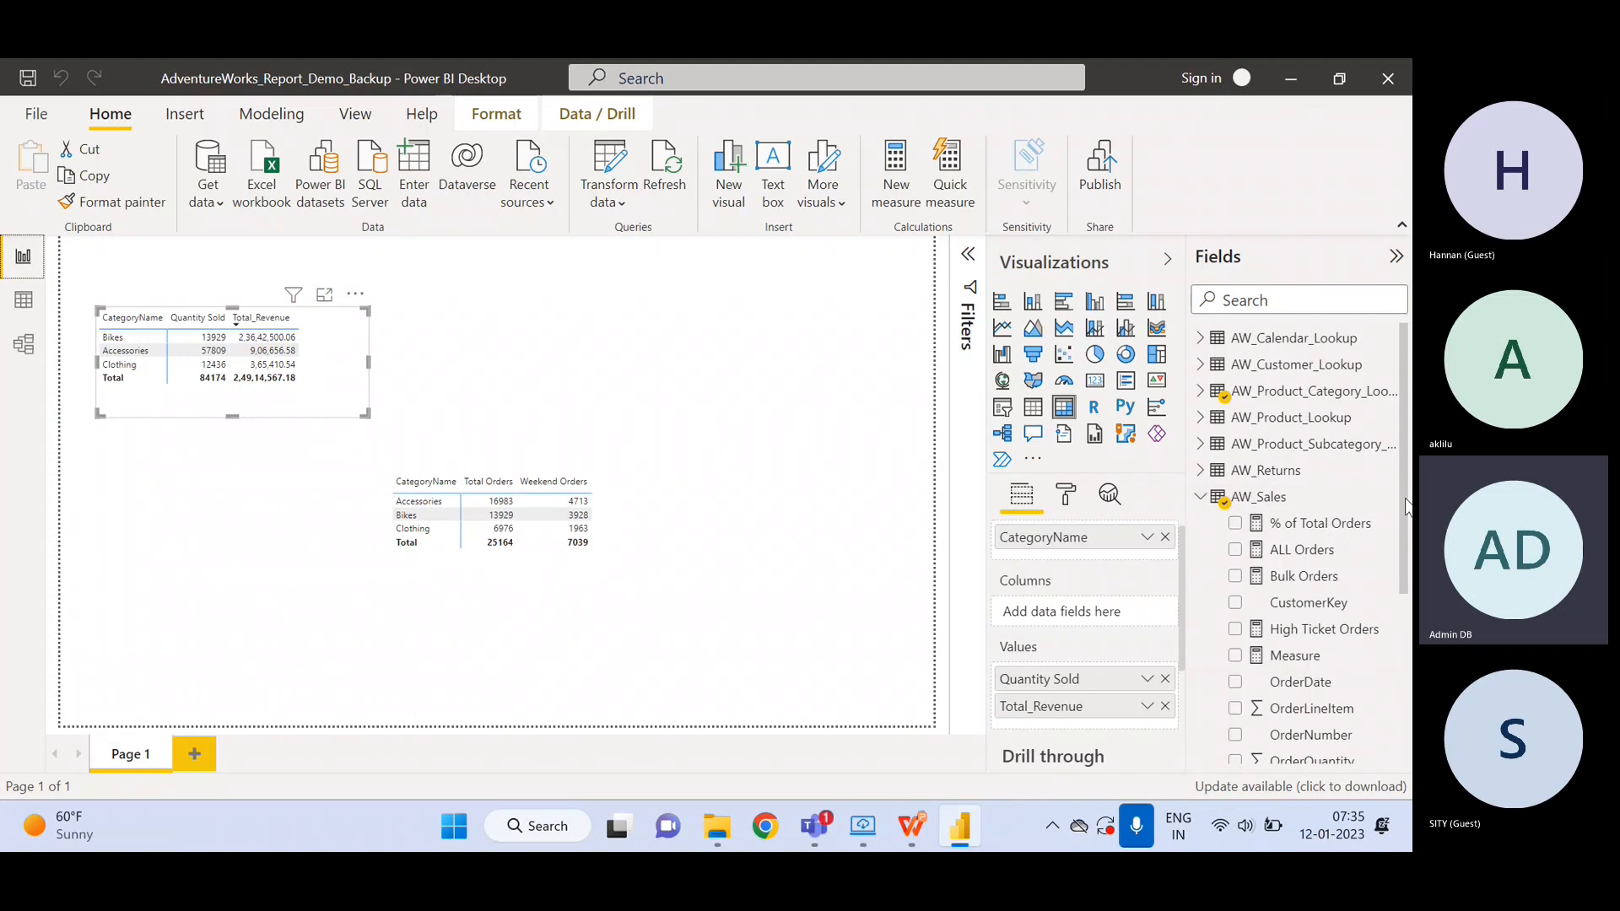
scroll(1407, 506, "down", 5)
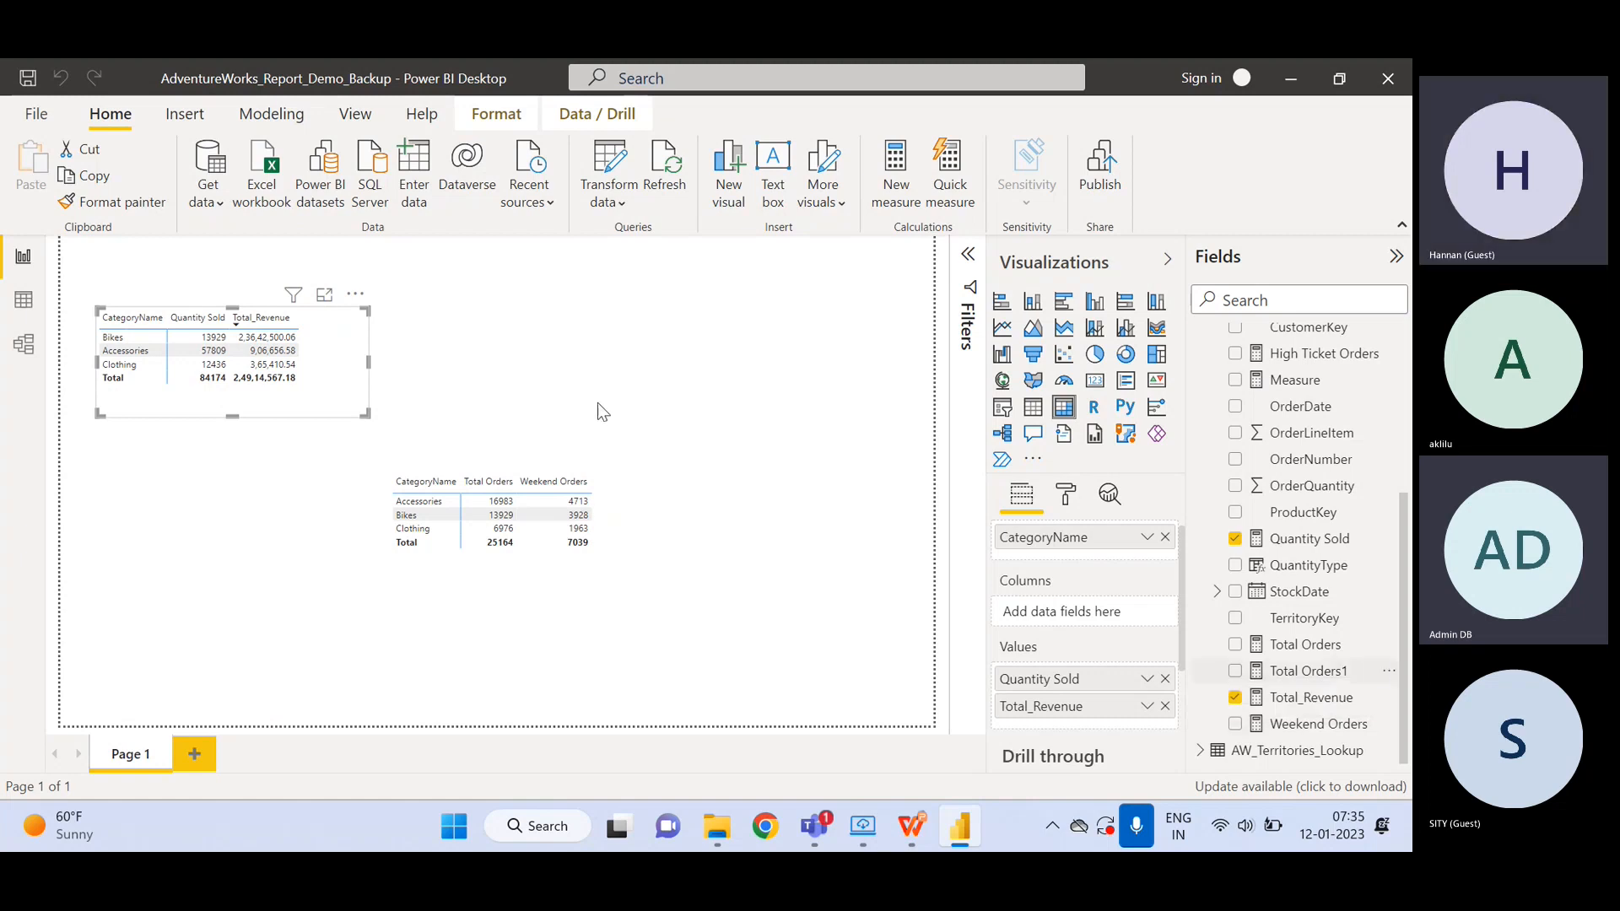
left_click(24, 300)
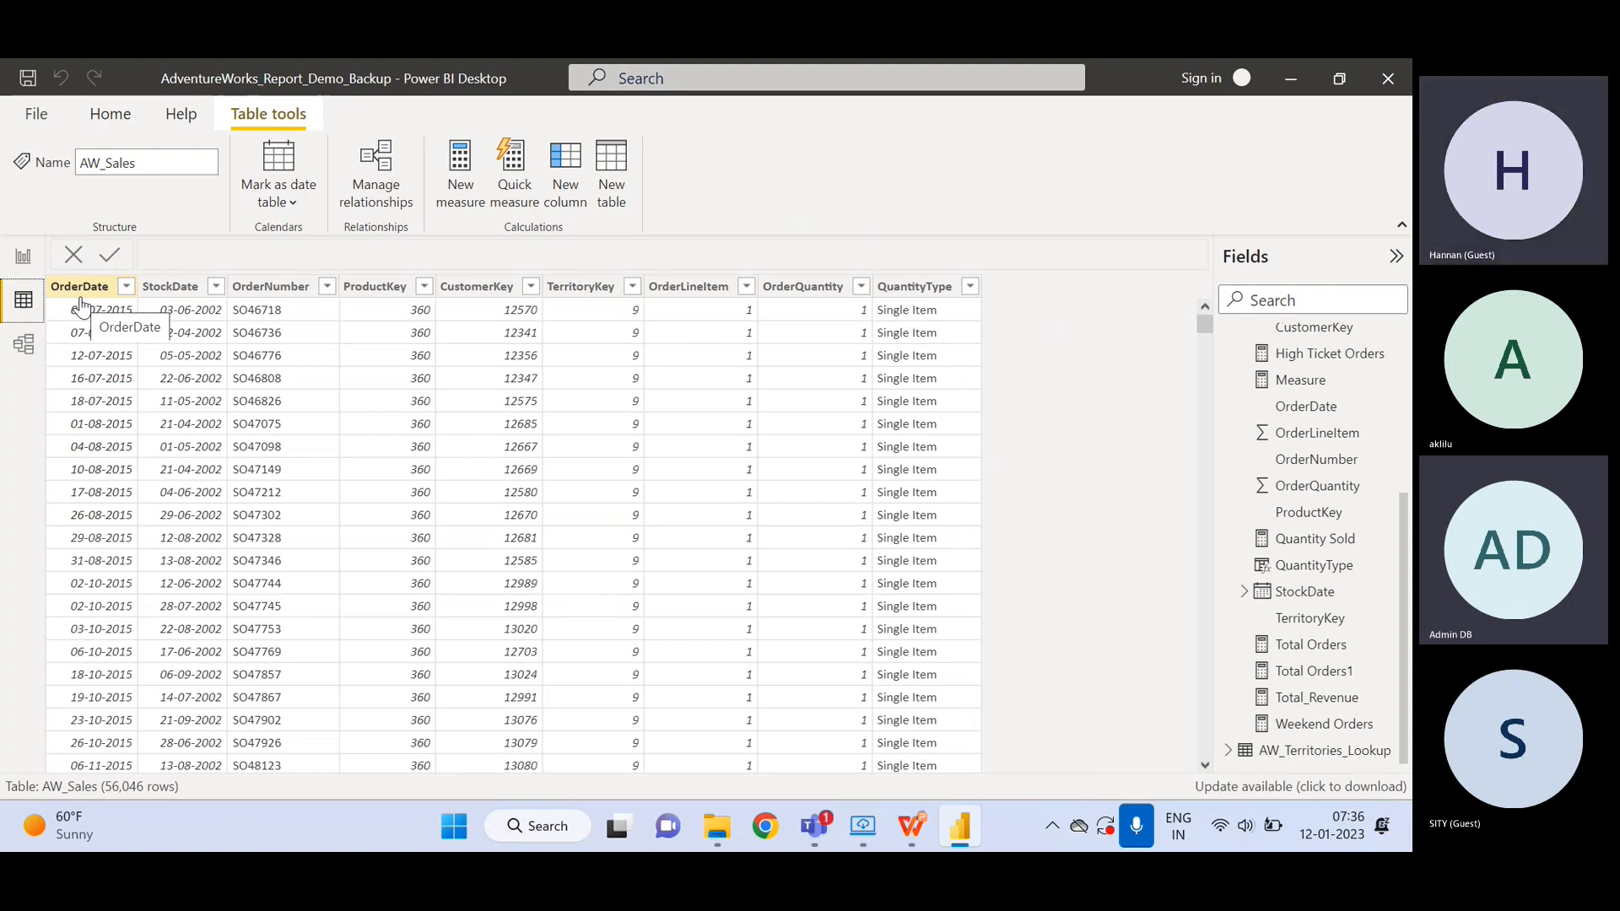
left_click(23, 257)
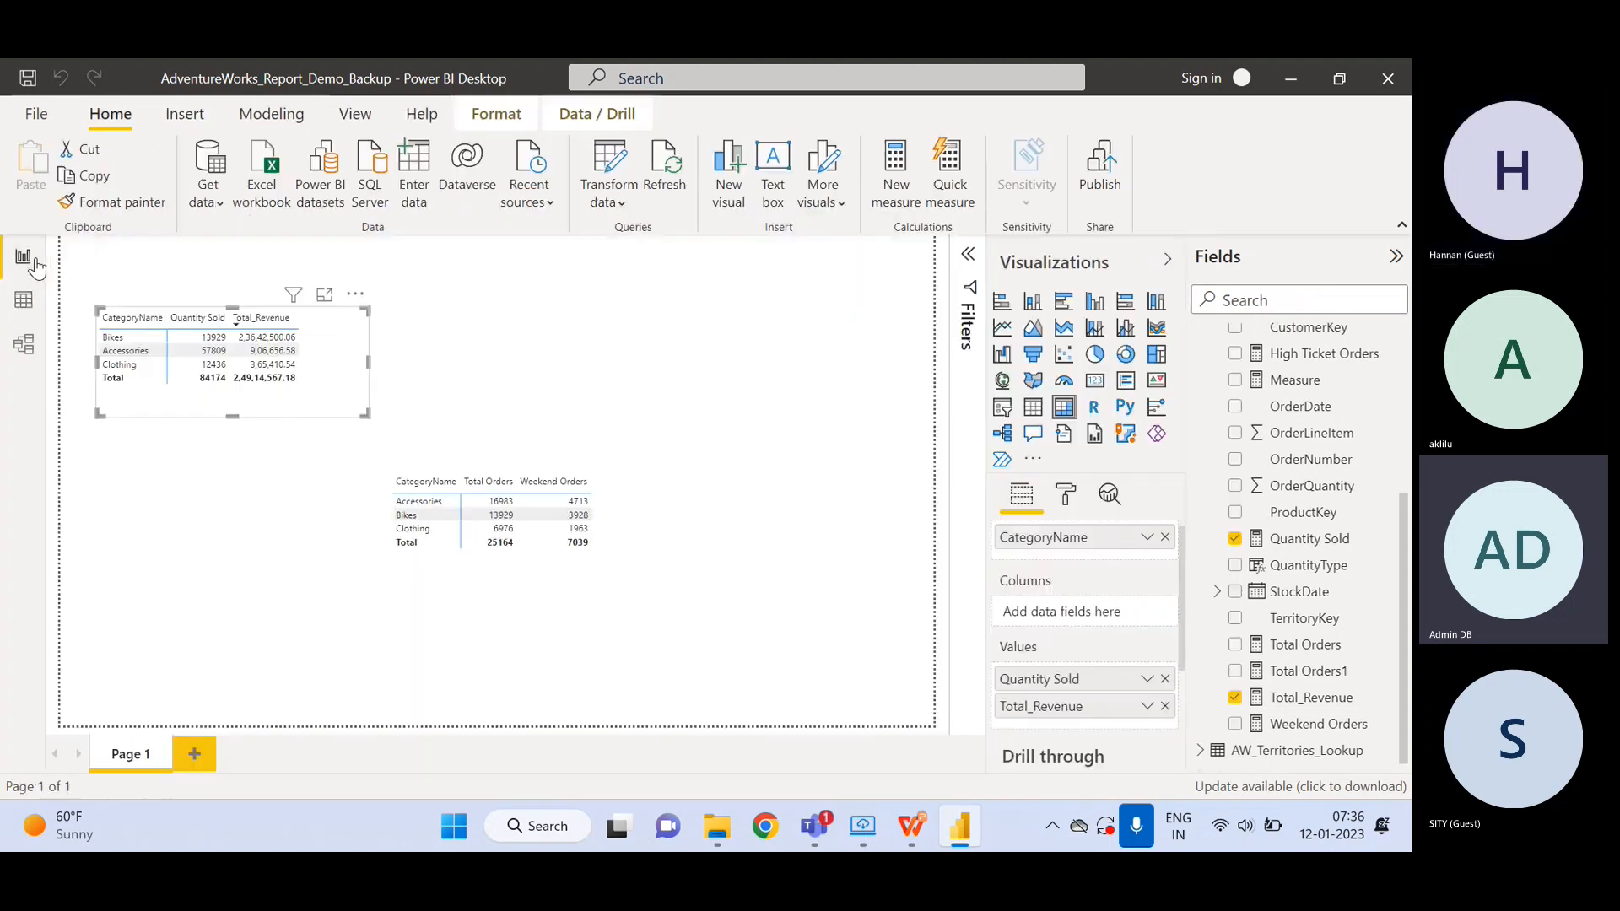
- Start a new measure in AW_Sales and bring up the function suggestions for SUM in its formula
scroll(1350, 523, "up", 3)
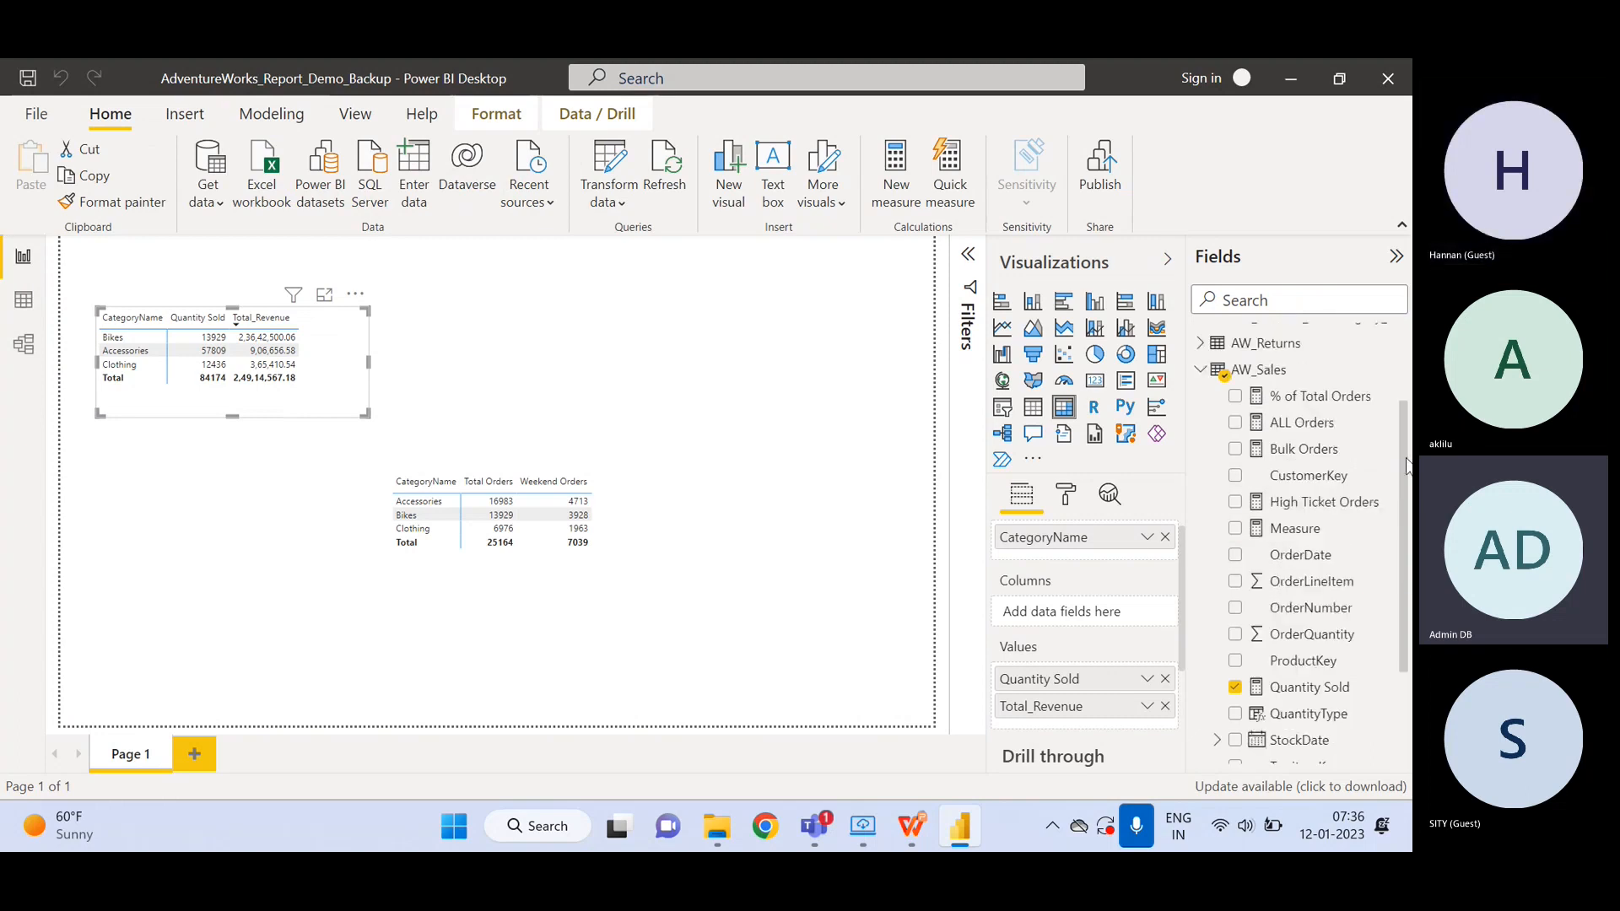
left_click(1316, 396)
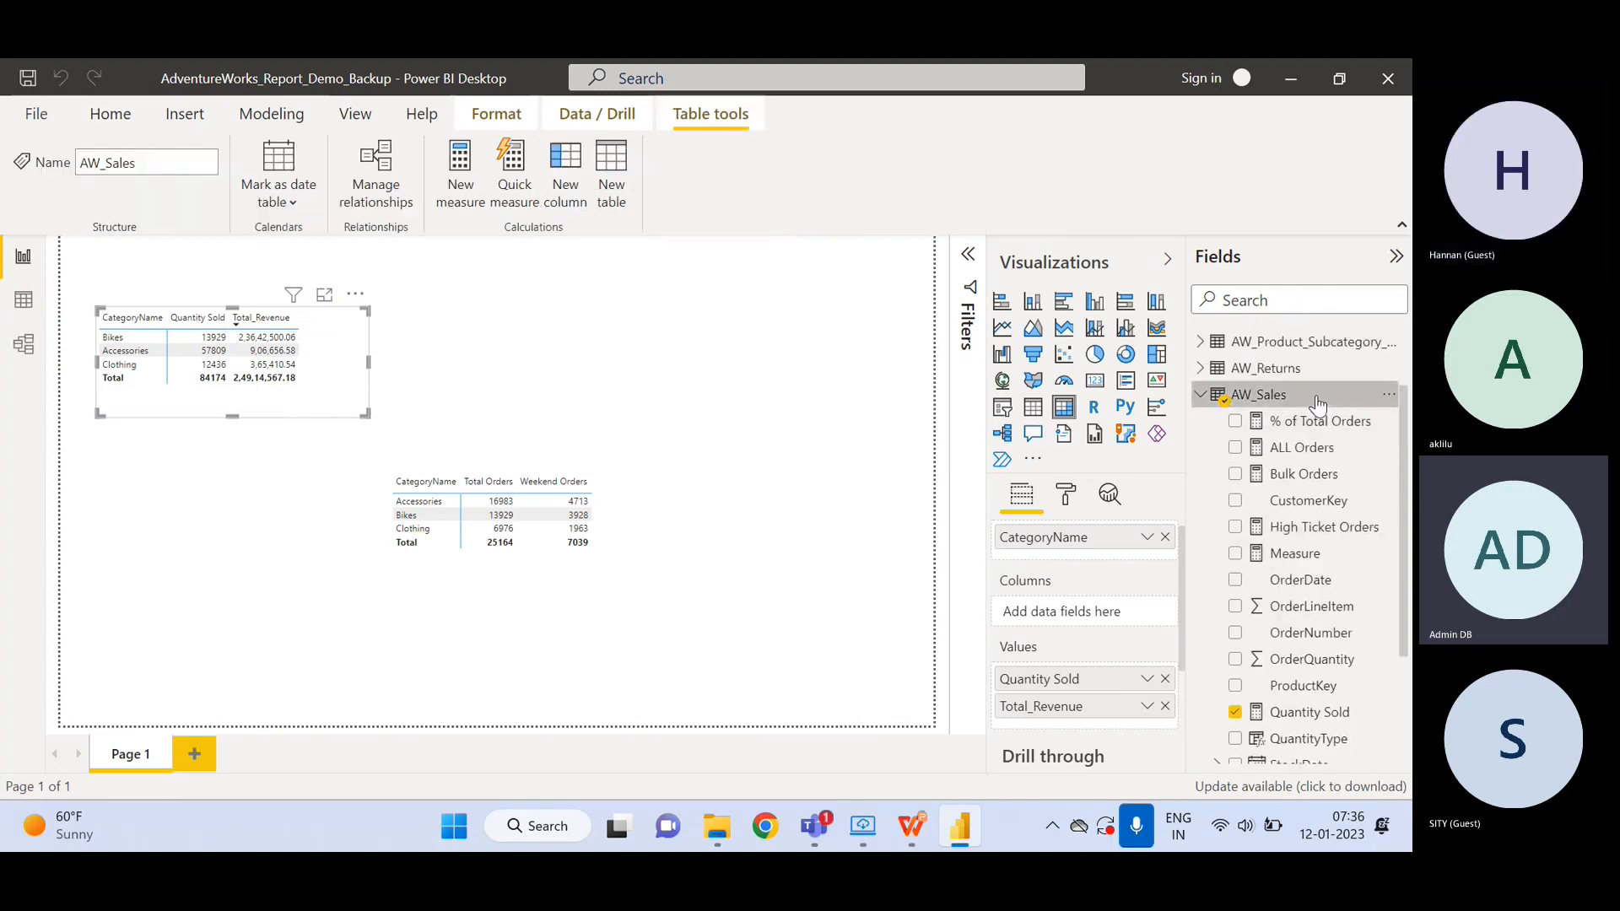
right_click(1316, 395)
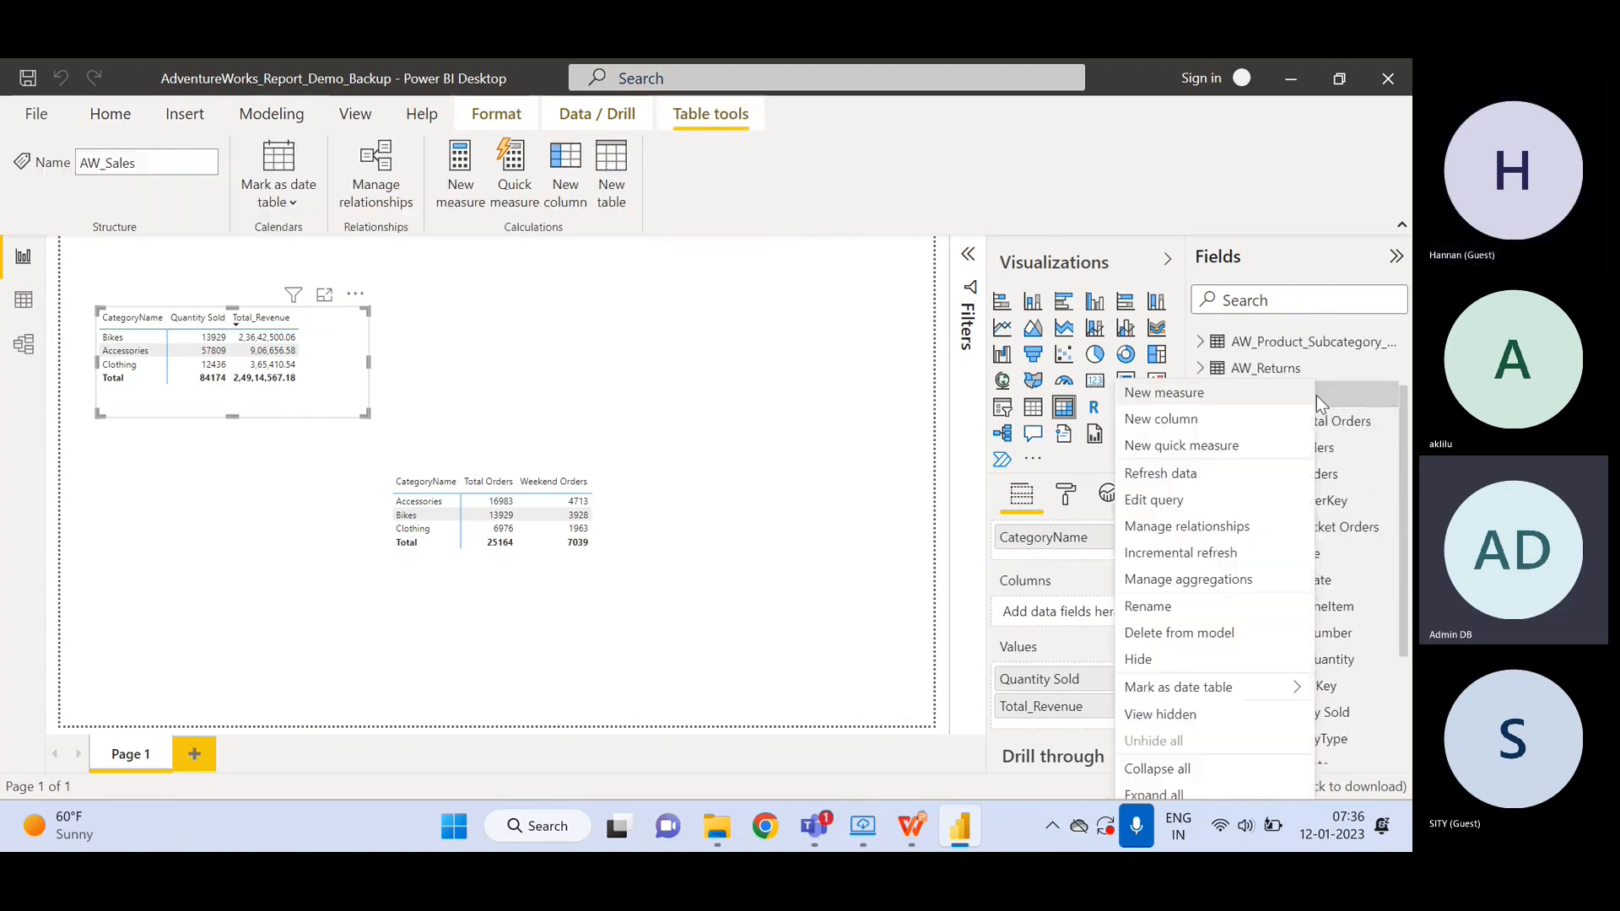
left_click(1174, 394)
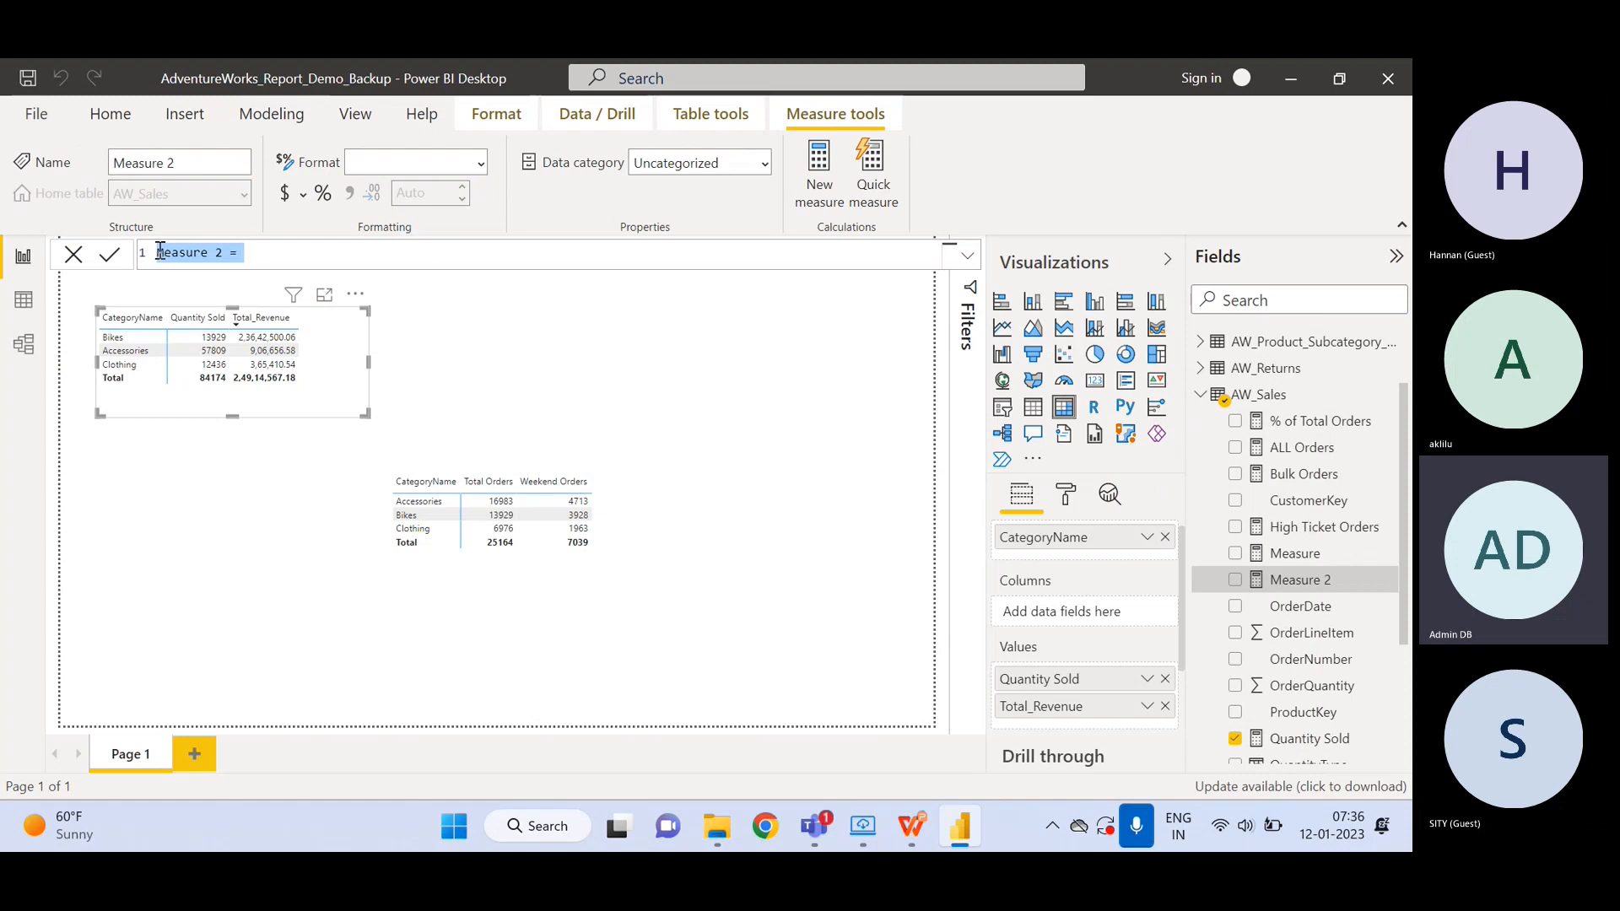
type("SUM")
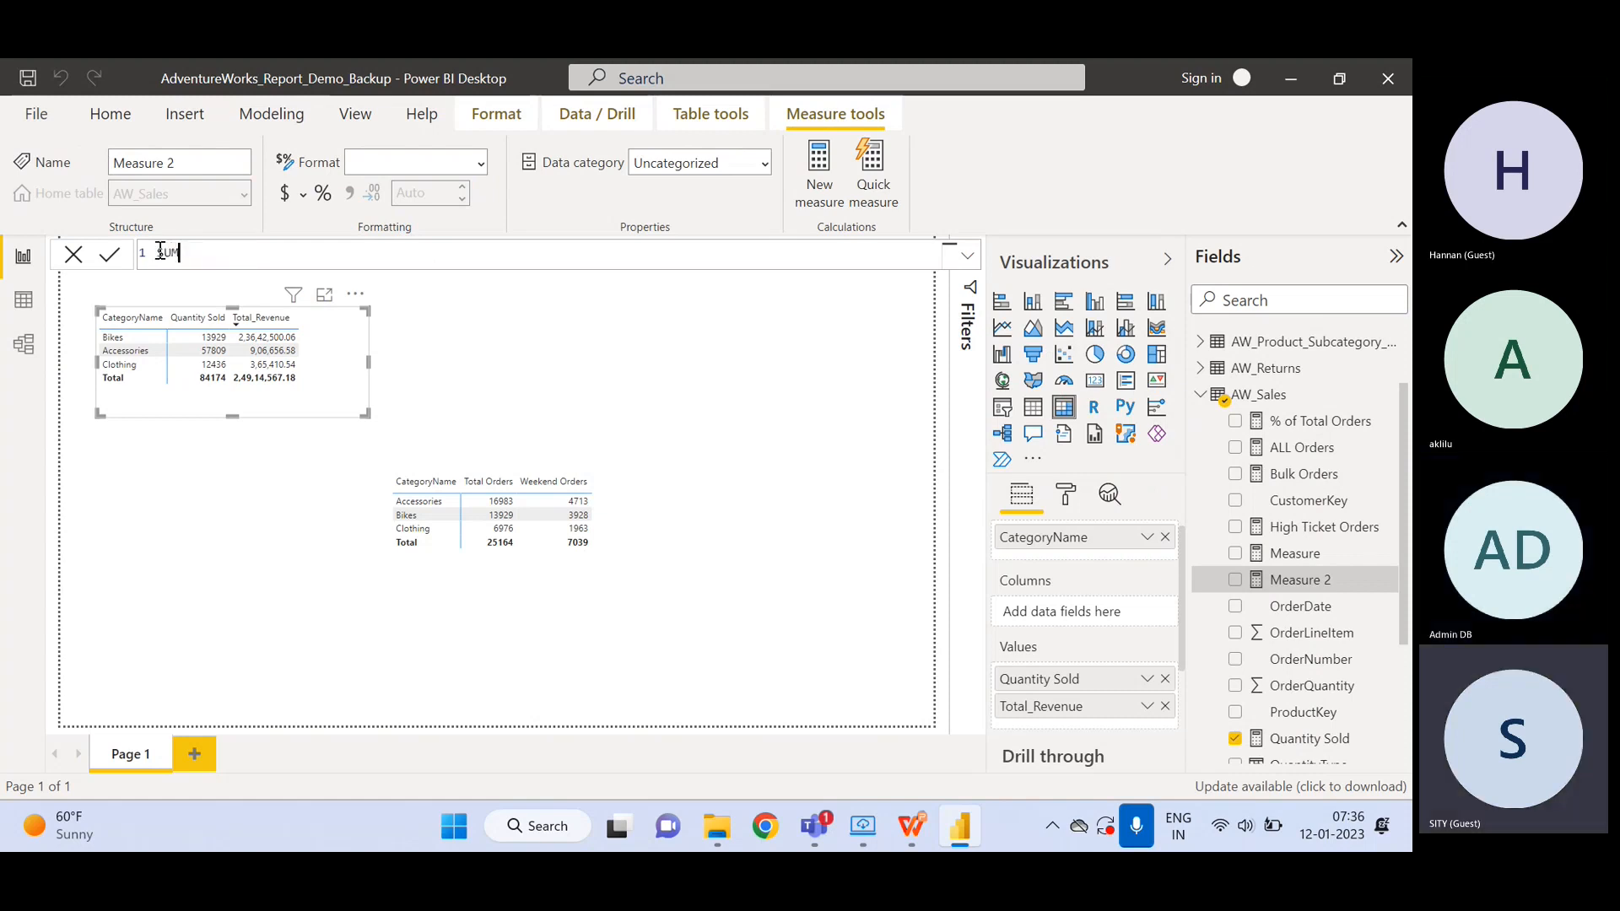
key("BackSpace")
key("BackSpace")
key("BackSpace")
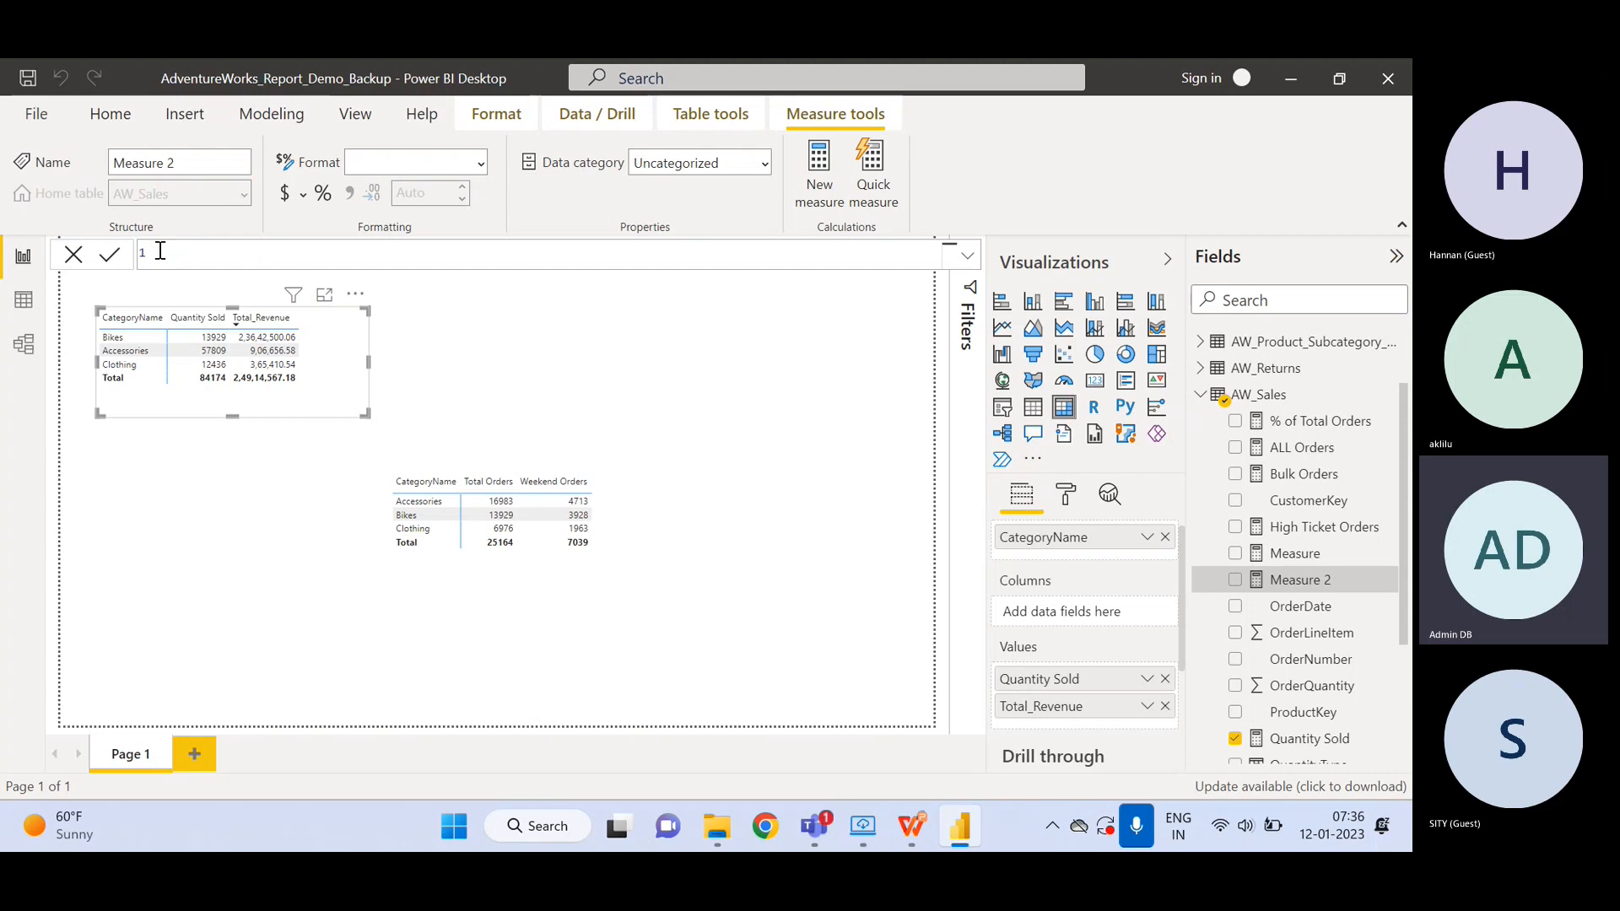
type("Measure = ")
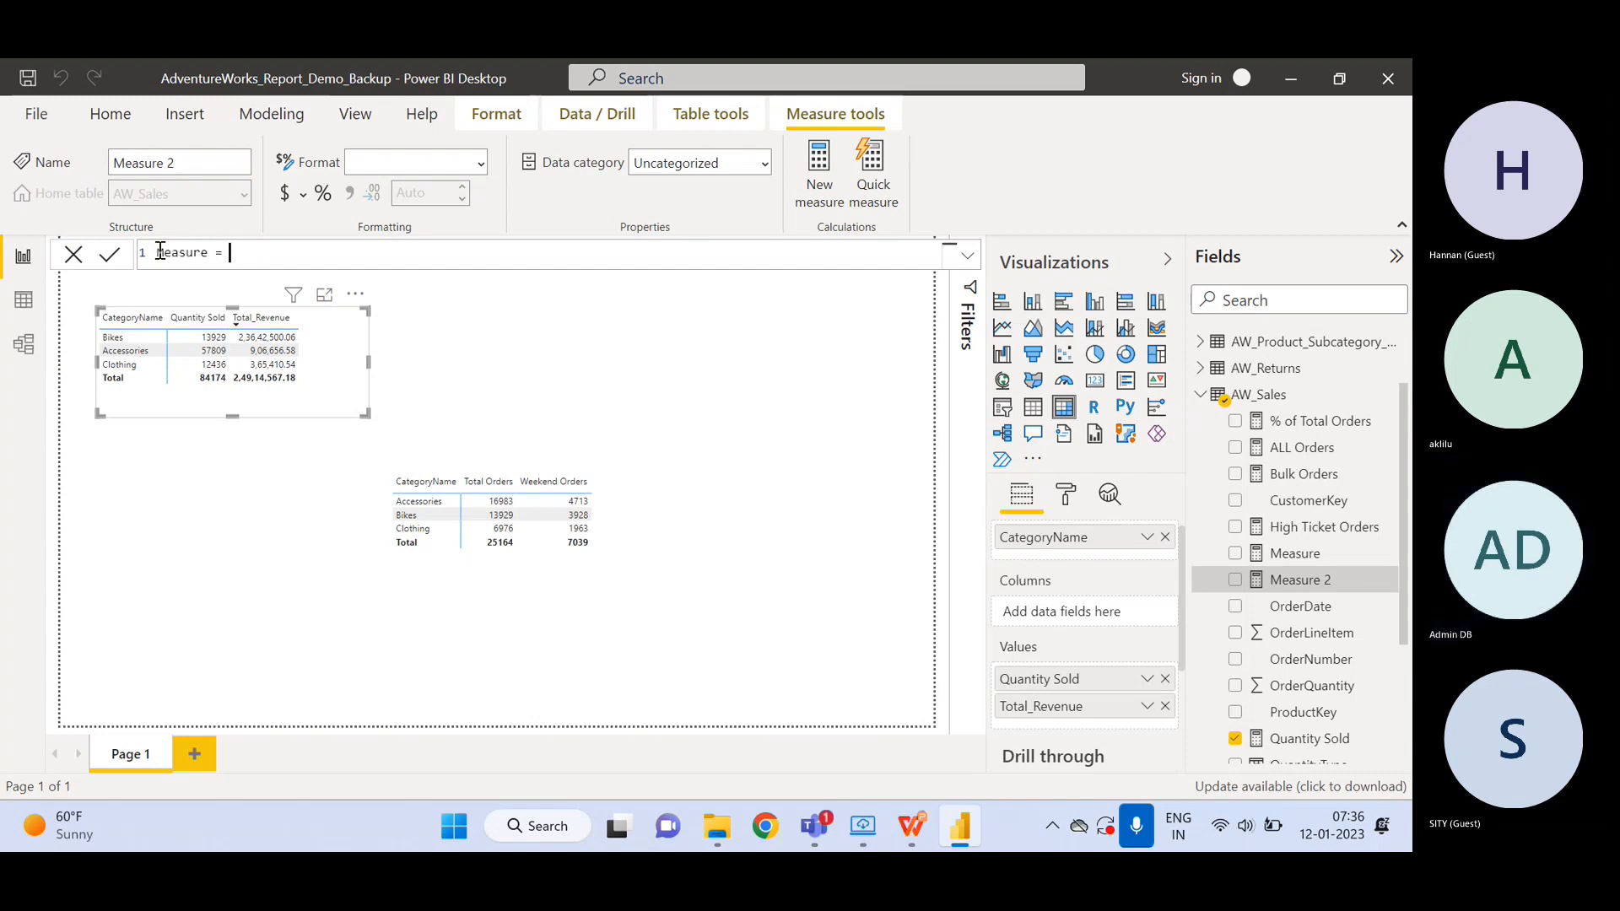
type("SUM")
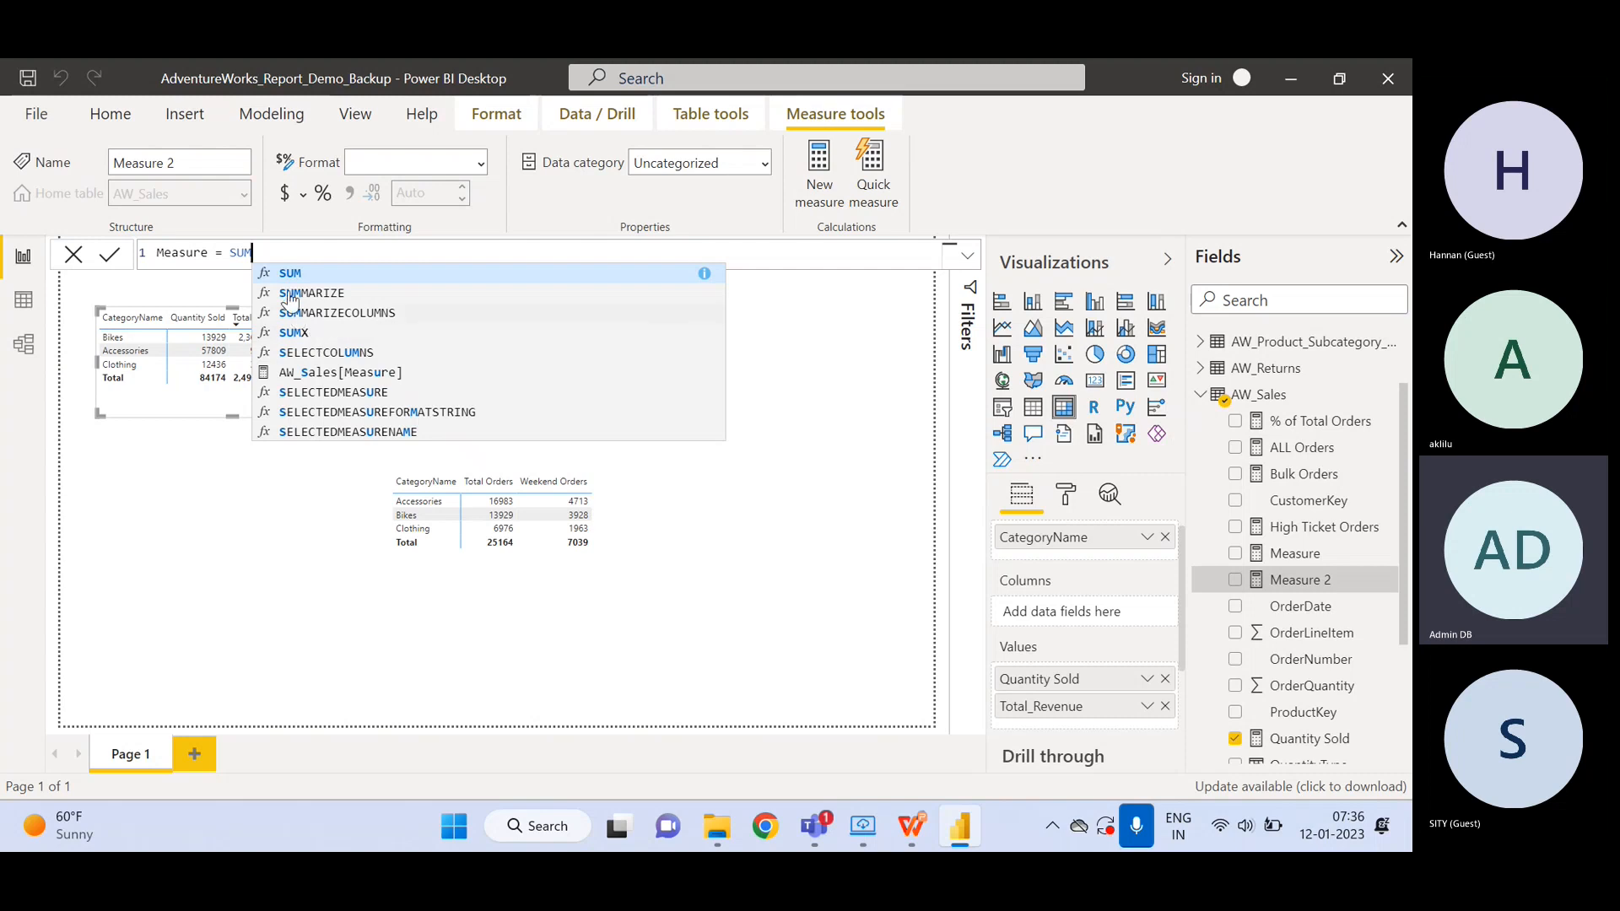
- Replace SUM with COUNT in the measure formula to review the COUNT function variants
key("BackSpace")
key("BackSpace")
key("BackSpace")
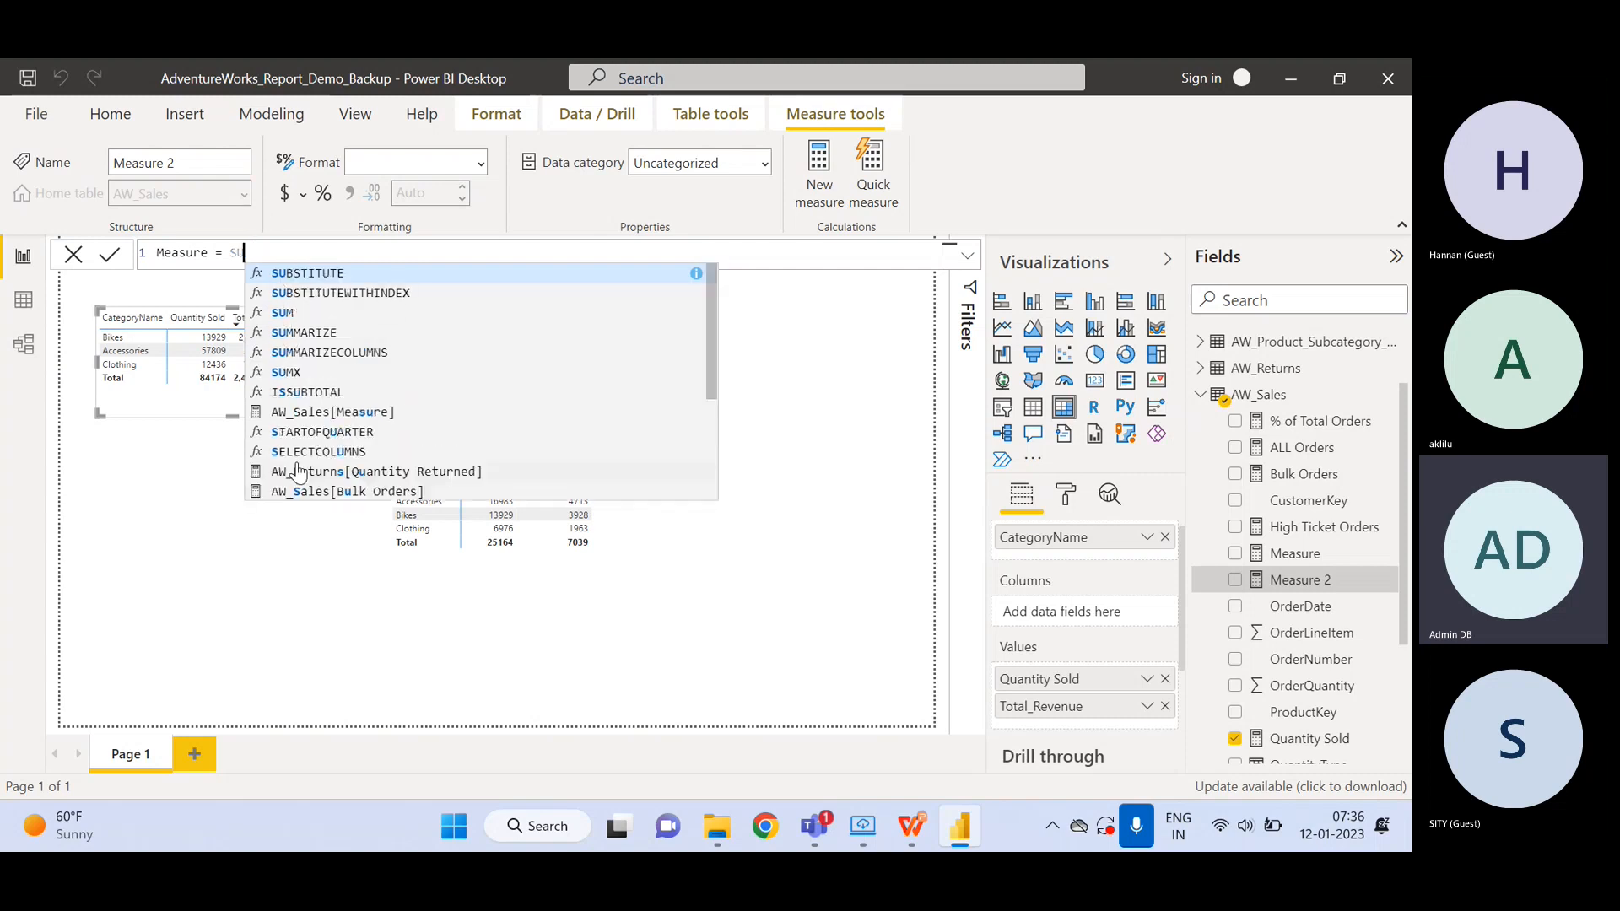
type("COUNT")
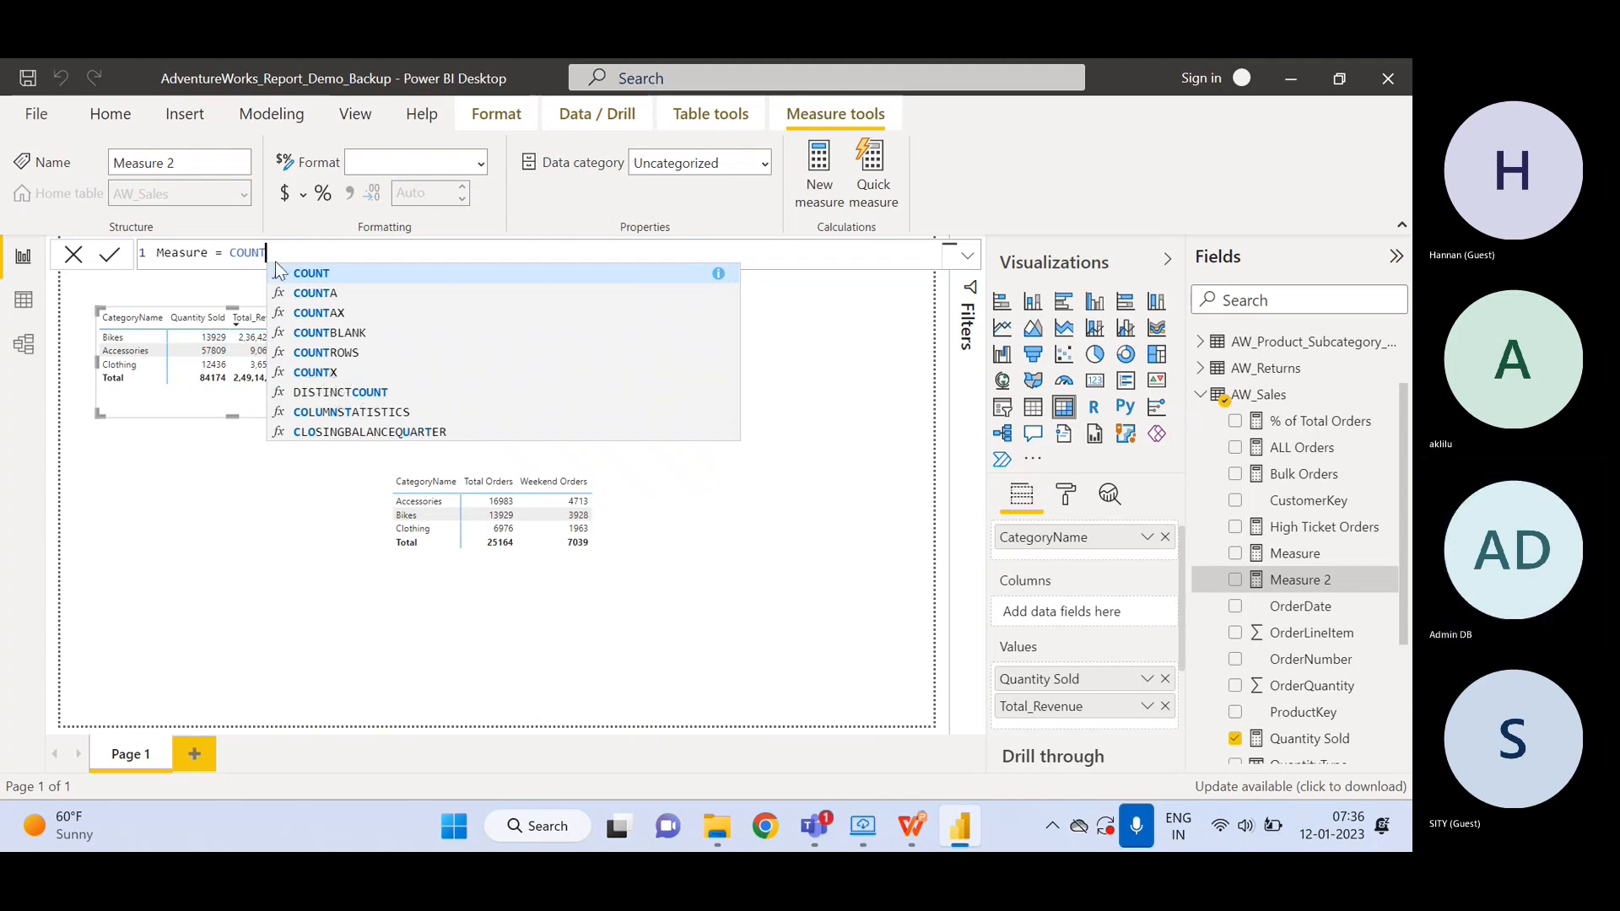
- Replace COUNT with CALCULATE in the measure formula to review its suggestions
key("BackSpace")
key("BackSpace")
key("BackSpace")
key("BackSpace")
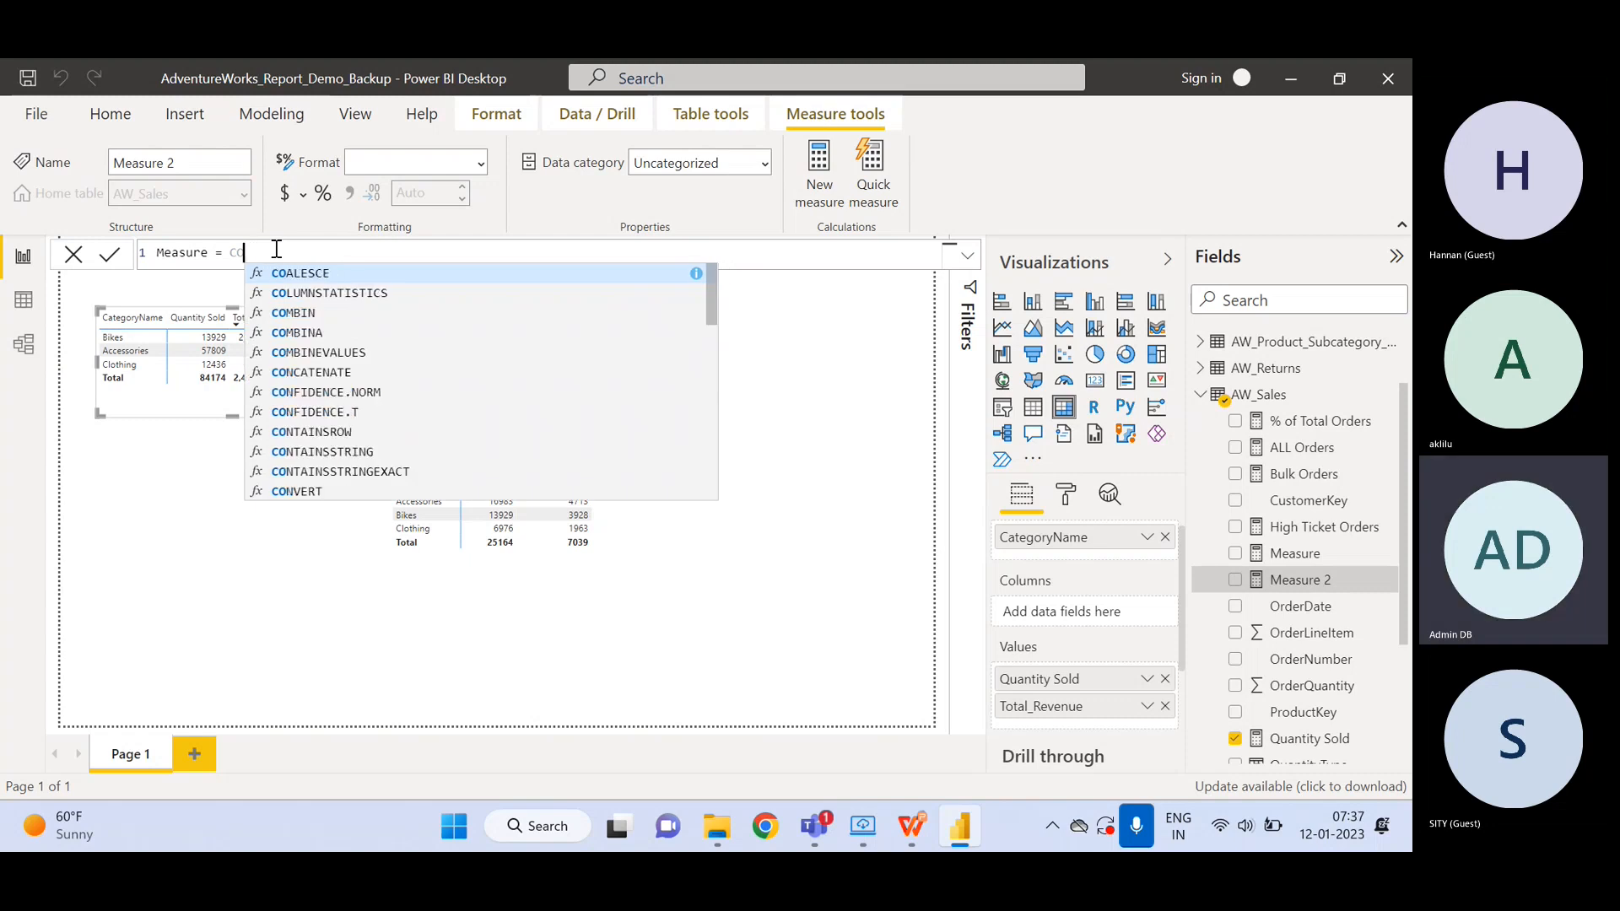
type("ALCULATE")
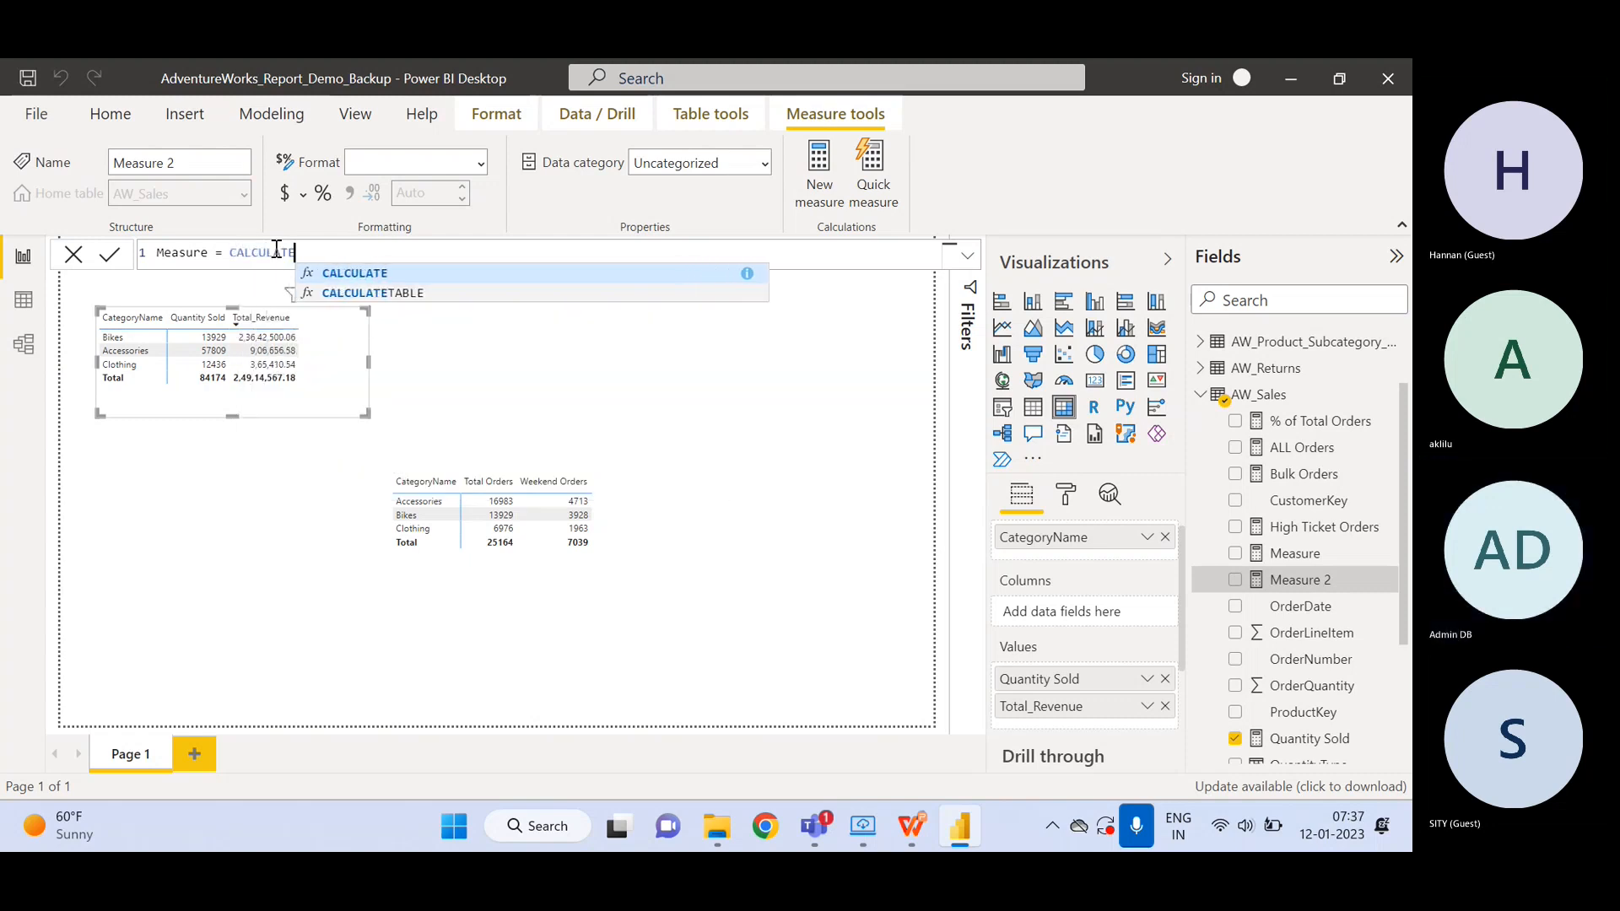
- Clear CALCULATE from the formula and enter AV to review the AVERAGE function variants
key("BackSpace")
key("BackSpace")
key("BackSpace")
key("BackSpace")
key("BackSpace")
key("BackSpace")
key("BackSpace")
key("BackSpace")
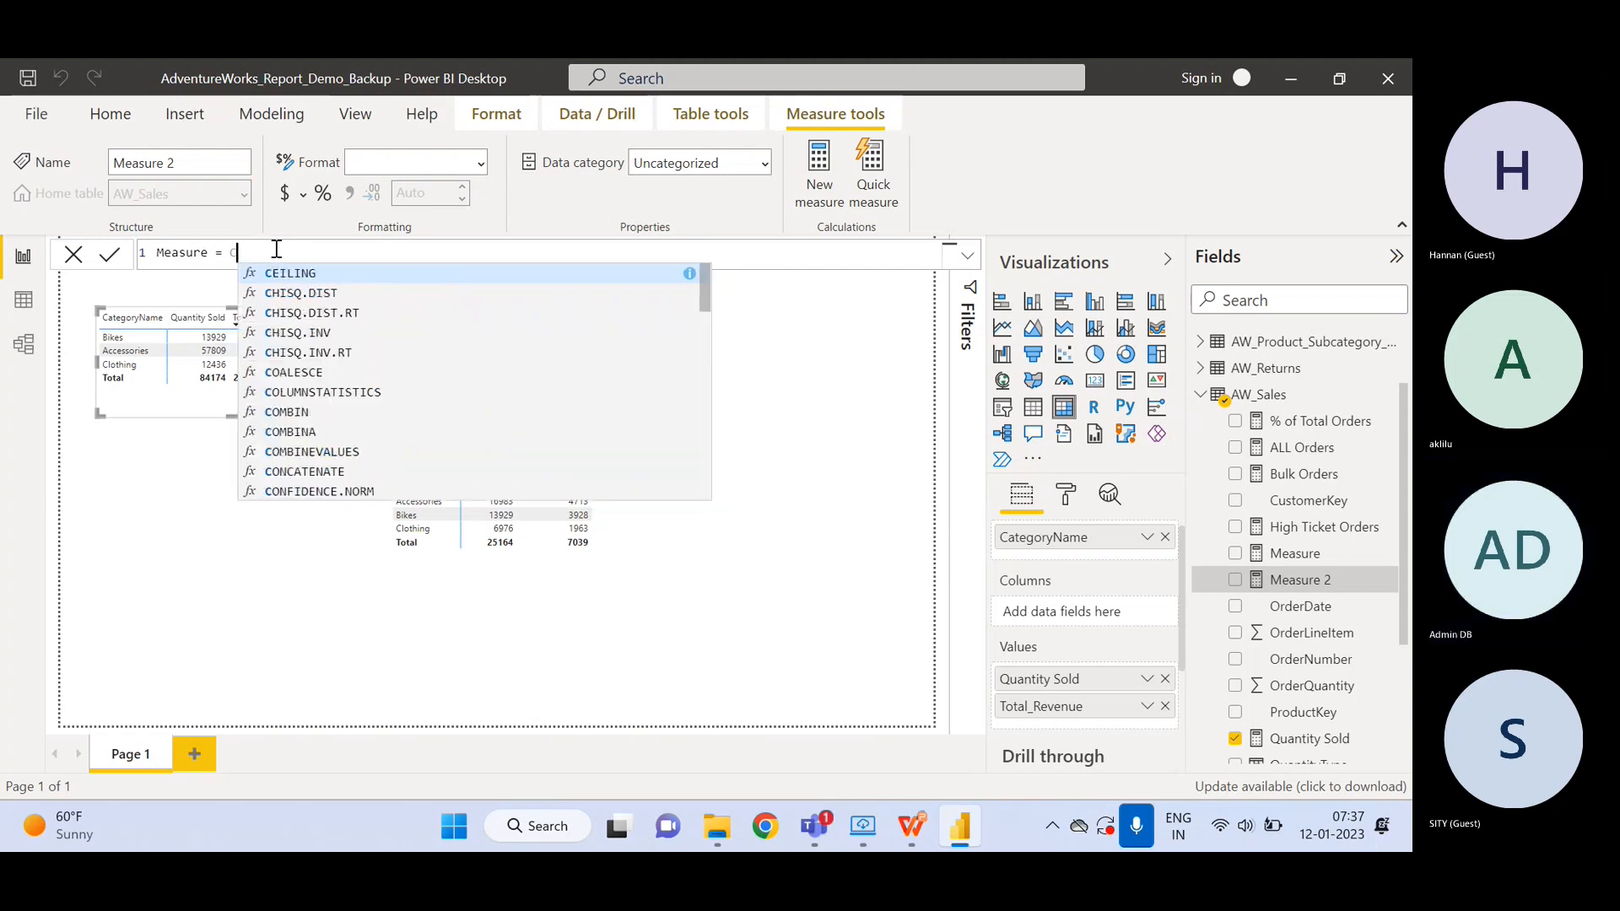
key("BackSpace")
type("AW")
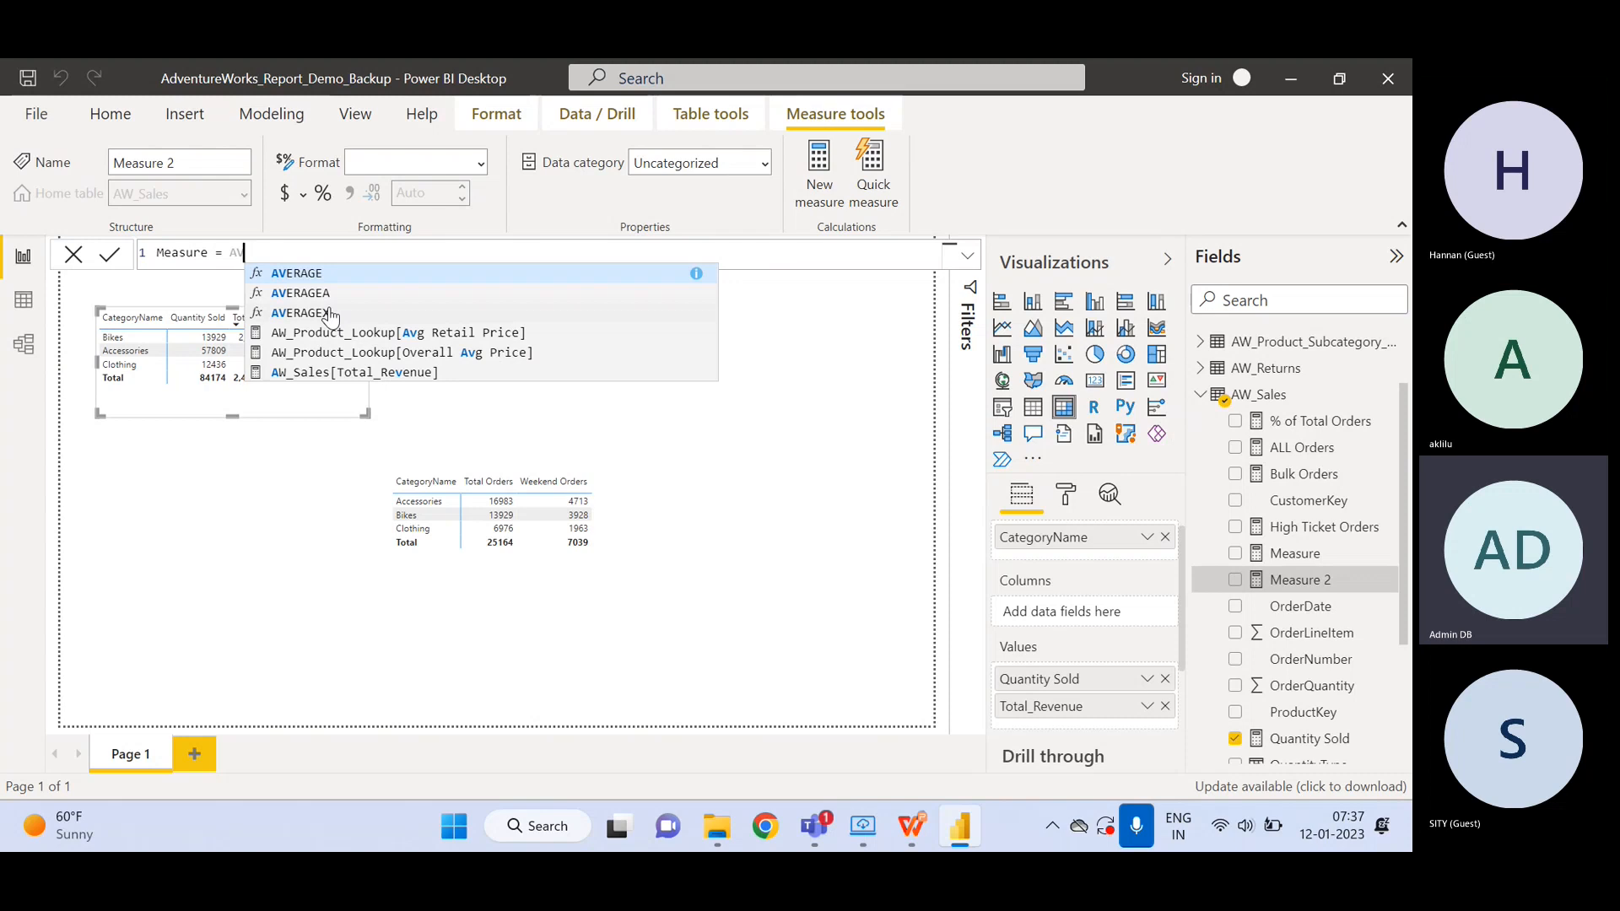
- Enter SUMX( in the measure formula to review its arguments, and discard the unfinished measure
key("BackSpace")
key("BackSpace")
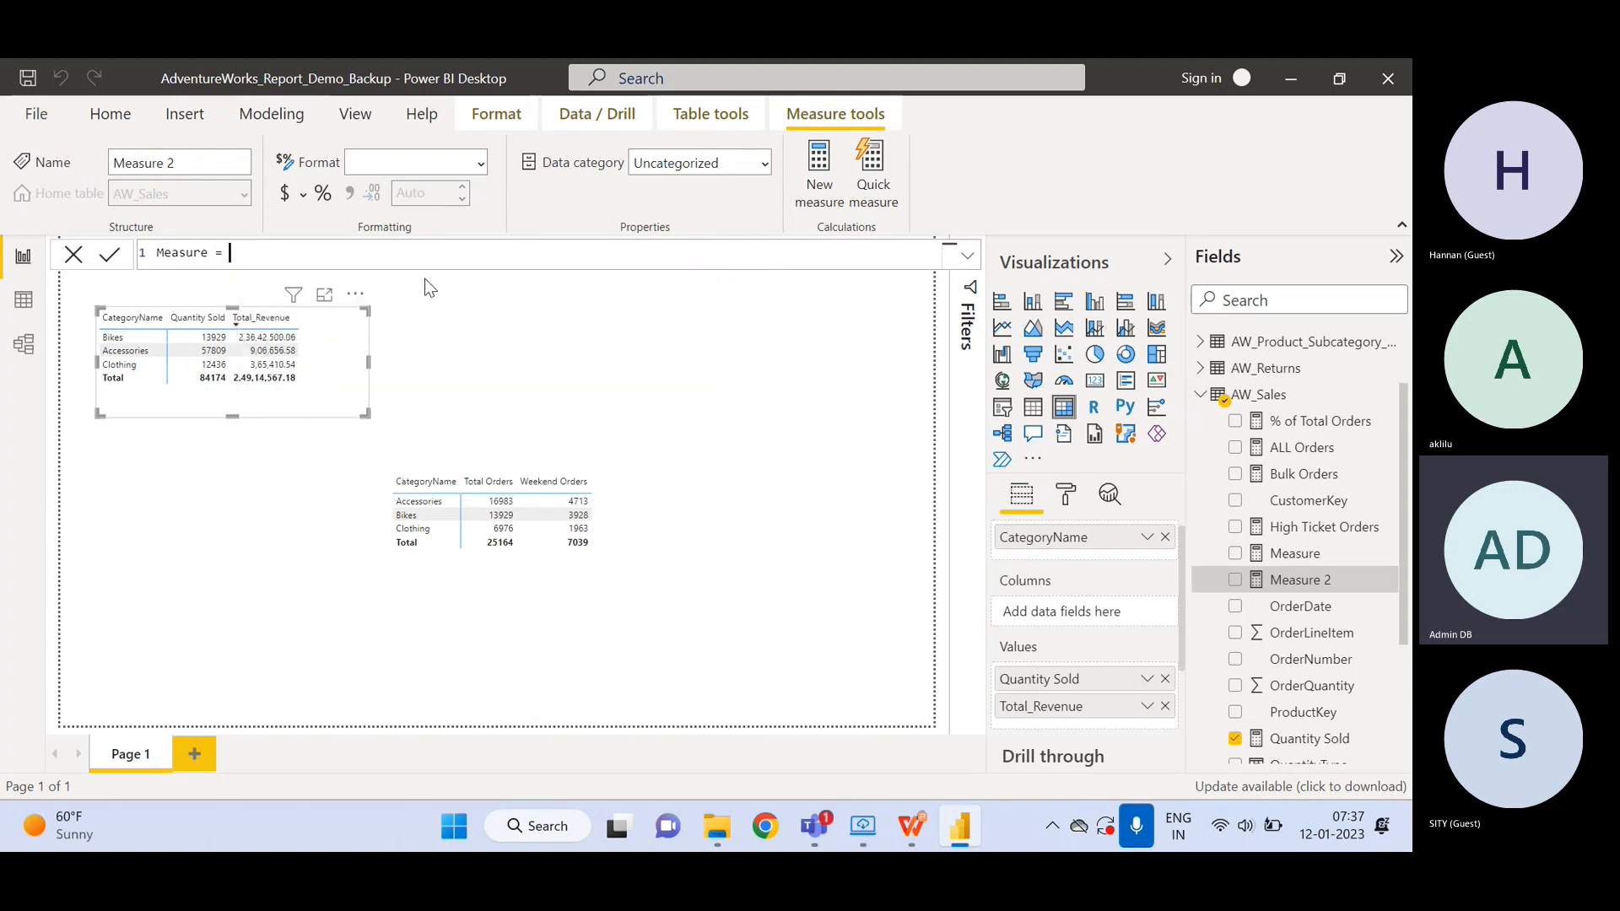
type("SUMX(")
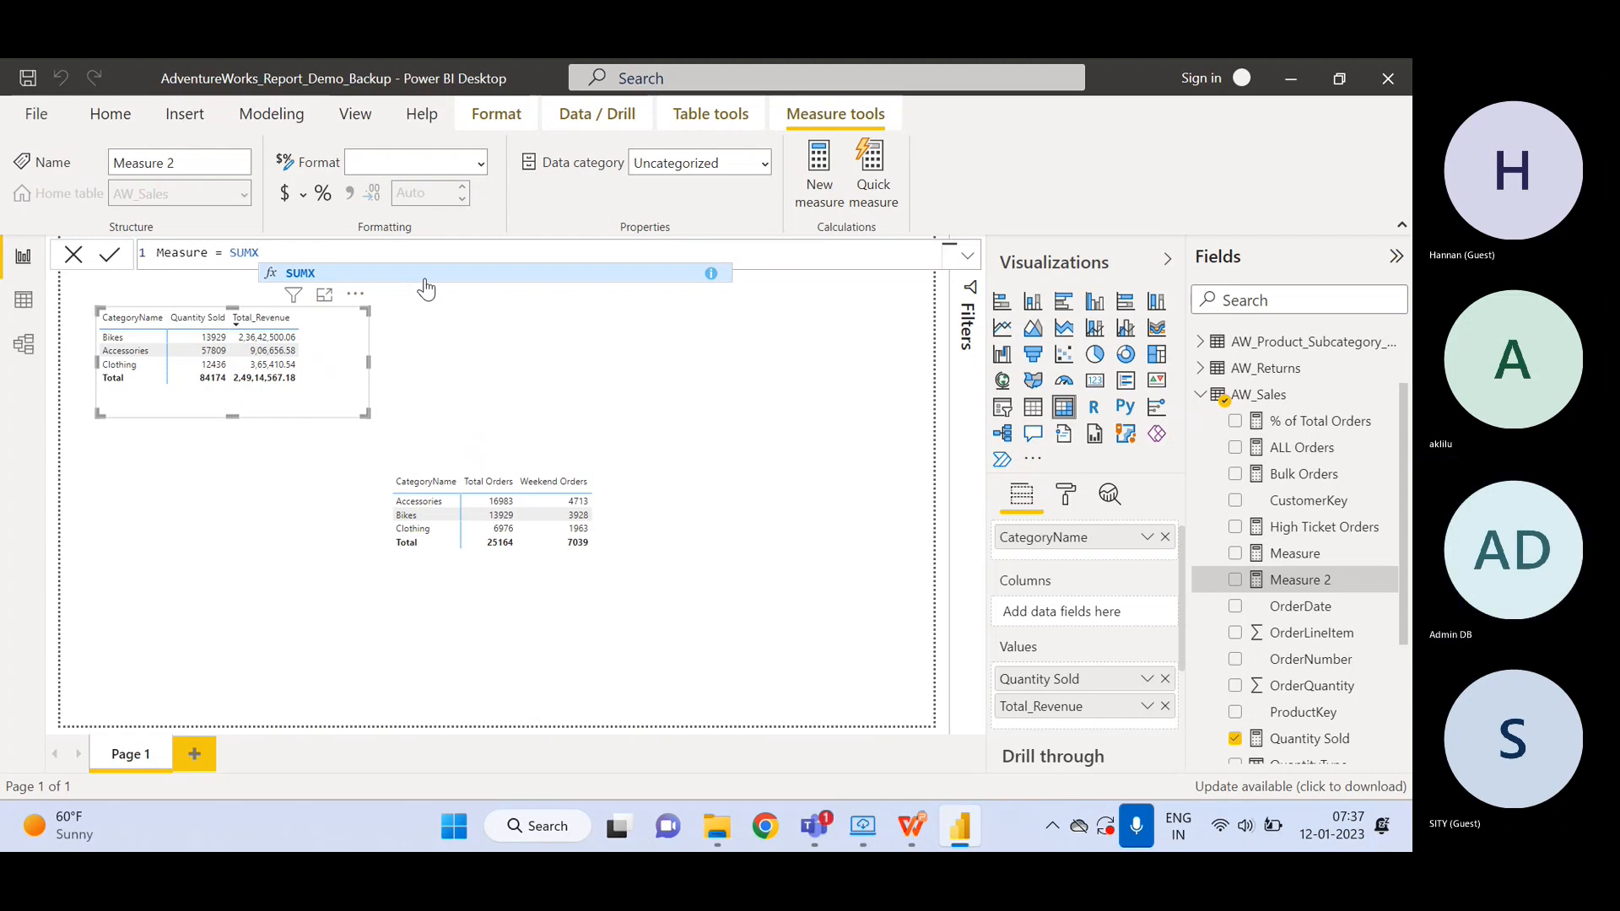
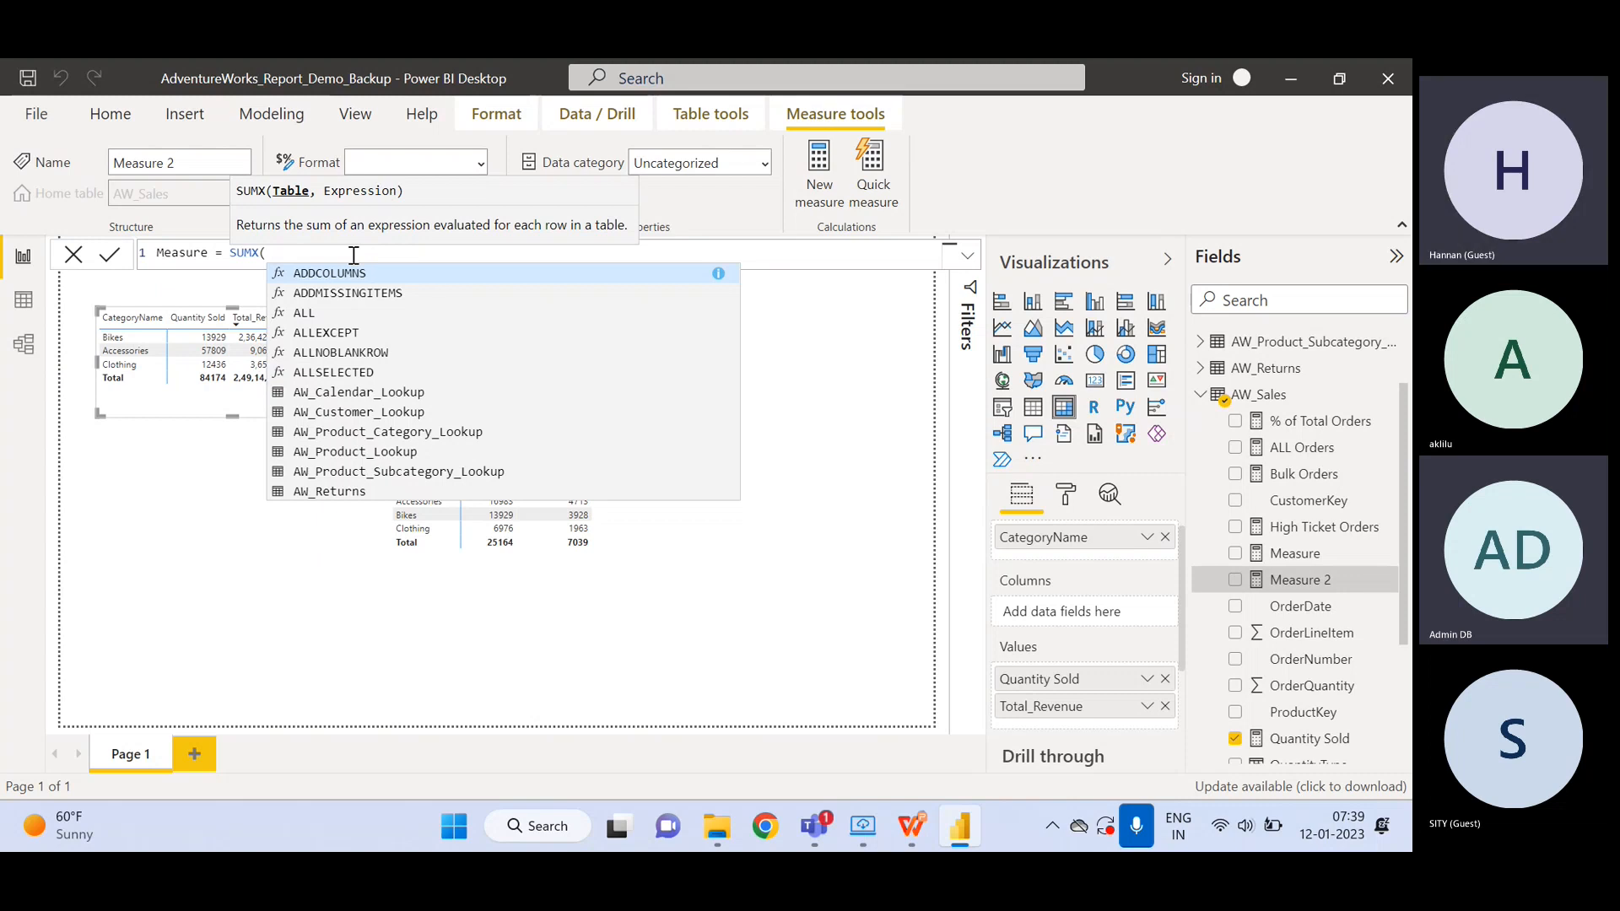
left_click_drag(353, 255, 37, 235)
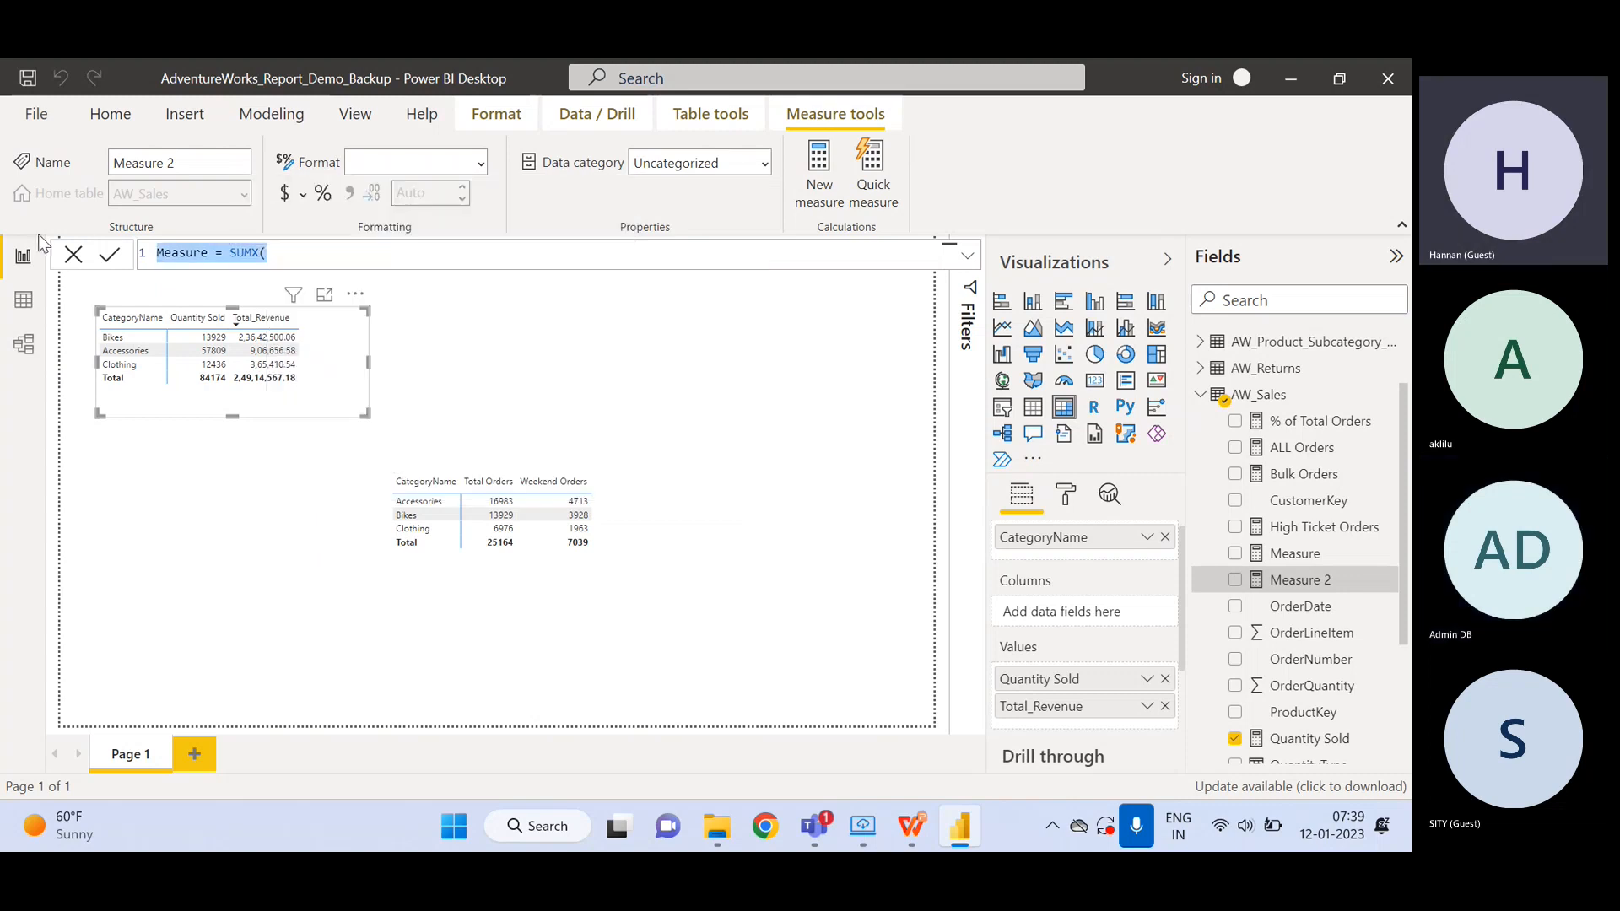
key("BackSpace")
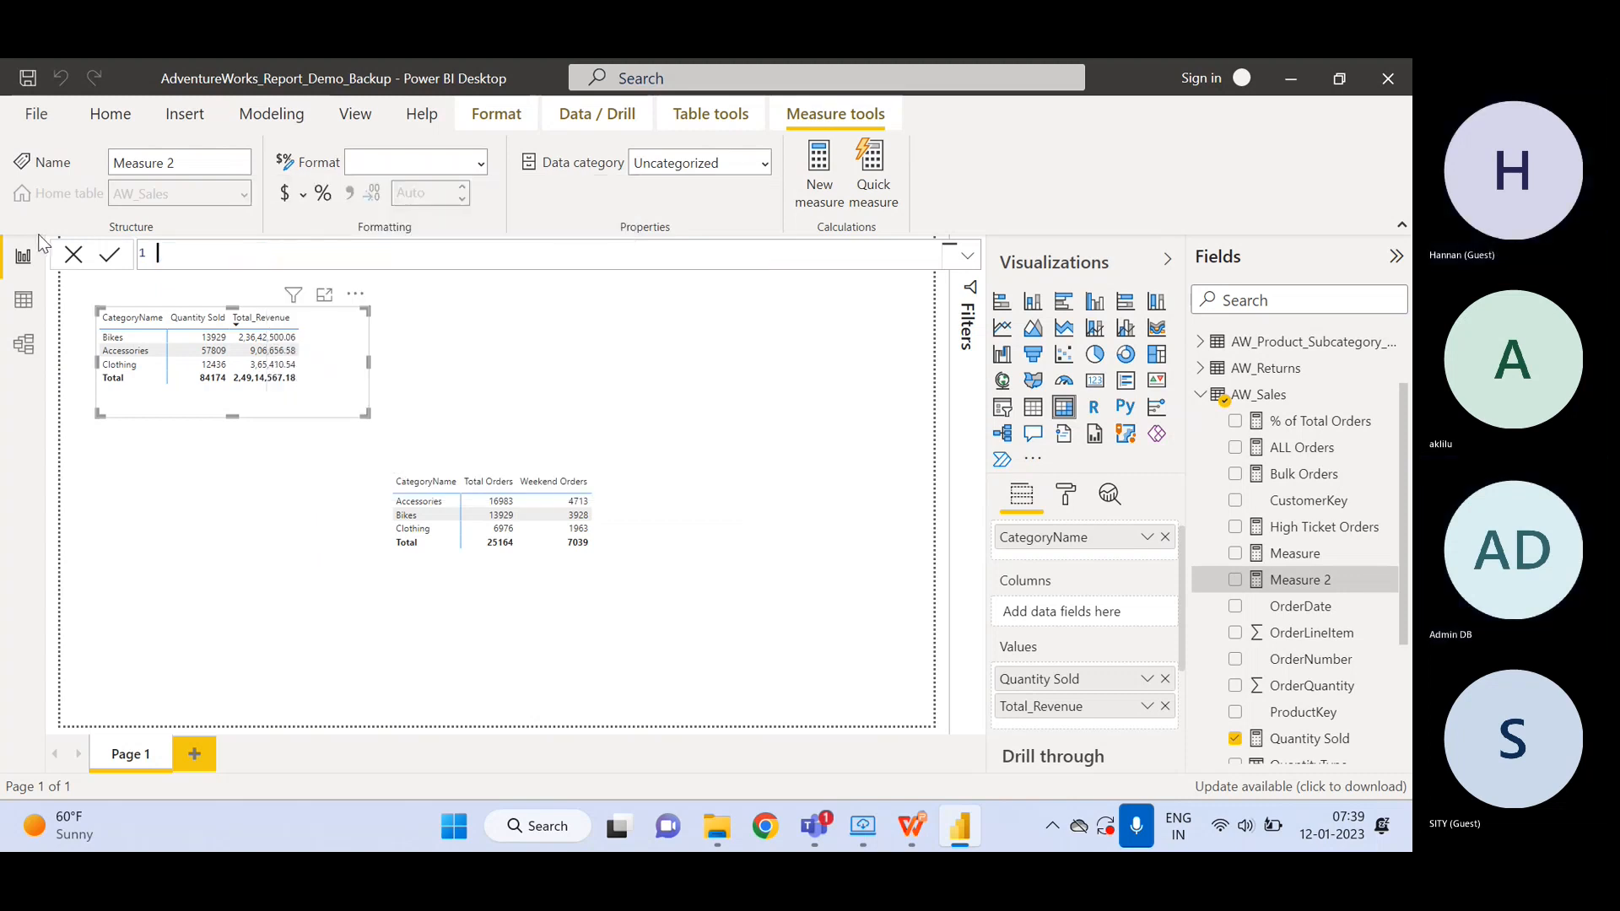
left_click(256, 509)
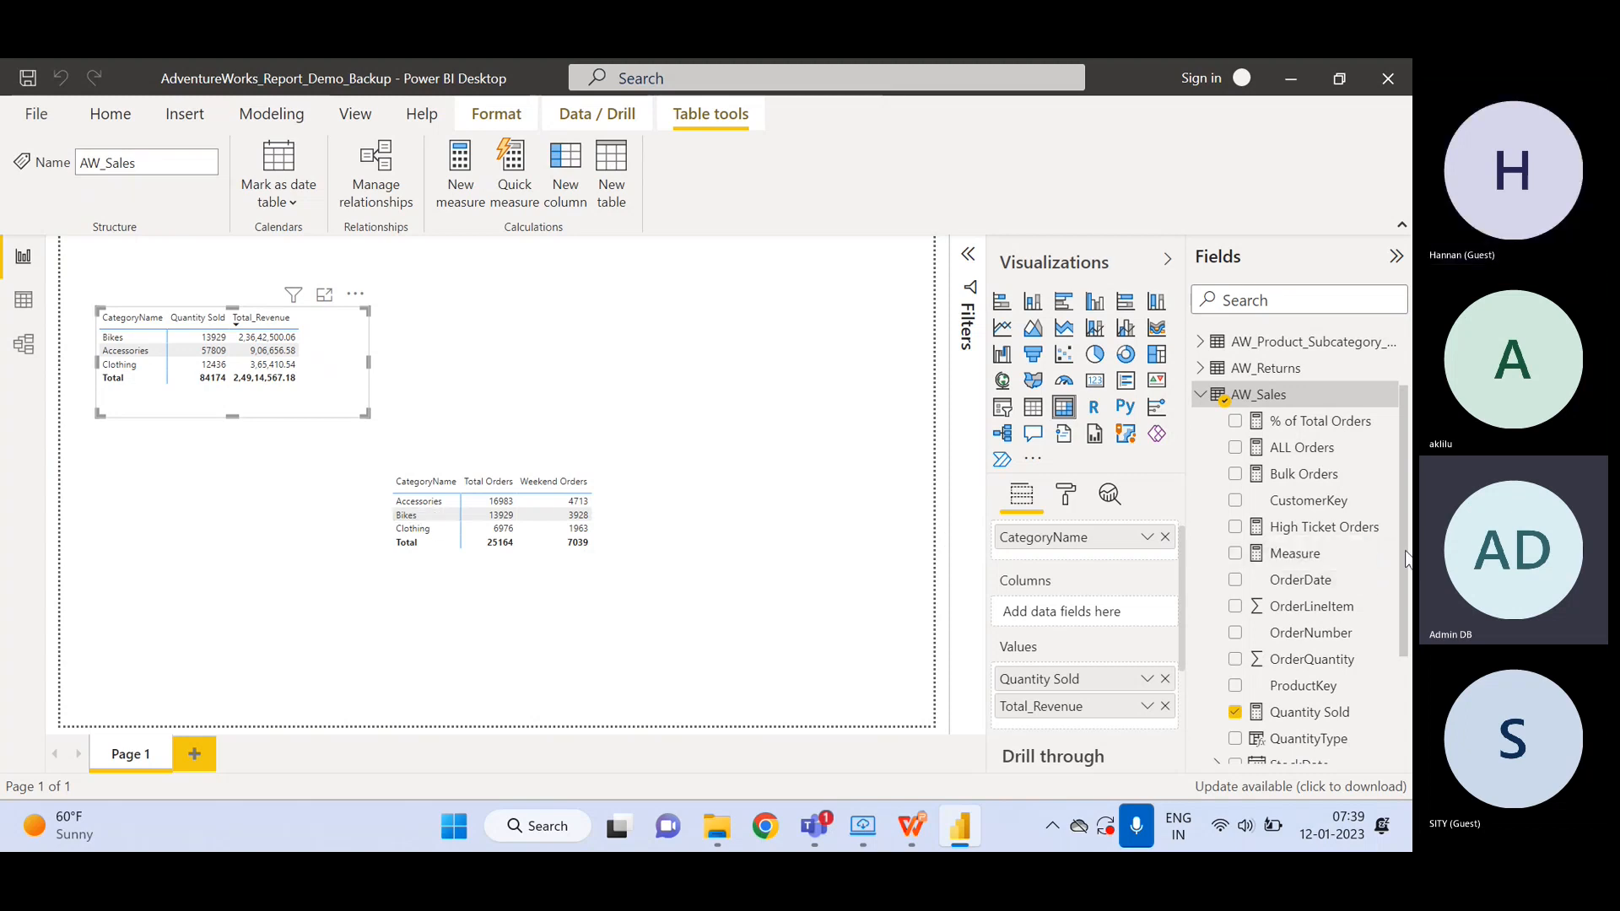
- Create a new measure in the AW_Sales table and name it YTD Revenue in its formula
mouse_move(1405, 550)
left_mouse_down()
mouse_move(1407, 678)
mouse_move(1407, 561)
left_mouse_up()
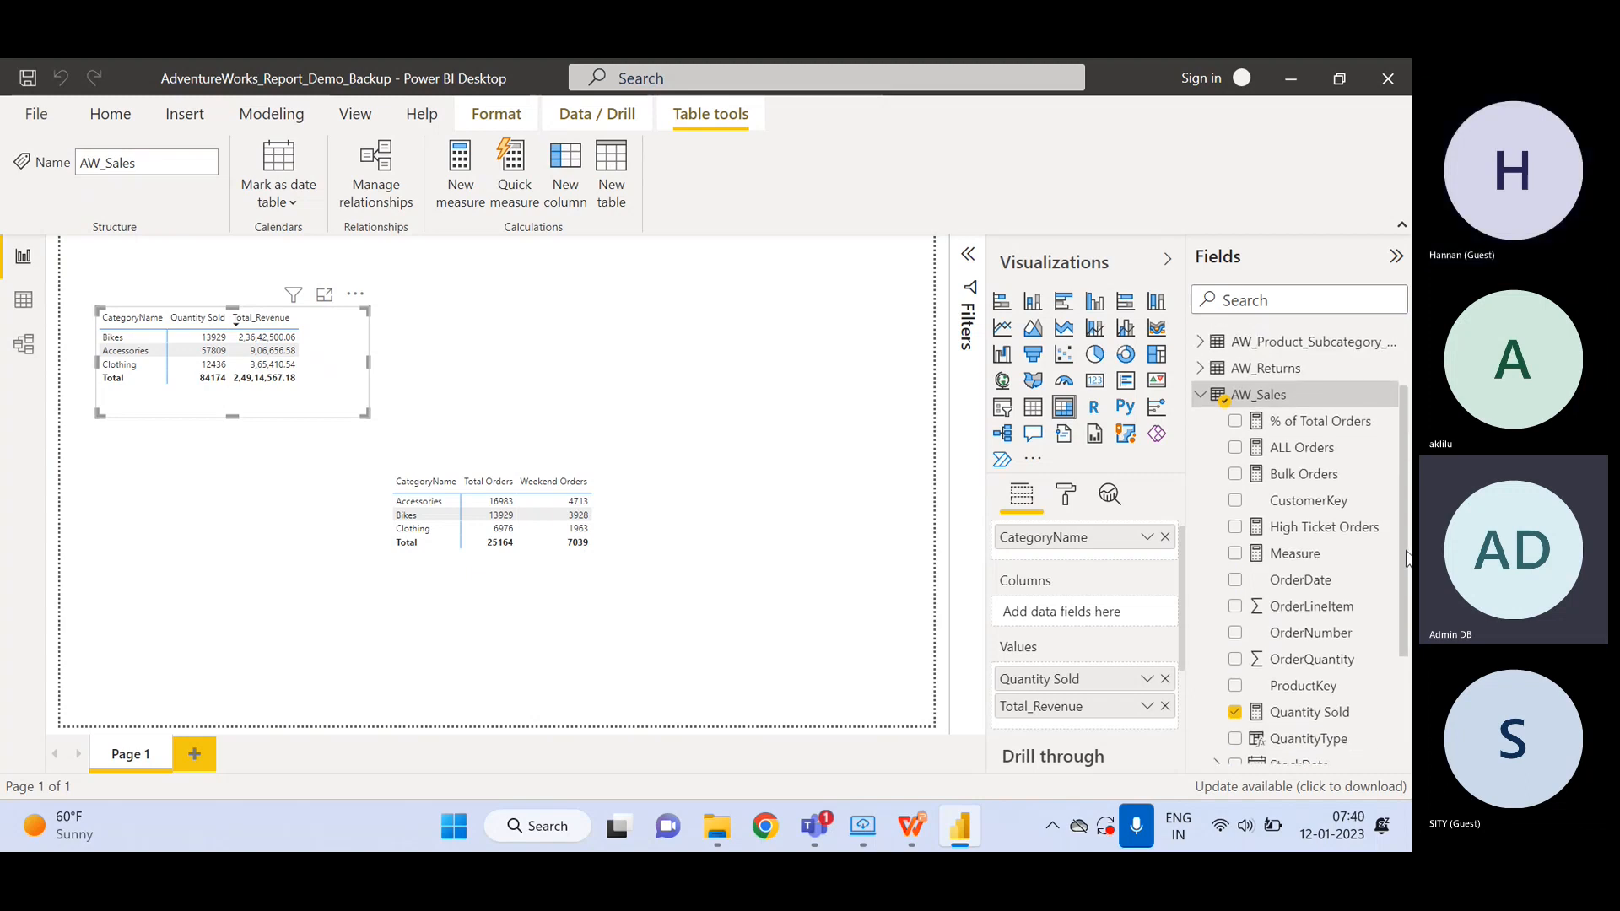
right_click(1295, 395)
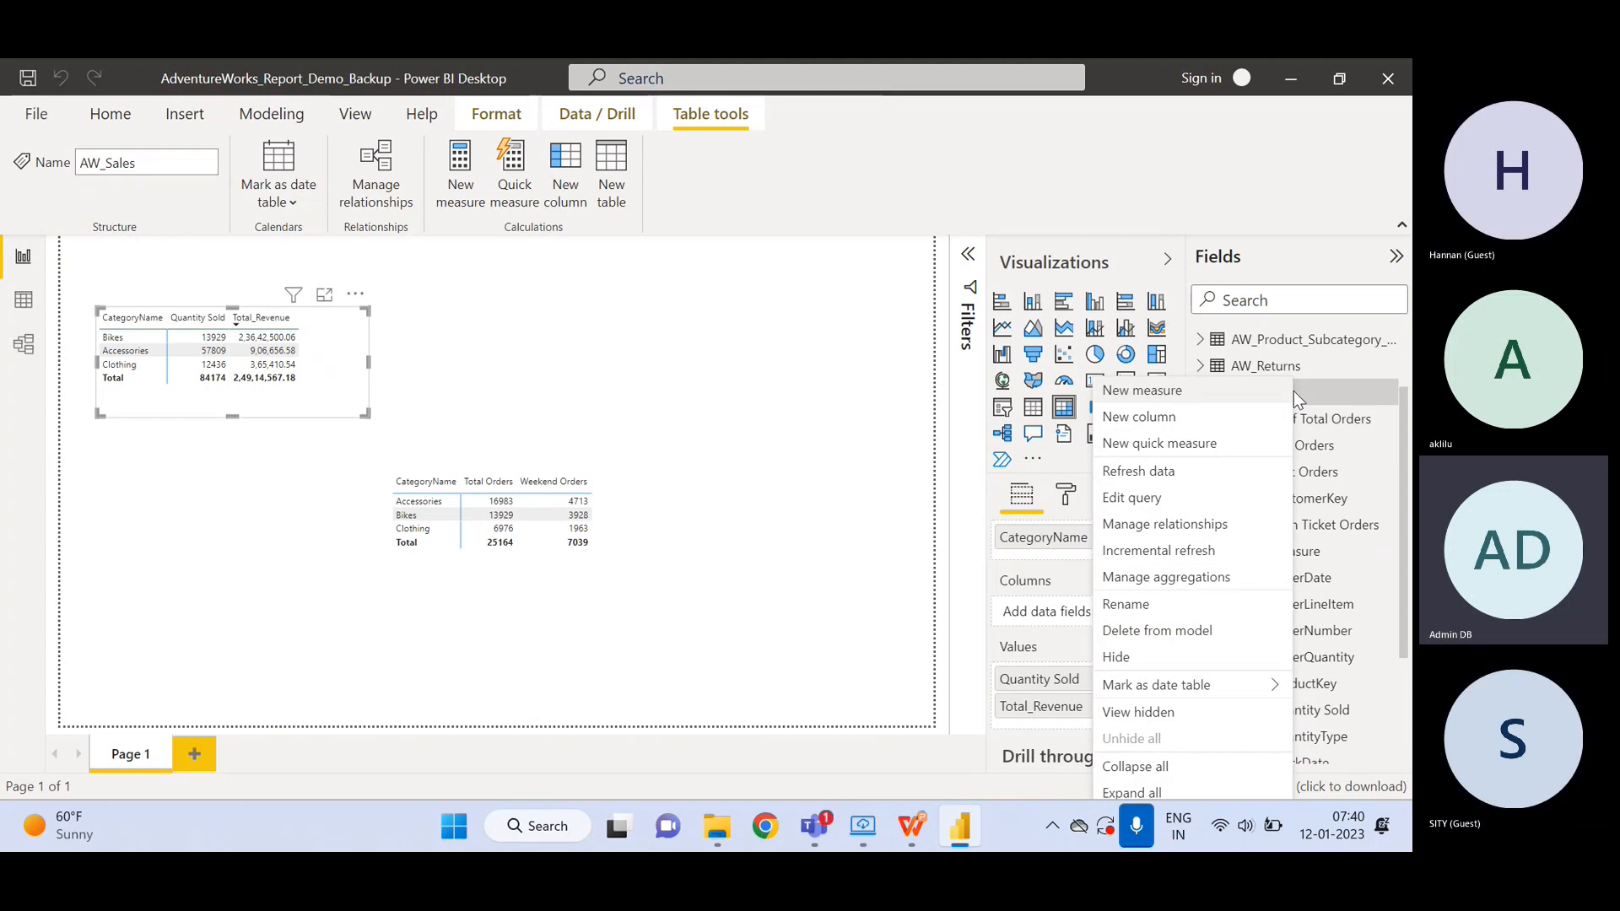
left_click(1207, 401)
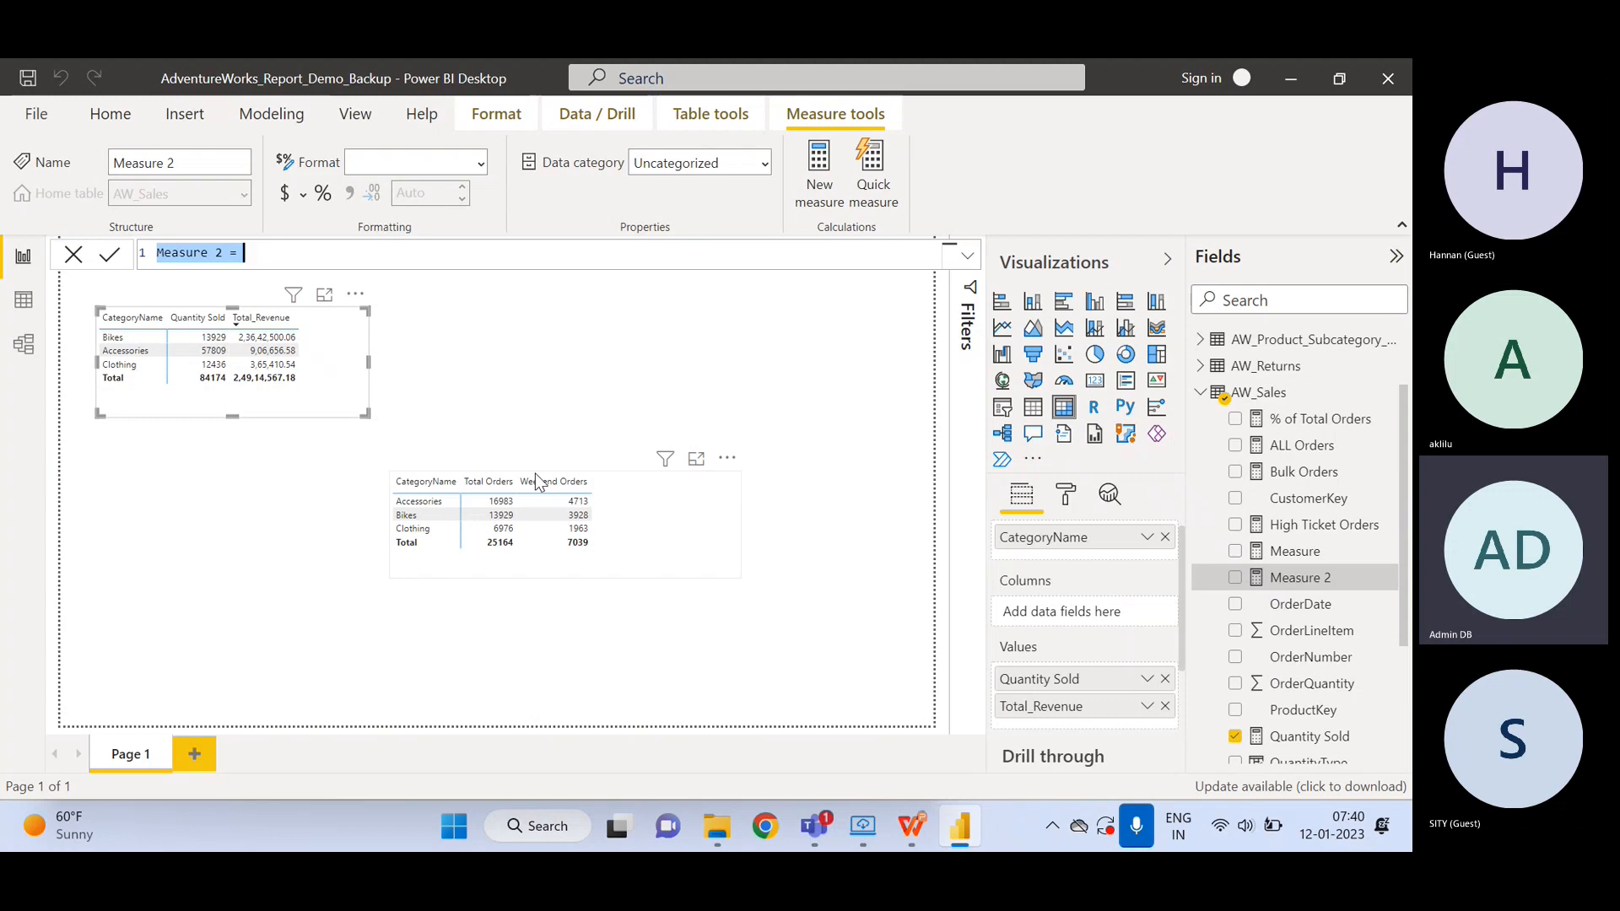
type("Y")
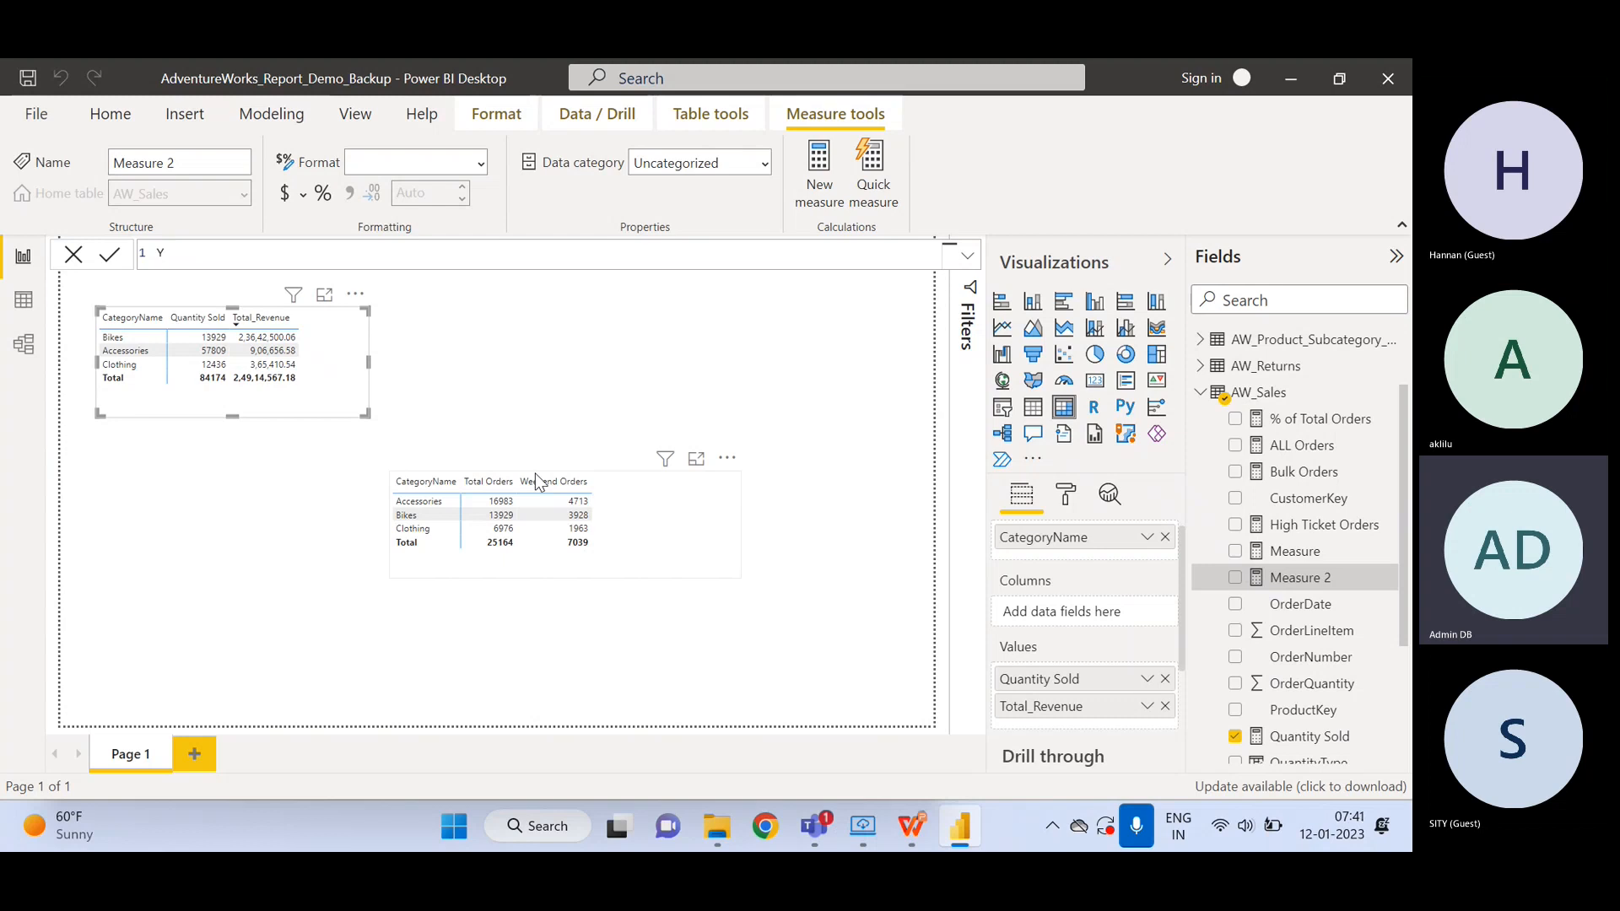
type("TD Revue")
key("BackSpace")
key("BackSpace")
type("er")
type("nue =")
- Start the YTD Revenue formula with CALCULATE and set [Total_Revenue] as its expression
type("Ca")
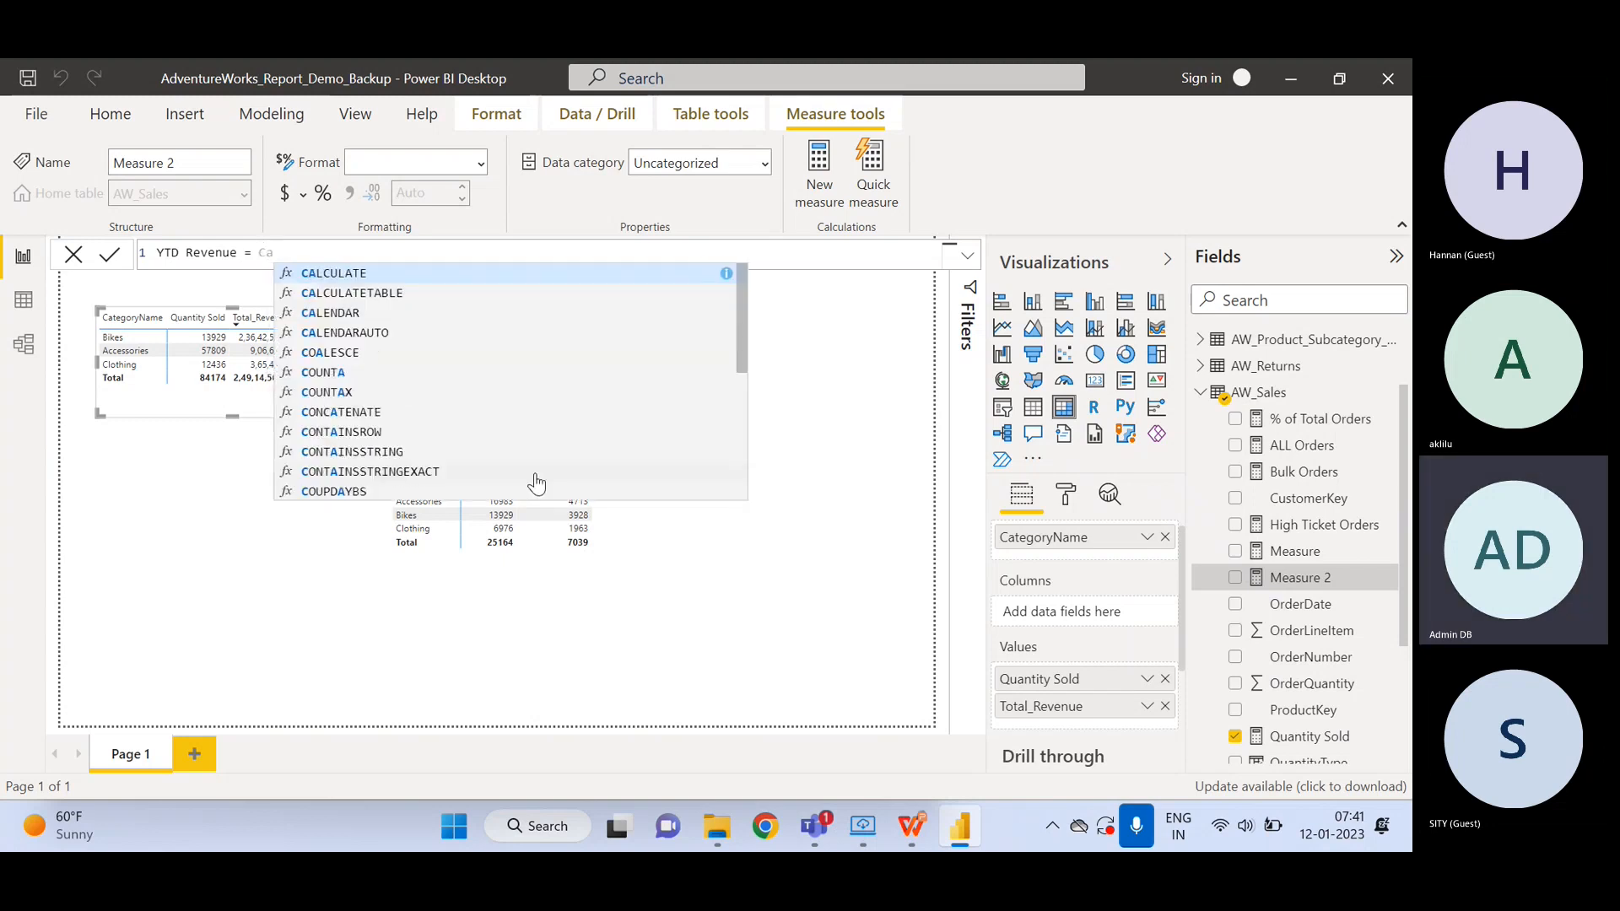
type("l")
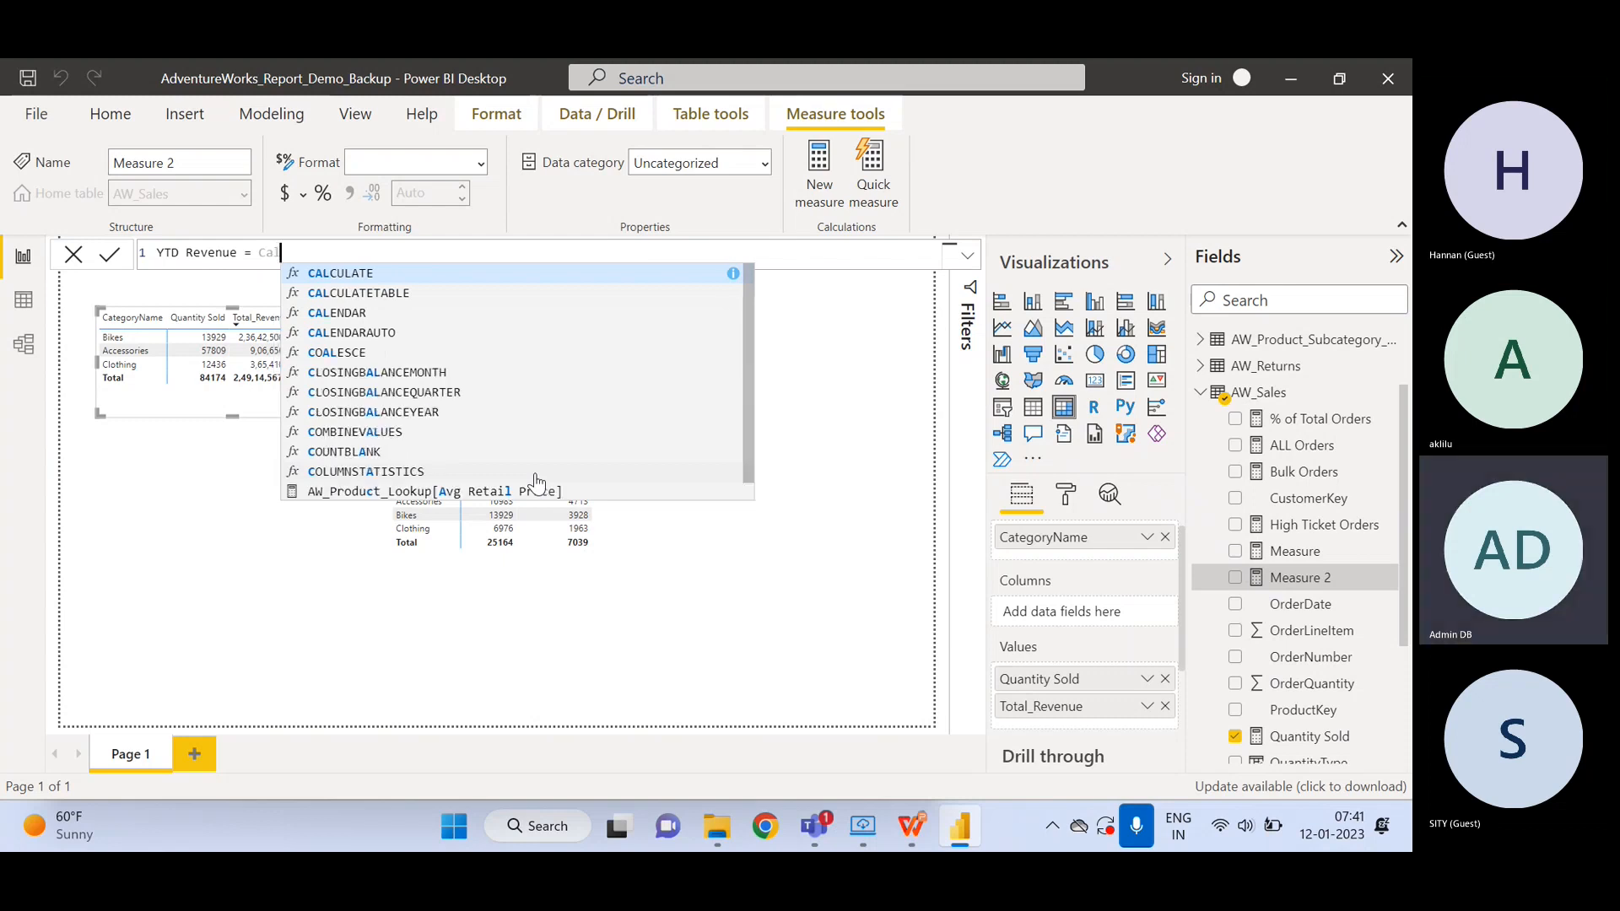
key("Tab")
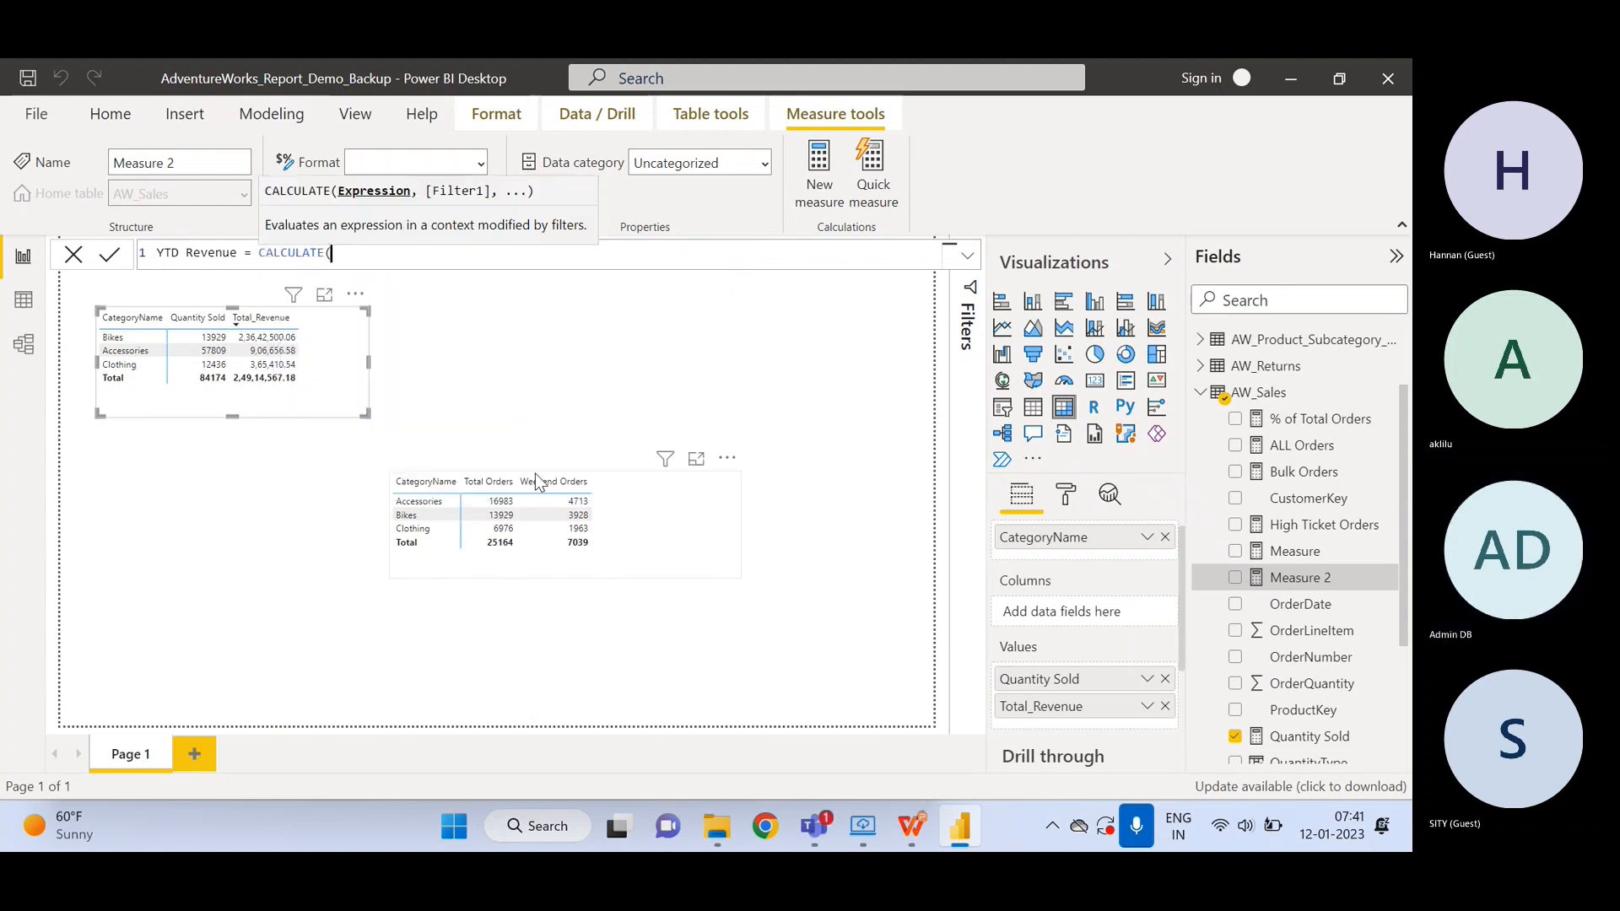
type("Tot")
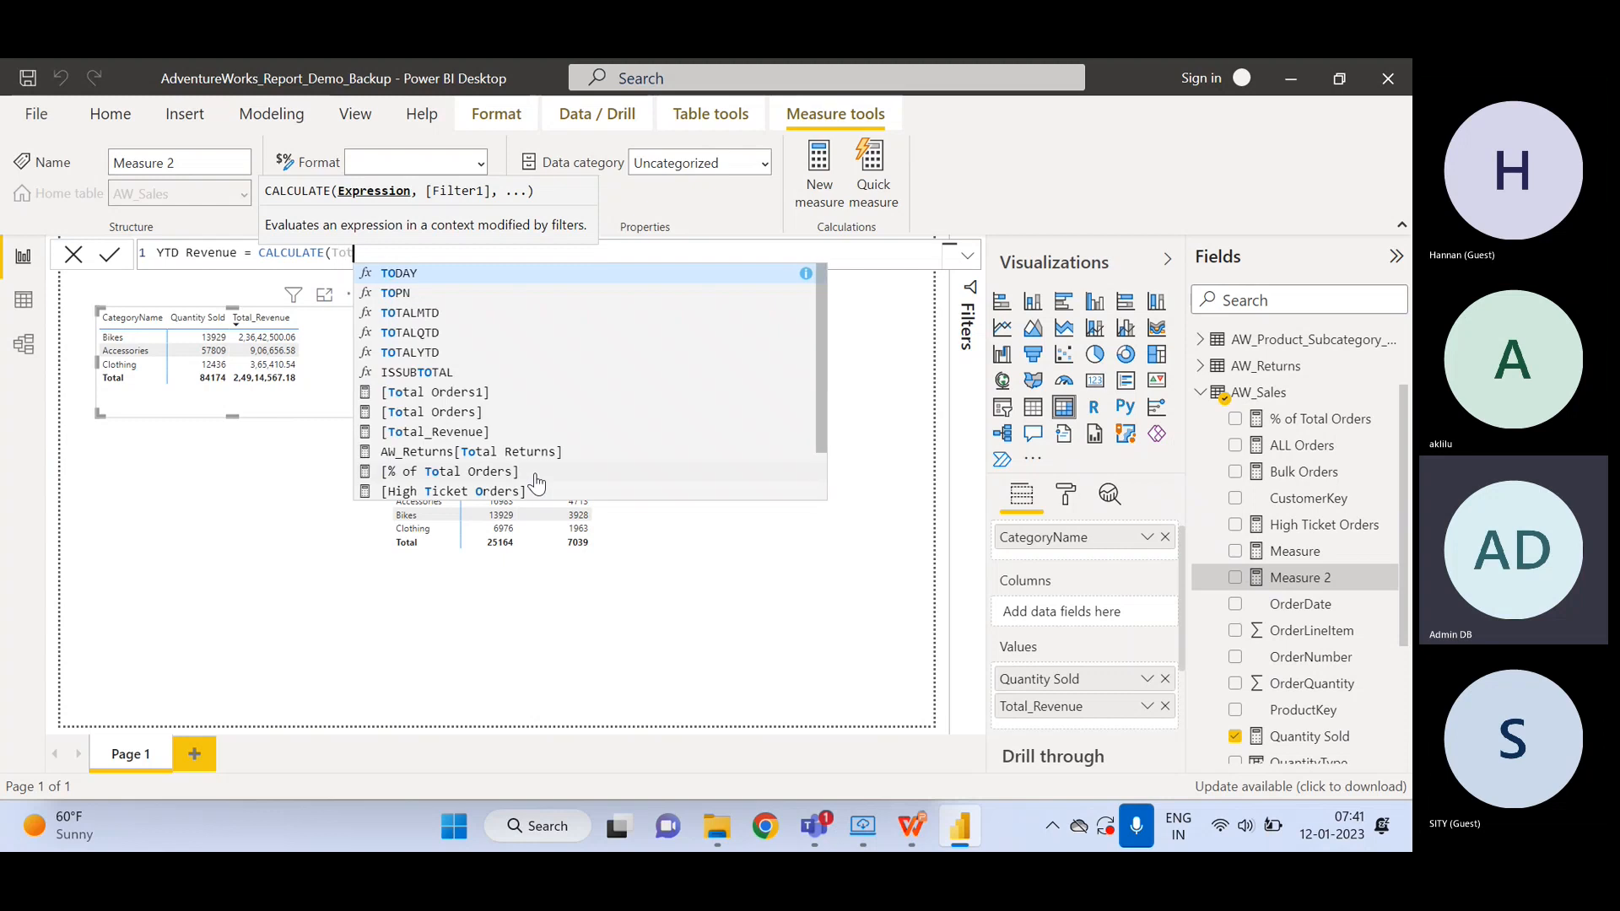
scroll(536, 482, "down", 1)
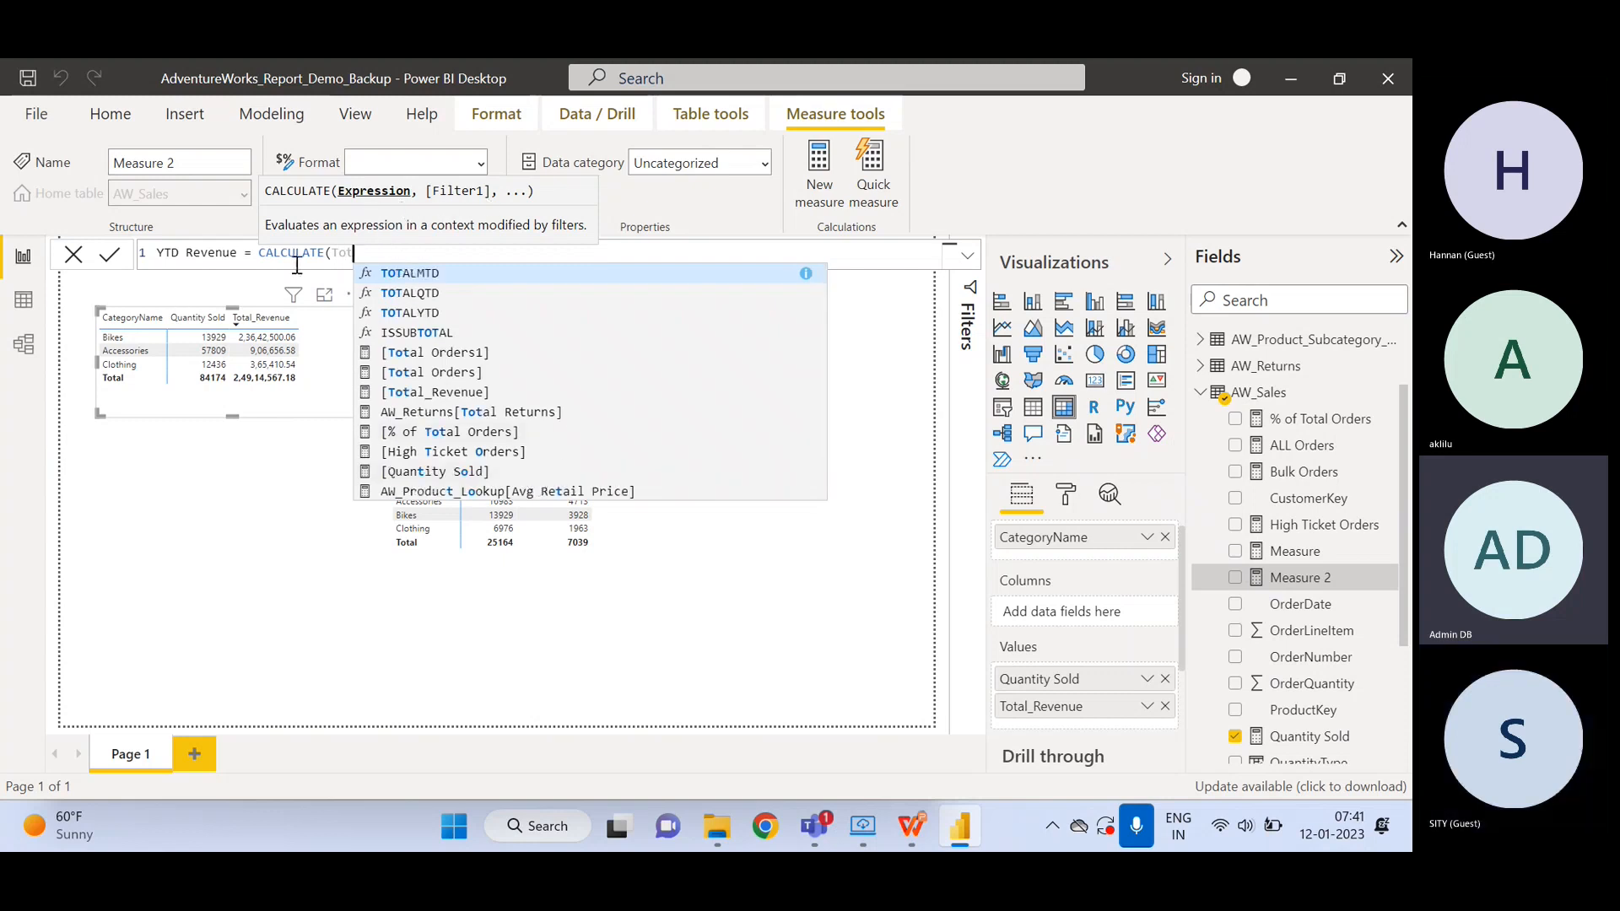
type("al")
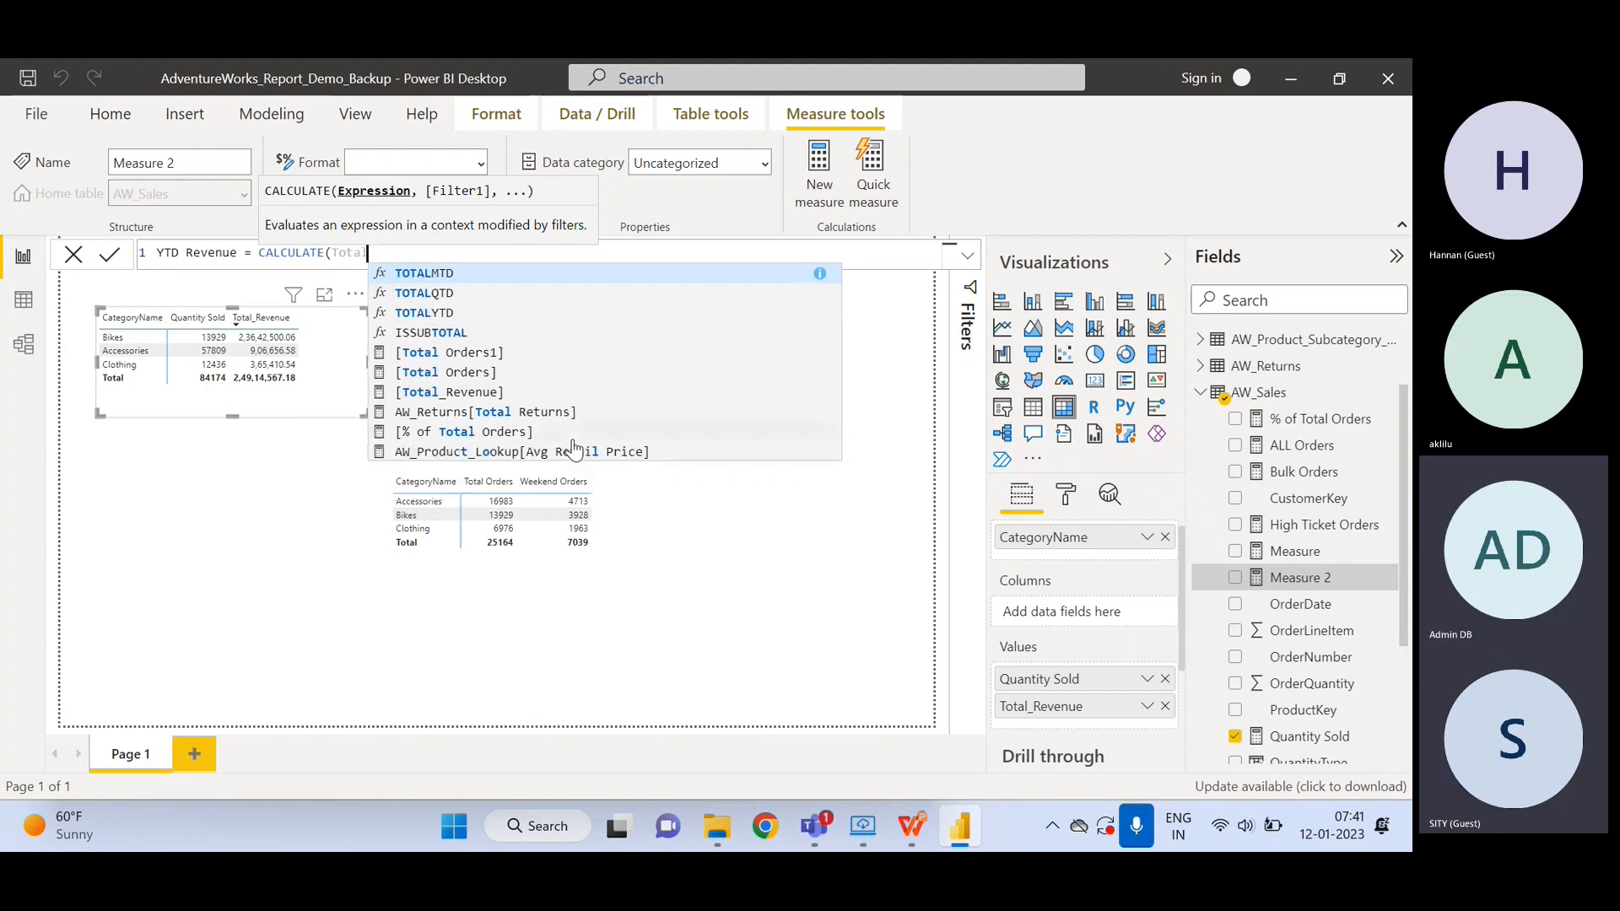
key("Down")
key("Down")
key("Down")
key("Down")
key("Down")
key("Down")
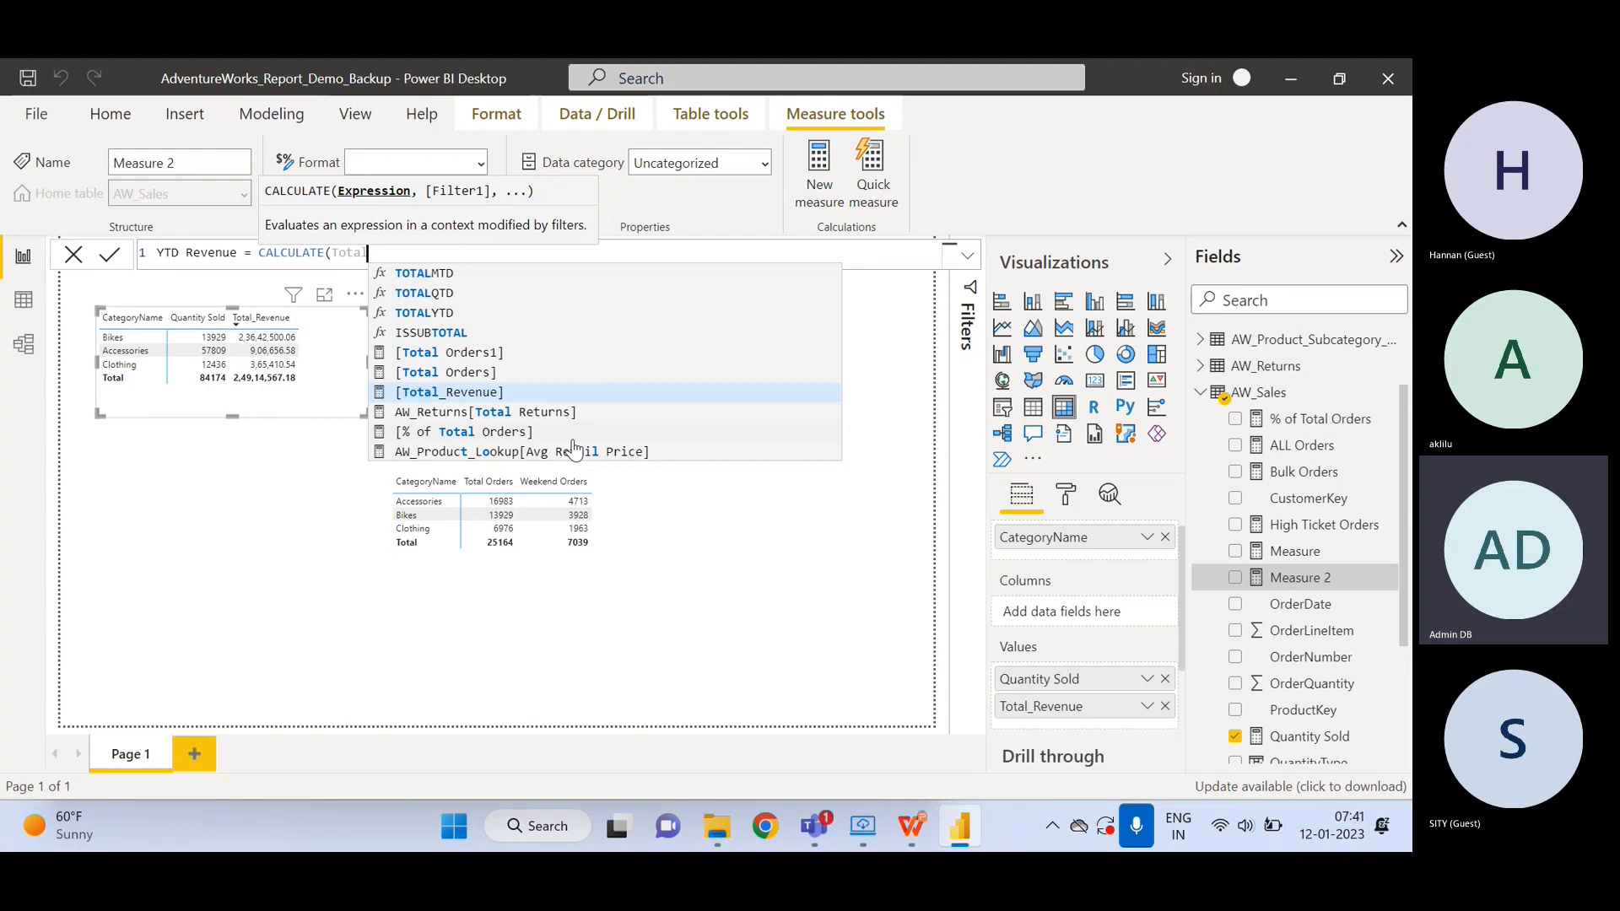
key("Tab")
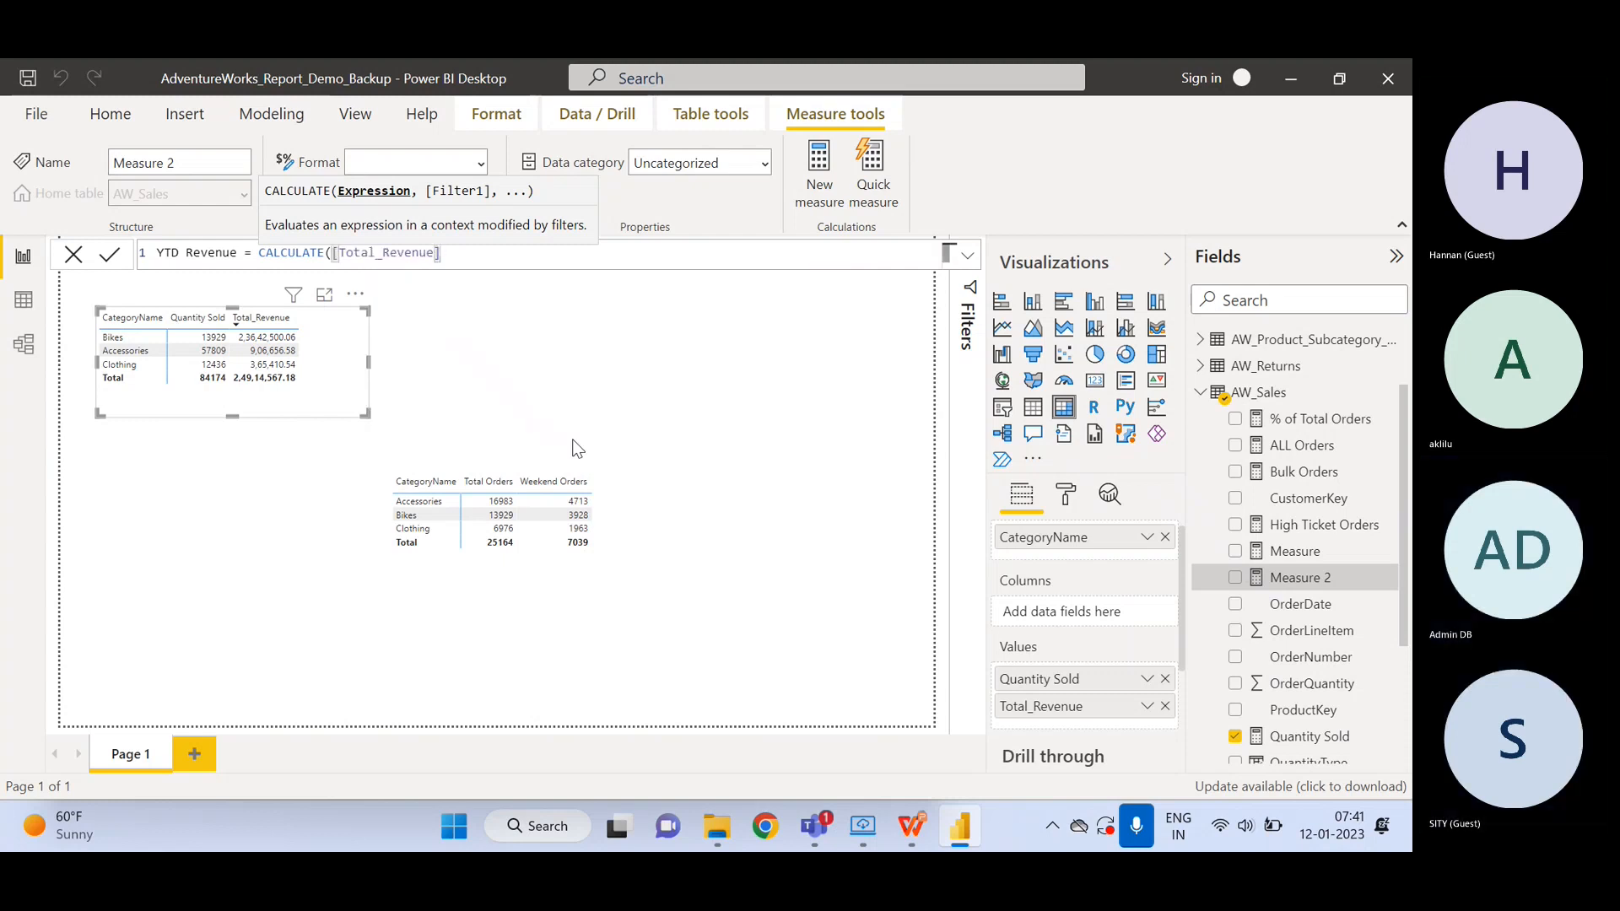
- Begin CALCULATE's filter argument with dates to bring up the DATES functions
type(", ")
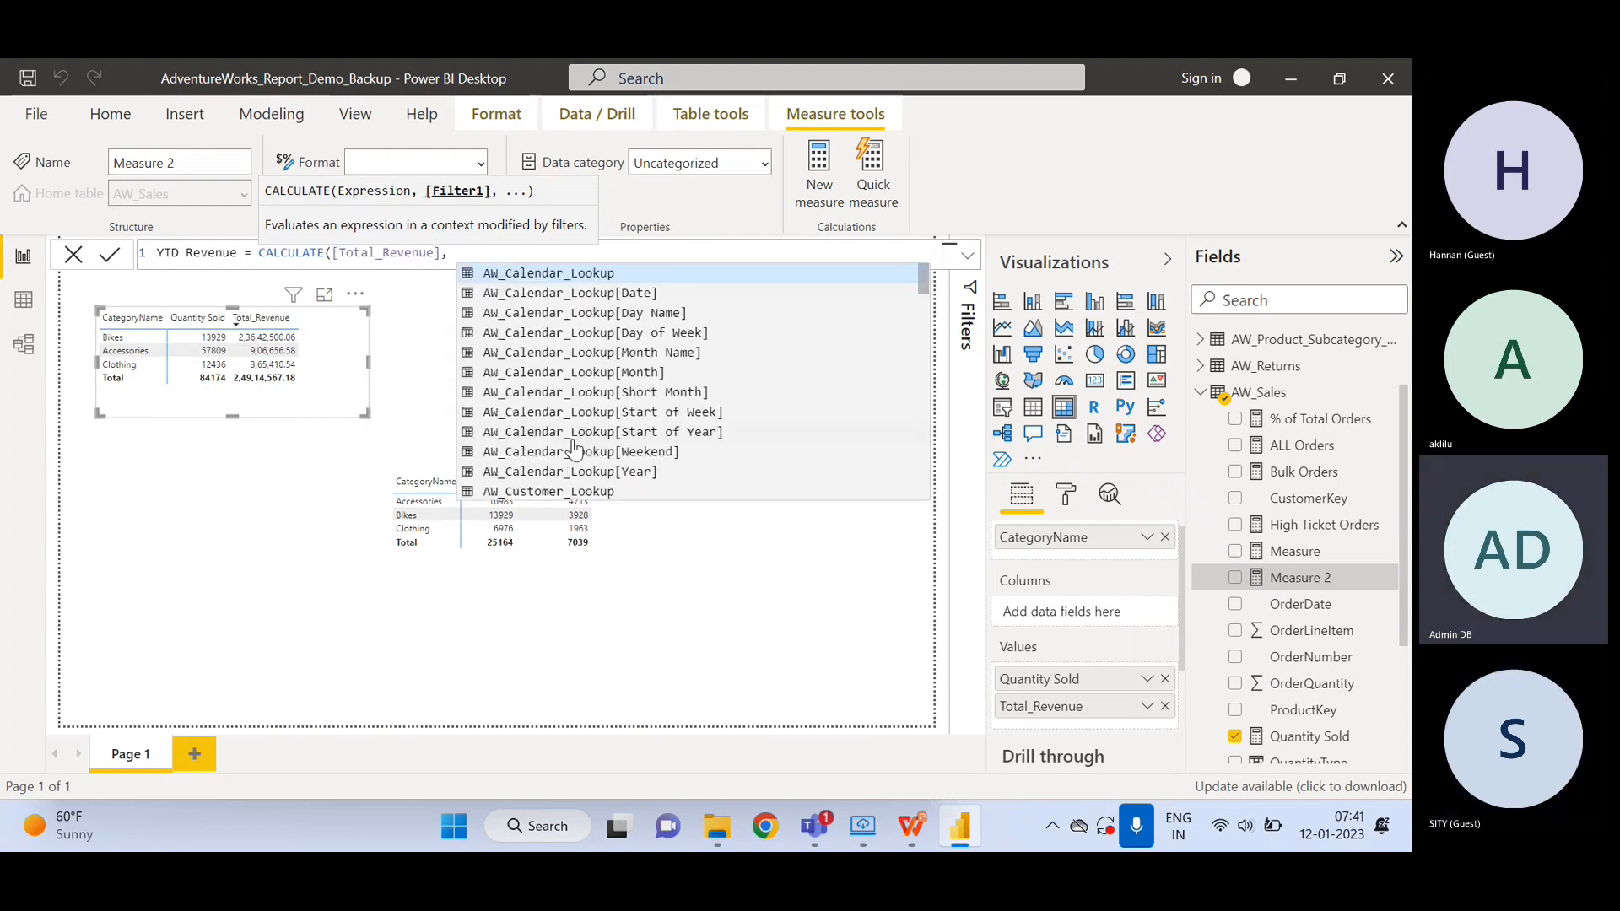
type("dat")
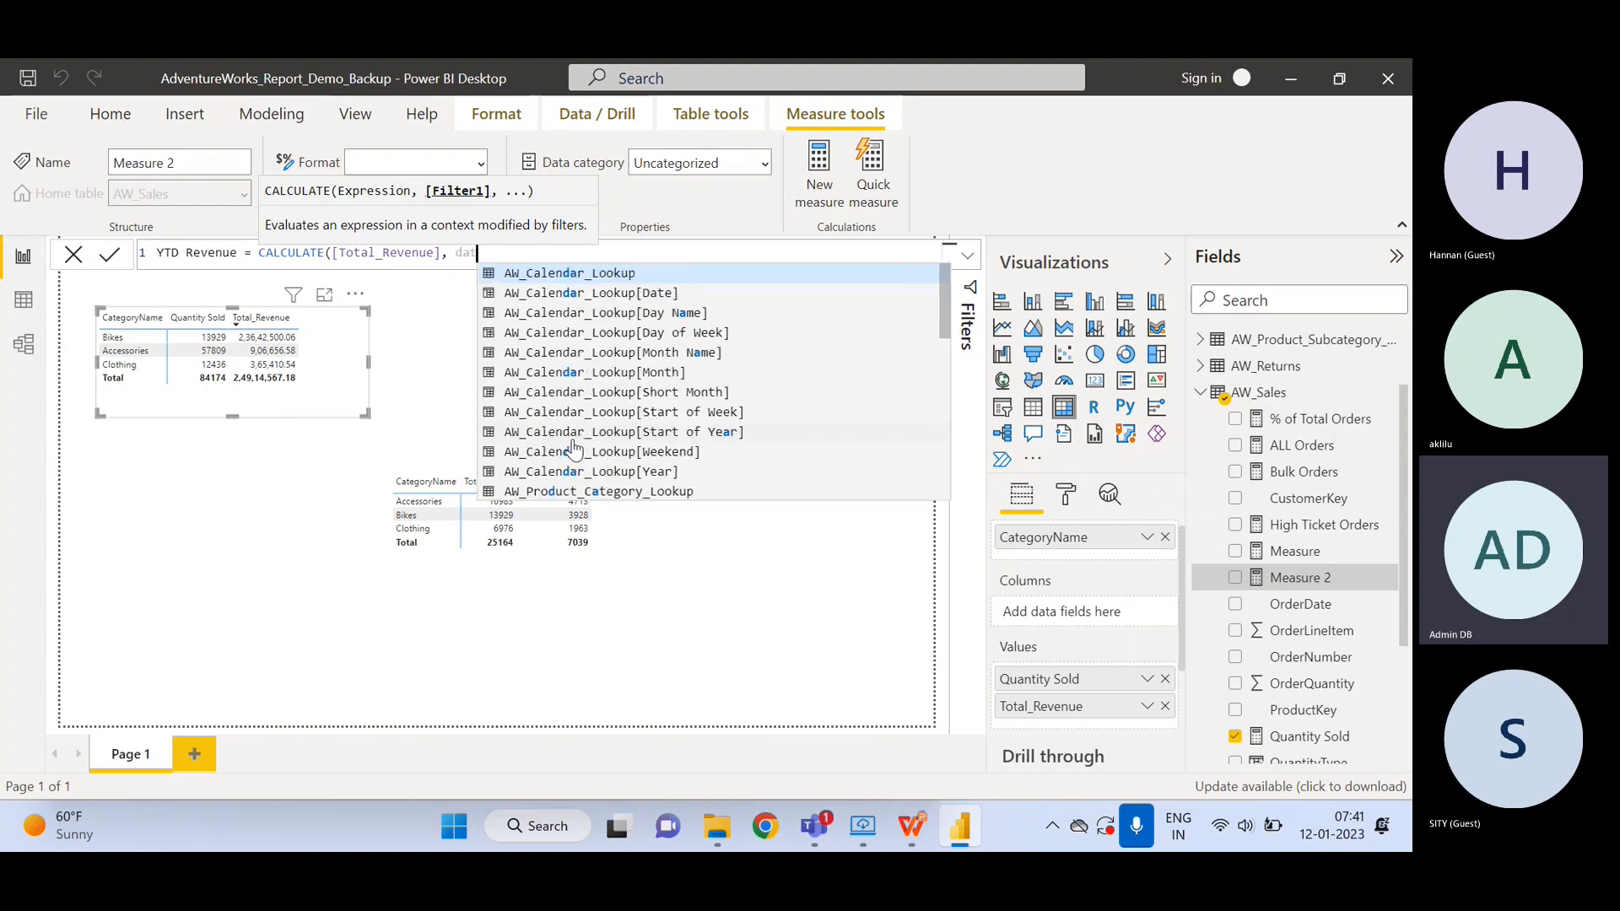
type("es")
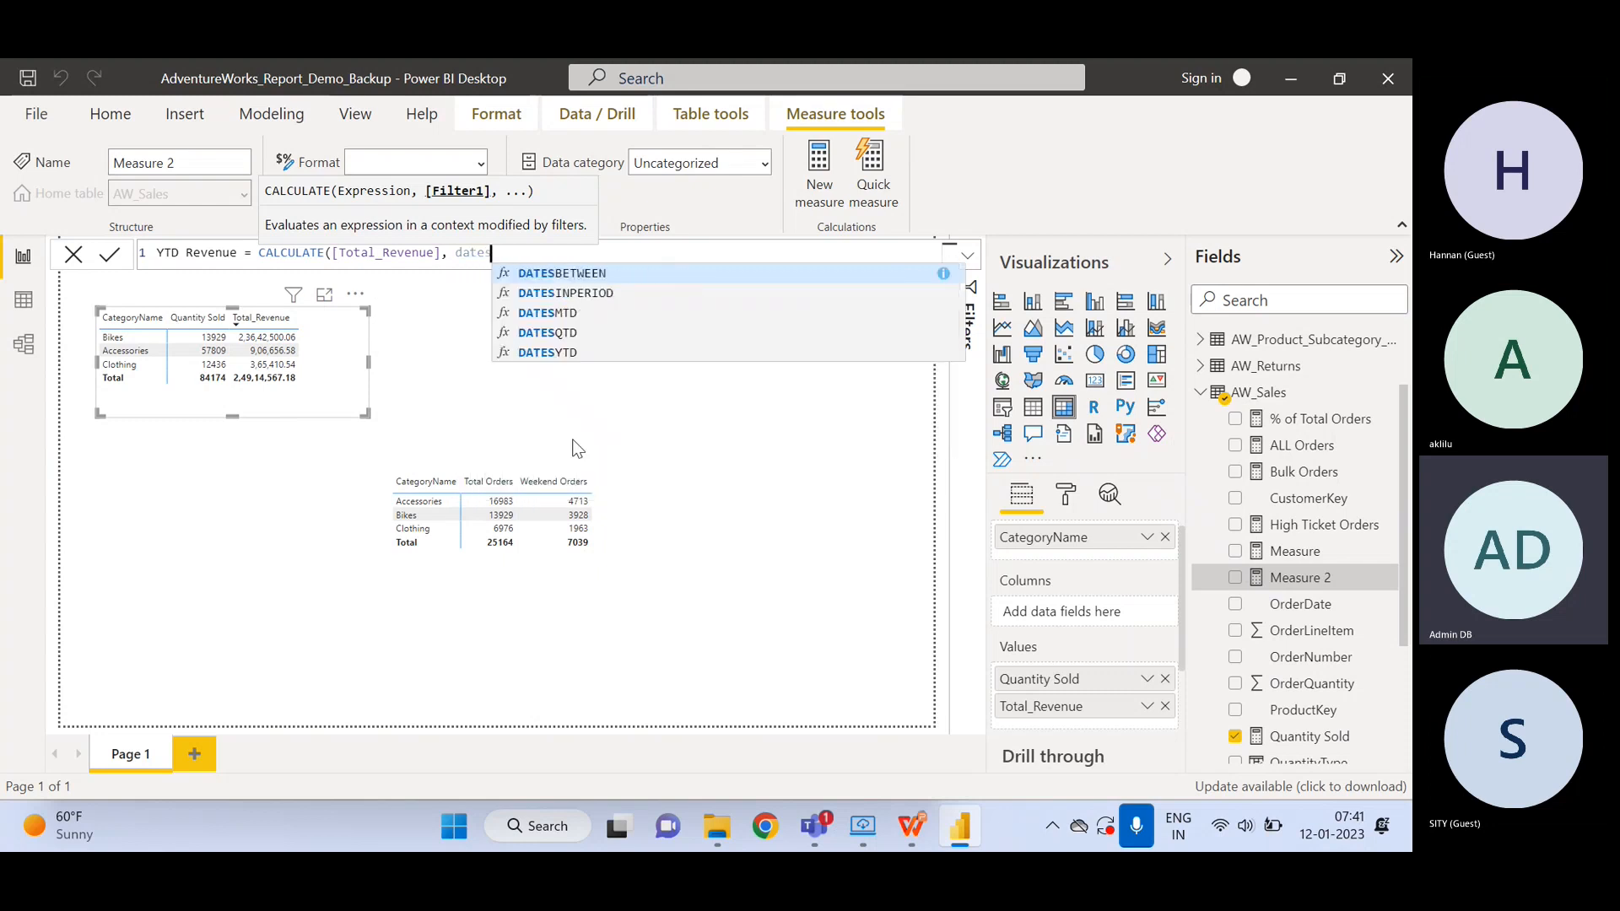
- Examine the suggested DATESBETWEEN, DATESINPERIOD, DATESMTD, DATESQTD and DATESYTD functions for the filter argument
key("Down")
key("Down")
key("Down")
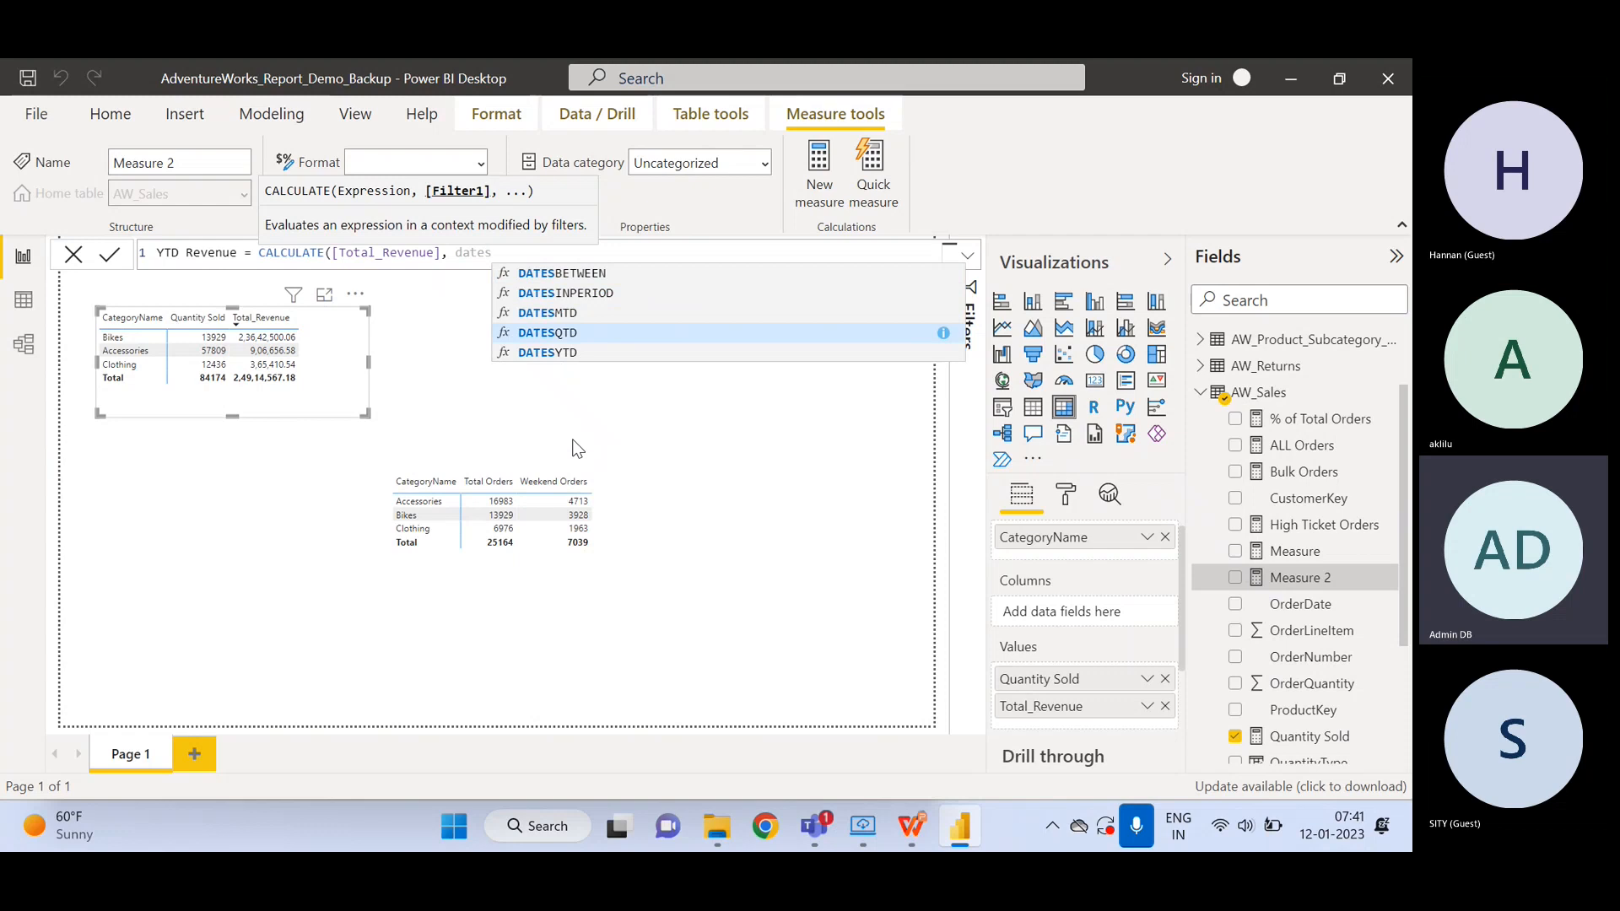
key("Up")
key("Up")
key("Up")
key("Down")
key("Down")
key("Down")
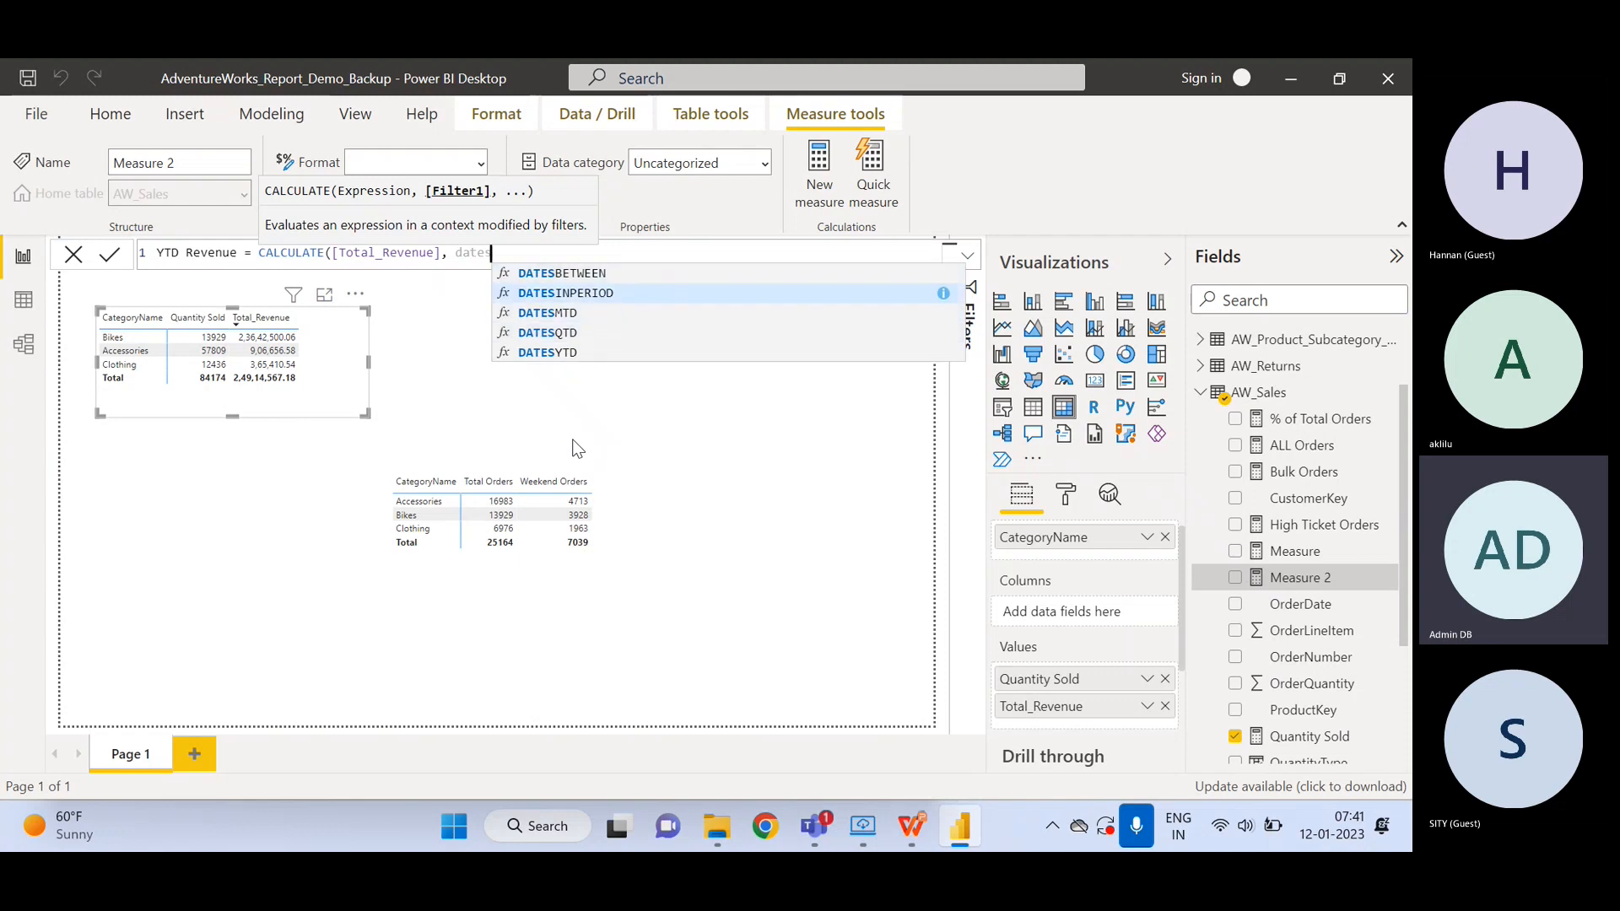
key("Up")
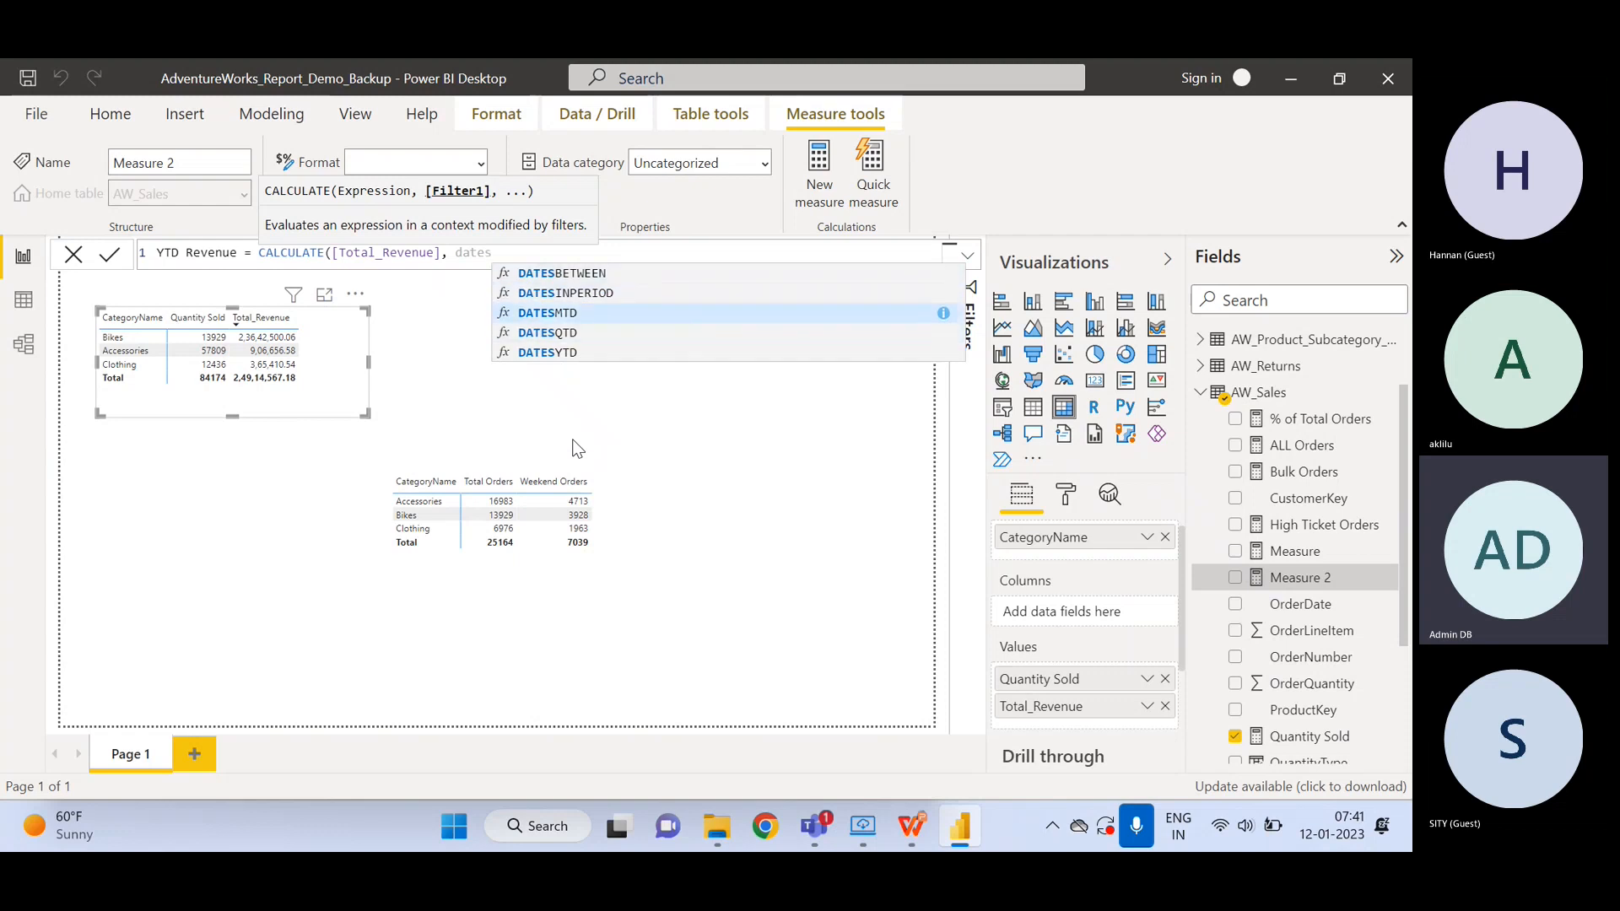
key("Down")
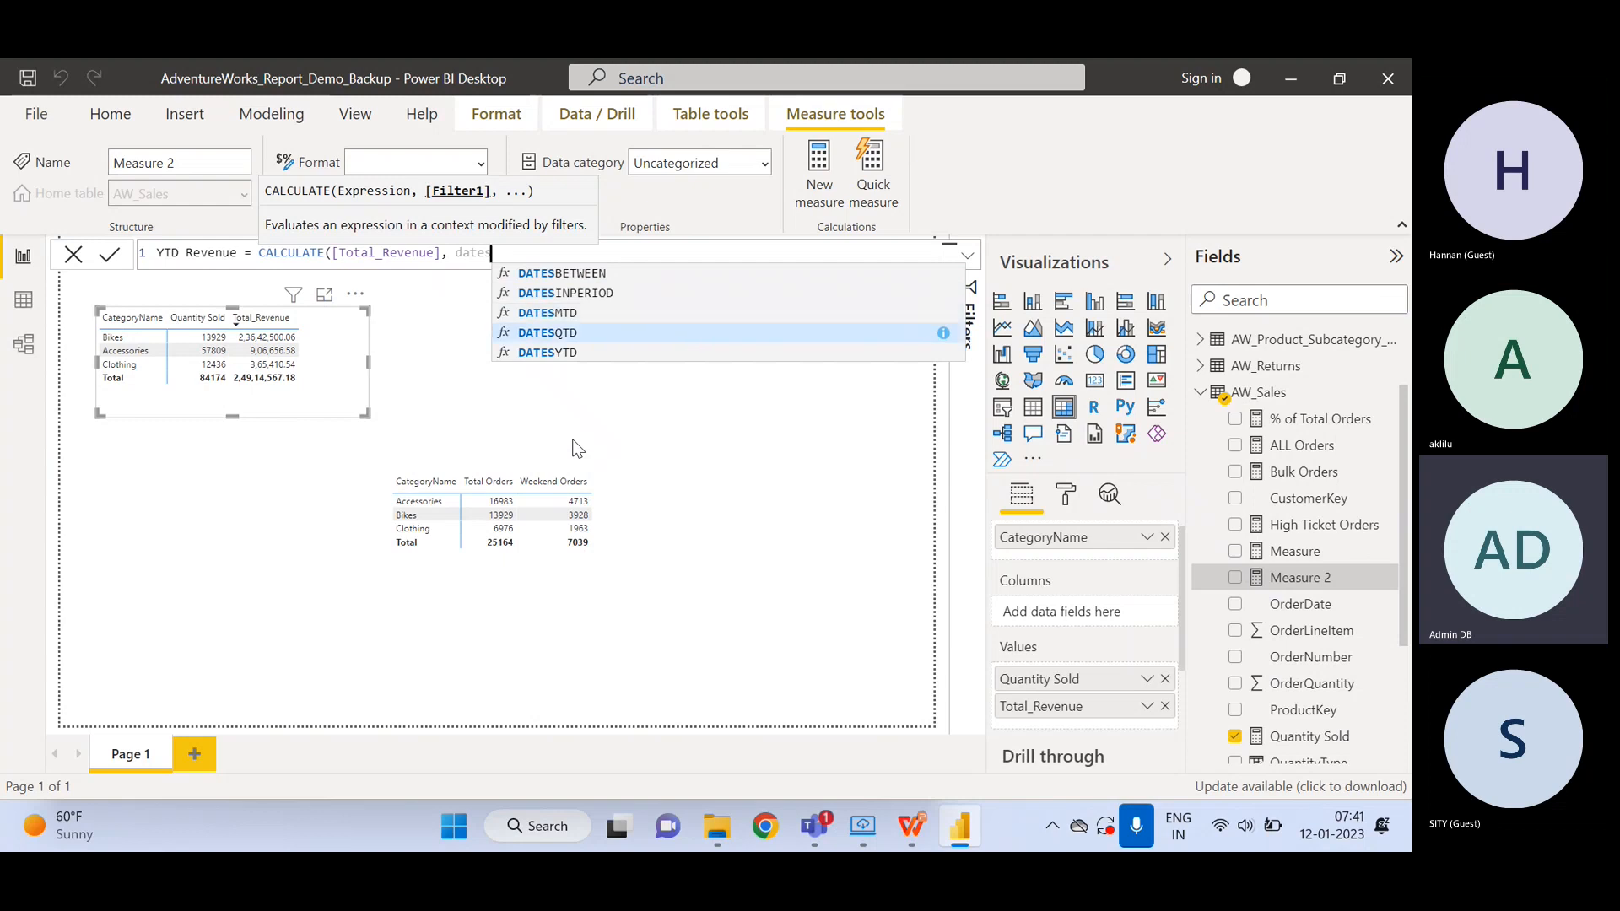
key("Down")
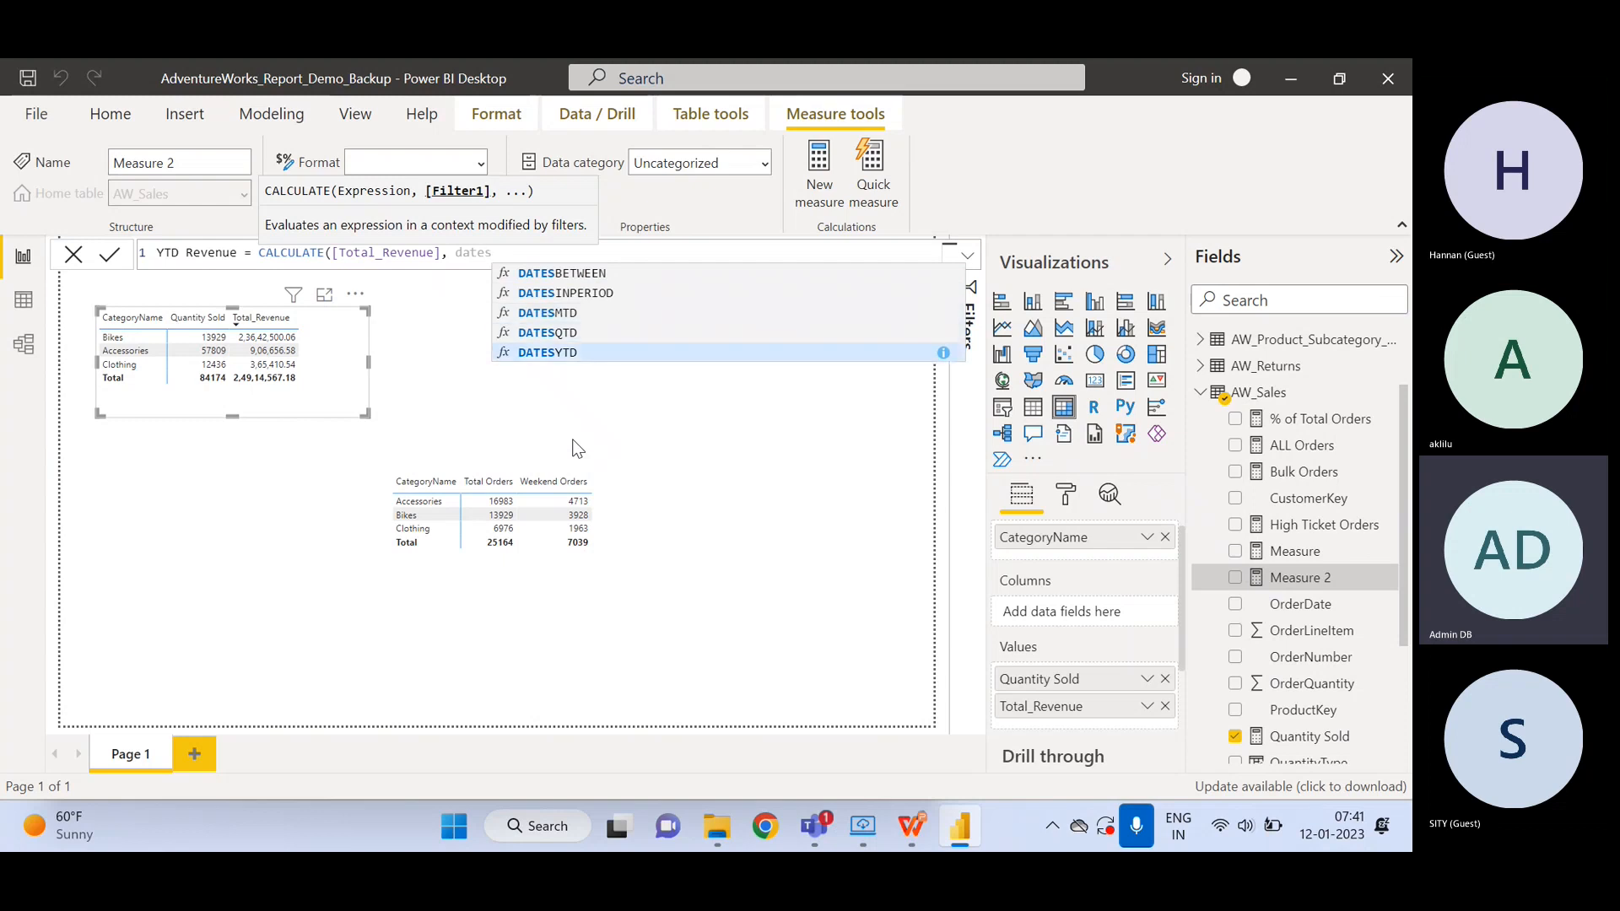
key("Up")
key("Up")
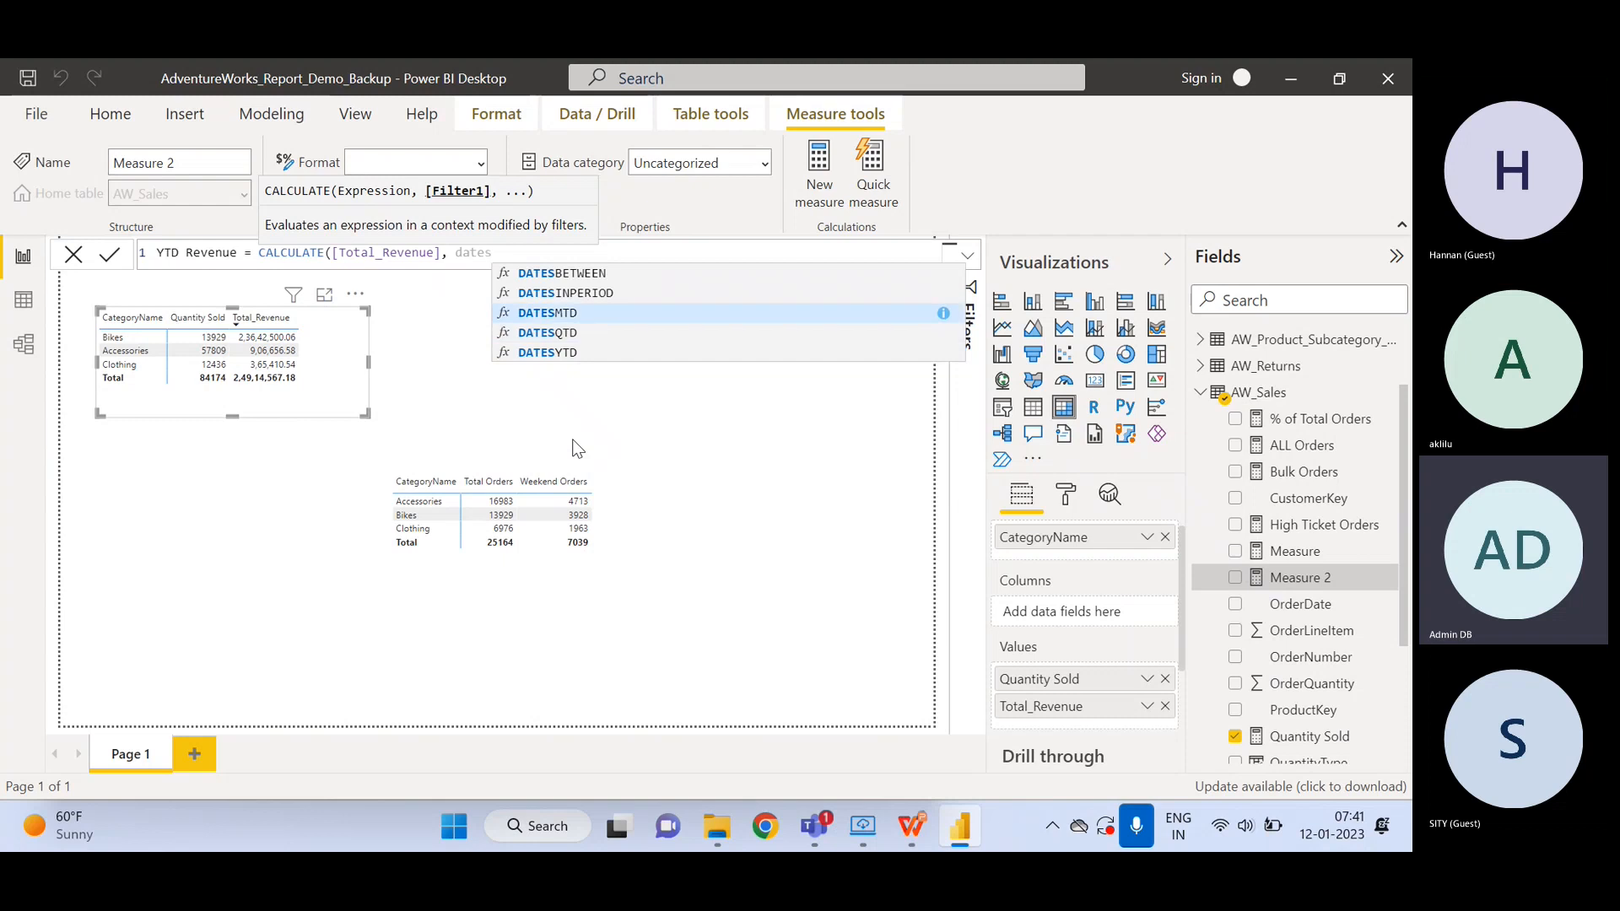
key("Down")
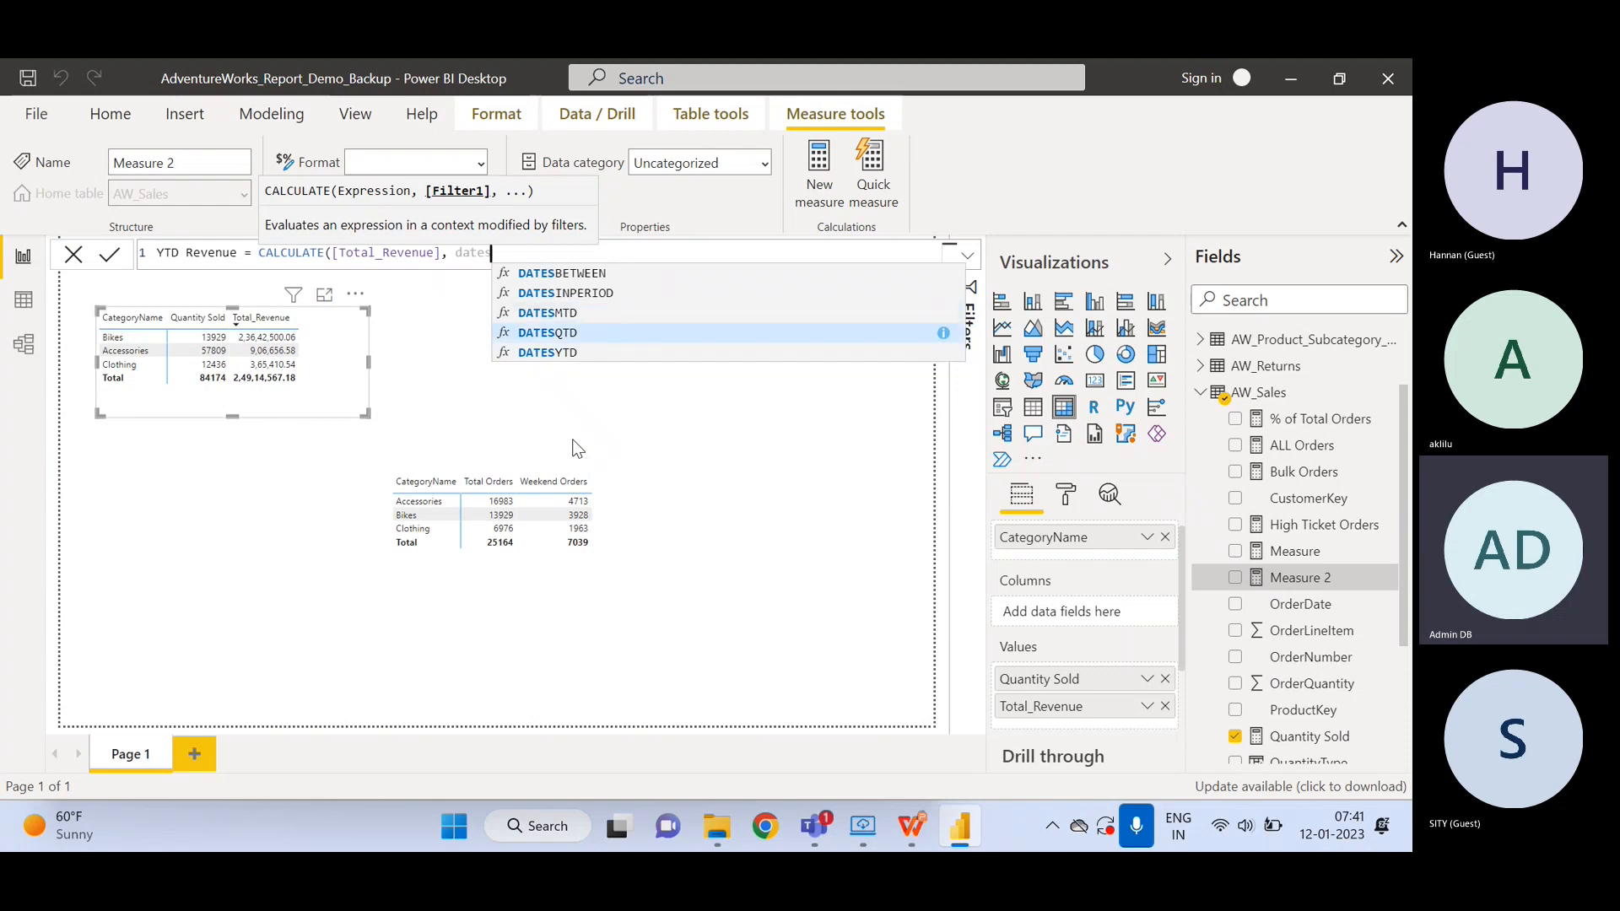
key("Down")
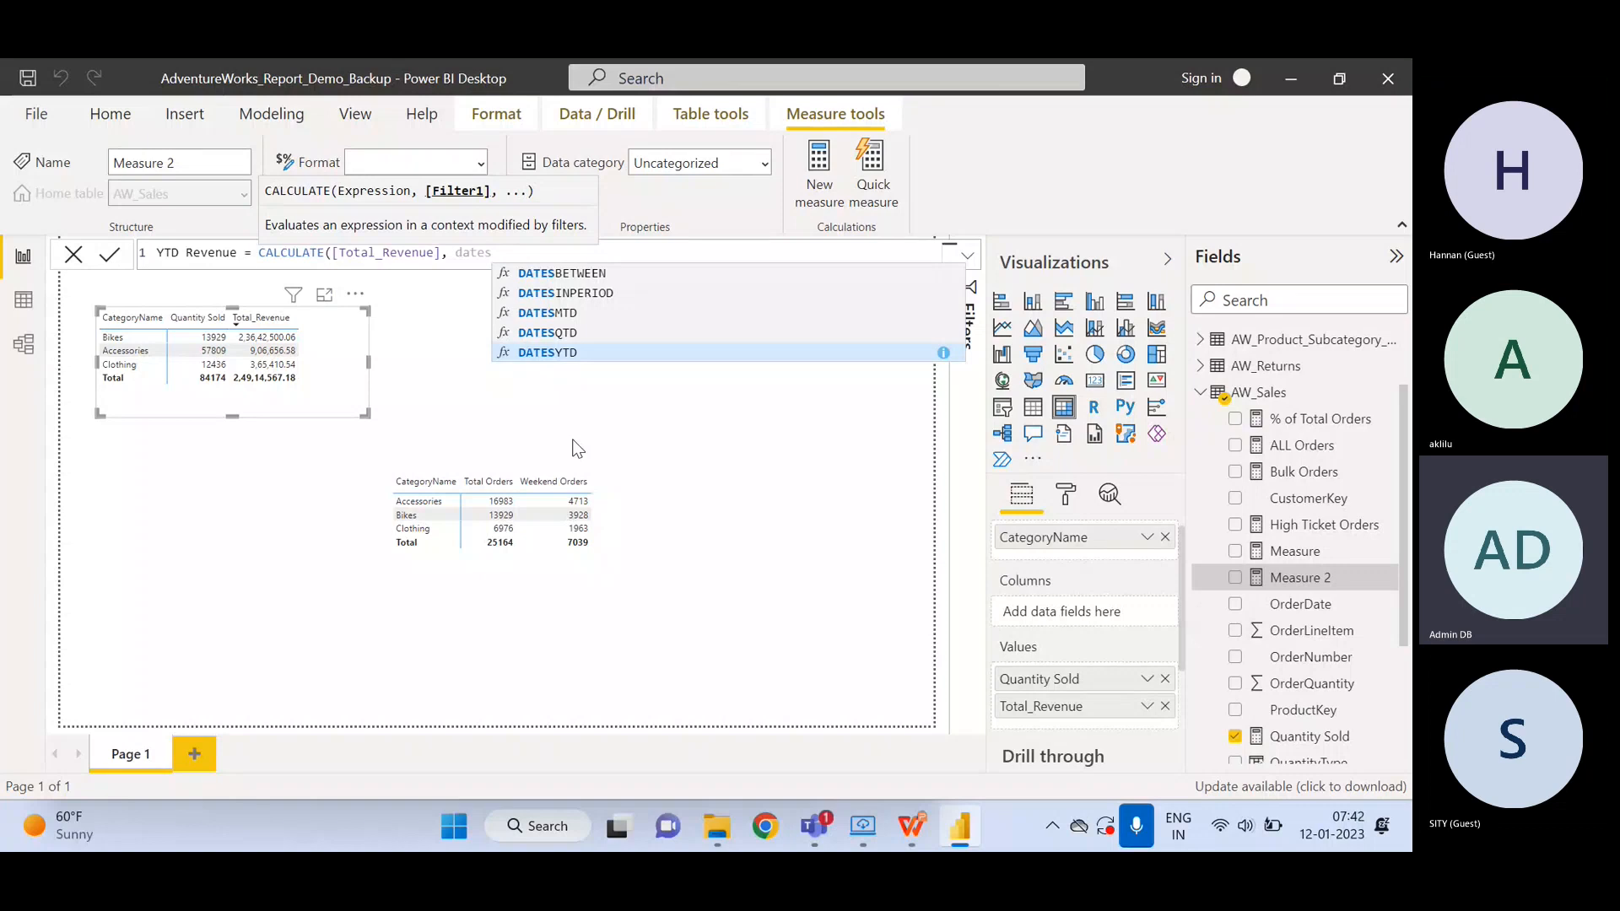
key("Up")
key("Up")
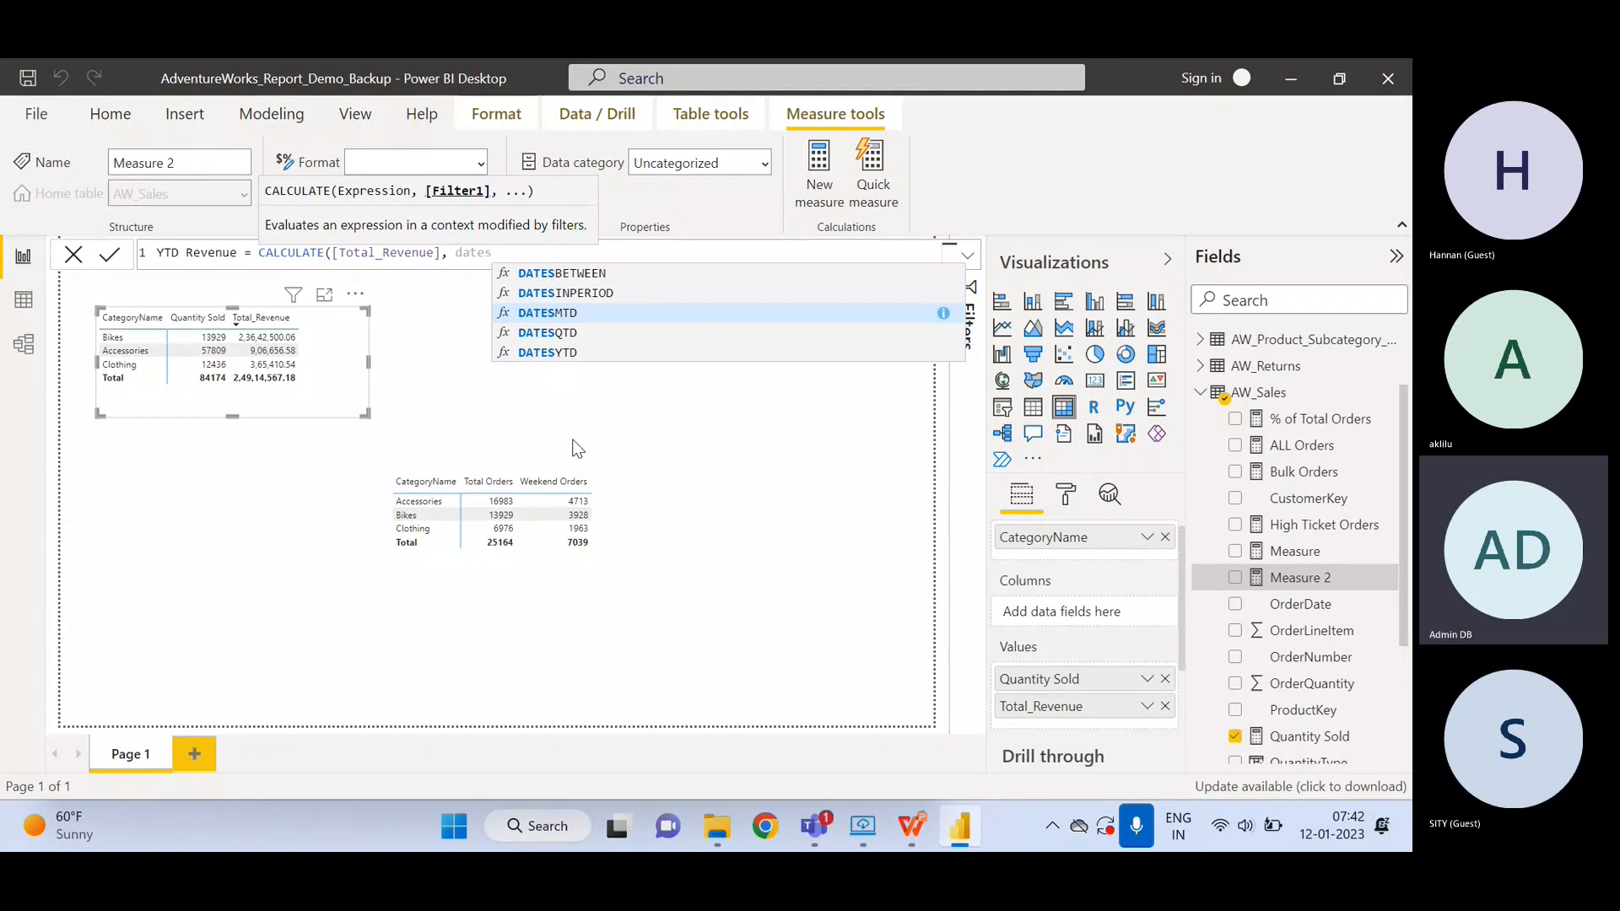
key("Down")
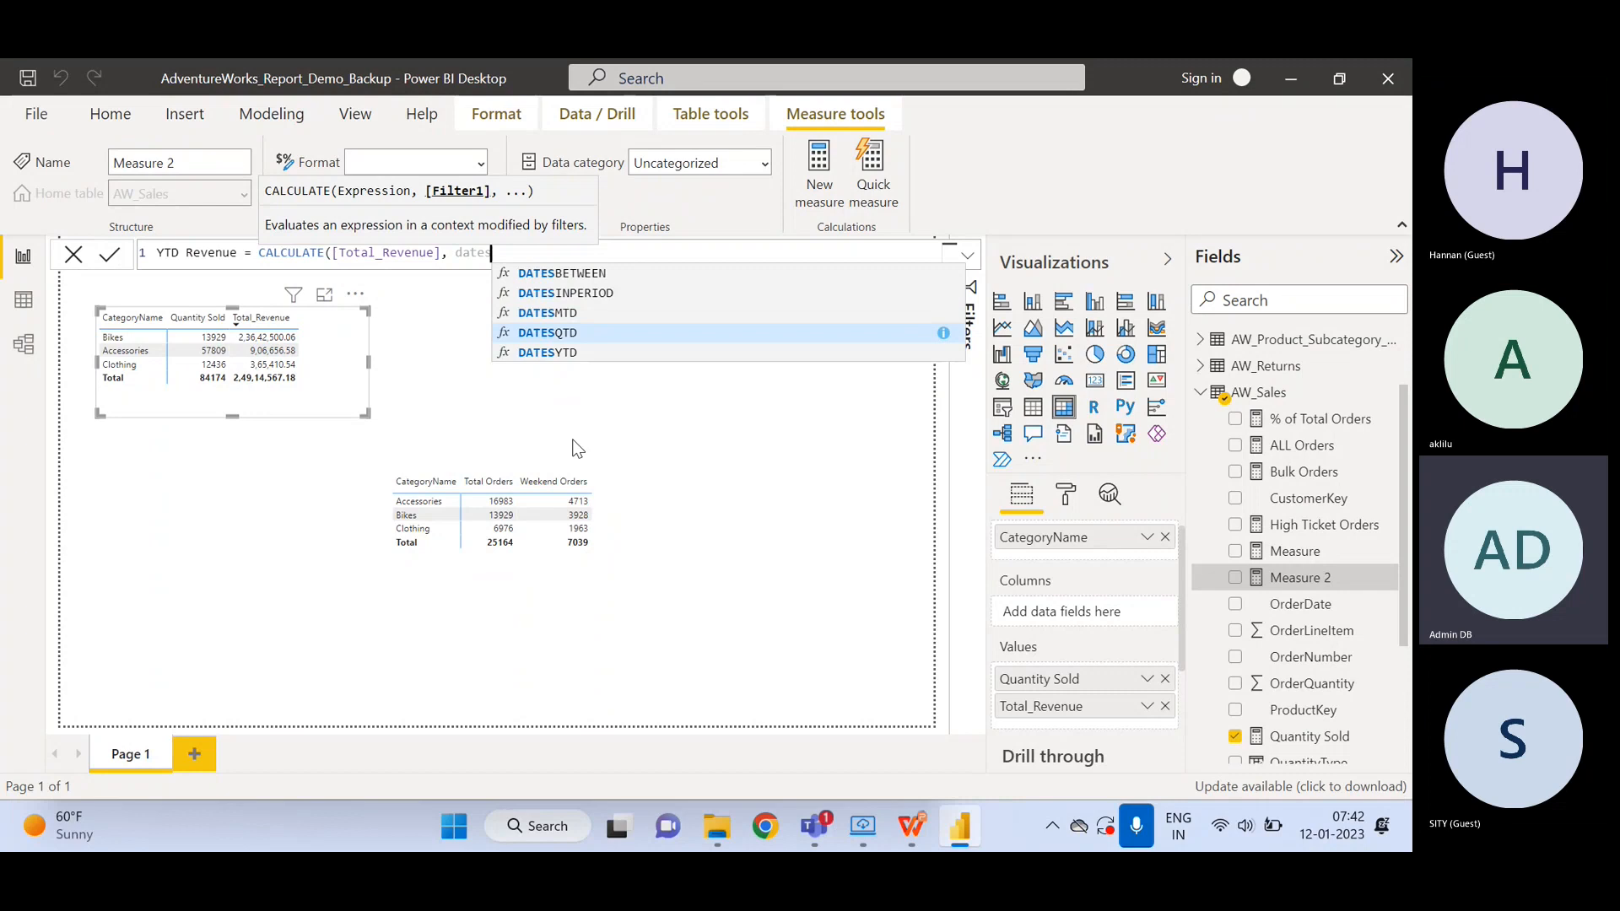
key("Up")
key("Up")
key("Up")
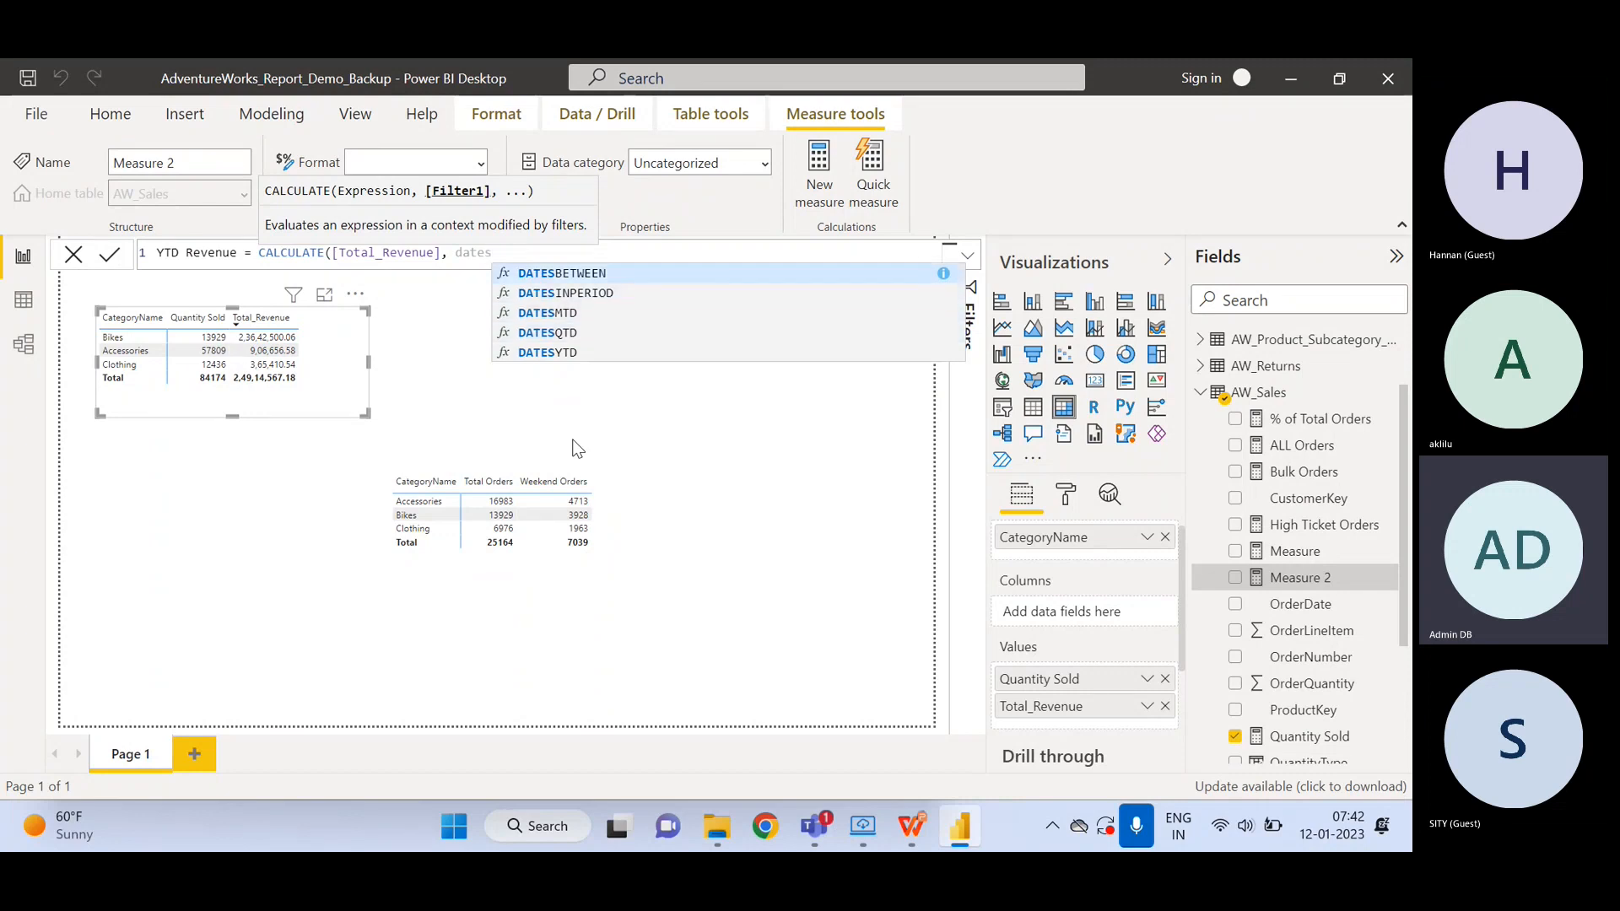
key("Down")
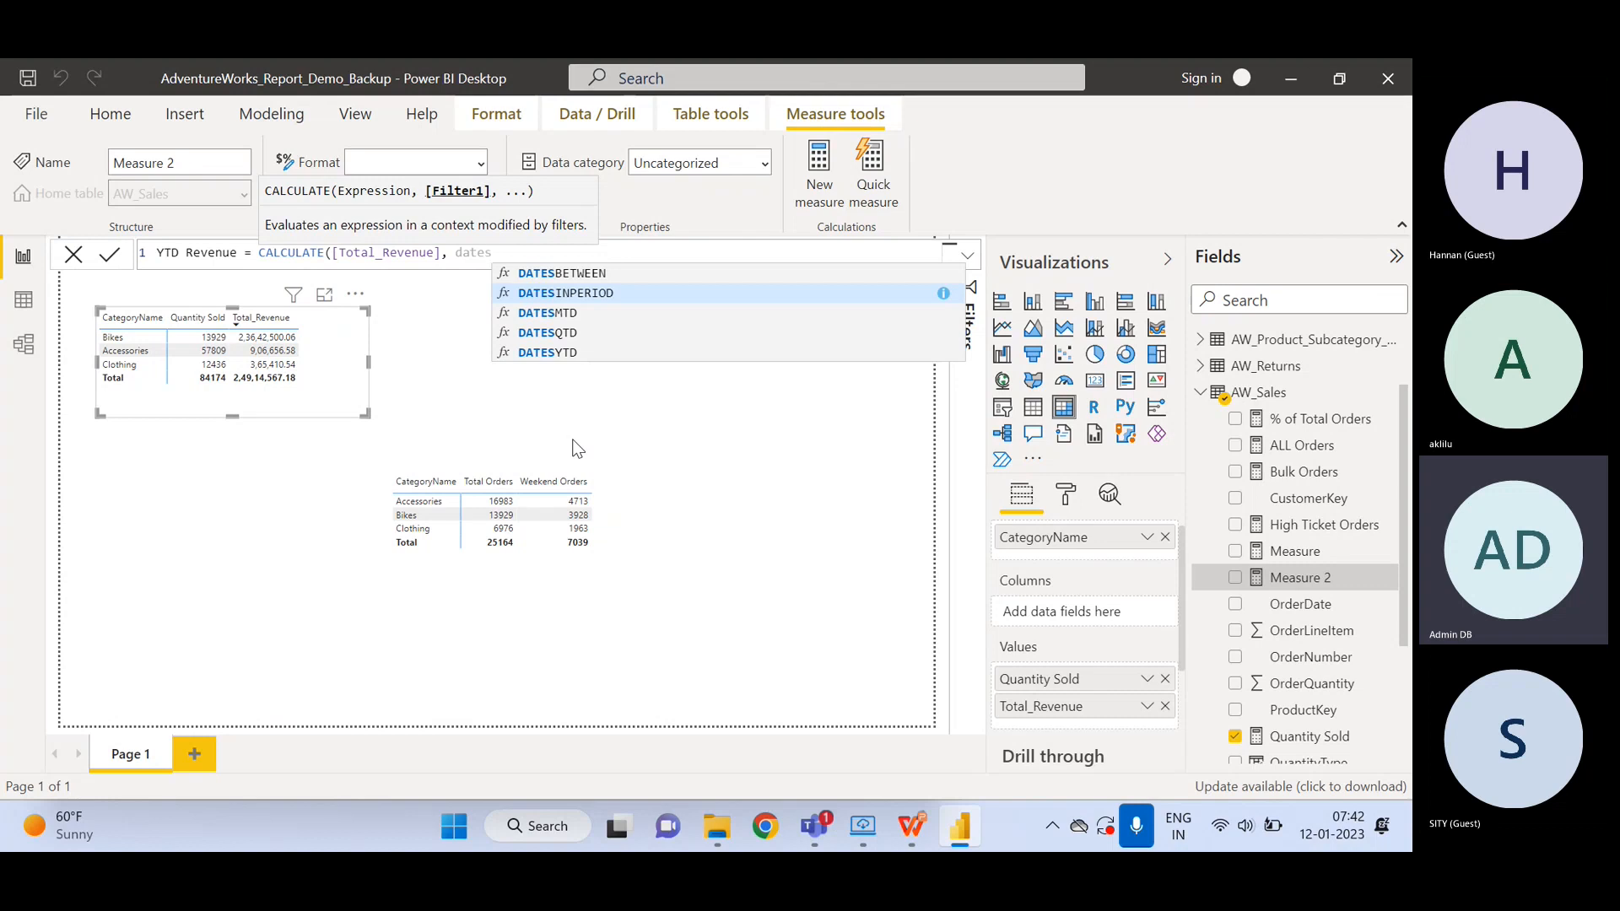
key("Up")
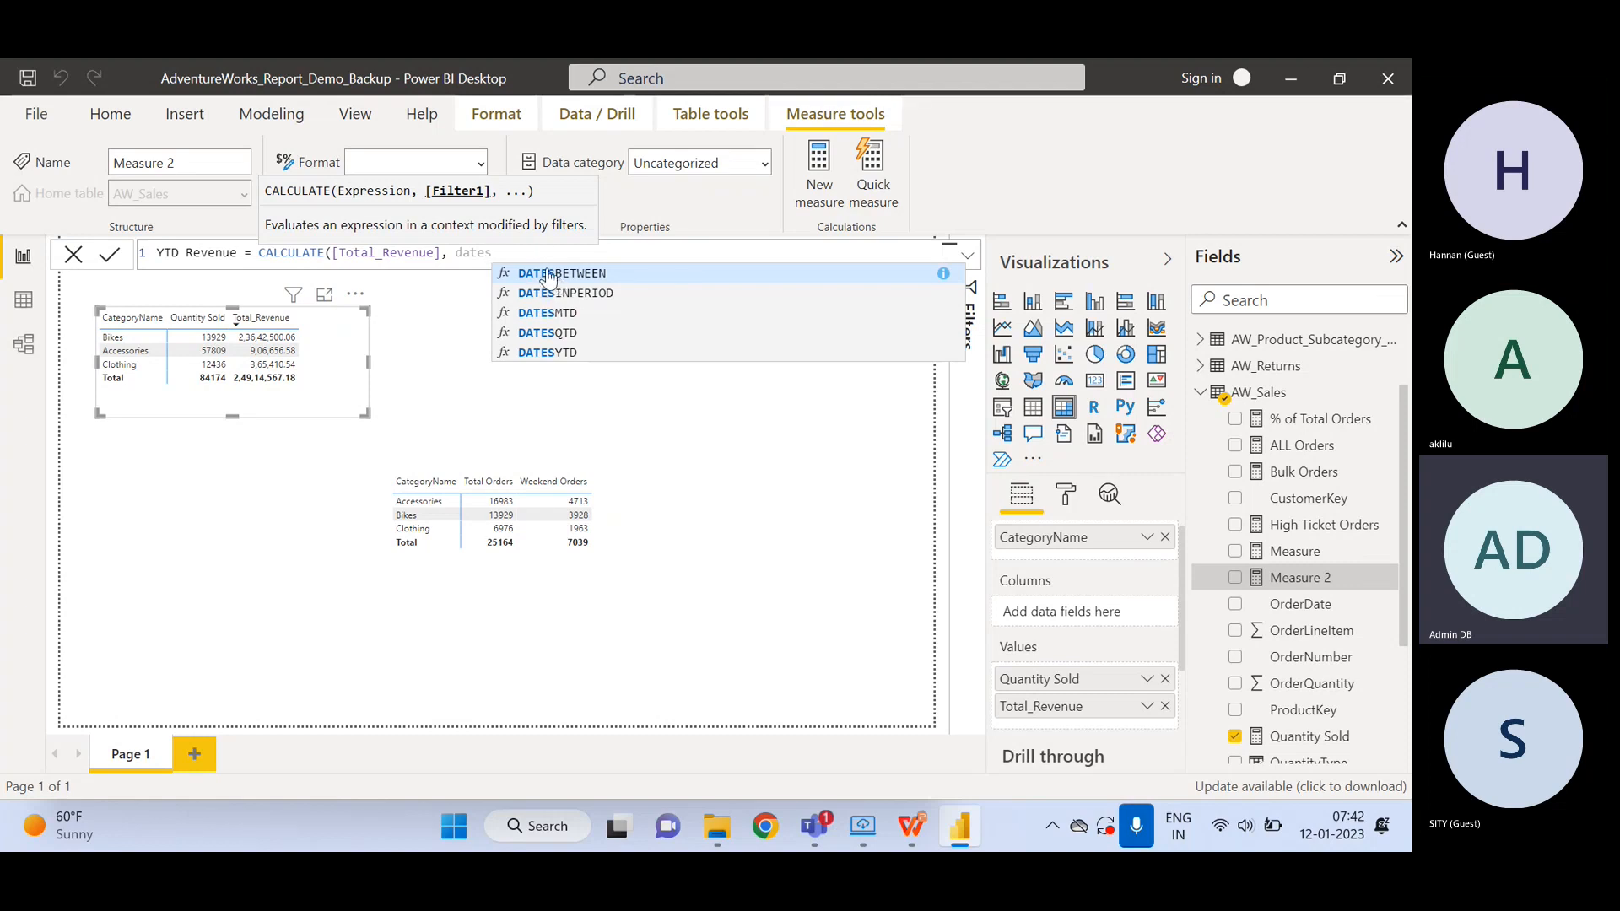
- Complete the filter argument as DATESYTD(AW_Calendar_Lookup[Date]), close the CALCULATE formula and commit the YTD Revenue measure
left_click(556, 353)
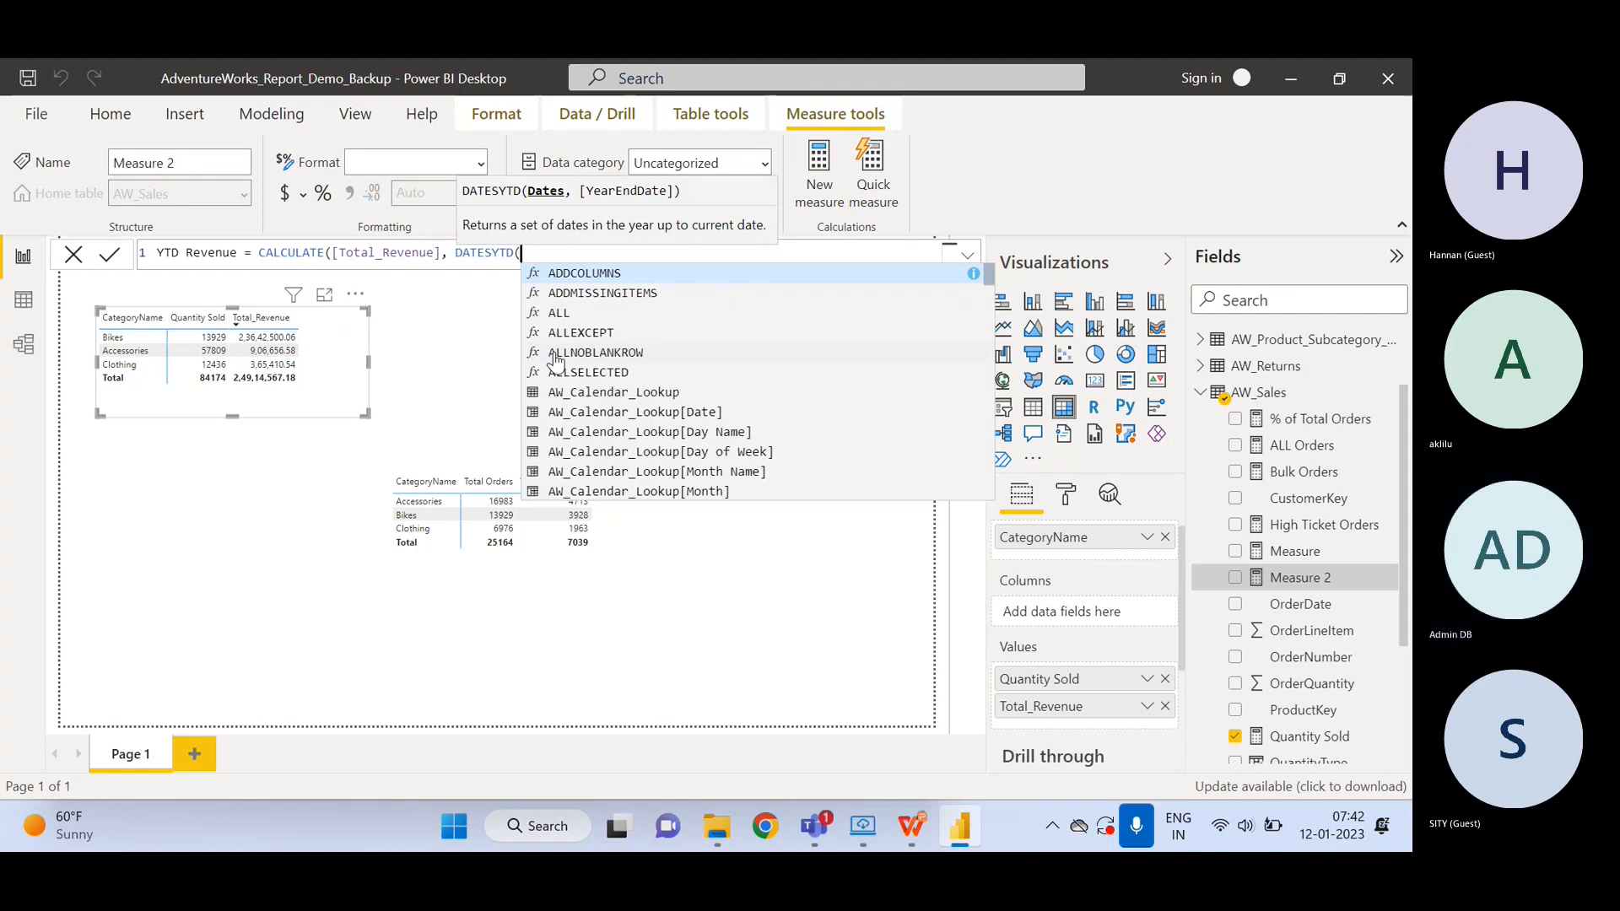
type("D")
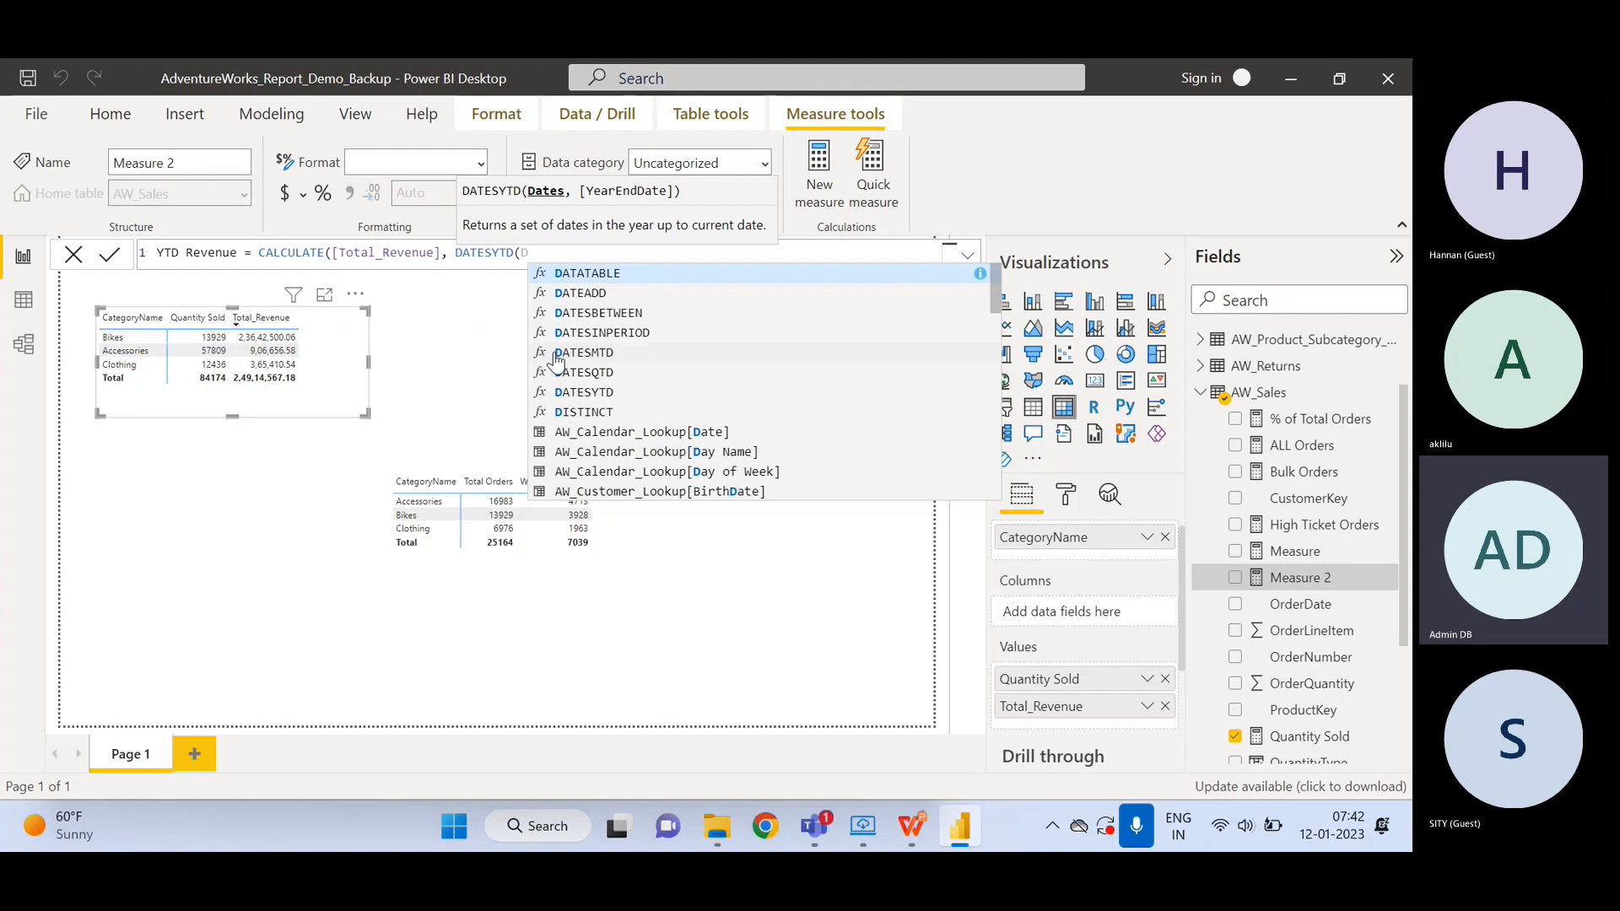
type("a")
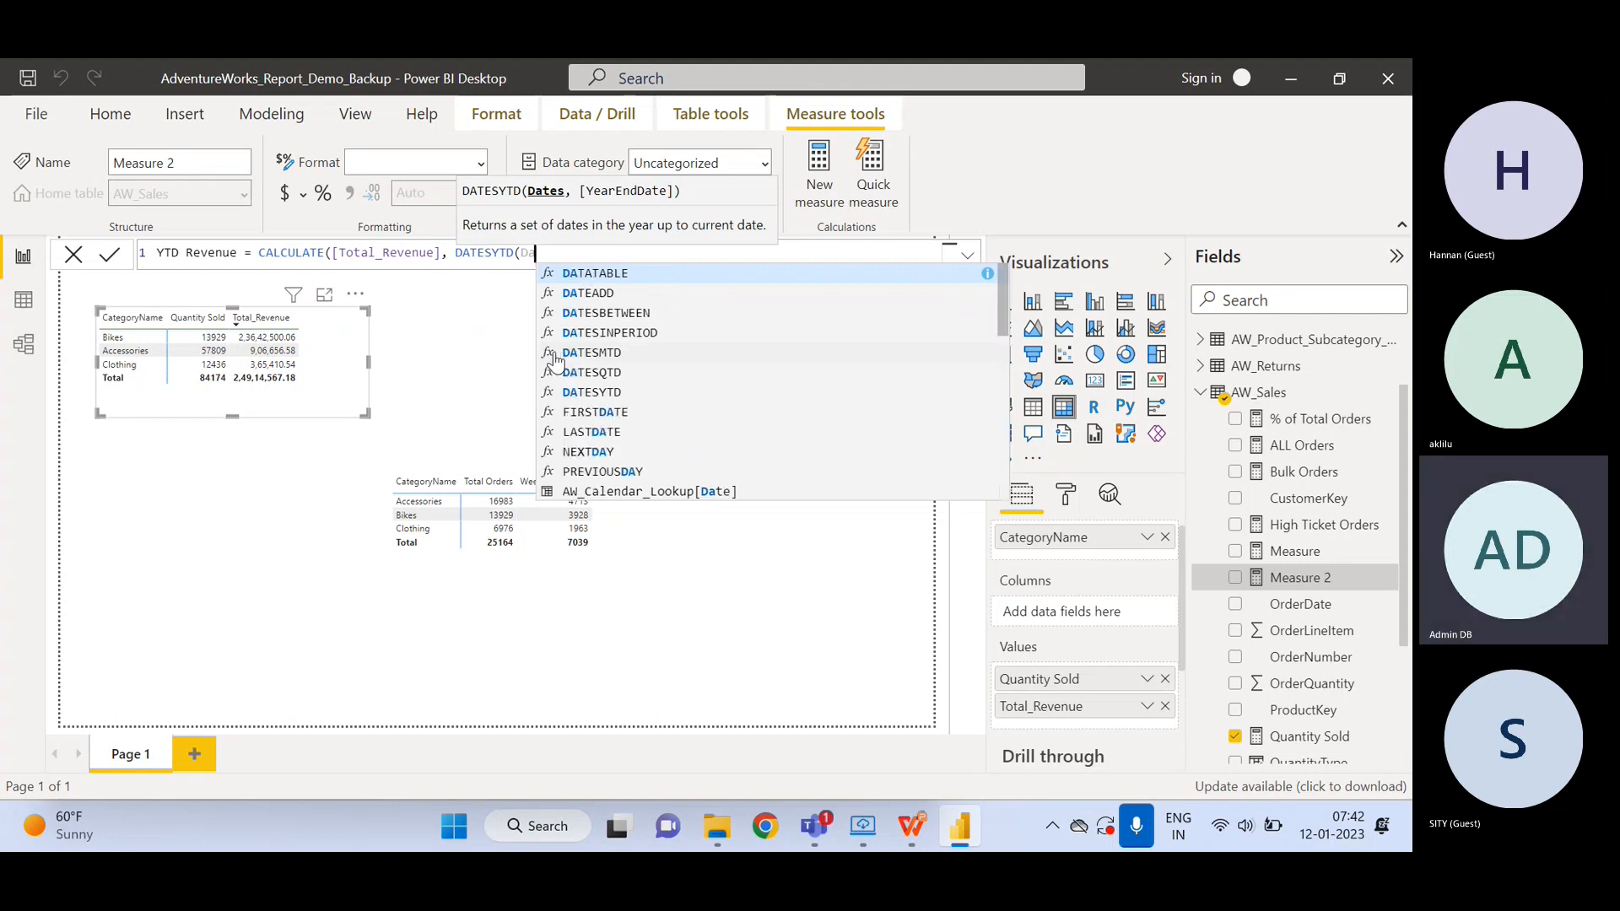
key("Down")
key("Down")
key("Down")
key("Down")
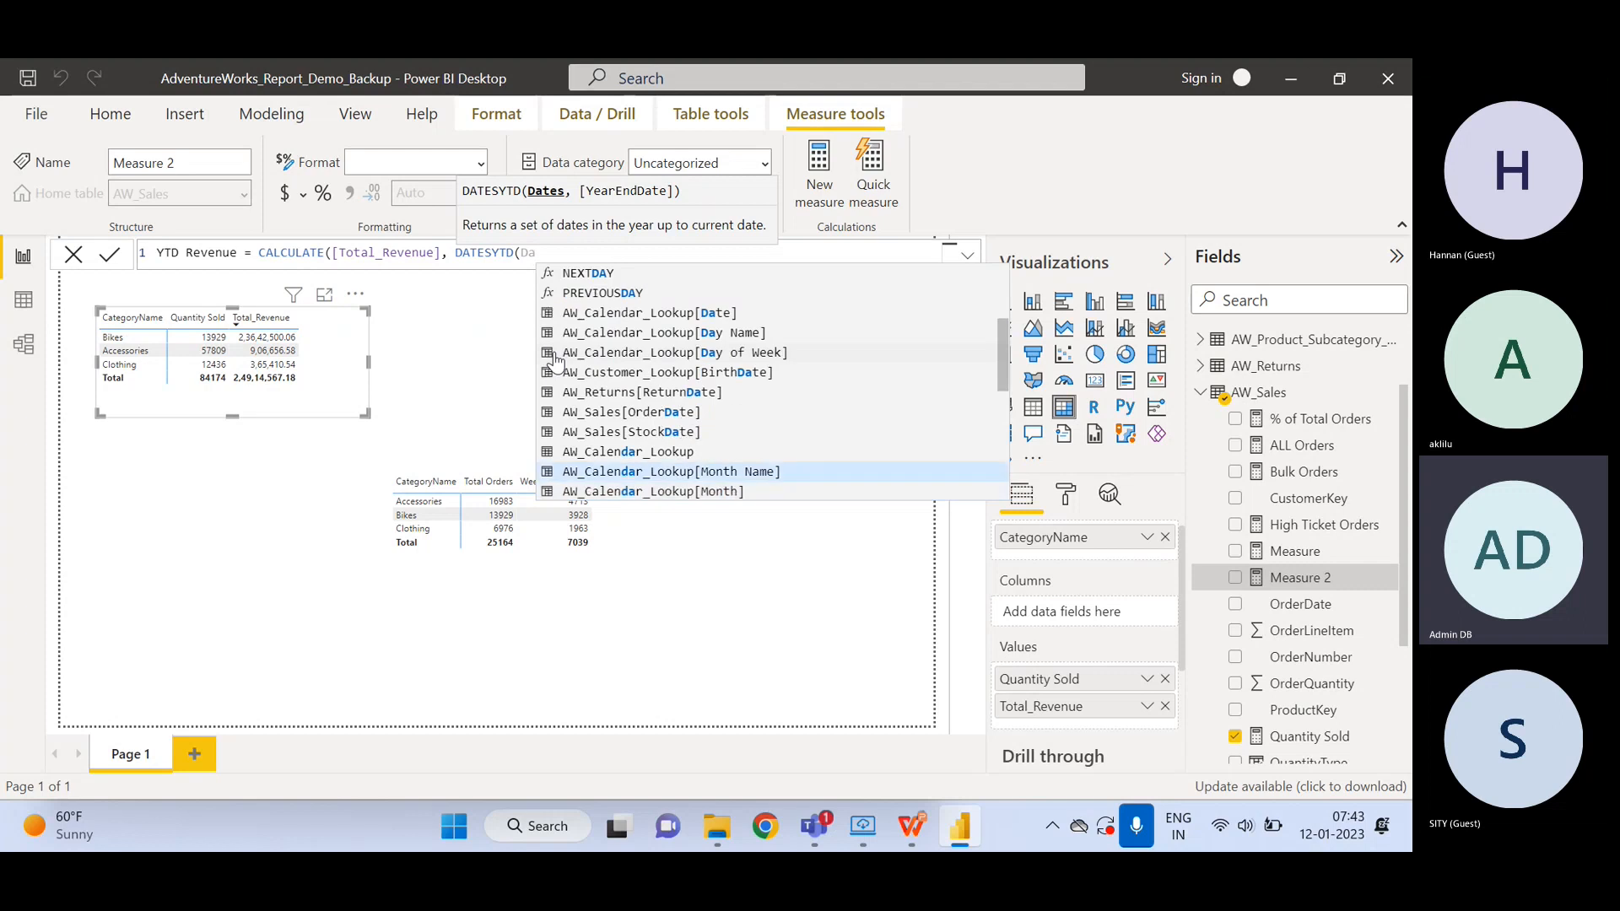
key("Up")
key("Up")
key("Up")
key("Up")
key("Up")
key("Up")
key("Up")
key("Up")
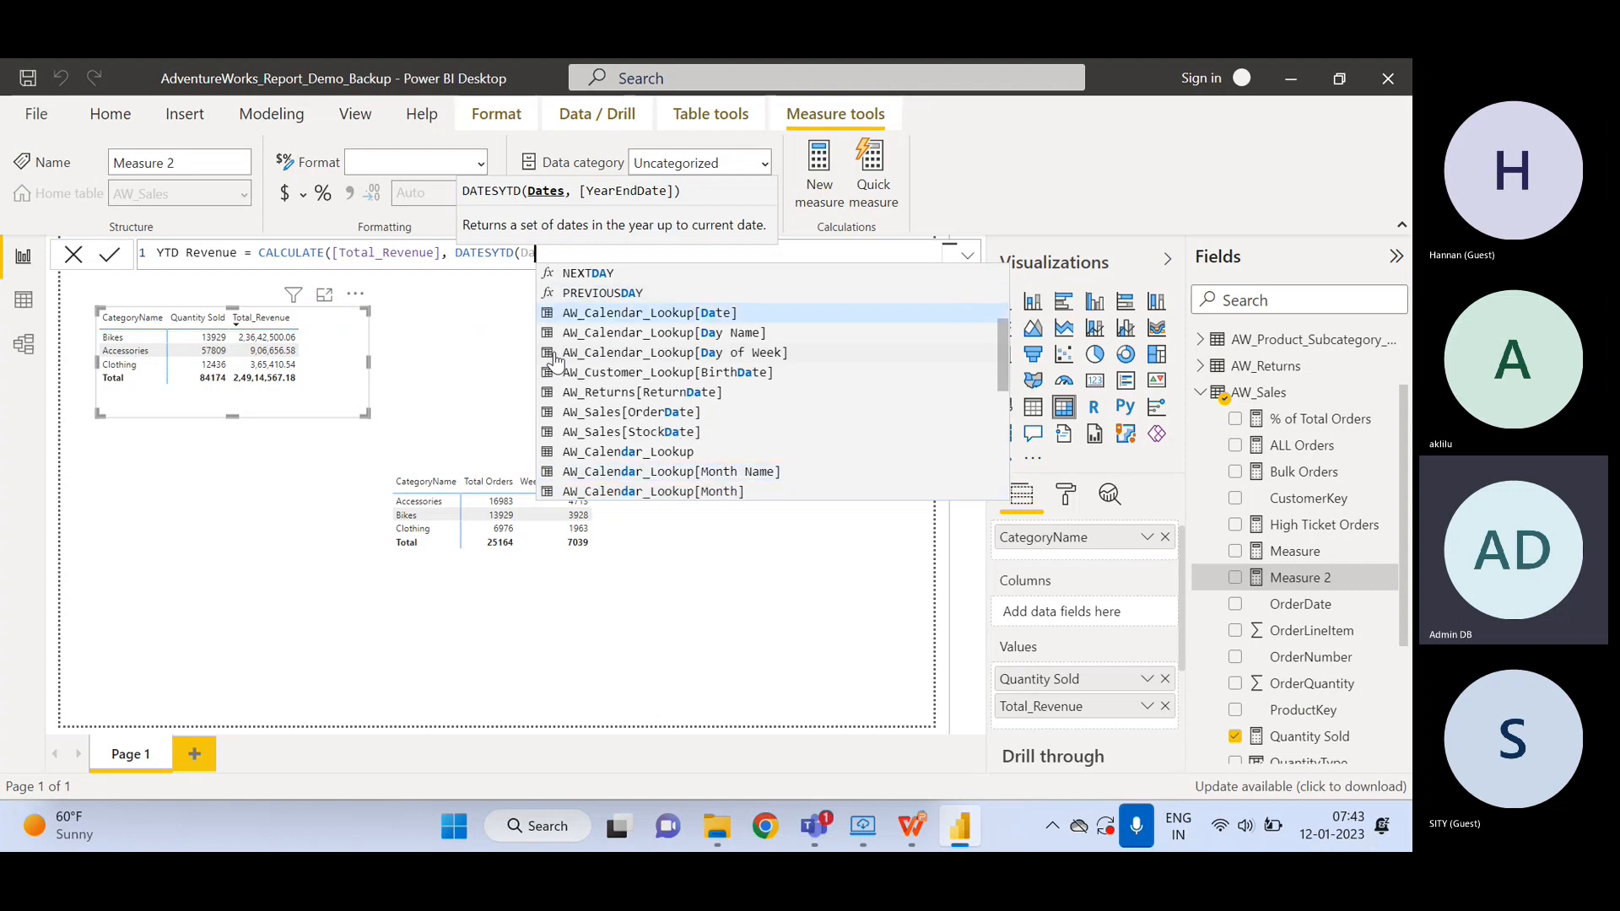
key("Tab")
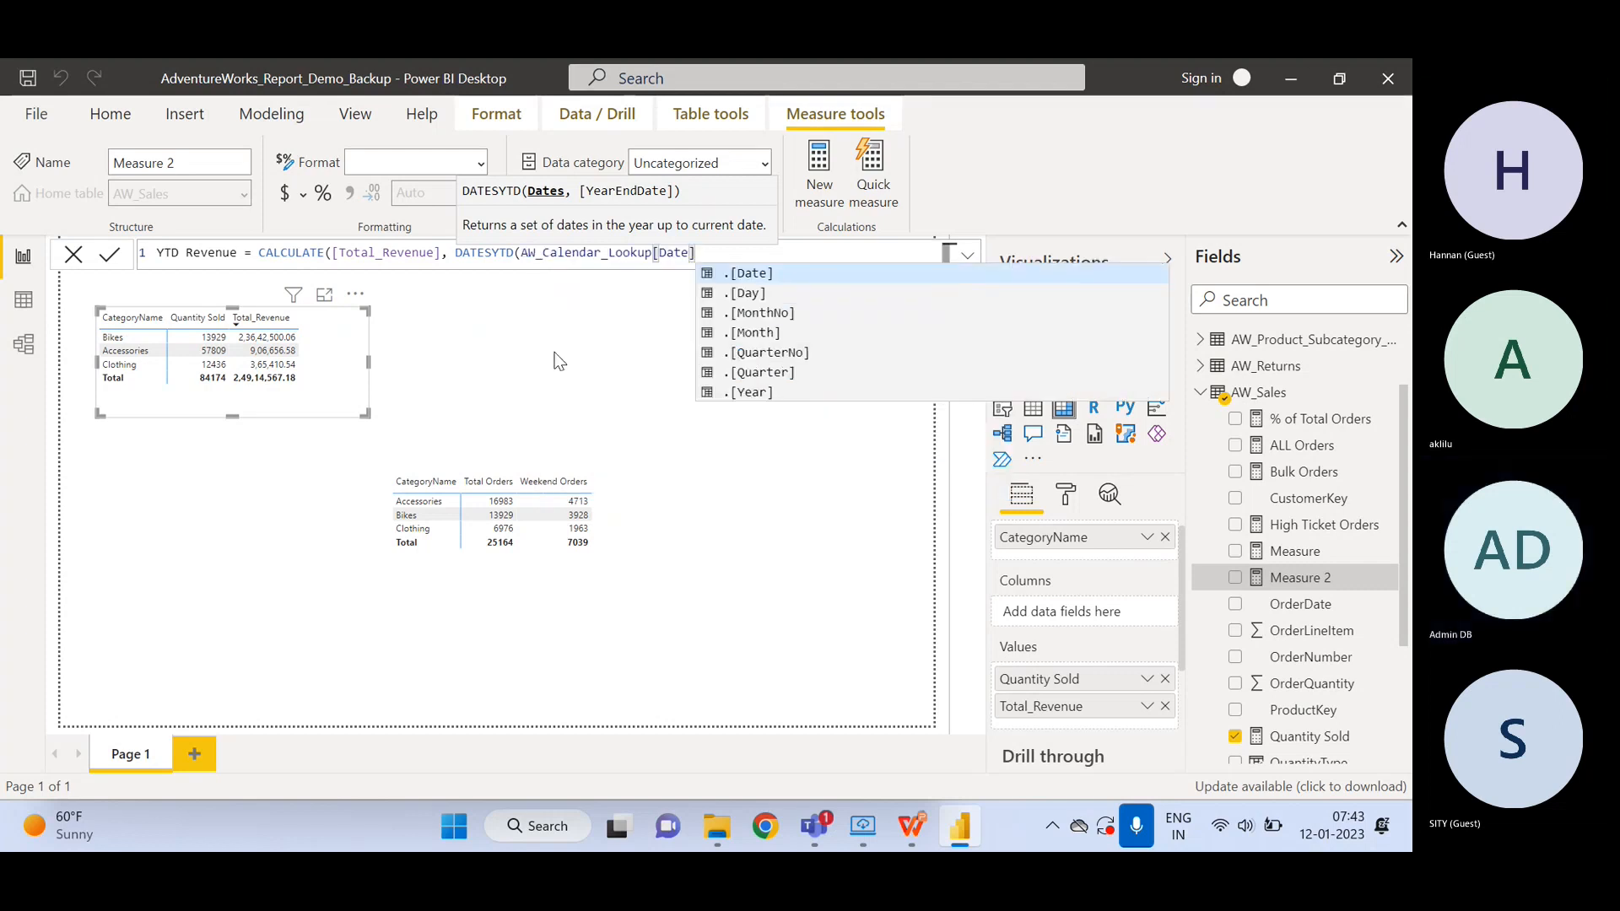
type(")")
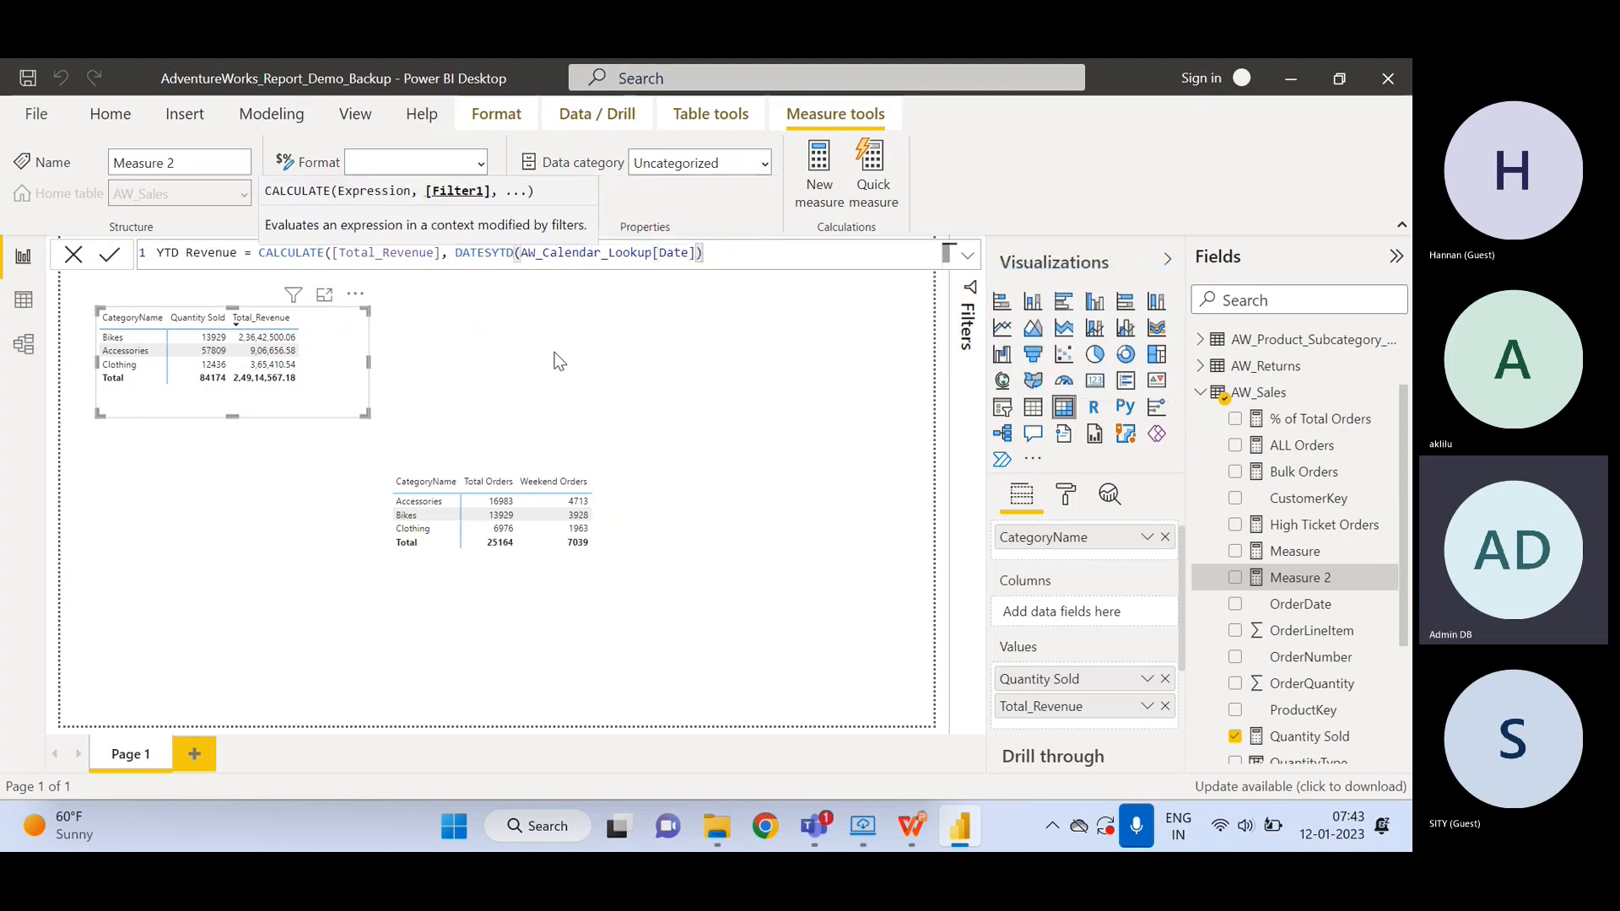
type(")")
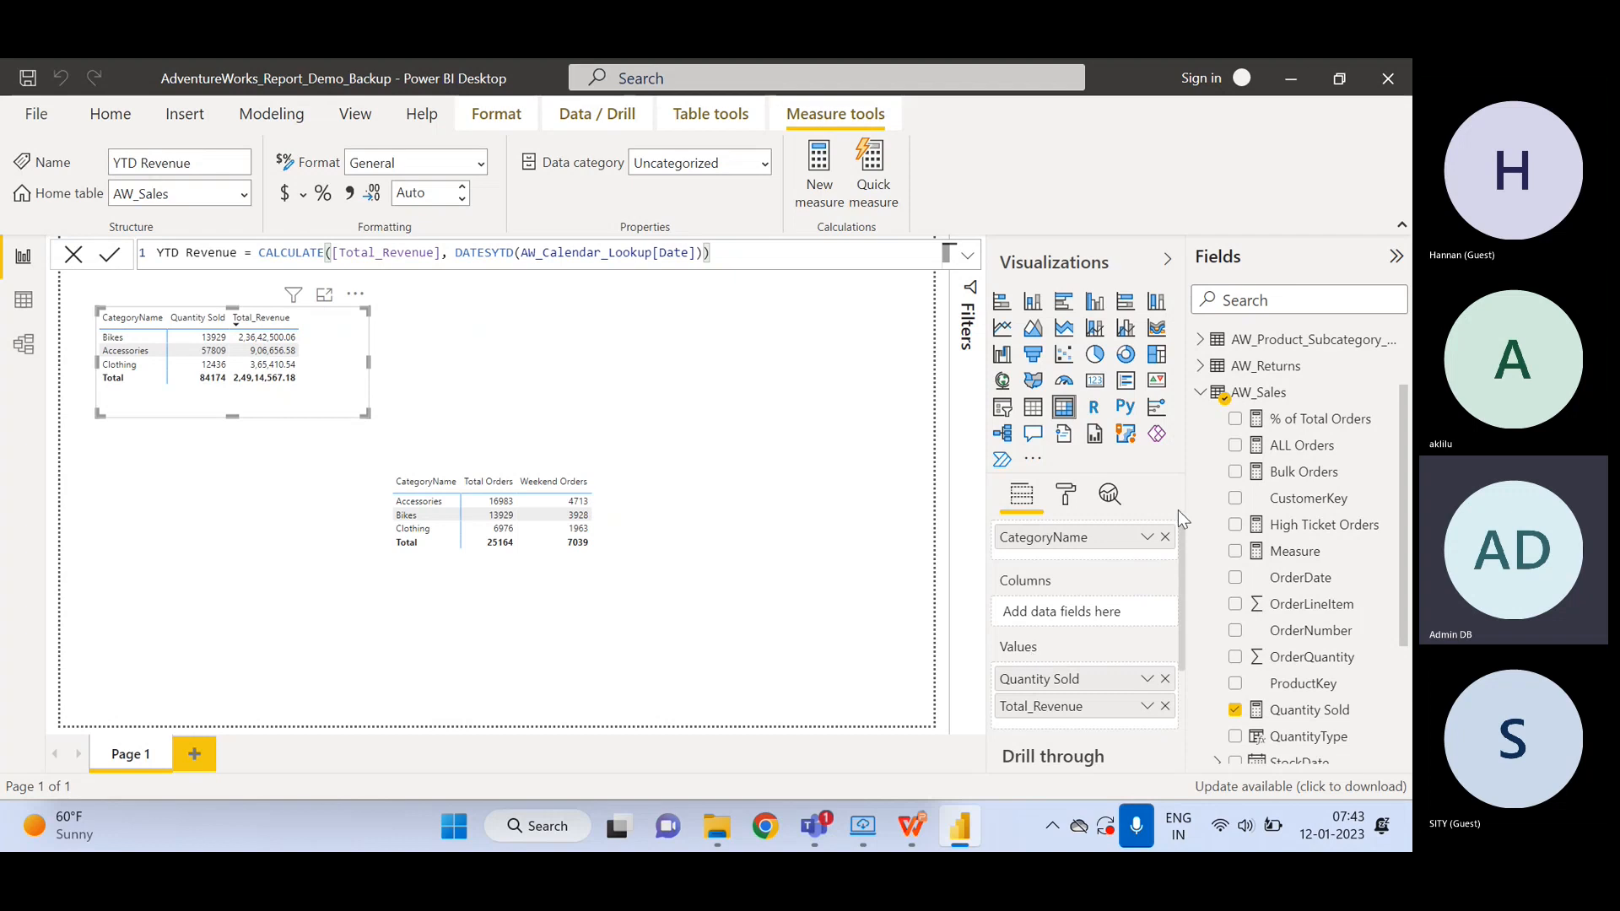
- Remove CategoryName, Quantity Sold and Total_Revenue from the selected matrix
left_click(1164, 538)
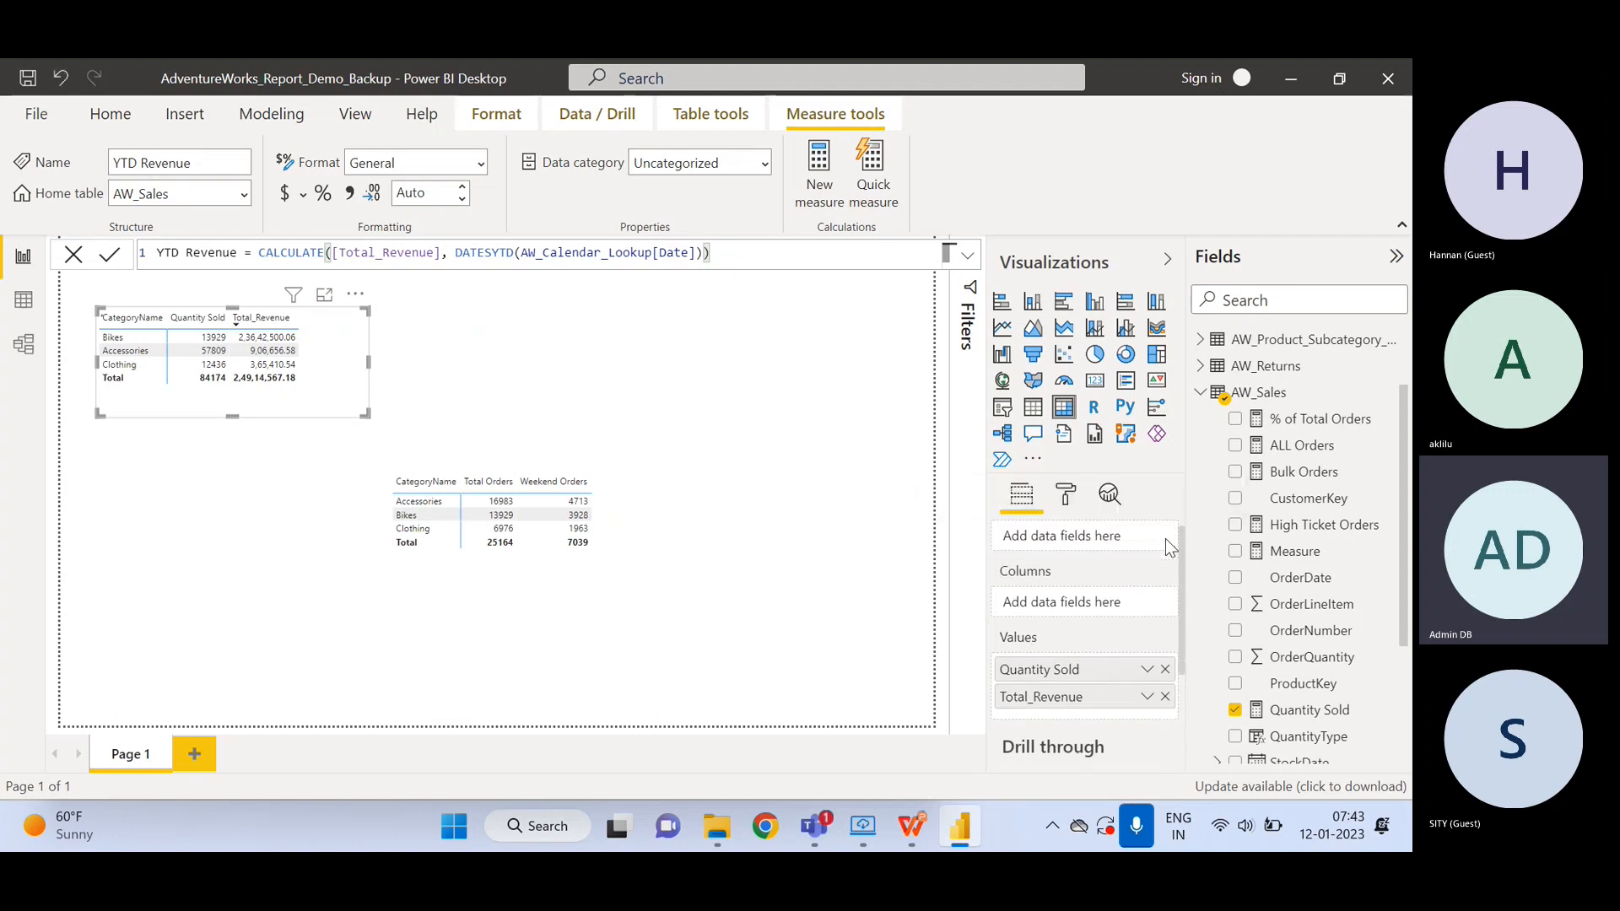
left_click(1165, 670)
left_click(1165, 670)
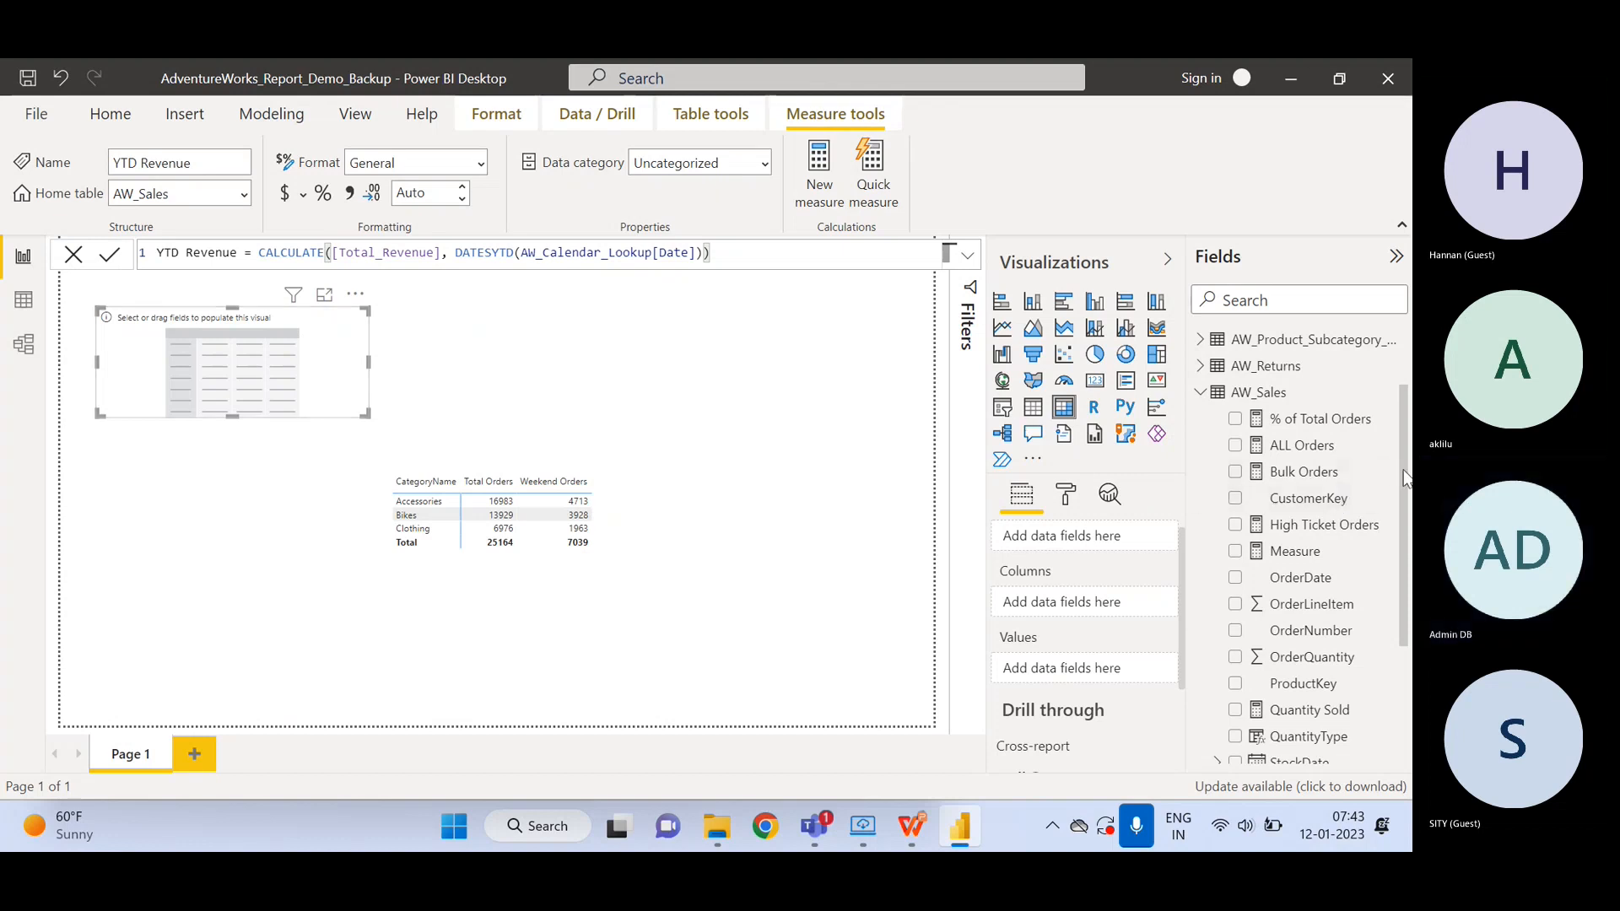
- Add Year from AW_Calendar_Lookup to the empty matrix's rows and widen the matrix
scroll(1405, 478, "up", 5)
left_click(1200, 338)
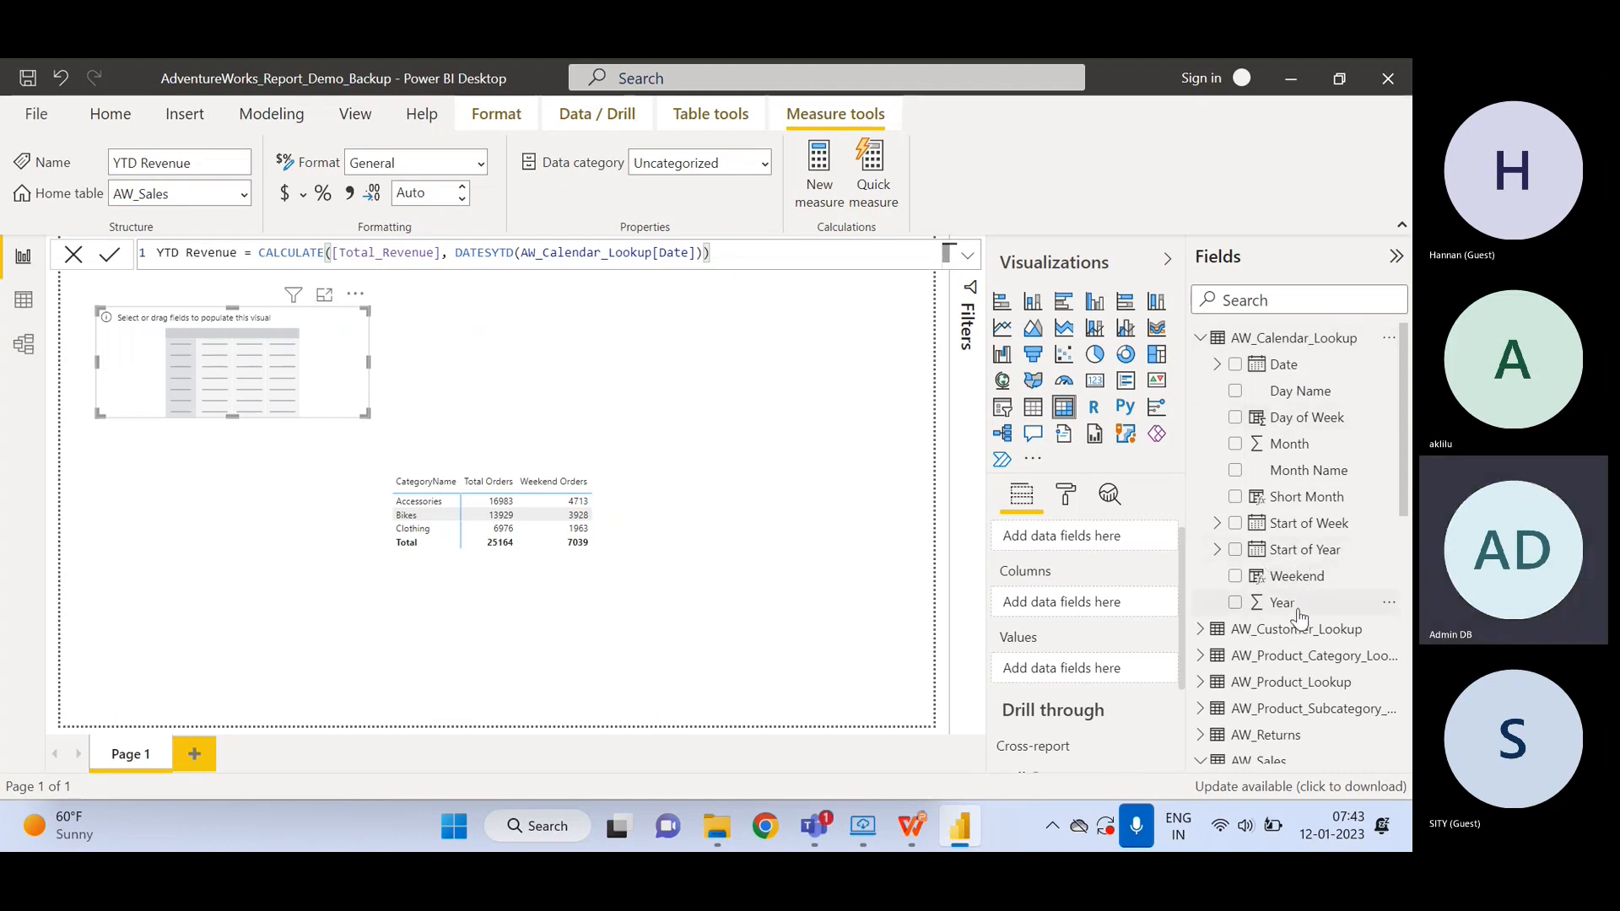
left_click_drag(1299, 618, 1065, 543)
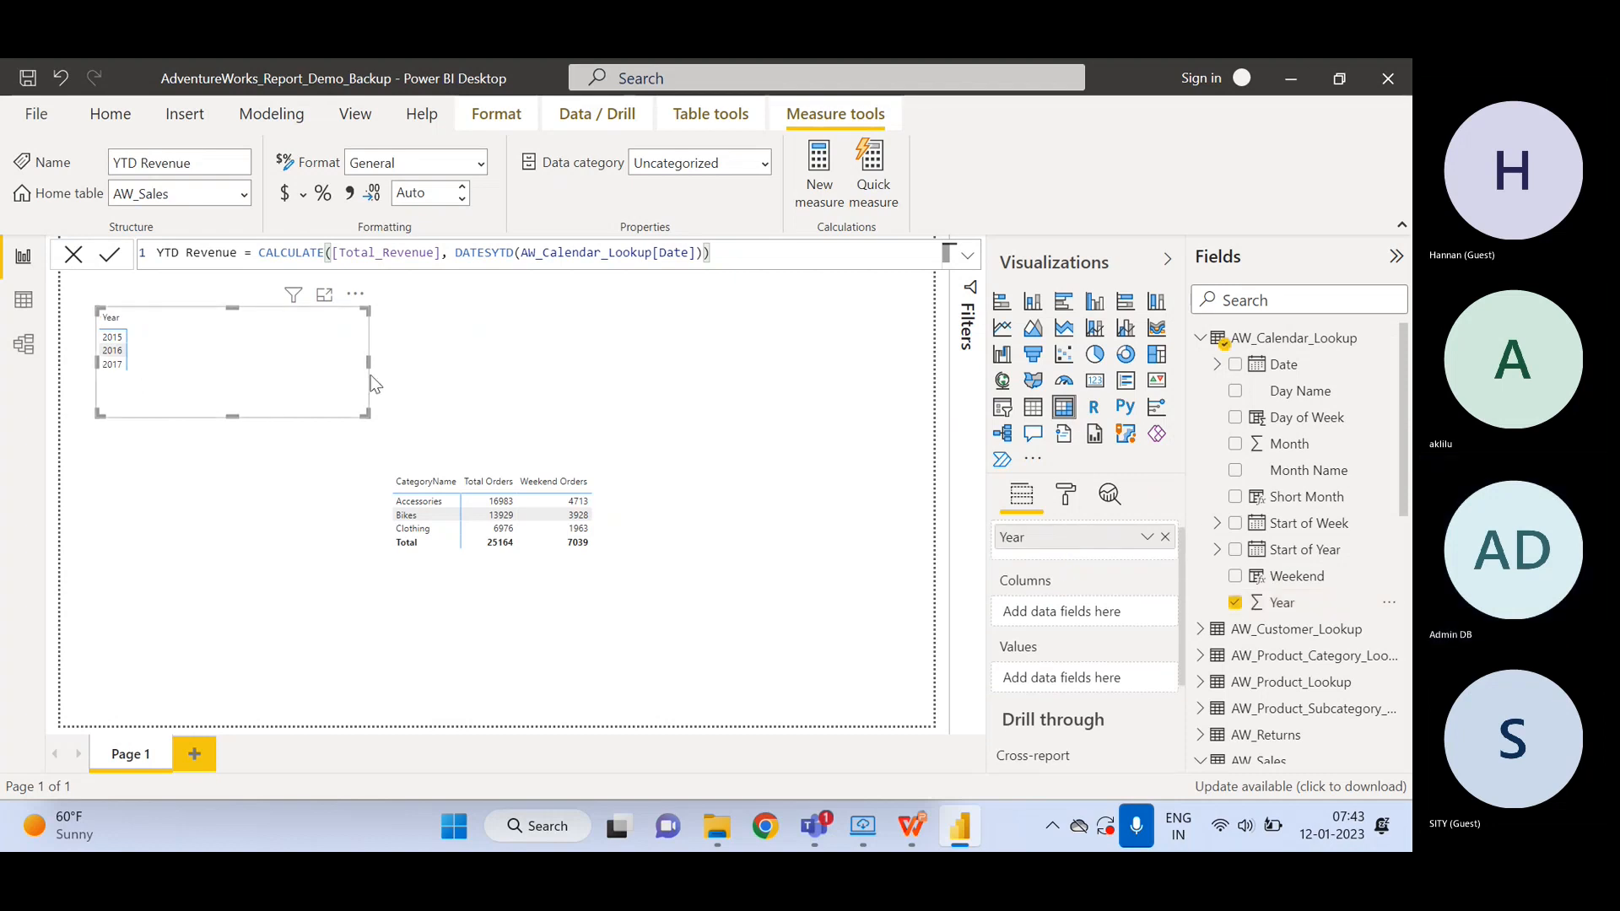
left_click_drag(368, 359, 462, 360)
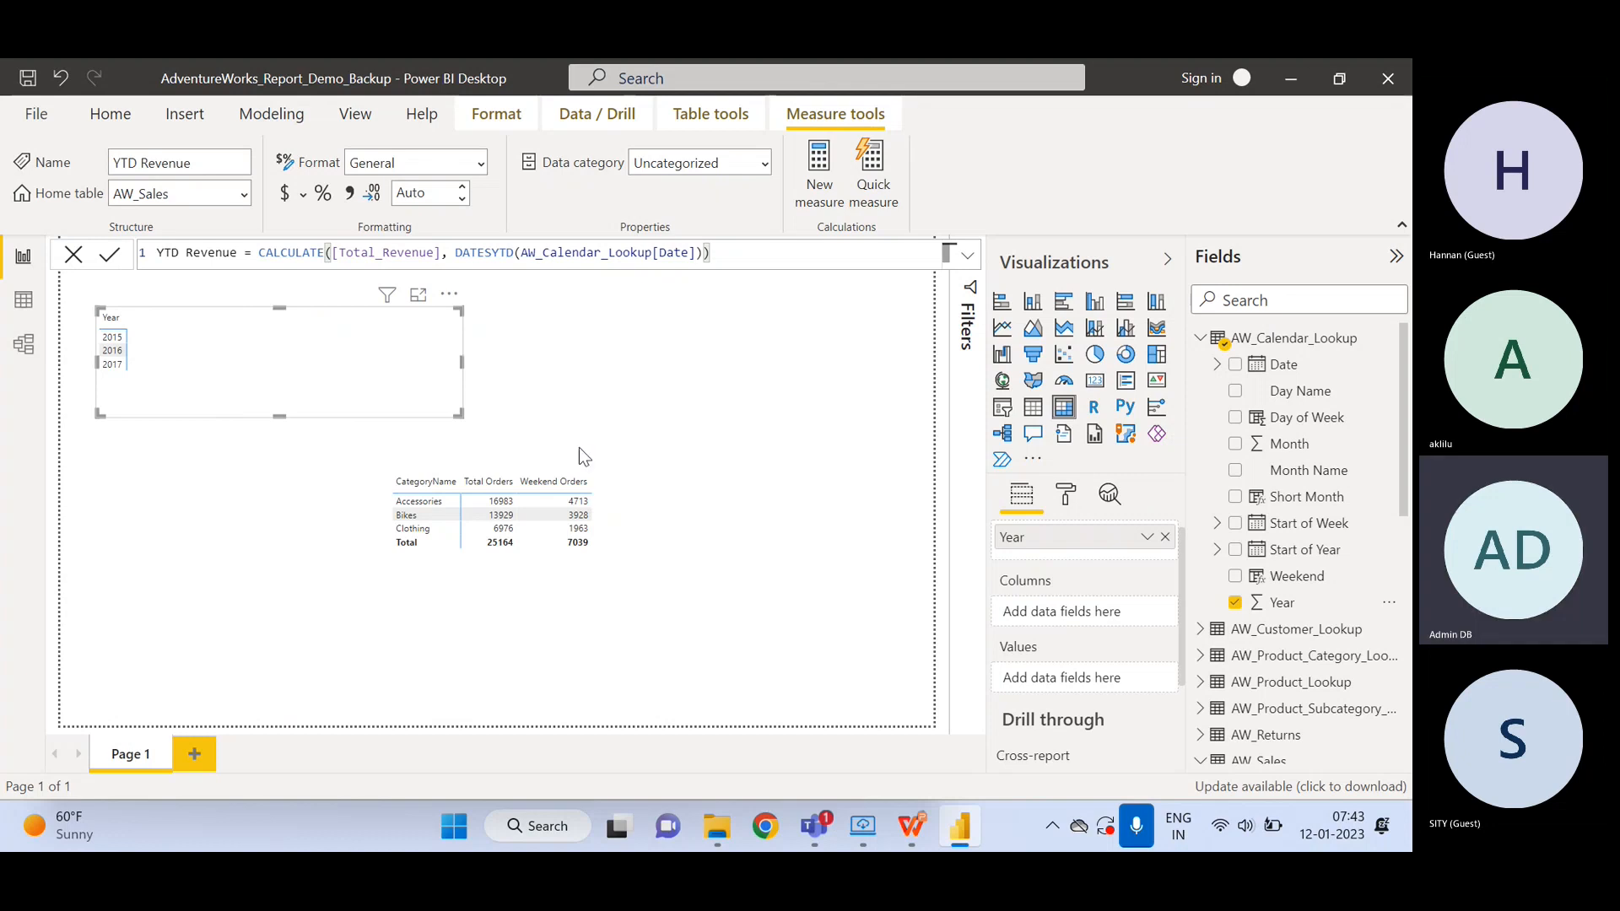
- Examine the Start of Year, Start of Week and Month columns in the AW_Calendar_Lookup table data
left_click(1308, 556)
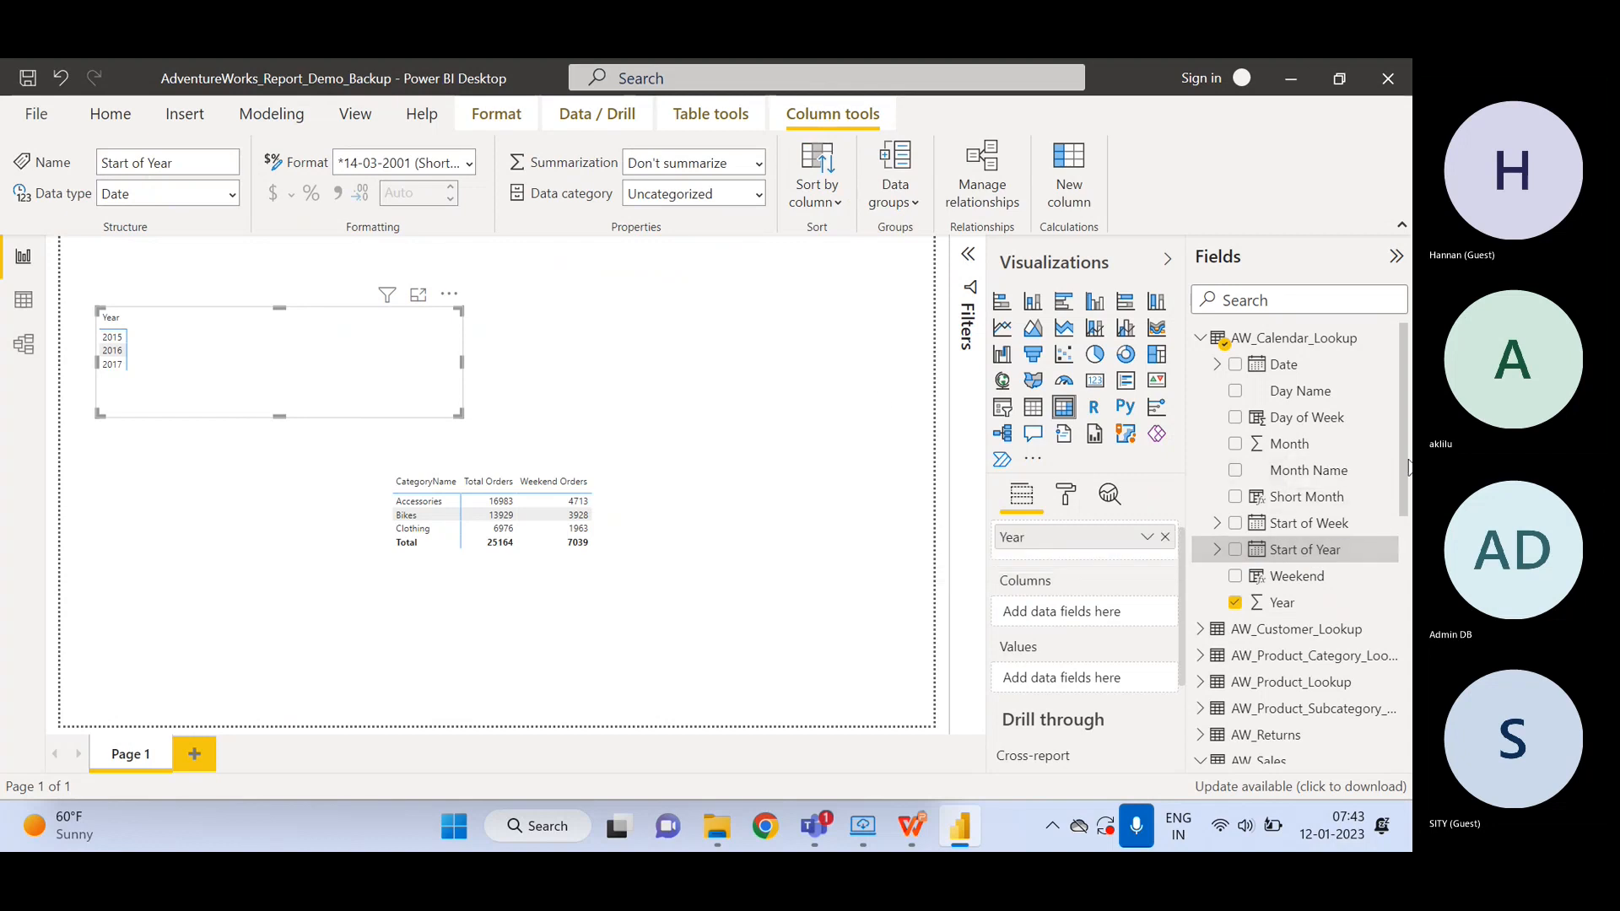
left_click(24, 301)
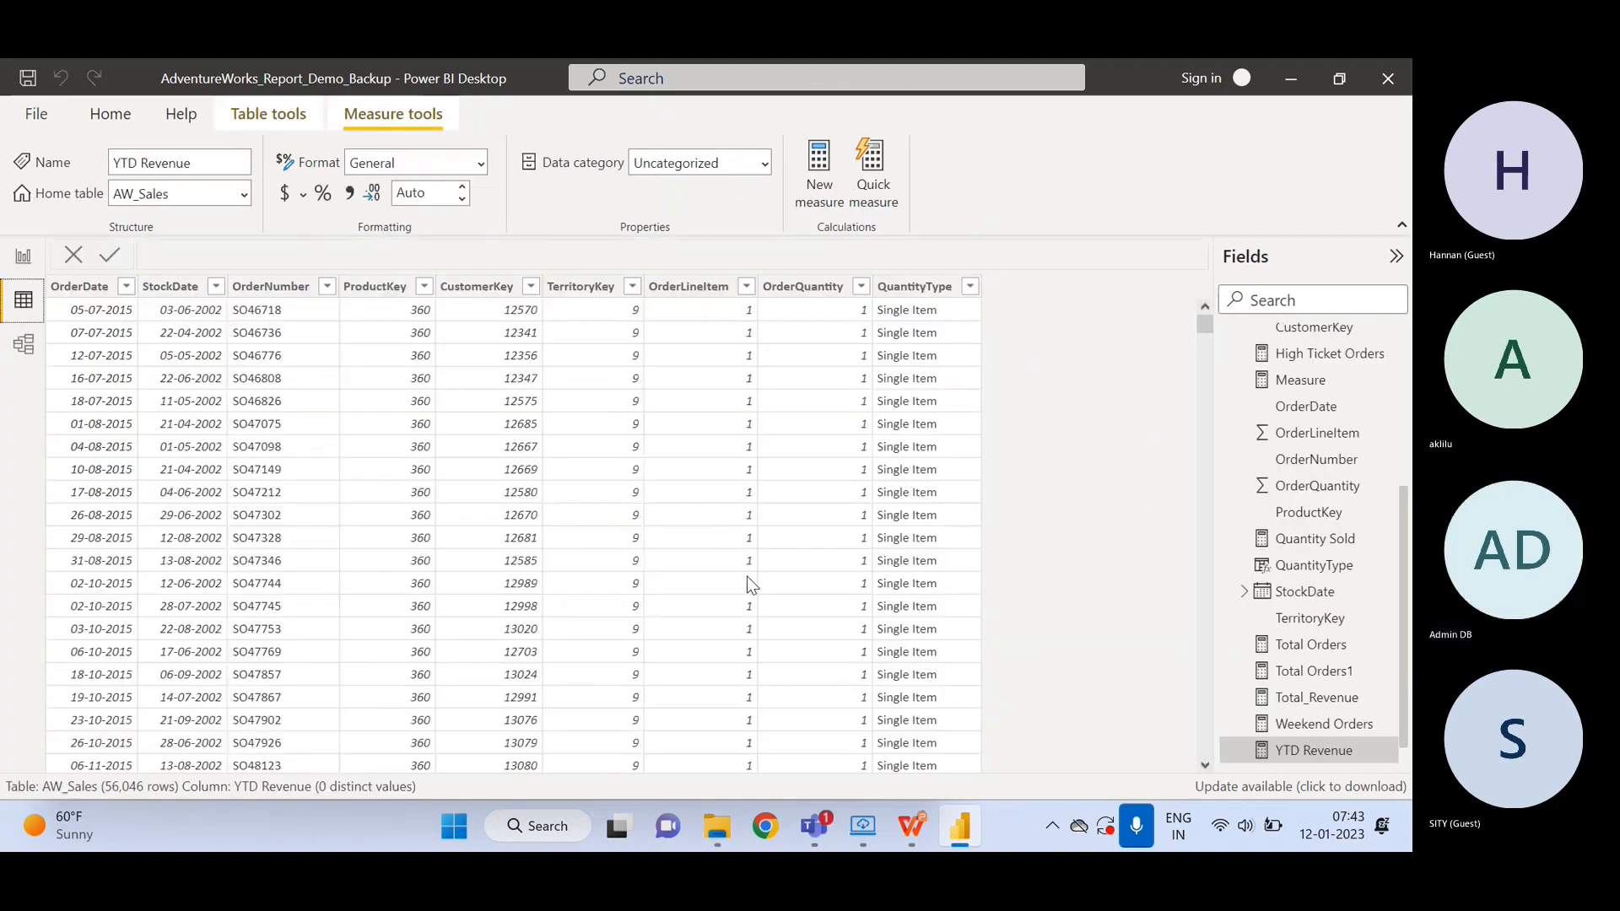
left_click_drag(1400, 594, 1368, 312)
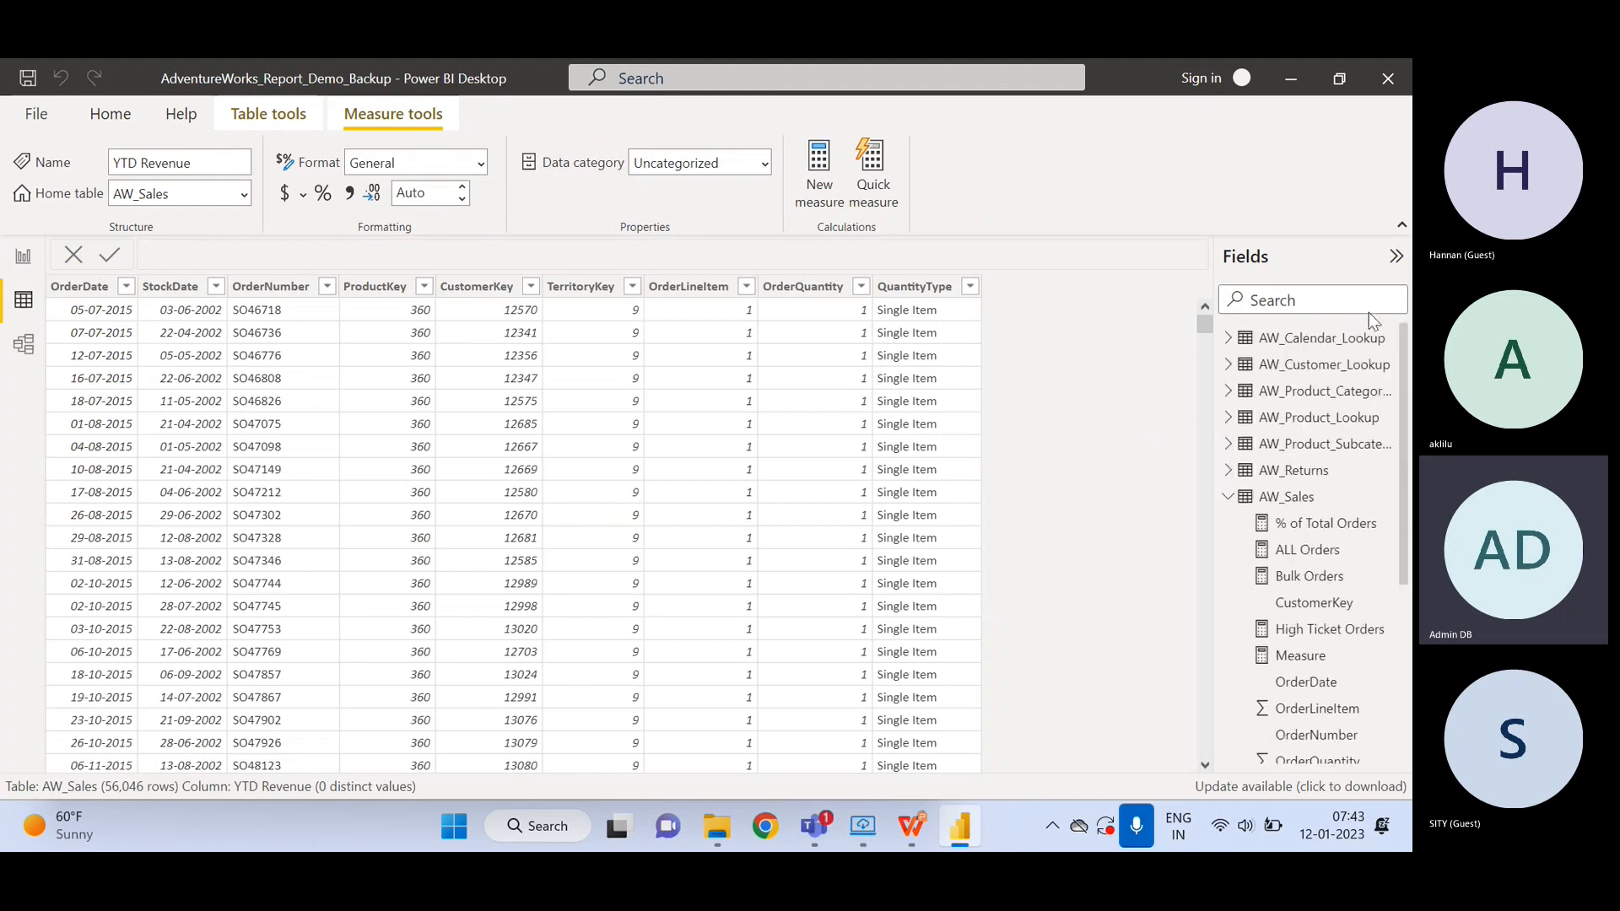
left_click(1228, 338)
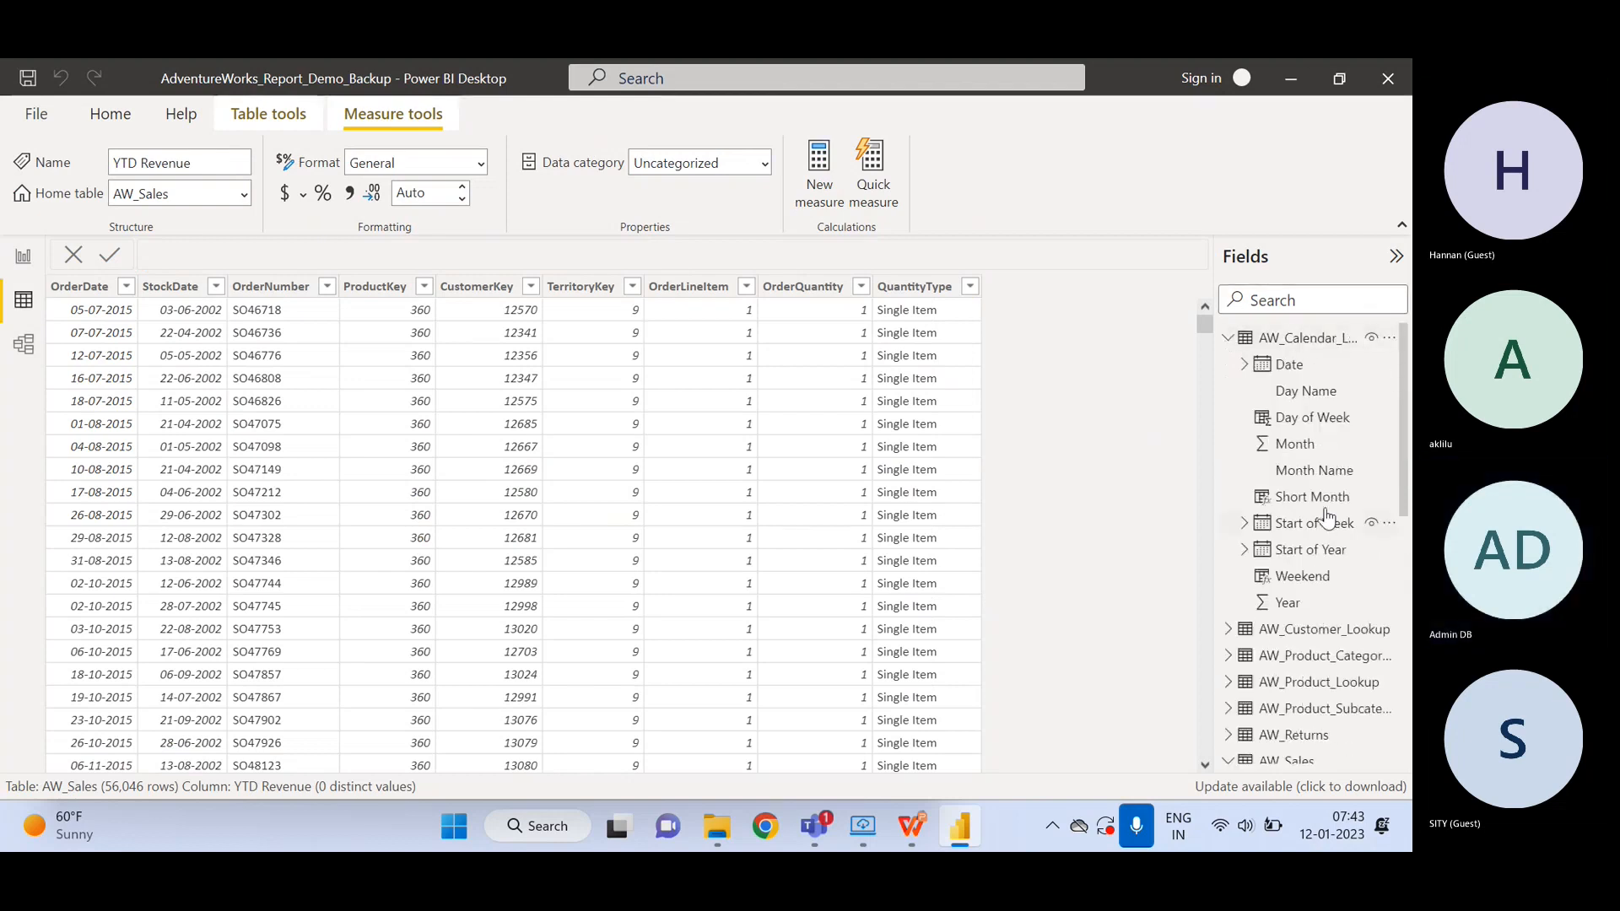
left_click(1310, 550)
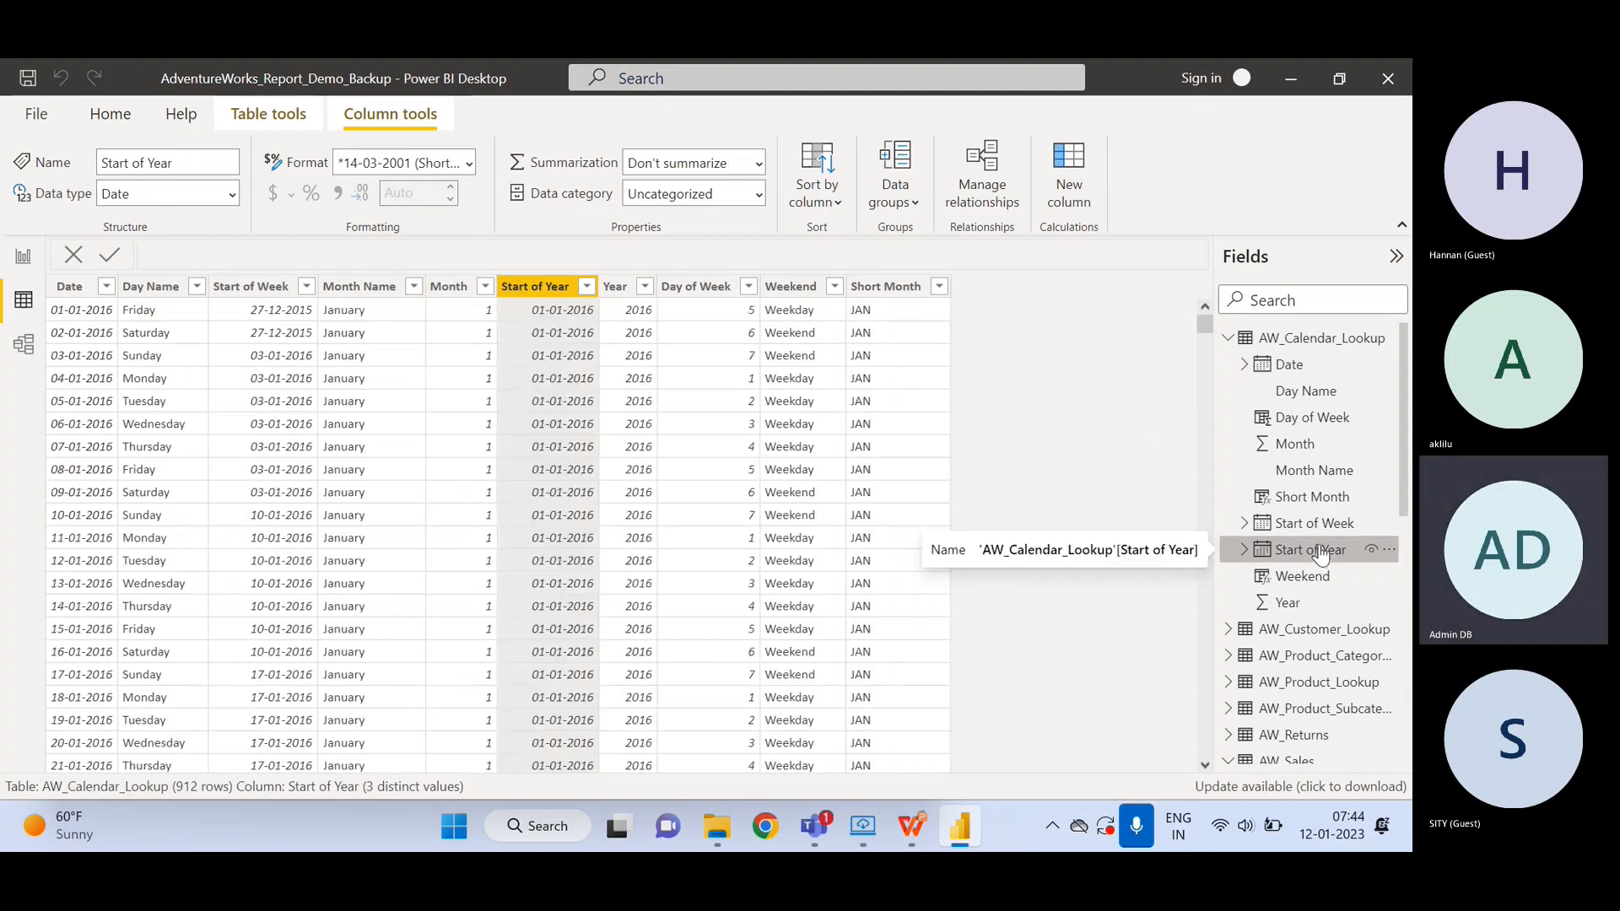
left_click(1318, 523)
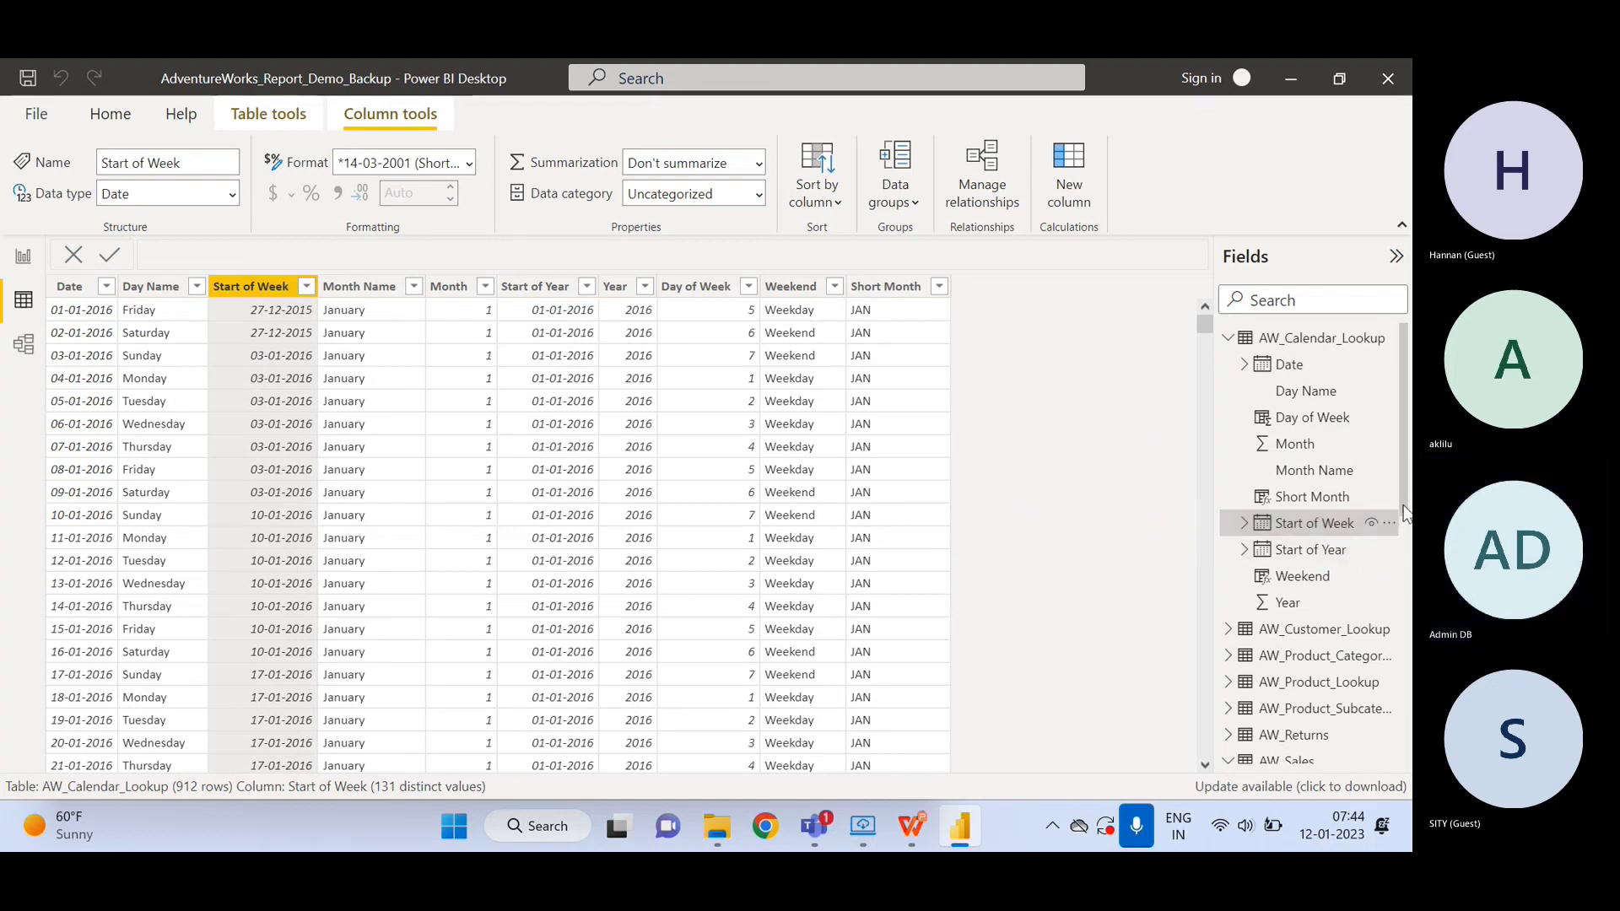
left_click(1318, 447)
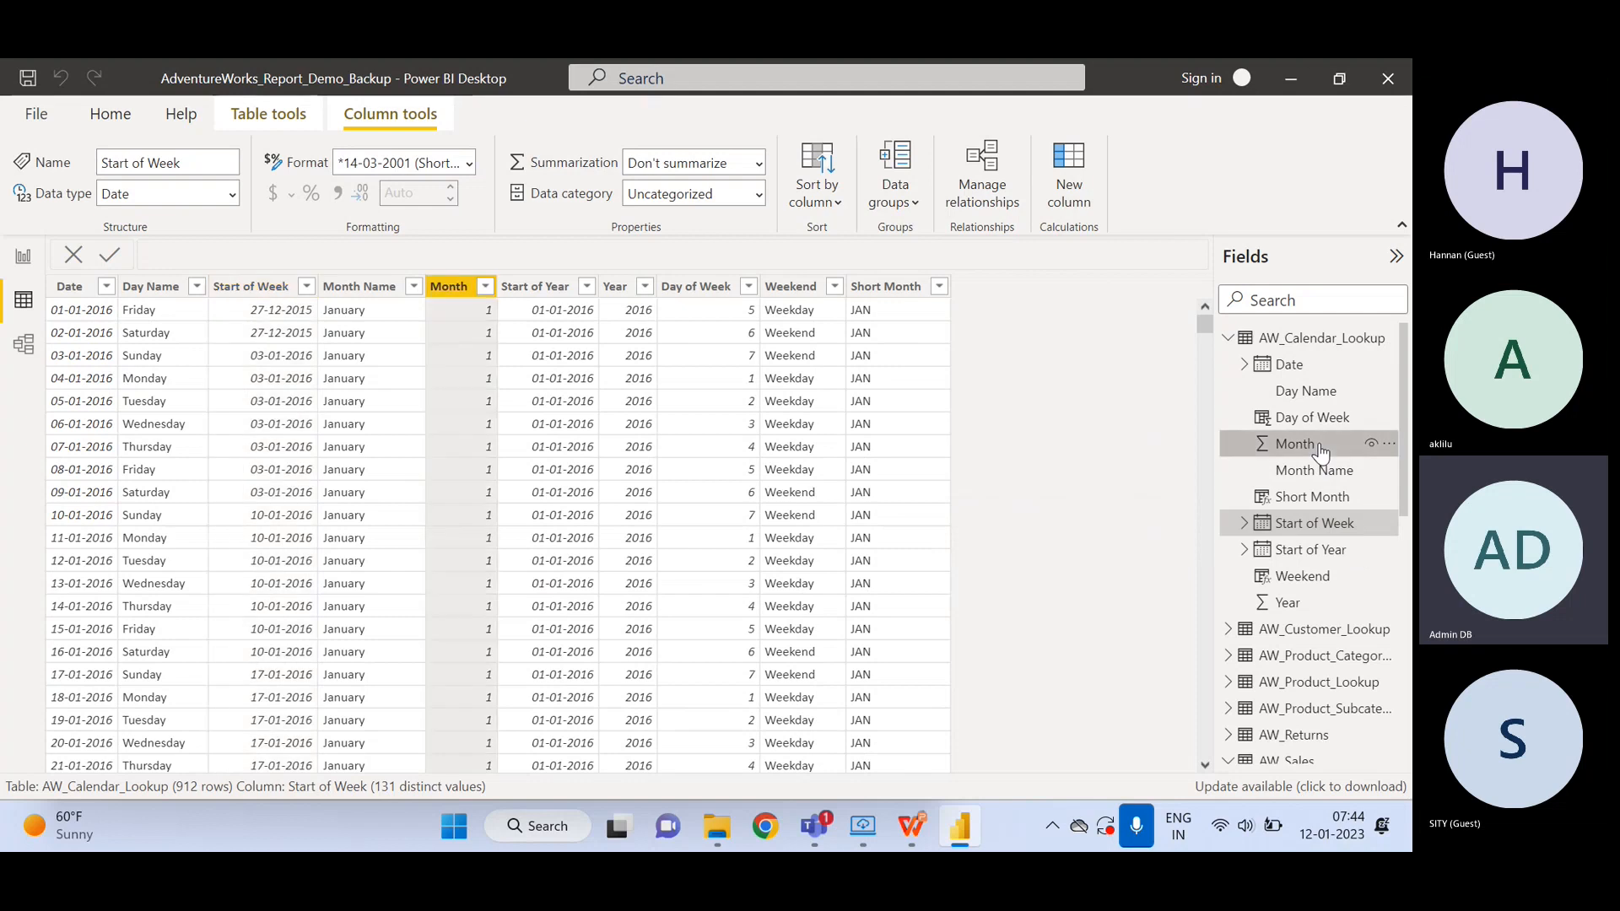
left_click(23, 256)
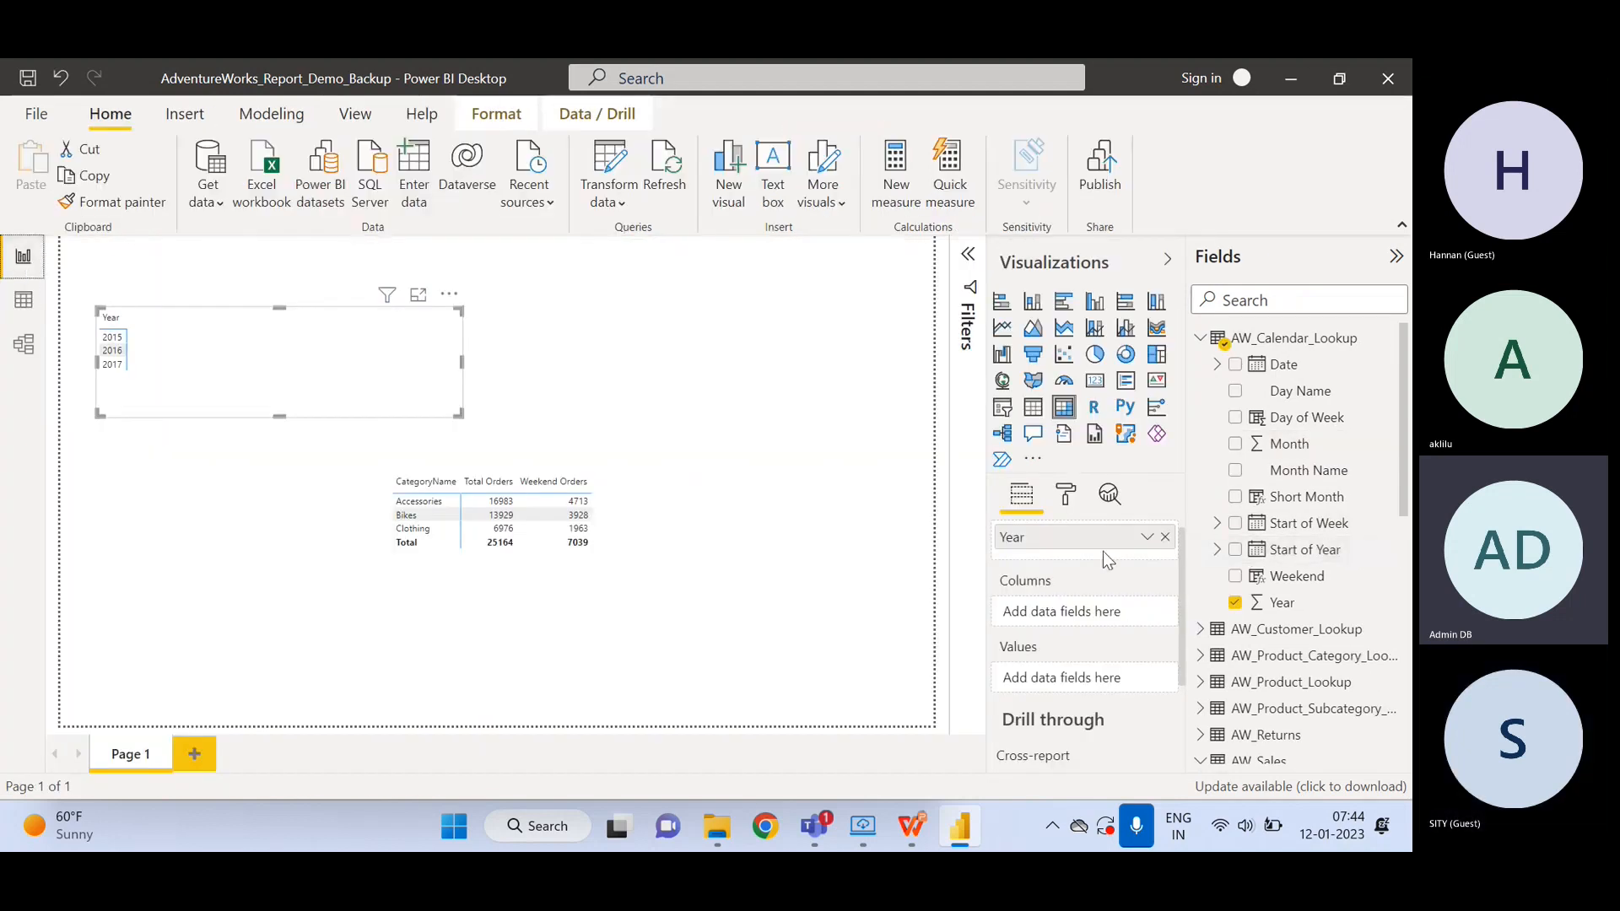
- Try the Date hierarchy in place of Year in the matrix rows, removing its Month, Quarter and Year levels before clearing the rows
left_click(1166, 538)
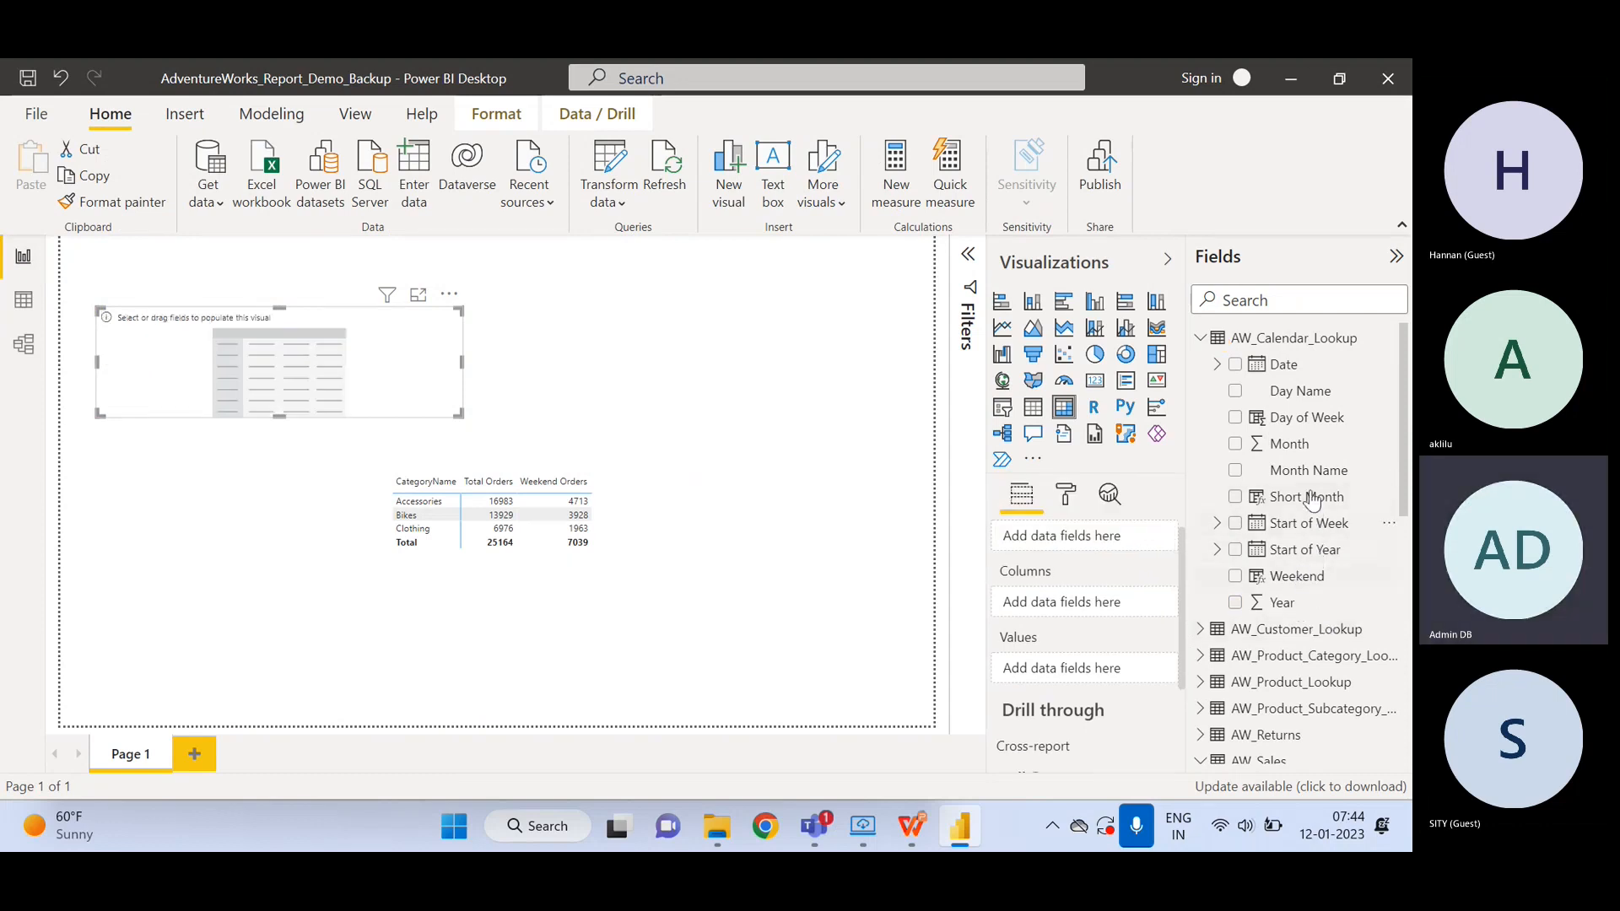
left_click_drag(1300, 372, 1064, 553)
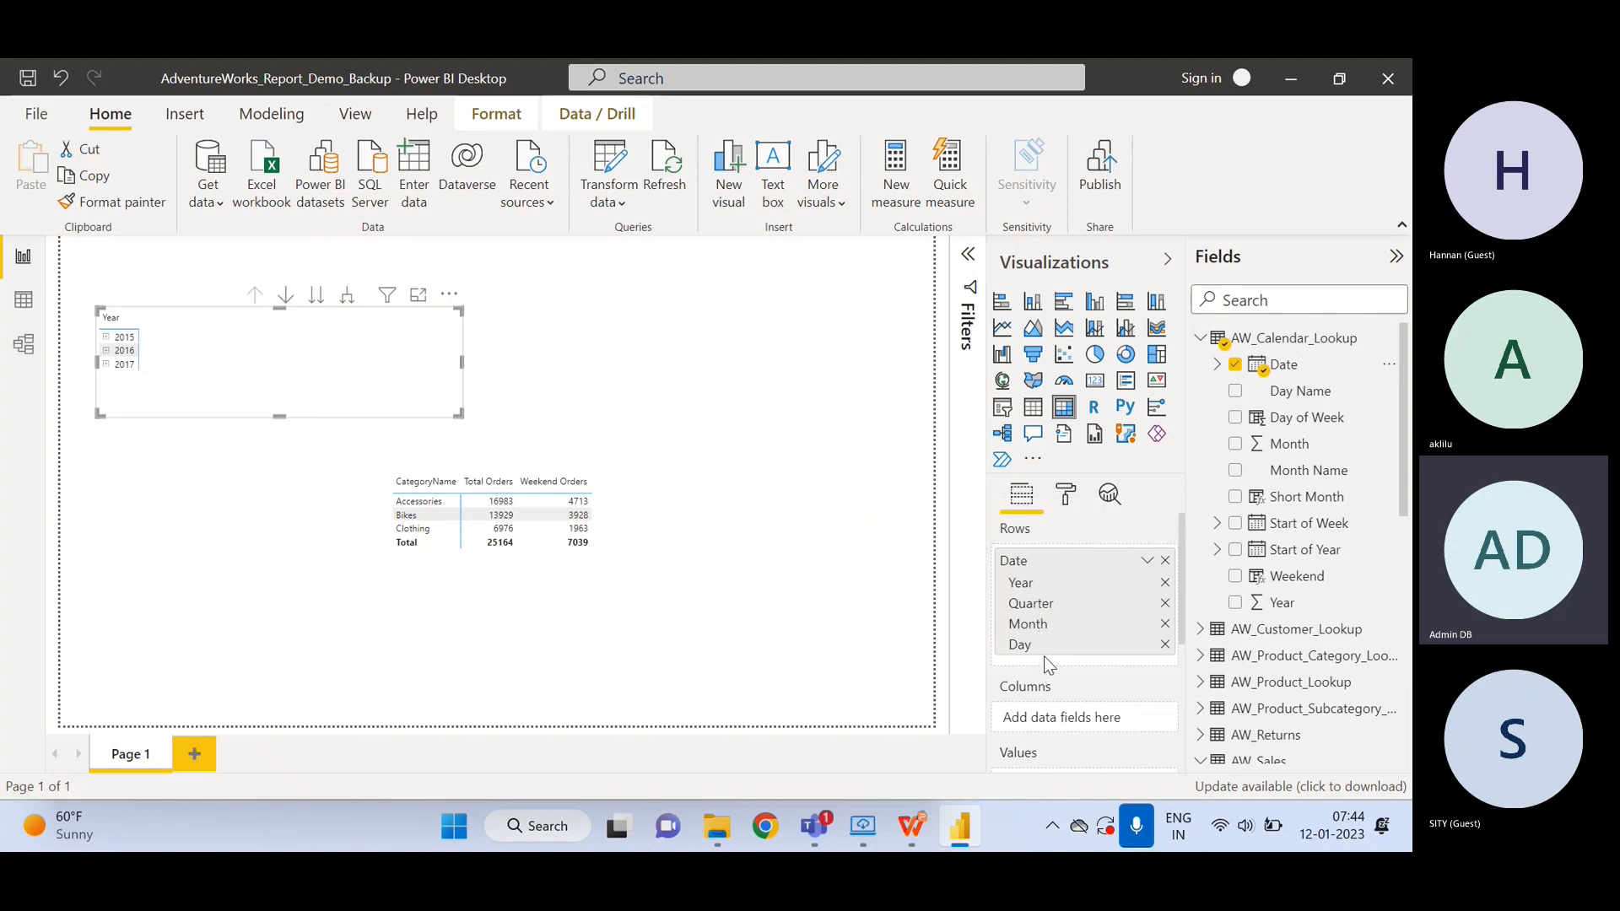
left_click(1165, 625)
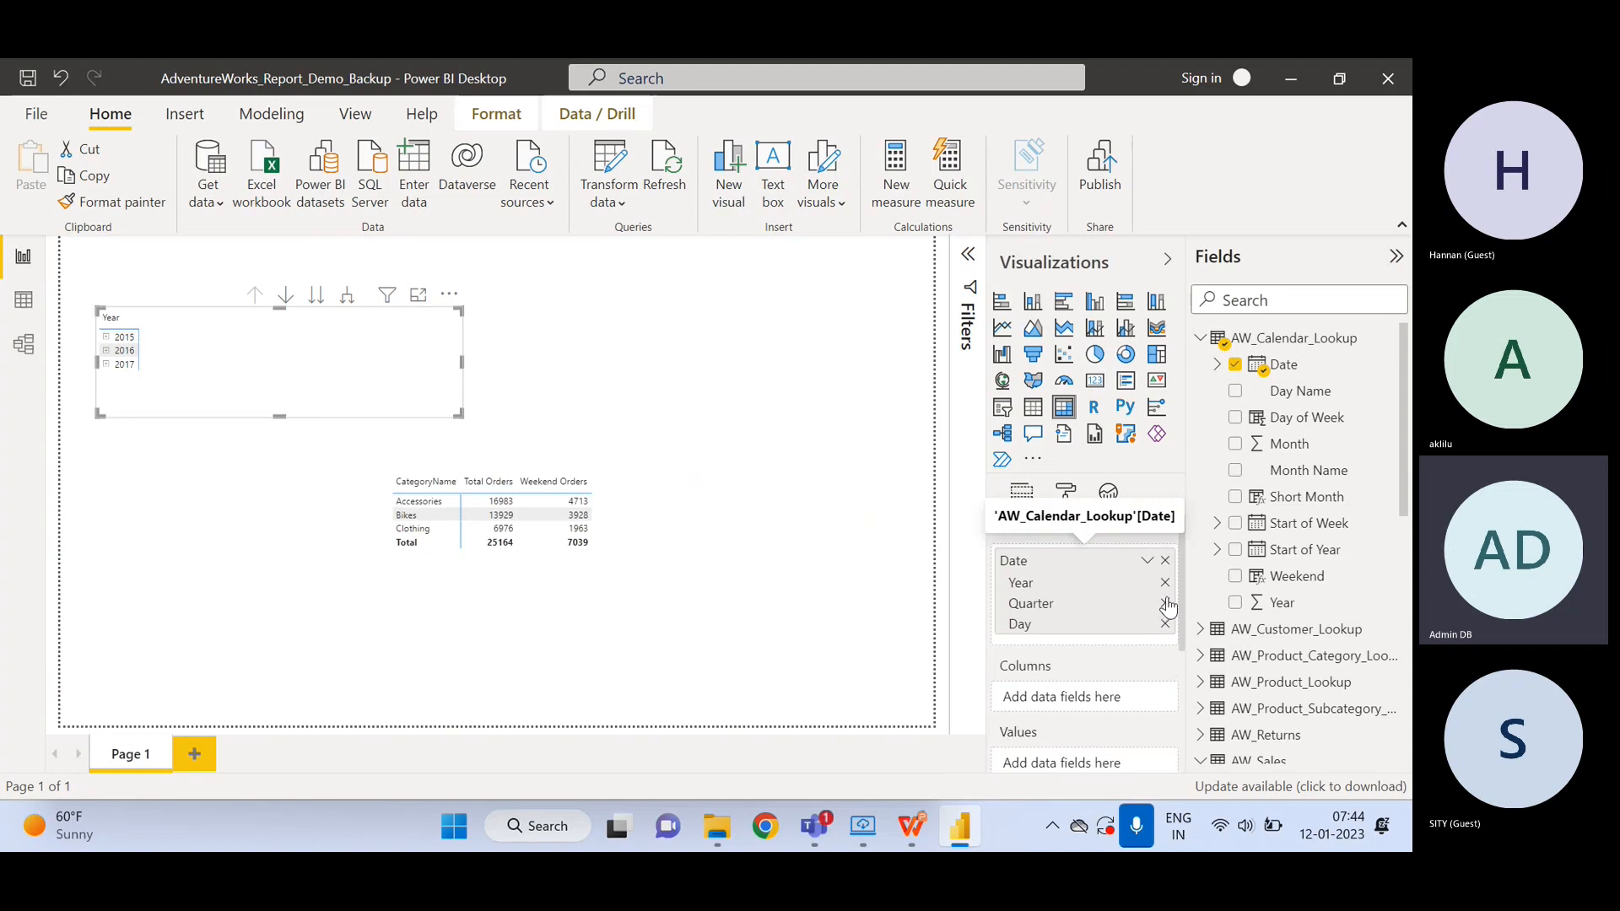
left_click(1165, 603)
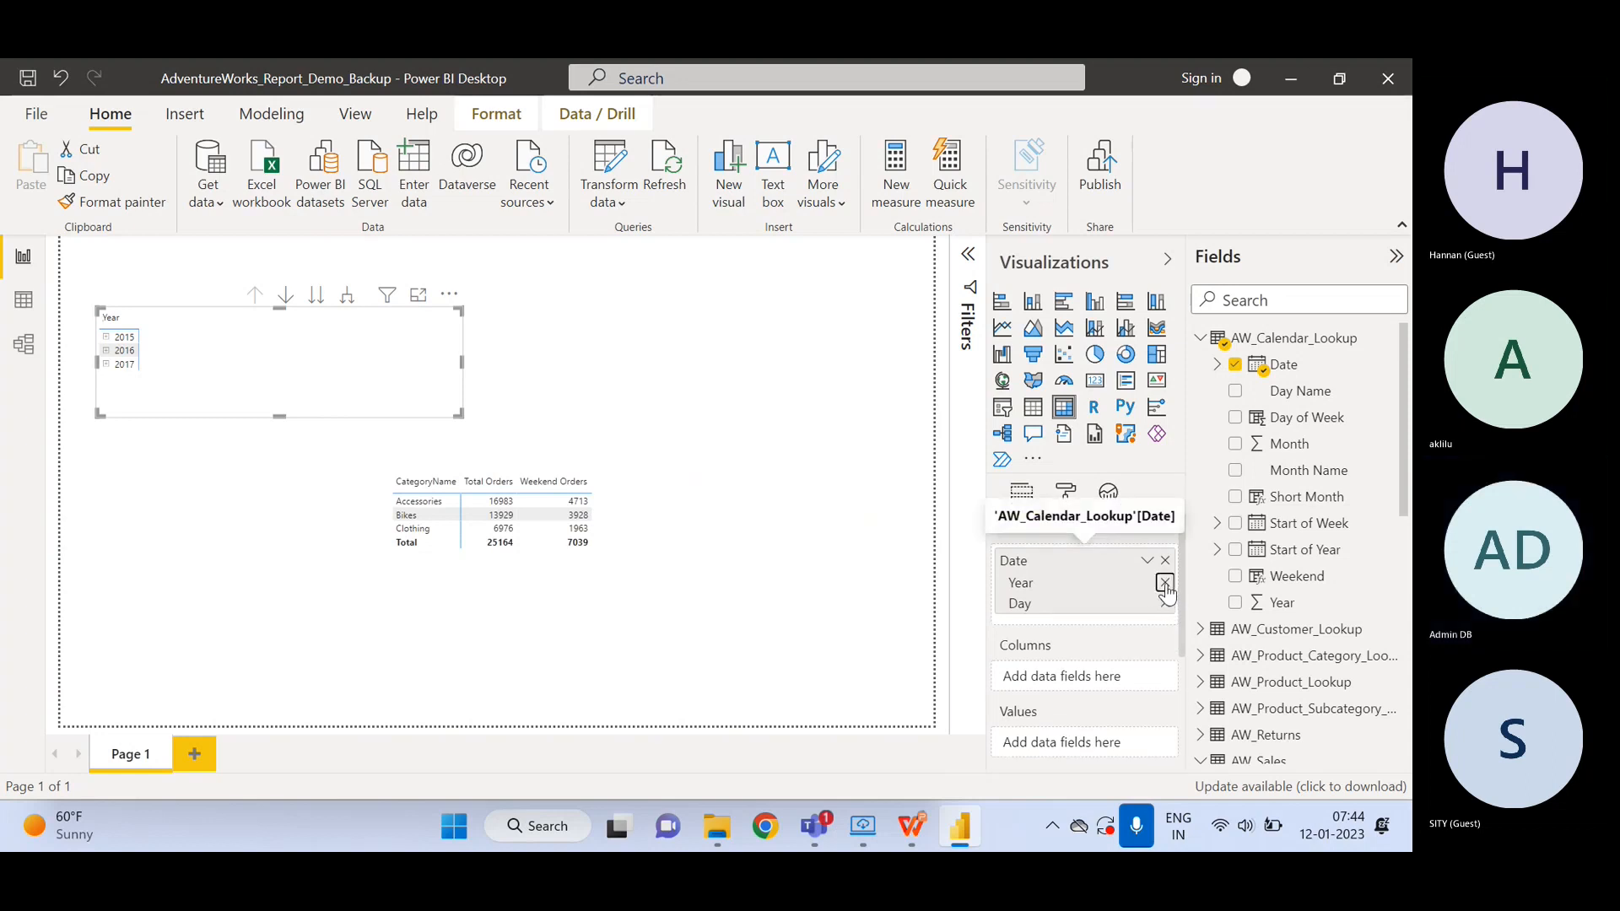
left_click(1165, 583)
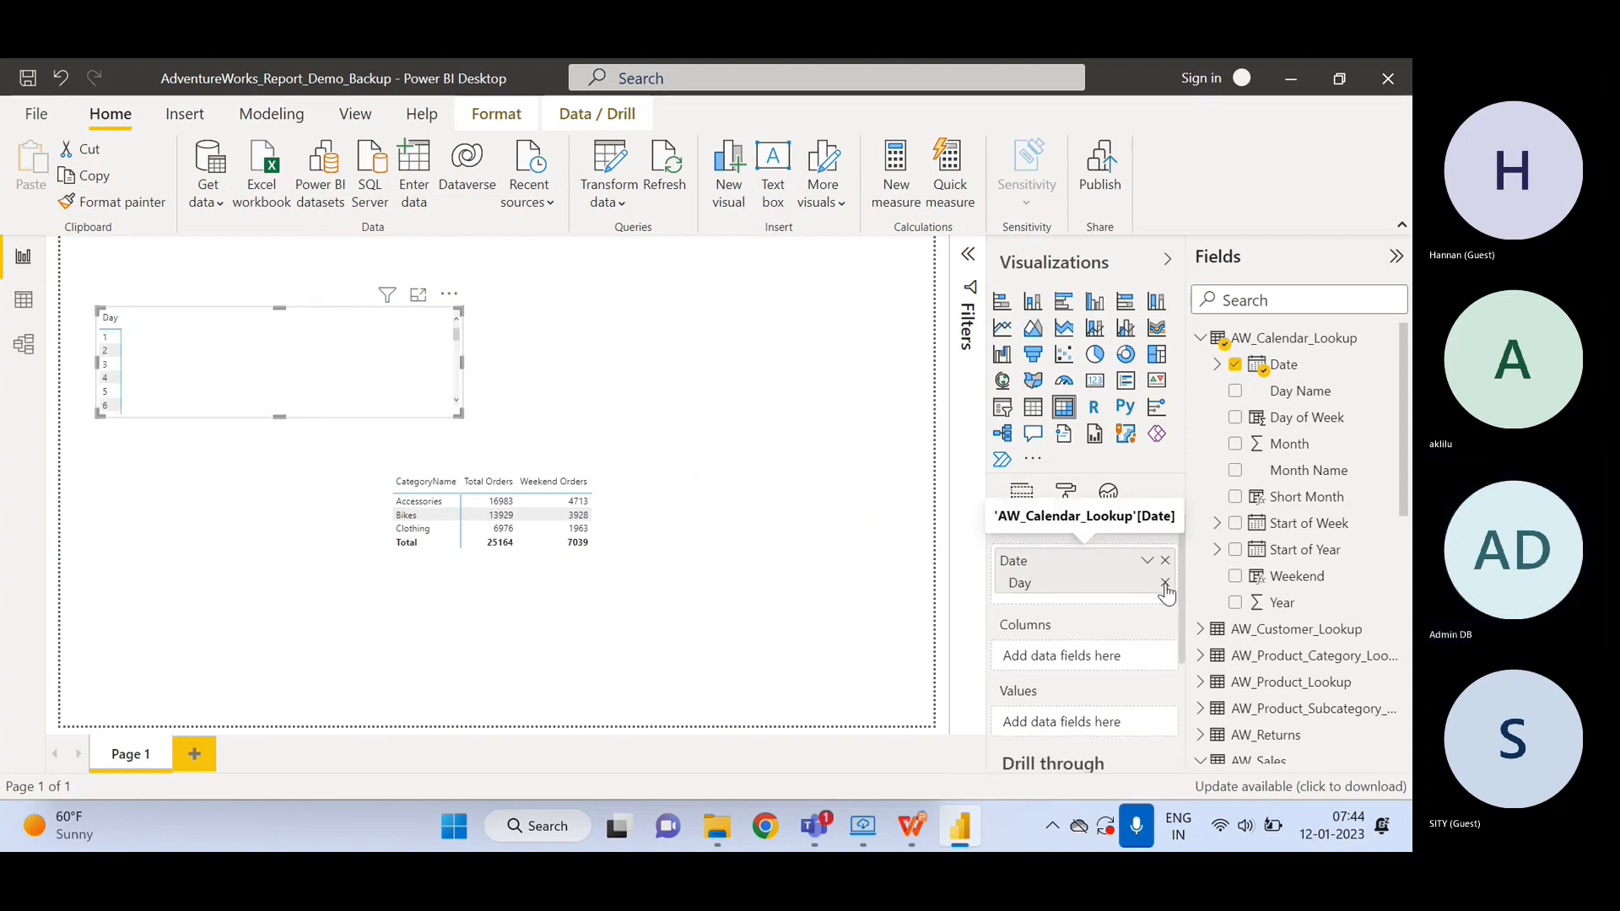
left_click(1165, 563)
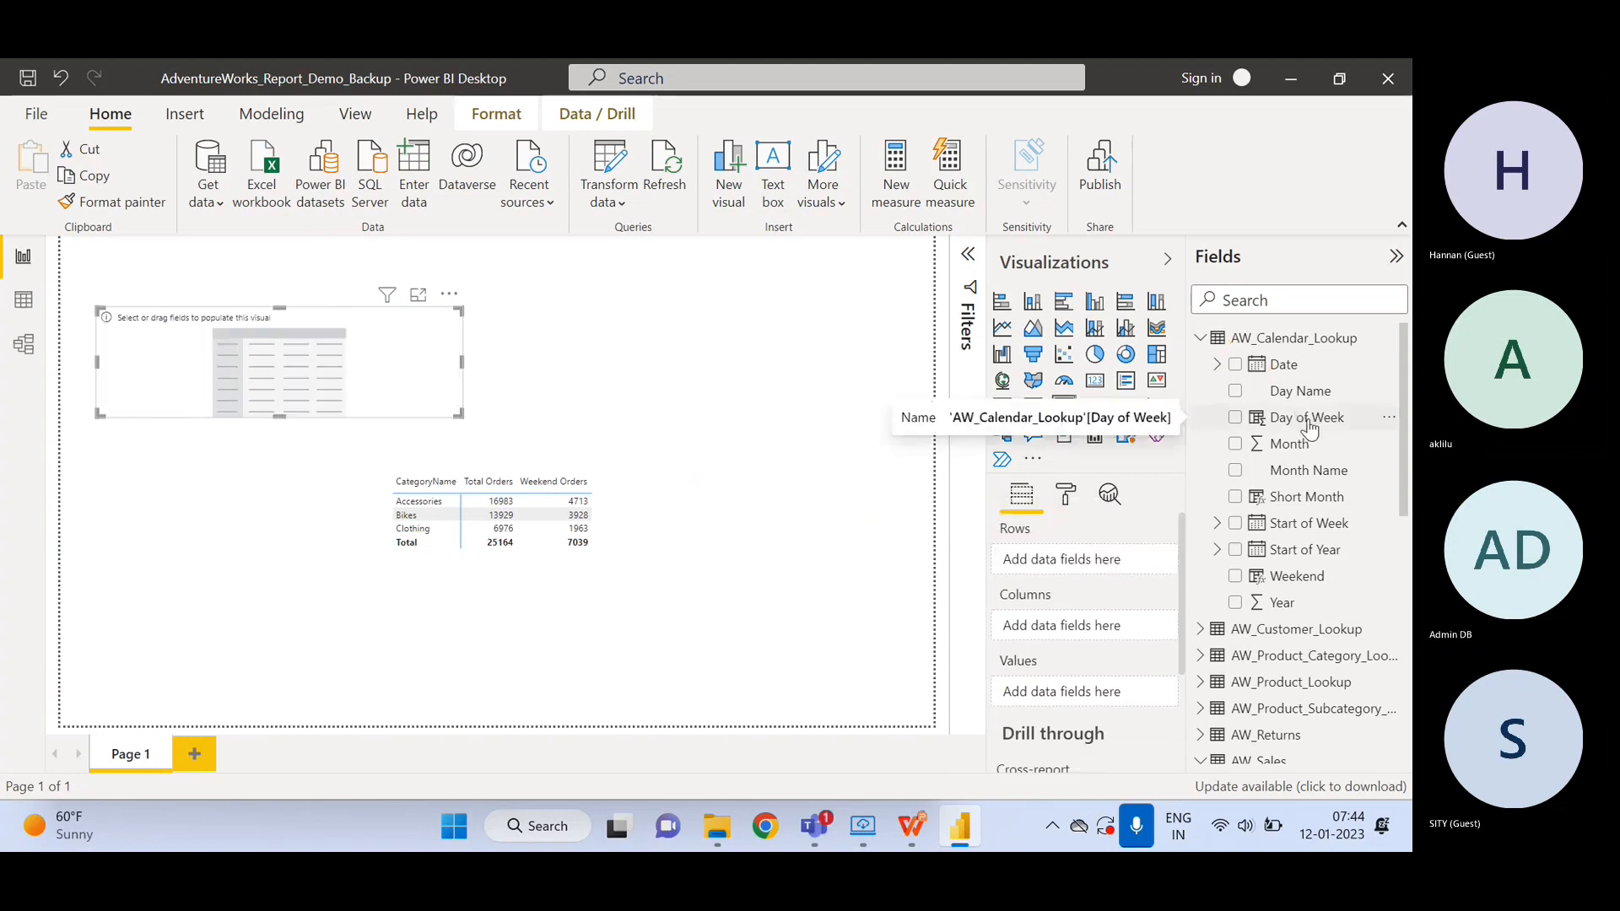
- Try the Date hierarchy in the matrix rows again, removing its Year, Quarter, Month and Day levels one by one
left_click_drag(1278, 367, 1060, 560)
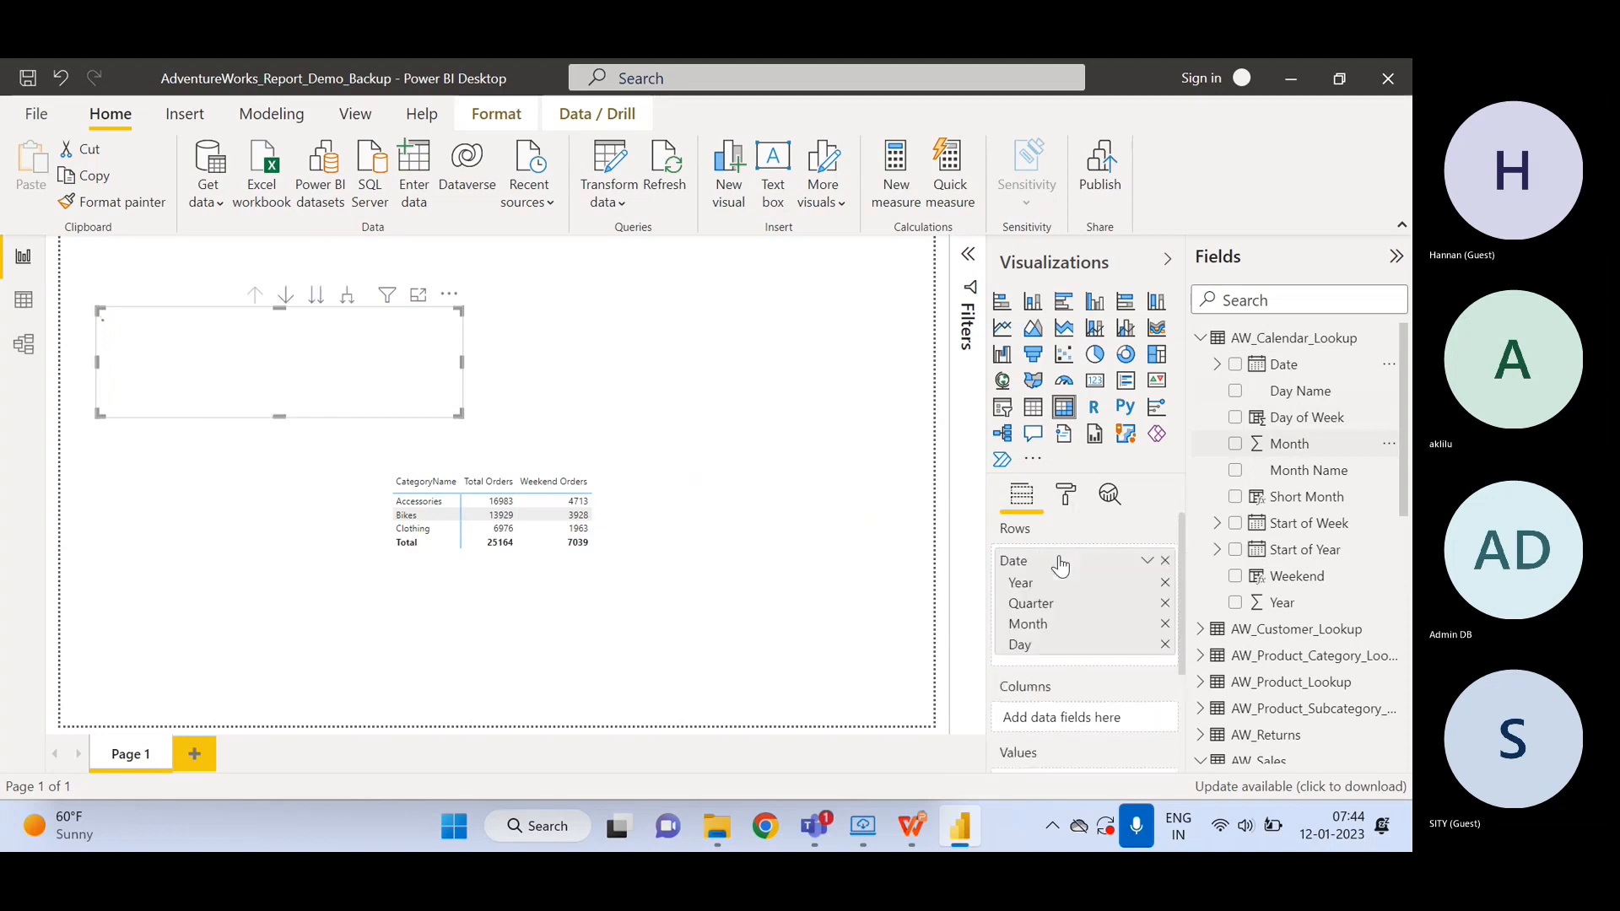
left_click(1164, 583)
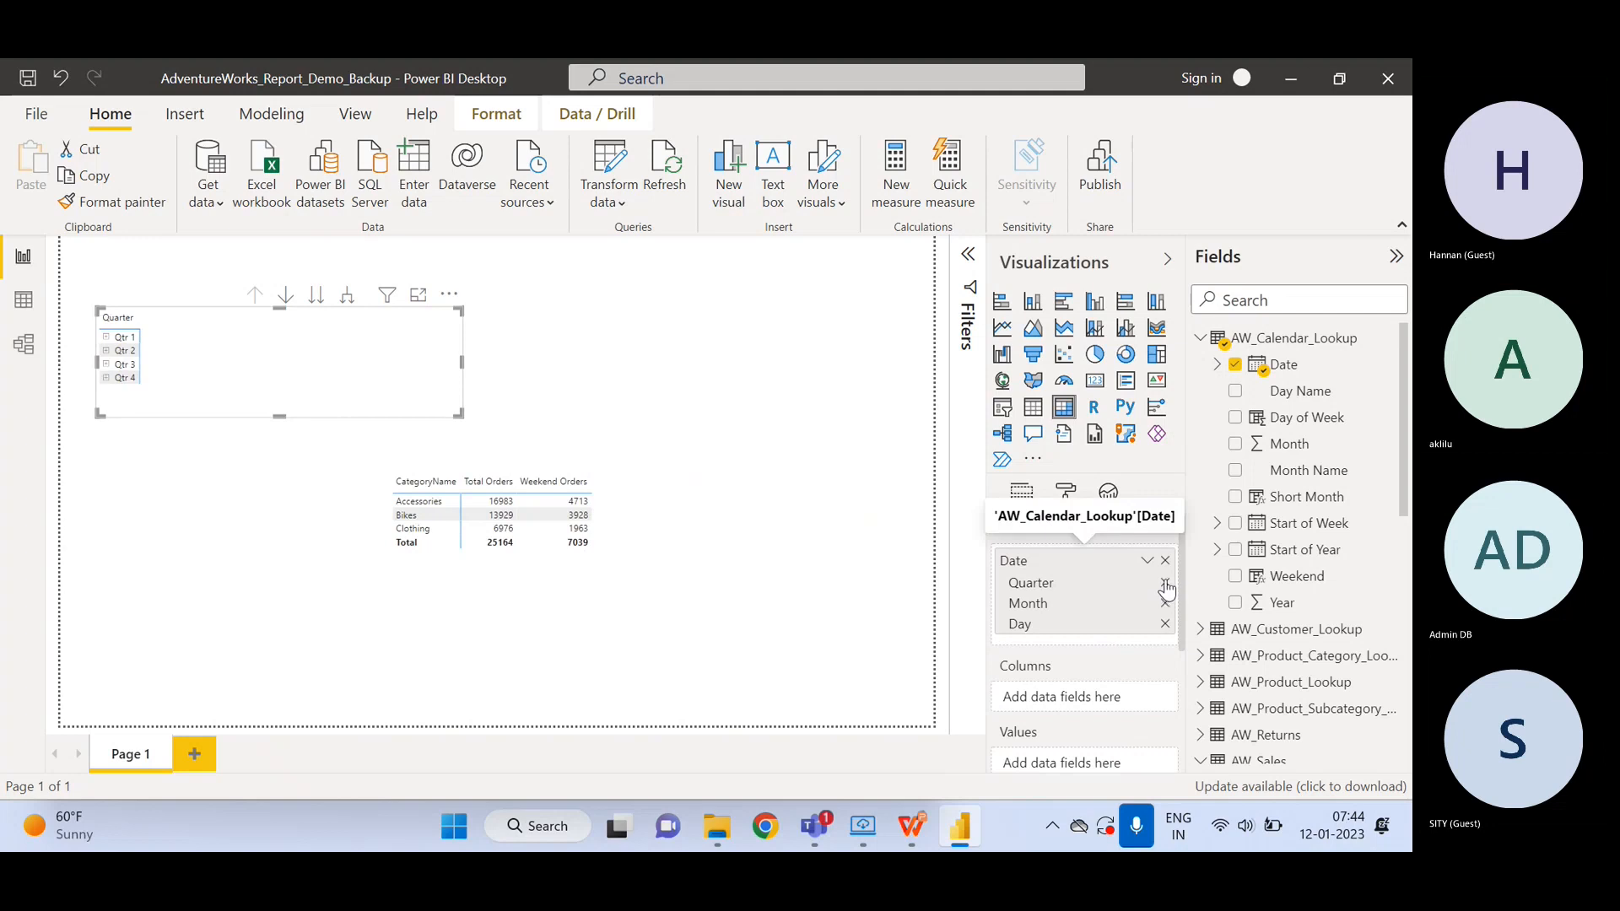
left_click(1164, 583)
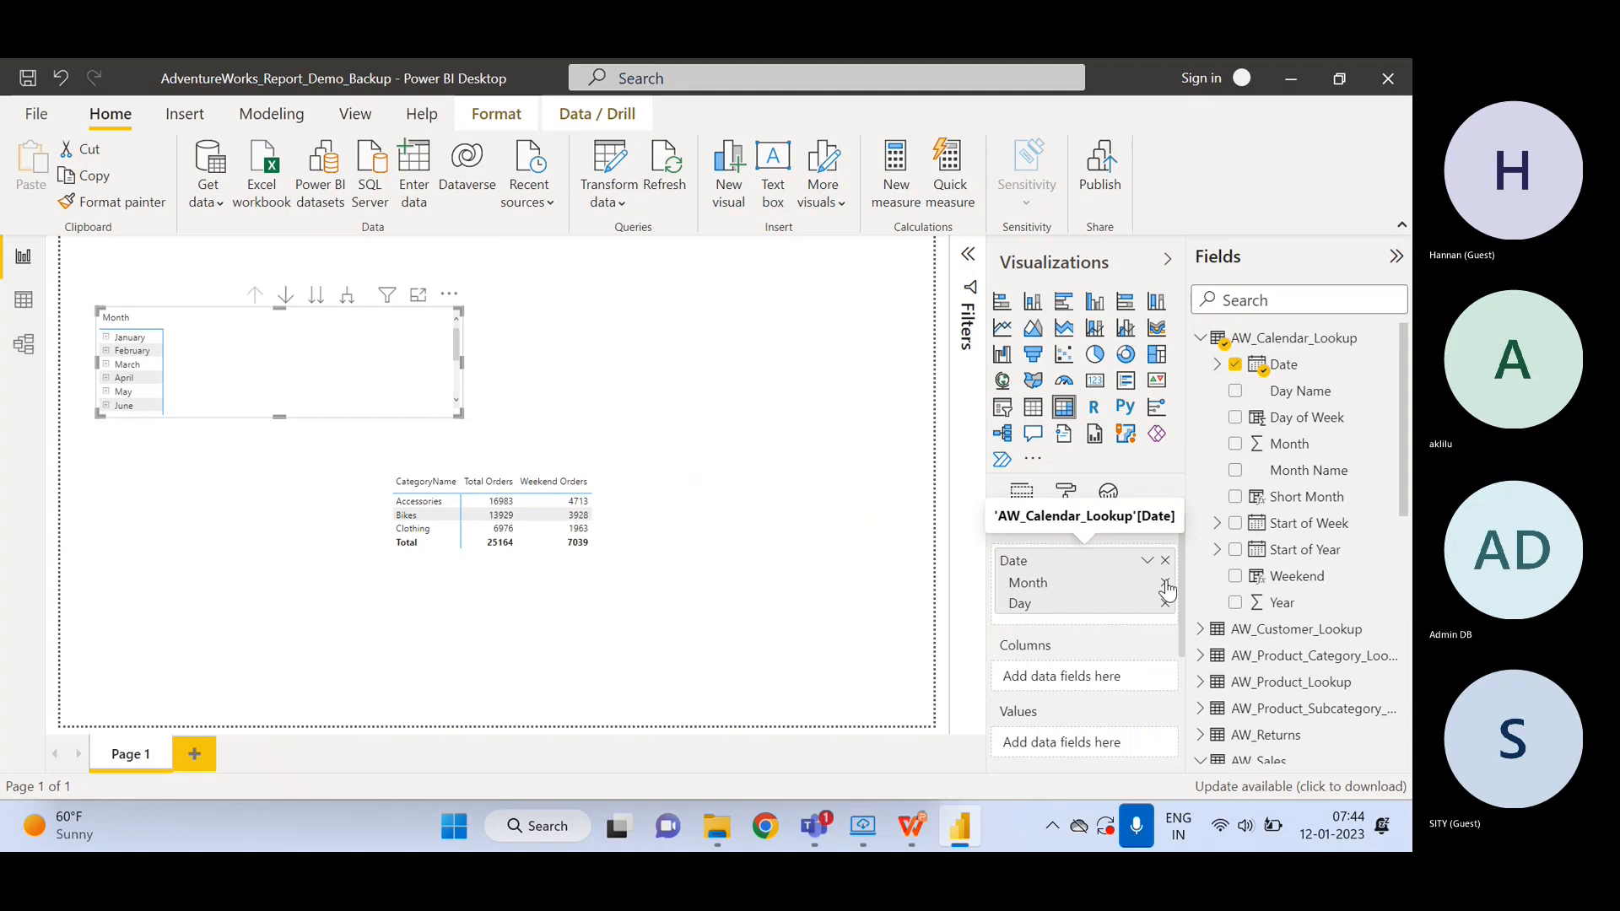
left_click(1166, 586)
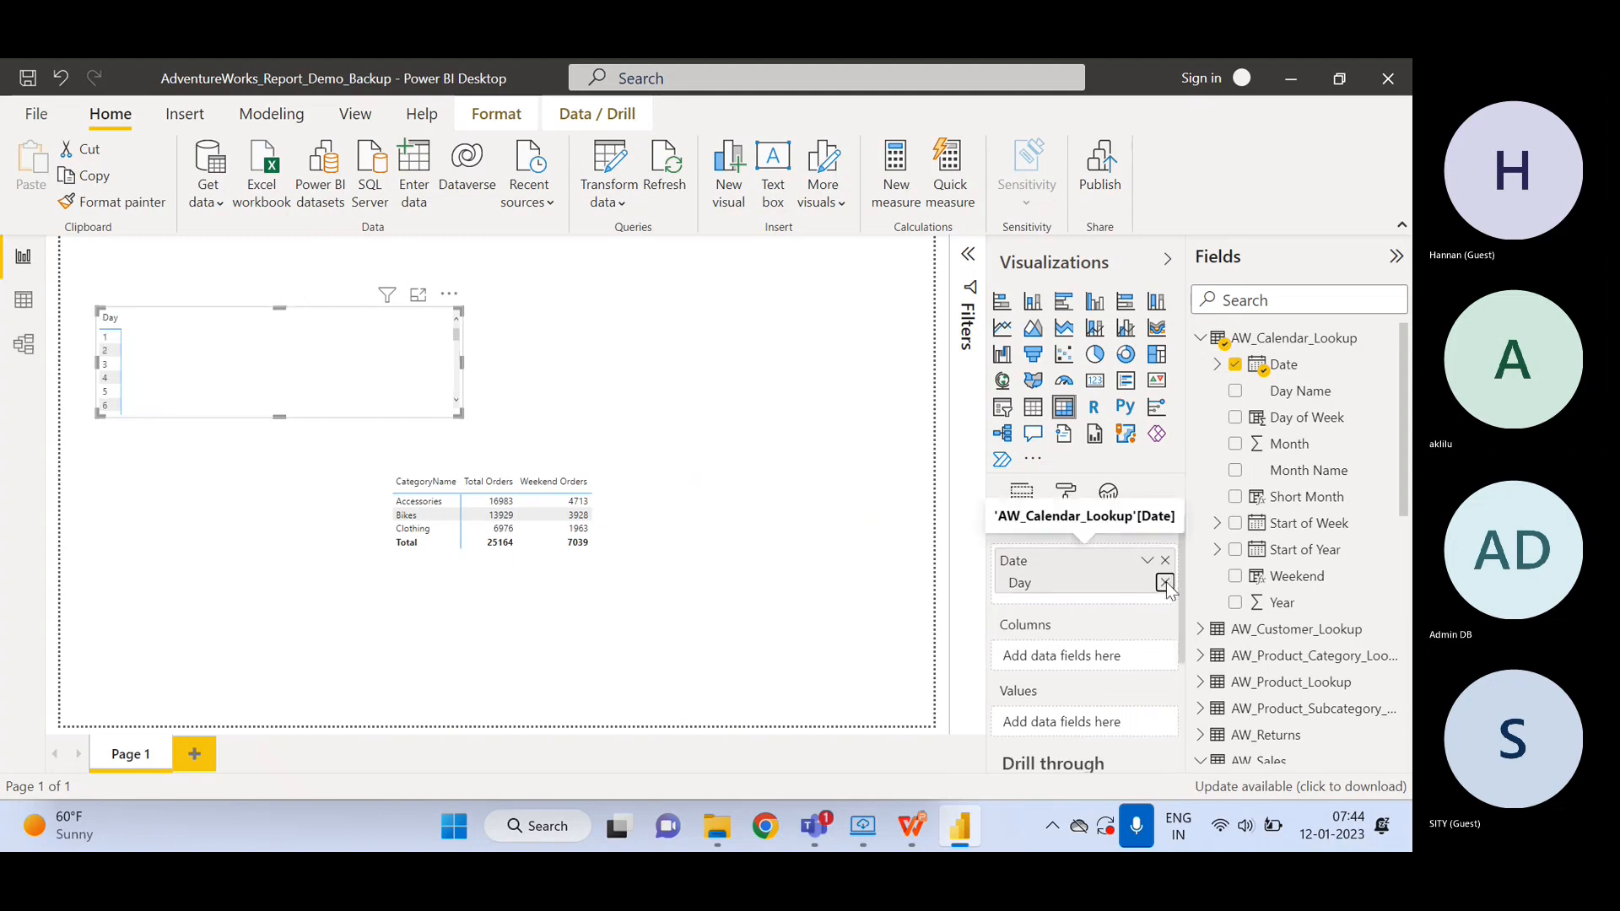
left_click(1166, 583)
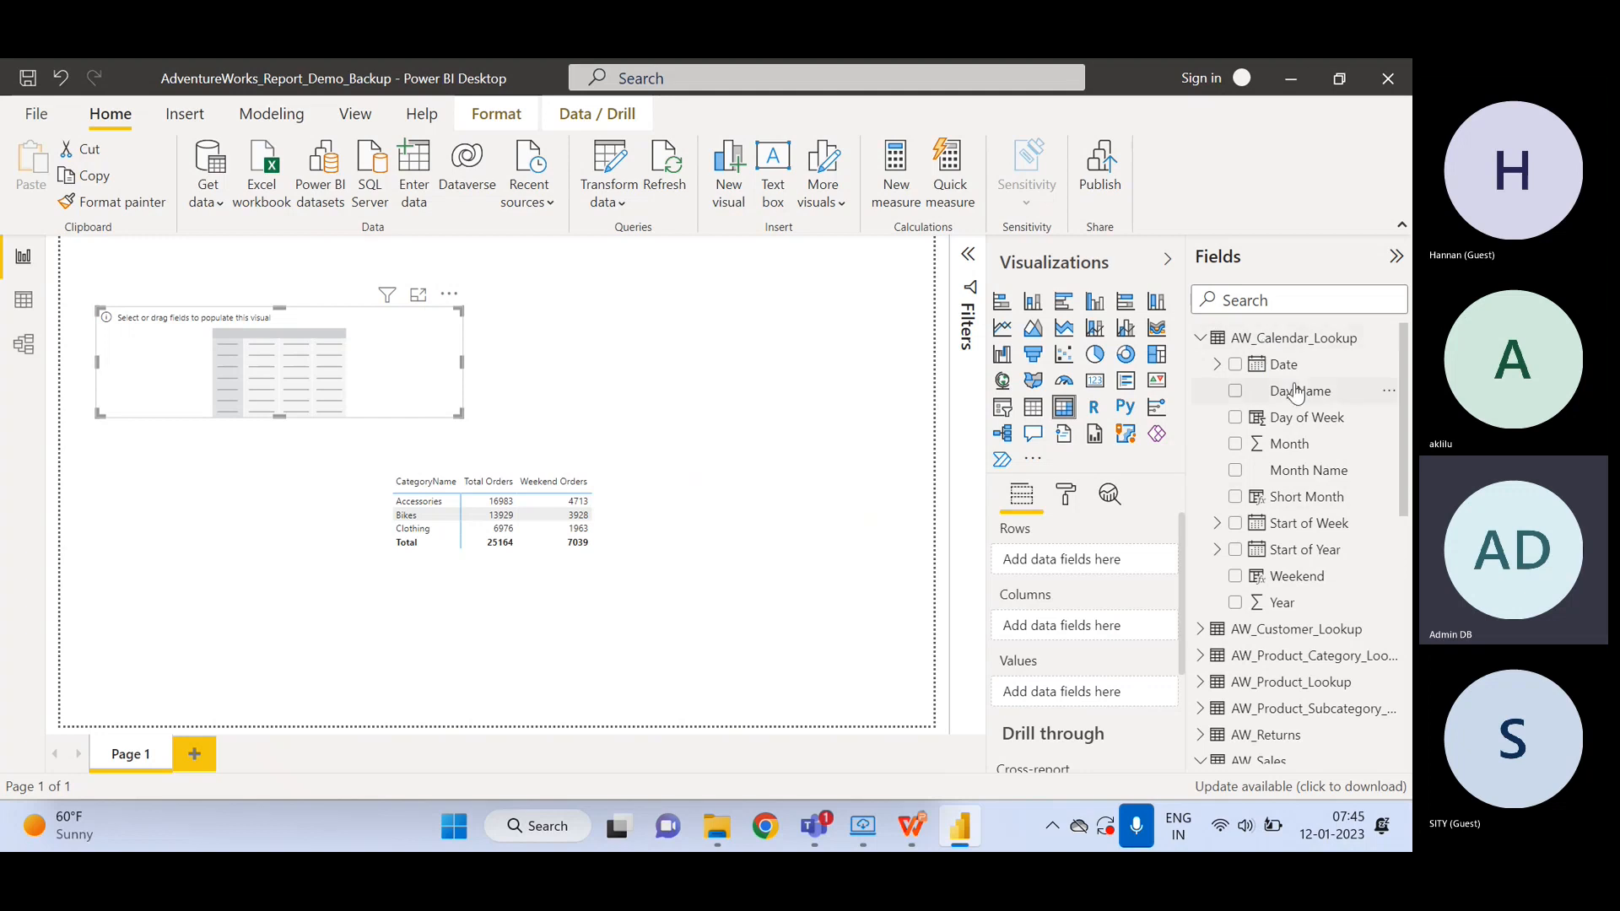
- Check the calendar table data, and try Start of Year in the matrix rows, stripping its hierarchy levels until the rows are empty
left_click(24, 301)
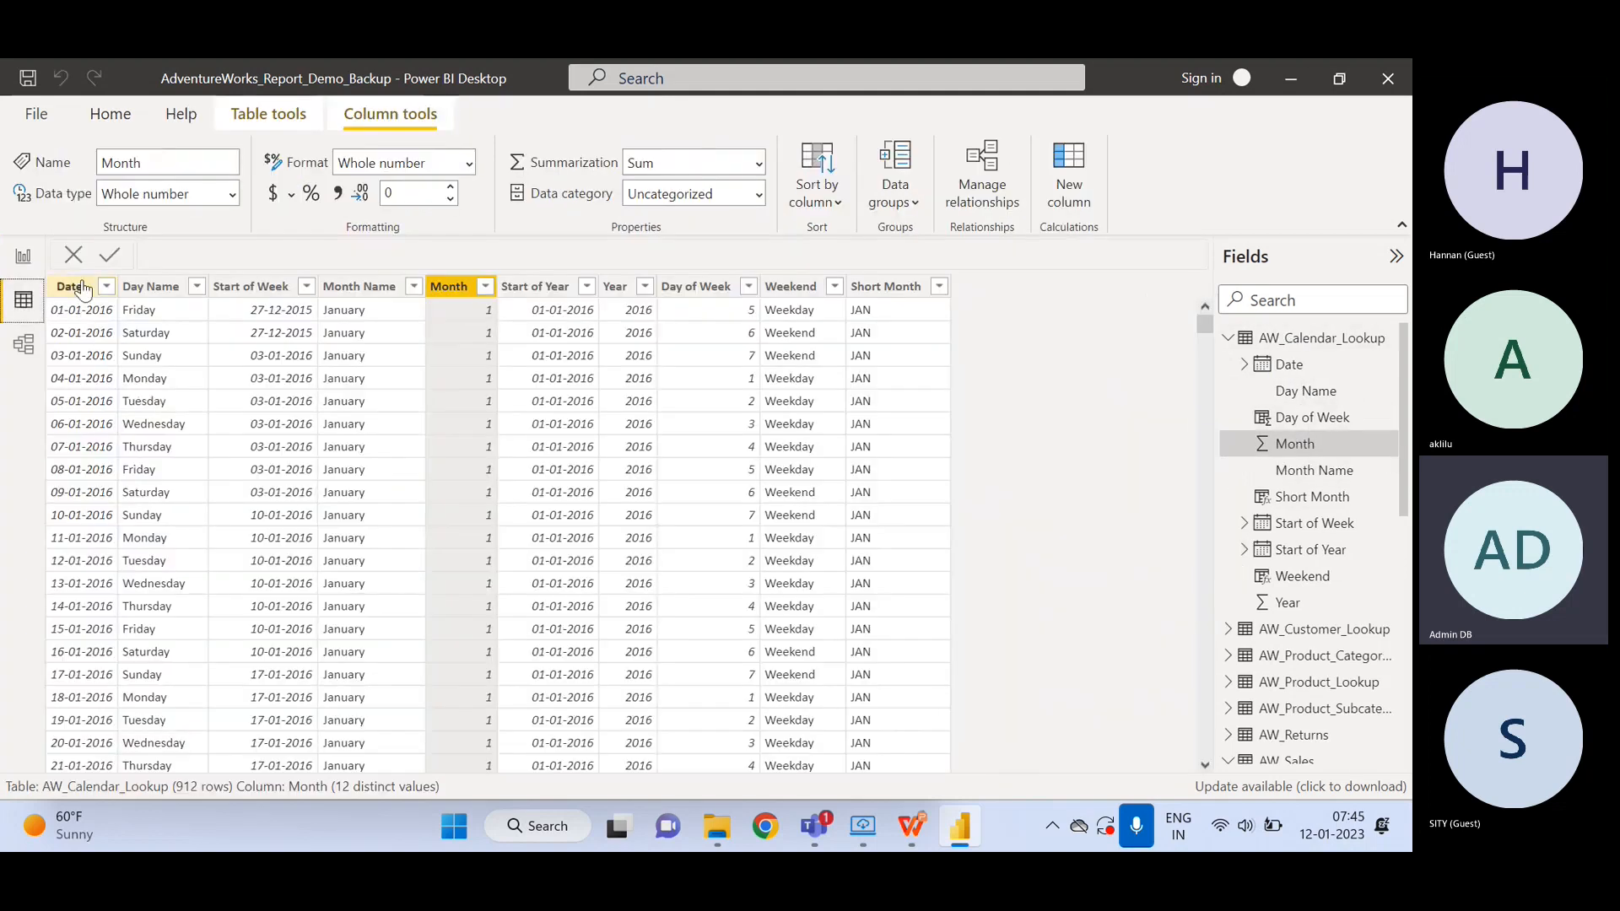
left_click(23, 259)
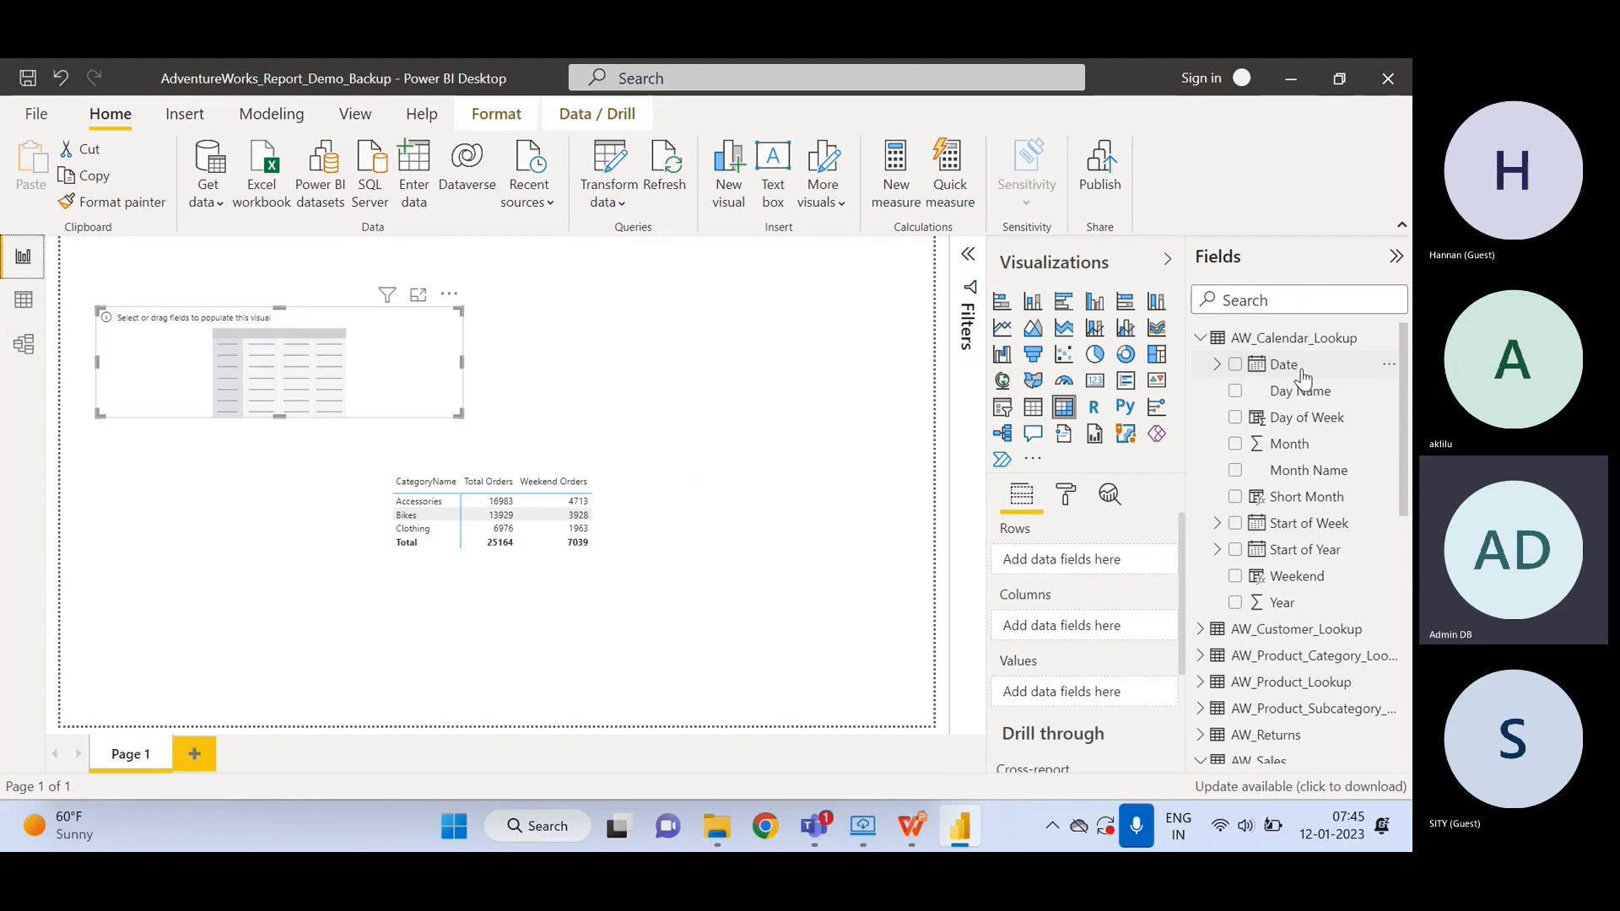
left_click(1313, 540)
left_click_drag(1299, 549, 1085, 562)
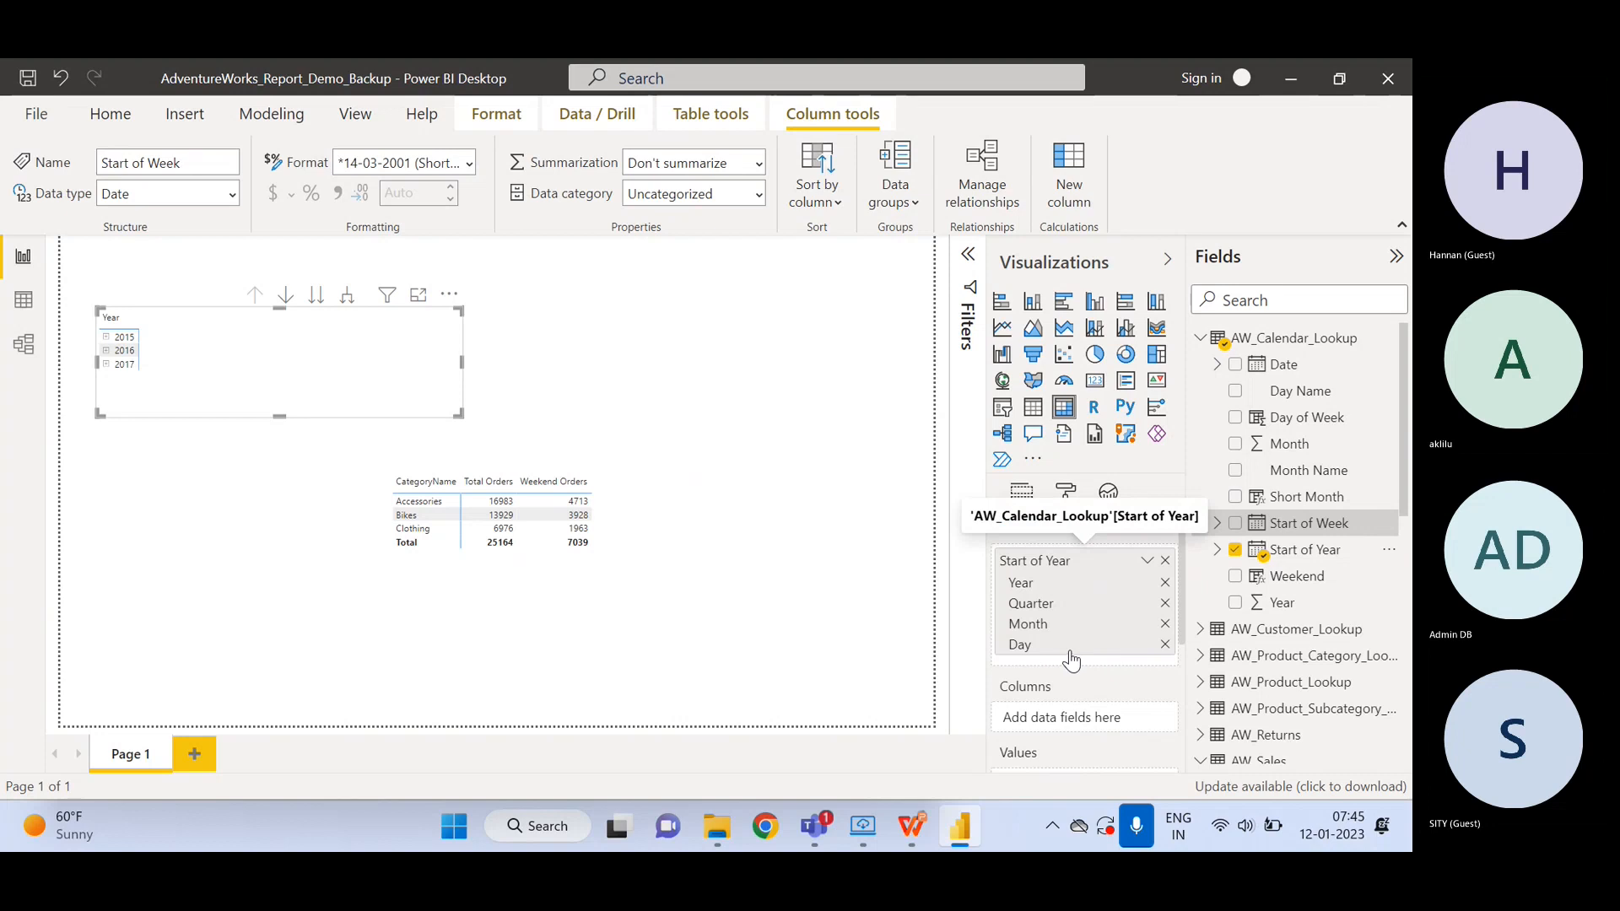
left_click(1165, 602)
left_click(1165, 583)
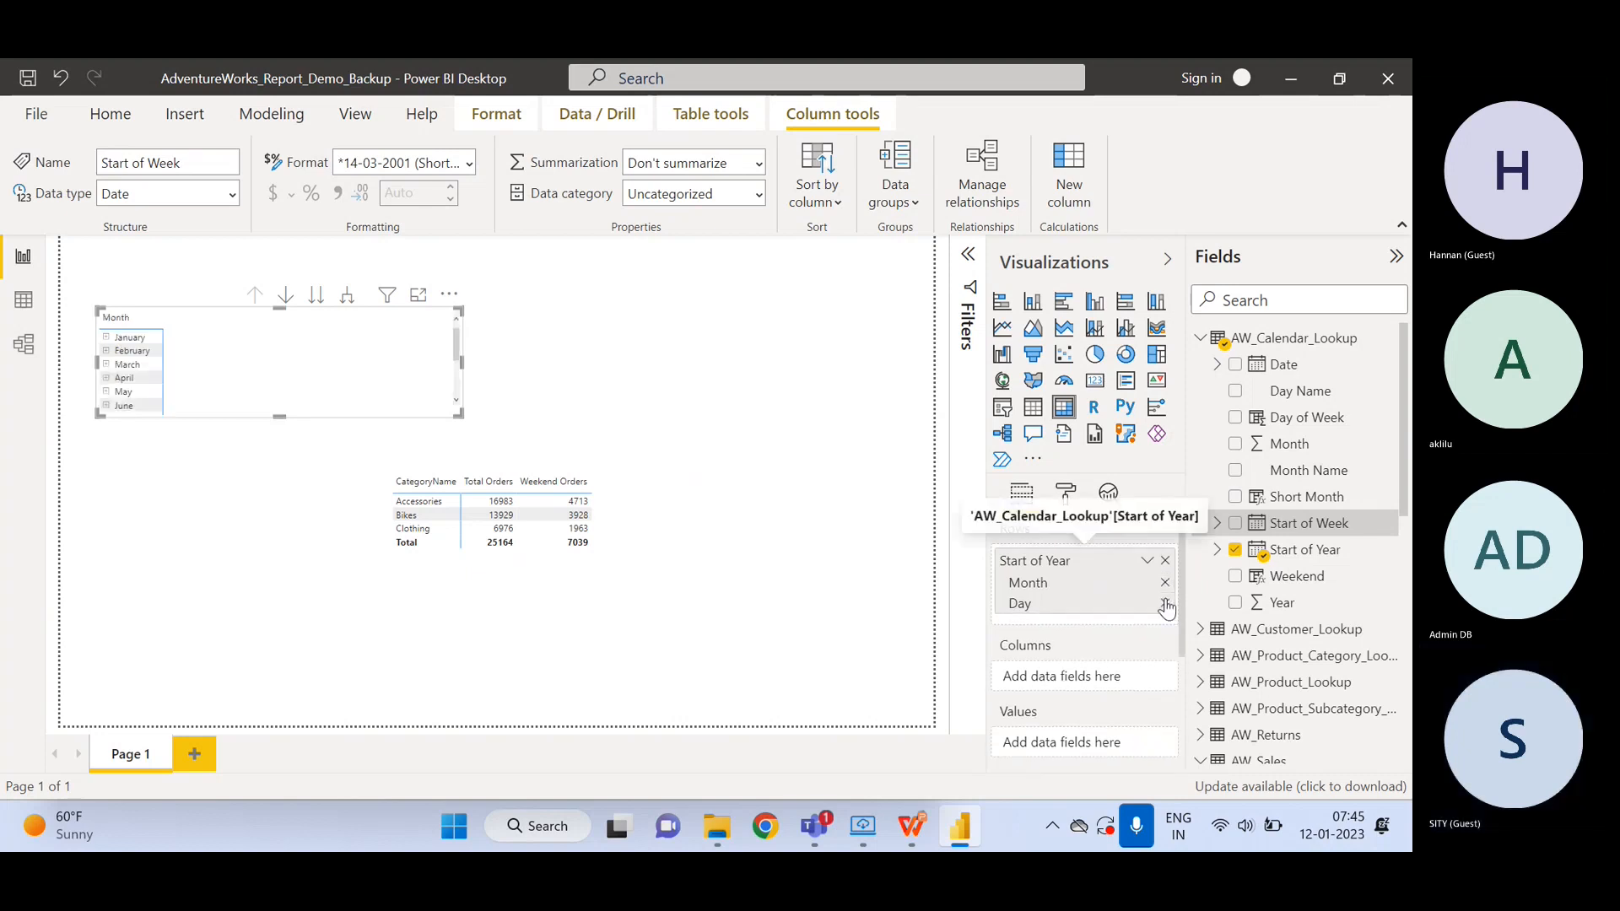
left_click(1165, 604)
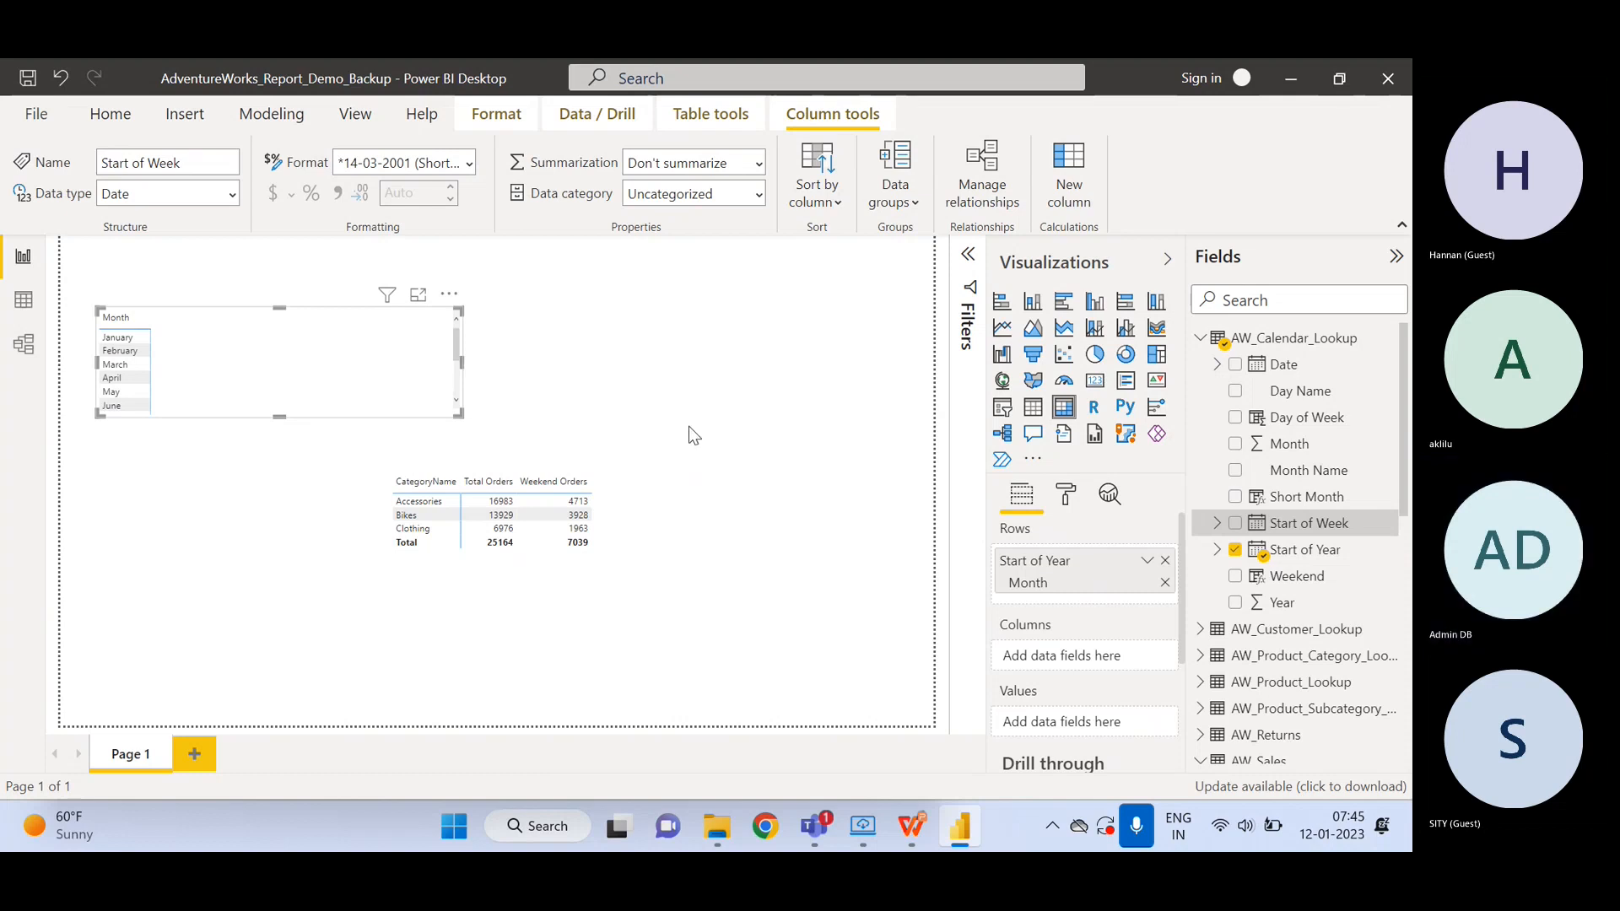
left_click(1164, 583)
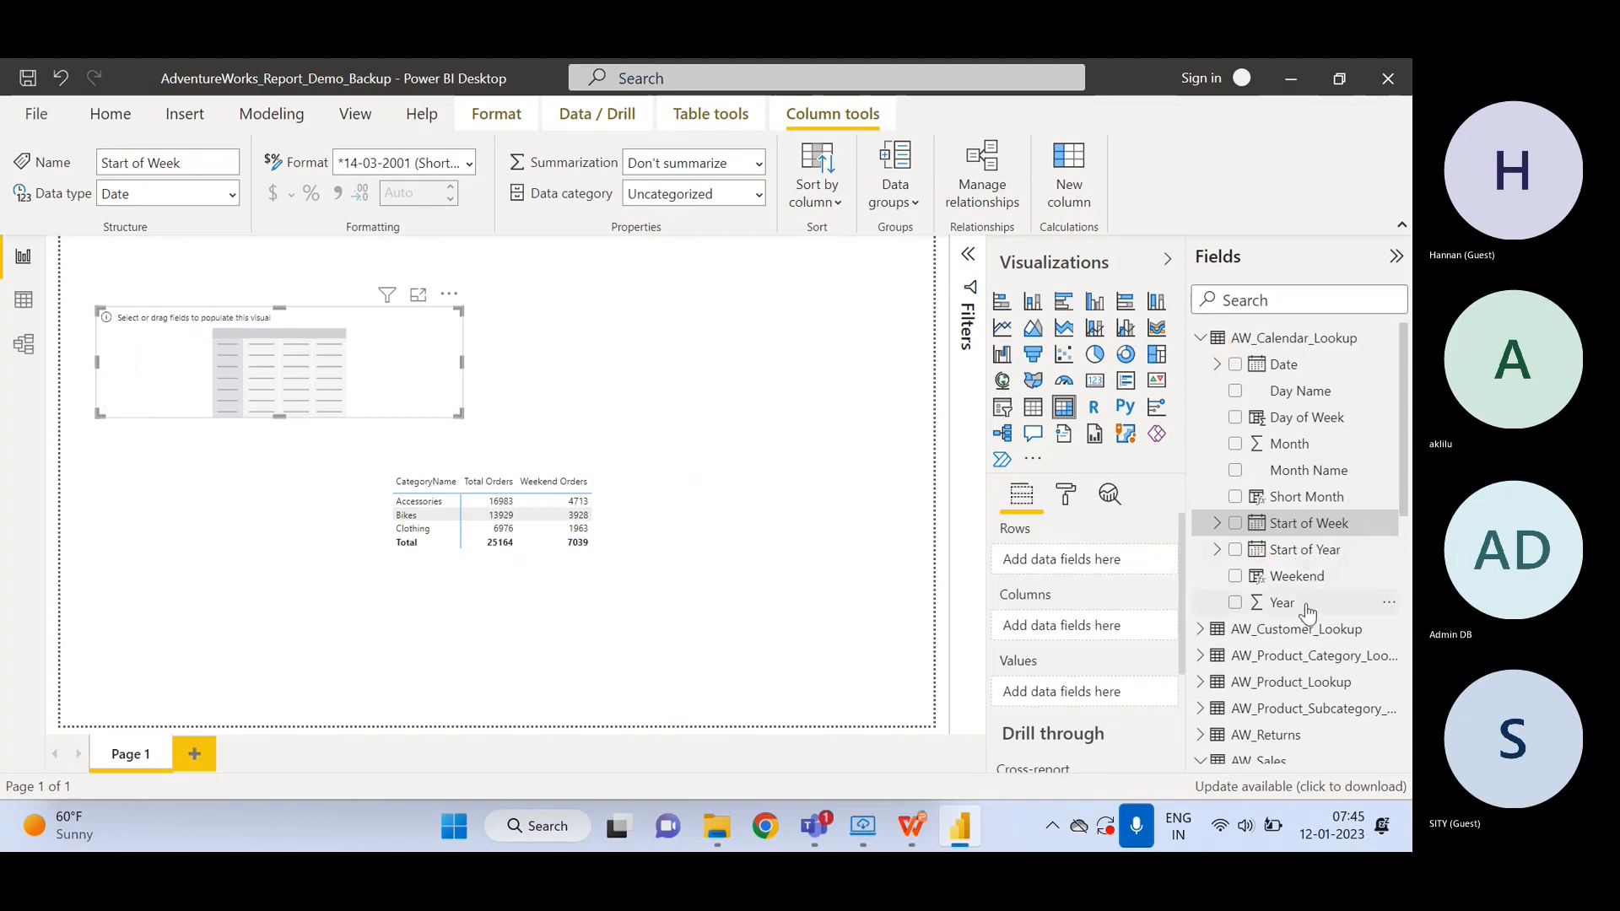
- Add Year from AW_Calendar_Lookup to the matrix rows and YTD Revenue from AW_Sales to its values
left_click_drag(1291, 604, 1074, 561)
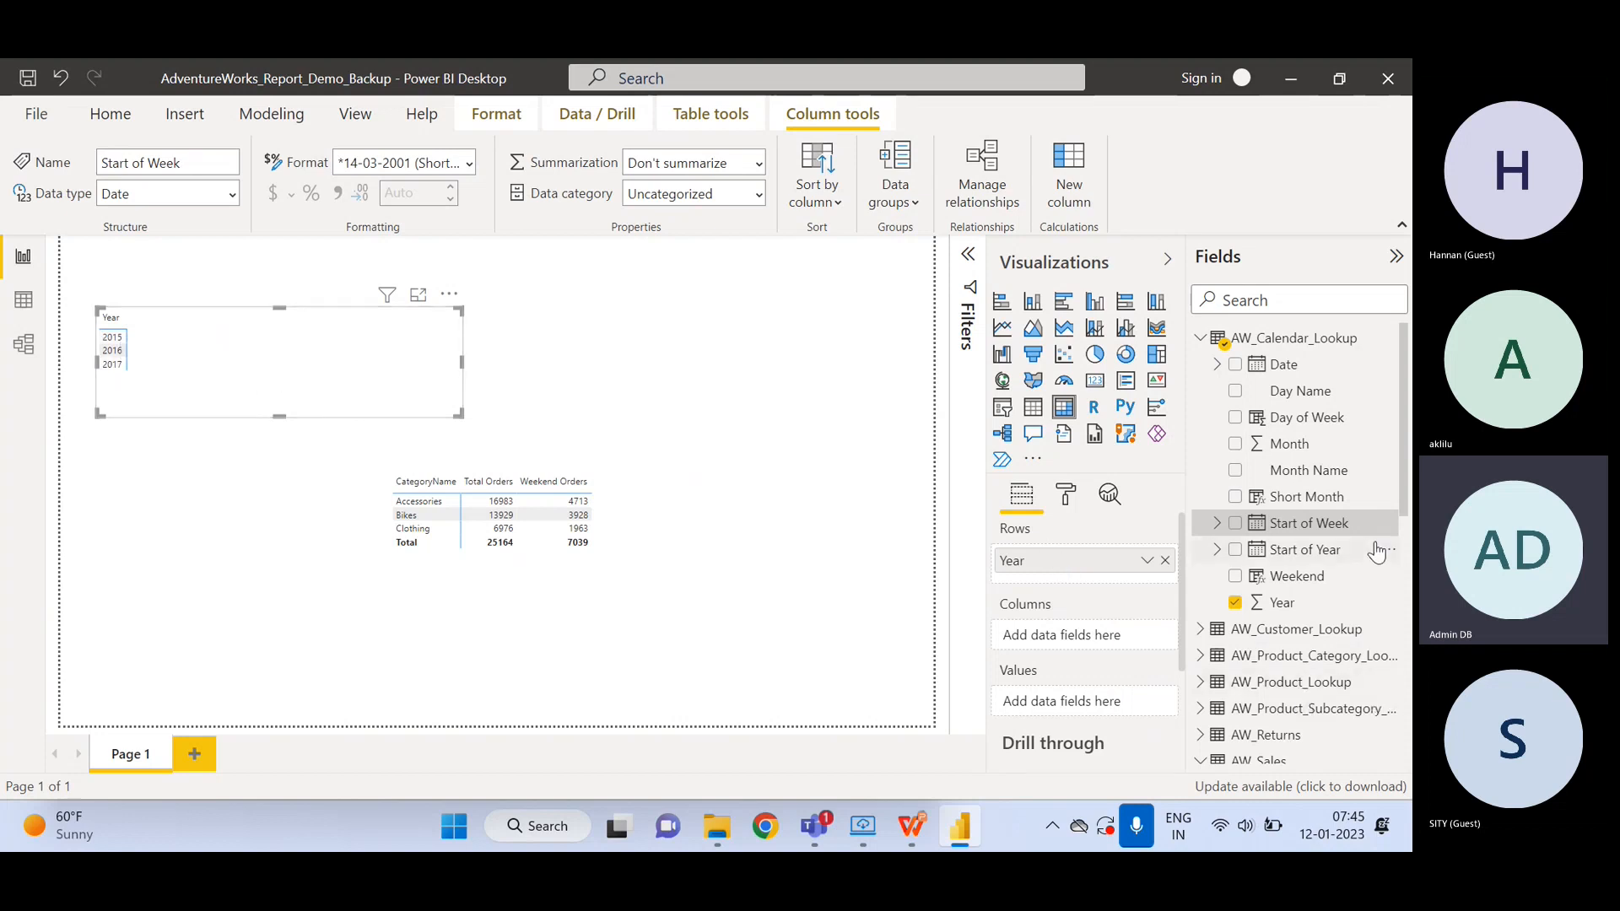
left_click_drag(1403, 498, 1404, 791)
left_click_drag(1311, 732, 1070, 644)
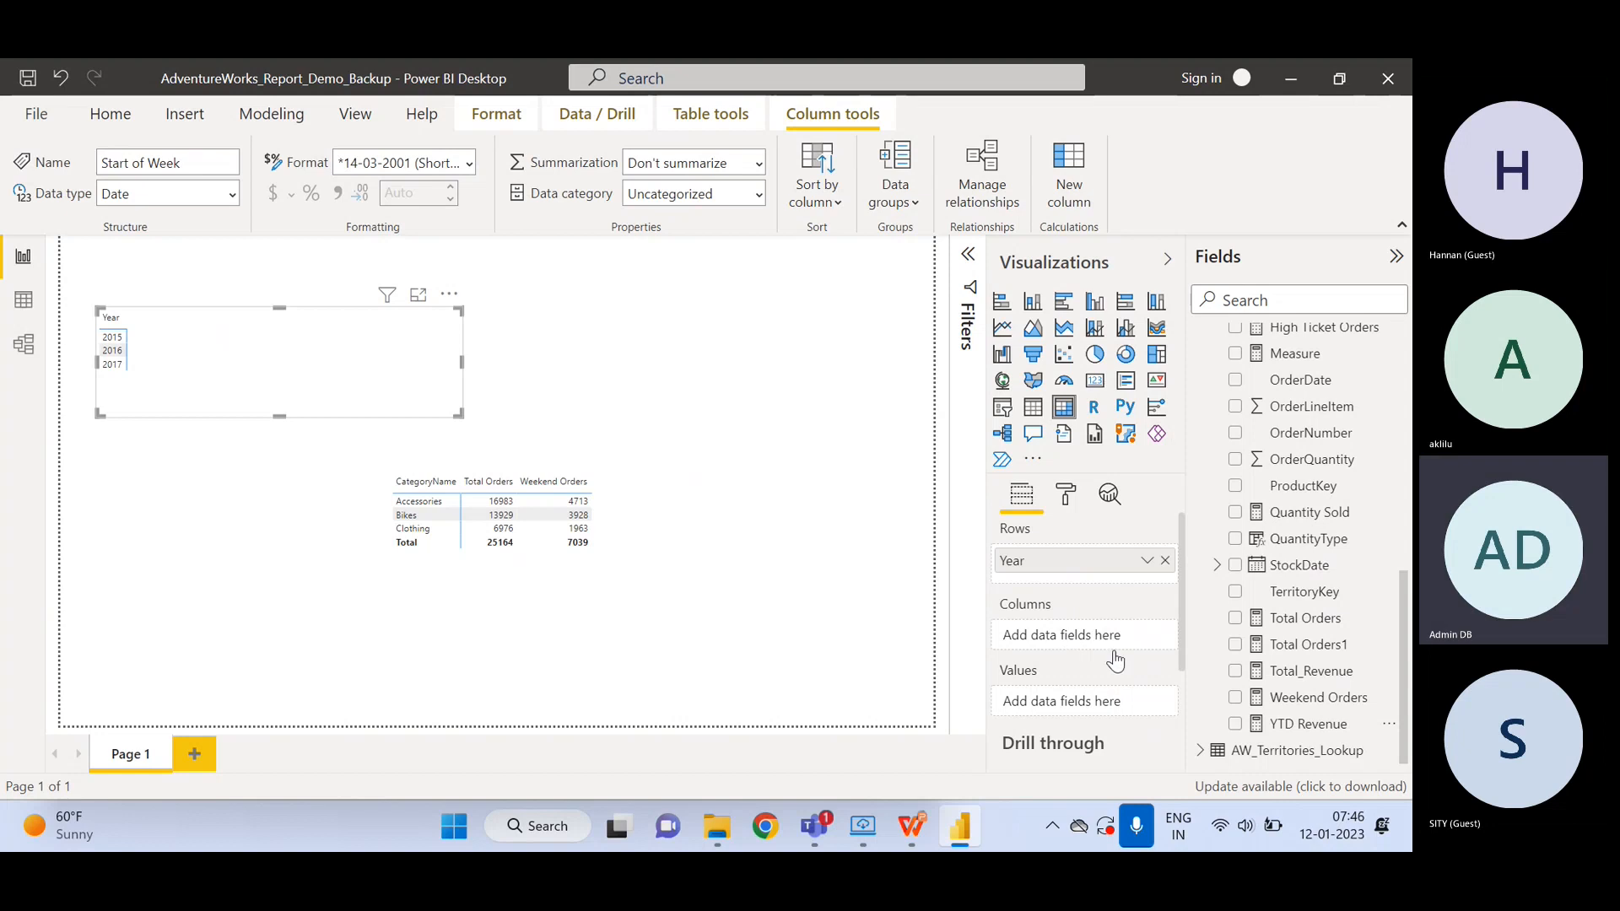
left_click_drag(1312, 725, 1054, 631)
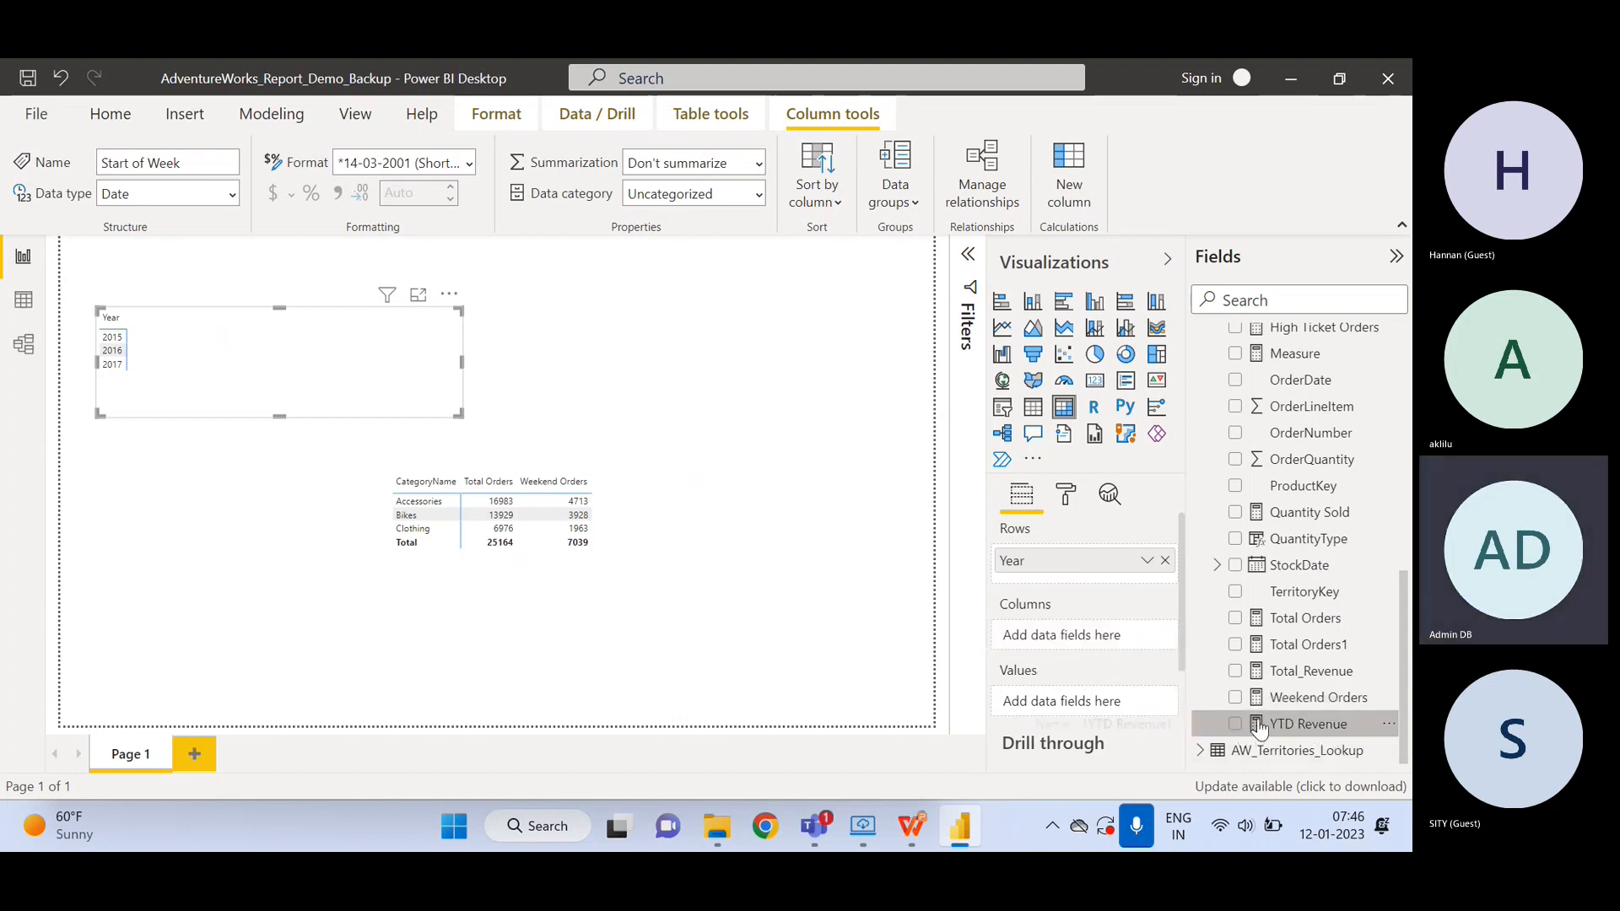
left_click_drag(1257, 728, 1041, 705)
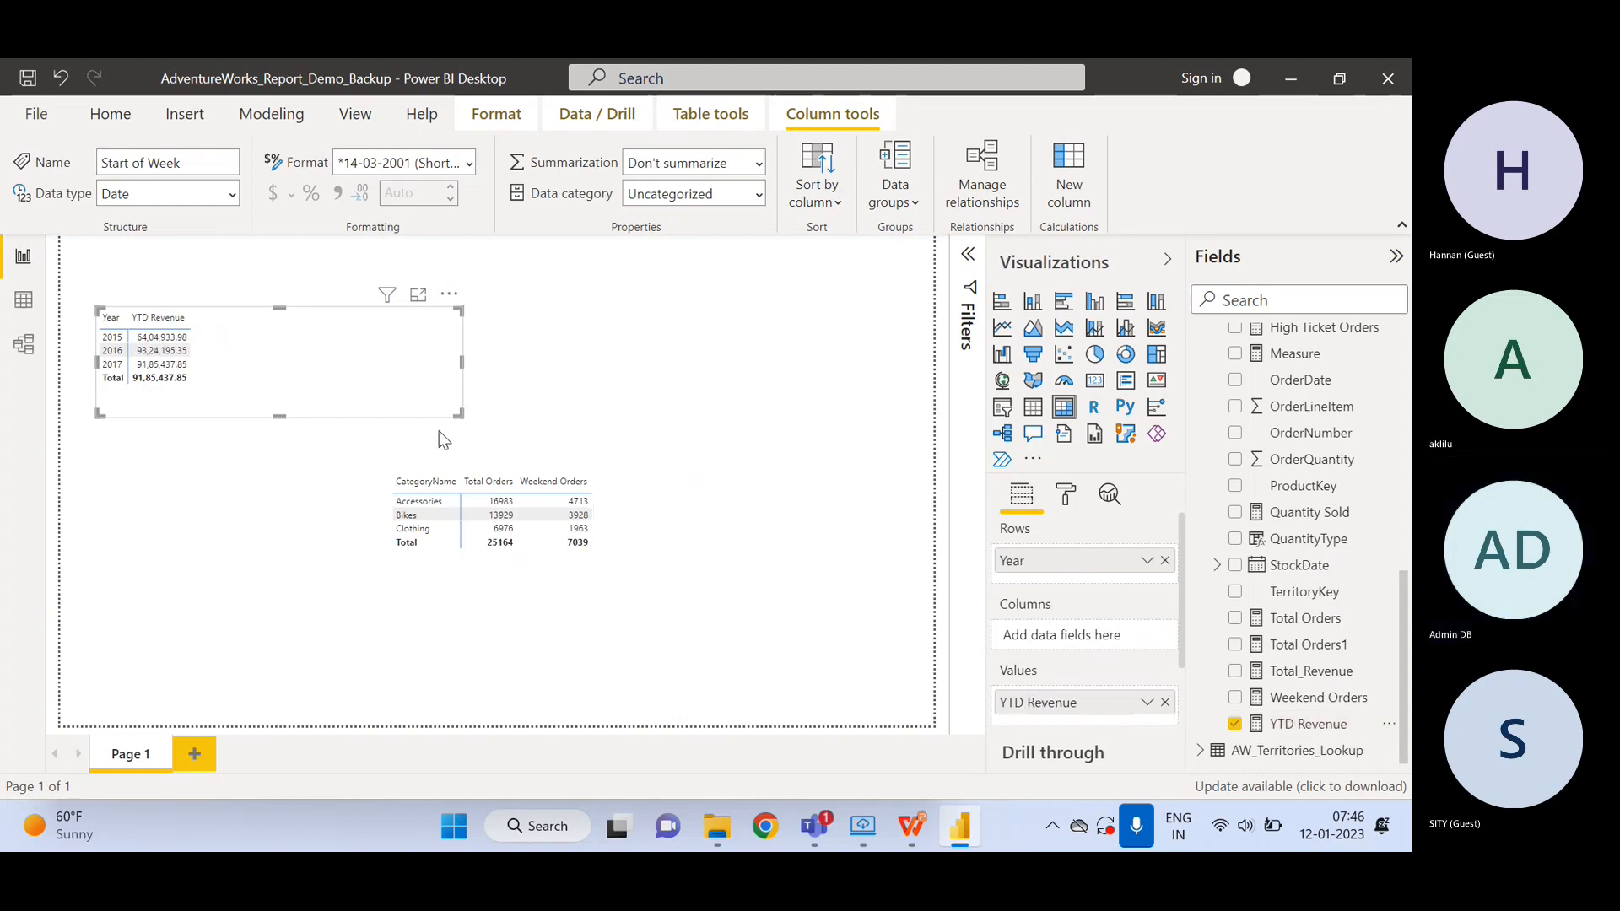
- Rearrange the two matrices, shifting both further down the page and narrowing the YTD Revenue matrix
mouse_move(461, 415)
left_mouse_down()
mouse_move(542, 464)
mouse_move(453, 412)
left_mouse_up()
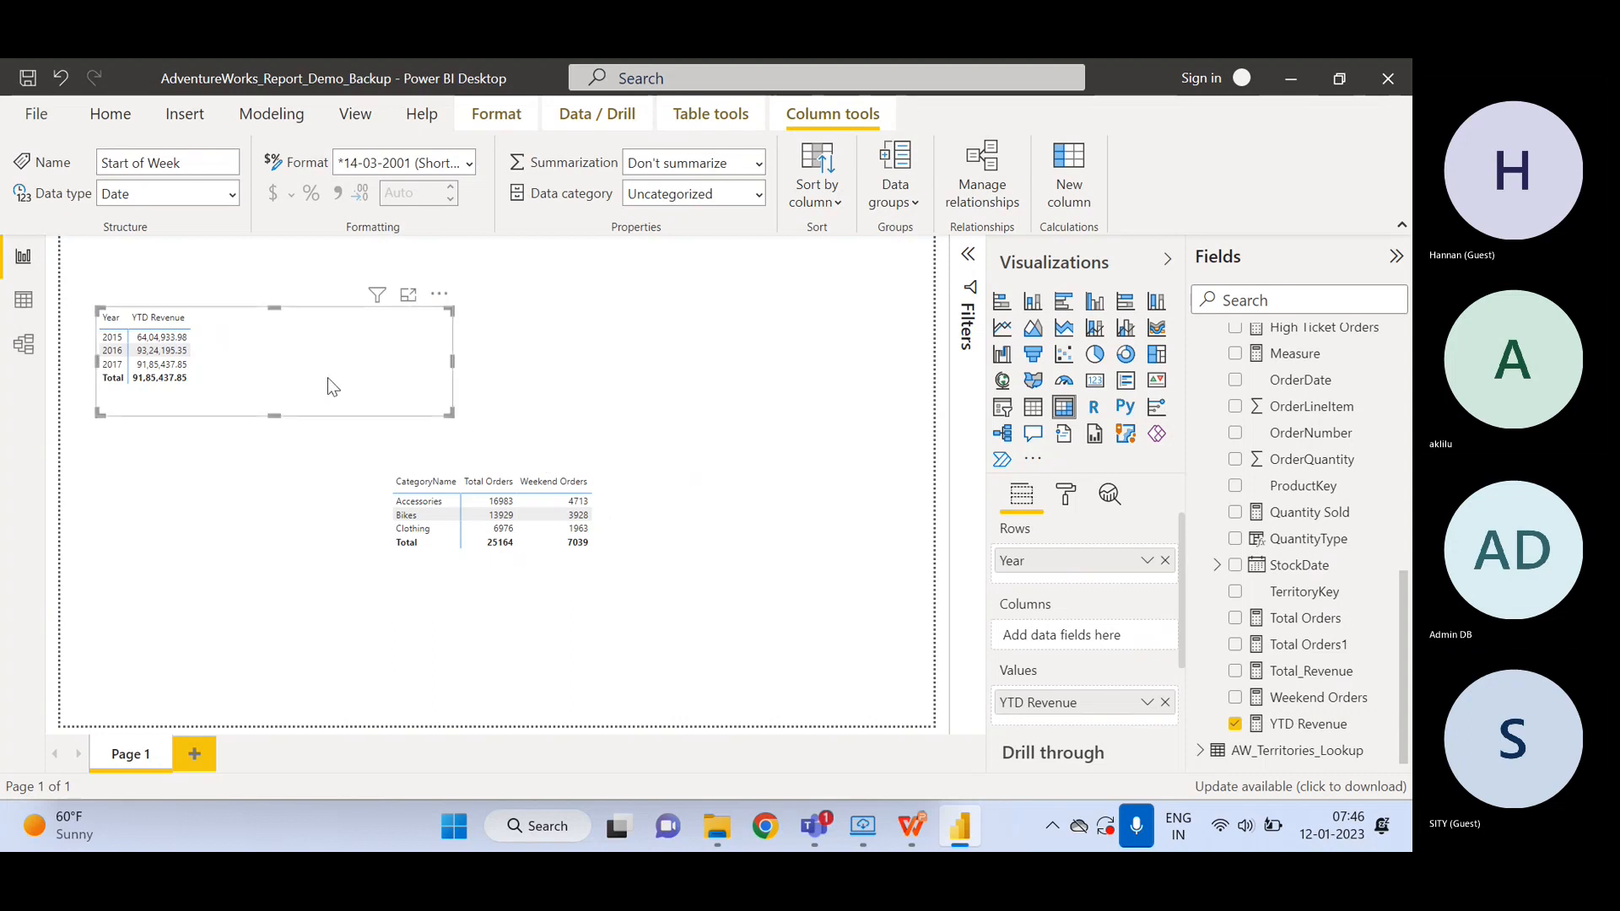
left_click_drag(336, 362, 336, 390)
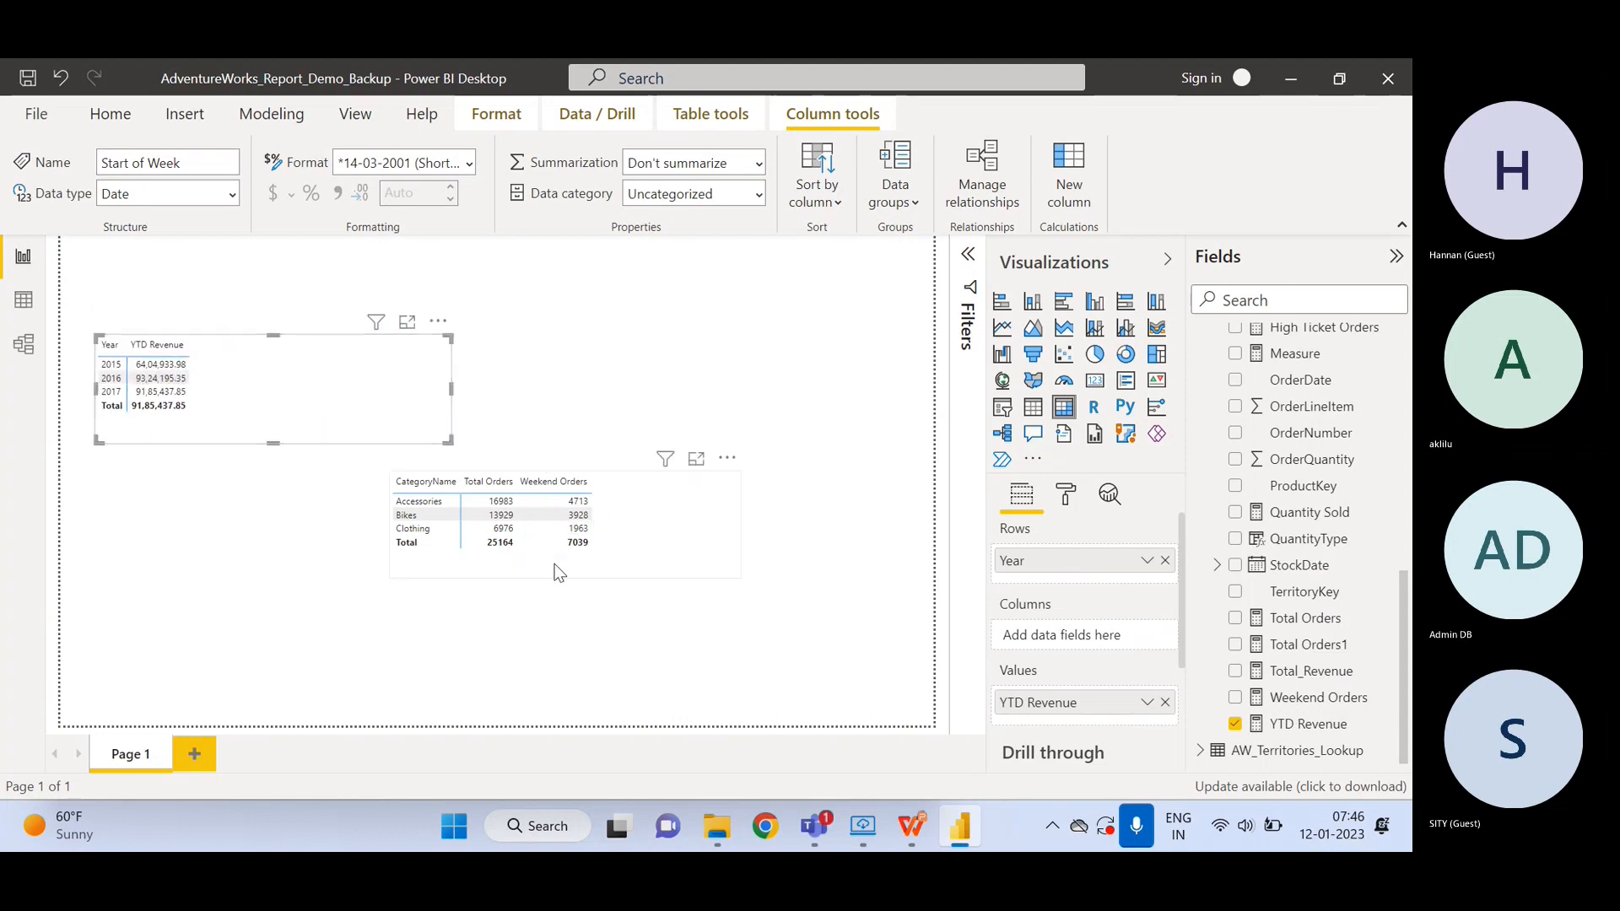
left_click_drag(555, 561, 604, 636)
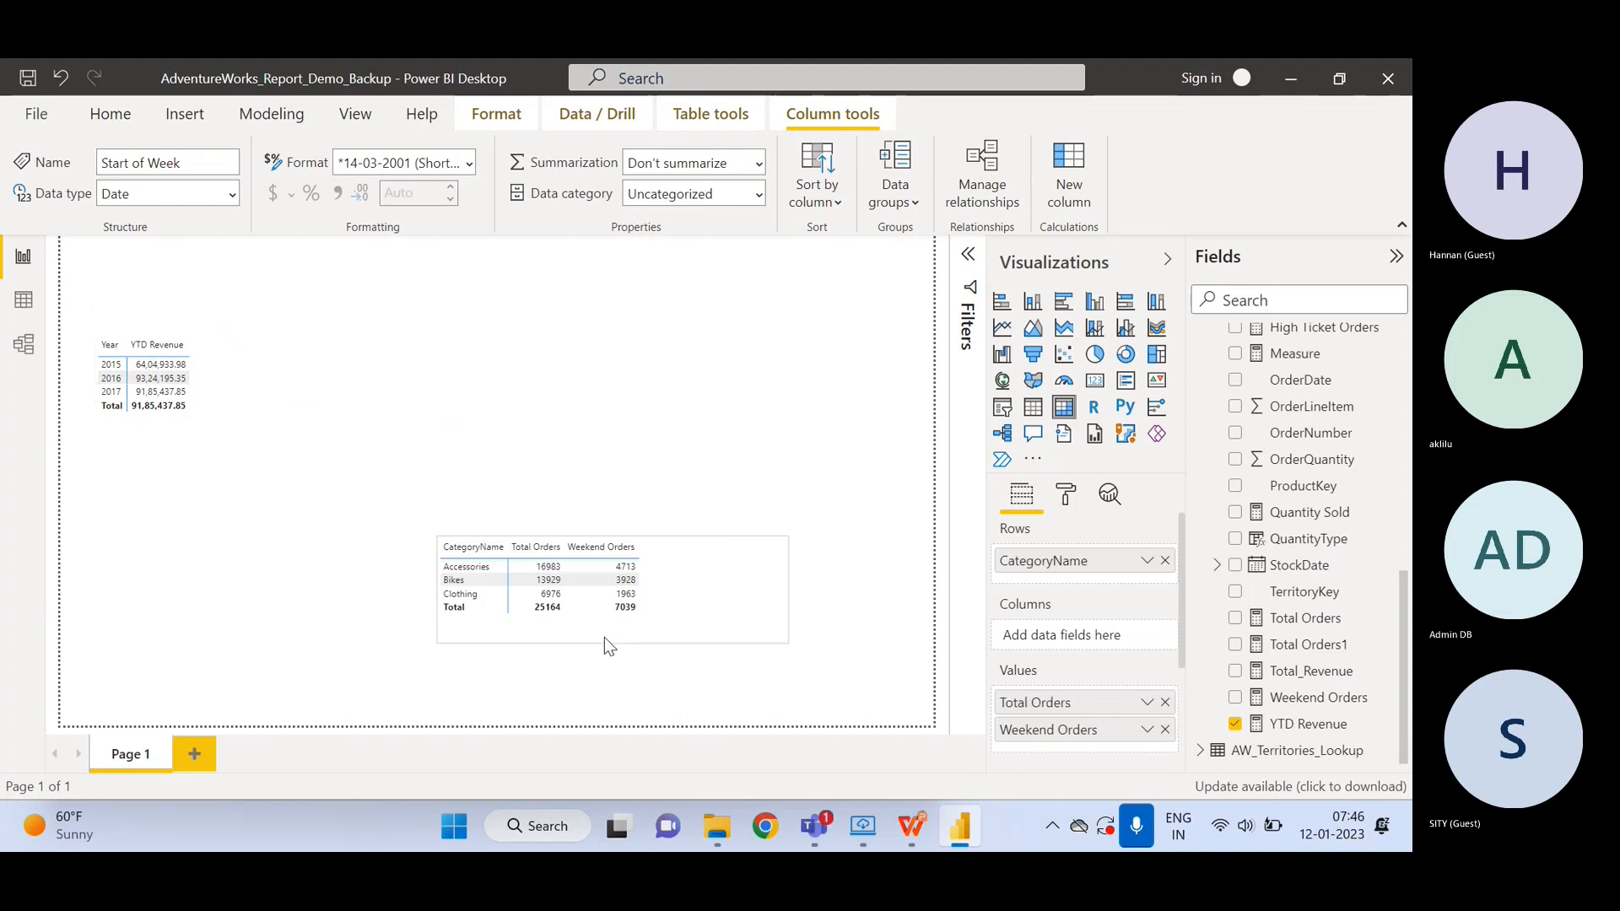
left_click(270, 412)
left_click_drag(451, 386, 310, 376)
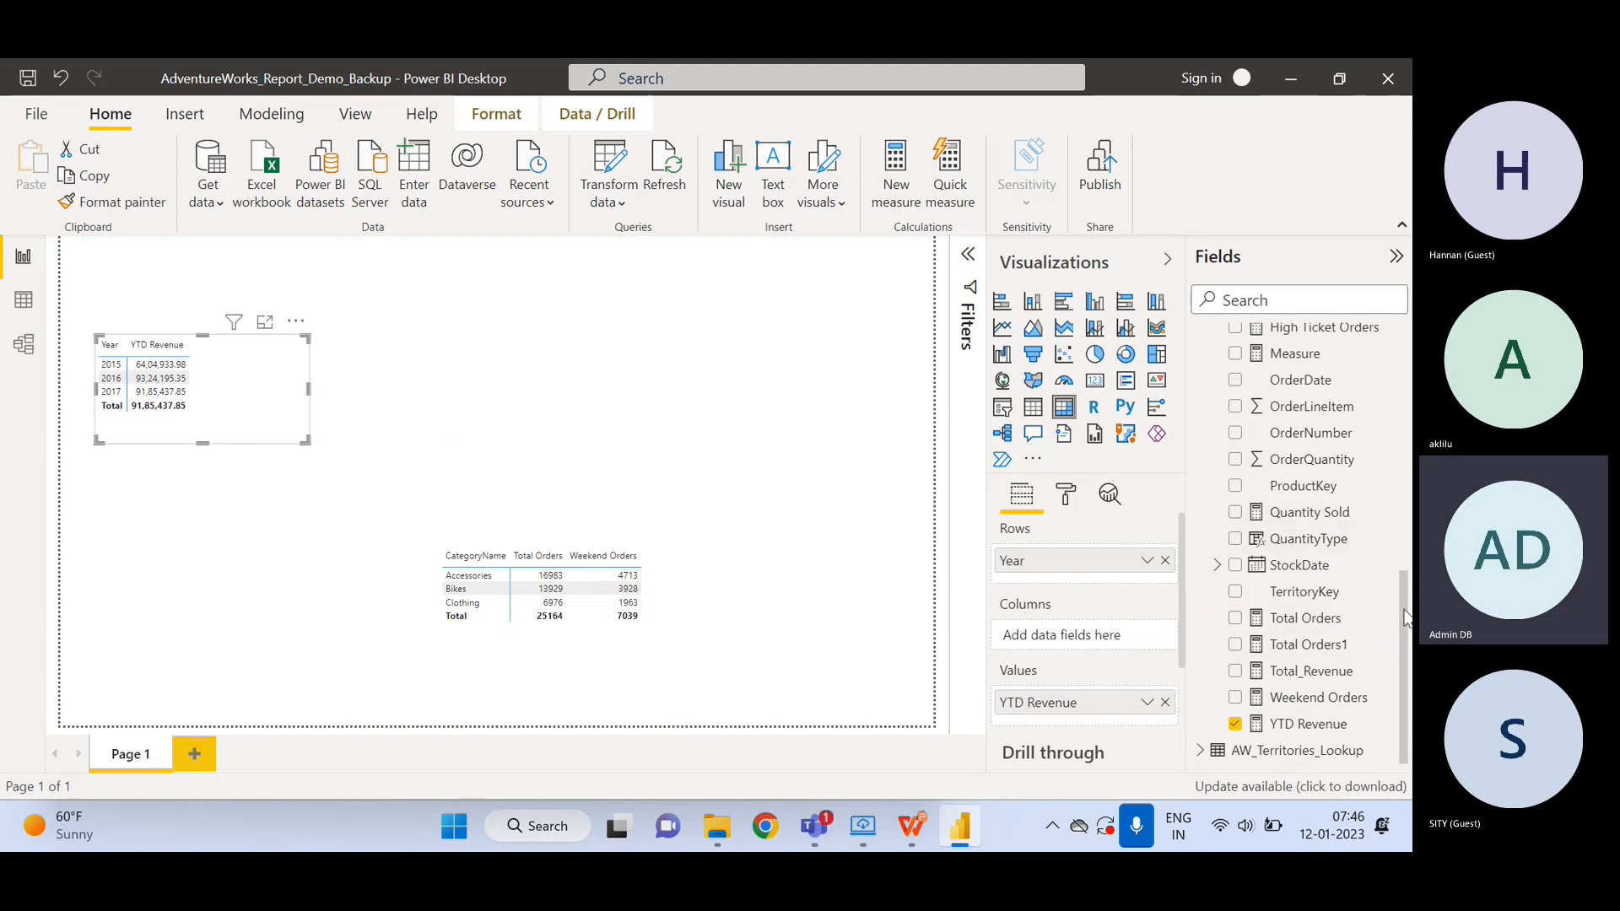
- Replace Year with the Date hierarchy in the YTD Revenue matrix rows and expand 2015 and its Qtr 1 down to months
left_click_drag(1405, 618, 1380, 339)
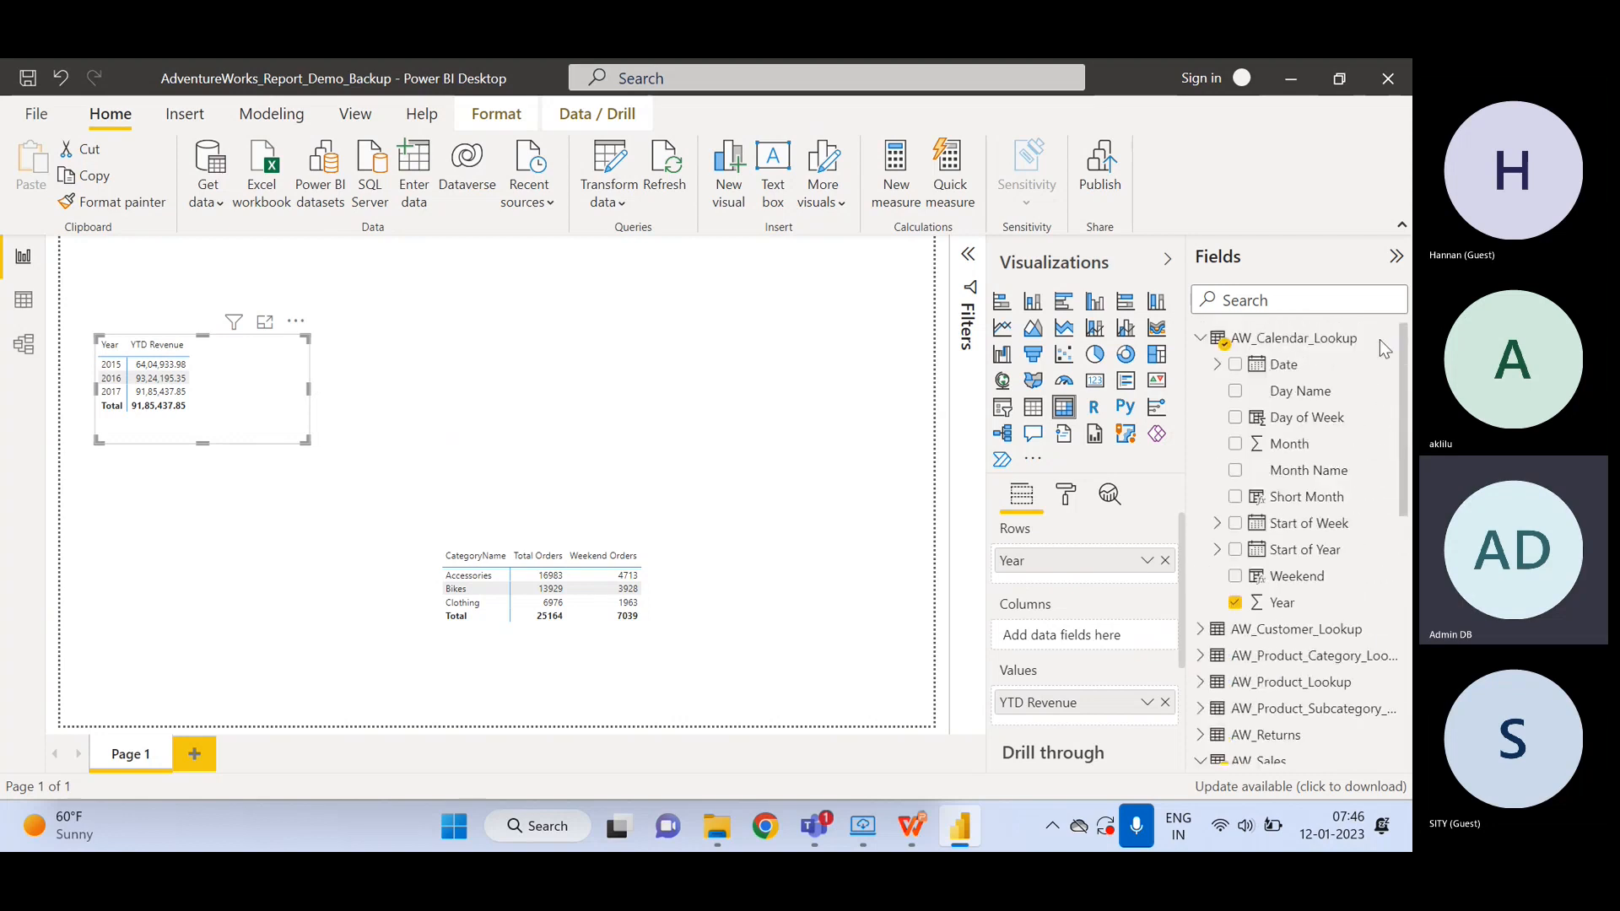
left_click(1165, 561)
left_click_drag(1283, 363, 1078, 564)
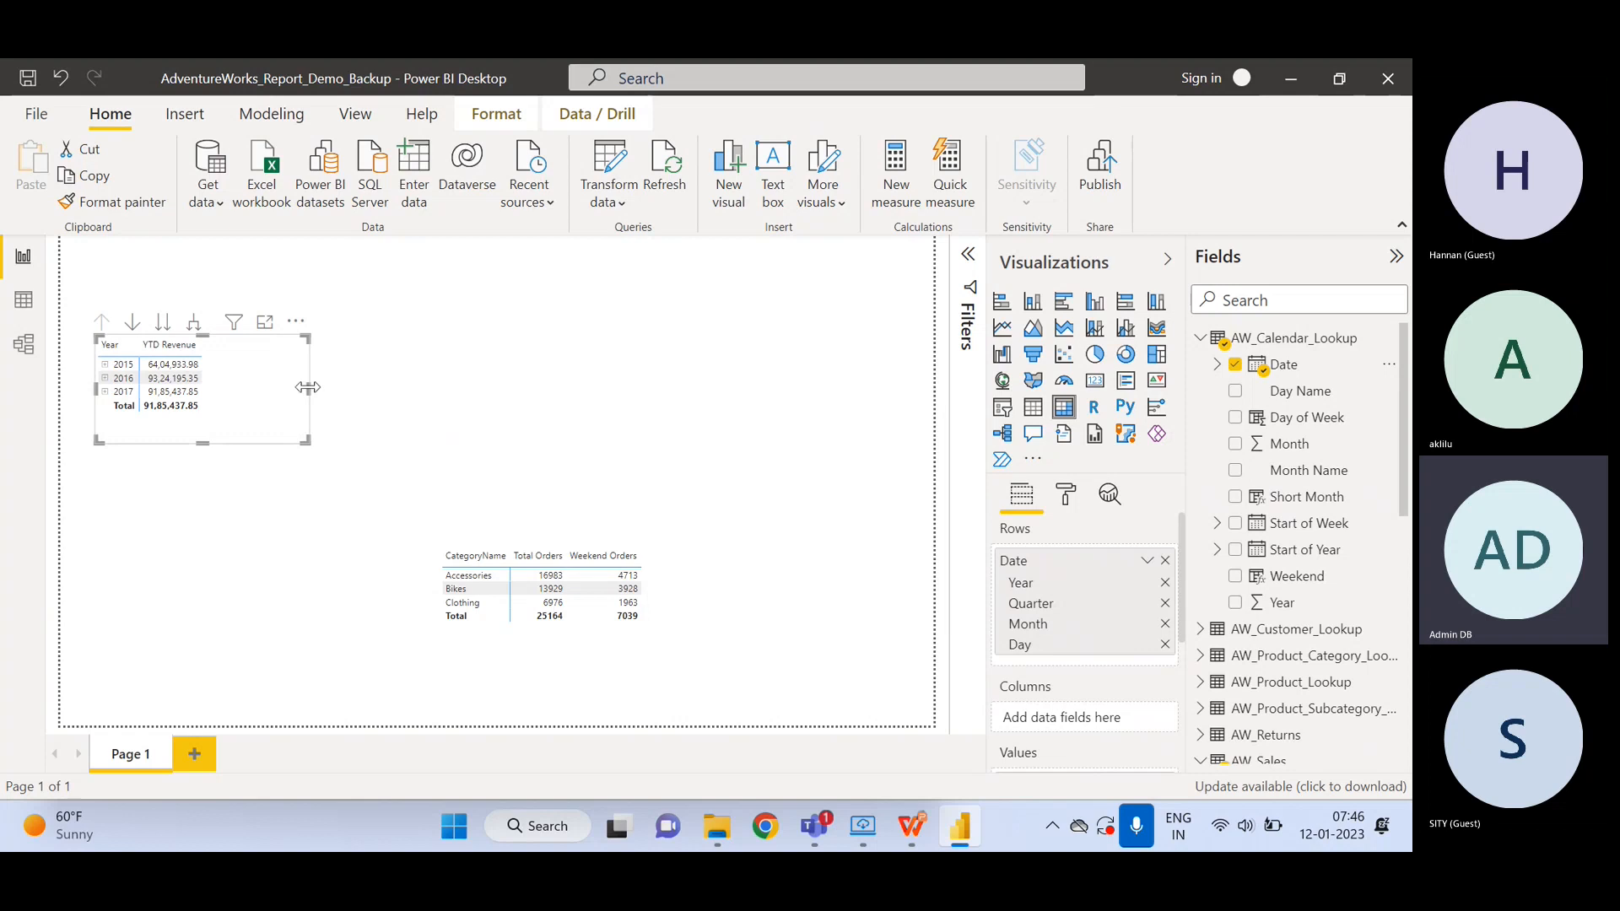
left_click(105, 366)
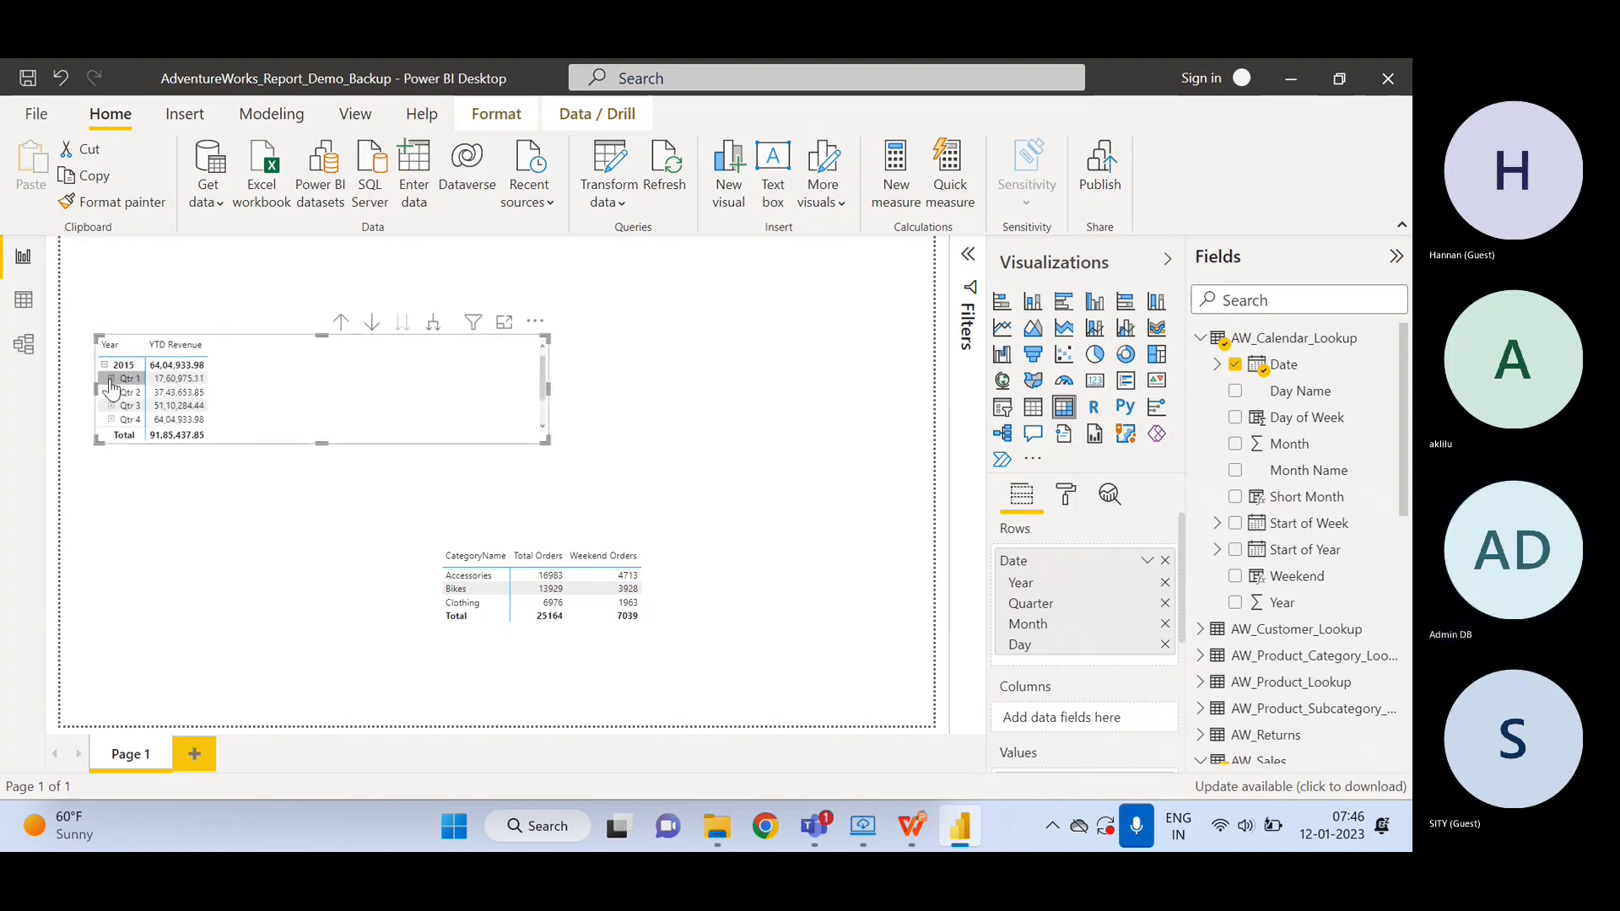
left_click(112, 380)
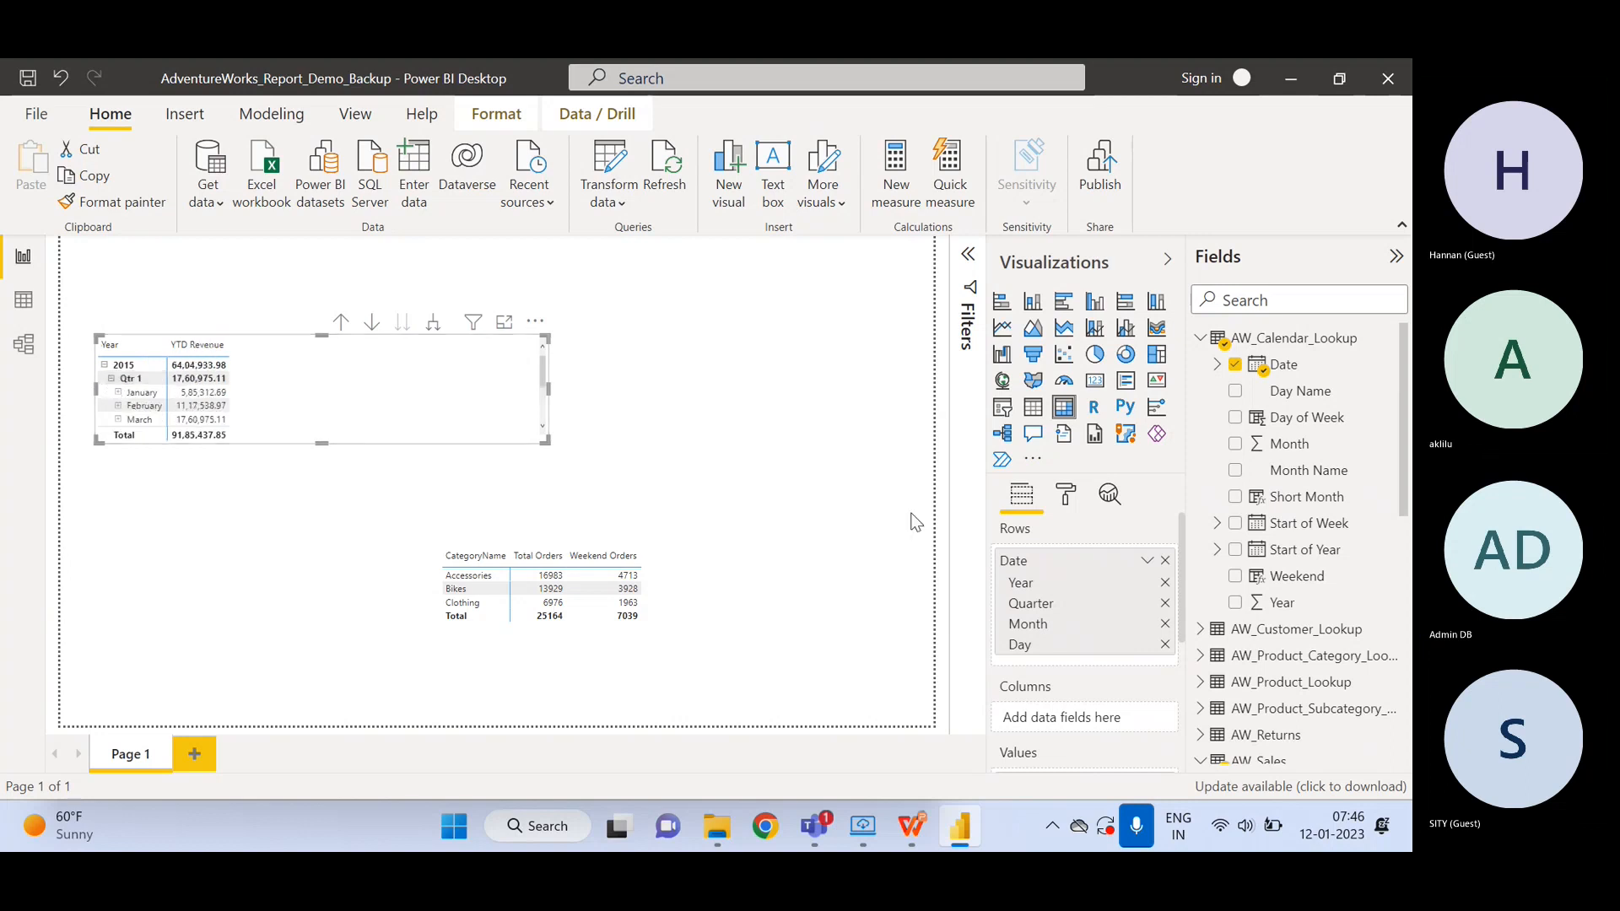
- Remove the Year, Quarter, Day and Month levels of Date from the YTD Revenue matrix rows and enlarge the matrix downward
left_click(1165, 583)
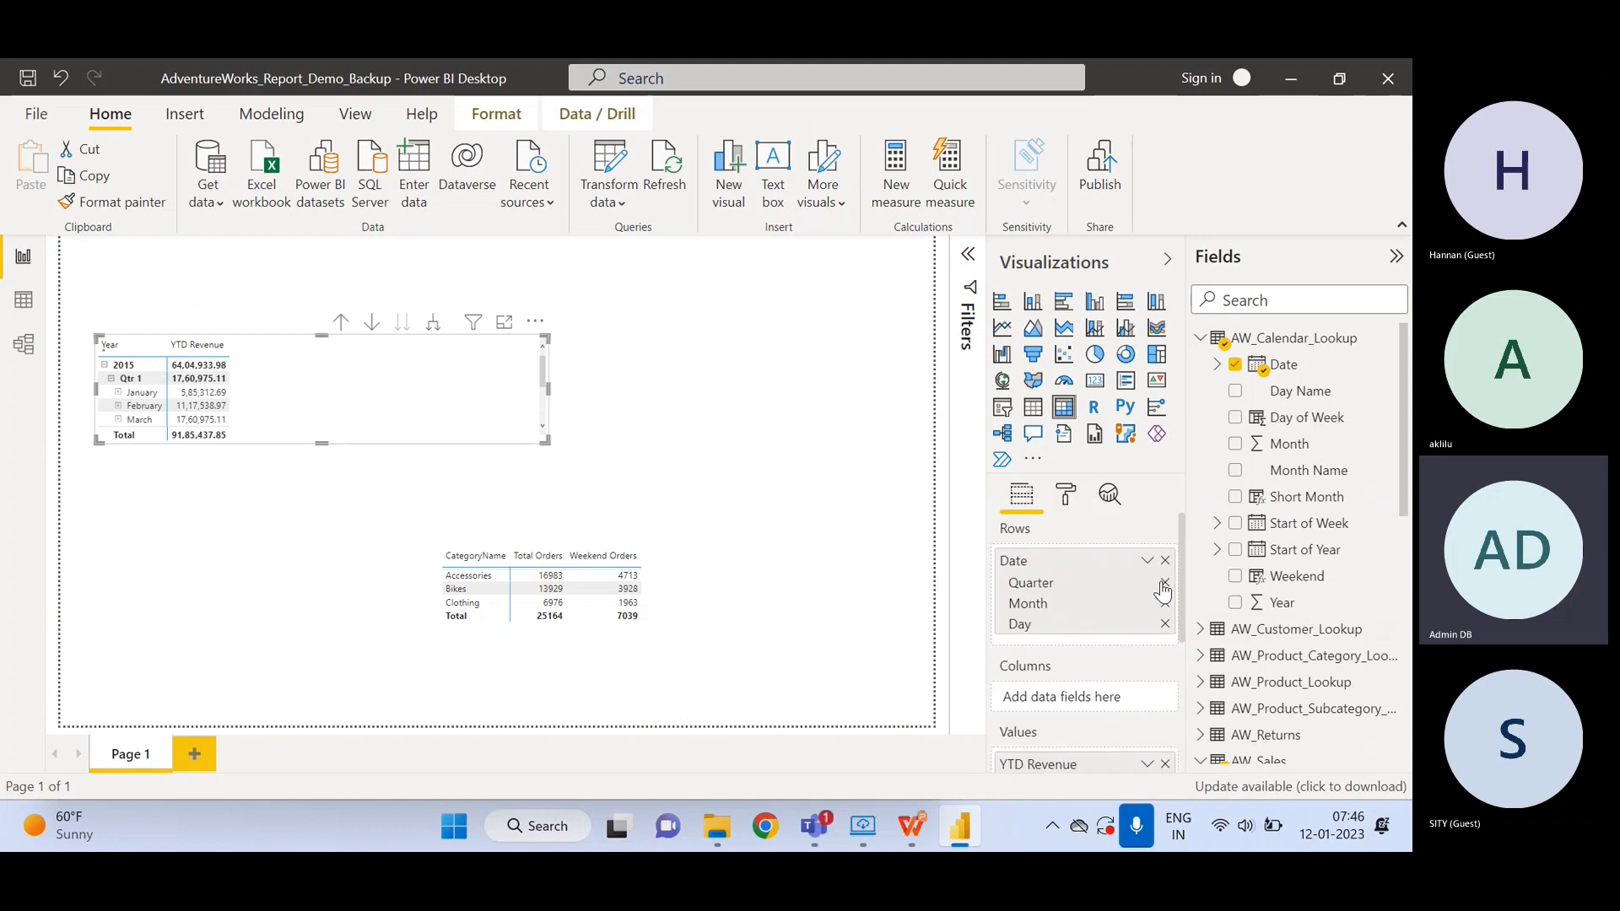
left_click(1165, 583)
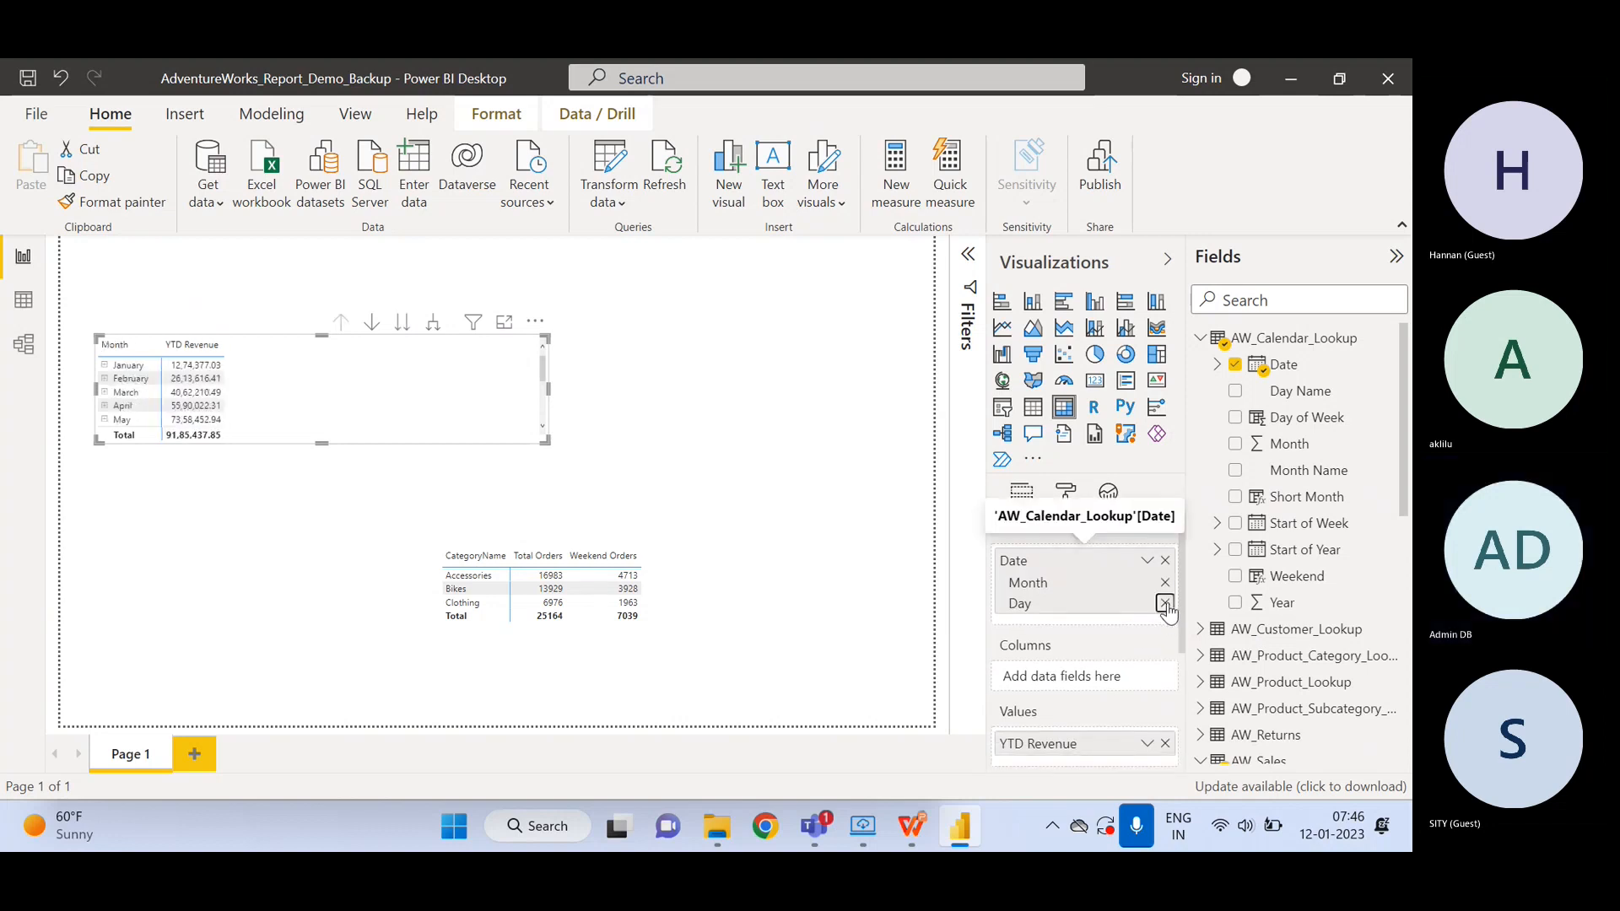
left_click(1165, 603)
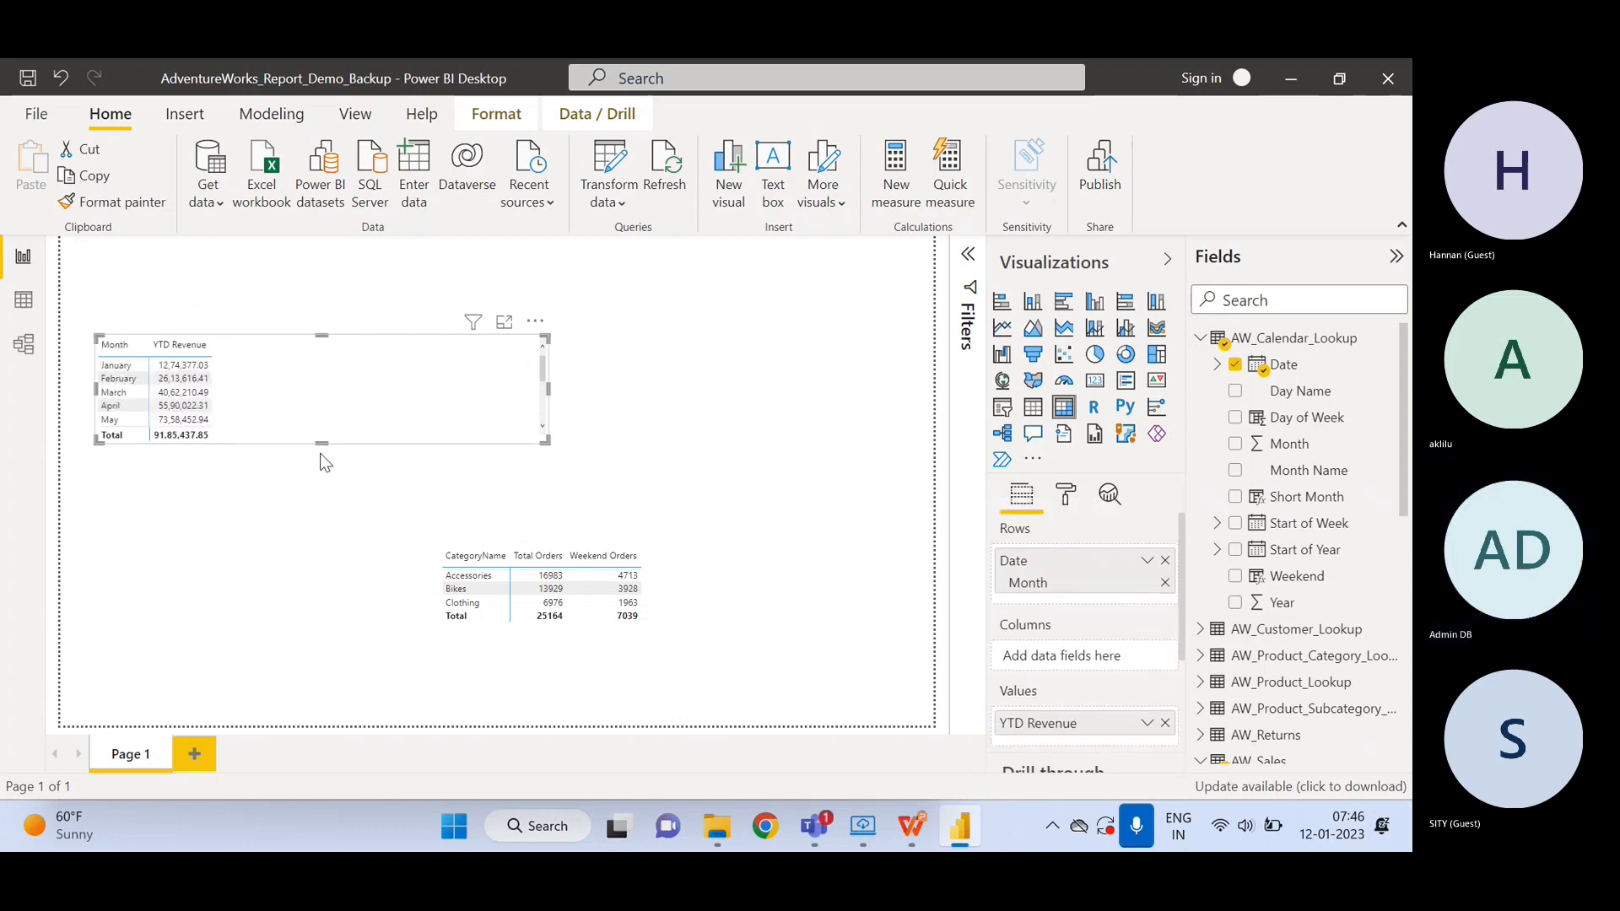
left_click_drag(320, 439, 309, 595)
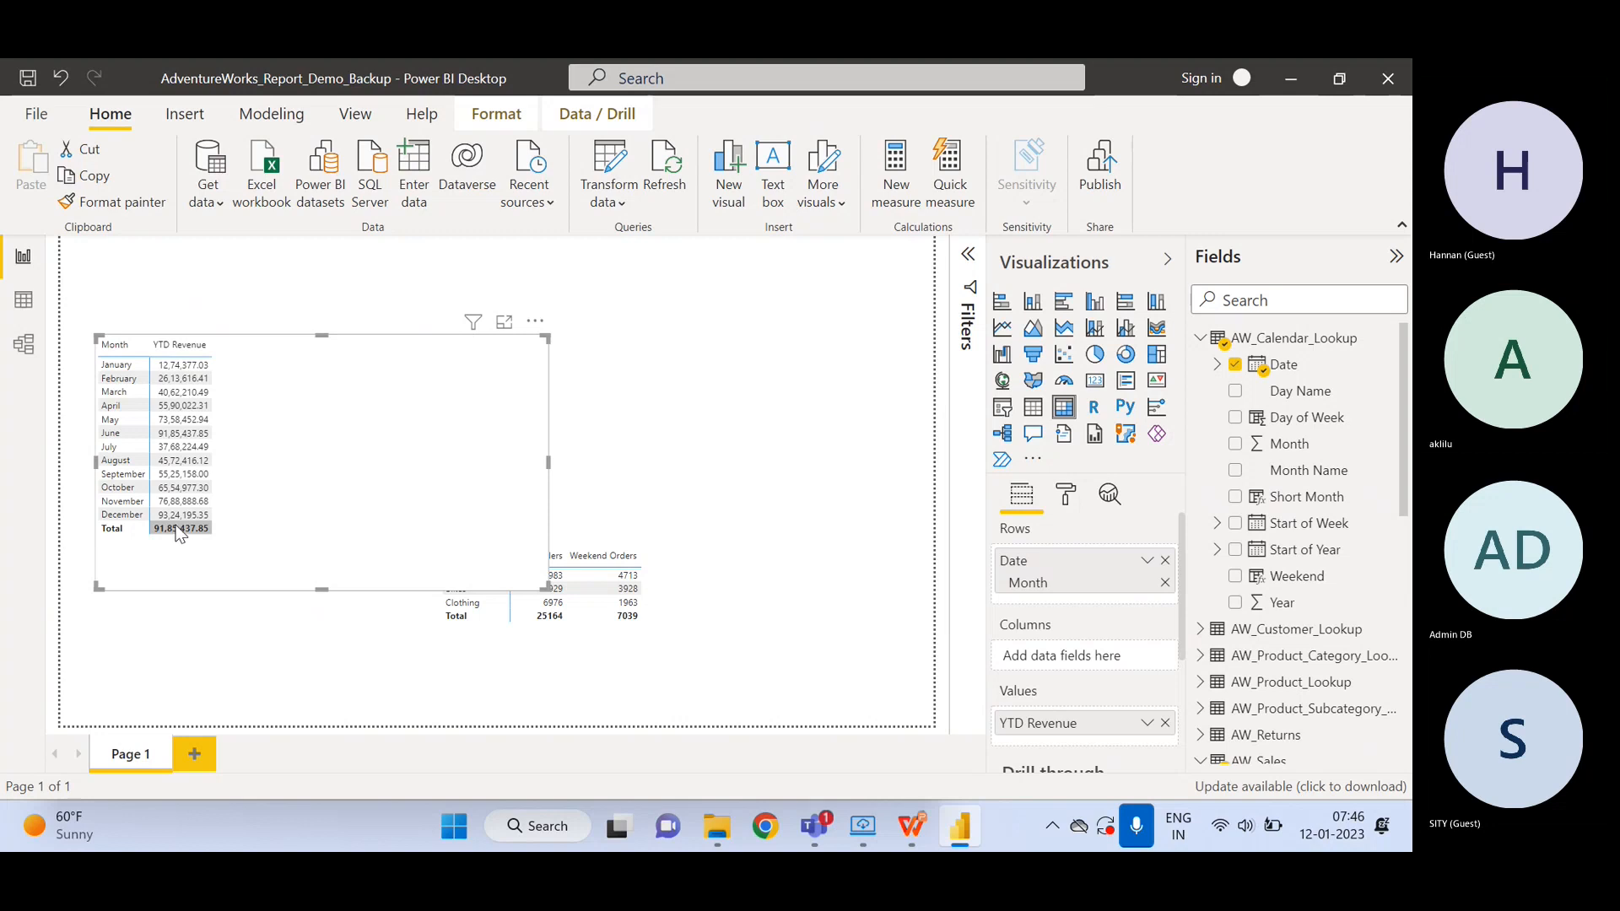
mouse_move(179, 533)
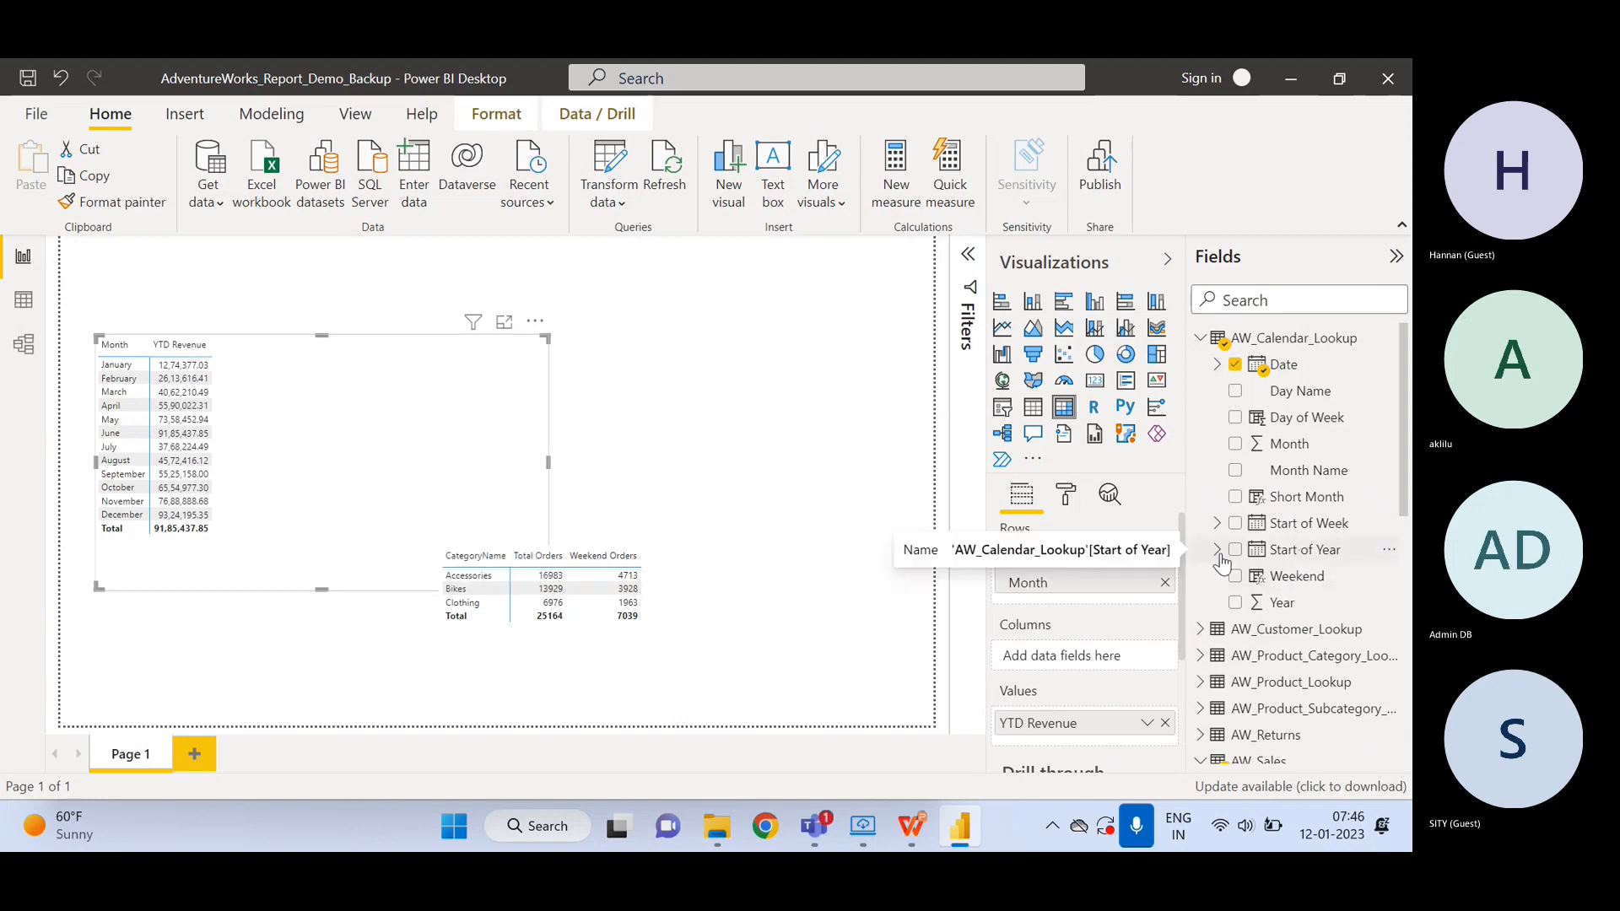
left_click(1164, 583)
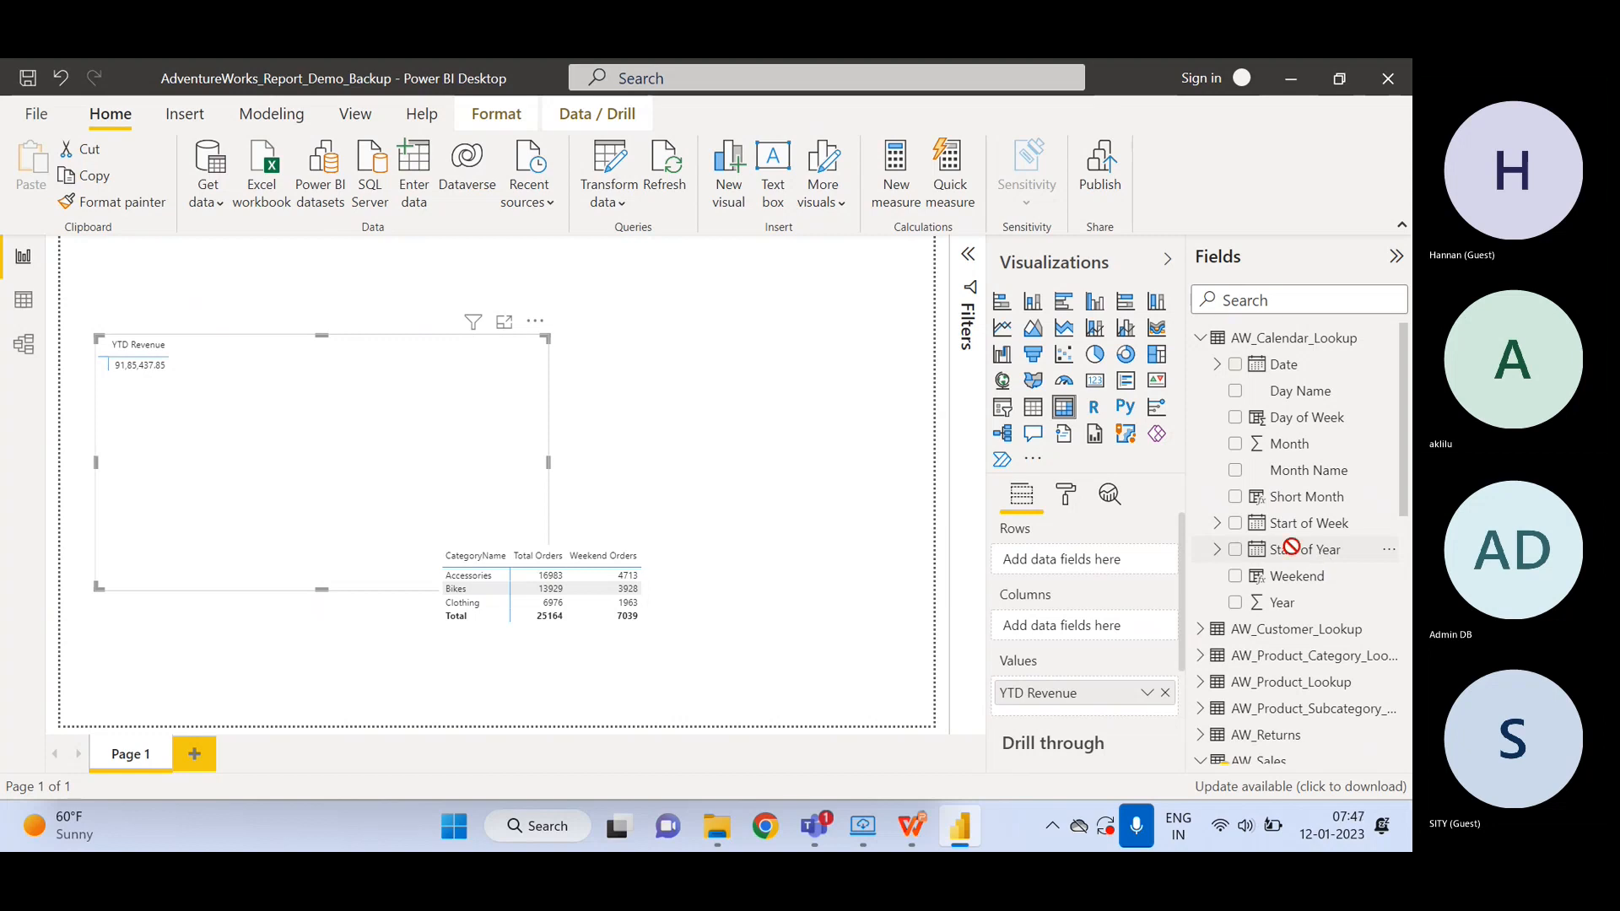
- Try Start of Year as the matrix row field, expand 2015 down to day level, and remove the field again
left_click_drag(1266, 550, 1089, 567)
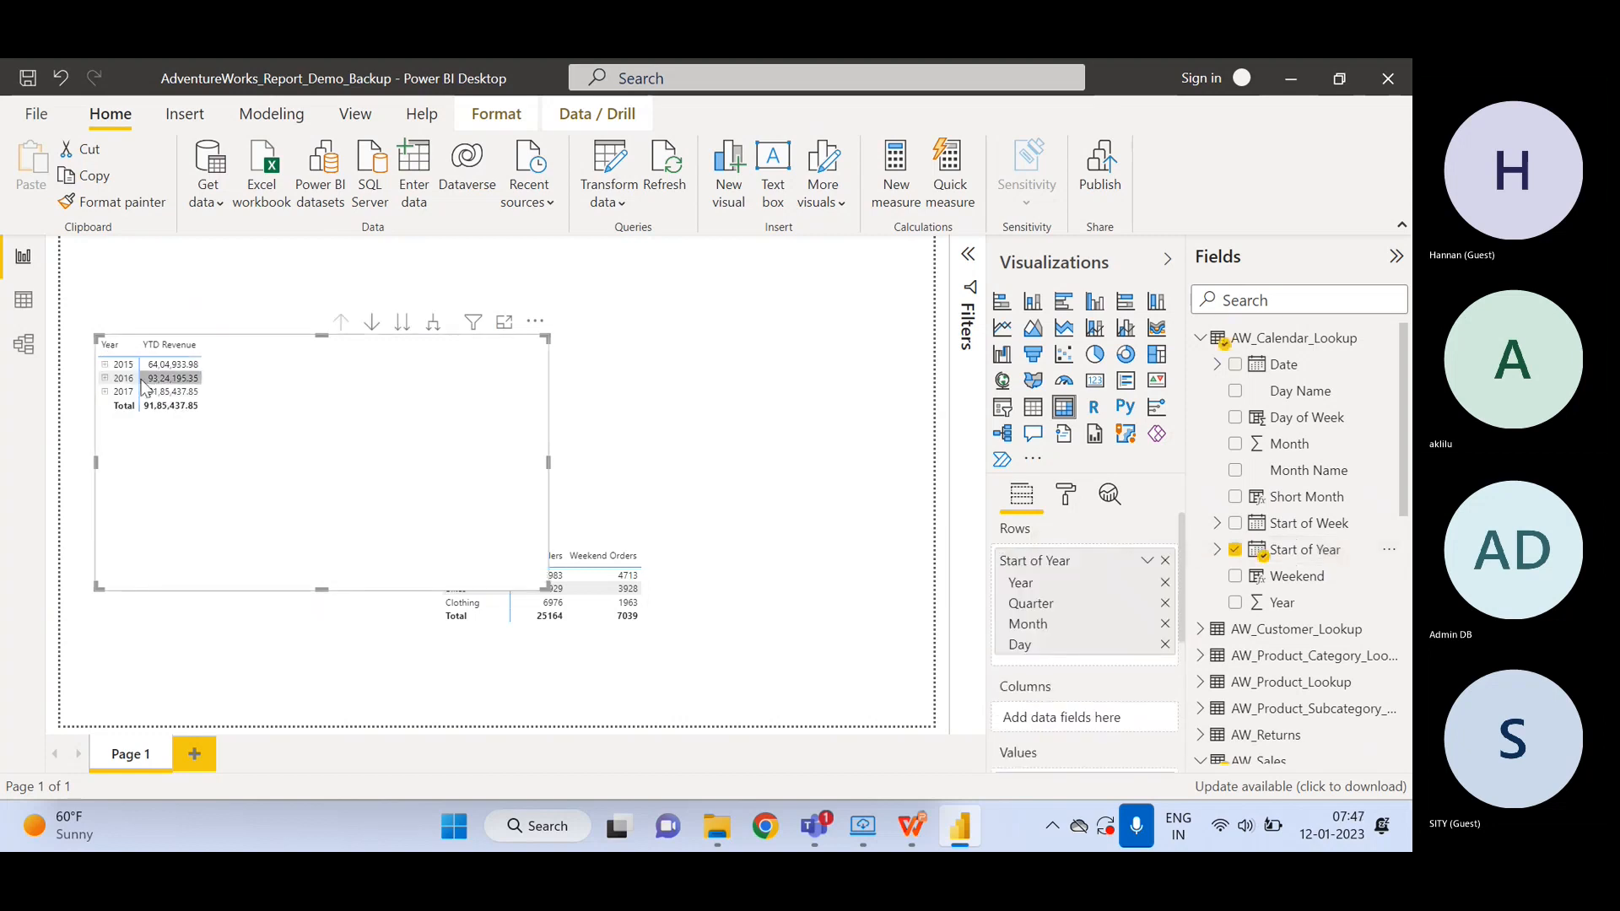
left_click(105, 365)
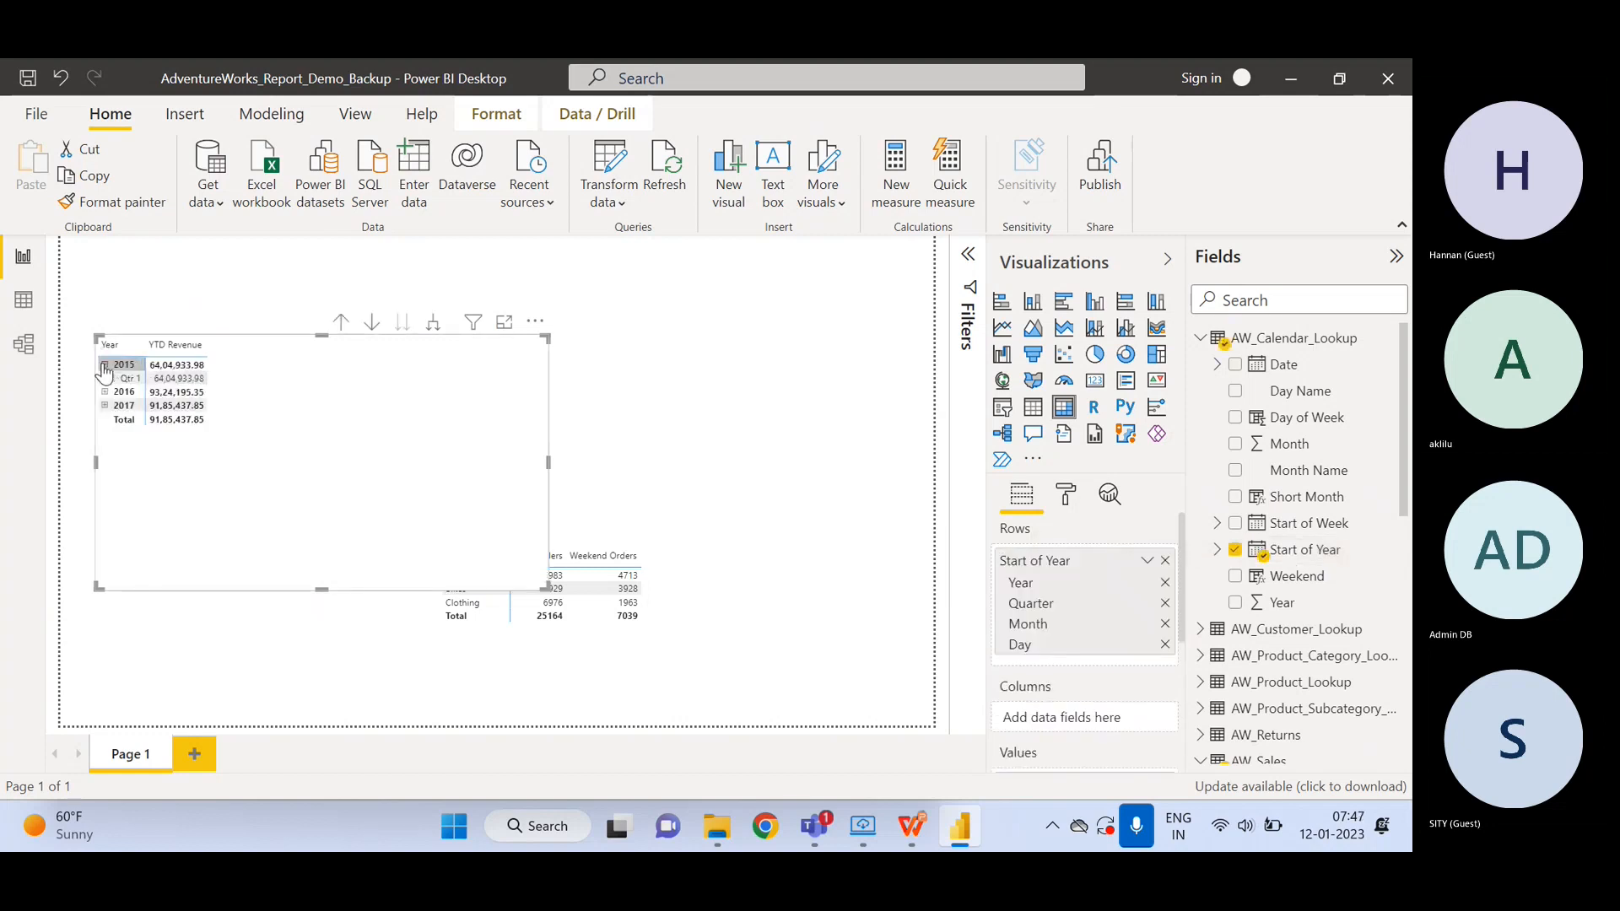
left_click(112, 378)
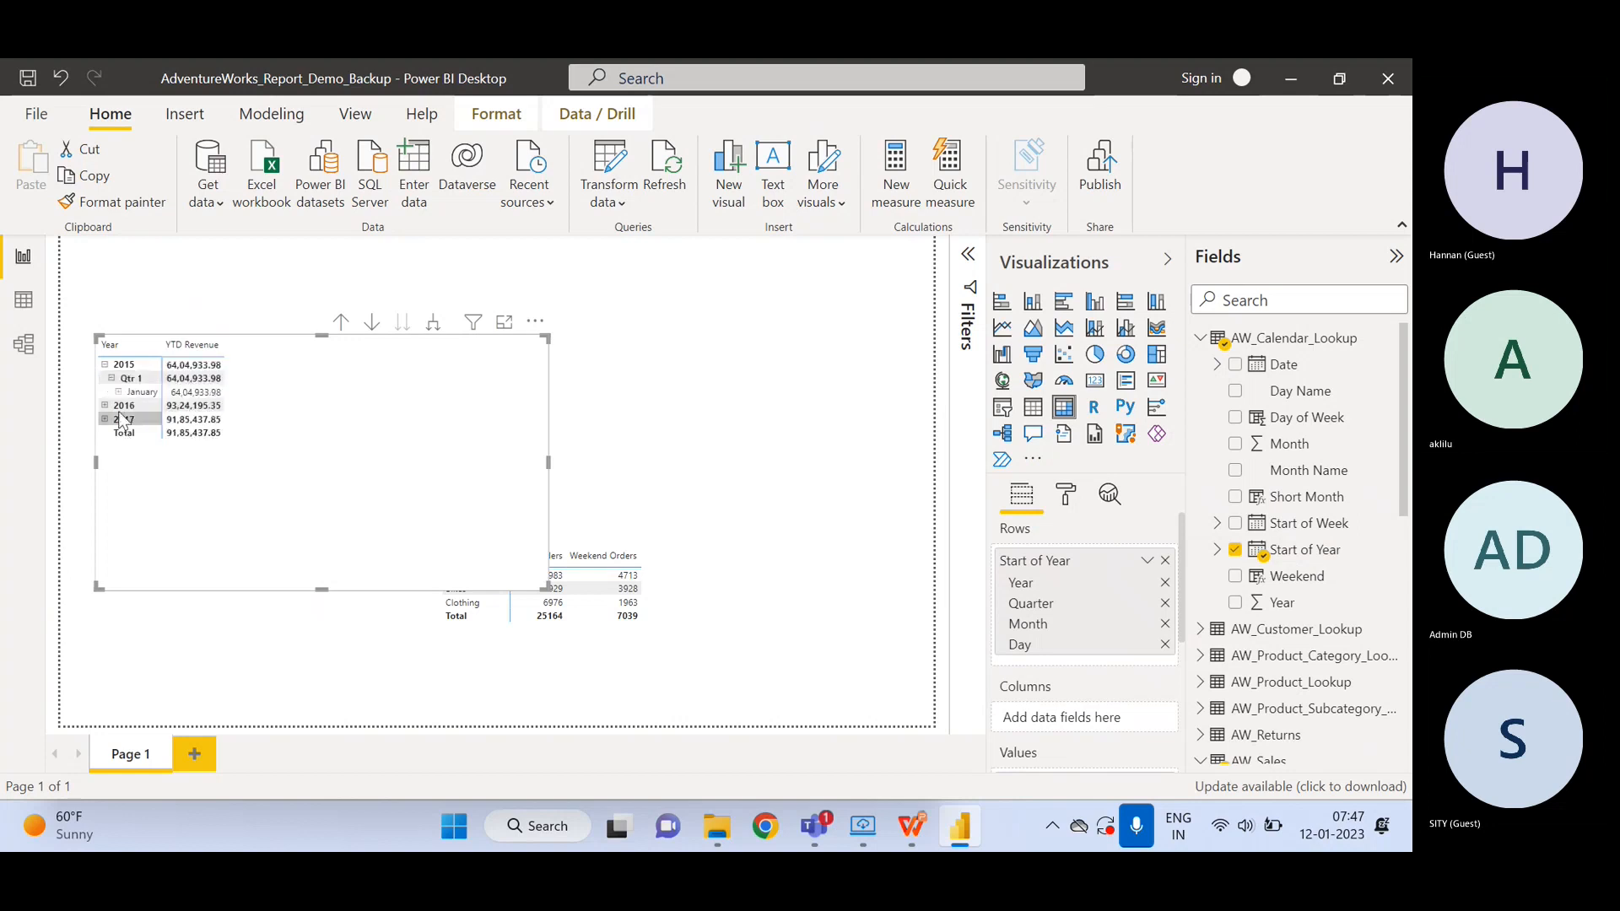
left_click(118, 392)
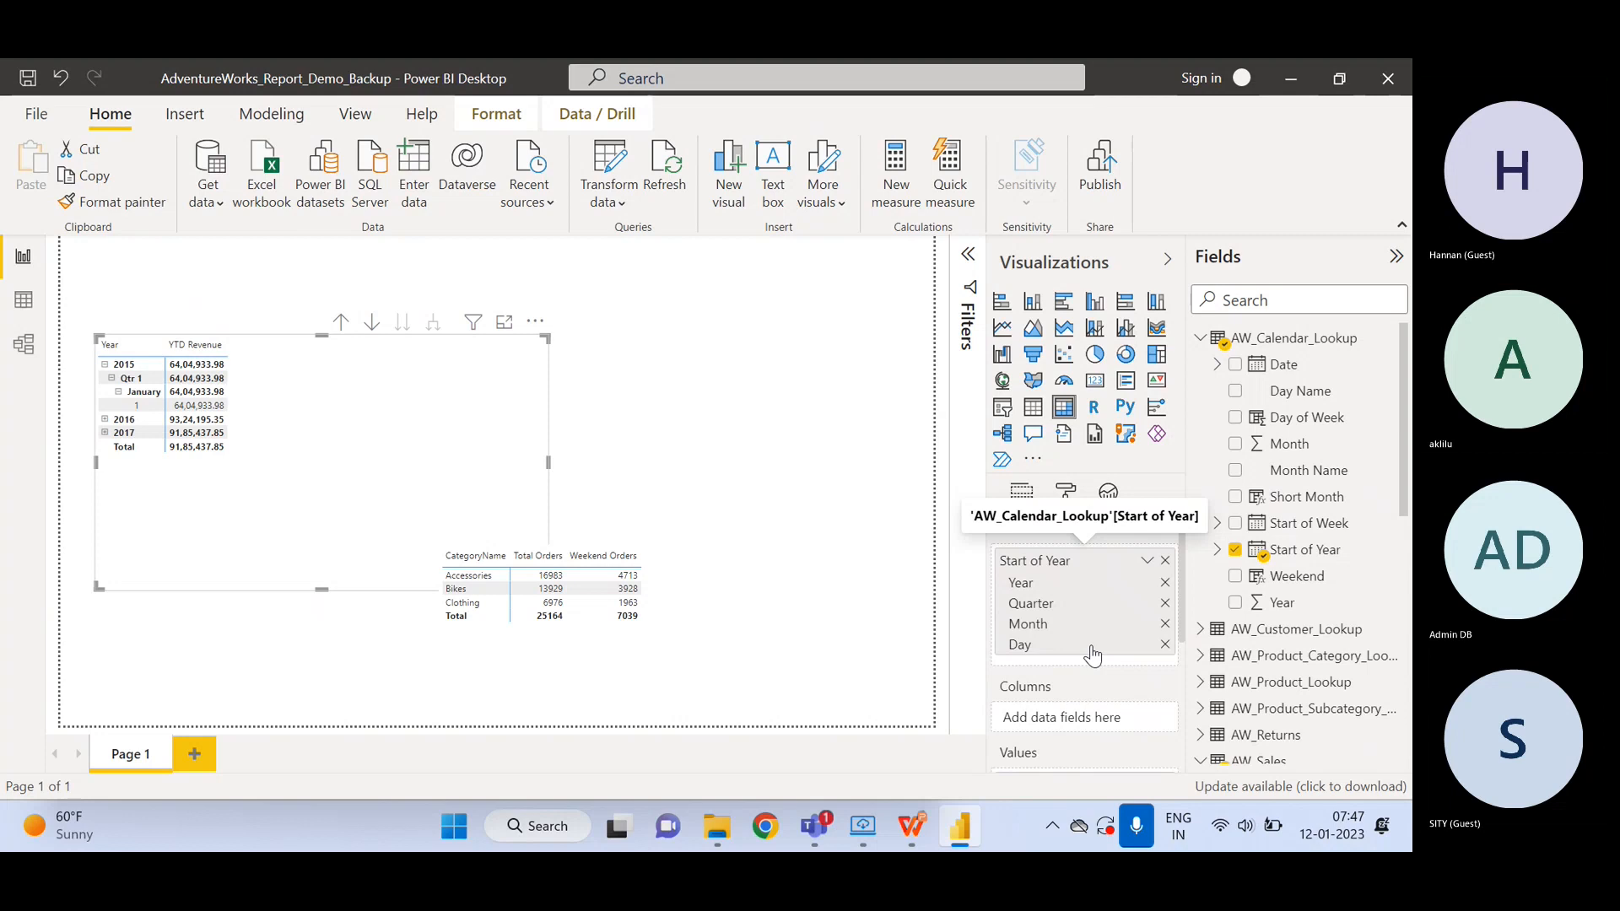
left_click(1165, 562)
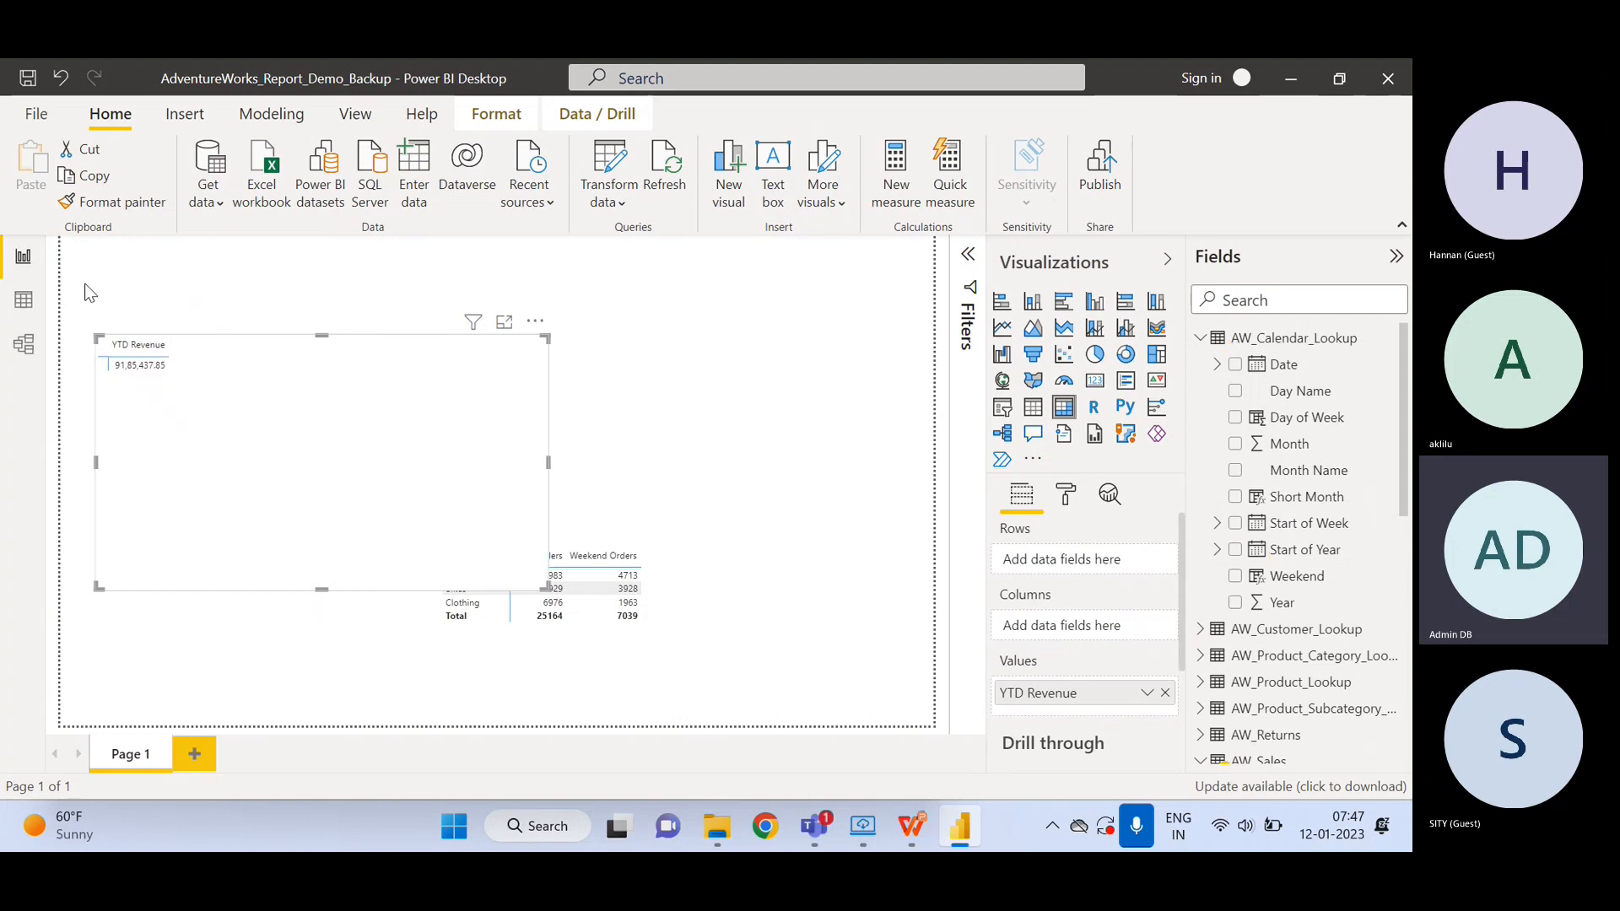
- Examine the columns of the AW_Calendar_Lookup table in the data view and return to the report
left_click(24, 302)
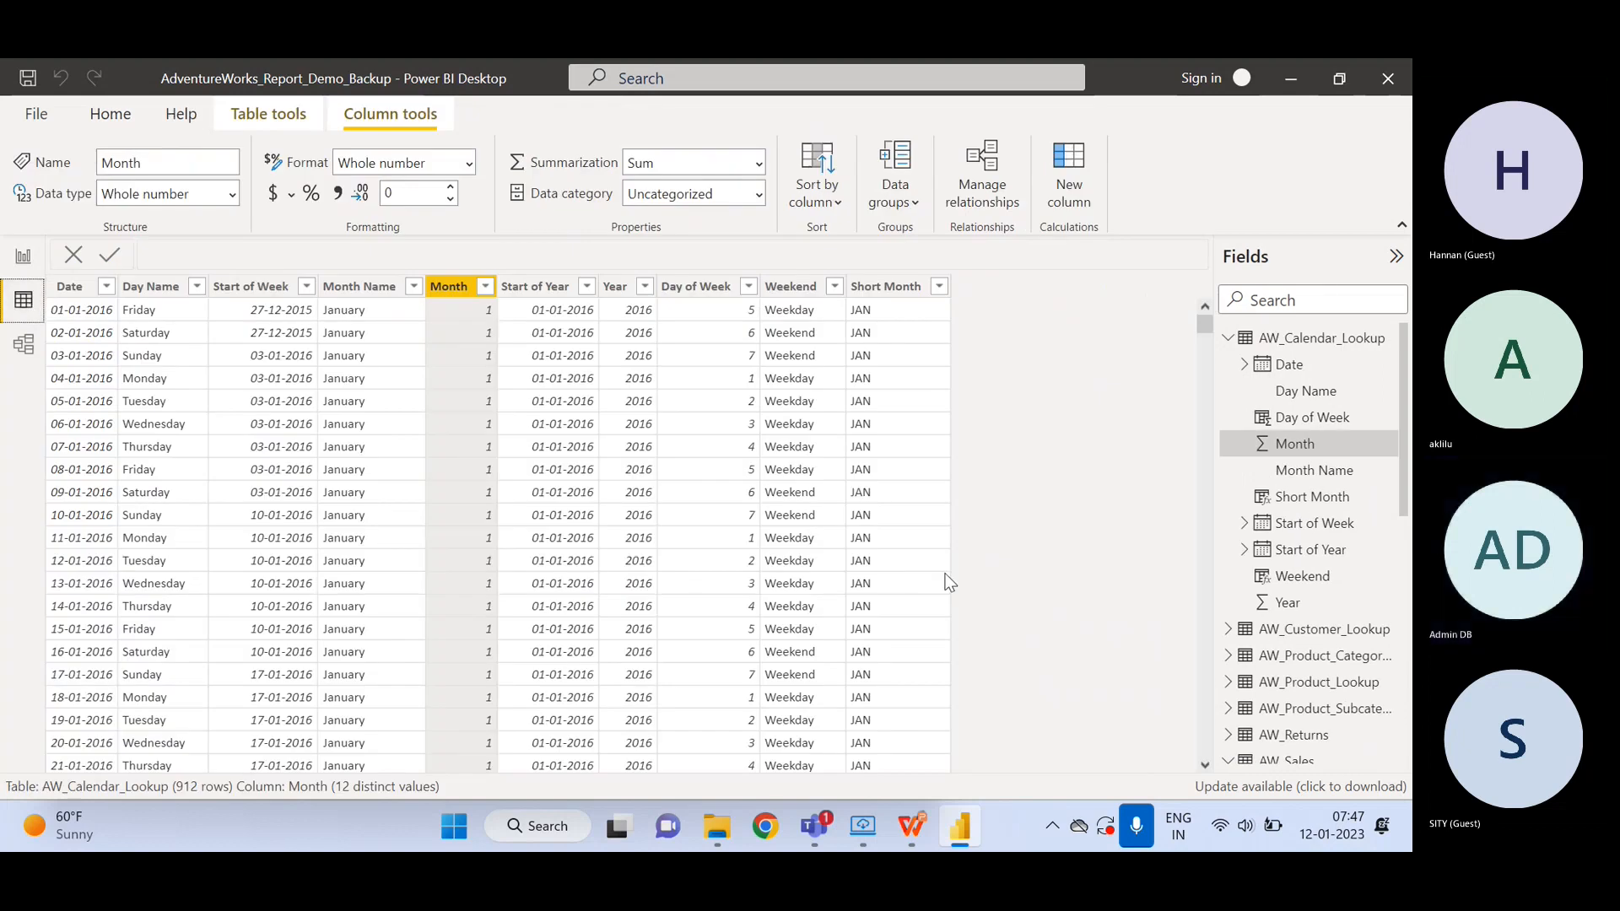
right_click(1293, 343)
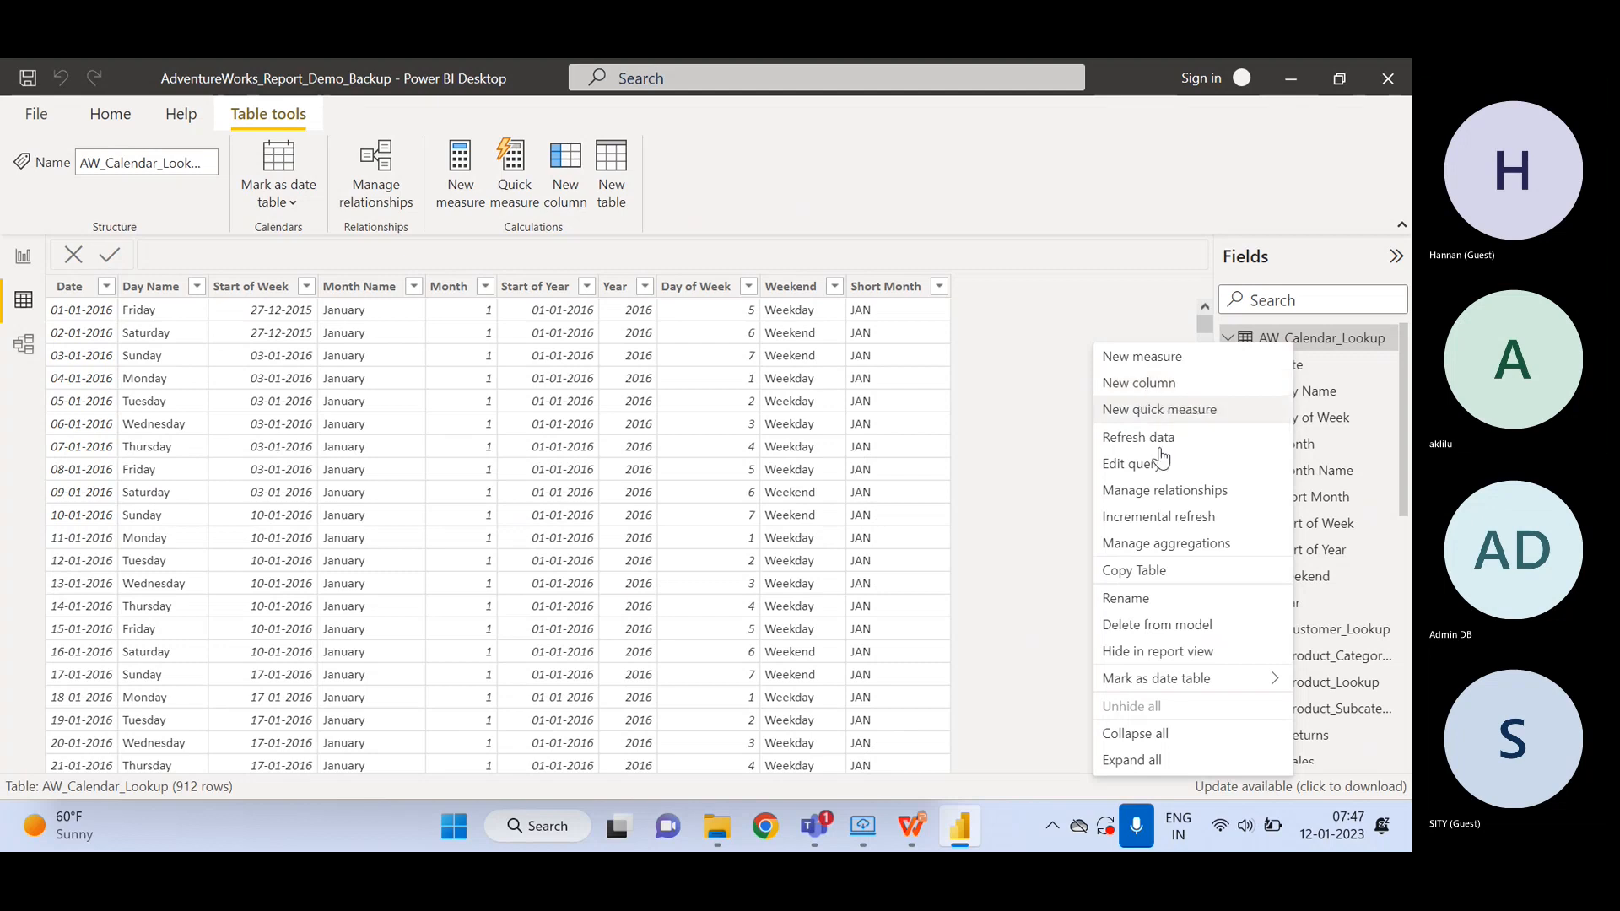
left_click(1055, 530)
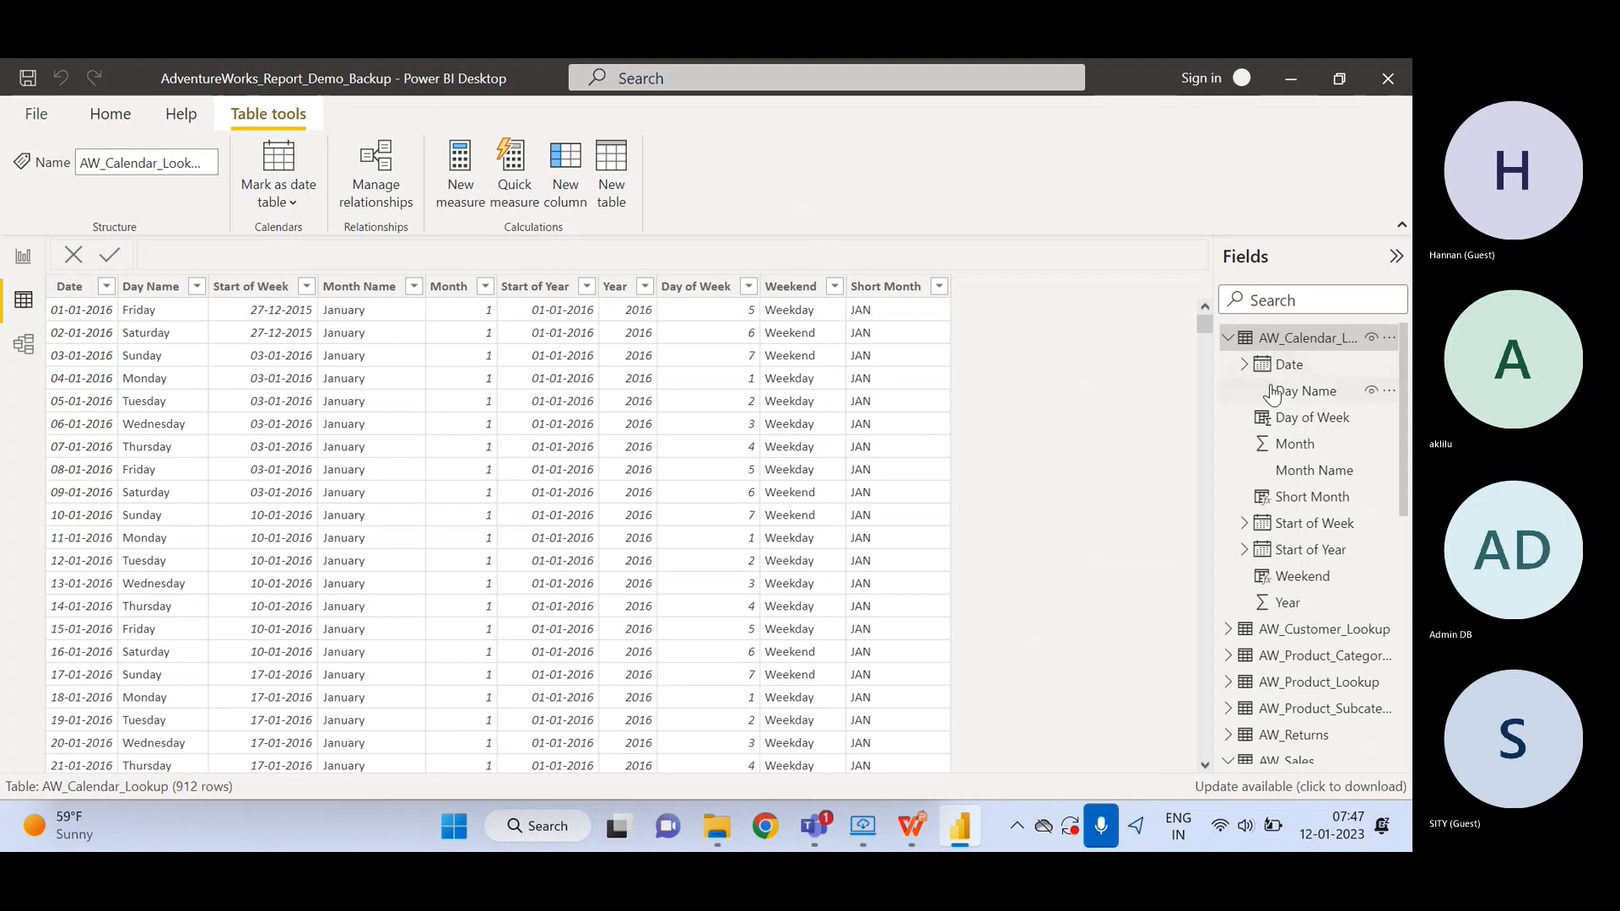
left_click(27, 266)
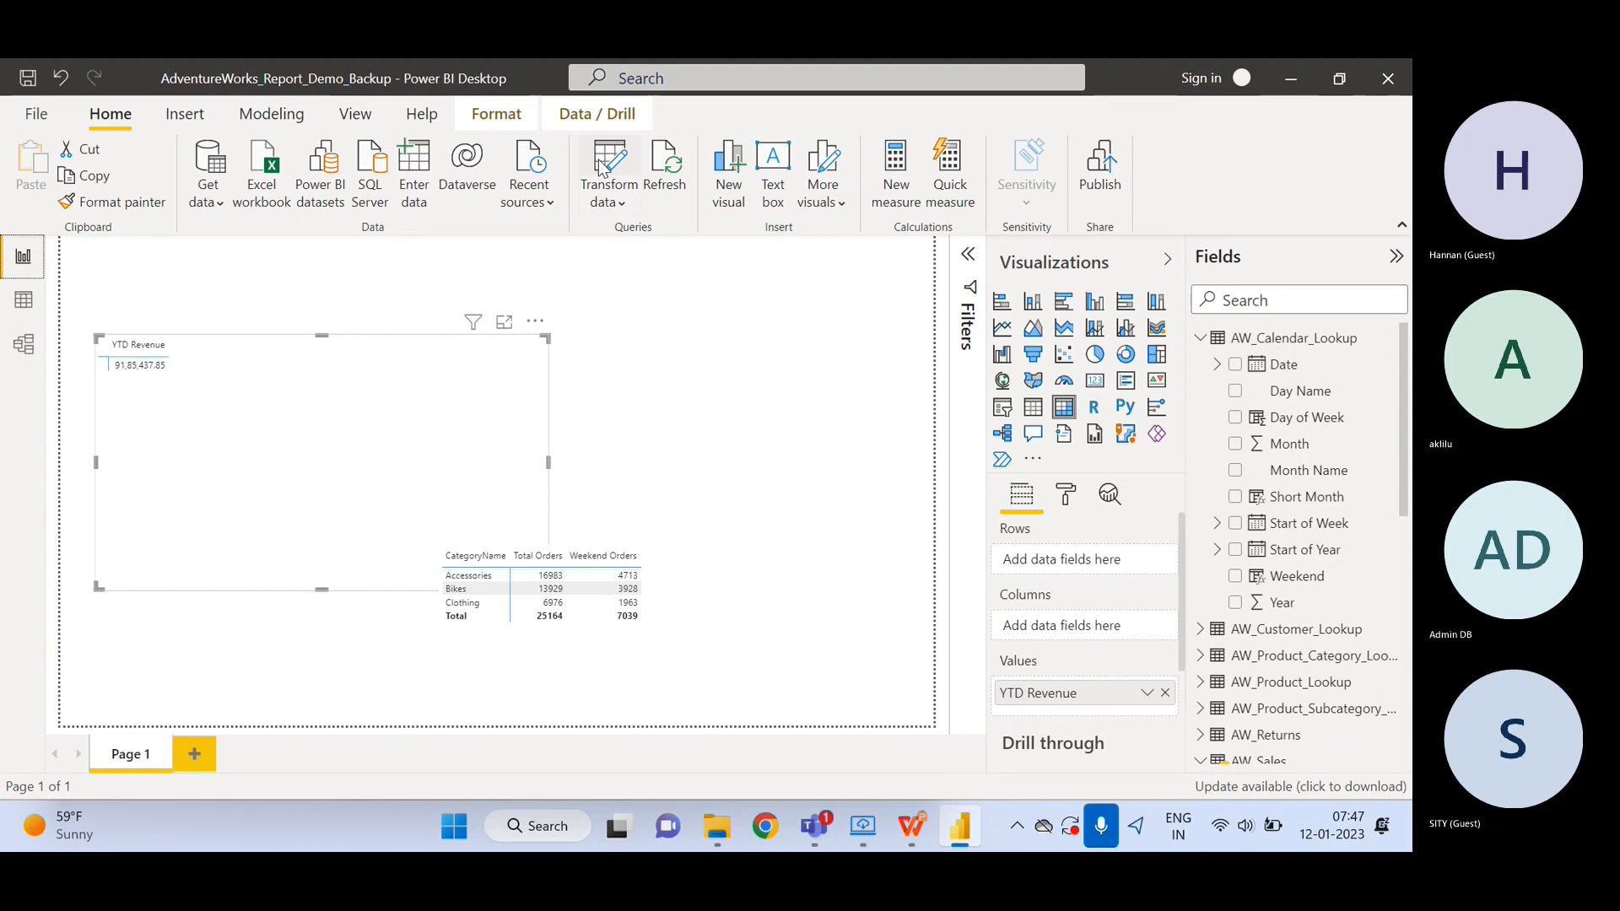
- Open the Power Query Editor and refresh the AW_Product_Lookup preview, checking its last columns
left_click(604, 166)
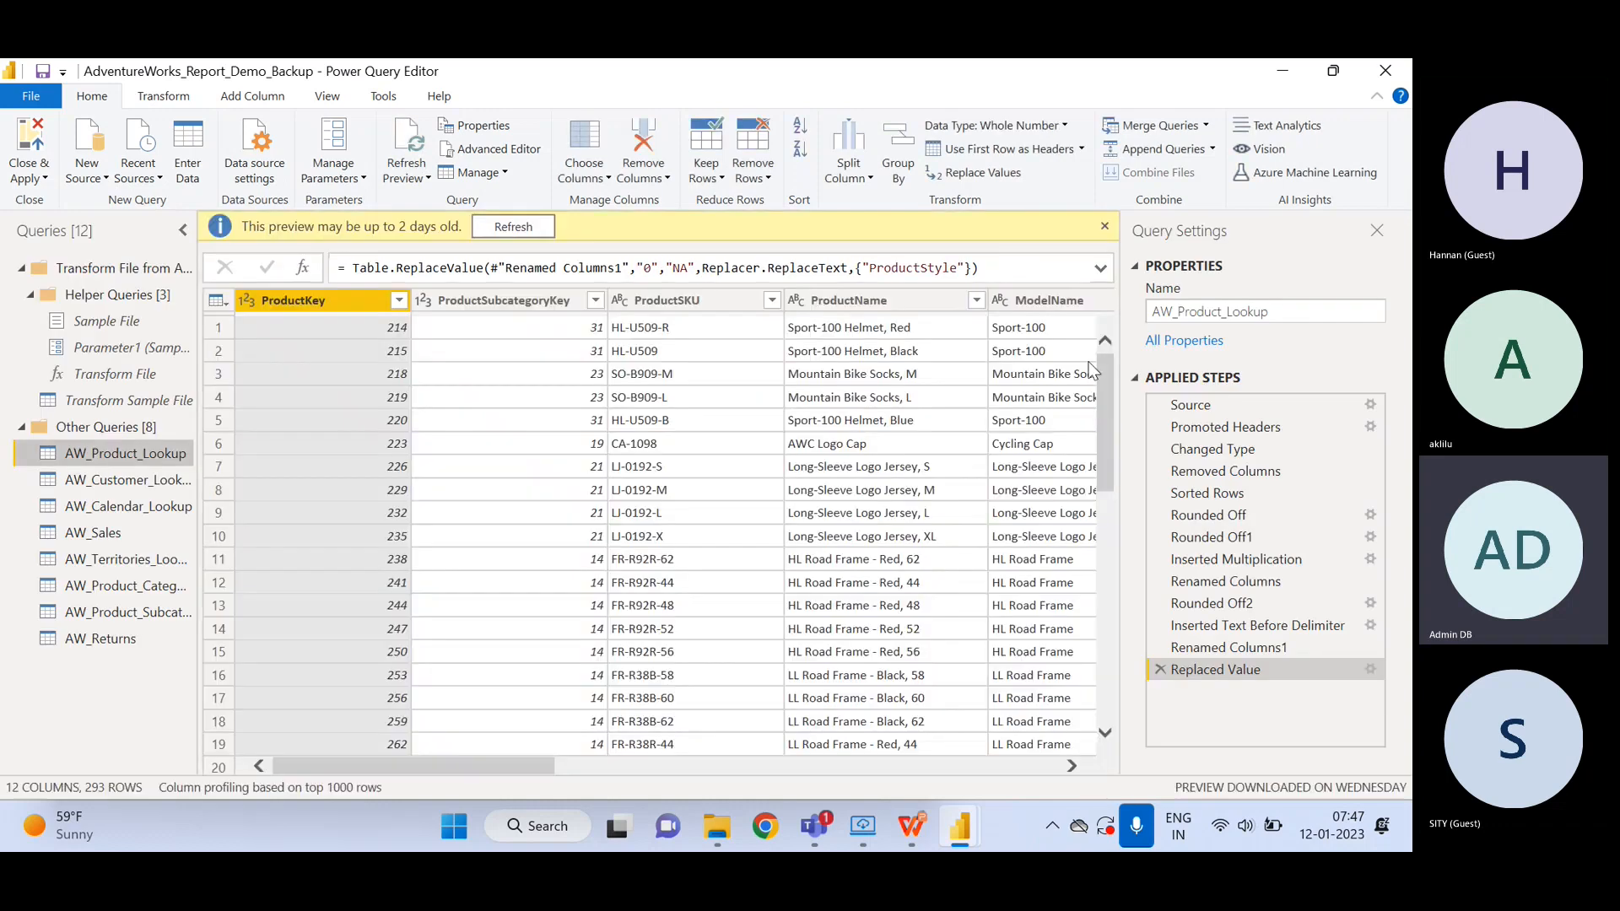
left_click(532, 227)
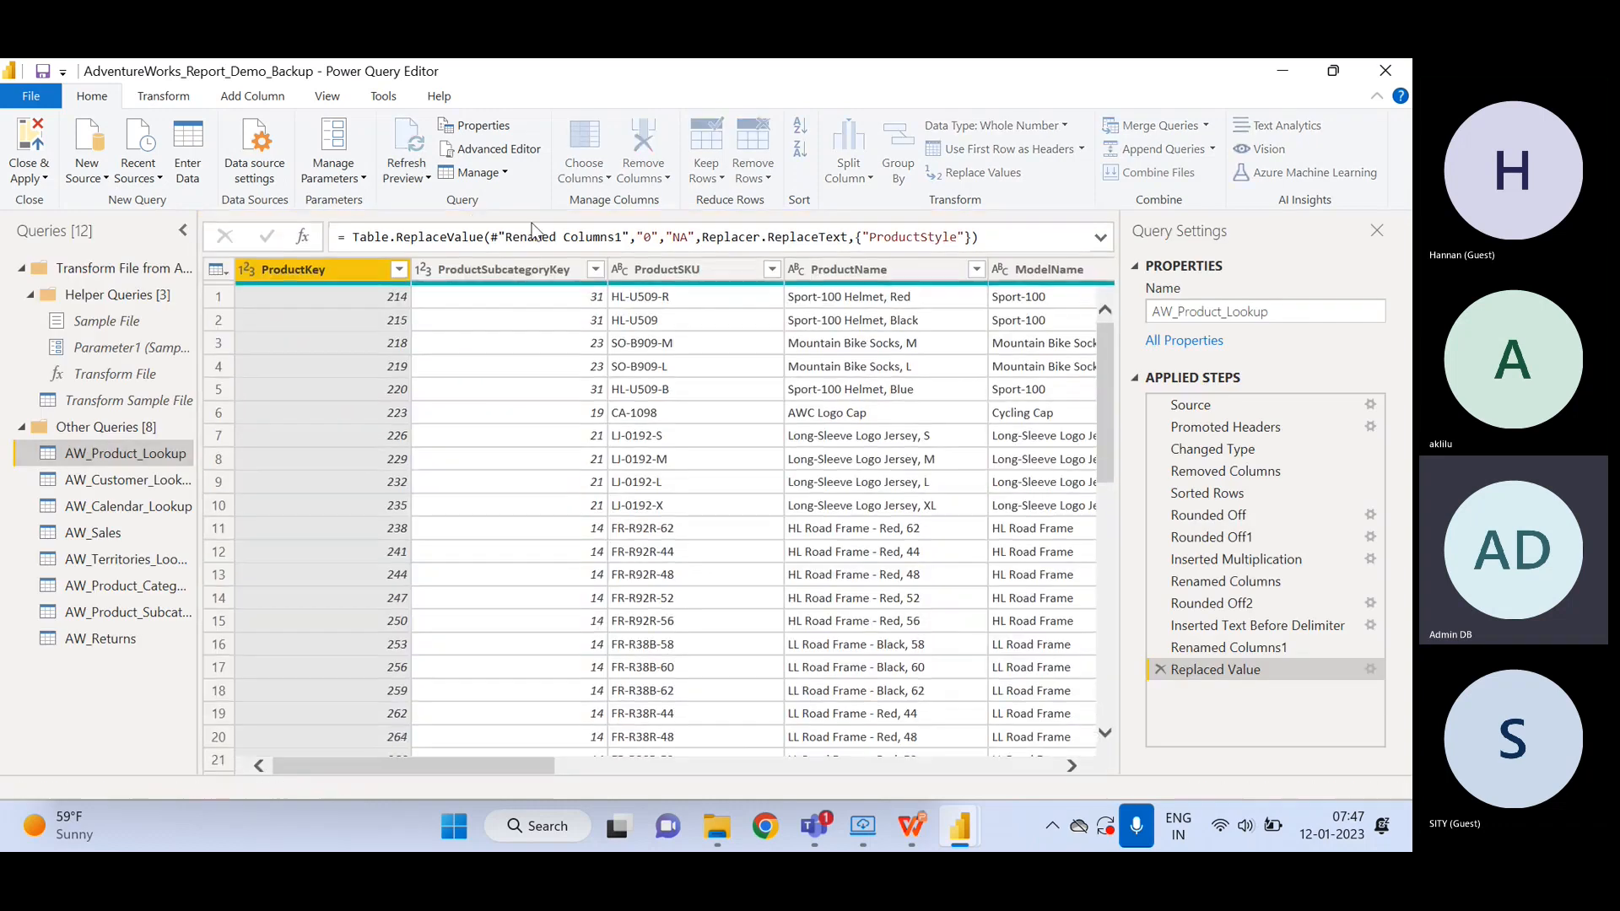
left_click(1041, 765)
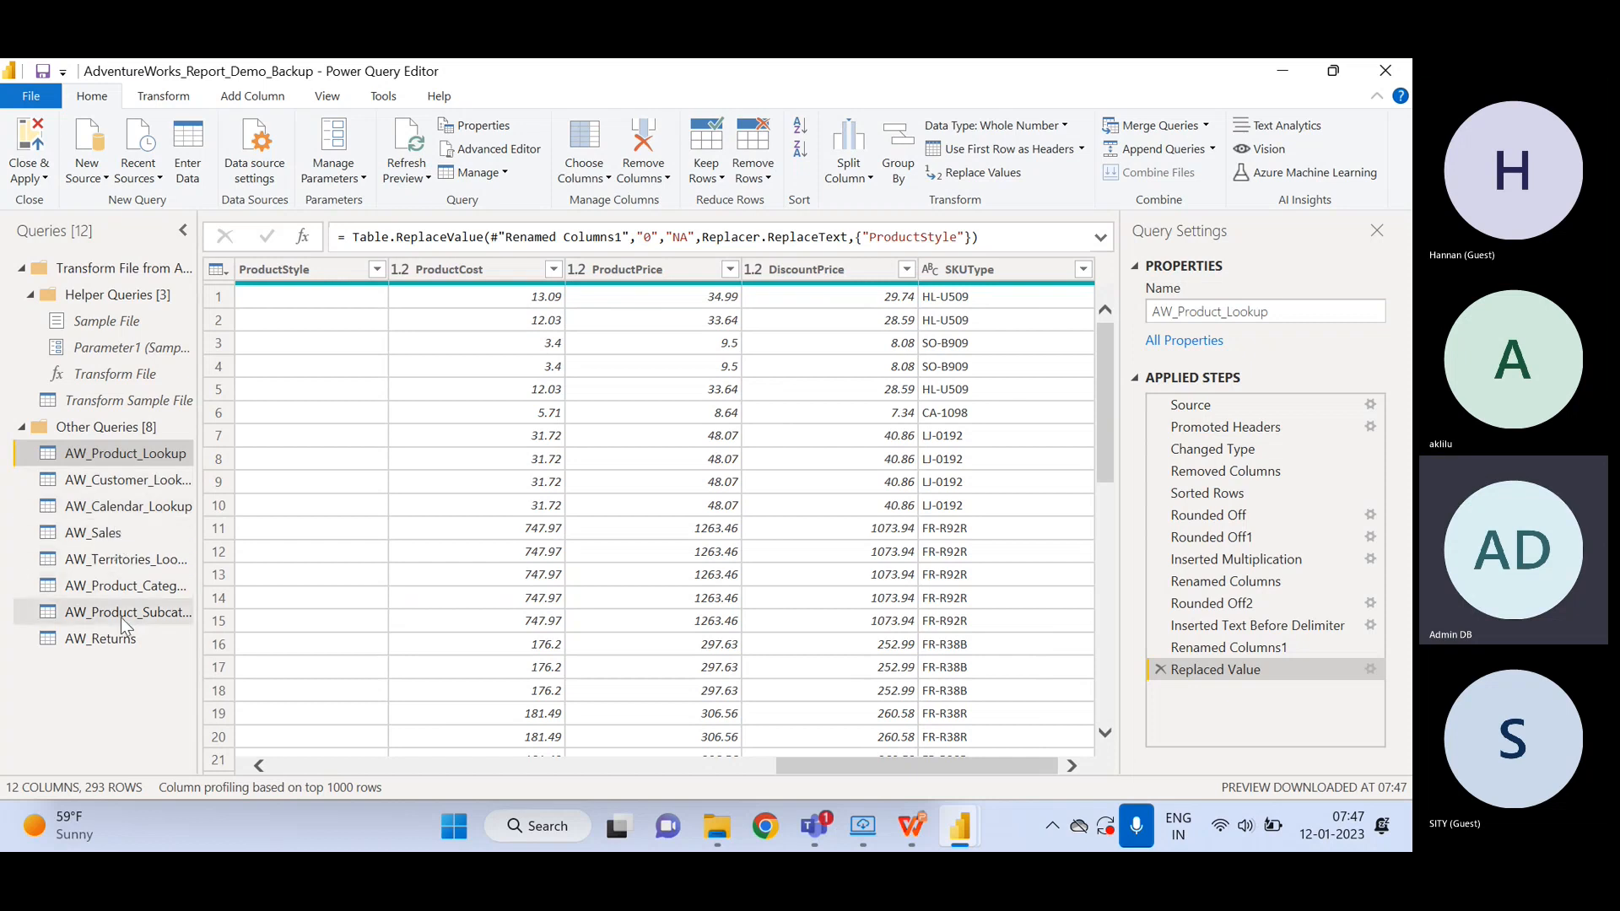
- Open the AW_Calendar_Lookup query, refresh its preview and check its columns through Year
left_click(128, 507)
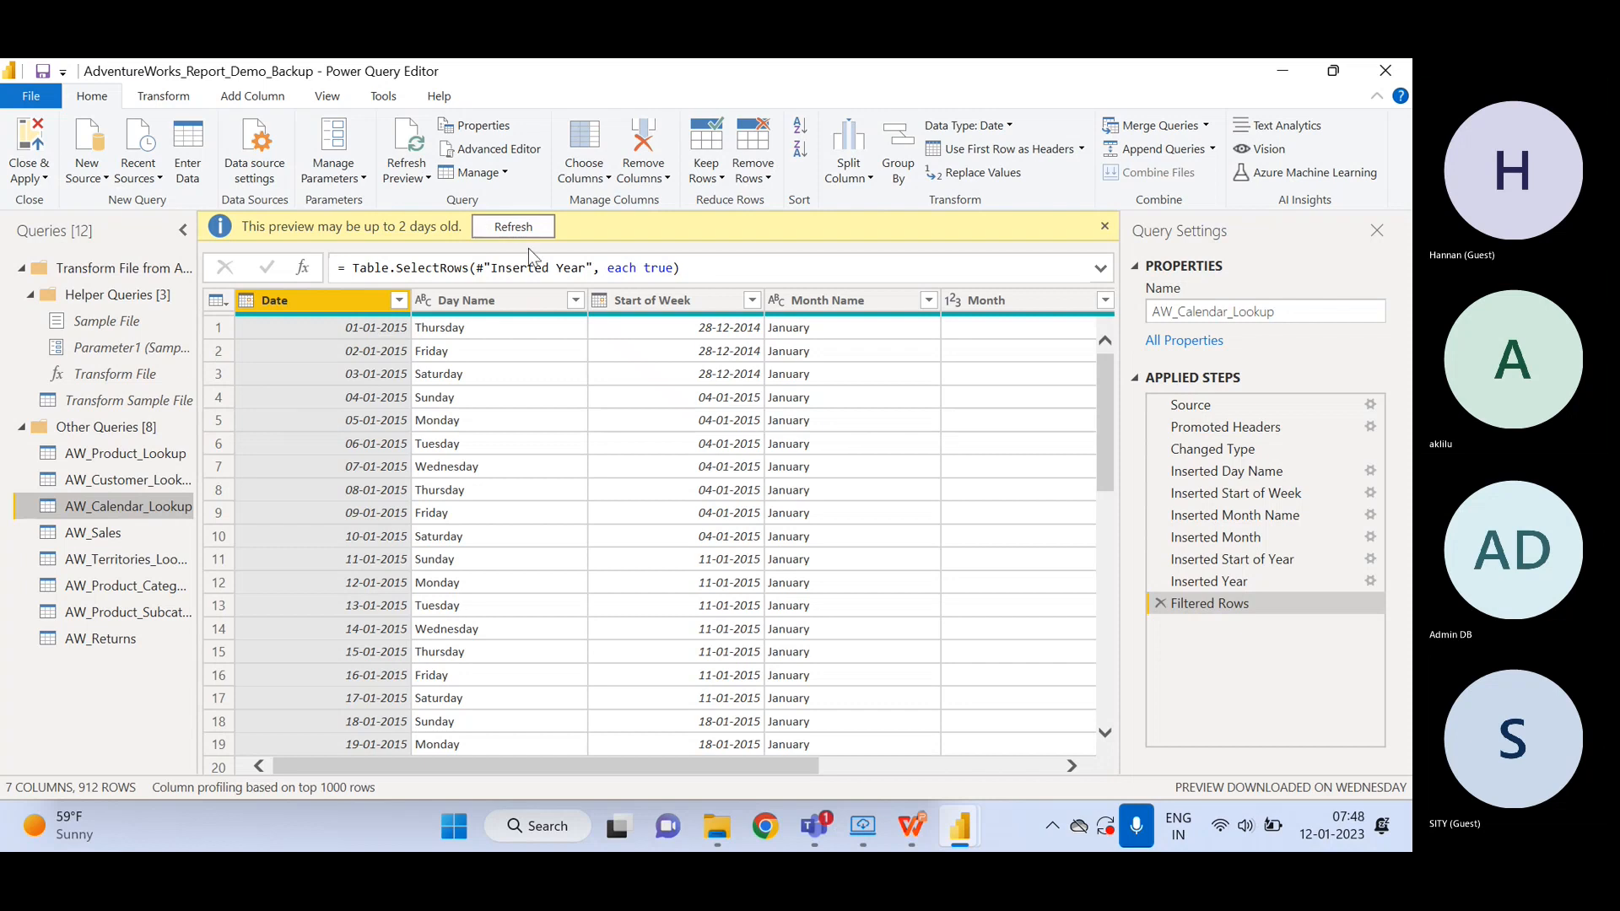
left_click(512, 226)
left_click(1072, 765)
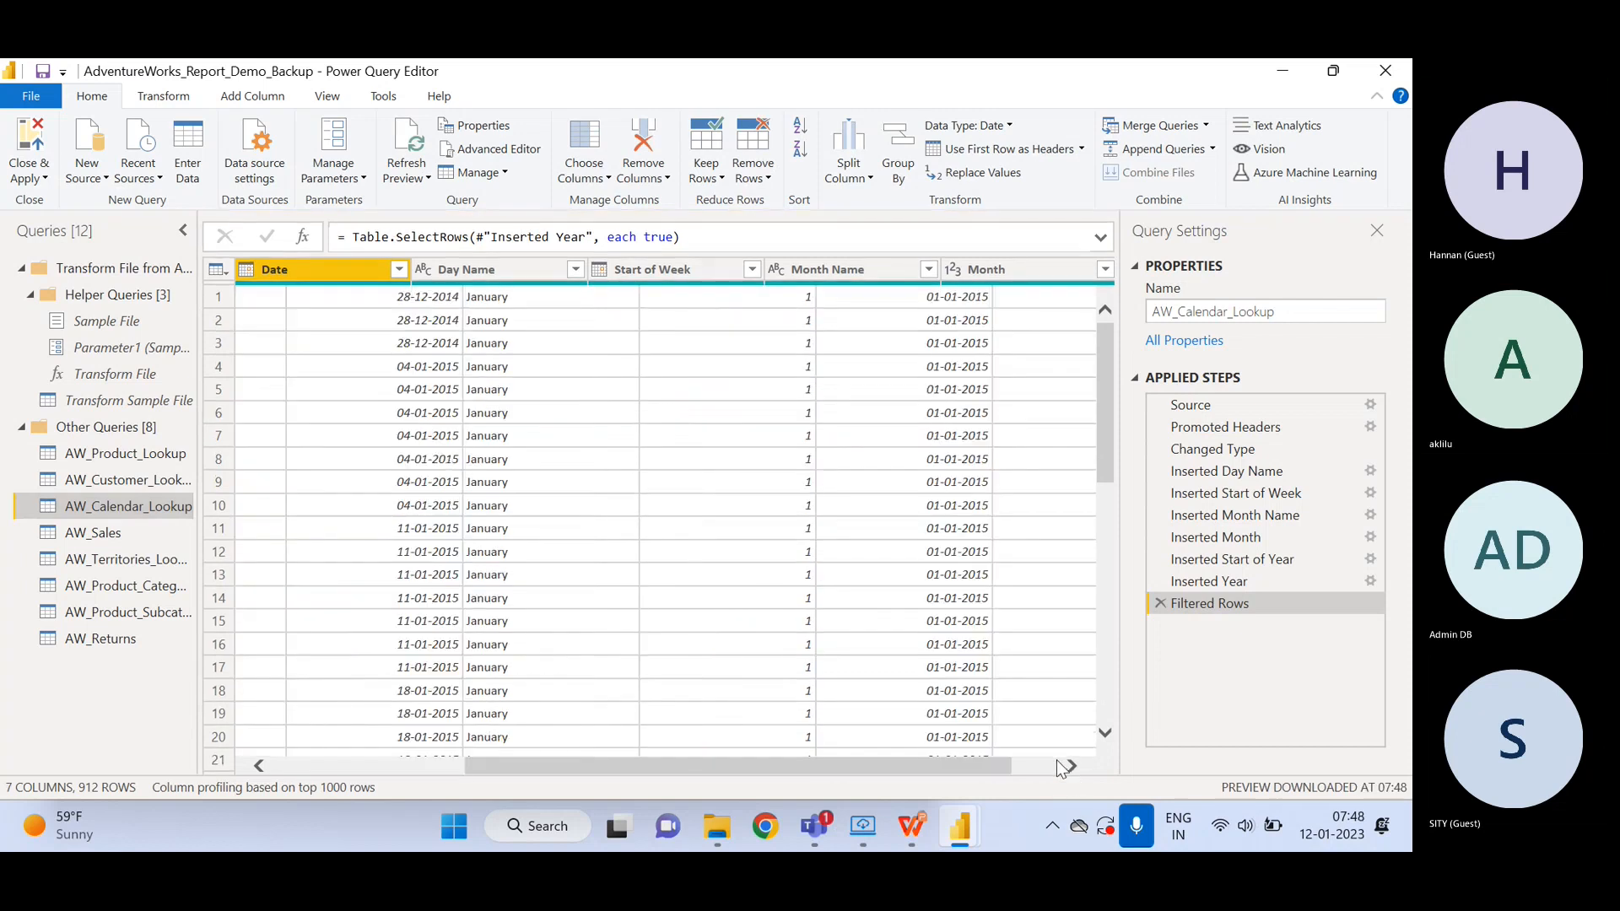
left_click(1071, 765)
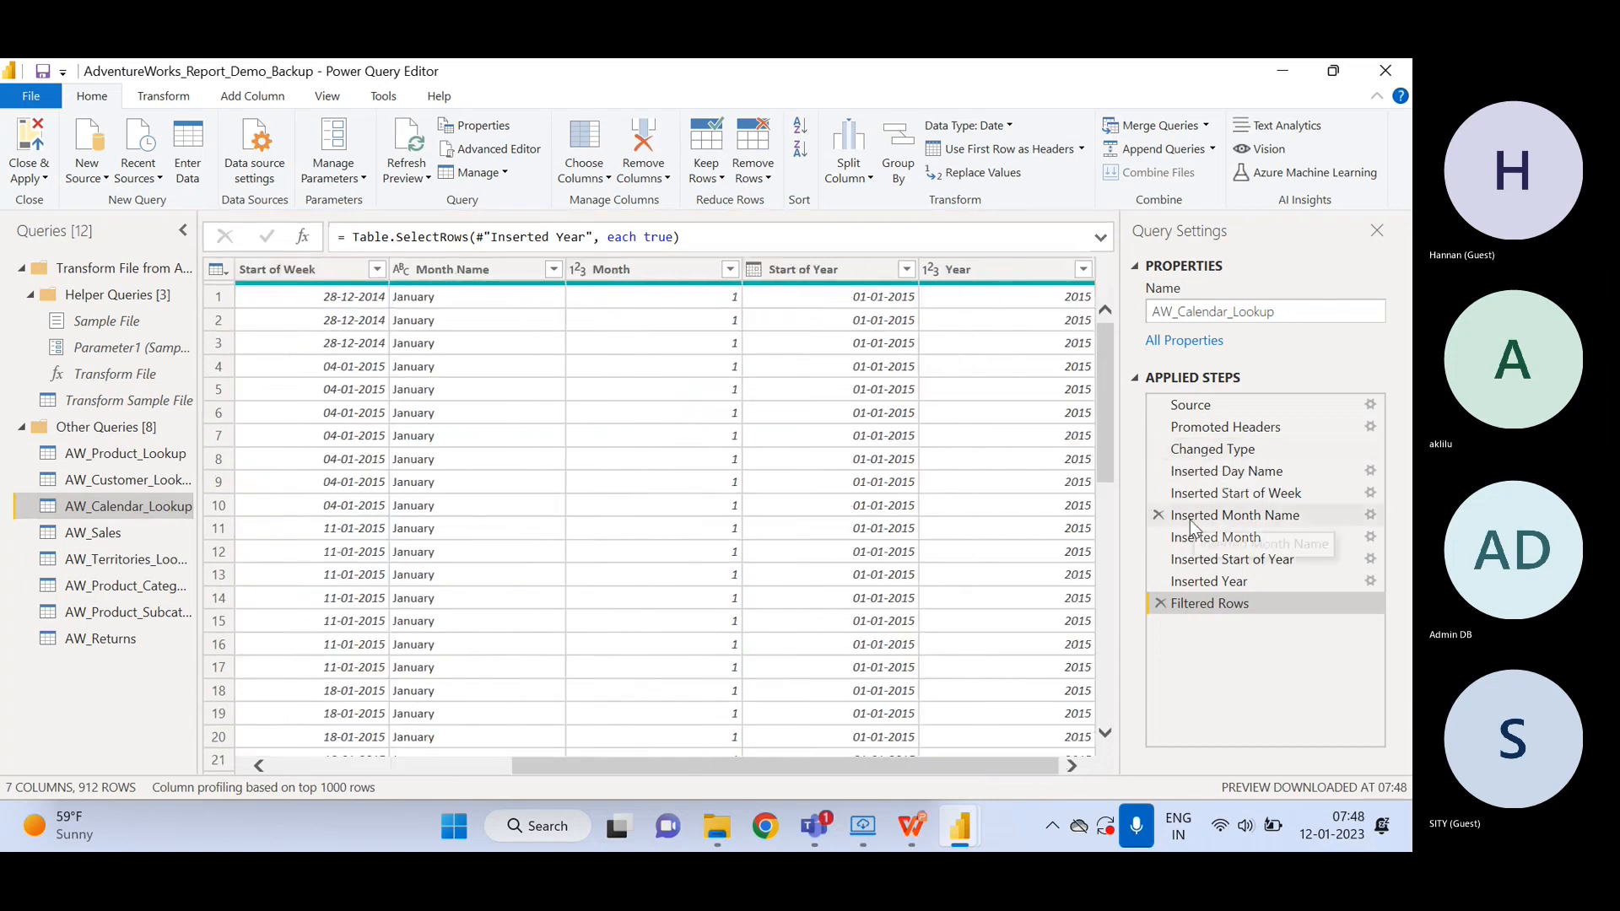
left_click(994, 277)
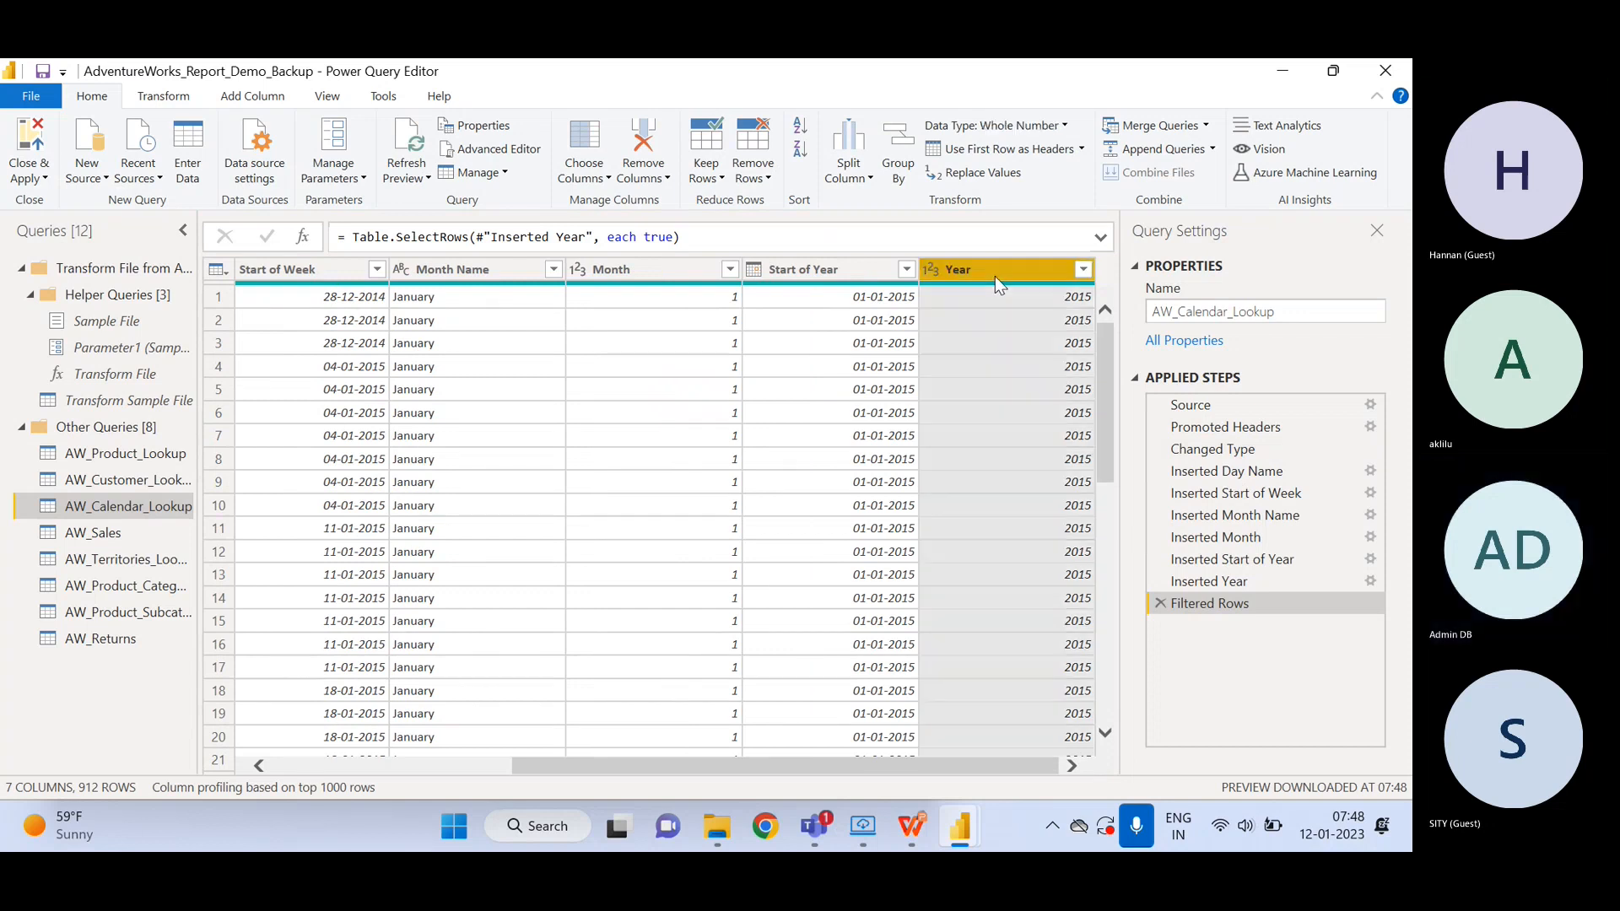
left_click(230, 99)
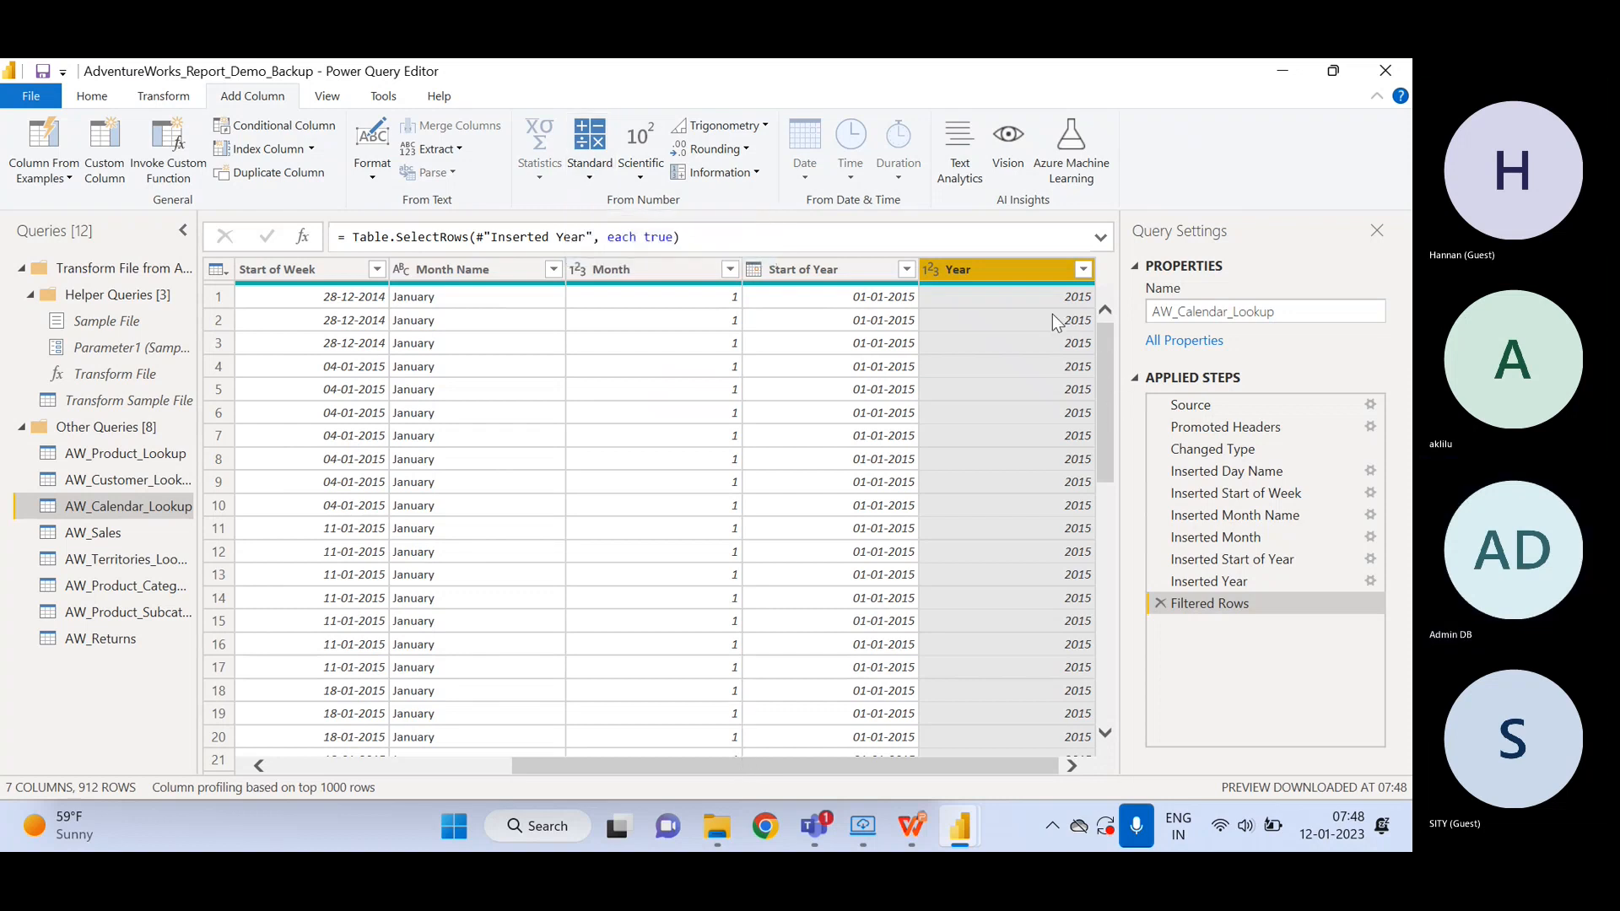
- Review the calendar query's applied steps from Inserted Start of Week through Filtered Rows
left_click(1230, 538)
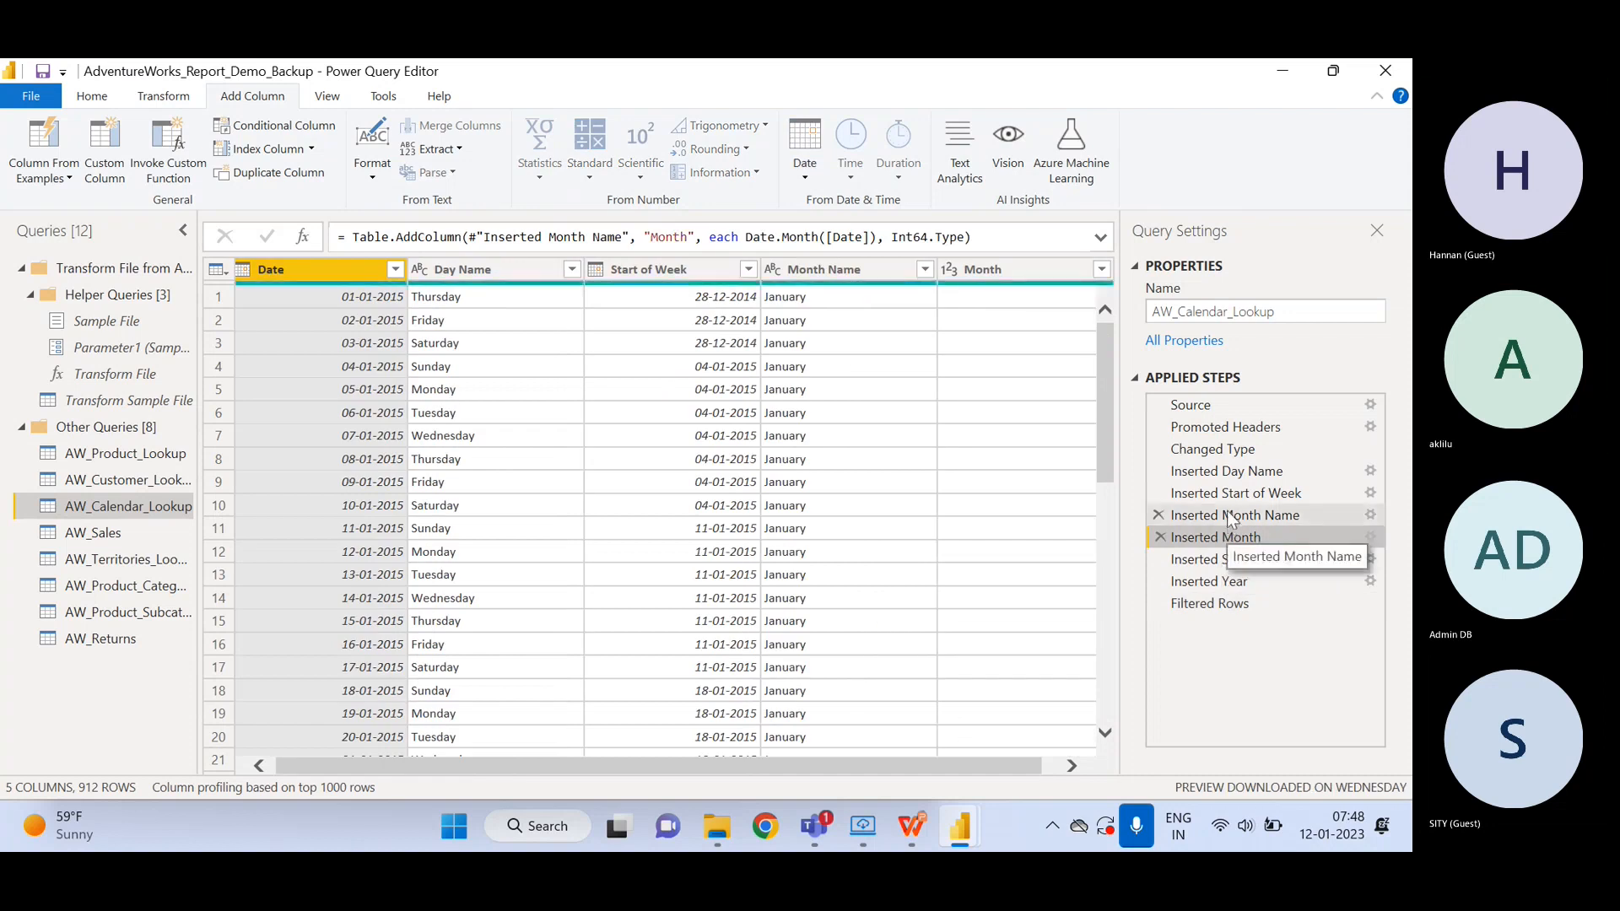
left_click(1232, 516)
left_click(1231, 495)
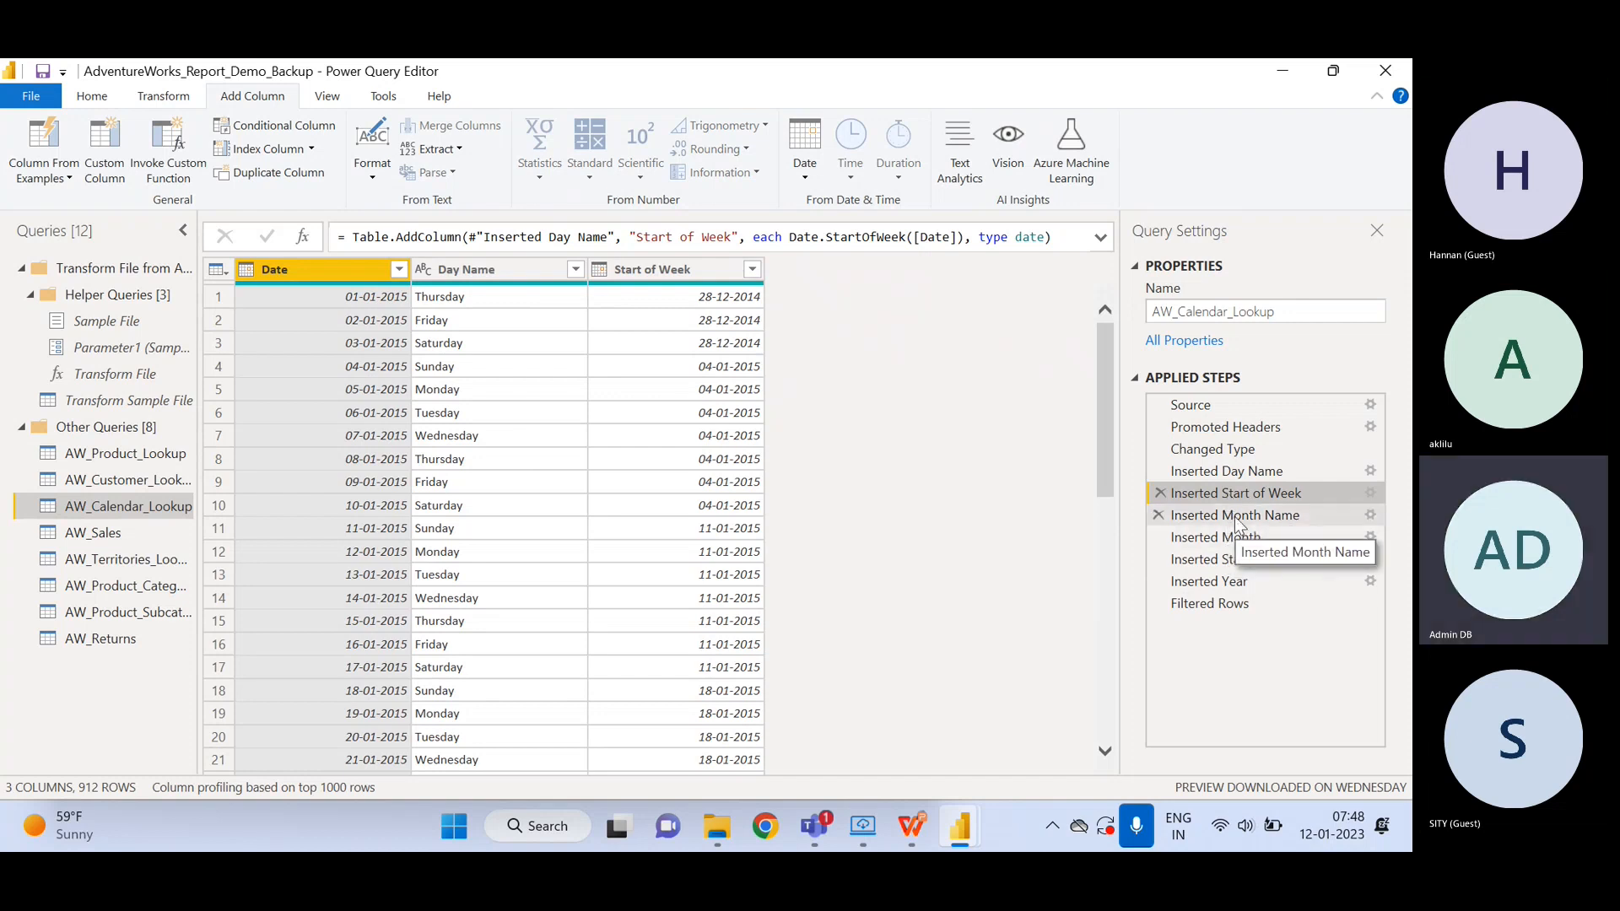
left_click(1238, 518)
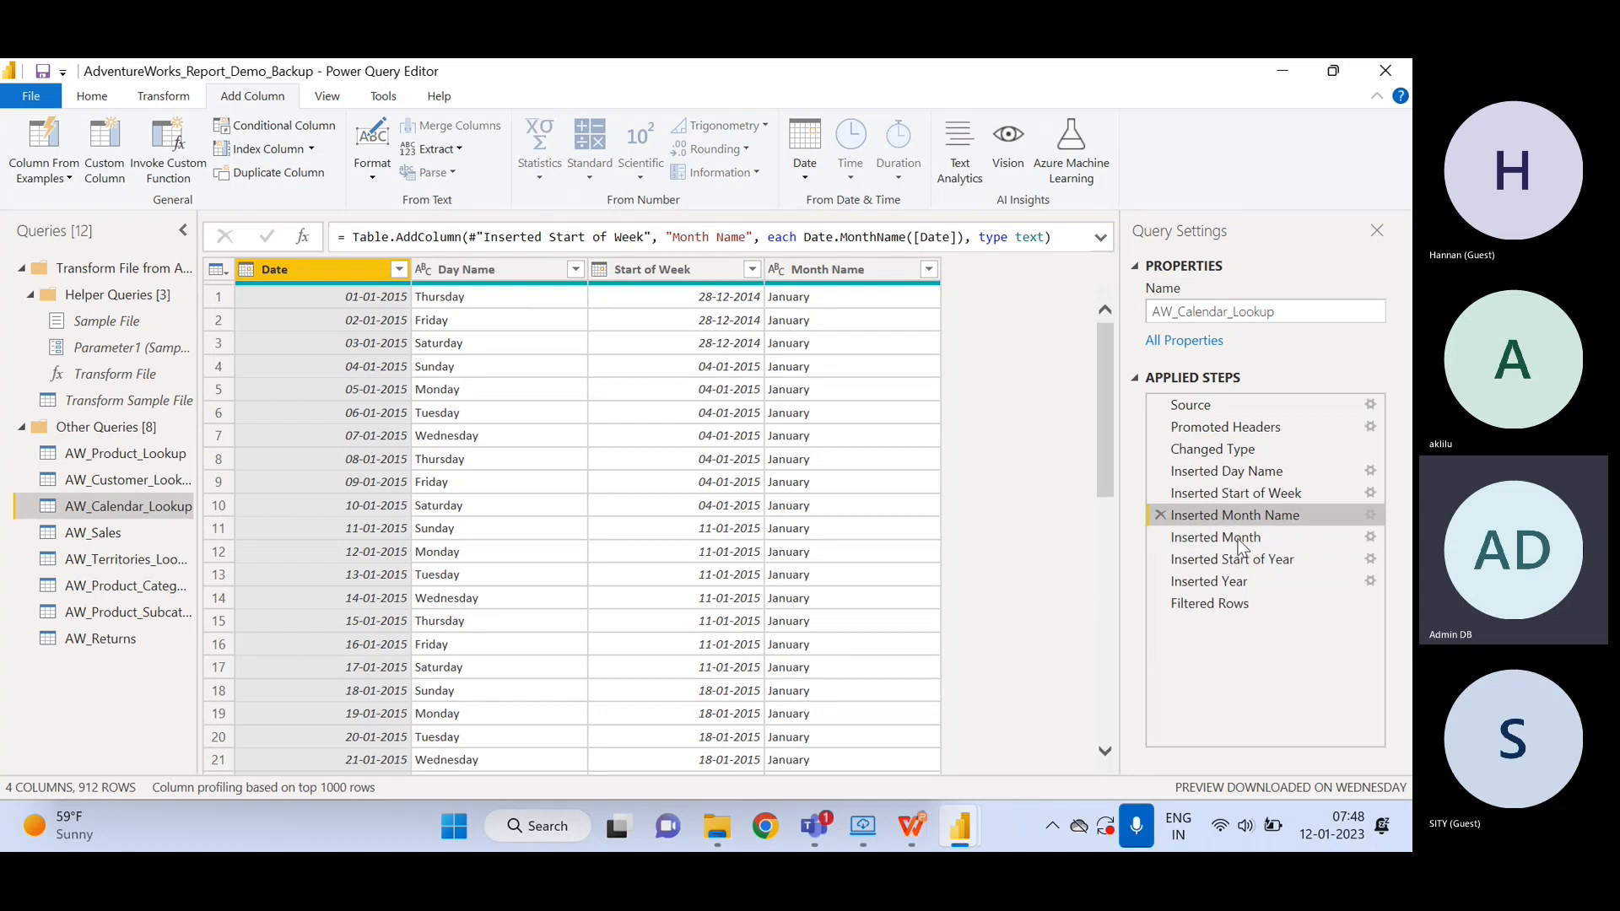
left_click(1240, 543)
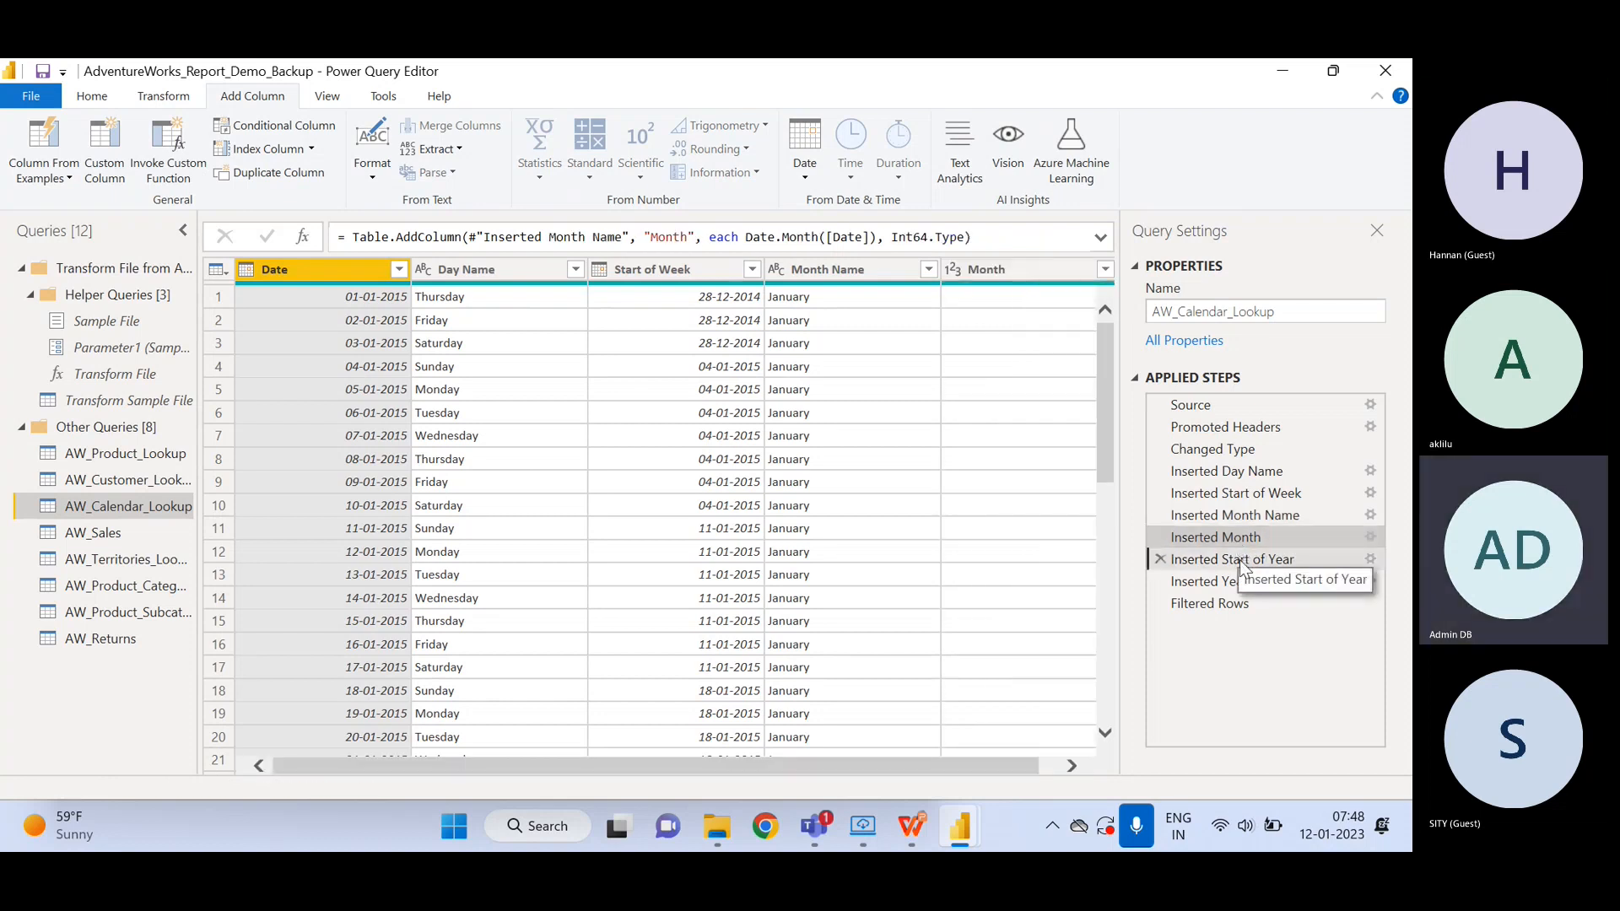
left_click(1238, 561)
left_click(1242, 583)
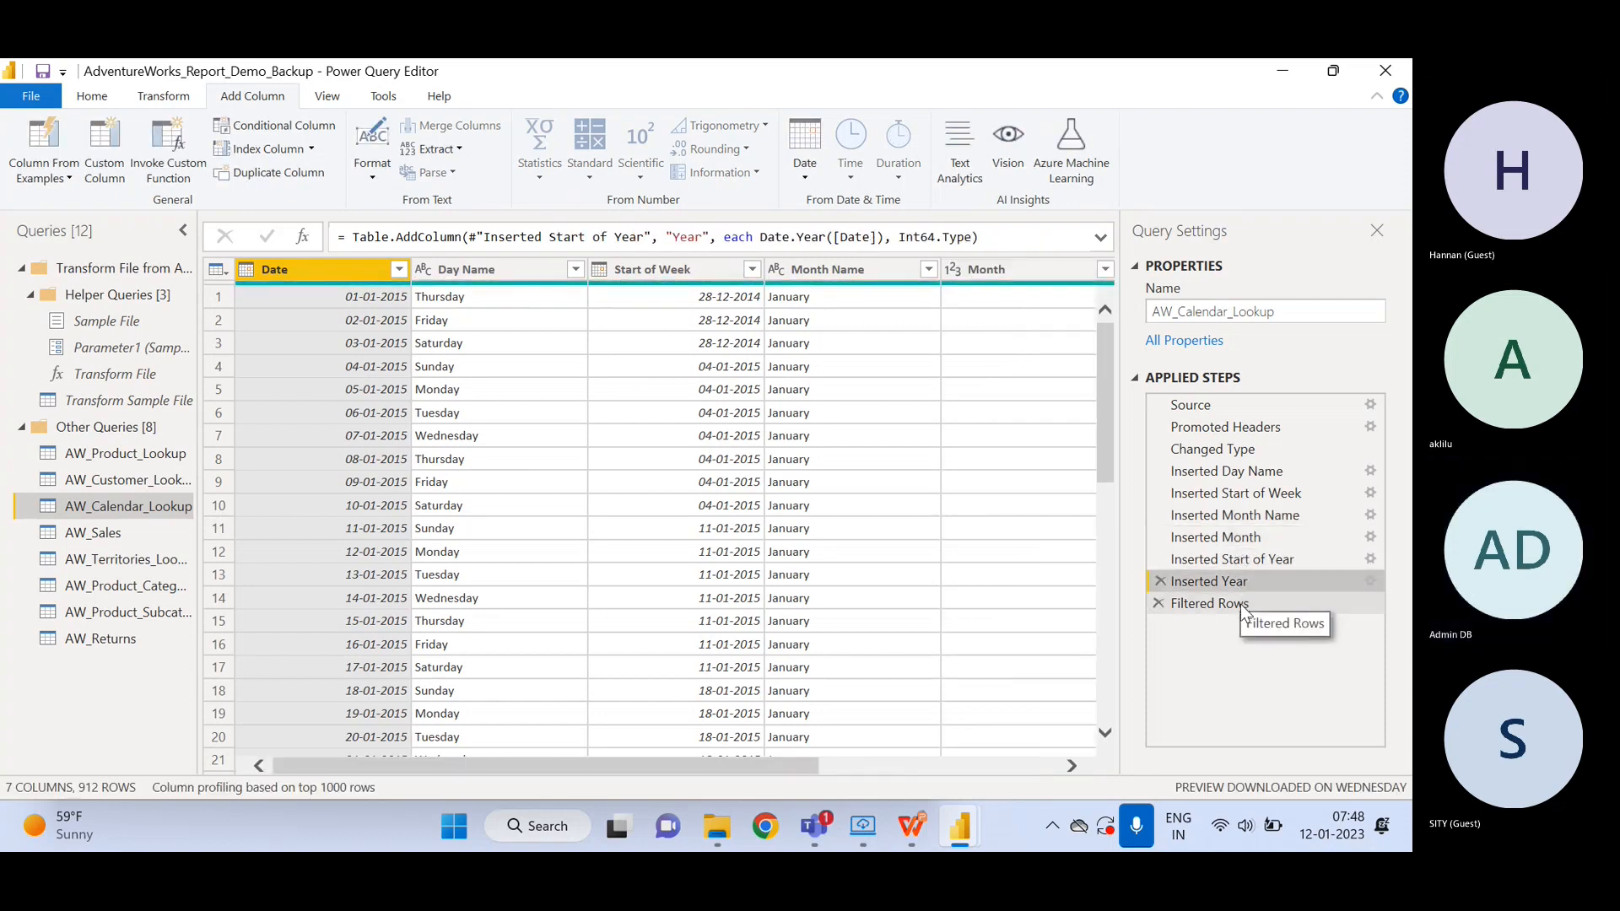
left_click(1244, 604)
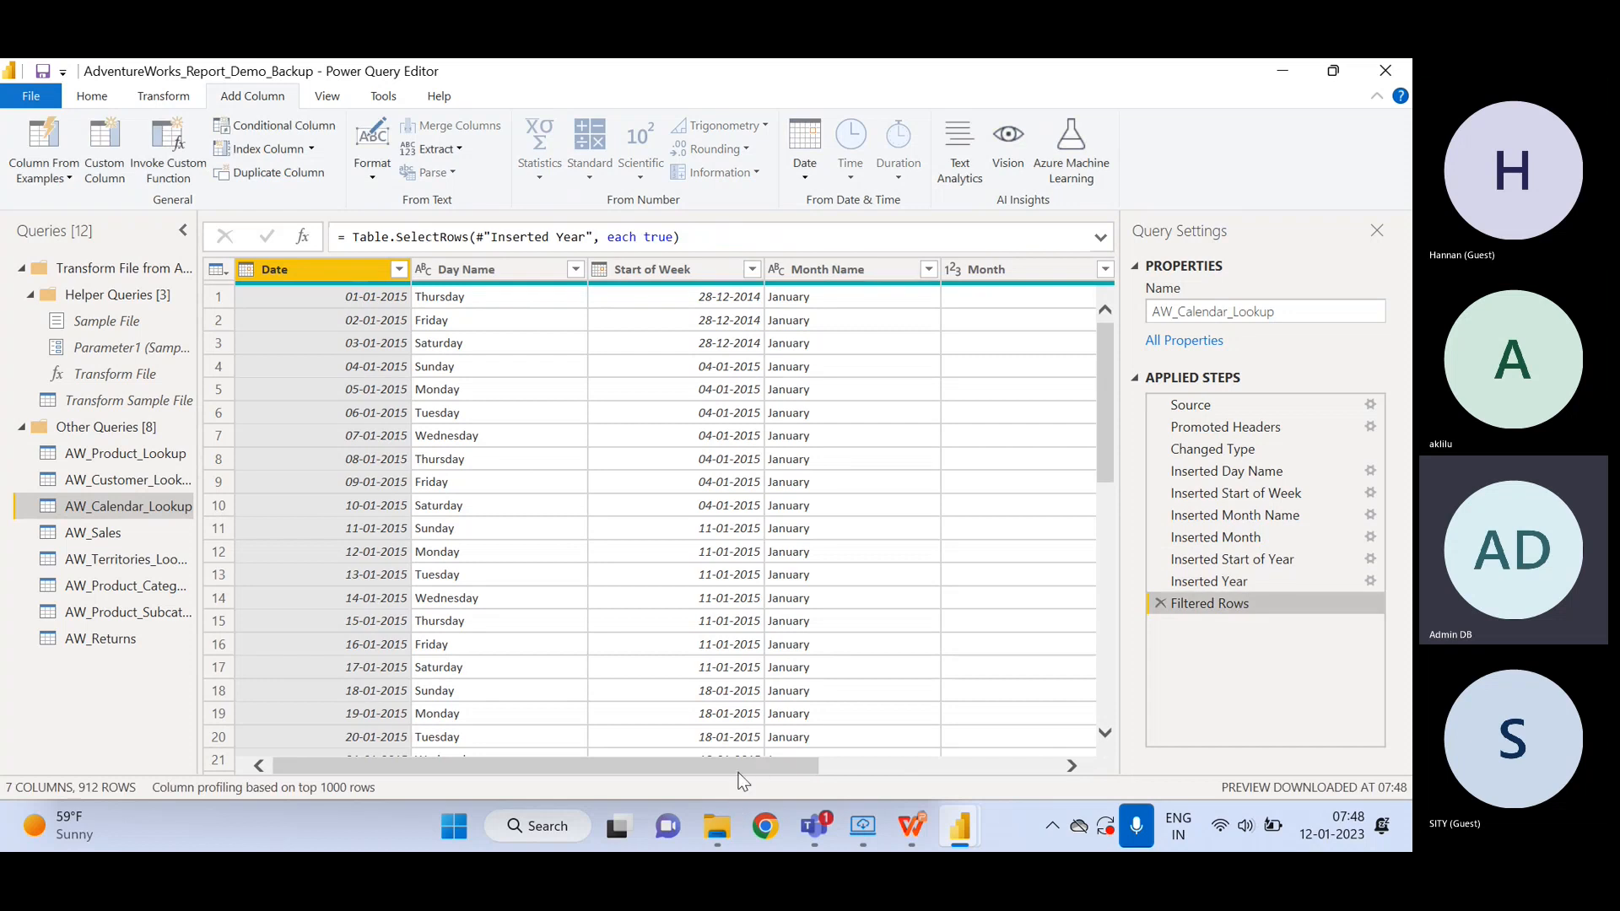
- Add a Start of Month column derived from the Date column to AW_Calendar_Lookup and check its values further down
left_click_drag(740, 763, 981, 762)
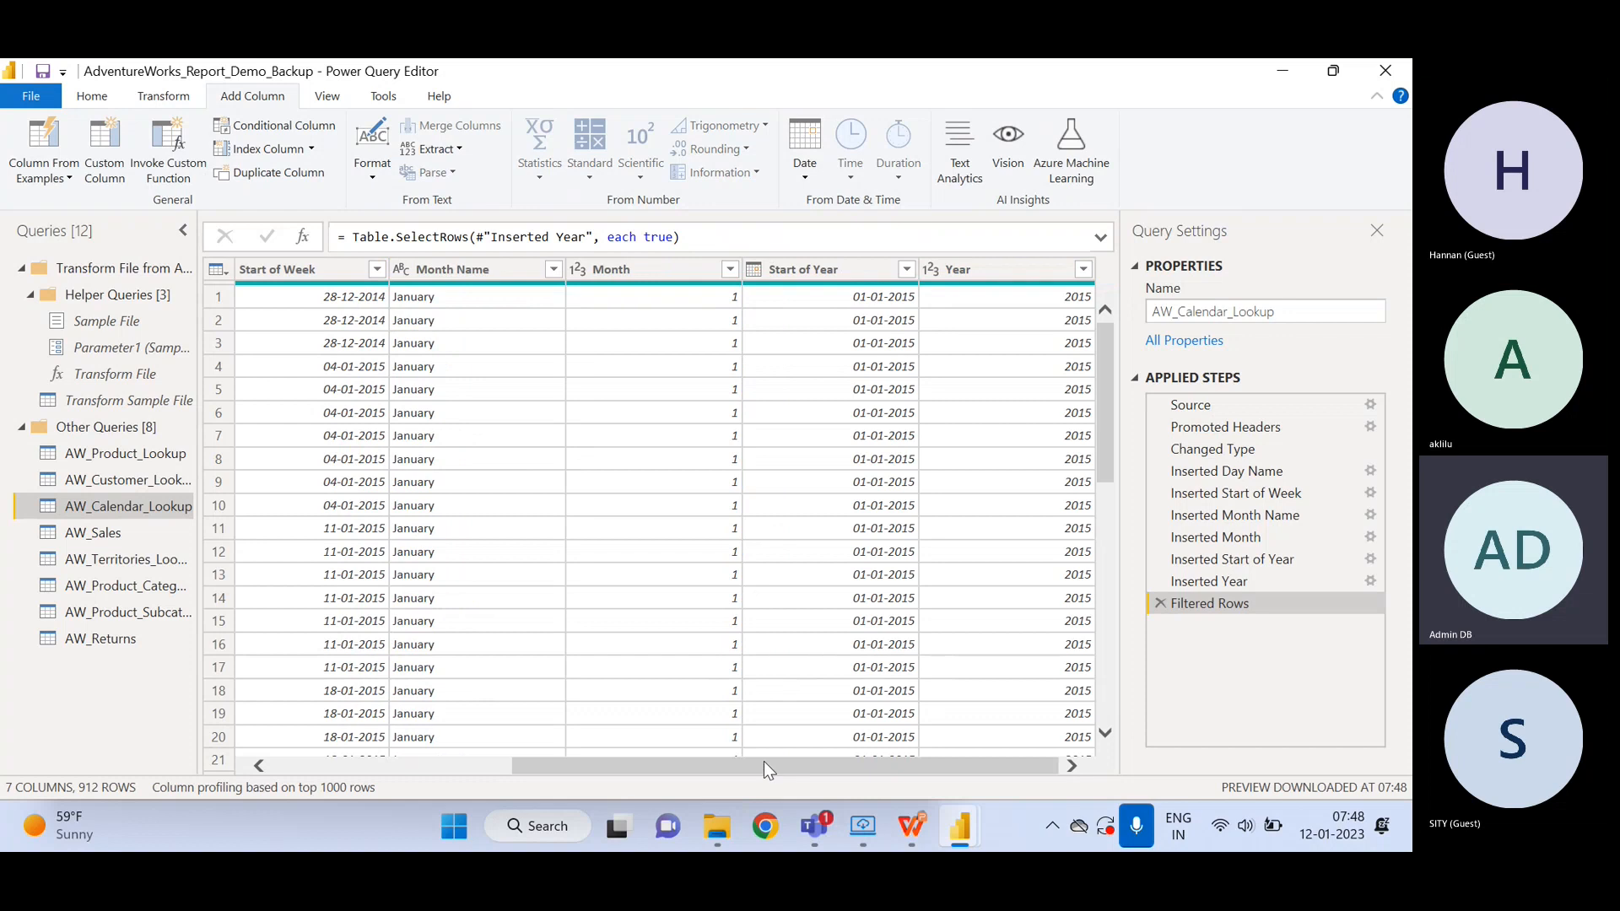
left_click_drag(762, 763, 393, 746)
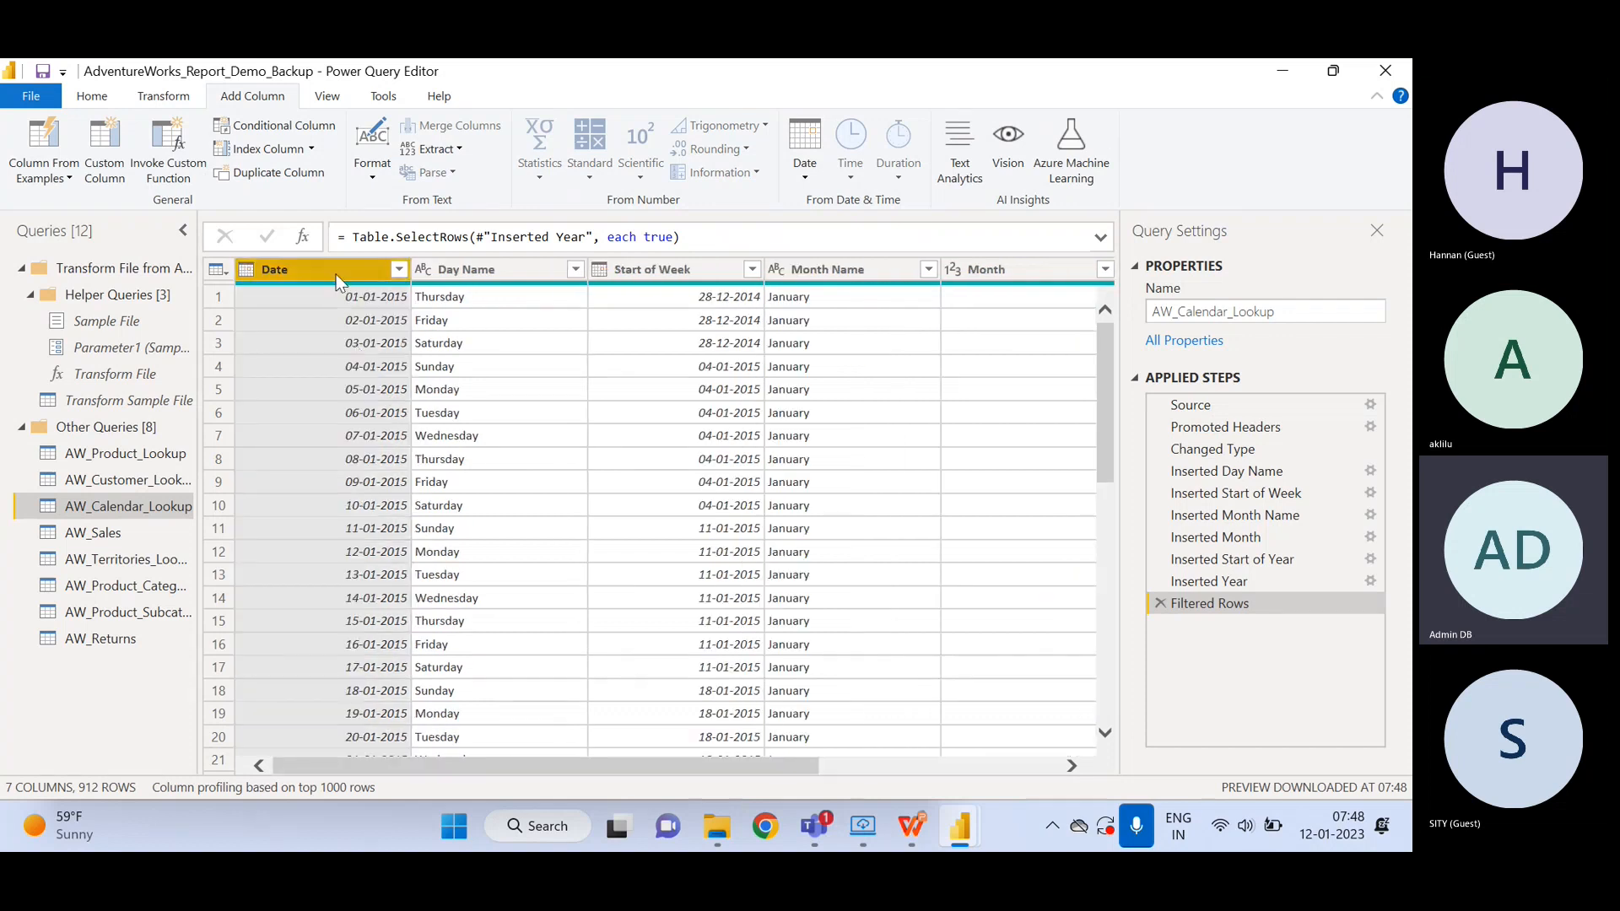
left_click(812, 176)
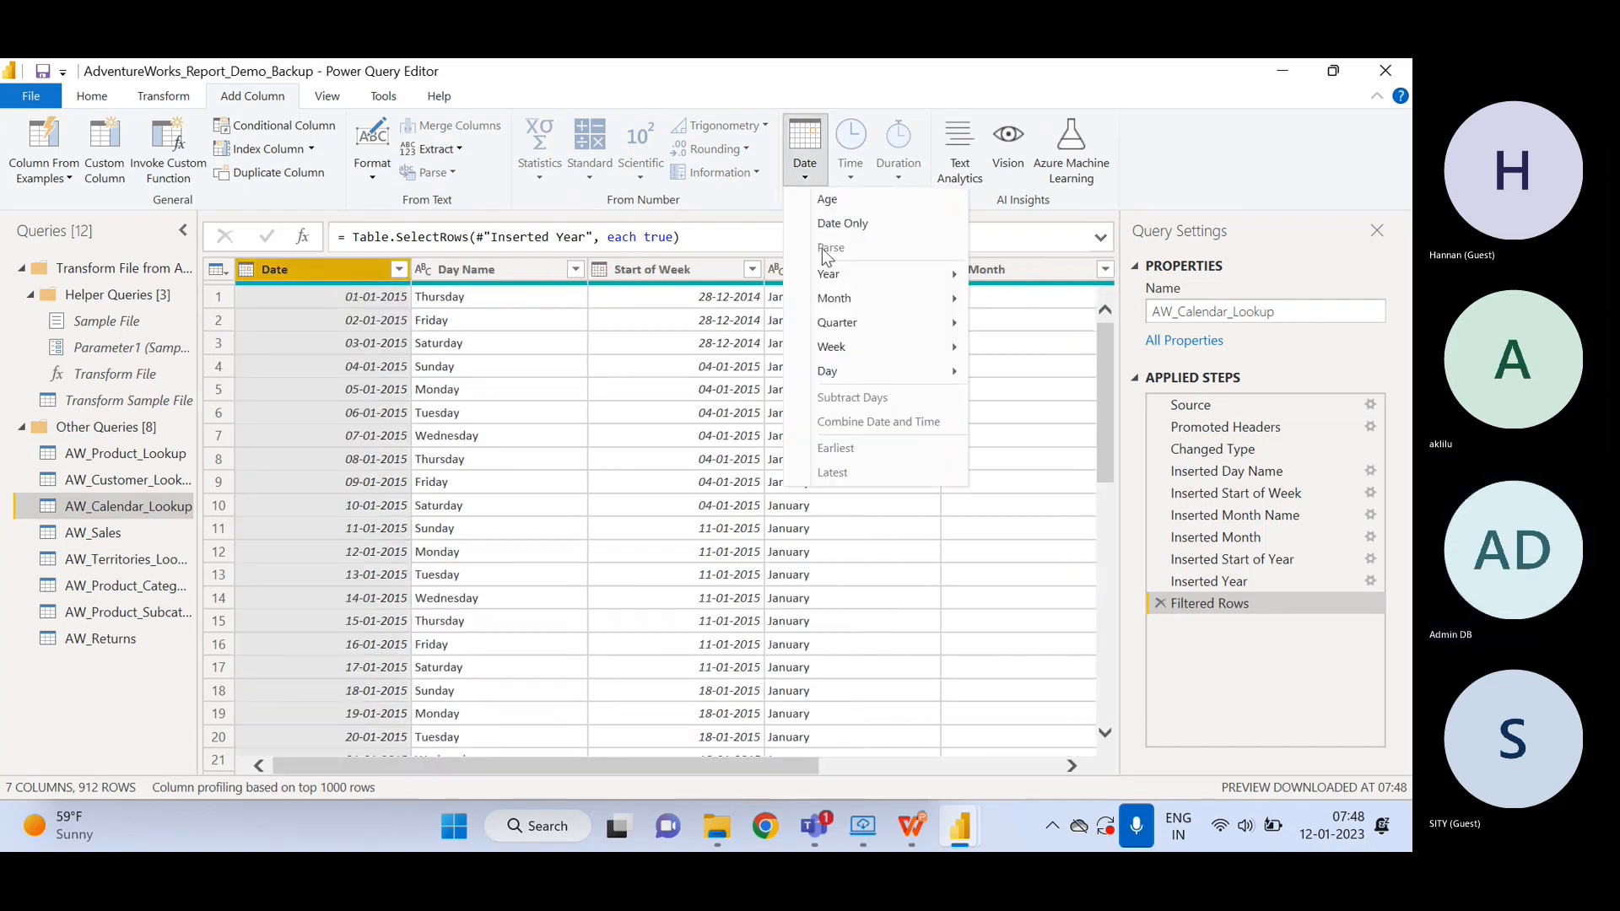
mouse_move(951, 300)
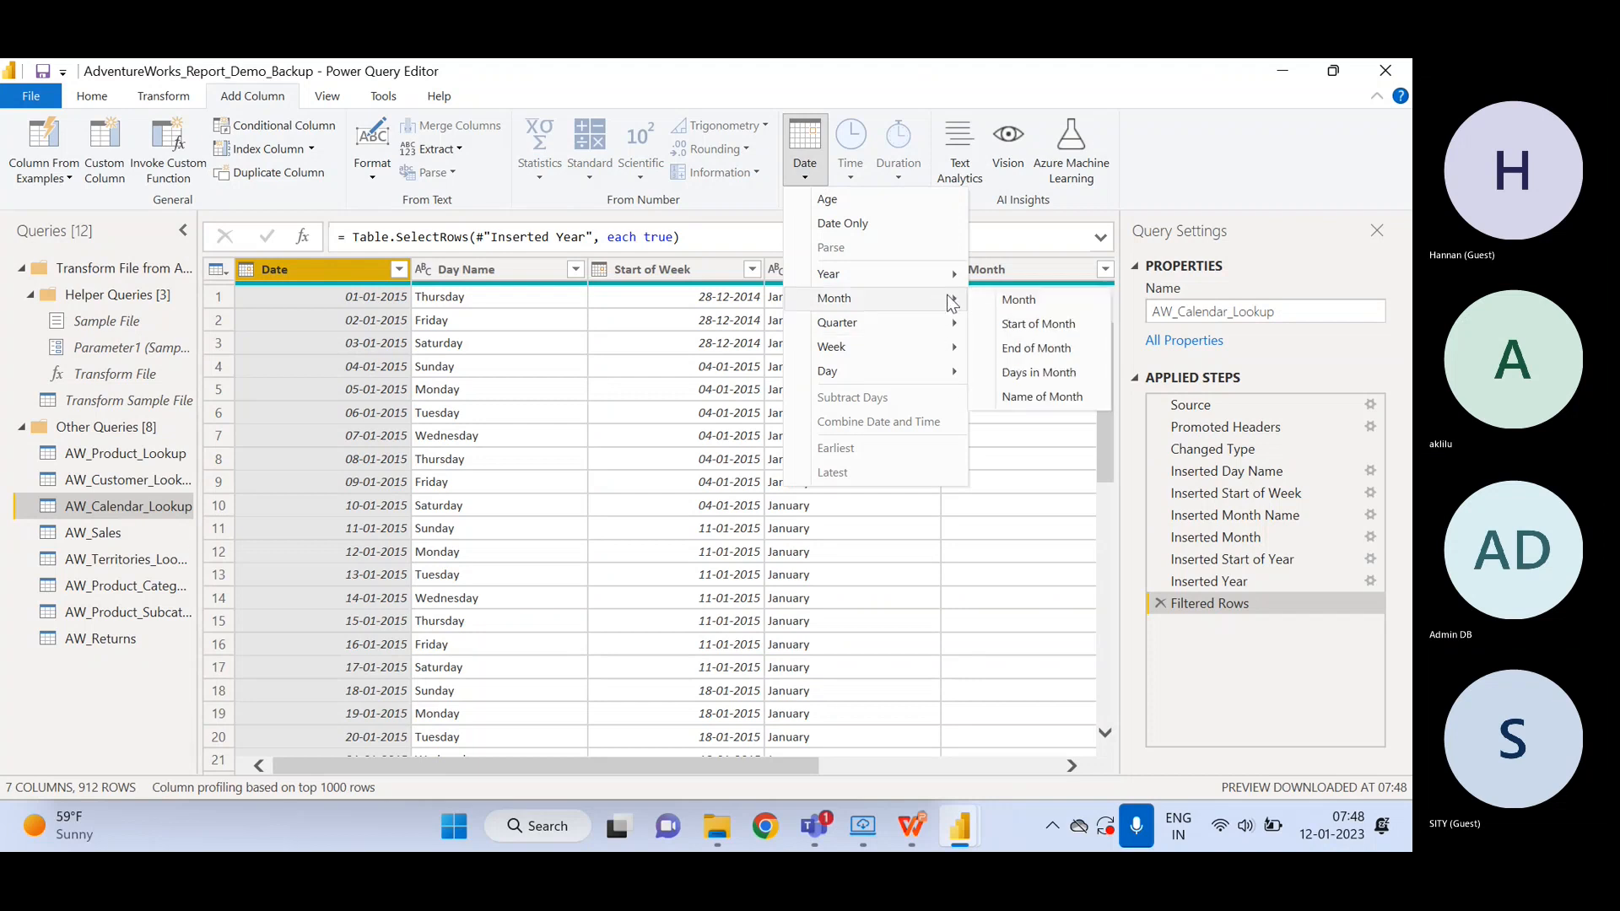
left_click(1044, 327)
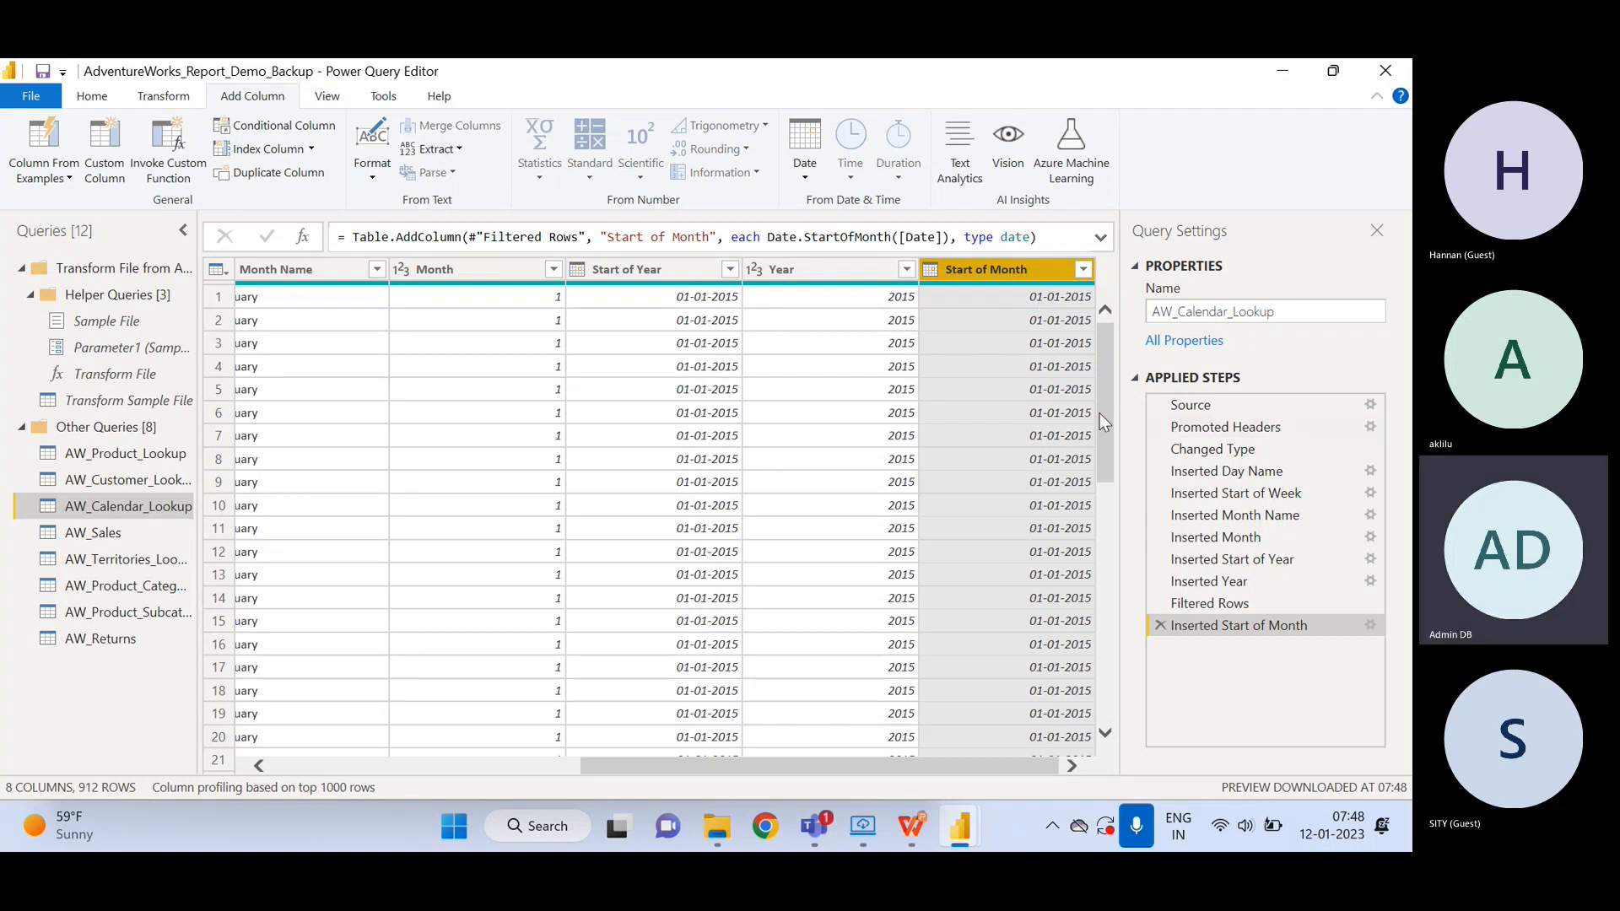
left_click_drag(1109, 421, 1166, 819)
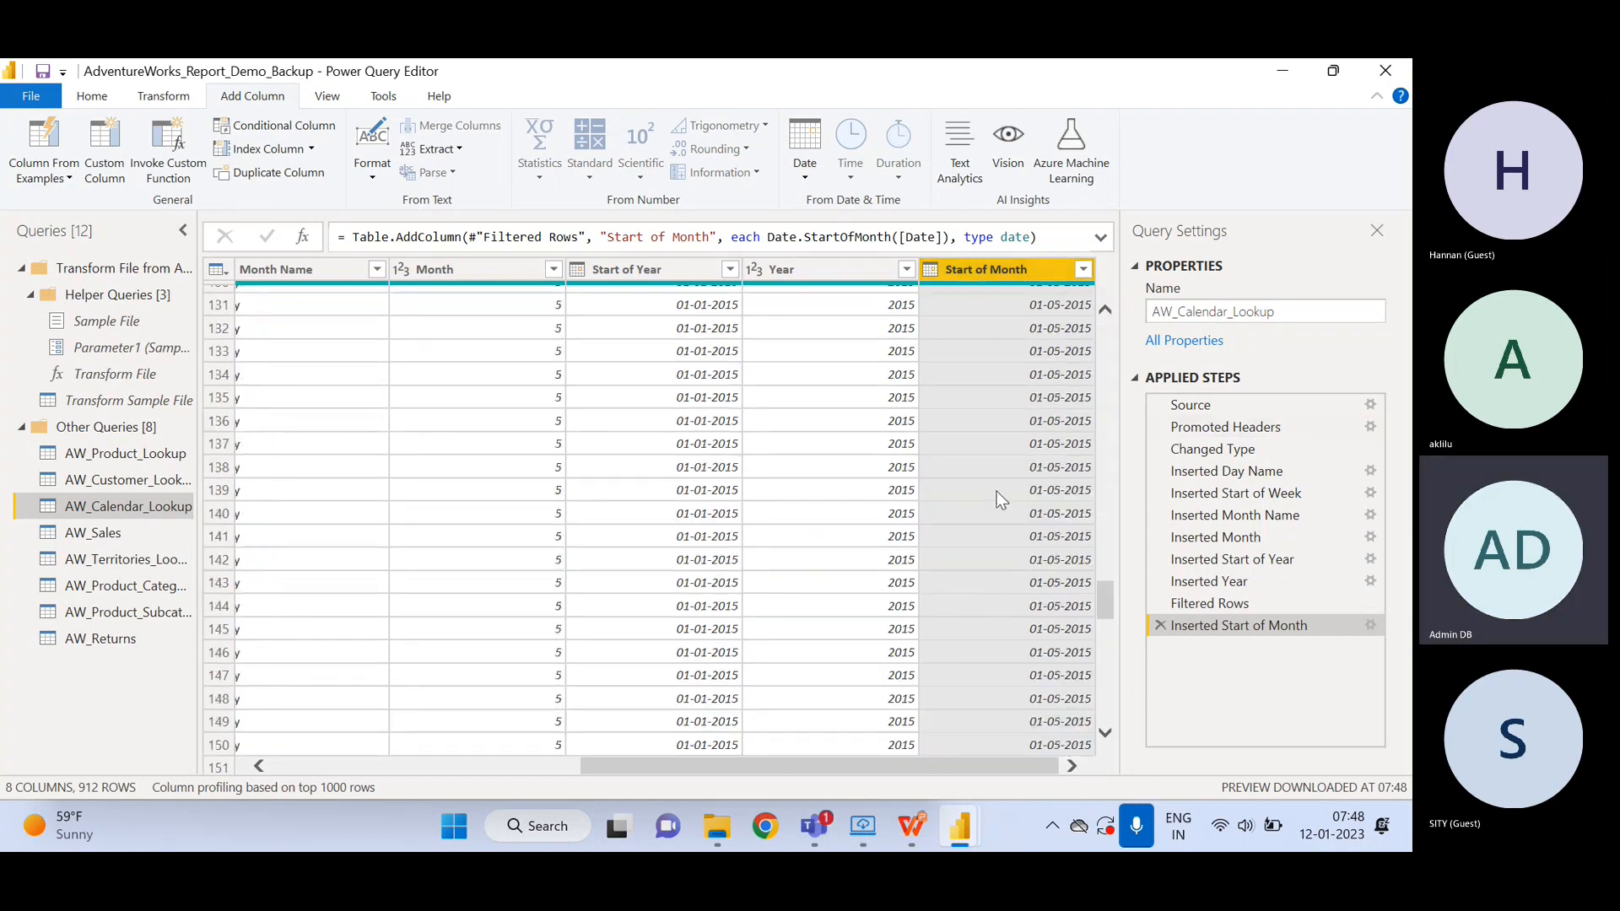
- Return to the report, apply the pending query changes and add Start of Month to the YTD Revenue matrix rows
left_click(94, 99)
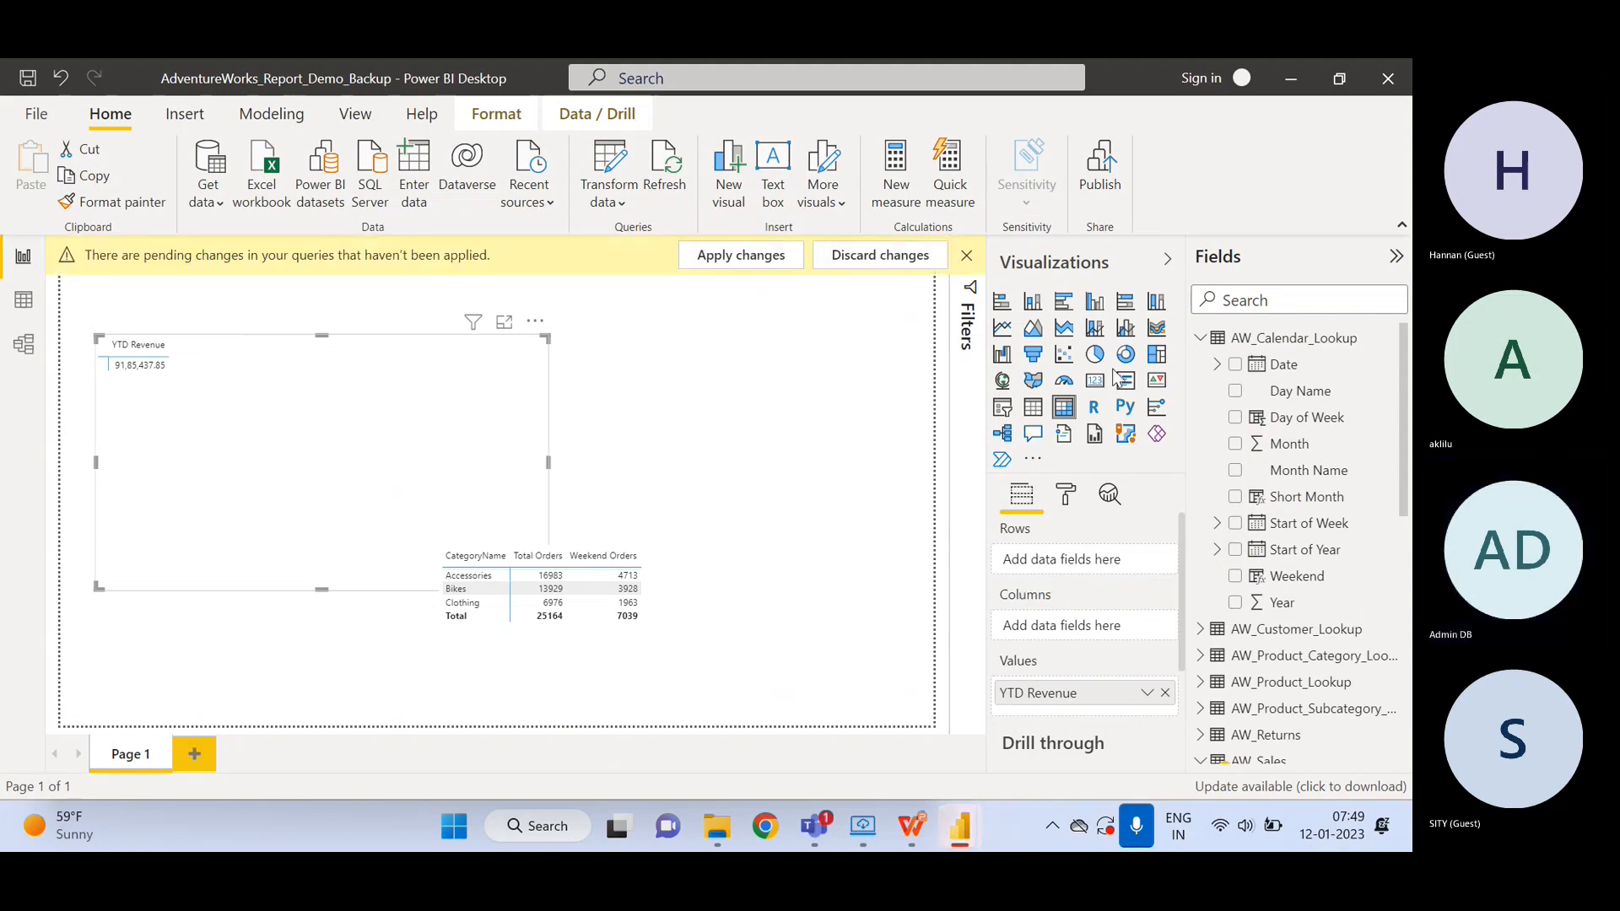
left_click(749, 260)
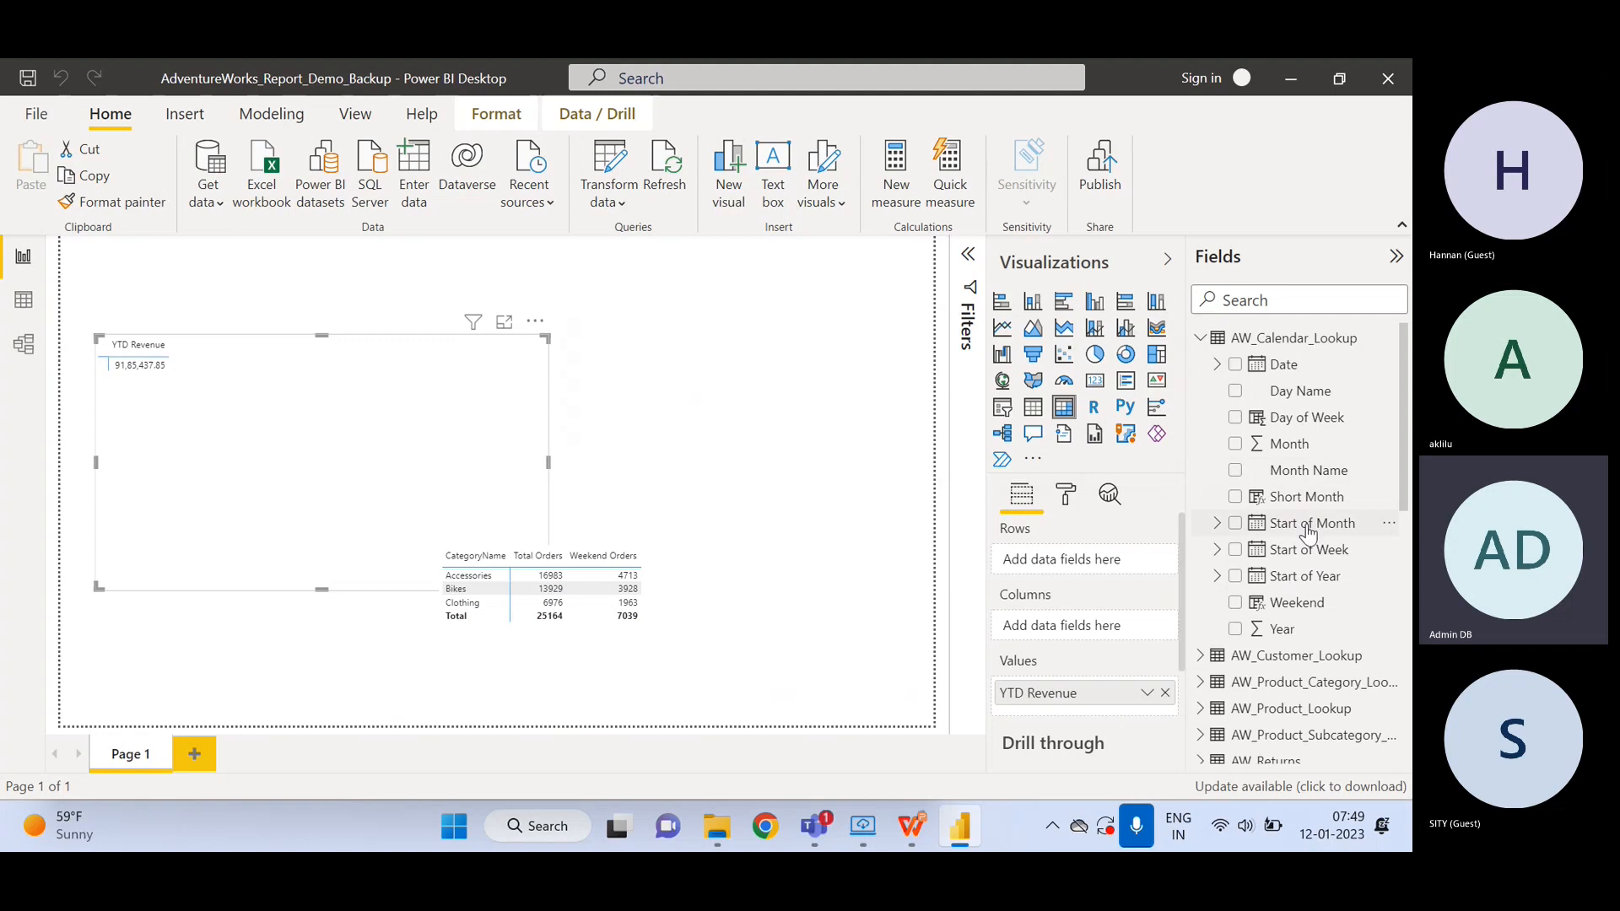
left_click_drag(1308, 525, 1075, 560)
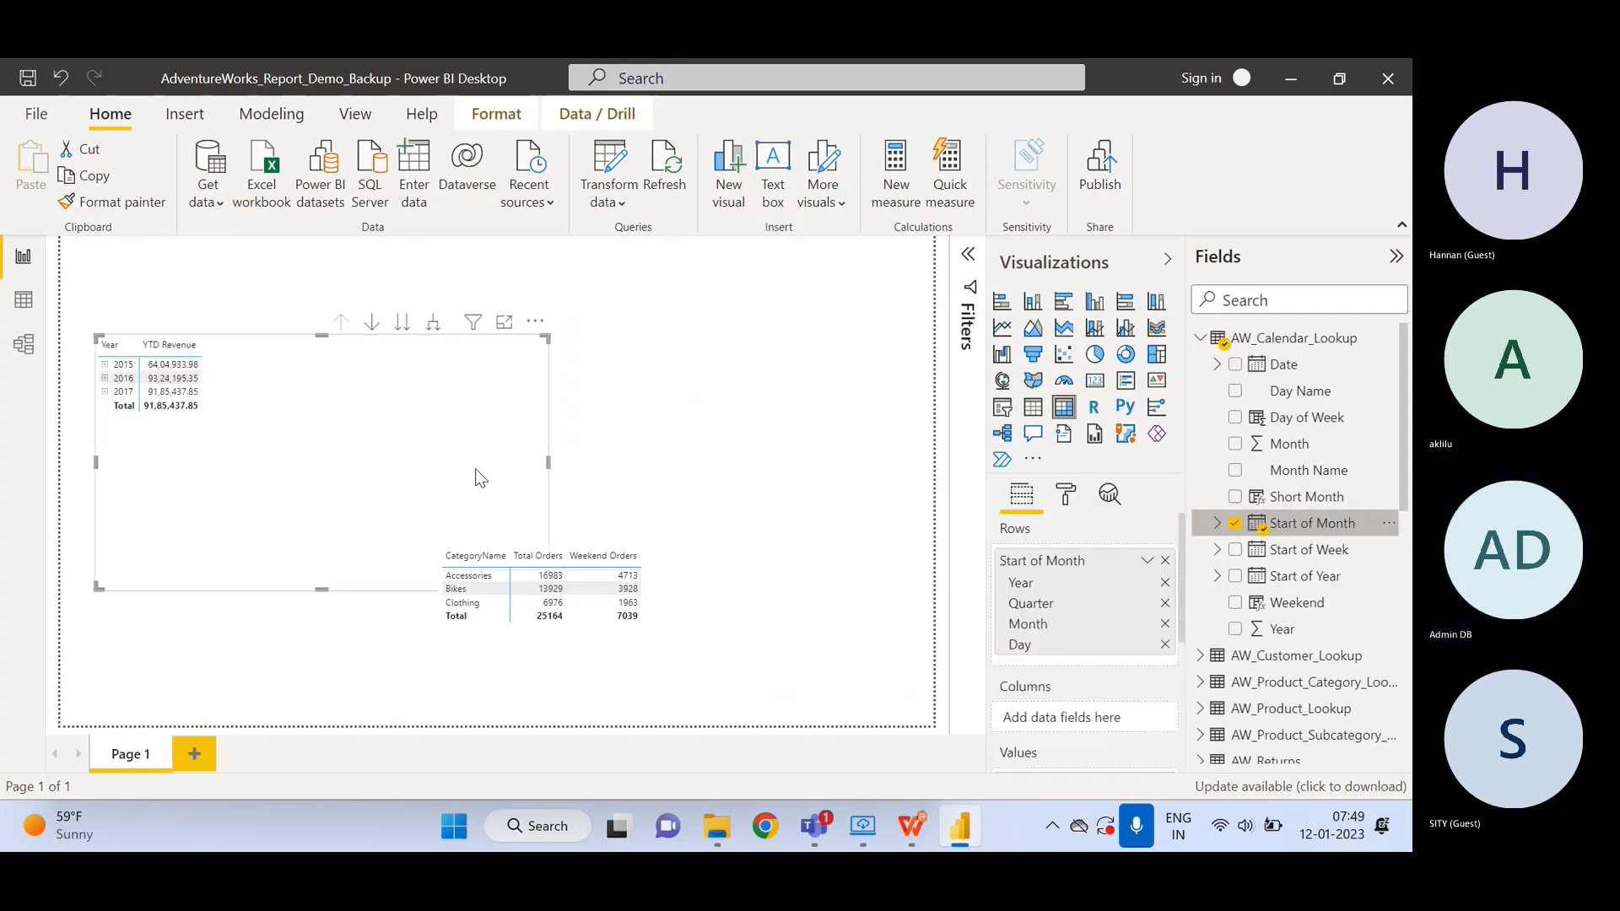
- Remove the Year, Quarter and Month levels from the matrix rows, keeping only Day
left_click(1165, 583)
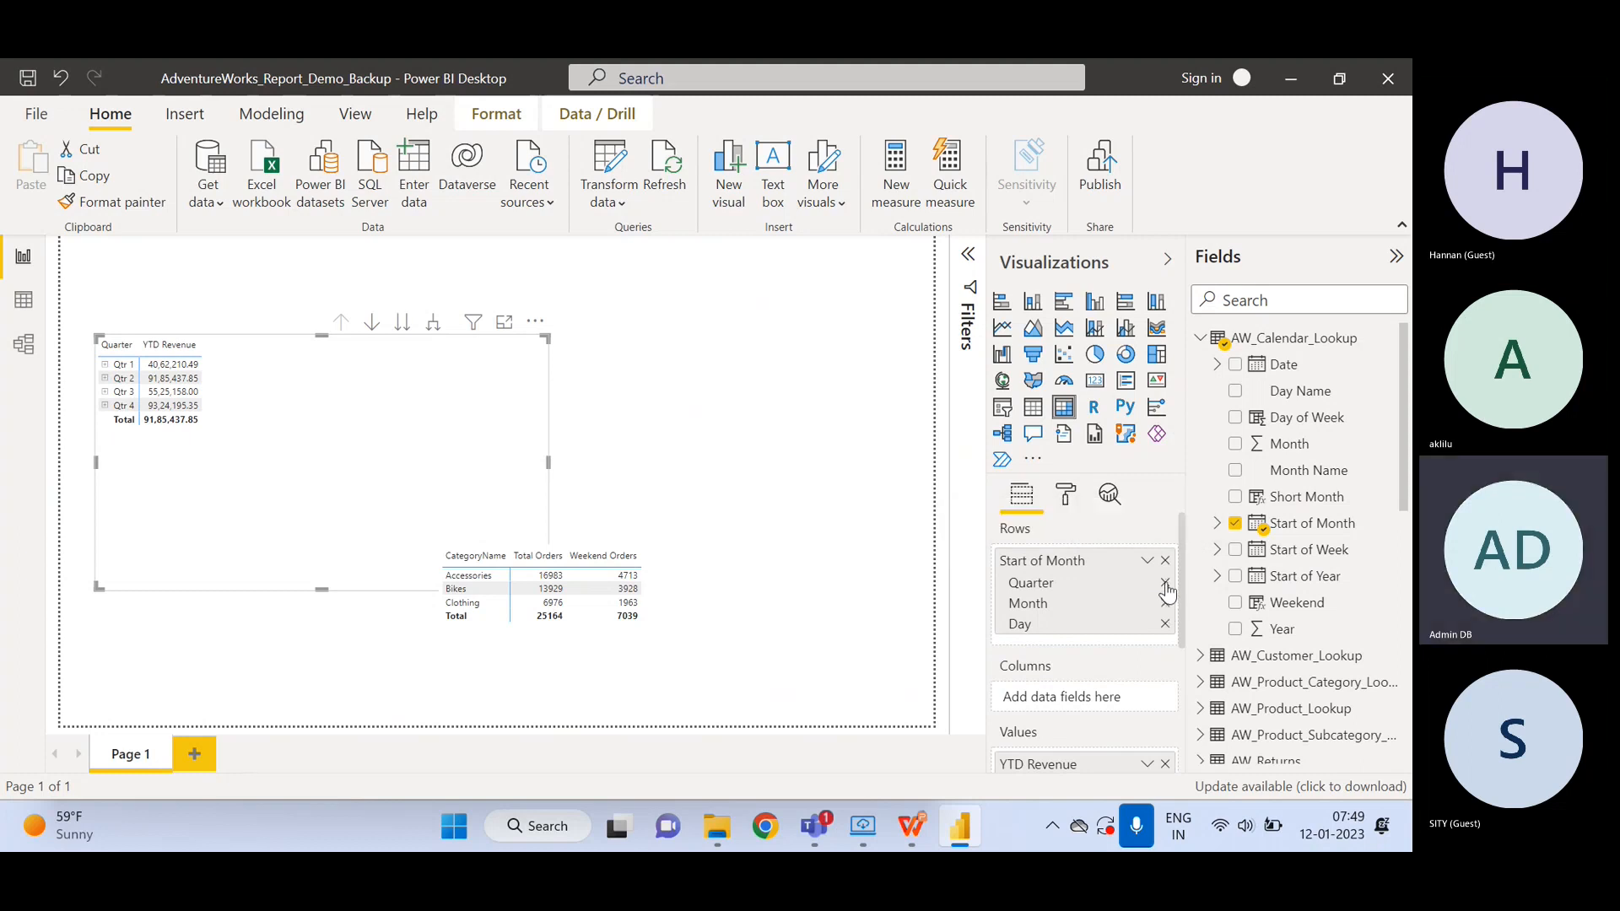
left_click(1165, 584)
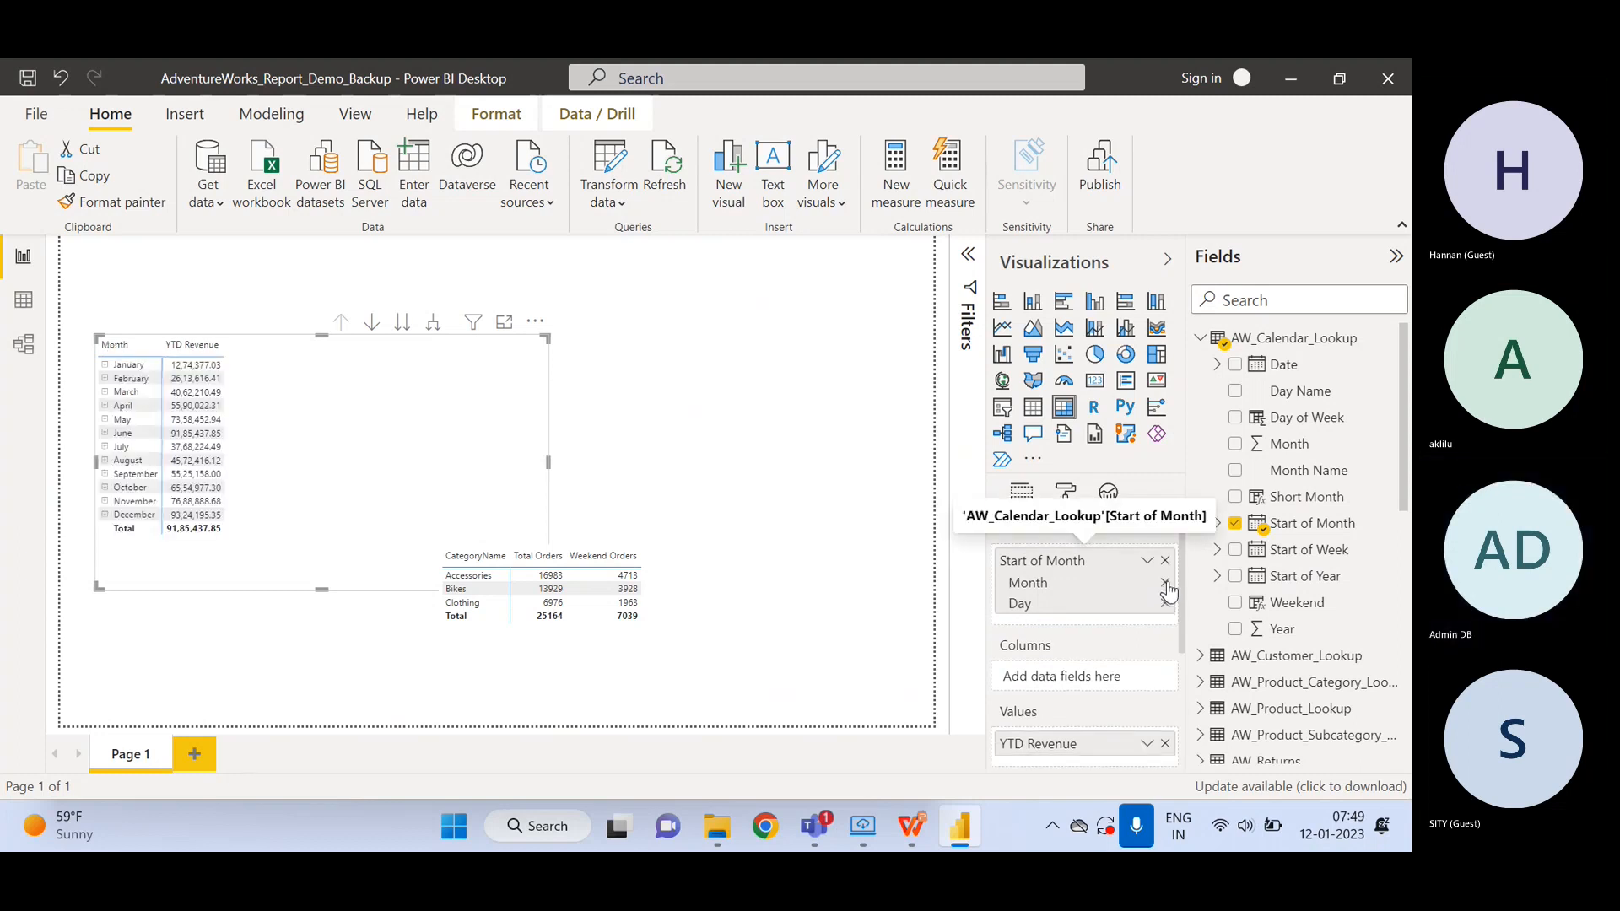
left_click(1166, 584)
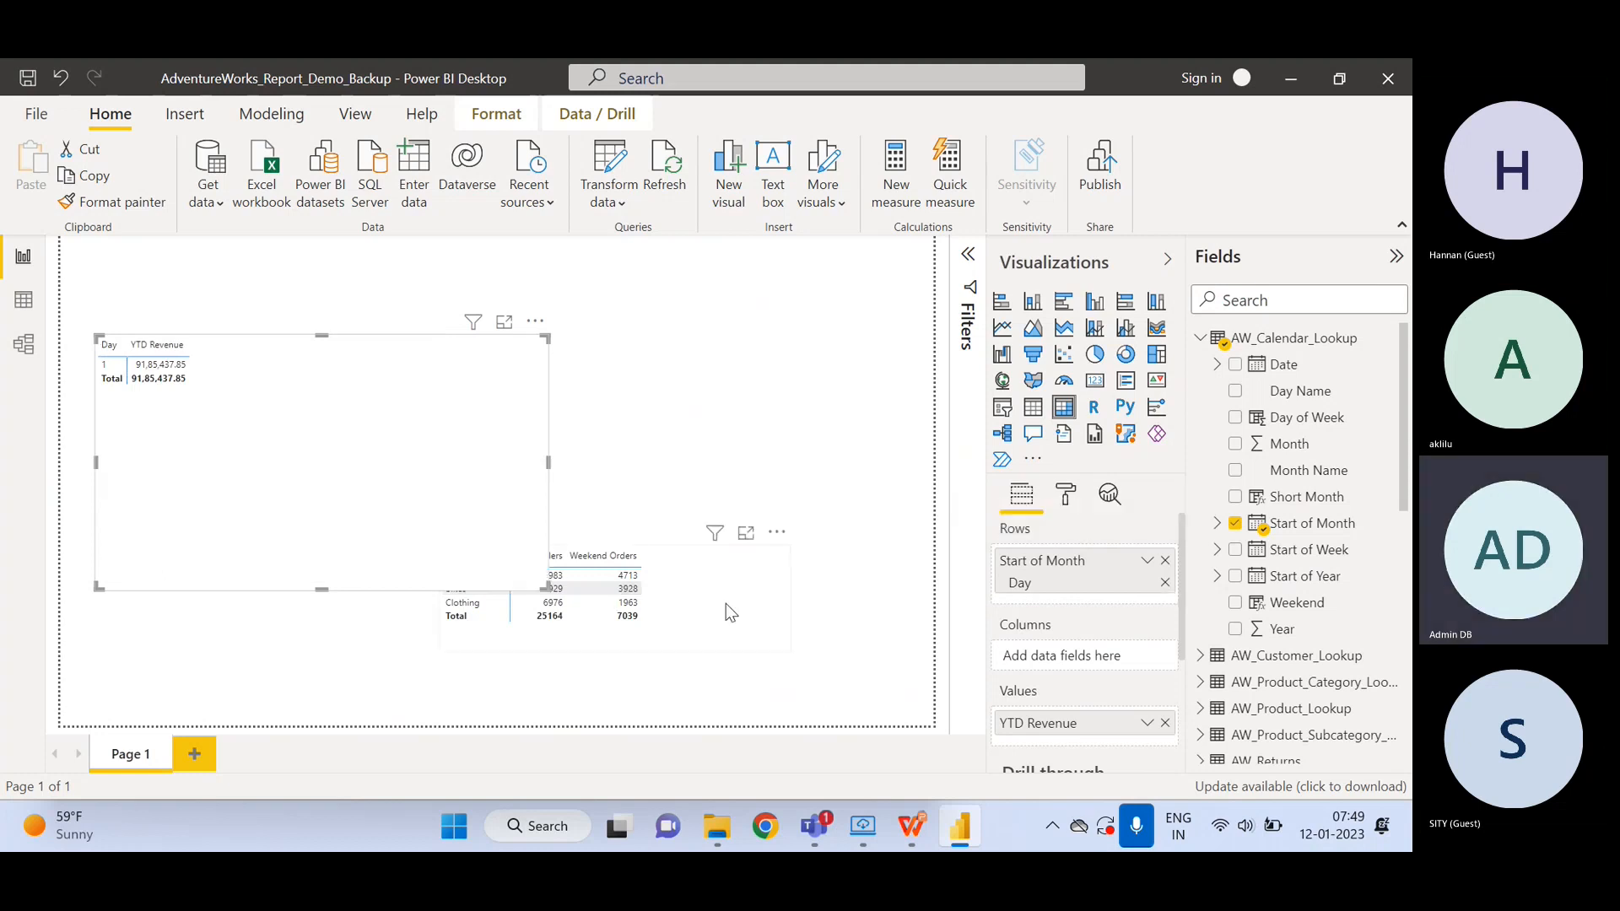
- Move the category orders matrix clear of the YTD Revenue matrix and reselect the YTD Revenue matrix
left_click_drag(726, 607, 898, 688)
left_click(257, 417)
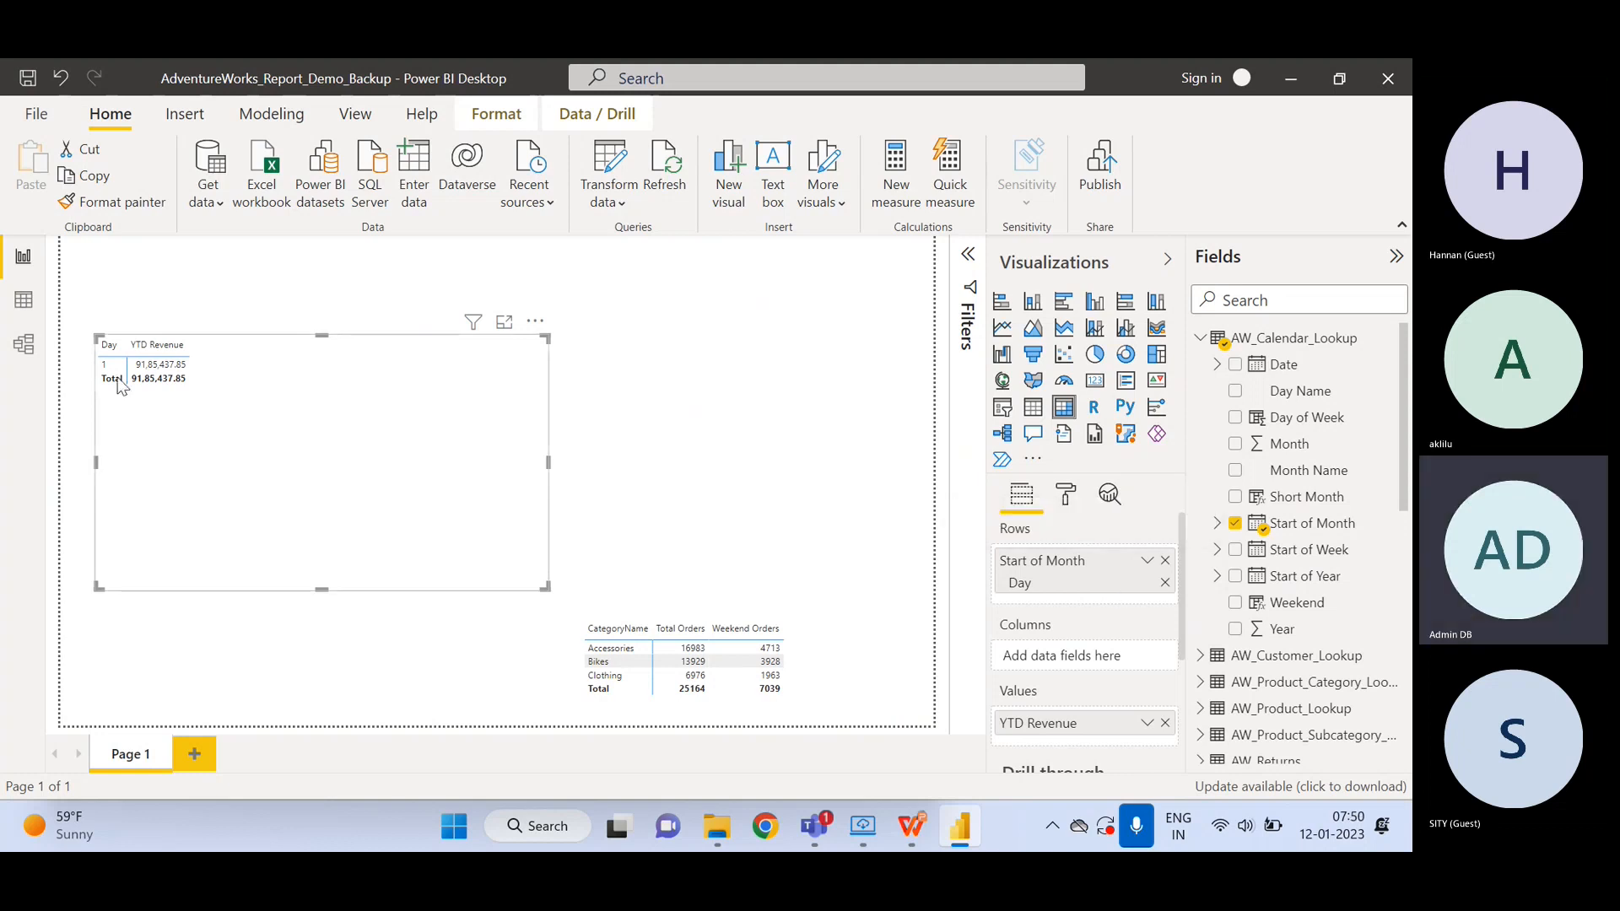
- Remove Start of Month from the matrix rows, add it back with its full date hierarchy, and expand 2015 and its Qtr 1
left_click(1329, 538)
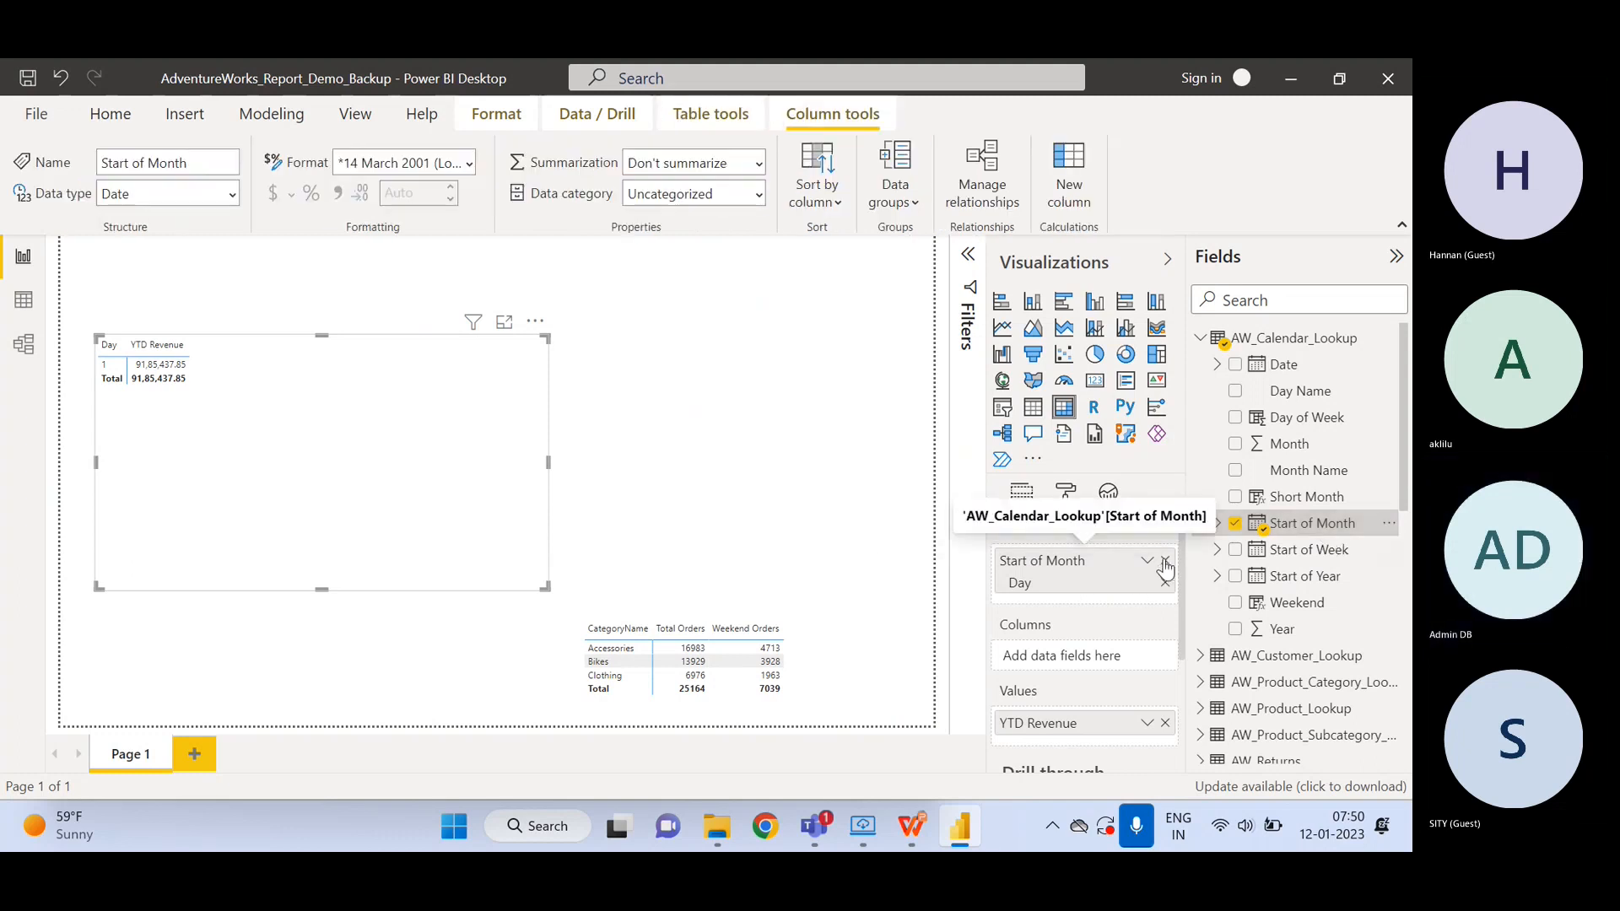
left_click(1165, 570)
left_click(1281, 372)
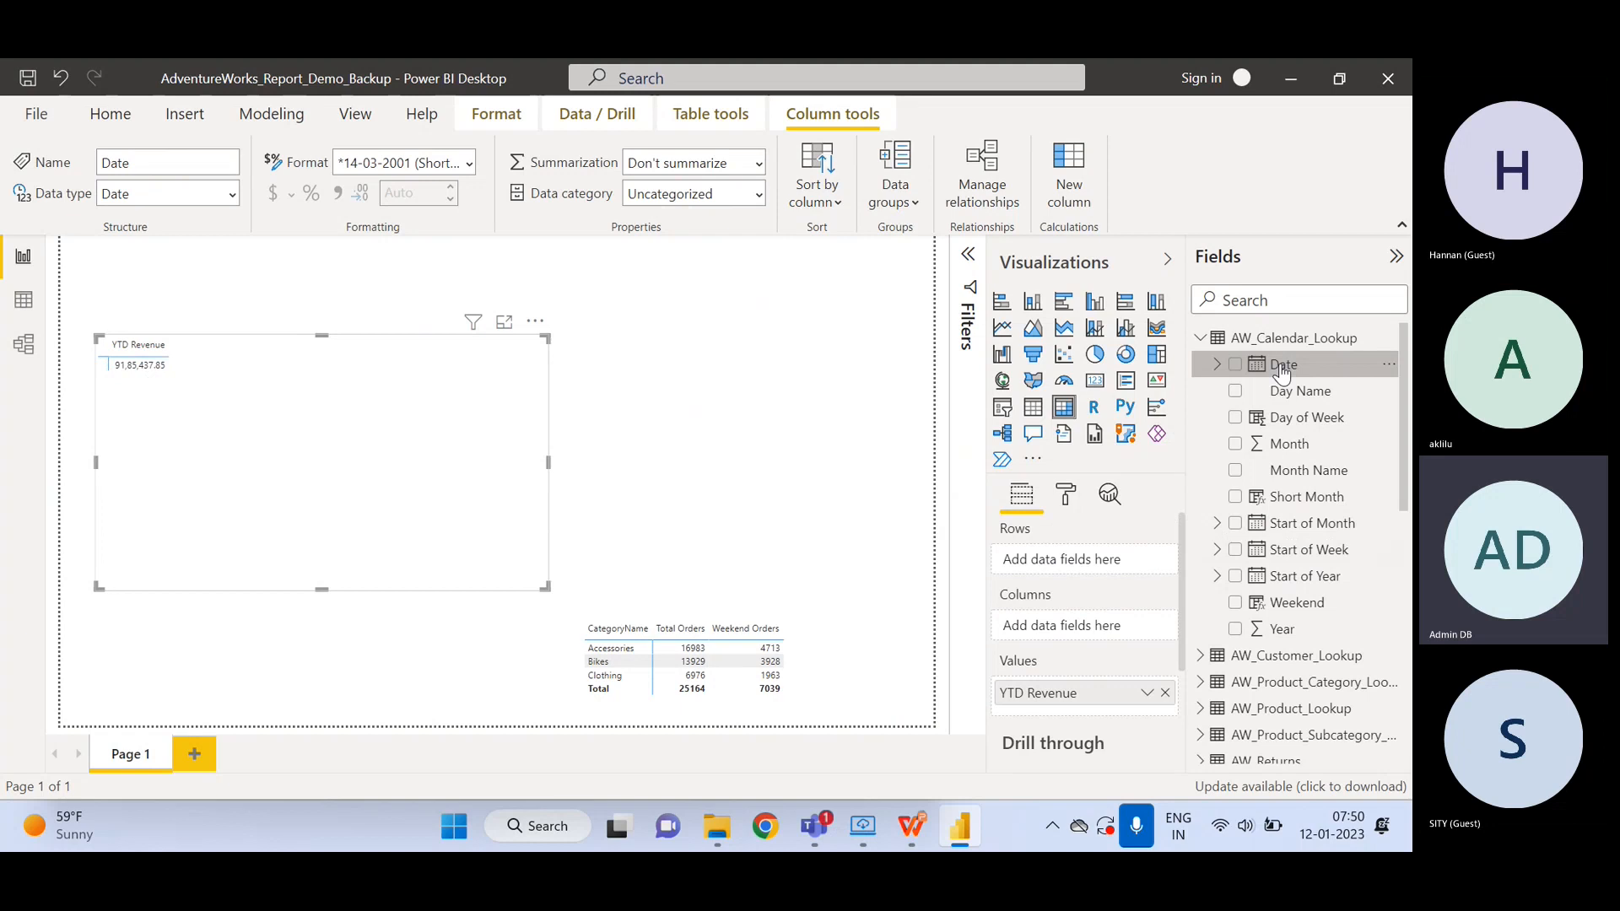
left_click_drag(1312, 524, 1074, 560)
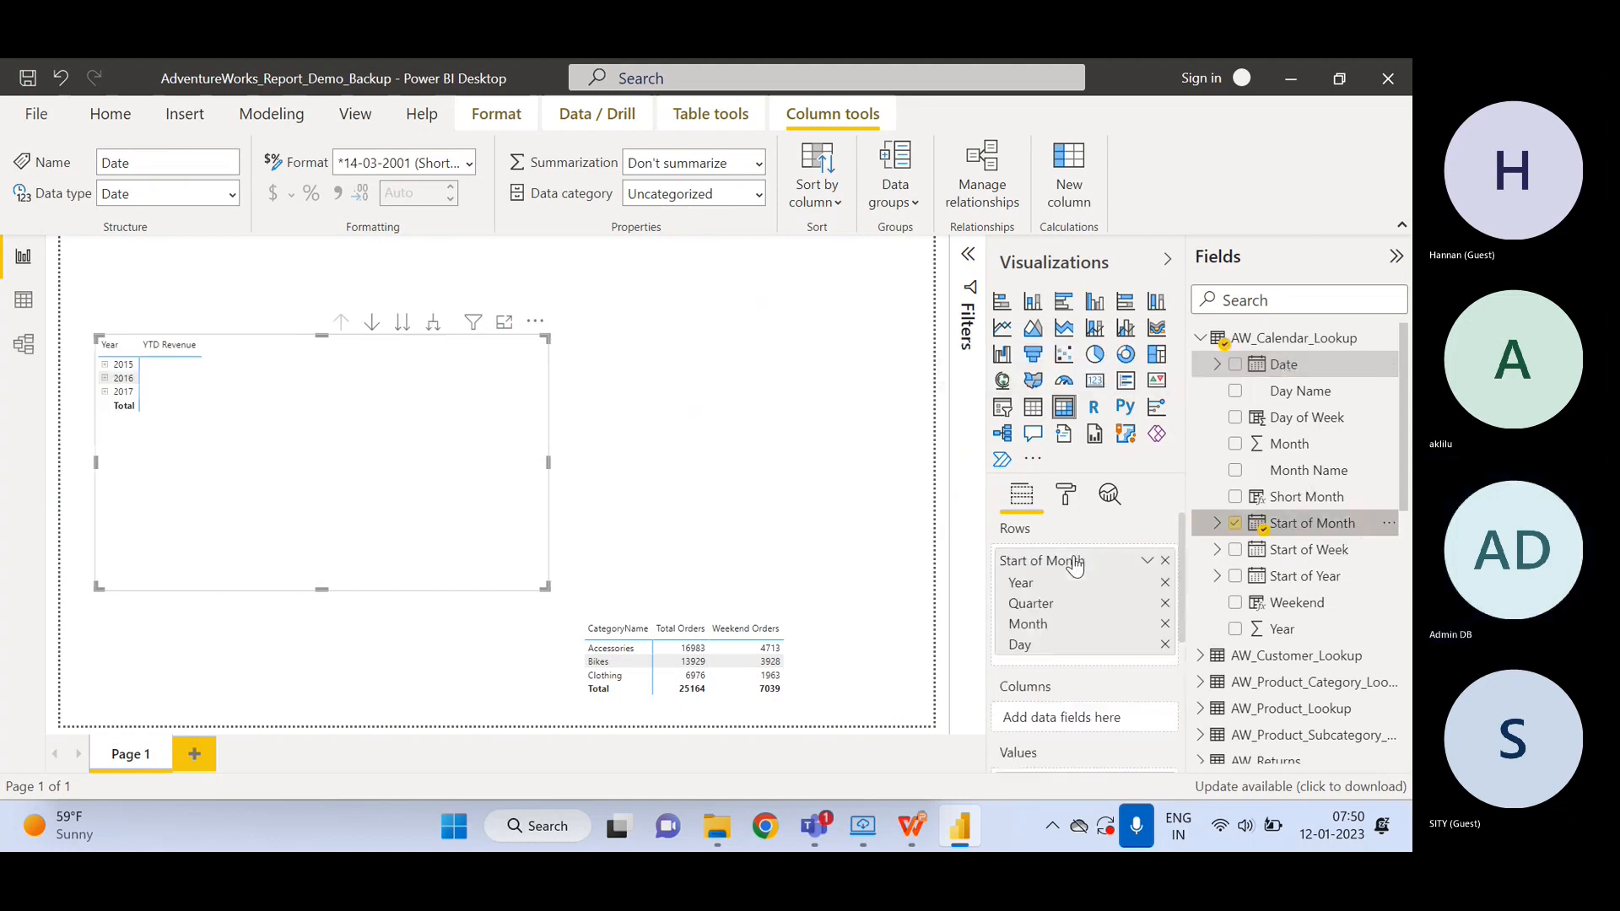
left_click(105, 365)
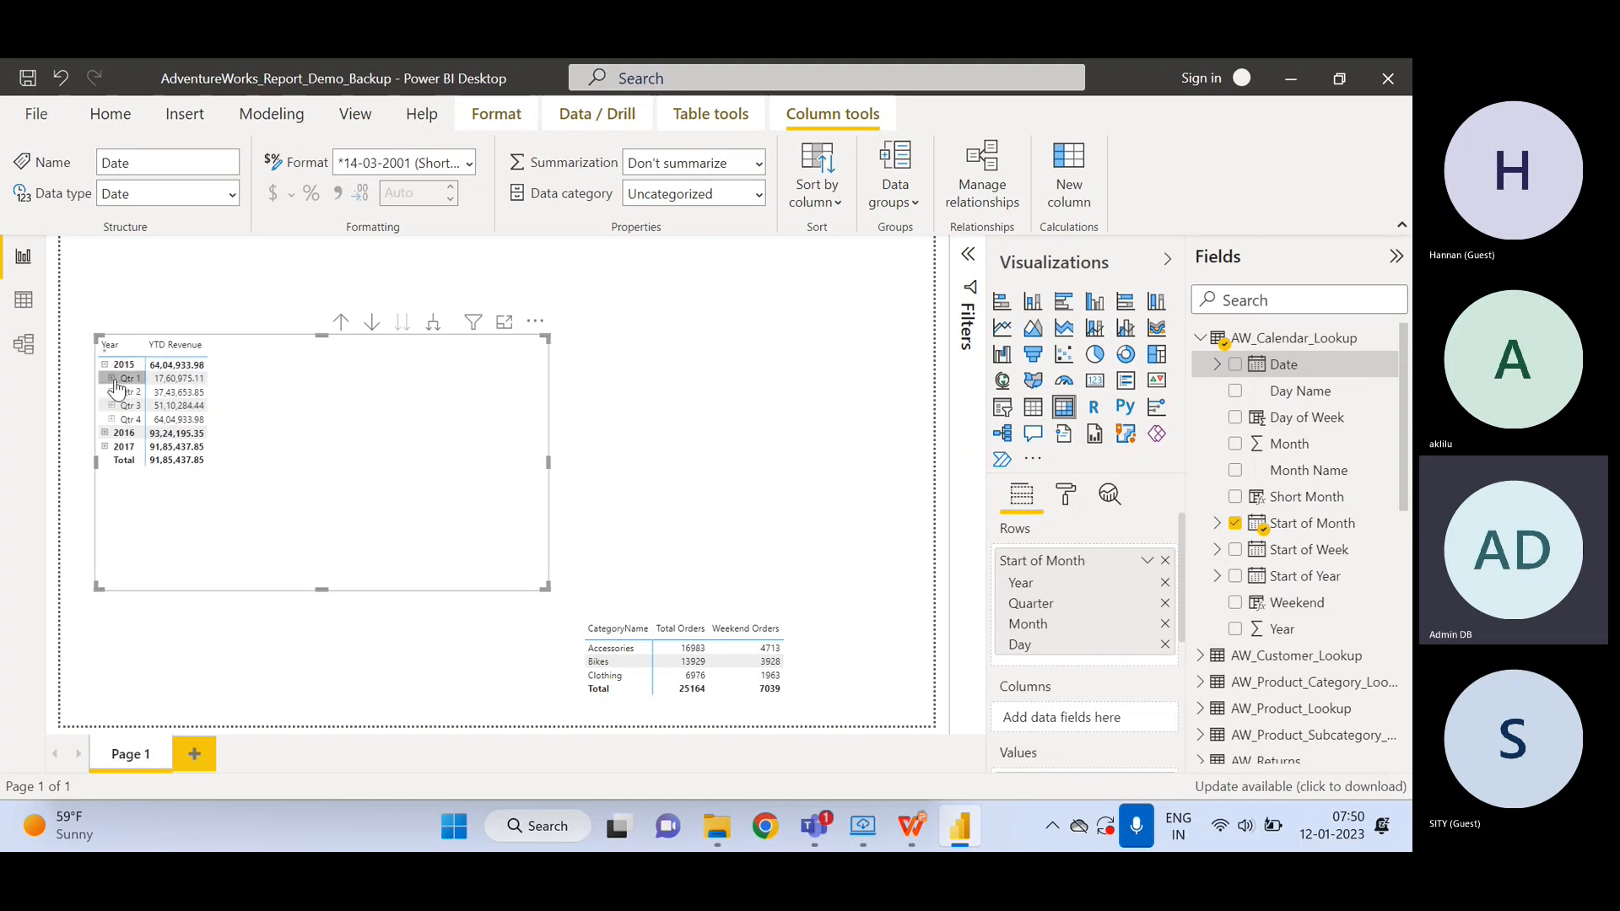
left_click(111, 379)
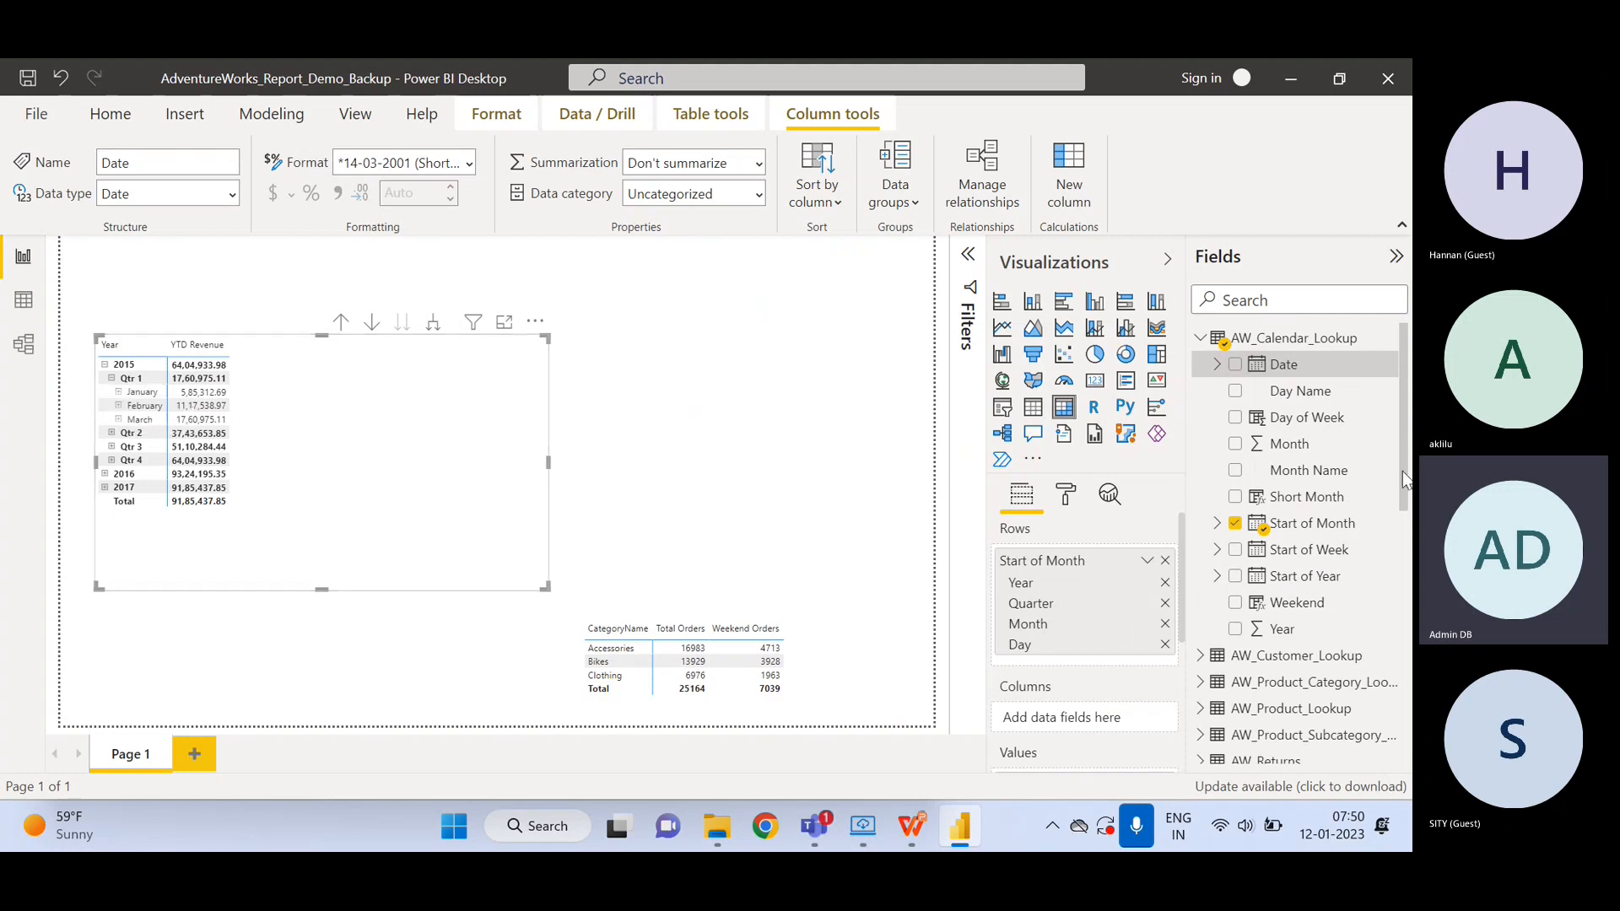
- Add the Total_Revenue measure to the matrix values above YTD Revenue
left_click_drag(1404, 481, 1393, 739)
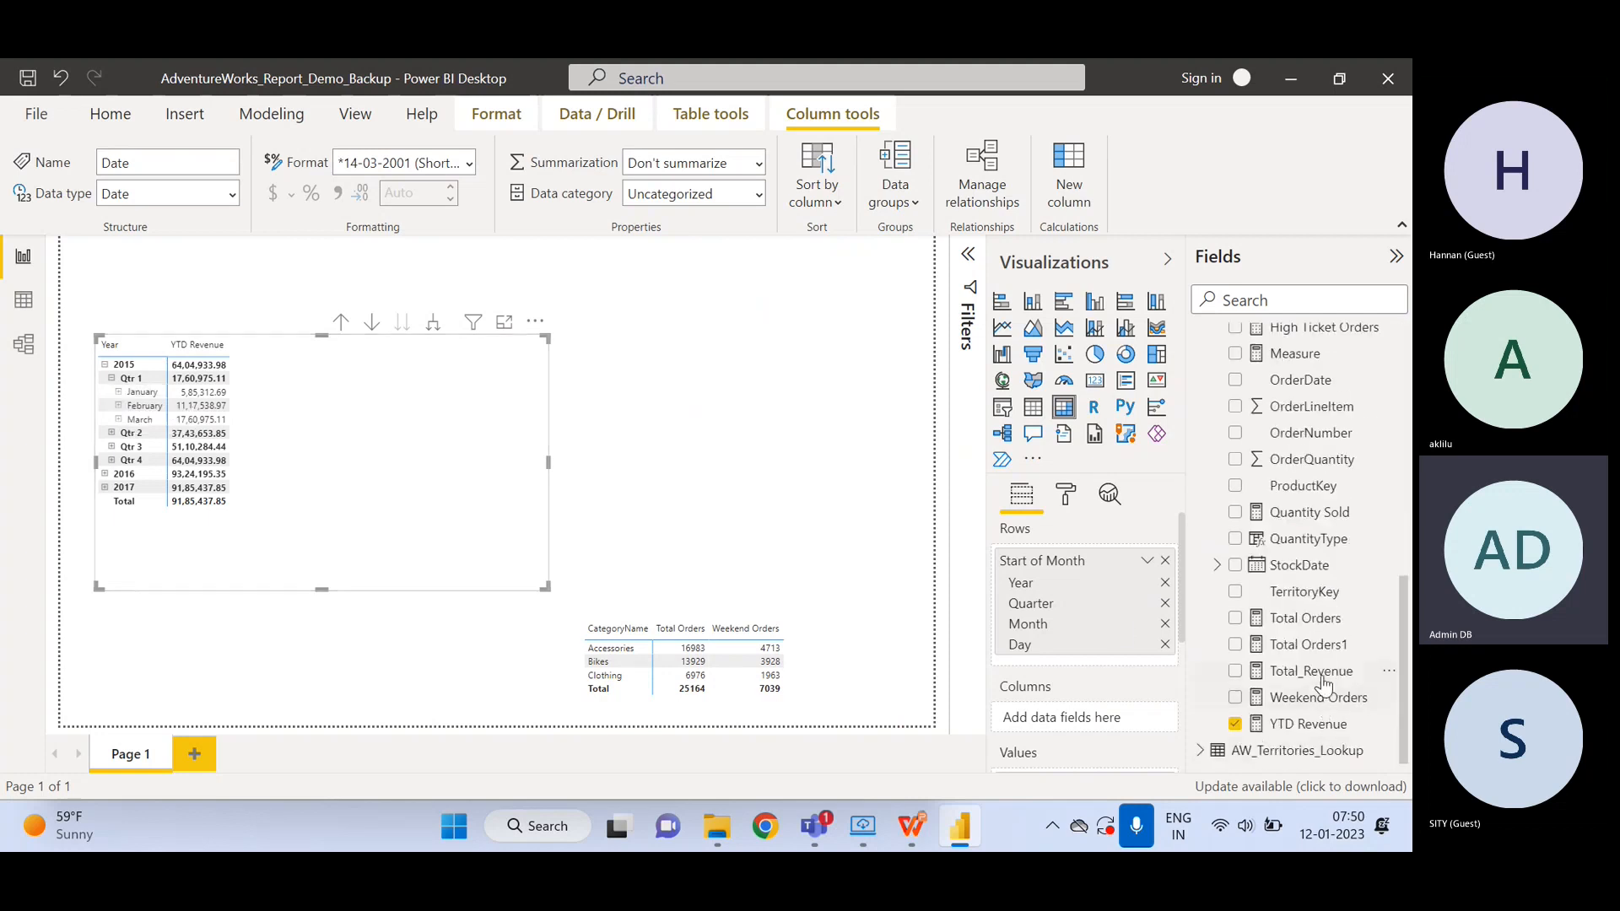
left_click_drag(1312, 670, 1232, 671)
scroll(1183, 591, "down", 5)
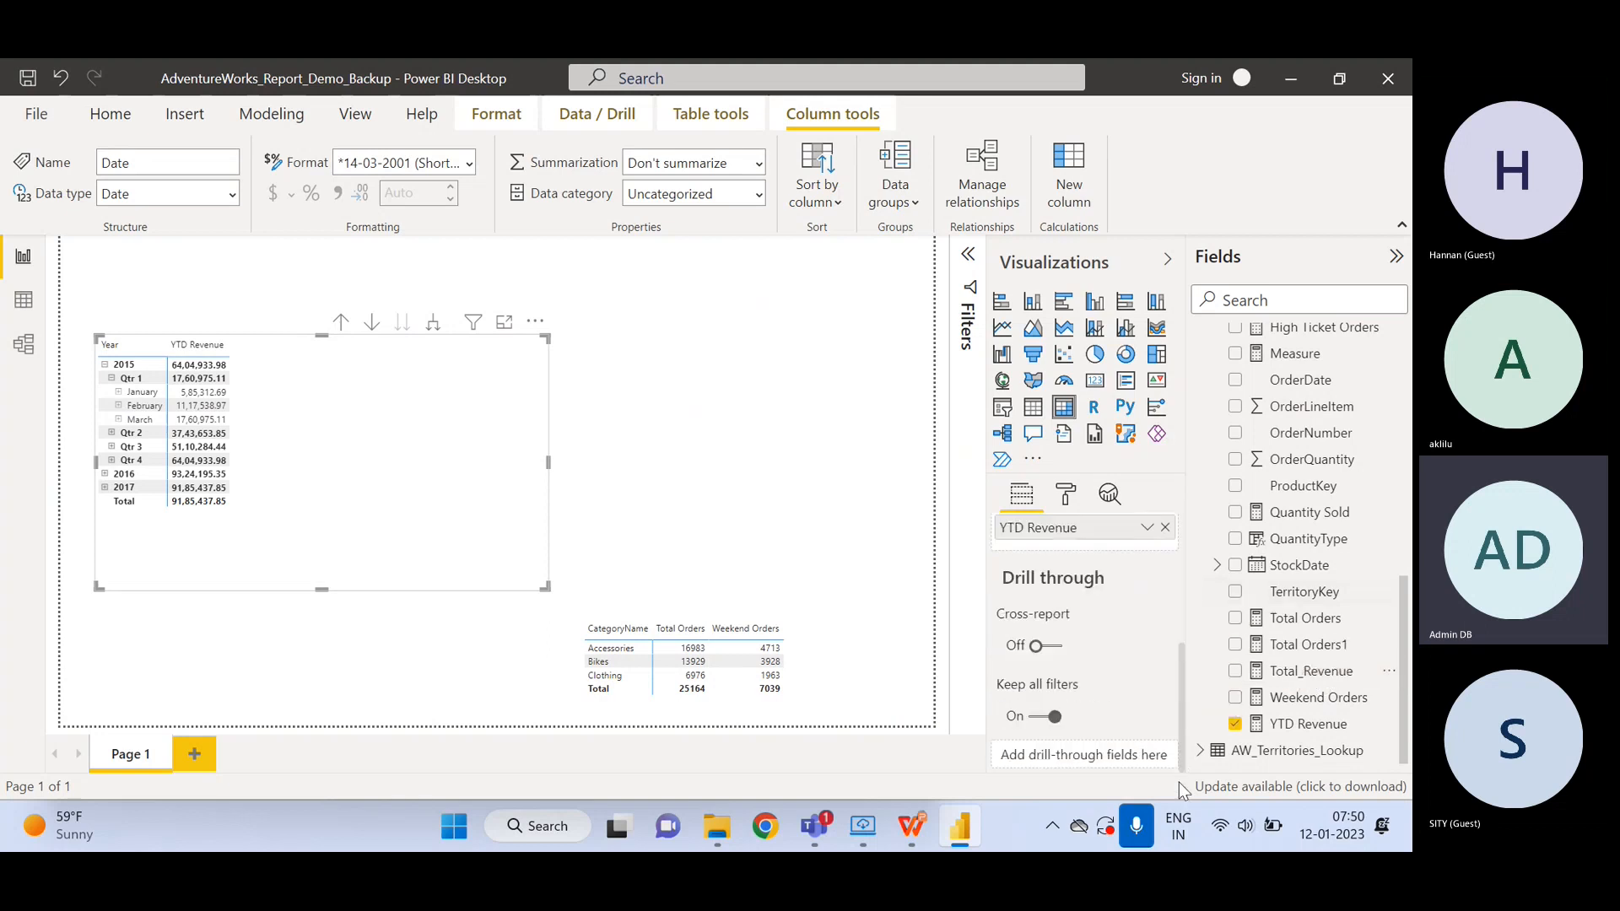
left_click_drag(1312, 671, 1077, 533)
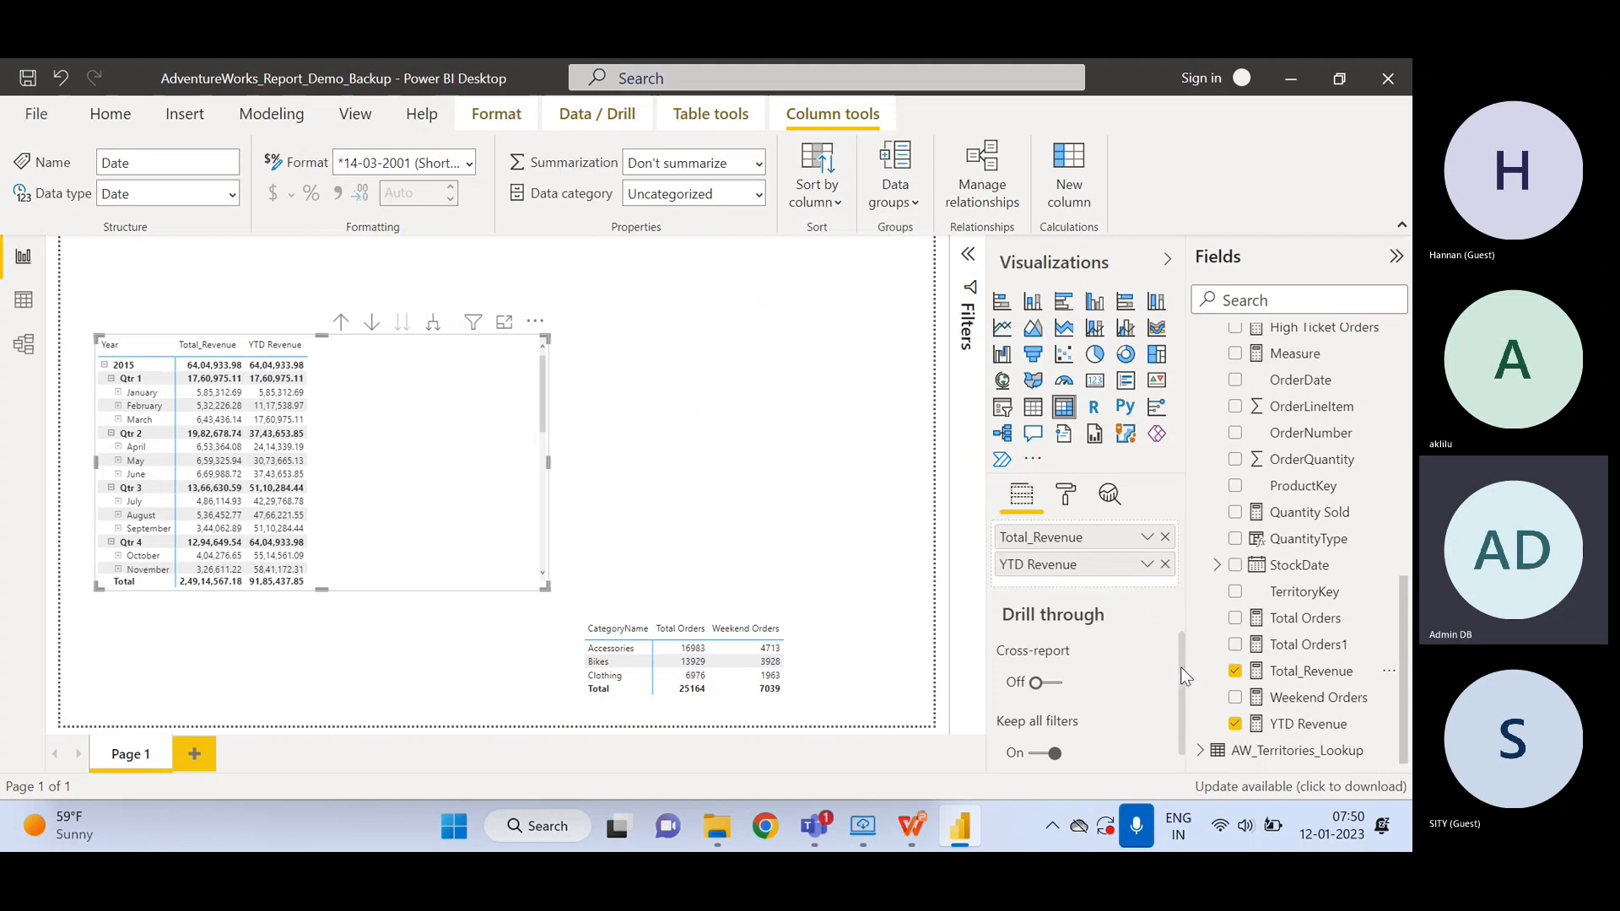
- Remove the Year, Month and Day levels from the matrix rows, keeping only Quarter
scroll(1181, 667, "up", 3)
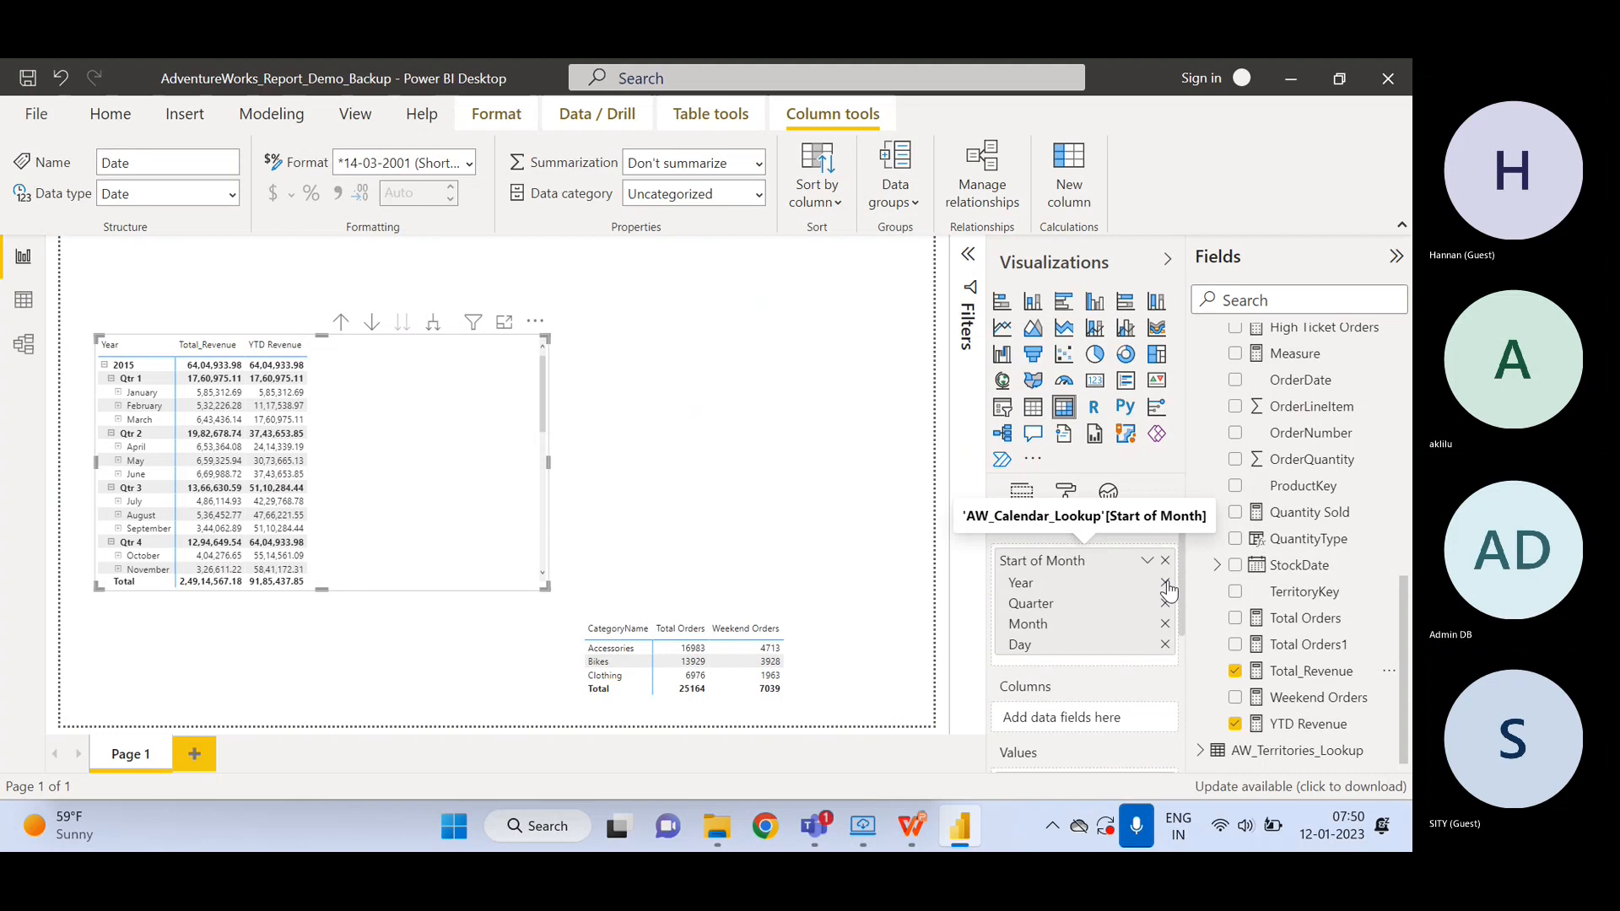
left_click(1165, 583)
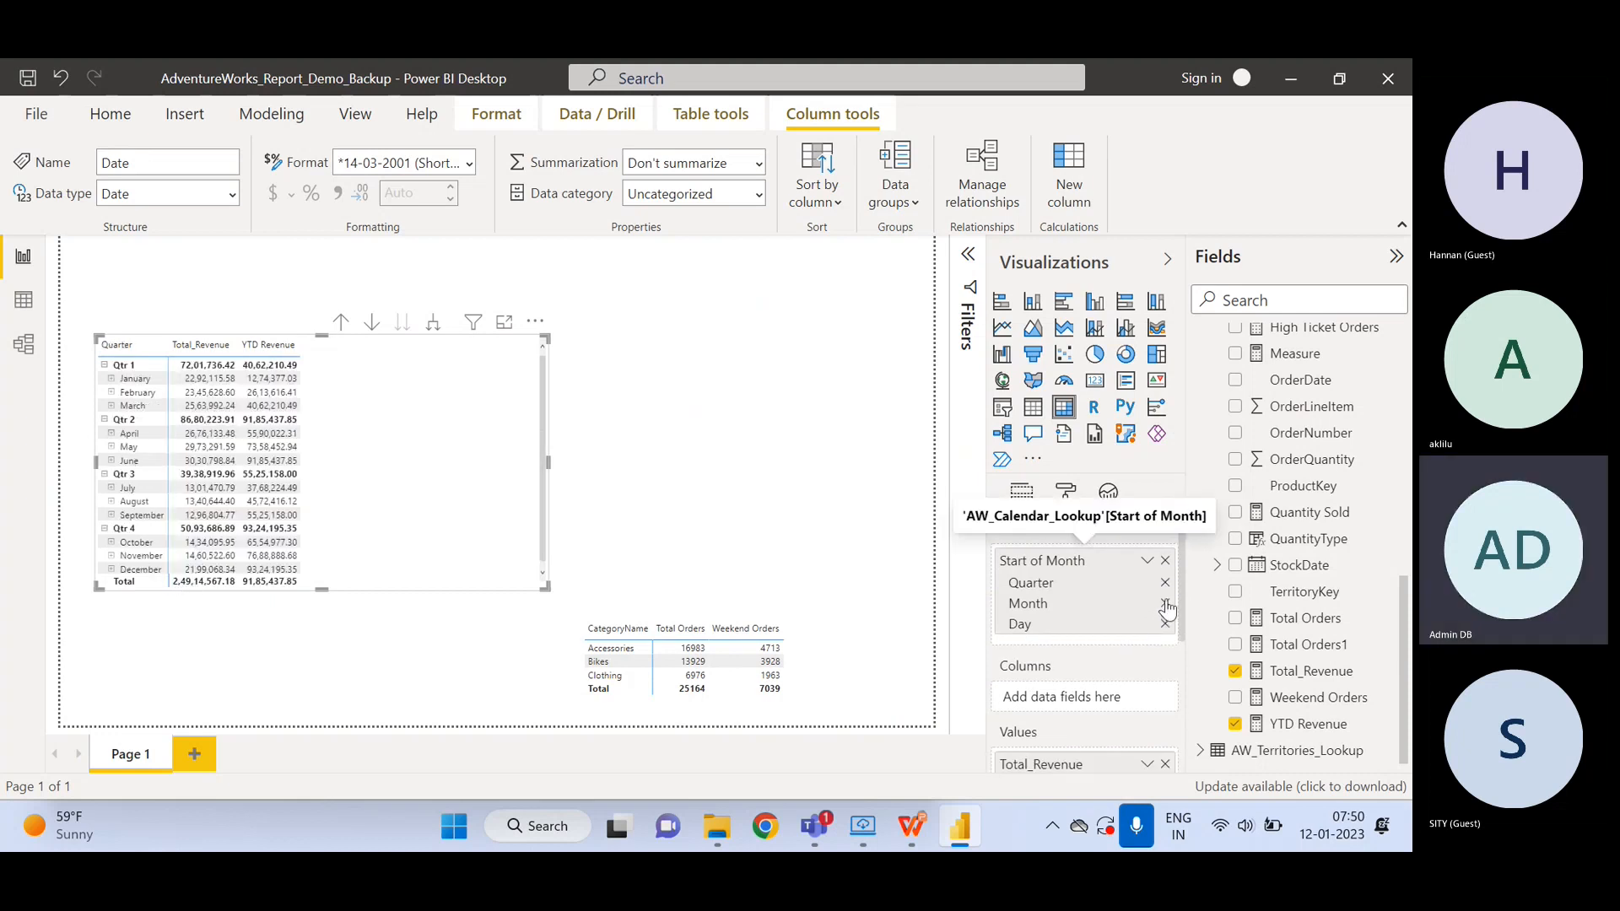
left_click(1165, 604)
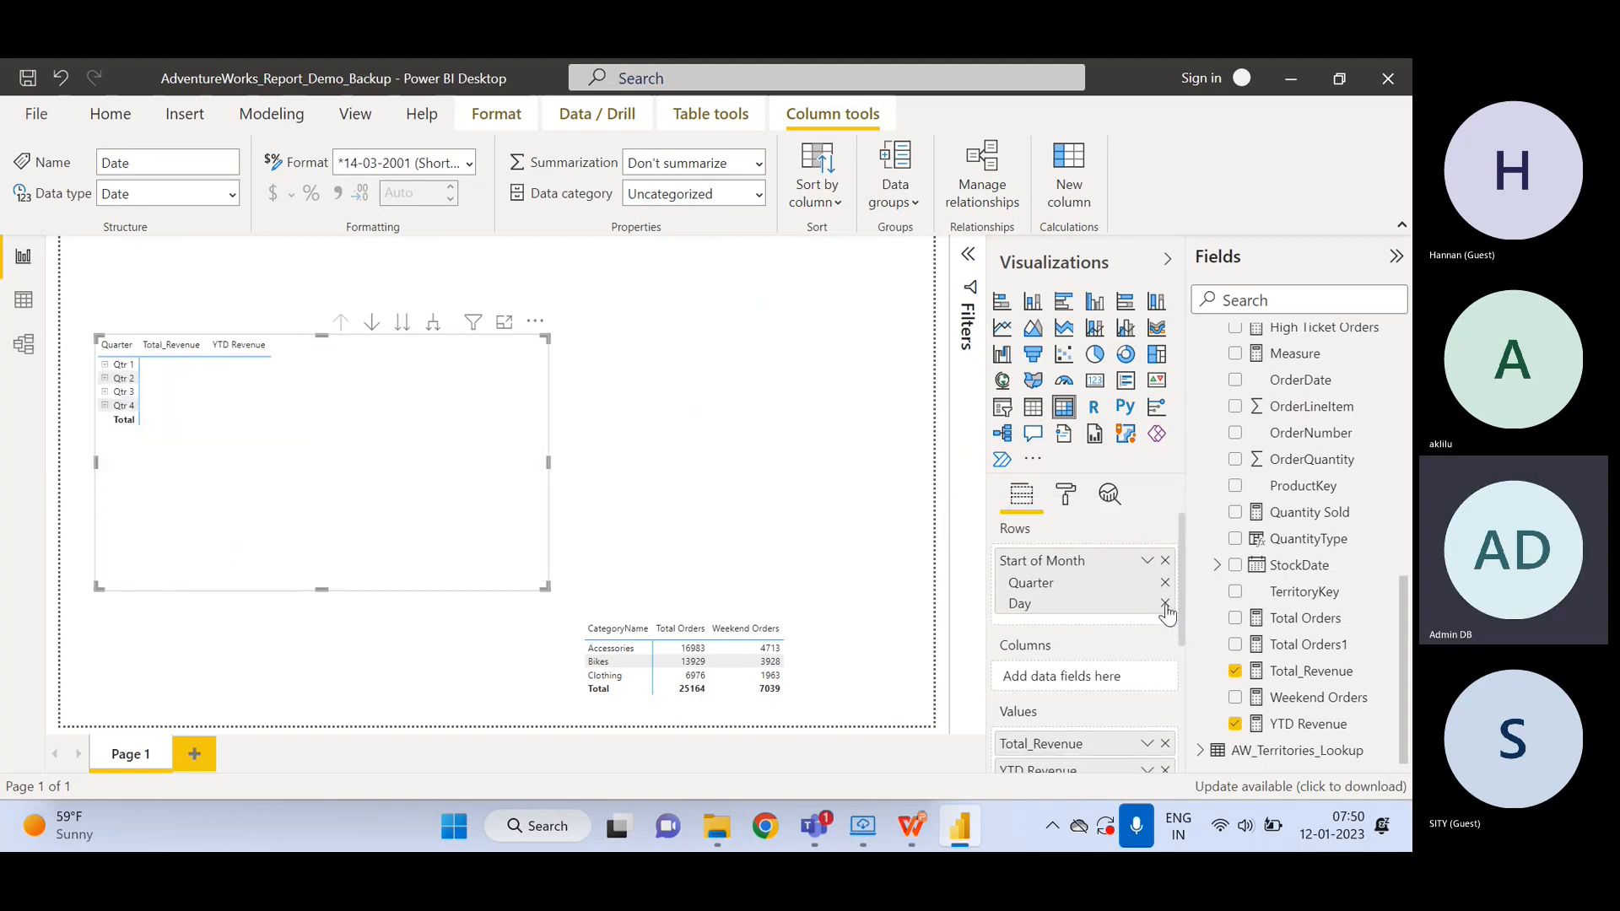
left_click(1165, 604)
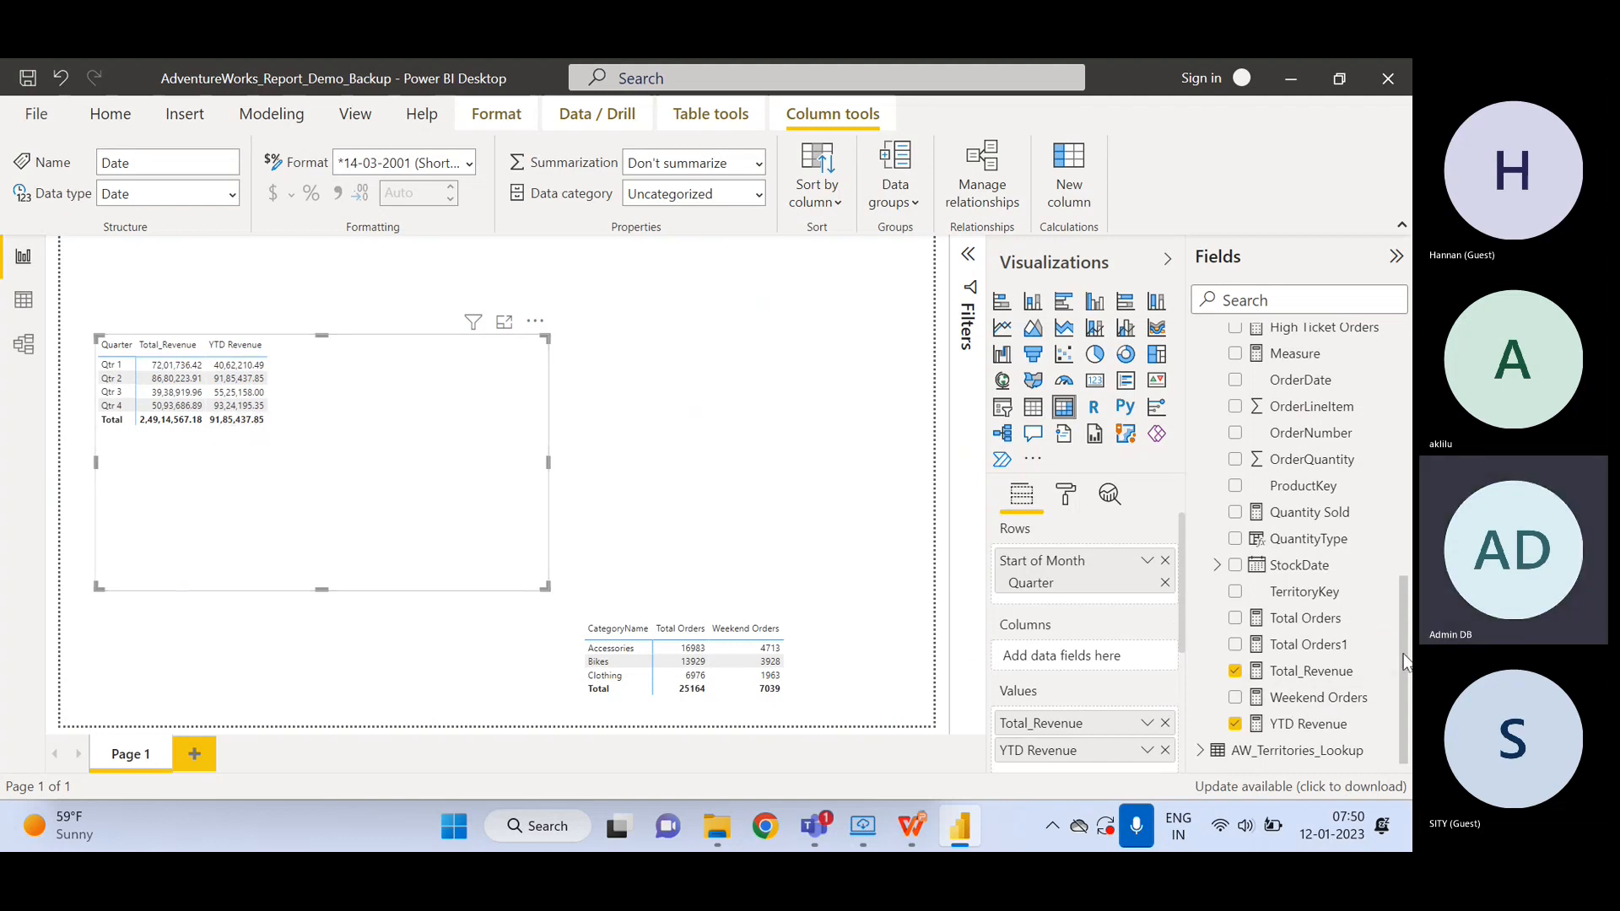
- Change the YTD Revenue measure to QTD Revenue = CALCULATE([Total_Revenue], DATESQTD(AW_Calendar_Lookup[Date]))
scroll(1349, 590, "up", 3)
scroll(1349, 632, "down", 3)
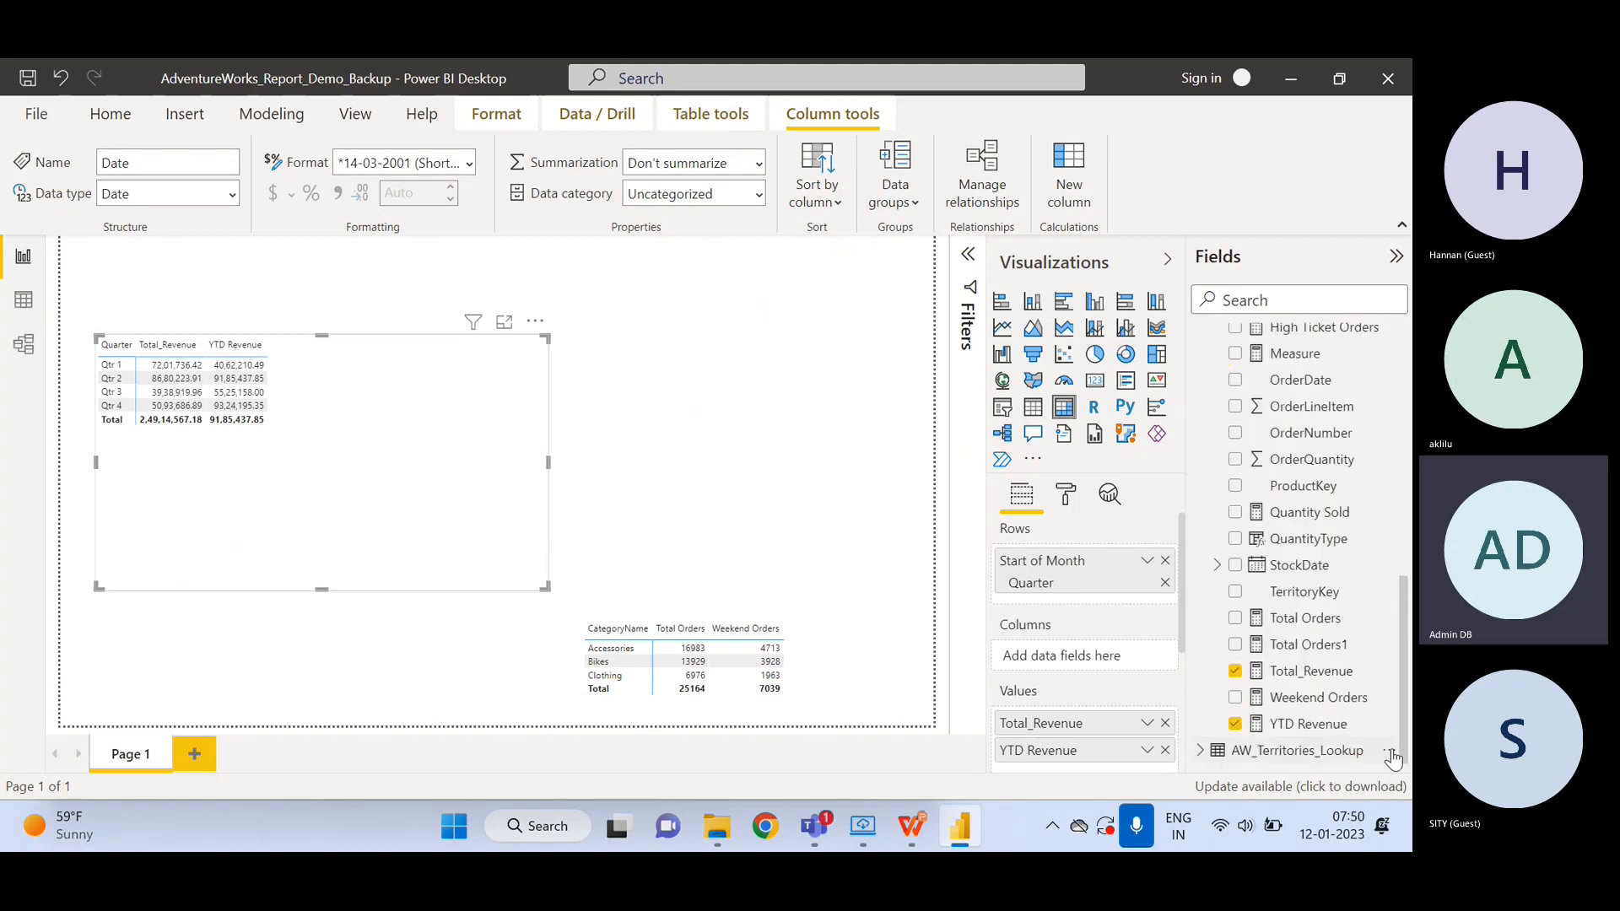
left_click(1316, 723)
left_click(163, 253)
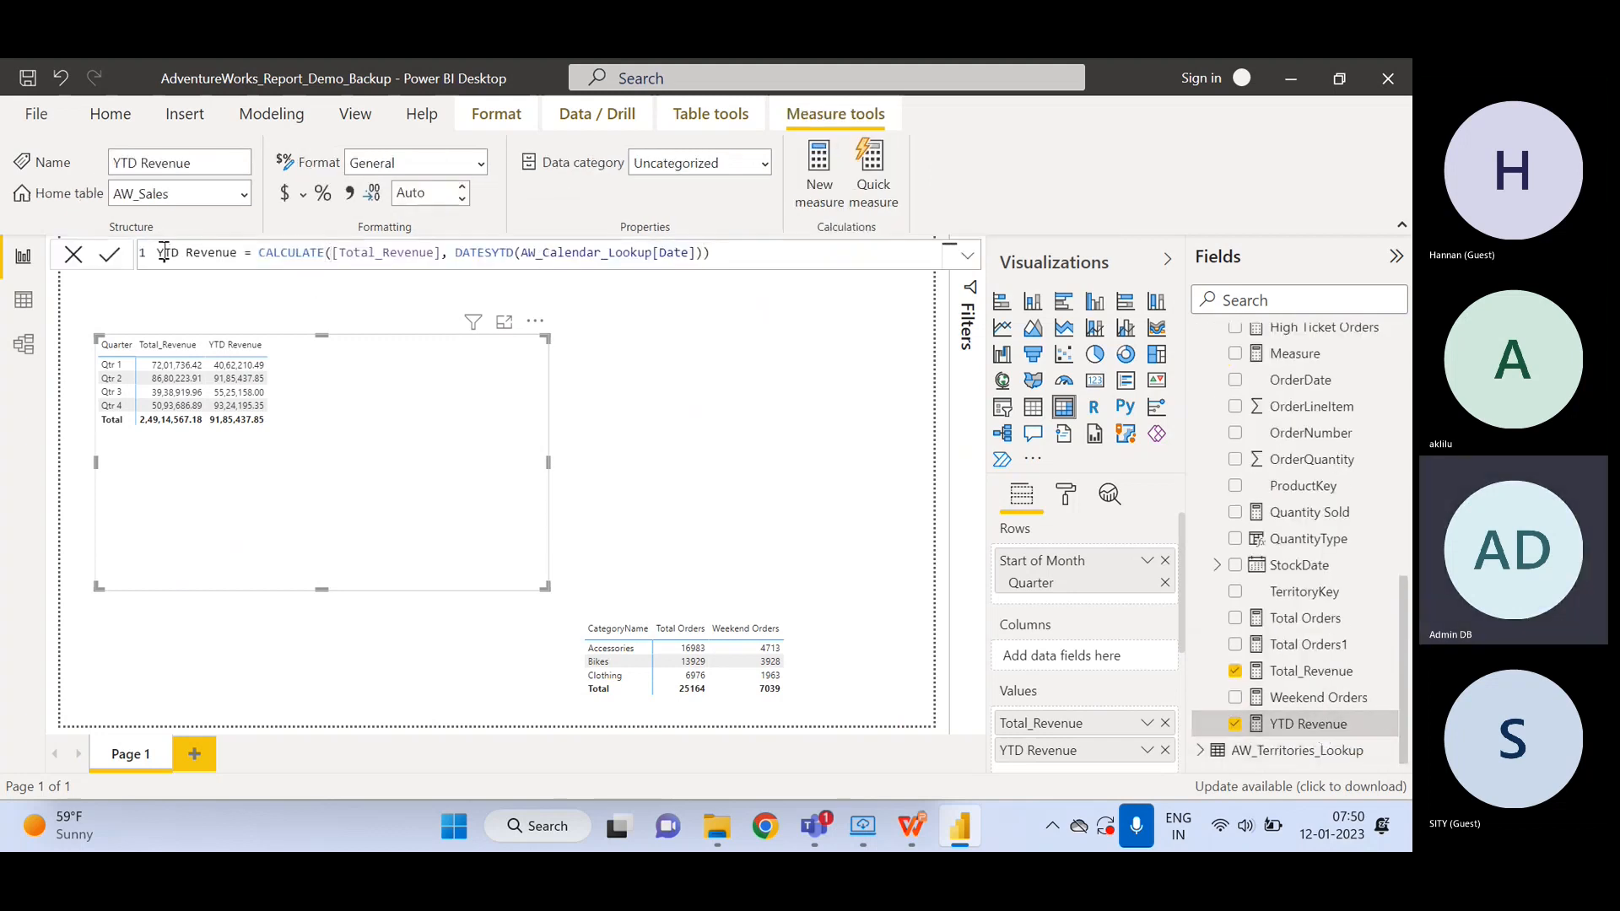
key("BackSpace")
type("Q")
left_click(497, 253)
key("BackSpace")
type("Q")
key("Return")
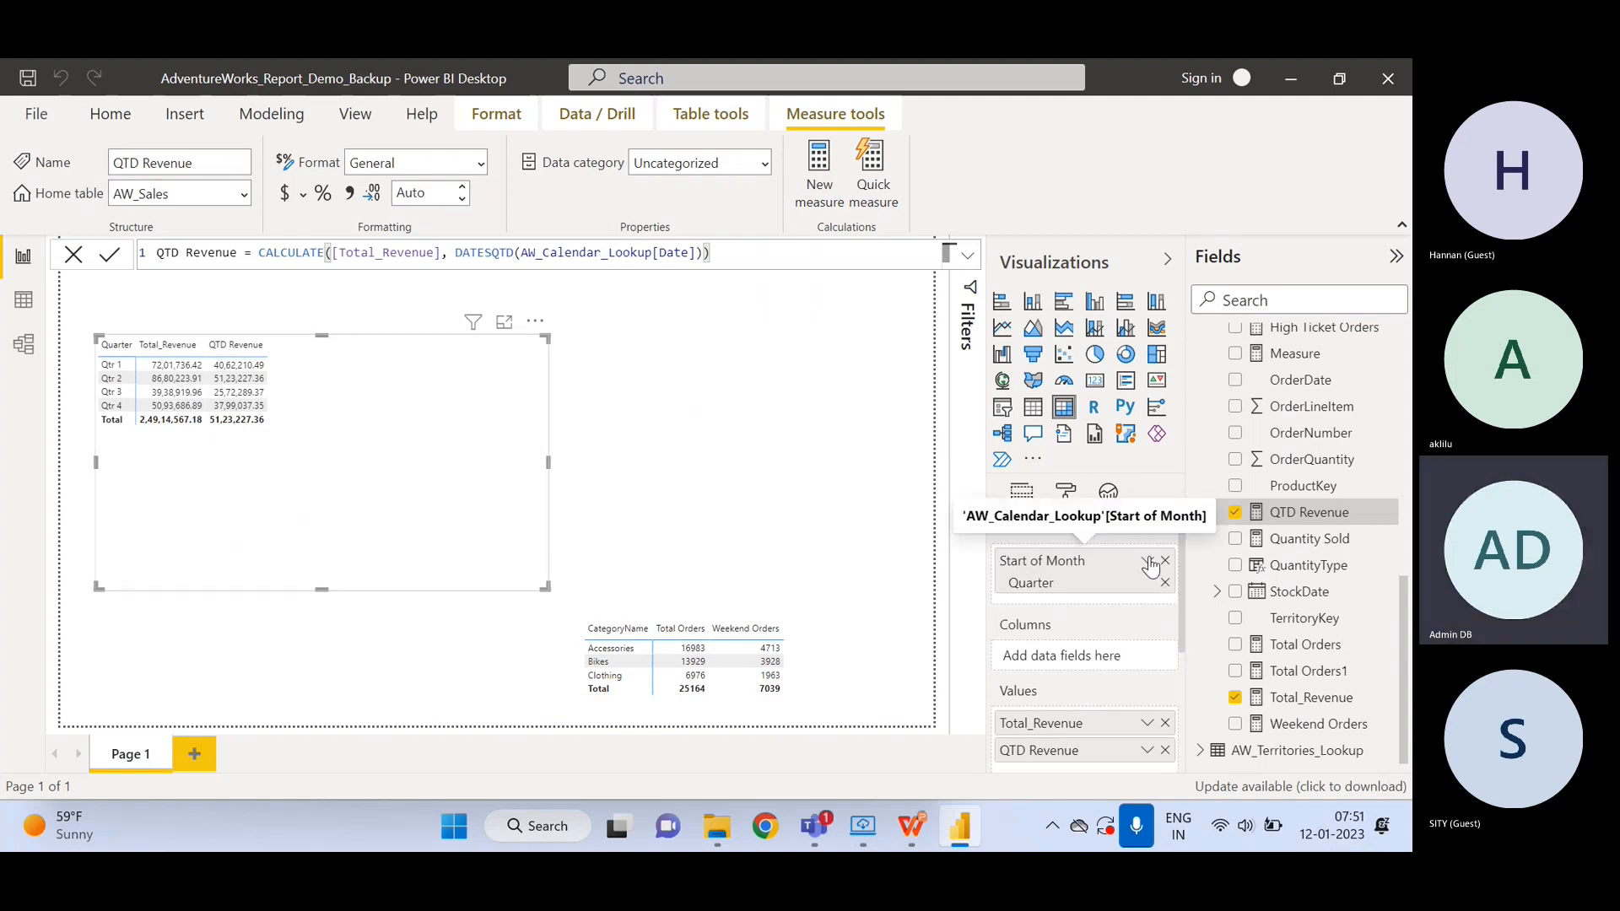
- Re-add Start of Month to the matrix rows with only the Month and Day levels, and expand January and February
left_click(1165, 584)
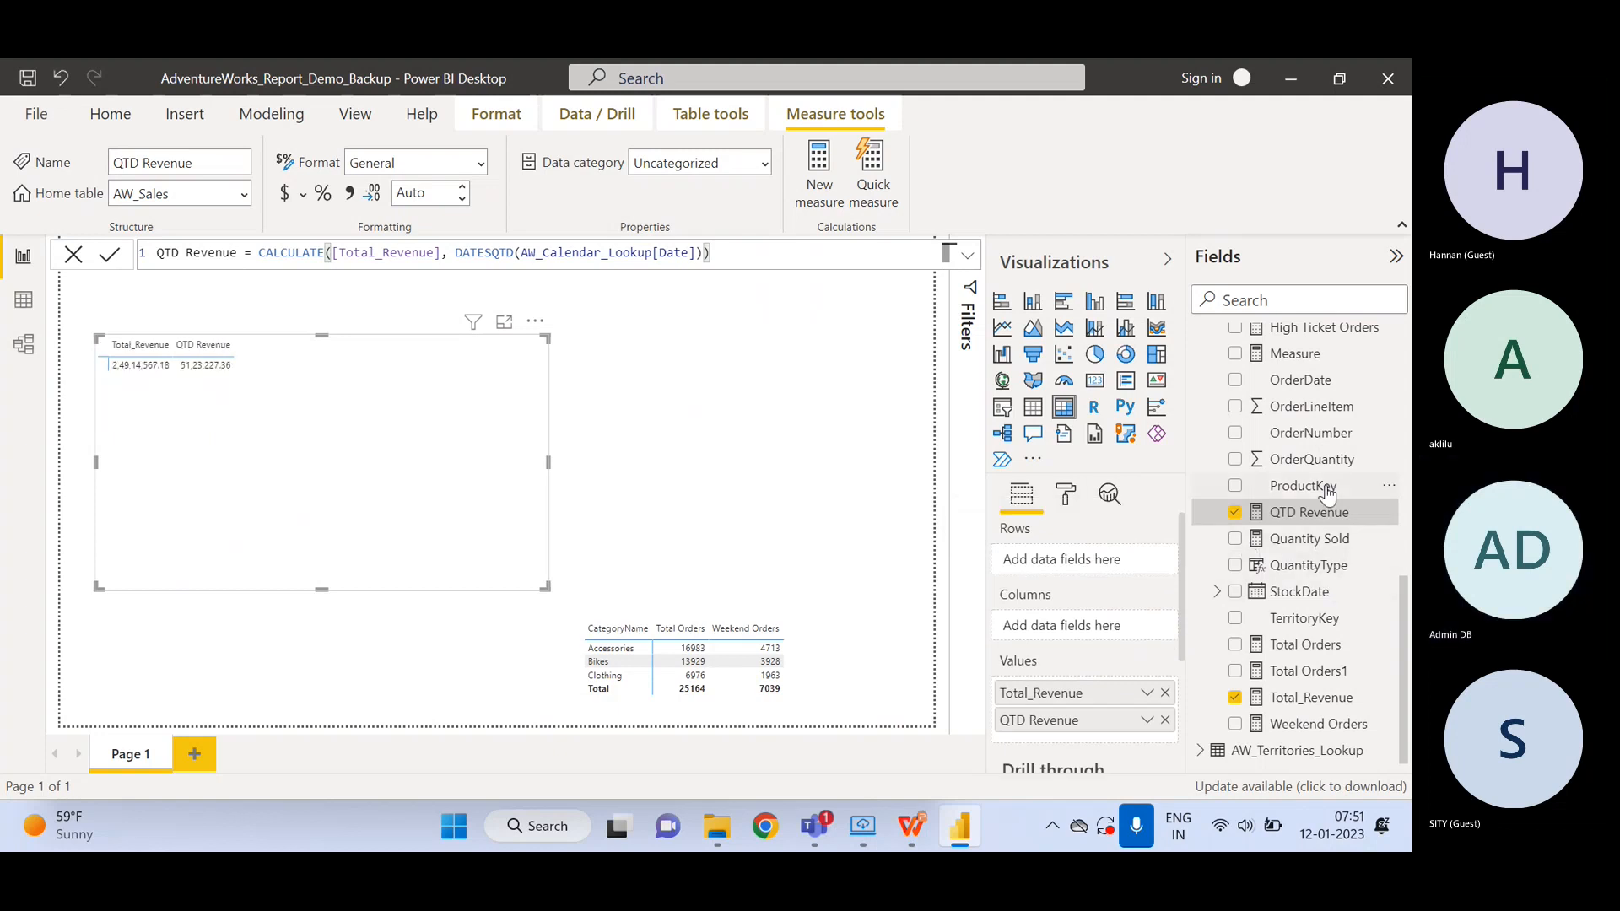
left_click_drag(1400, 620, 1396, 396)
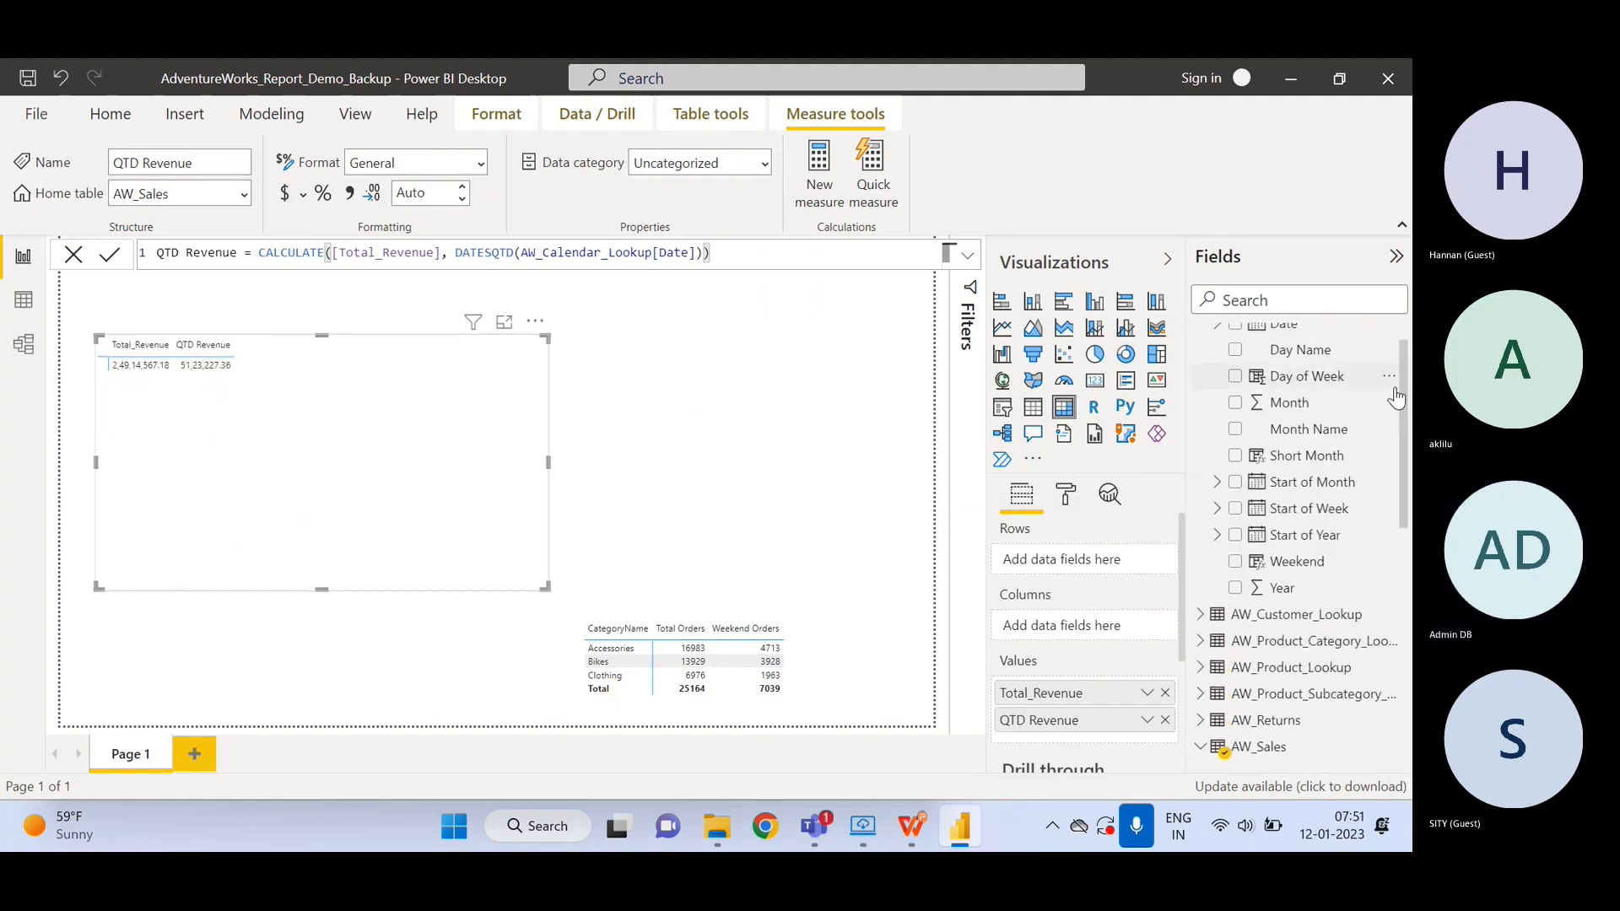
left_click_drag(1321, 490, 1065, 560)
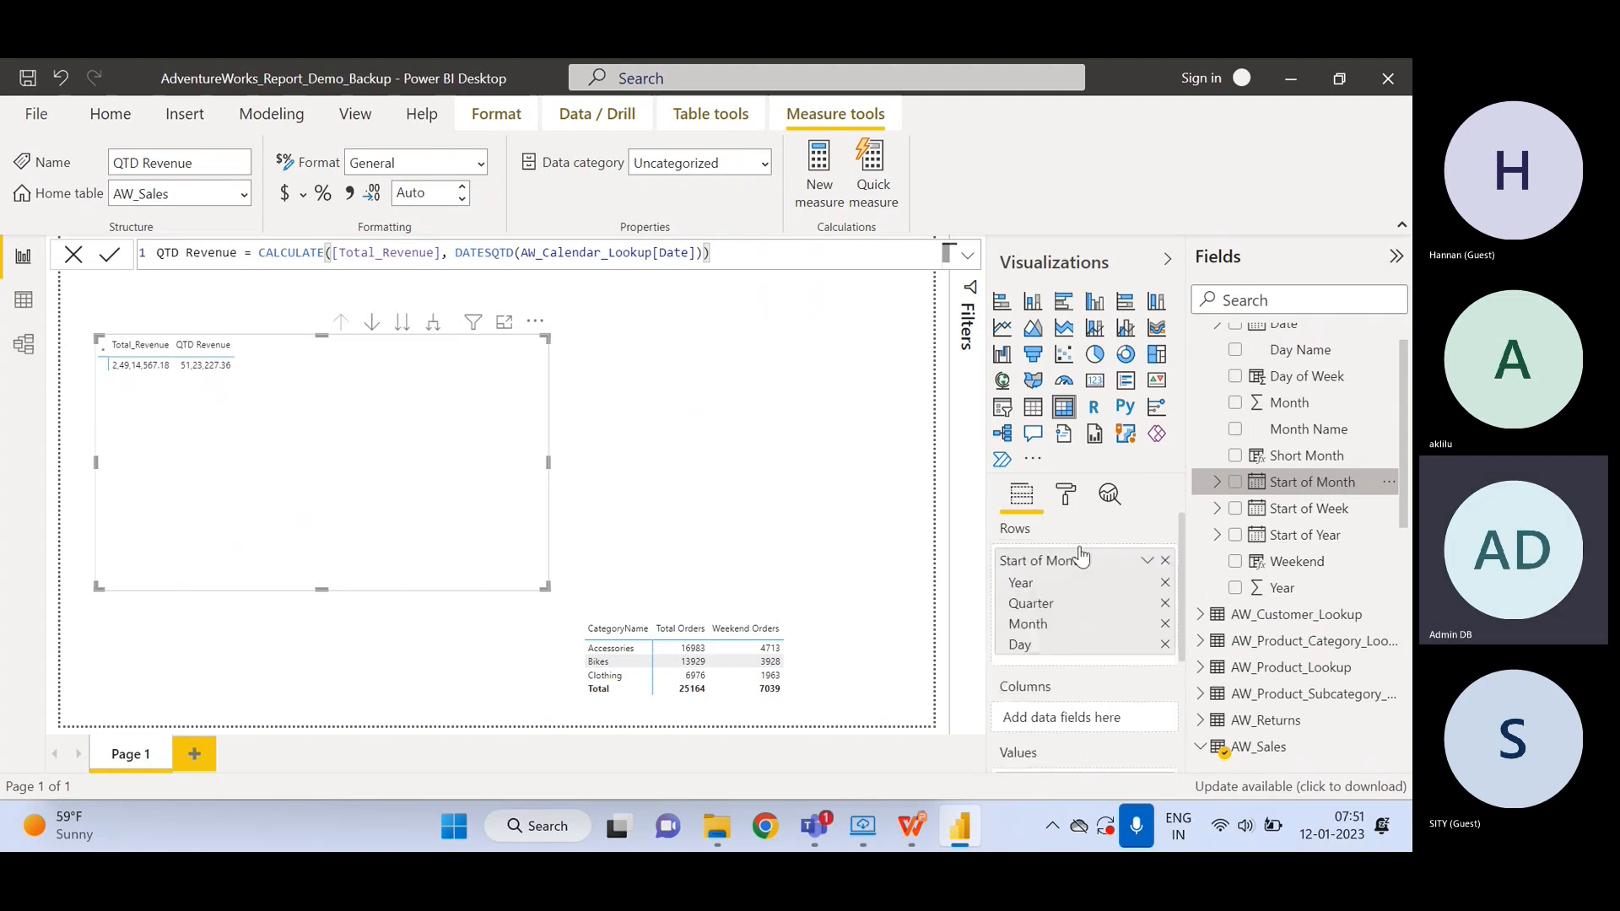
left_click(1165, 584)
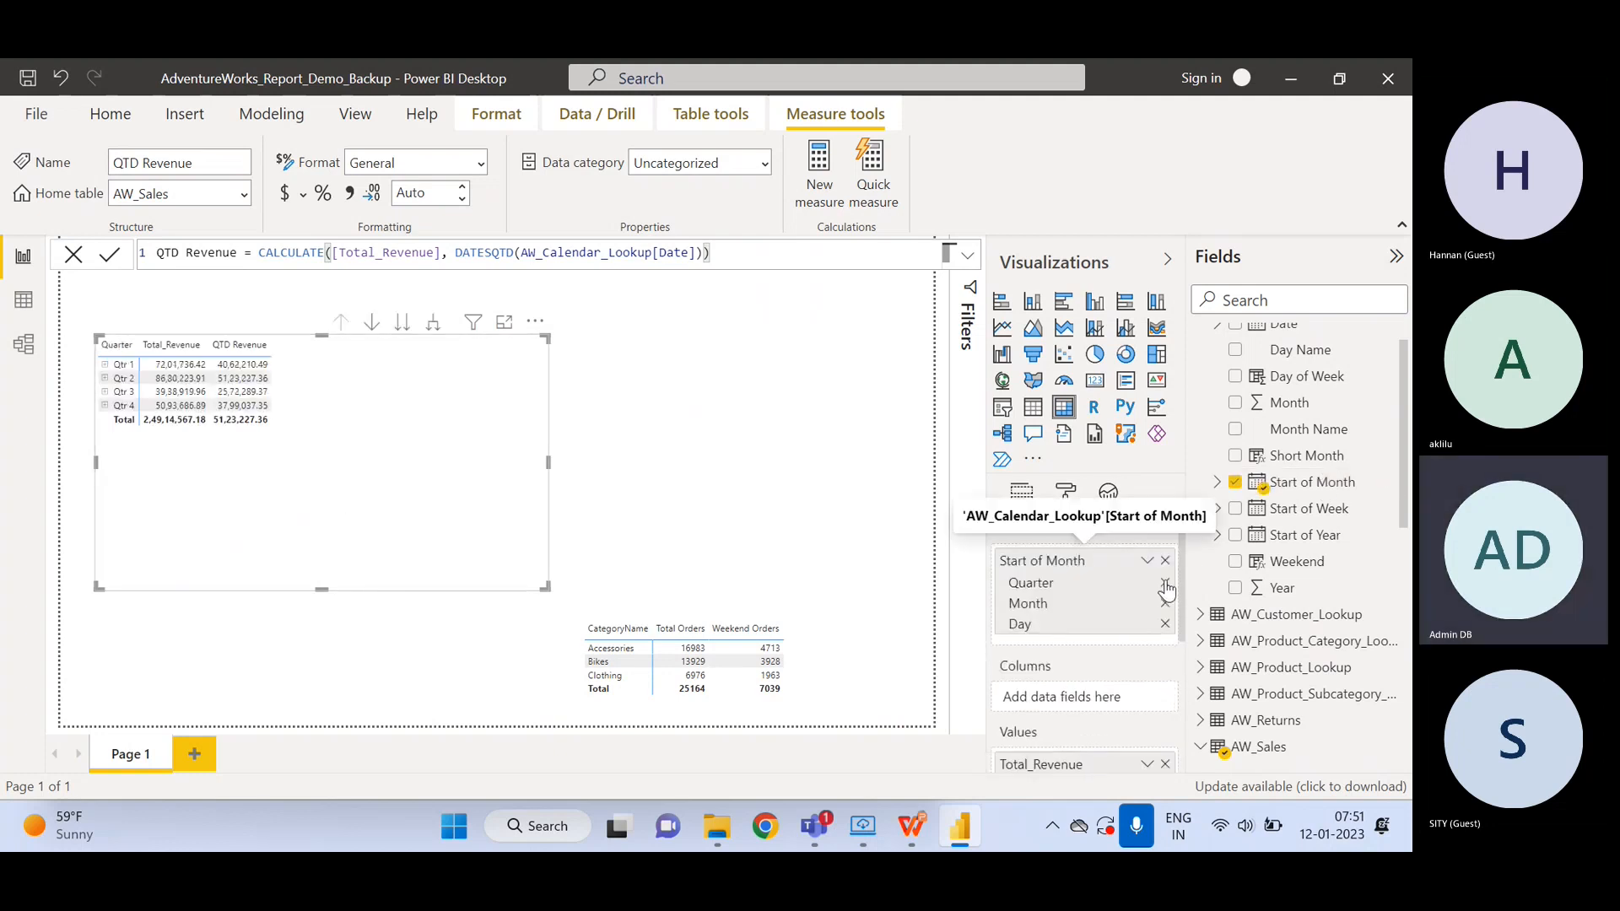
left_click(1165, 583)
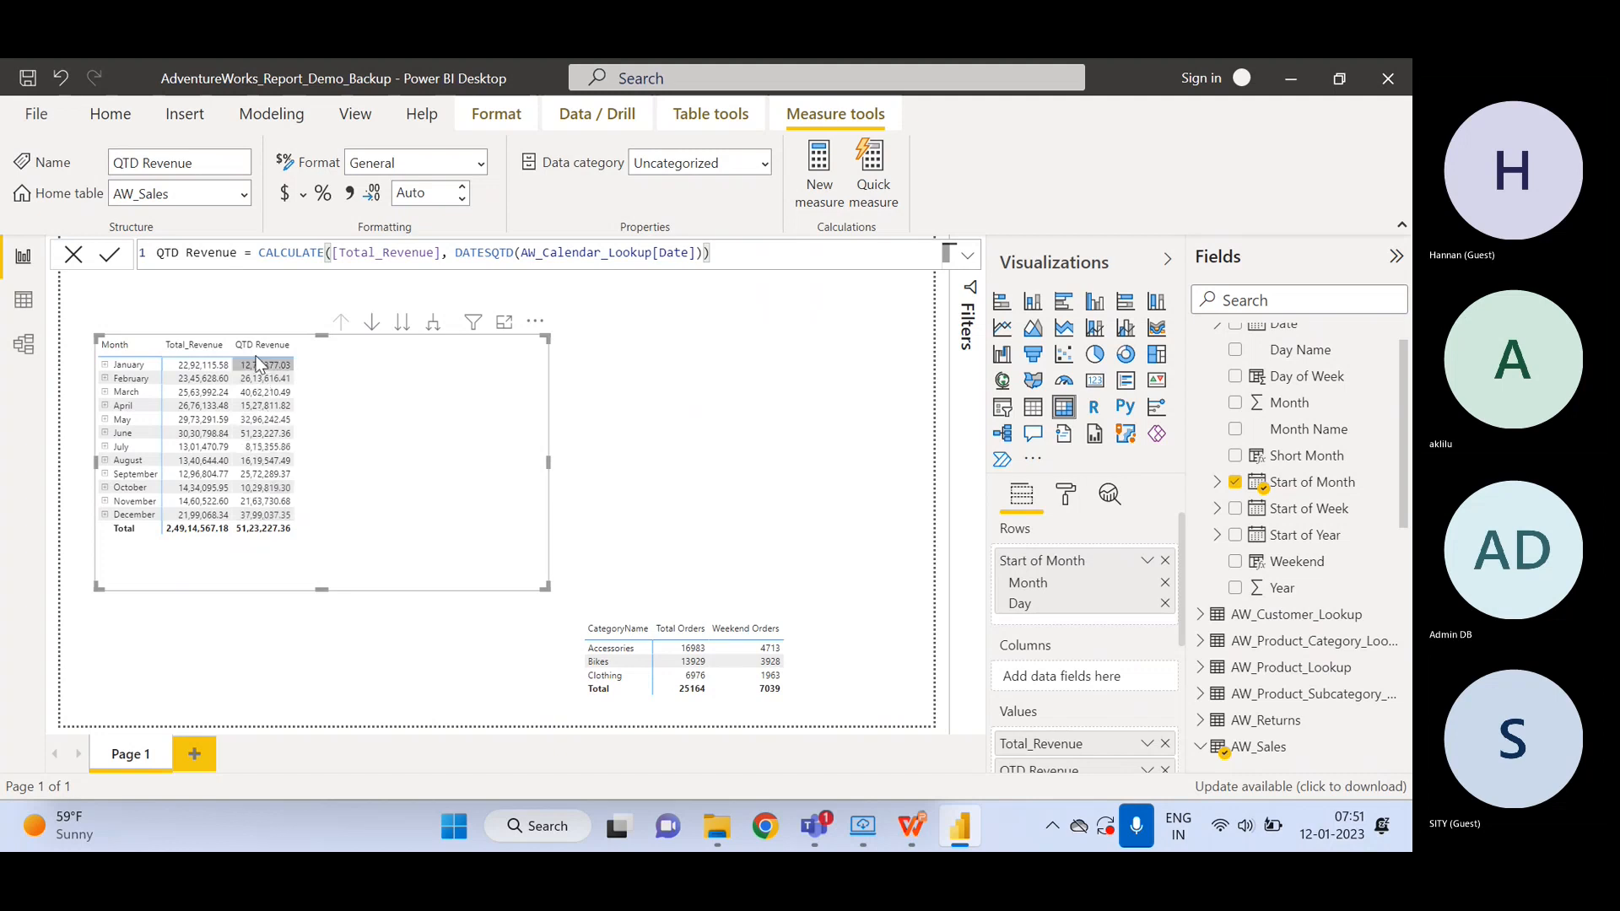
left_click(105, 366)
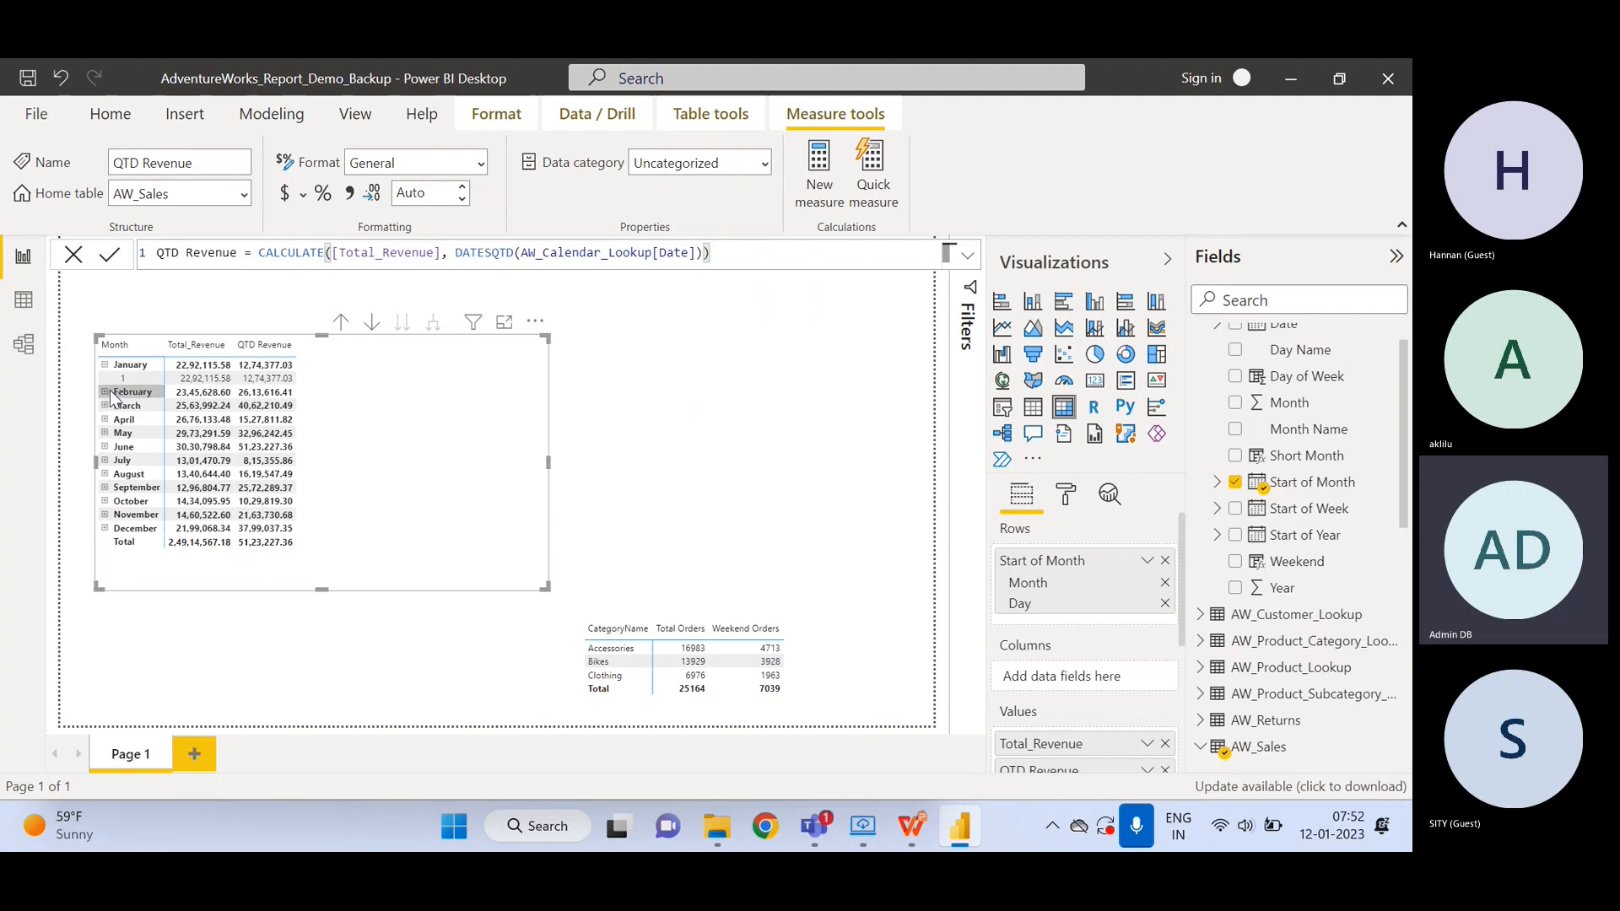
left_click(106, 393)
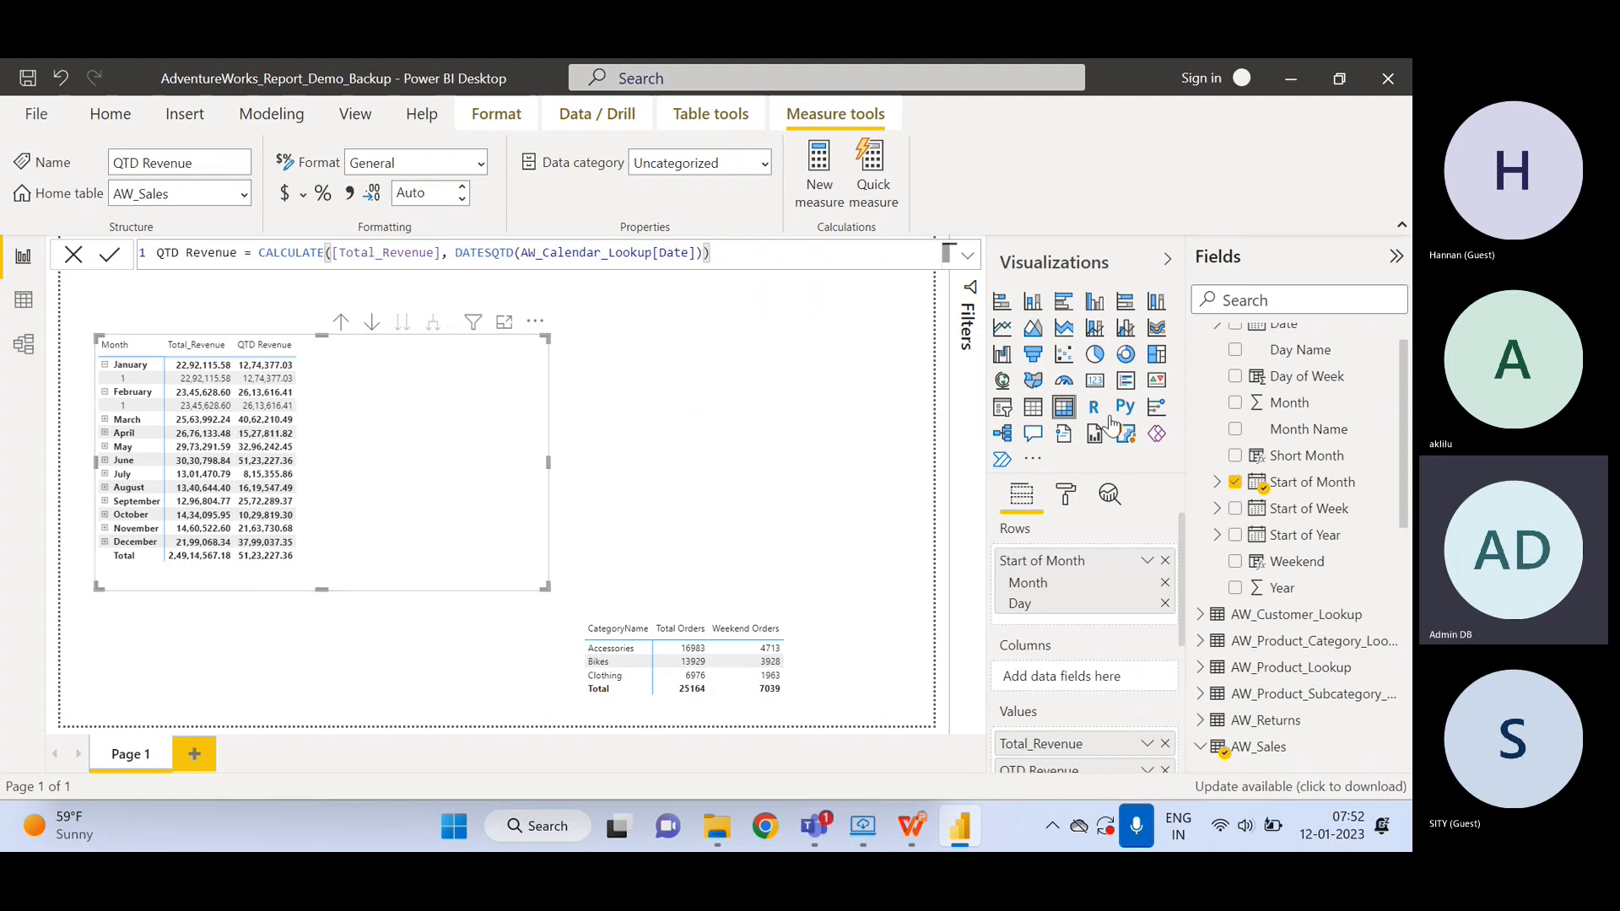
- Replace Start of Month in the matrix rows with the Date hierarchy from AW_Calendar_Lookup, and choose the Short Date format for Date
left_click_drag(1400, 432, 1400, 327)
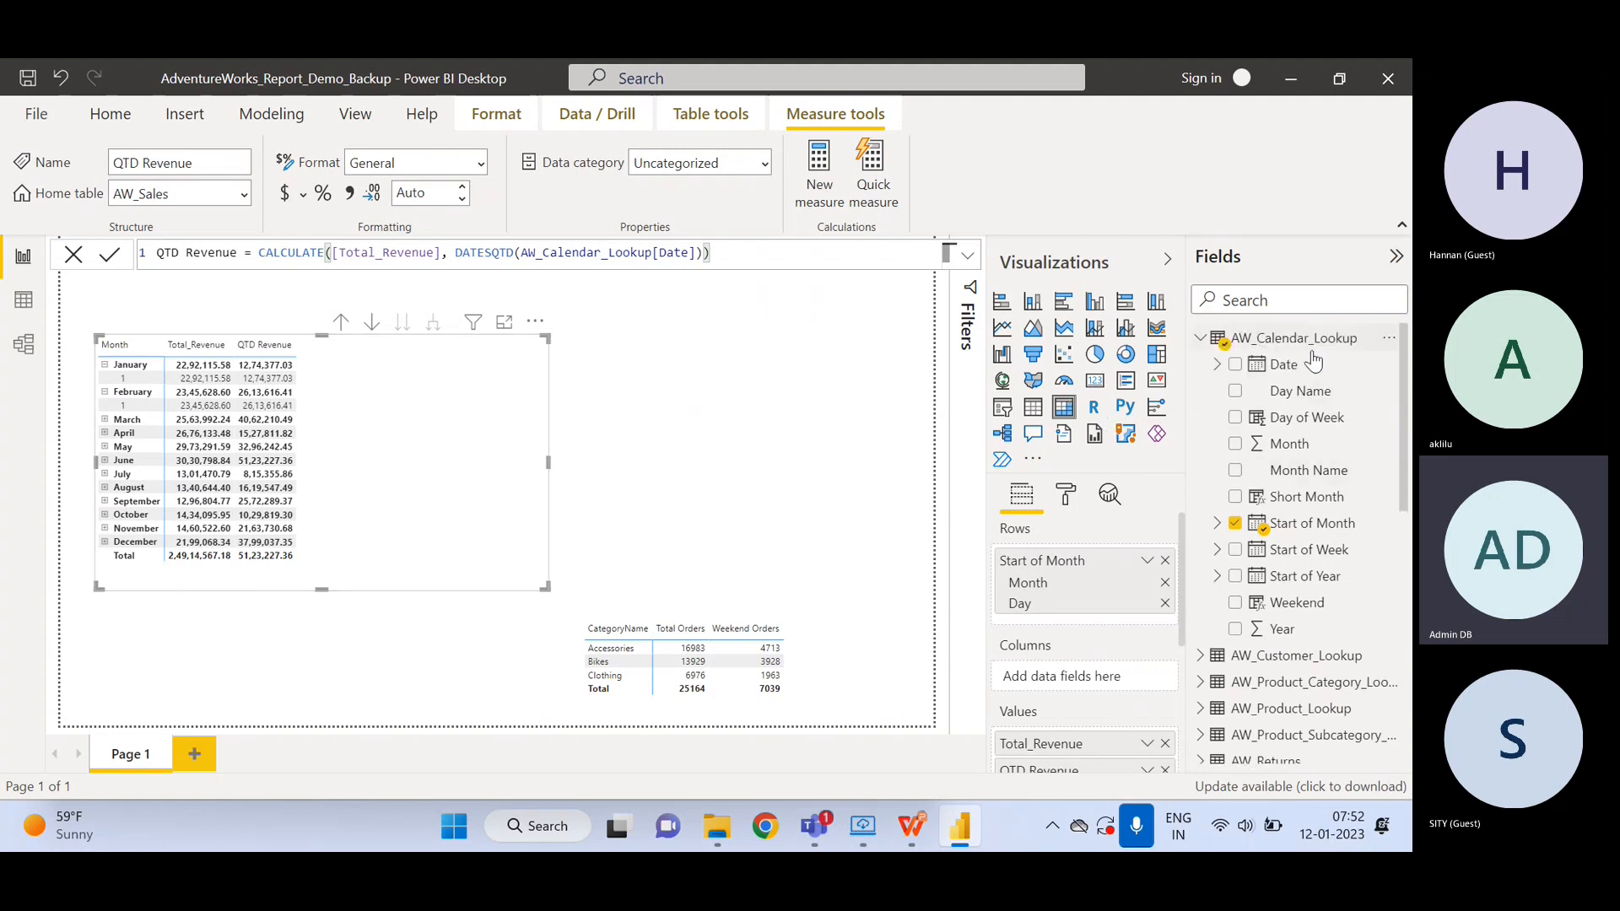
left_click_drag(1283, 363, 1087, 621)
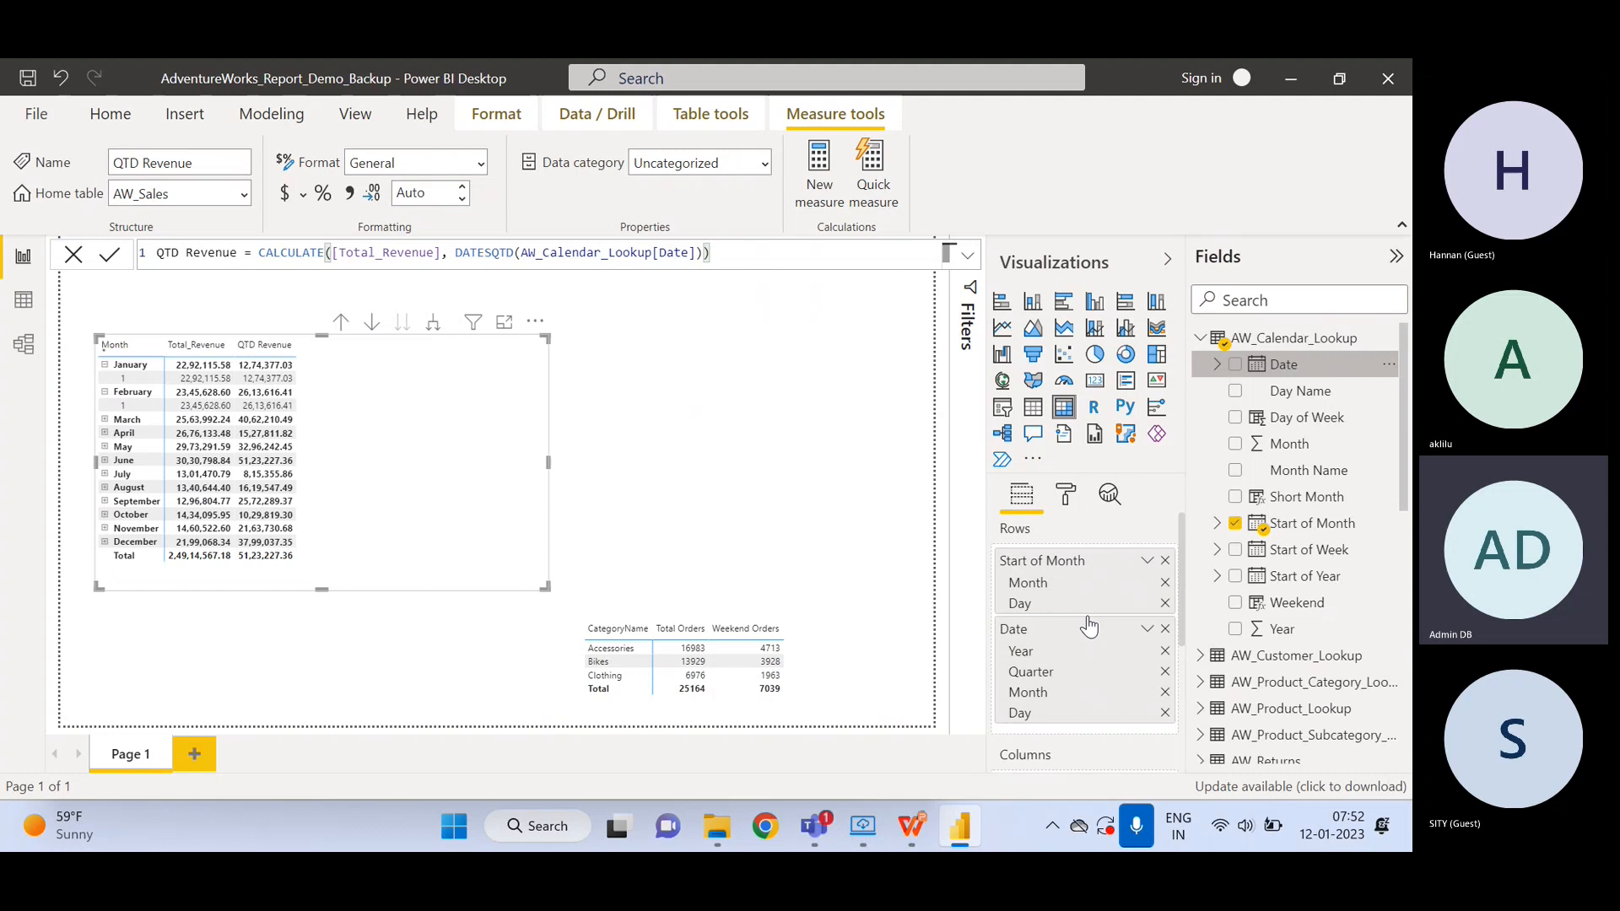
left_click(1165, 602)
left_click(1165, 560)
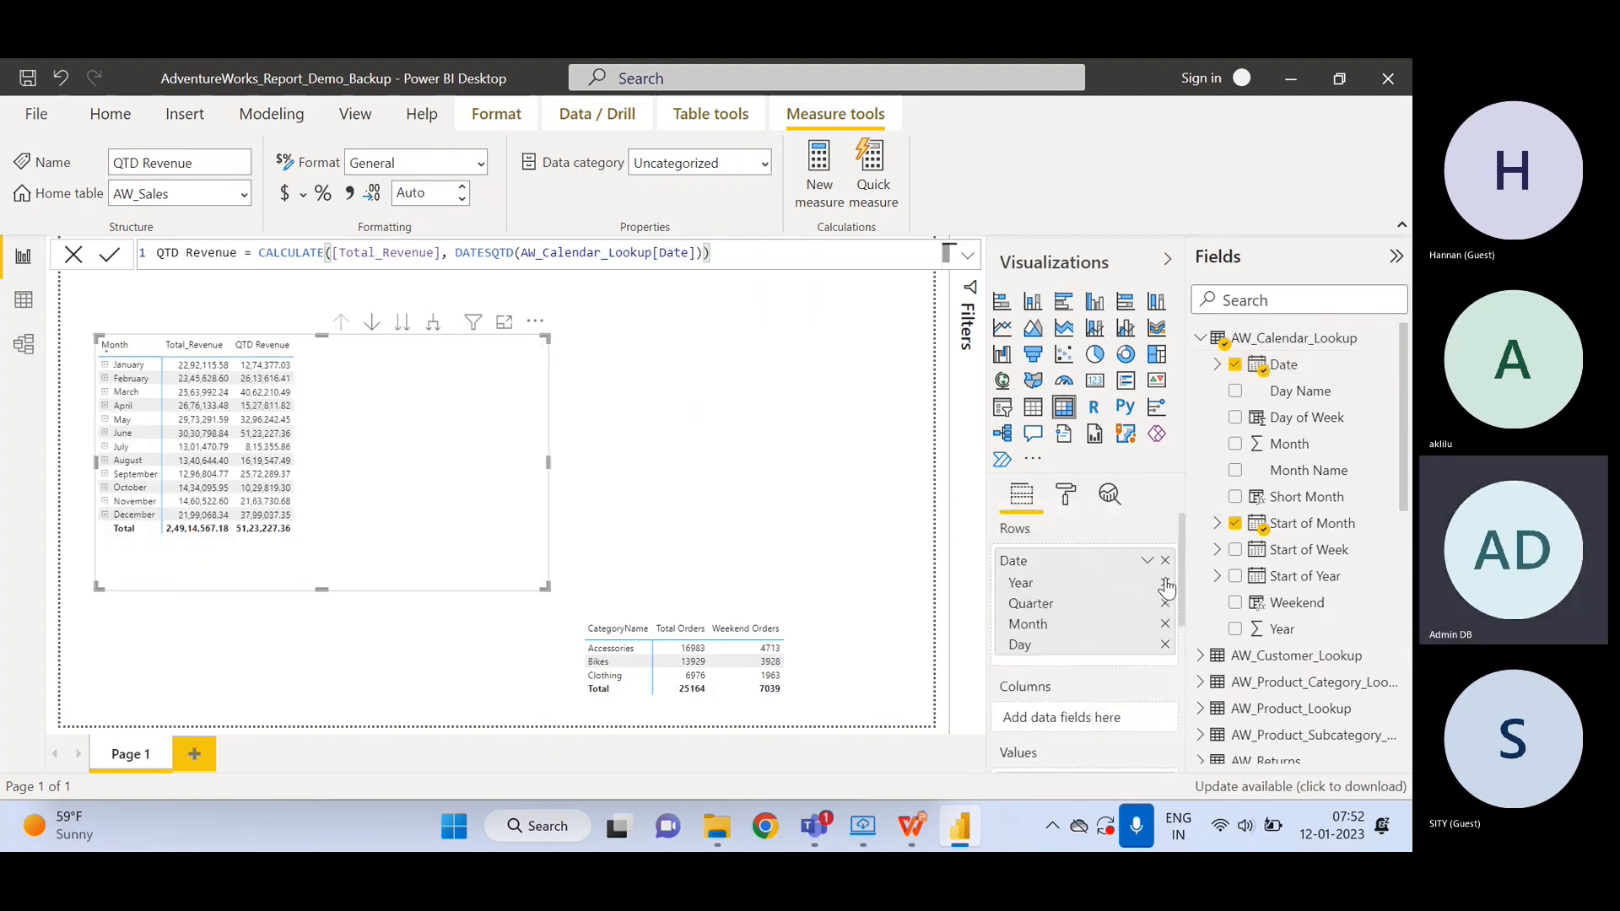
left_click(1166, 561)
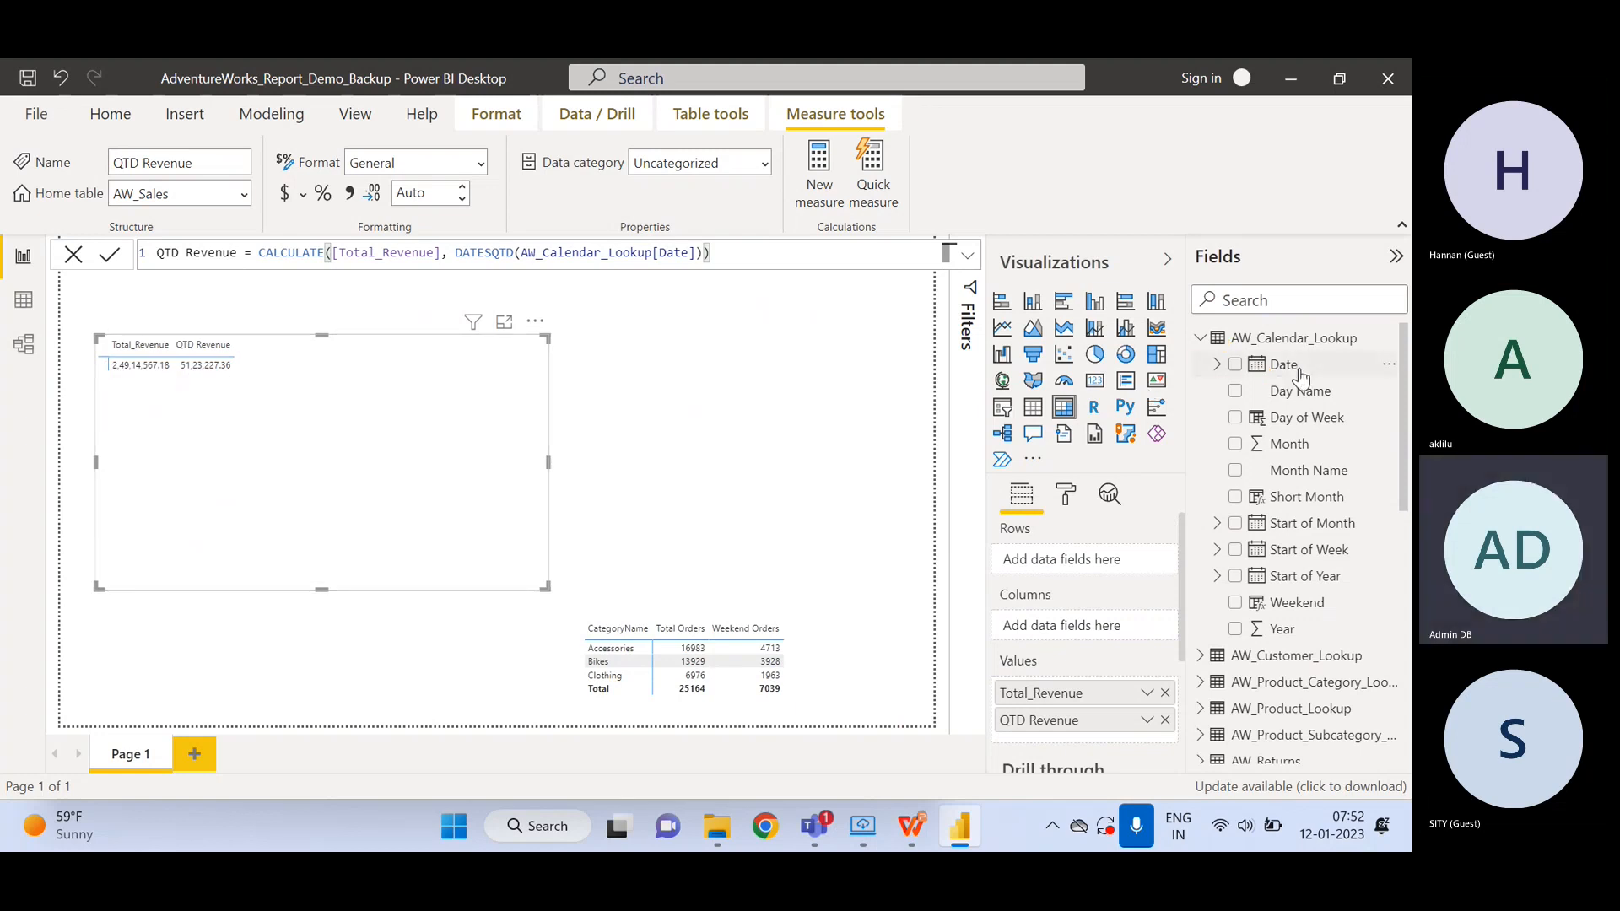
left_click_drag(1298, 371, 1067, 558)
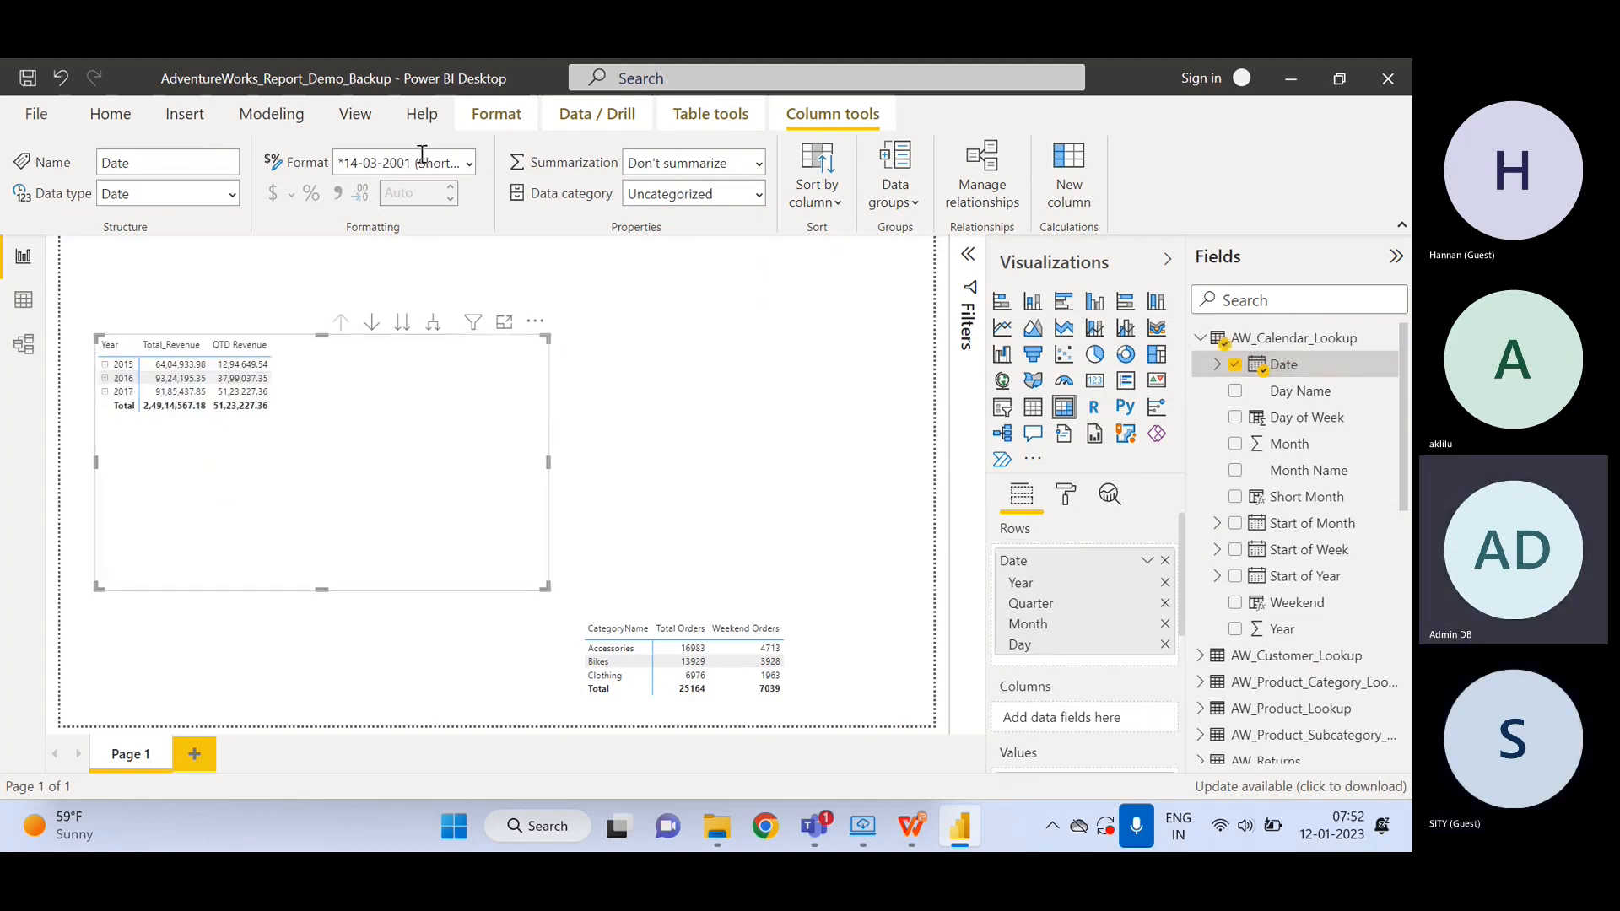
left_click(469, 164)
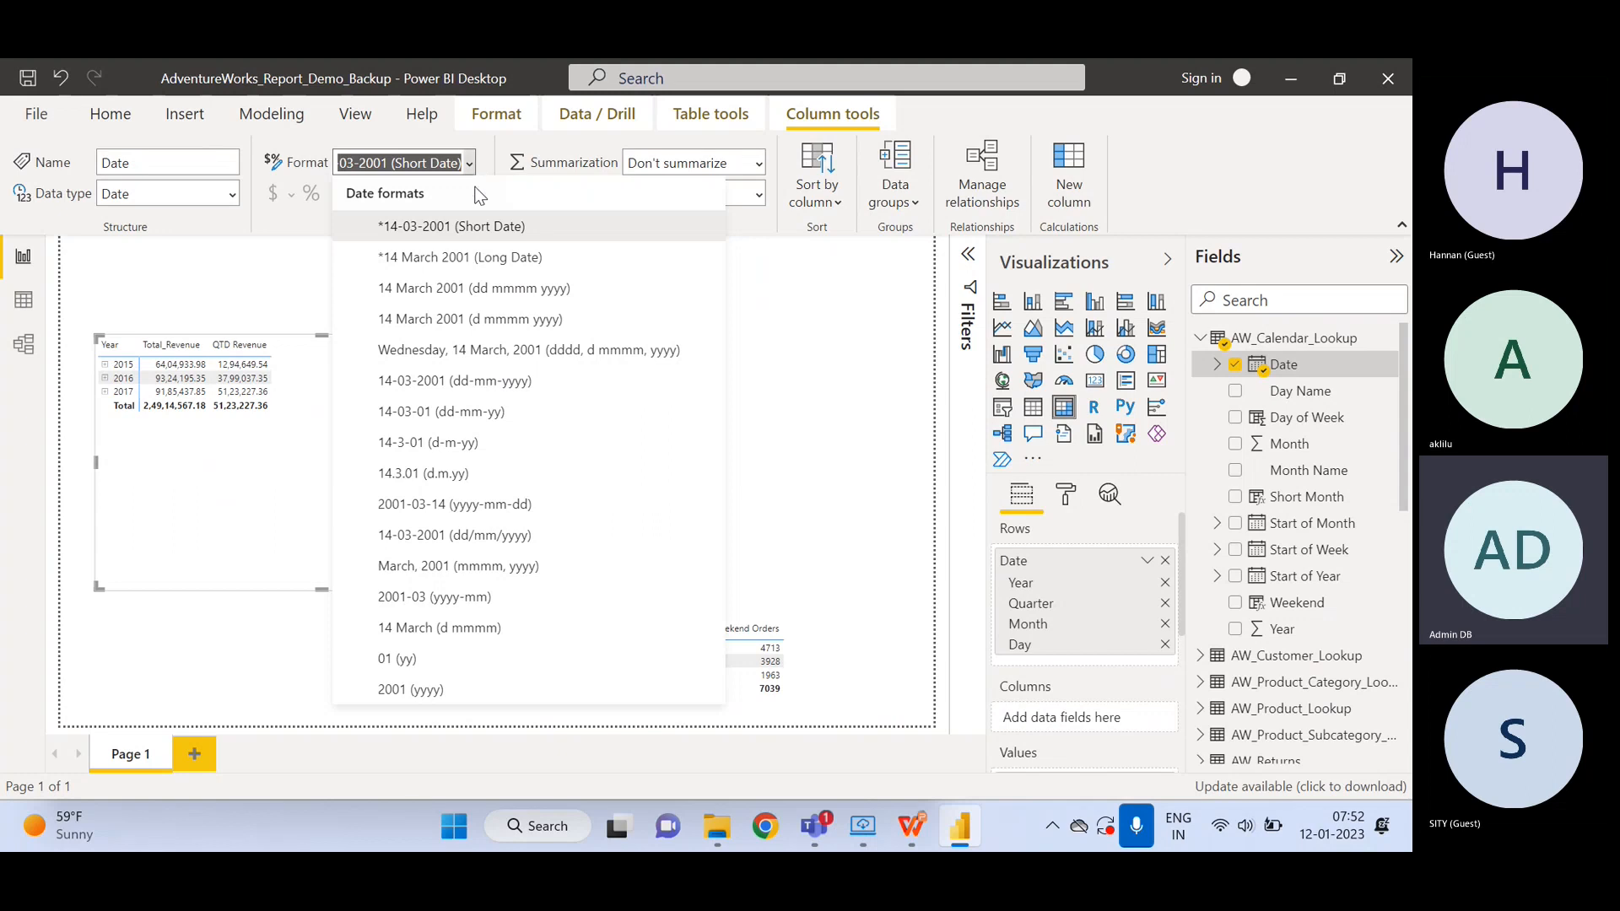
left_click(460, 227)
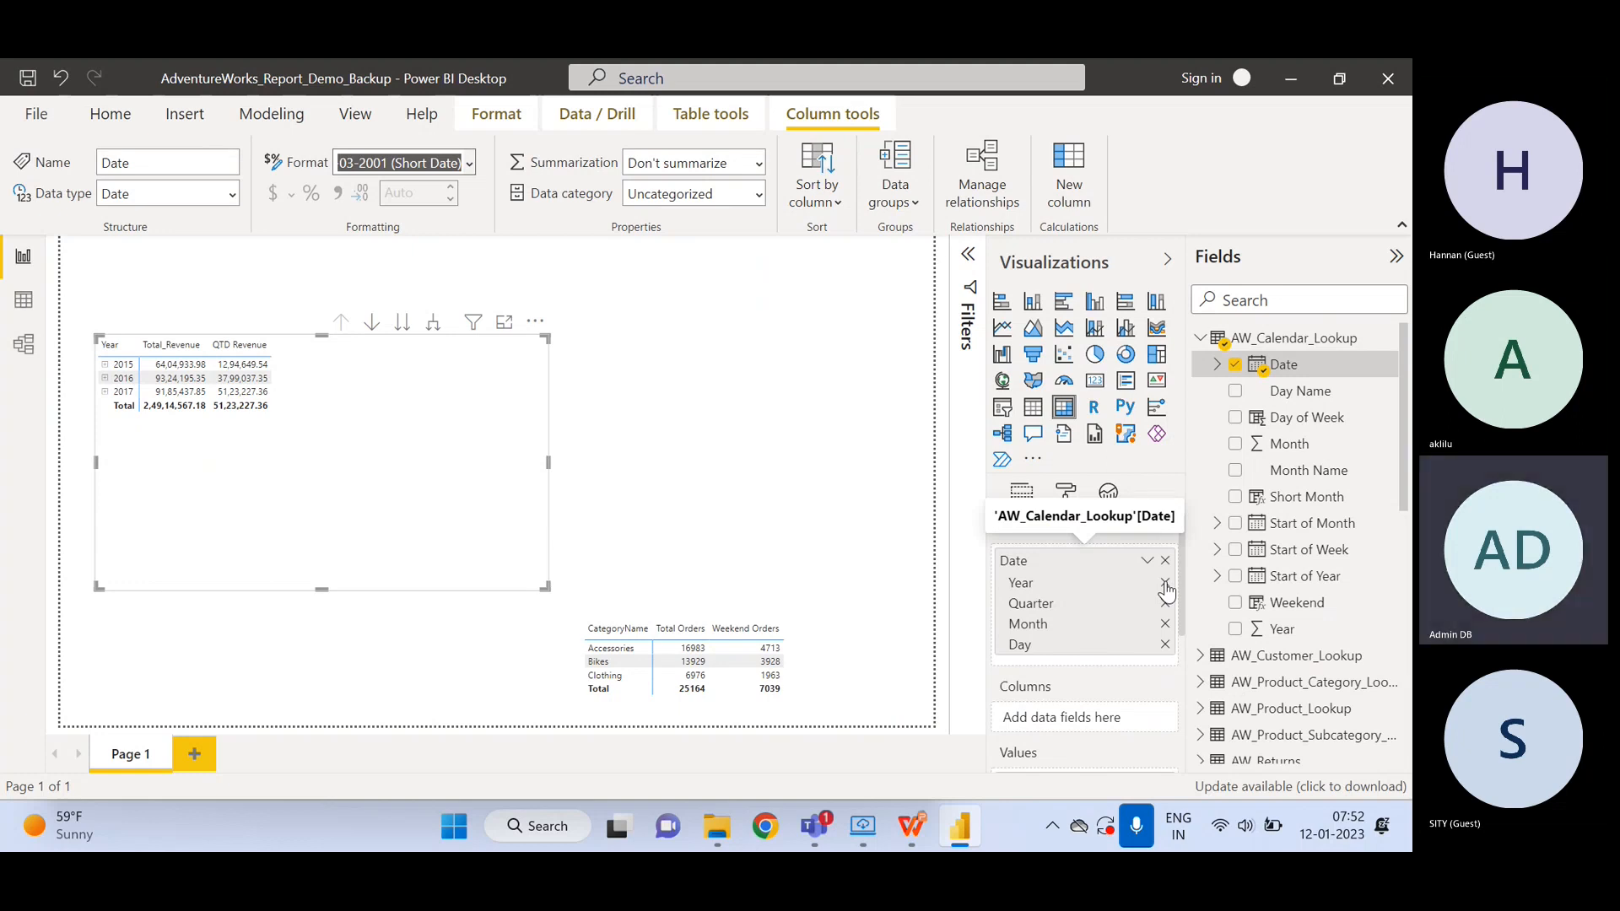
- Check the range of dates in the Date column of the AW_Calendar_Lookup table, and return to the report
left_click(23, 310)
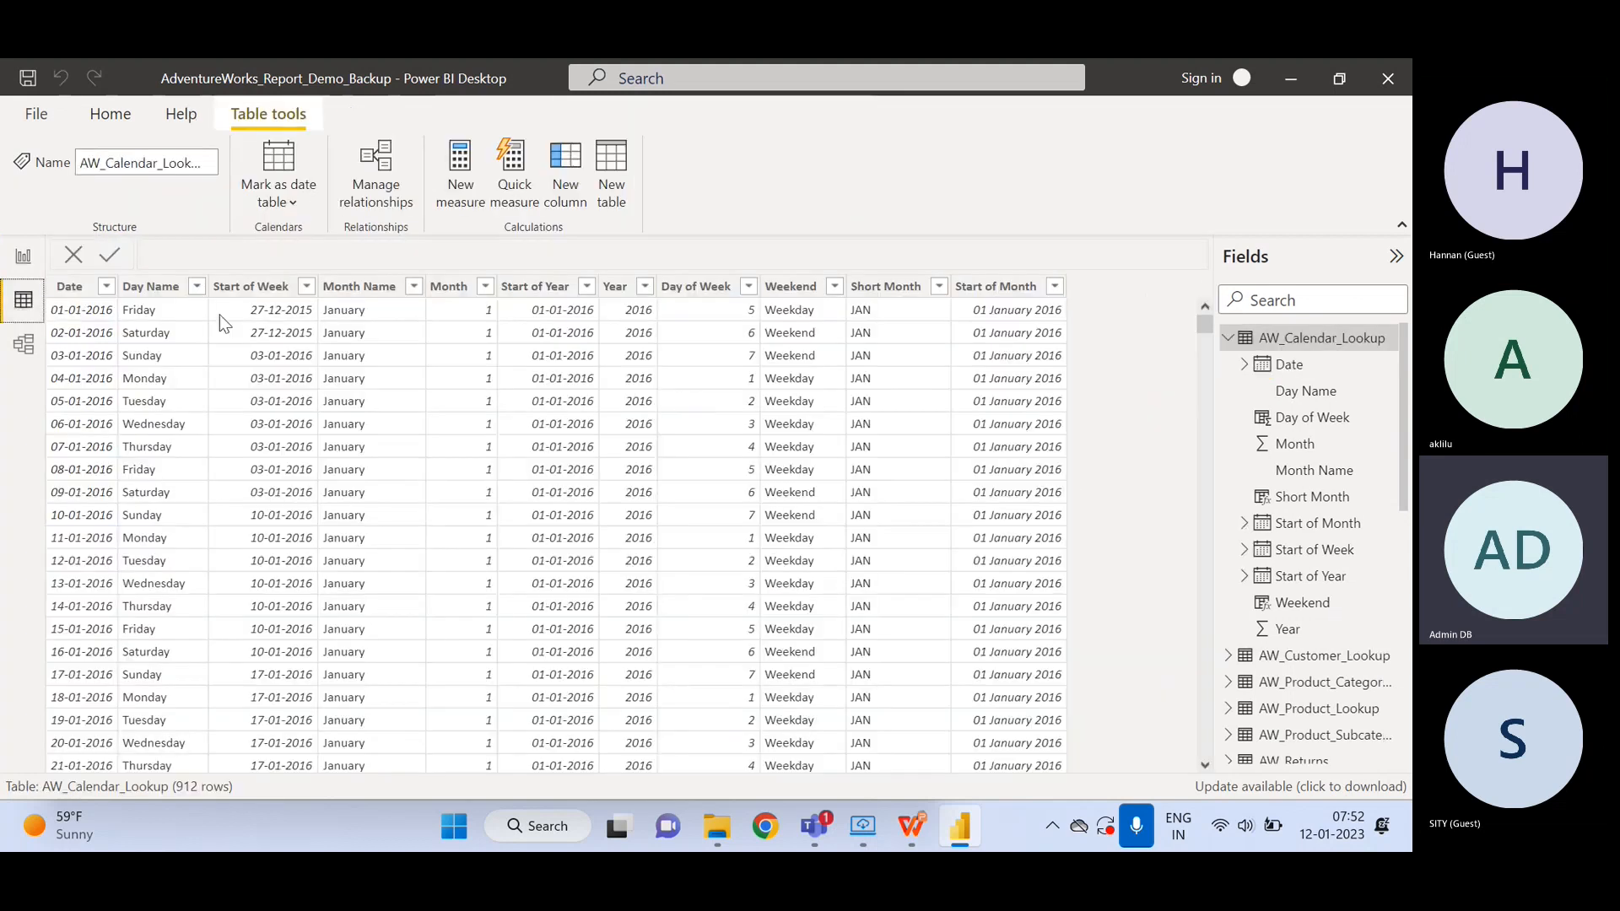
left_click(107, 293)
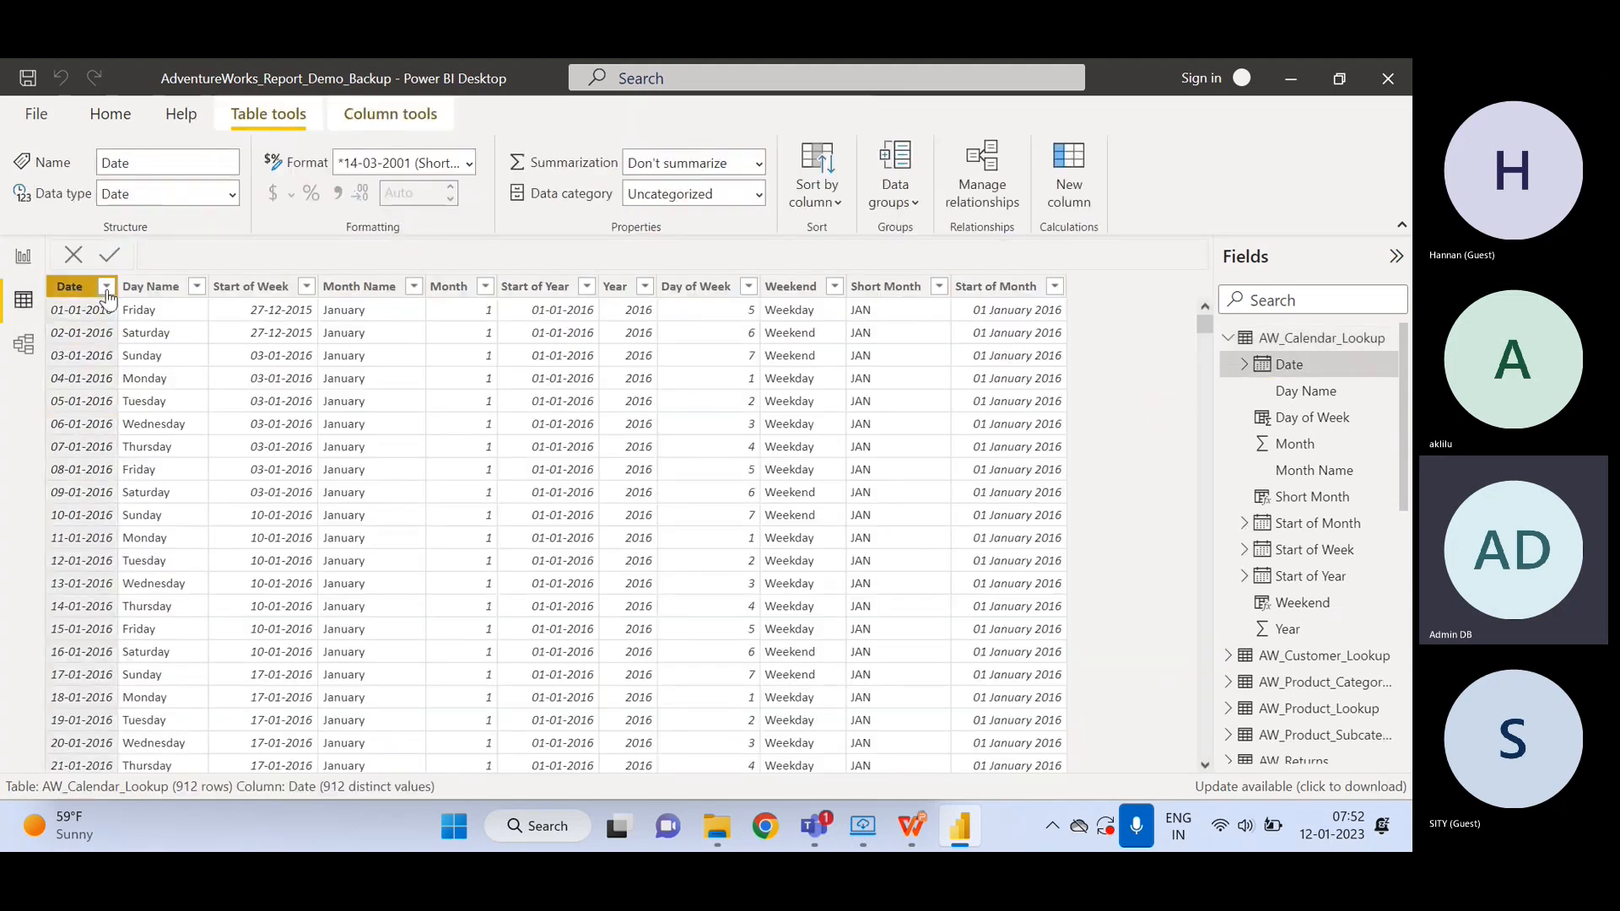
left_click(107, 288)
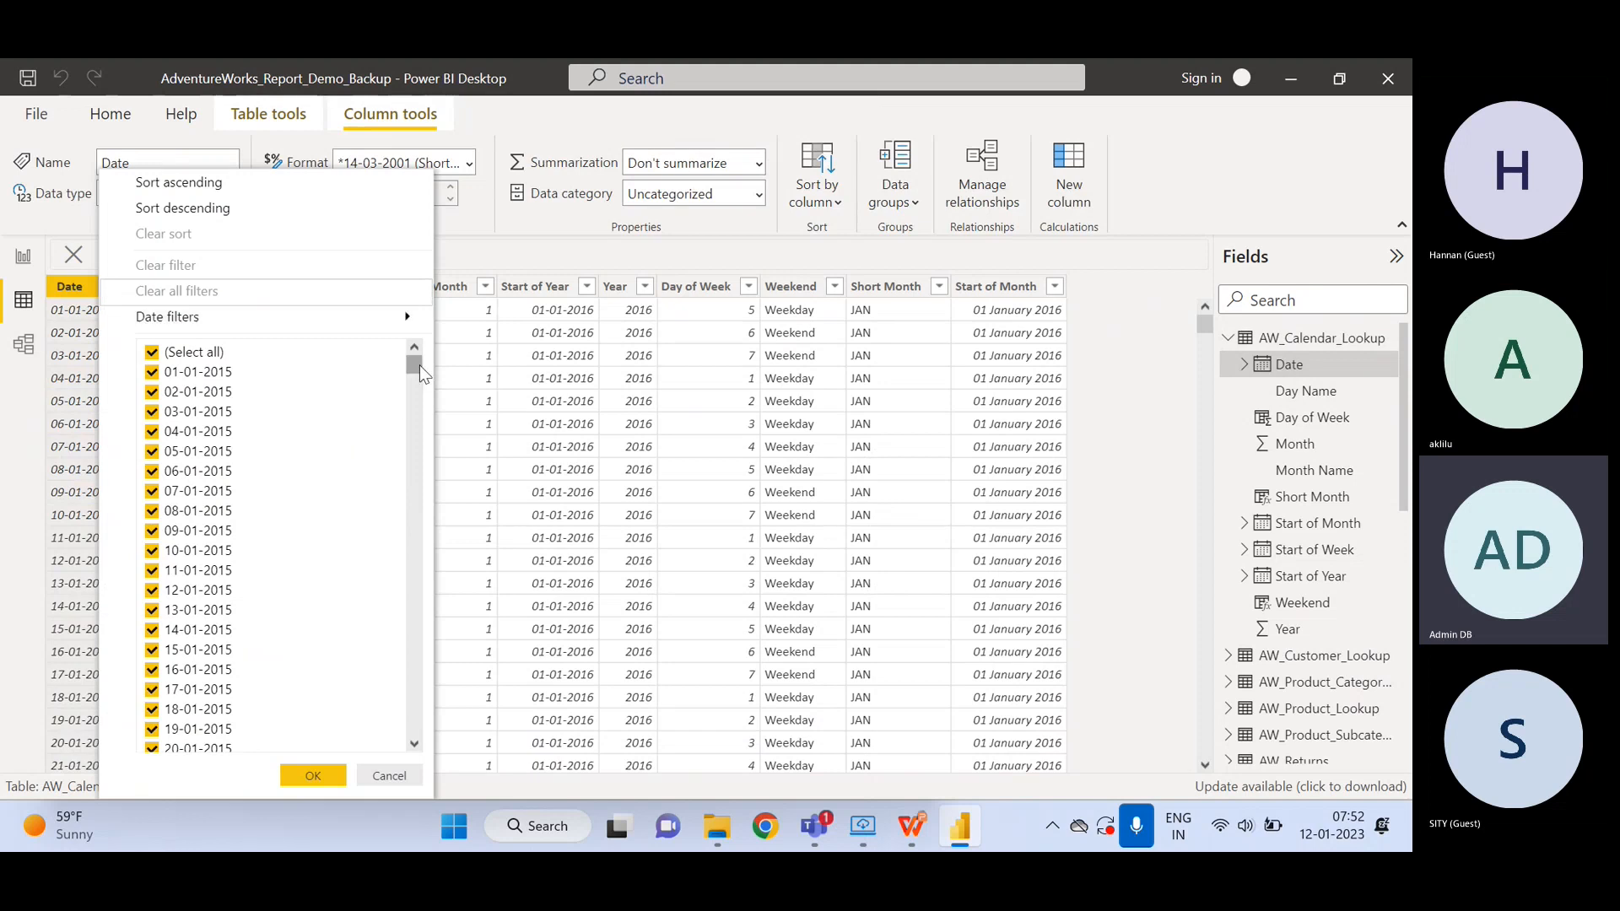
left_click_drag(415, 362, 400, 744)
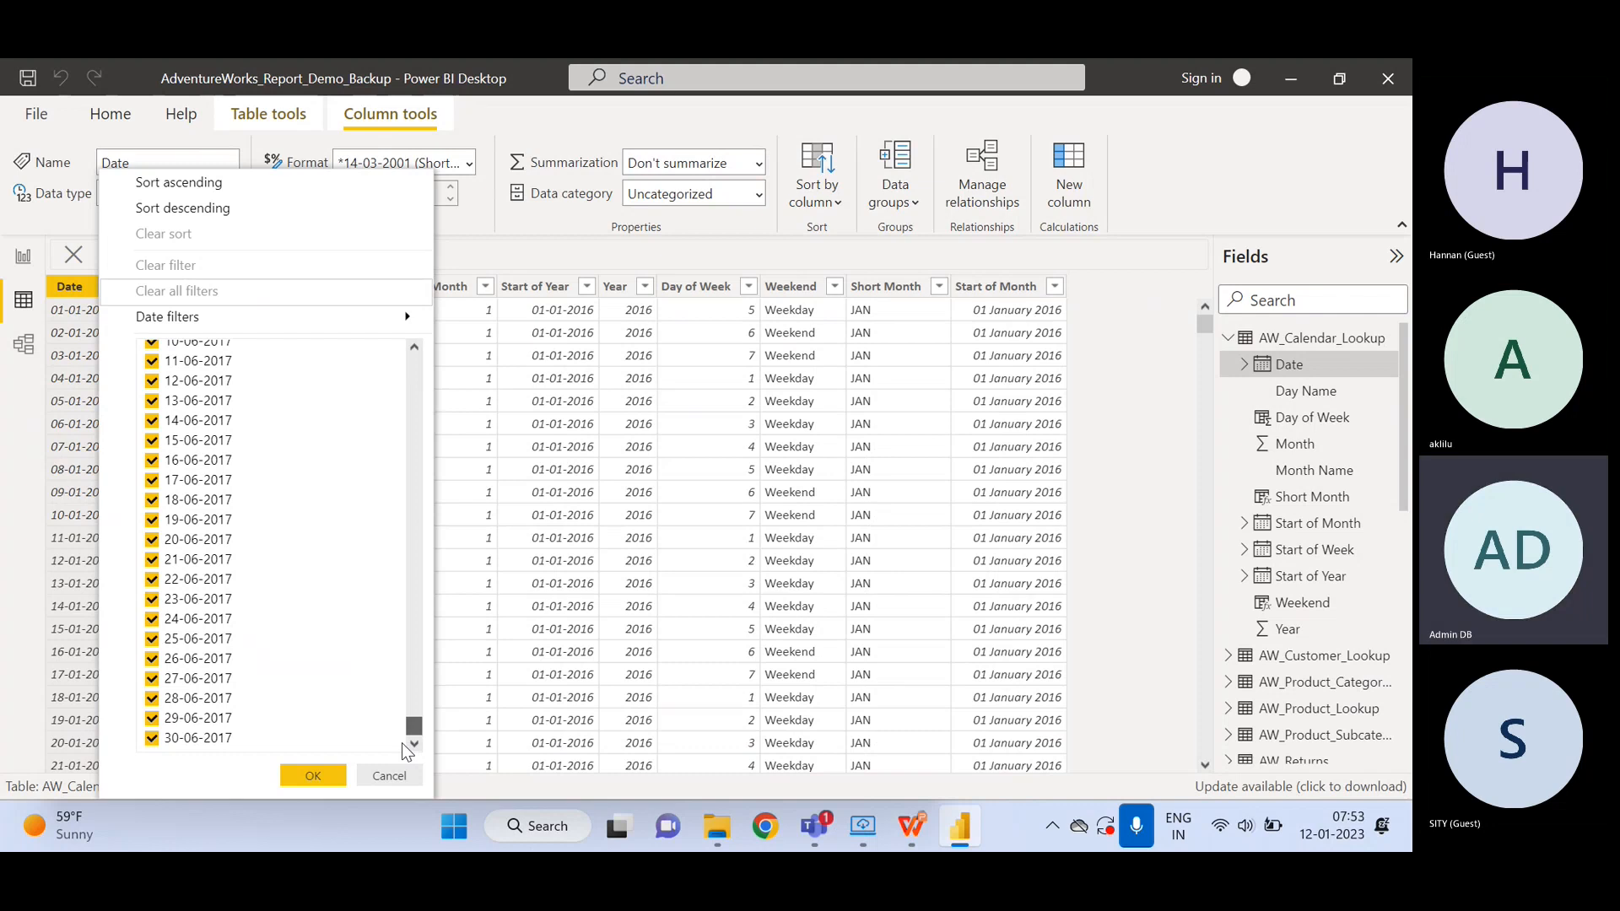
mouse_move(408, 715)
left_mouse_down()
mouse_move(411, 361)
mouse_move(407, 747)
left_mouse_up()
left_click(23, 261)
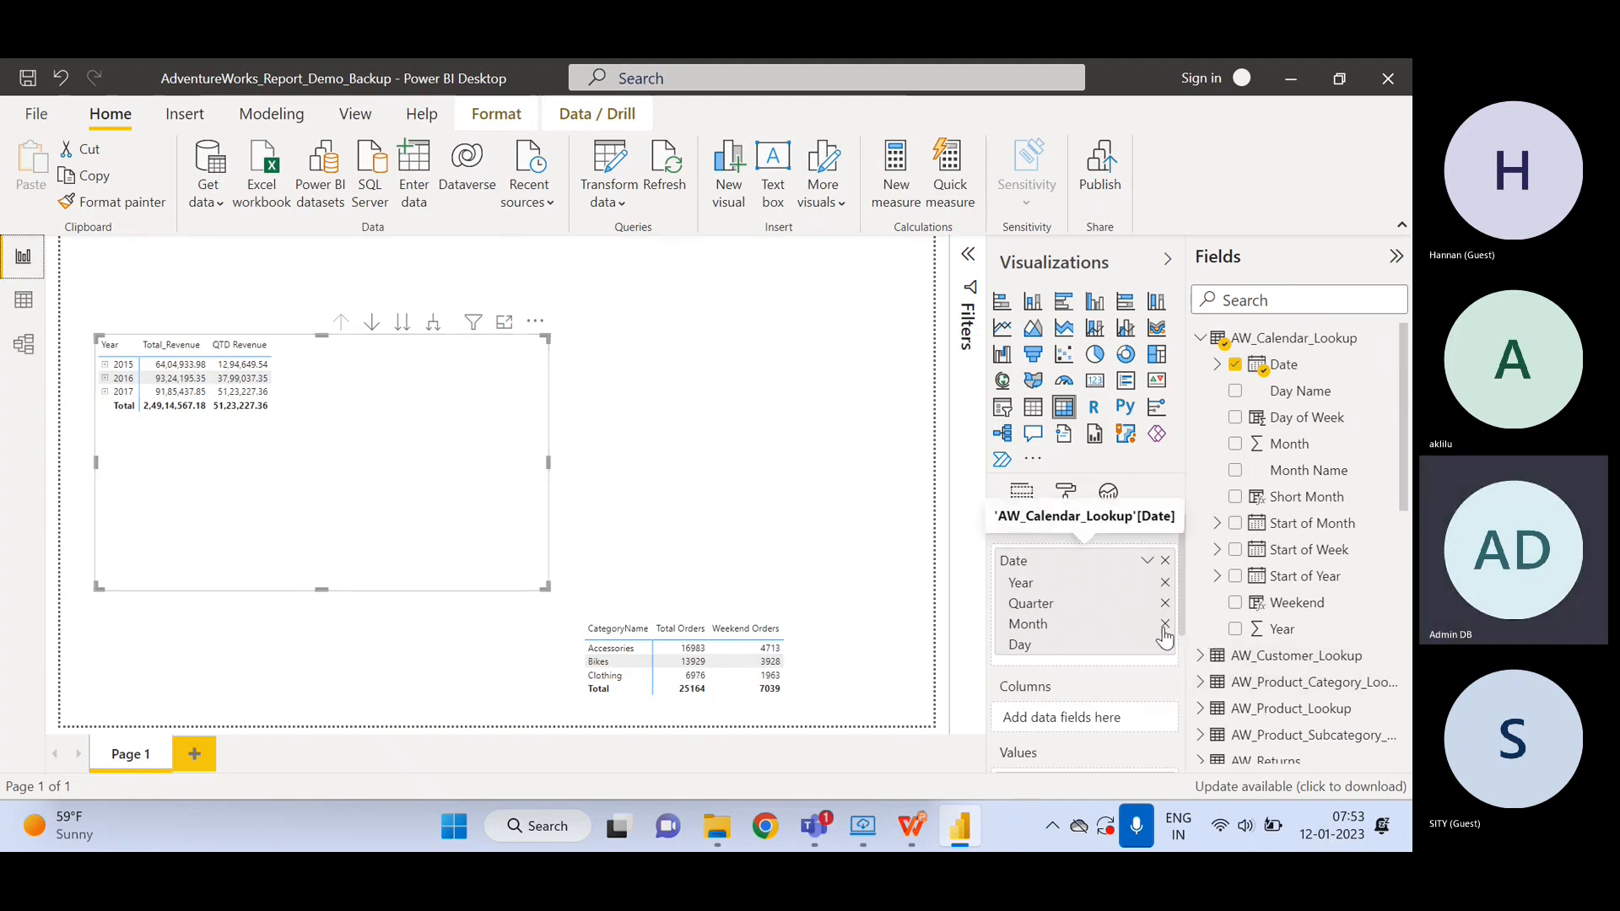
- Replace Date in the matrix rows with Start of Month, using the plain Start of Month field instead of its date hierarchy
left_click(1147, 562)
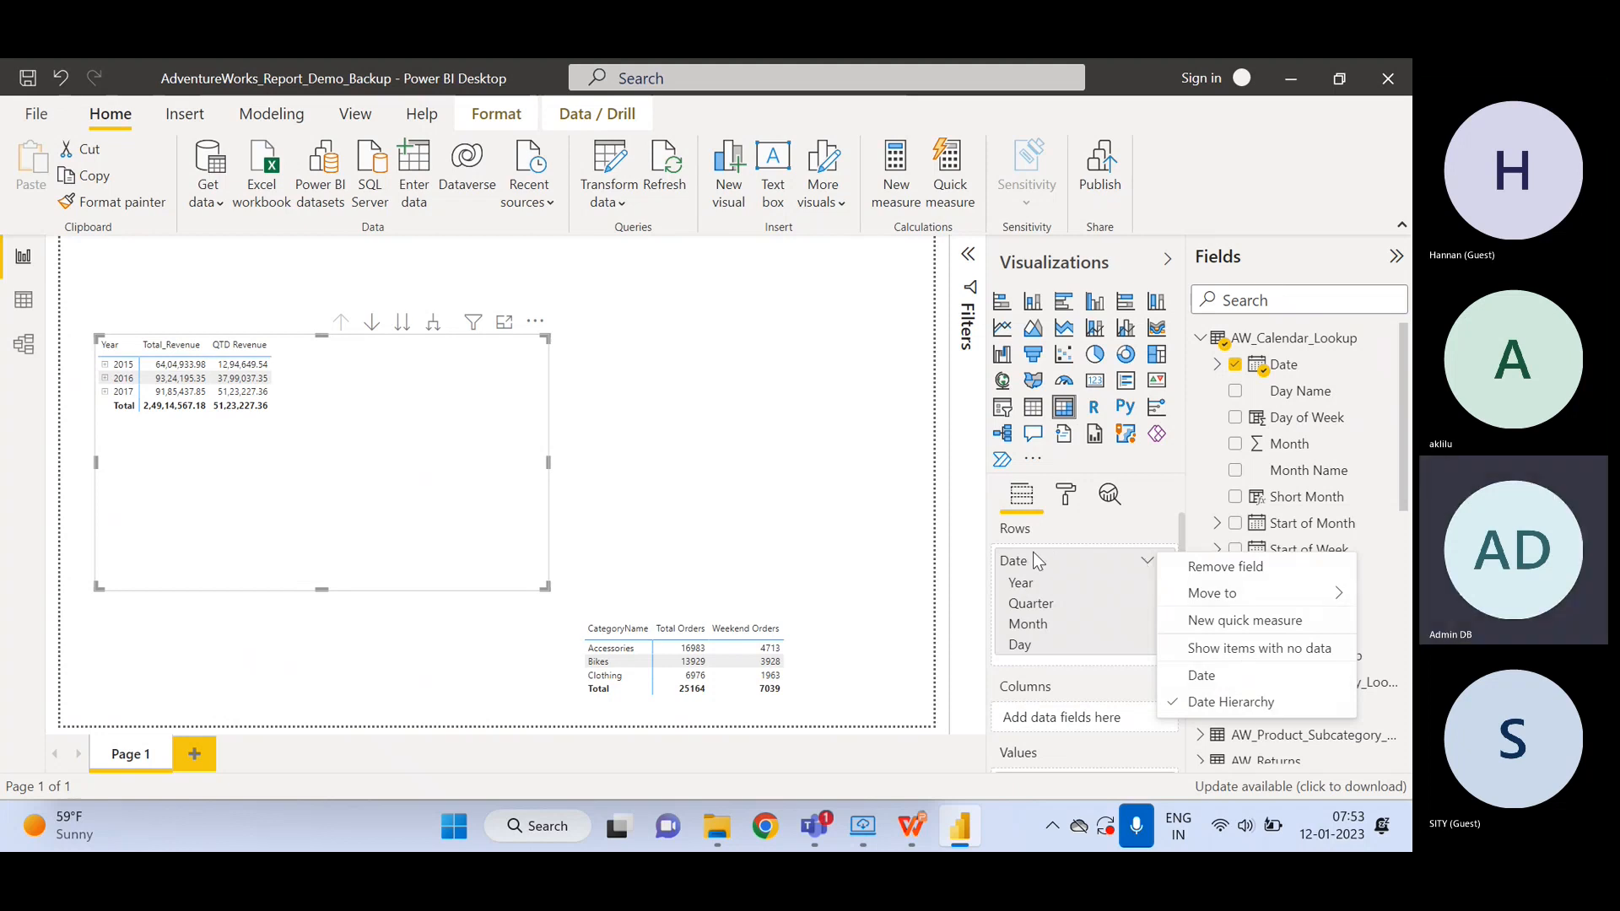
left_click(784, 588)
left_click(1165, 561)
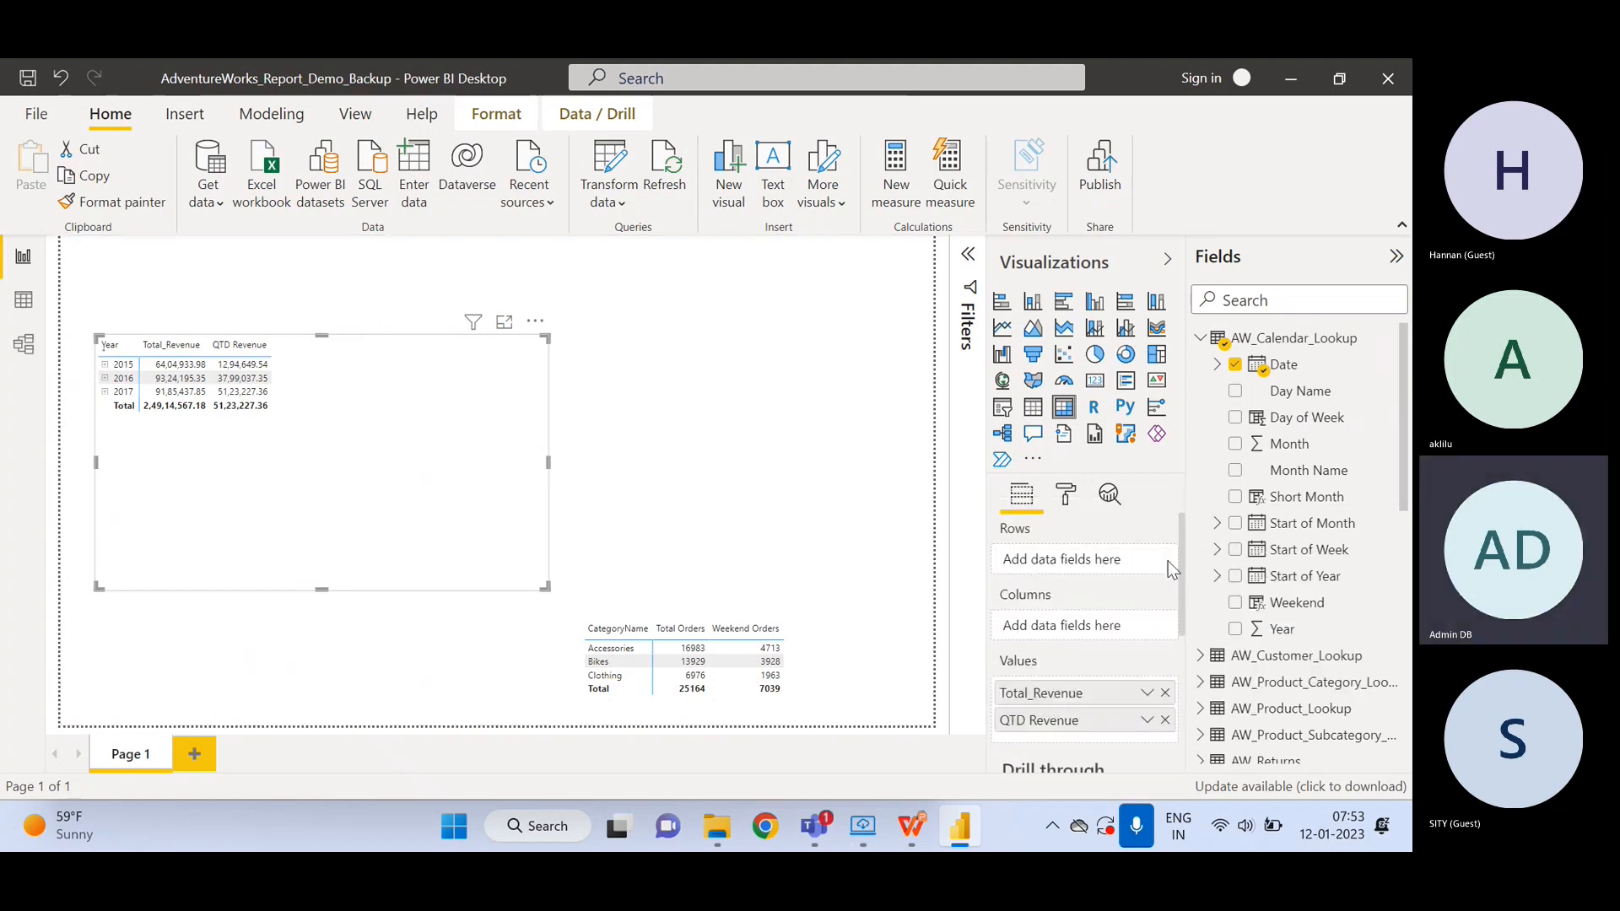
left_click_drag(1312, 524, 1097, 564)
left_click(1148, 560)
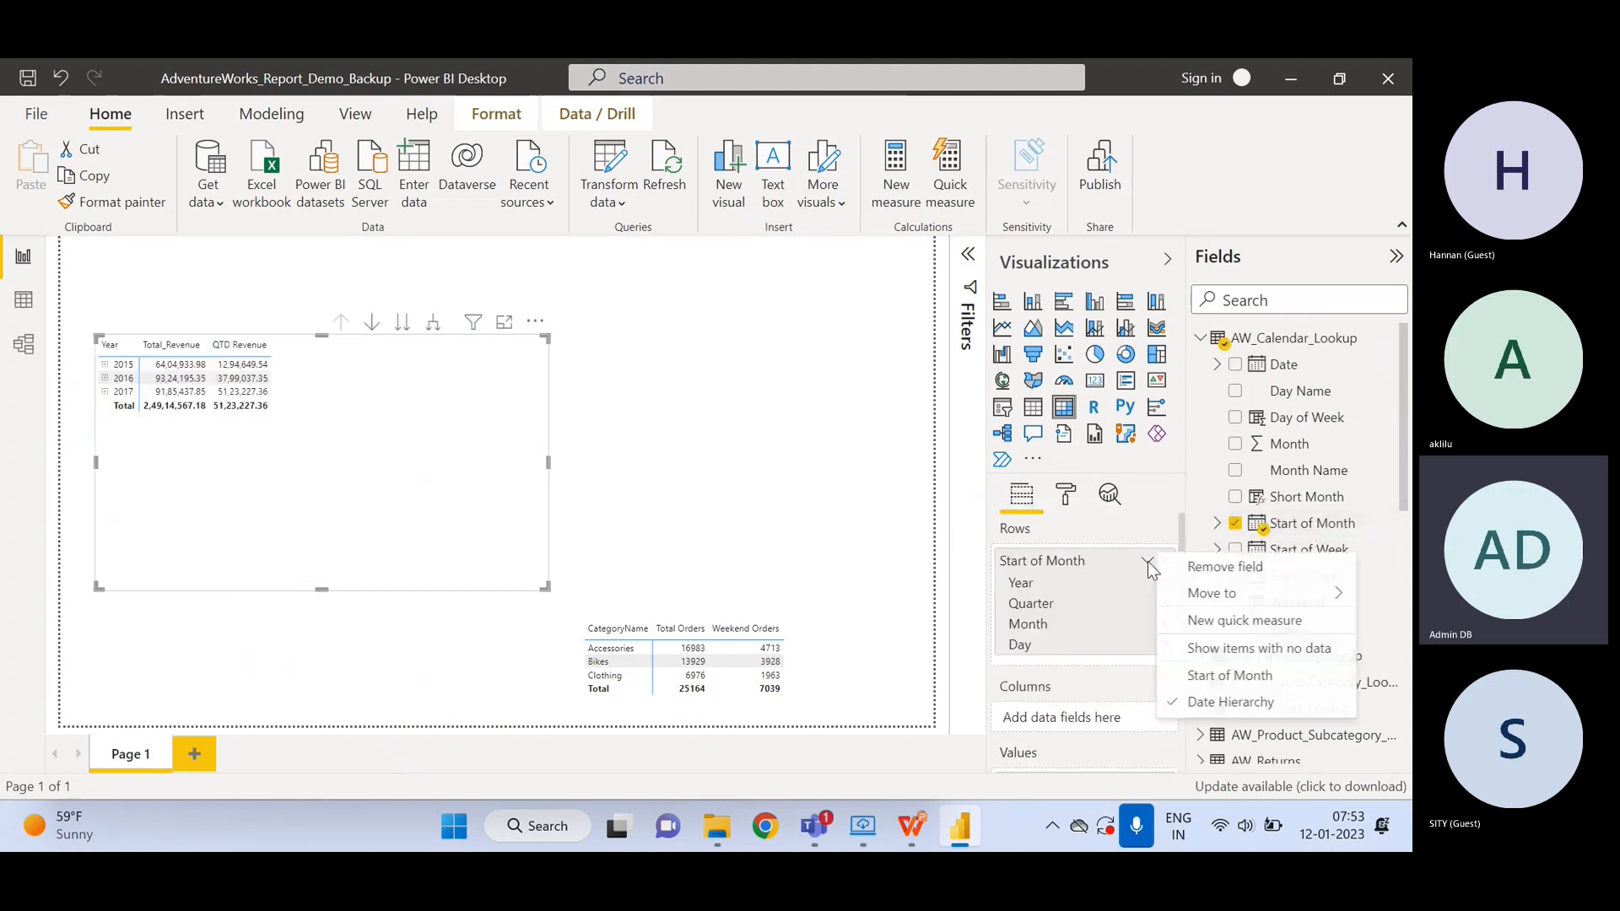
left_click(1260, 687)
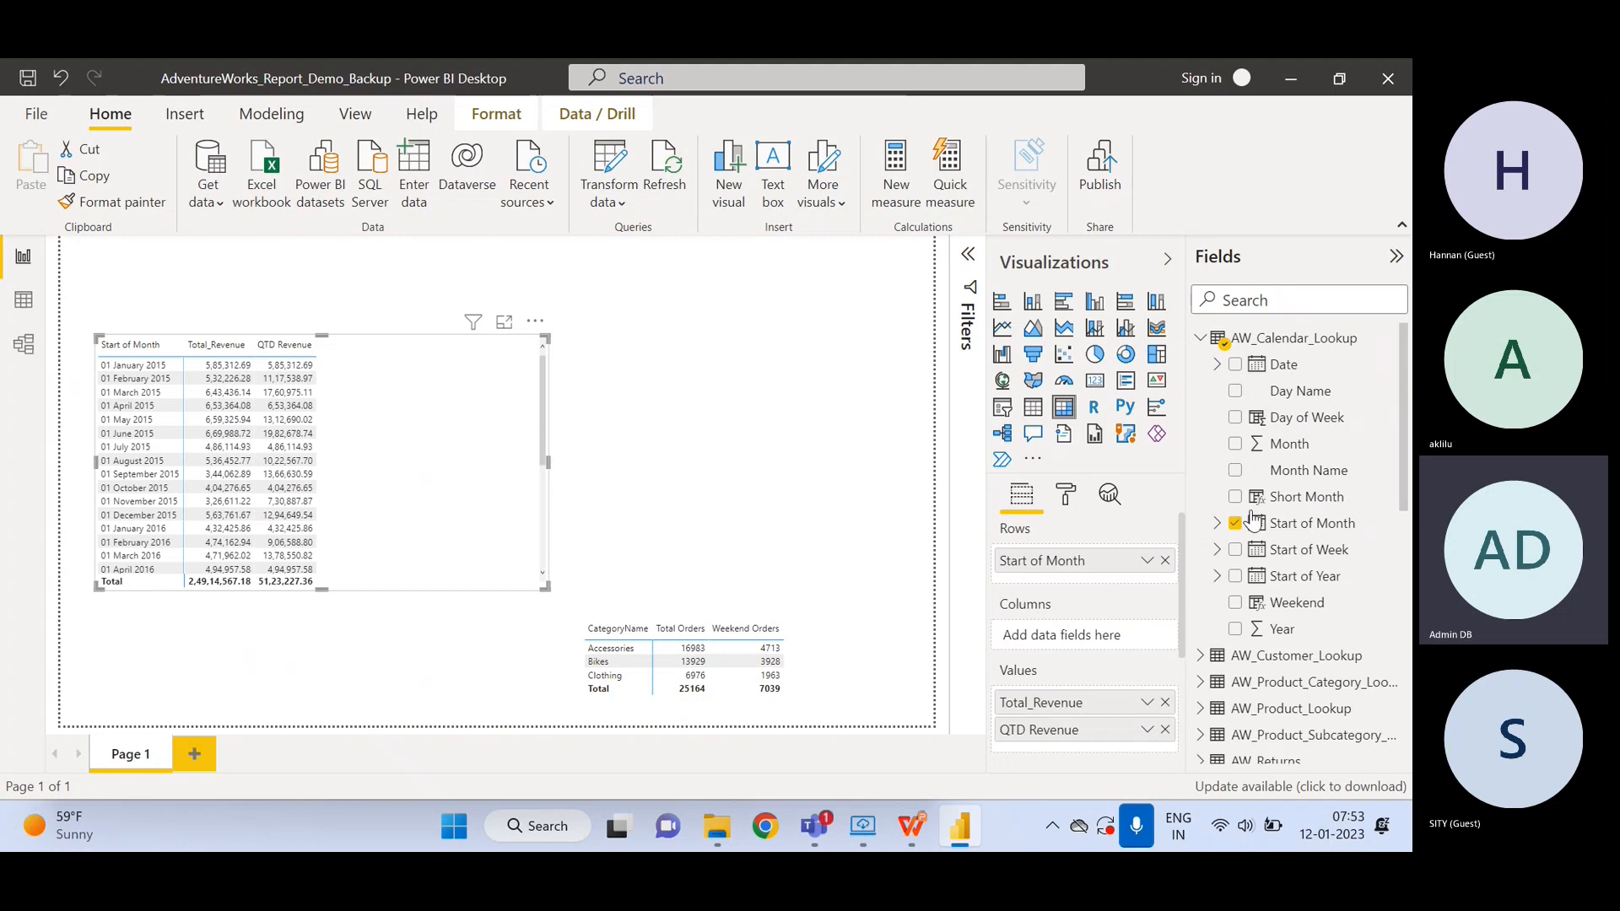
- Set the Start of Month column's format to *14-03-2001 (Short Date)
left_click(1290, 524)
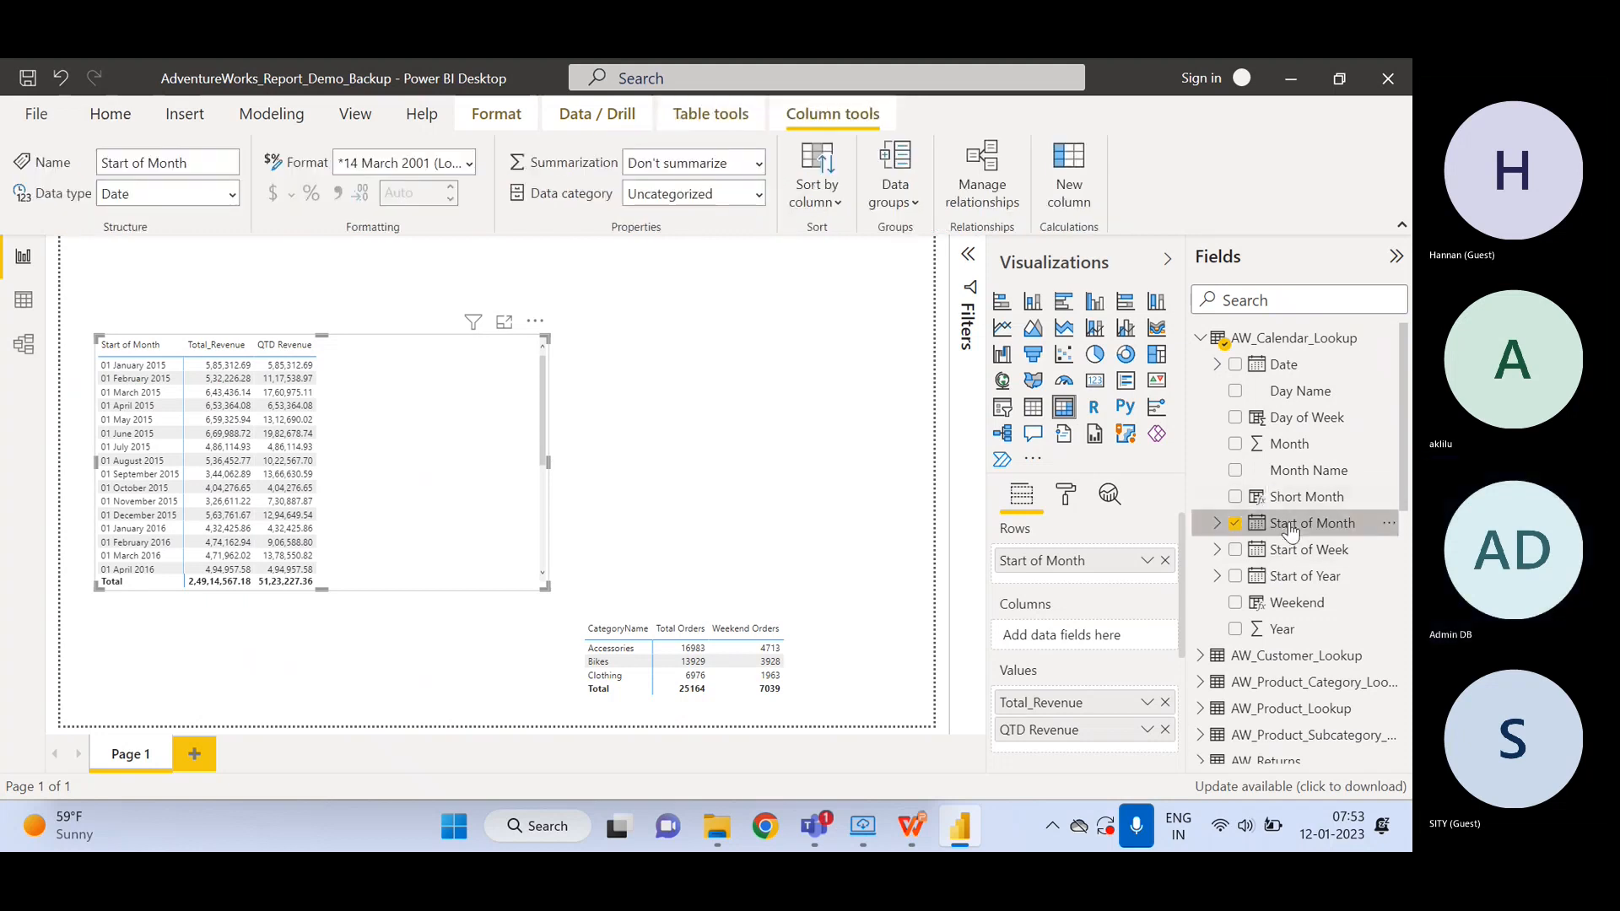
left_click(470, 164)
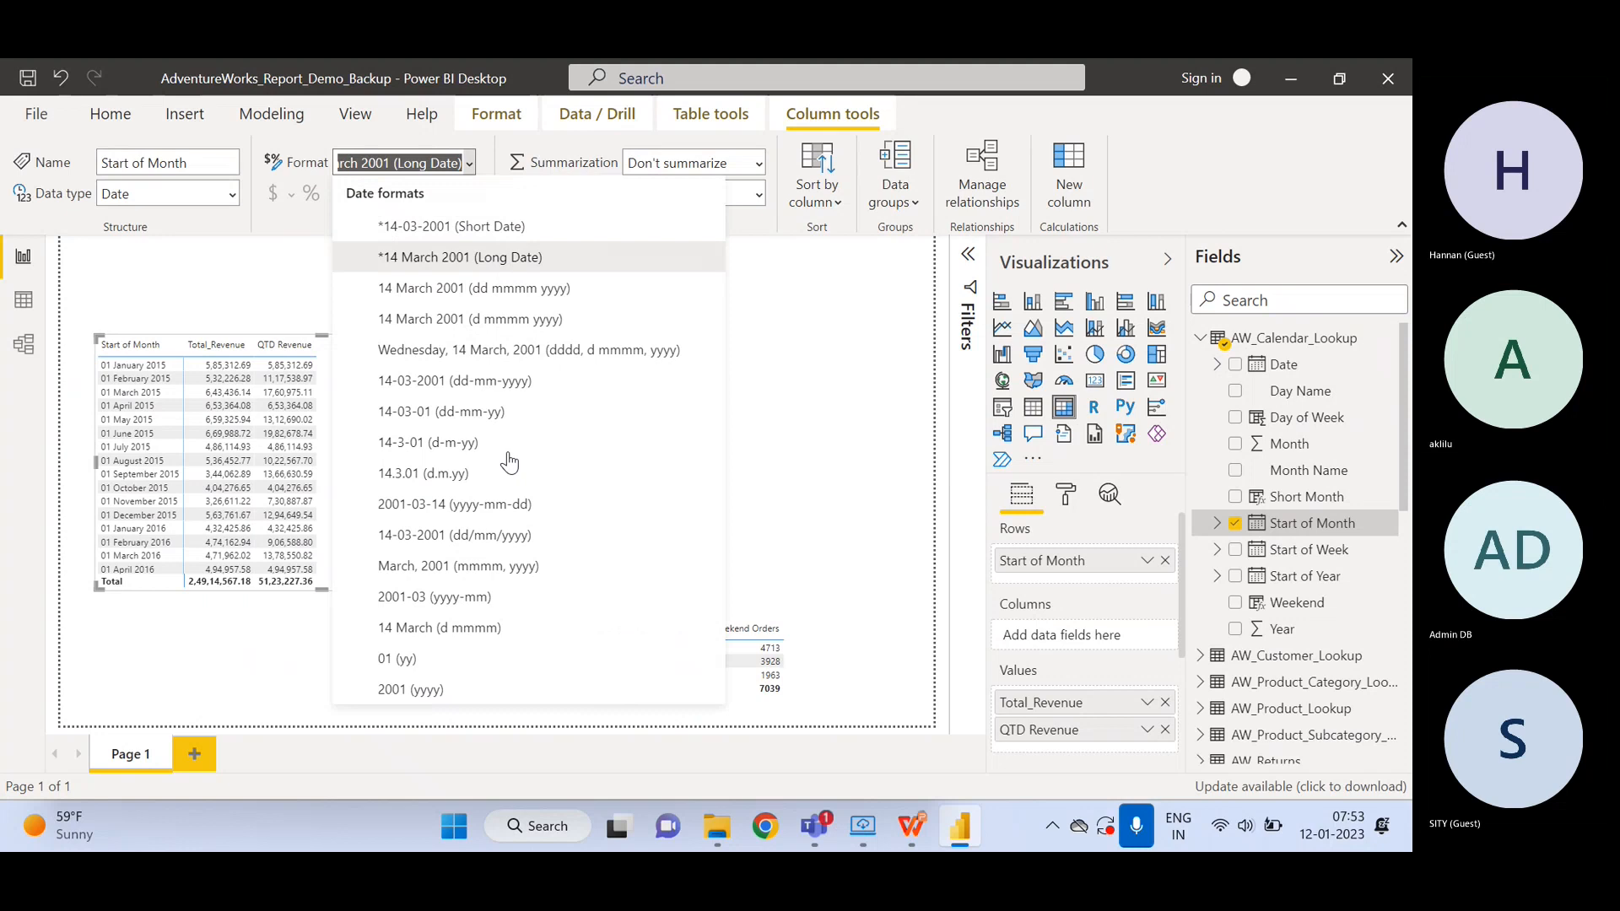
left_click(475, 229)
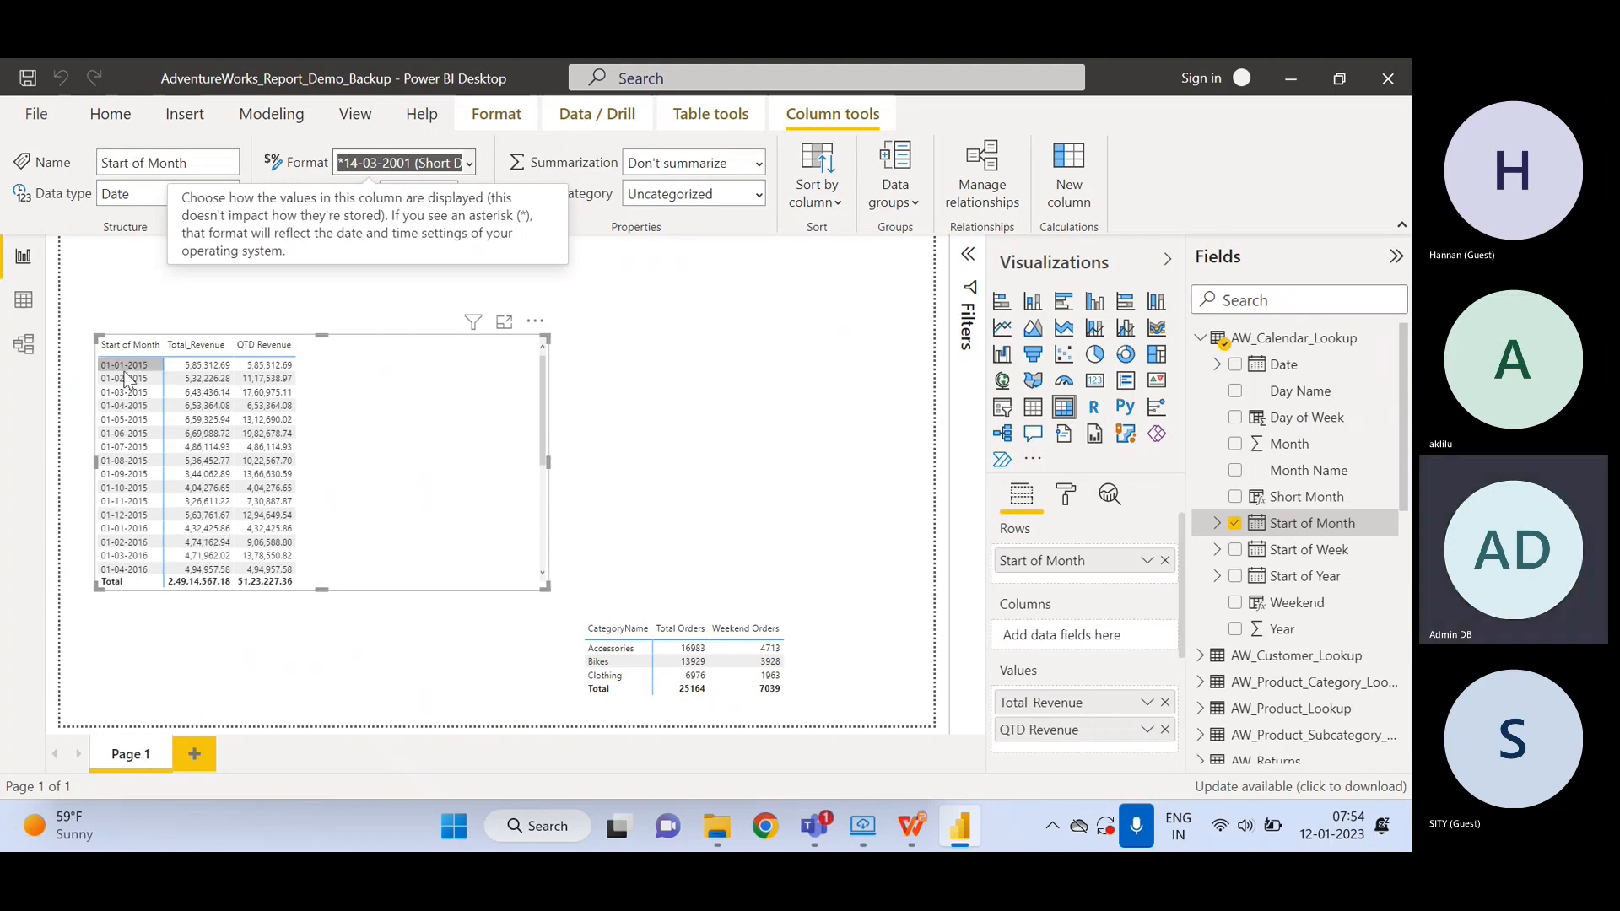
left_click(400, 492)
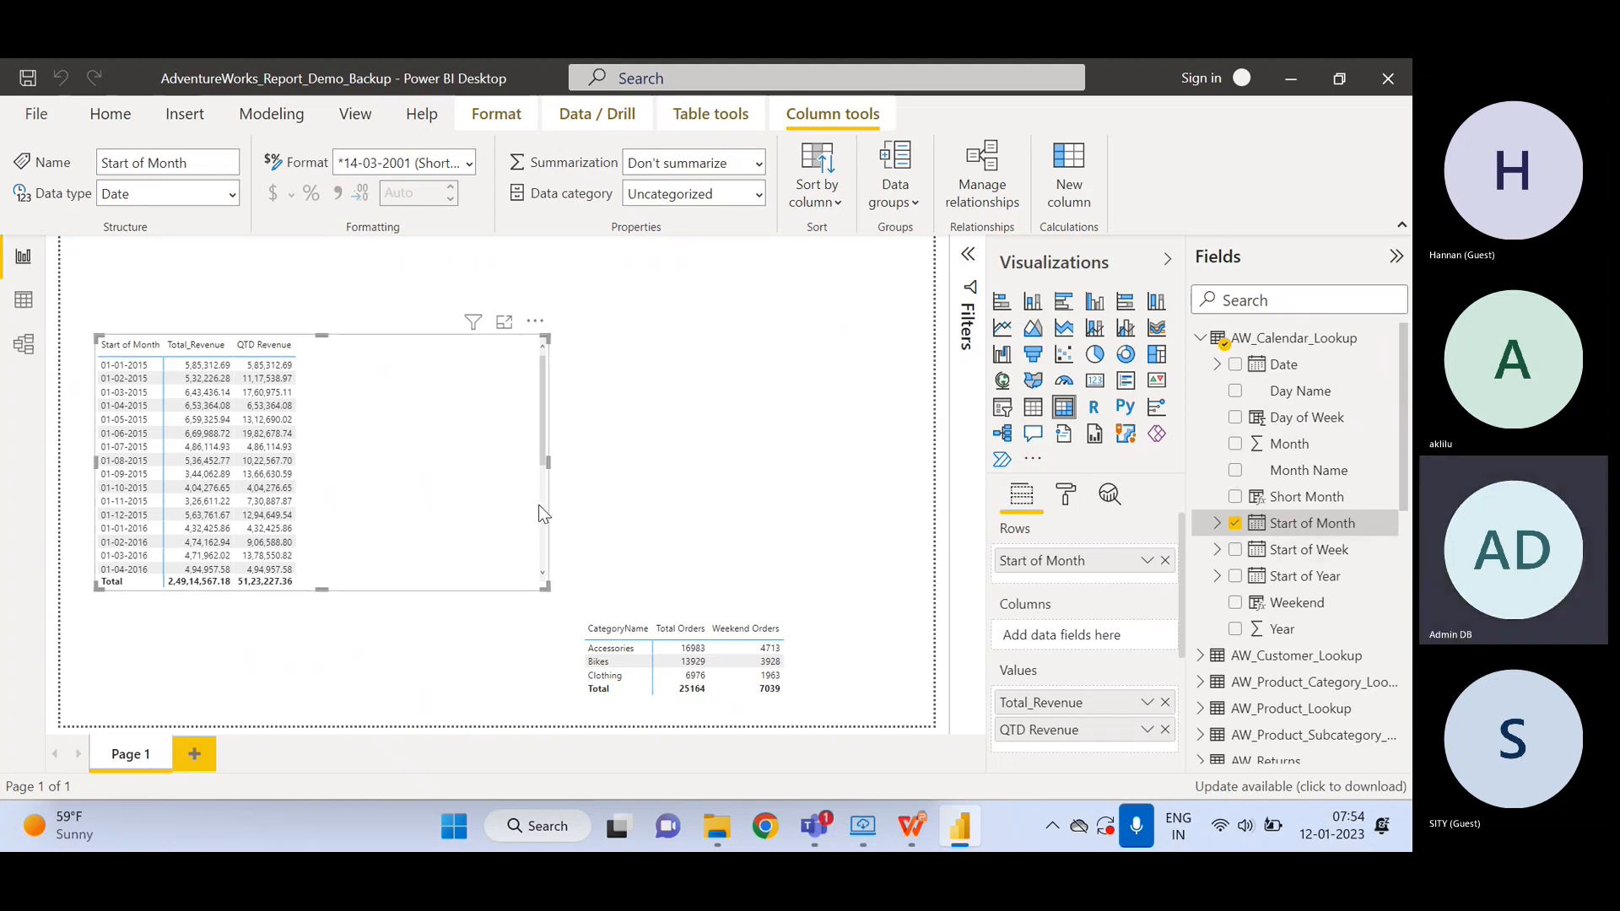
- Resize the revenue matrix, making it narrower and extending it up and down to fit all the monthly rows
left_click_drag(548, 462, 375, 454)
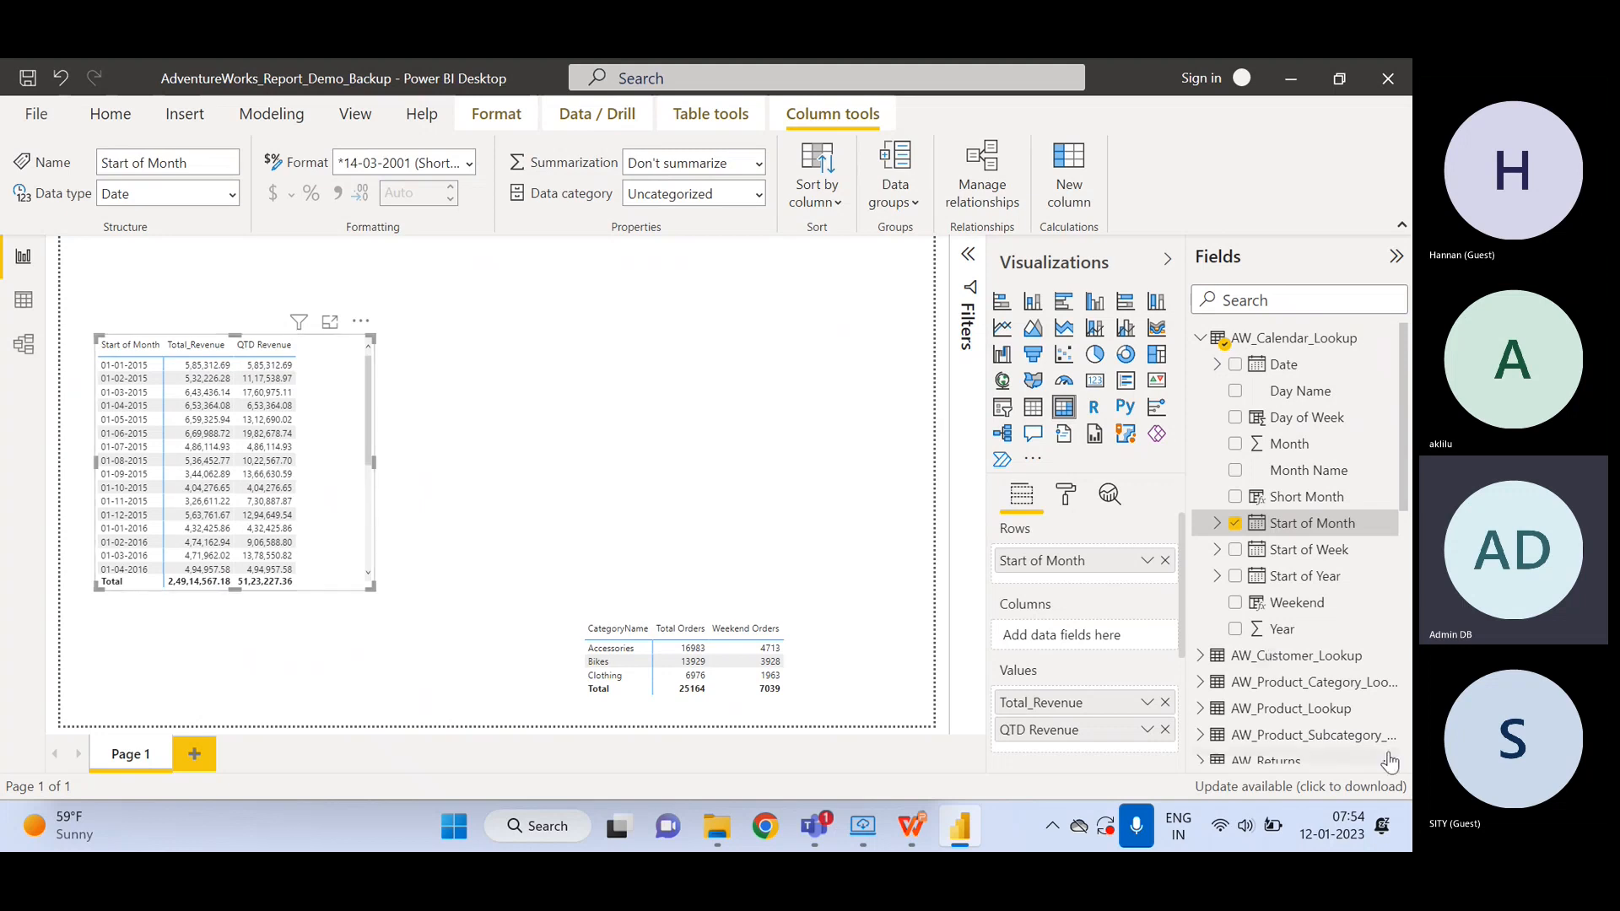
scroll(1400, 503, "down", 10)
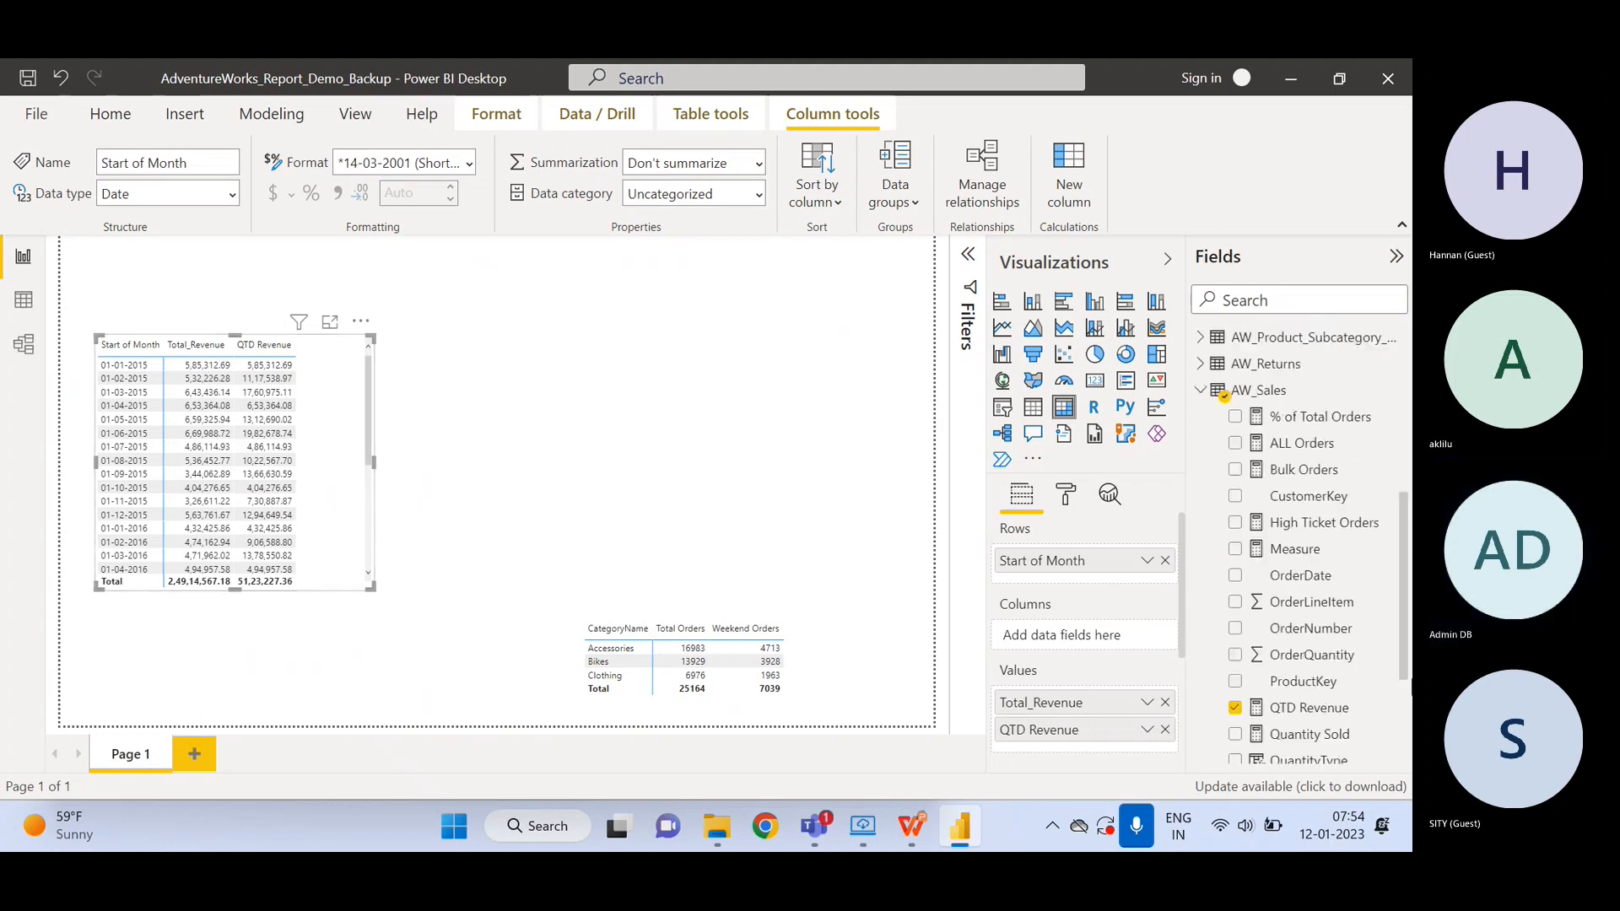
scroll(1402, 742, "down", 1)
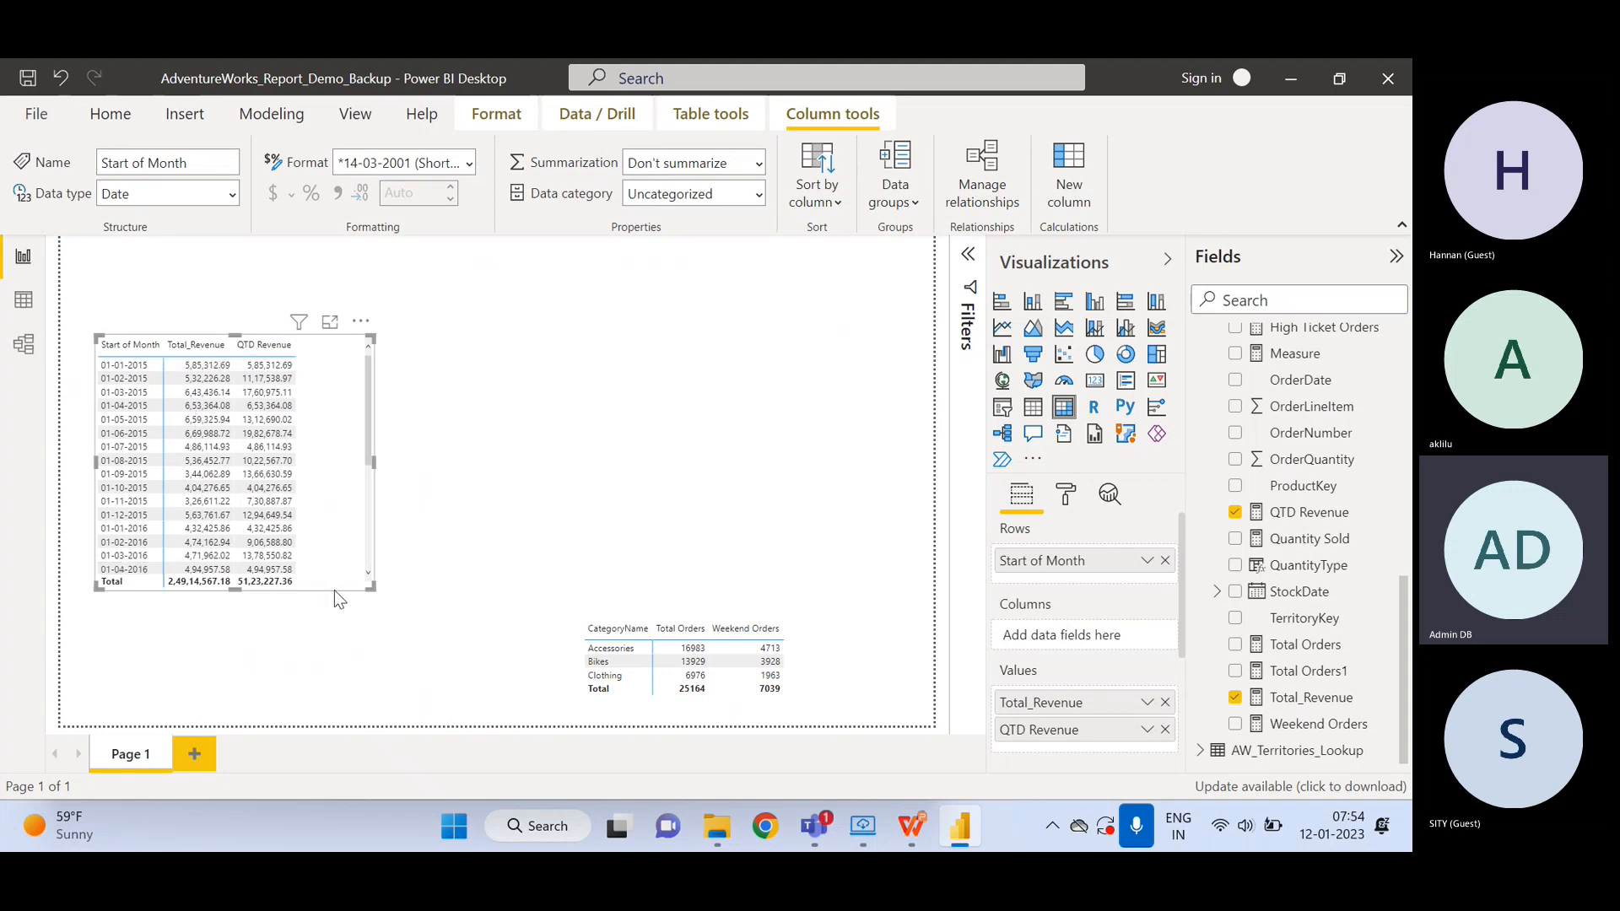
left_click_drag(234, 591, 235, 705)
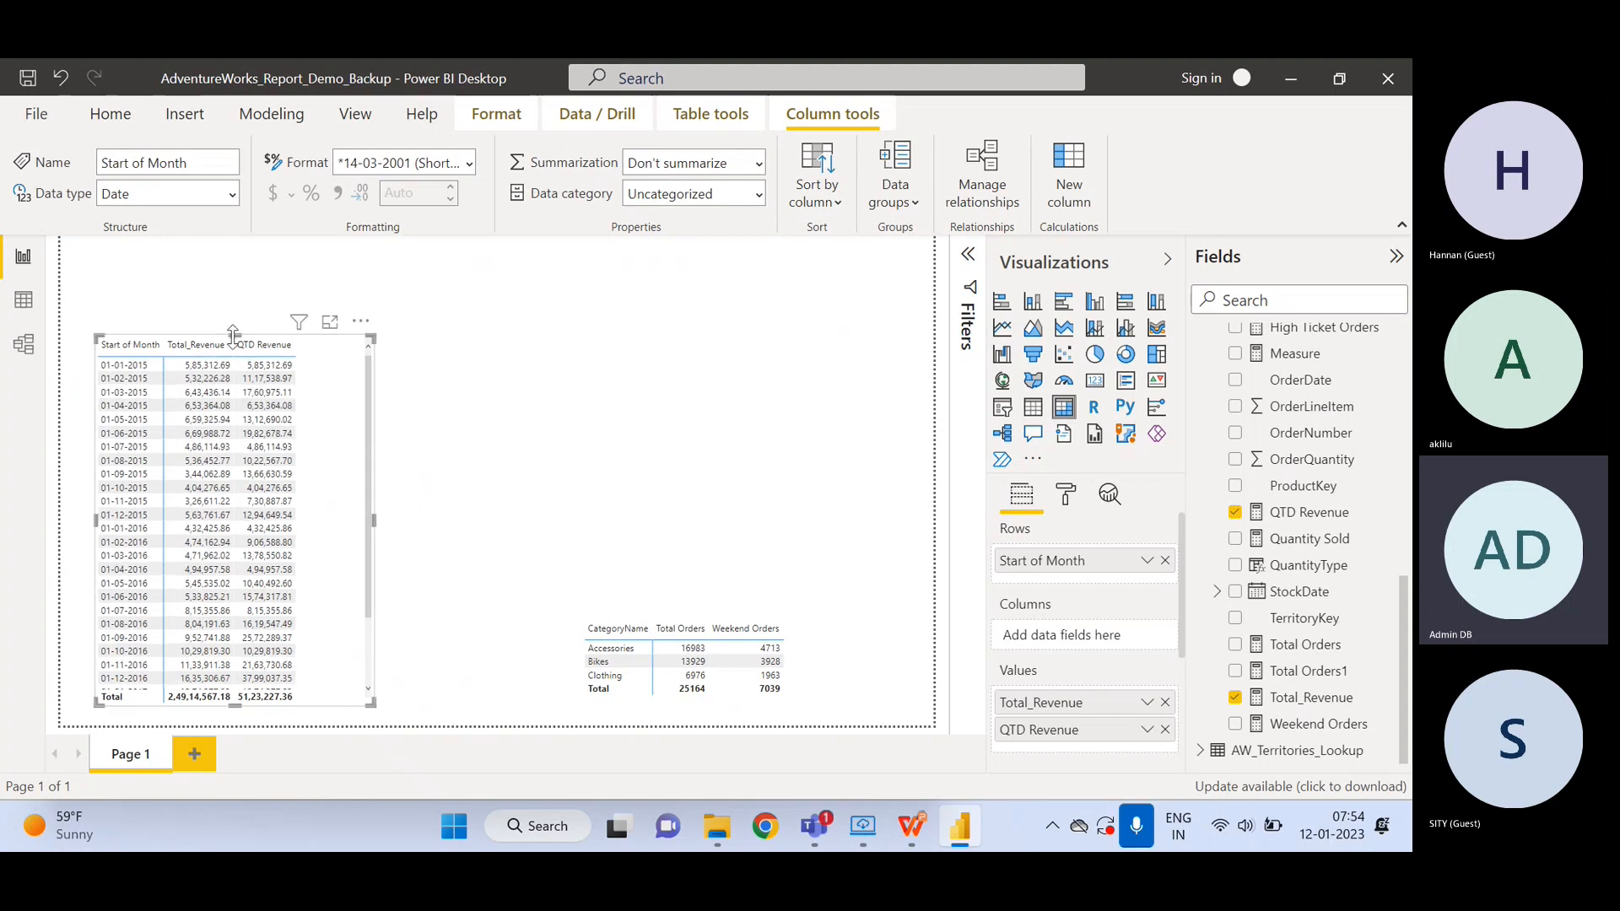
left_click_drag(234, 336, 233, 256)
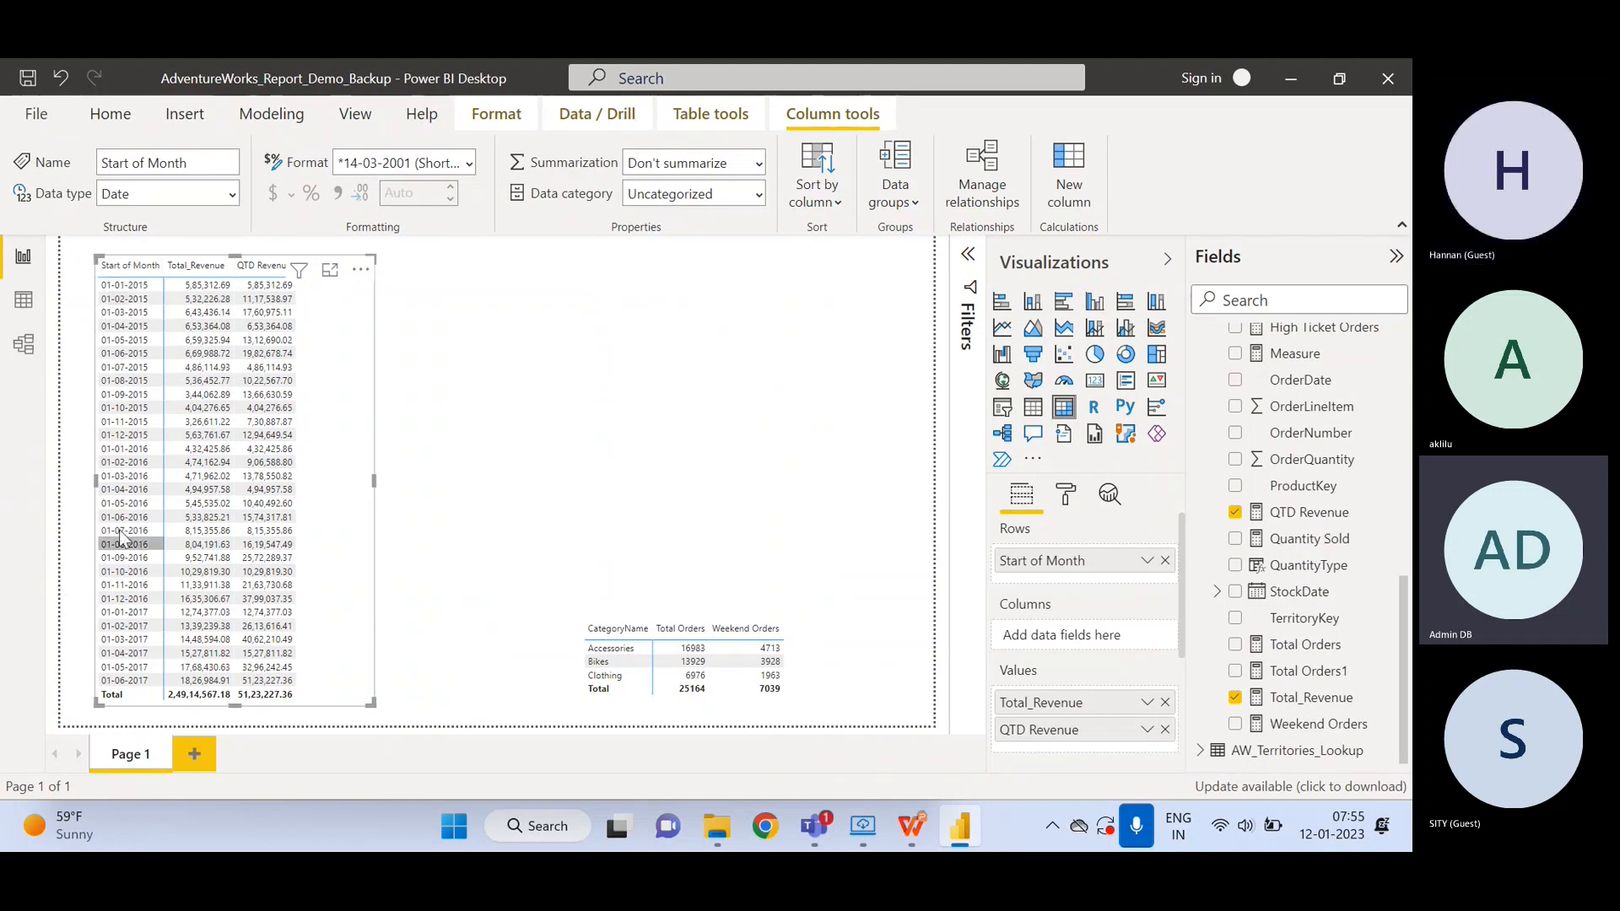
- Highlight the 01-01-2015 row and clear the highlight, and sort the matrix by QTD Revenue in descending order
left_click(116, 290)
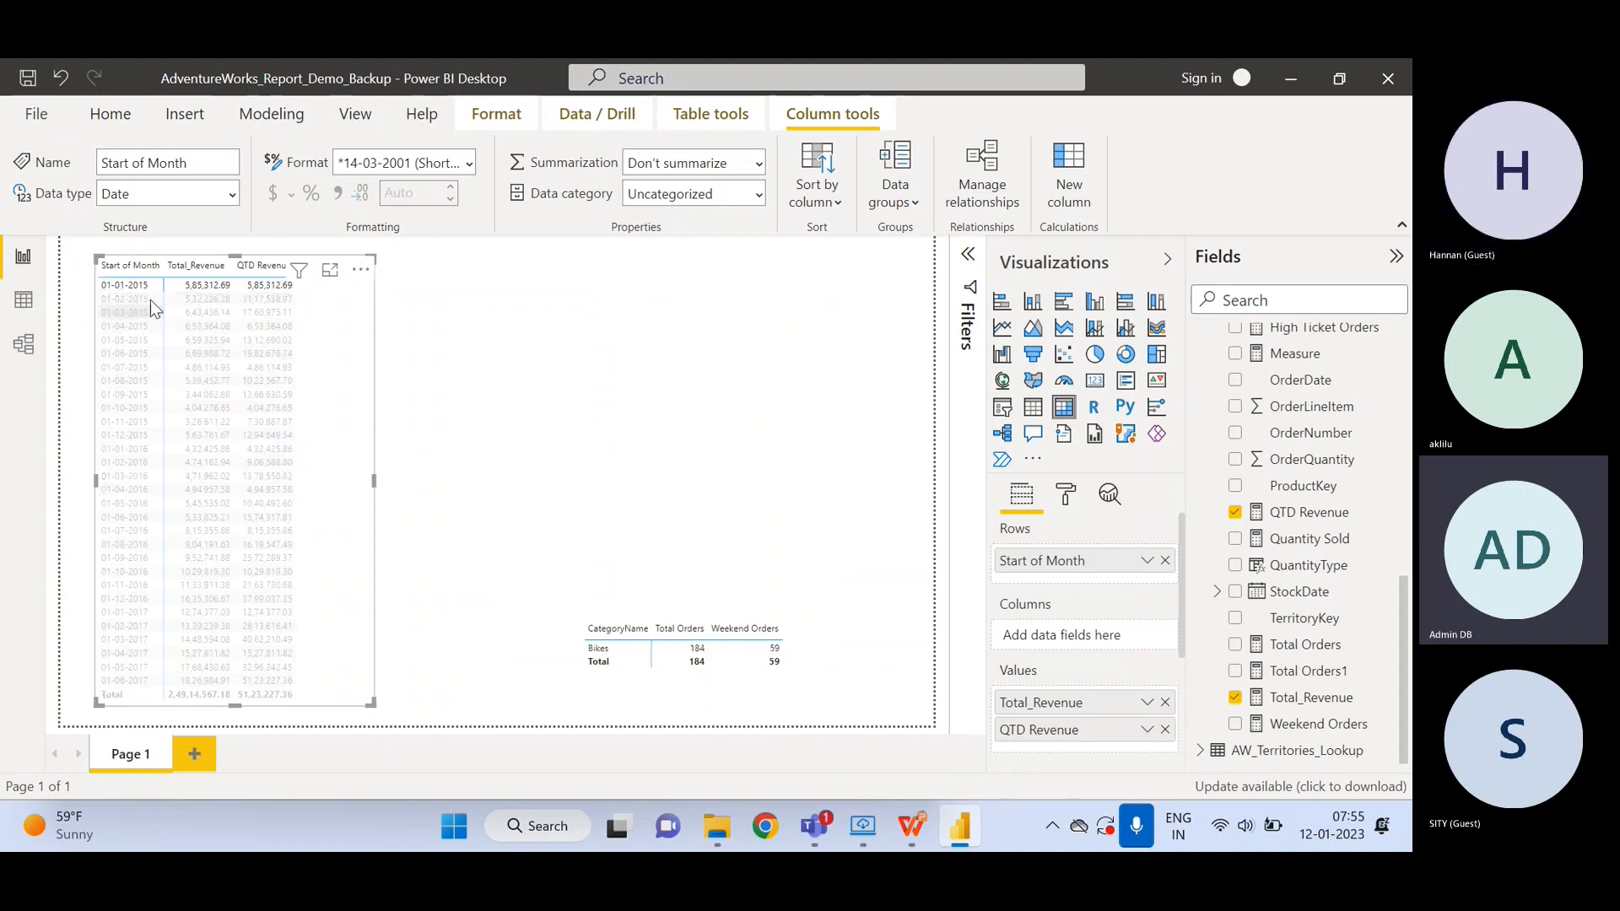
left_click(134, 290)
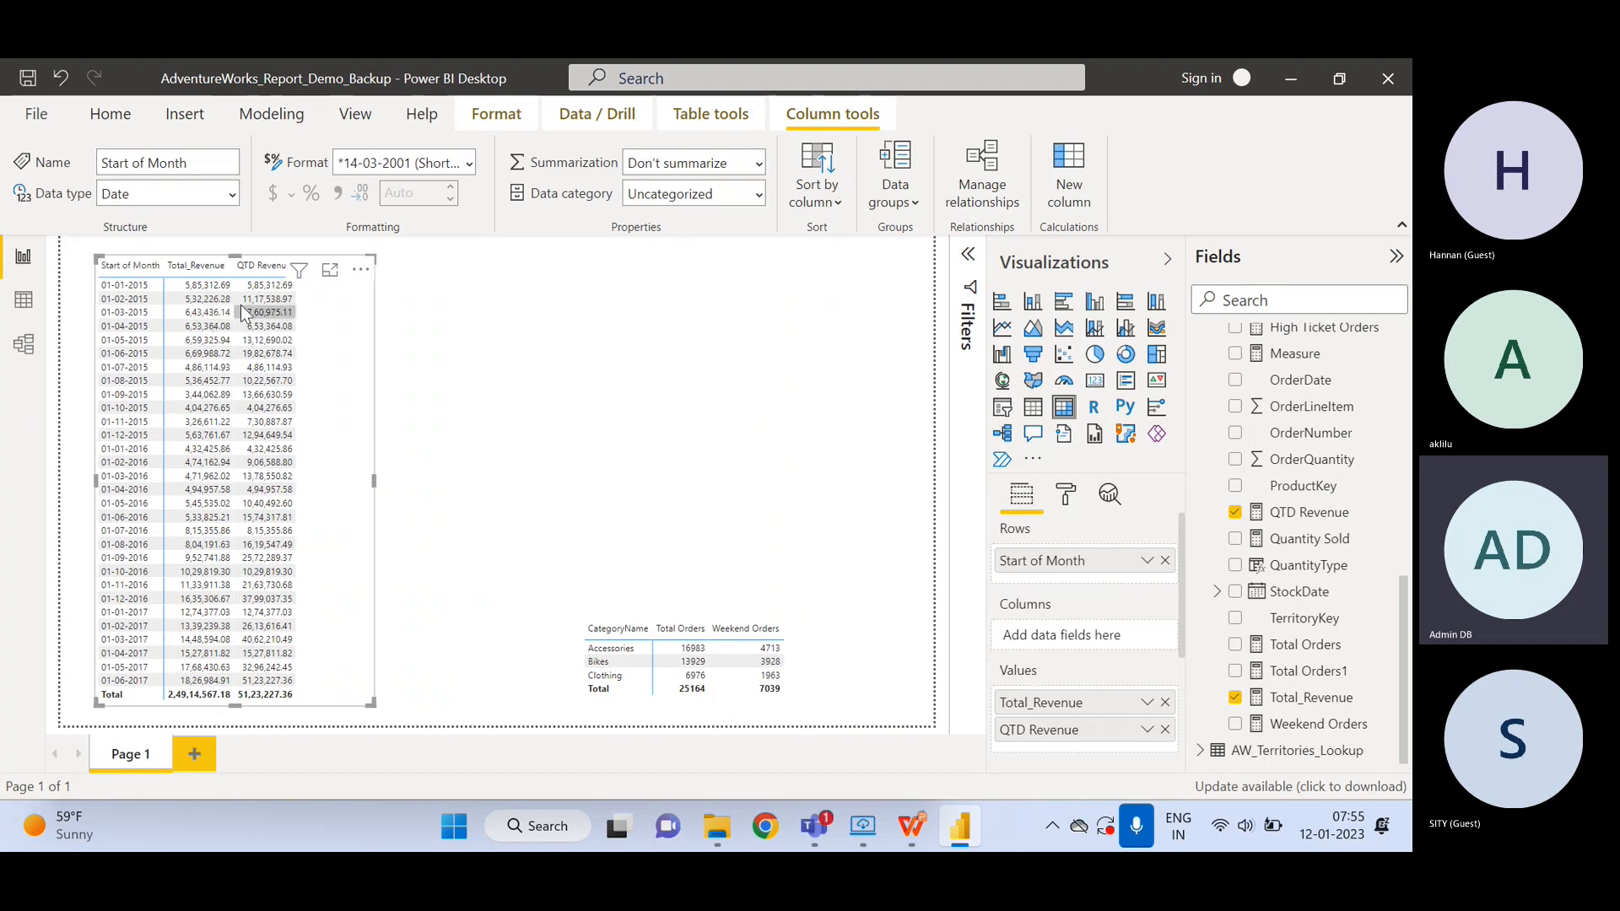
left_click(260, 265)
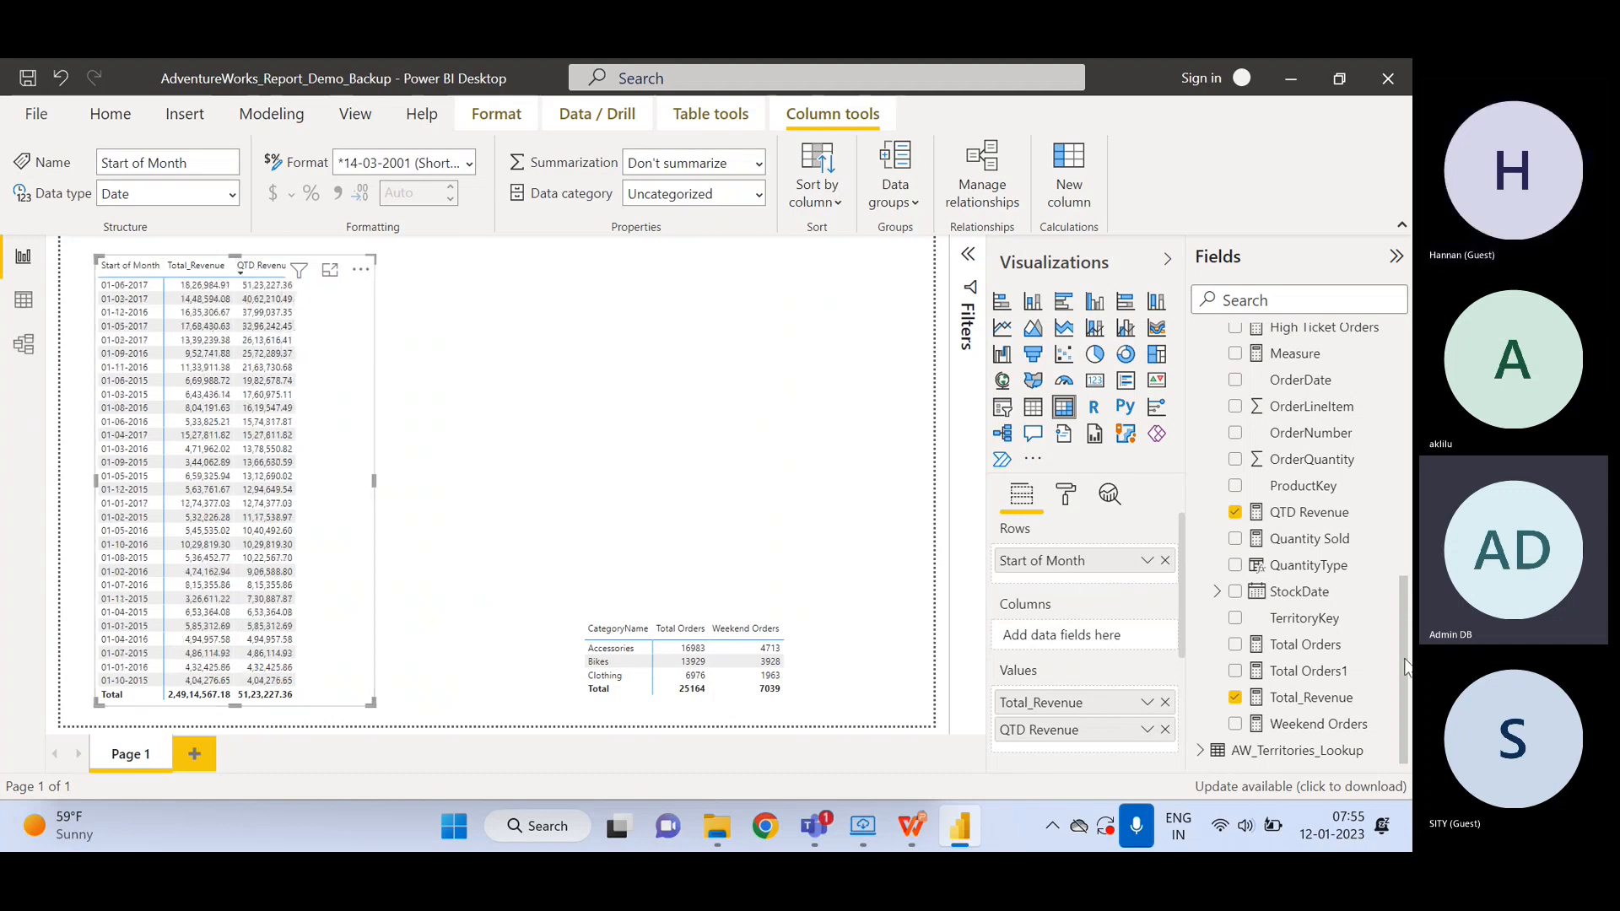
- Review the DATESQTD function in the QTD Revenue measure's formula, and return to the matrix
left_click(1309, 514)
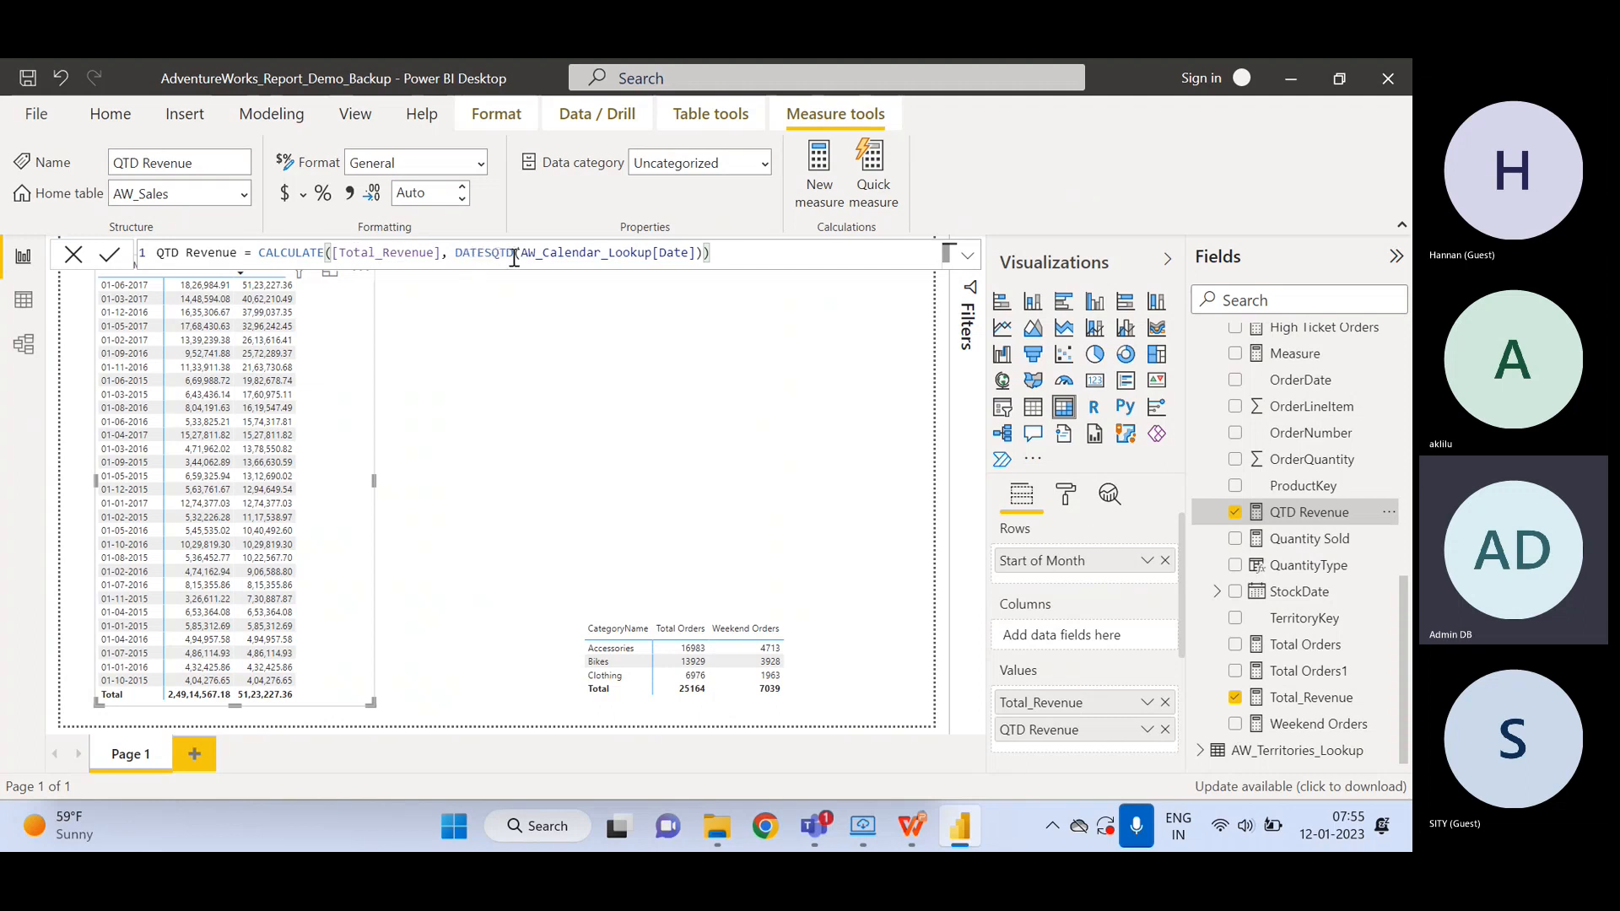
left_click_drag(455, 254, 512, 254)
left_click(469, 259)
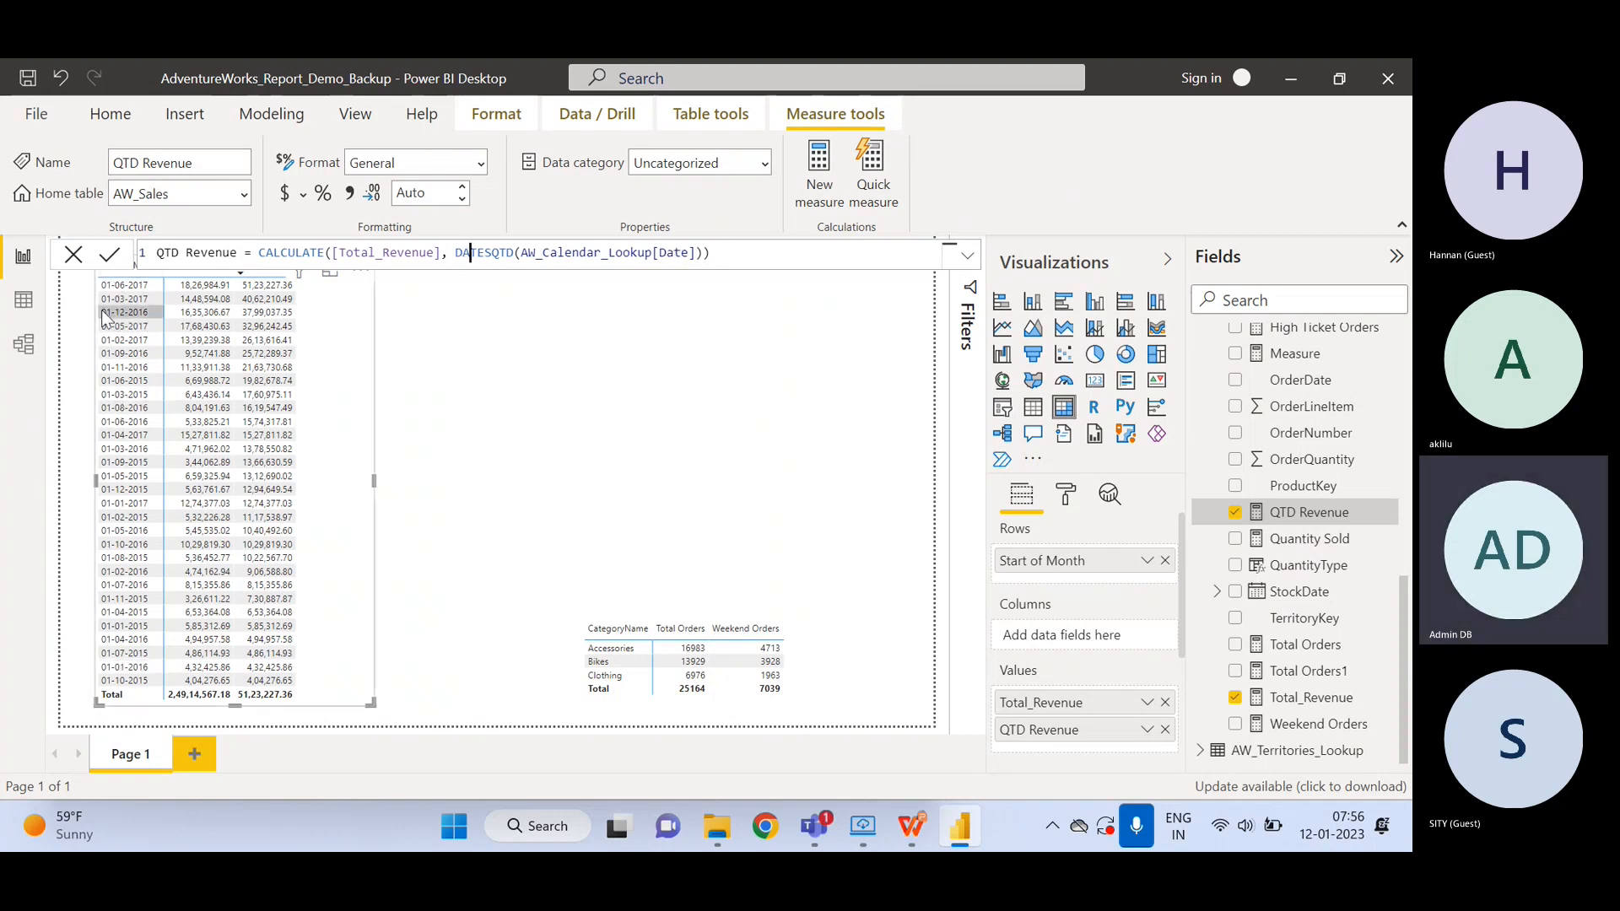
left_click(469, 254)
left_click(501, 429)
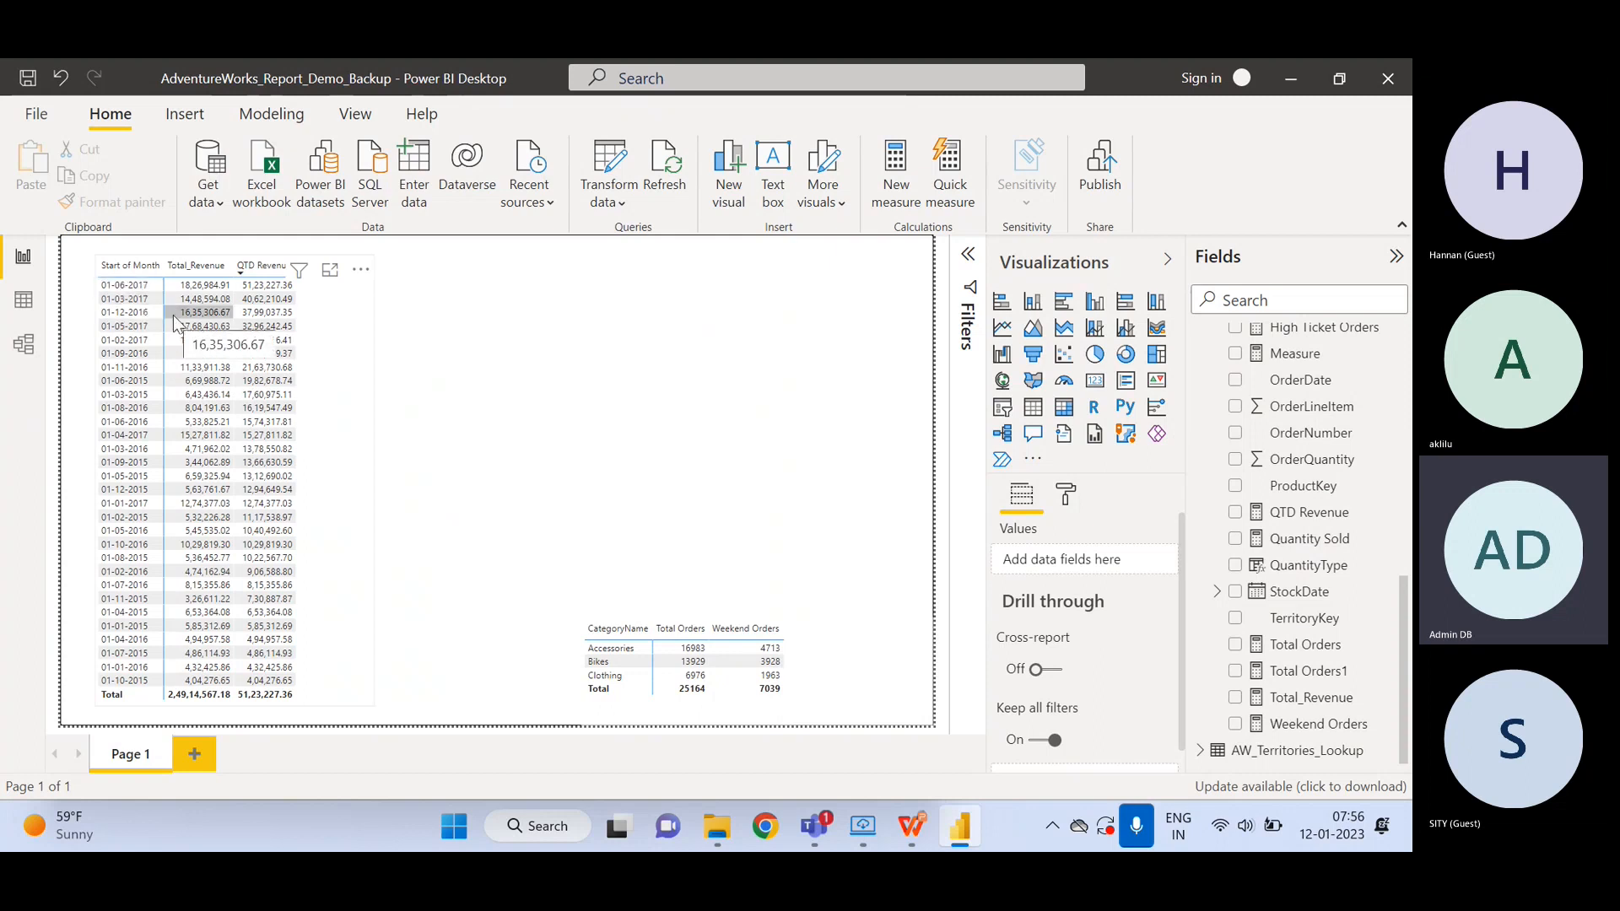
left_click(329, 483)
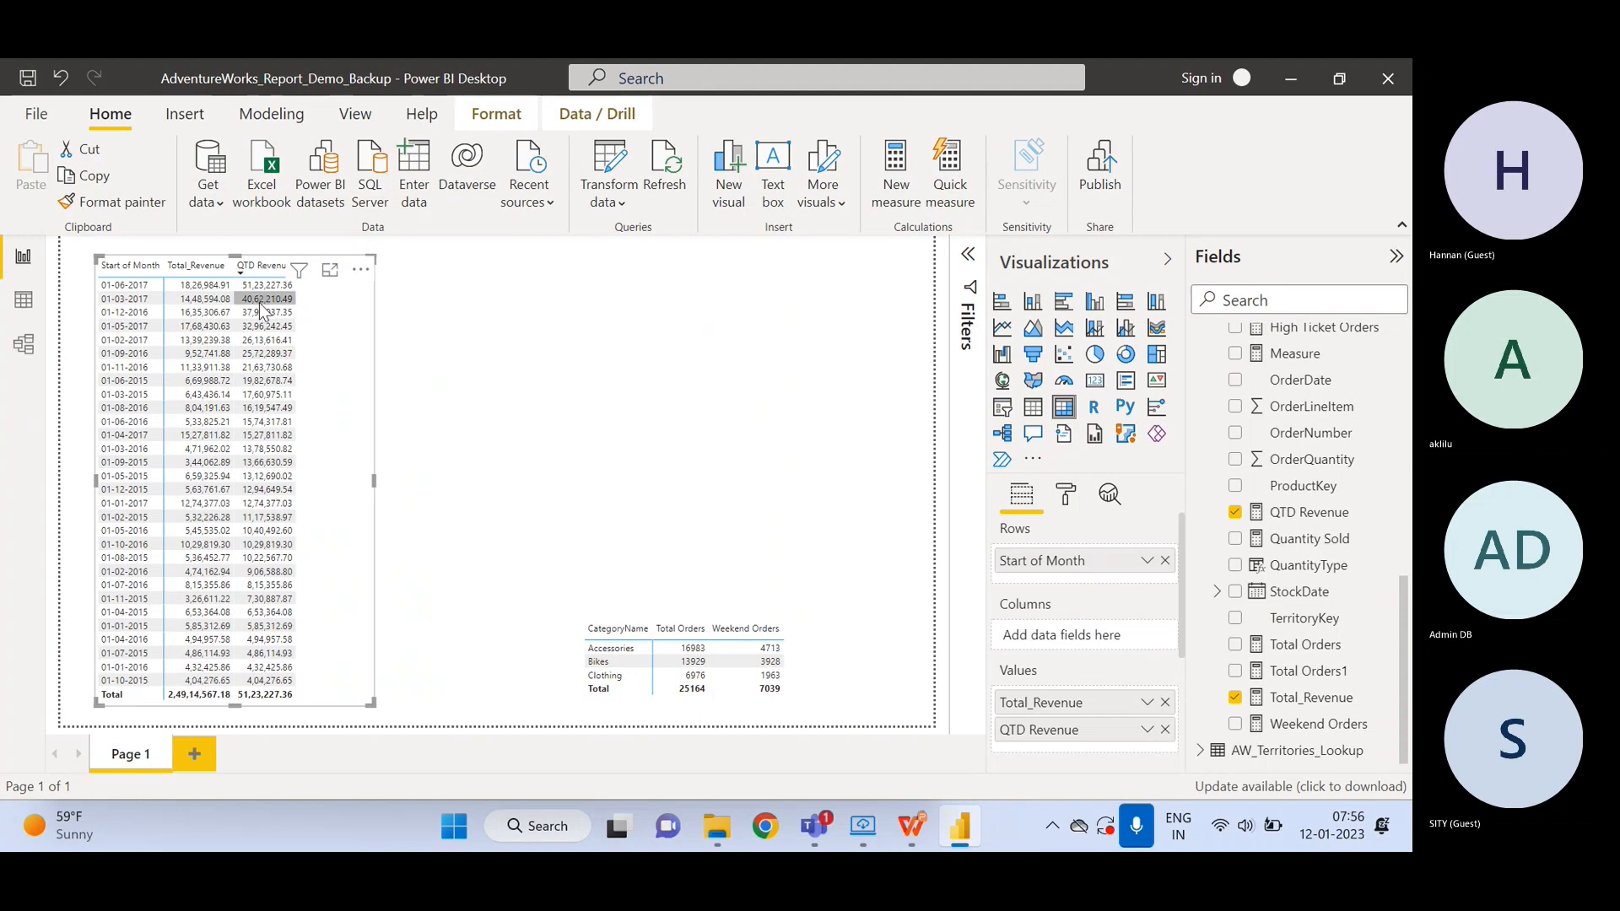
- Sort the matrix by Start of Month in ascending order and extend its lower edge slightly
left_click(135, 266)
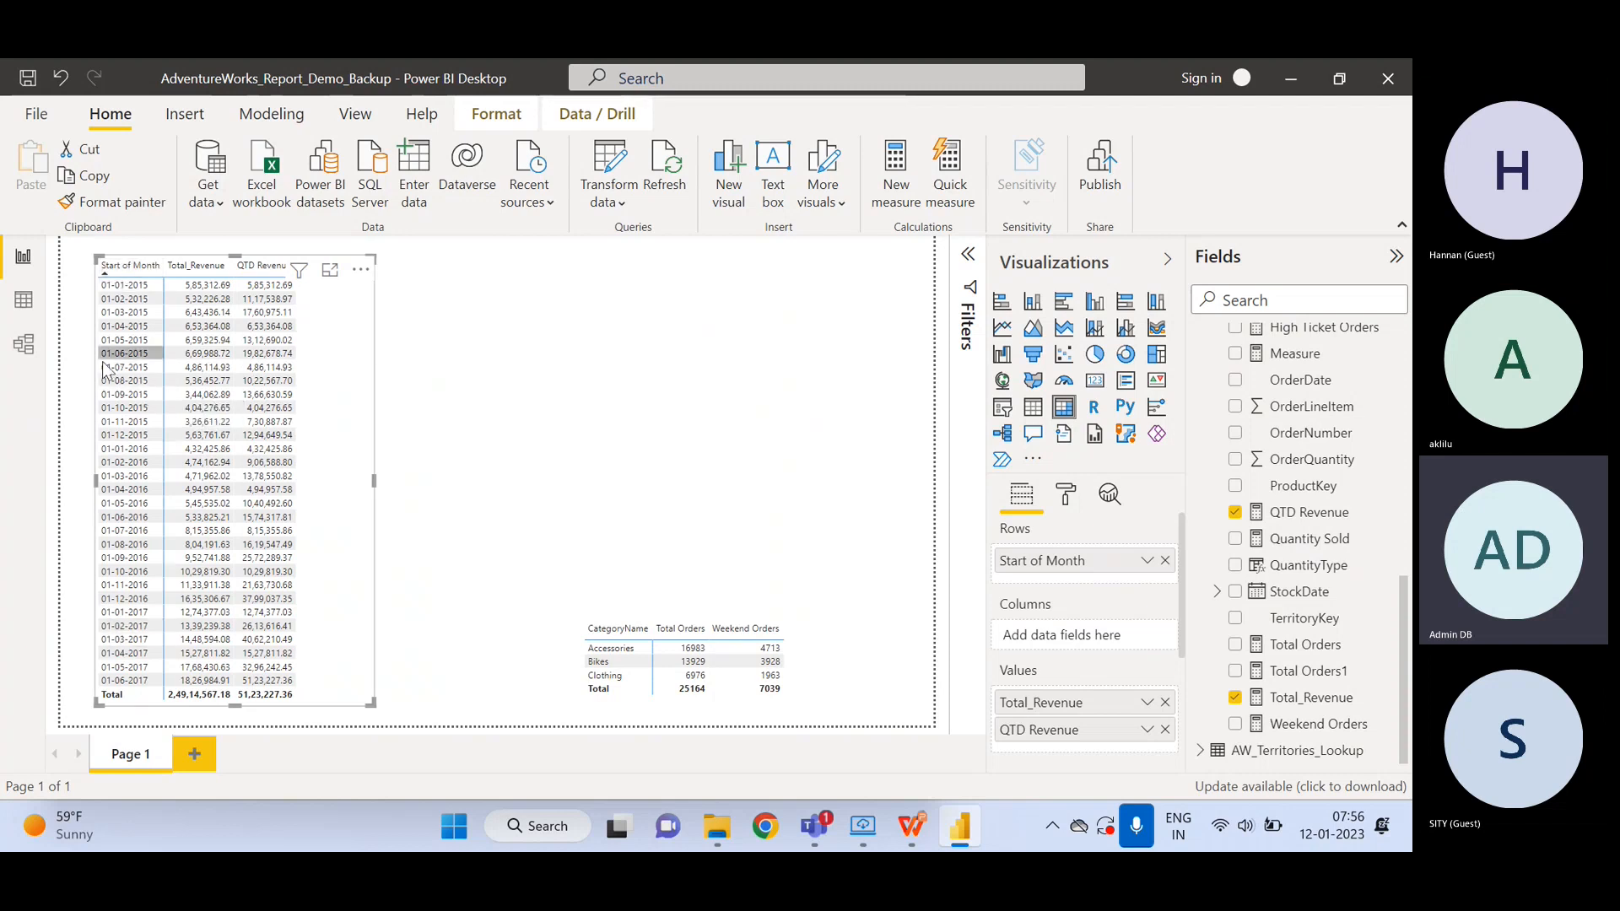
left_click_drag(235, 705, 234, 723)
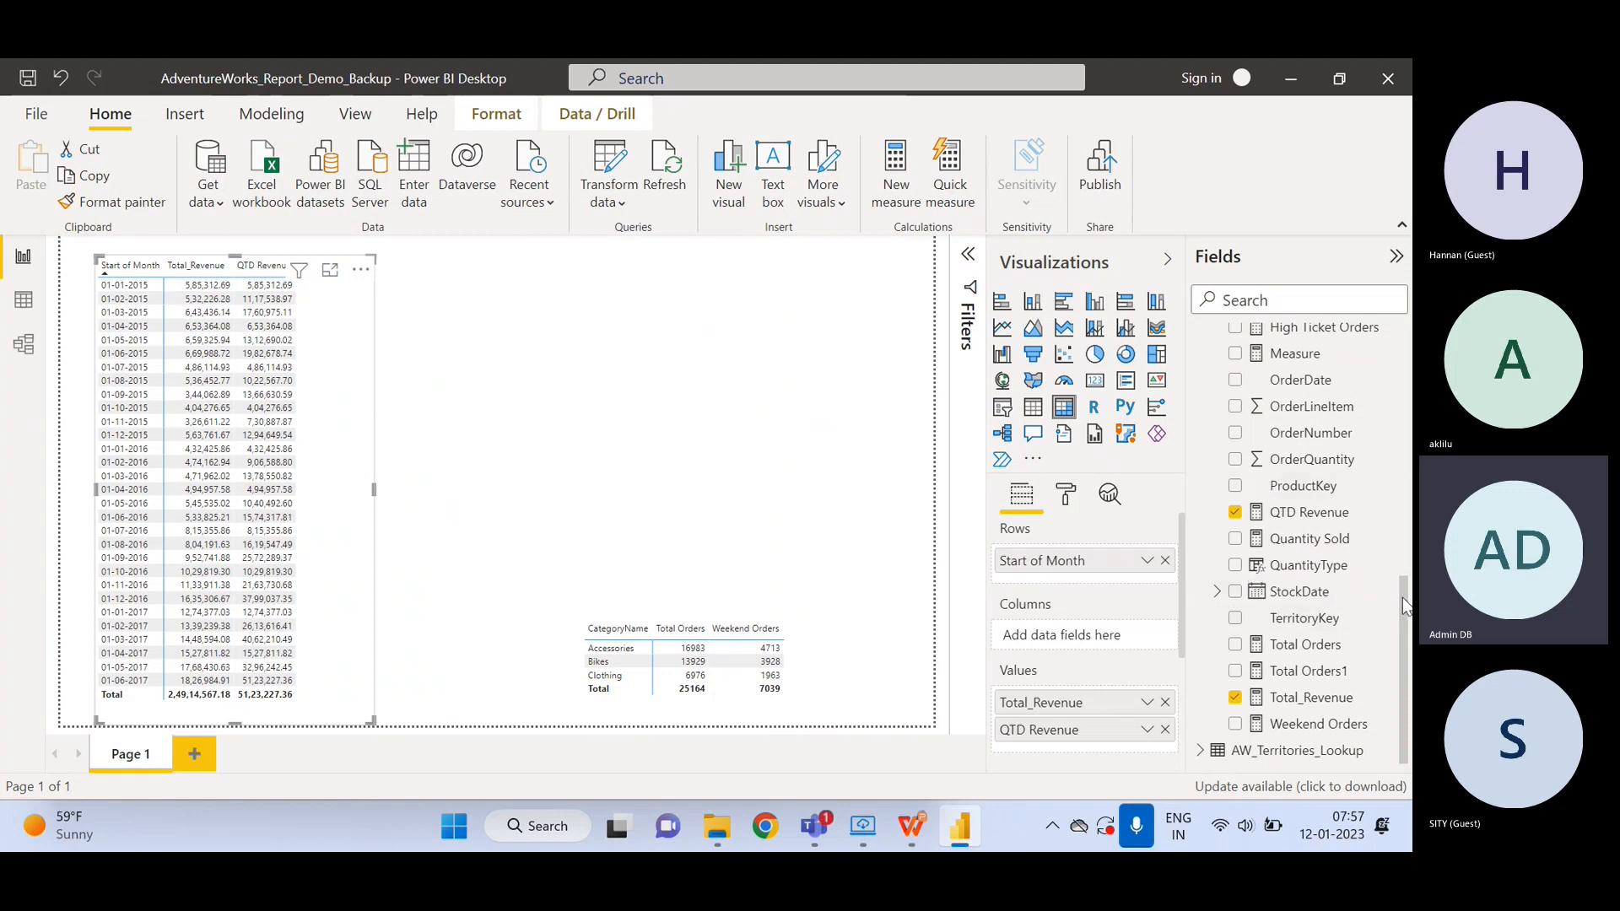
left_click_drag(1402, 601, 1401, 347)
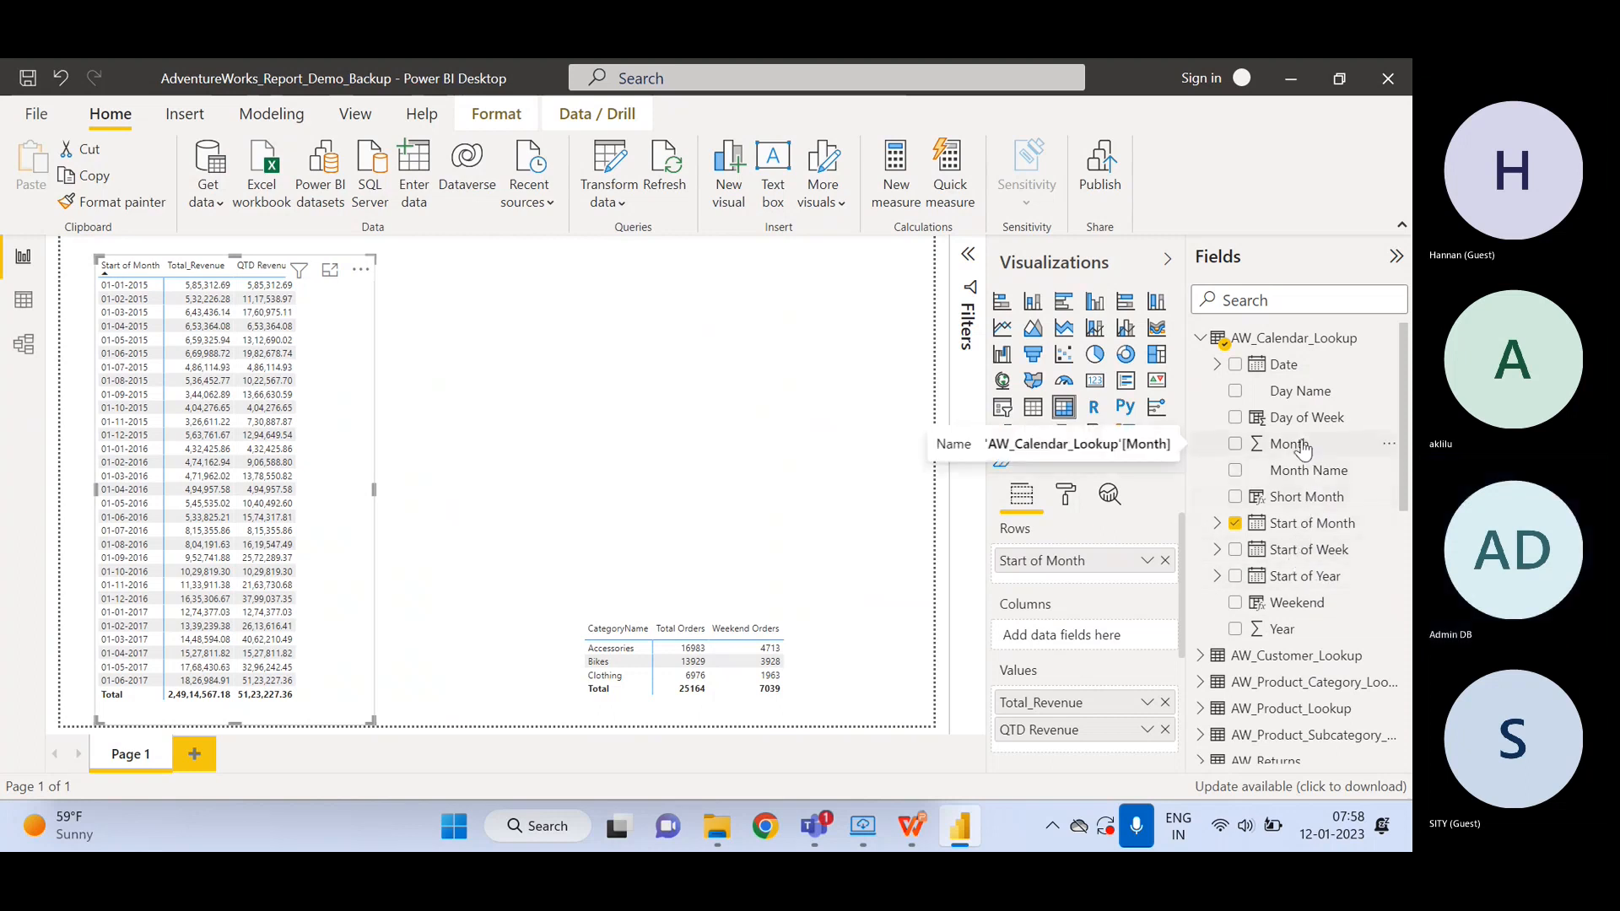
- Try grouping the matrix rows by Month, expanding months 1 and 2, and restore Start of Month as the only row field
left_click_drag(1296, 453, 1071, 553)
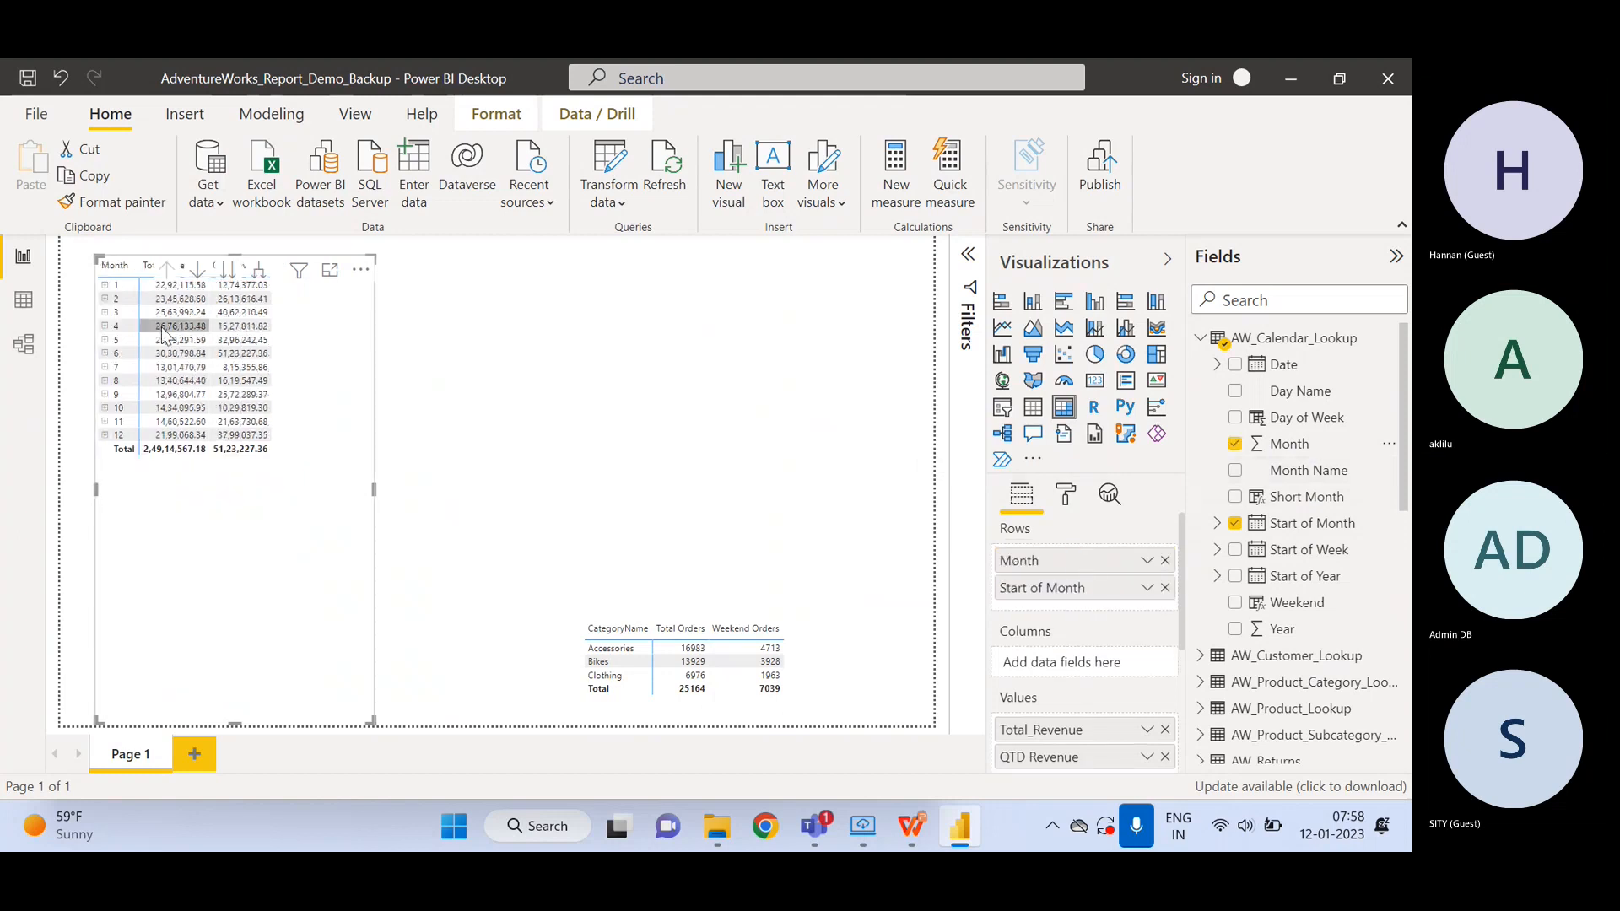
left_click(106, 286)
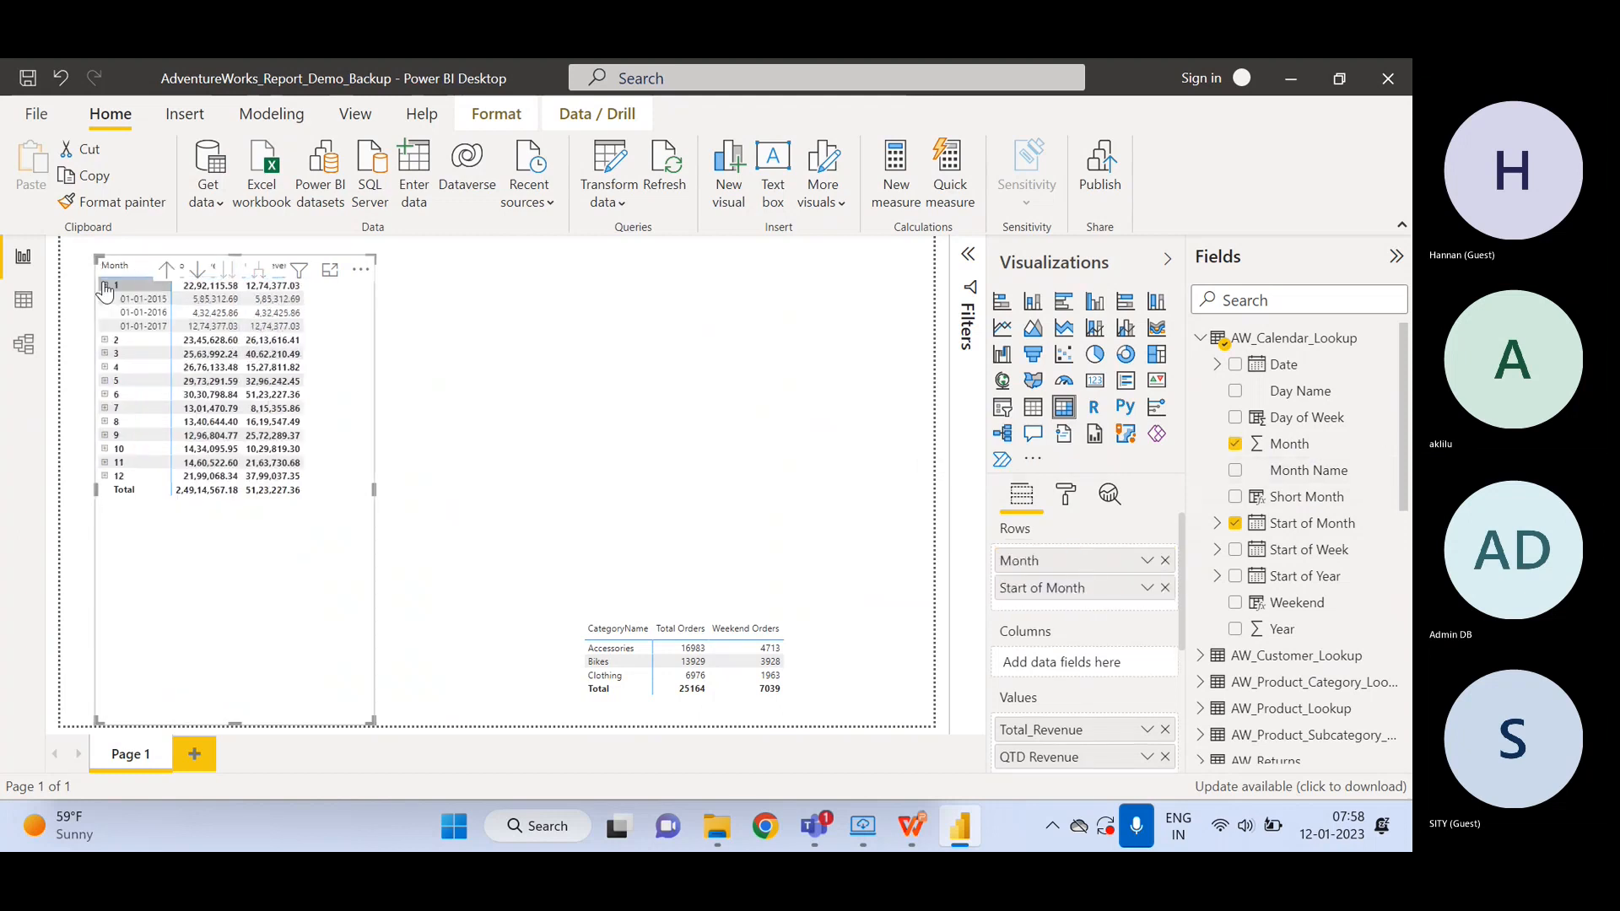
left_click(104, 341)
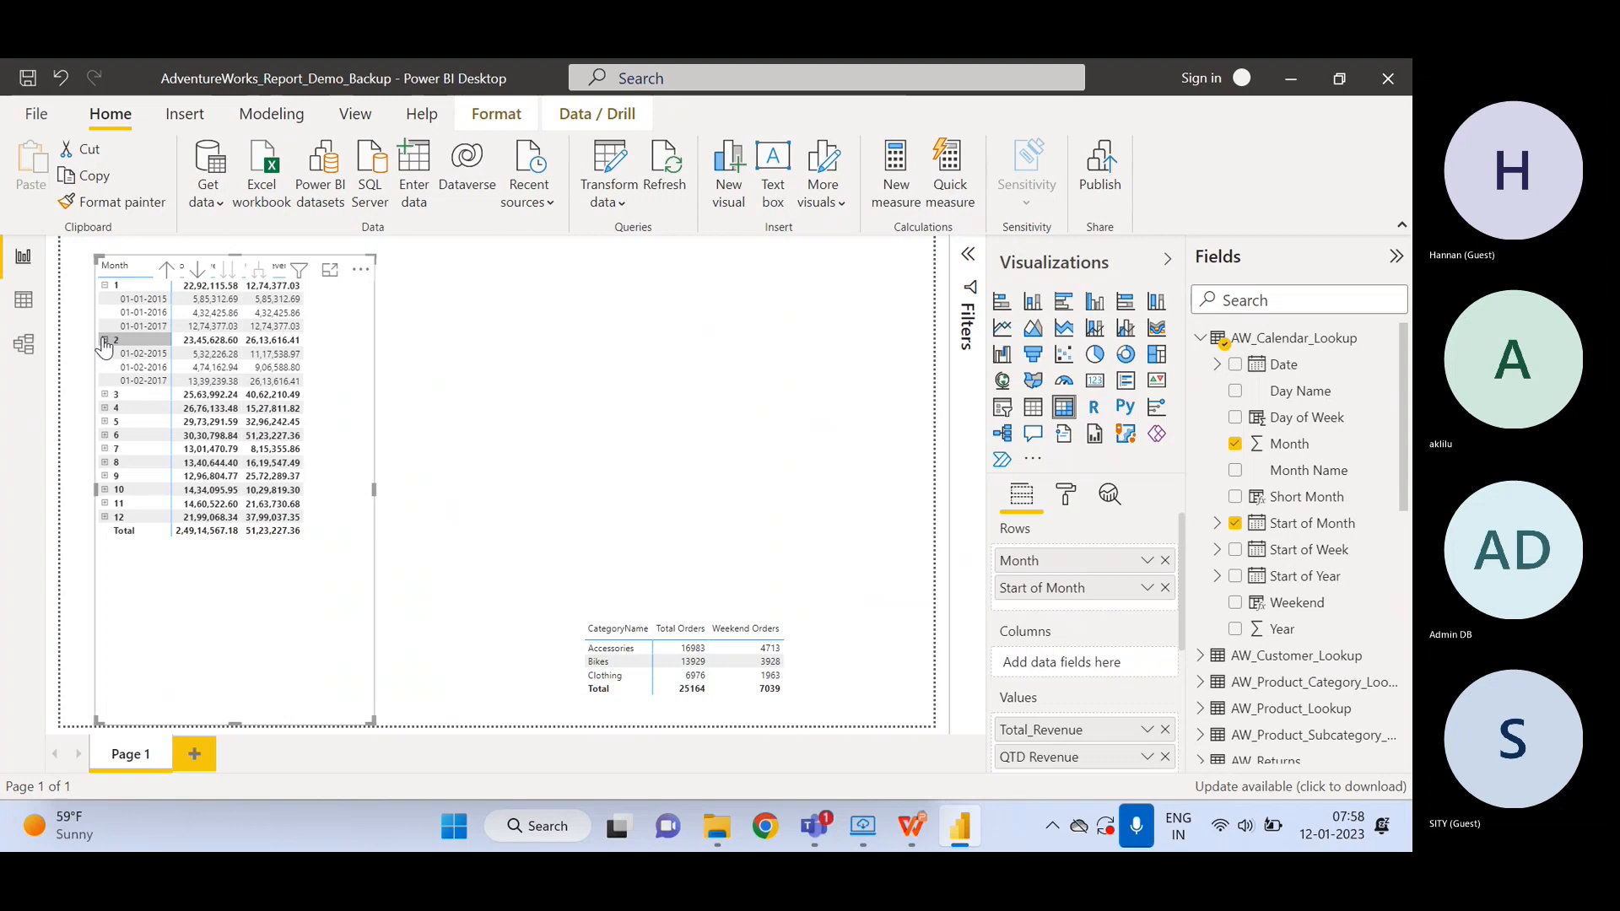
left_click(1165, 588)
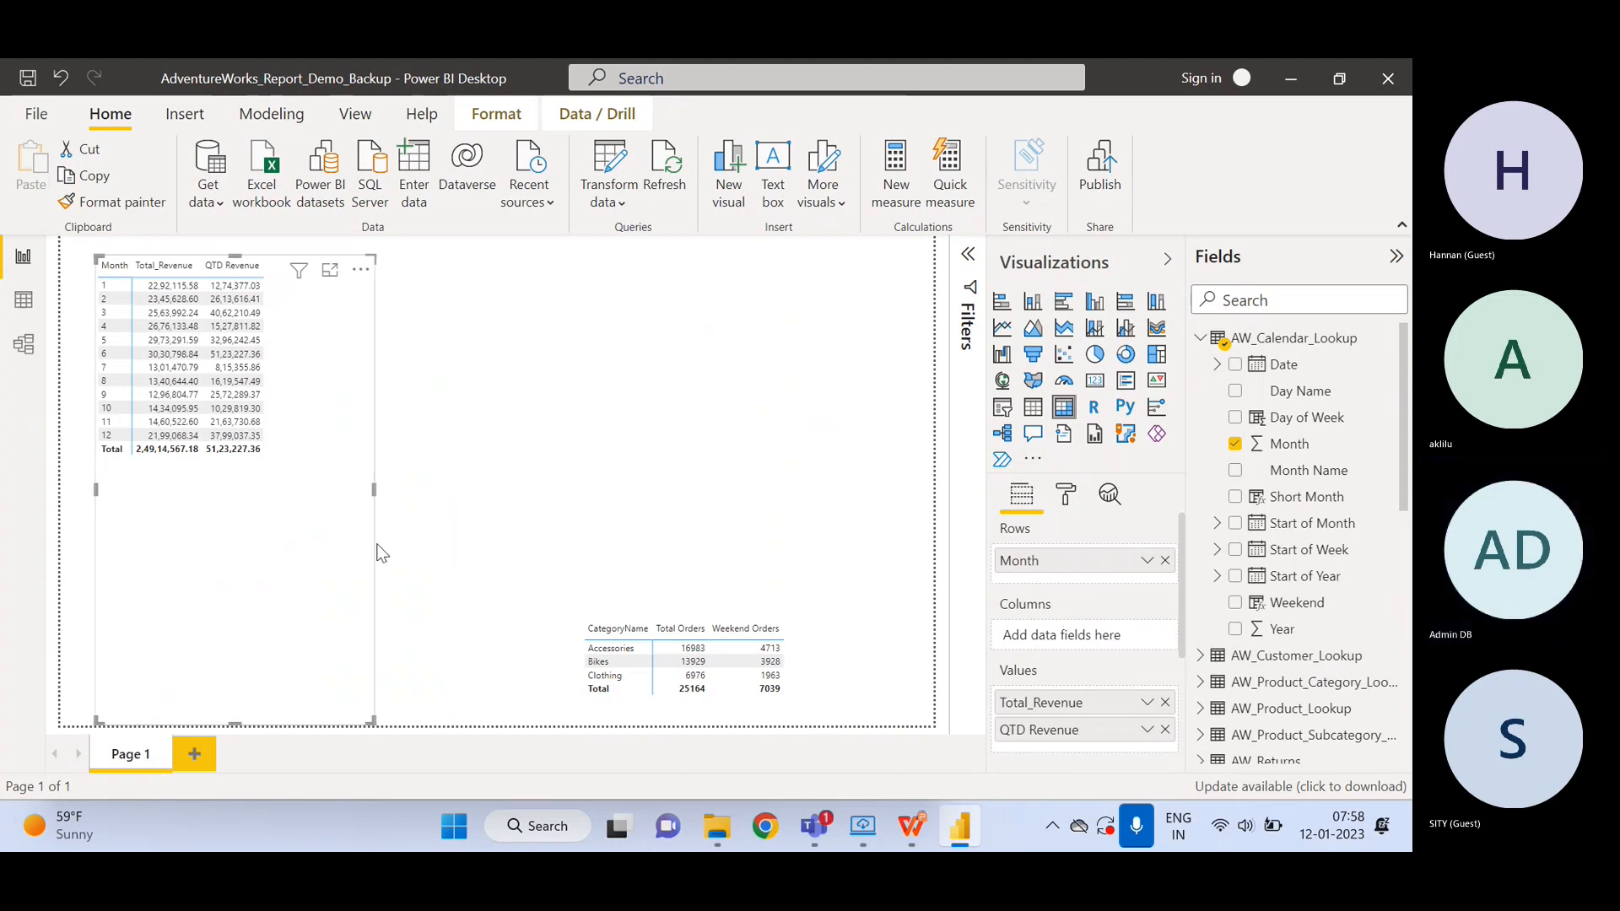
key("ctrl+z")
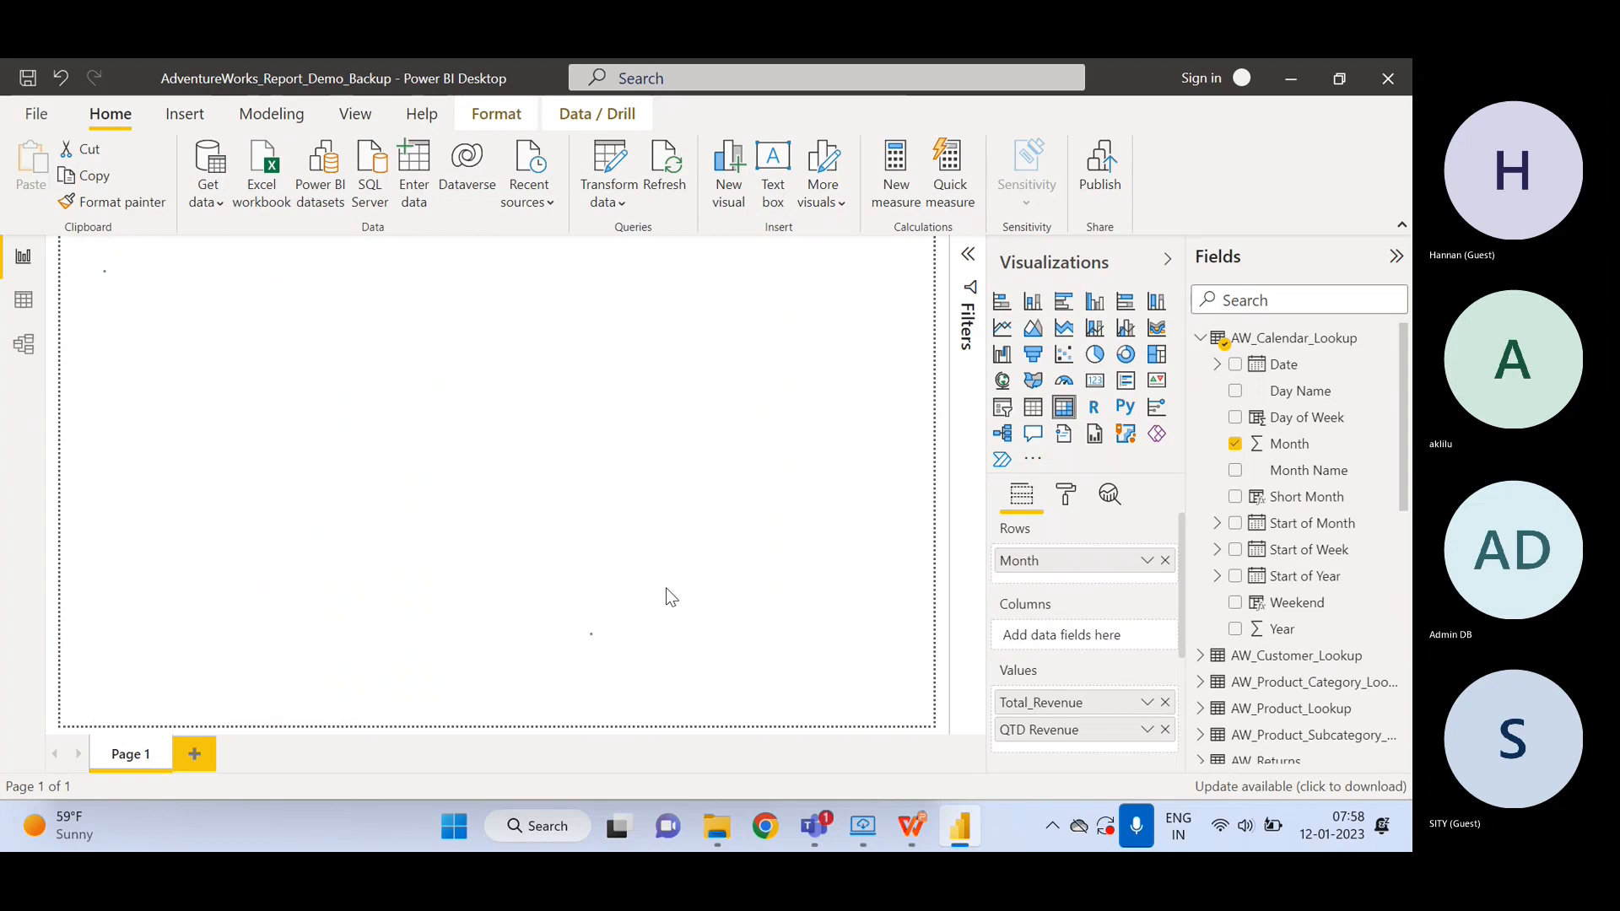
left_click(1165, 560)
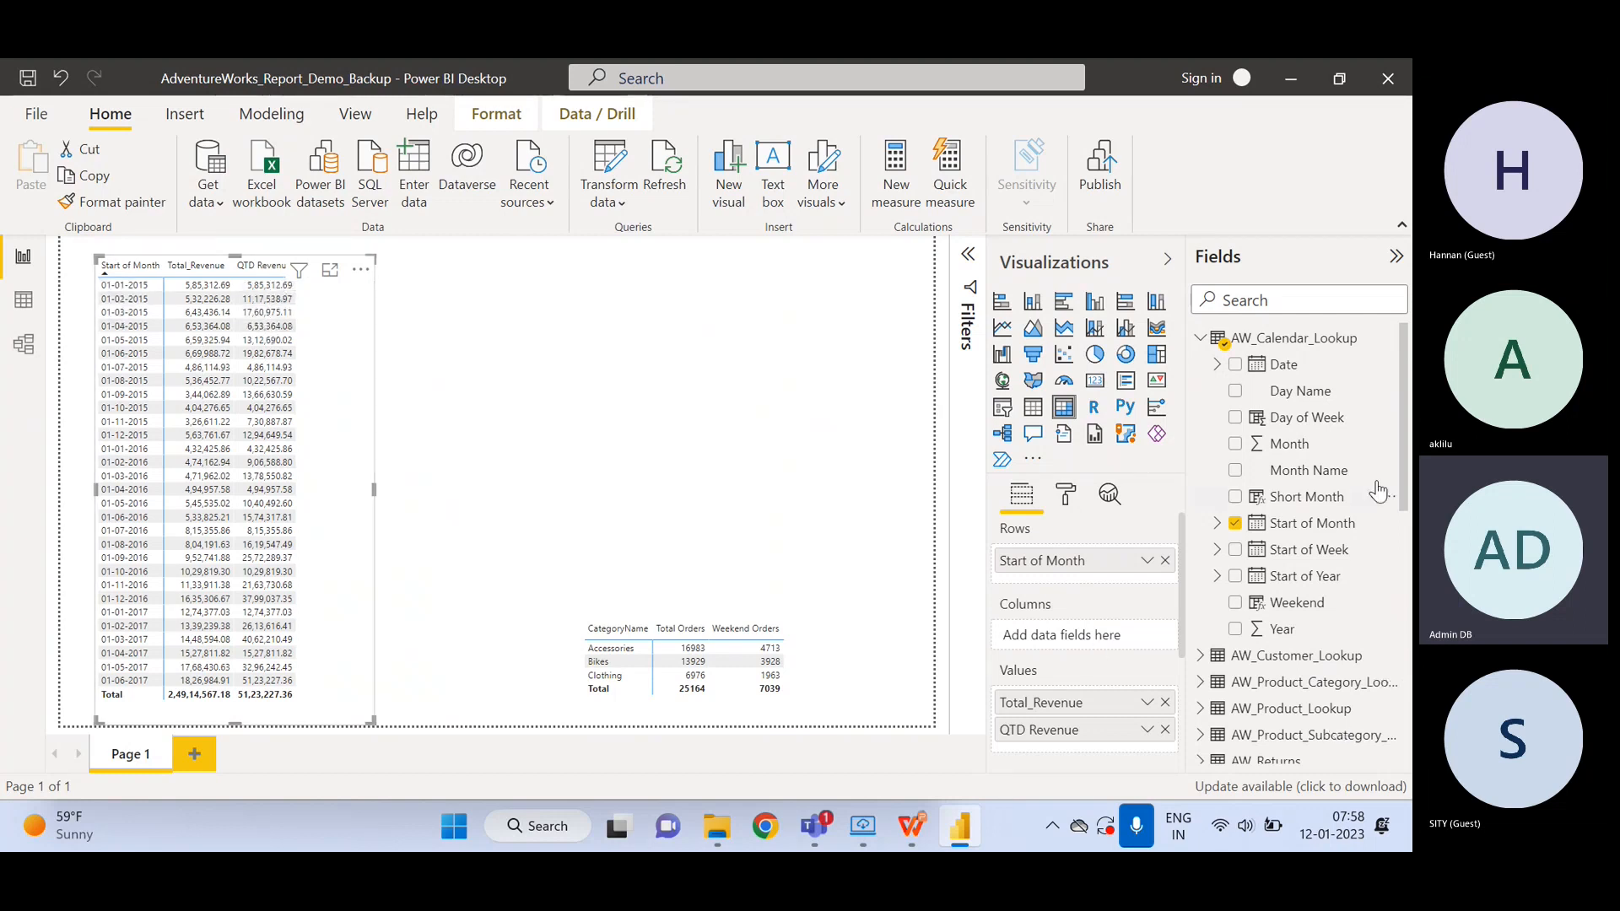
- Change the QTD Revenue measure into YTD Revenue = CALCULATE([Total_Revenue], DATESYTD(AW_Calendar_Lookup[Date])), and return to the matrix
left_click_drag(1403, 507, 1403, 755)
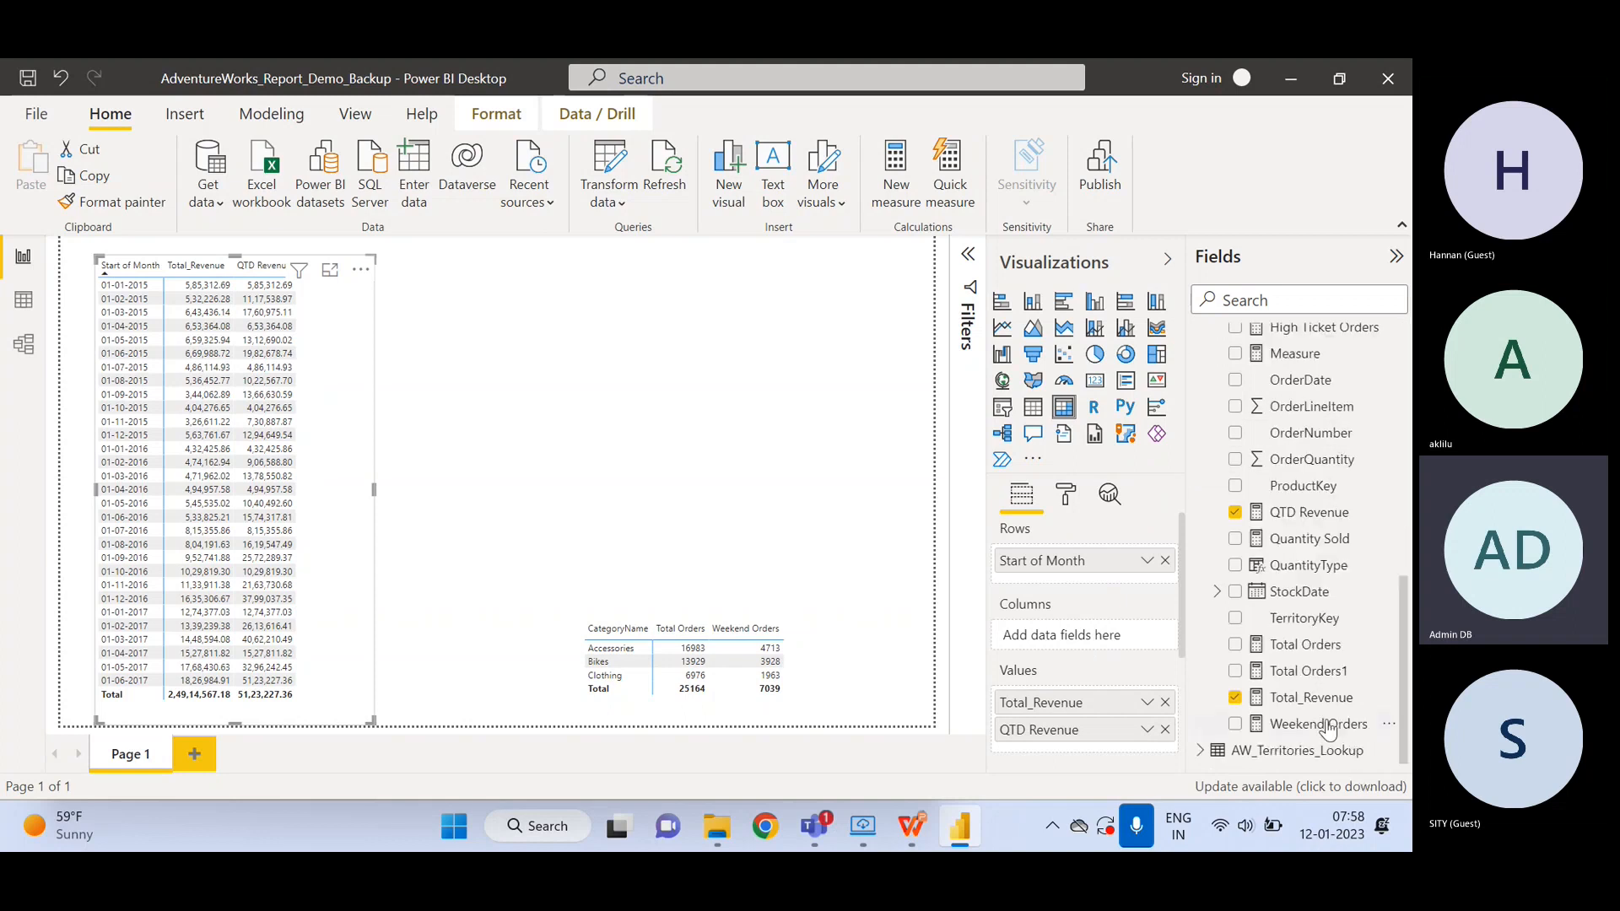
left_click(1313, 512)
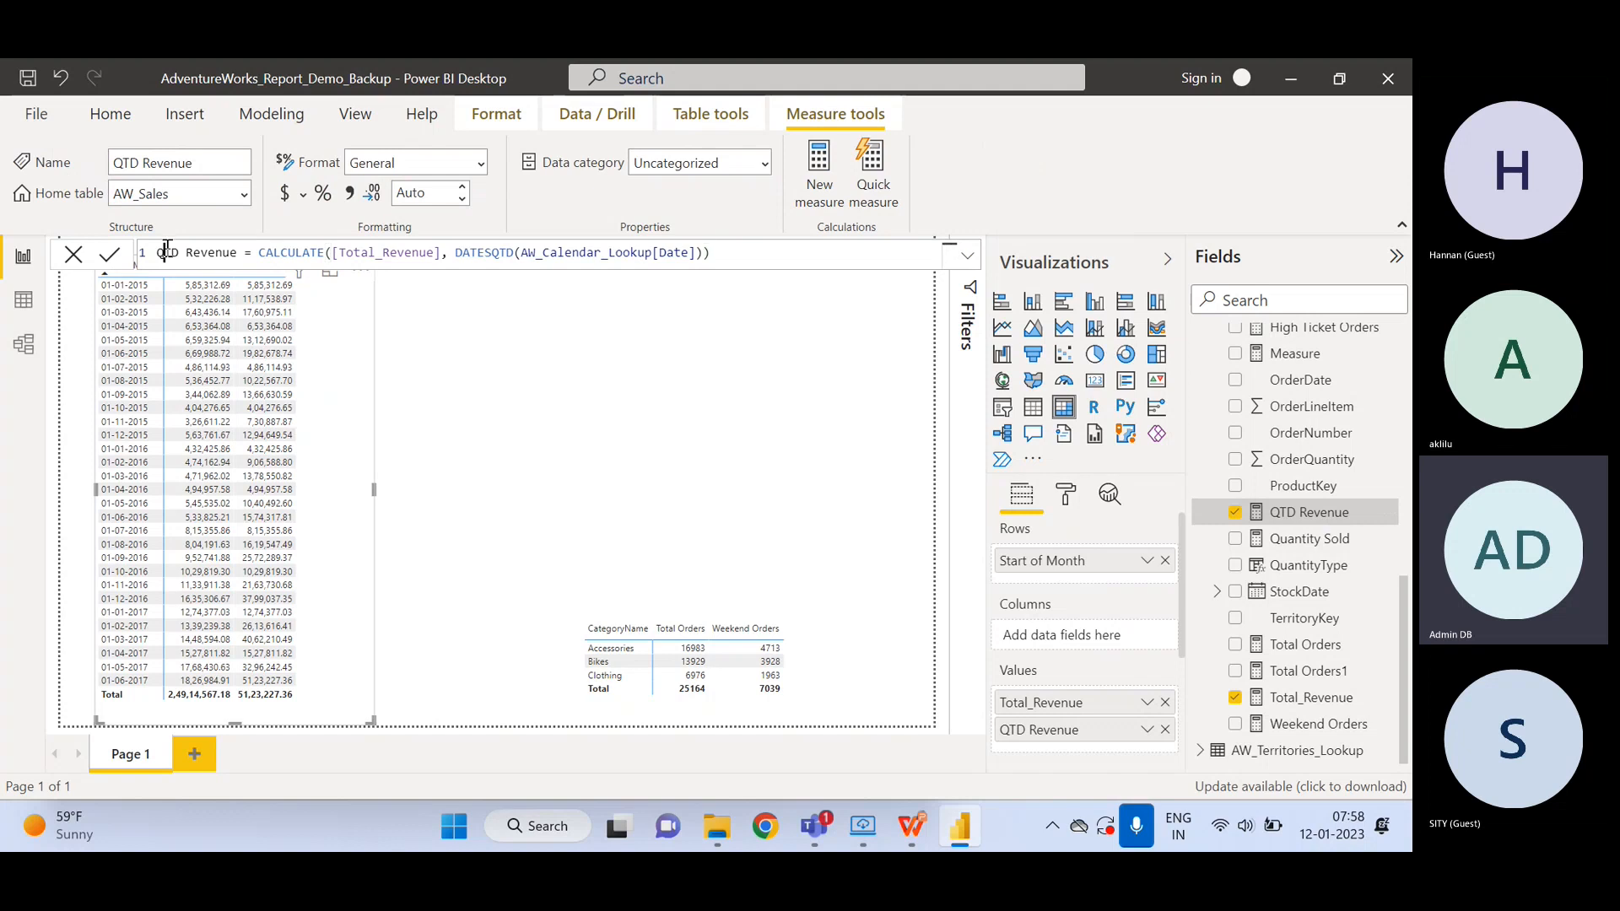
double_click(166, 251)
key("BackSpace")
type("YTD")
double_click(503, 255)
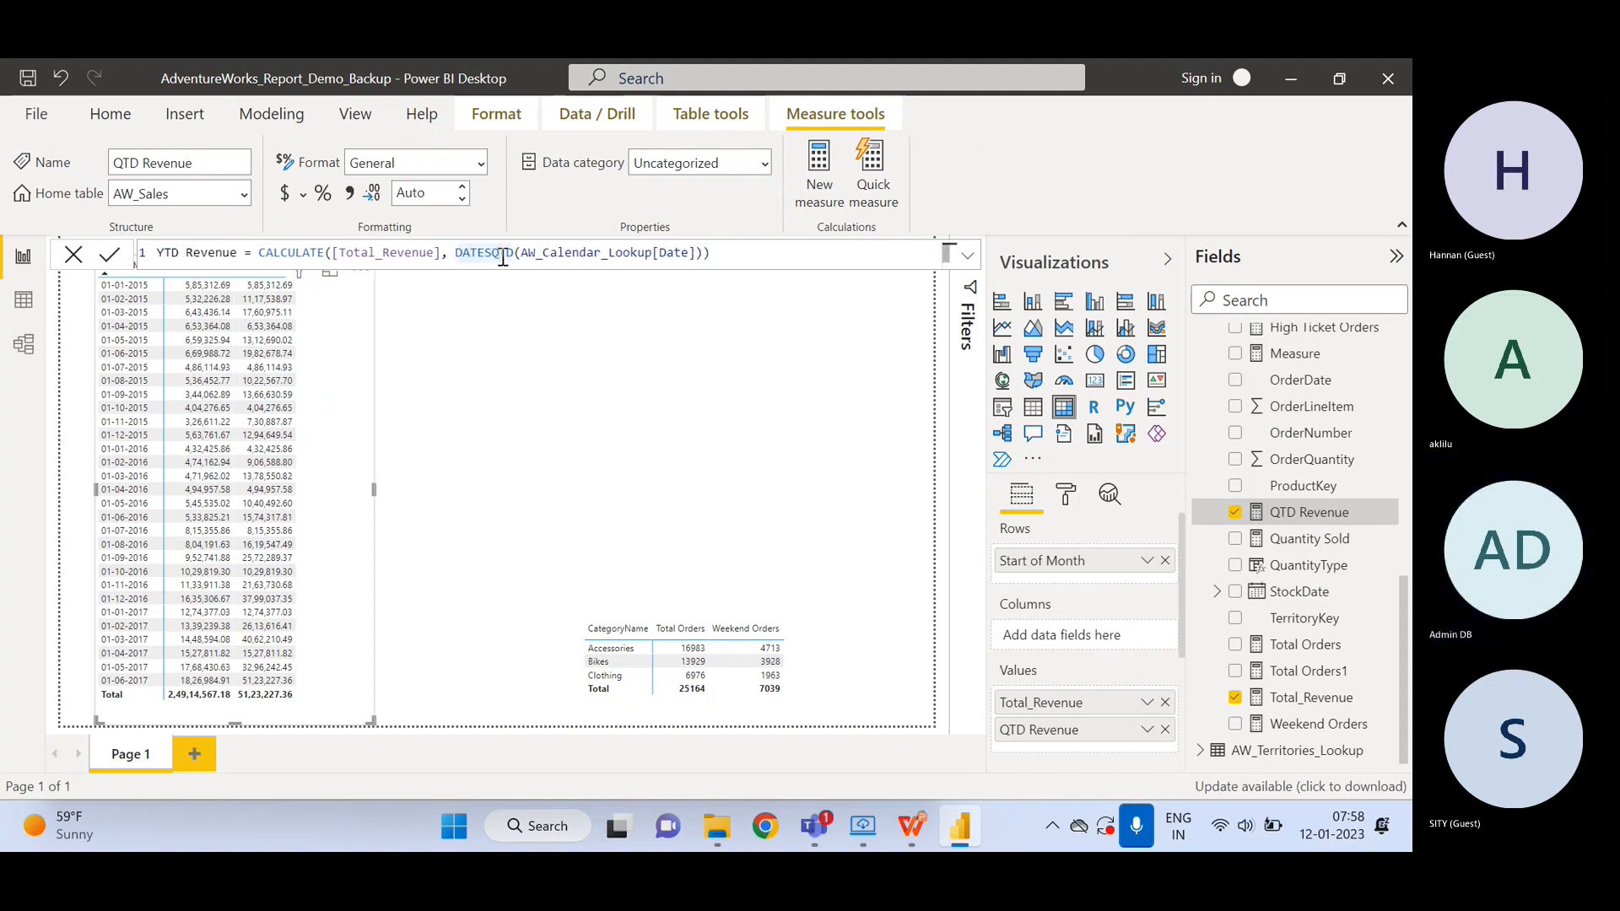
key("BackSpace")
type("Y")
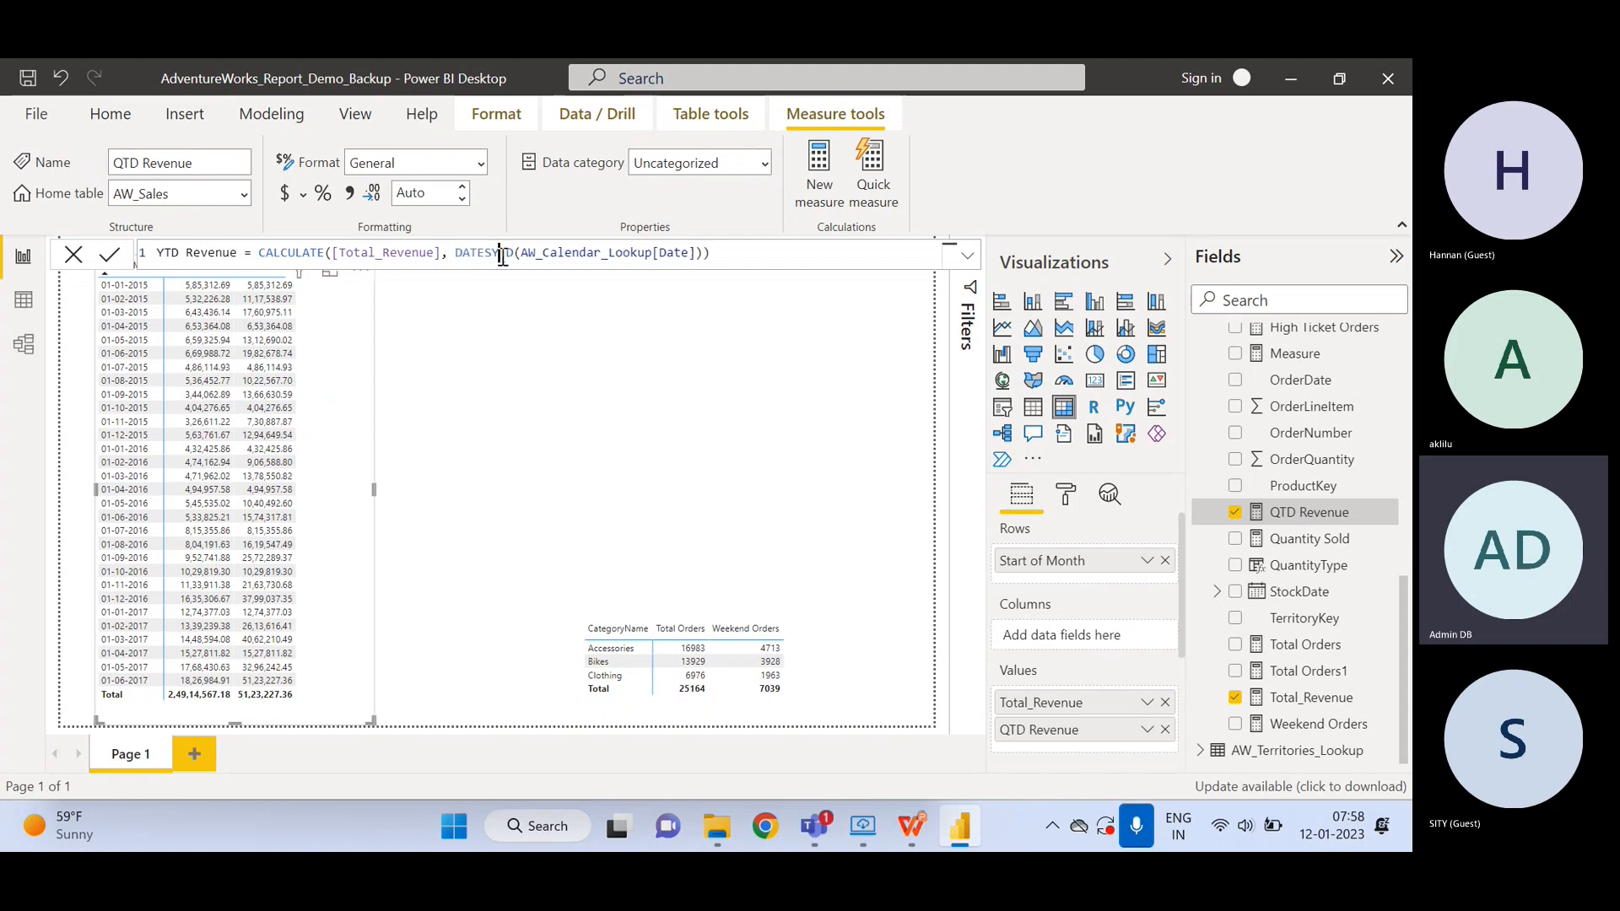
key("Return")
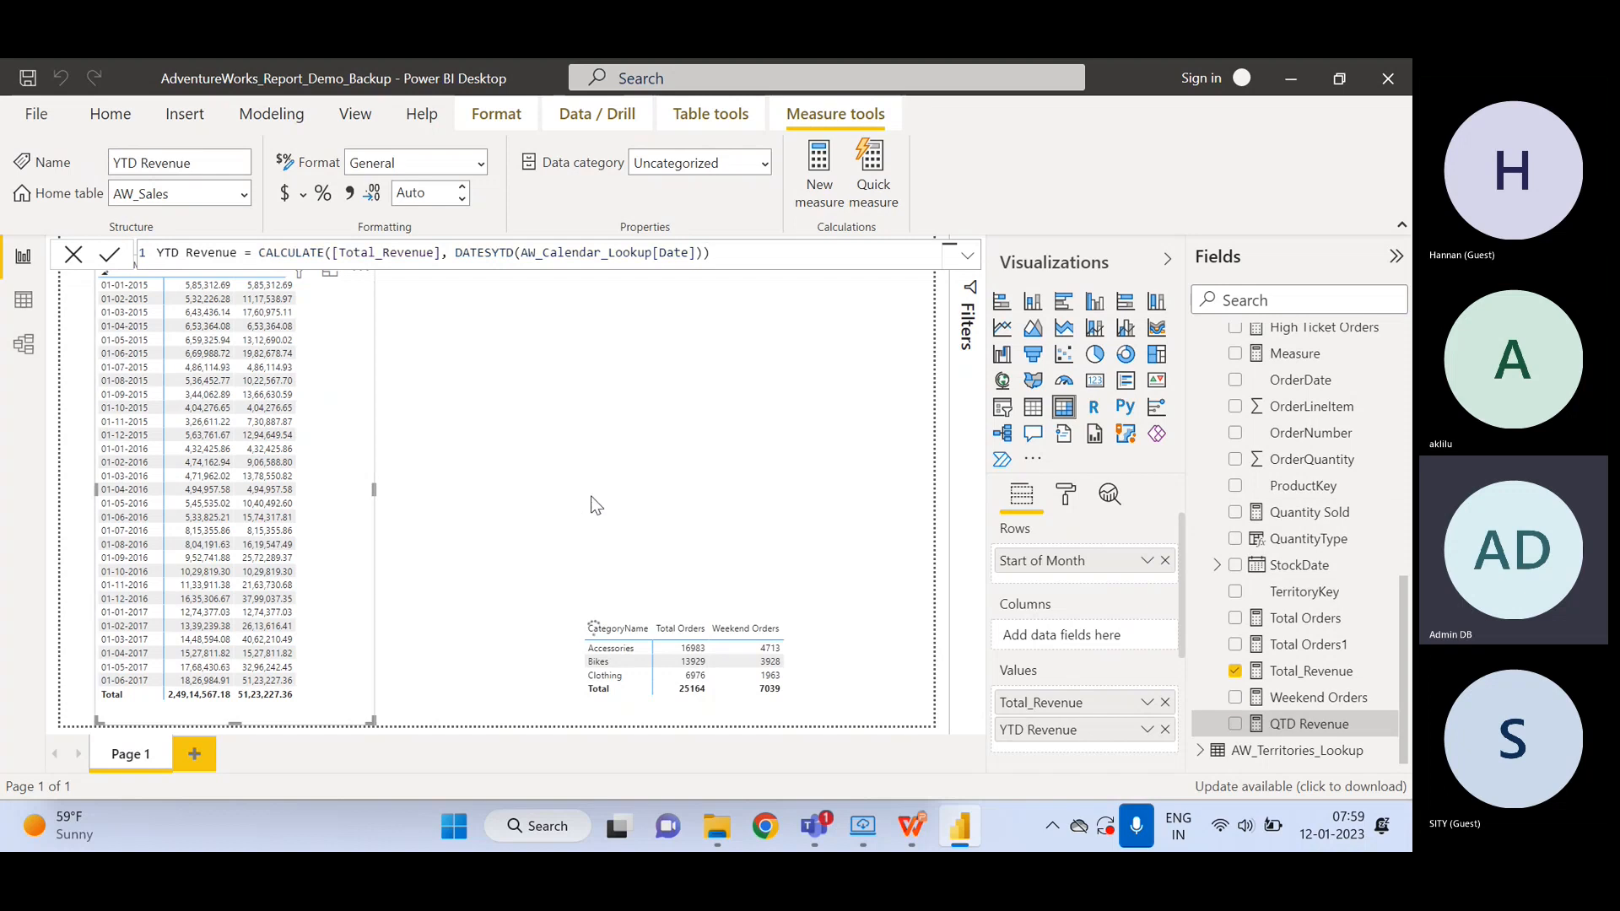
left_click(353, 422)
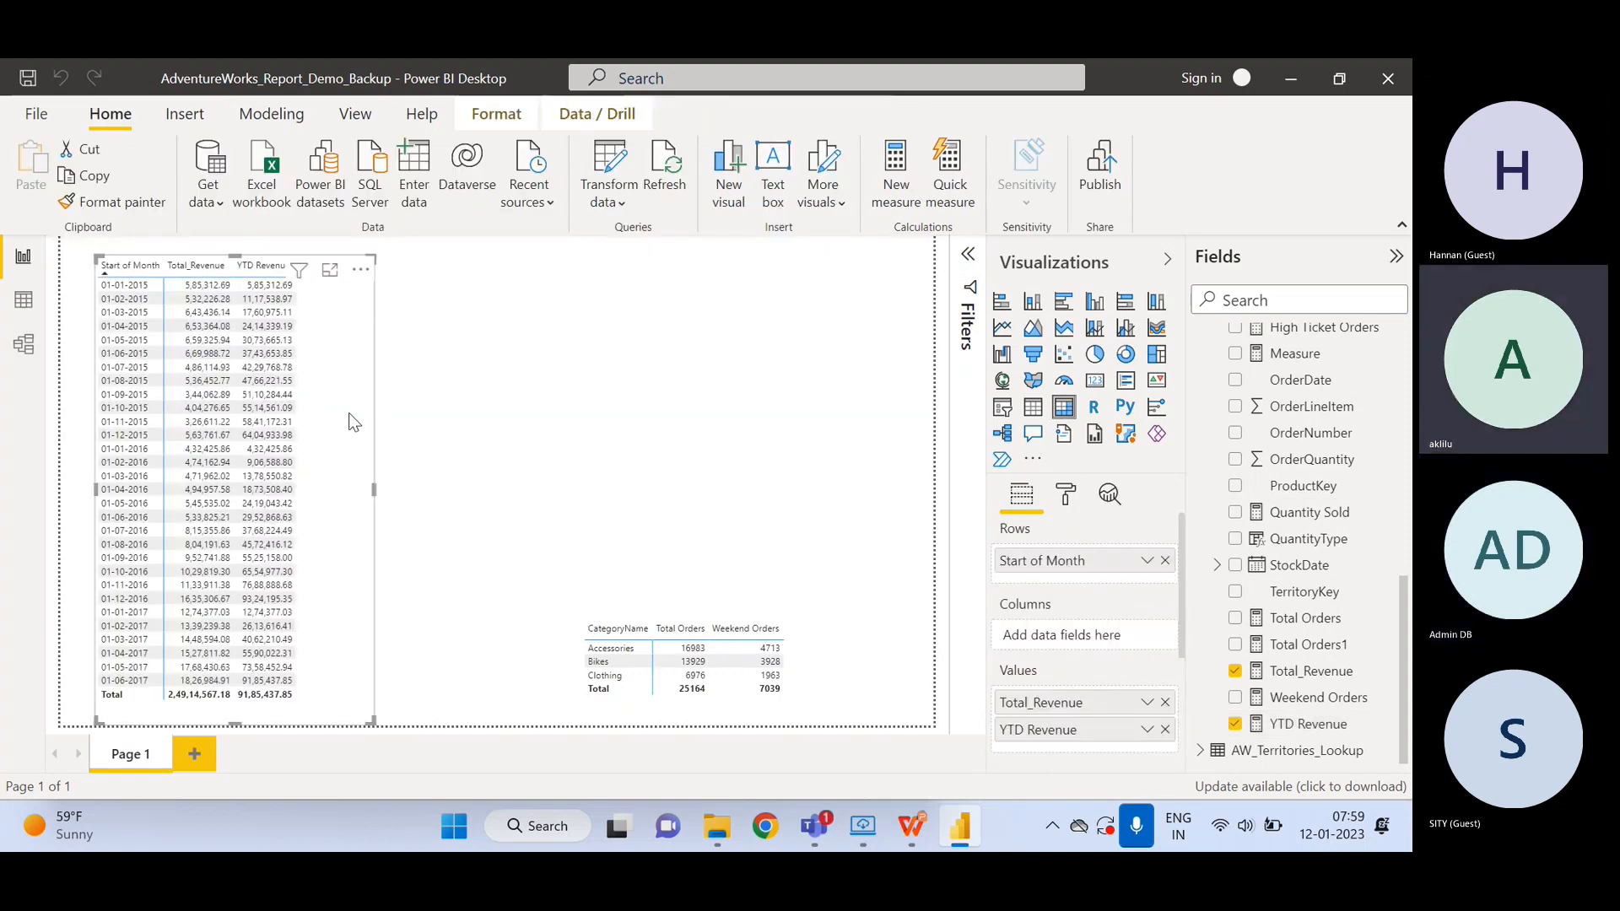
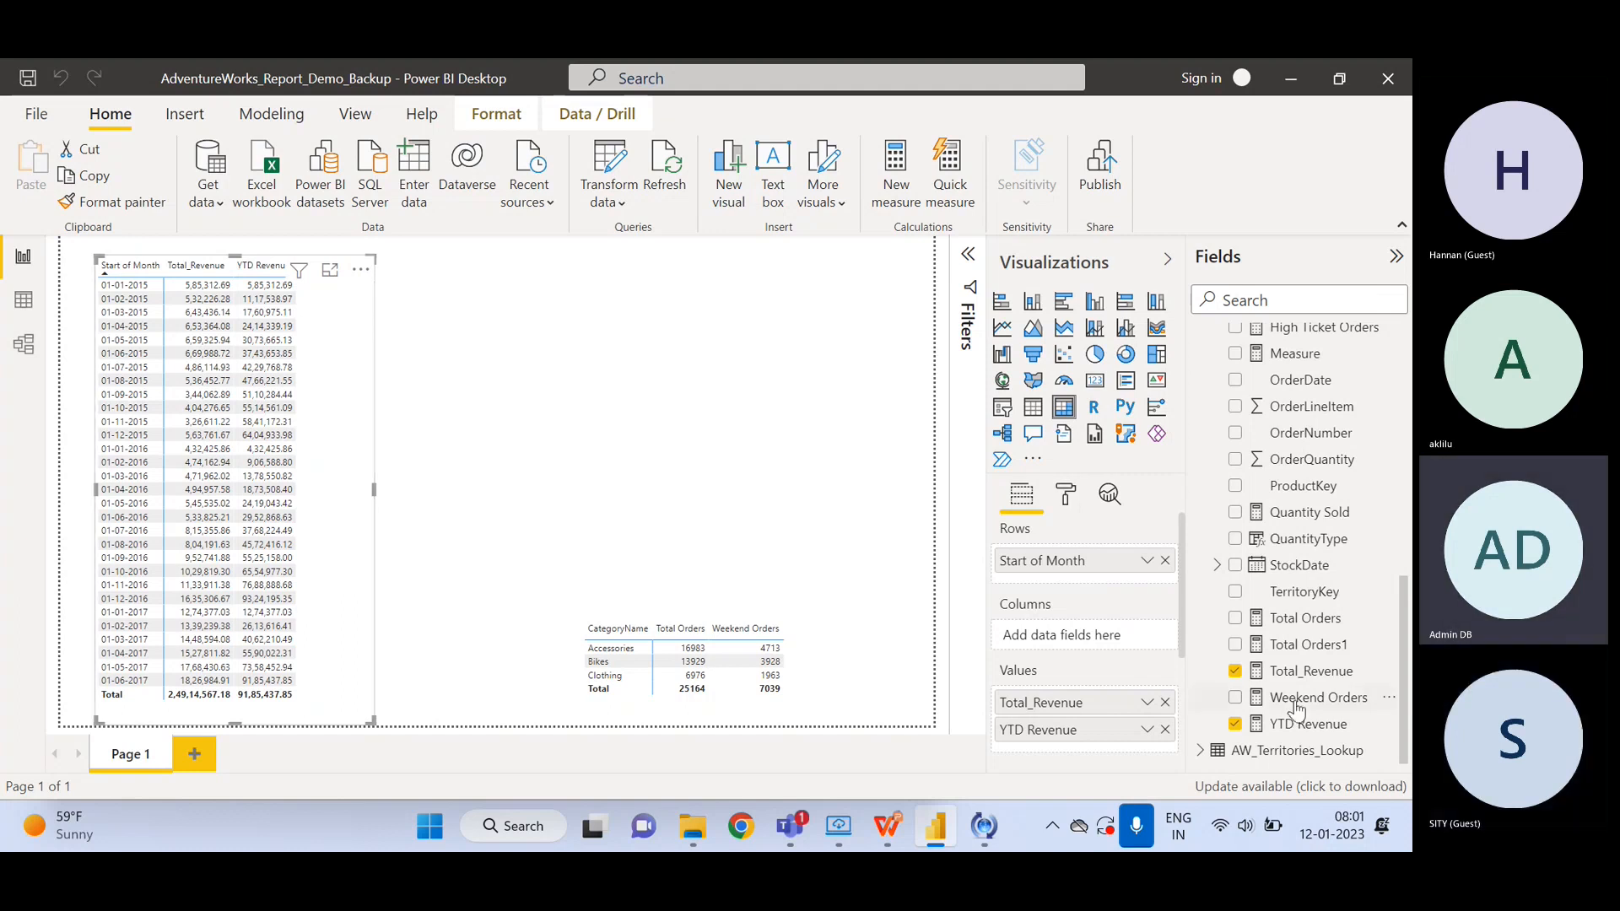
- Review the Total_Revenue argument in the YTD Revenue measure's formula against the first monthly rows of the matrix
left_click(1304, 725)
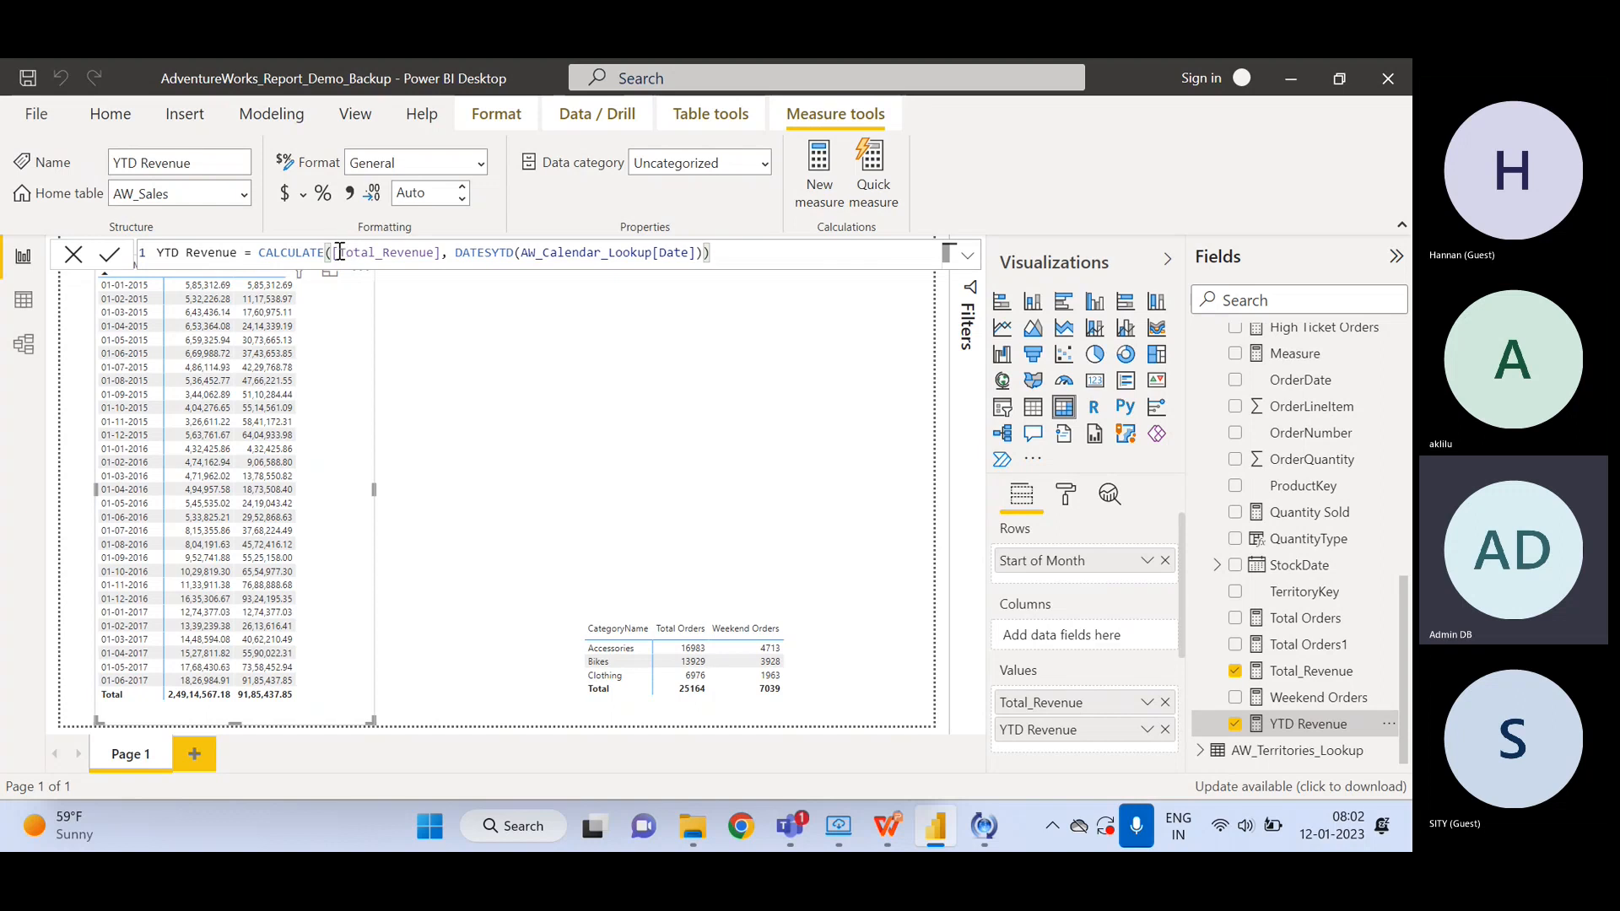
left_click_drag(335, 252, 438, 254)
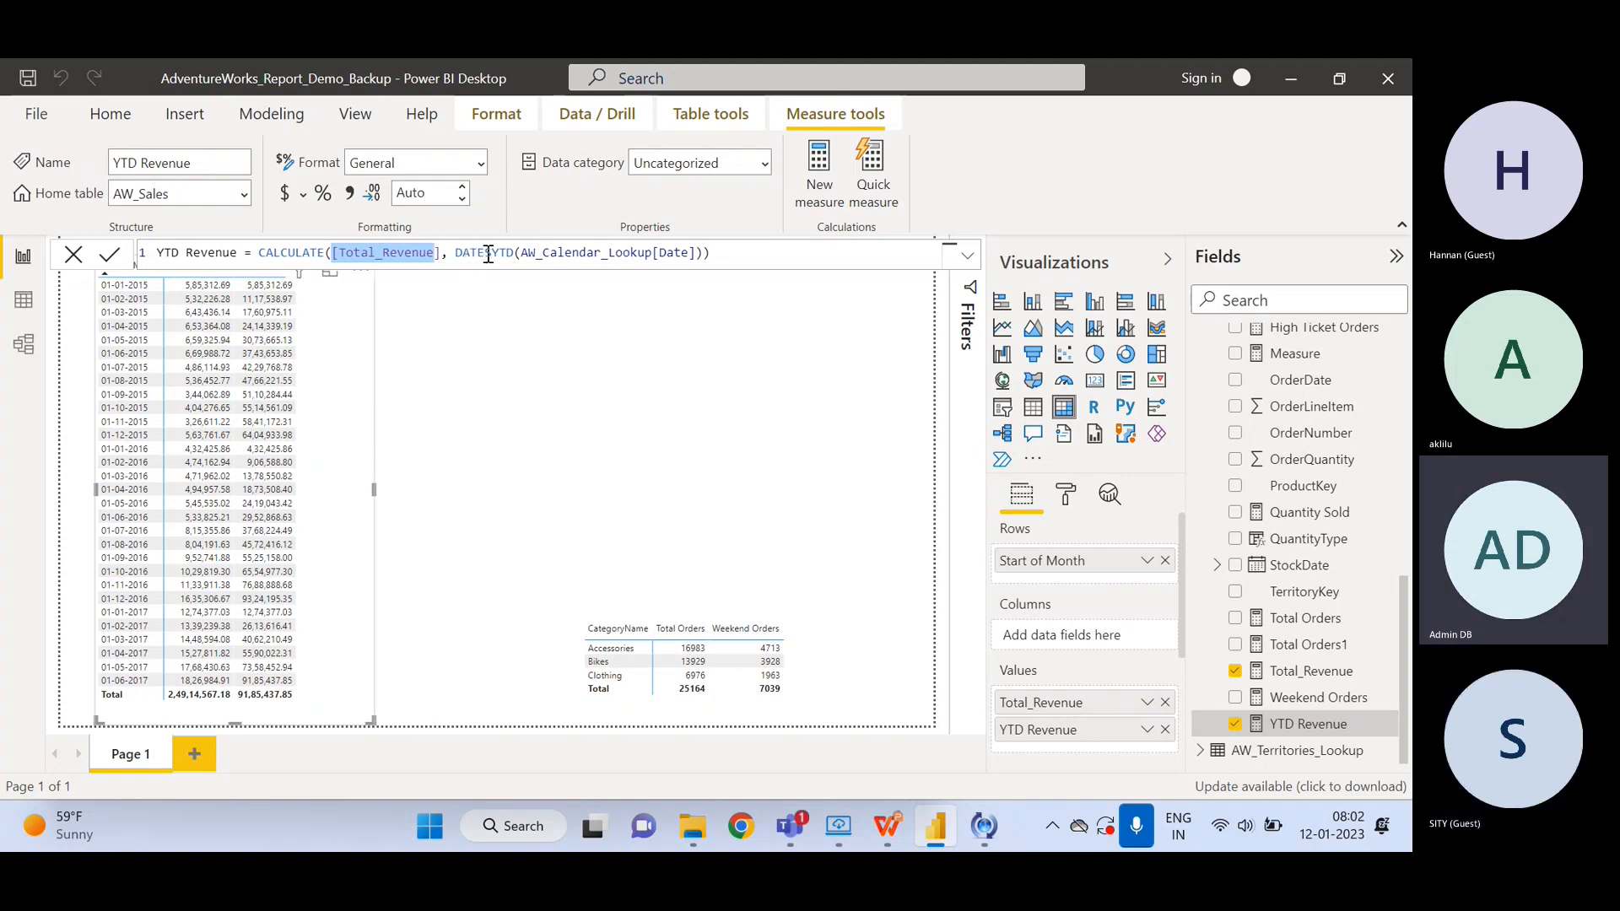
left_click(509, 478)
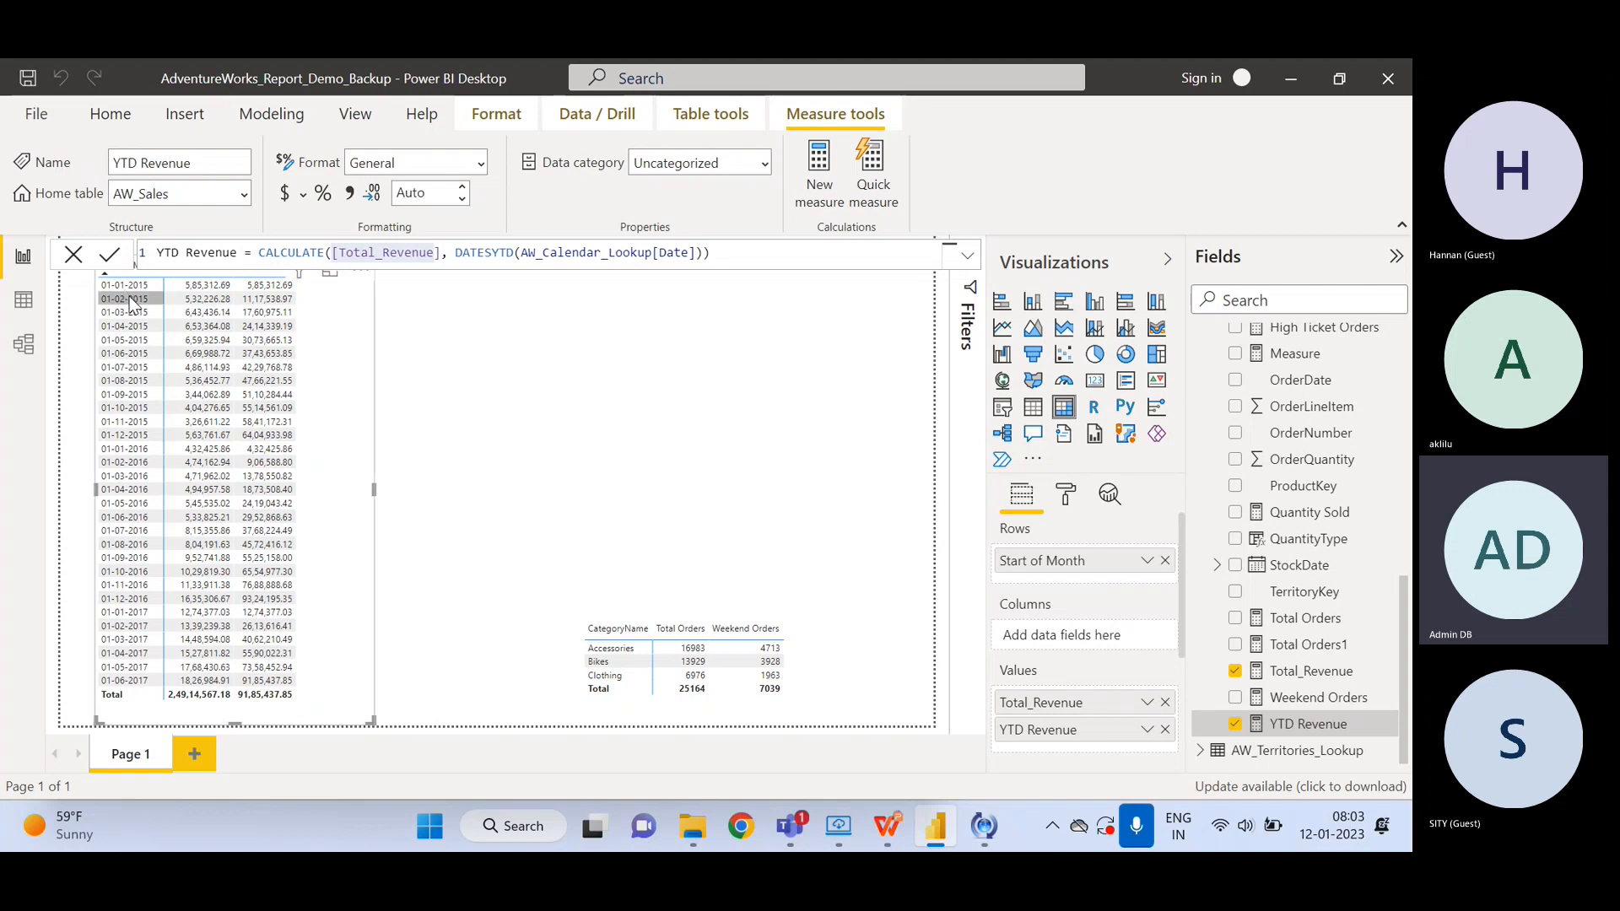
mouse_move(263, 292)
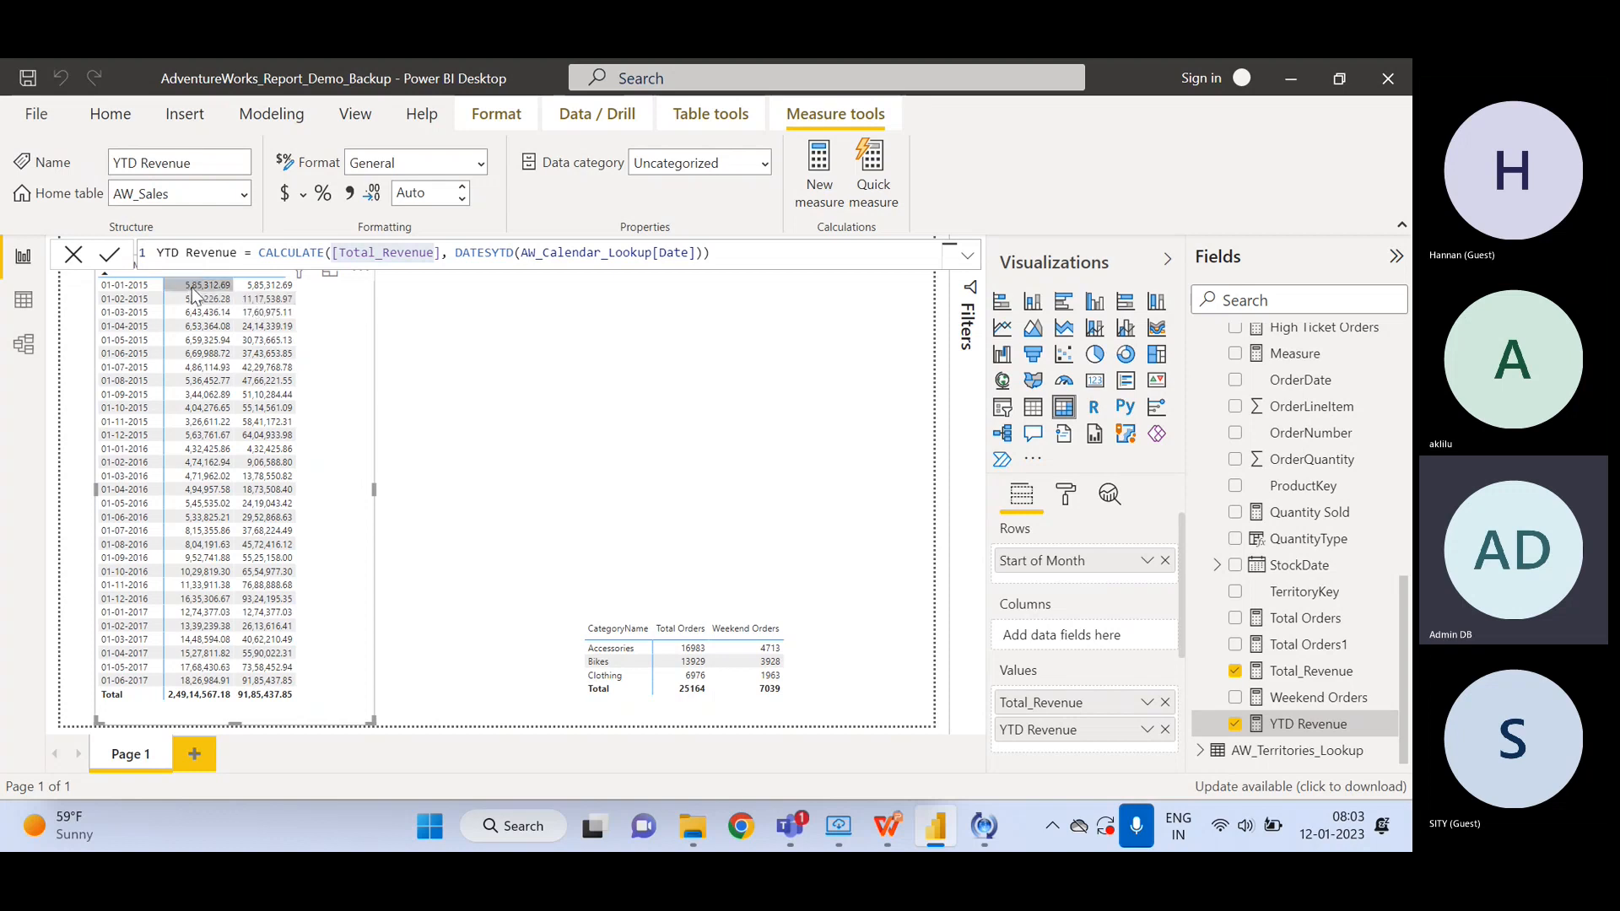
left_click(549, 350)
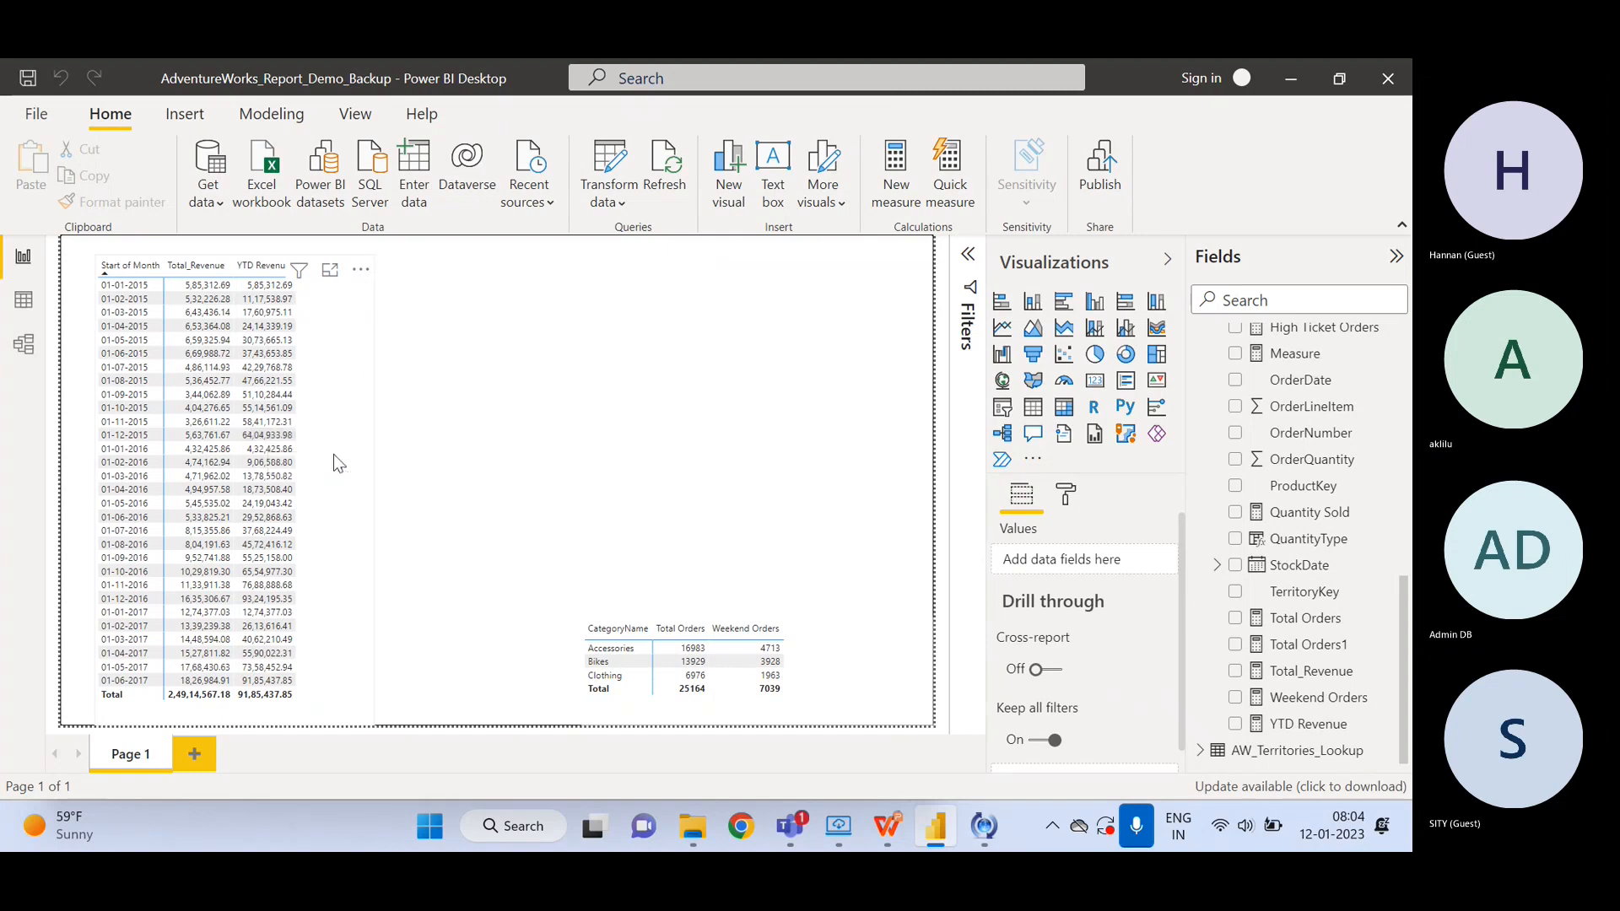
- Look through the revenue matrix's formatting options down to conditional formatting, title, background and border
left_click(333, 456)
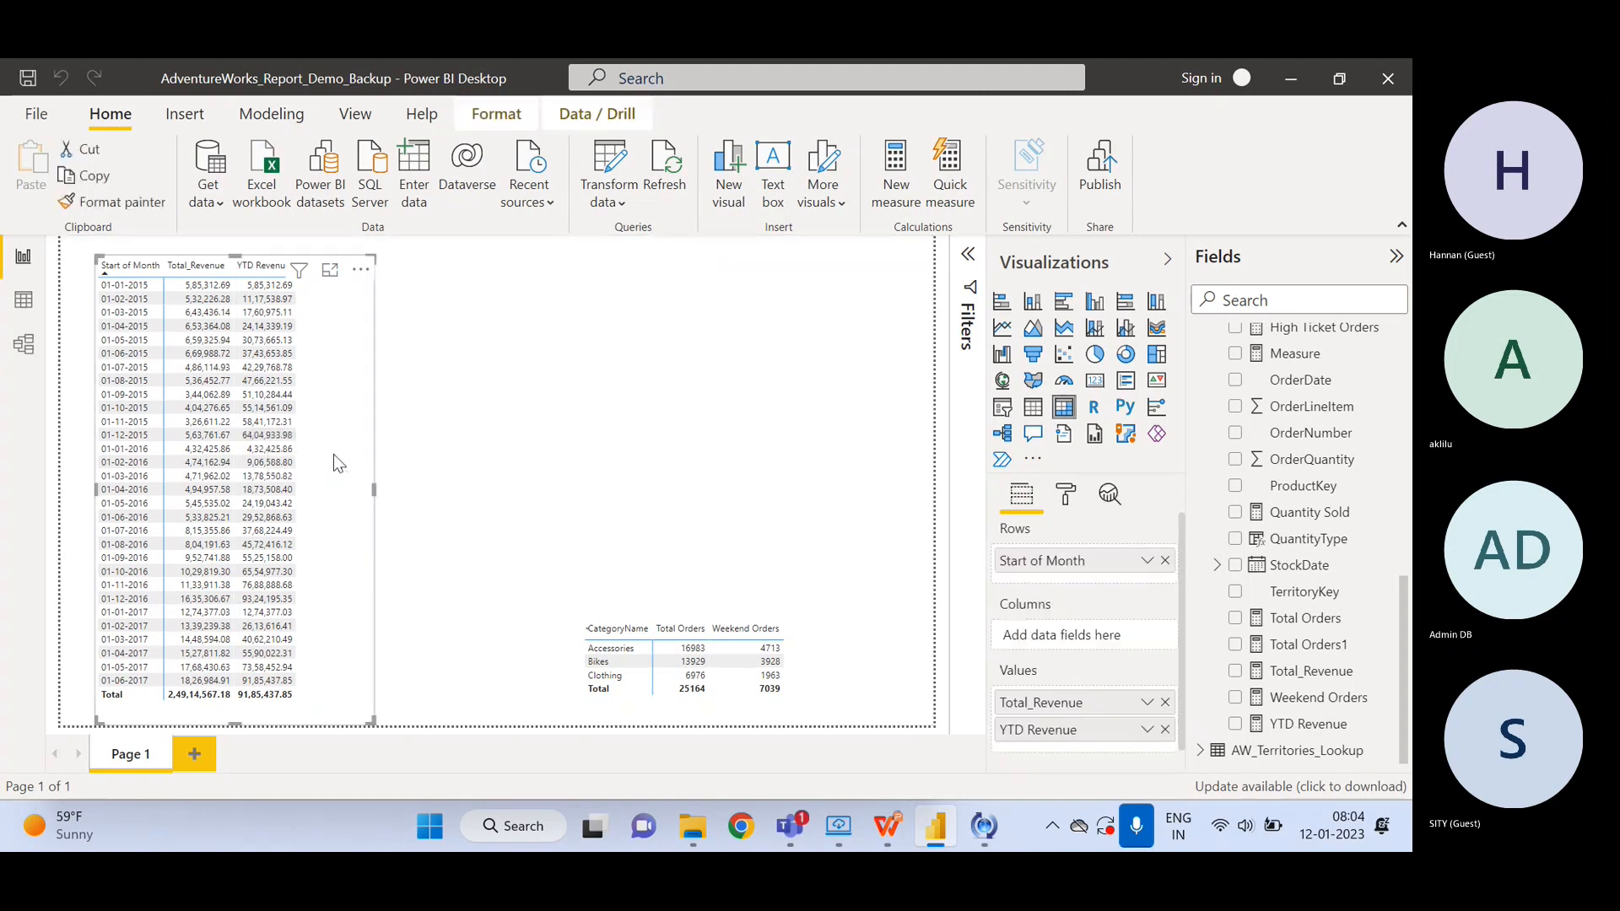
left_click(1064, 504)
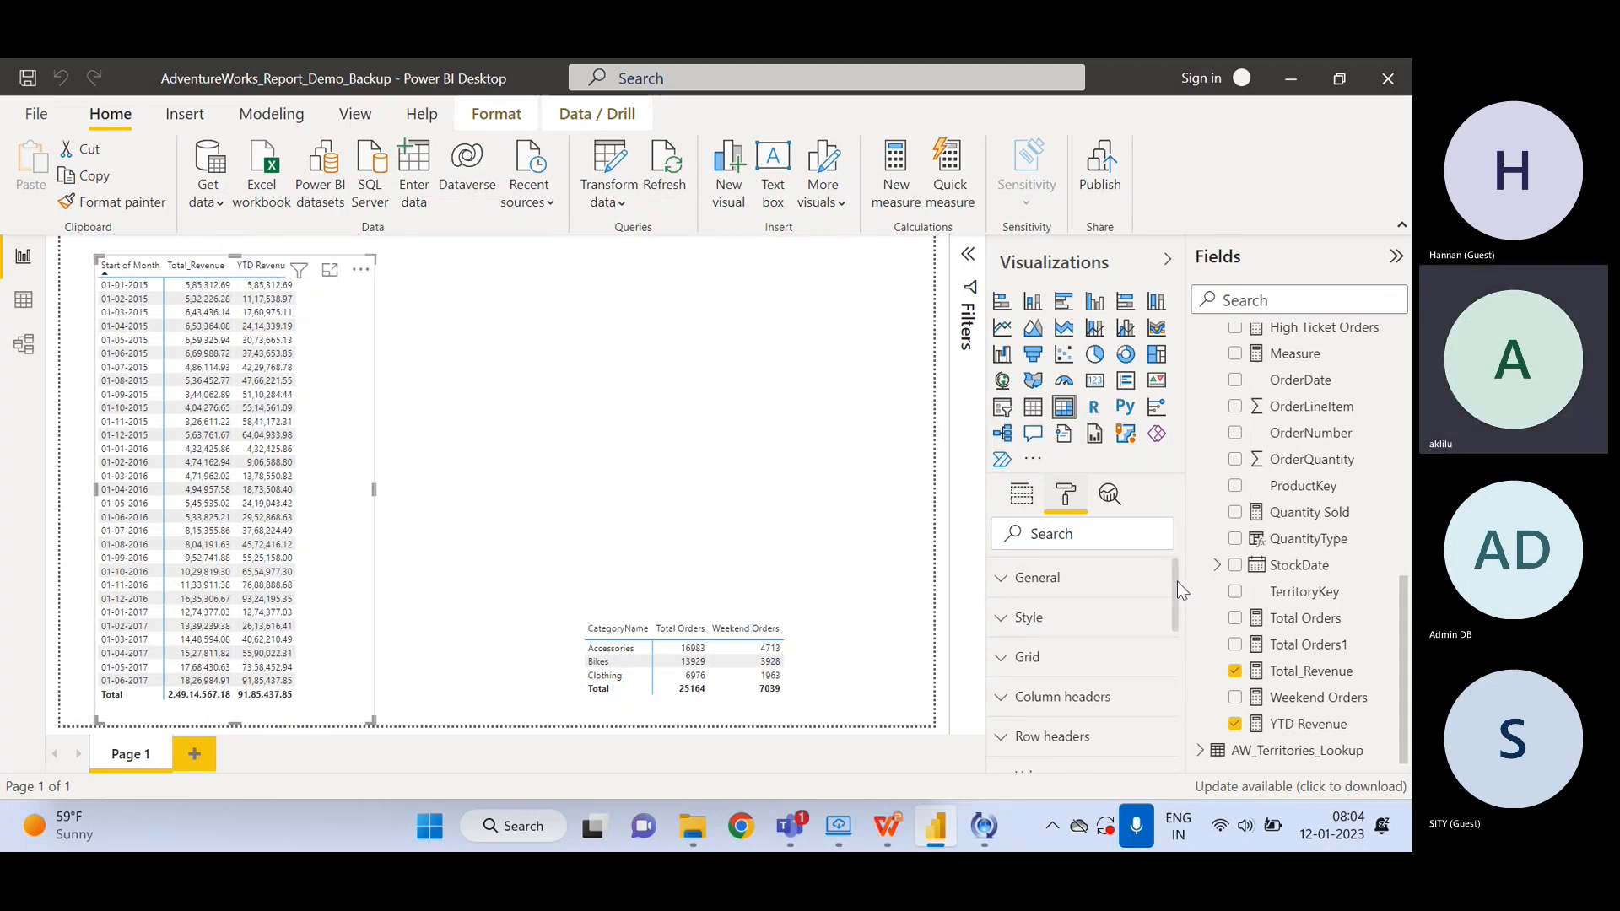
left_click_drag(1177, 582, 1183, 697)
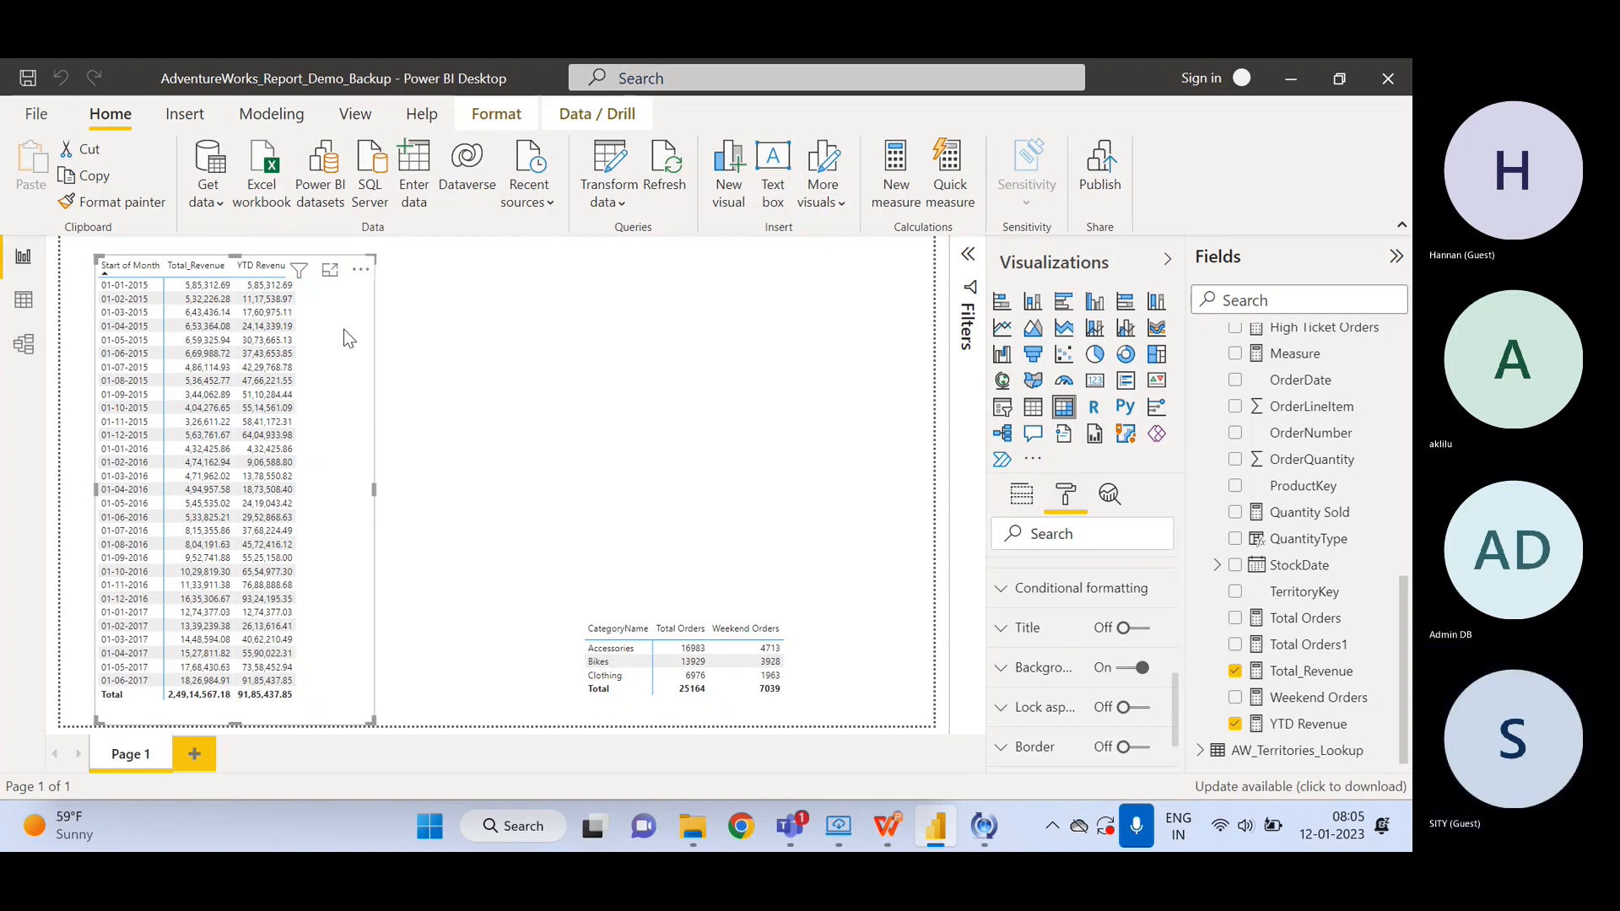
- Examine the DATESYTD(AW_Calendar_Lookup[Date]) filter and the measure name in the YTD Revenue formula, and close the formula
mouse_move(1405, 654)
left_mouse_down()
mouse_move(1407, 384)
mouse_move(1403, 652)
left_mouse_up()
left_click(1303, 723)
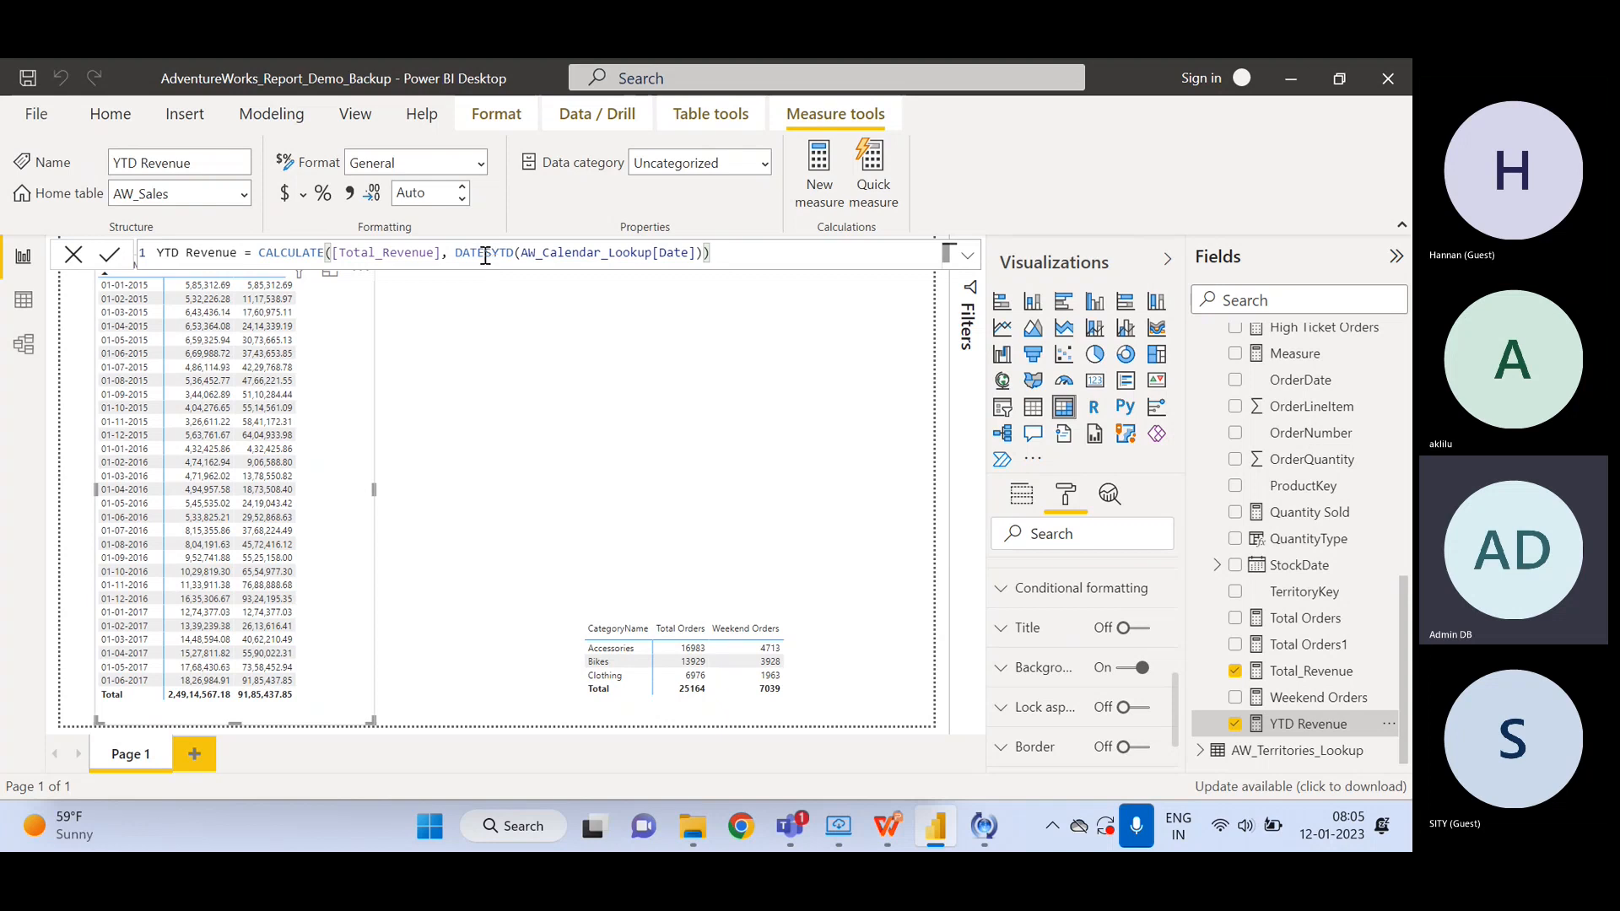
left_click_drag(460, 253, 706, 257)
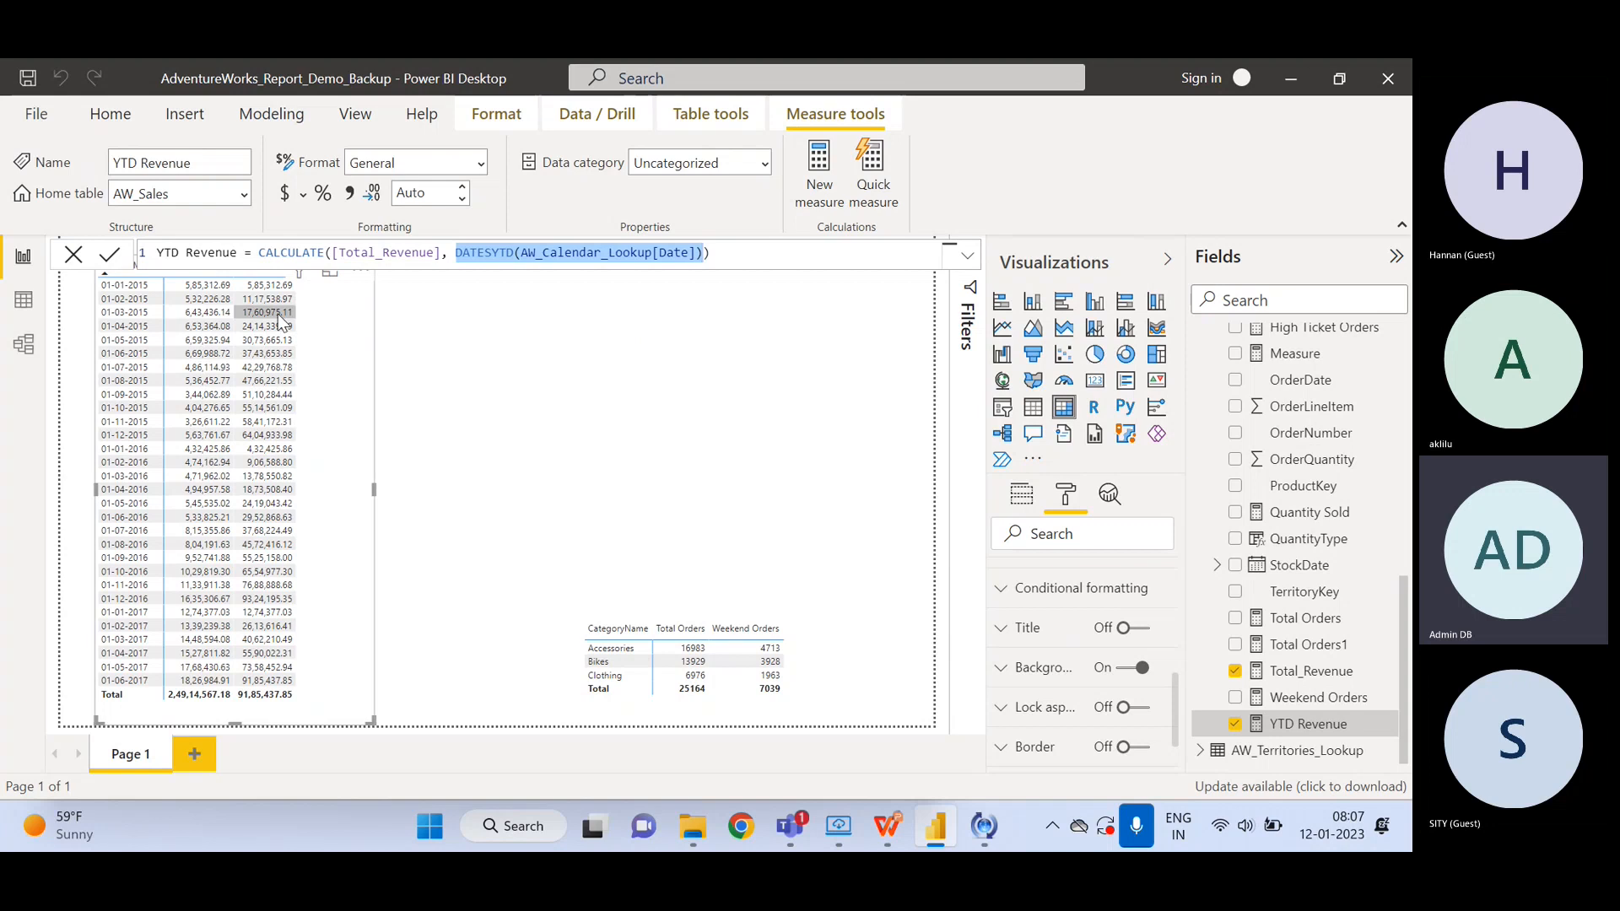
left_click(189, 254)
left_click_drag(188, 254, 229, 256)
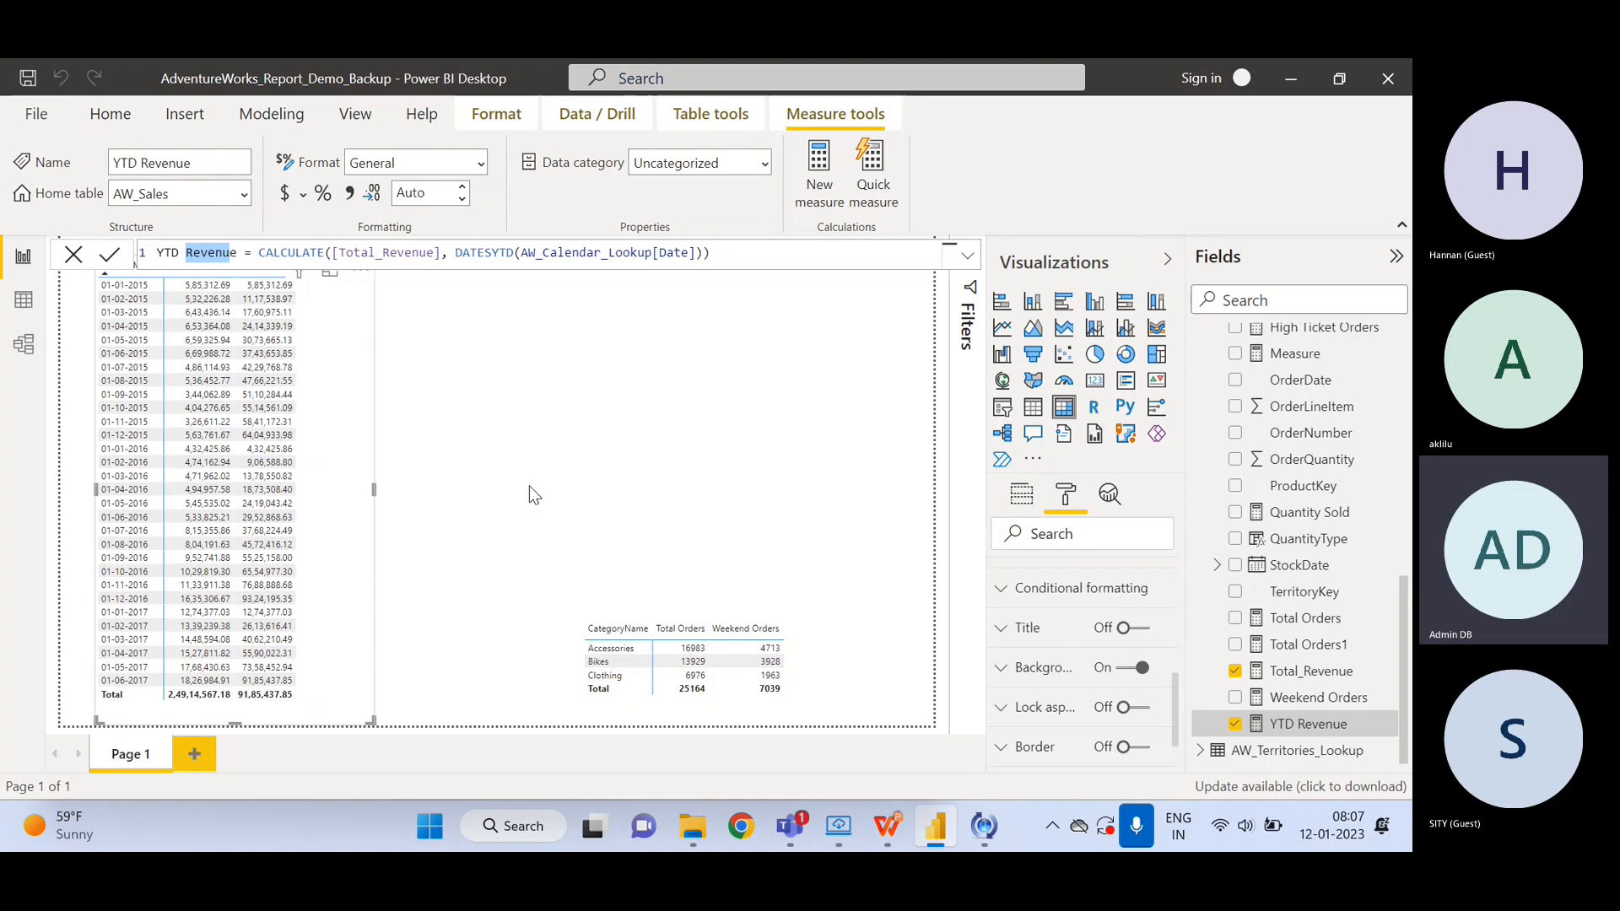
left_click(516, 454)
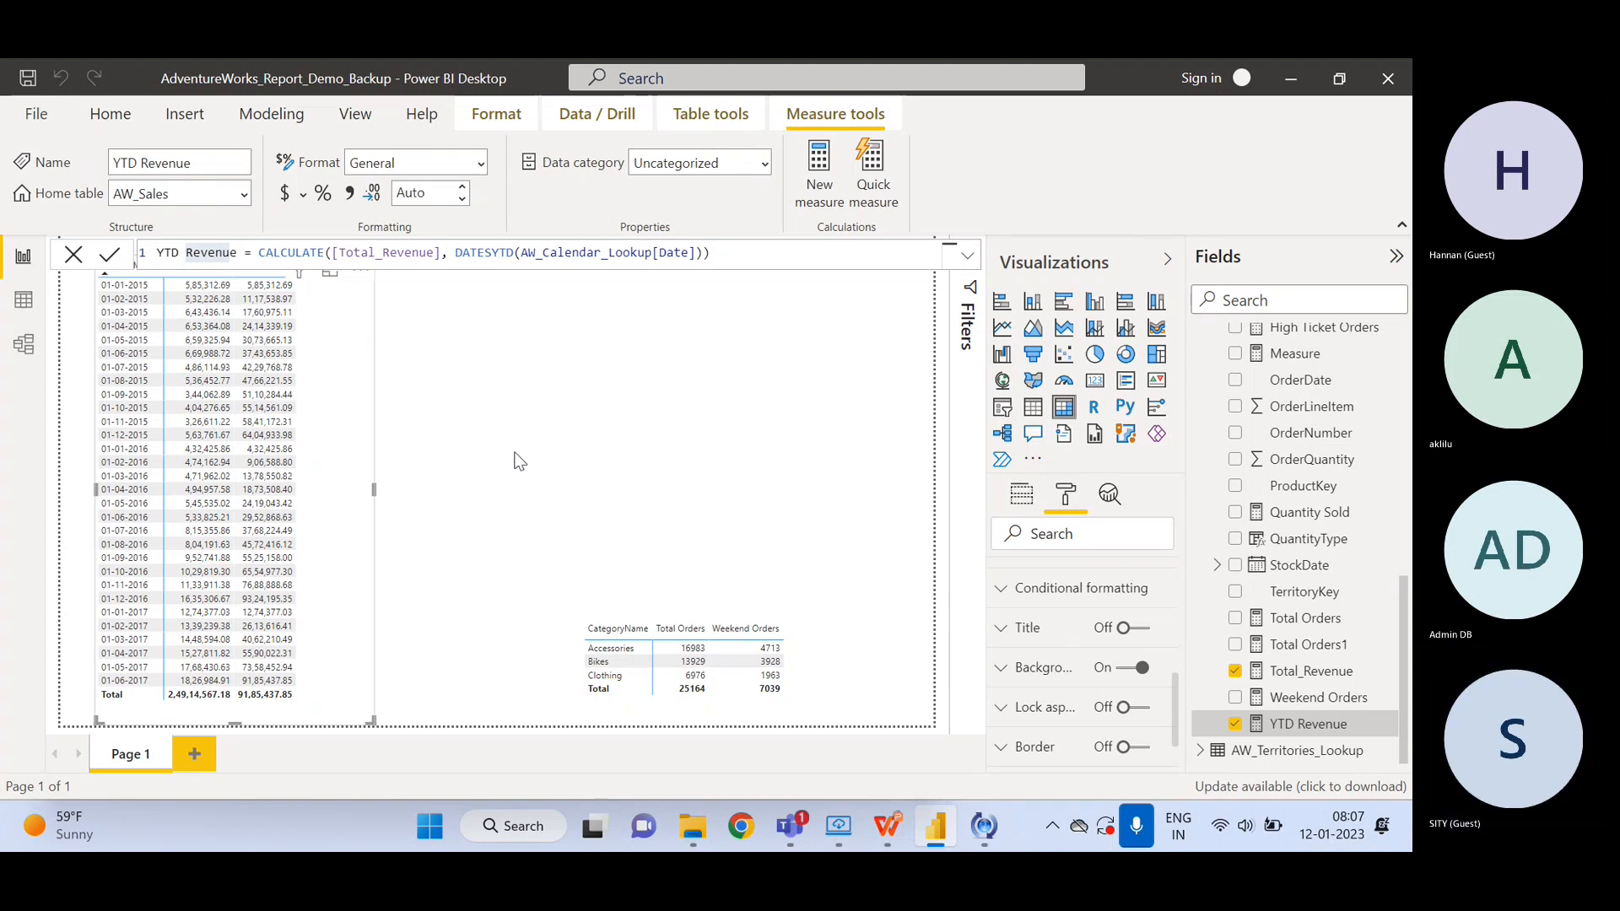
left_click(512, 426)
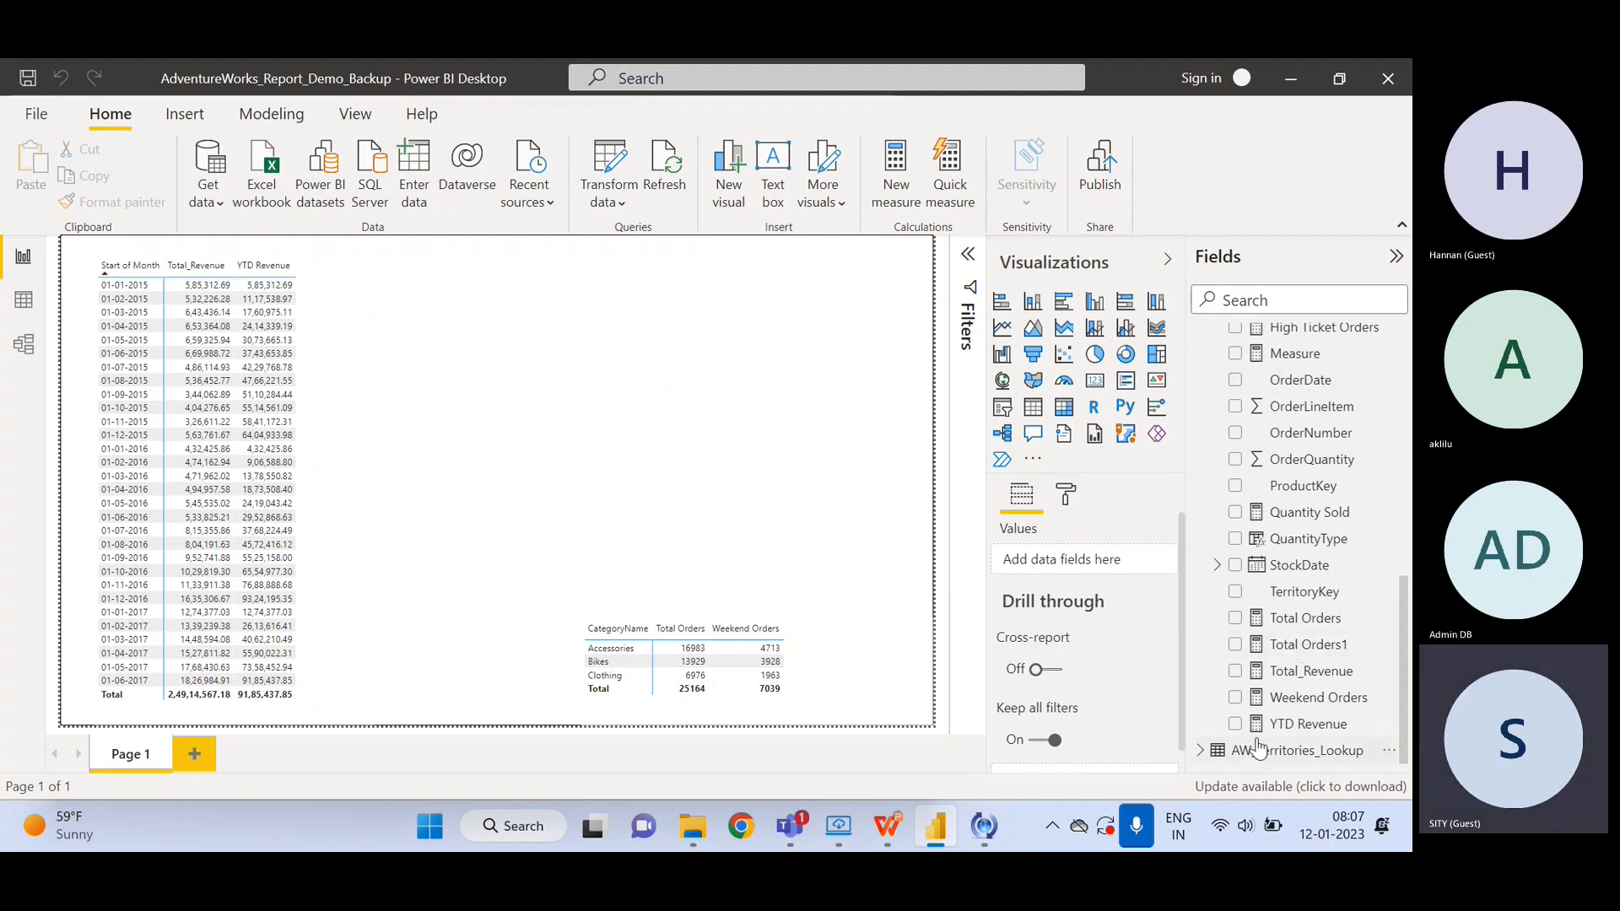
- Look through the report page's formatting options and select the revenue matrix again
left_click(1289, 727)
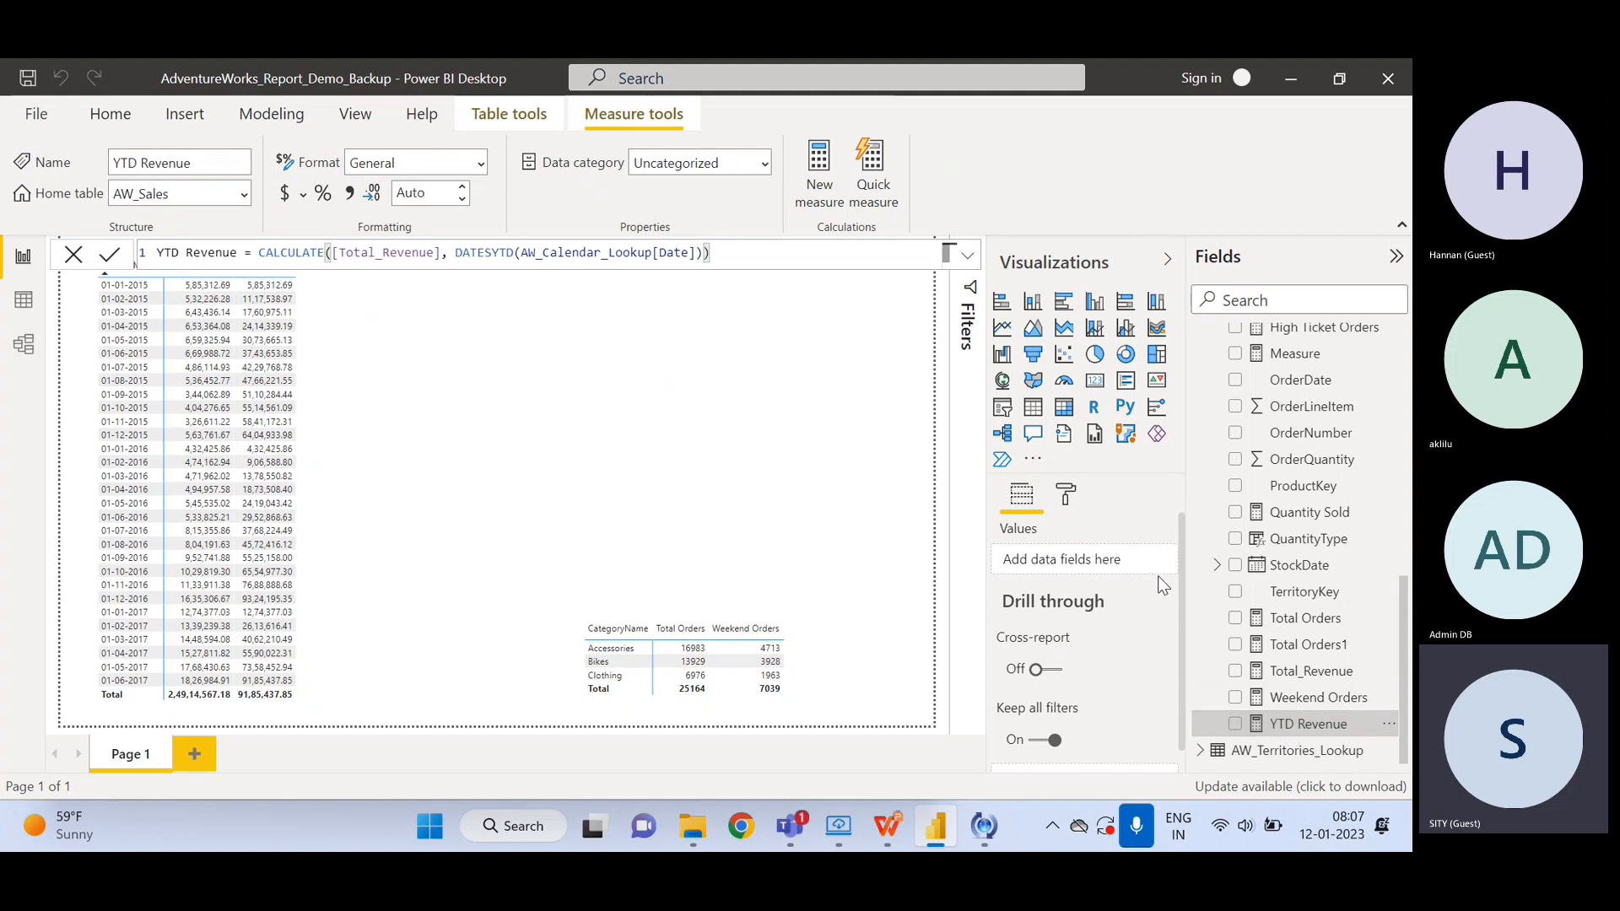
left_click(1066, 498)
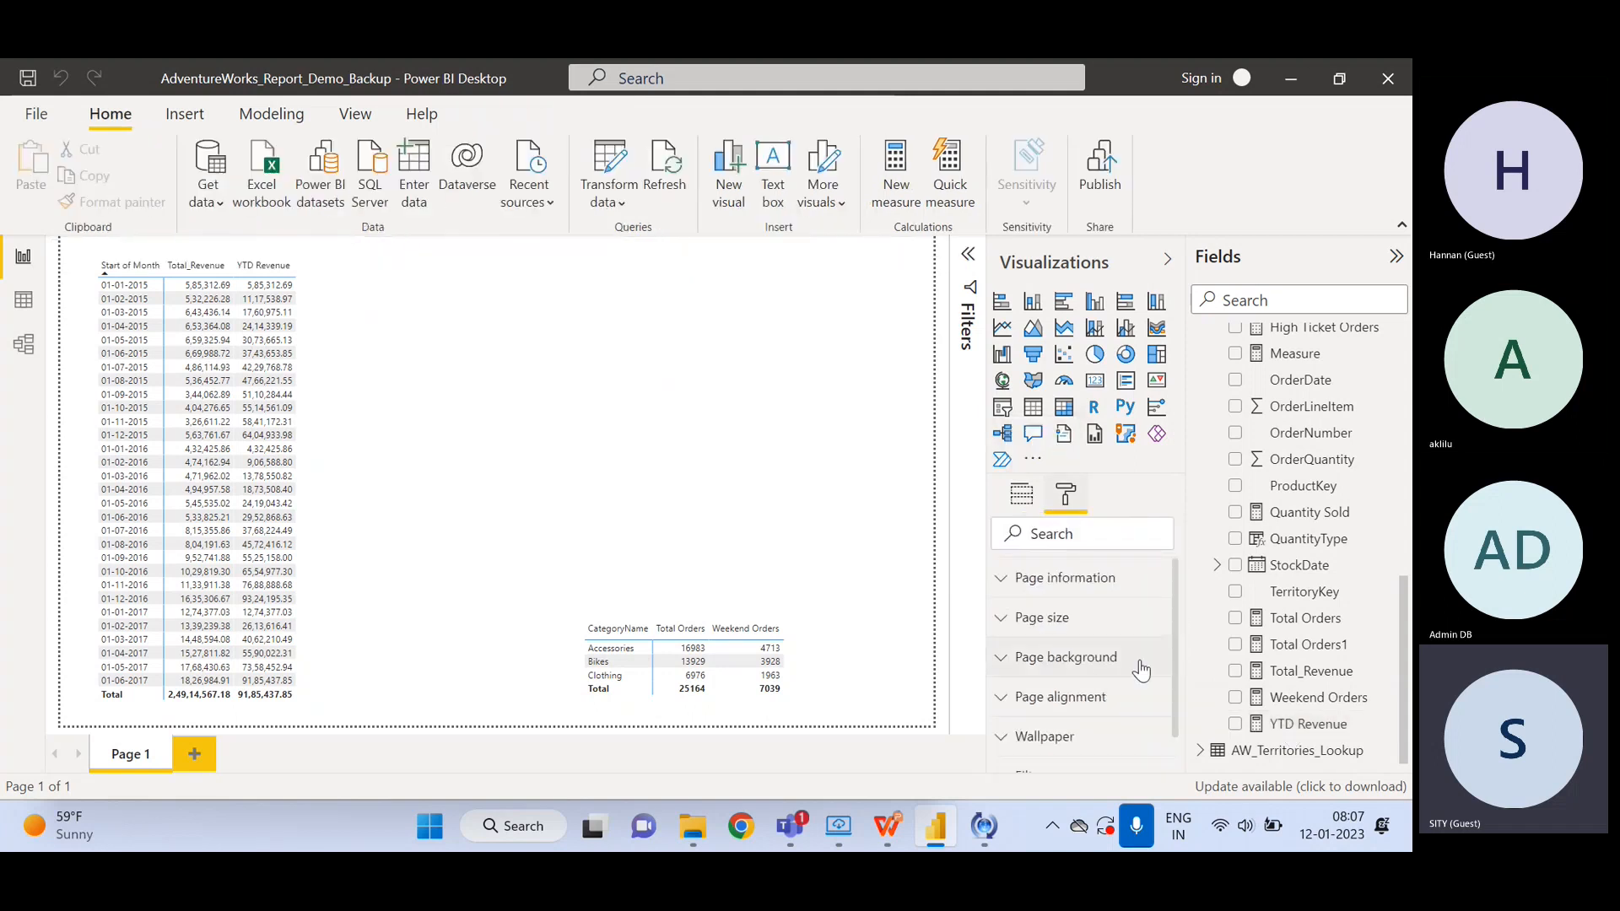
scroll(1177, 641, "down", 2)
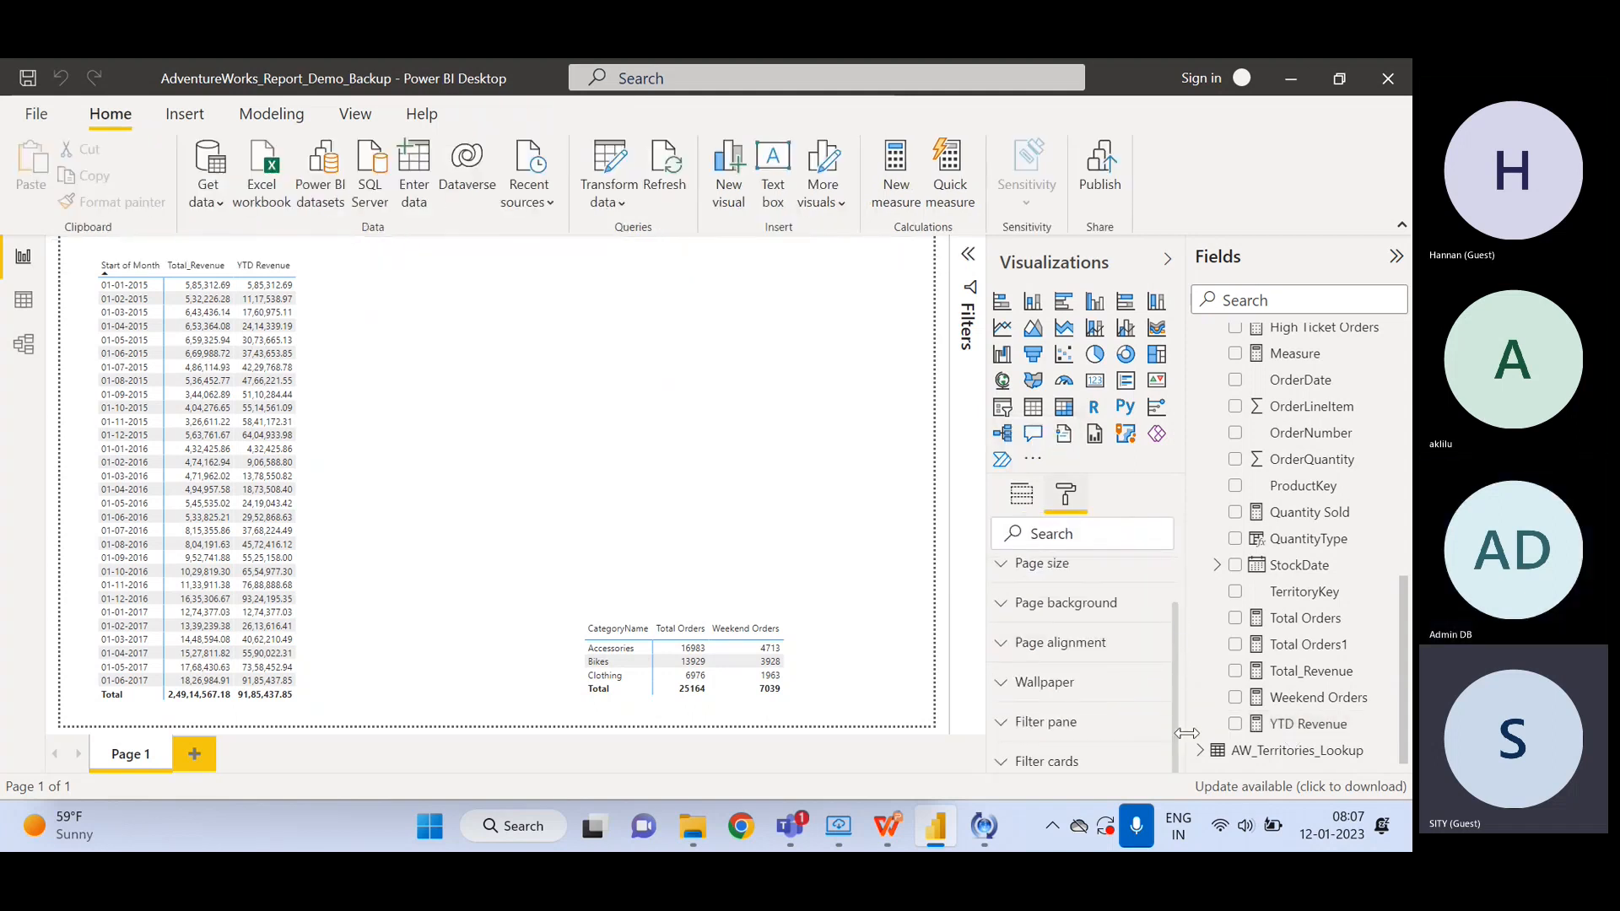
scroll(1178, 633, "up", 2)
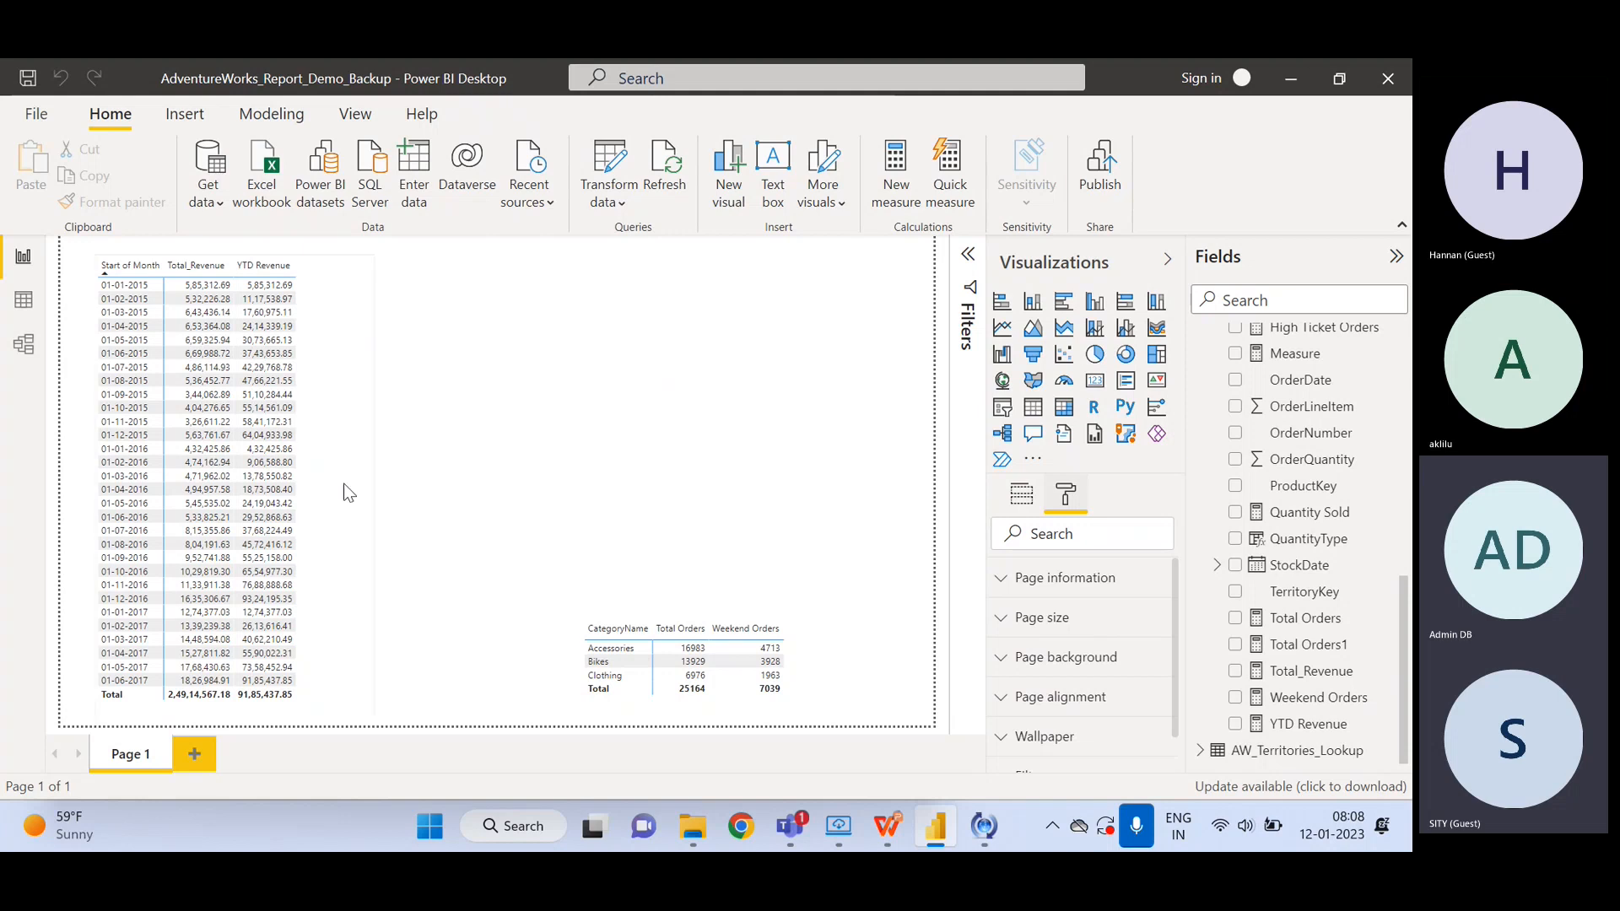
left_click(354, 440)
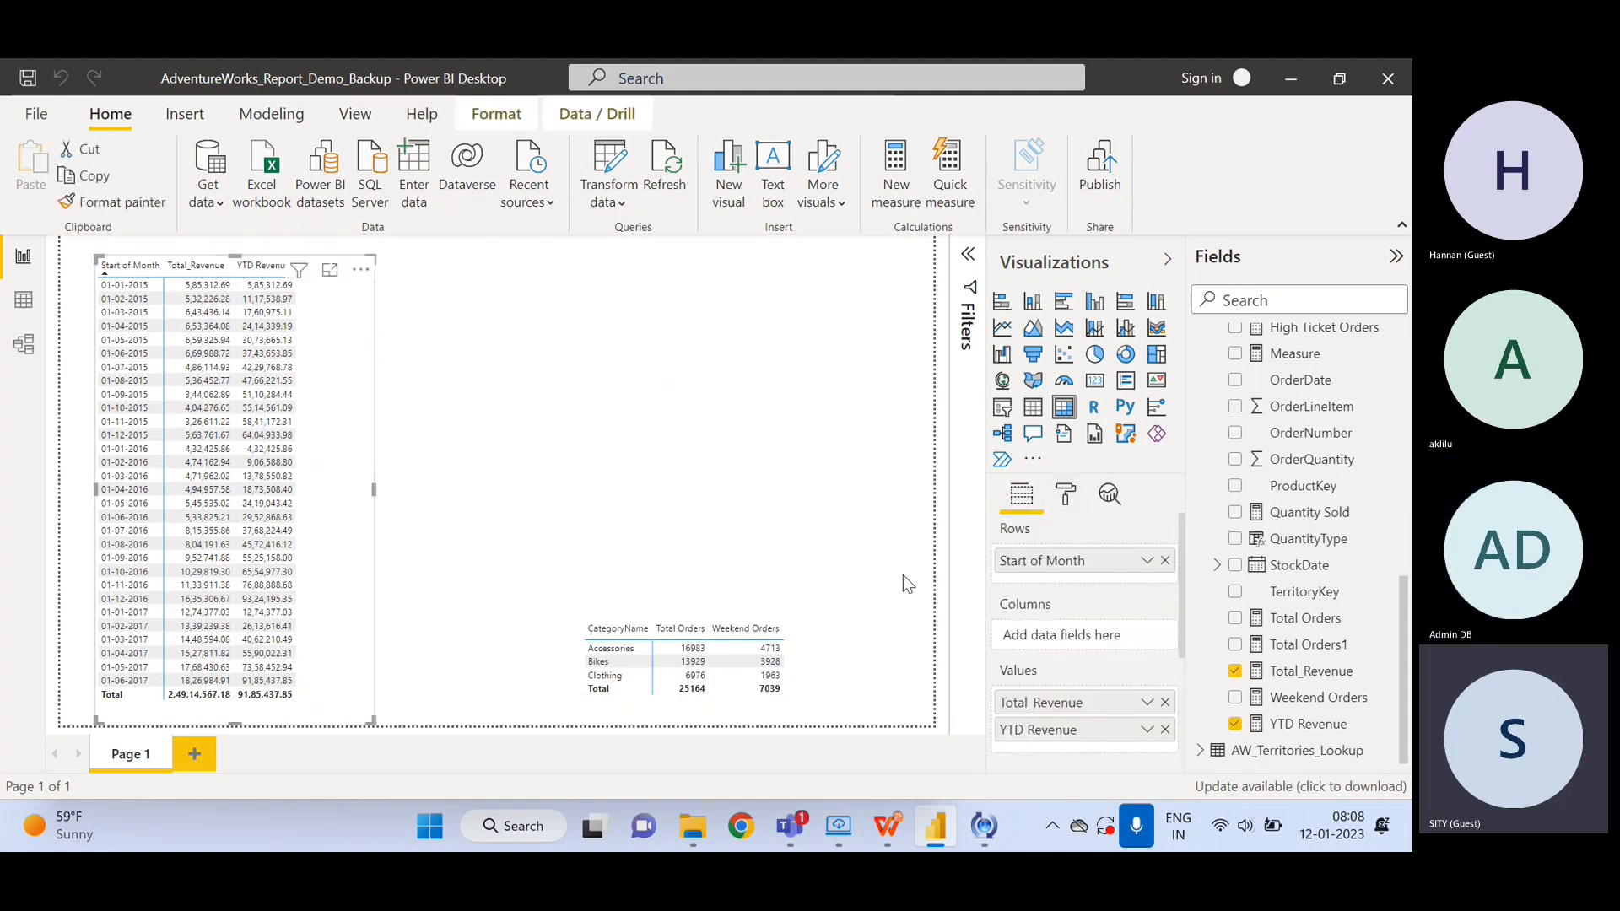
left_click(1329, 730)
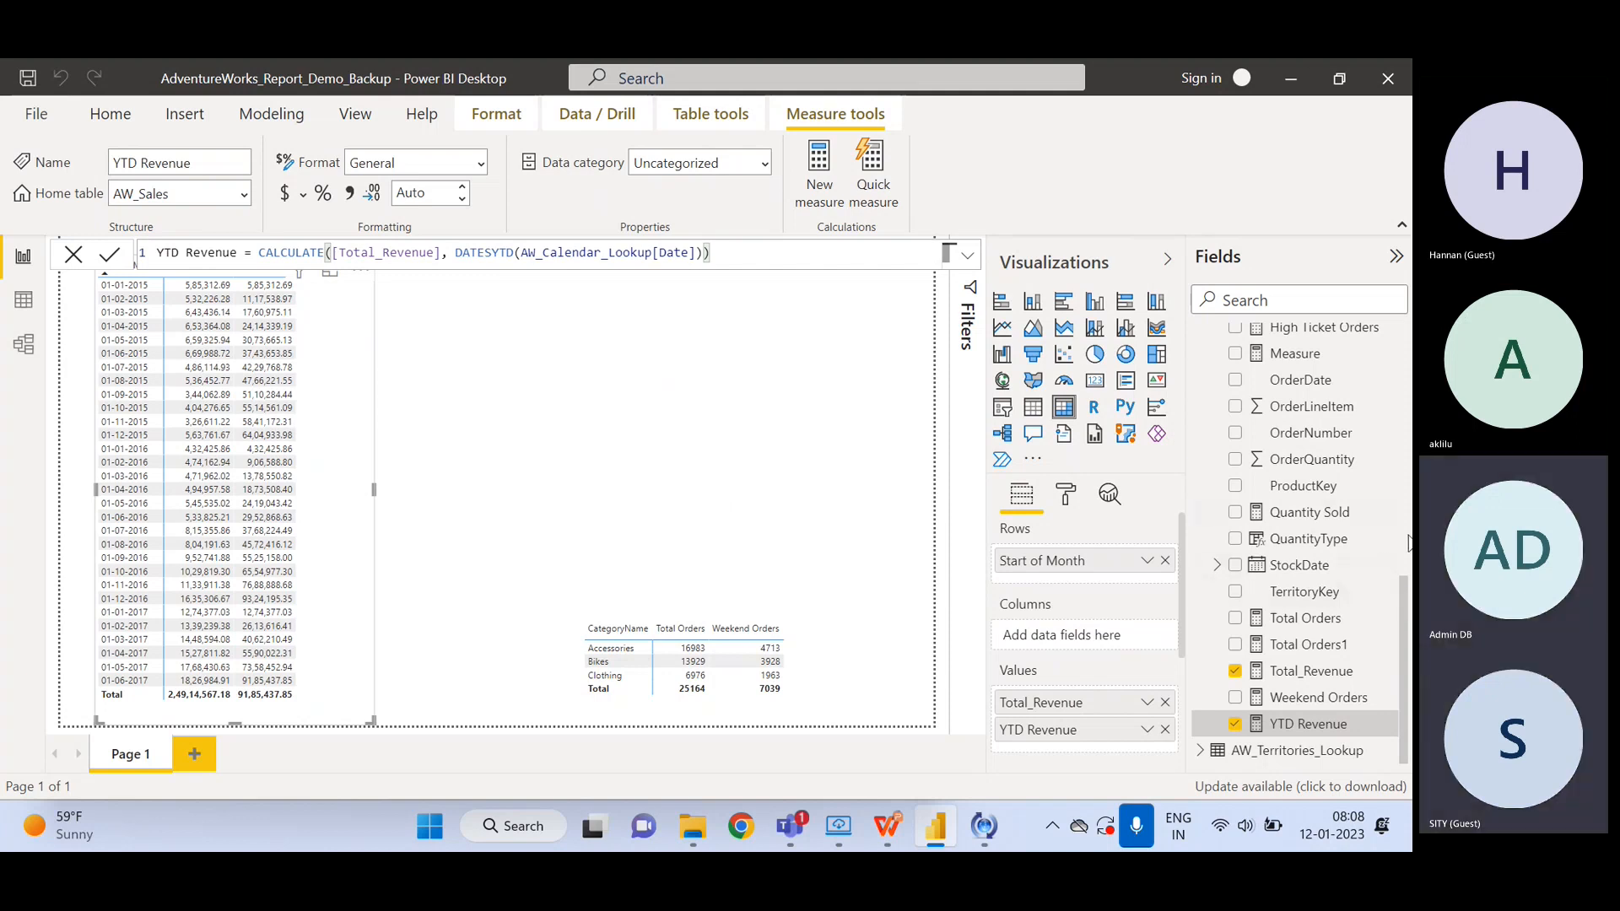
left_click_drag(1401, 623, 1401, 502)
right_click(1316, 460)
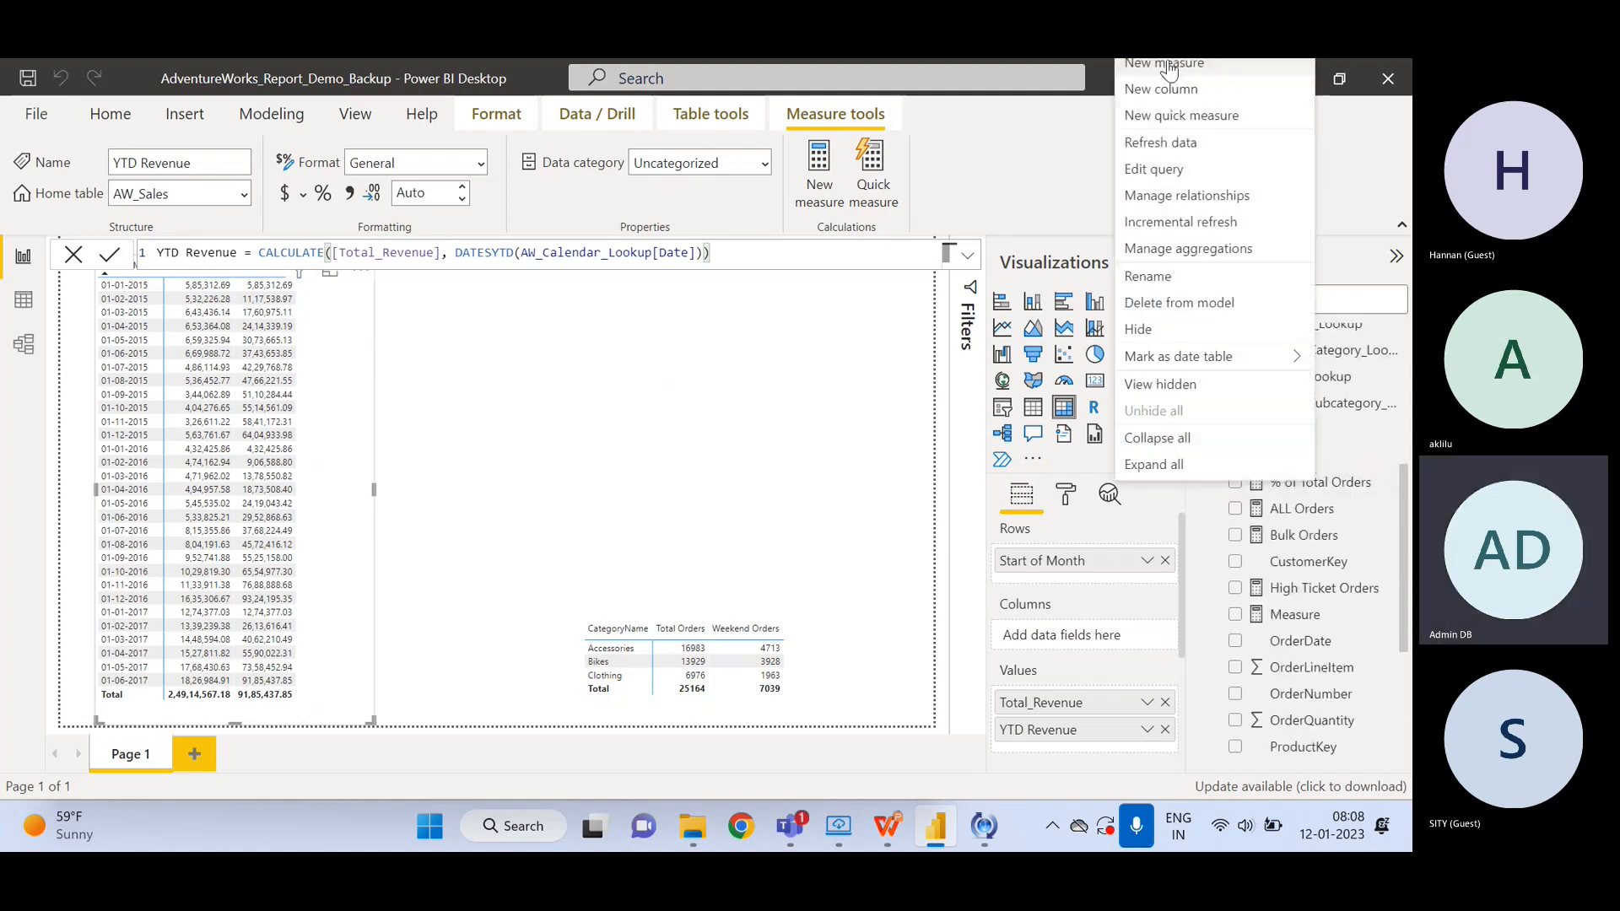
left_click(1168, 64)
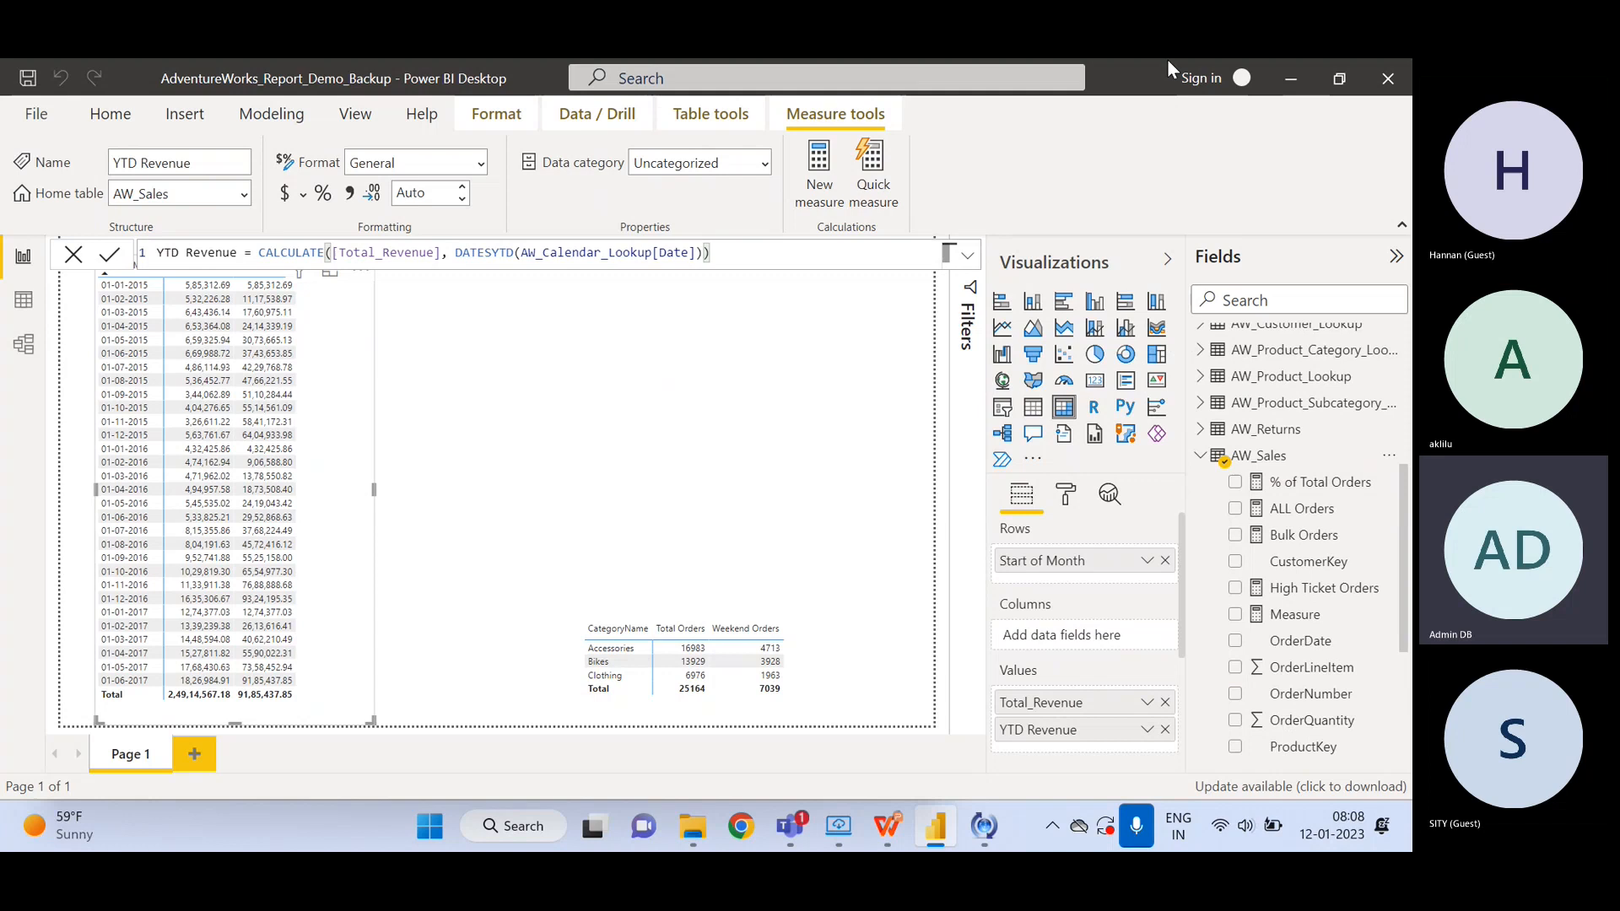
left_click(337, 259)
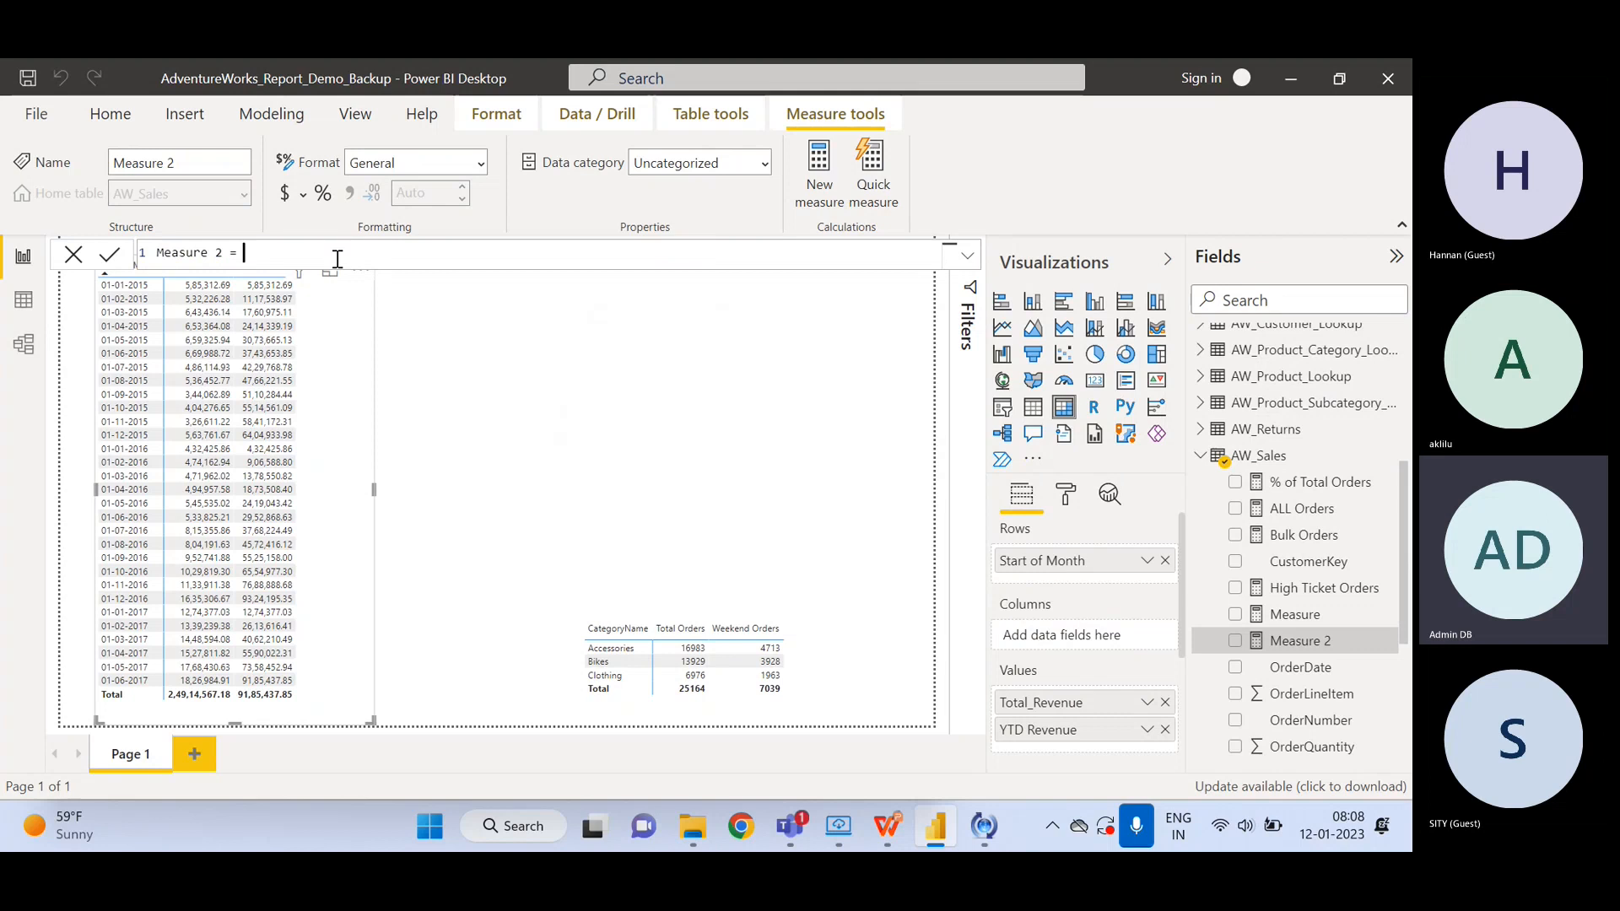
type("Tota")
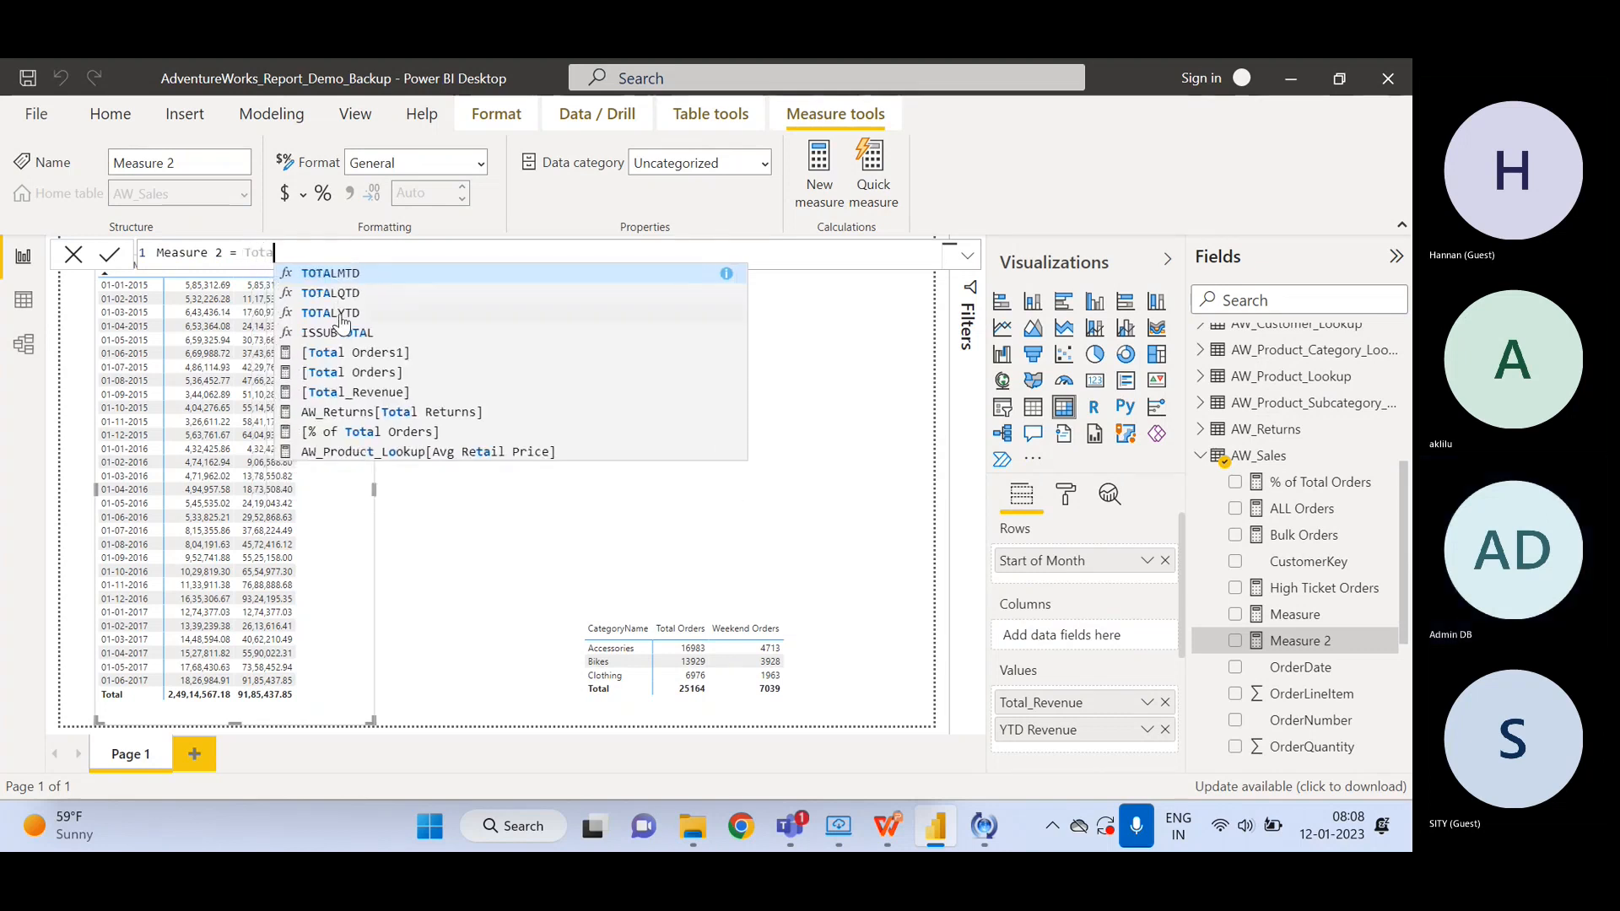
left_click(341, 313)
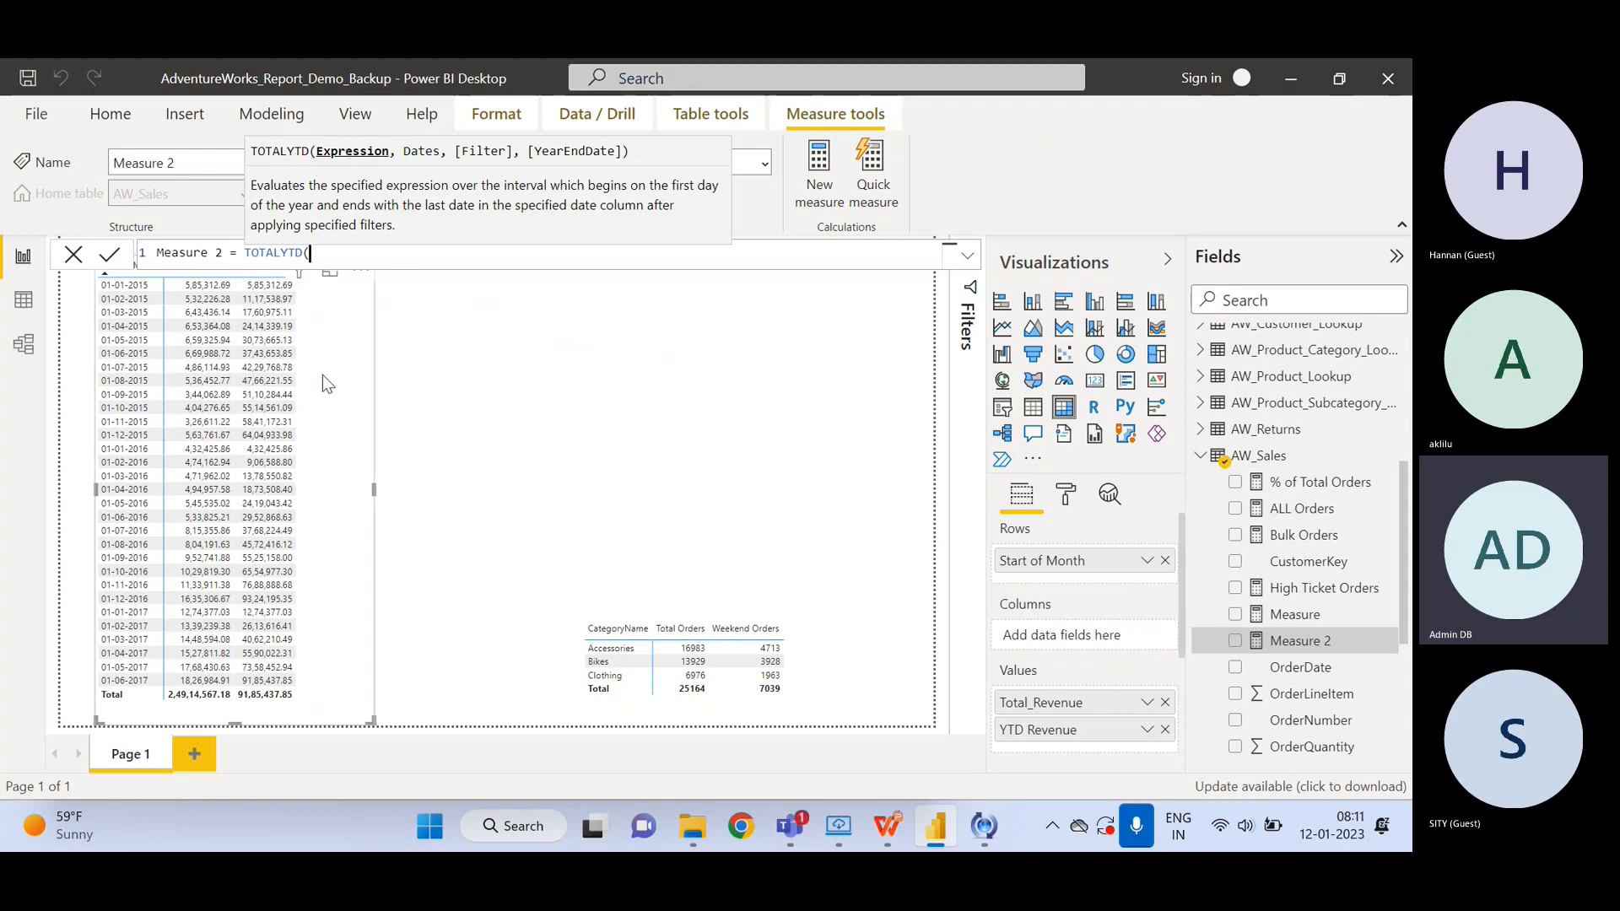
left_click(75, 255)
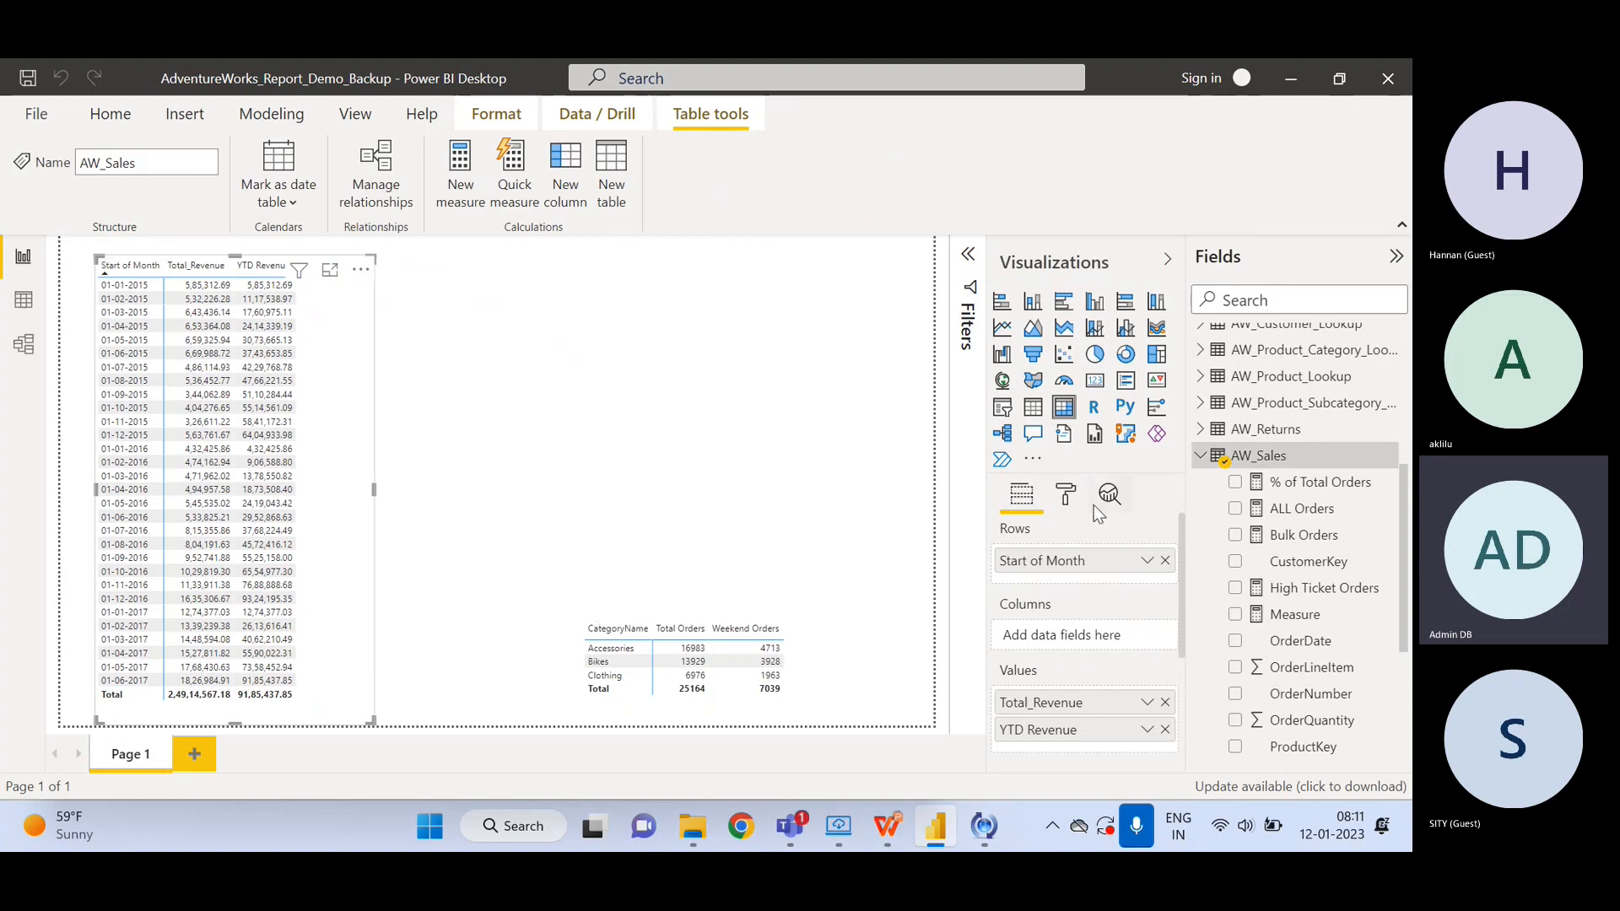
- Review the DATESYTD(AW_Calendar_Lookup[Date]) filter in the YTD Revenue measure's formula, and close the formula
scroll(1313, 692, "down", 3)
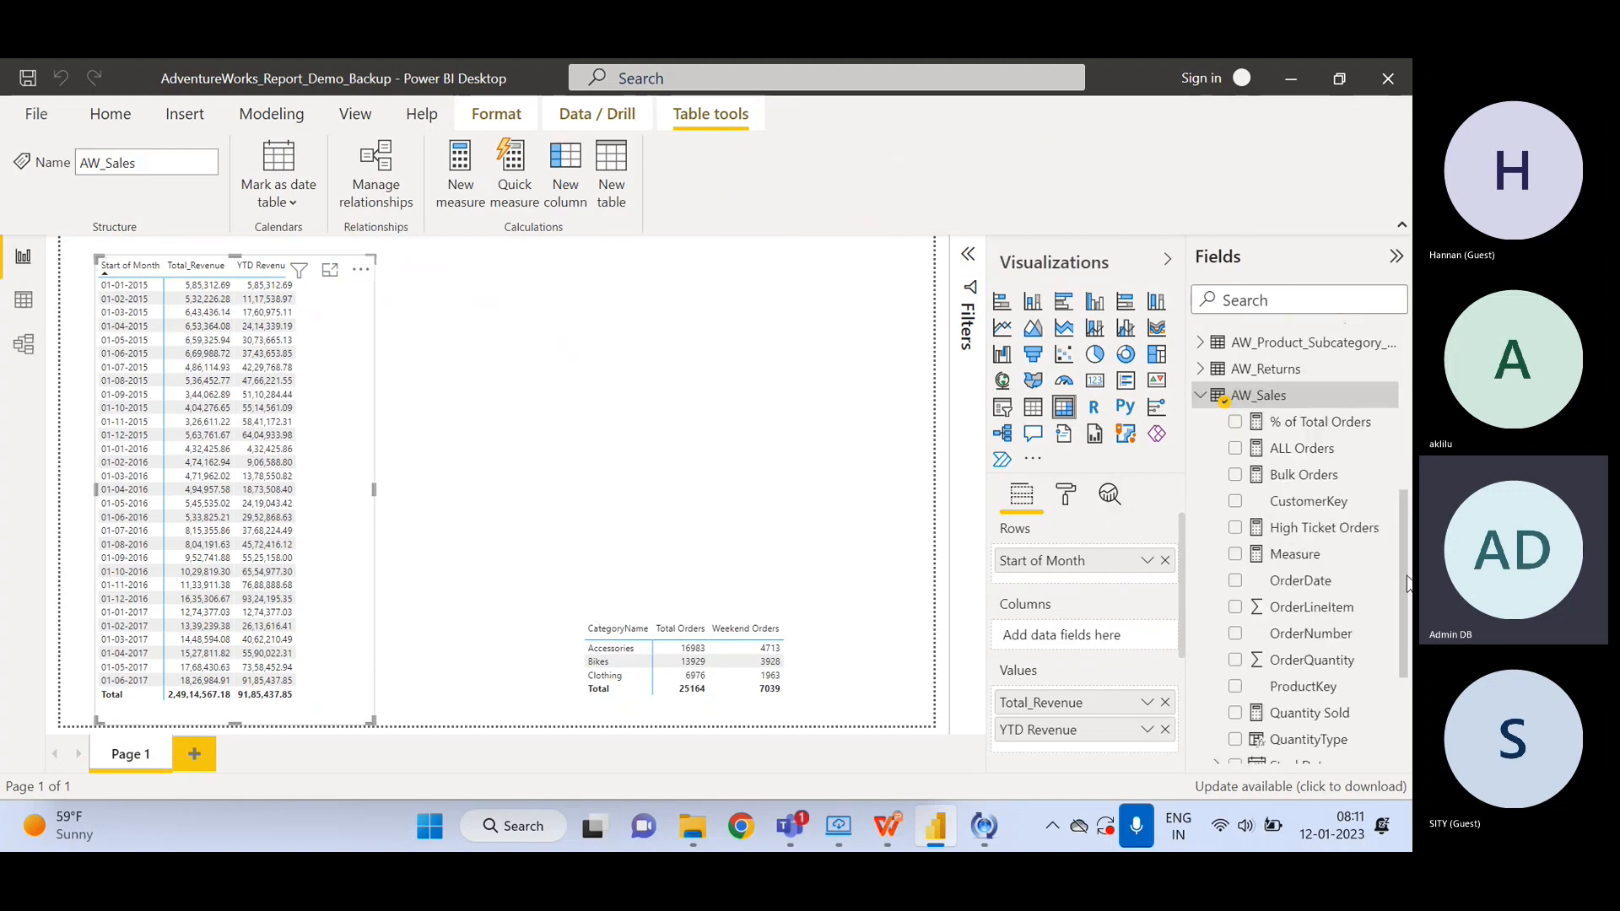
left_click(1313, 727)
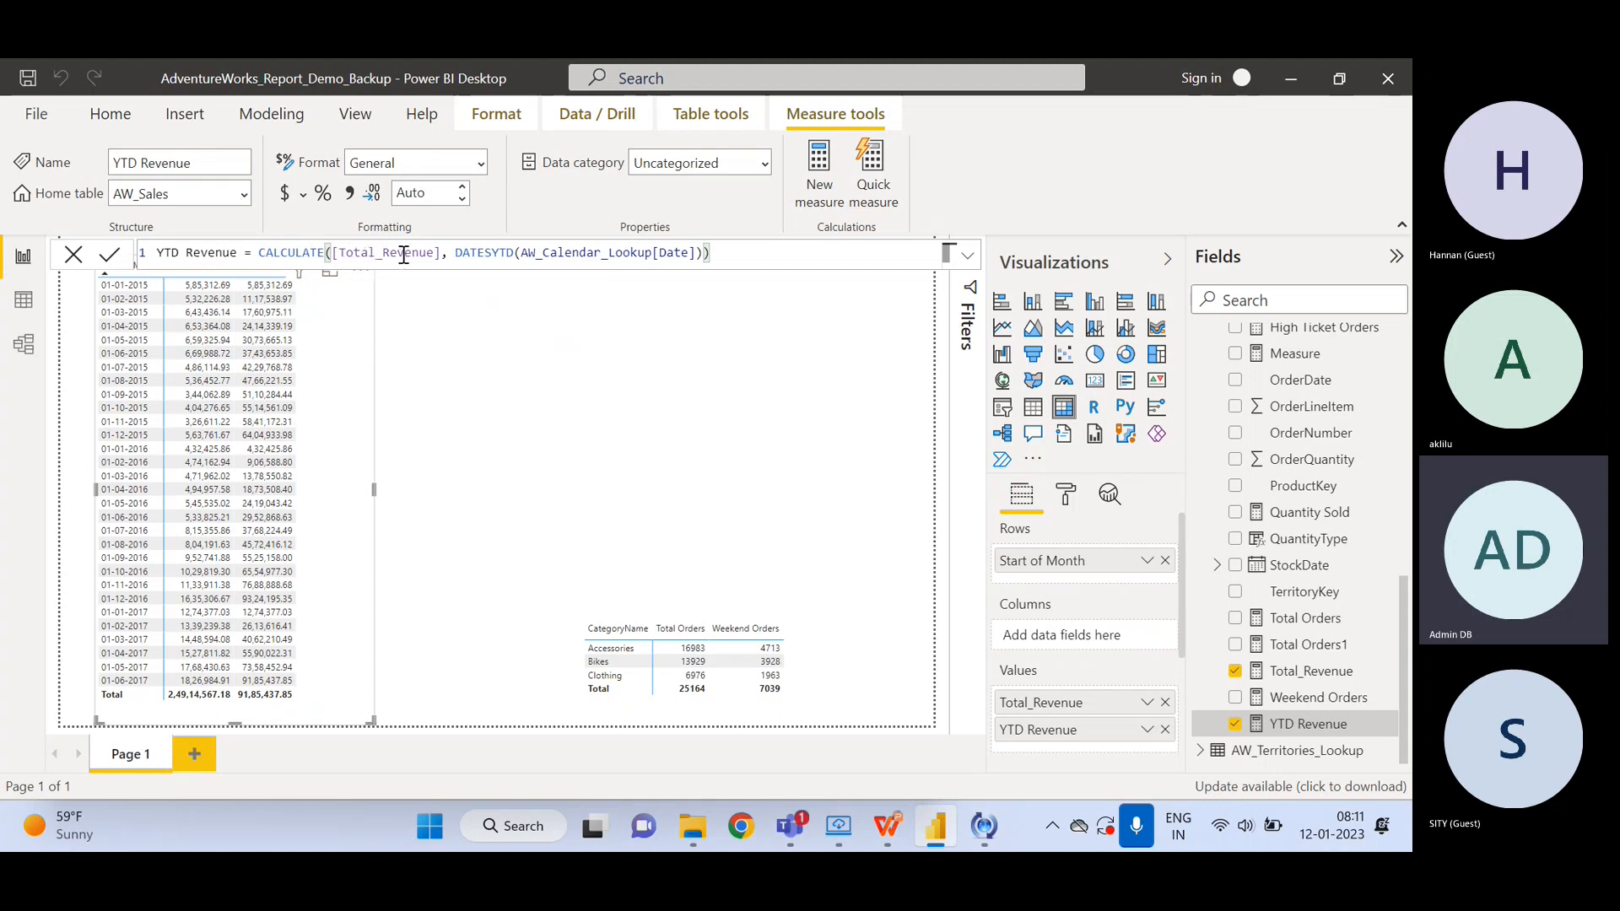
left_click(457, 254)
left_click_drag(459, 255, 659, 255)
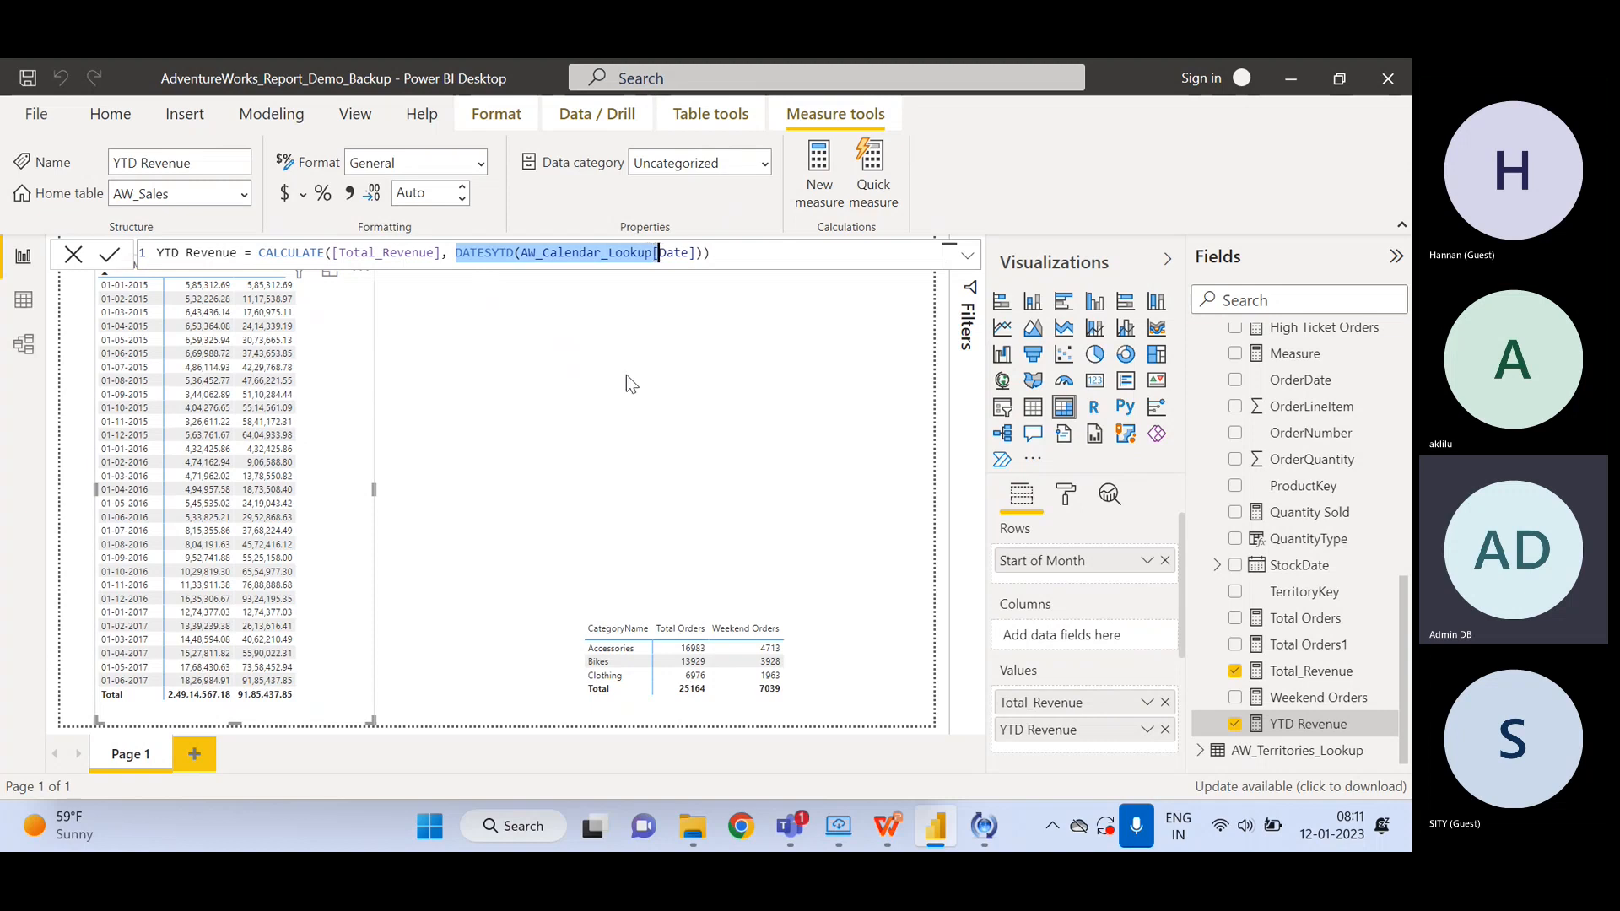
left_click(626, 374)
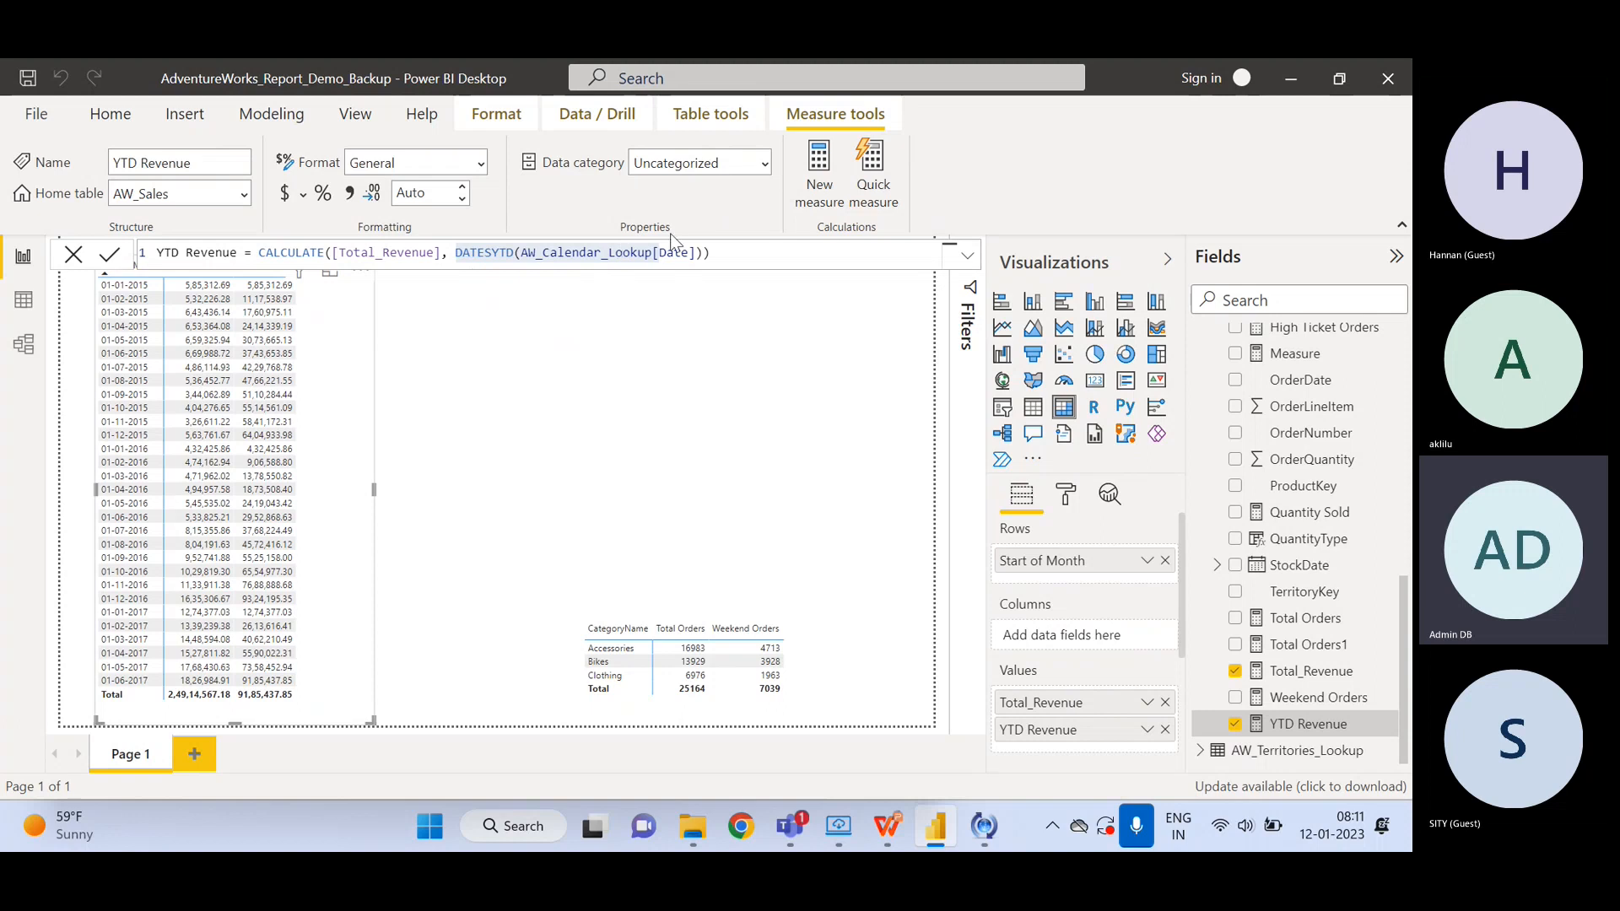
left_click(635, 361)
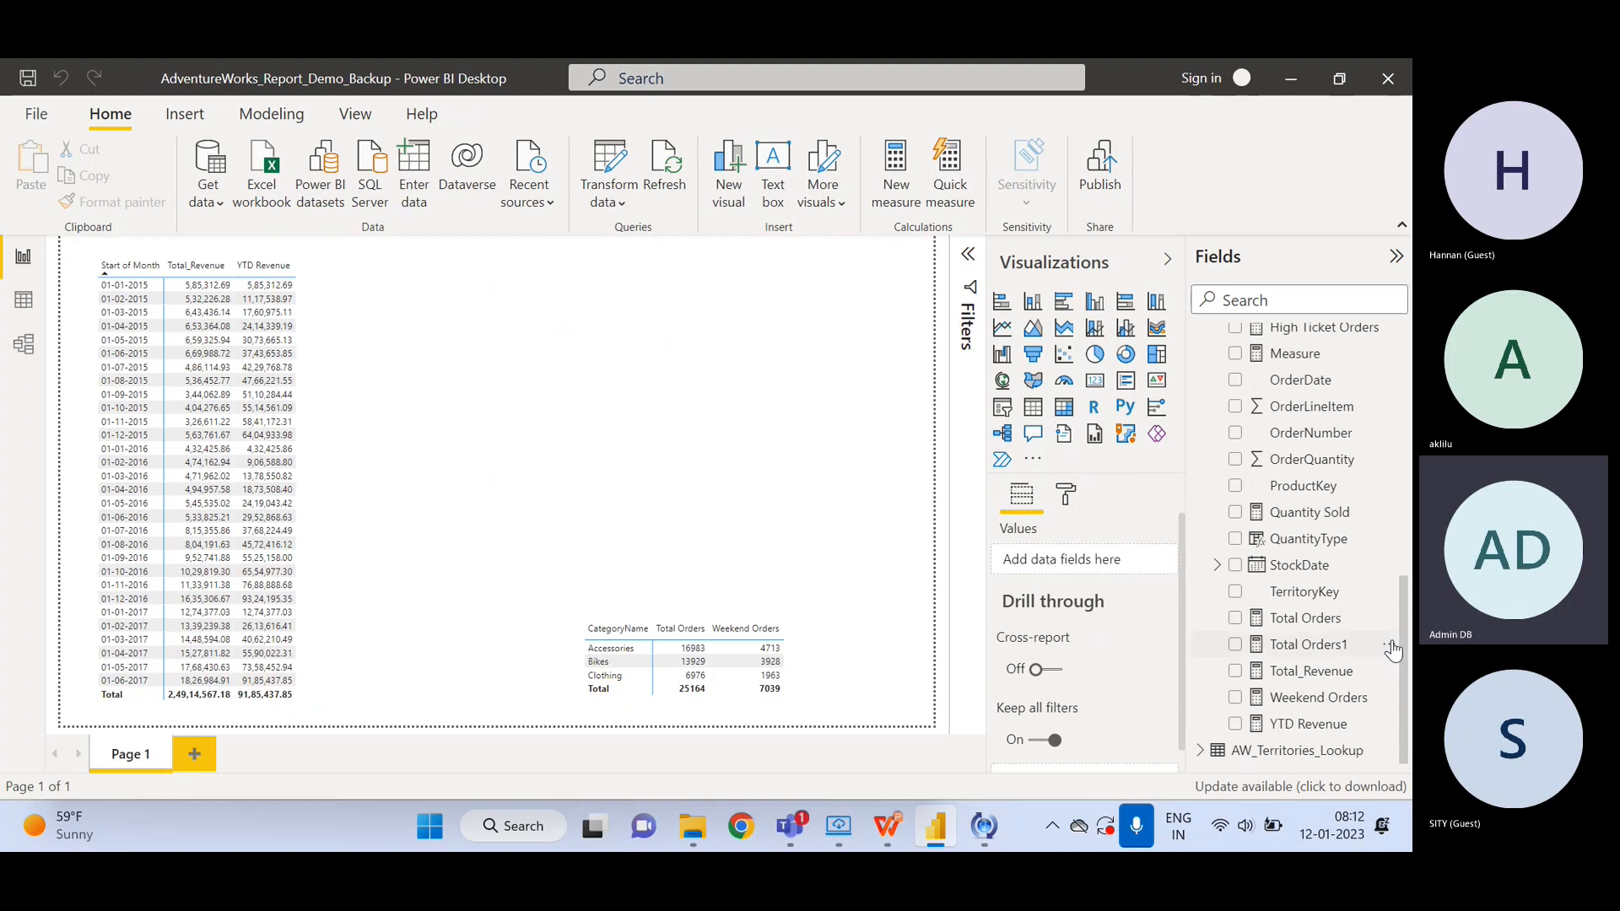
- Create a new measure in the AW_Sales table named Prev Month Revenue
left_click_drag(1406, 662, 1403, 519)
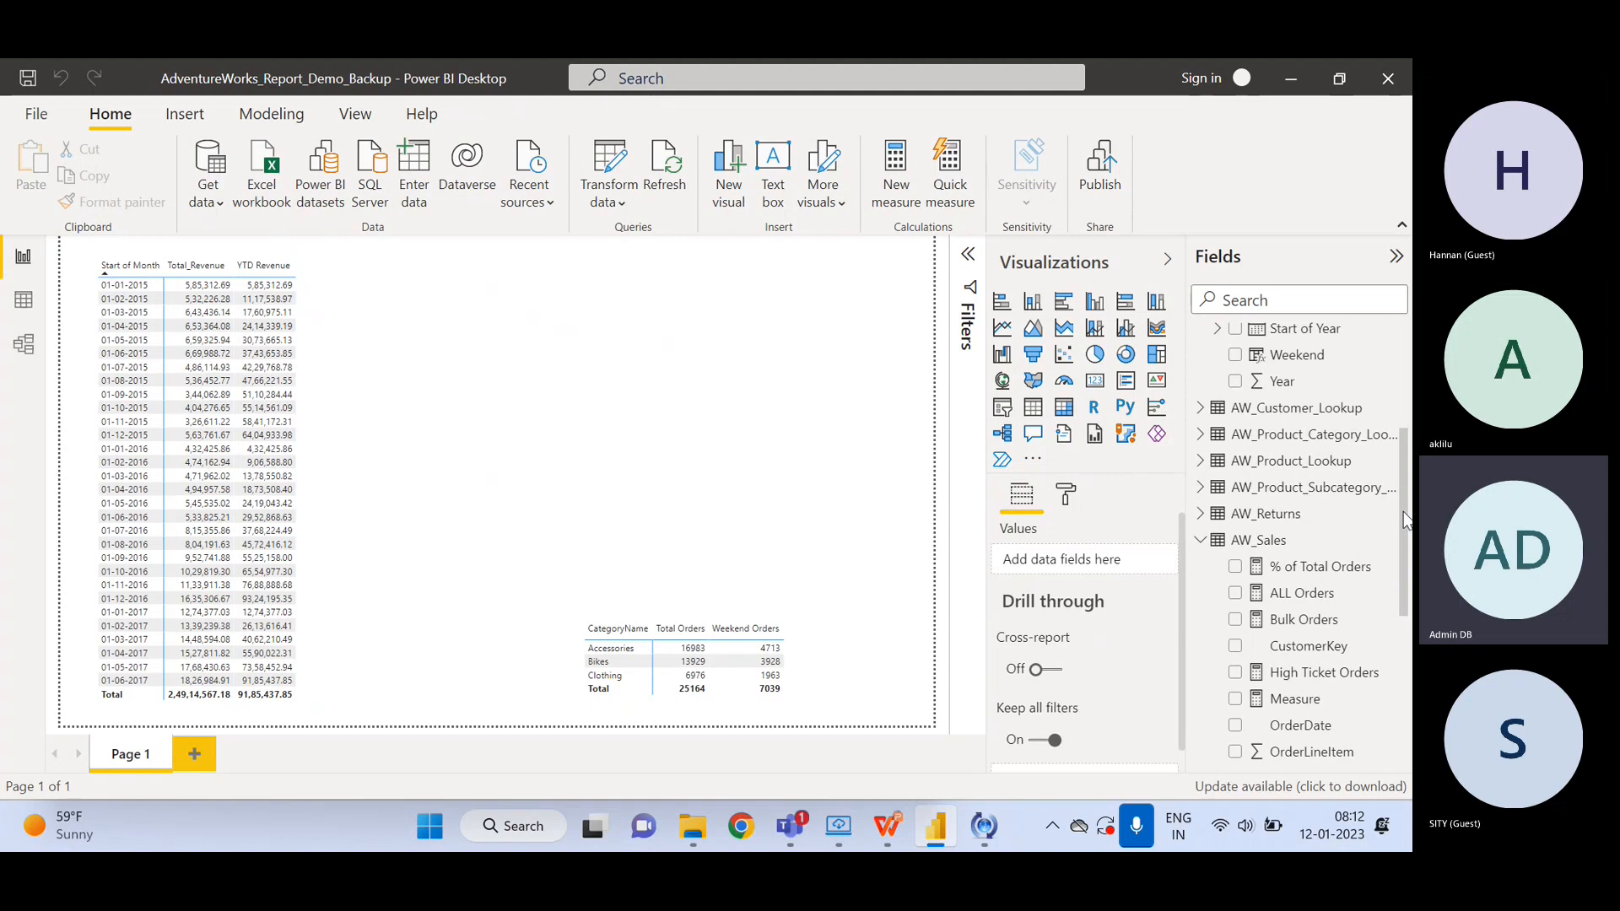
right_click(1264, 544)
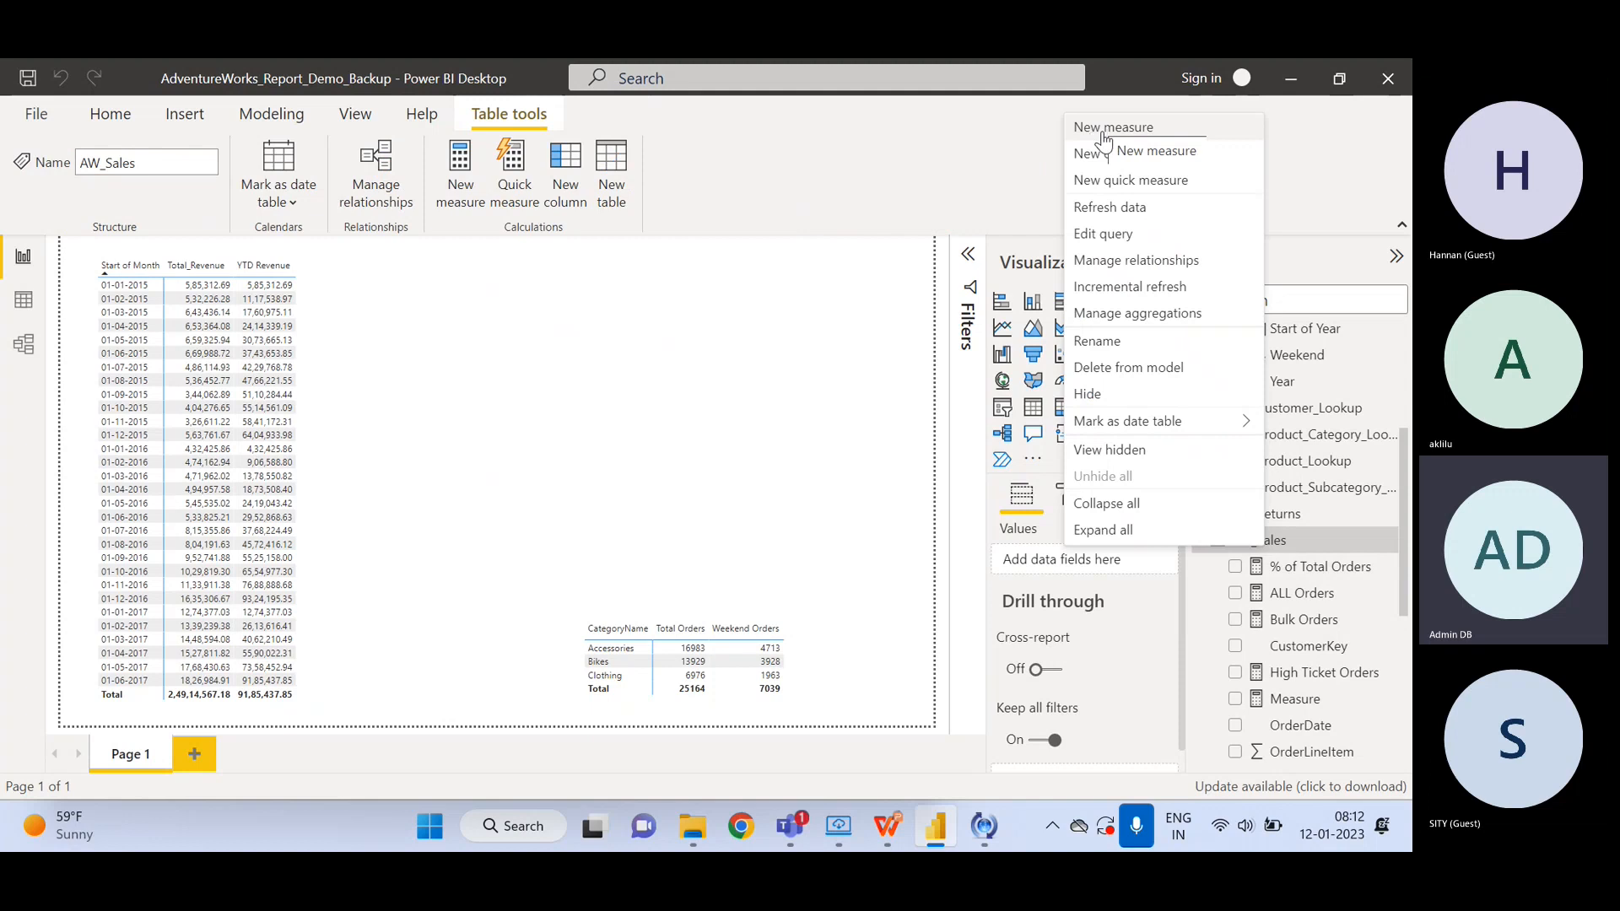
left_click(1104, 135)
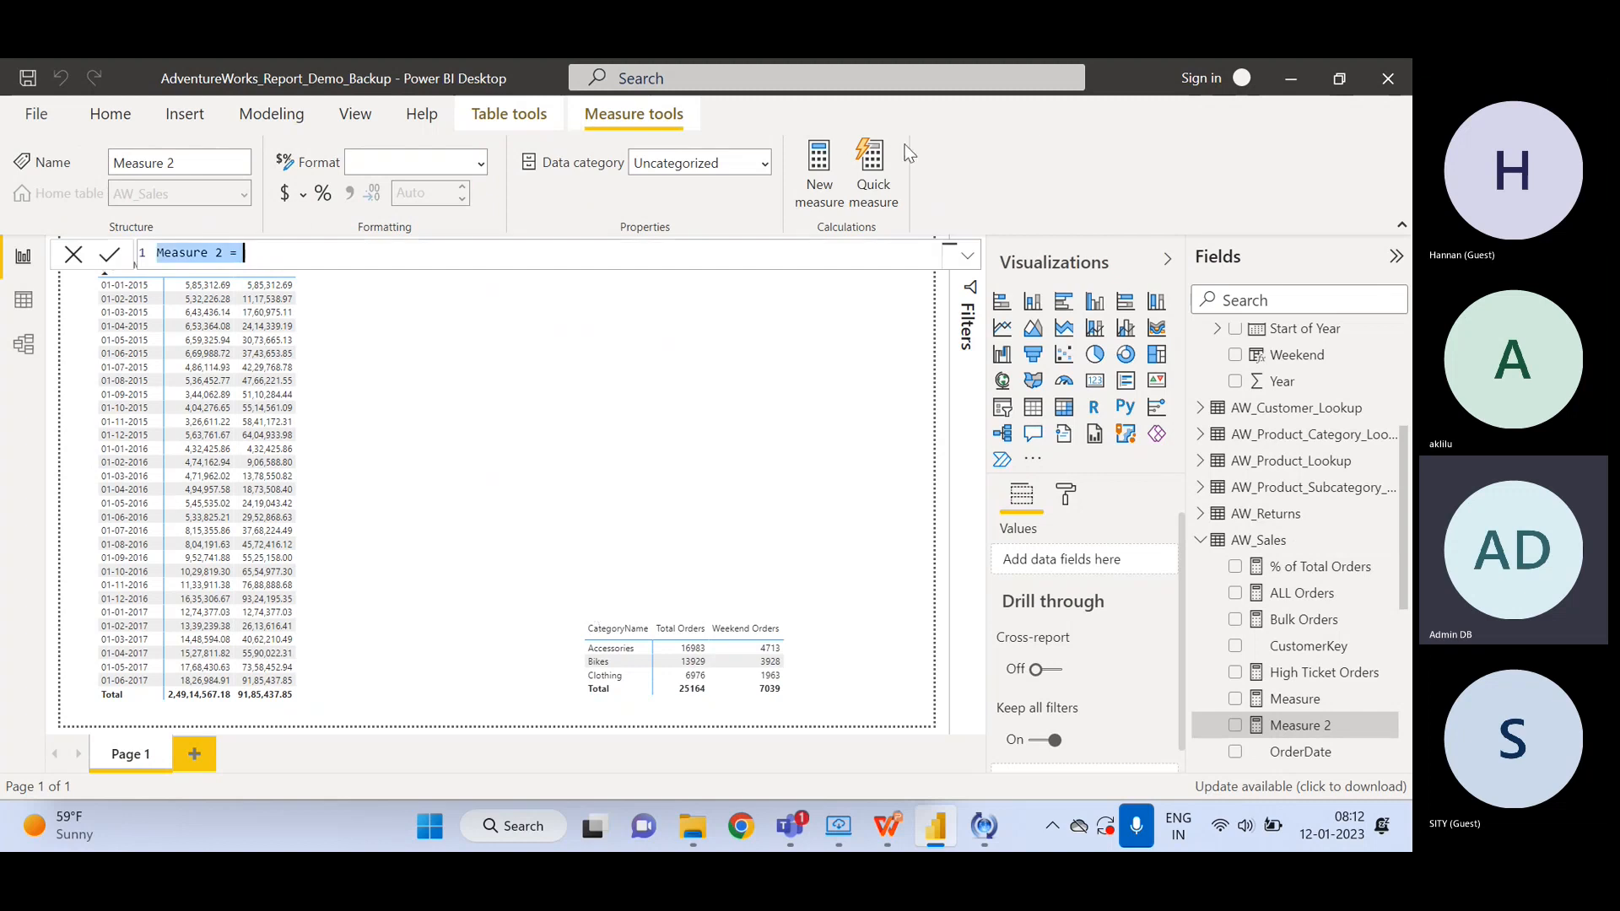
type("P")
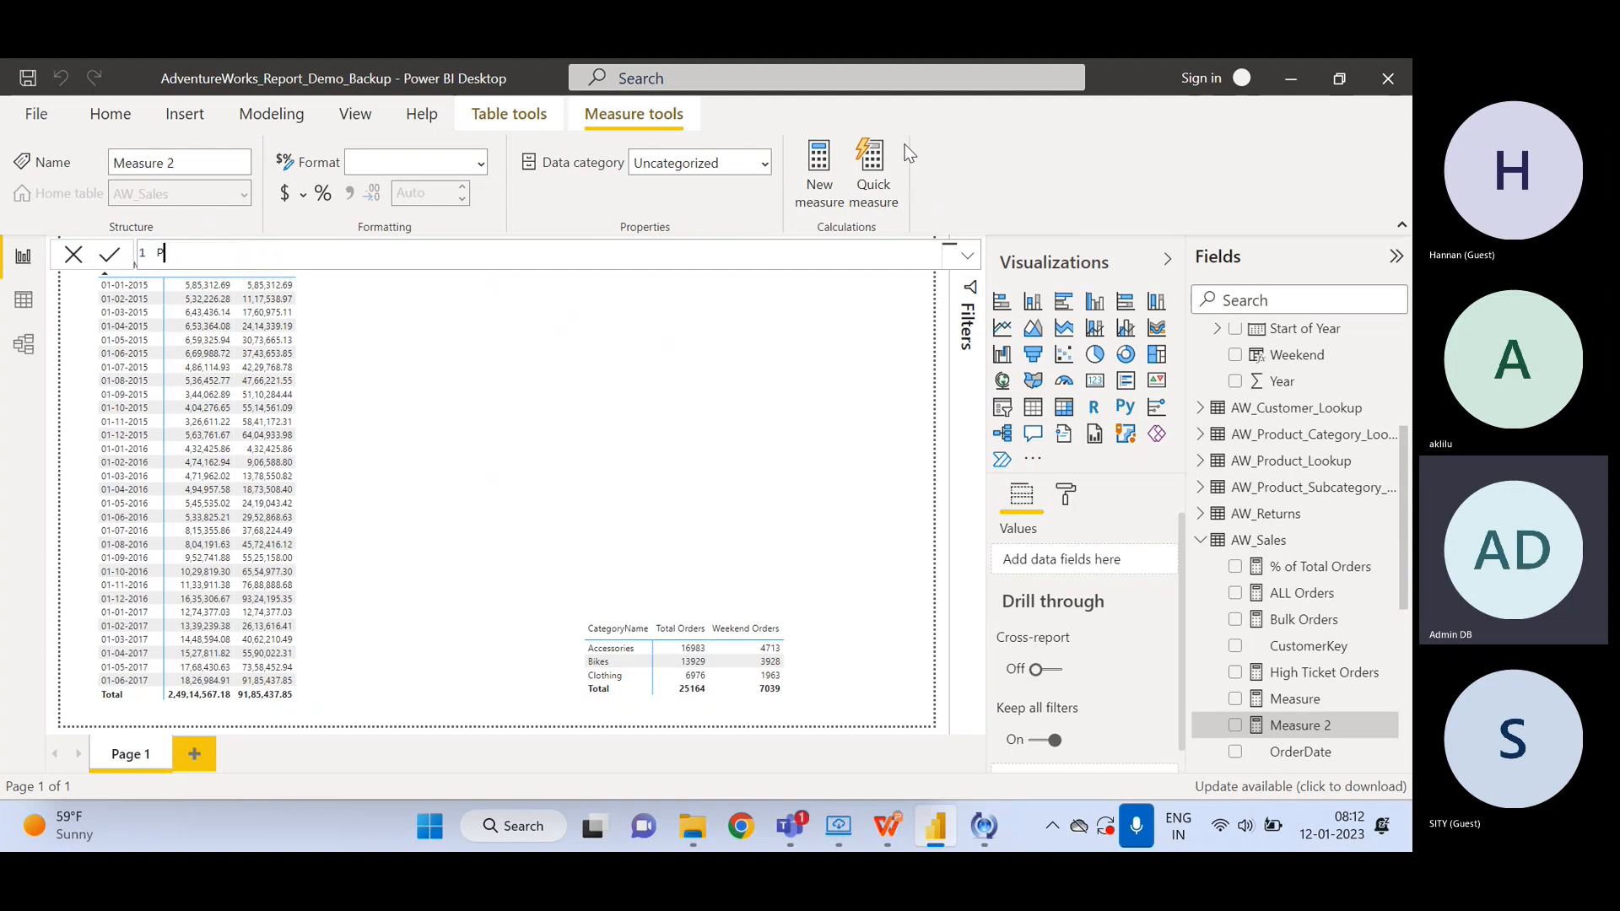
type("rev Mo")
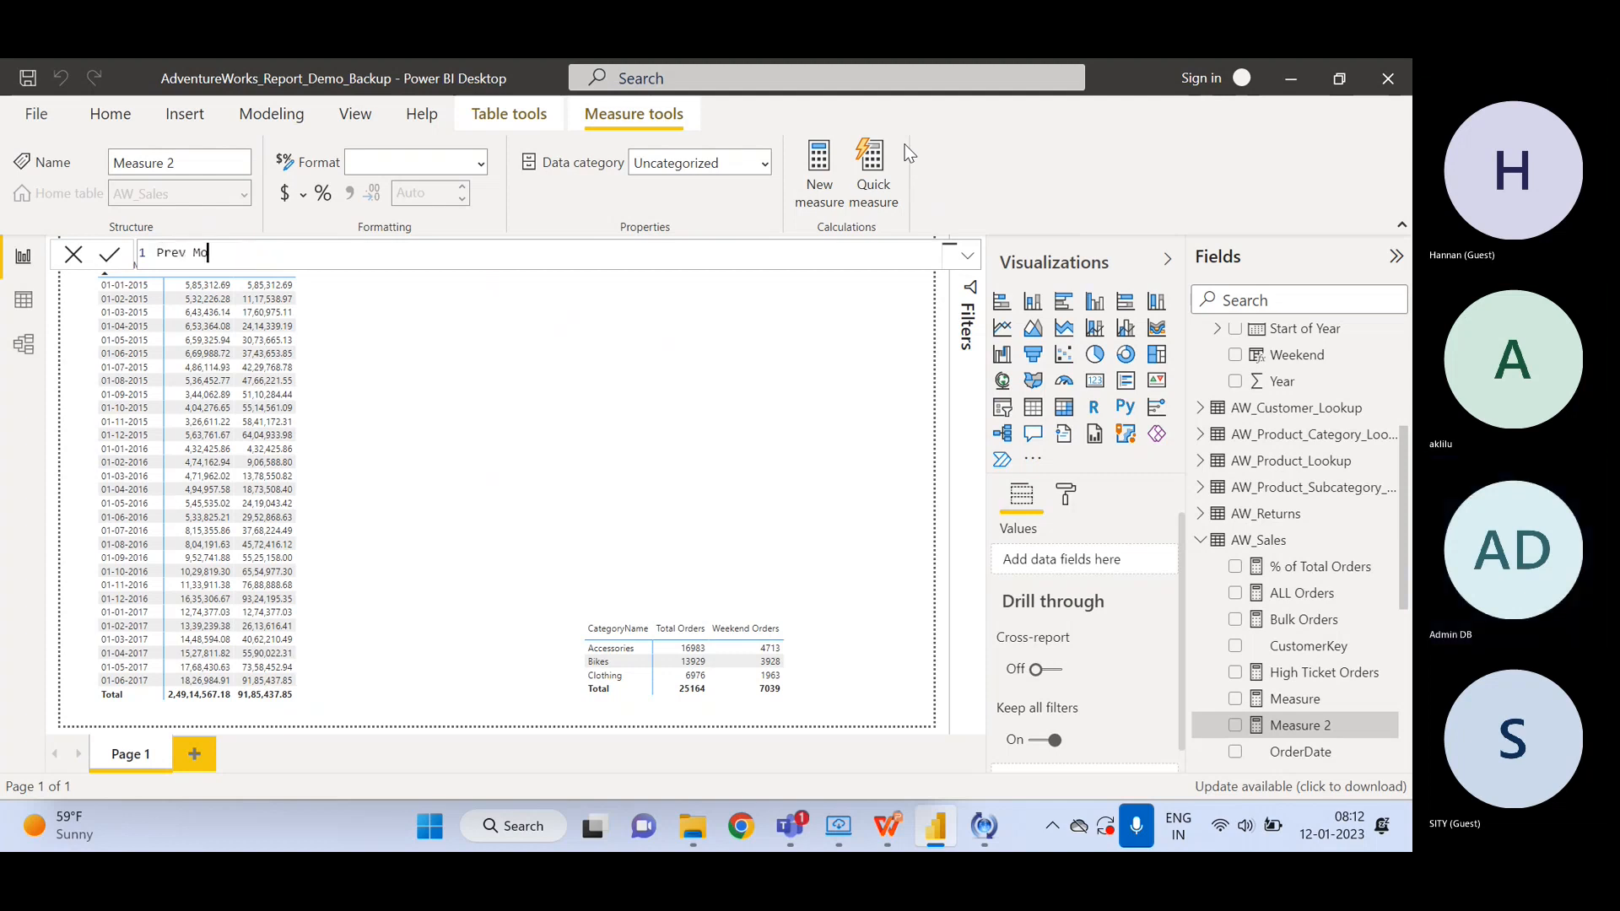
type("nth Revenue")
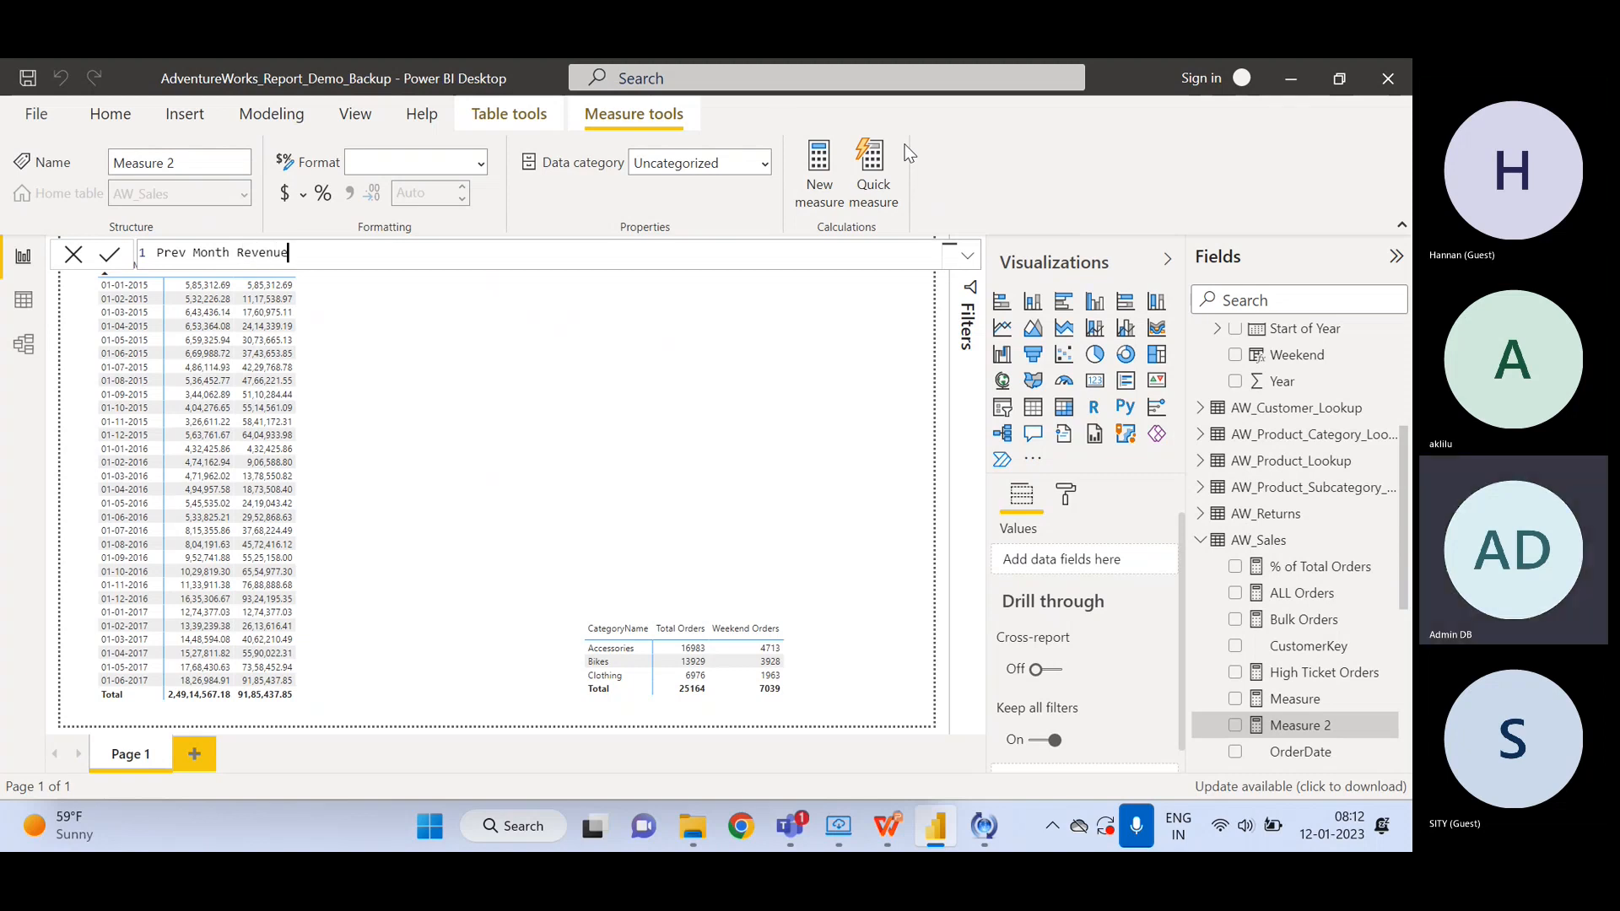
type(" = ")
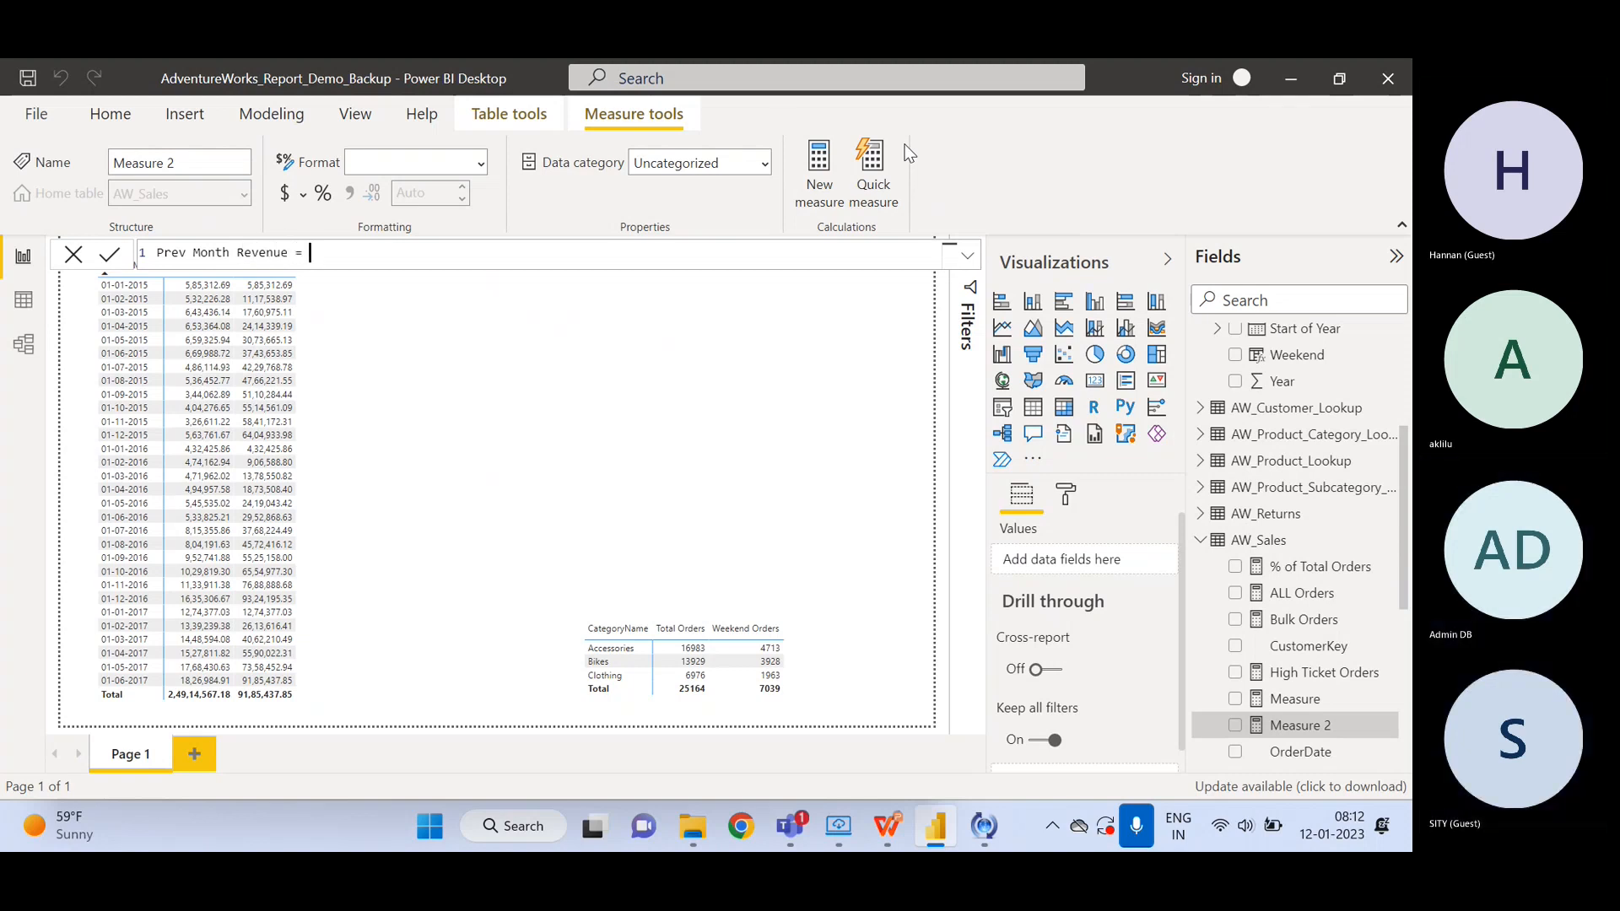
- Start the Prev Month Revenue formula with CALCULATE and [Total_Revenue] as its expression
type("cal")
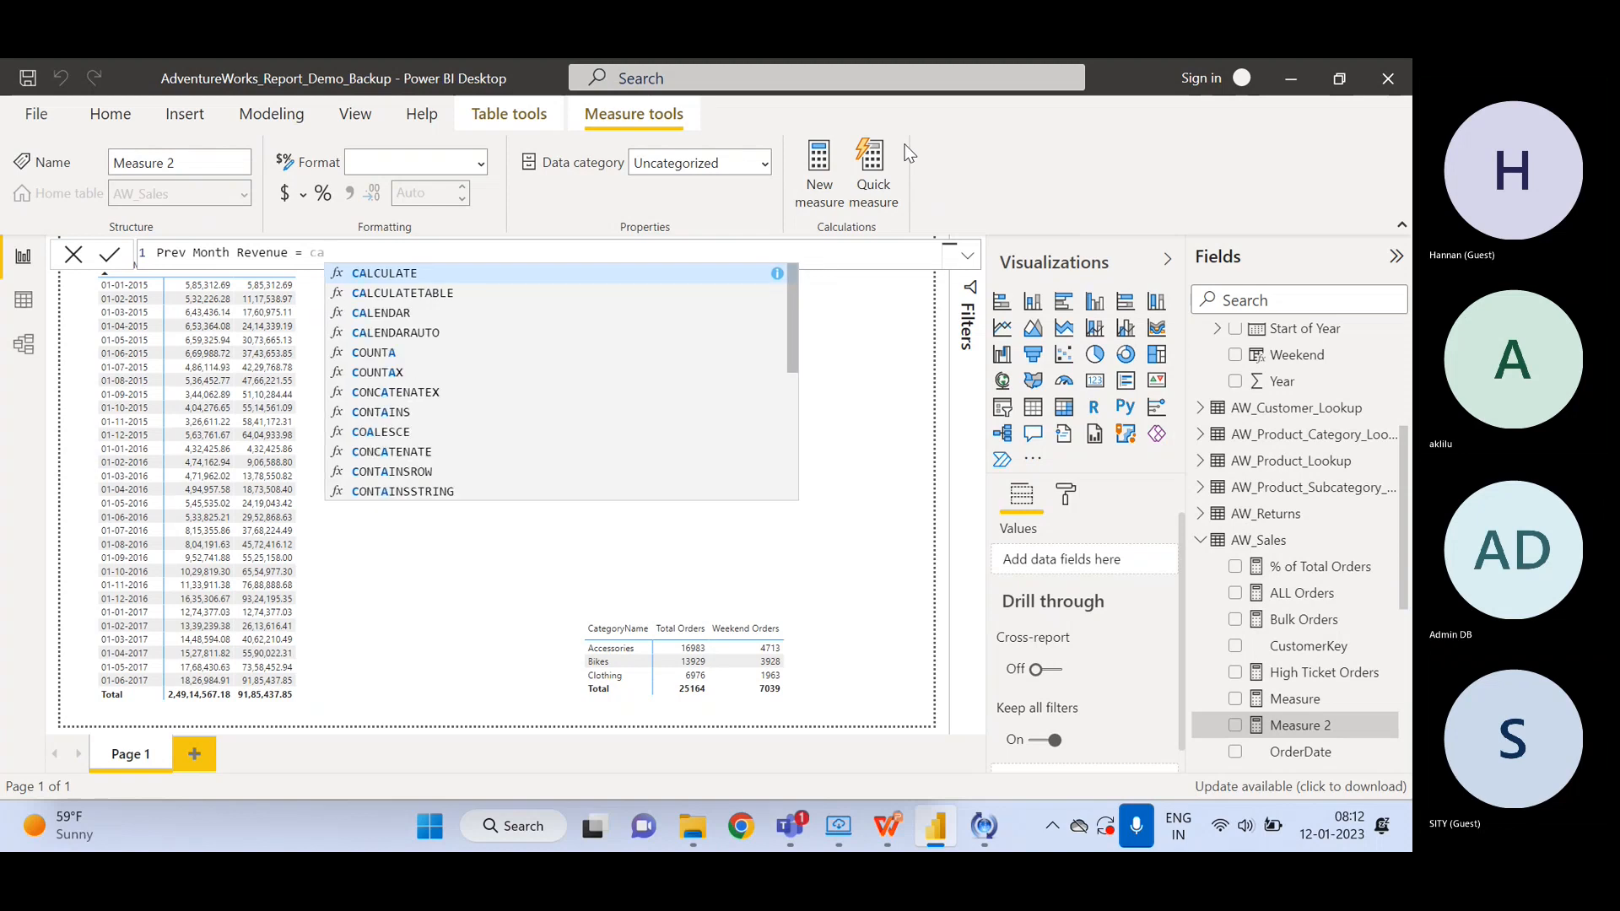
key("Tab")
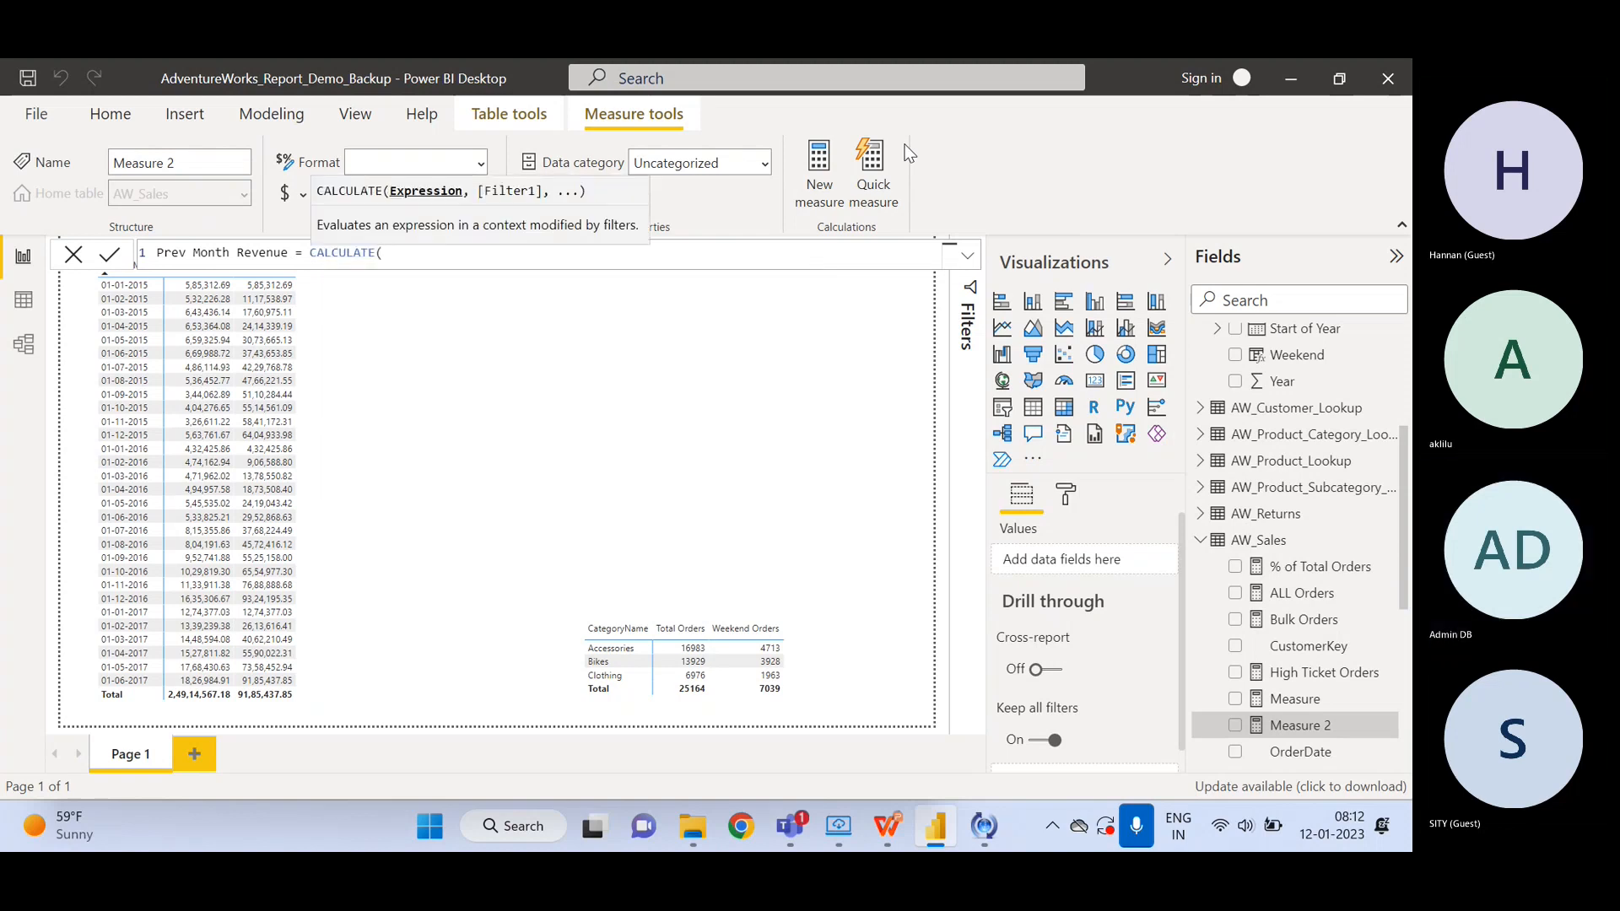
type("Tota")
key("Down")
key("Down")
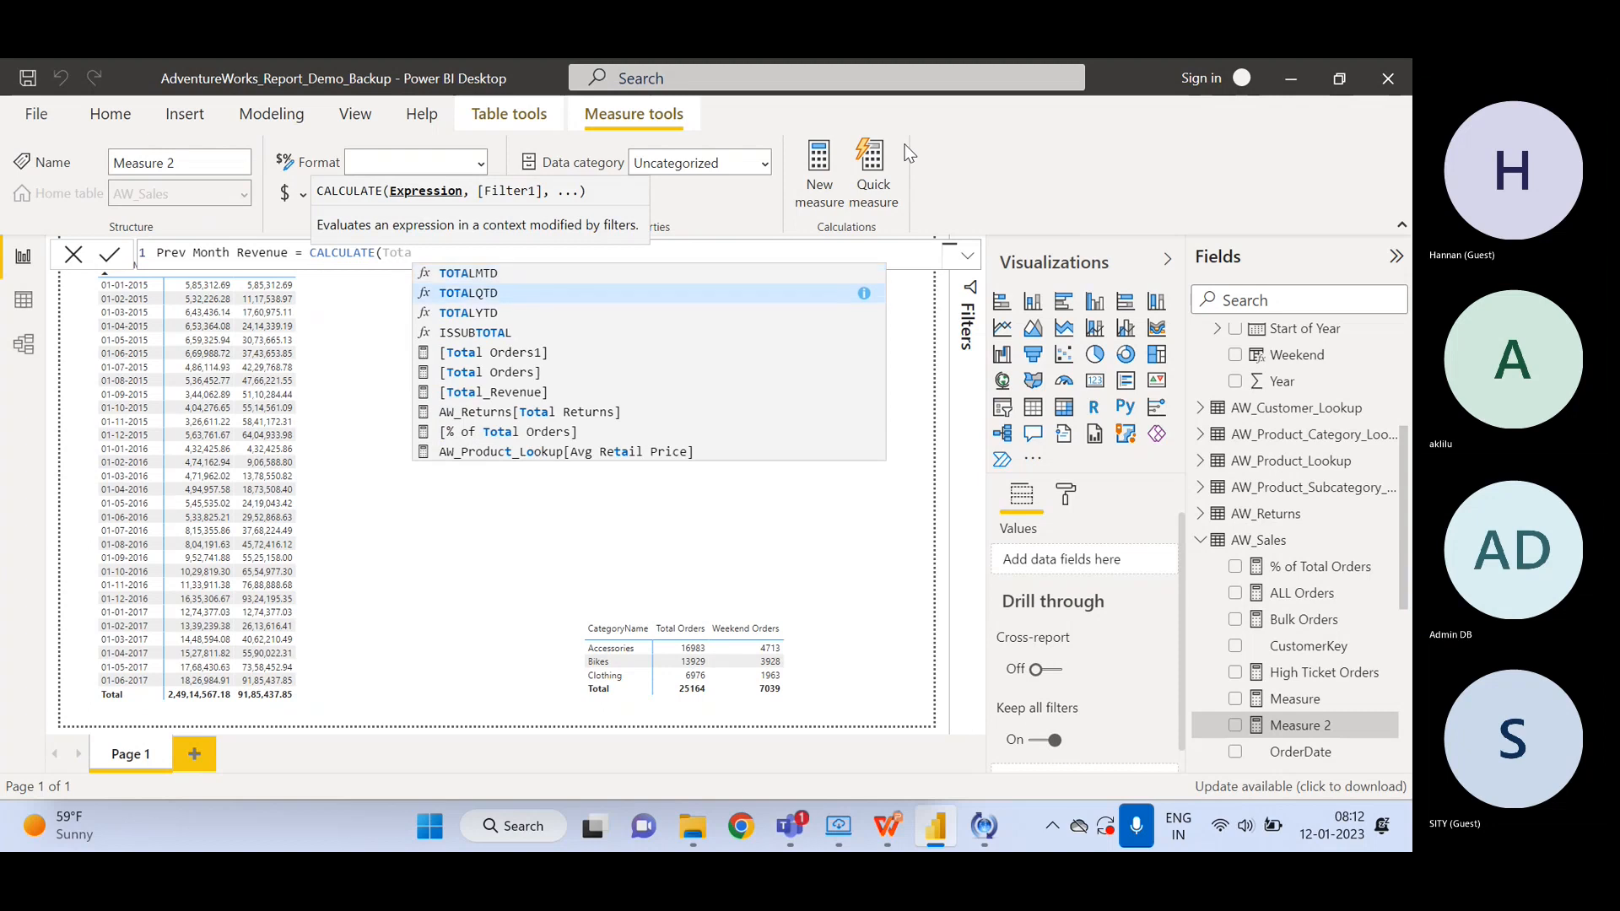
key("Down")
key("Down")
key("Down")
key("Down")
key("Tab")
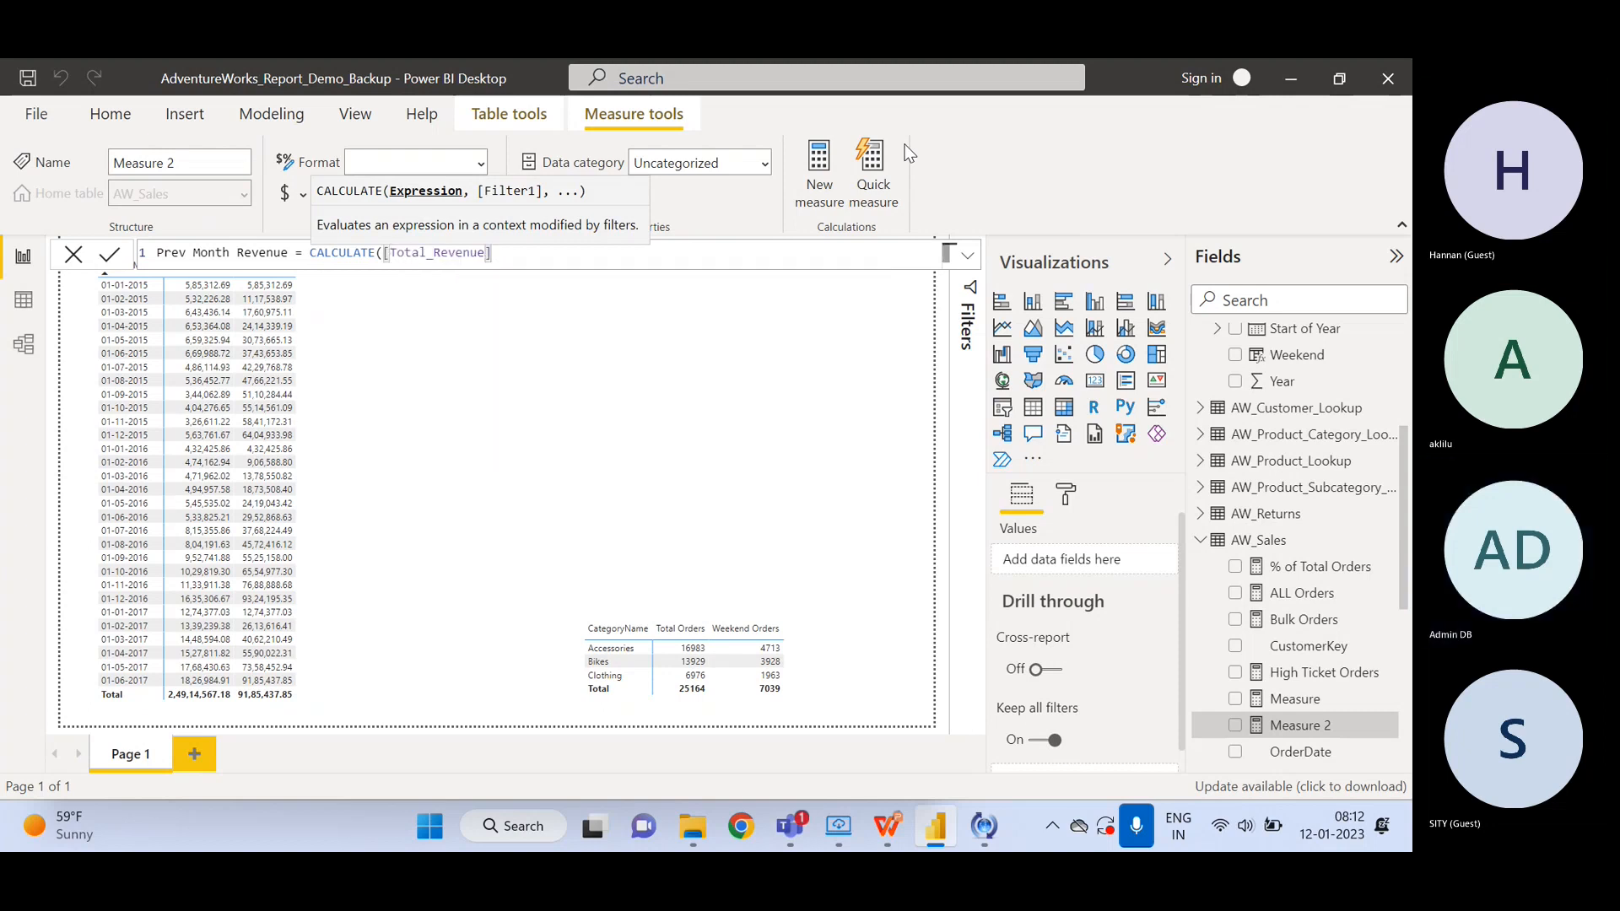
- Add DATEADD as the CALCULATE filter, with AW_Calendar_Lookup[Date] as its dates argument
type(", Date")
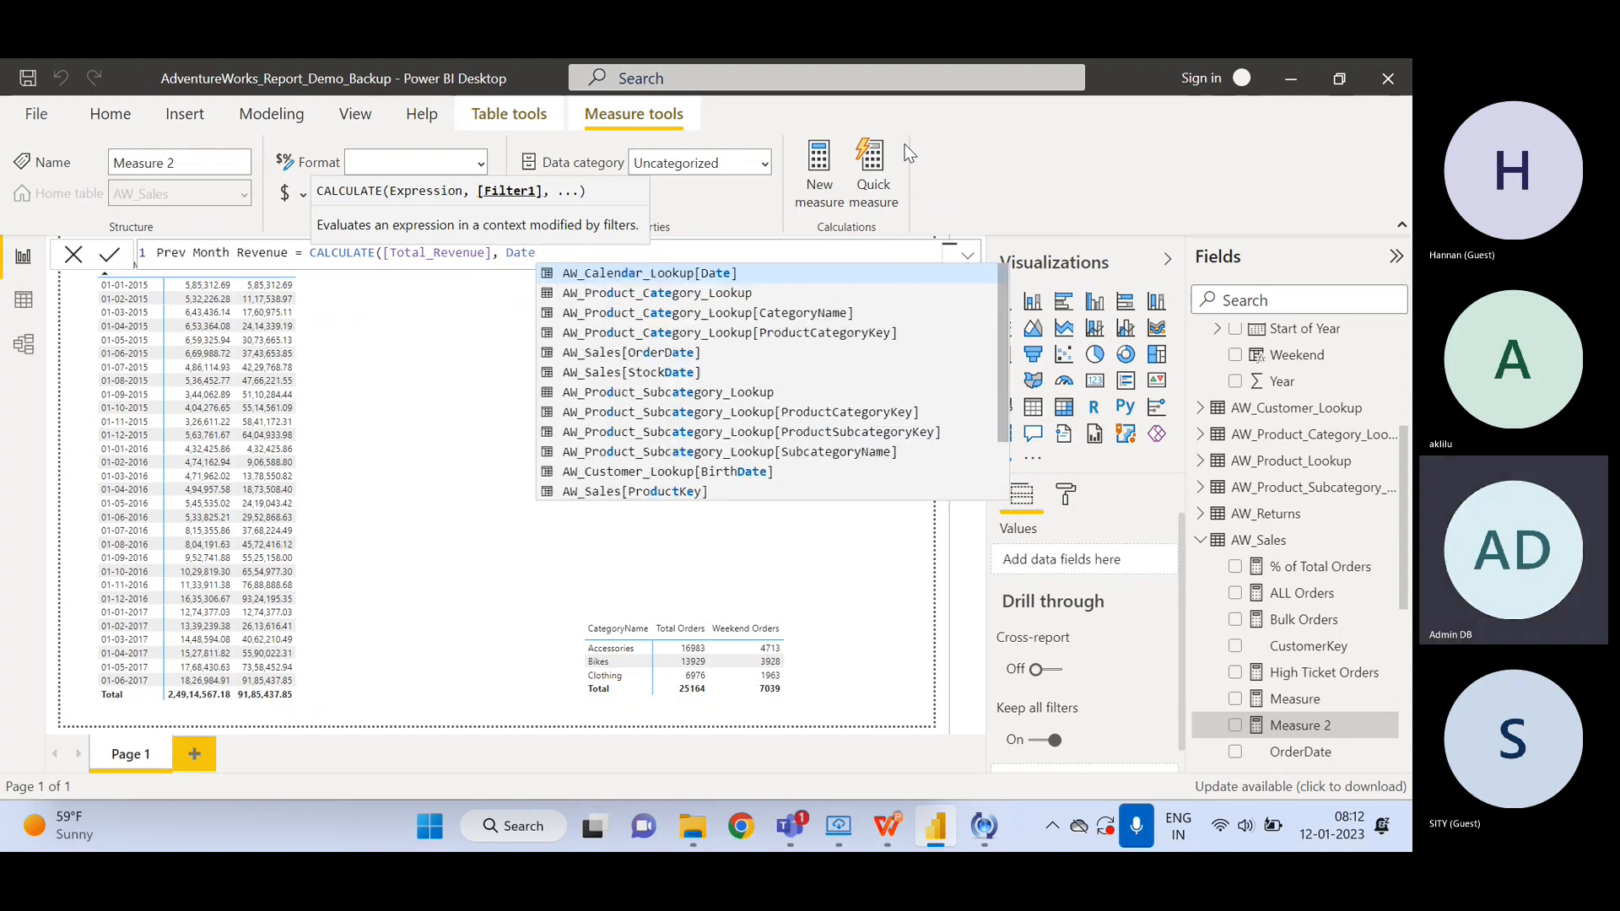
type("ADD")
key("Tab")
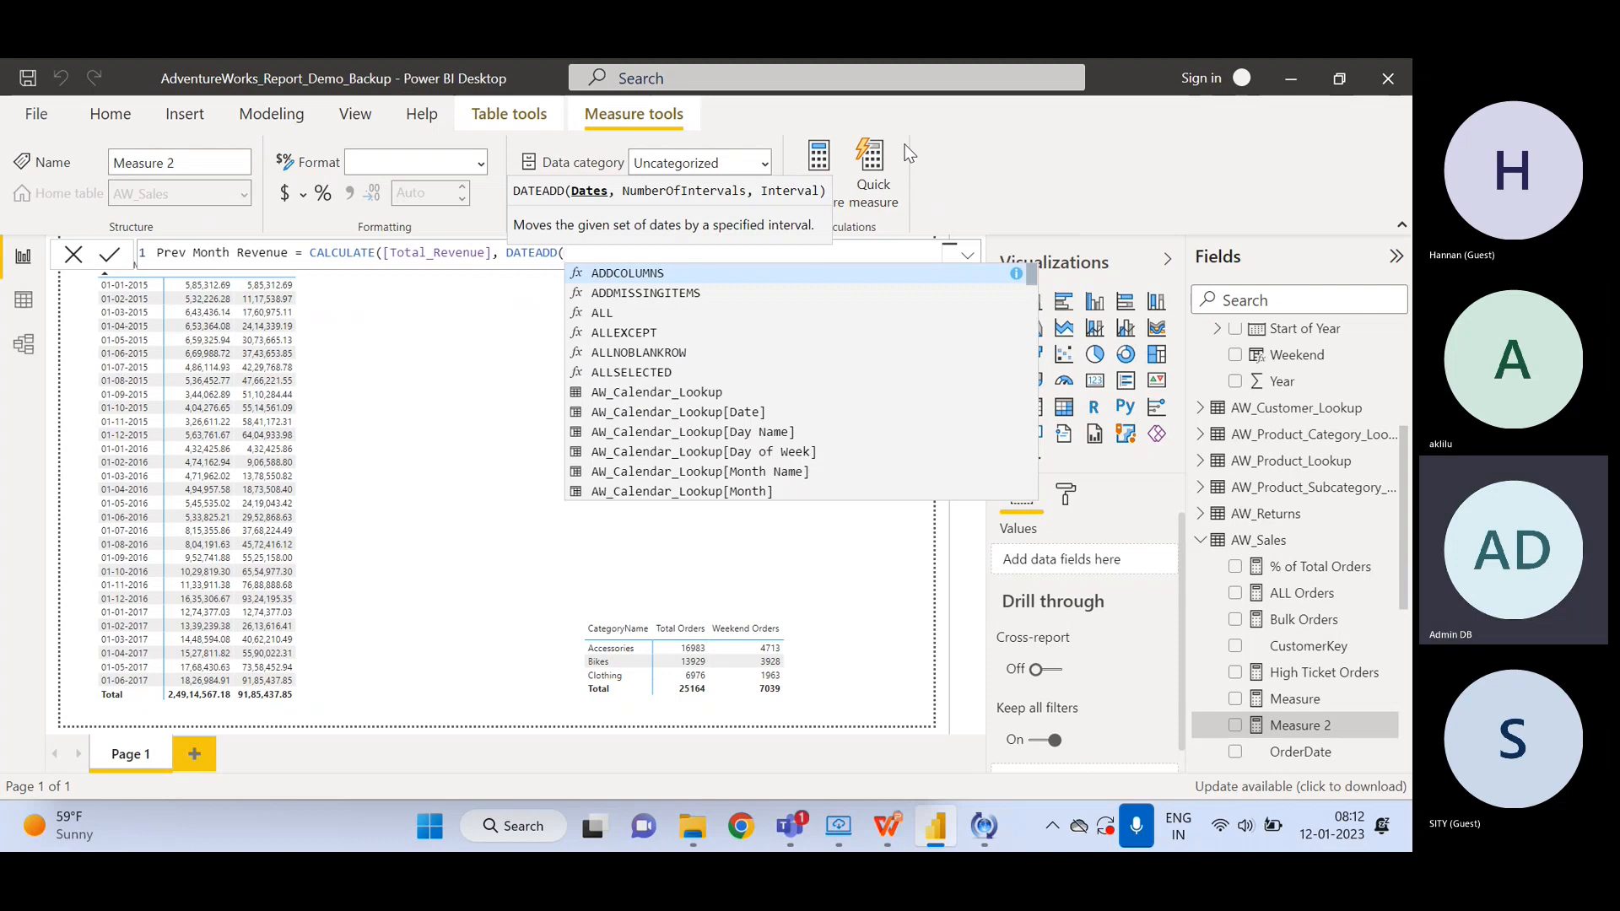
type("date")
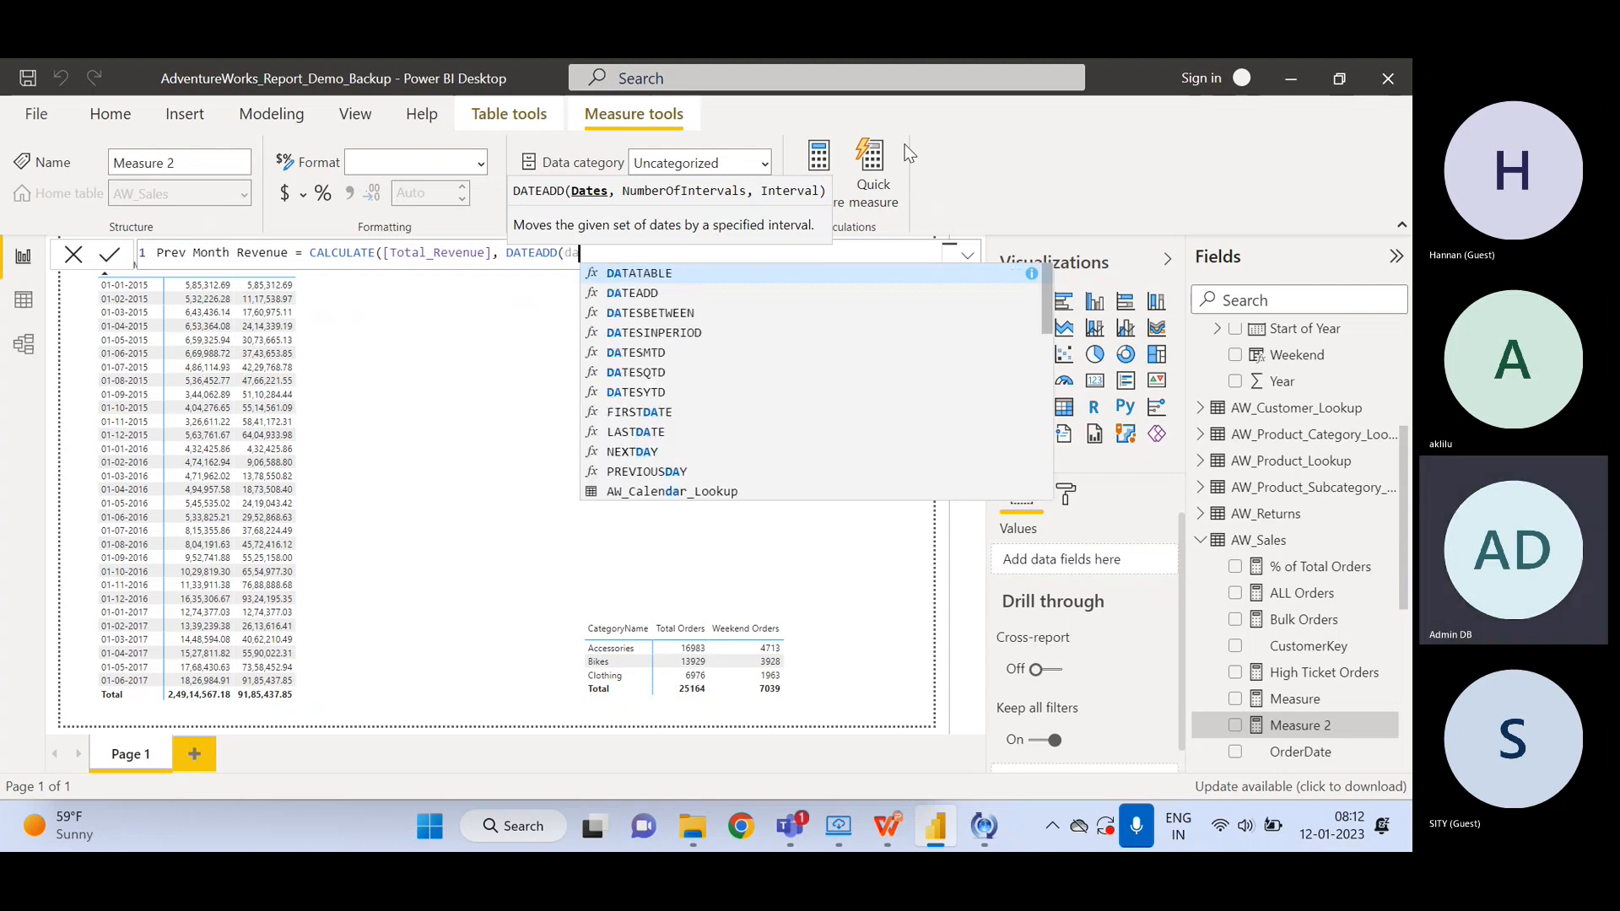
key("Down")
key("Down")
key("Down")
key("Down")
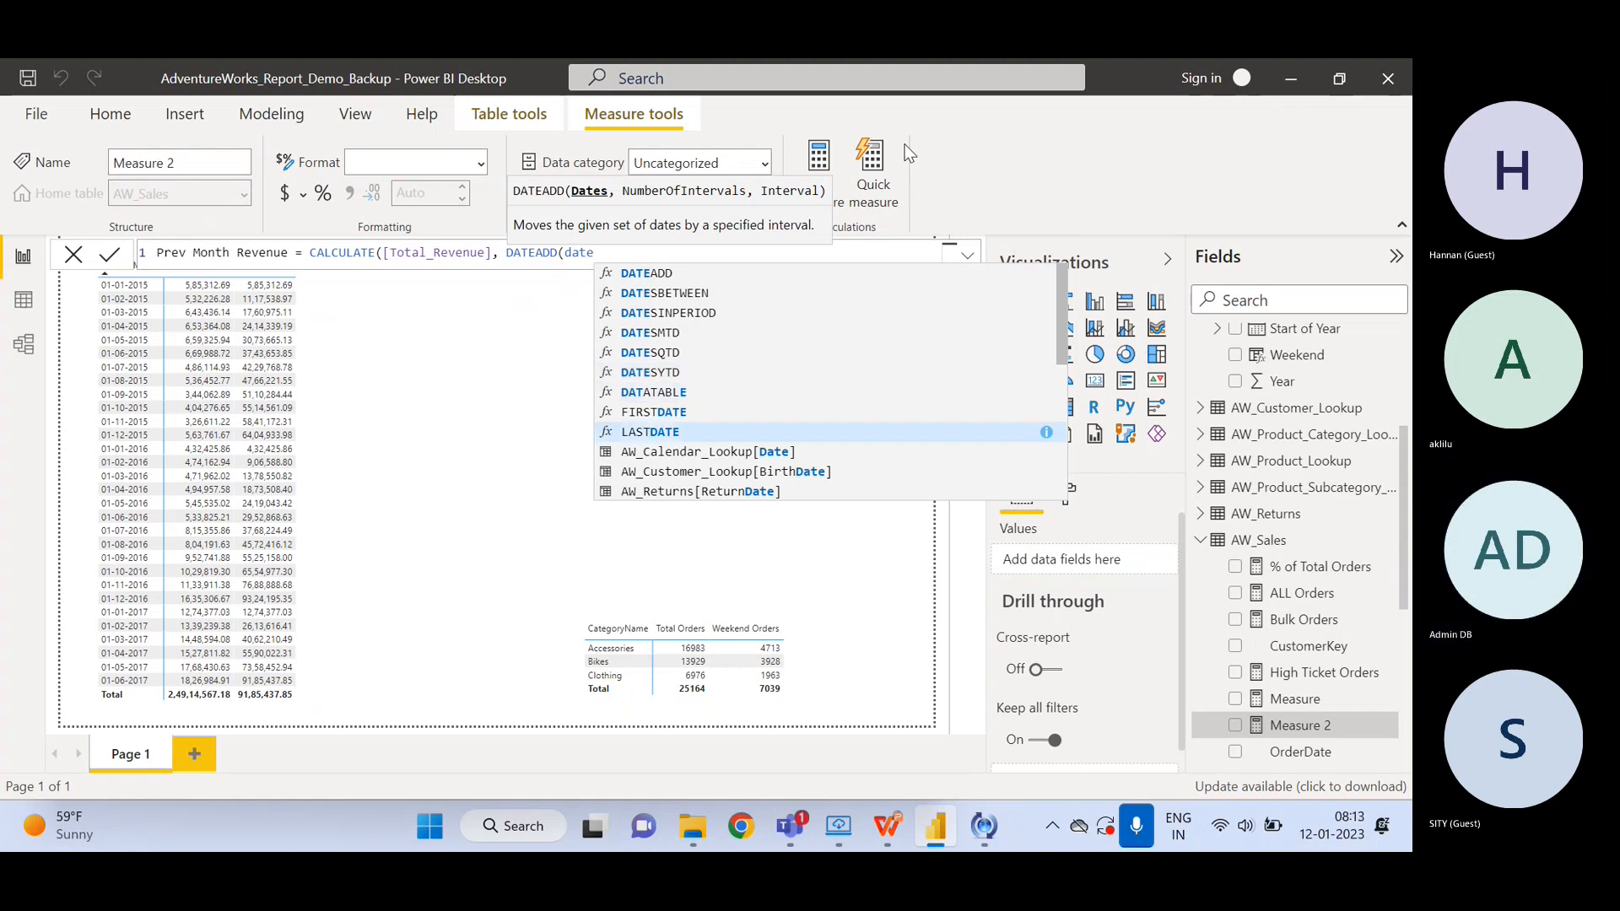
key("Down")
key("Tab")
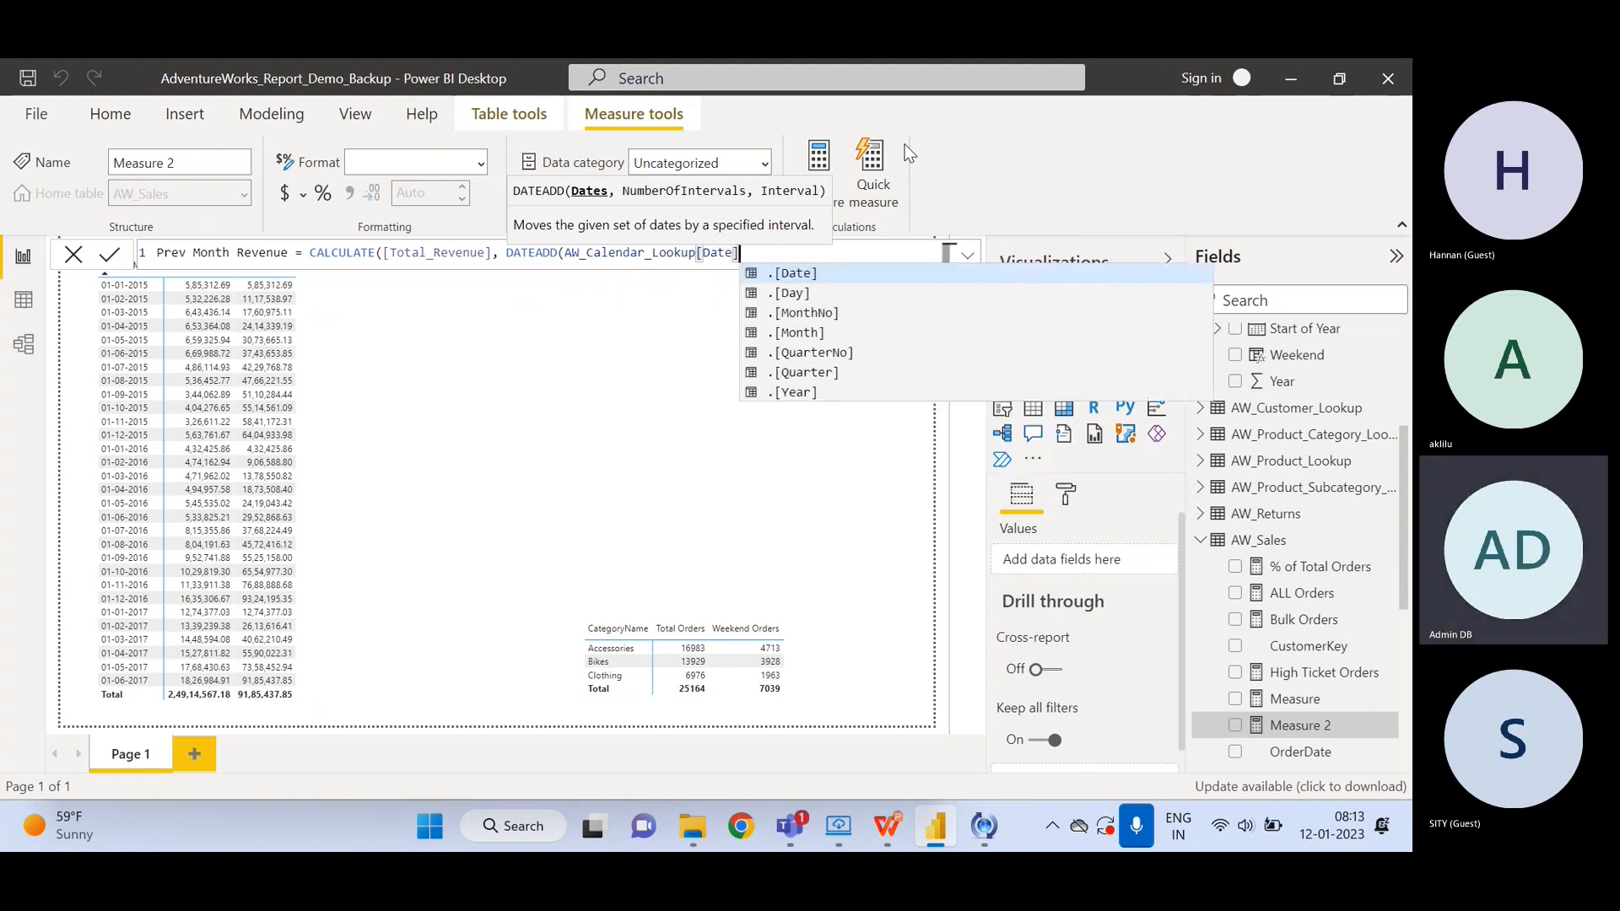
- Complete the DATEADD arguments with -1 and MONTH, close both functions and commit the measure
type(",")
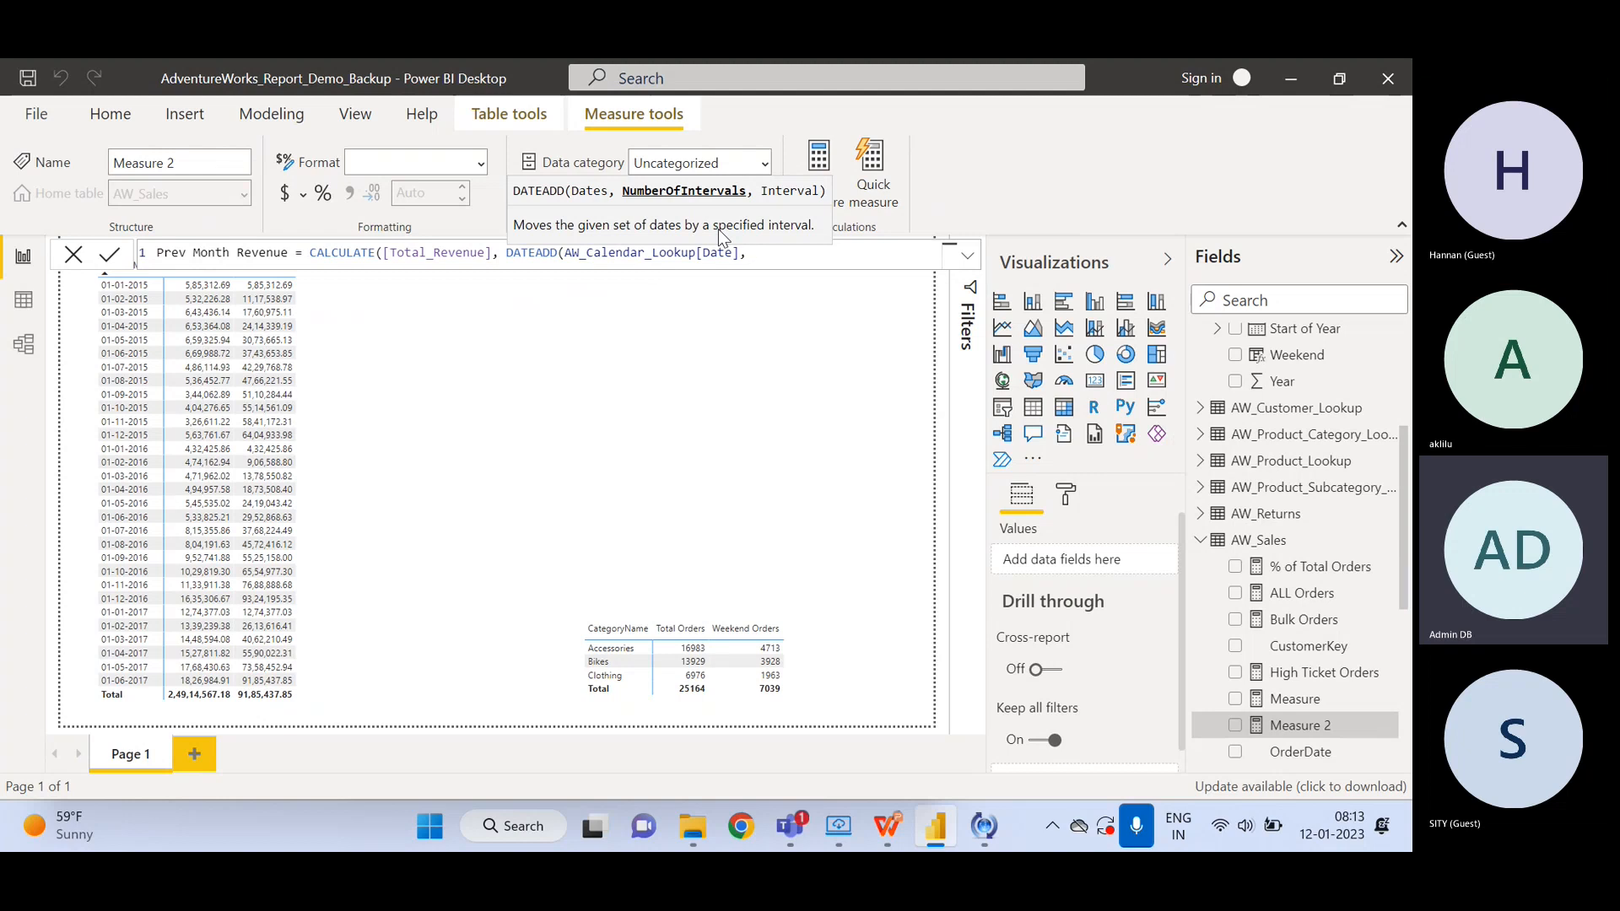
type("-1")
type(",")
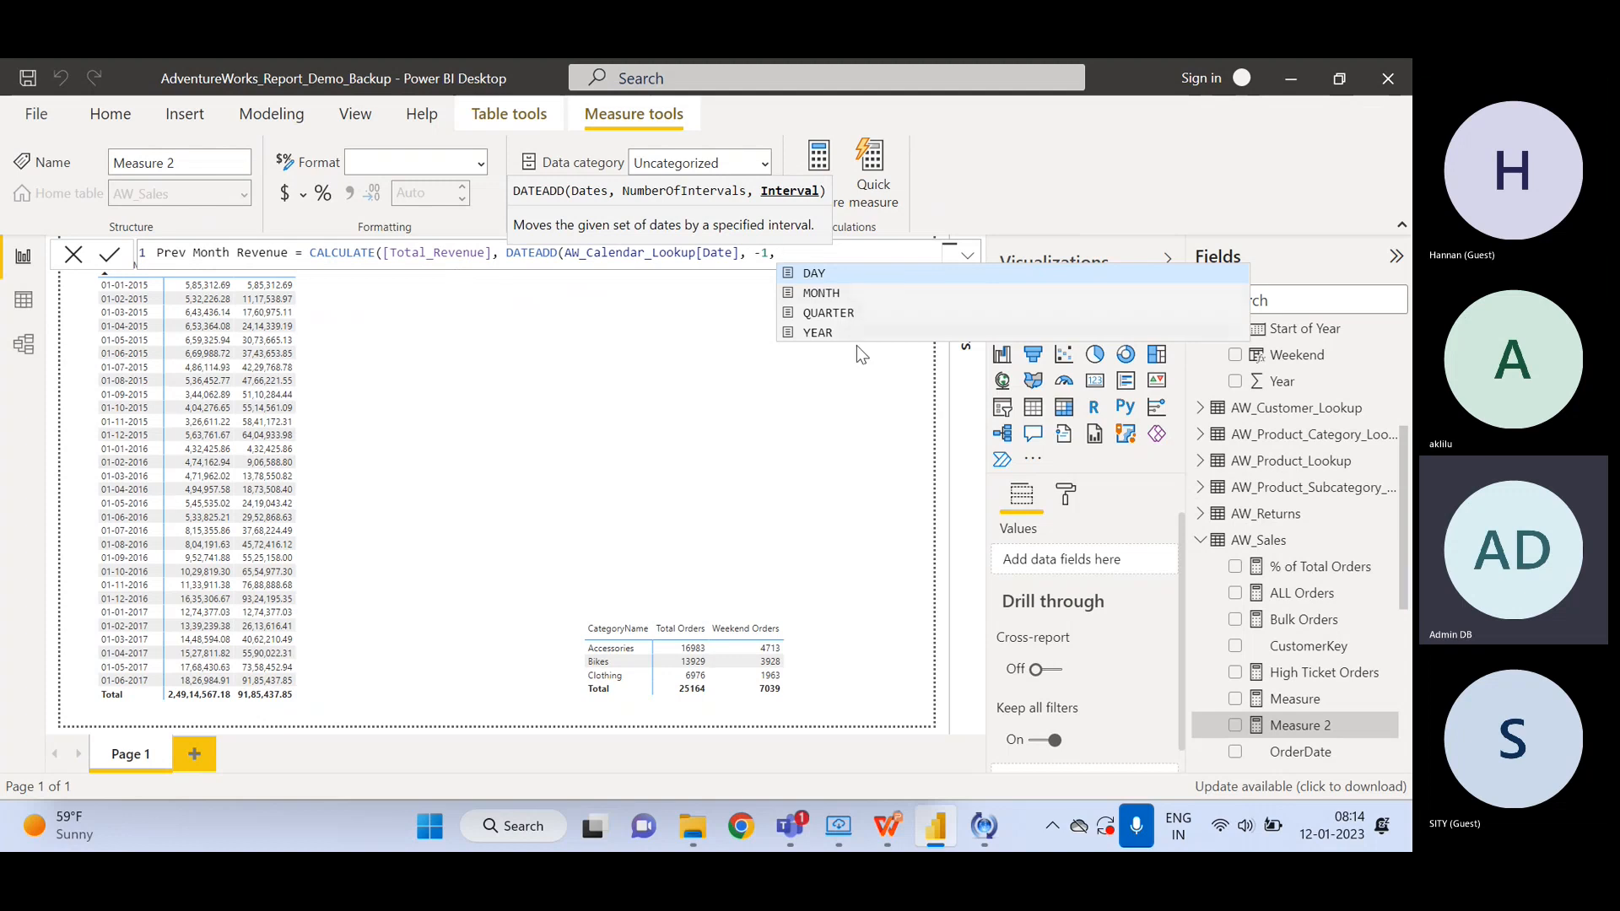
left_click(807, 256)
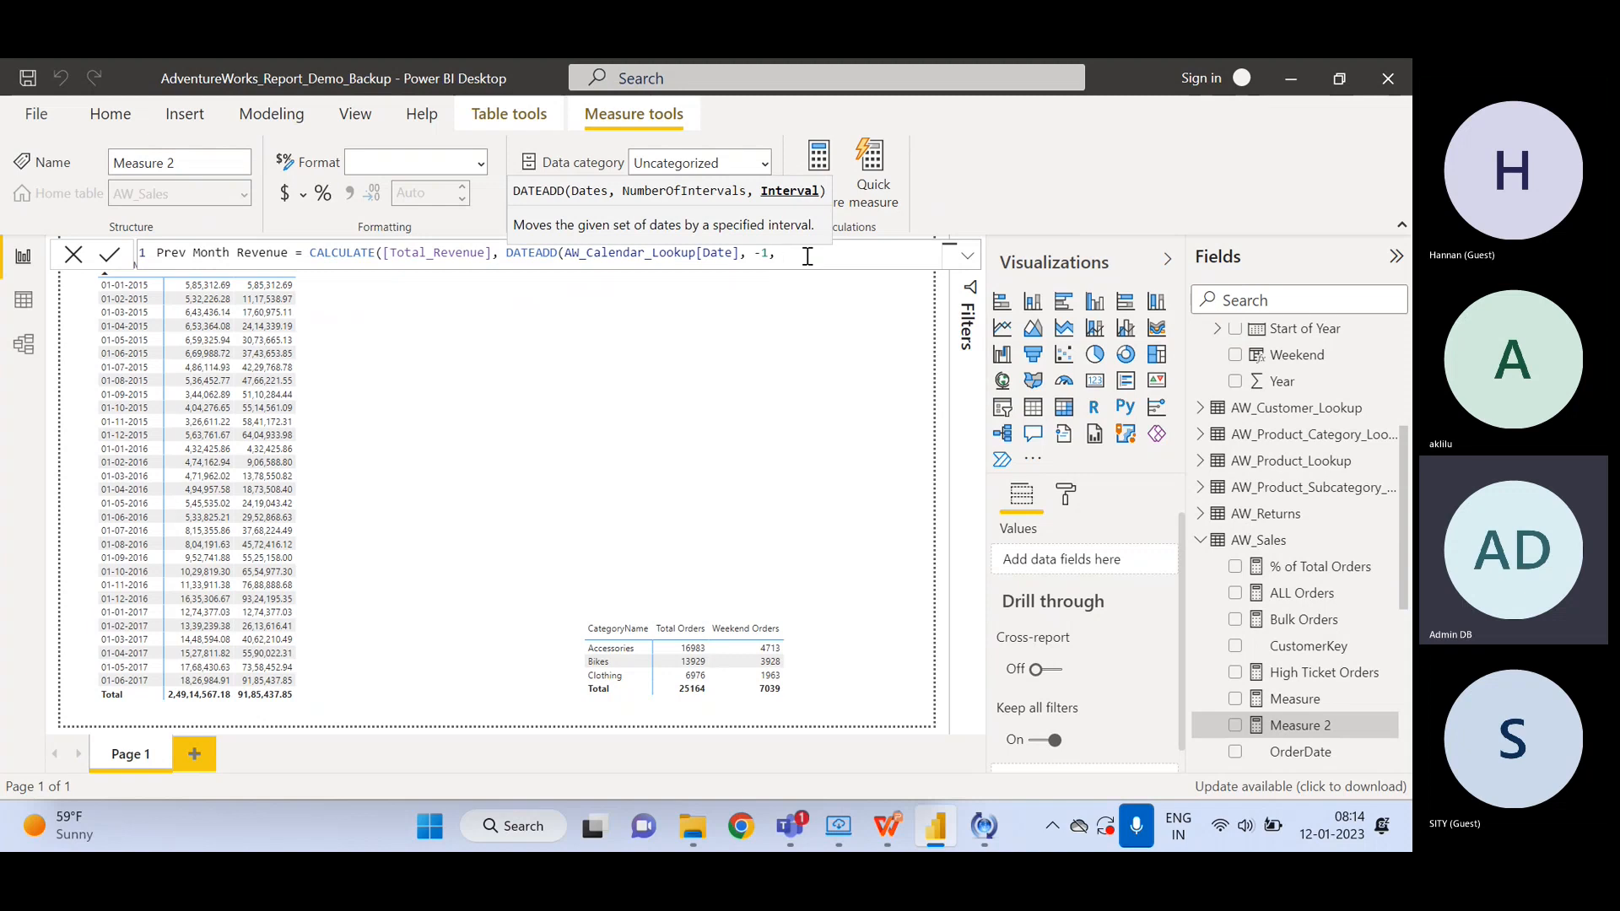
type("MONTH")
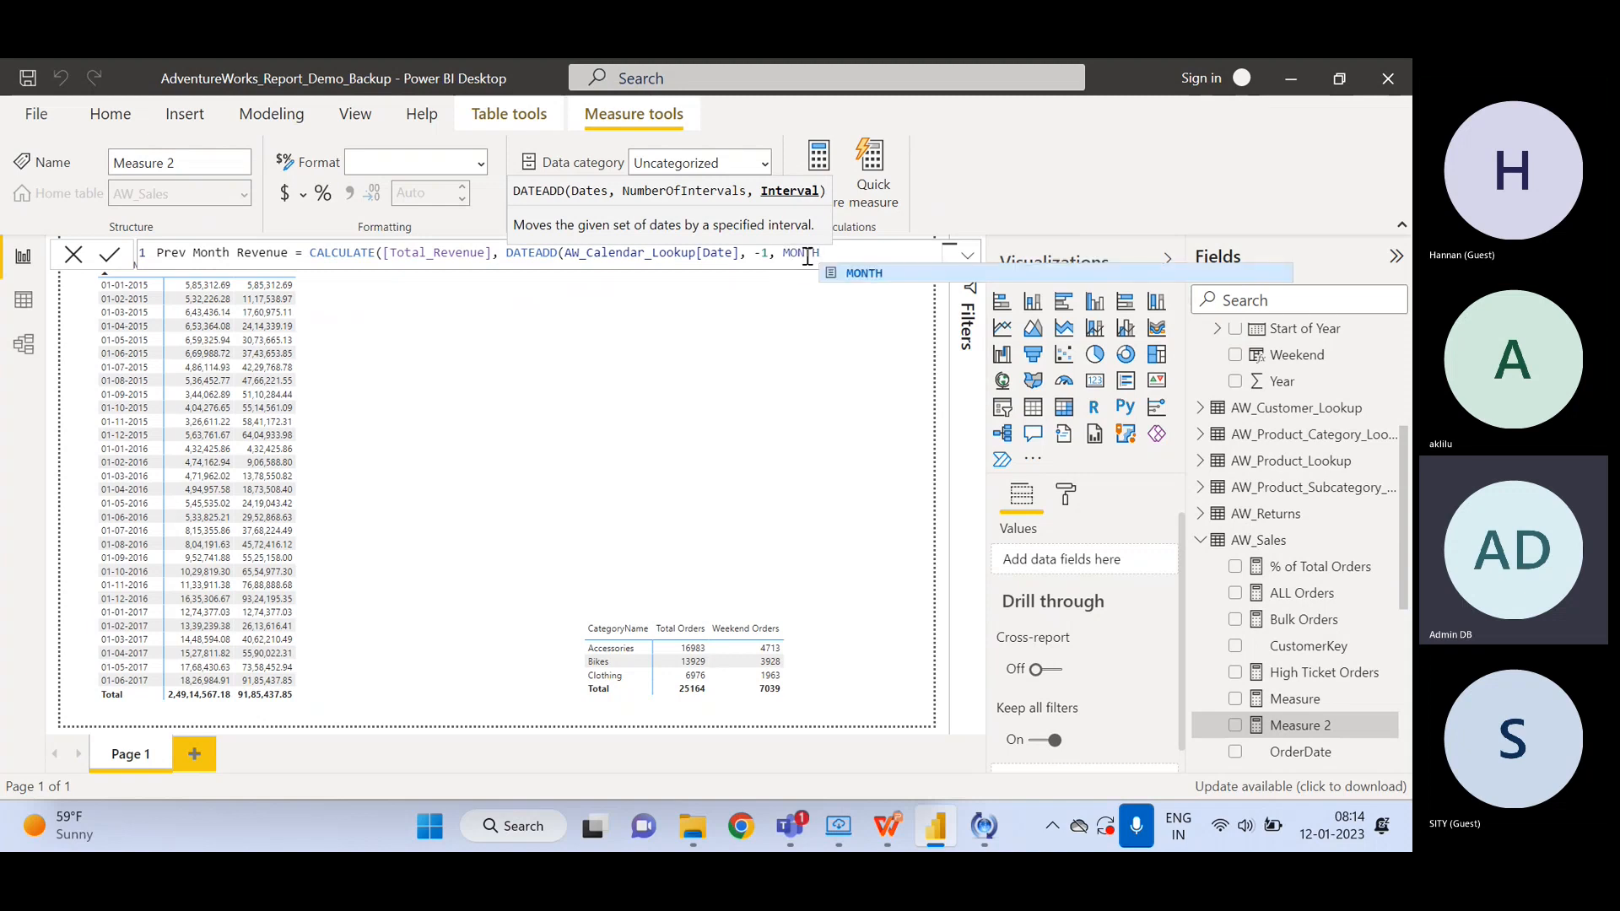
type(")")
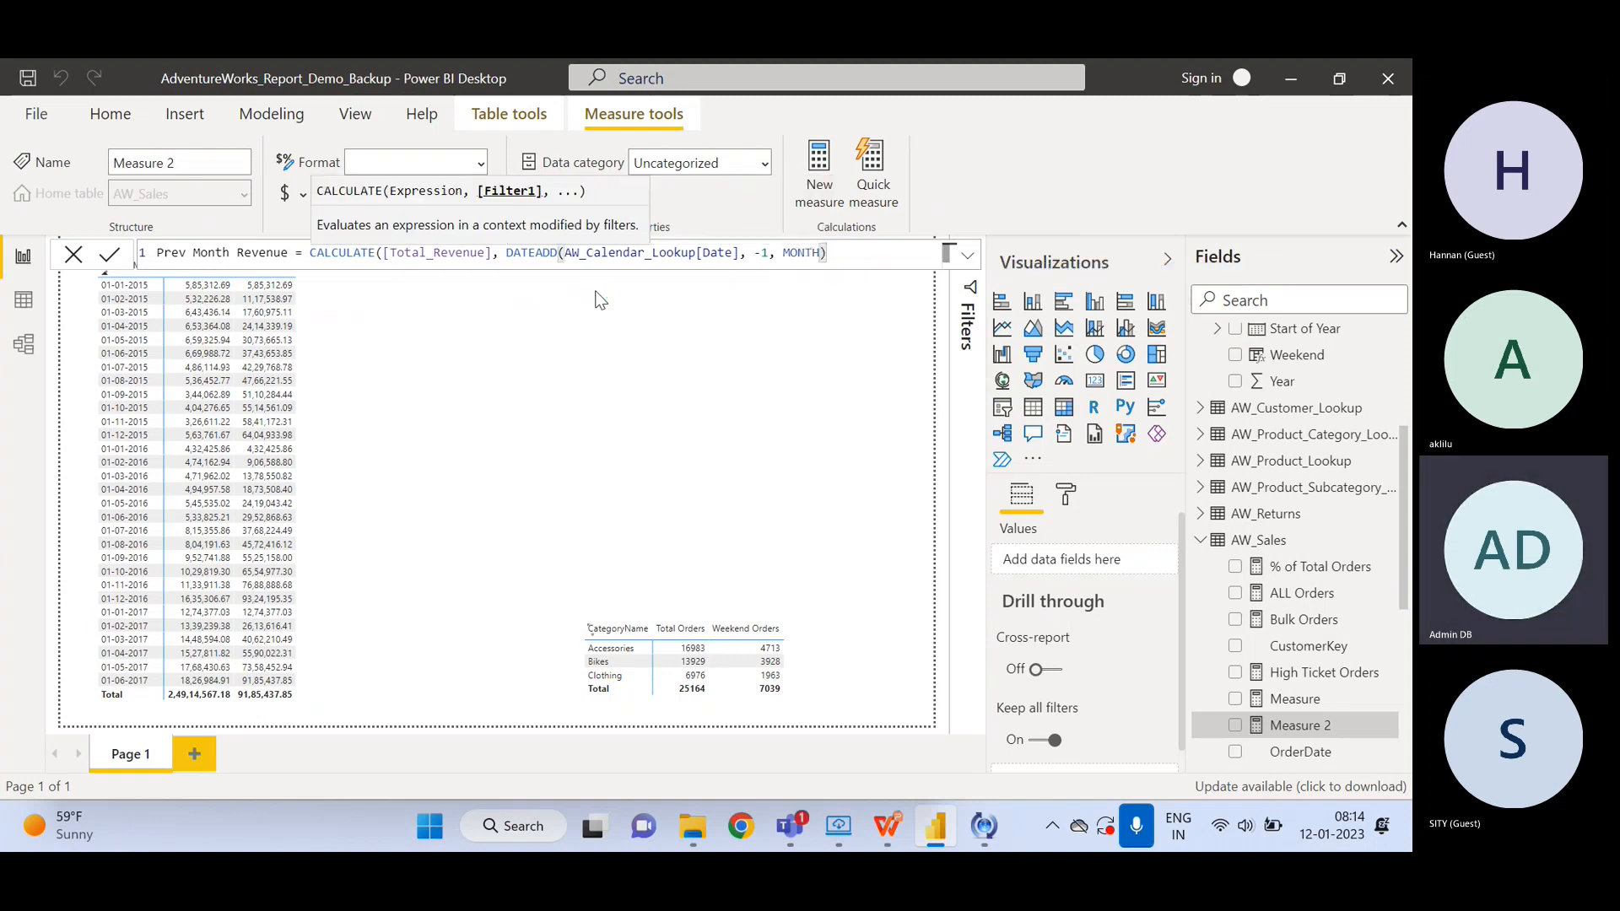
type(")")
key("Return")
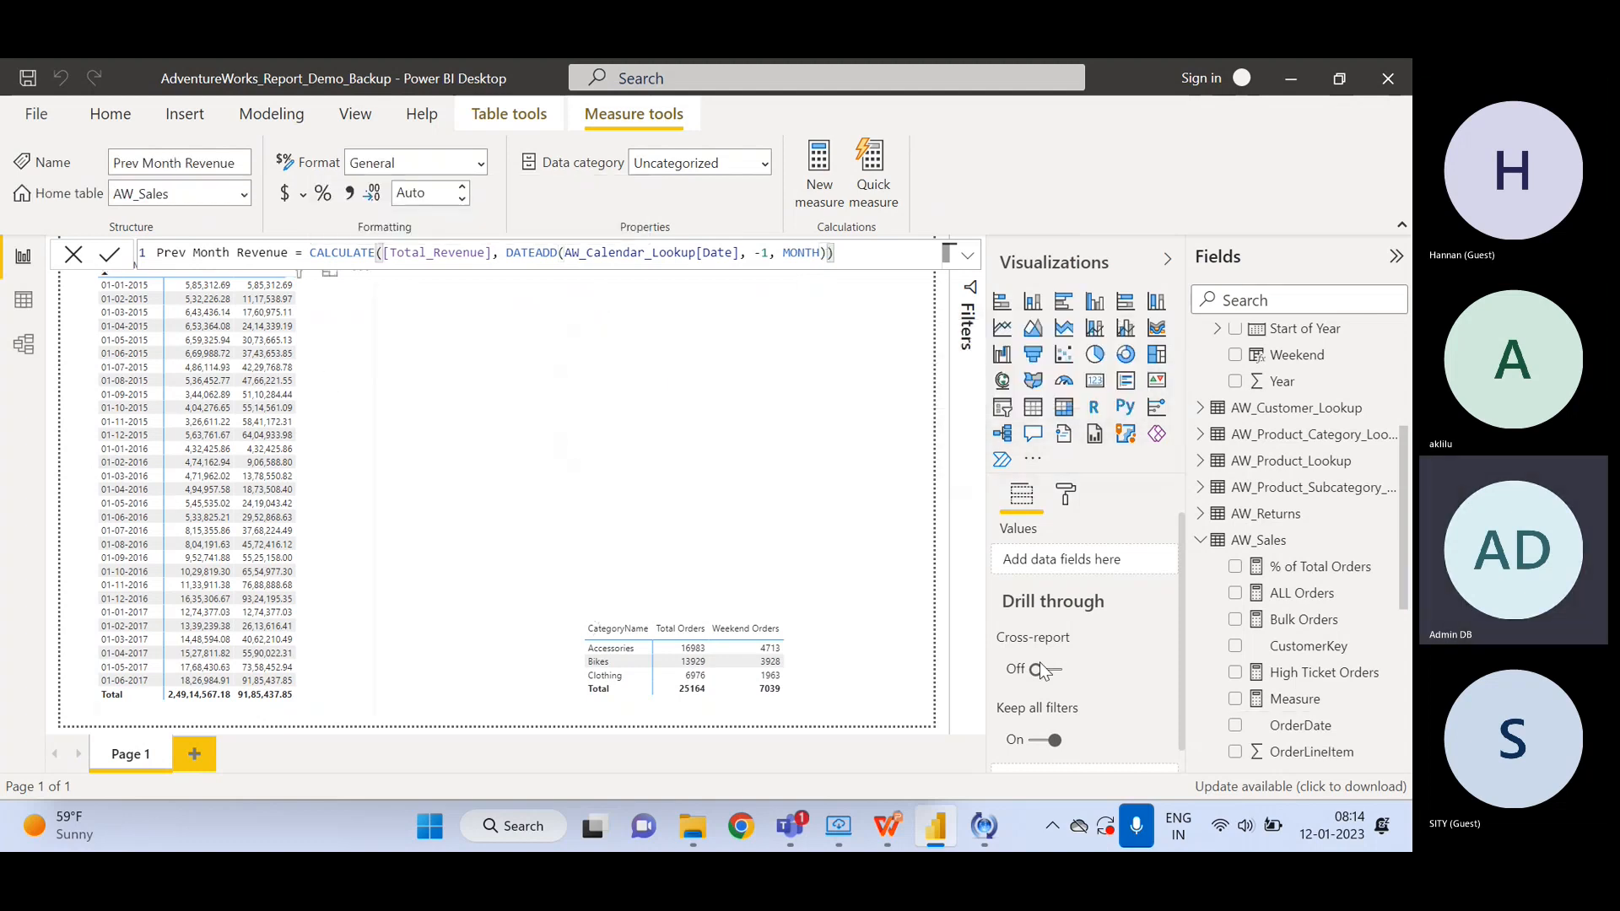
- Remove YTD Revenue from the values of the Start of Month revenue matrix
left_click(328, 375)
left_click(1166, 731)
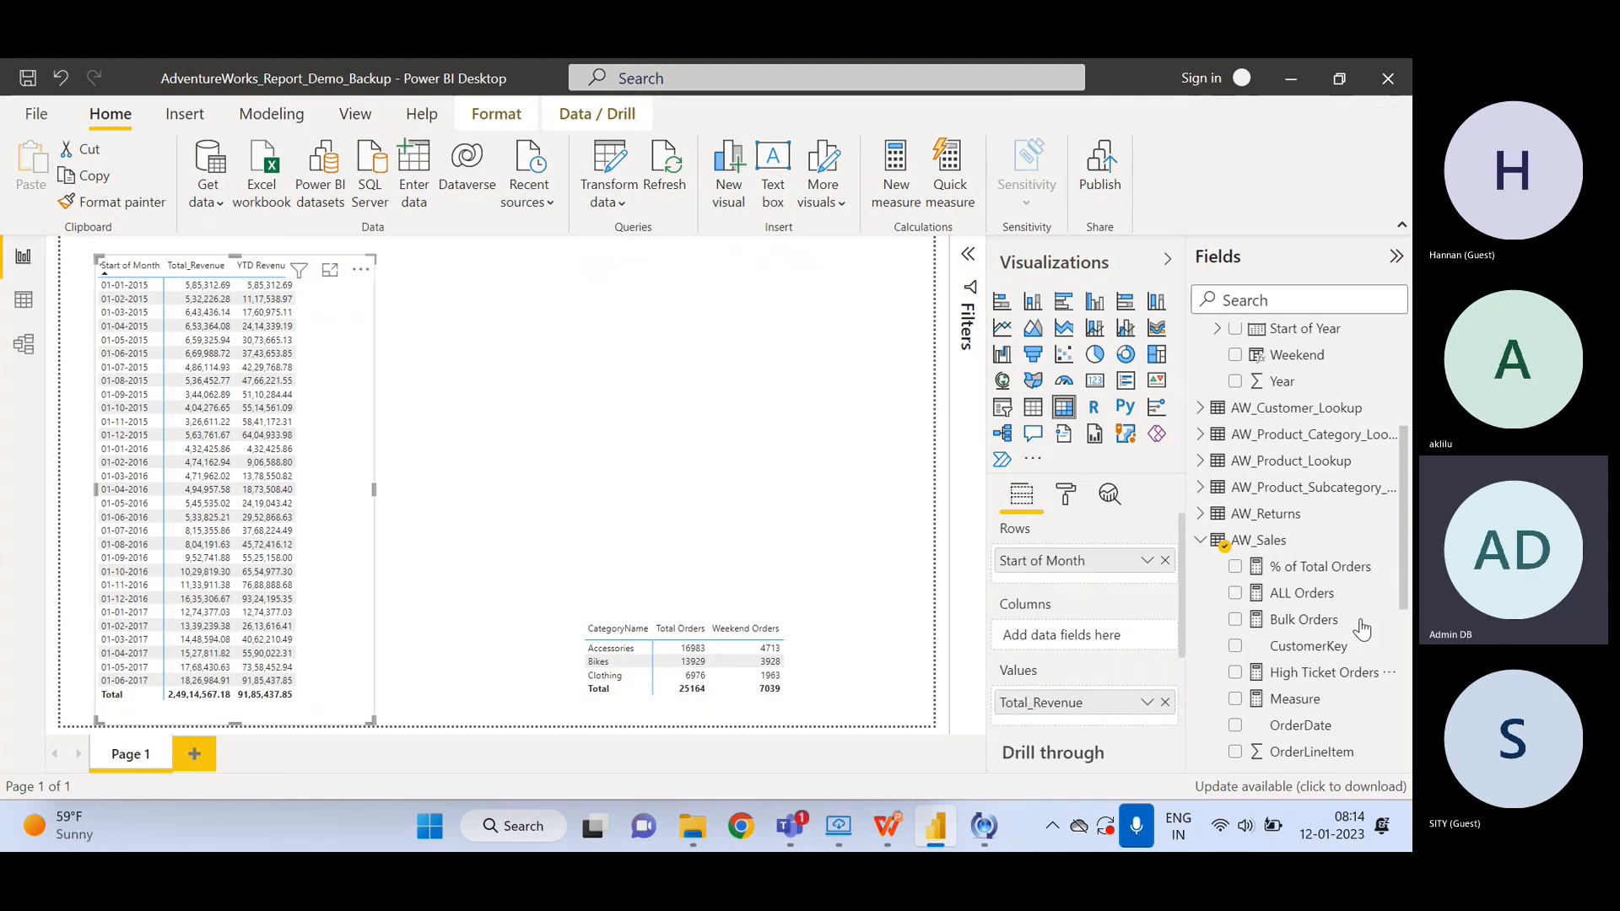
- Add Prev Month Revenue to the values of the Start of Month revenue matrix and widen the matrix
scroll(1400, 560, "down", 5)
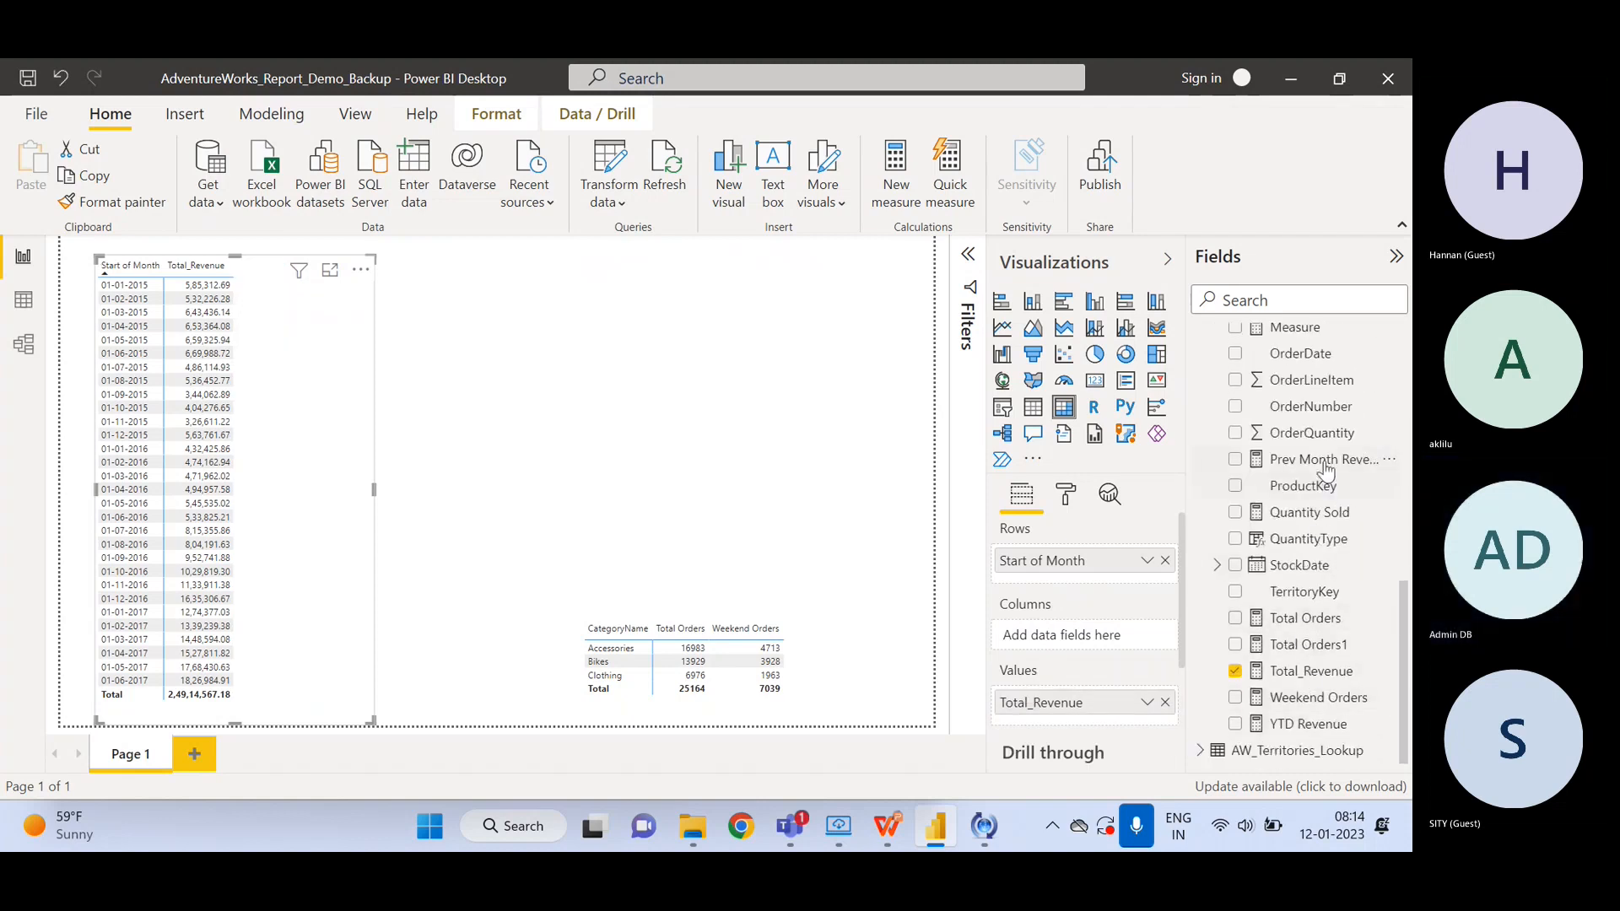
left_click_drag(1321, 460, 1083, 727)
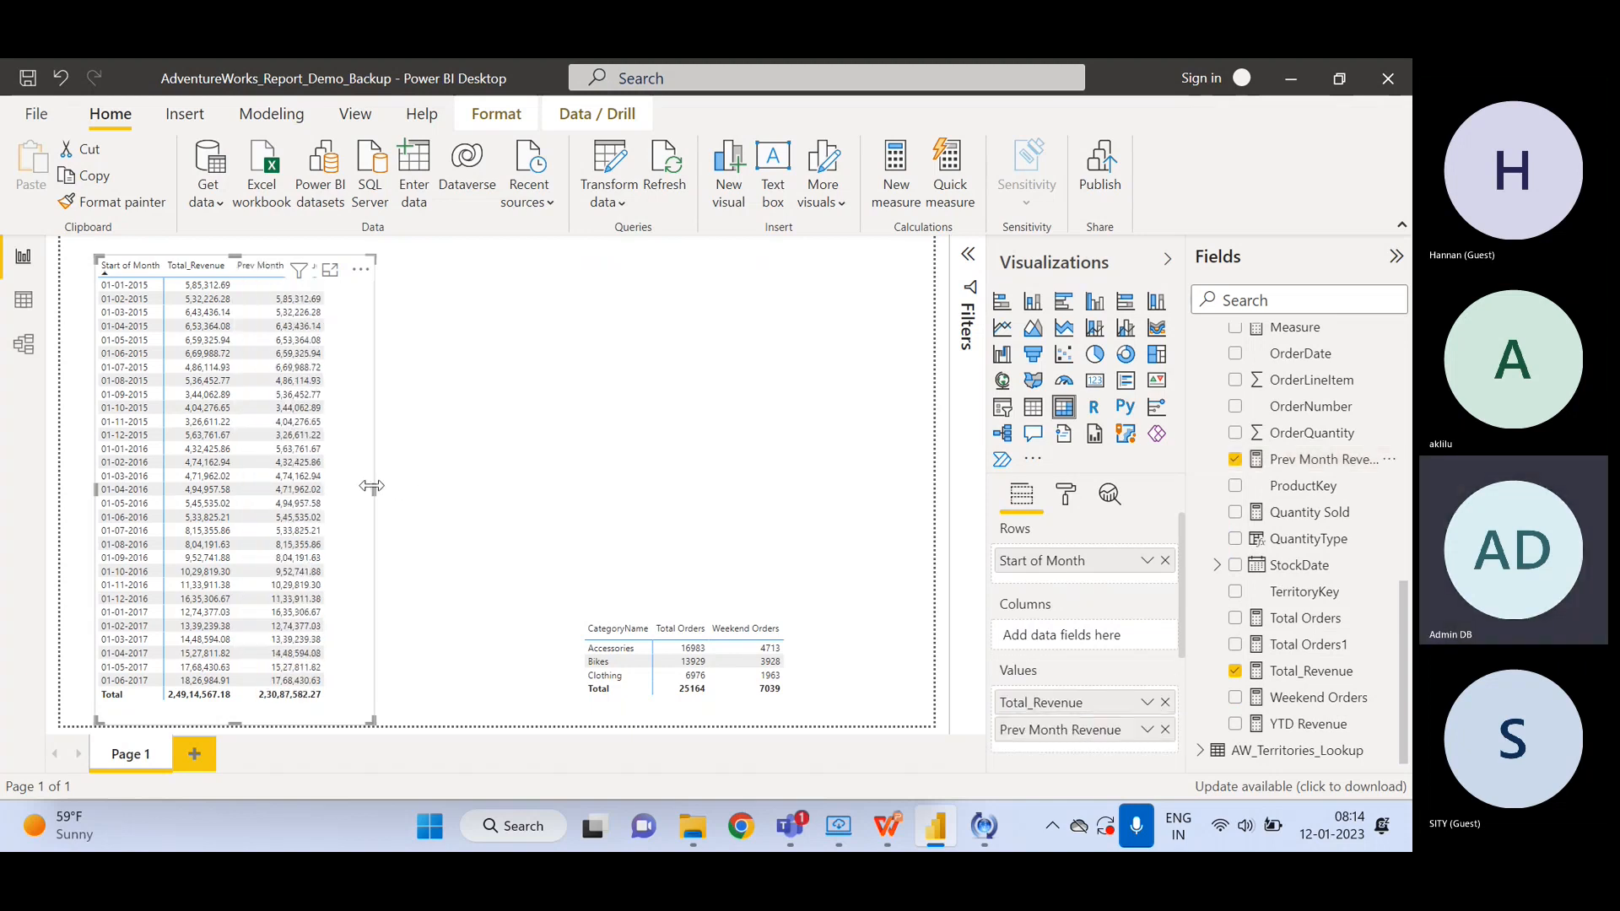
left_click_drag(373, 488, 643, 489)
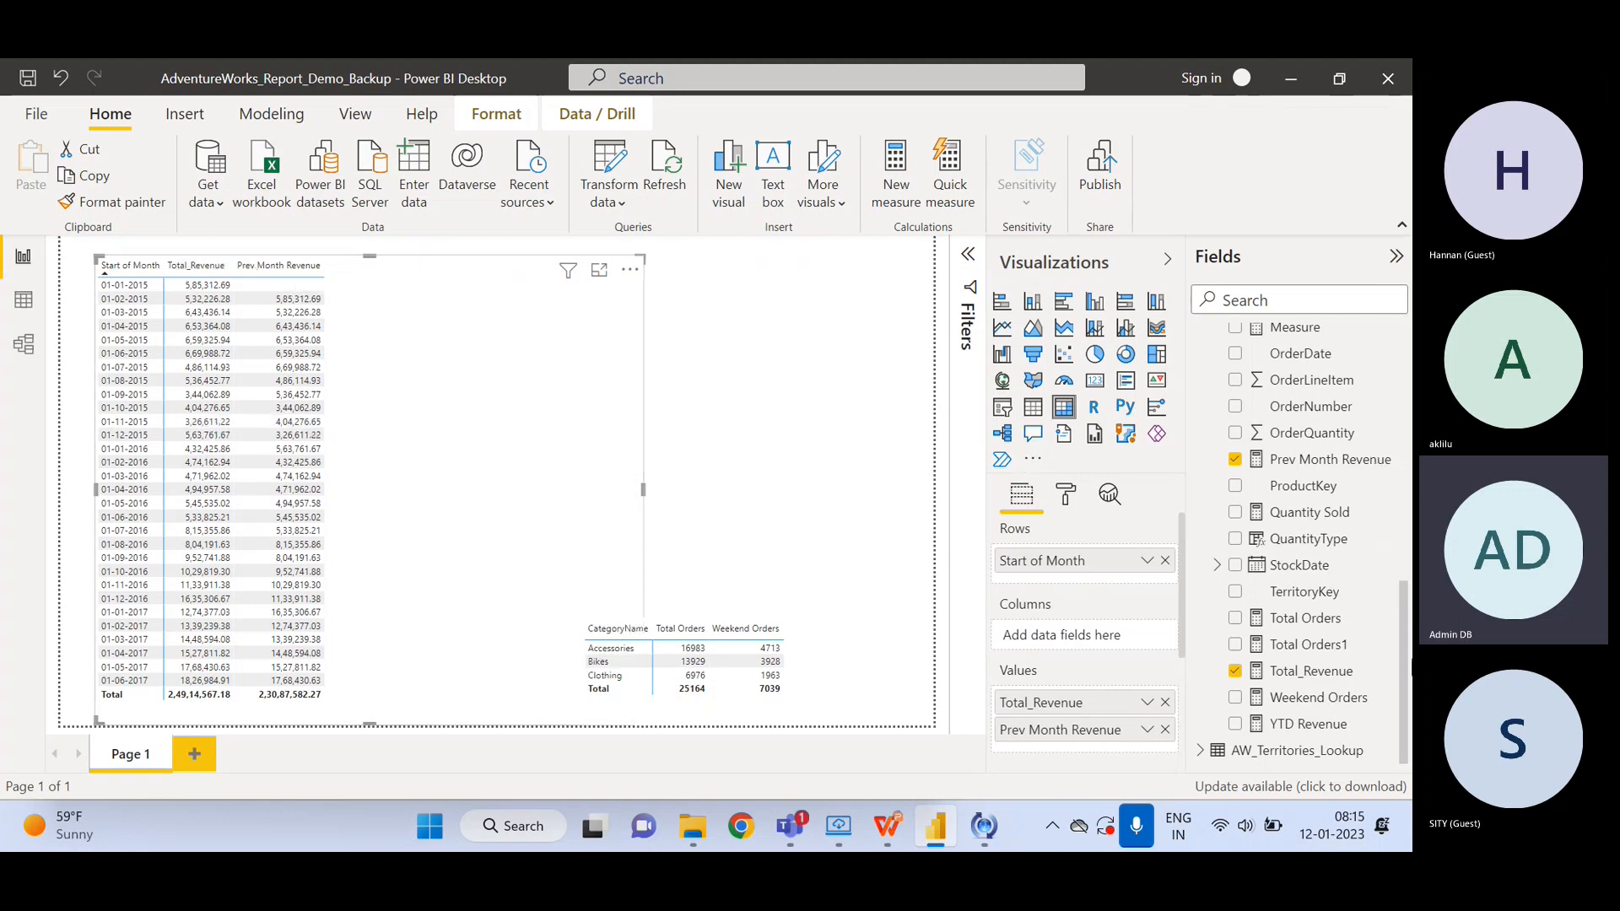
- Review the Prev Month Revenue formula, examining DATEADD and its date column, interval number and interval unit arguments
left_click(1335, 459)
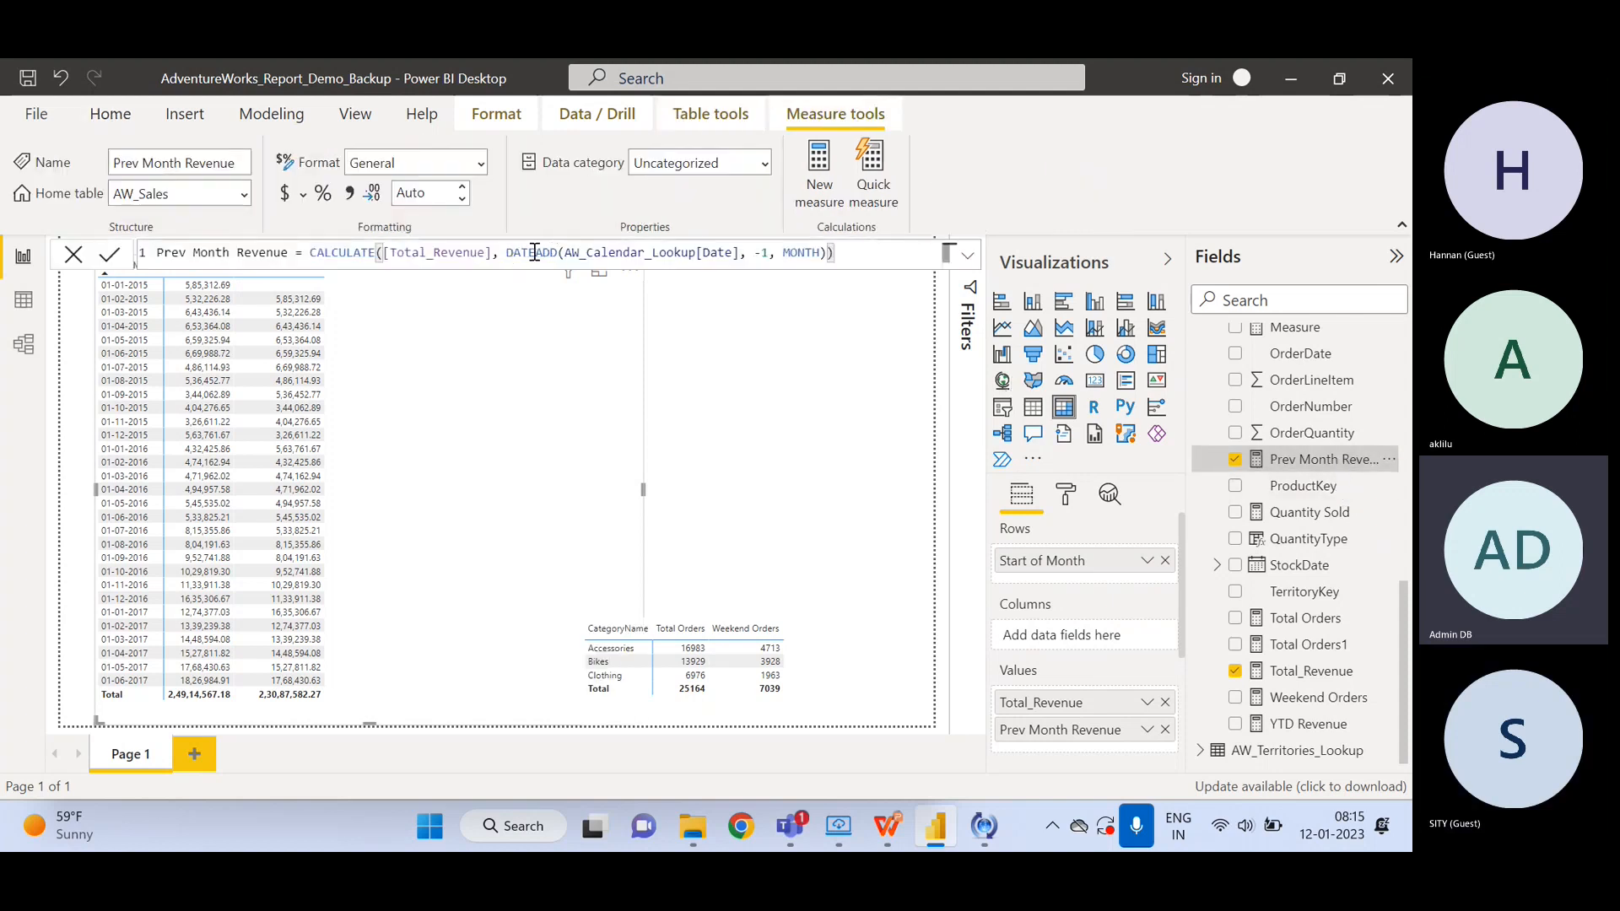
left_click_drag(507, 252, 563, 254)
left_click(724, 254)
left_click_drag(724, 254, 600, 254)
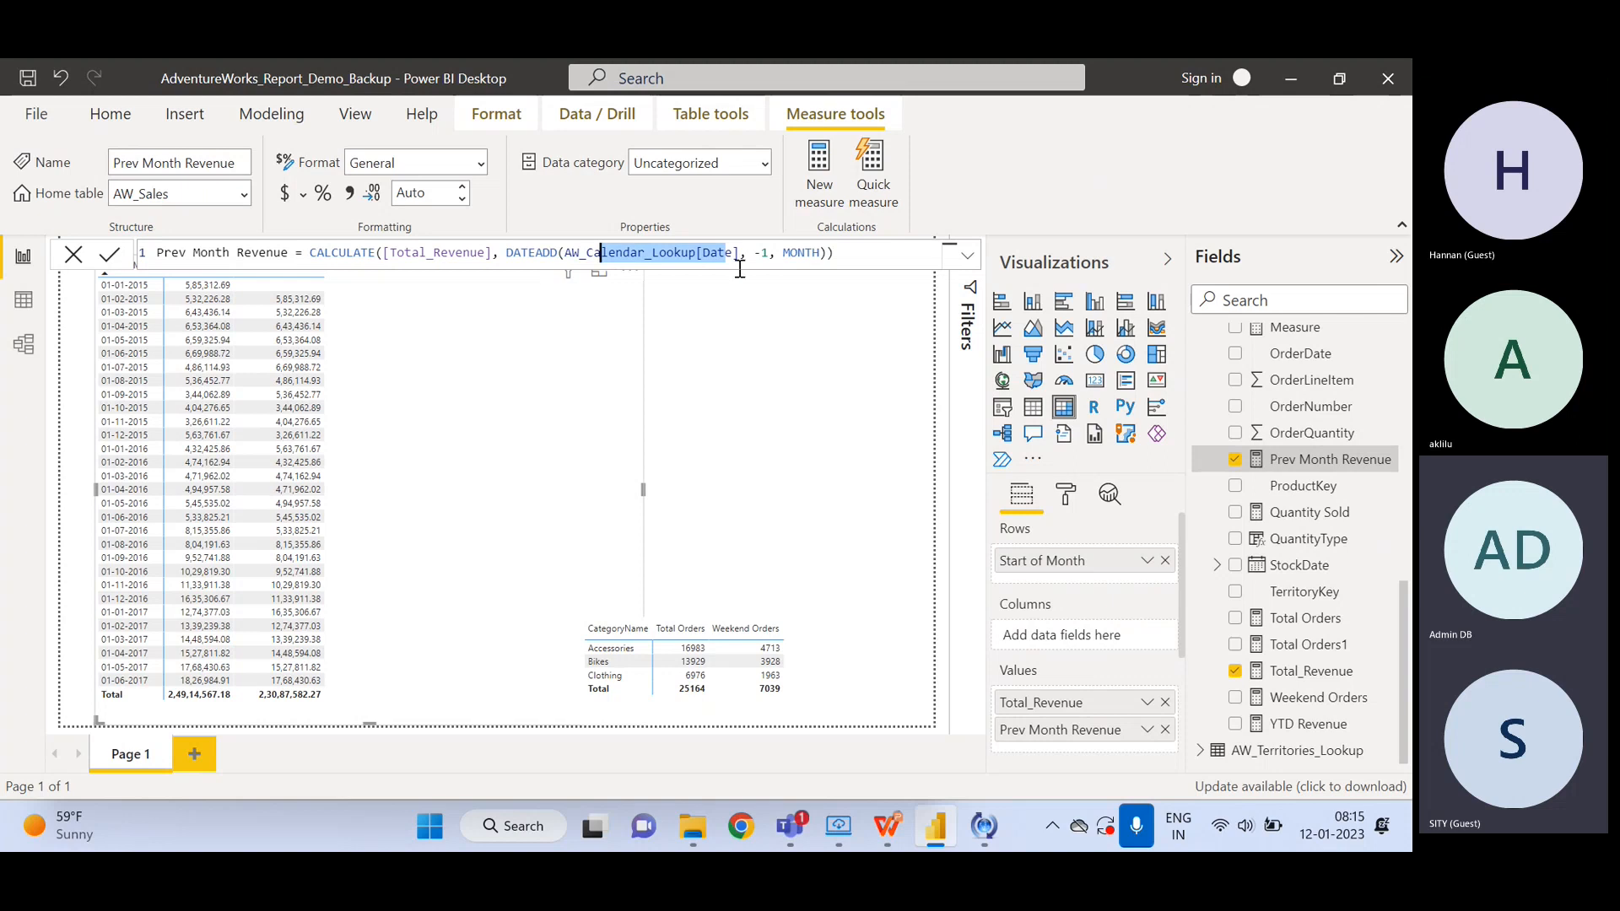
left_click_drag(753, 253, 771, 253)
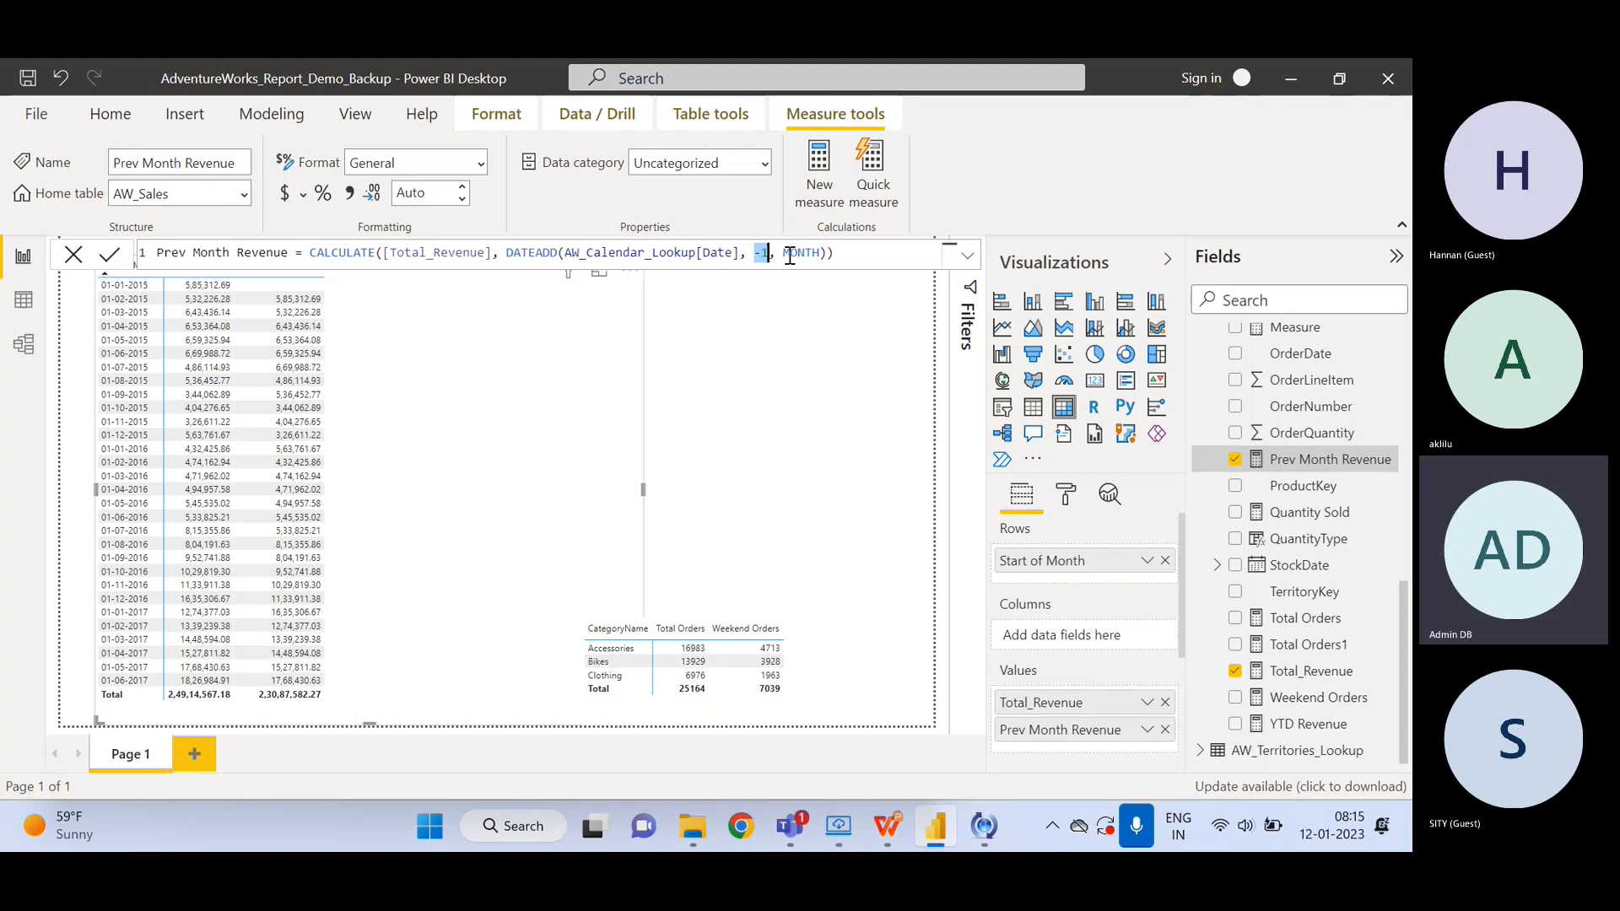
left_click(795, 254)
double_click(795, 254)
left_click(734, 344)
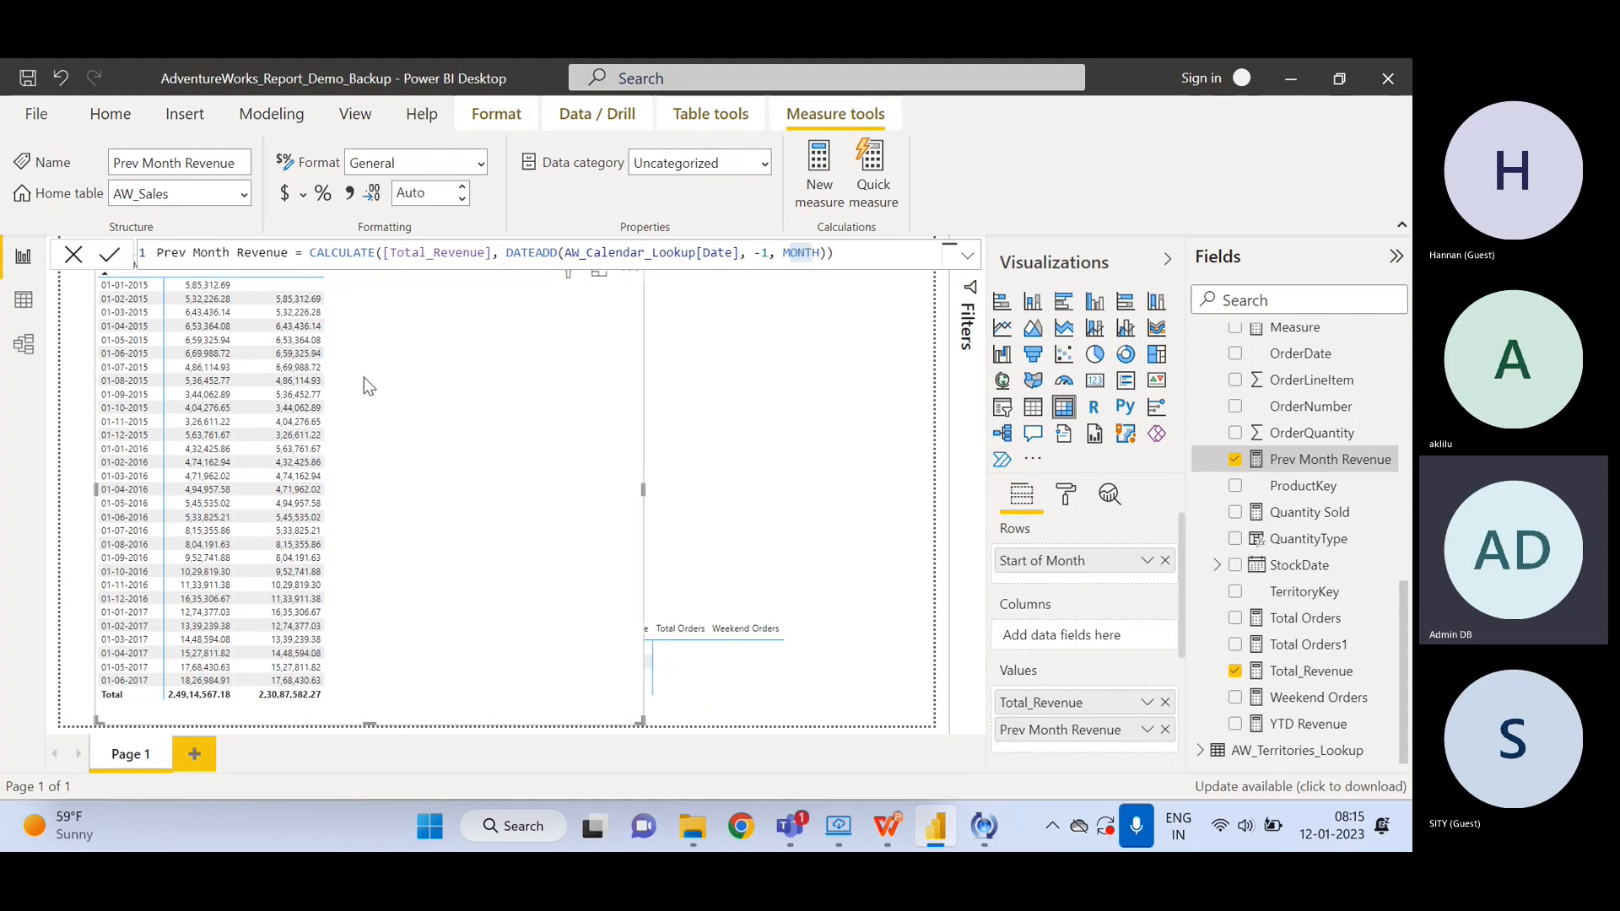
- Narrow the Start of Month revenue matrix to just beyond its Prev Month Revenue column
left_click(743, 443)
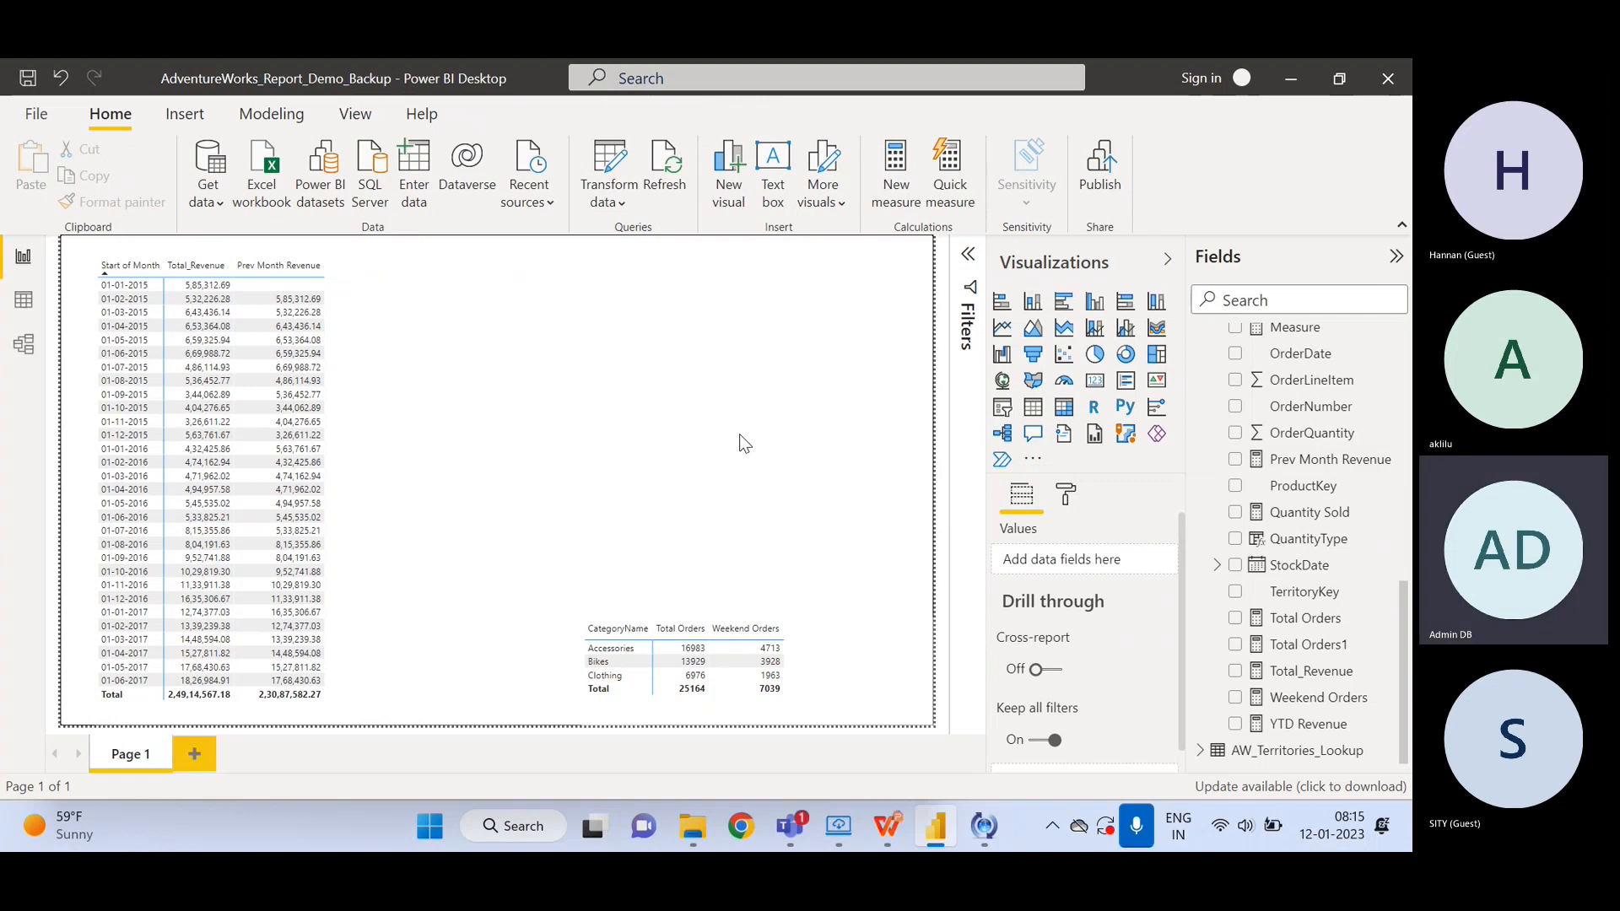
left_click(373, 377)
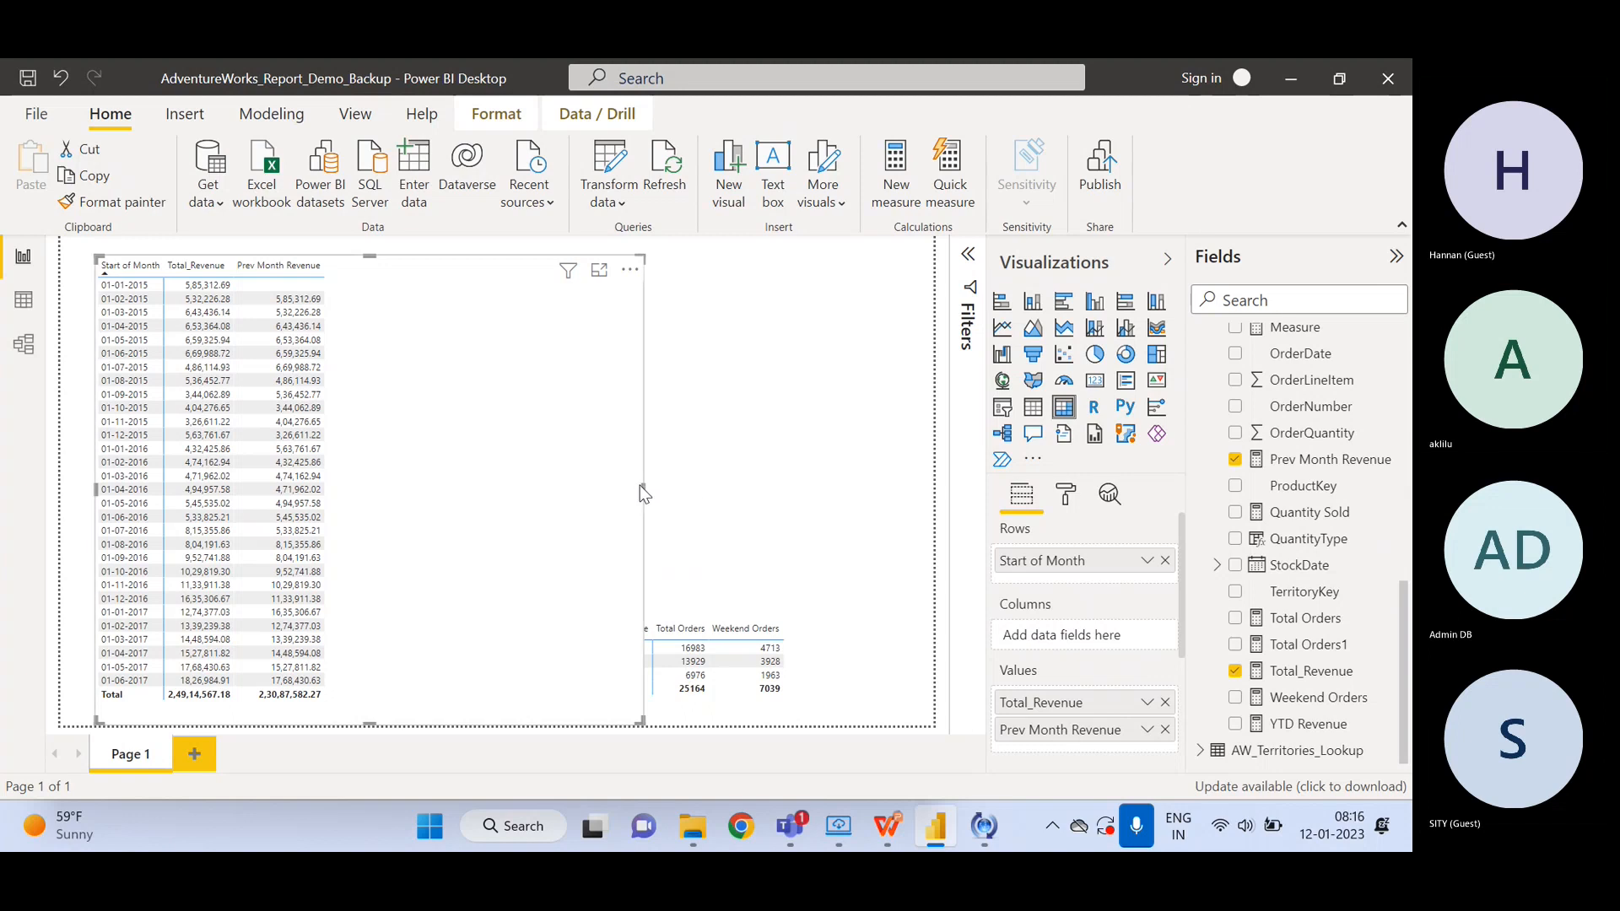
left_click_drag(643, 487, 419, 477)
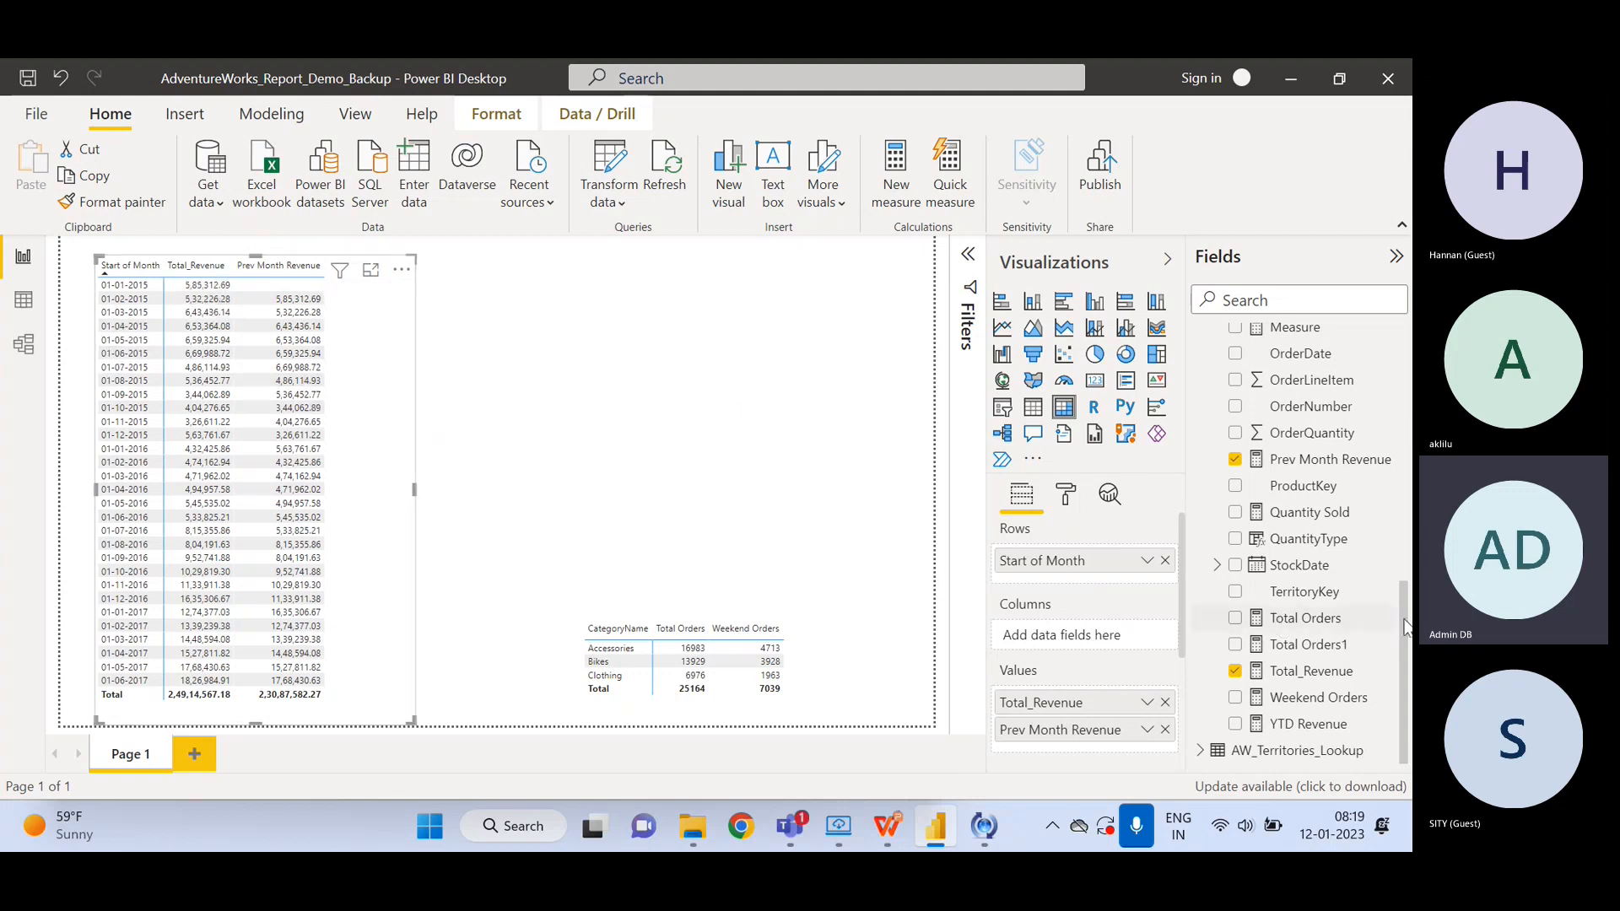
- Create a new measure in the AW_Sales table
scroll(1395, 499, "up", 5)
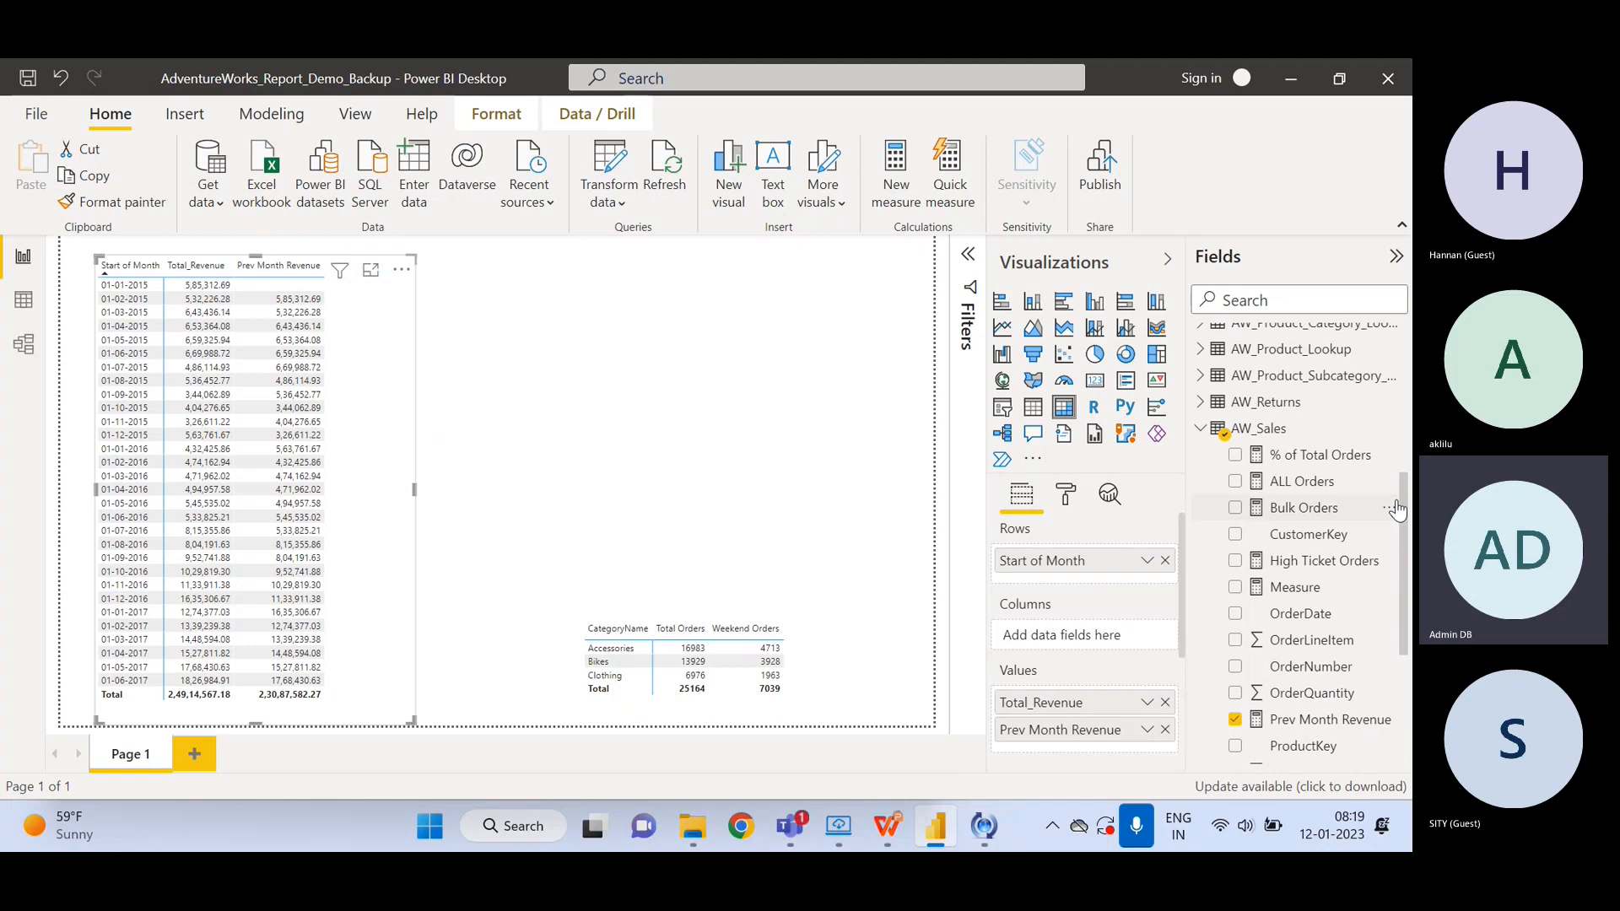
right_click(1266, 428)
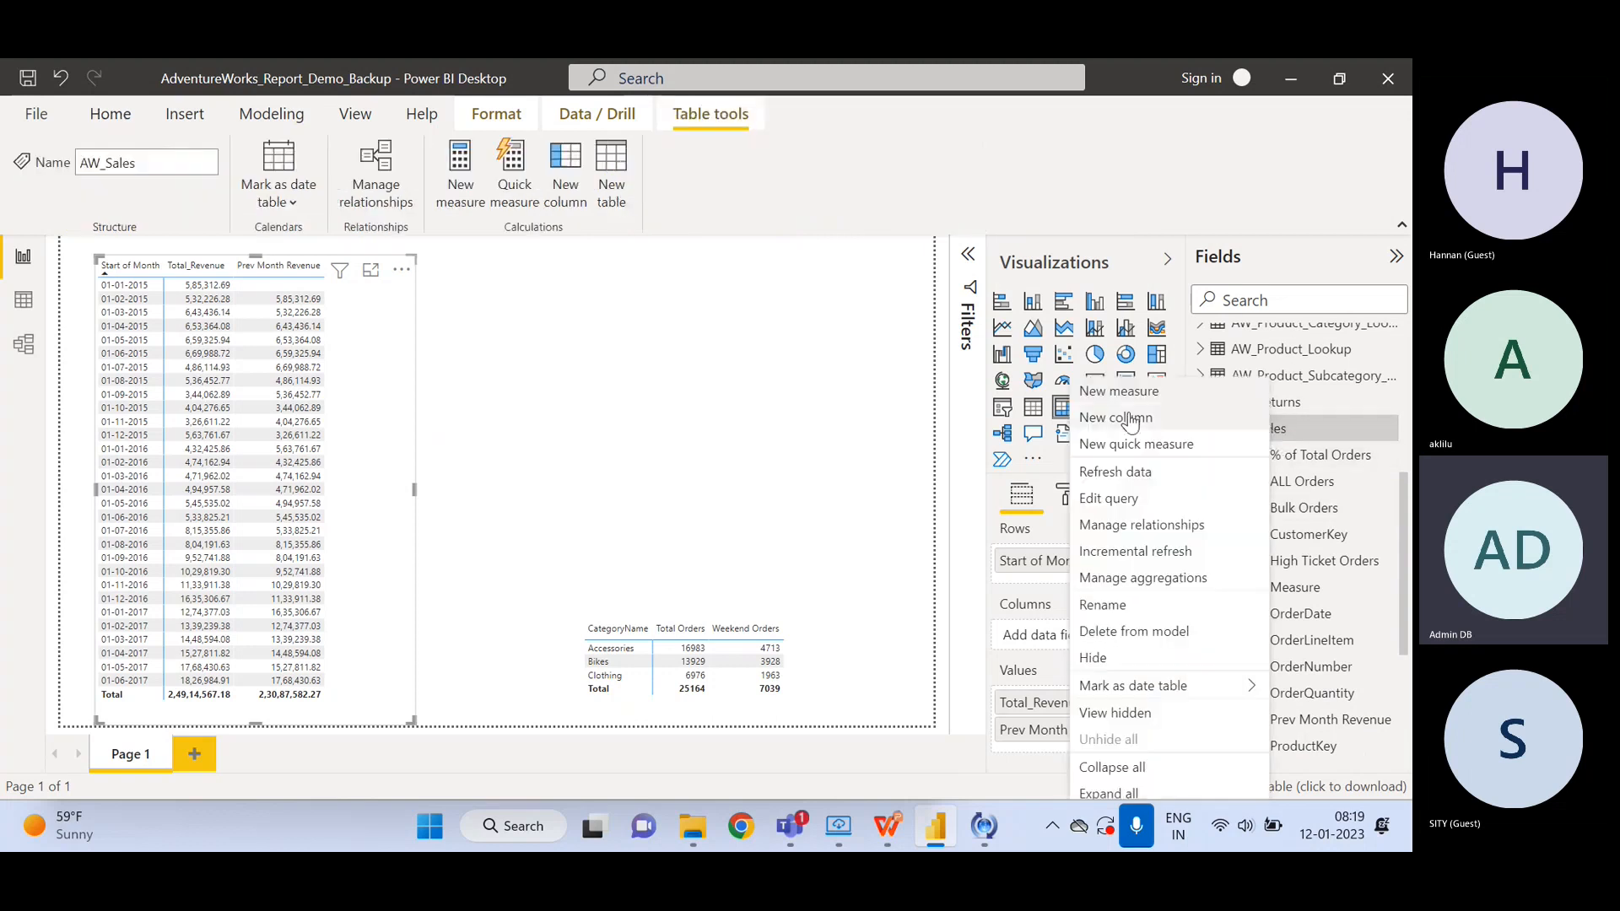
left_click(1102, 392)
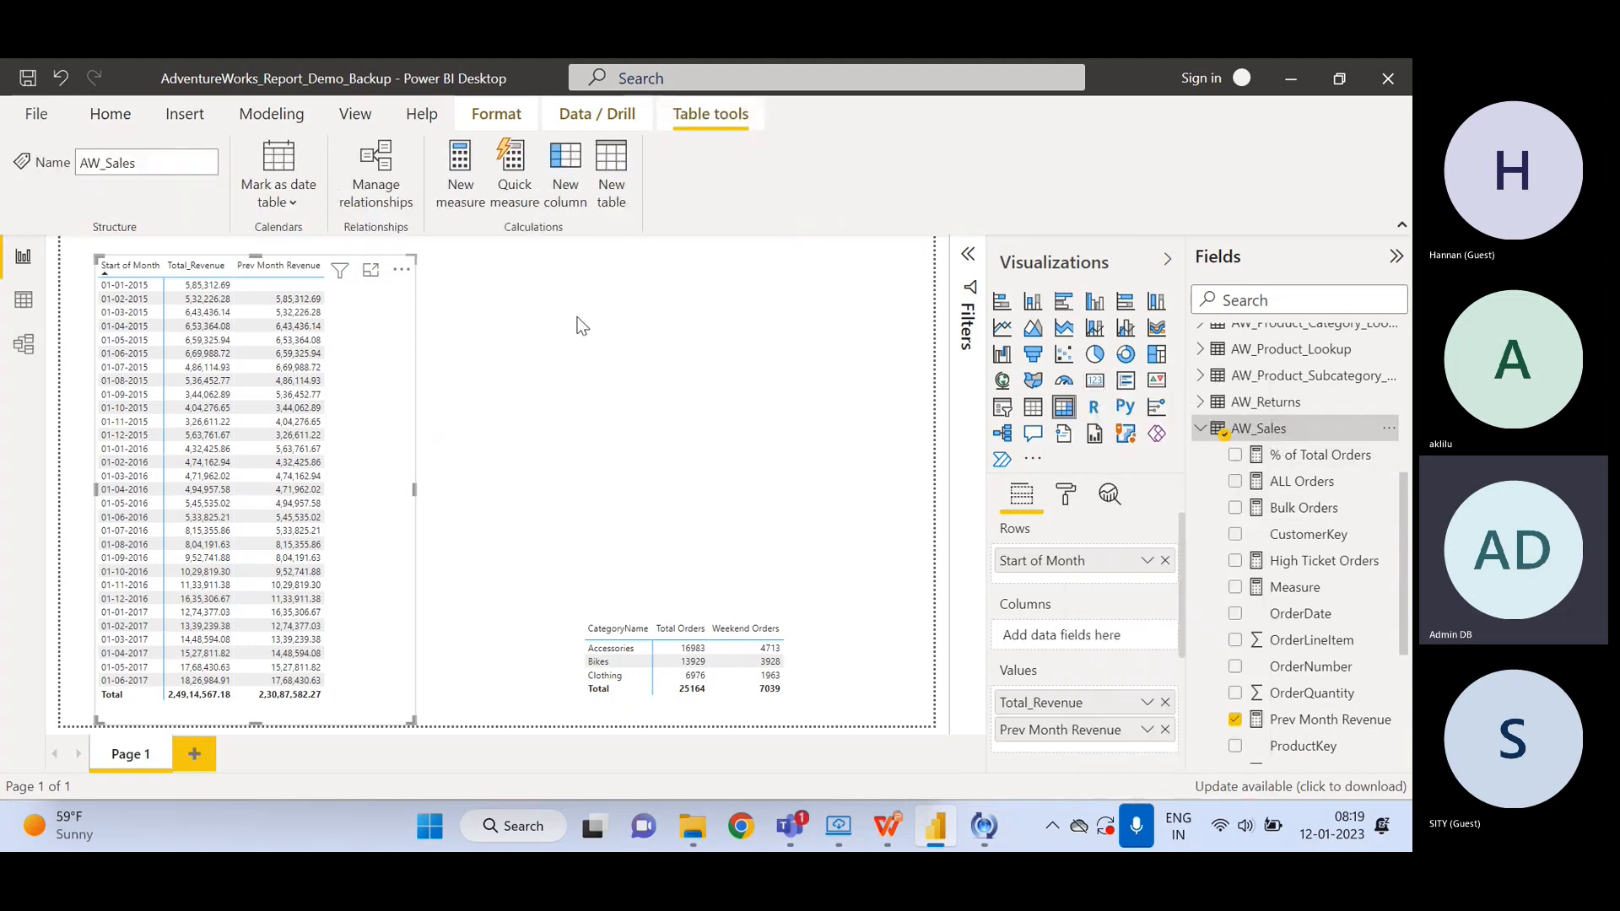
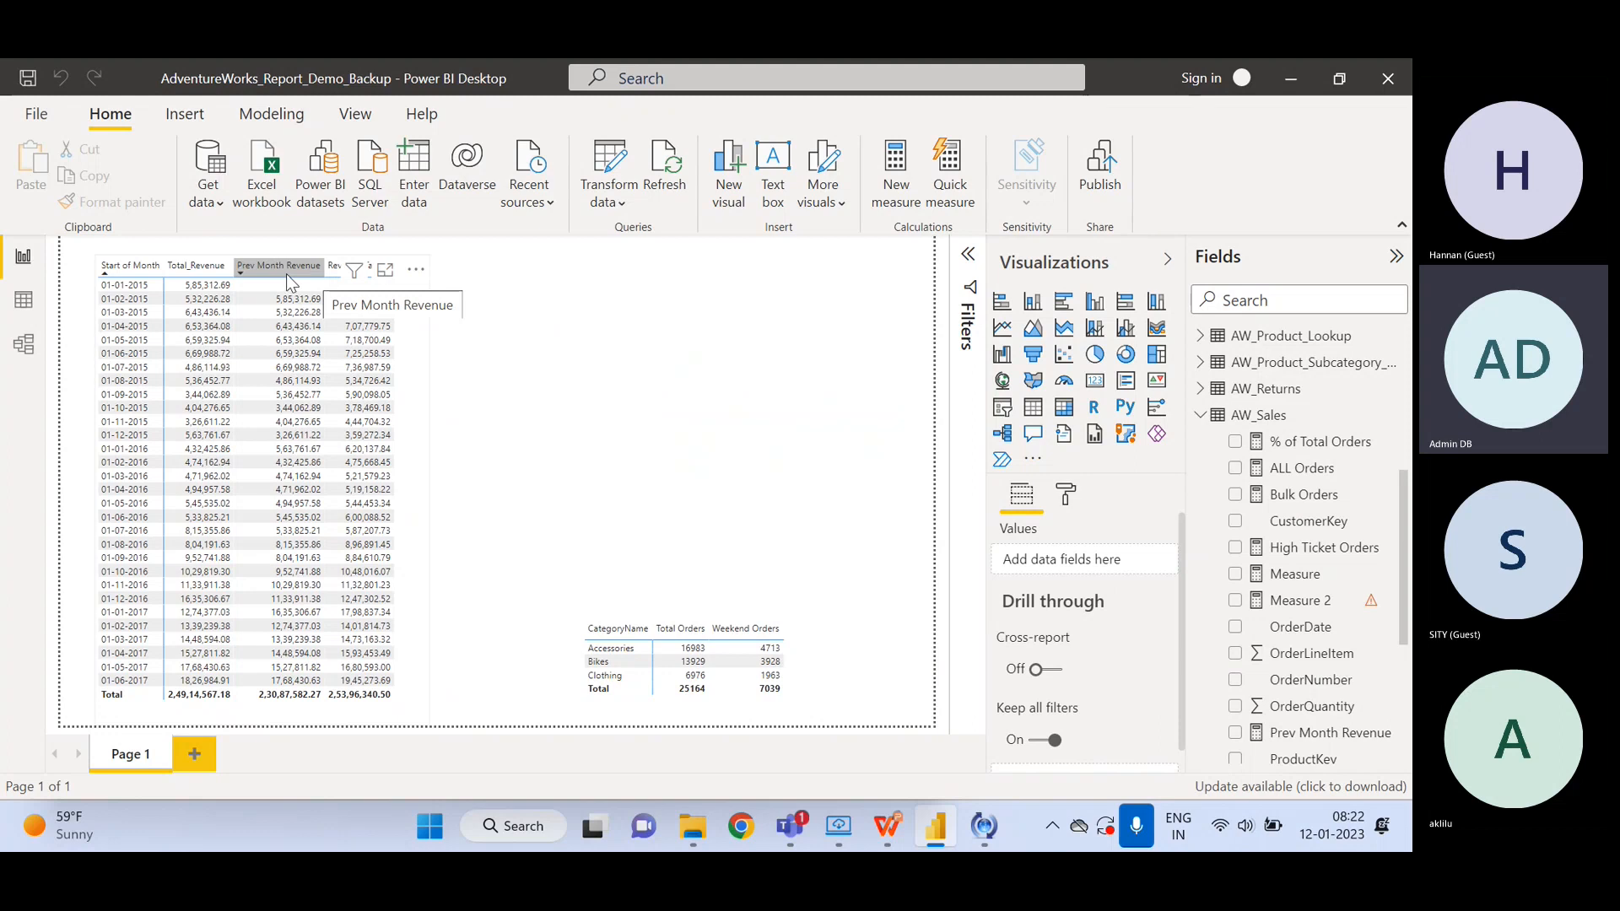
- Review the formulas of the Prev Month Revenue and Revenue Target measures alongside their columns in the revenue matrix
left_click(1294, 734)
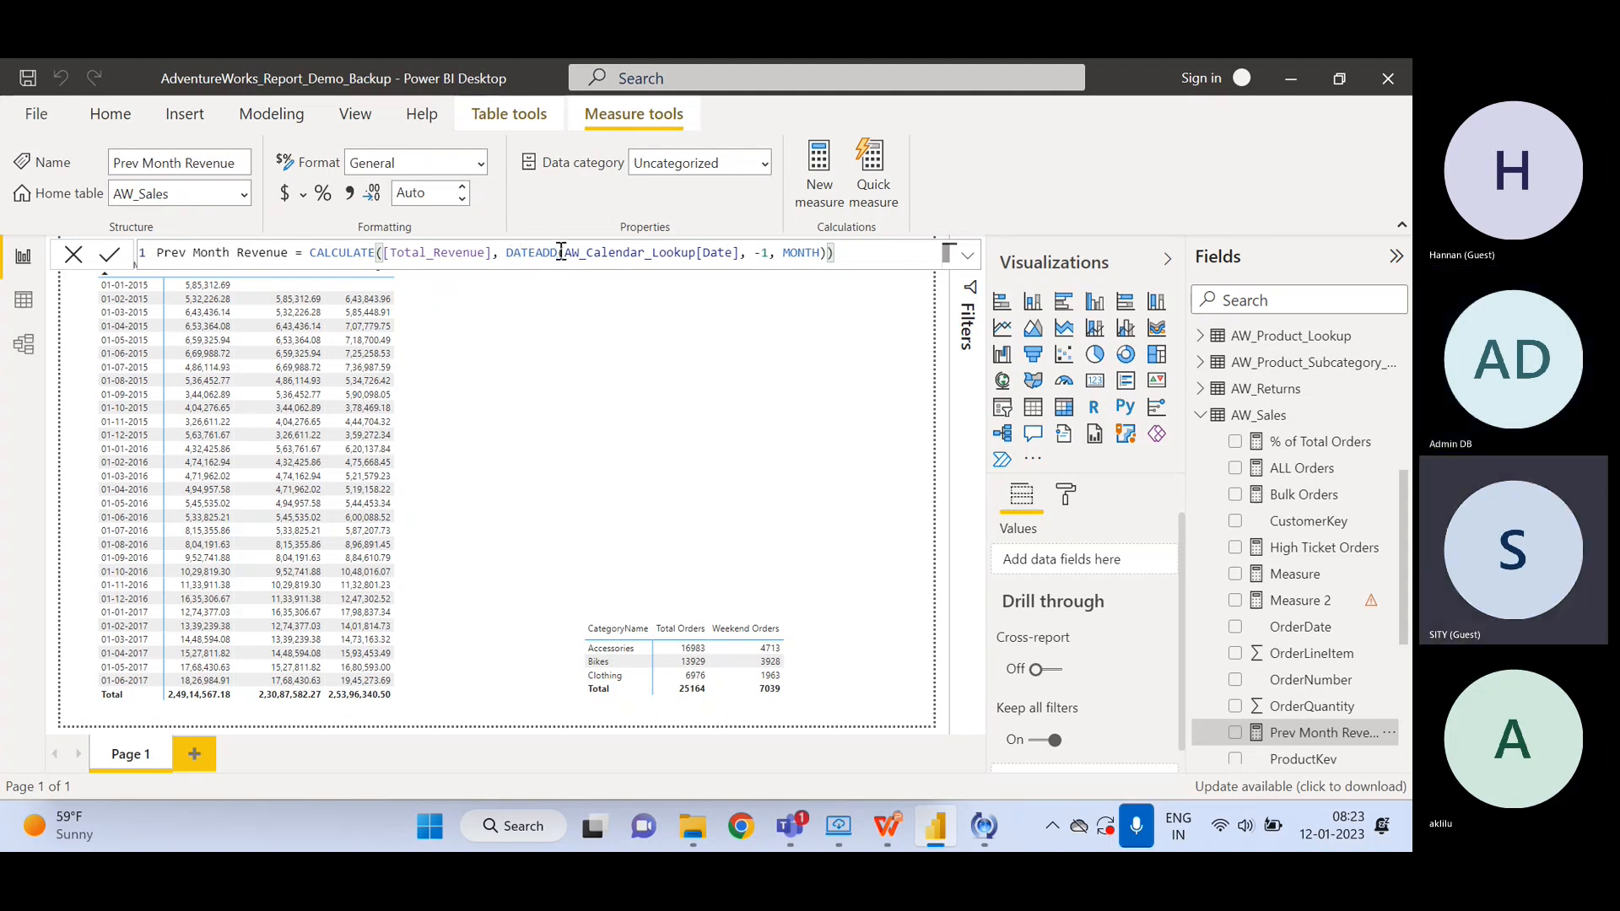
left_click(635, 458)
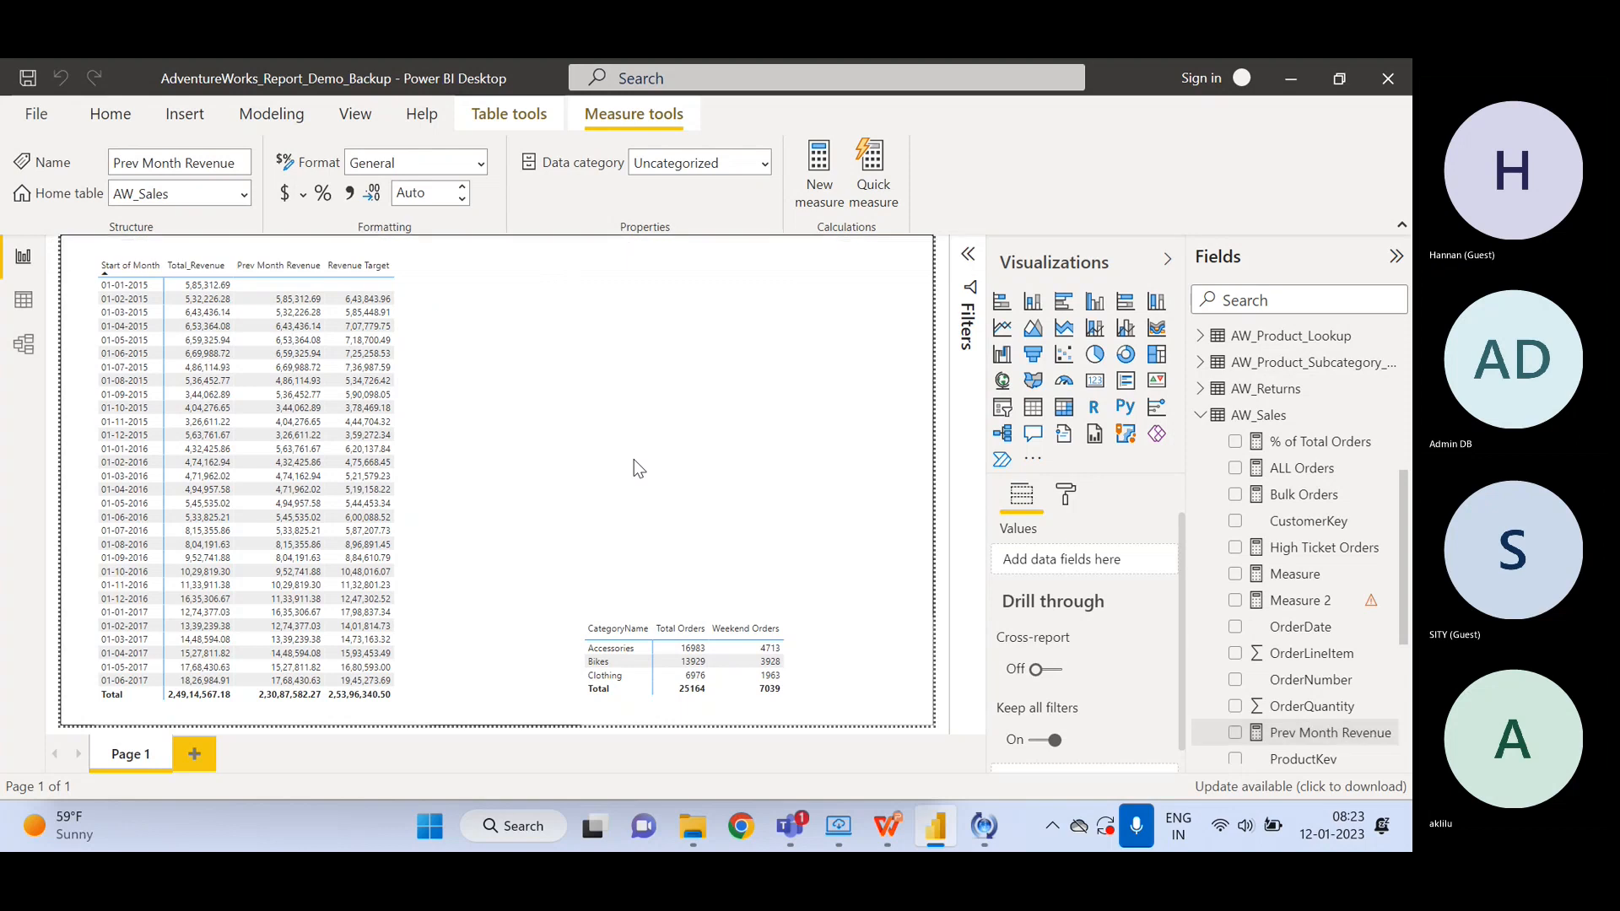
left_click(421, 326)
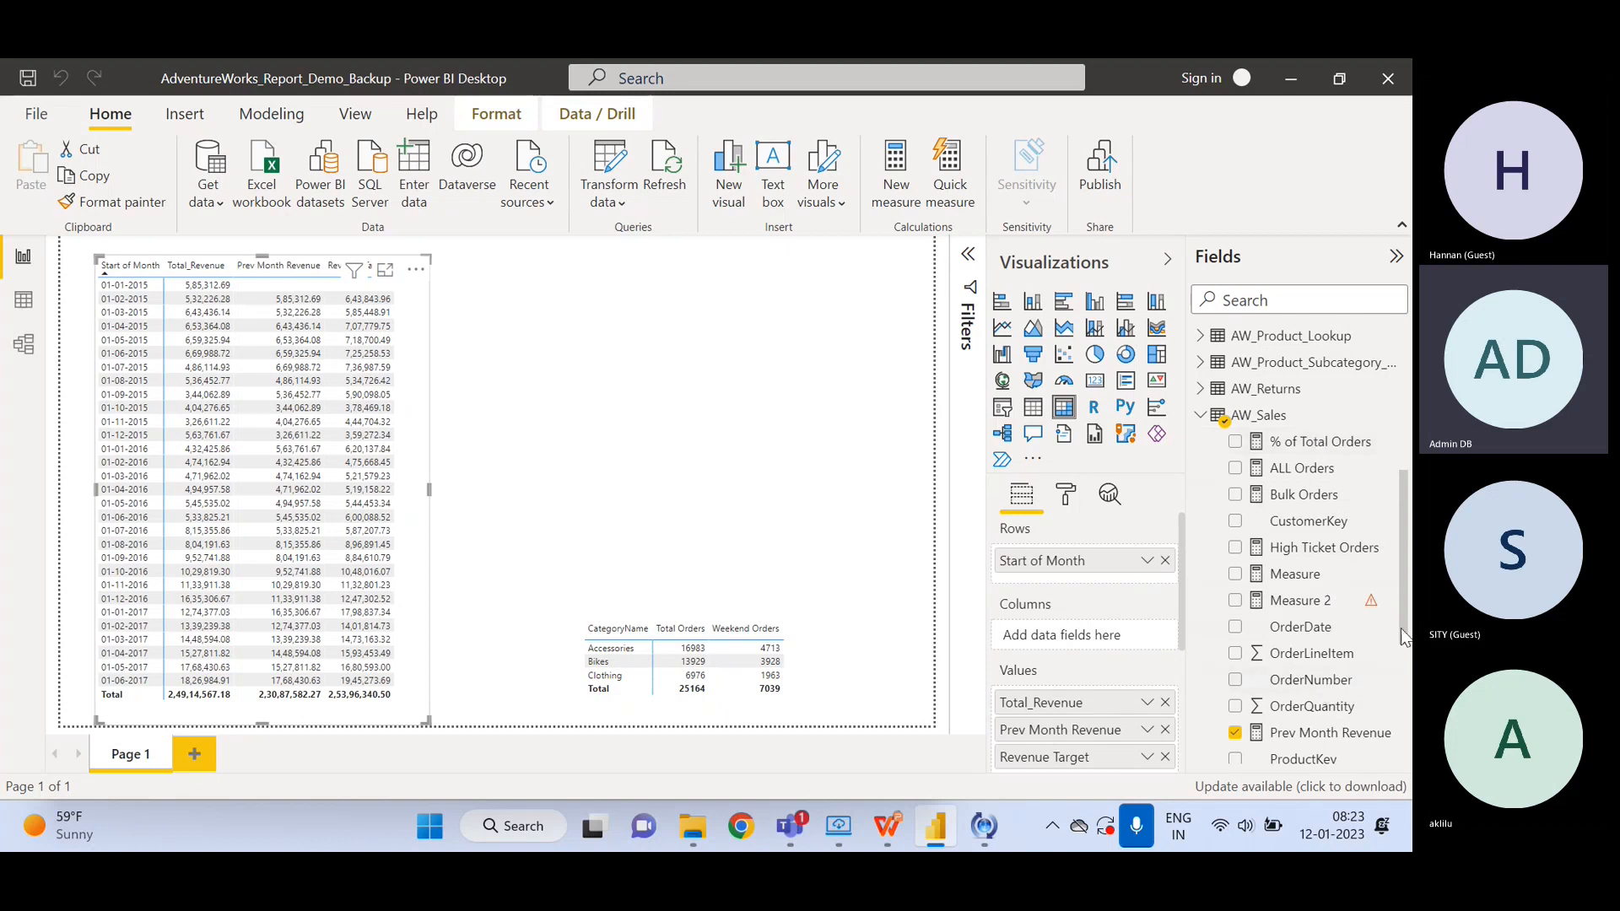
left_click_drag(1406, 634, 1406, 717)
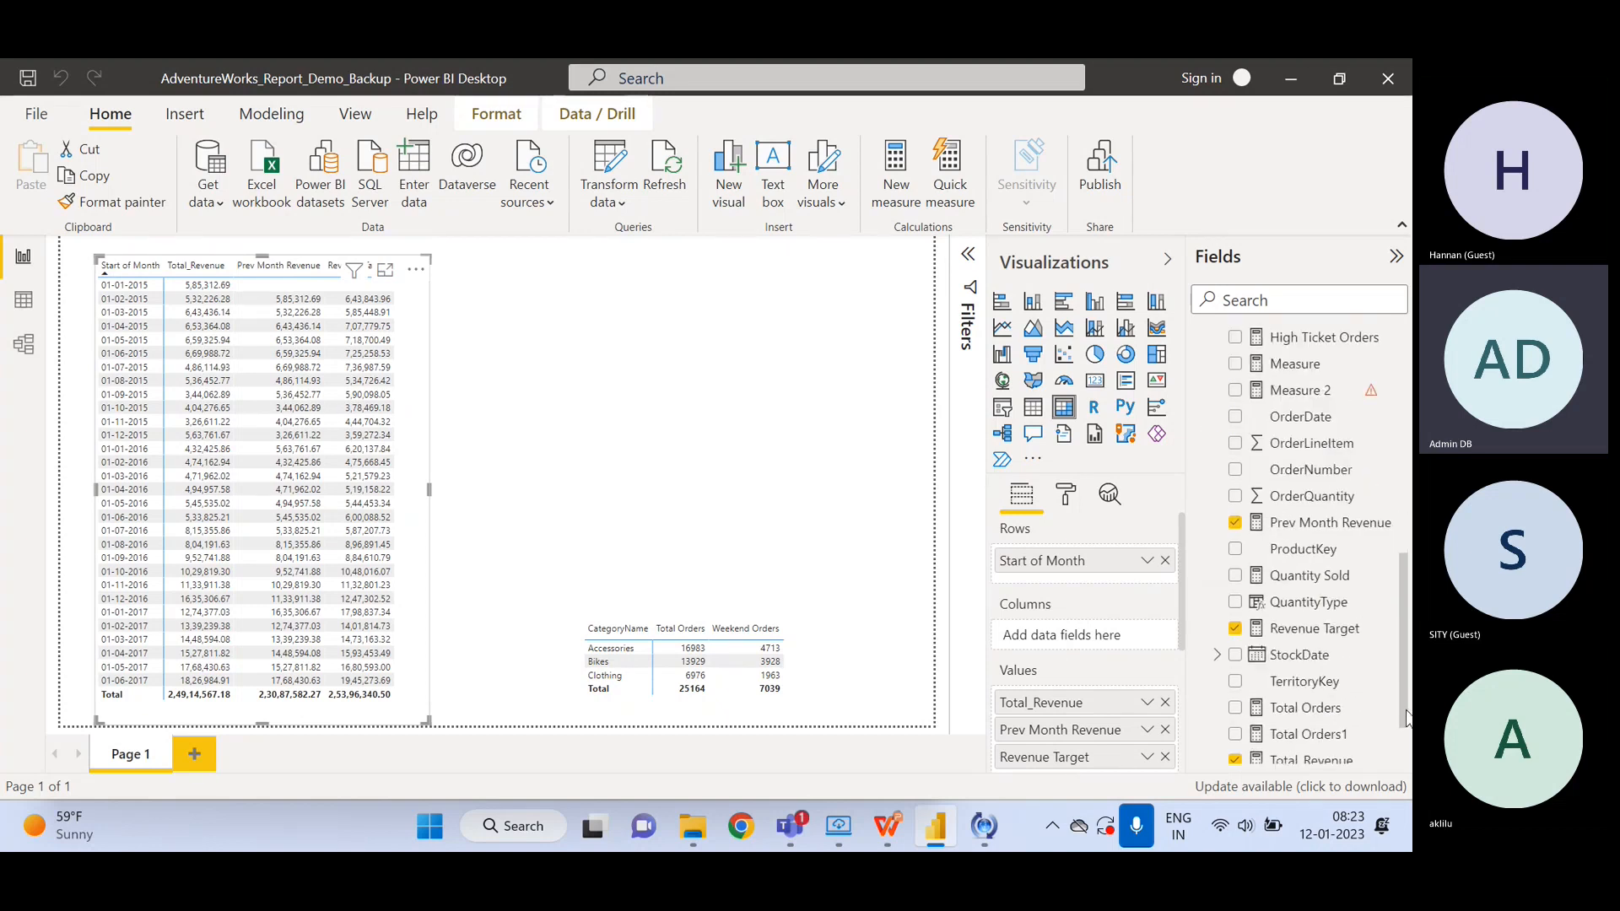
left_click(1312, 629)
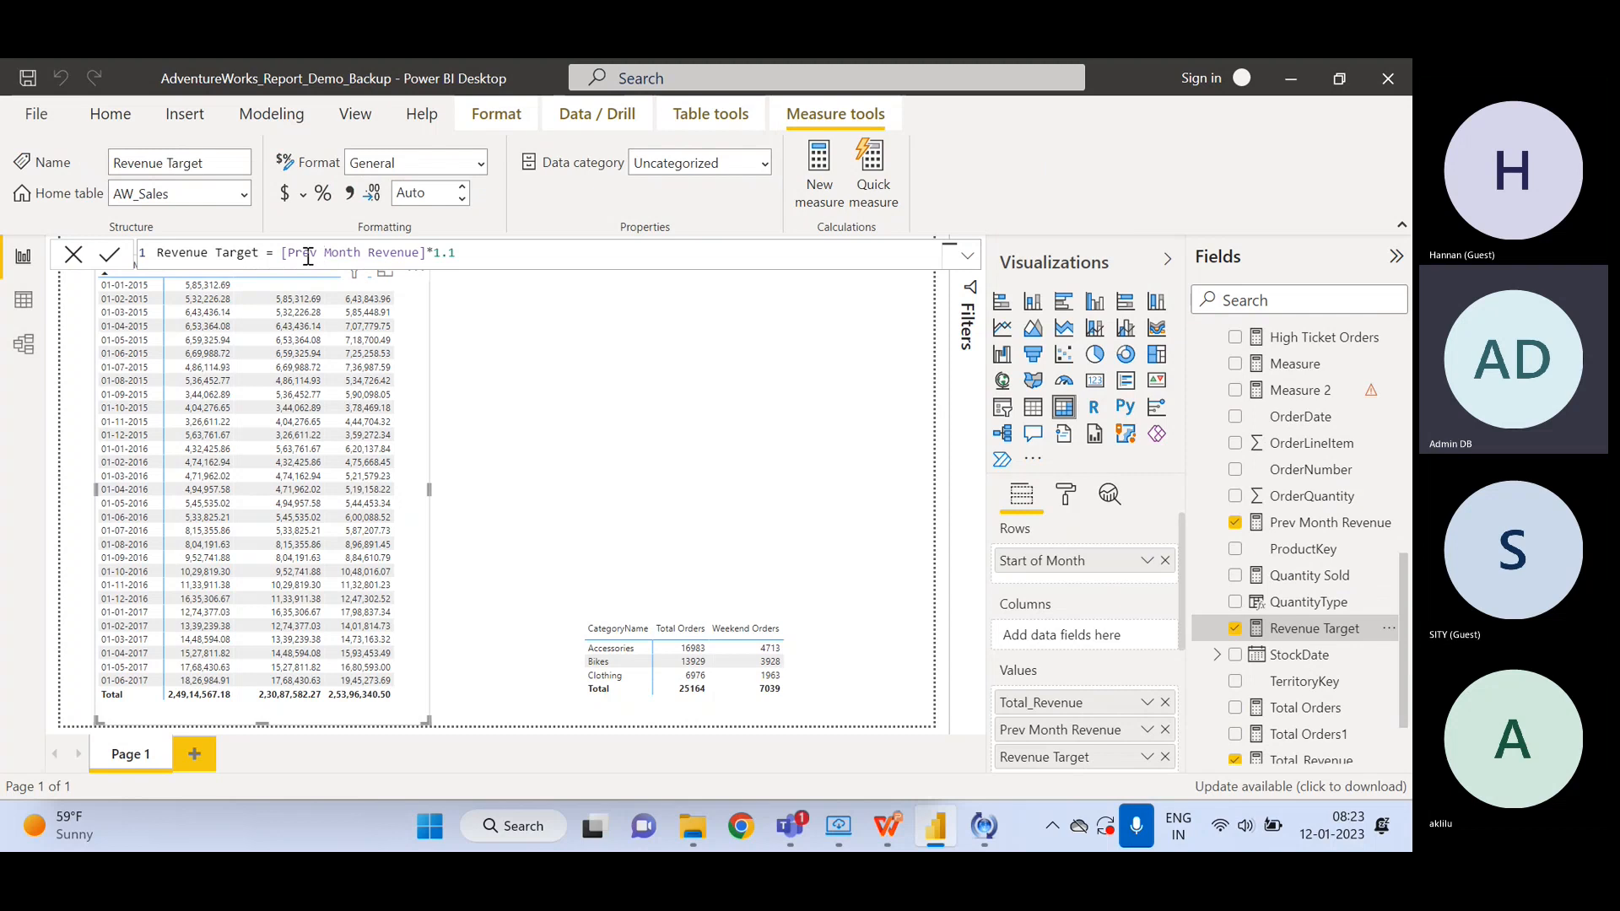
left_click(507, 405)
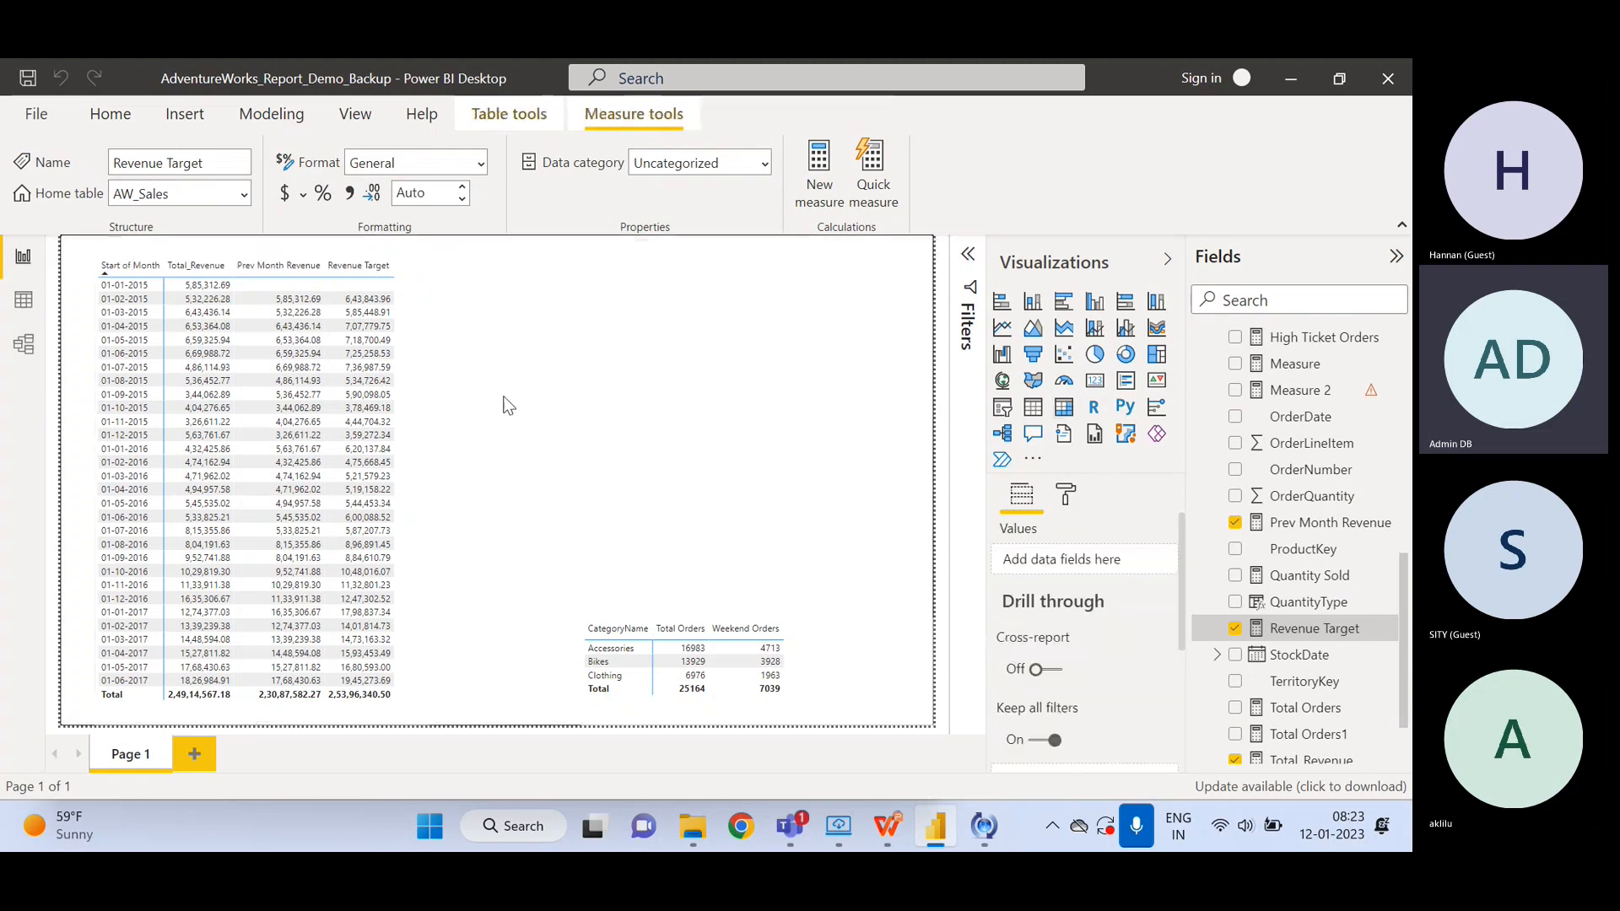
left_click(416, 375)
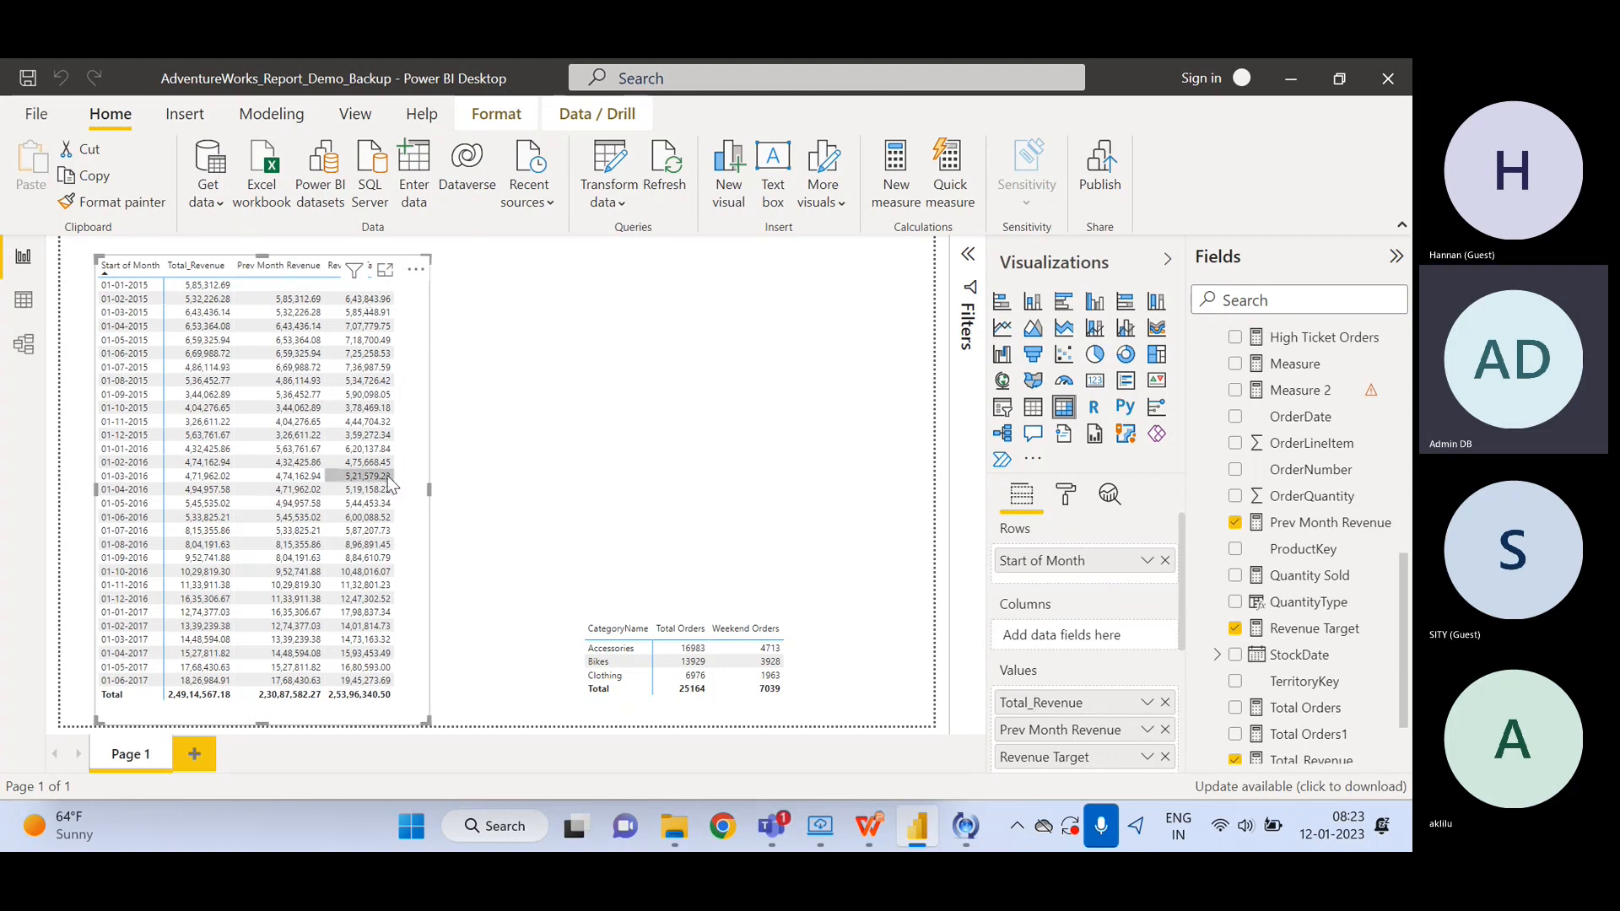
mouse_move(355, 270)
left_click(518, 511)
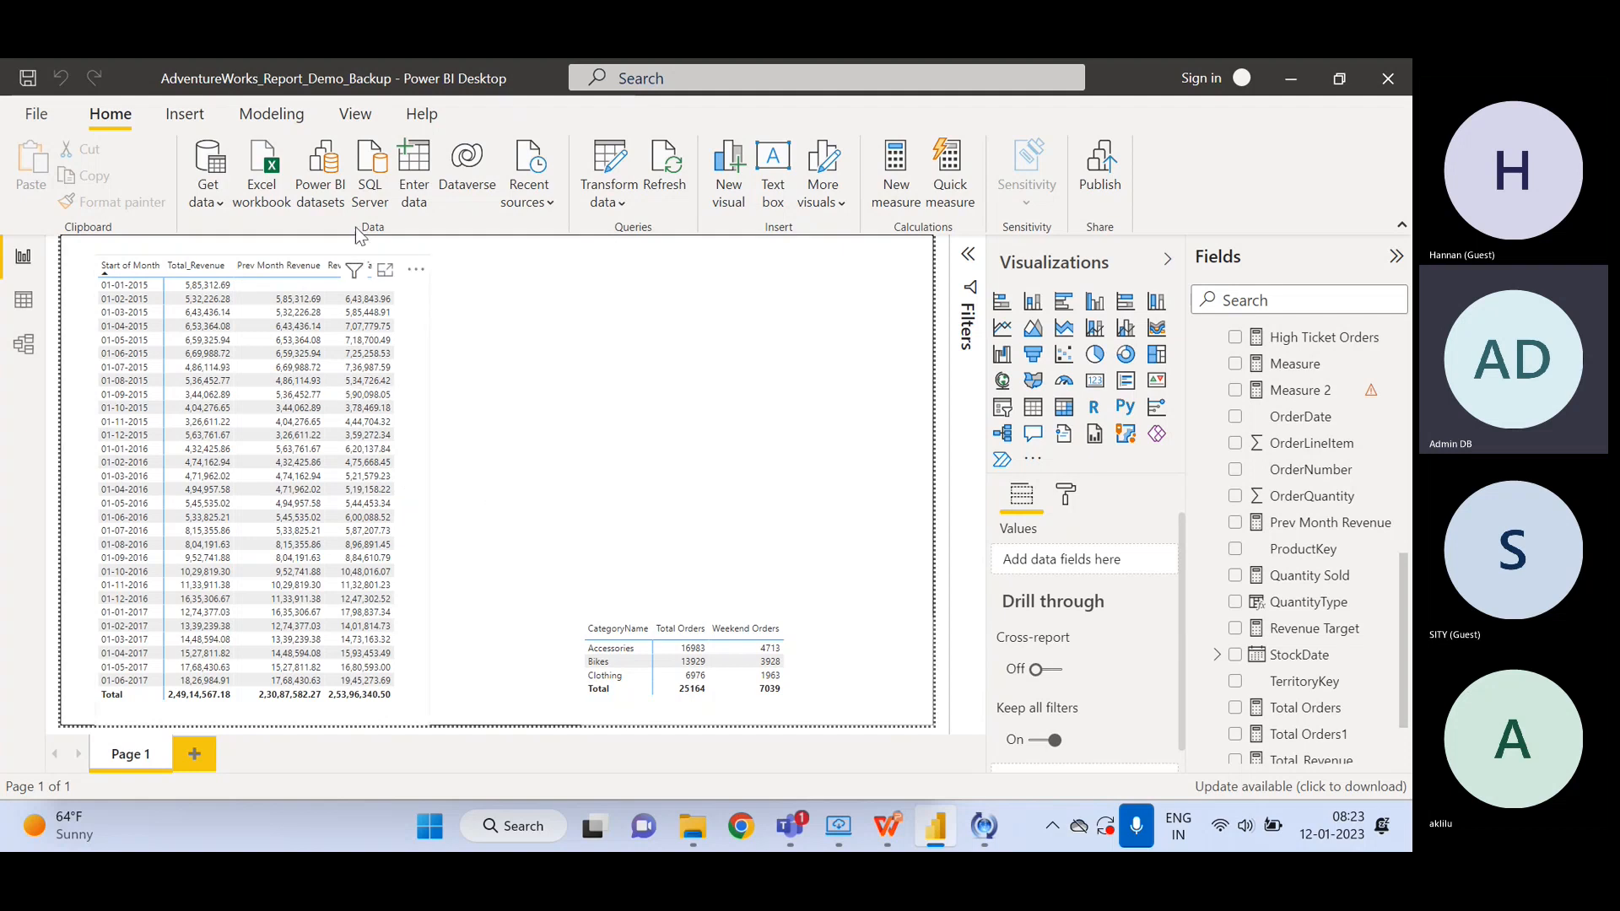
- Open the unfinished Measure 2 and begin its 10-day Rolling Revenue formula with the CALCULATE function
left_click(1314, 393)
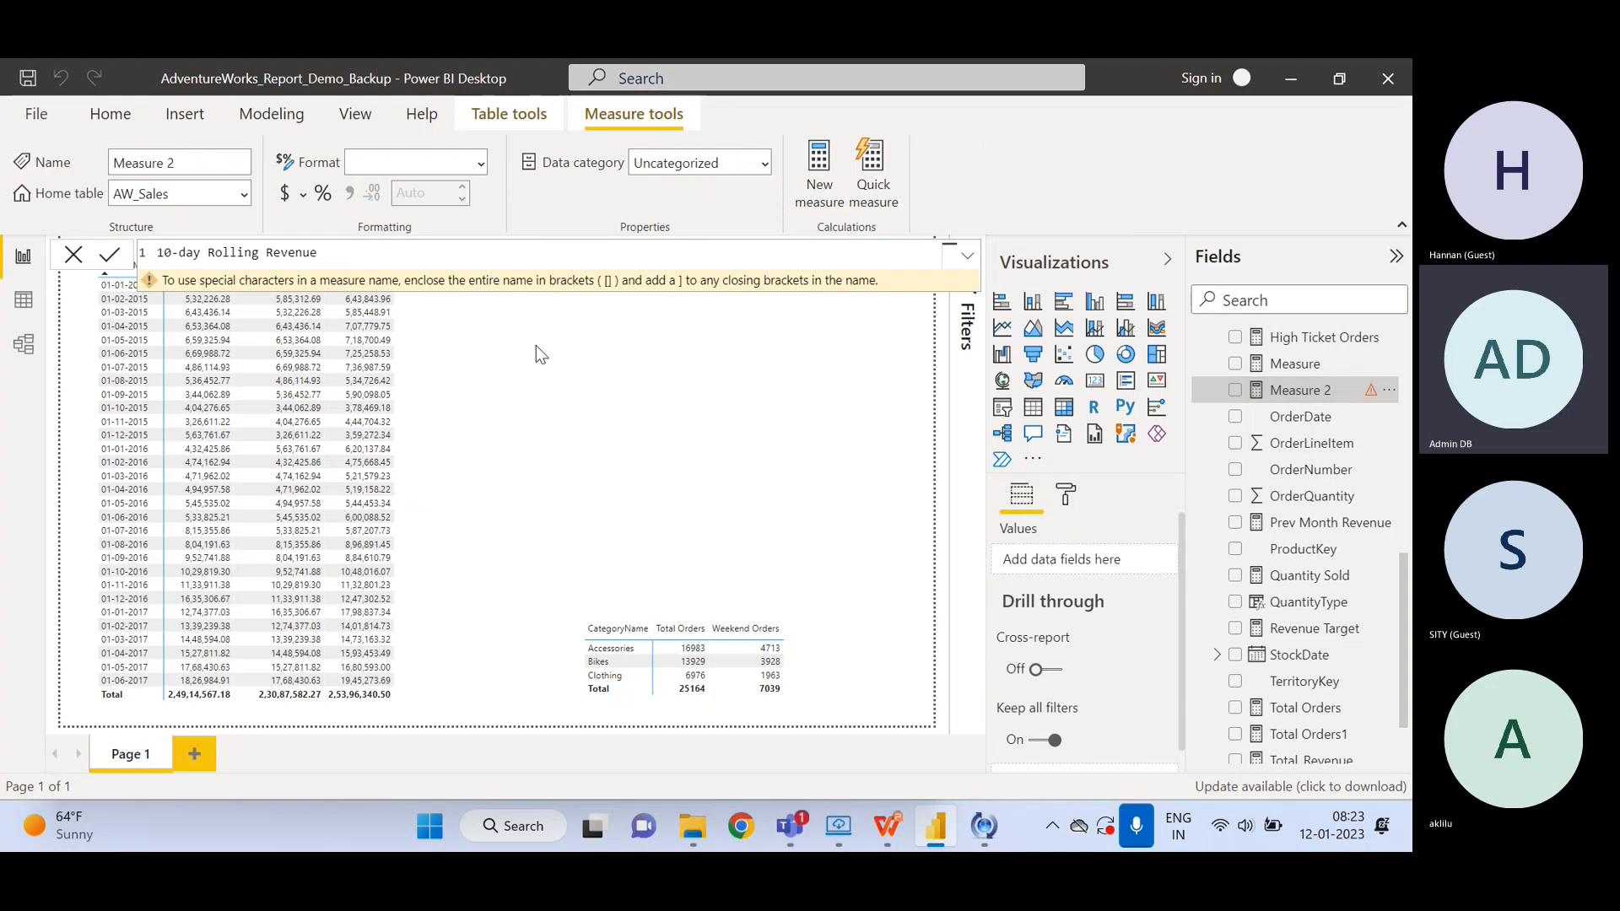
left_click(374, 257)
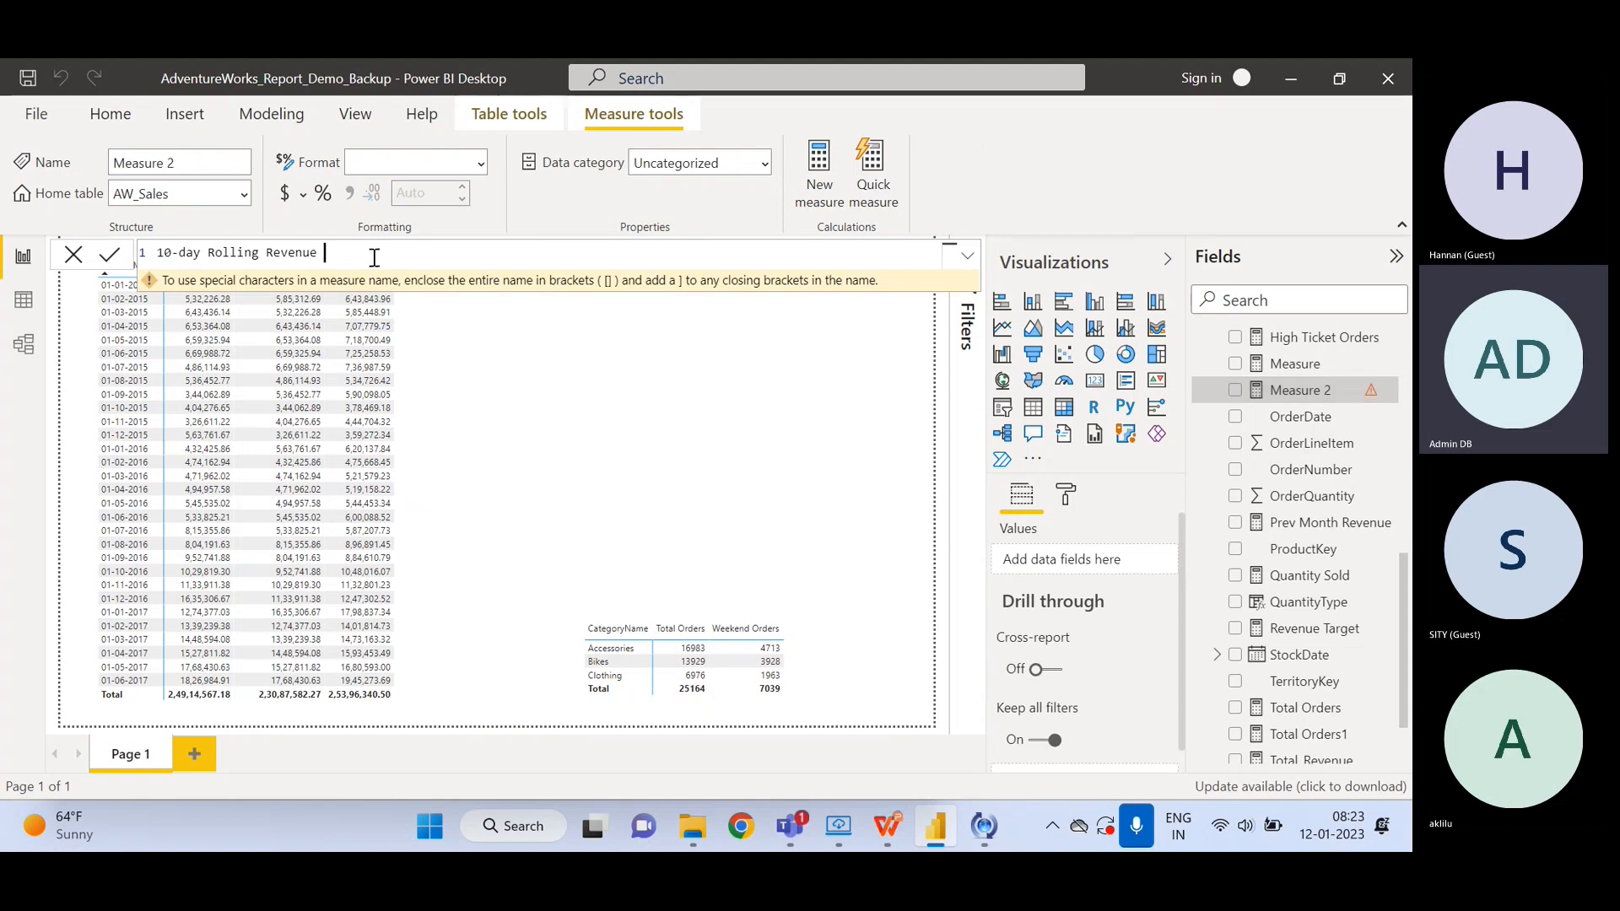
type("=")
type("calc")
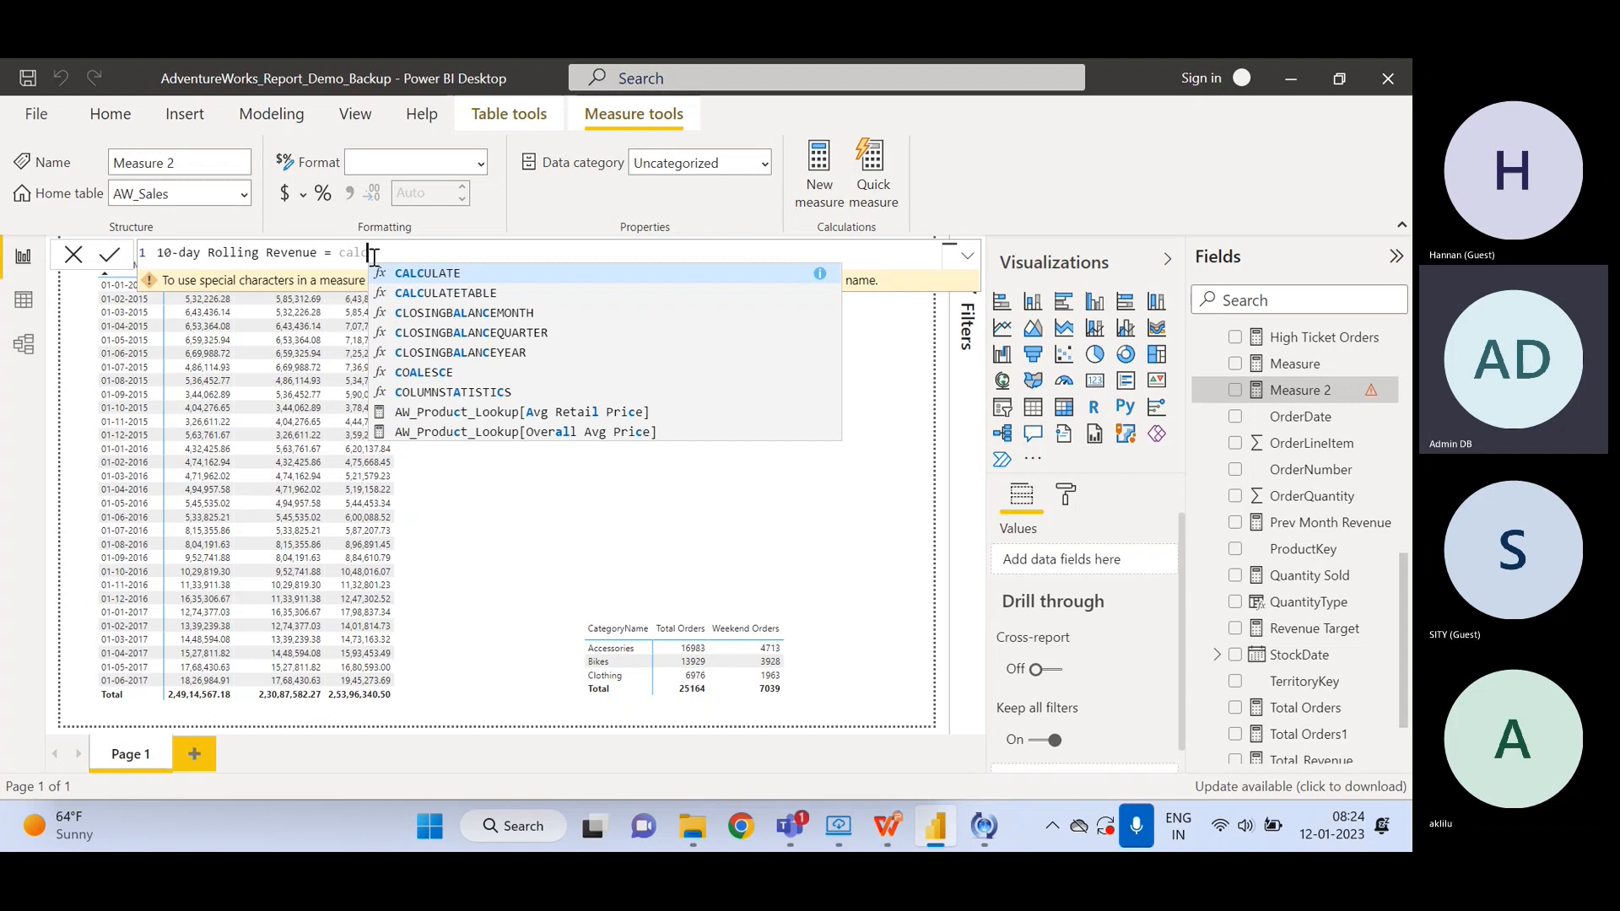
key("Tab")
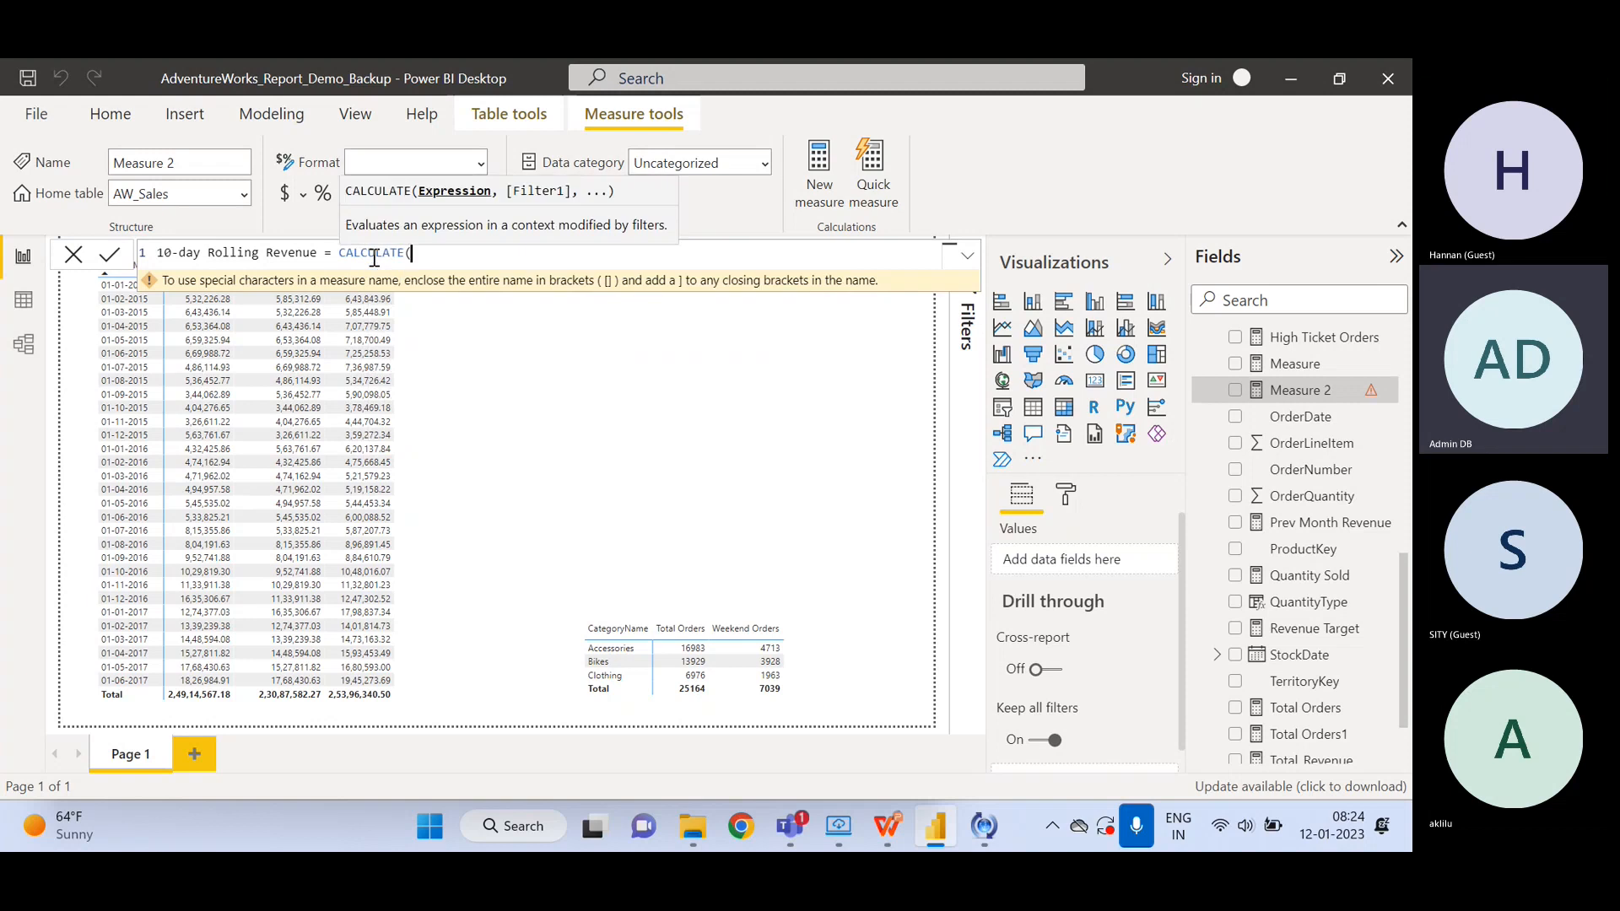
- Insert [Total_Revenue] as the expression of CALCULATE in the 10-day Rolling Revenue formula
type("Tot")
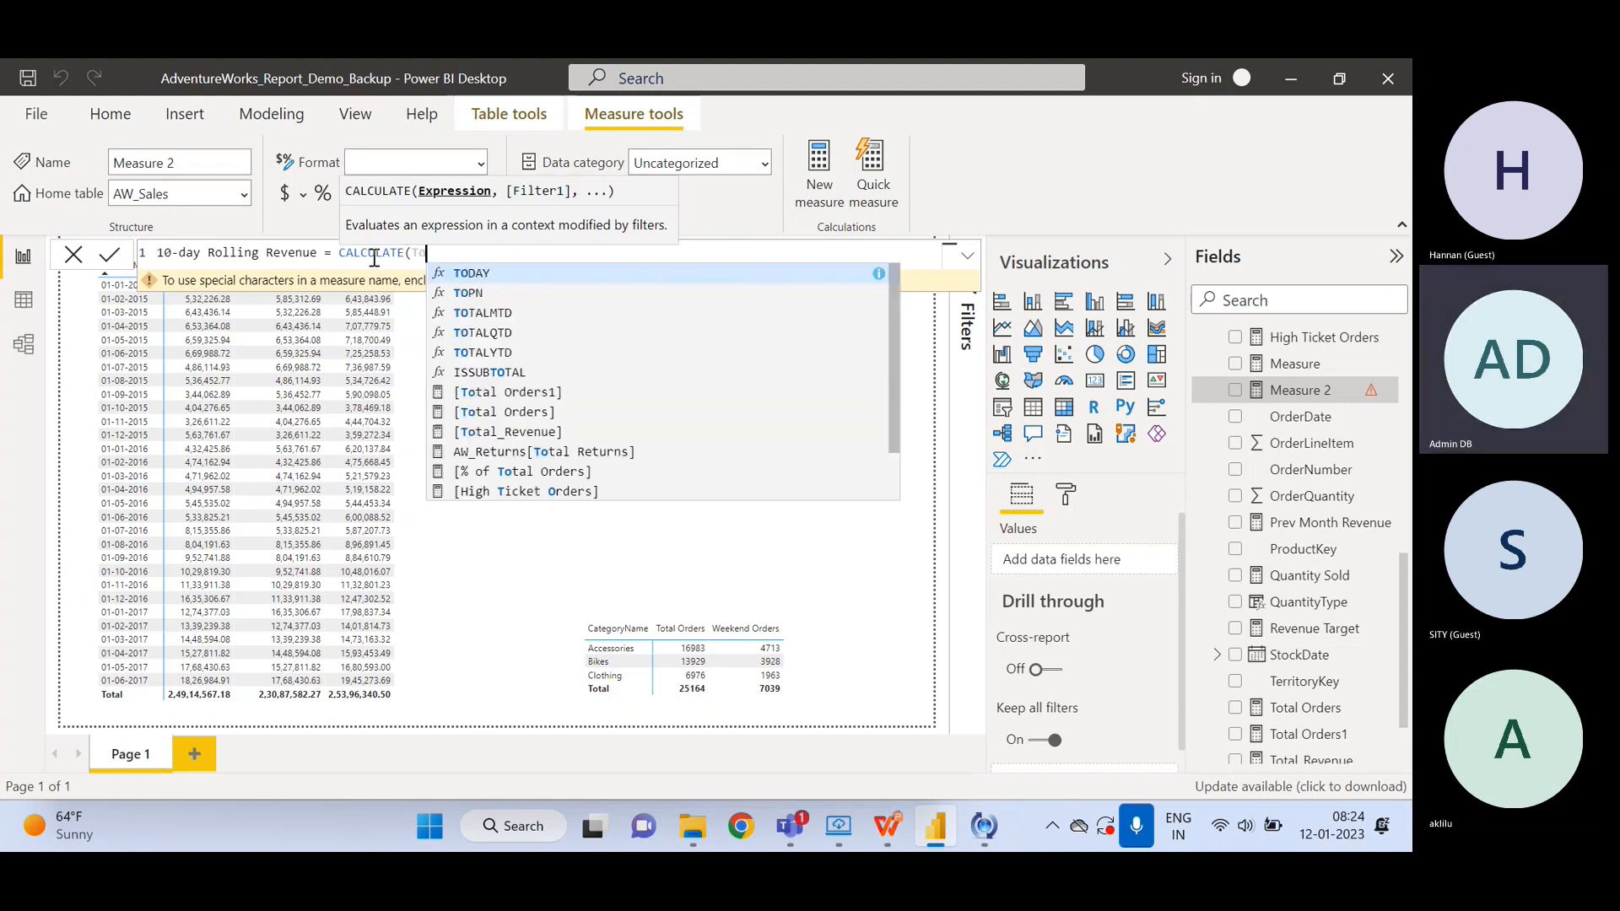
key("Down")
key("Down")
key("Down")
key("Down")
key("Down")
key("Down")
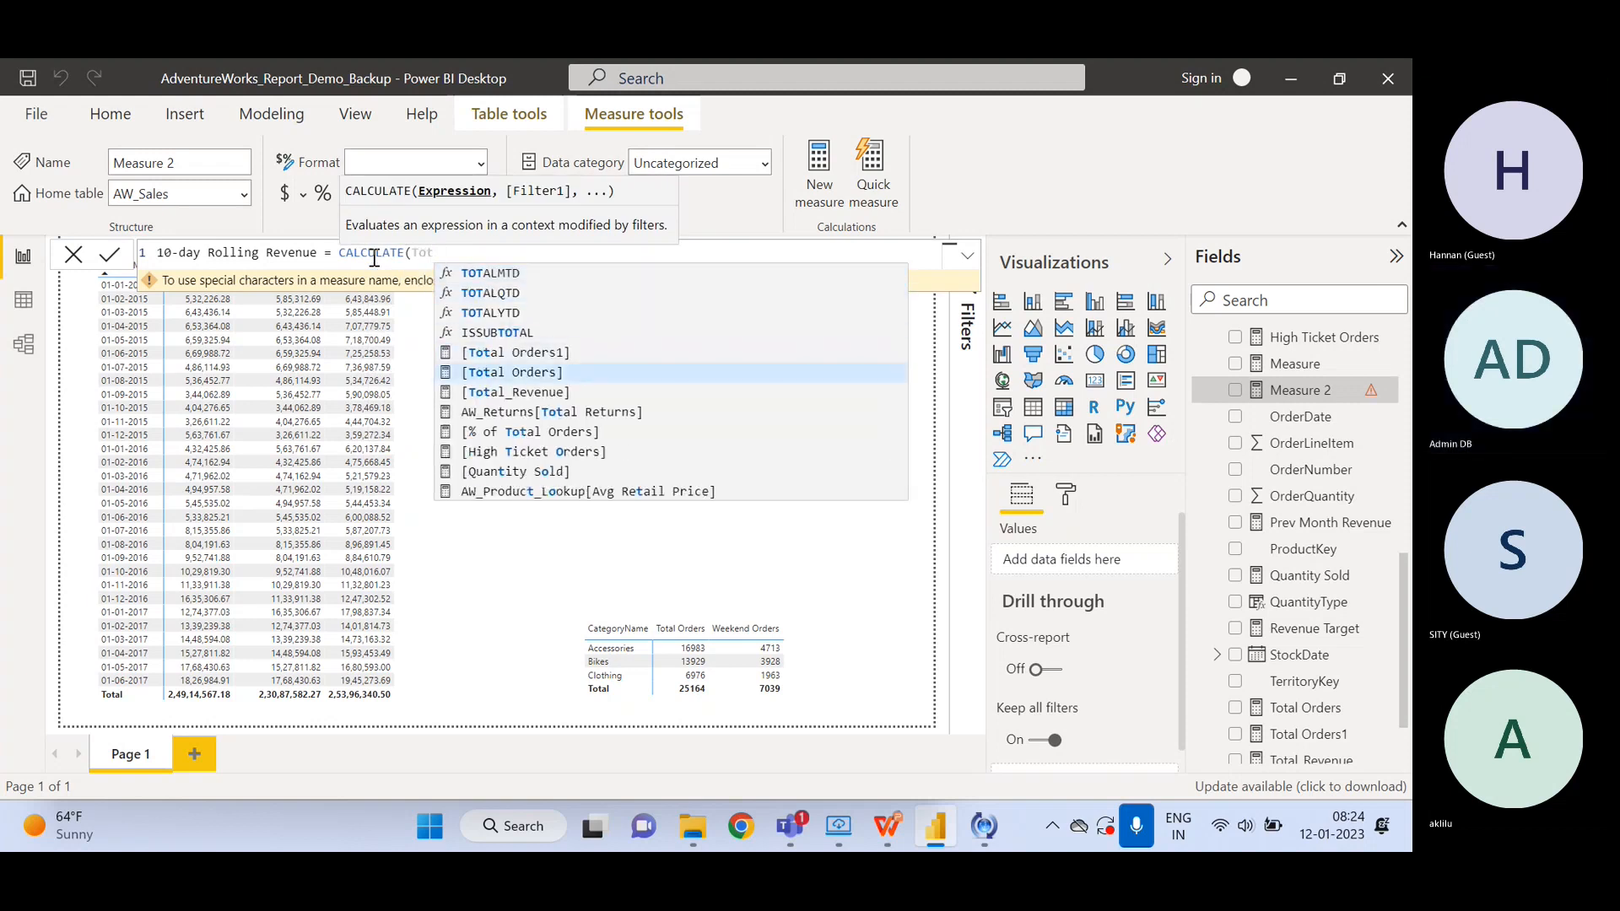
key("Tab")
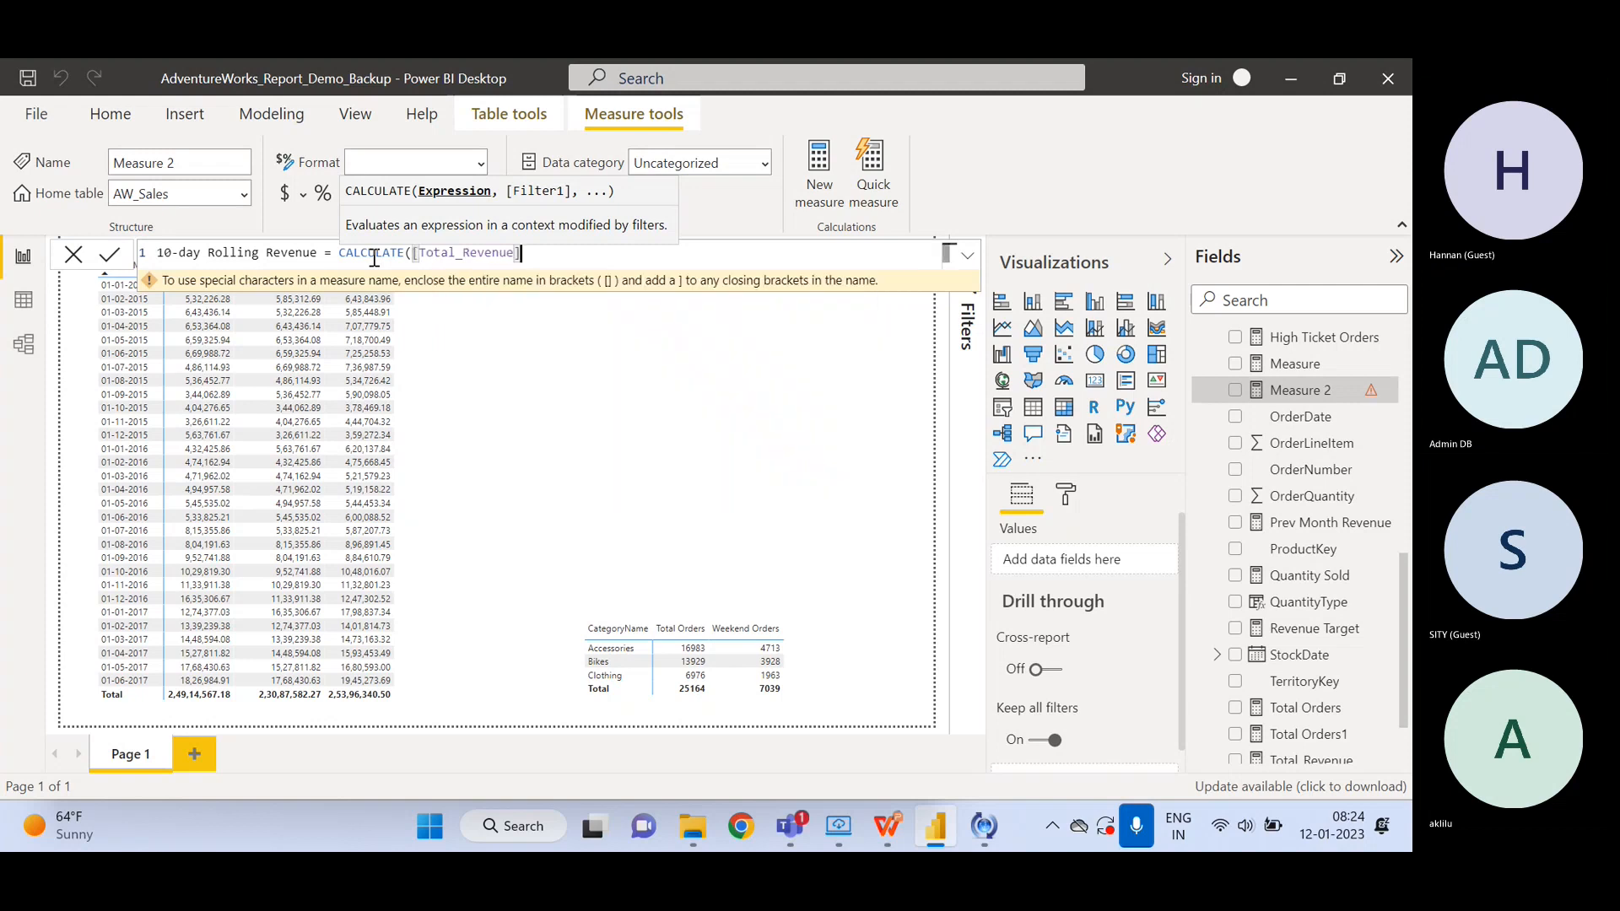
- Add DATESINPERIOD as the CALCULATE filter in the 10-day Rolling Revenue formula
type(",")
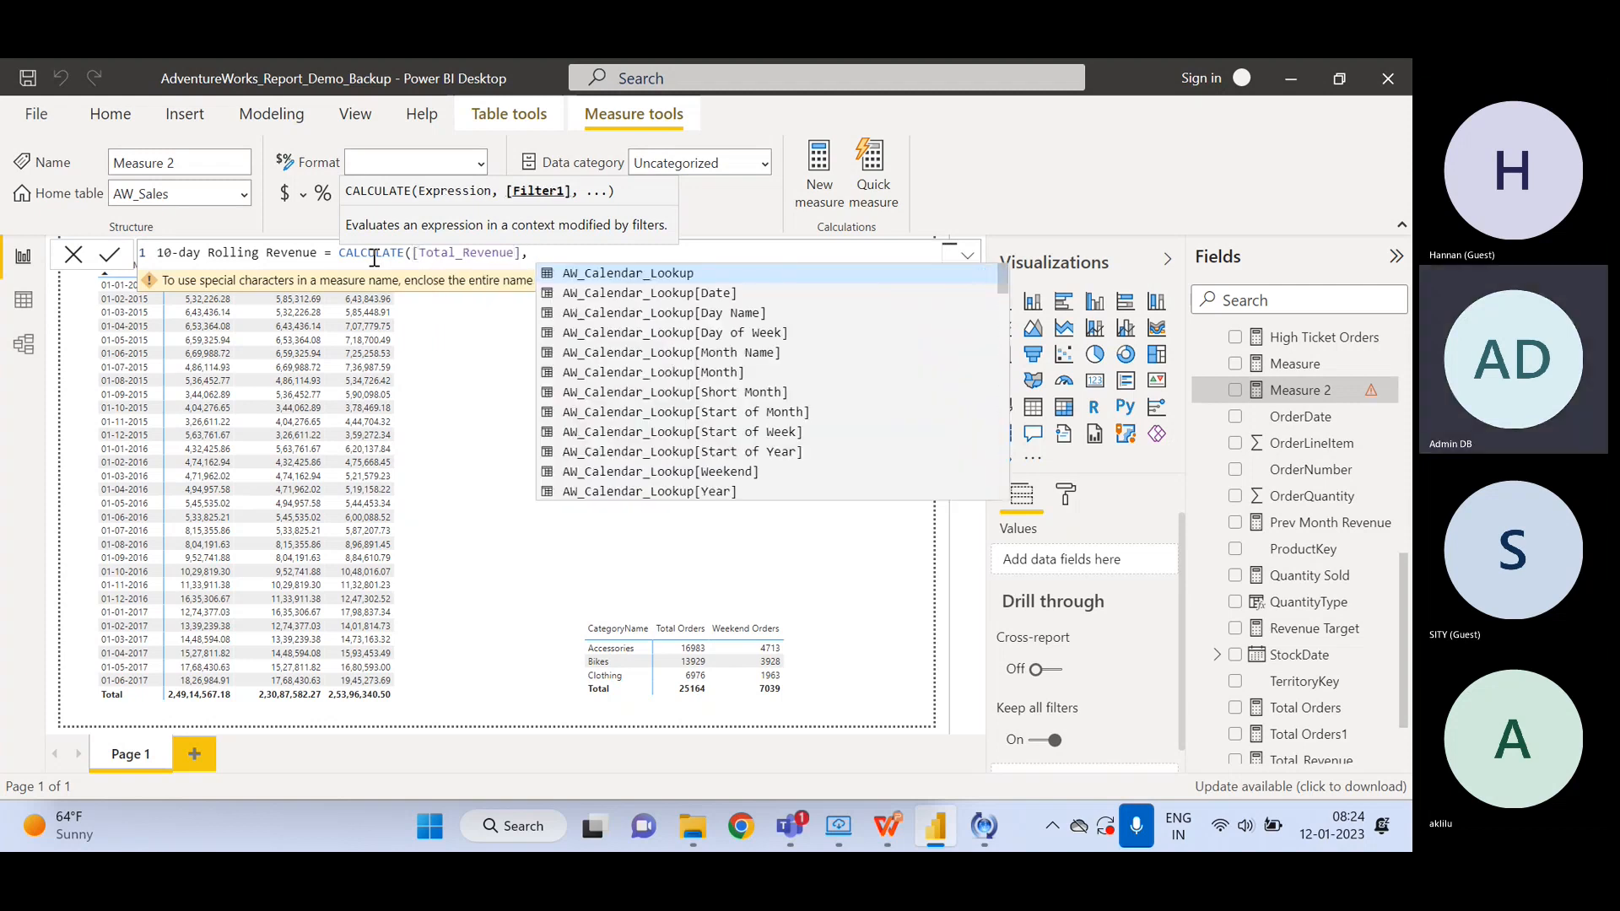
type(" Dates")
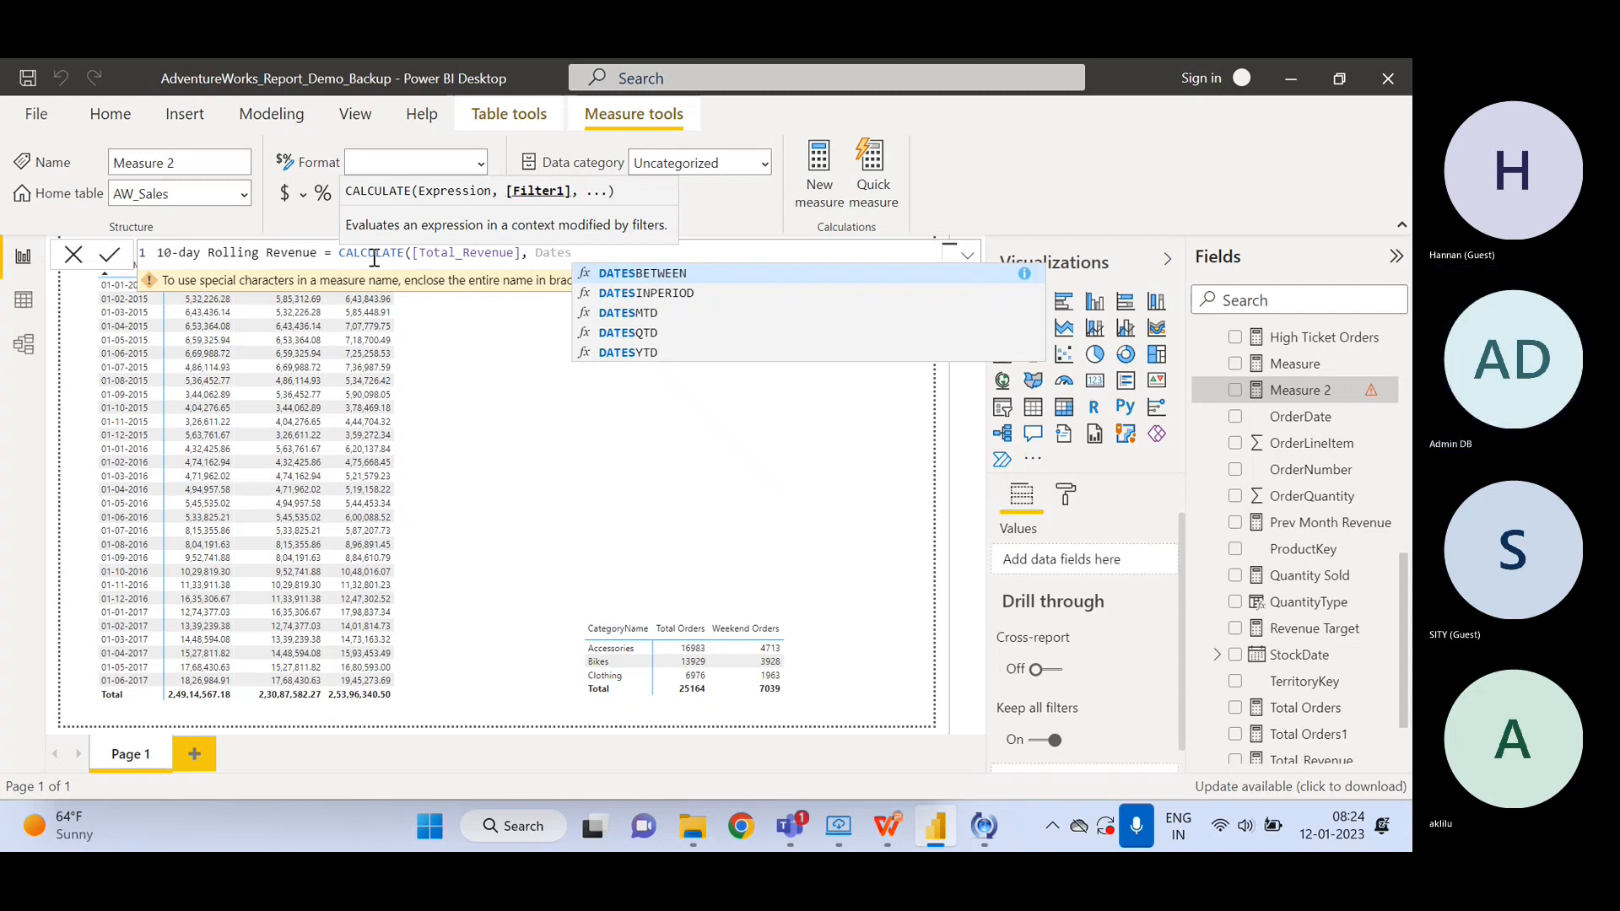
key("Down")
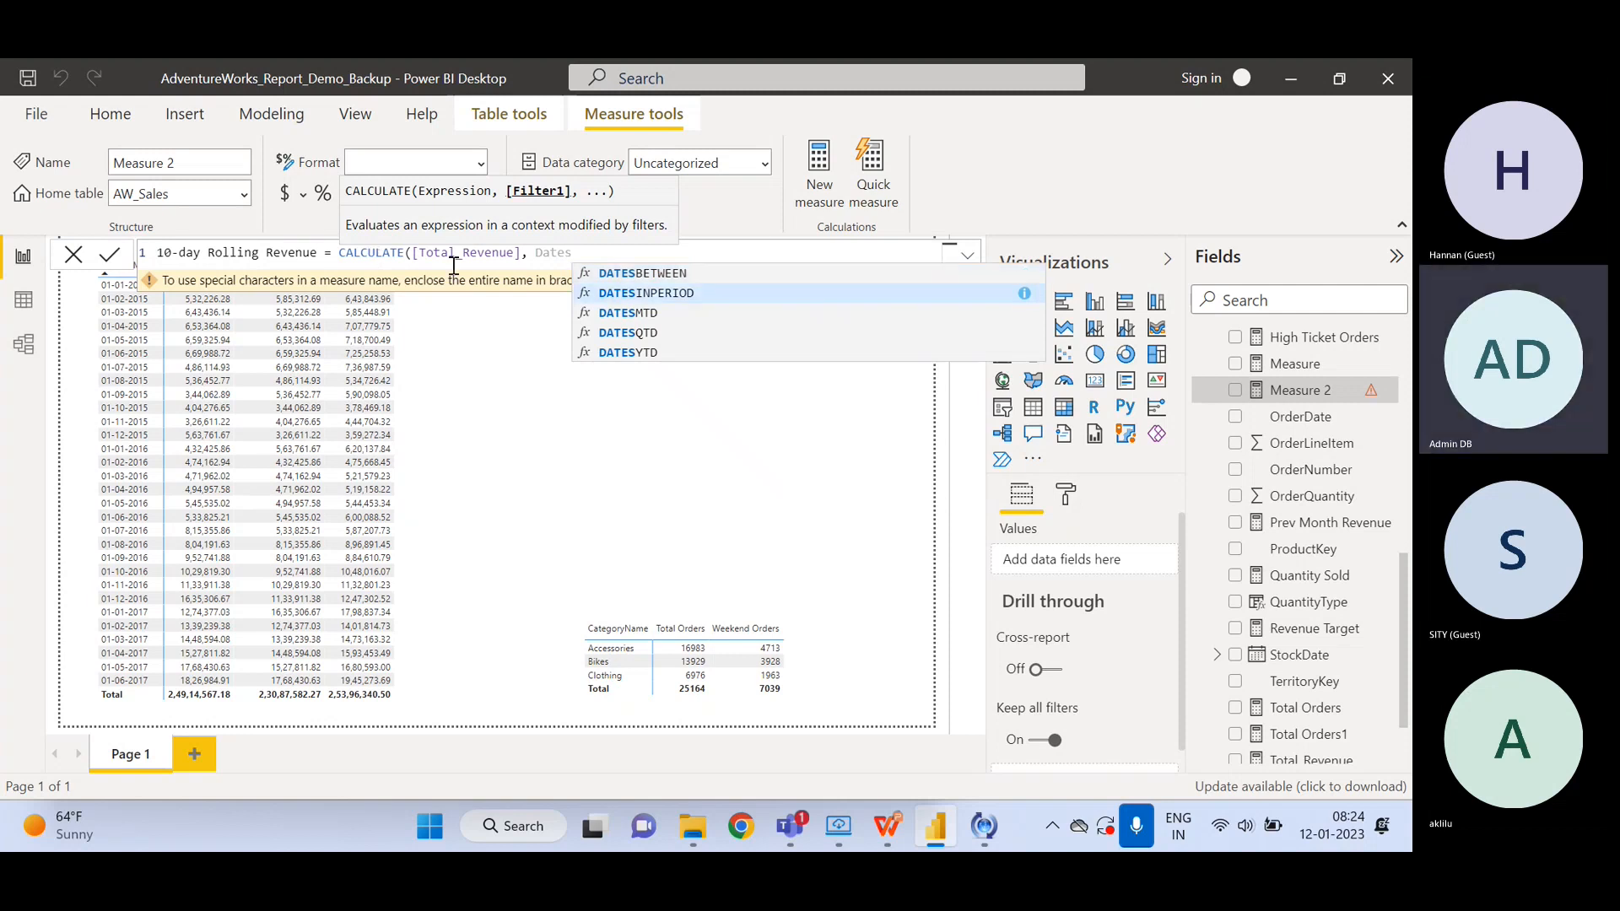
left_click(646, 297)
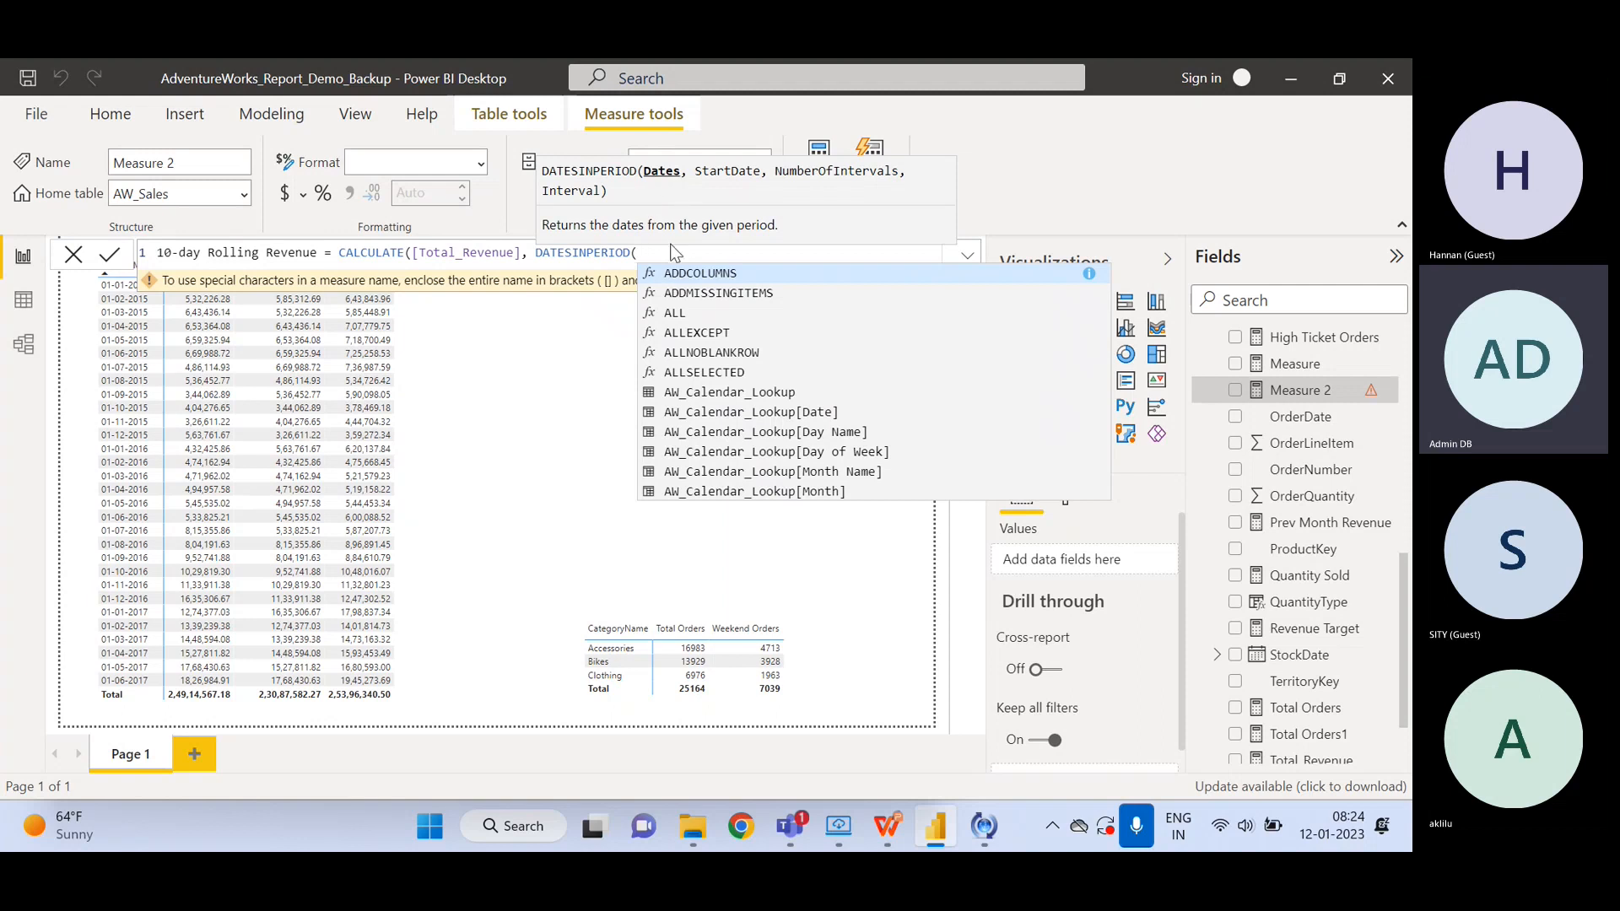
- Set AW_Calendar_Lookup[Date] as the Dates argument of DATESINPERIOD in the 10-day Rolling Revenue formula
type("date")
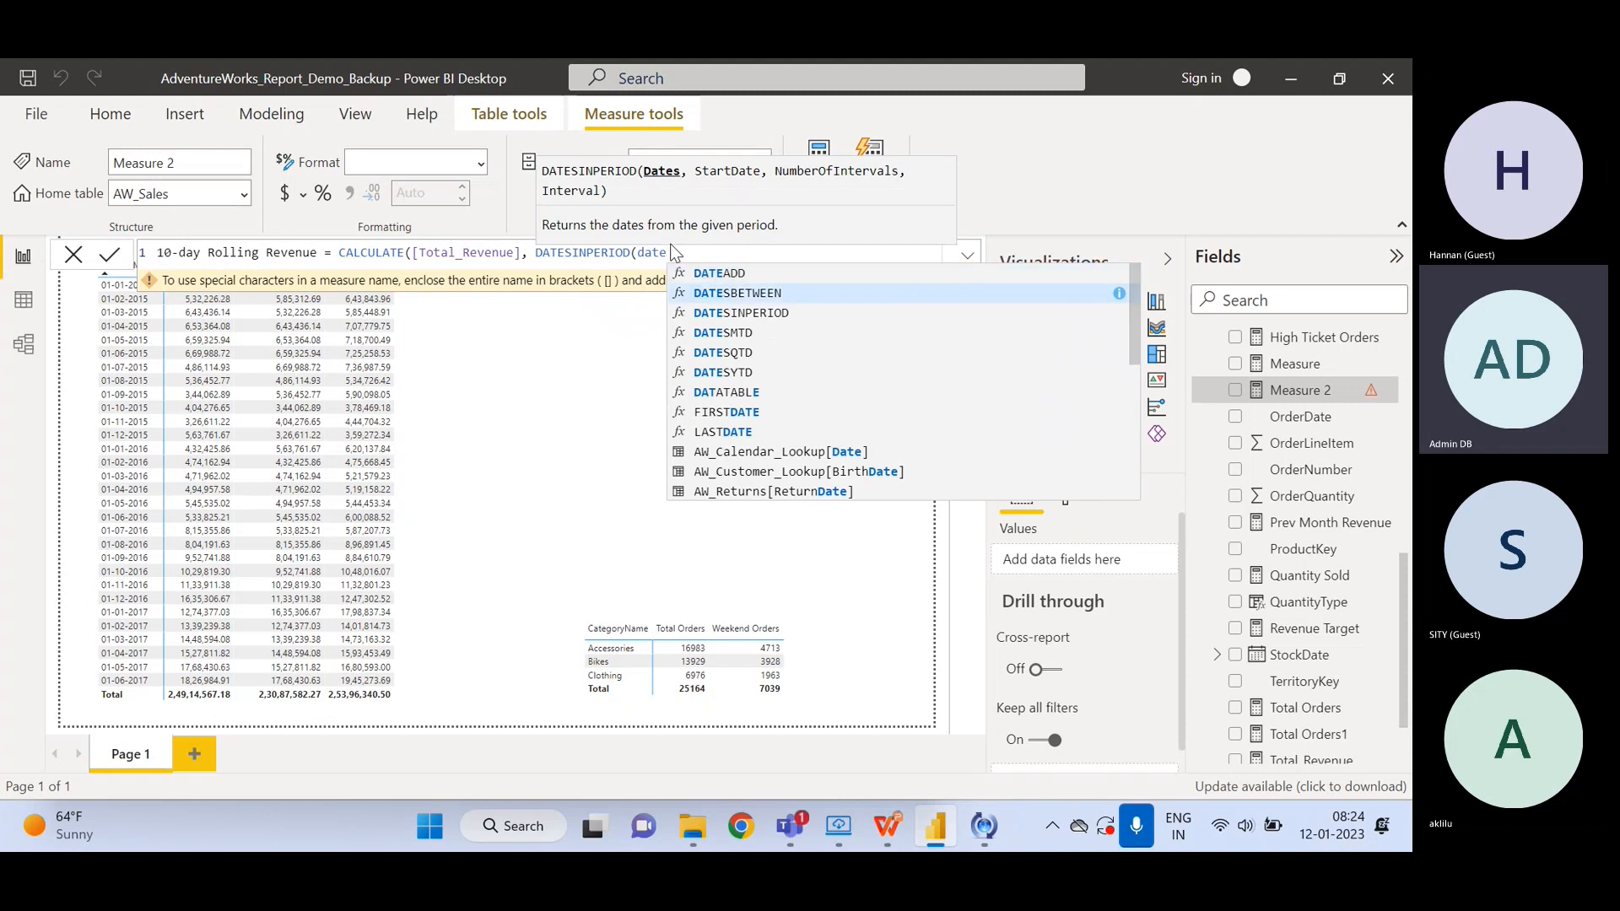
key("Down")
key("Down")
key("Down")
key("Down")
key("Down")
key("Down")
key("Down")
key("Down")
key("Down")
key("Down")
key("Down")
key("Up")
key("Up")
key("Up")
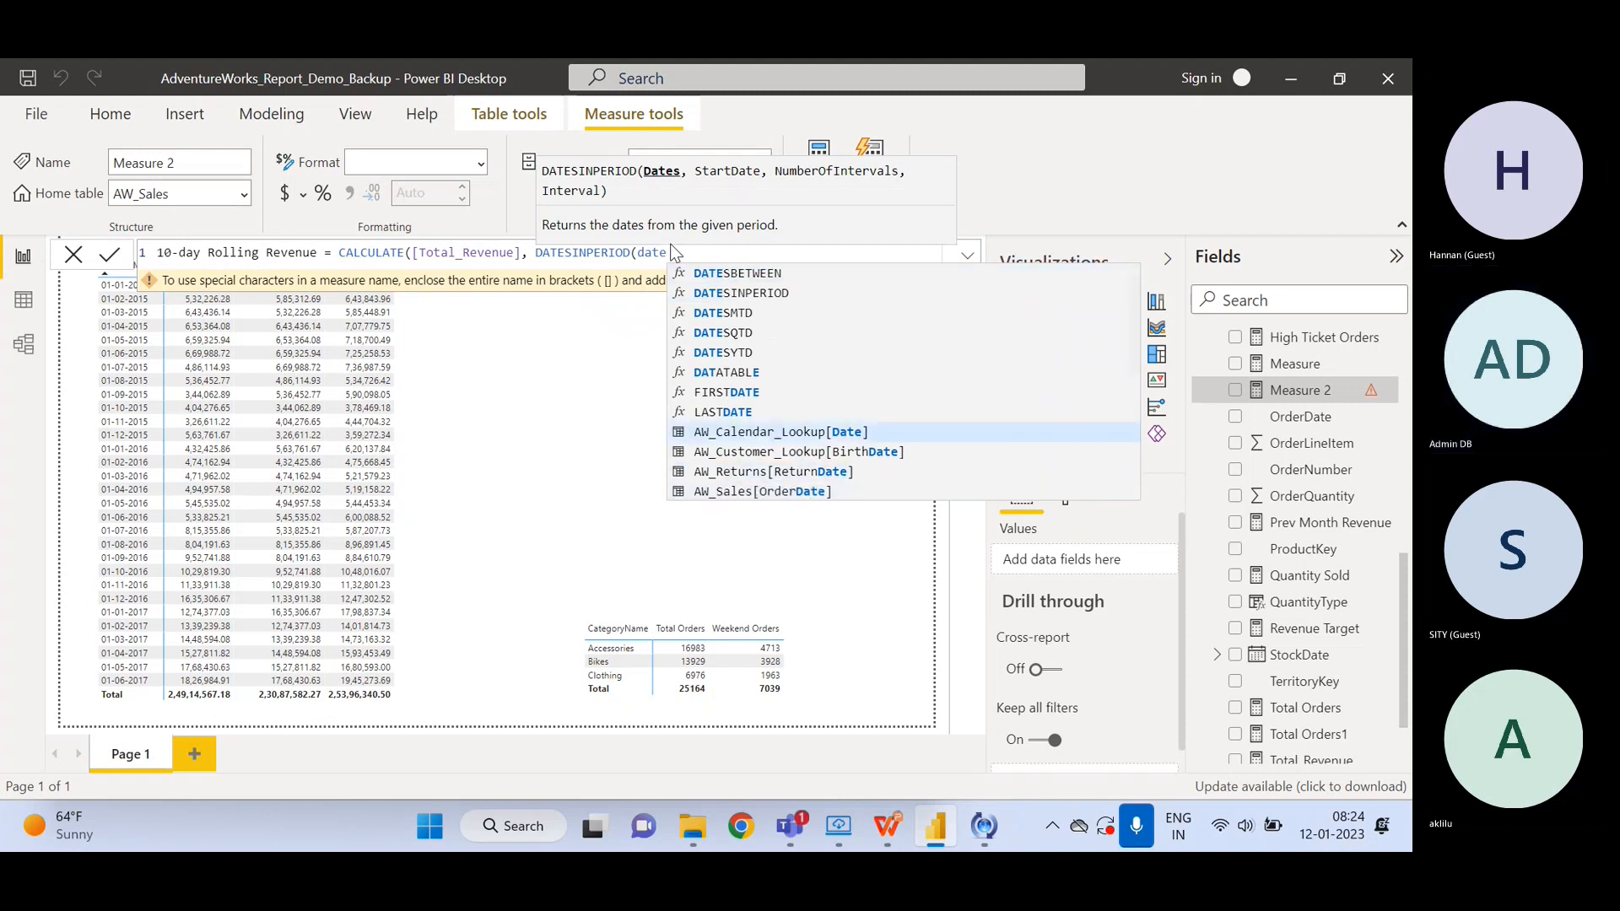
key("Tab")
type(",")
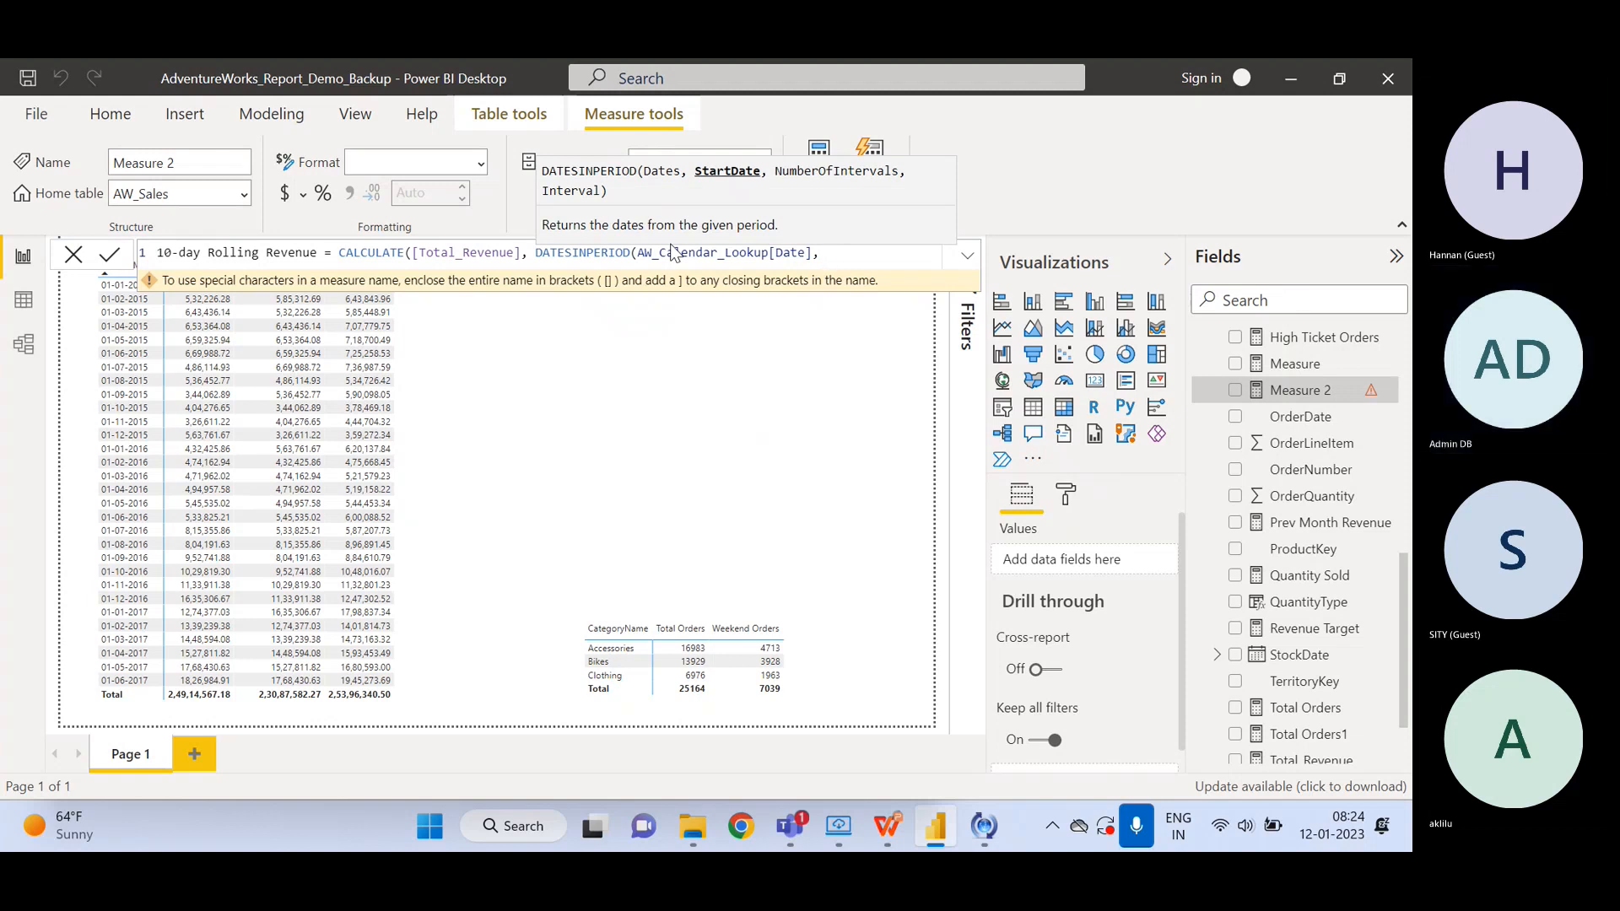
- Enter MAX(AW_Calendar_Lookup[Date]) as the StartDate argument of DATESINPERIOD
type("Max")
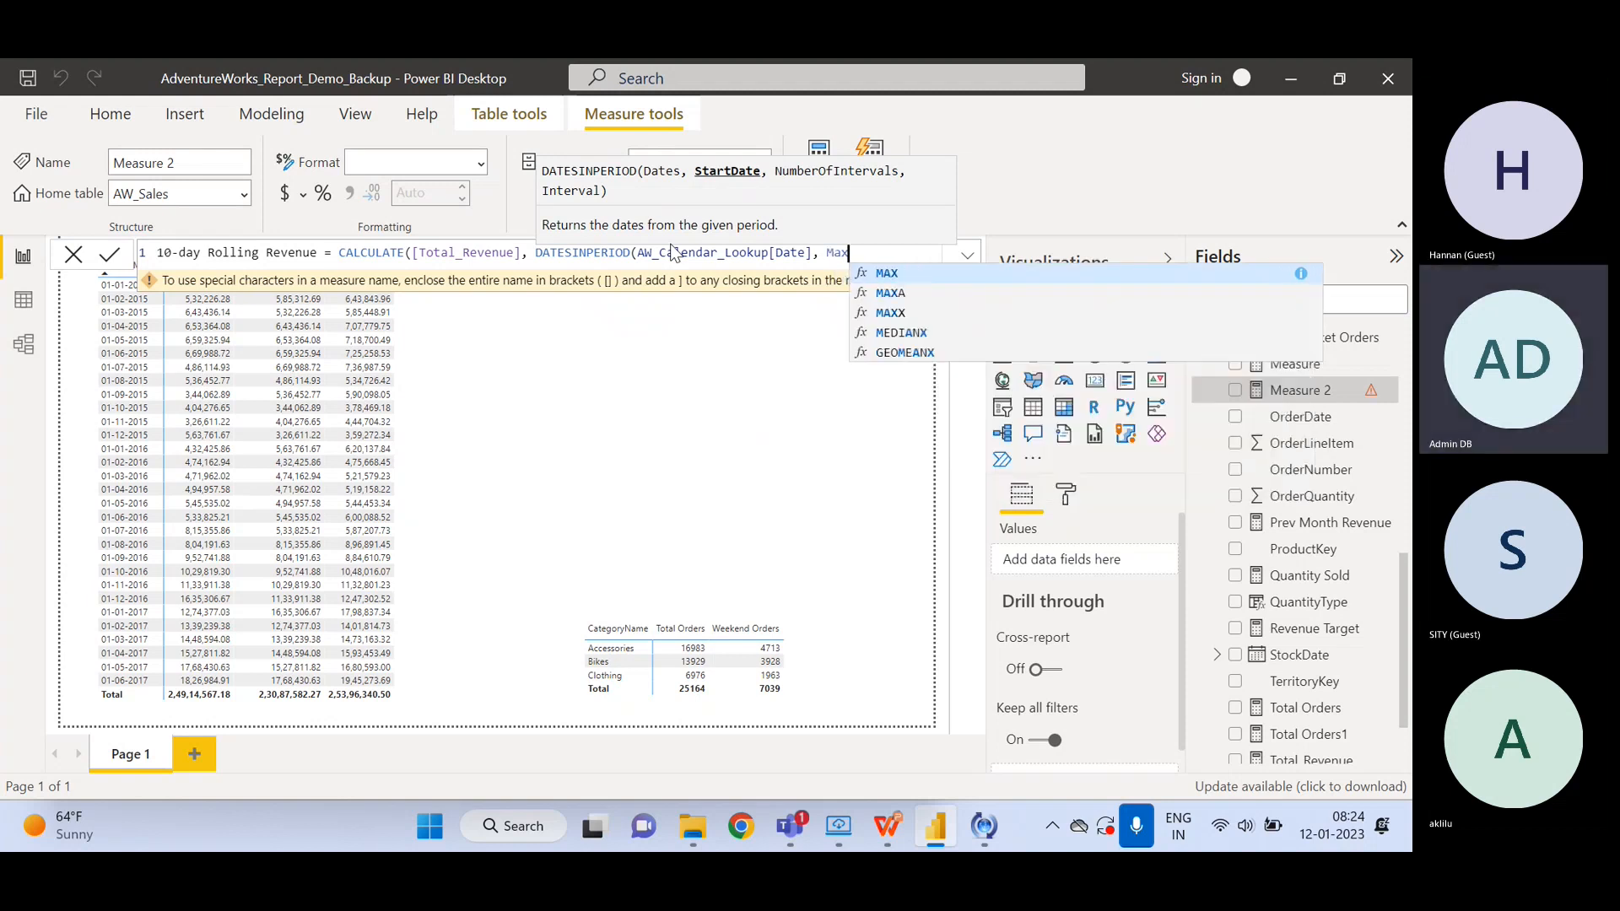
type("(")
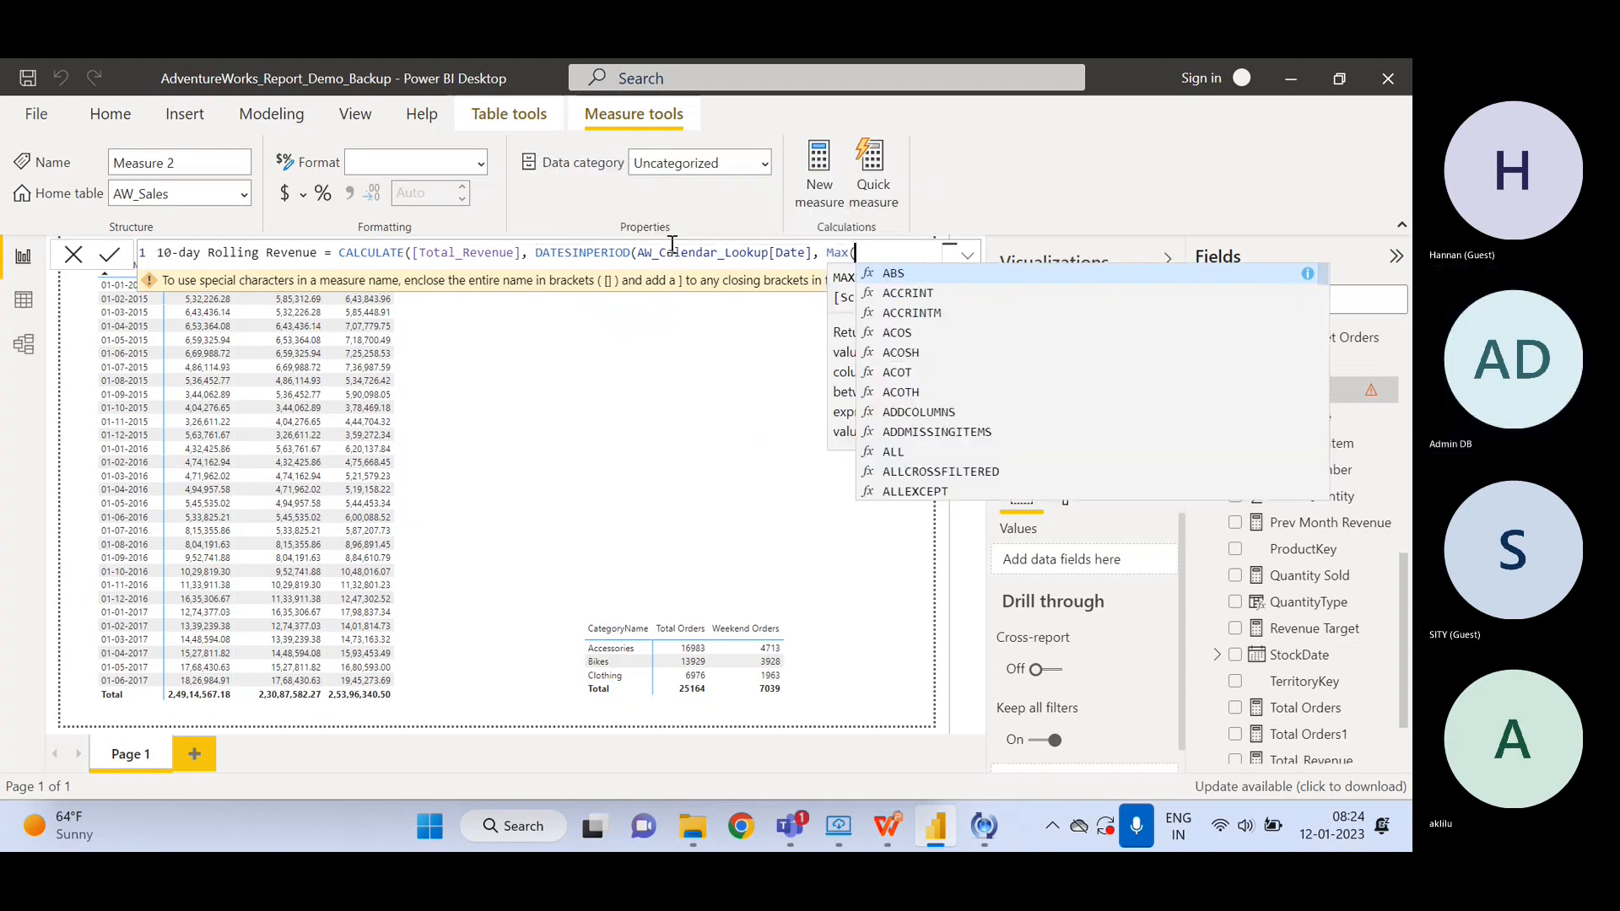
type("Cal")
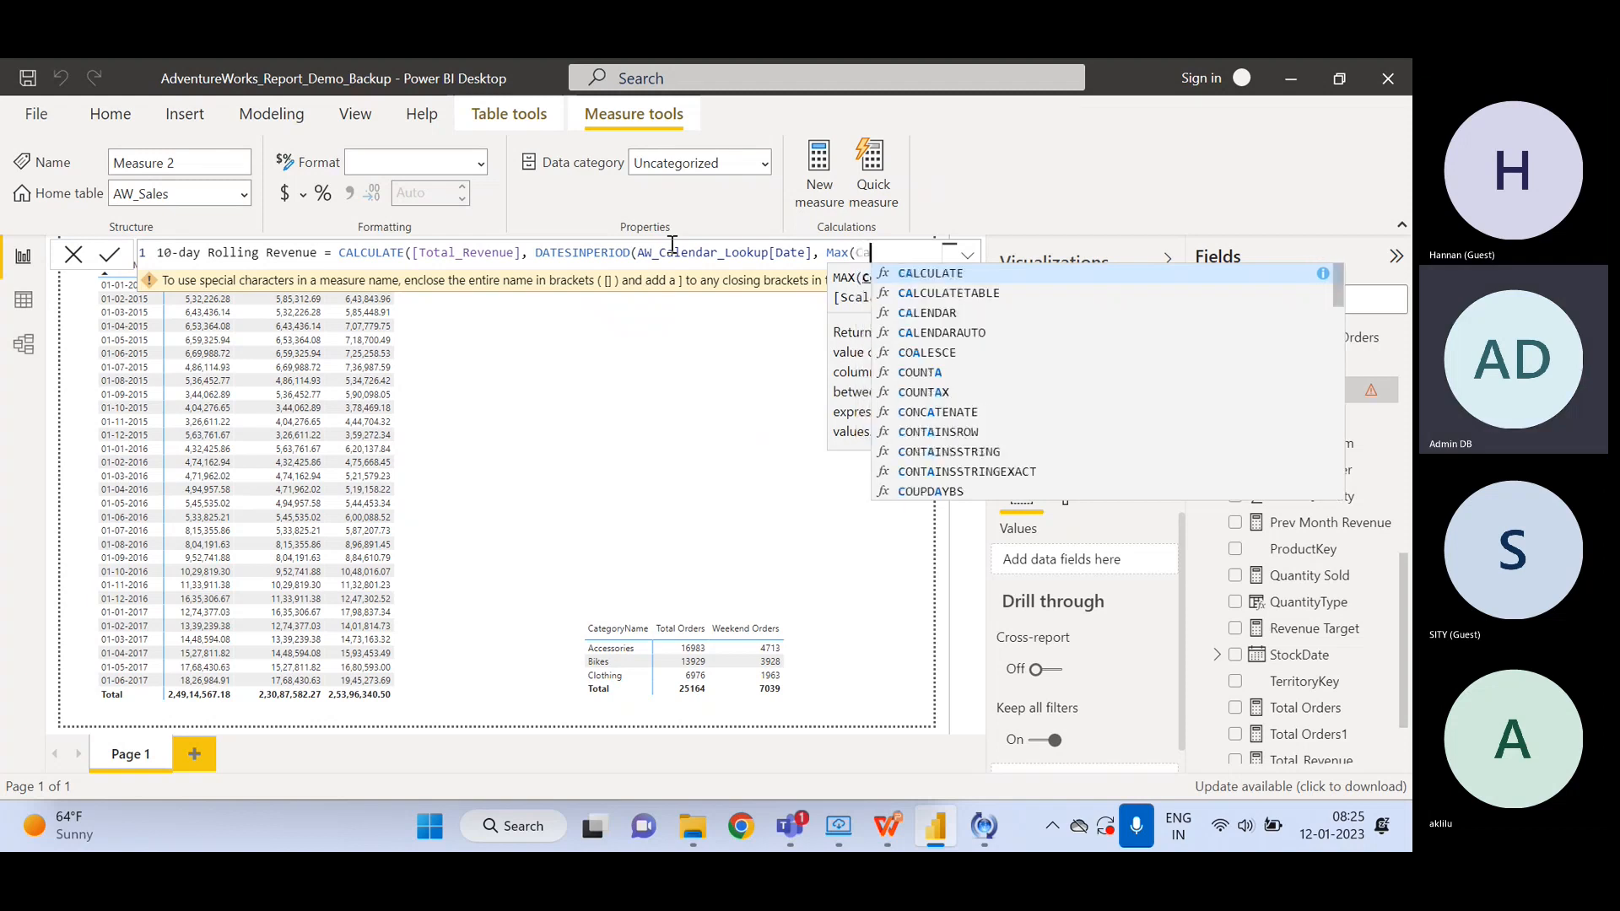
type("en")
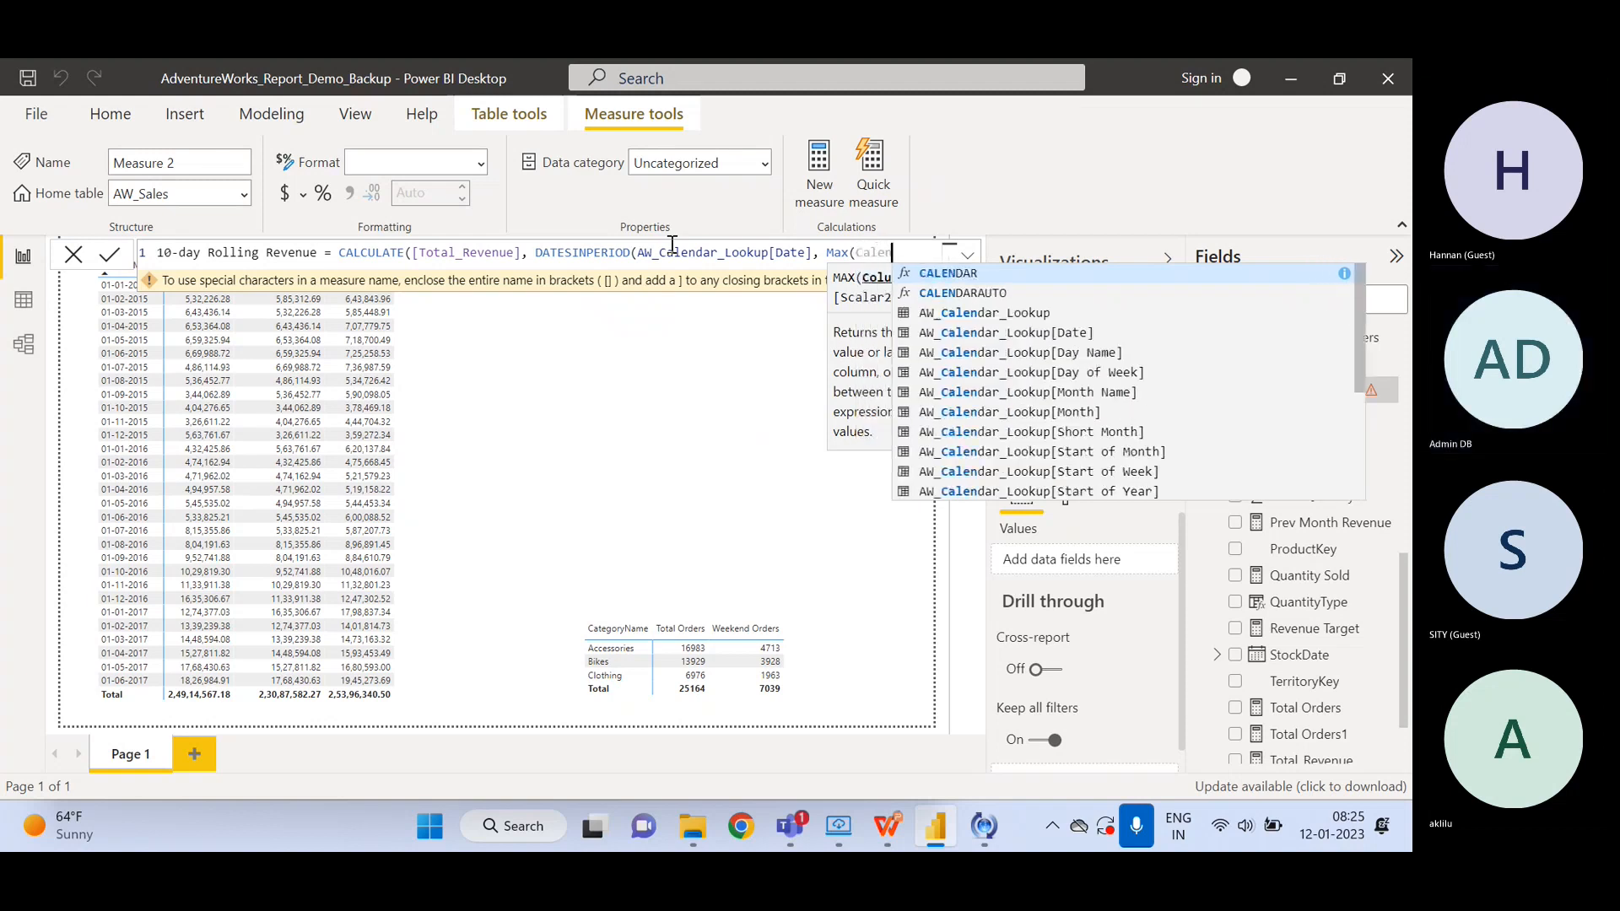
key("Down")
key("Down")
key("Down")
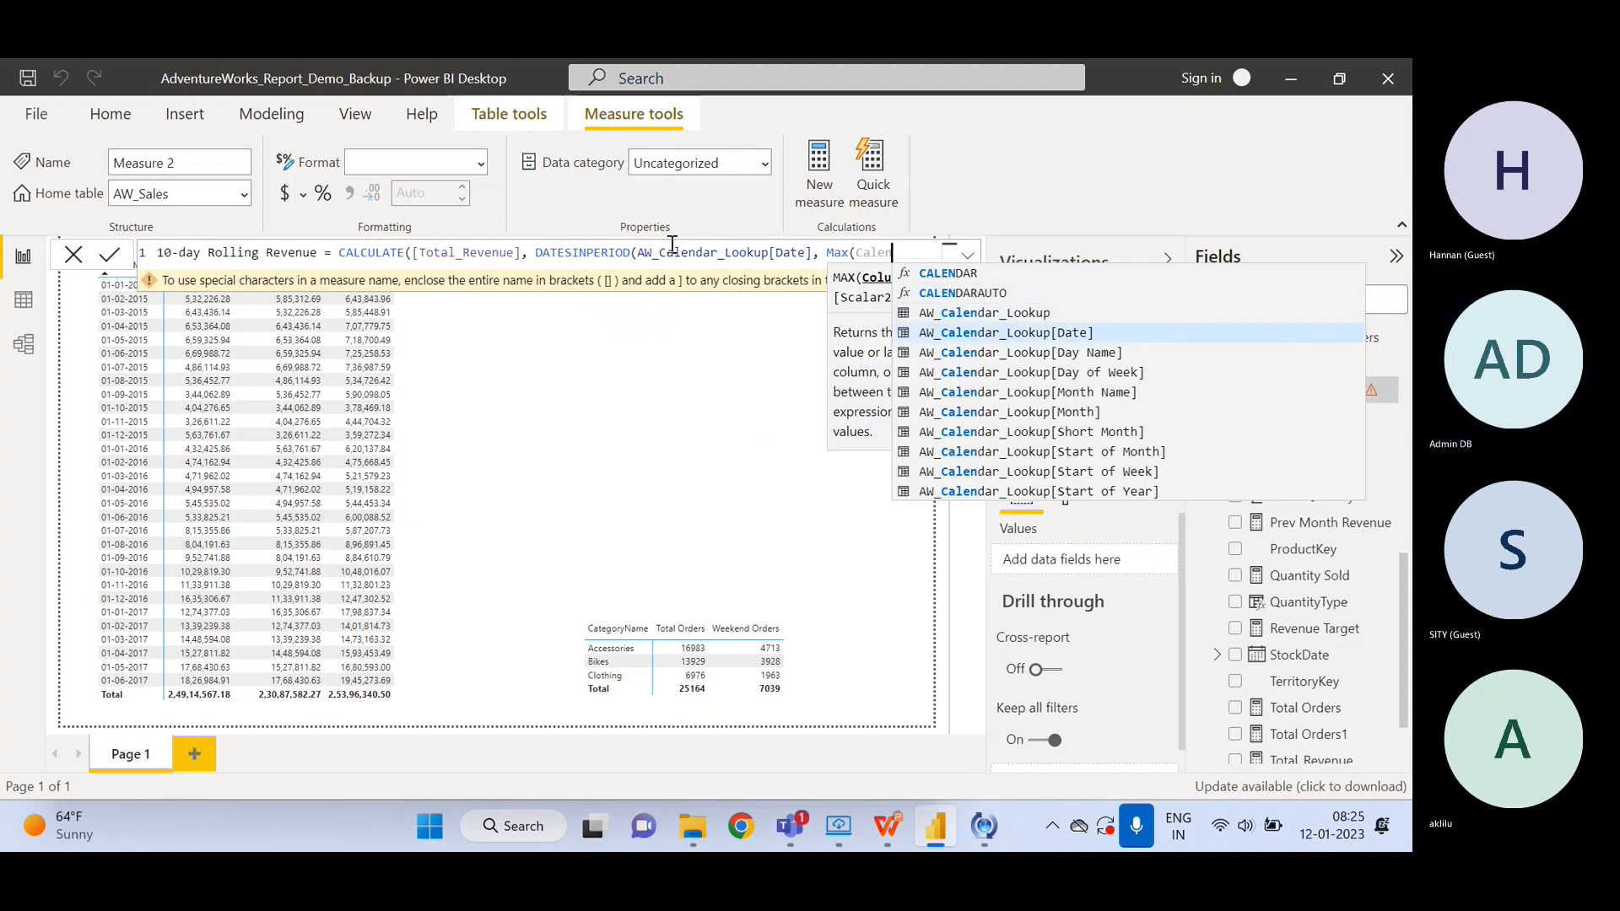
key("Tab")
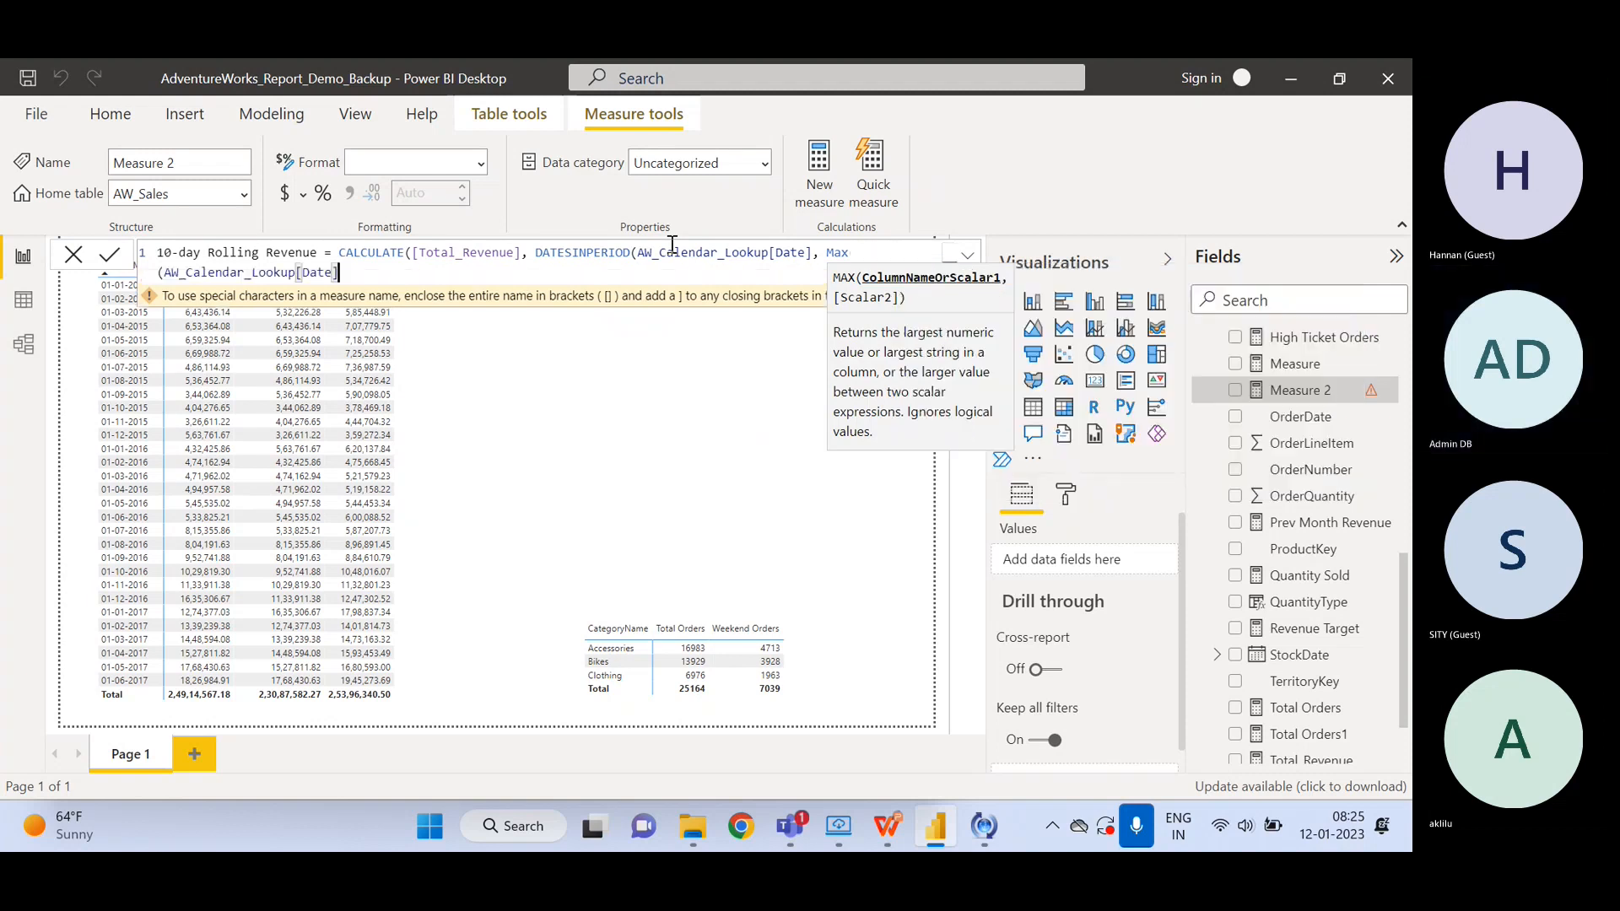
type(")")
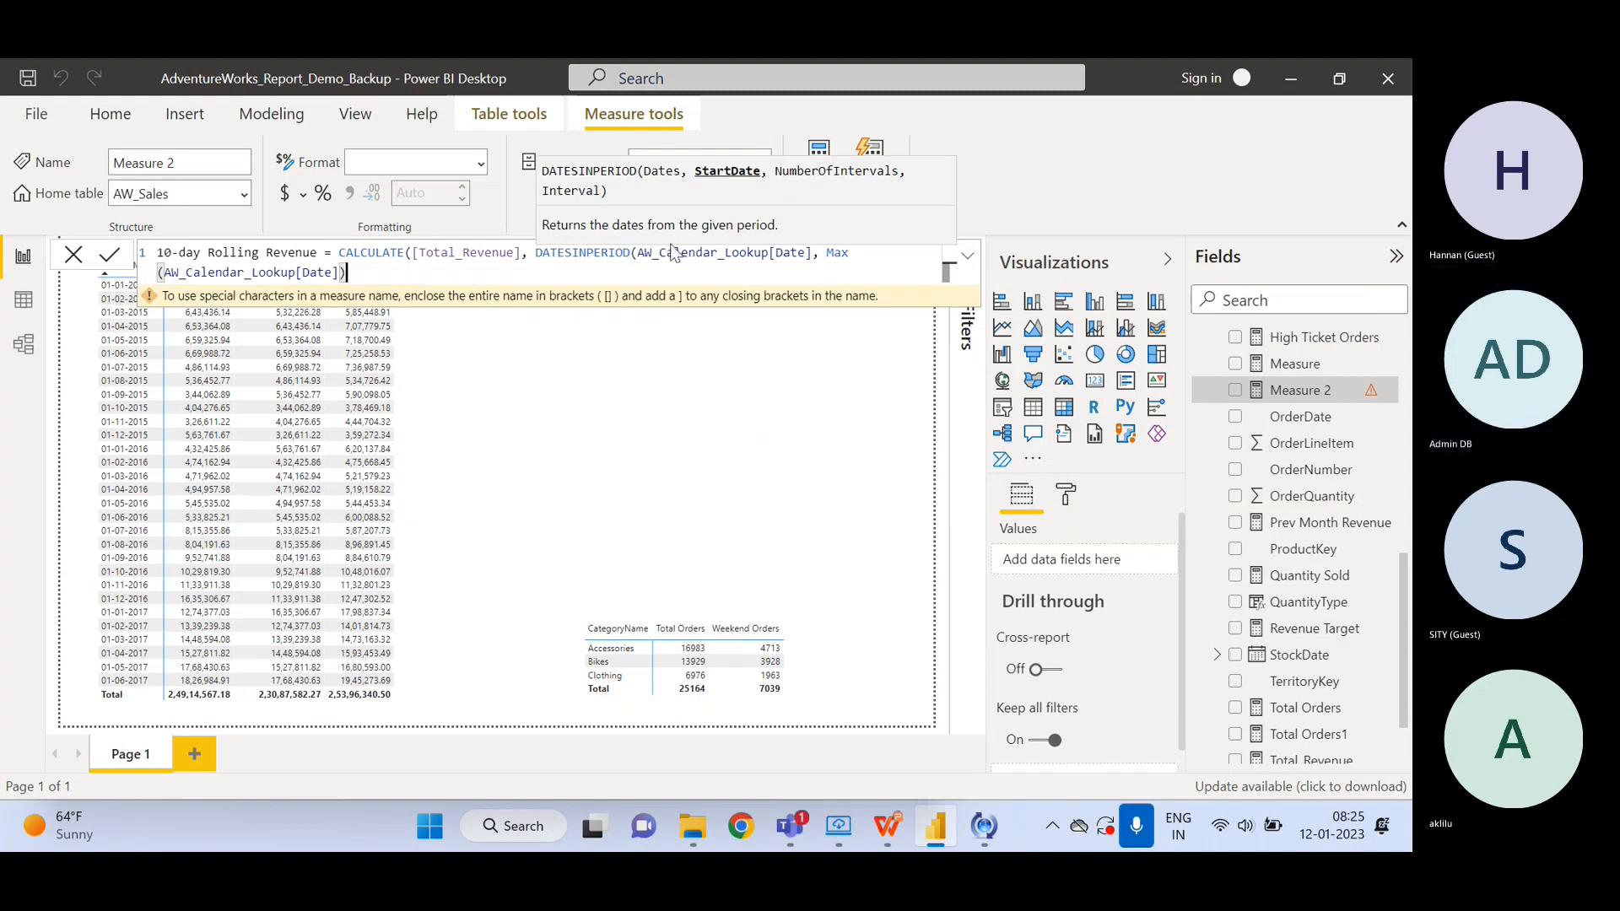
type(",")
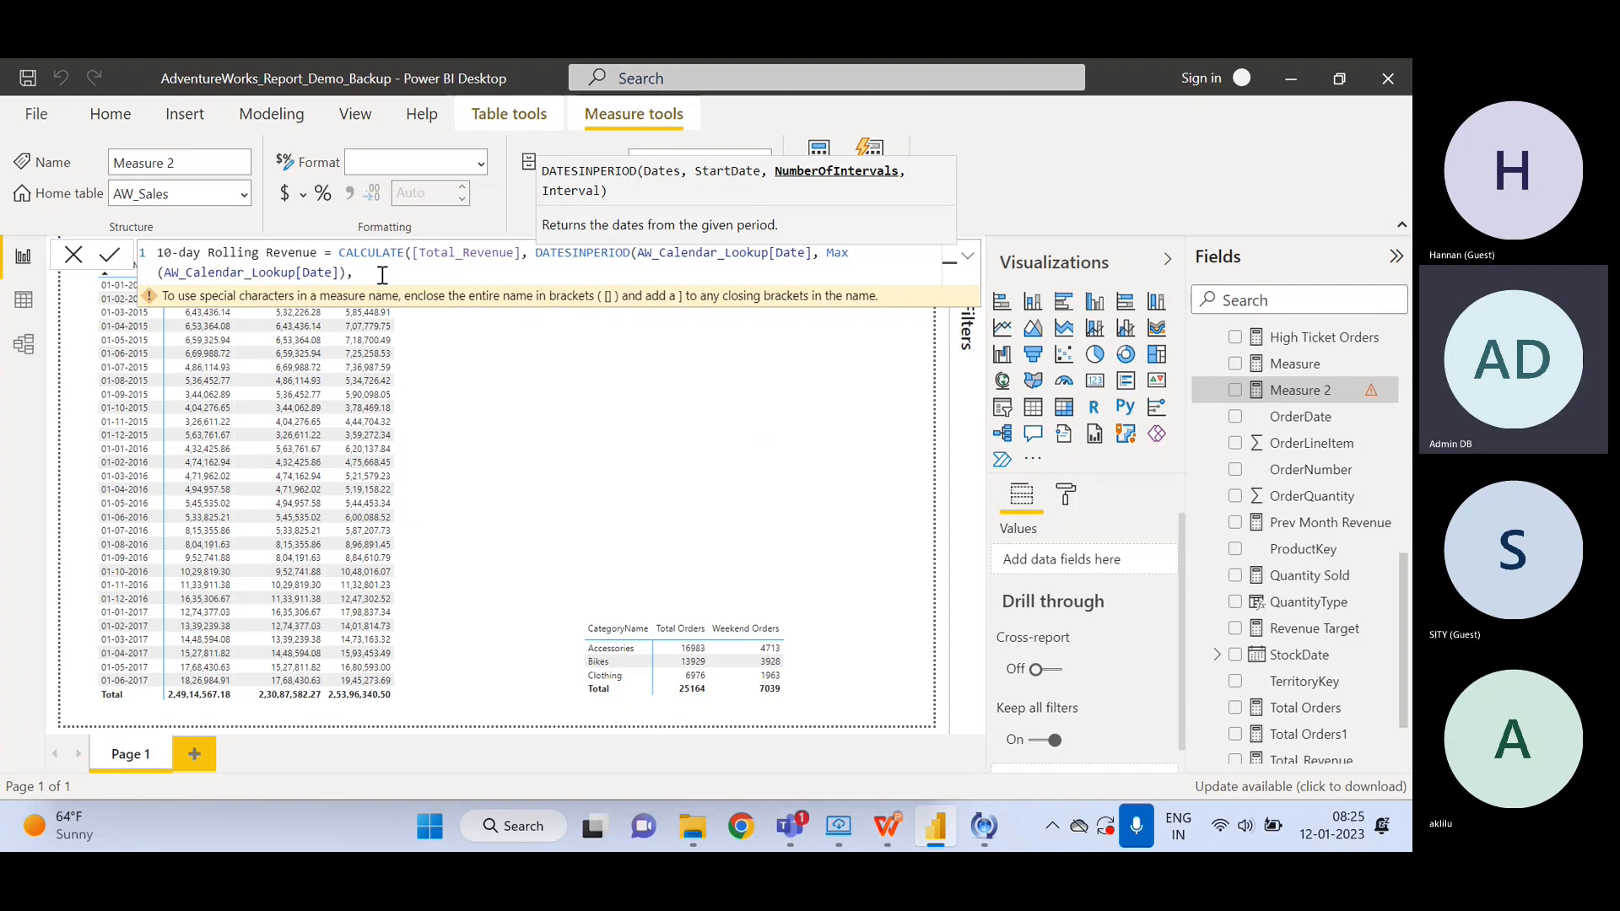
- Complete DATESINPERIOD with -10 intervals of DAY, close both functions and commit the 10-day Rolling Revenue measure
type("-10,")
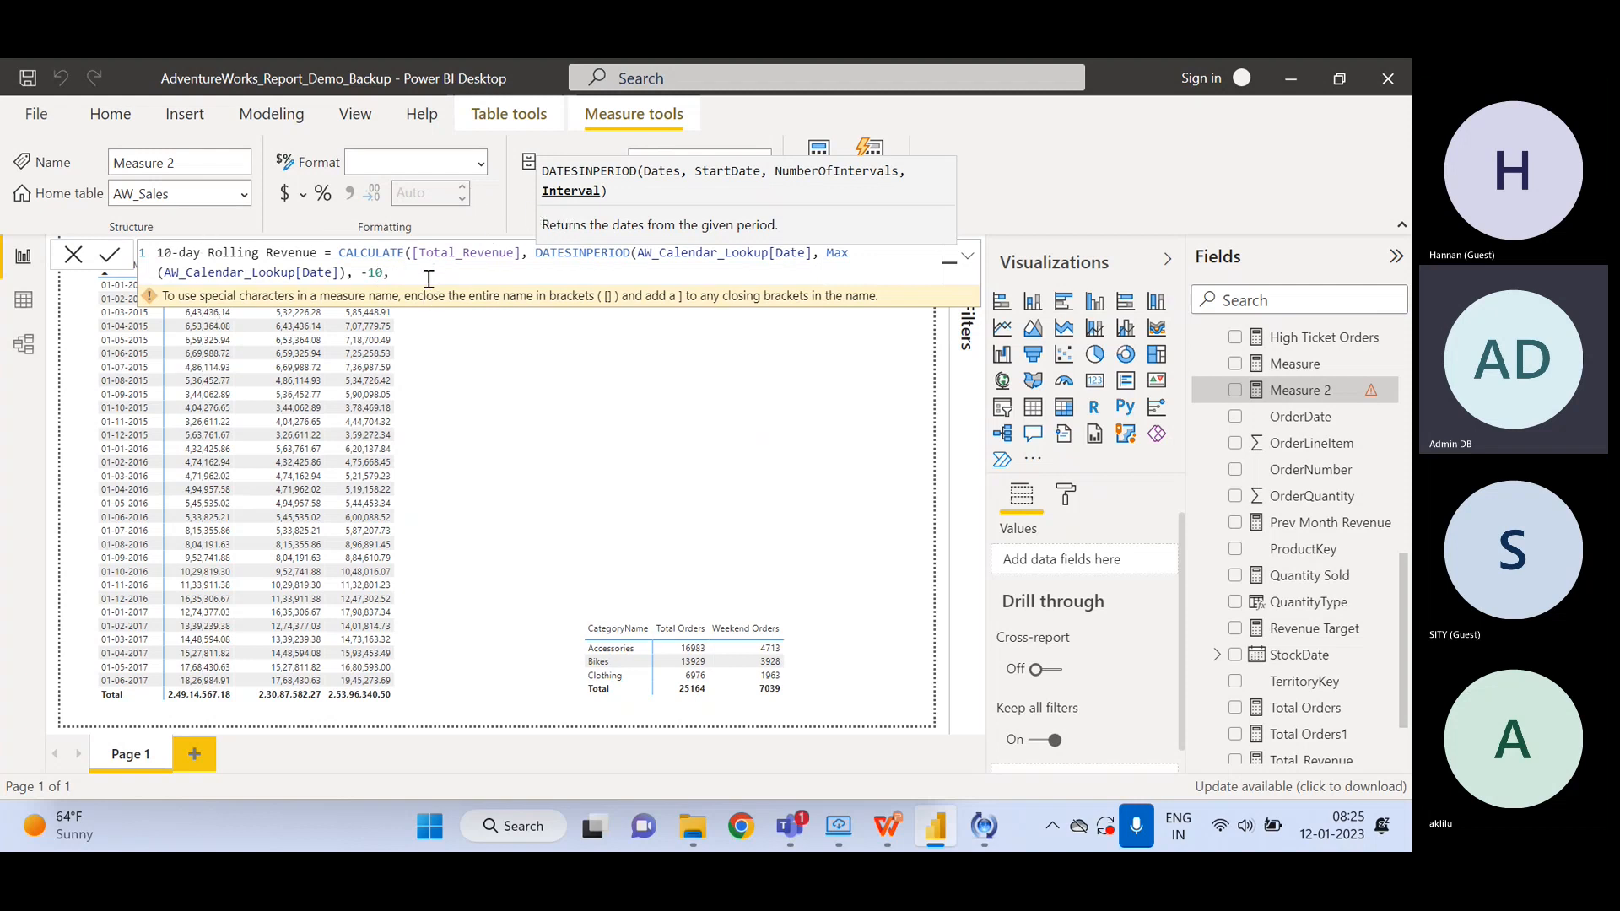
type("DAY")
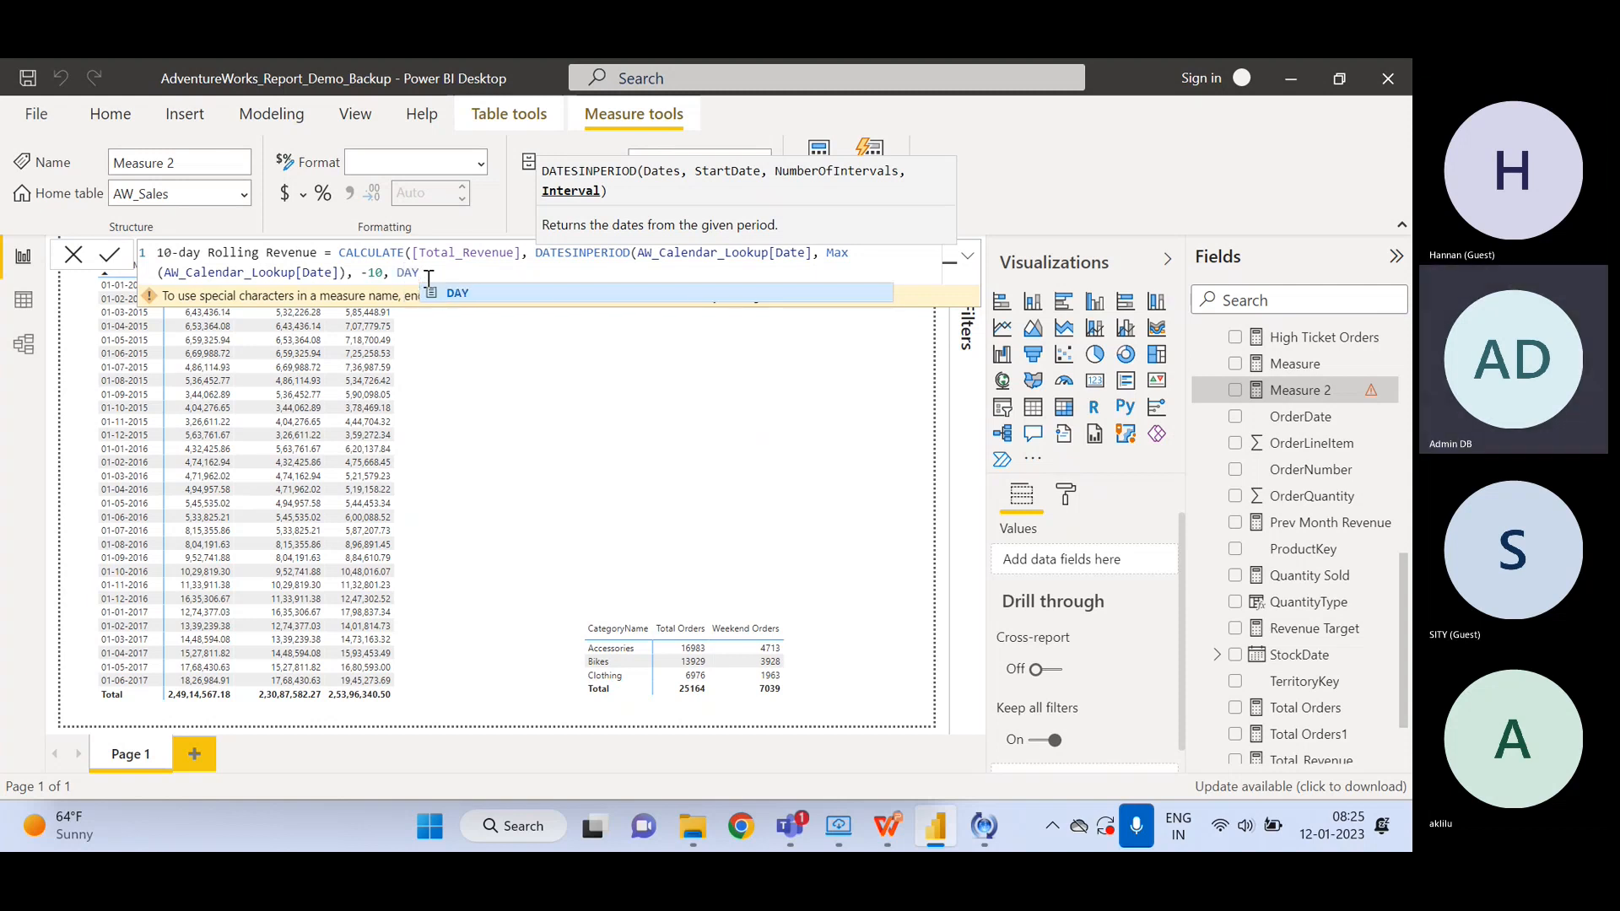
type(")")
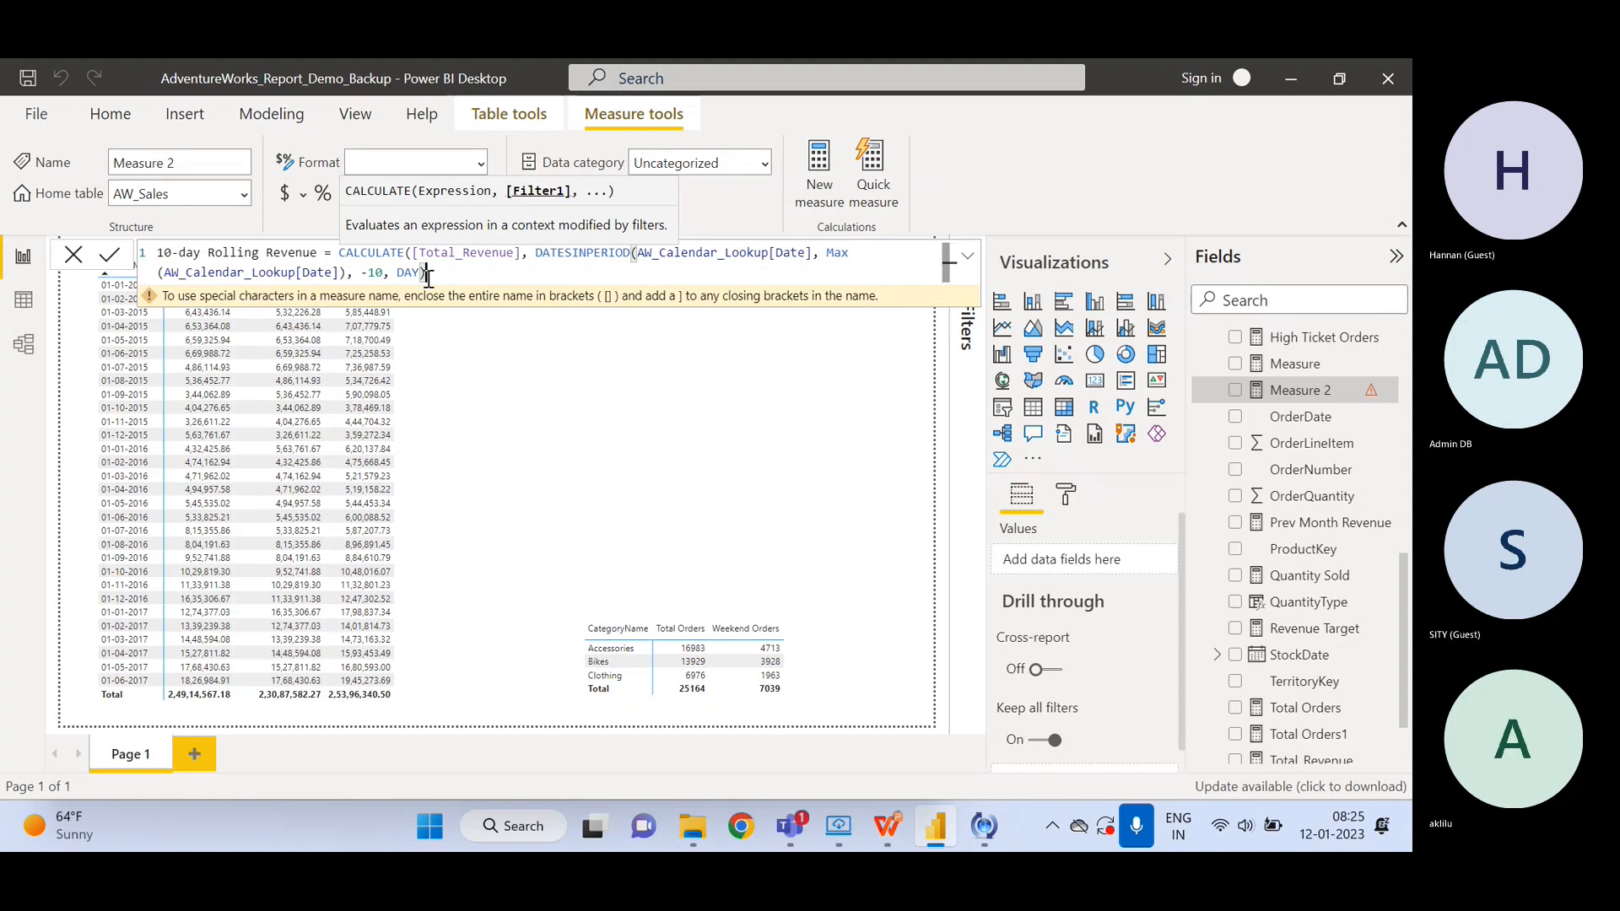
type(")")
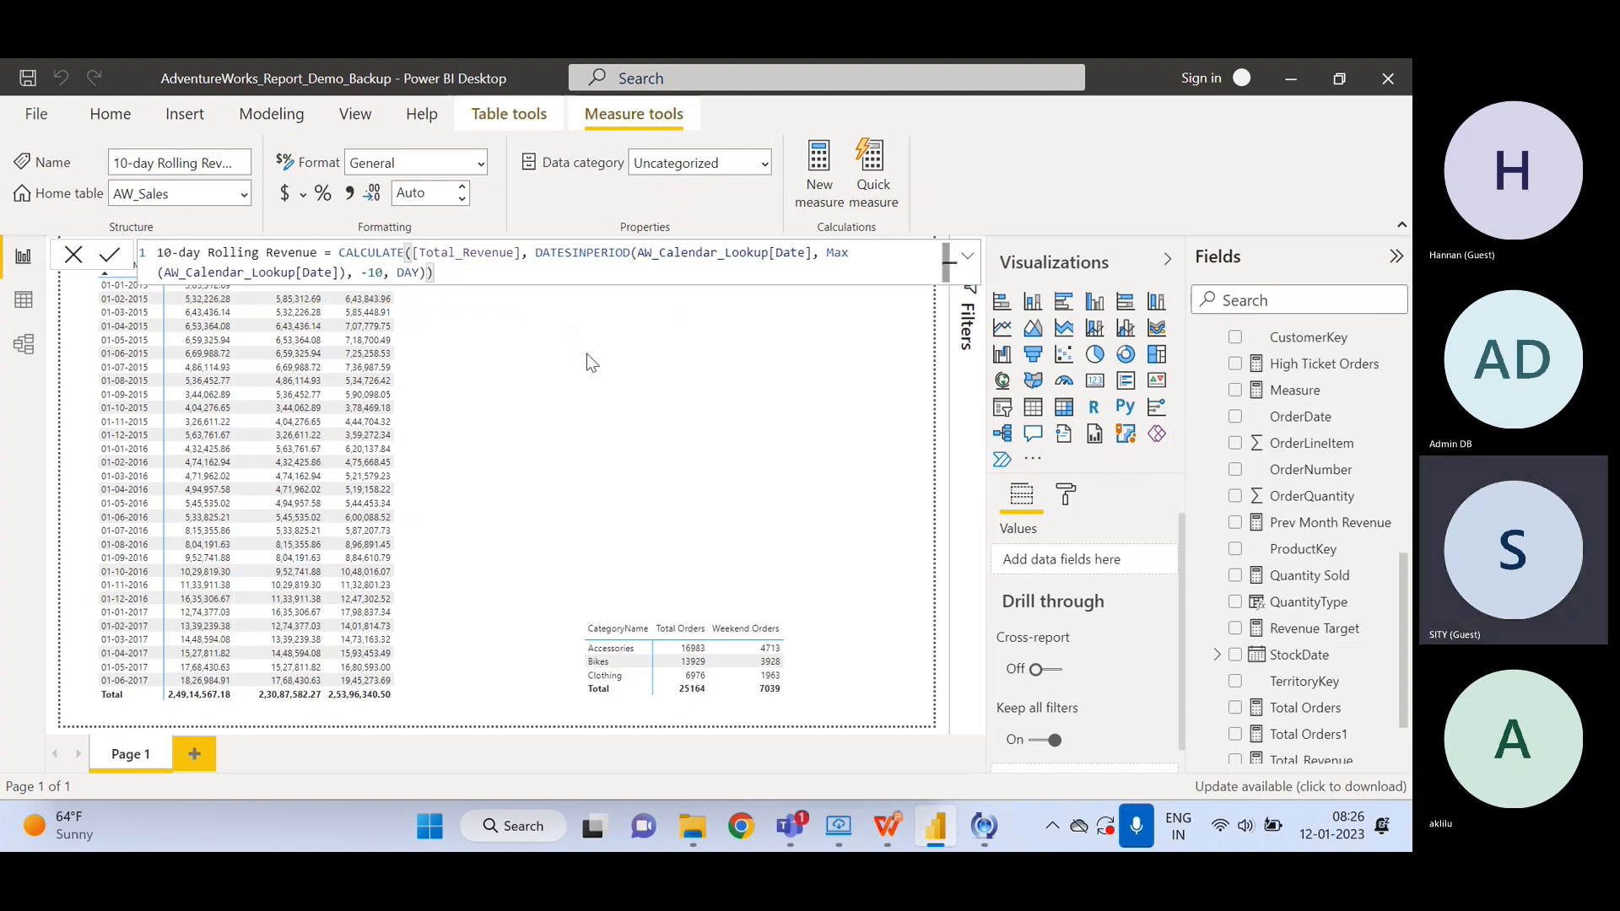
left_click(575, 450)
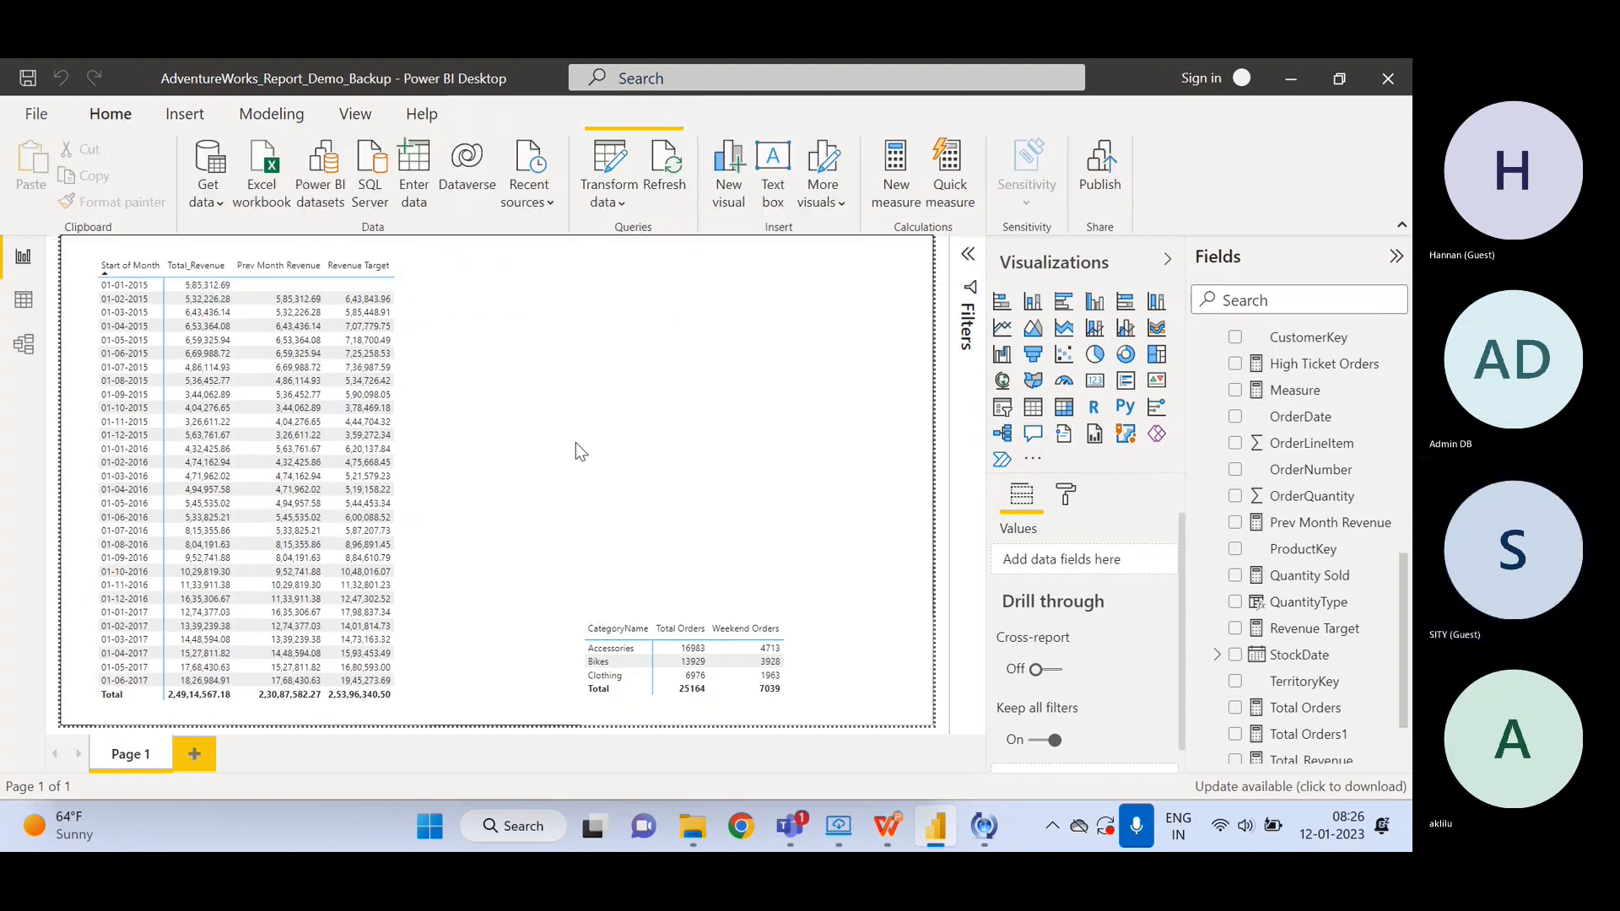
- Replace Revenue Target and Prev Month Revenue in the revenue matrix's values with the 10-day Rolling Revenue measure
left_click(410, 383)
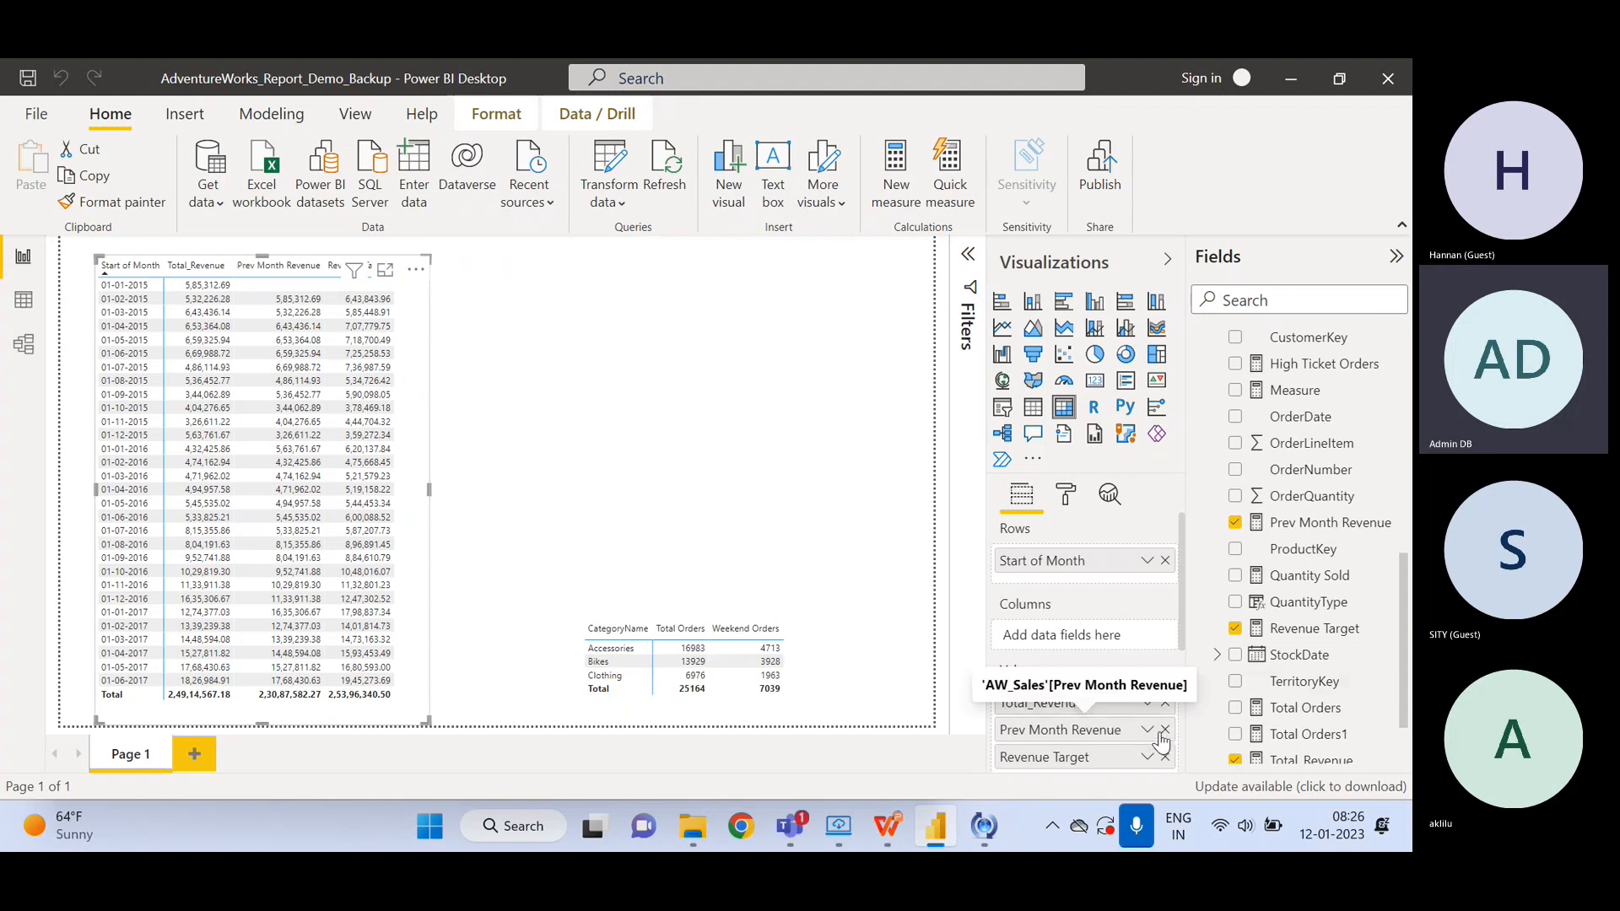
left_click(1165, 757)
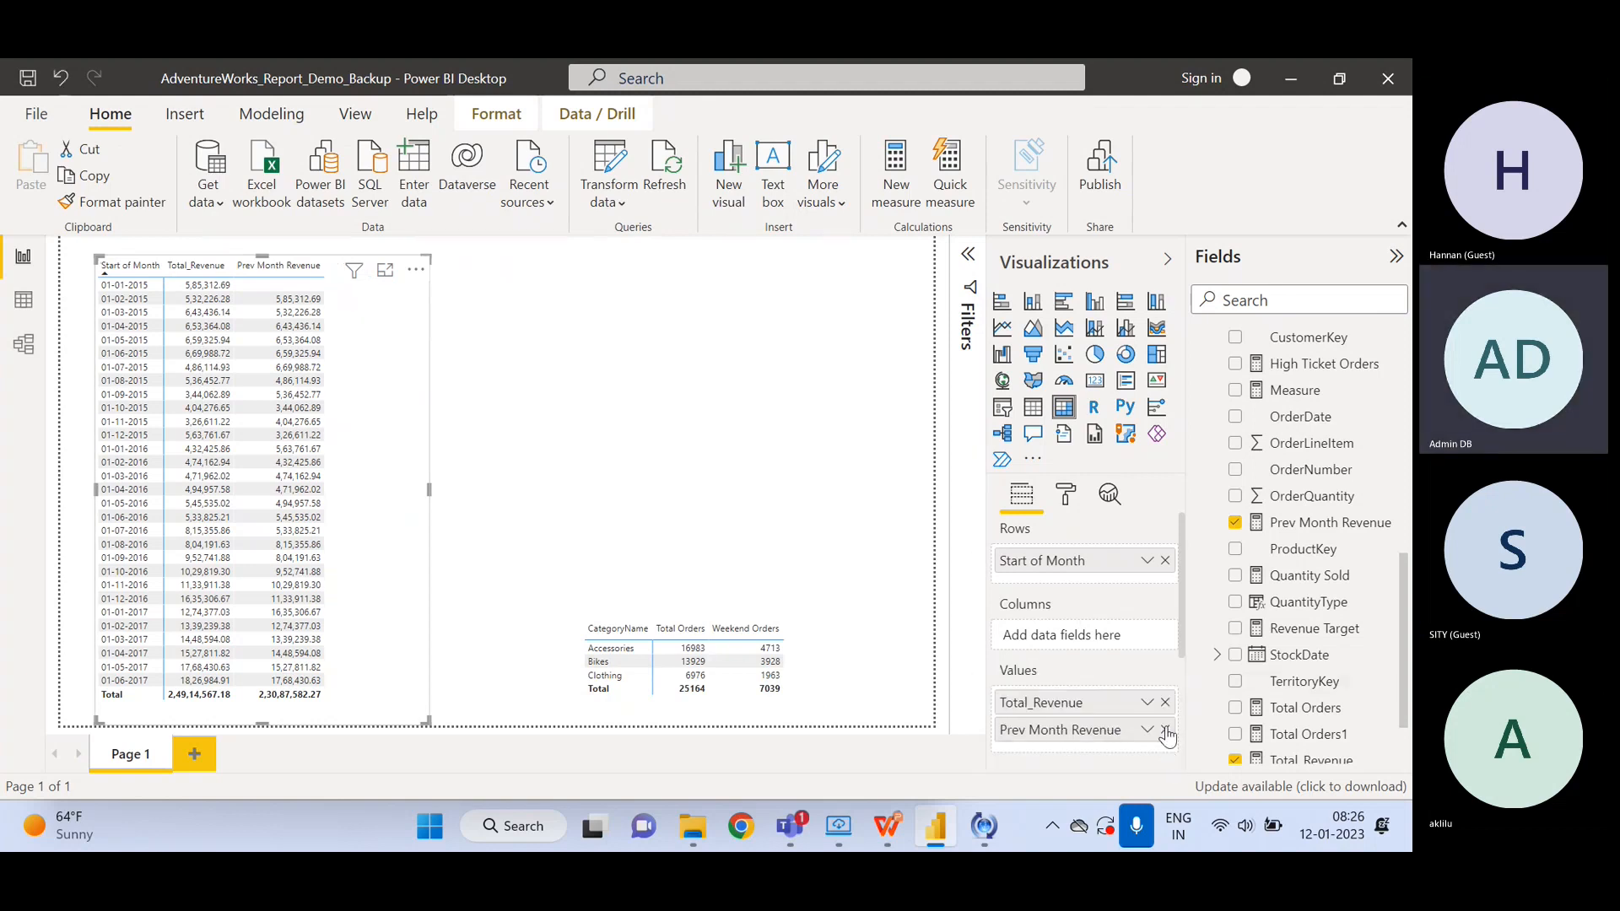
left_click(1165, 729)
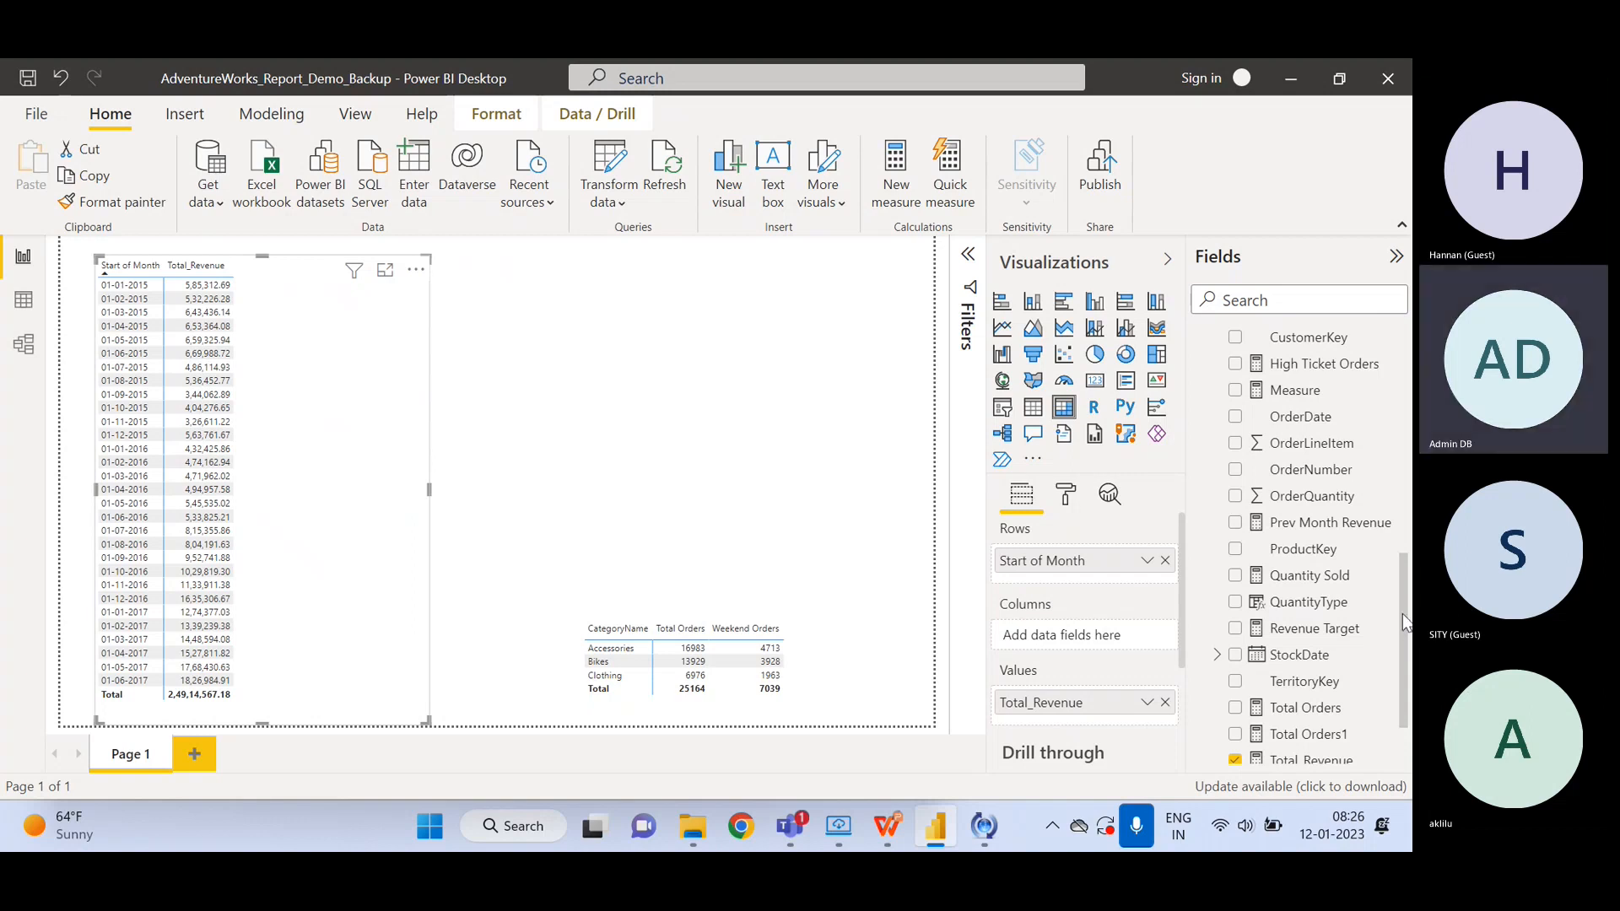
left_click_drag(1402, 614, 1404, 548)
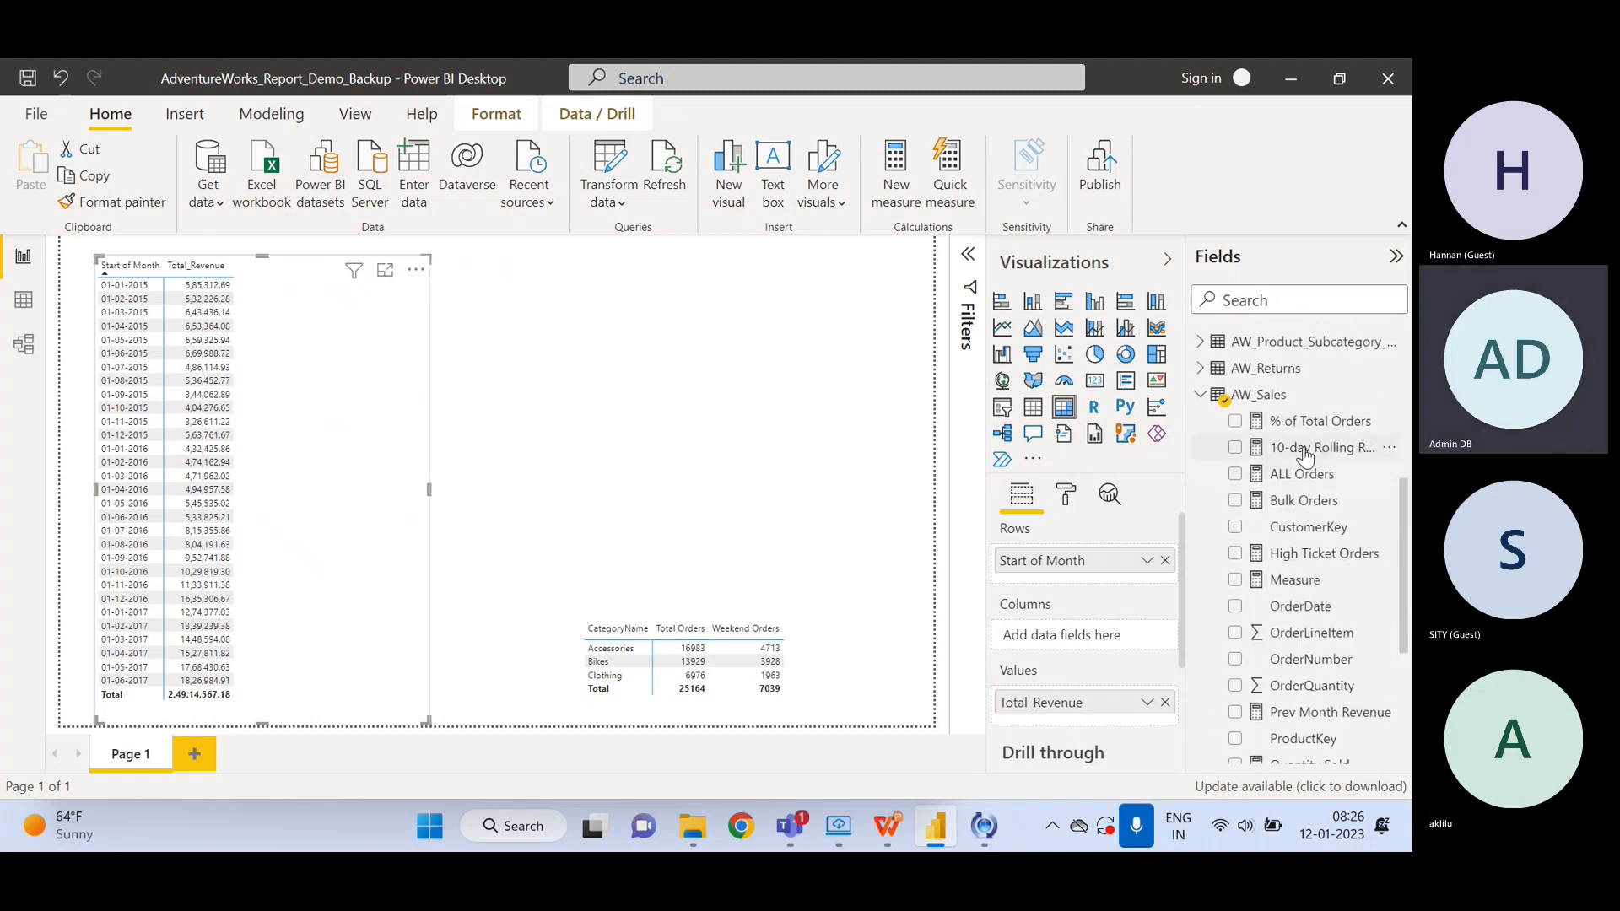
mouse_move(1306, 448)
left_mouse_down()
mouse_move(1095, 645)
mouse_move(1078, 634)
mouse_move(1081, 724)
left_mouse_up()
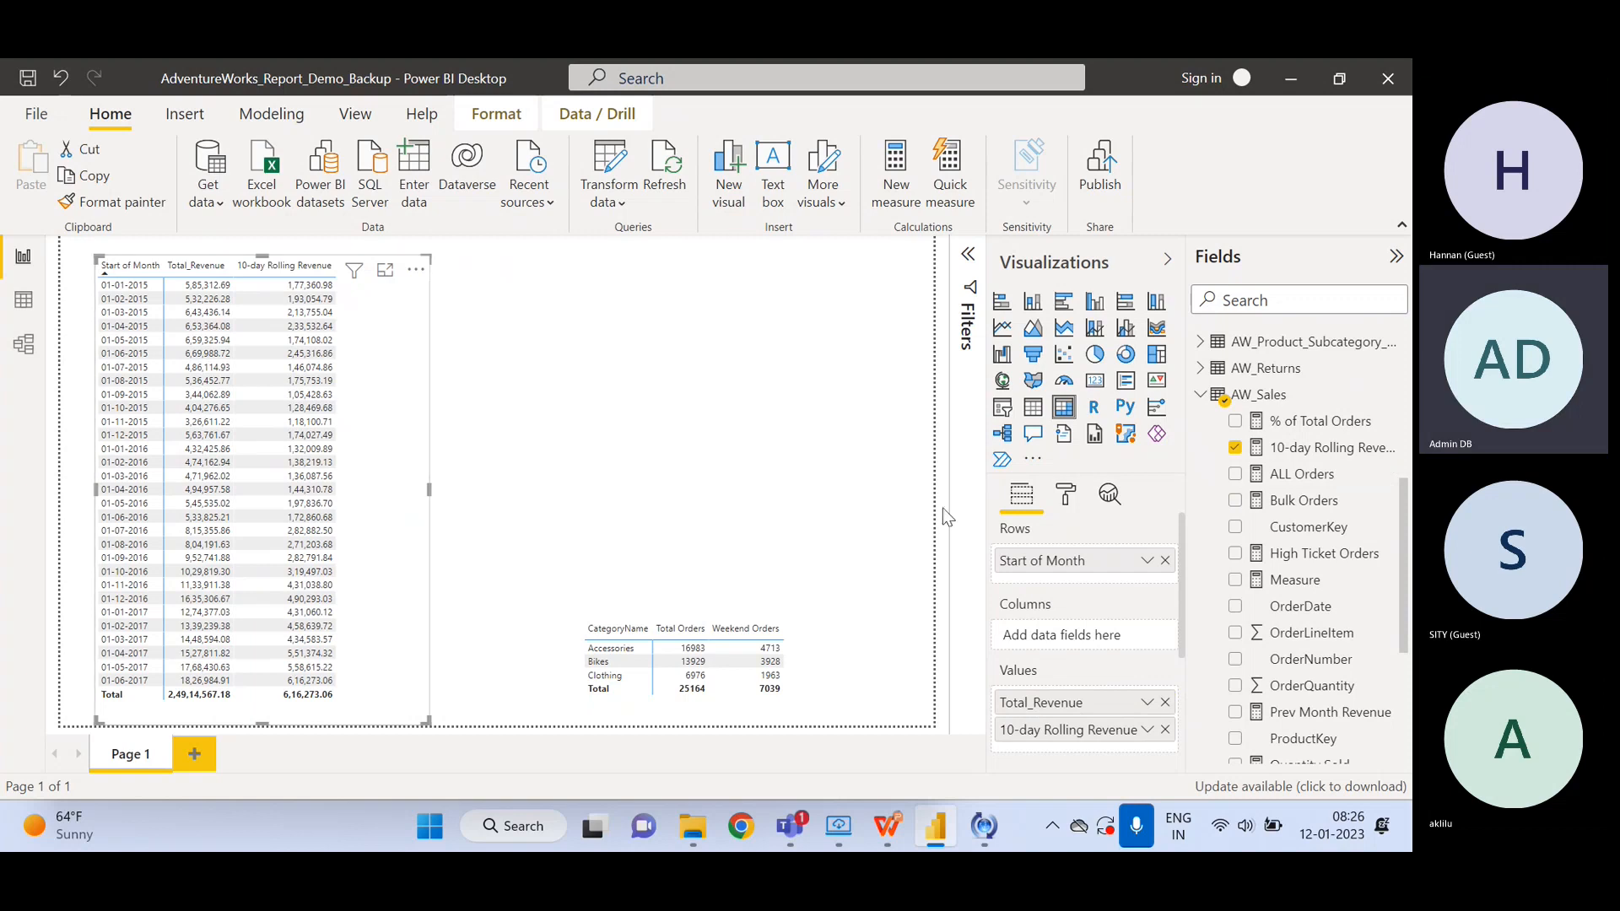
- Replace Start of Month in the matrix rows with AW_Calendar_Lookup's Date, shown as plain dates instead of a hierarchy, and widen the matrix slightly
left_click(1165, 560)
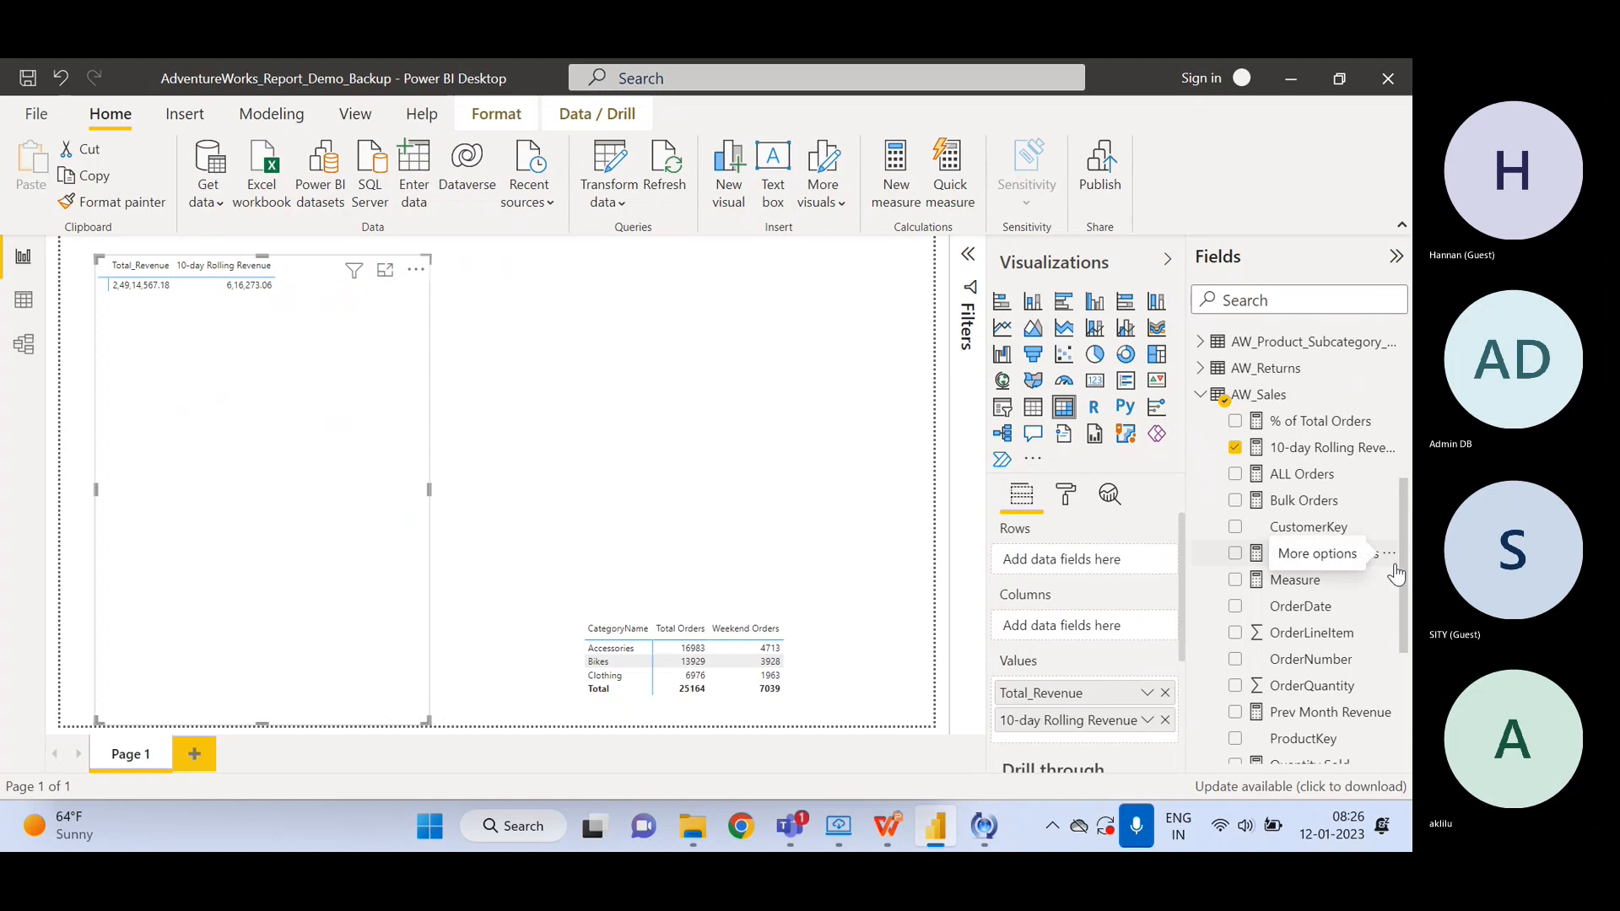
left_click_drag(1404, 579, 1412, 394)
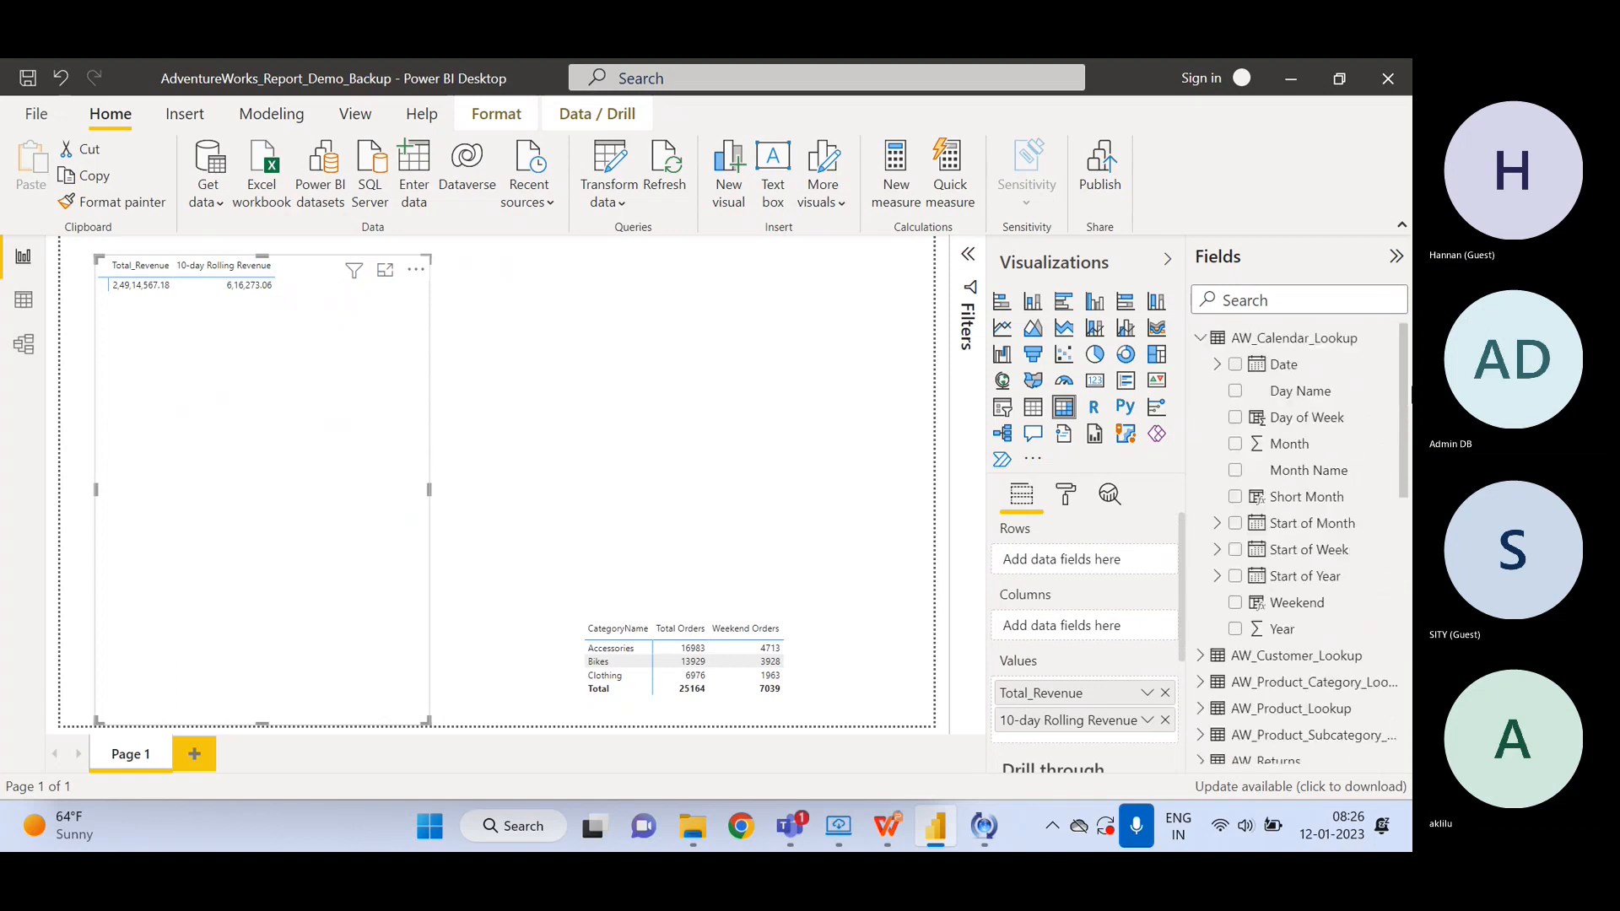
left_click_drag(1299, 369, 1058, 564)
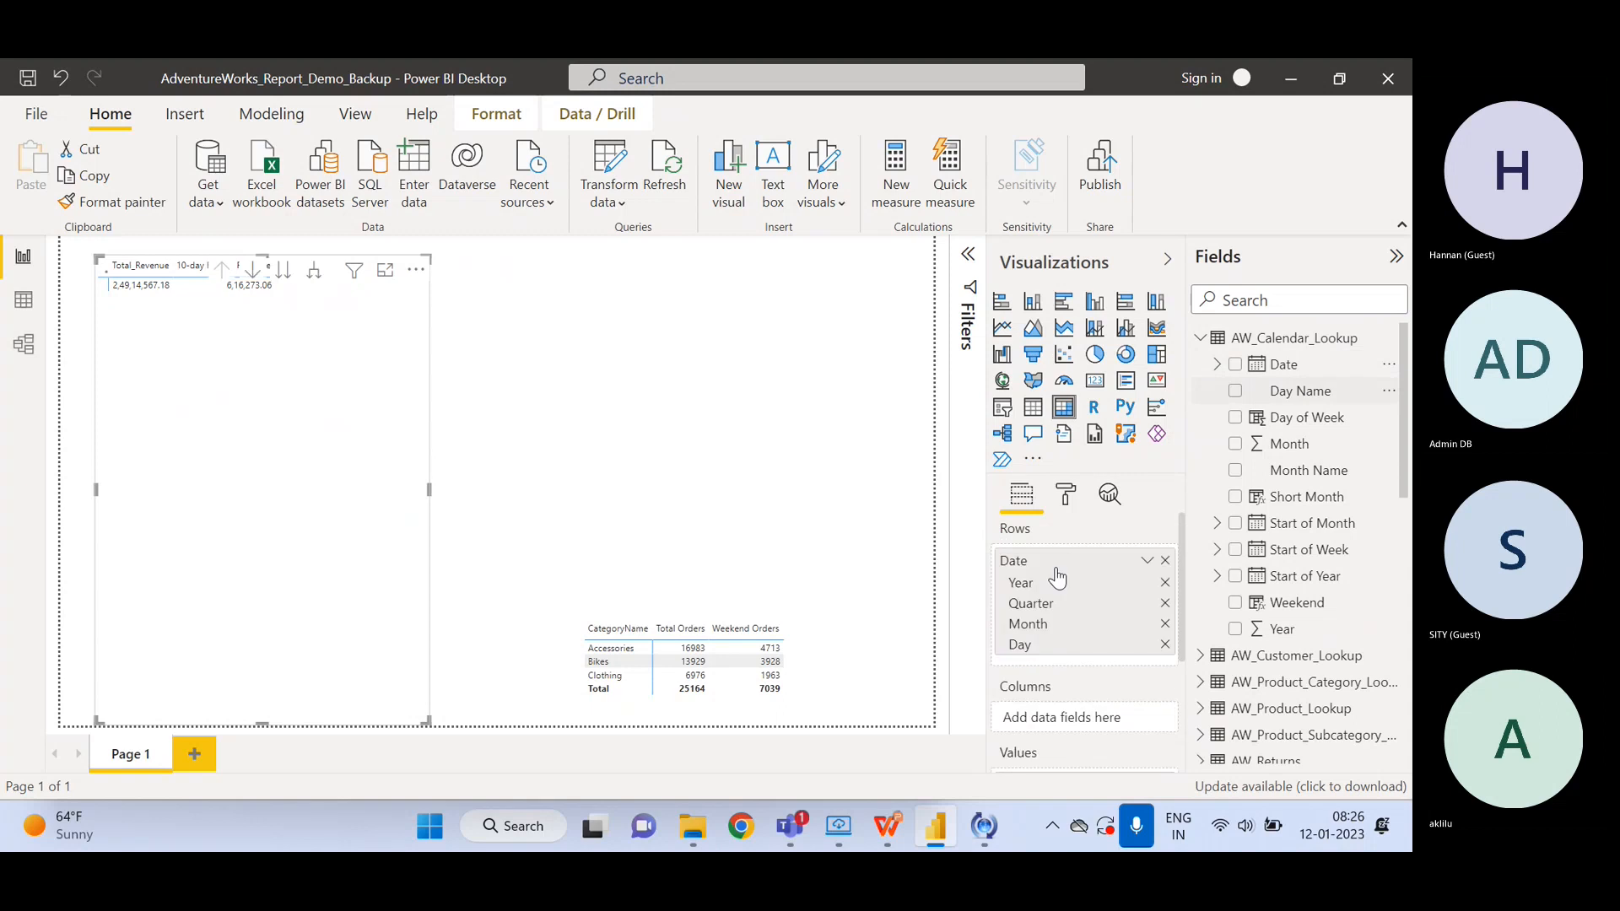
left_click(1147, 561)
left_click(1216, 676)
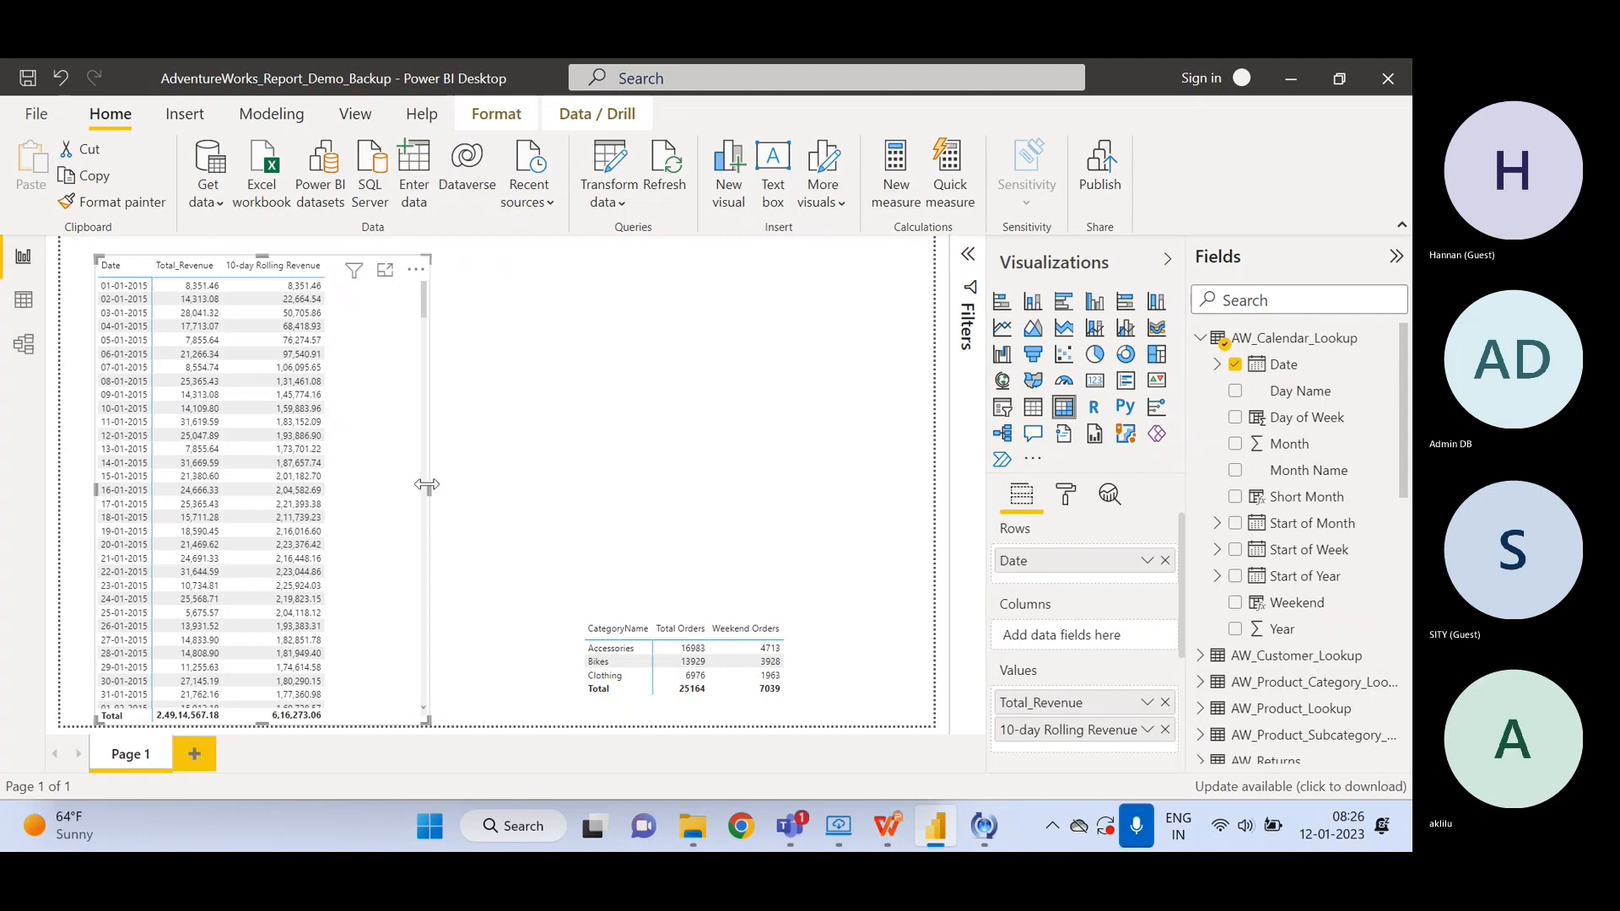
left_click_drag(427, 485, 464, 506)
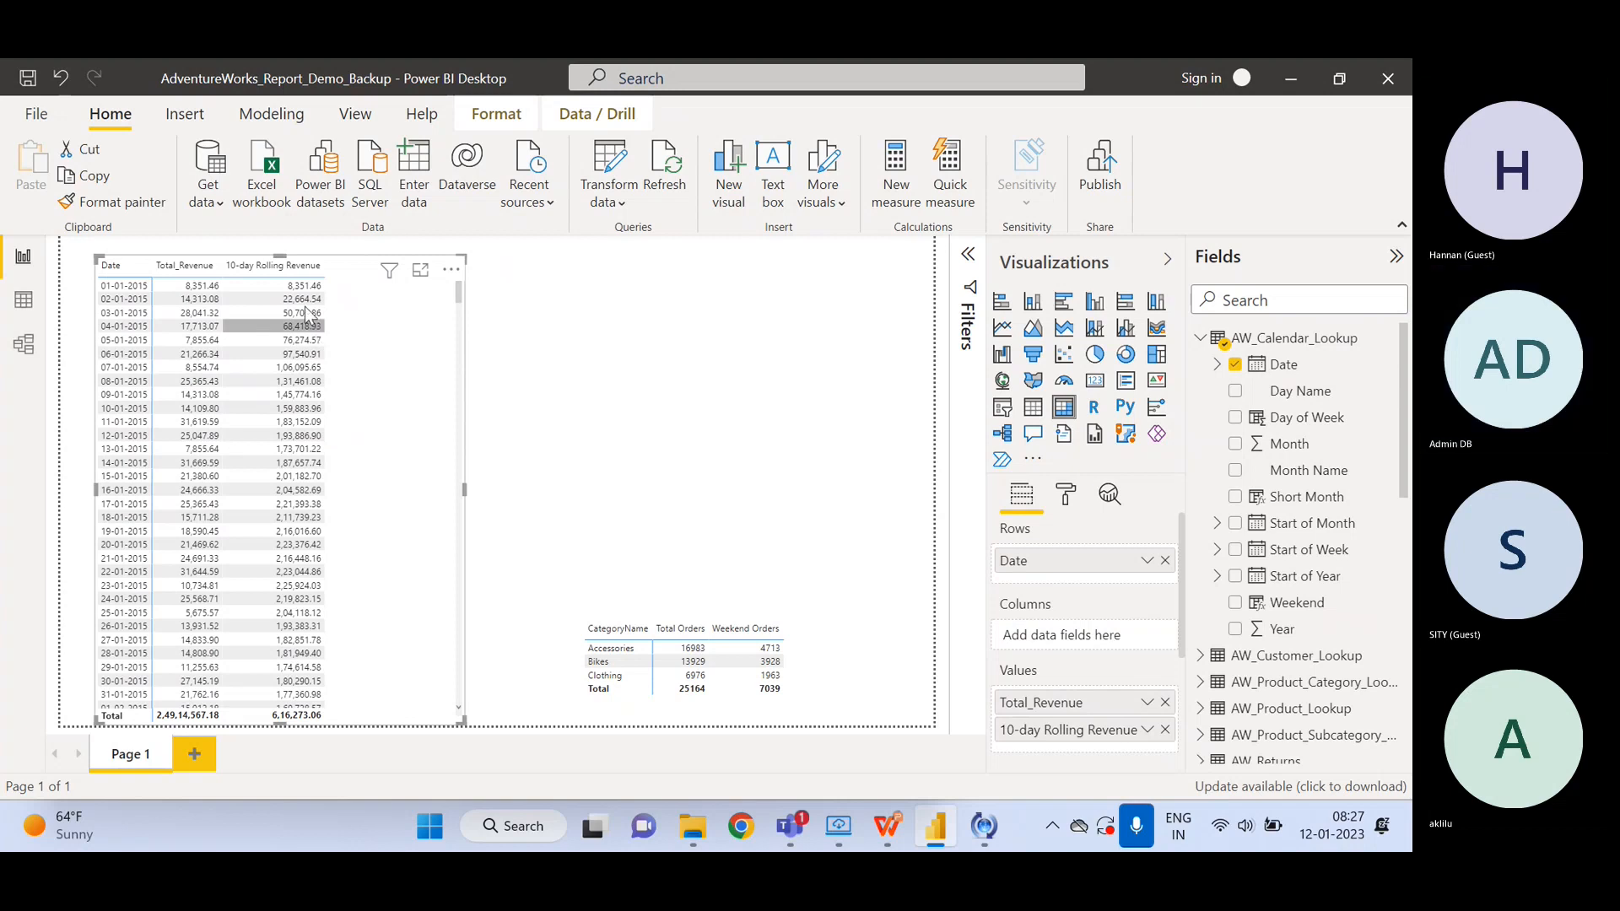
- Examine the daily Total_Revenue and 10-day Rolling Revenue values down the matrix from January to July 2015
scroll(297, 489, "down", 5)
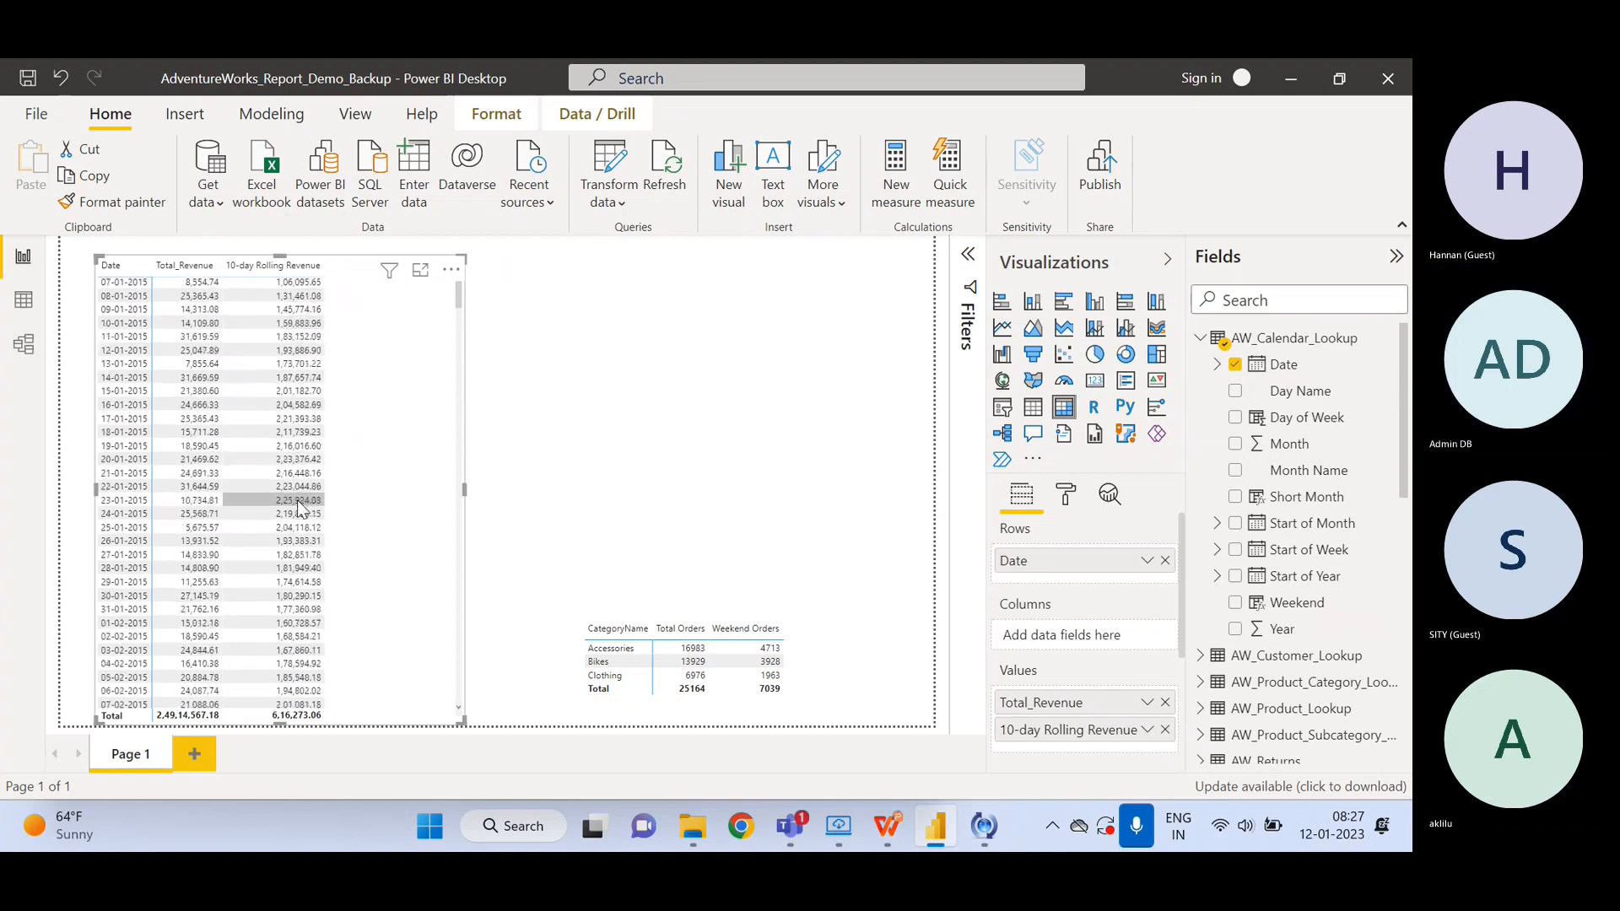
scroll(298, 506, "down", 9)
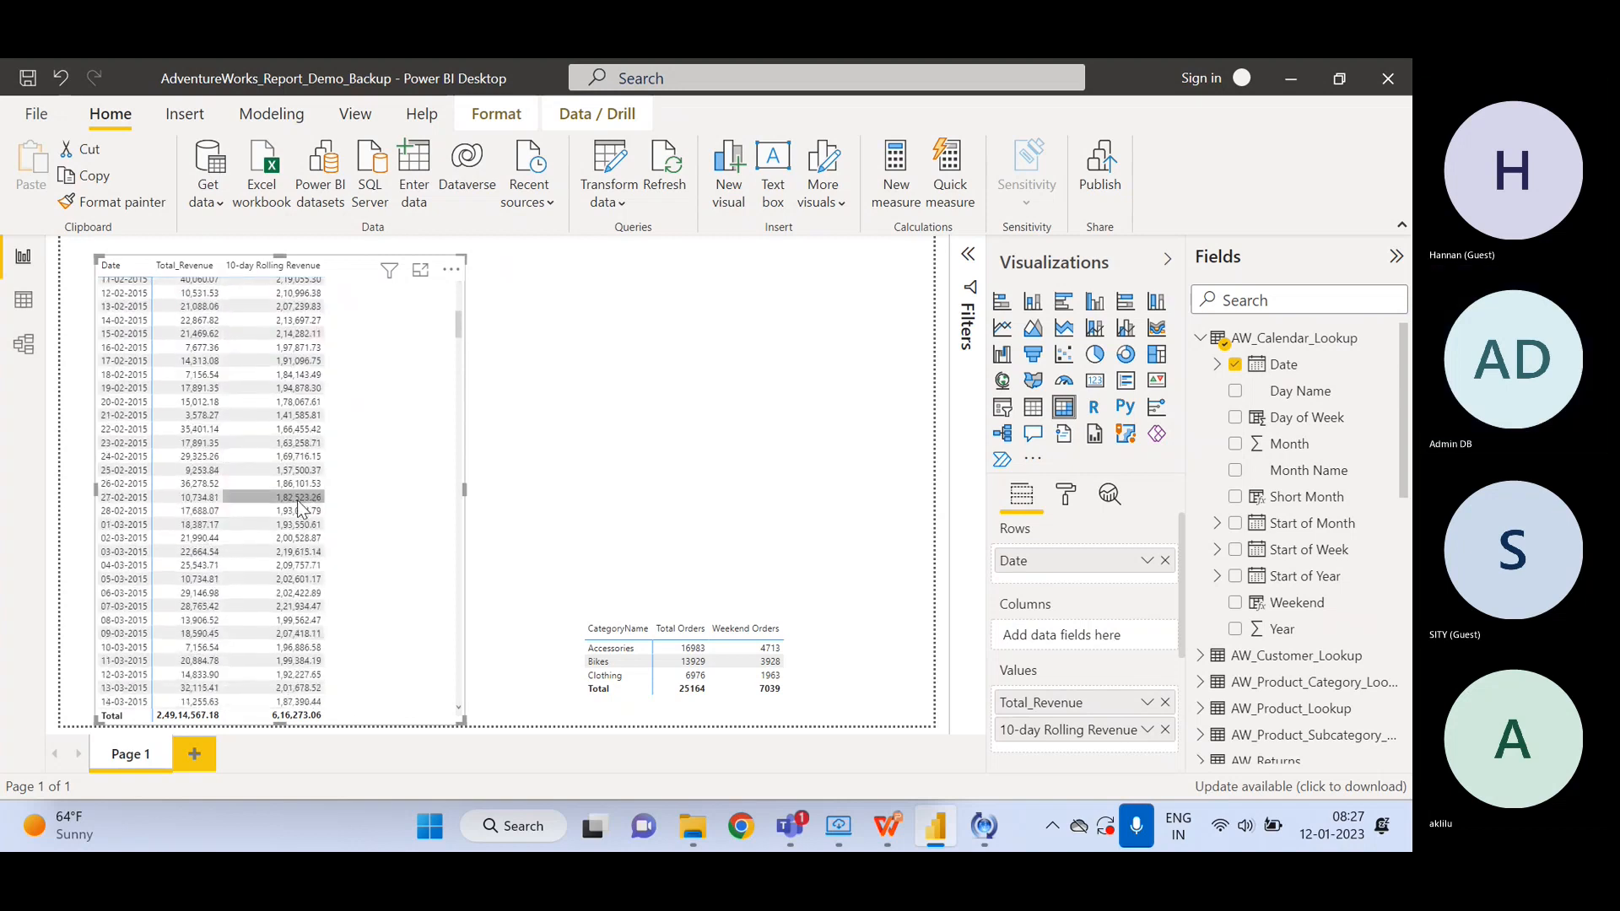
scroll(297, 504, "down", 9)
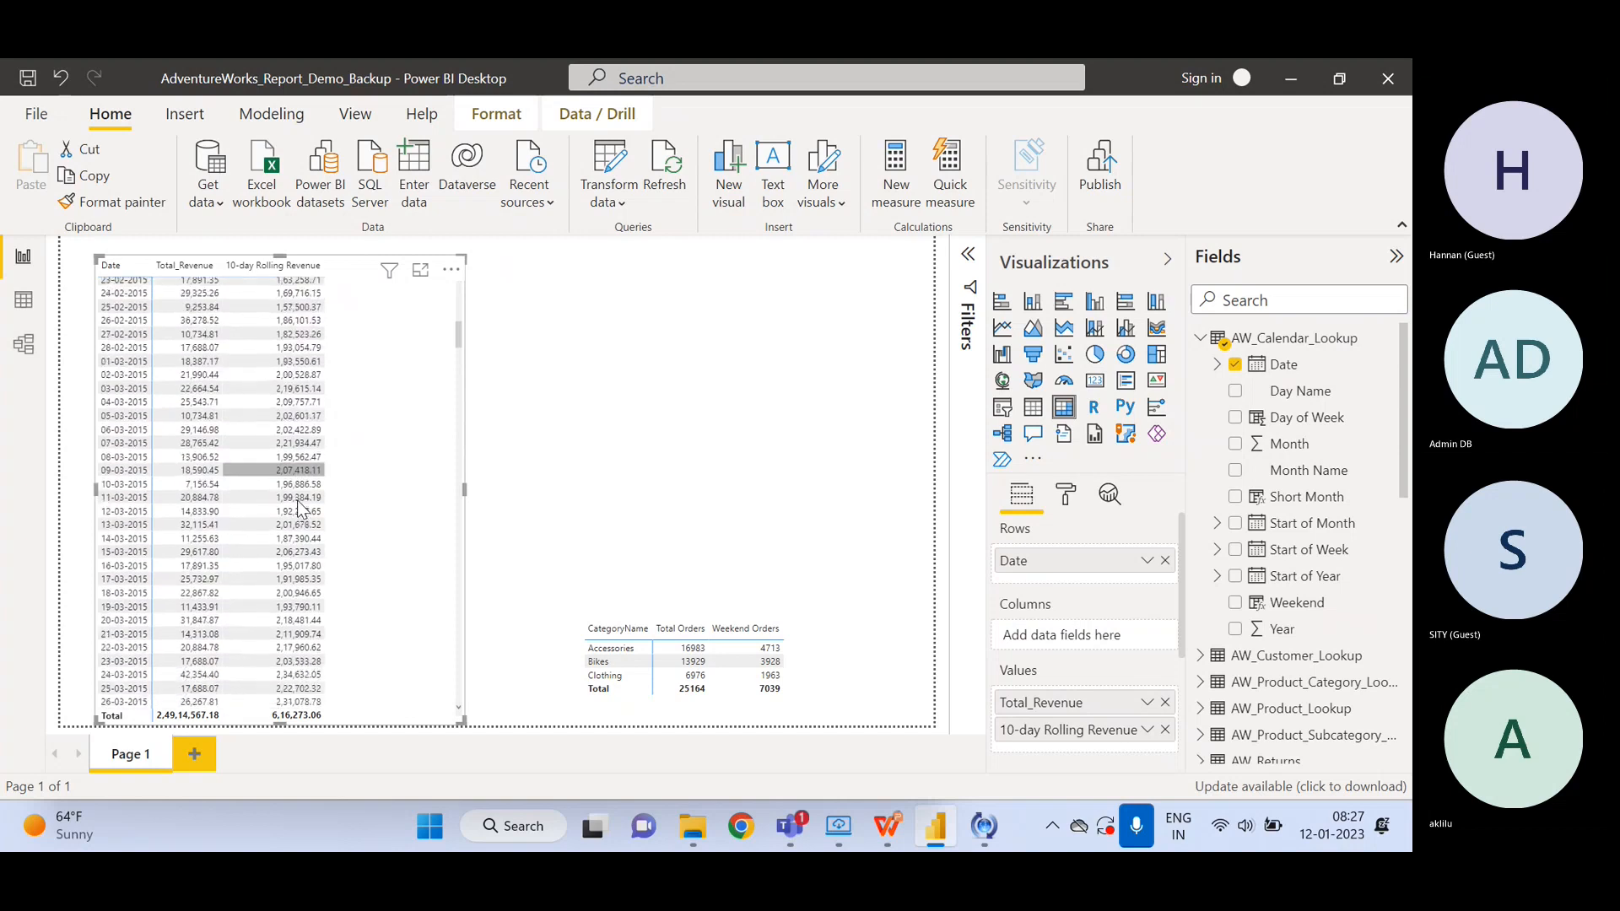
scroll(297, 507, "down", 8)
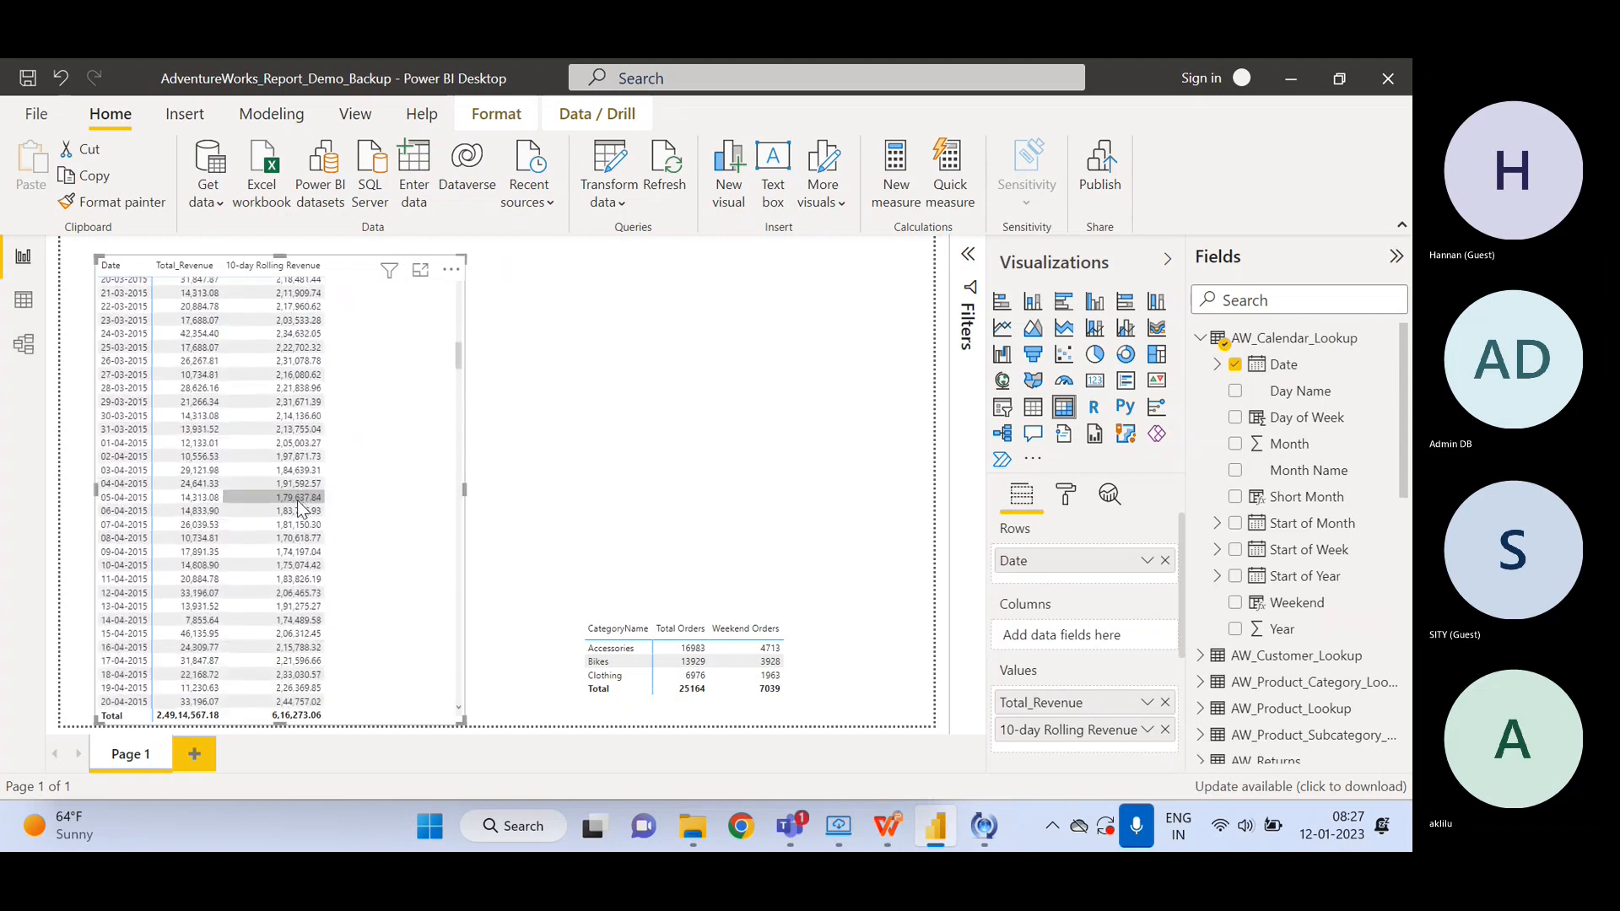
scroll(297, 504, "down", 6)
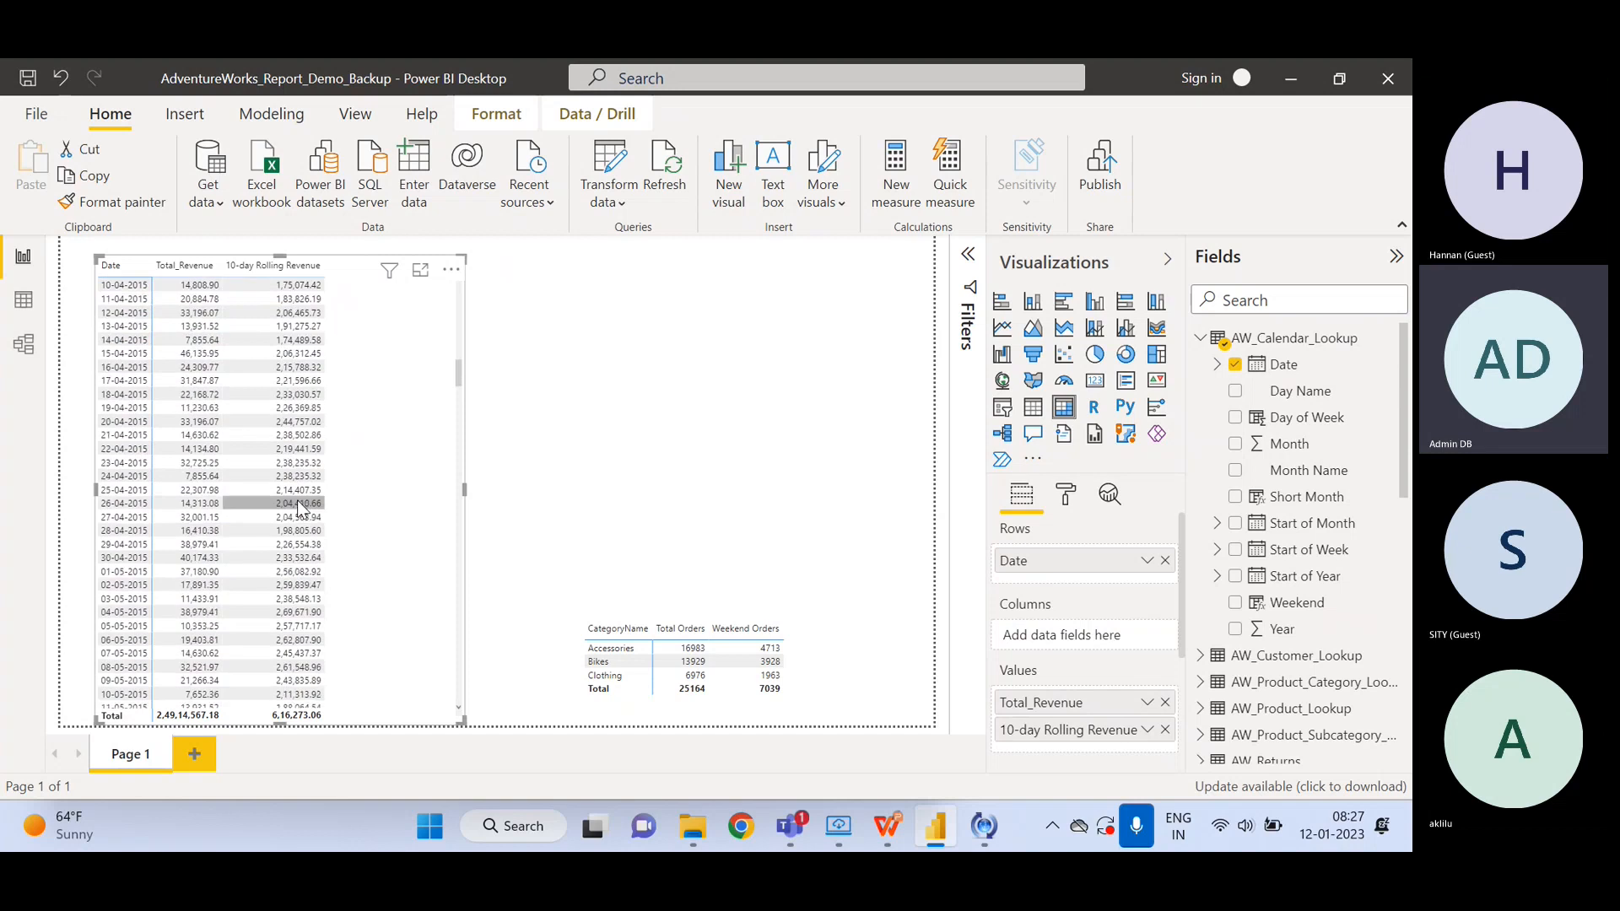
scroll(297, 499, "down", 7)
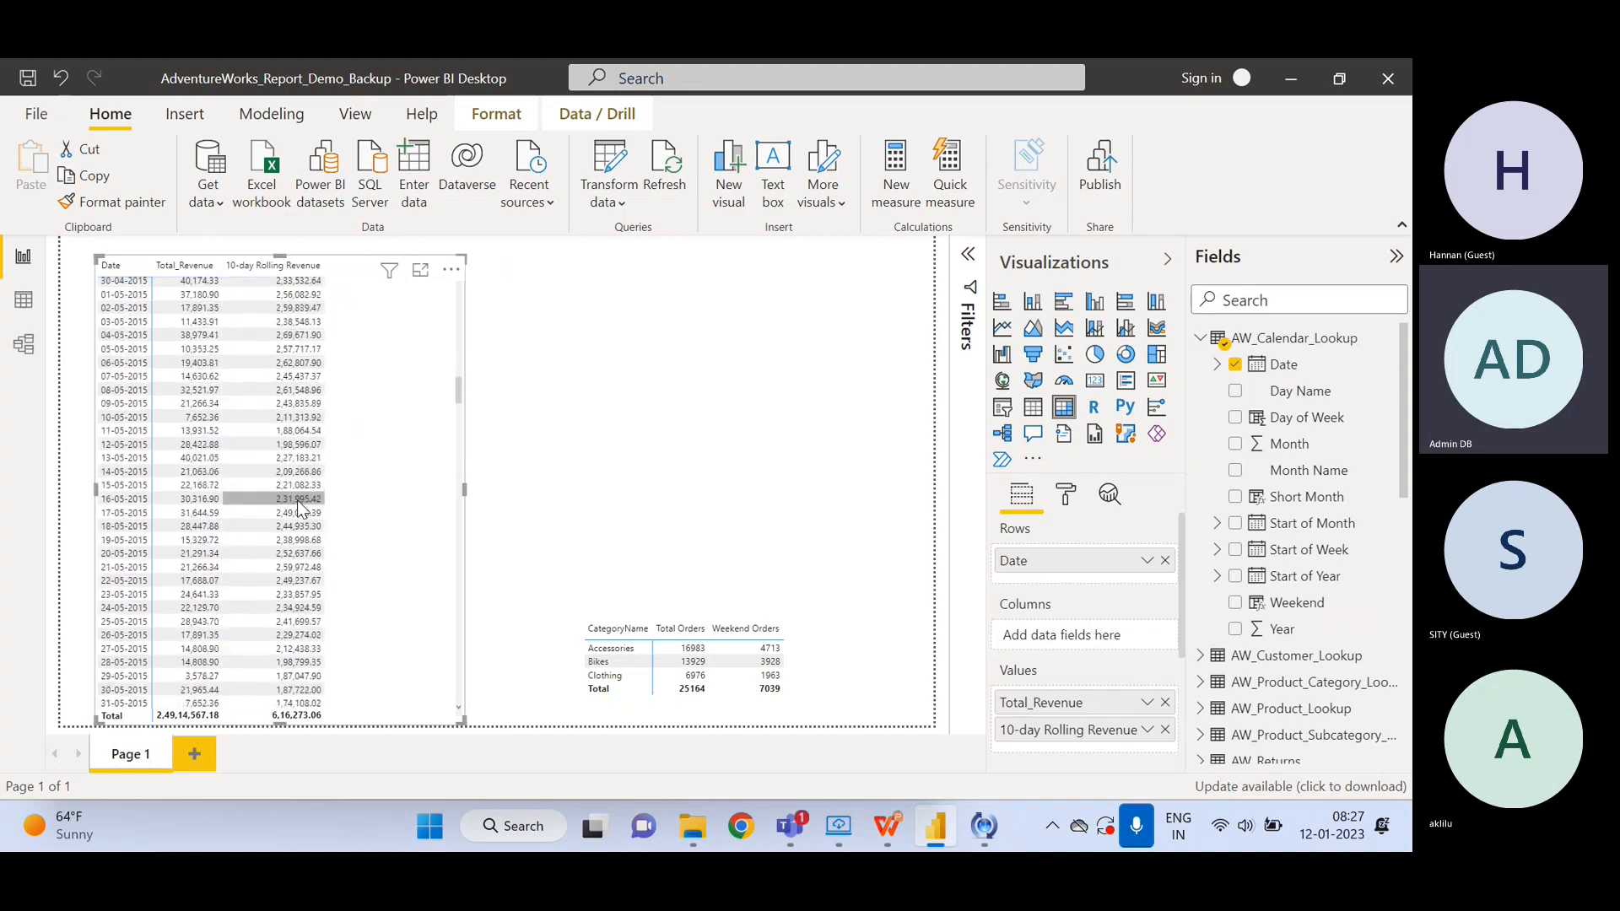
scroll(298, 506, "down", 4)
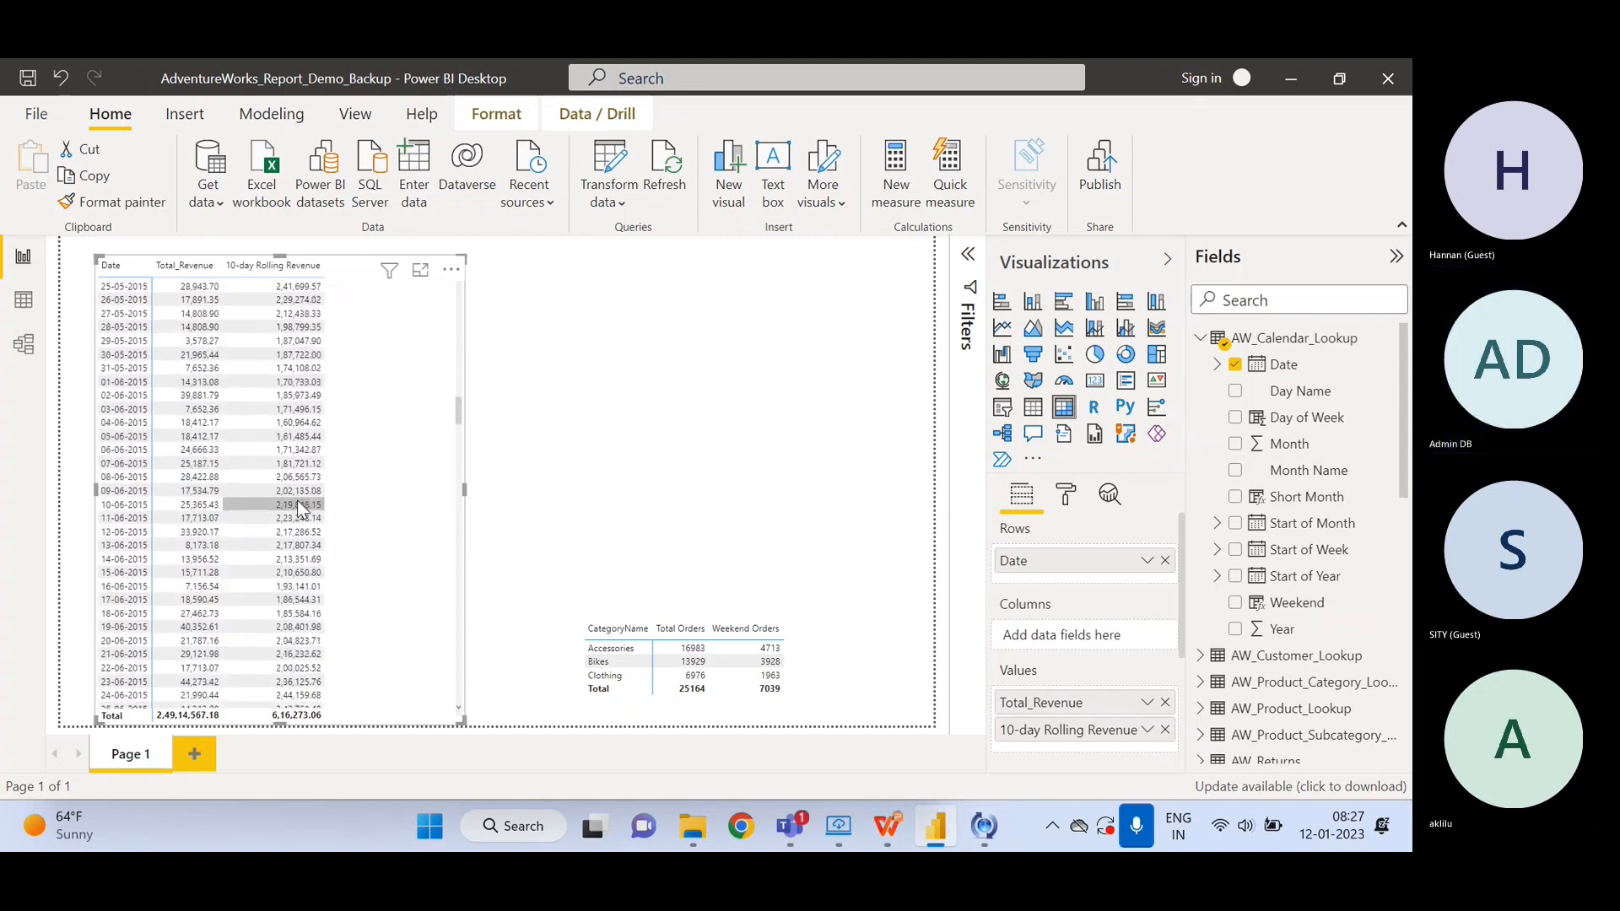
scroll(298, 504, "down", 9)
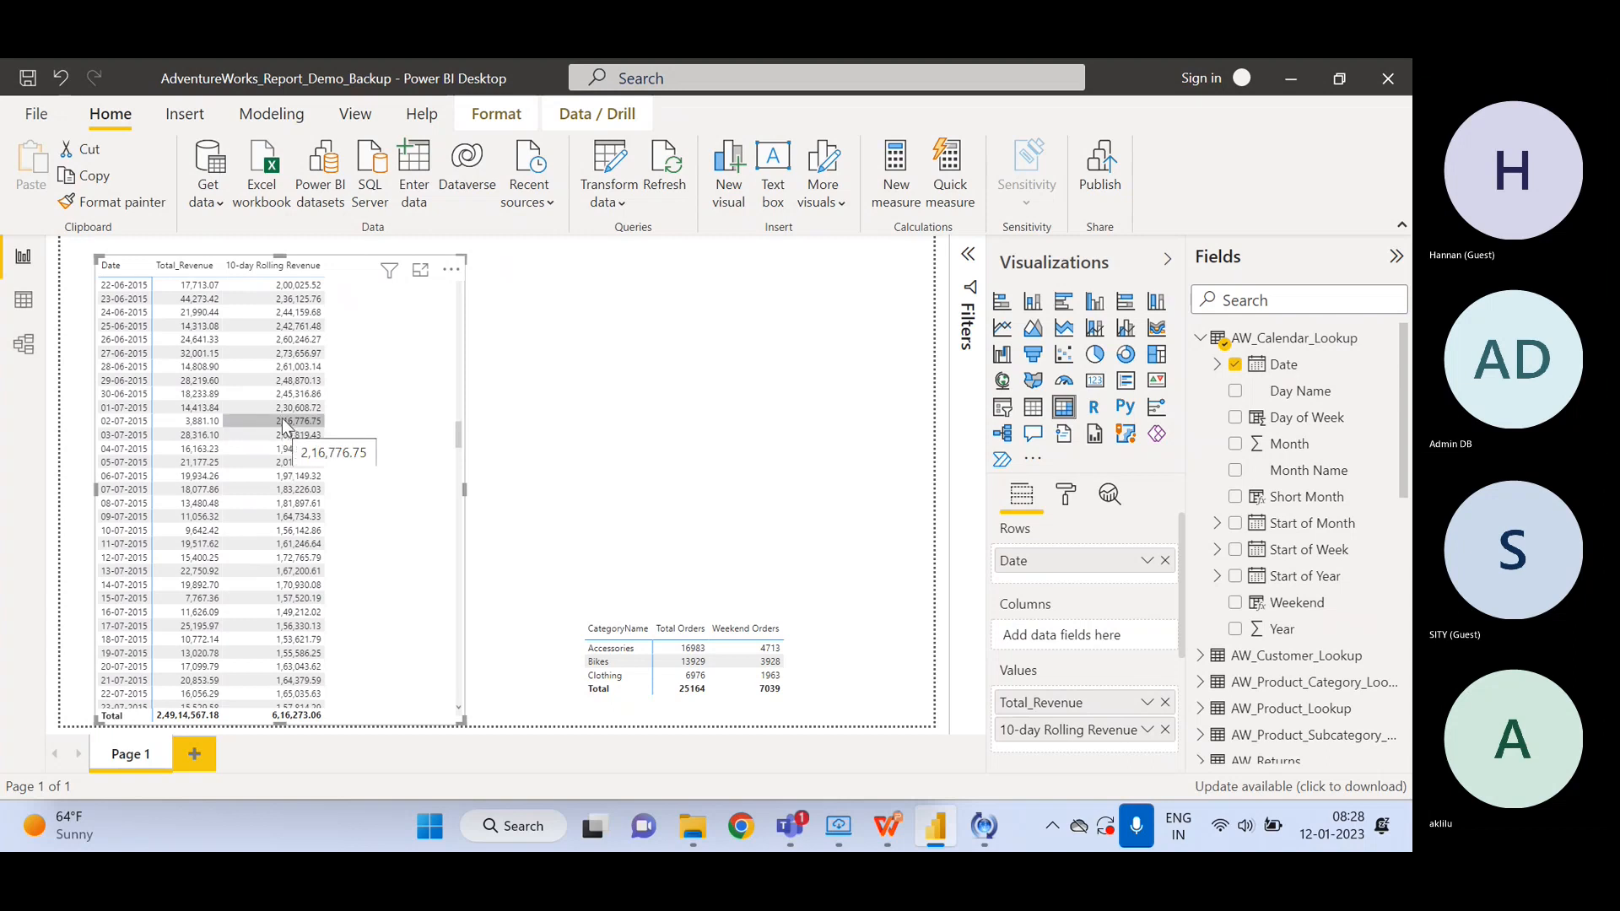
scroll(289, 390, "up", 2)
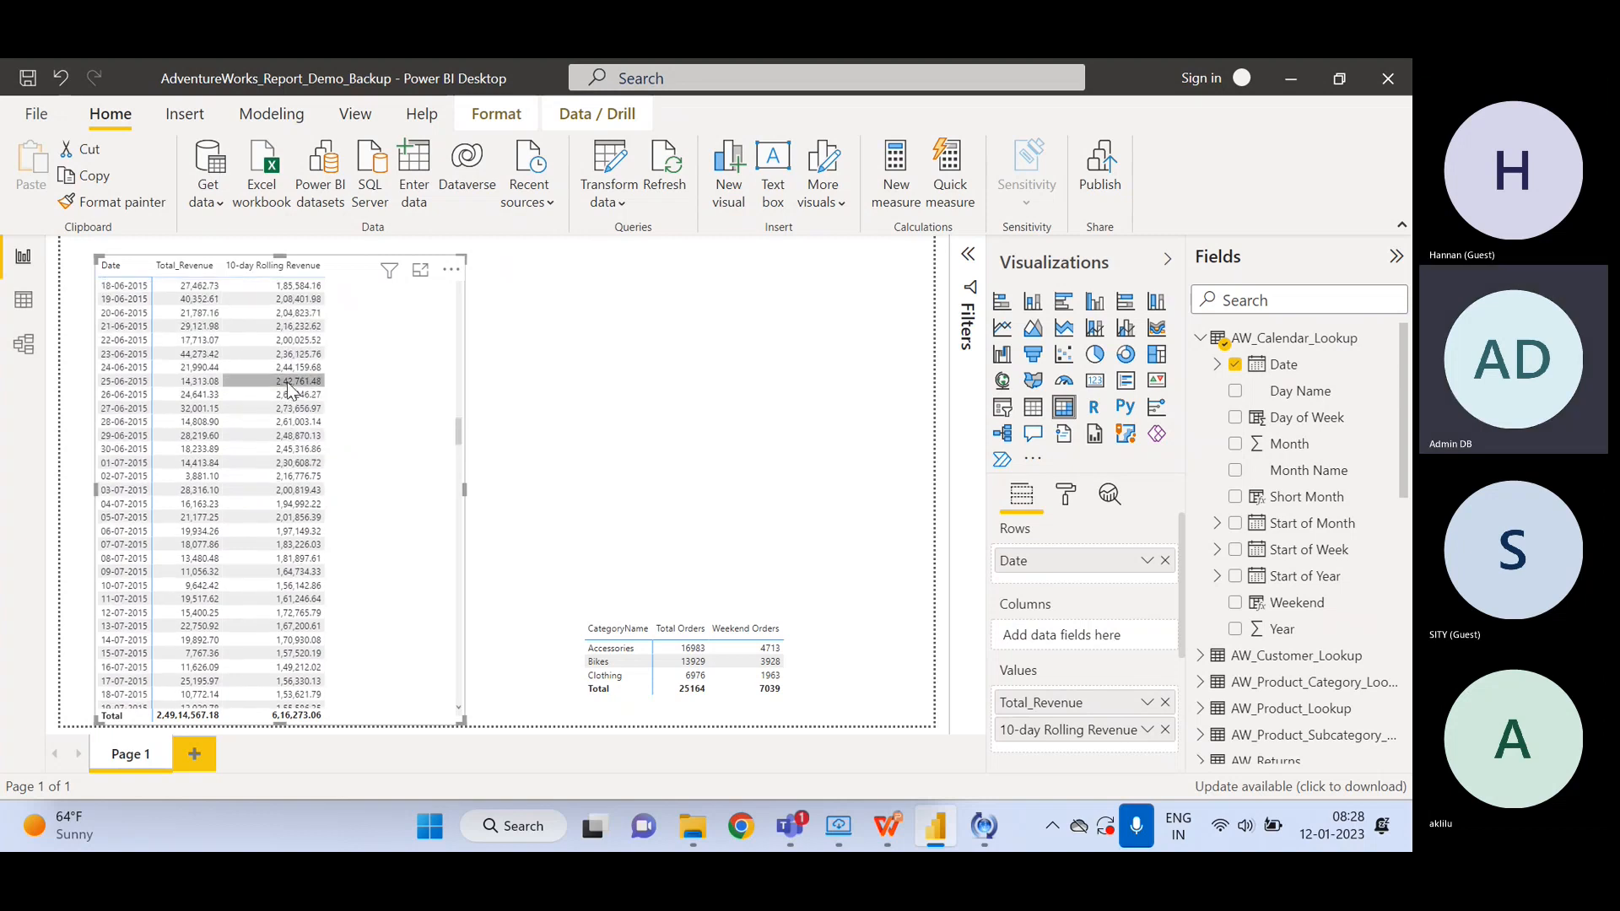
- Review the daily Total_Revenue and 10-day Rolling Revenue values from June 2015 back up to the matrix's first date
scroll(289, 389, "up", 5)
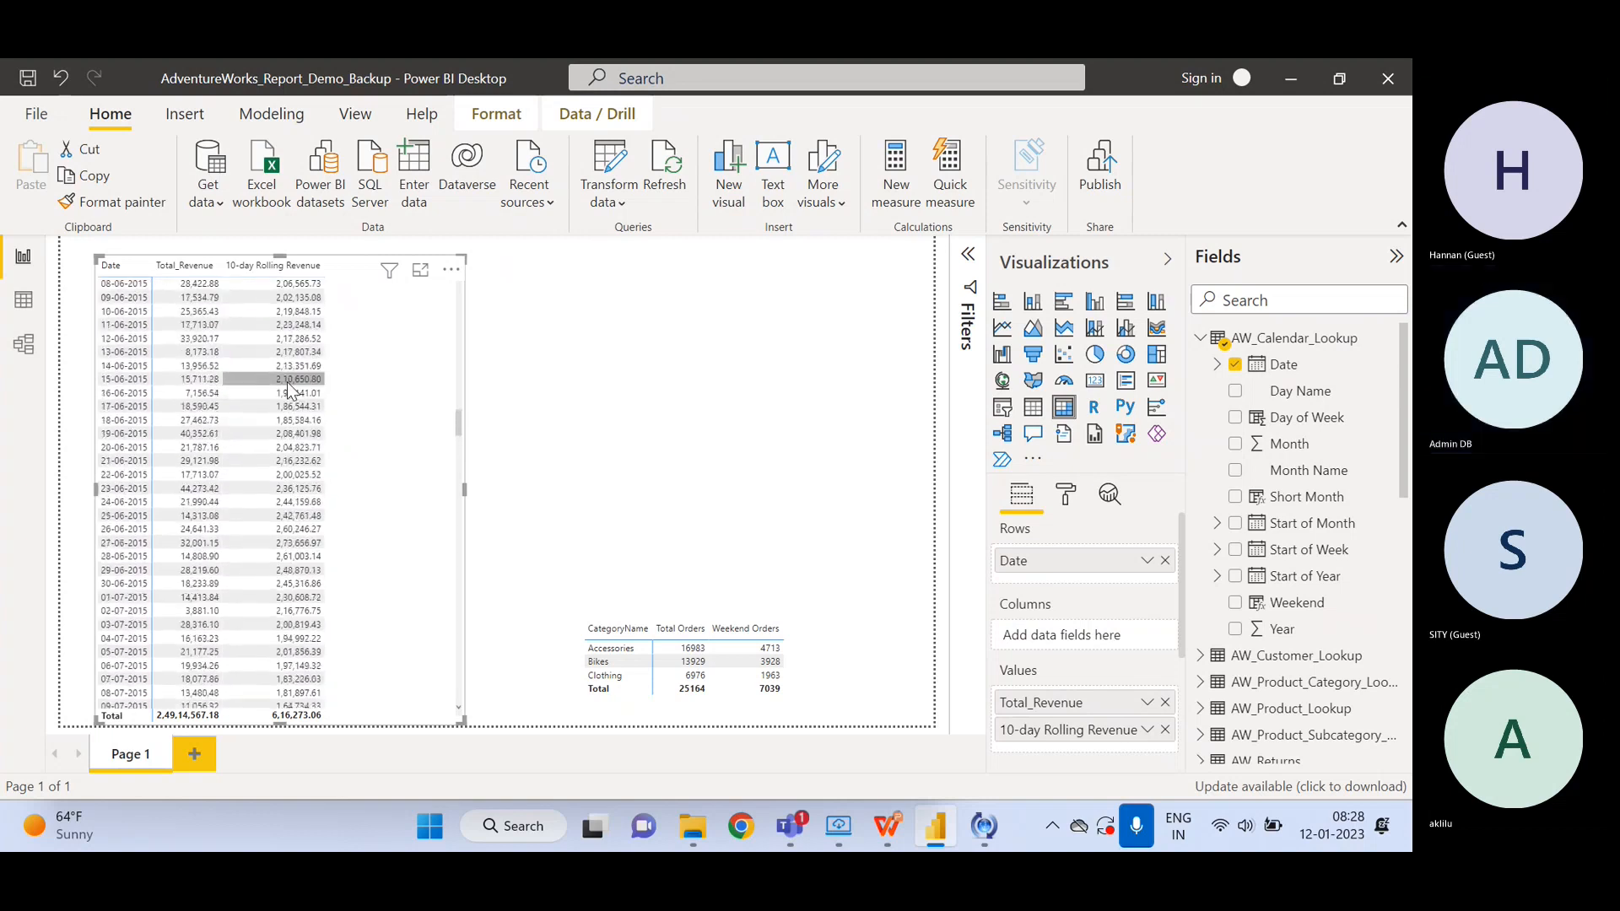
scroll(288, 384, "up", 20)
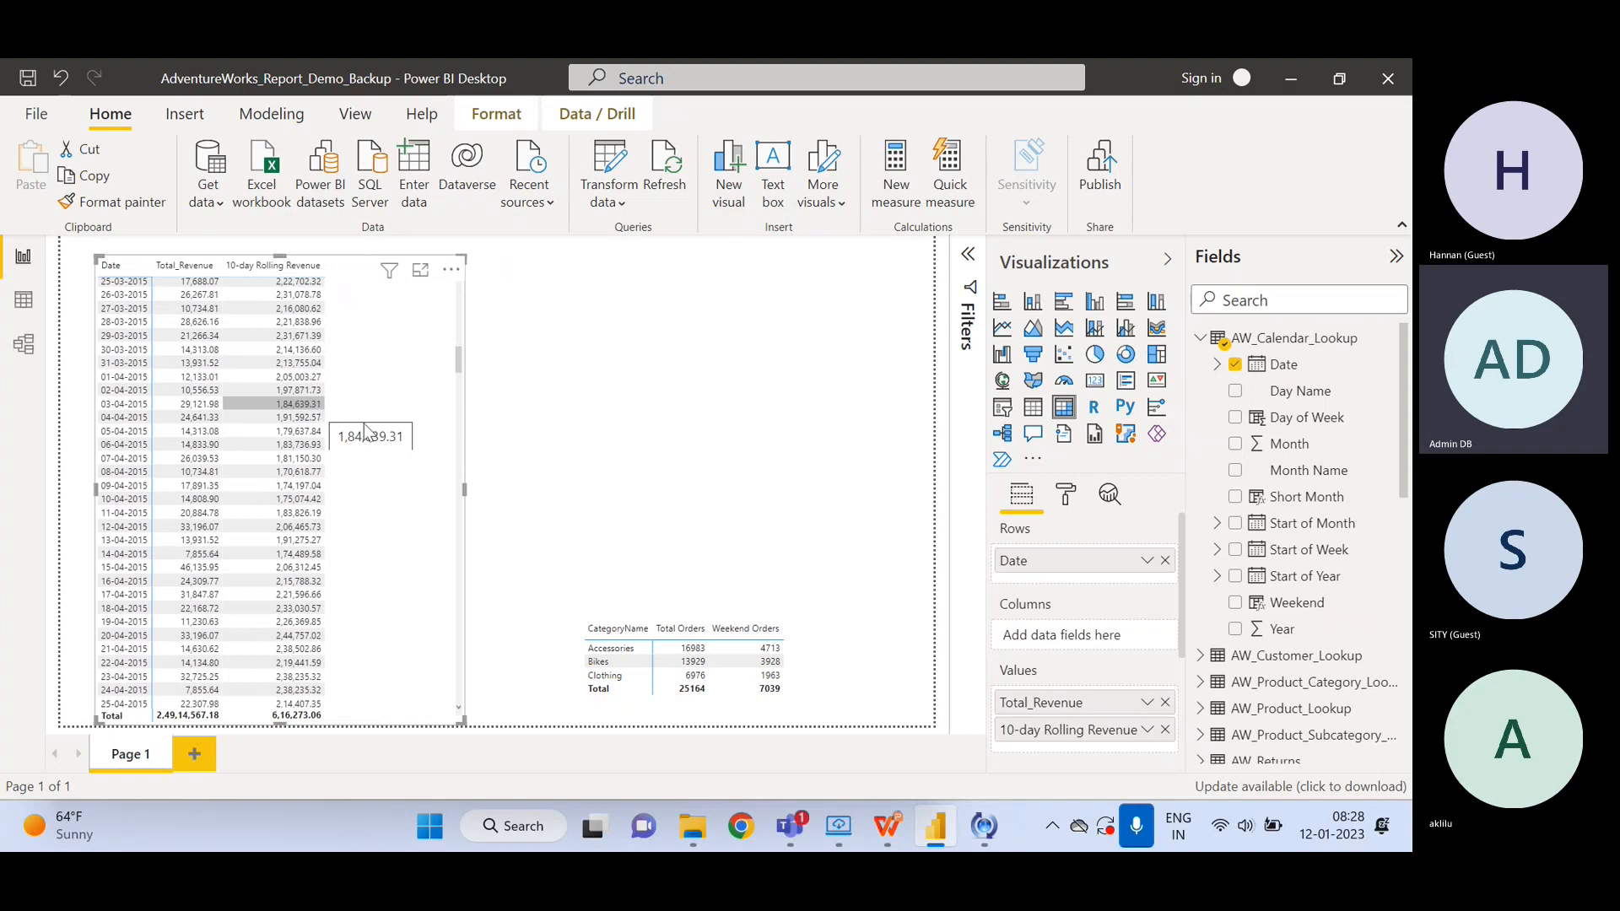
scroll(368, 455, "up", 20)
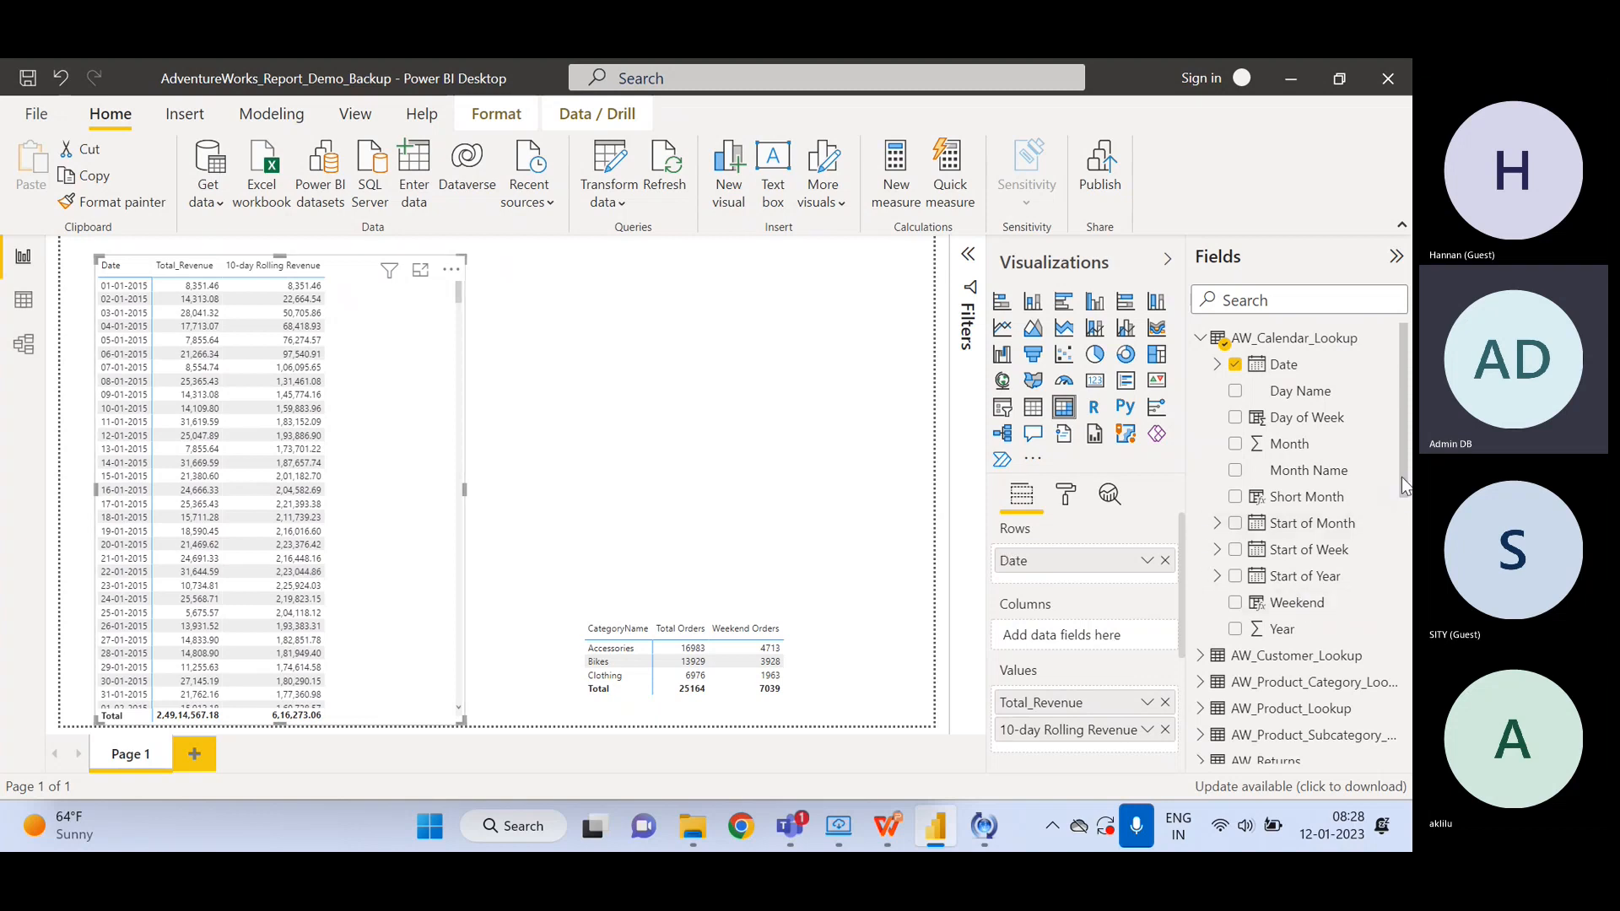
- Wrap the Max(AW_Calendar_Lookup[Date]) start date in the 10-day Rolling Revenue measure in an extra pair of parentheses and commit the formula
left_click_drag(1401, 477, 1407, 574)
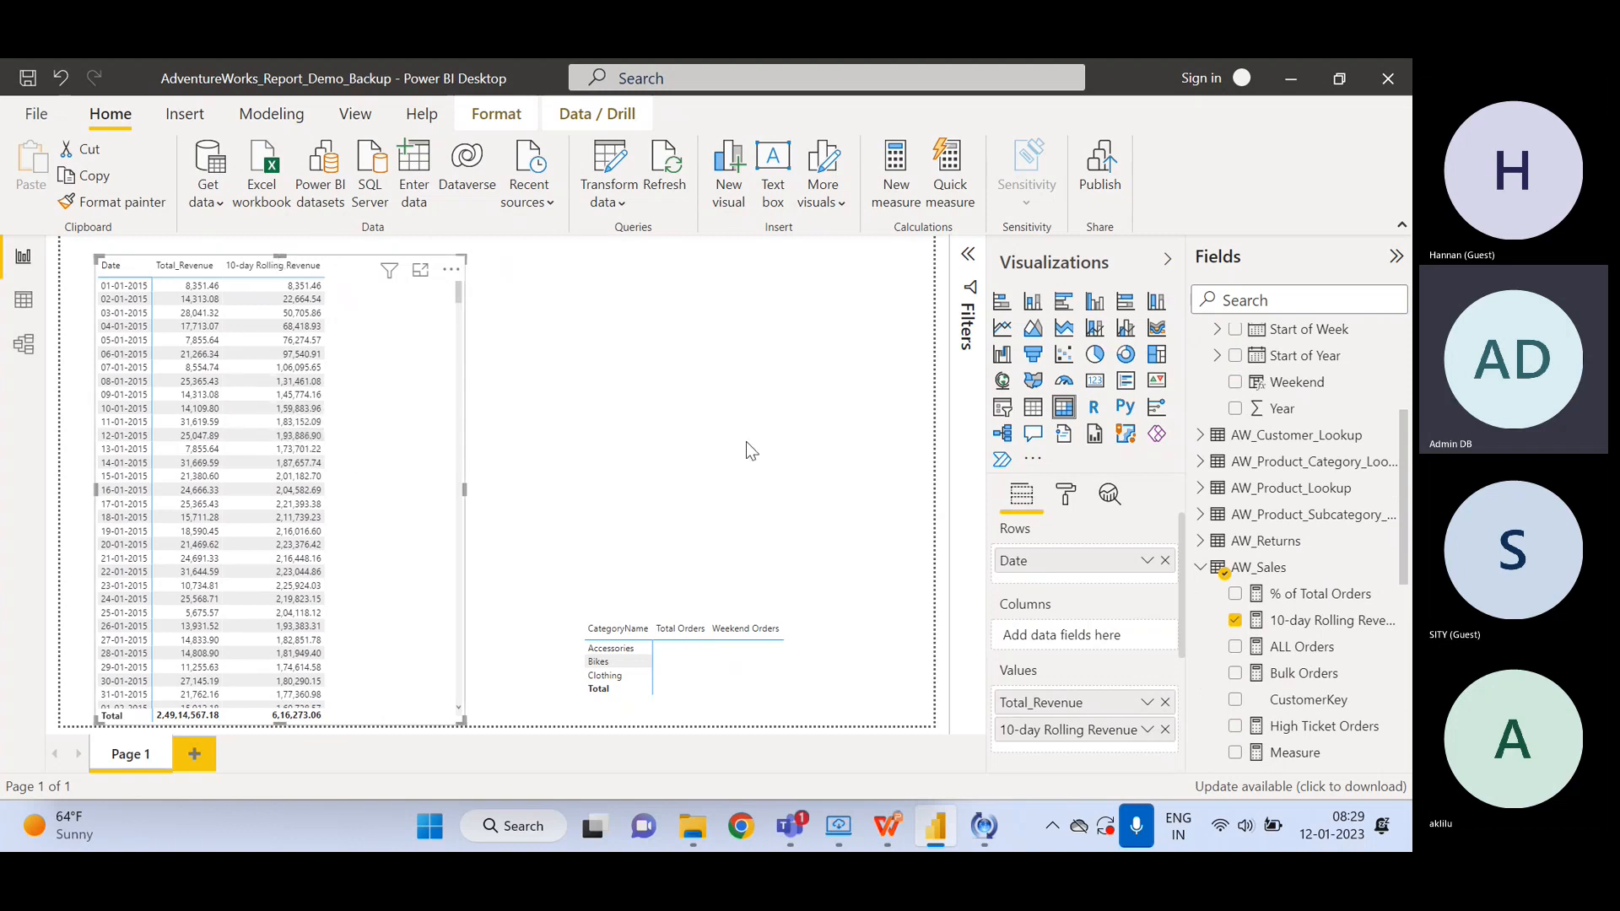
left_click(1310, 621)
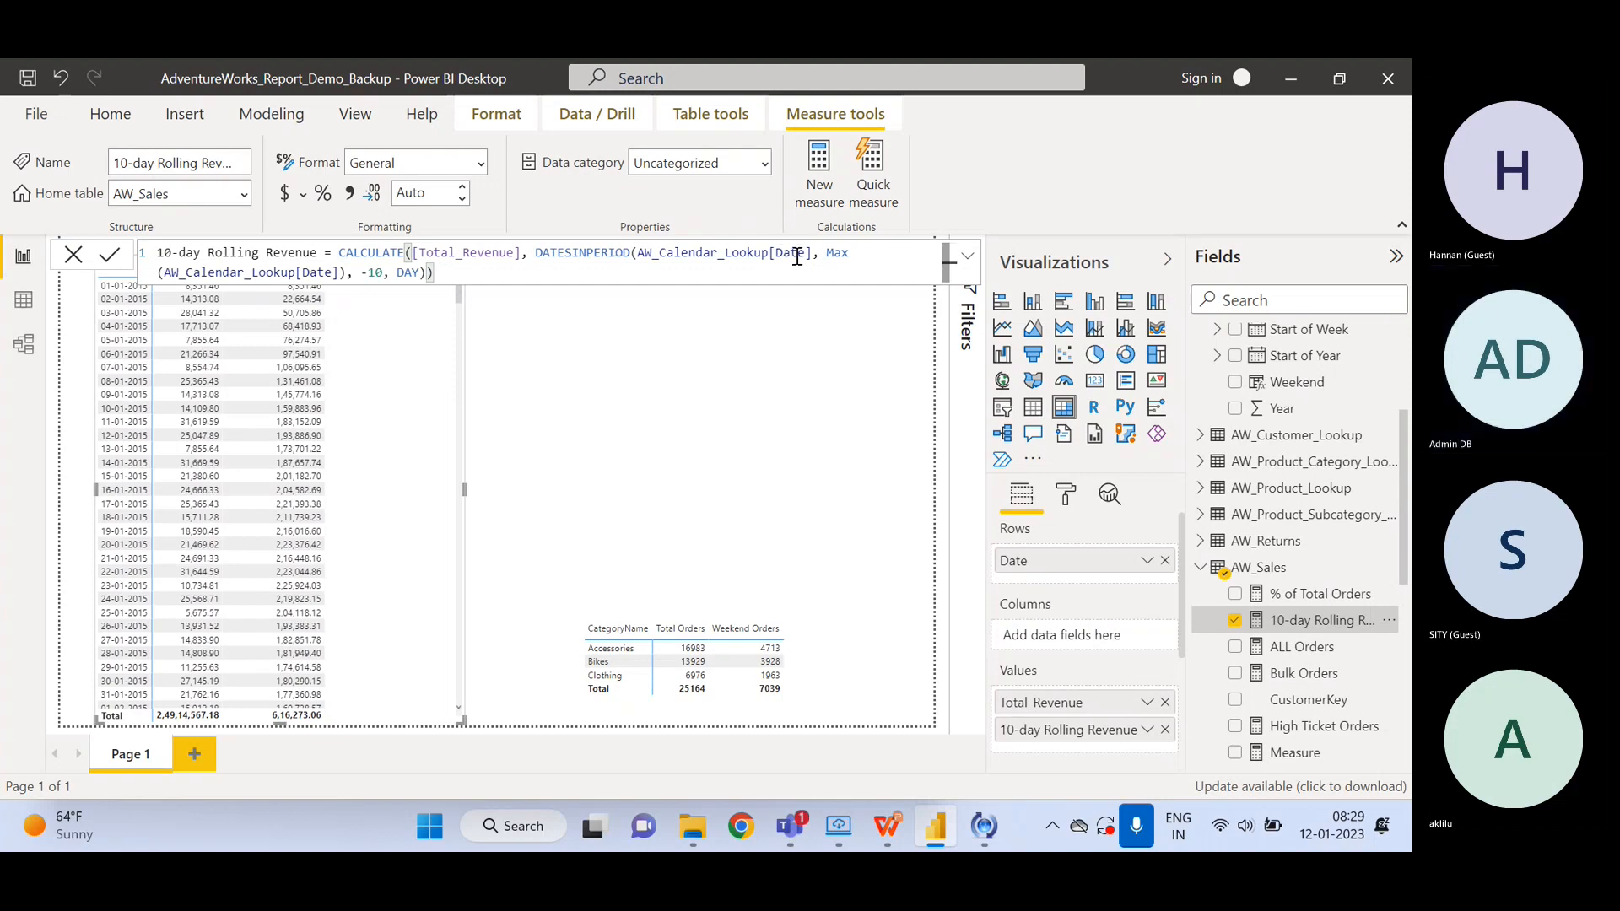
left_click(822, 254)
type("(")
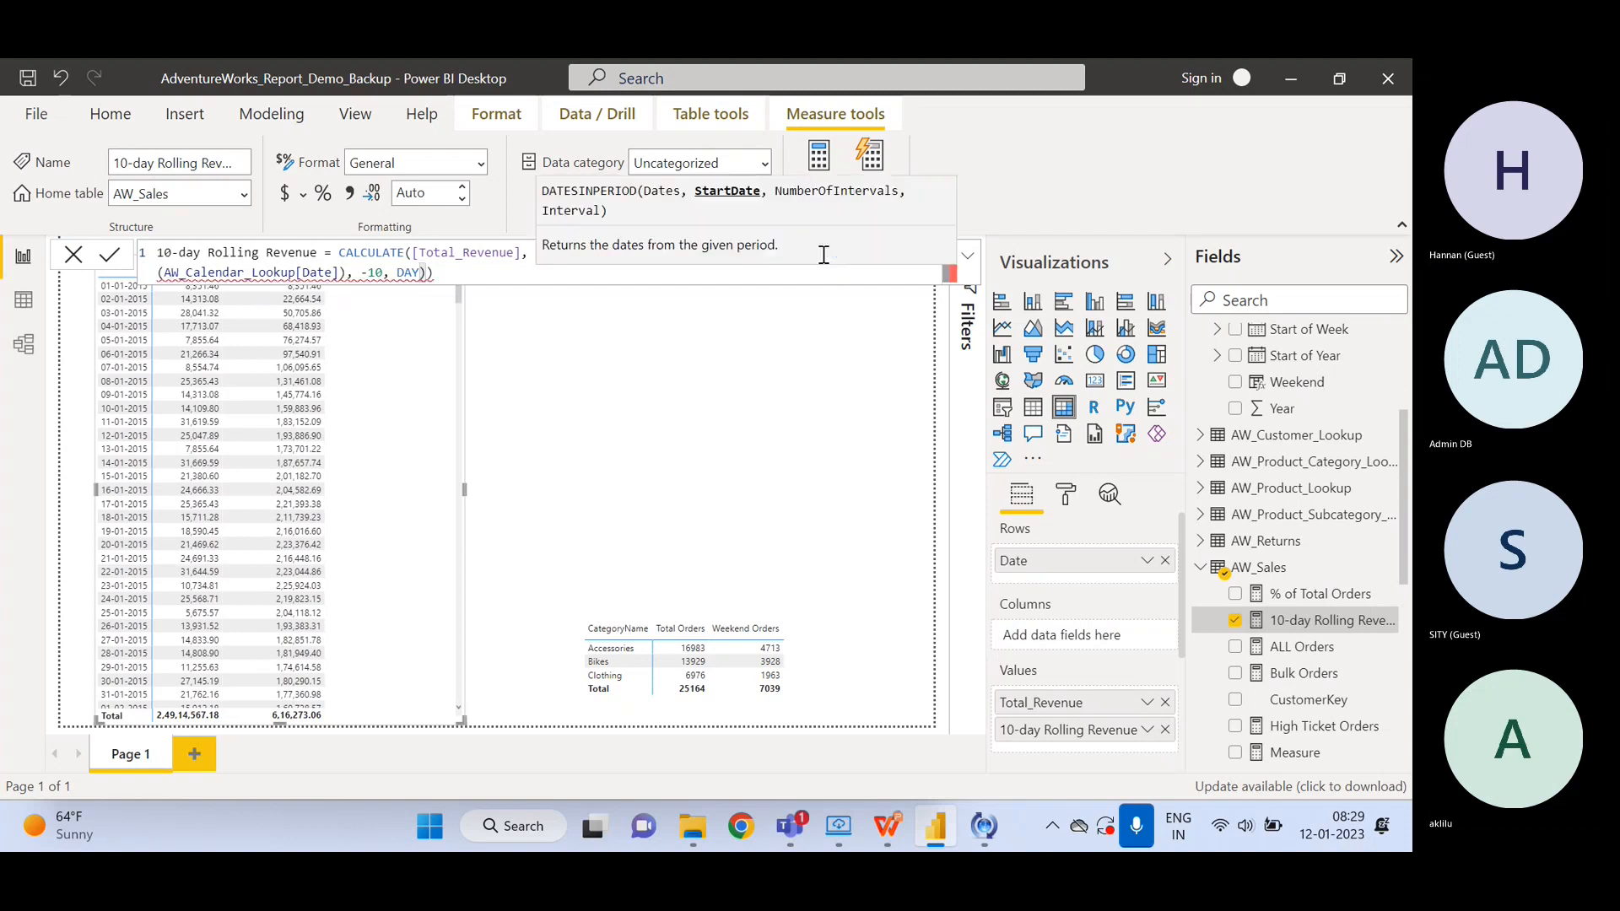
left_click(346, 272)
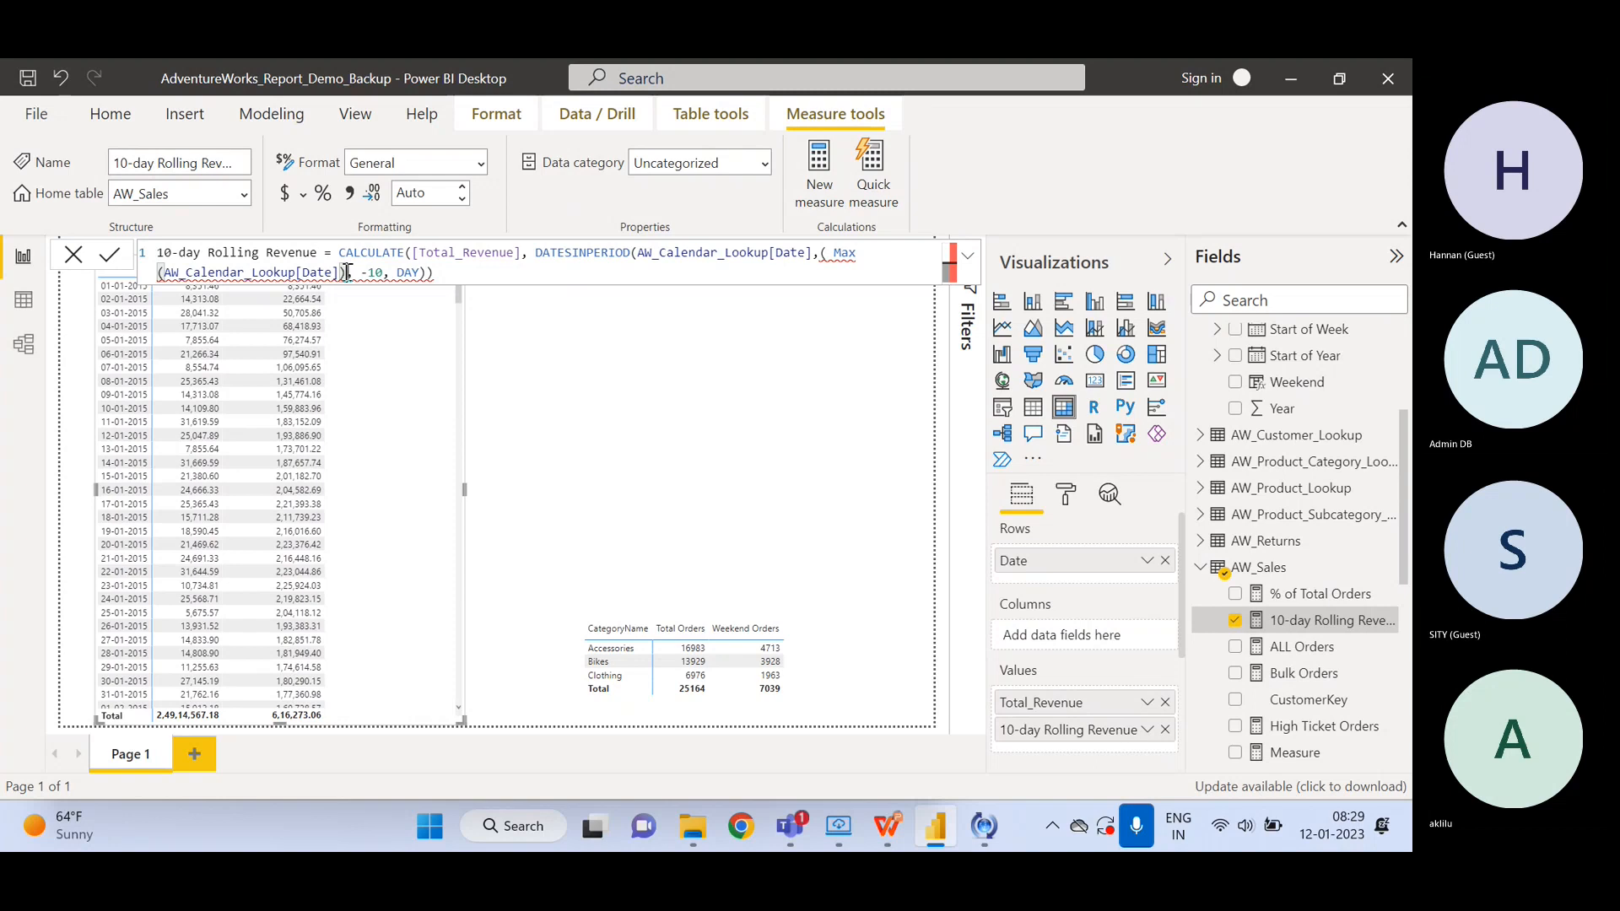
type(",")
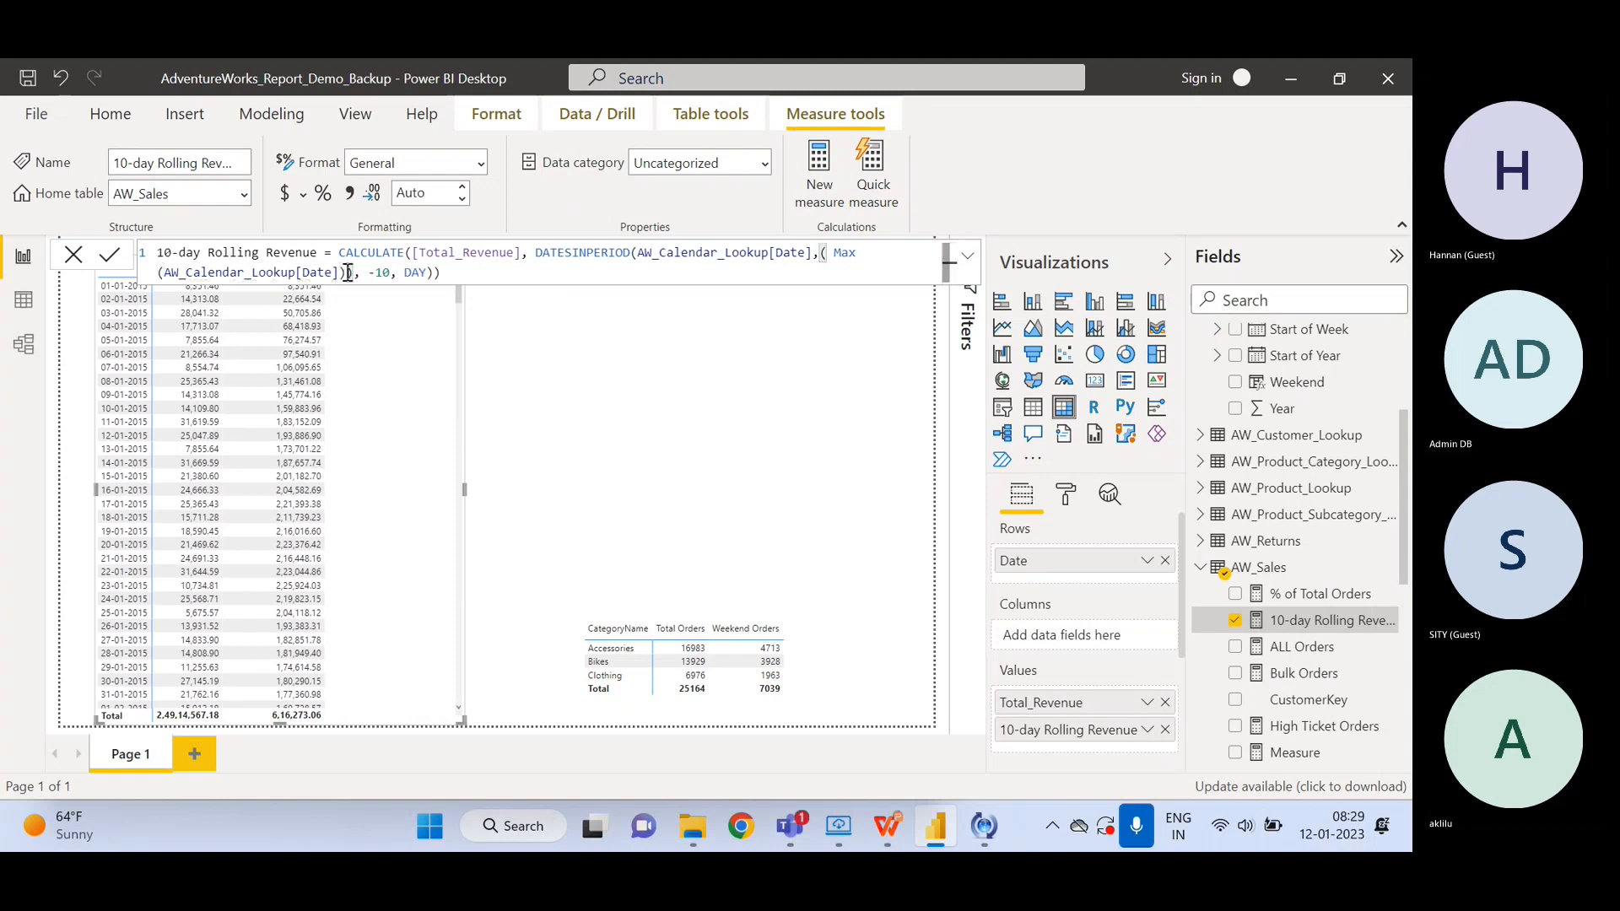
key("Return")
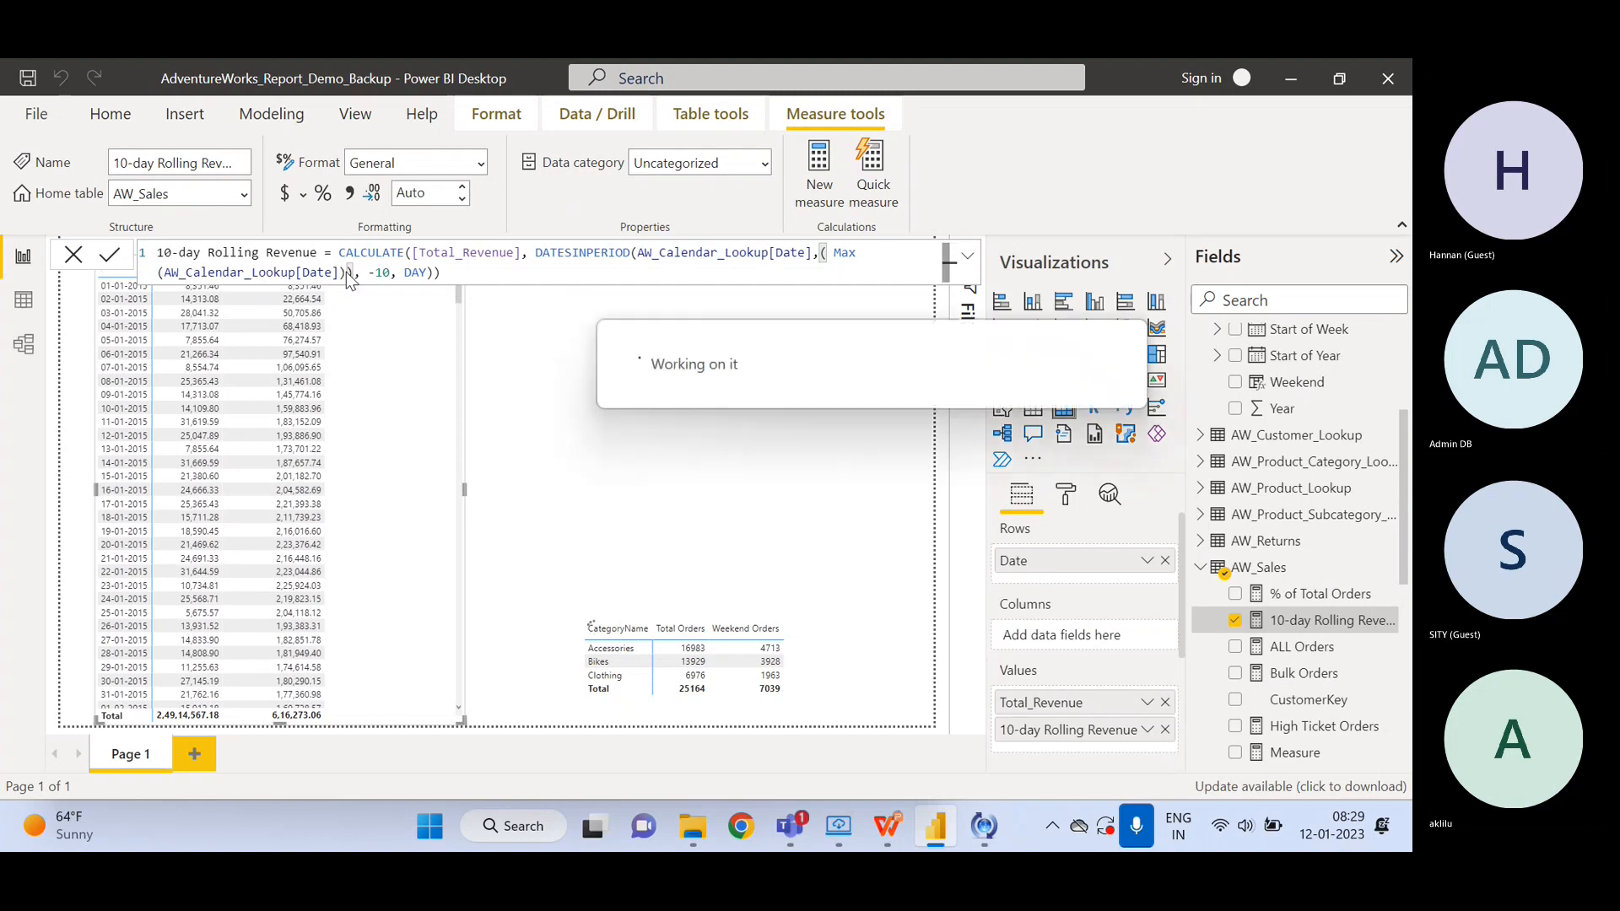
left_click(518, 442)
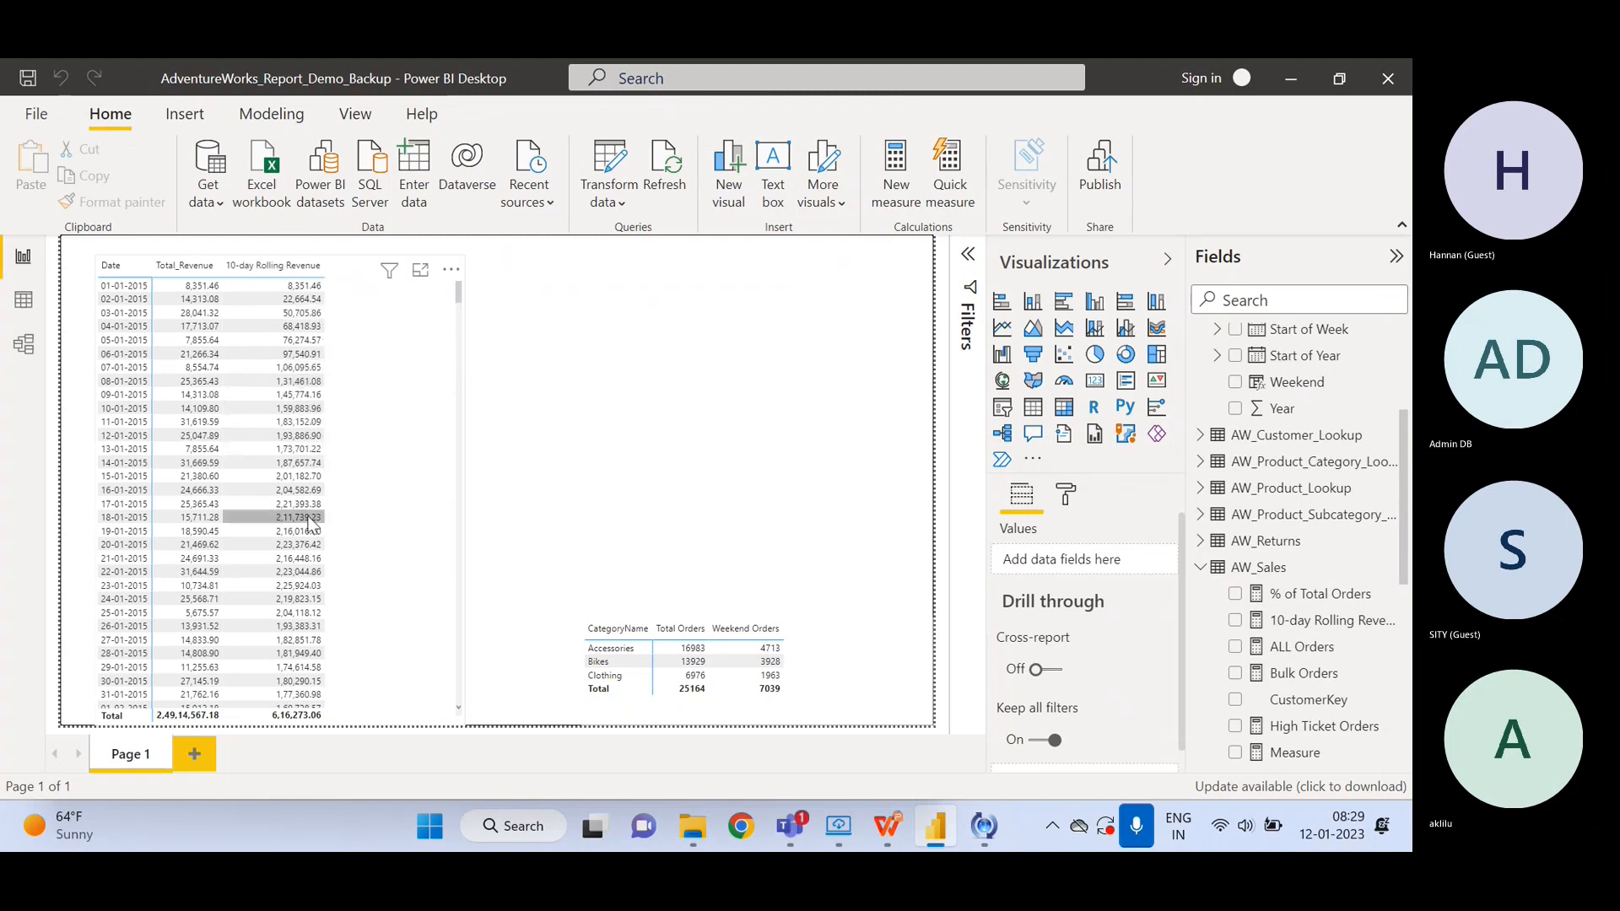
- Recheck the matrix's daily values from January to March 2015 and reread the 10-day Rolling Revenue formula
scroll(351, 549, "down", 10)
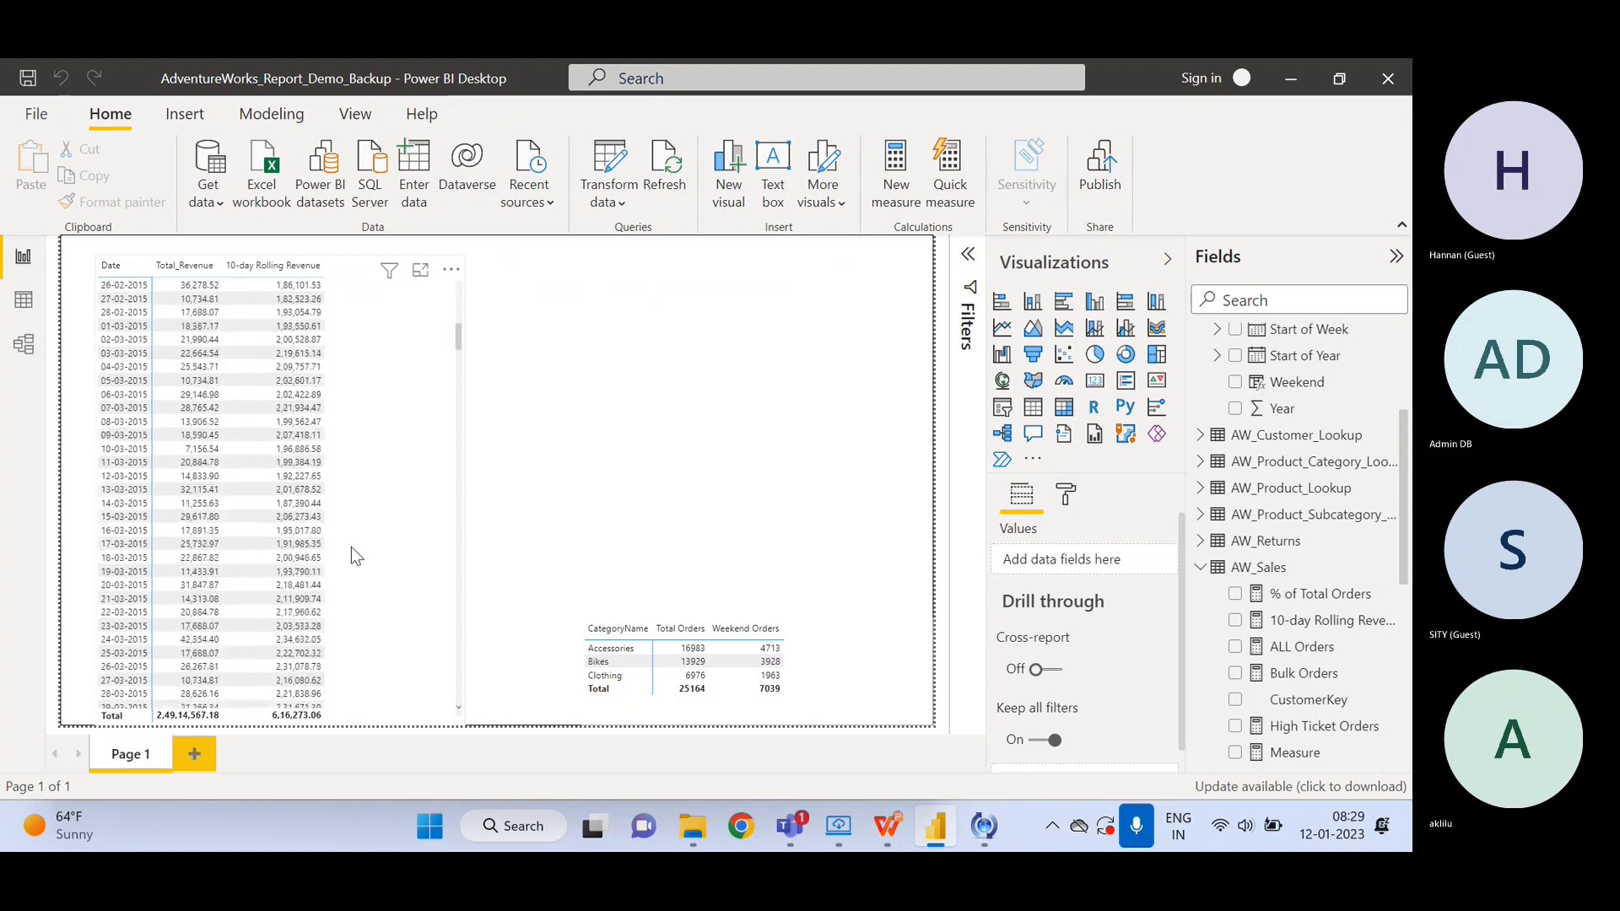
scroll(351, 555, "up", 12)
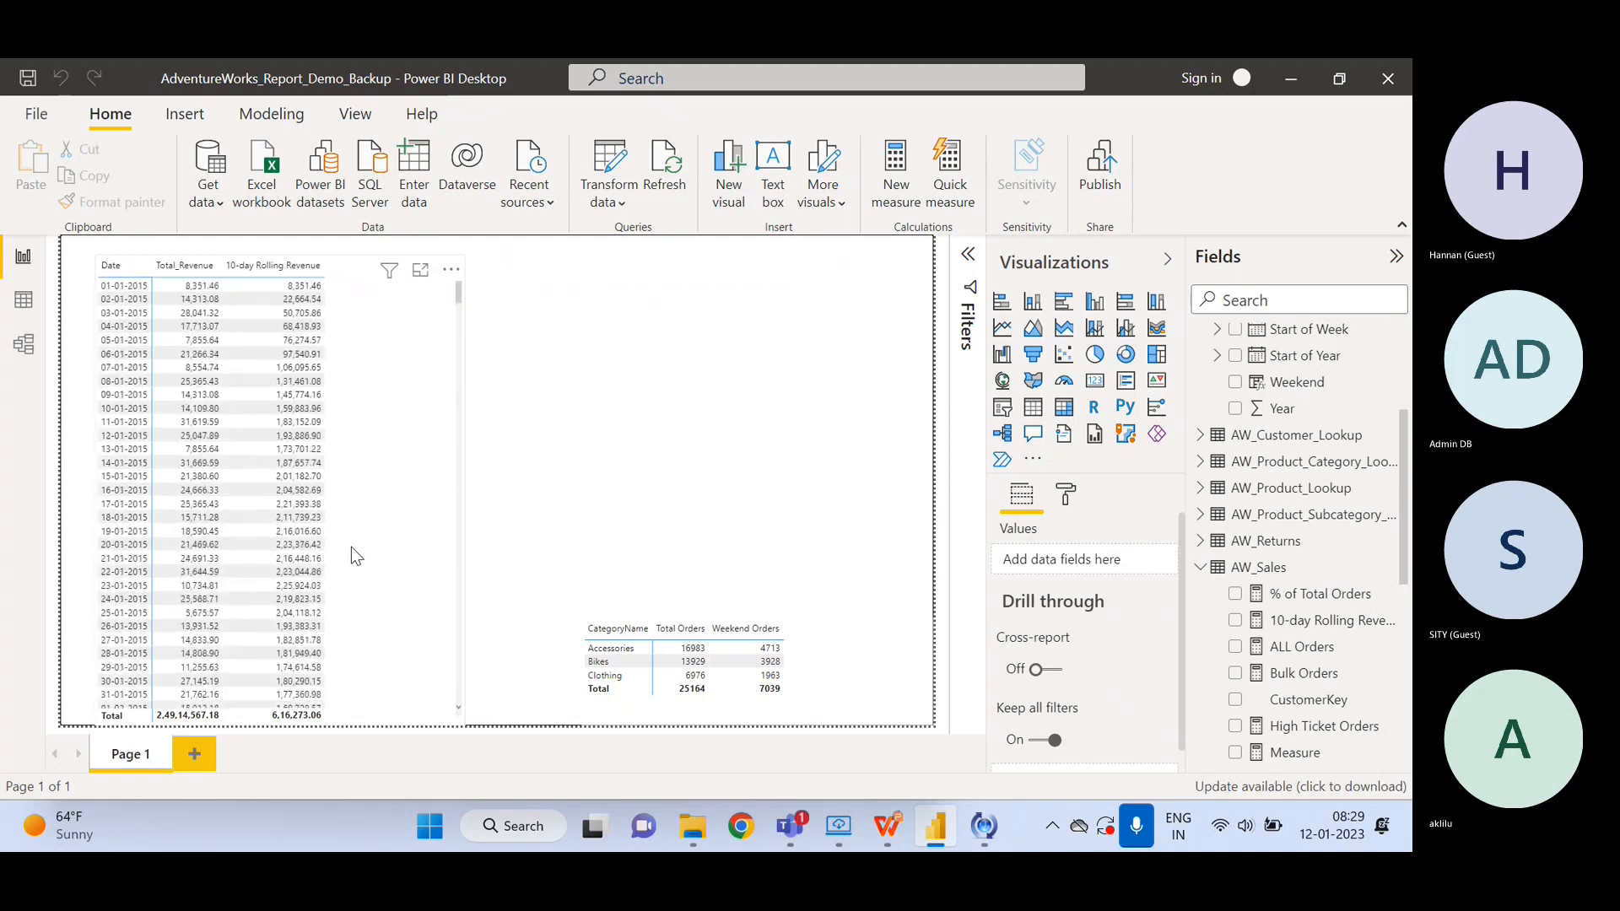
left_click(405, 545)
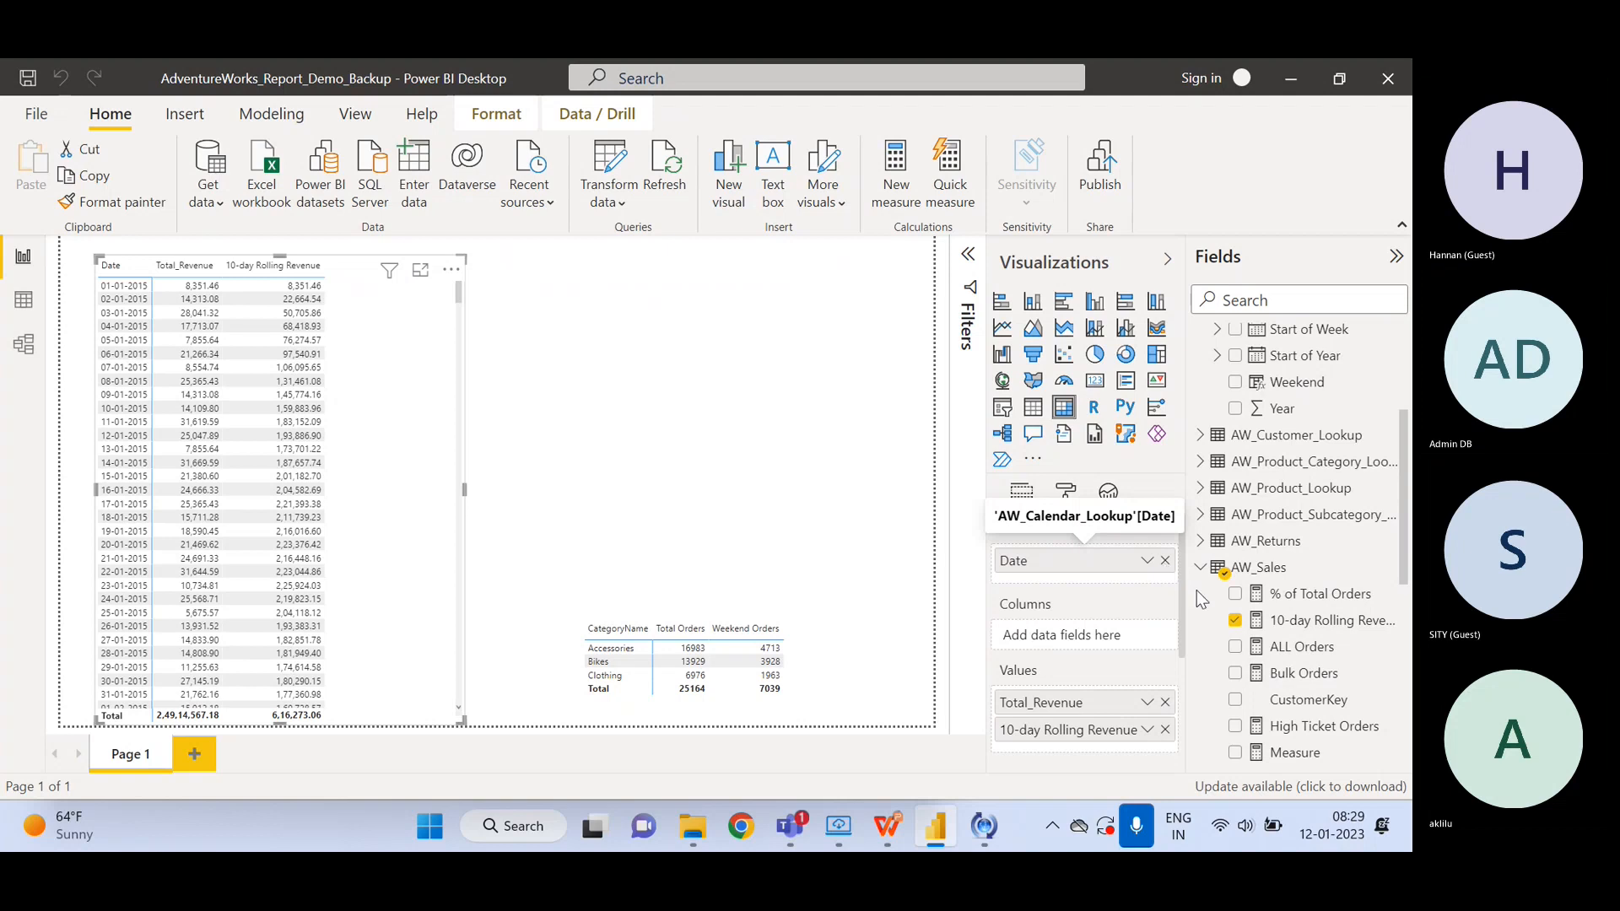
left_click(1319, 622)
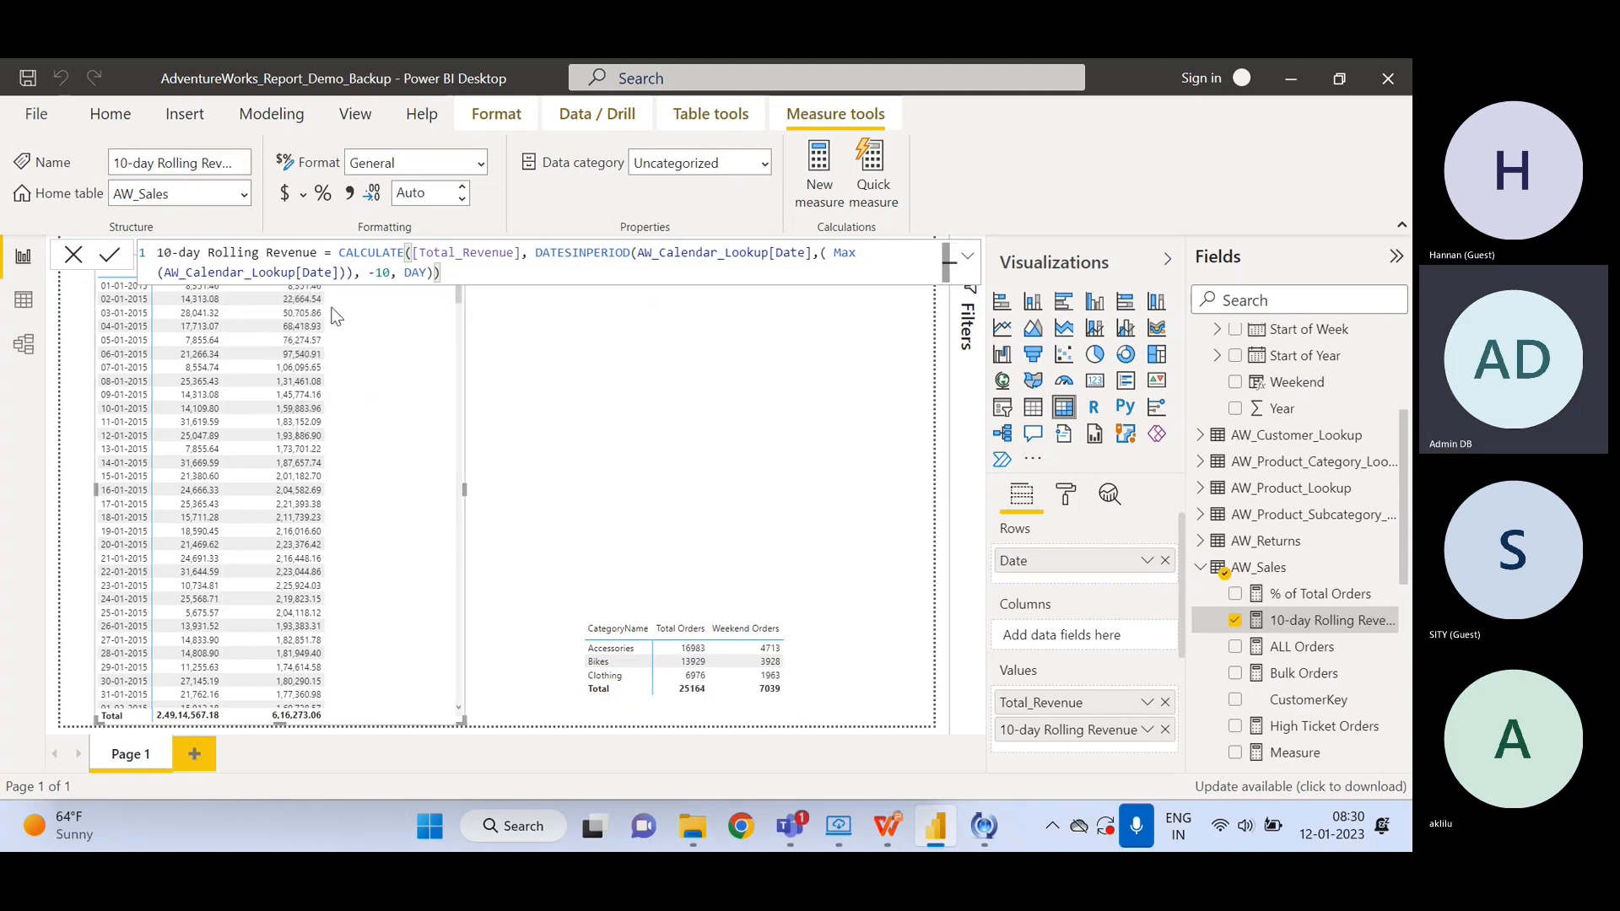
left_click(607, 533)
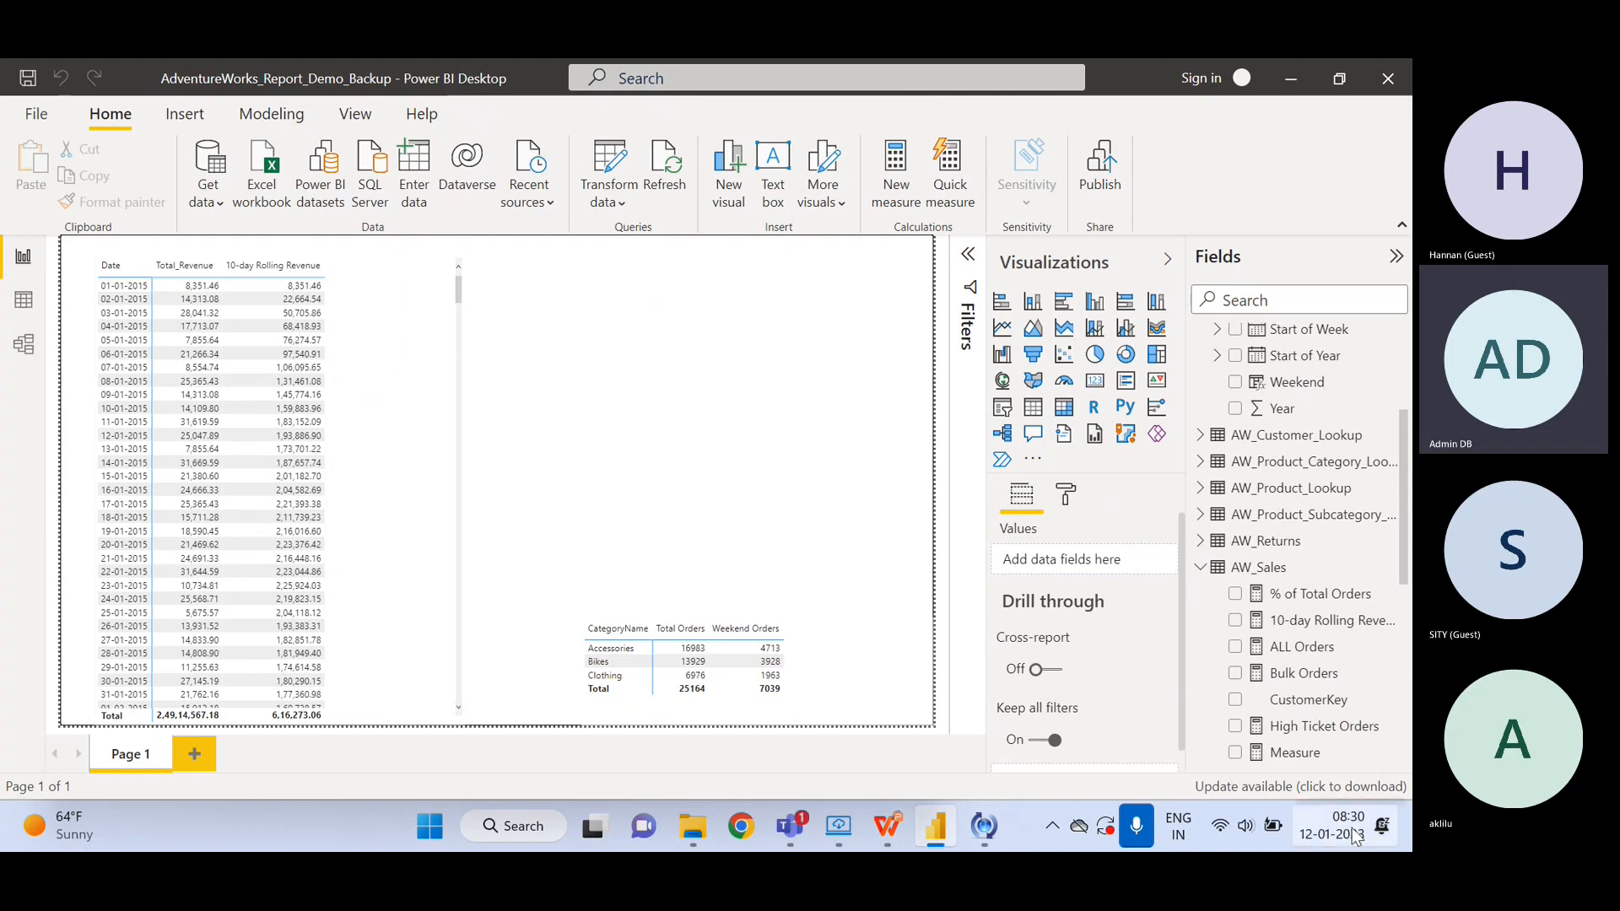
- View the AW_Sales table's rows in the data view and return to the report page
left_click(448, 405)
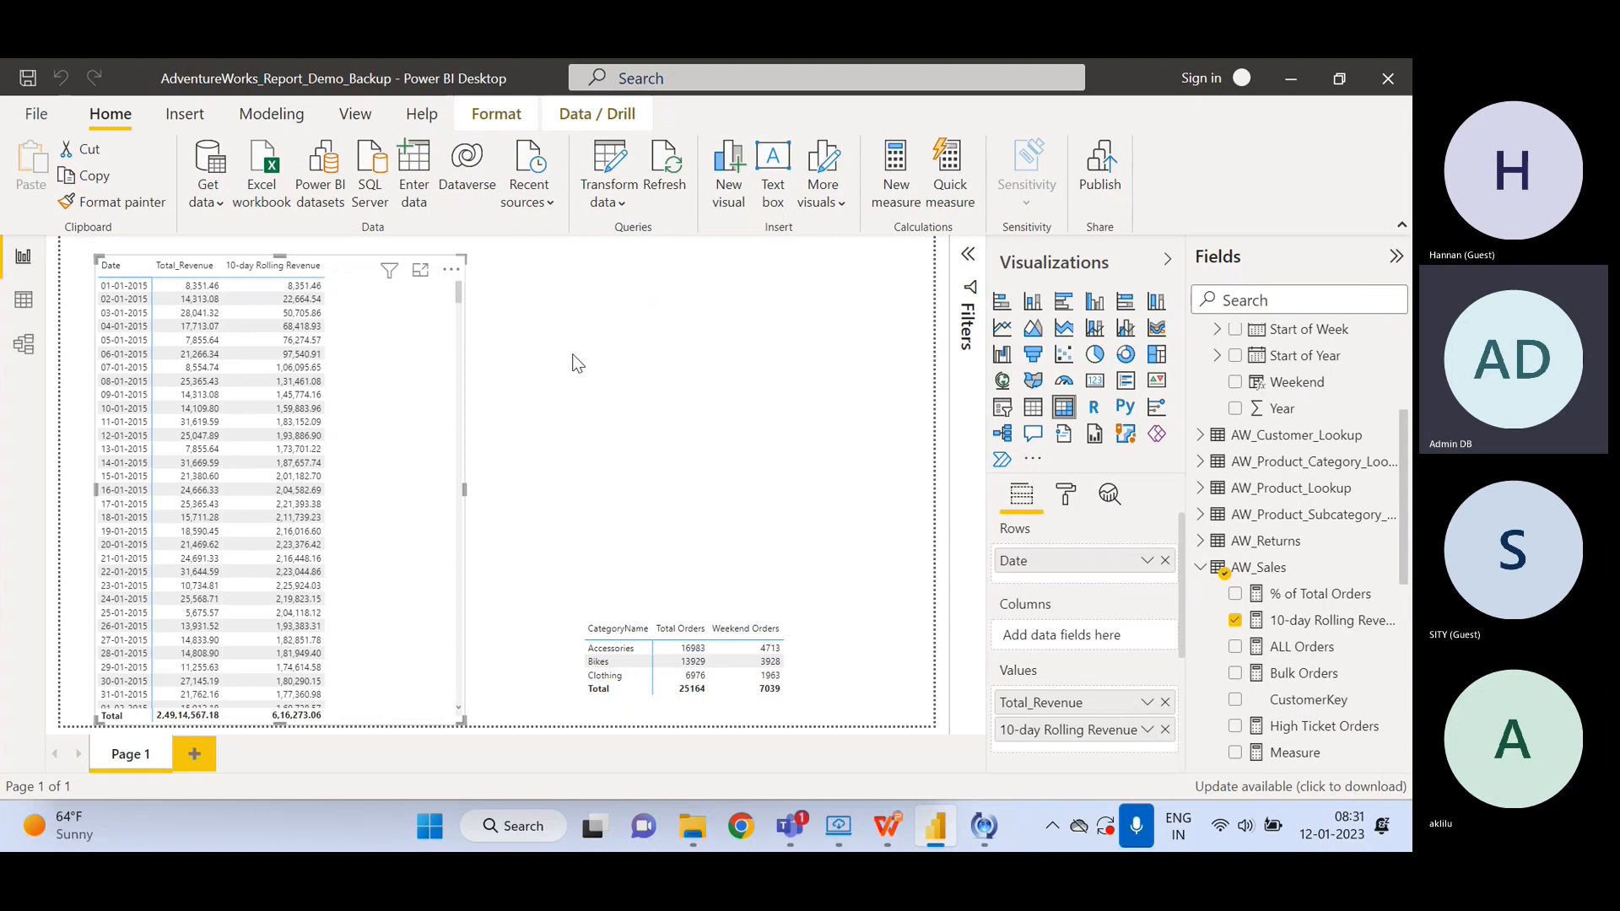
left_click(23, 303)
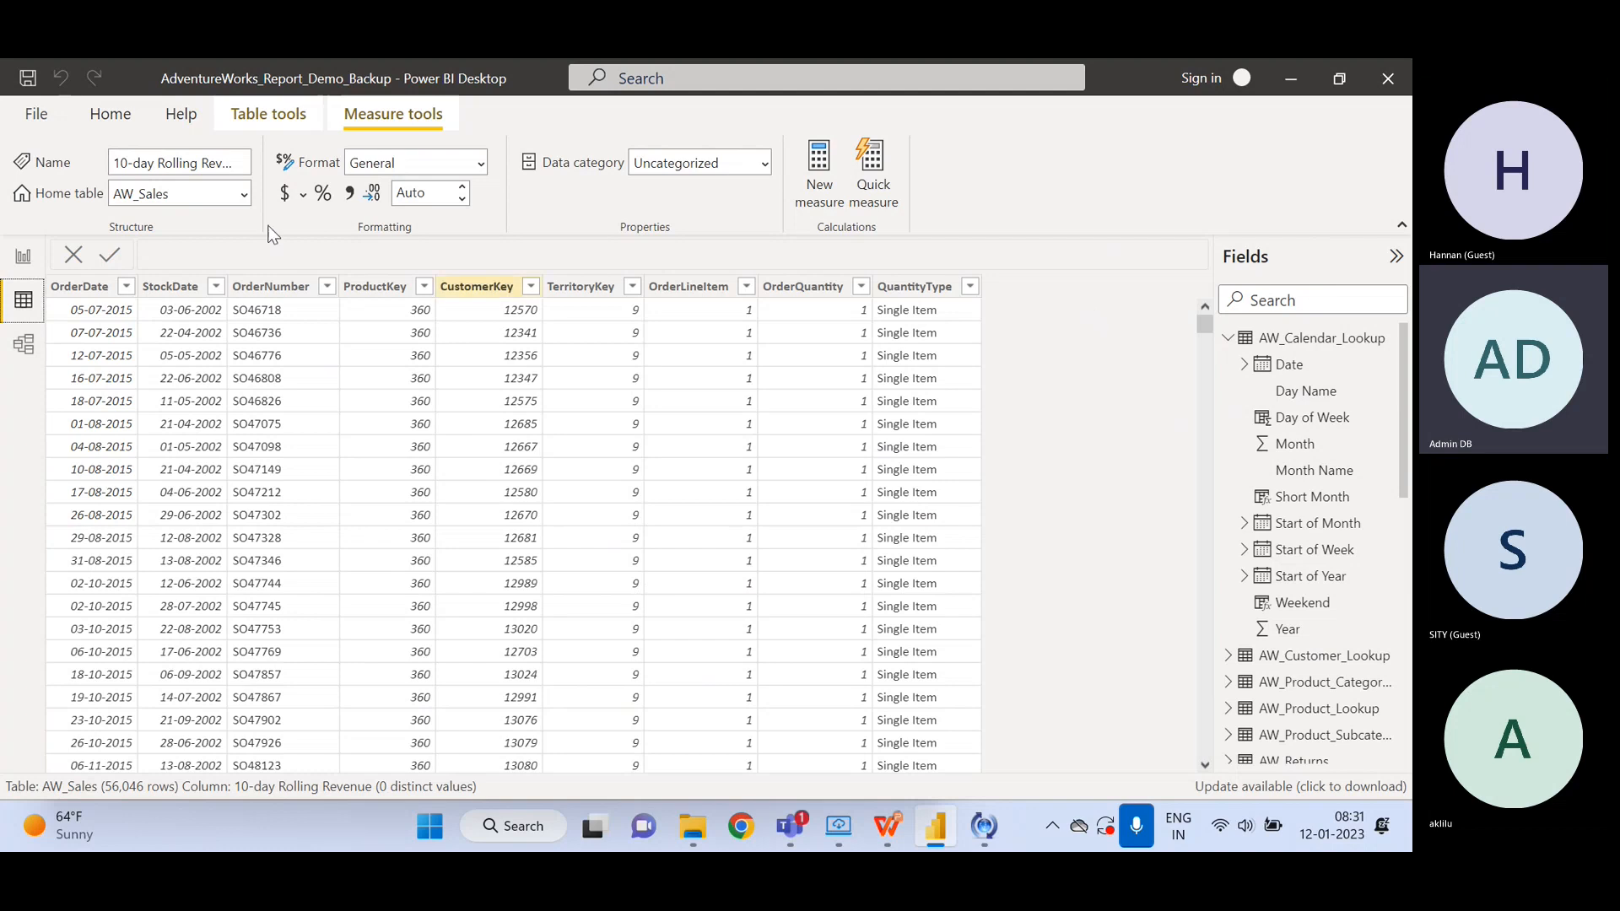
left_click(23, 258)
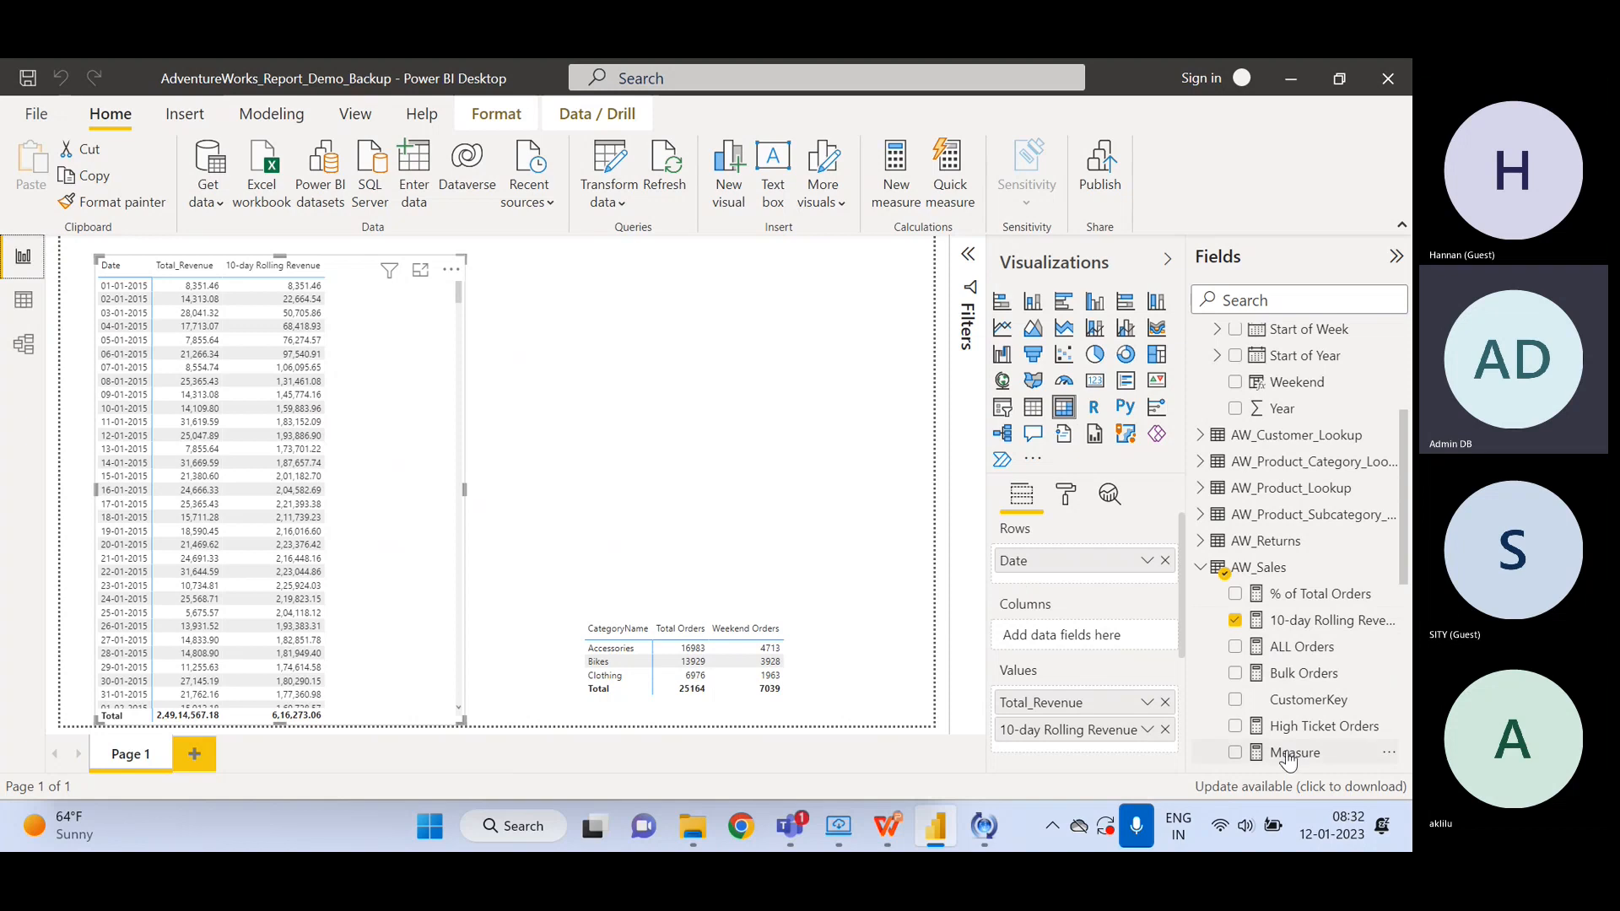
- Examine the AW_Calendar_Lookup[Date] argument and the [Total_Revenue] expression in the 10-day Rolling Revenue formula
left_click(1308, 626)
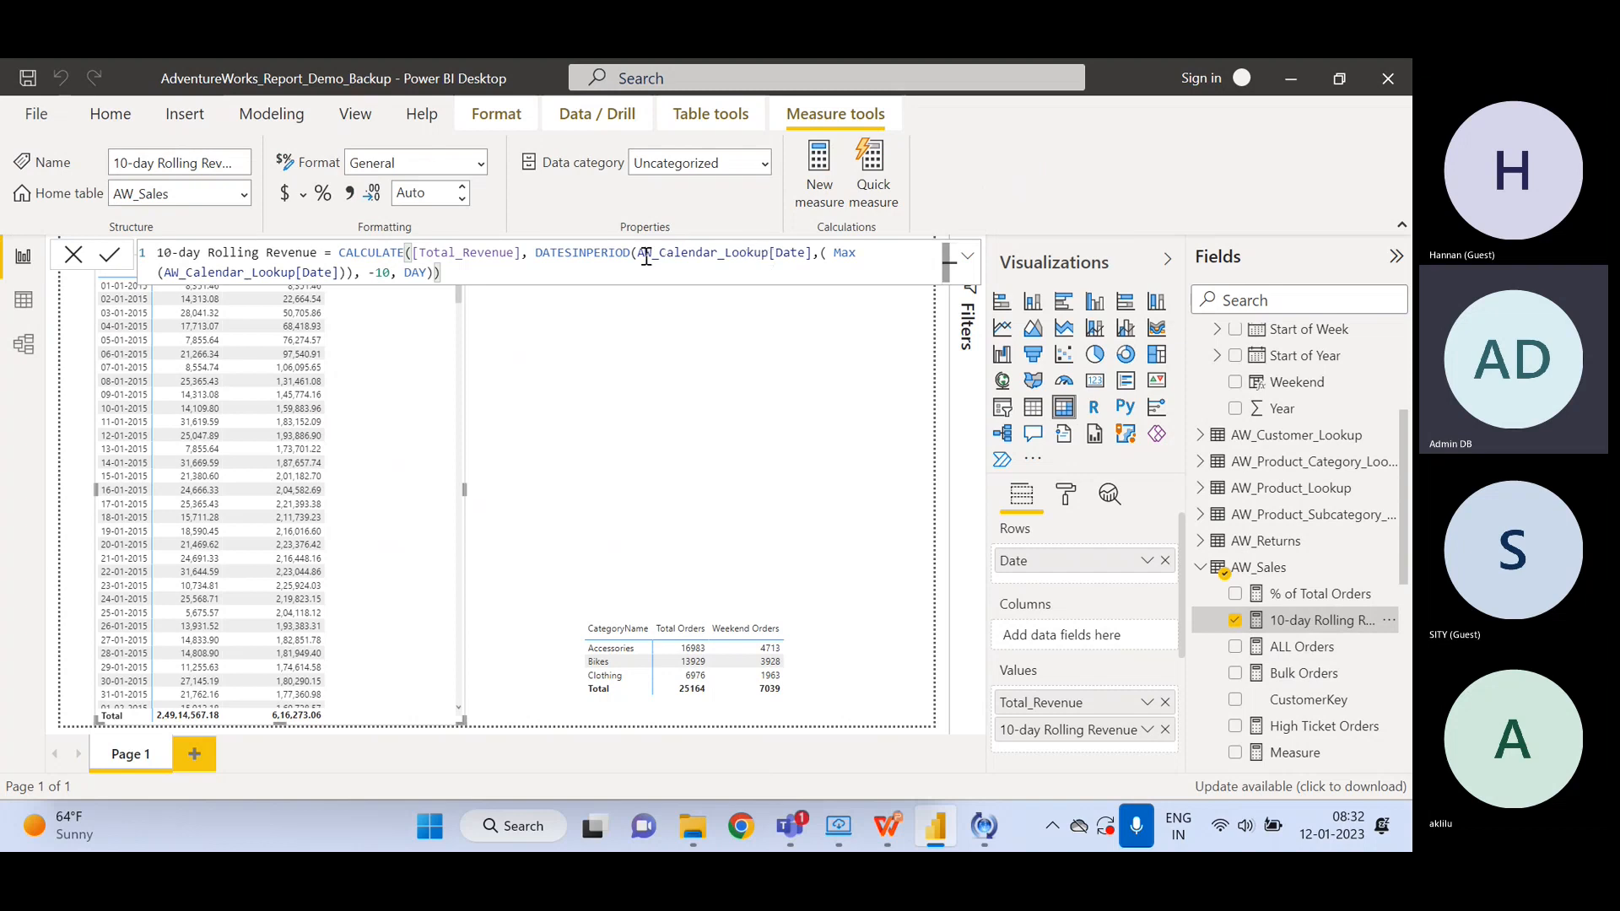
left_click_drag(638, 252, 816, 262)
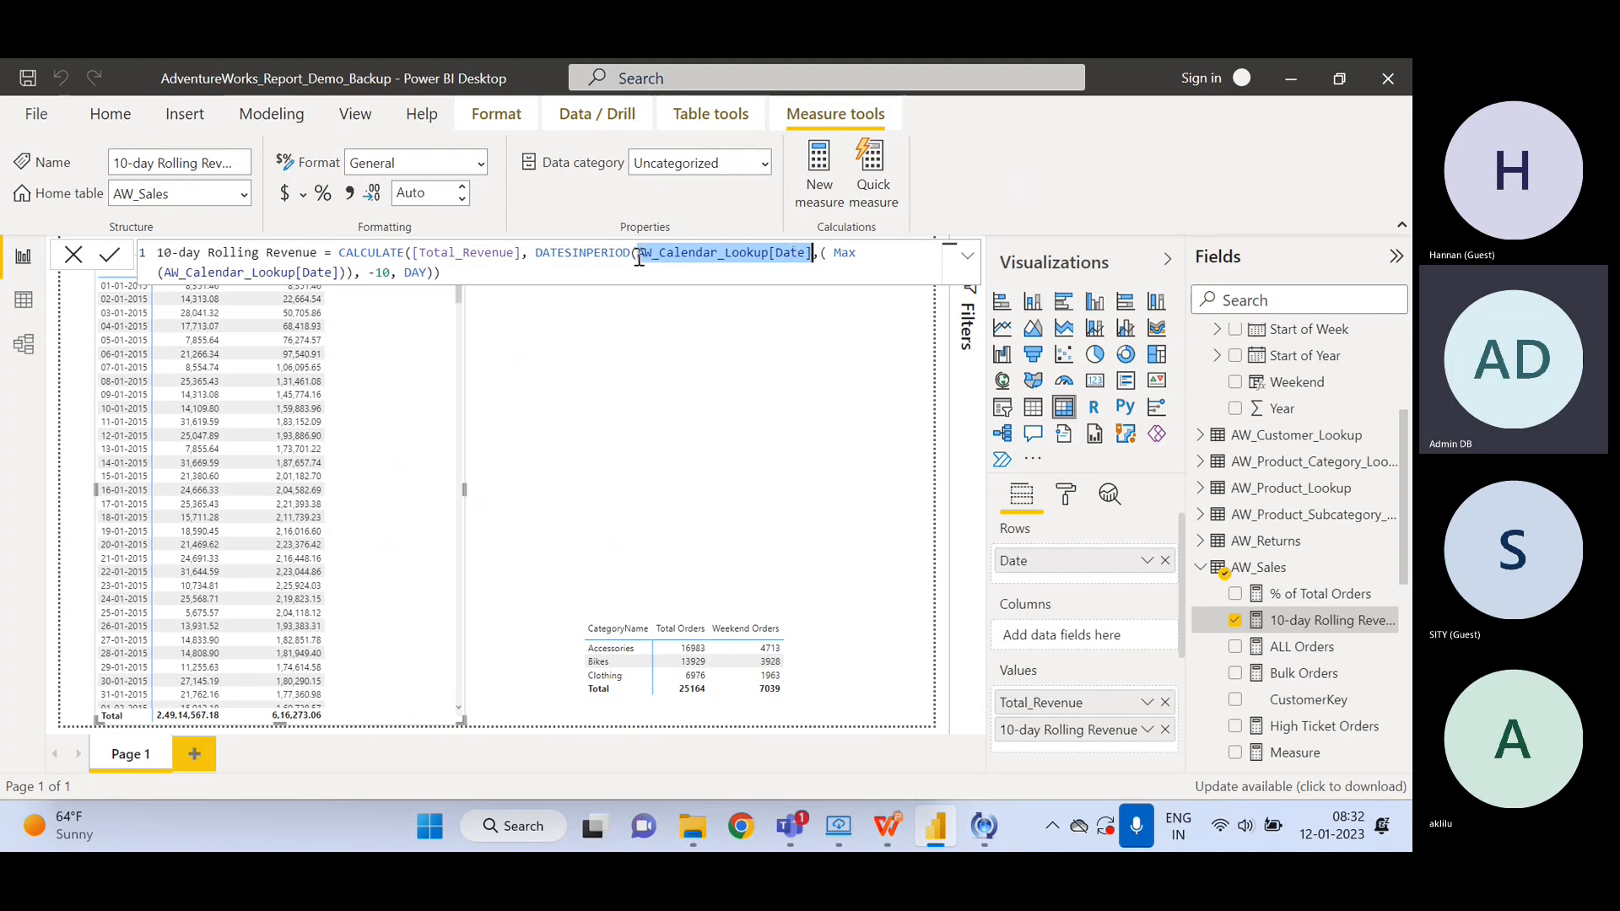
left_click(486, 253)
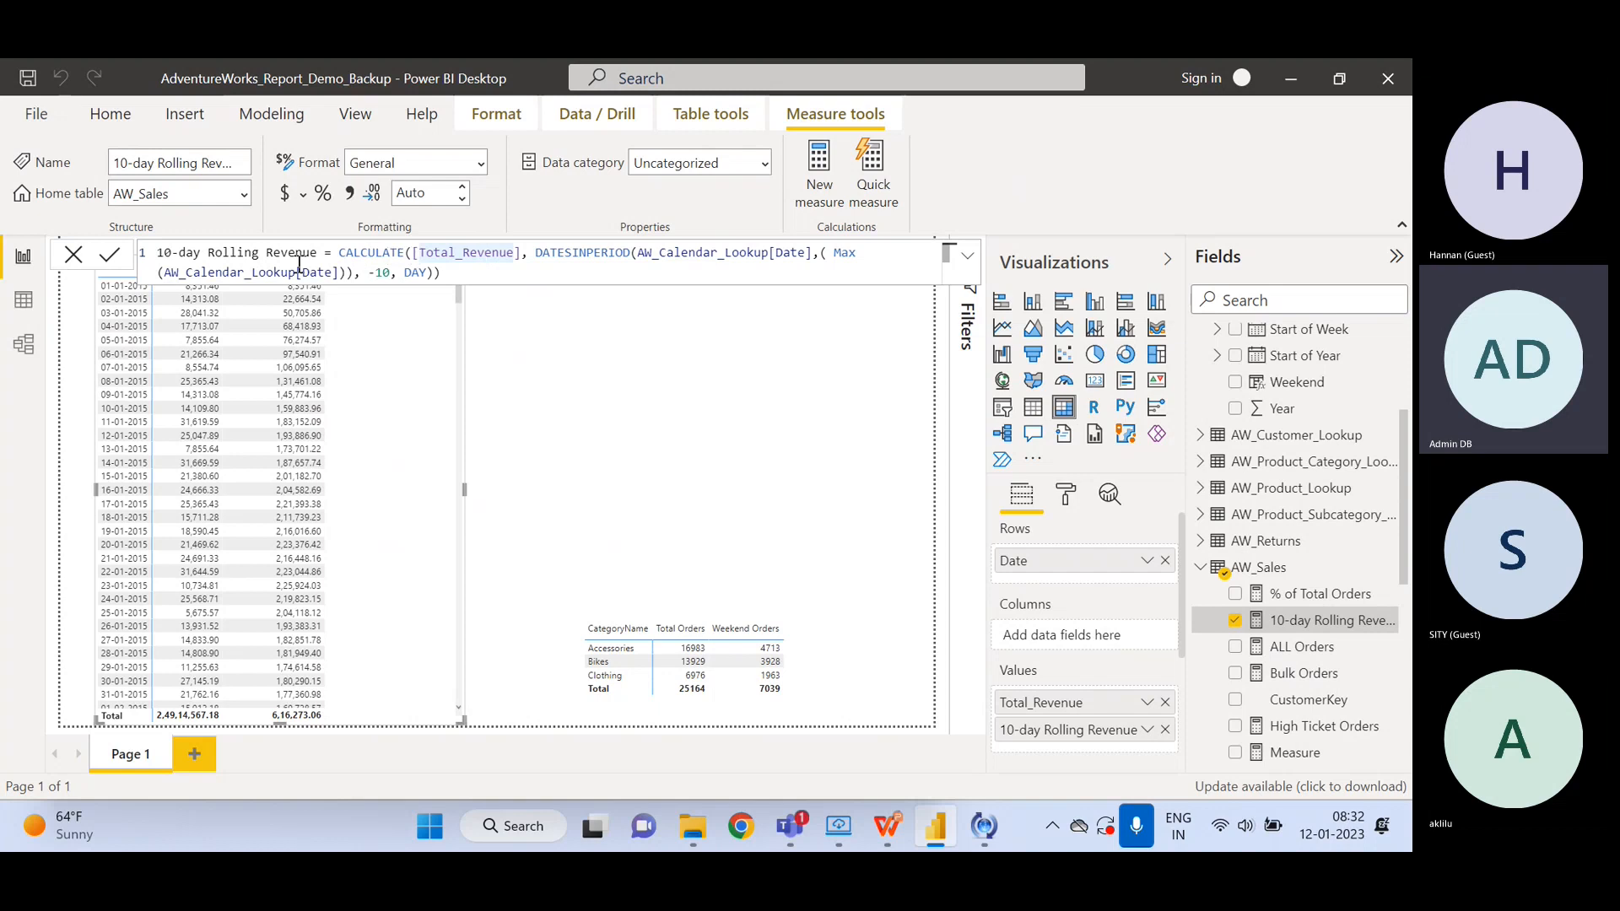
left_click(522, 254)
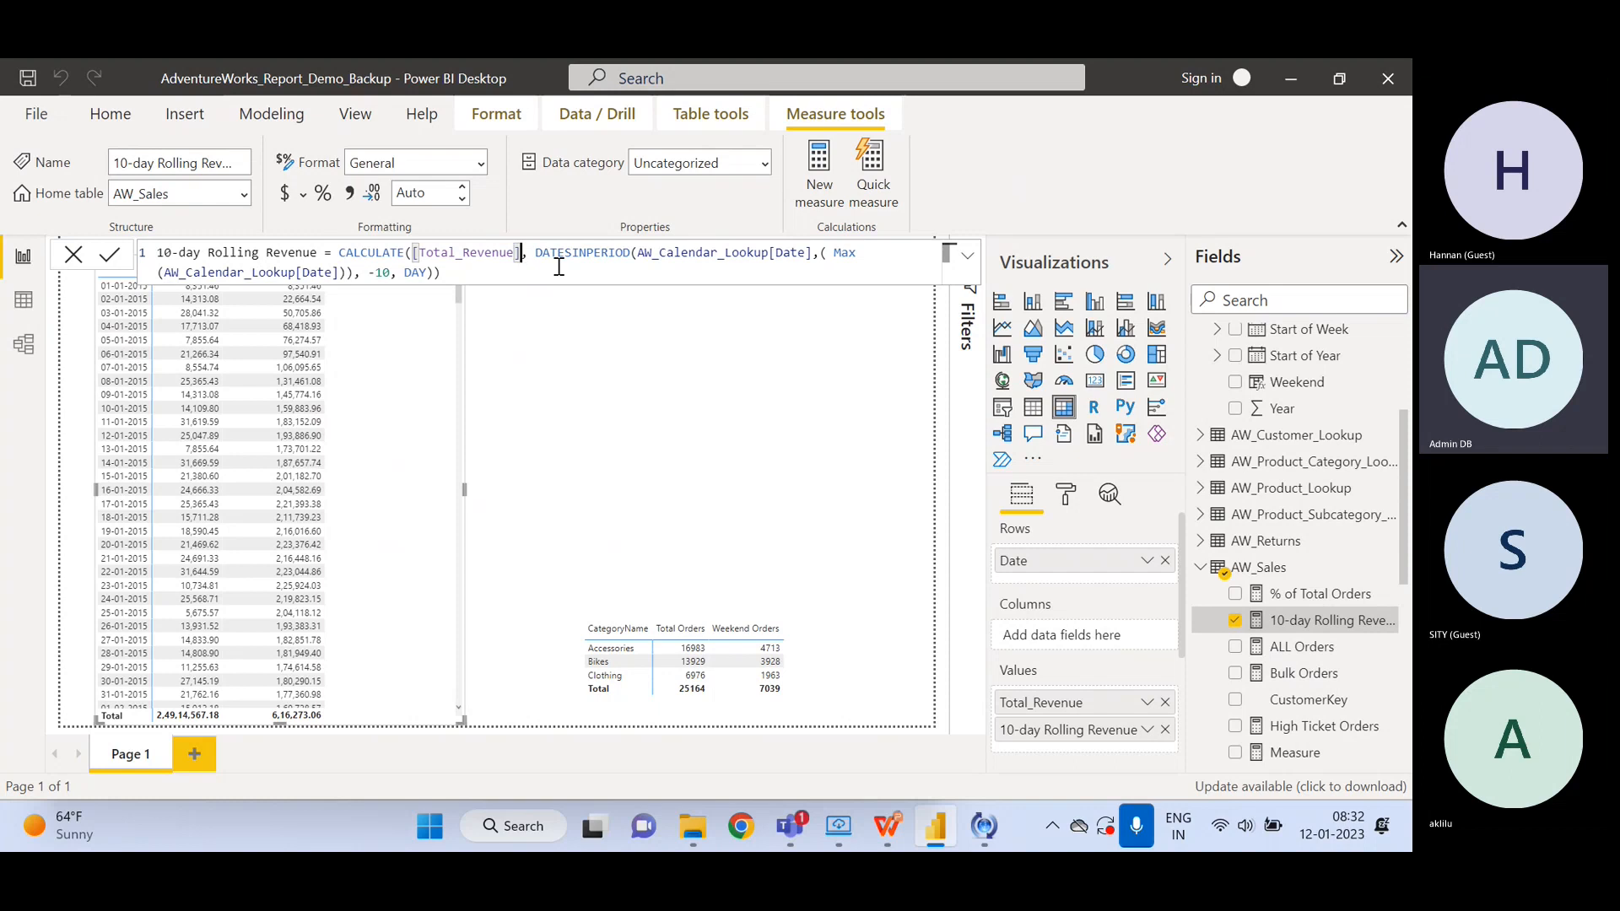
key("shift+Home")
left_click_drag(427, 240, 413, 254)
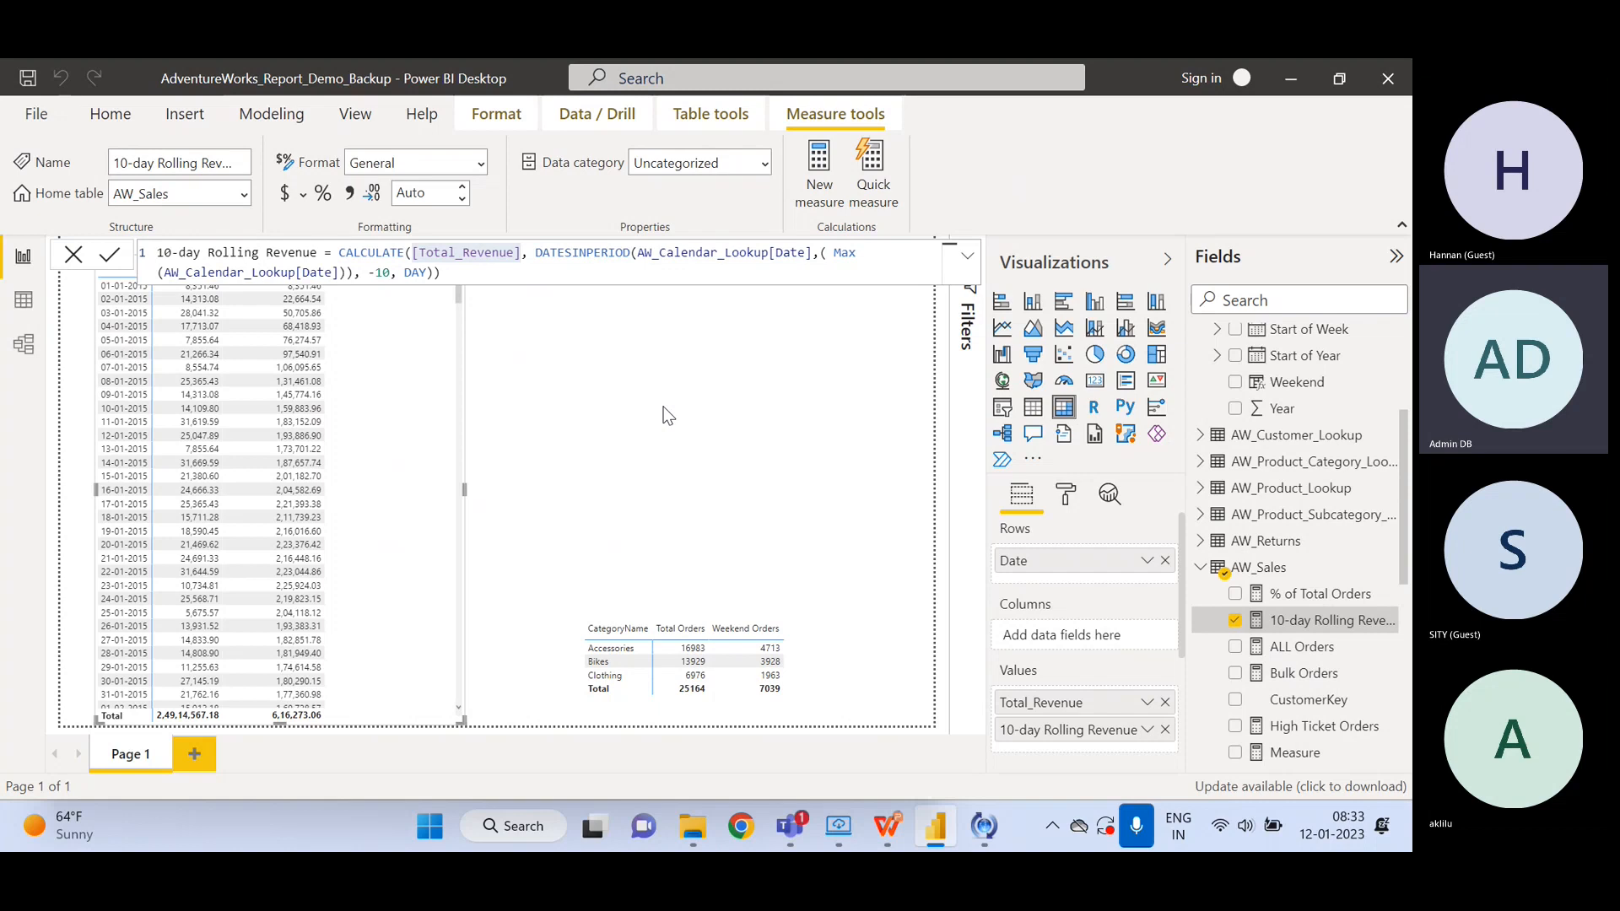
left_click(667, 415)
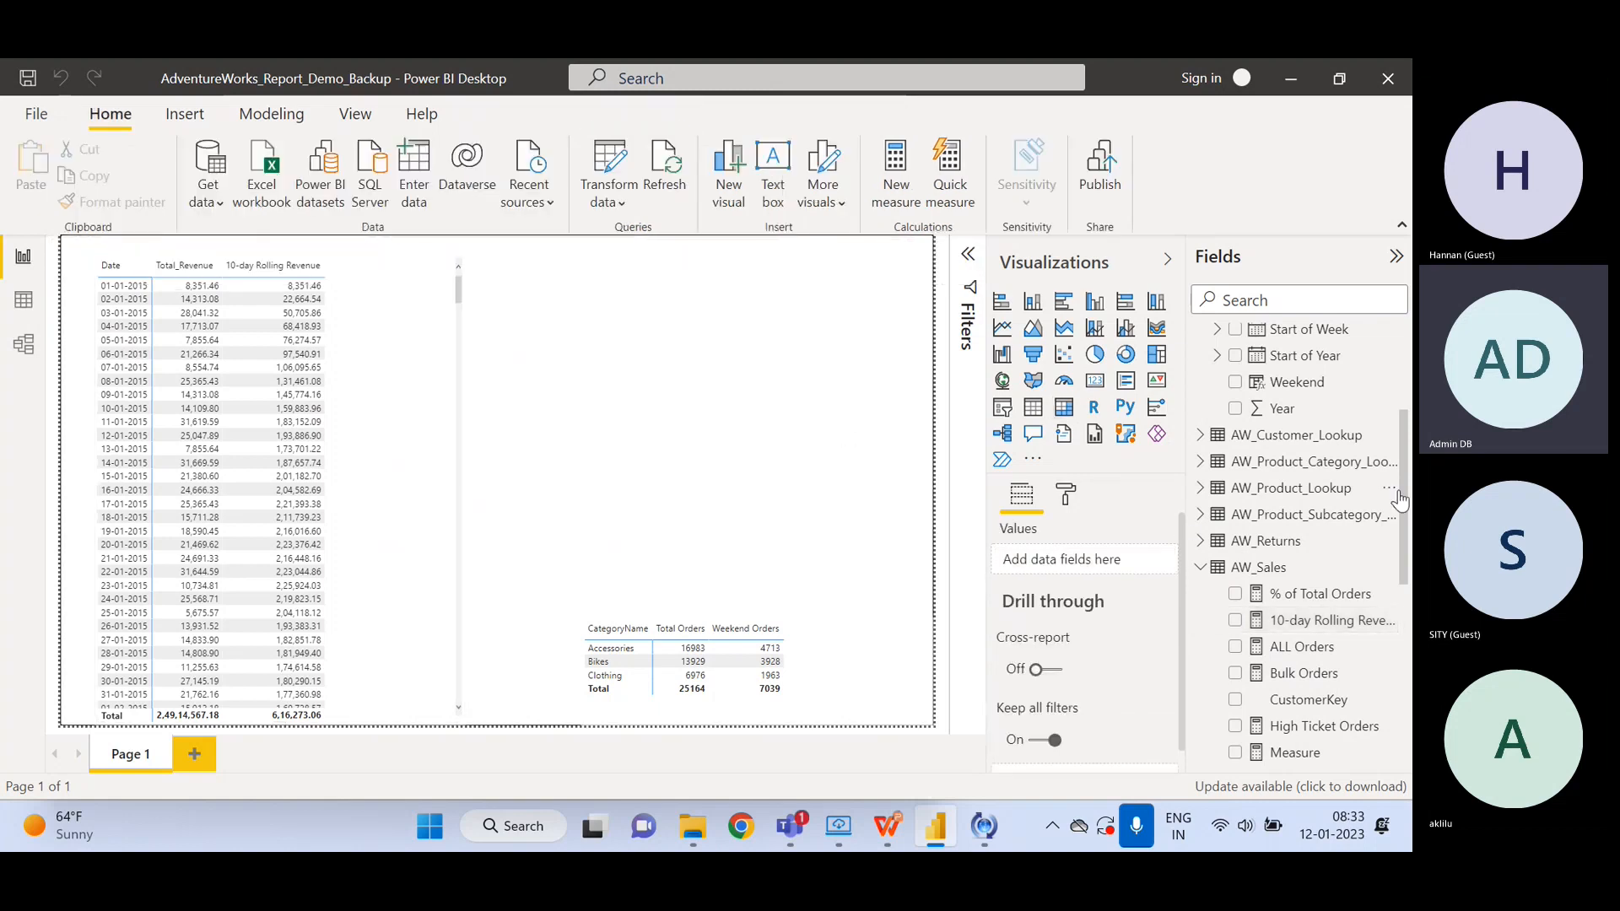
- Inspect the date matrix's fields and read through the complete 10-day Rolling Revenue formula once more
left_click_drag(1406, 498, 1379, 398)
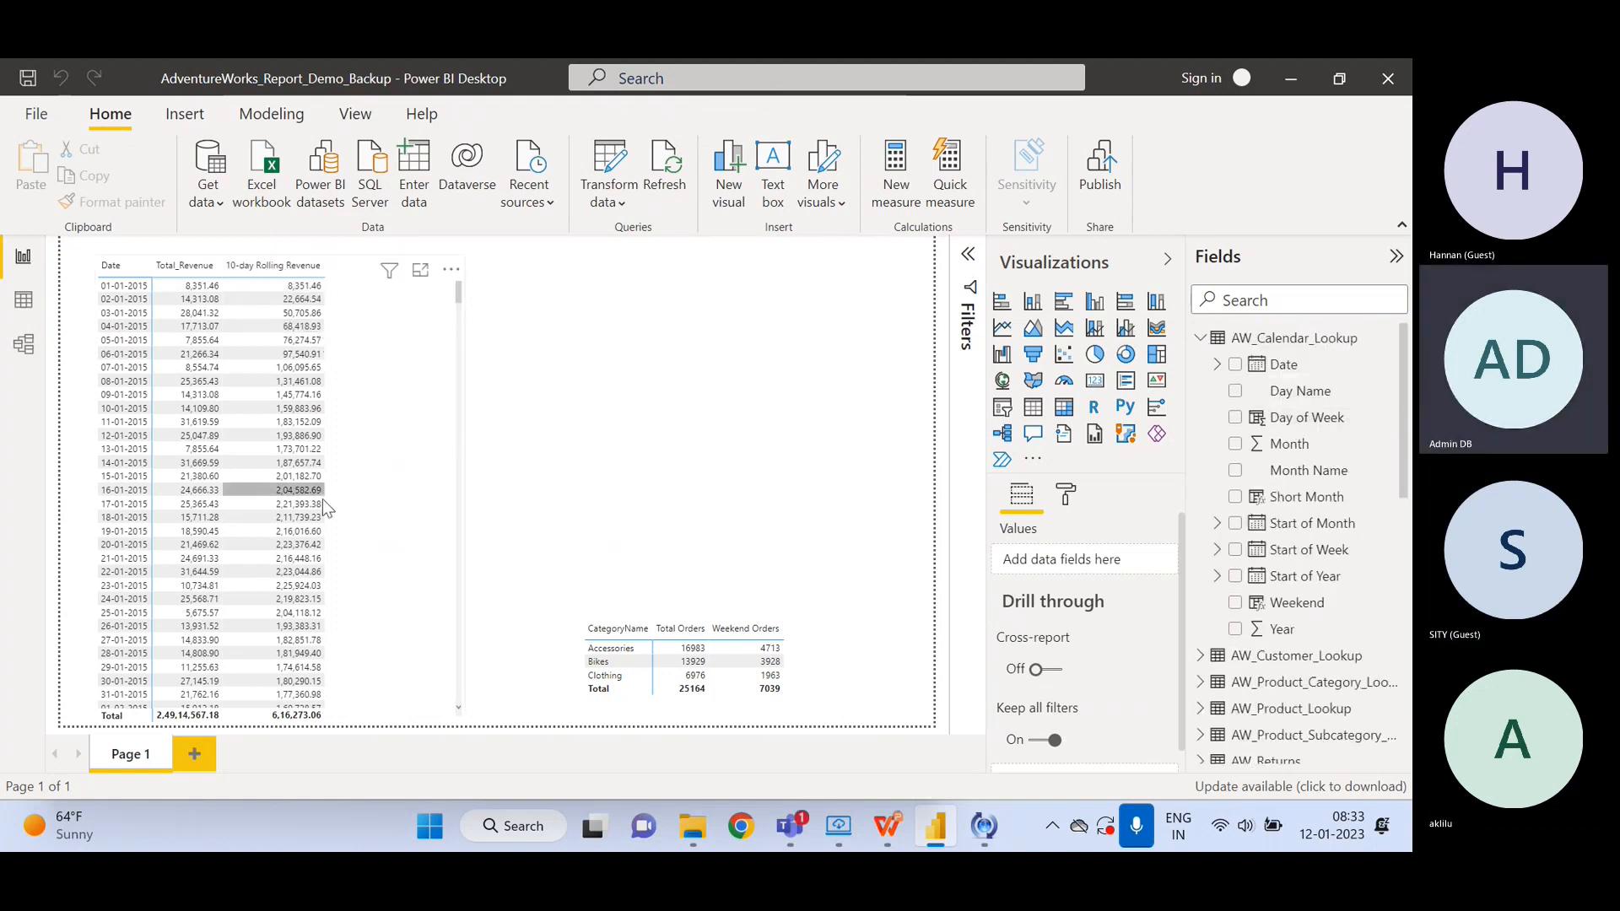
left_click(408, 392)
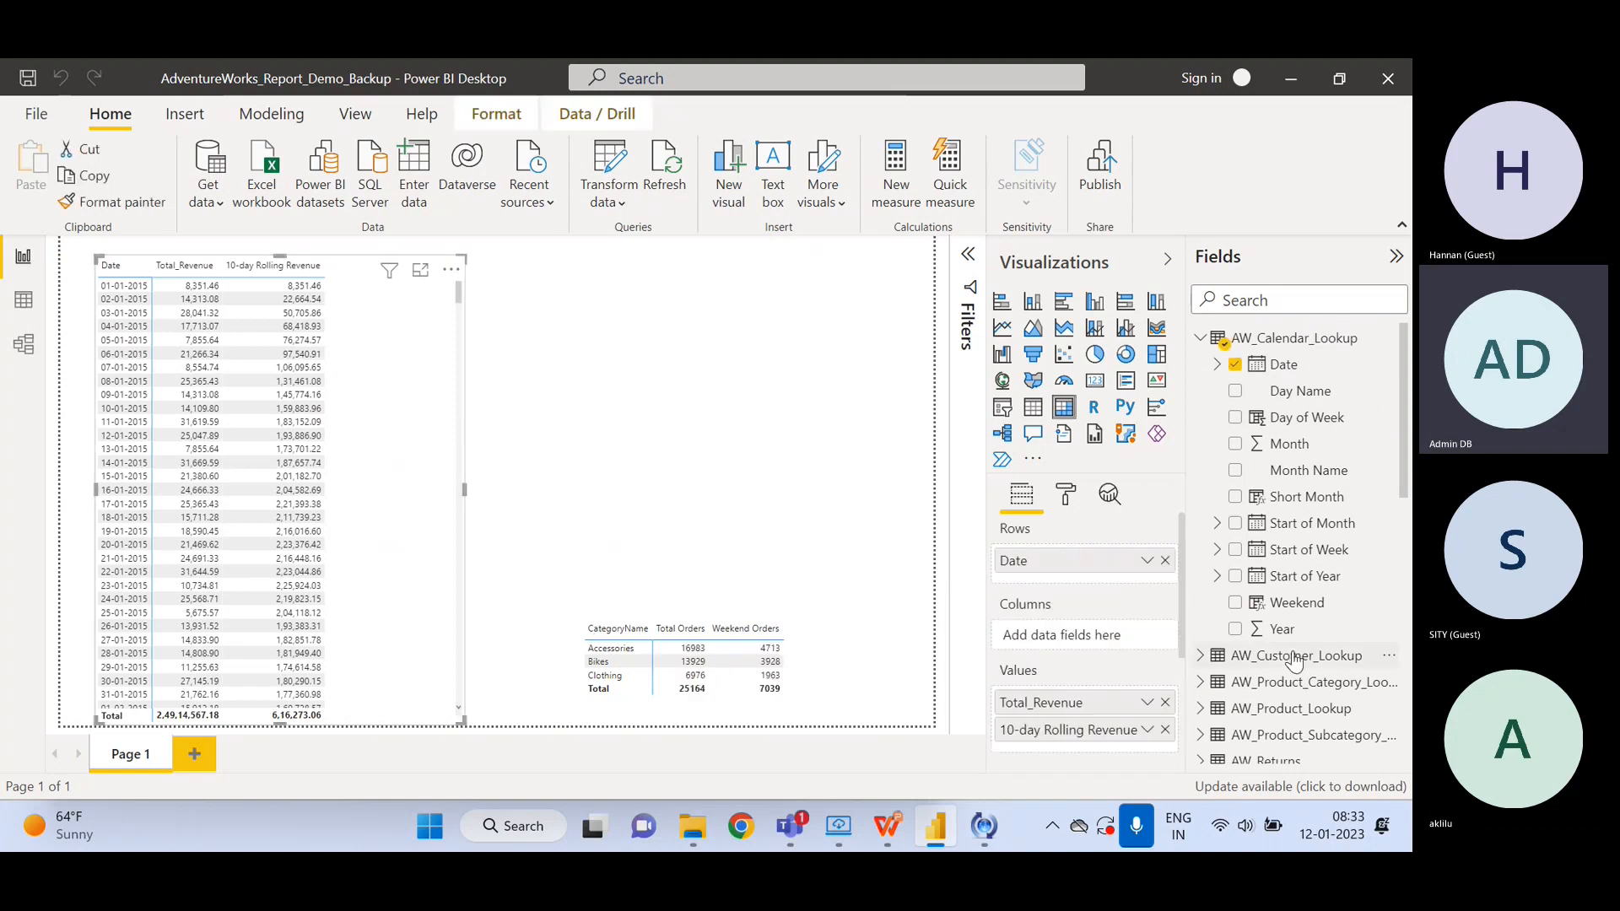
scroll(1402, 460, "down", 5)
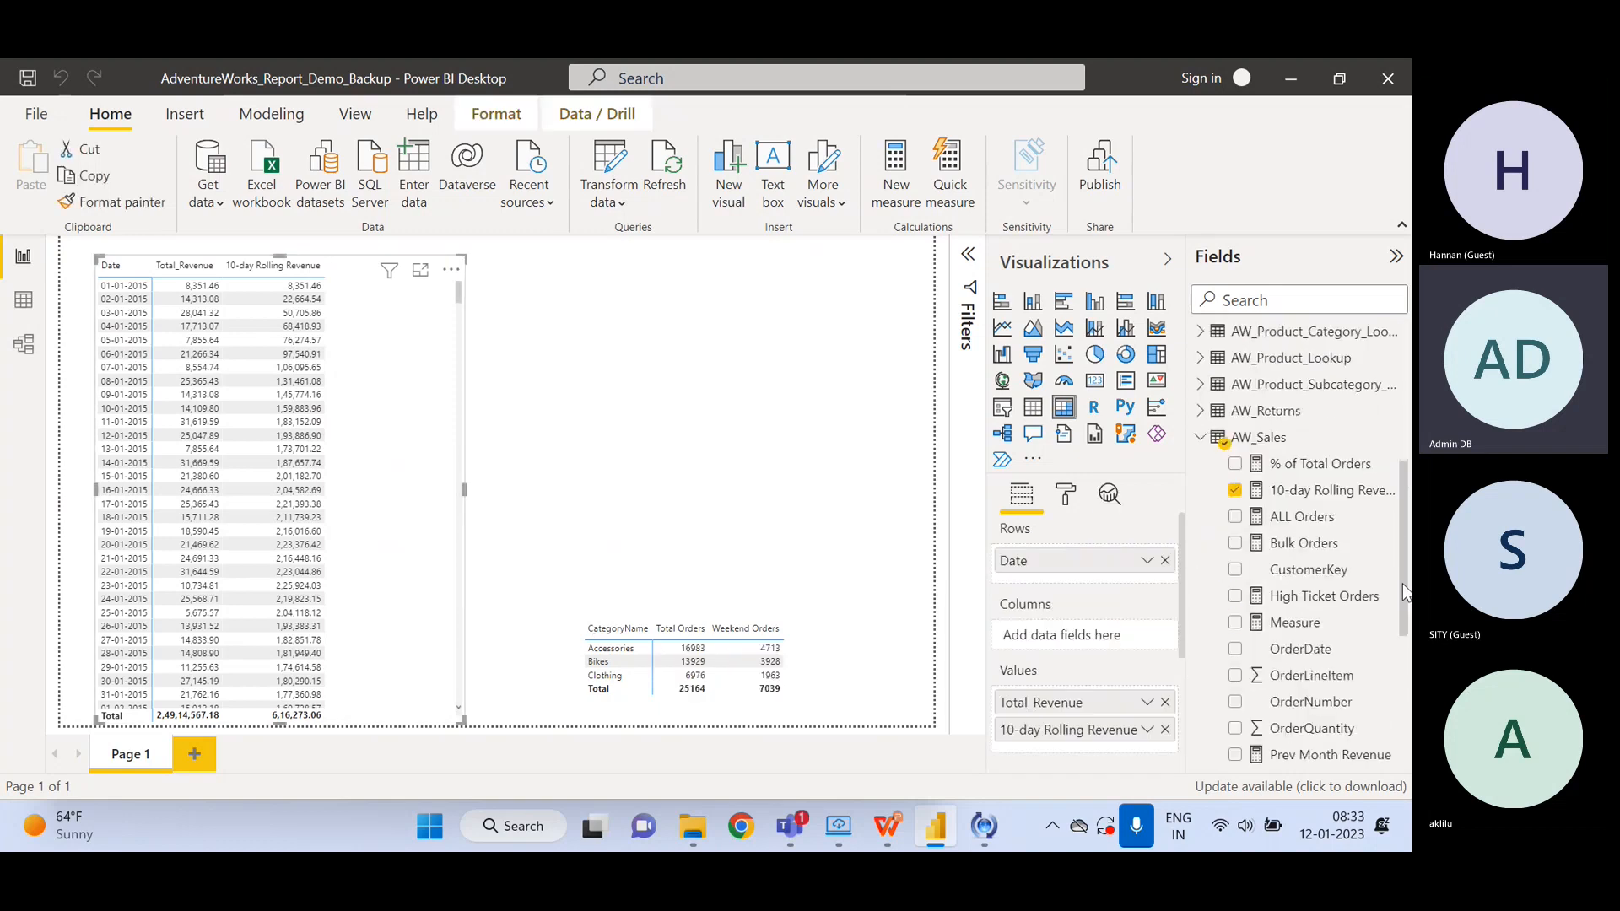
left_click(1322, 477)
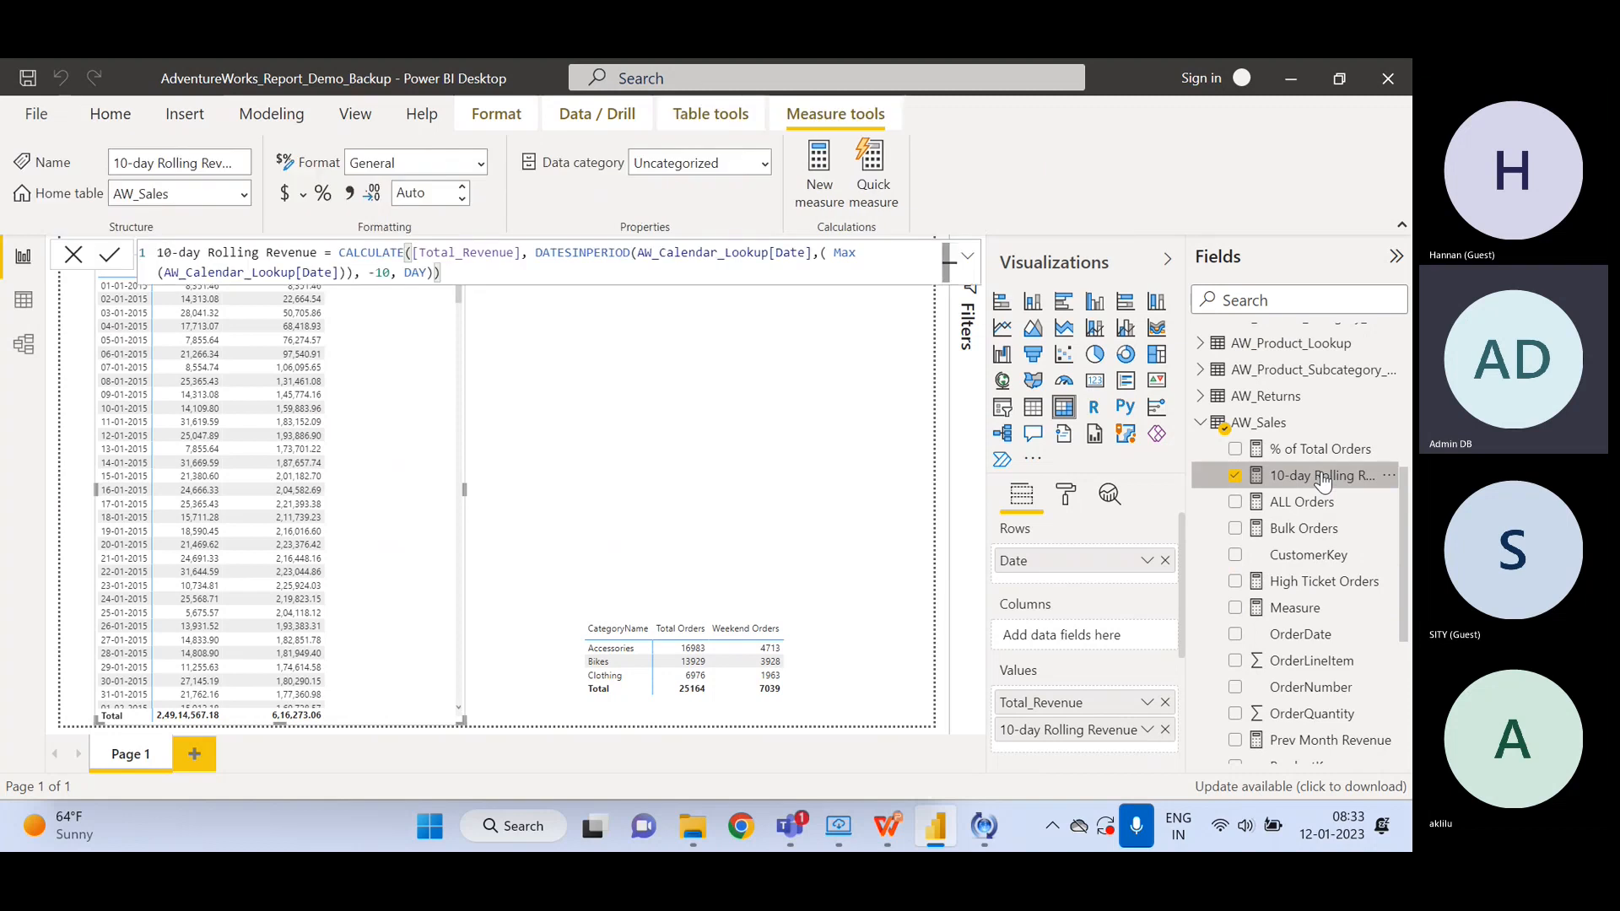
left_click(628, 416)
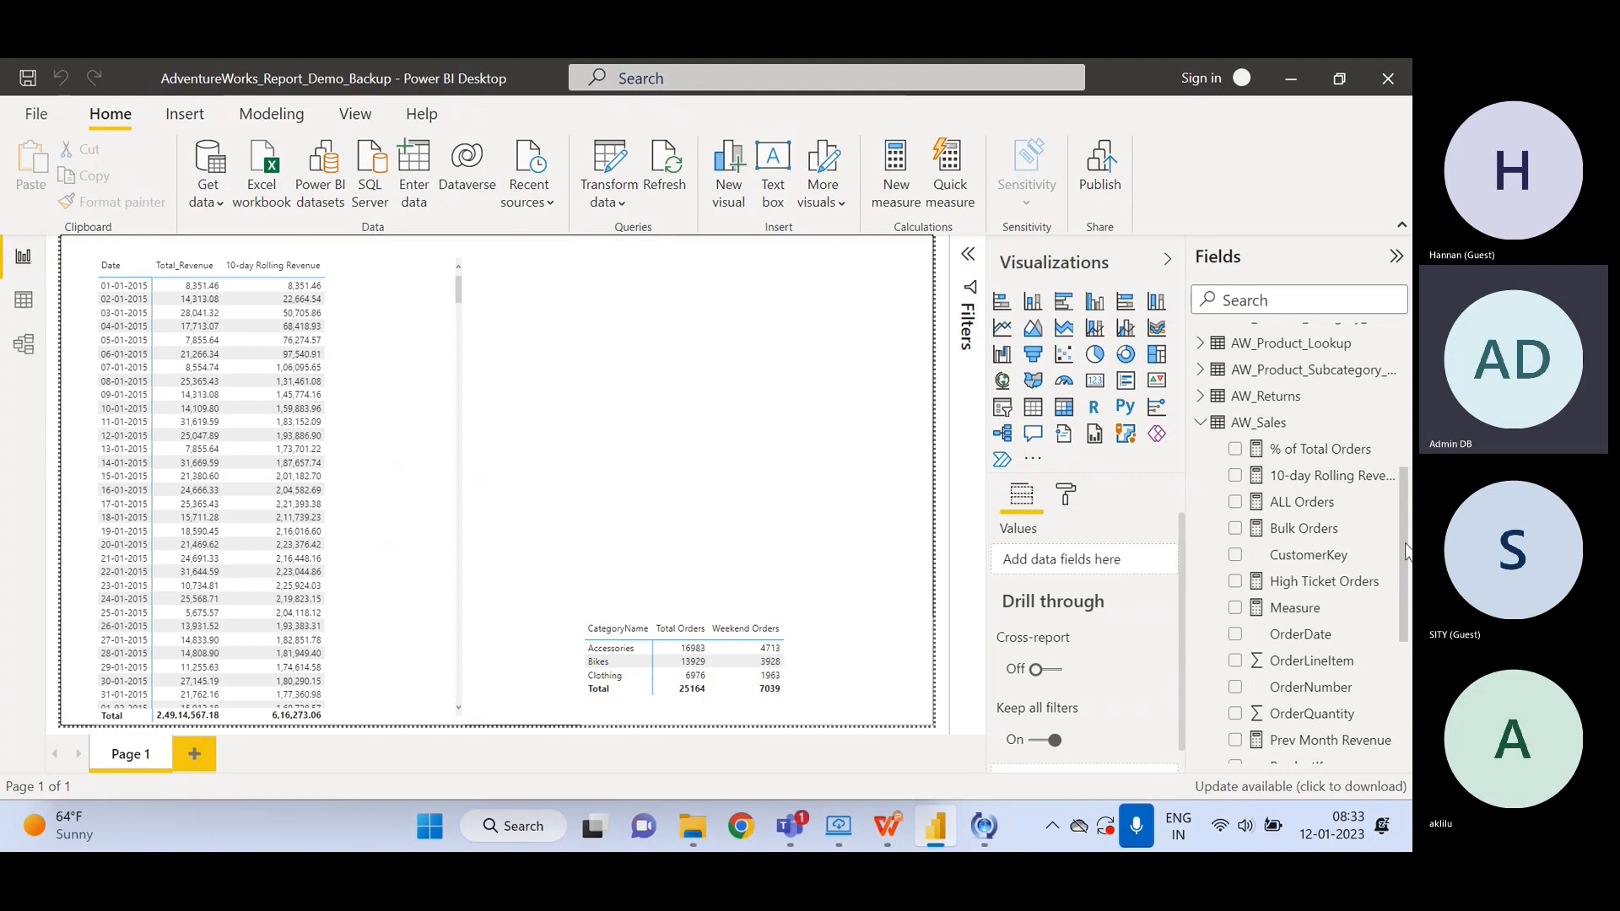
- Collapse the AW_Sales and AW_Calendar_Lookup tables in the field list
left_click(1201, 422)
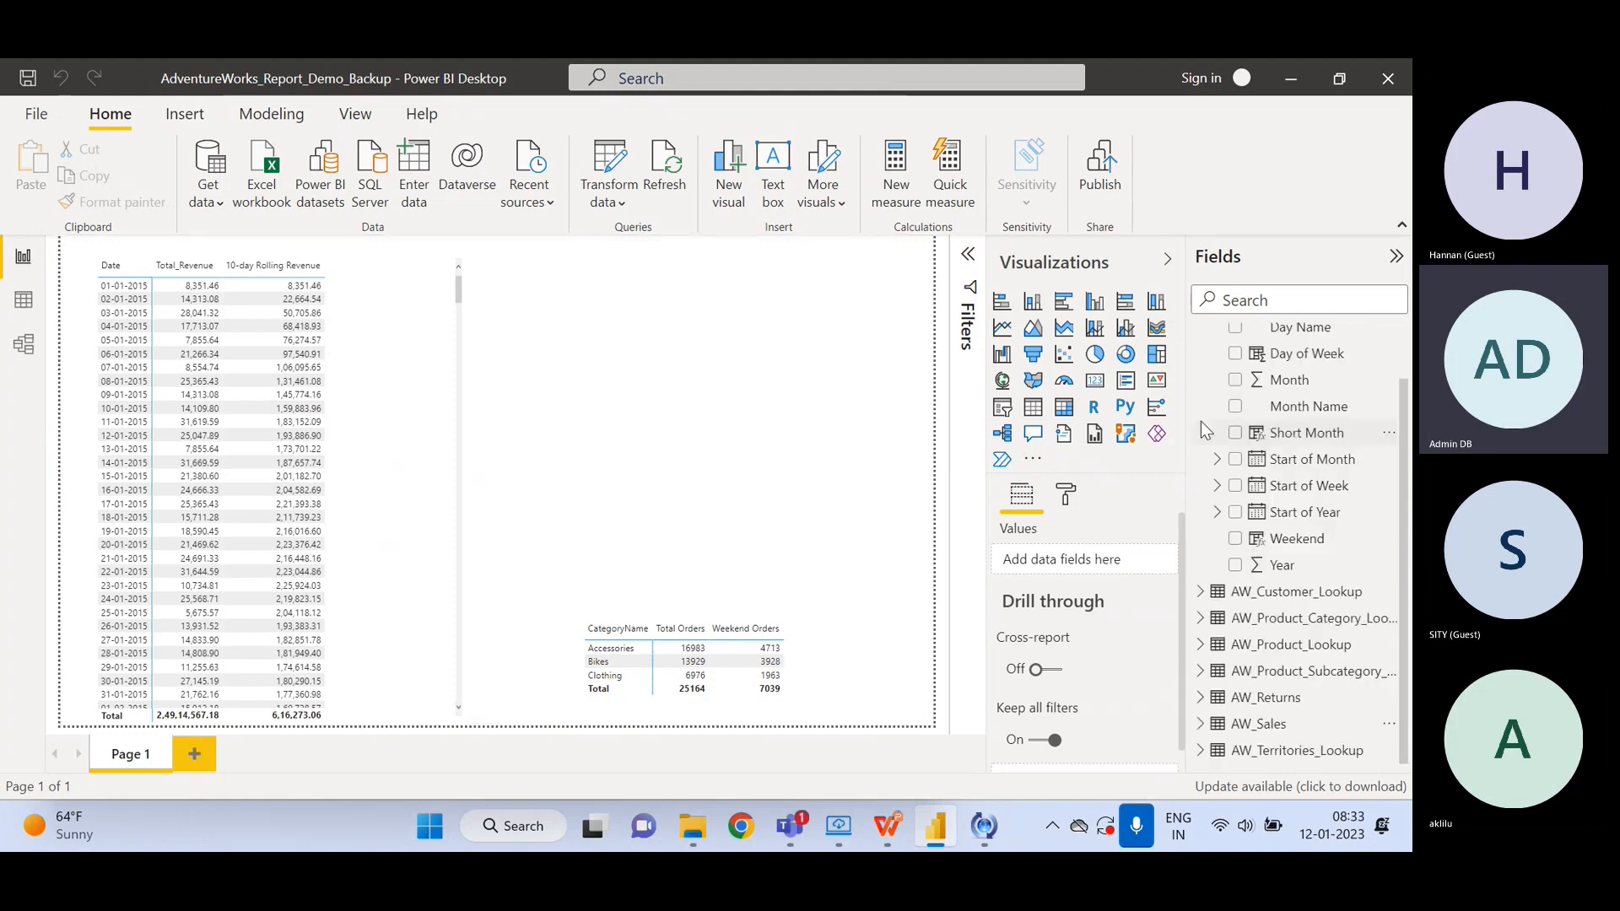
scroll(1401, 407, "up", 2)
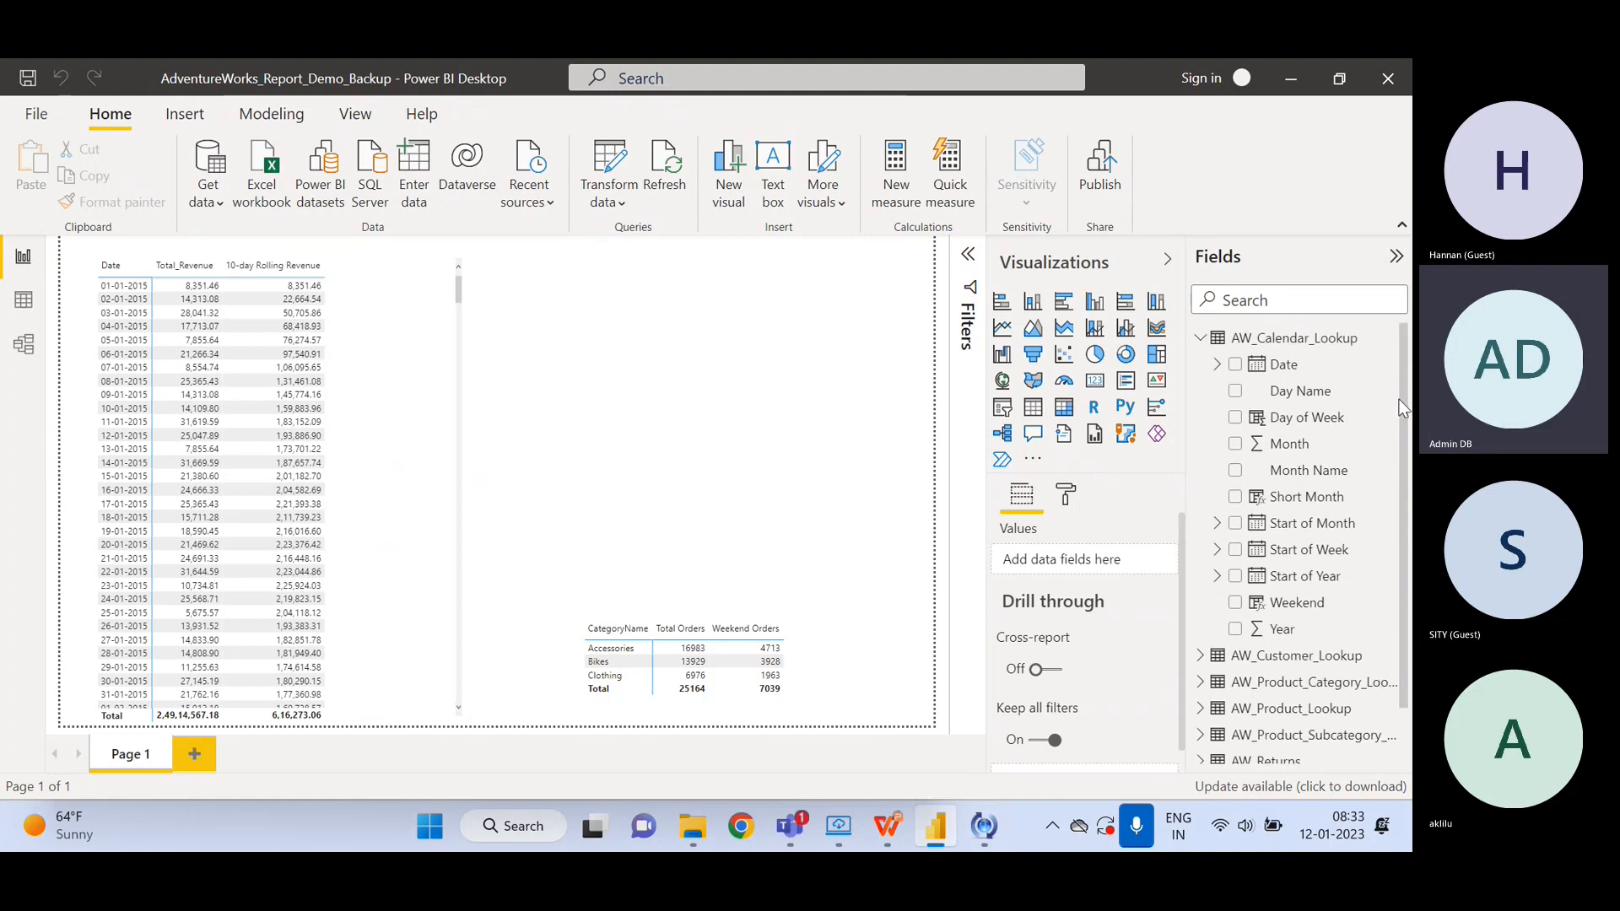
left_click(1200, 338)
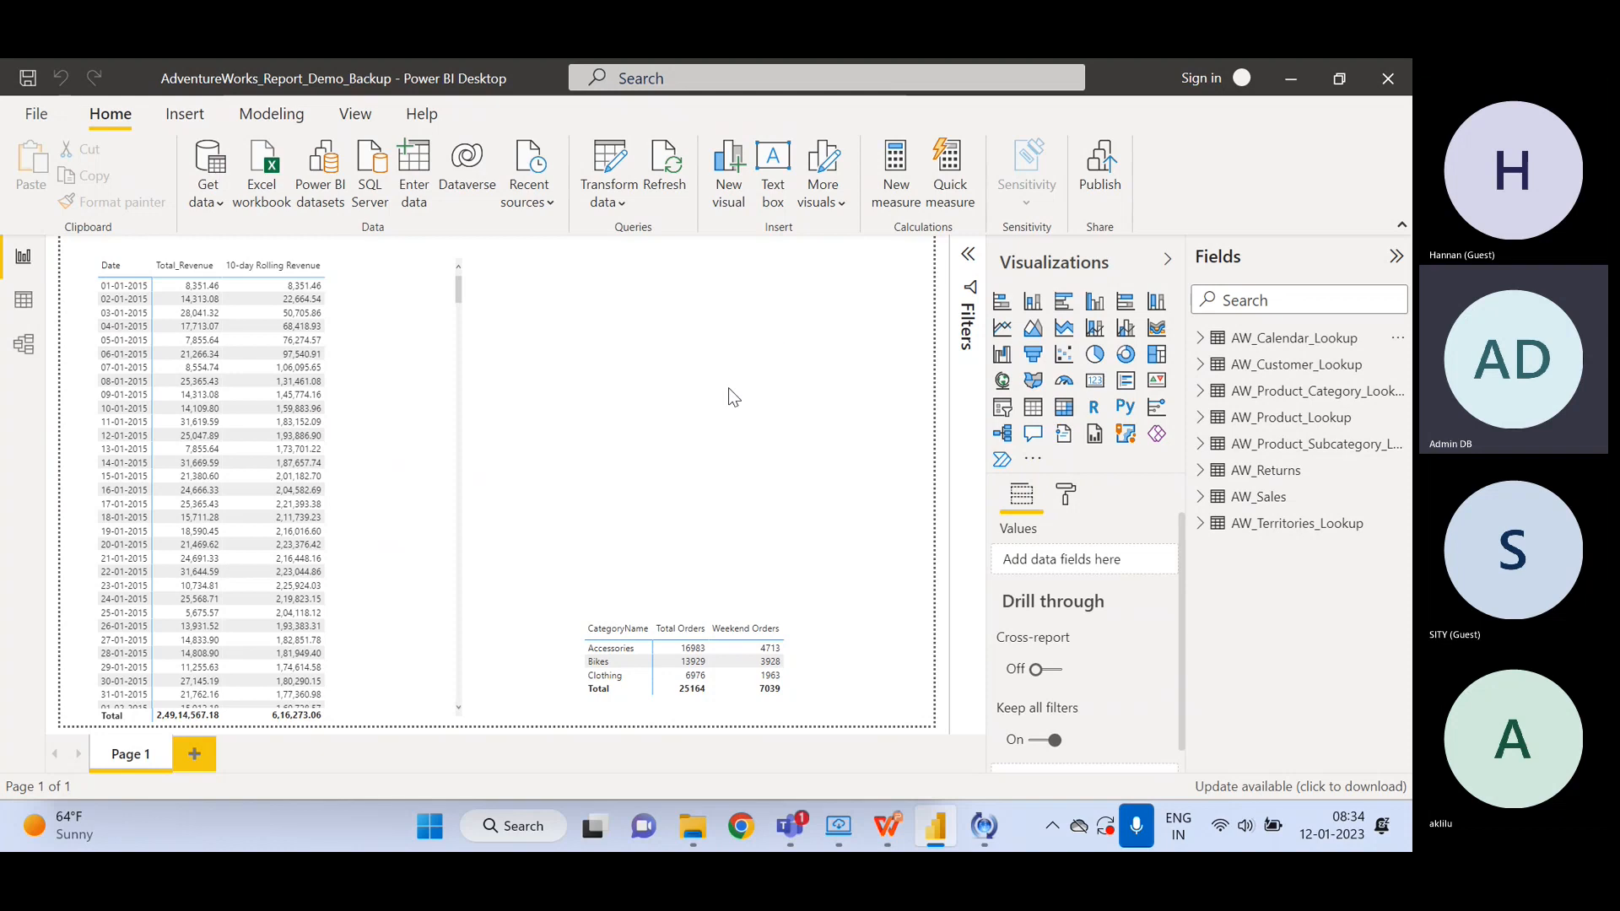
- Select the CategoryName orders matrix and look briefly at the fields of AW_Sales
left_click(806, 650)
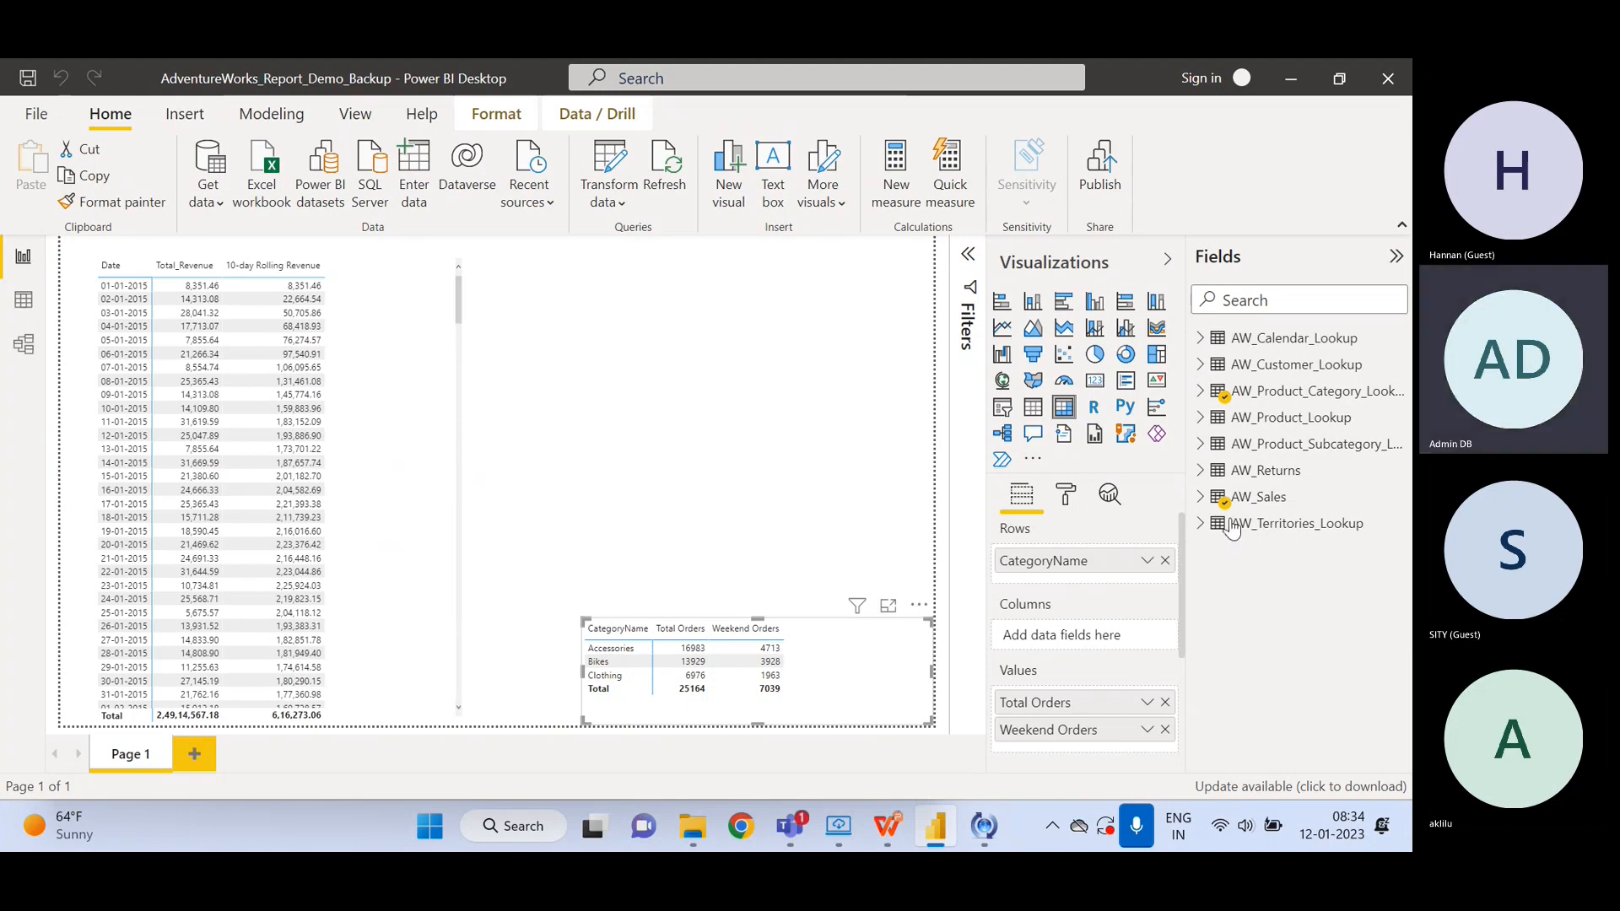
left_click(1202, 501)
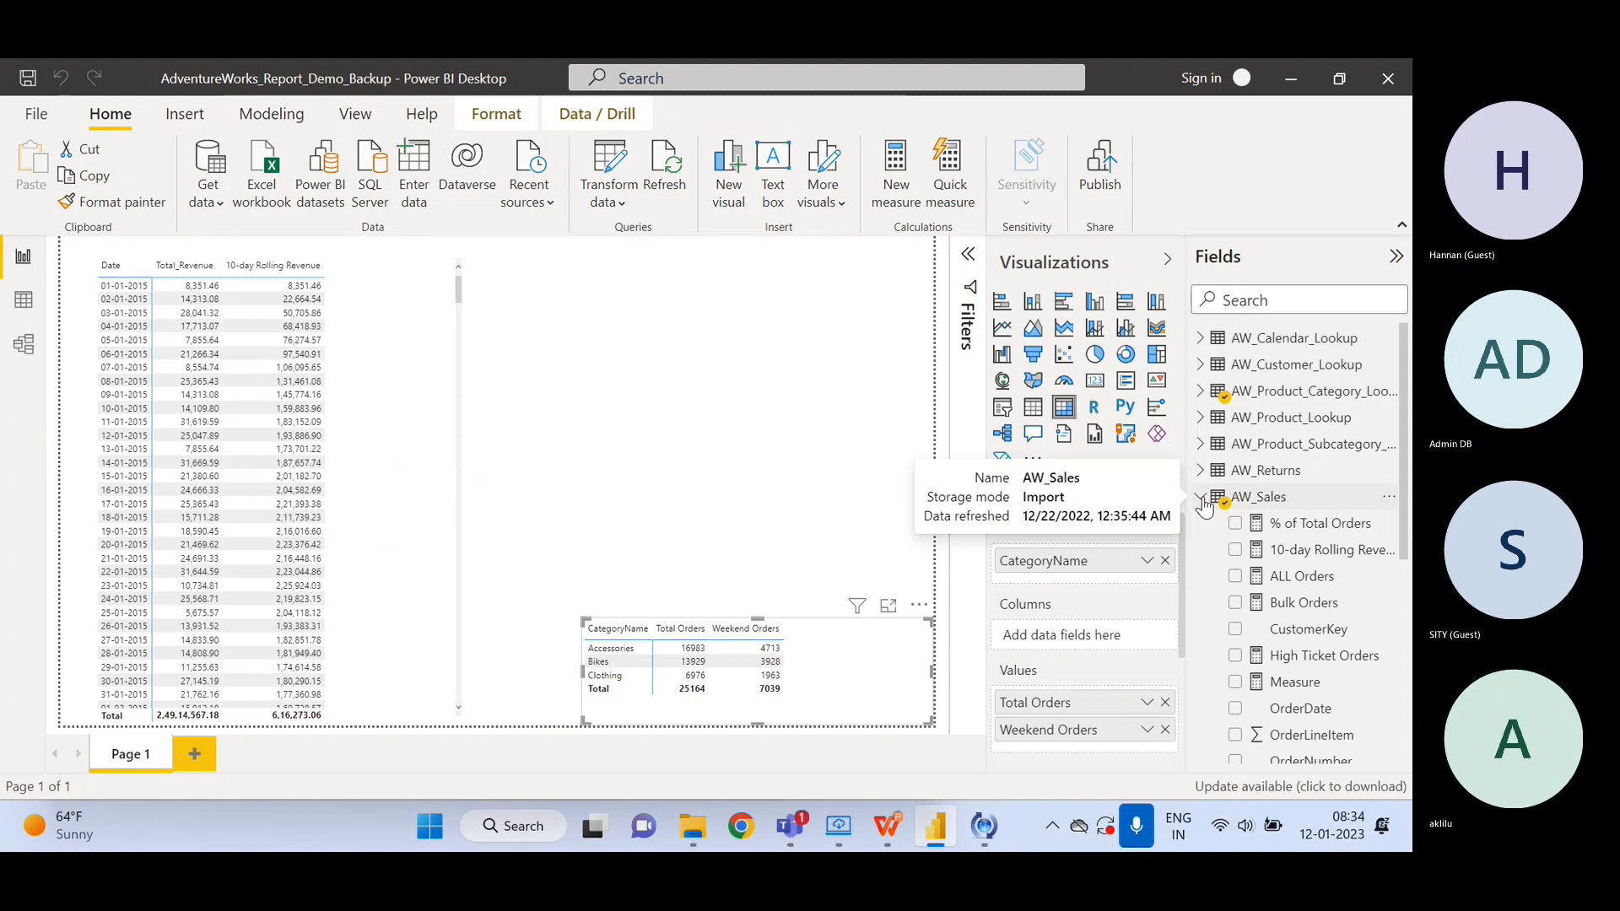
left_click(1201, 499)
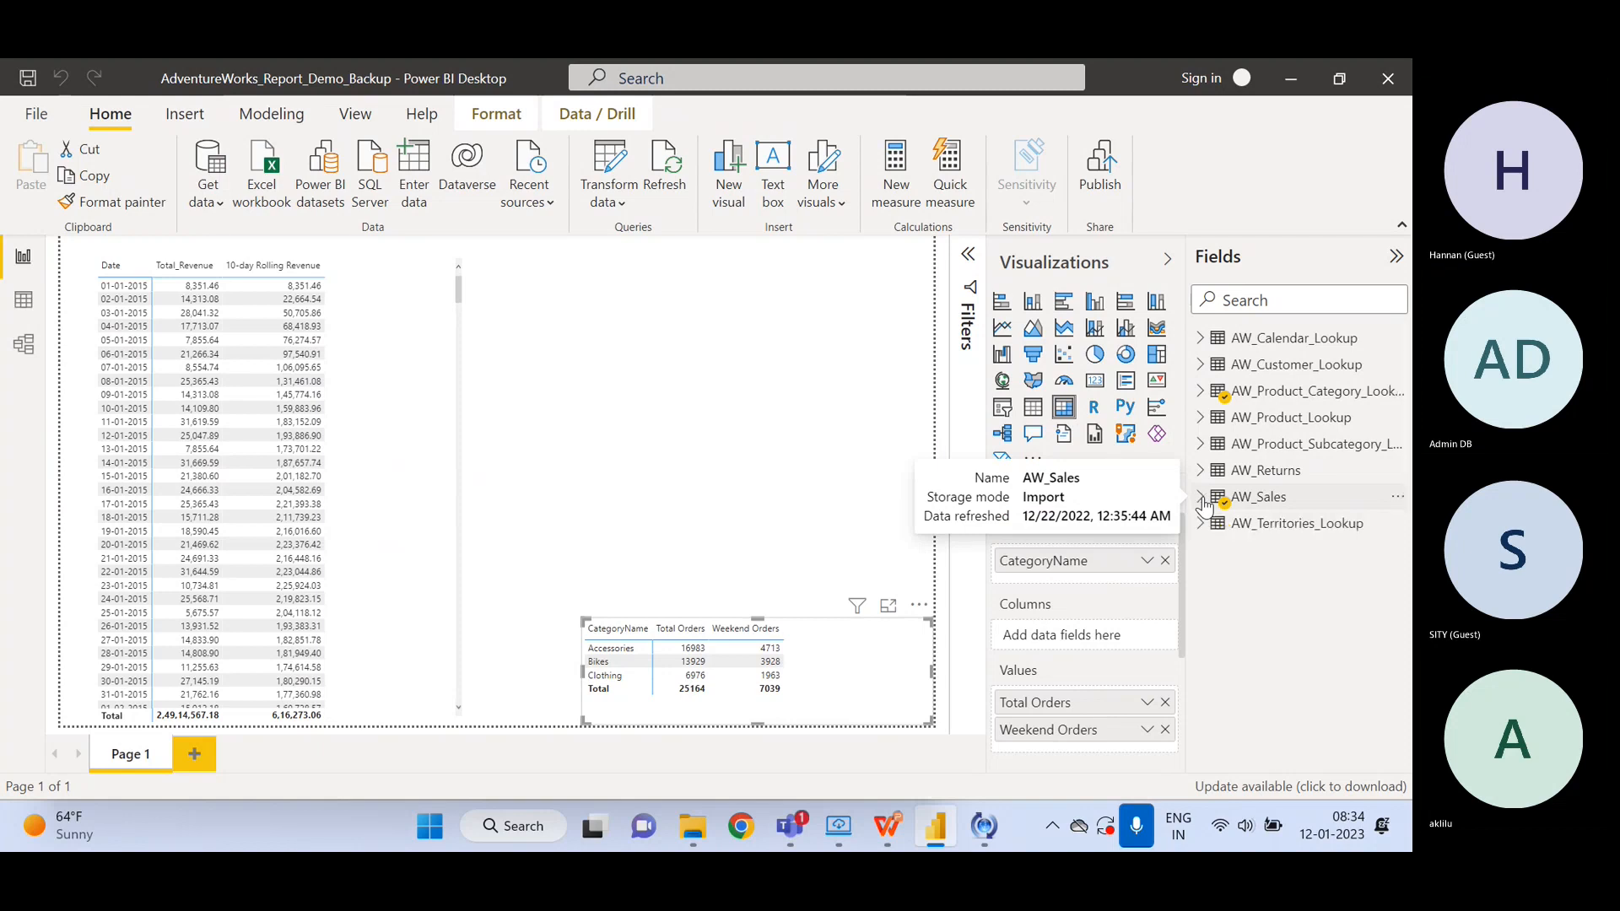
- Look briefly at the fields of the AW_Product_Category_Lookup table and collapse it again
left_click(1202, 394)
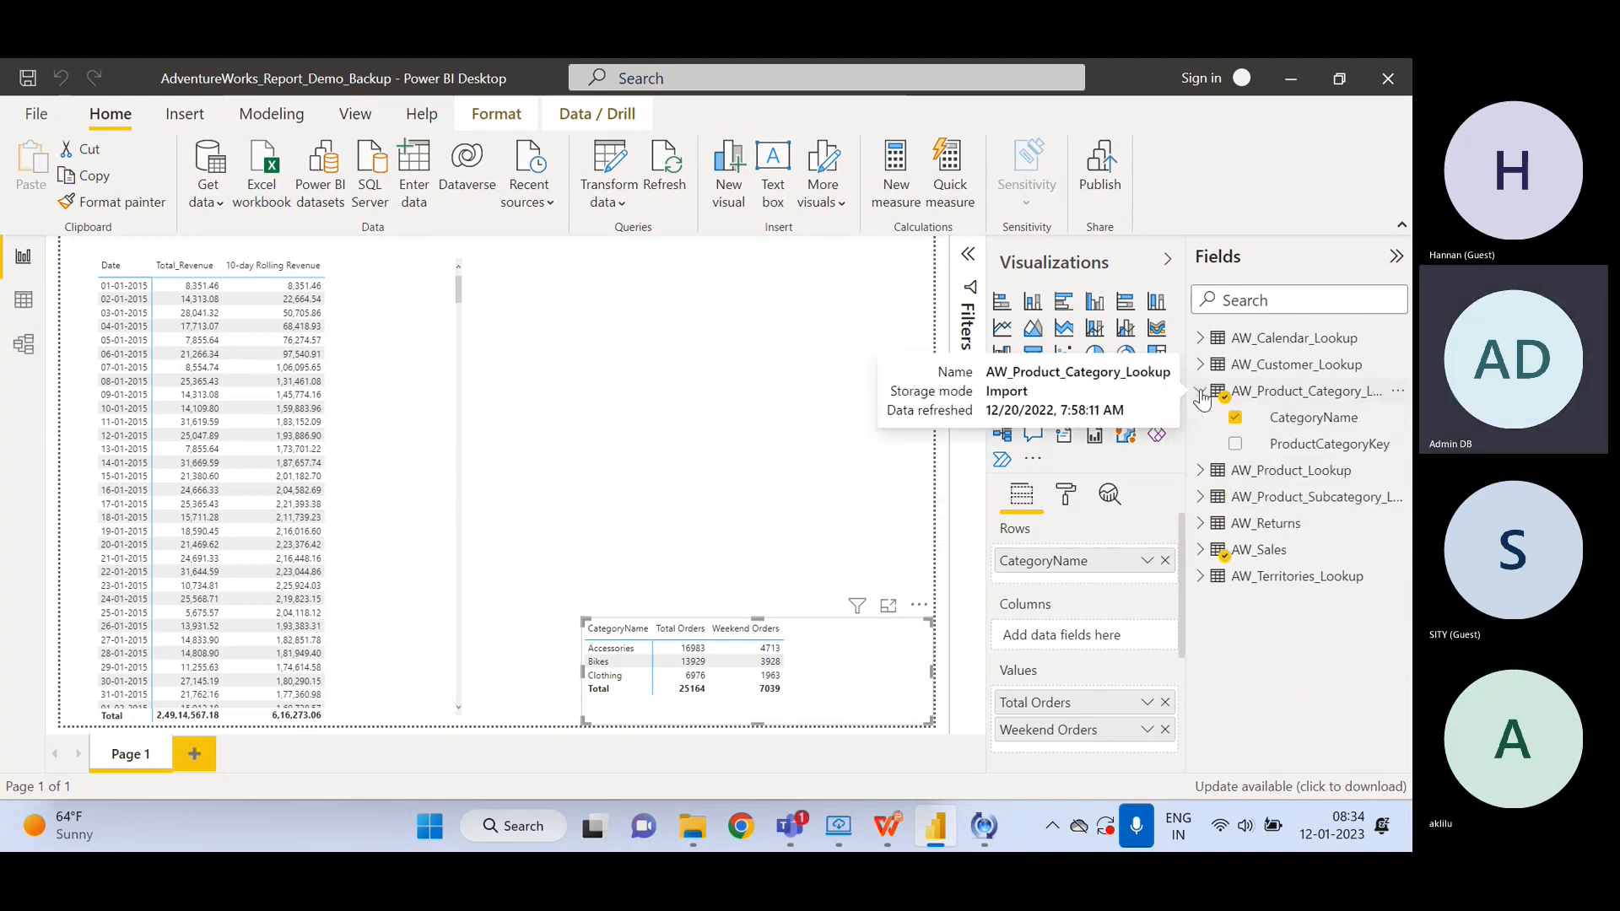
left_click(1202, 395)
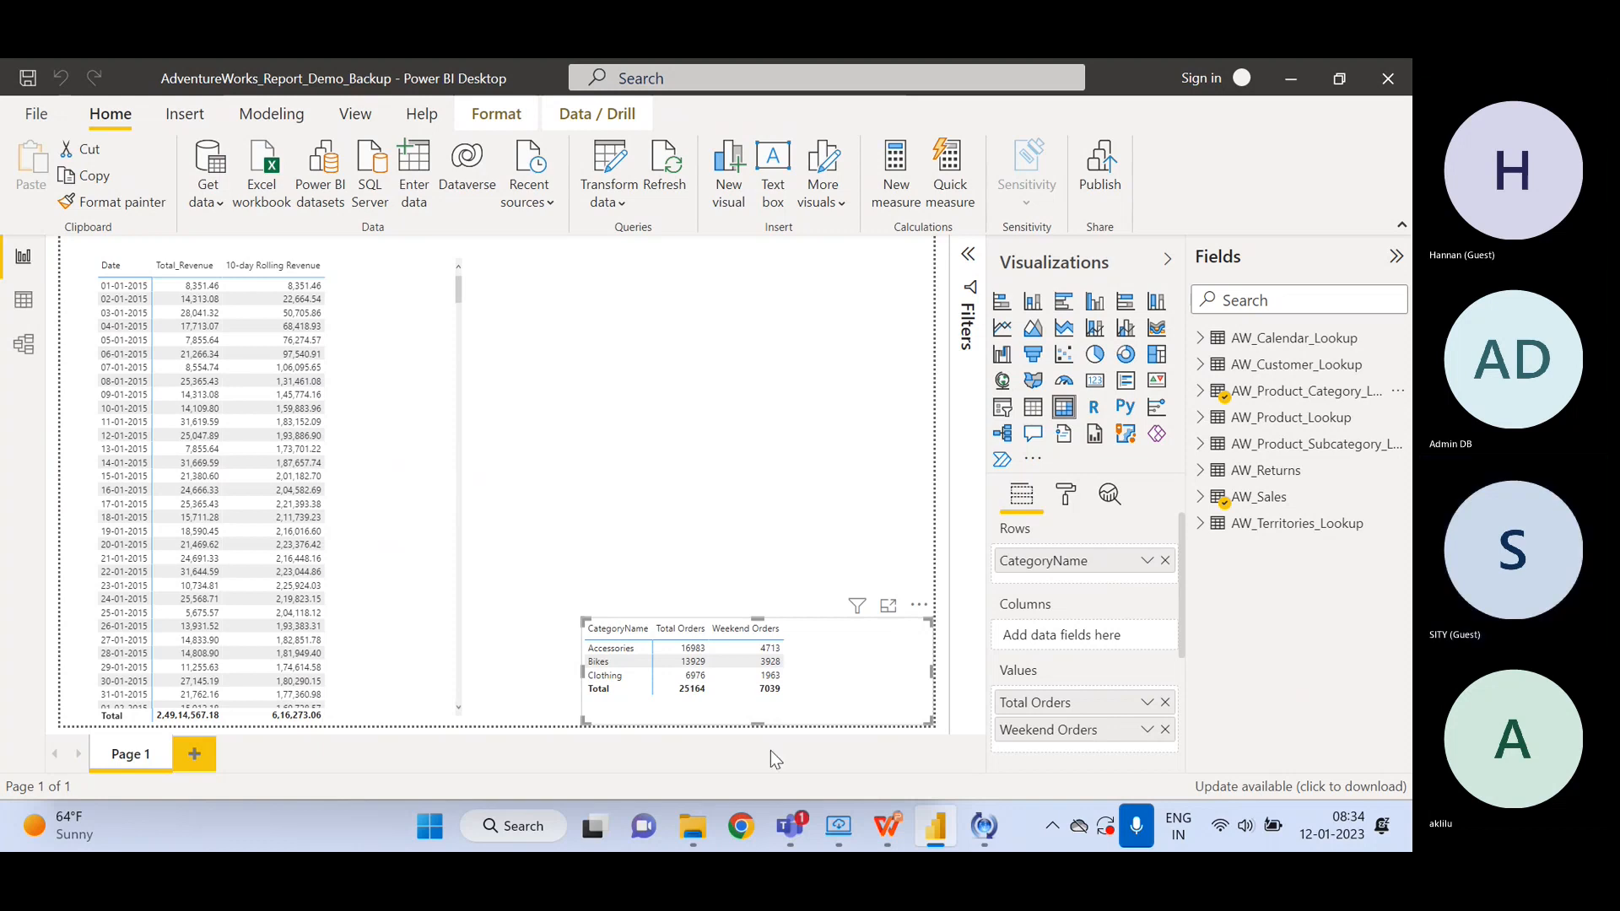
- Switch to the Power BI : Training Plus Realtime Project meeting window in Microsoft Teams and open its additional meeting actions
mouse_move(799, 822)
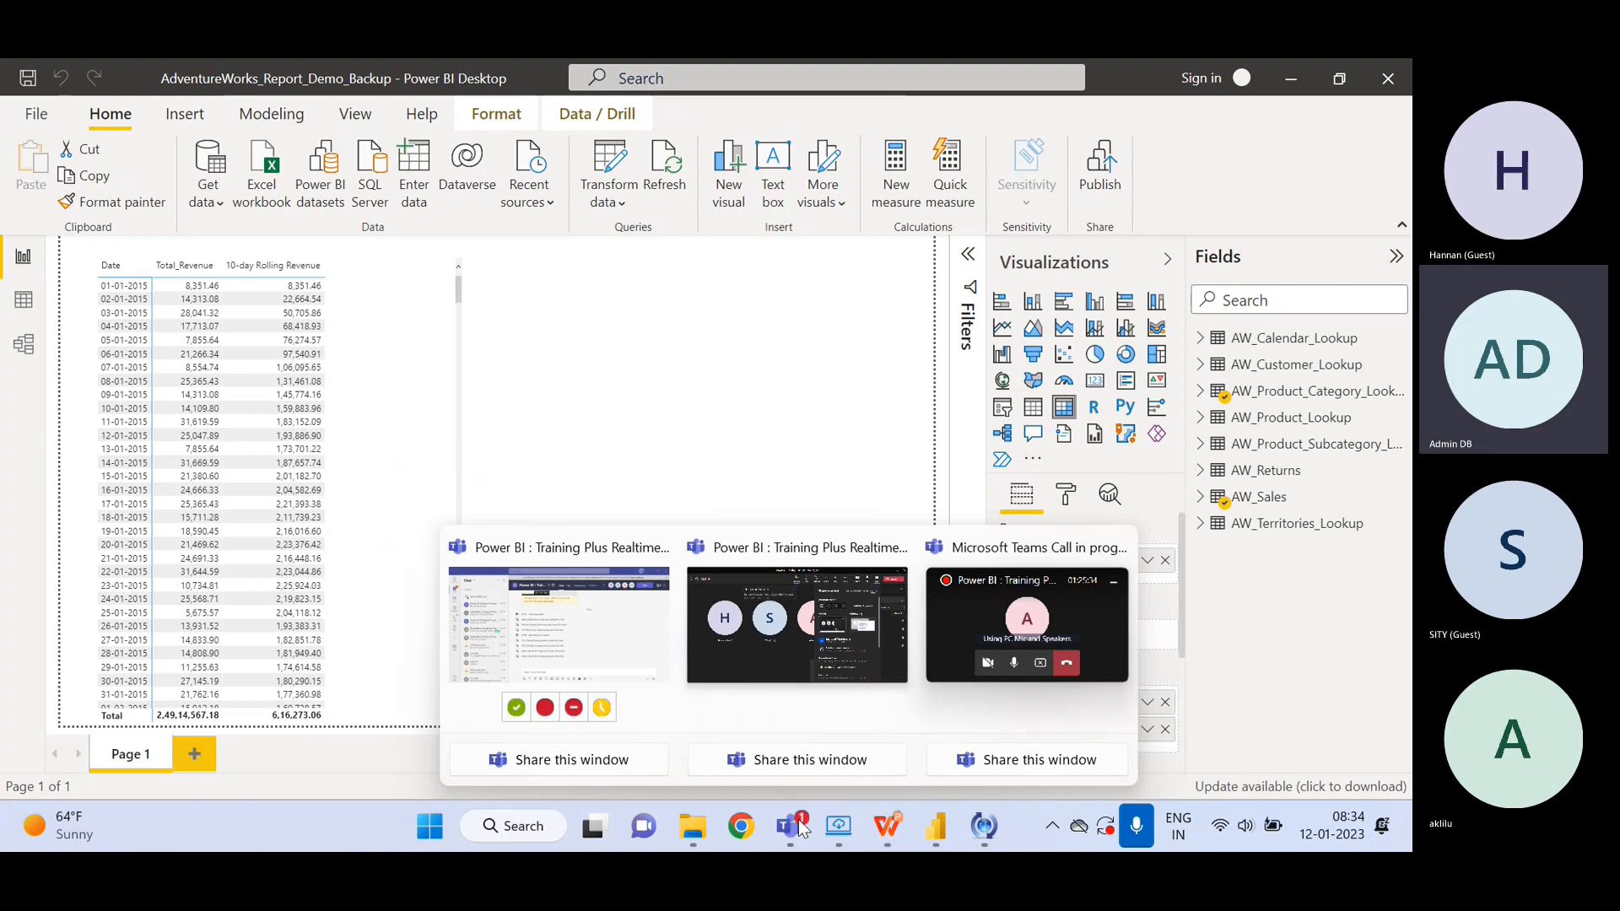
left_click(790, 625)
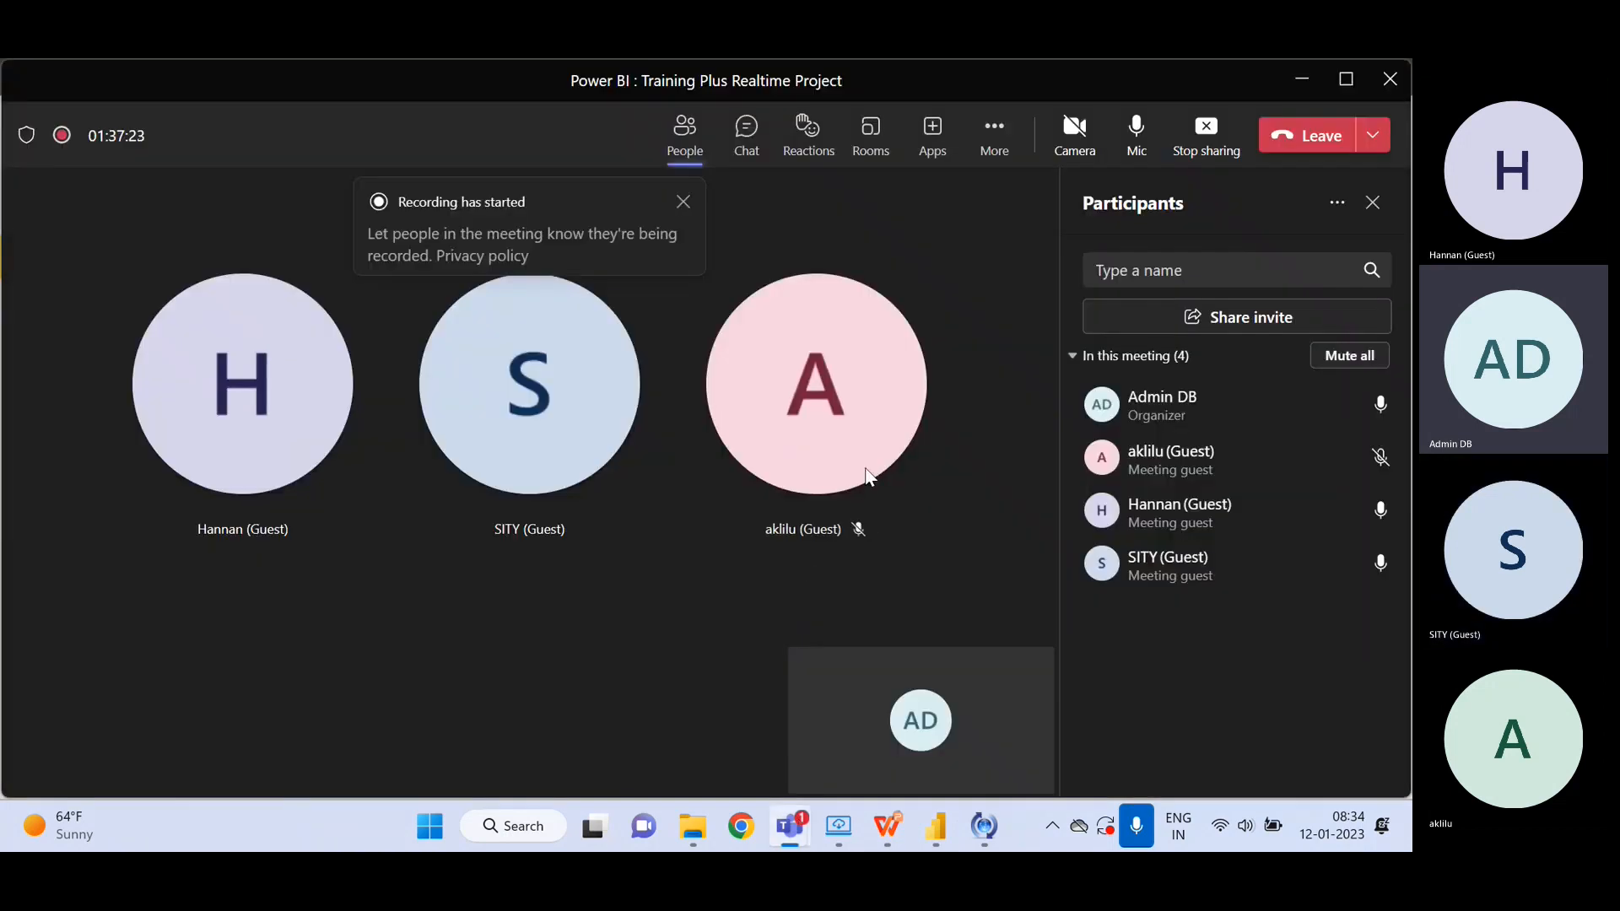
mouse_move(867, 473)
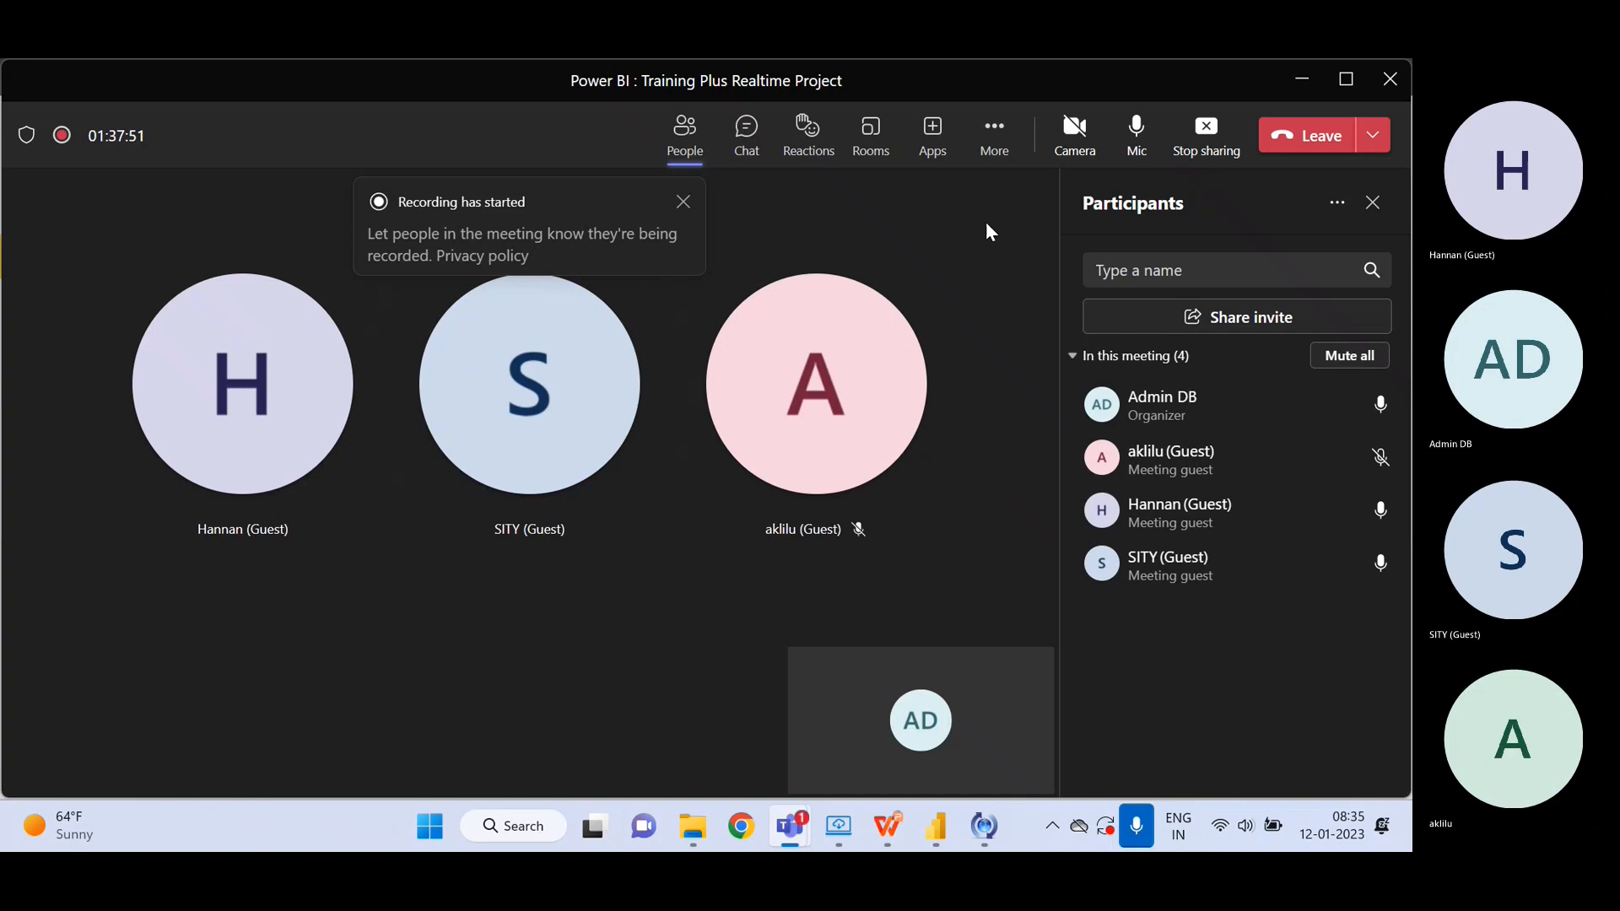
left_click_drag(987, 216, 1081, 241)
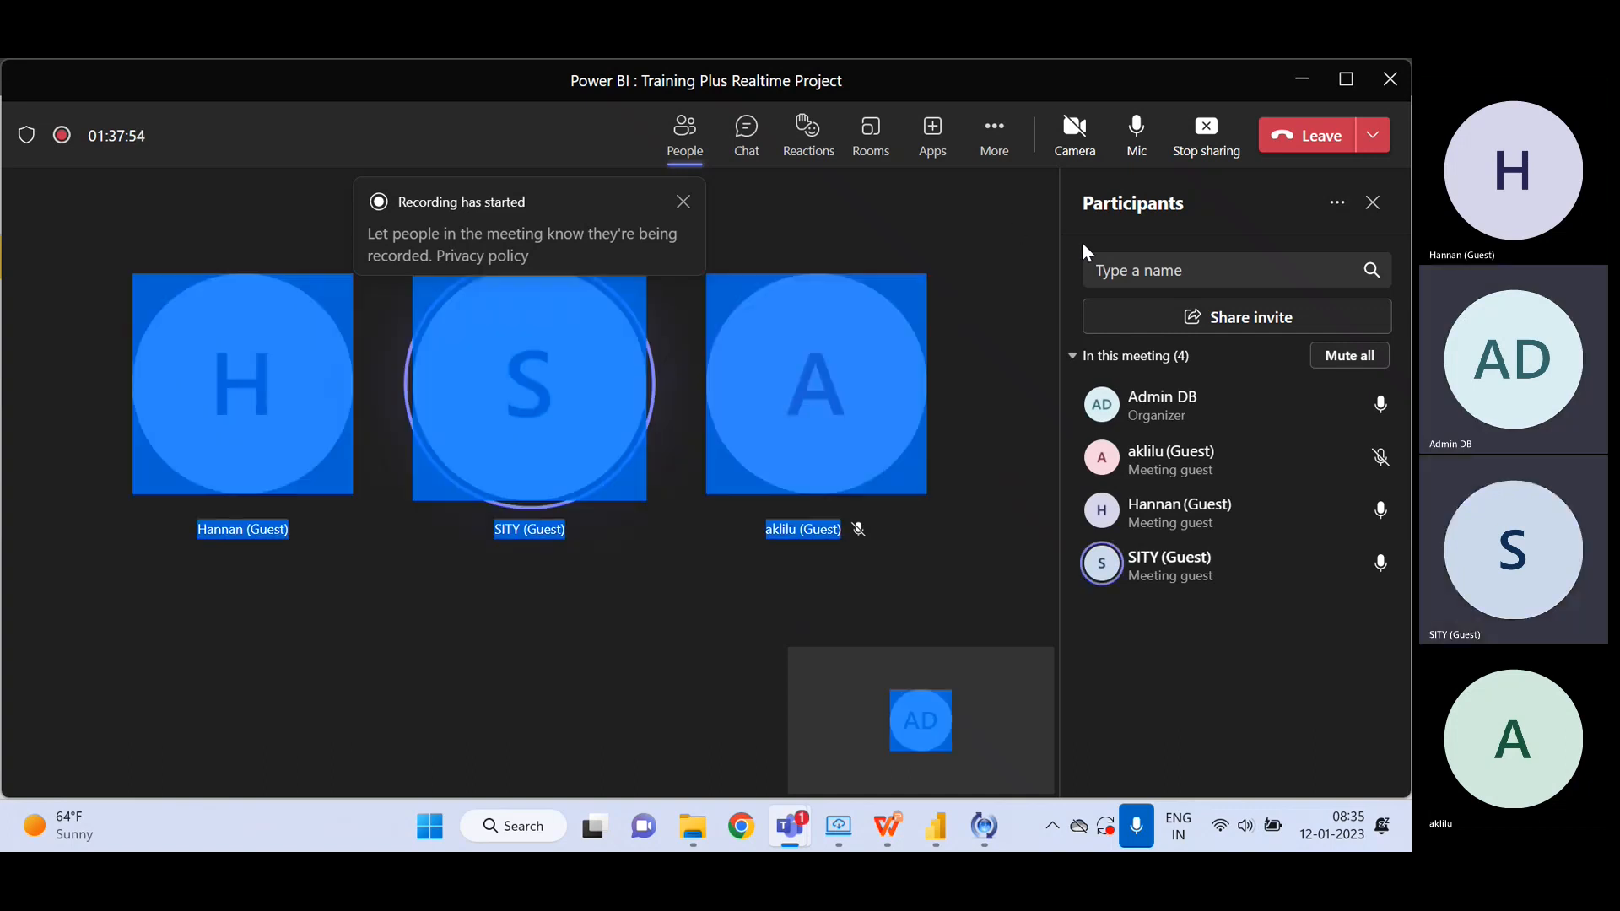
left_click(1006, 236)
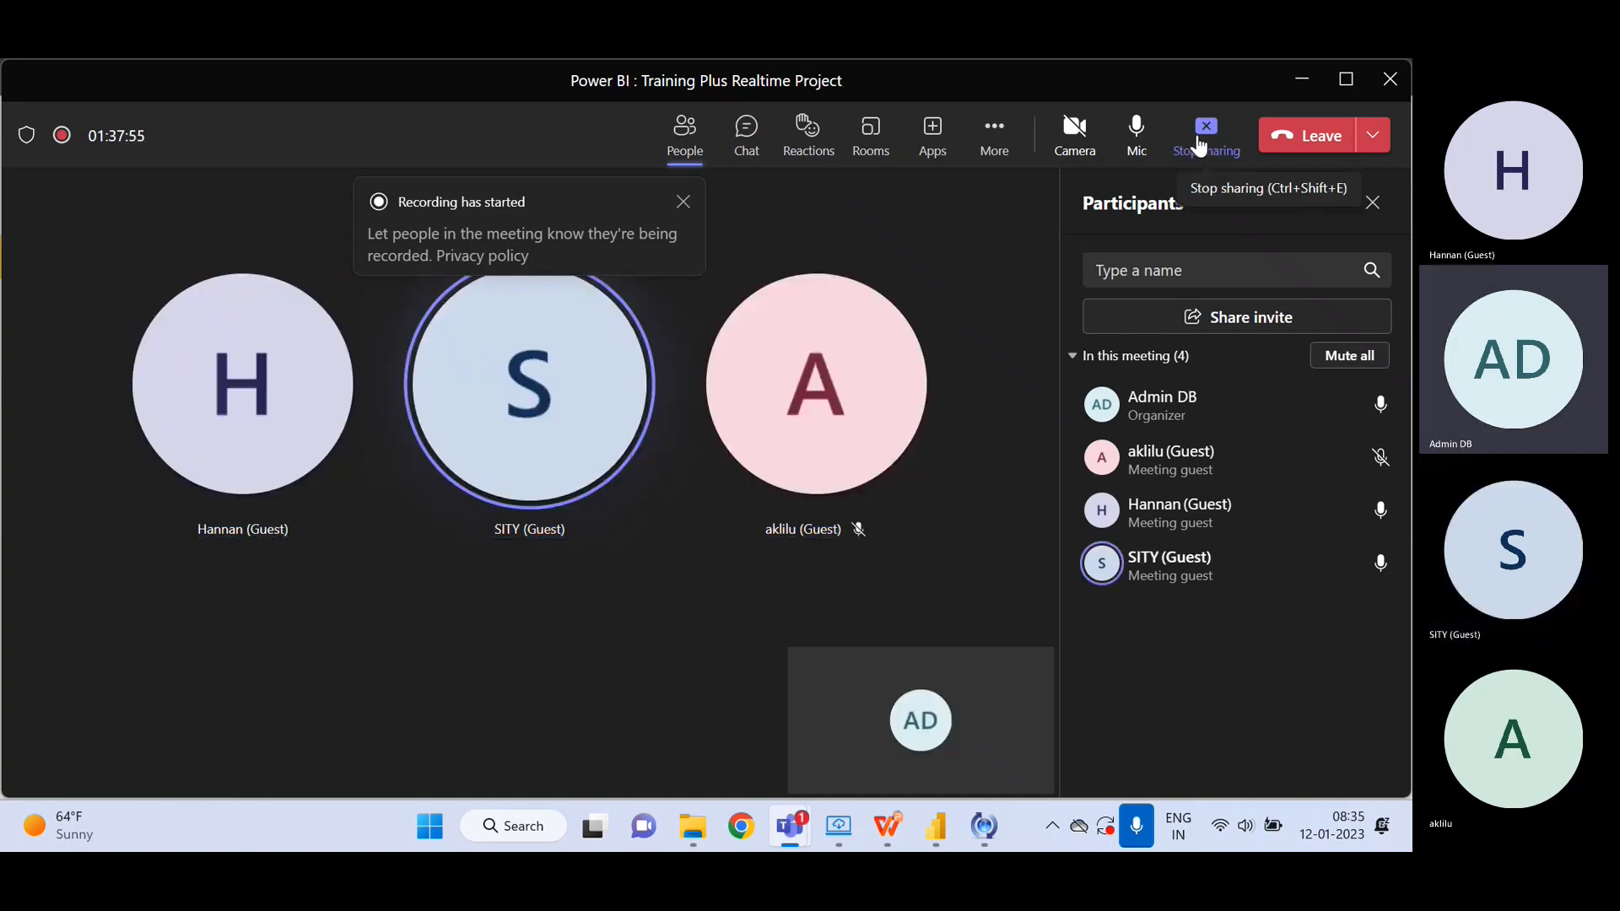
left_click(1009, 151)
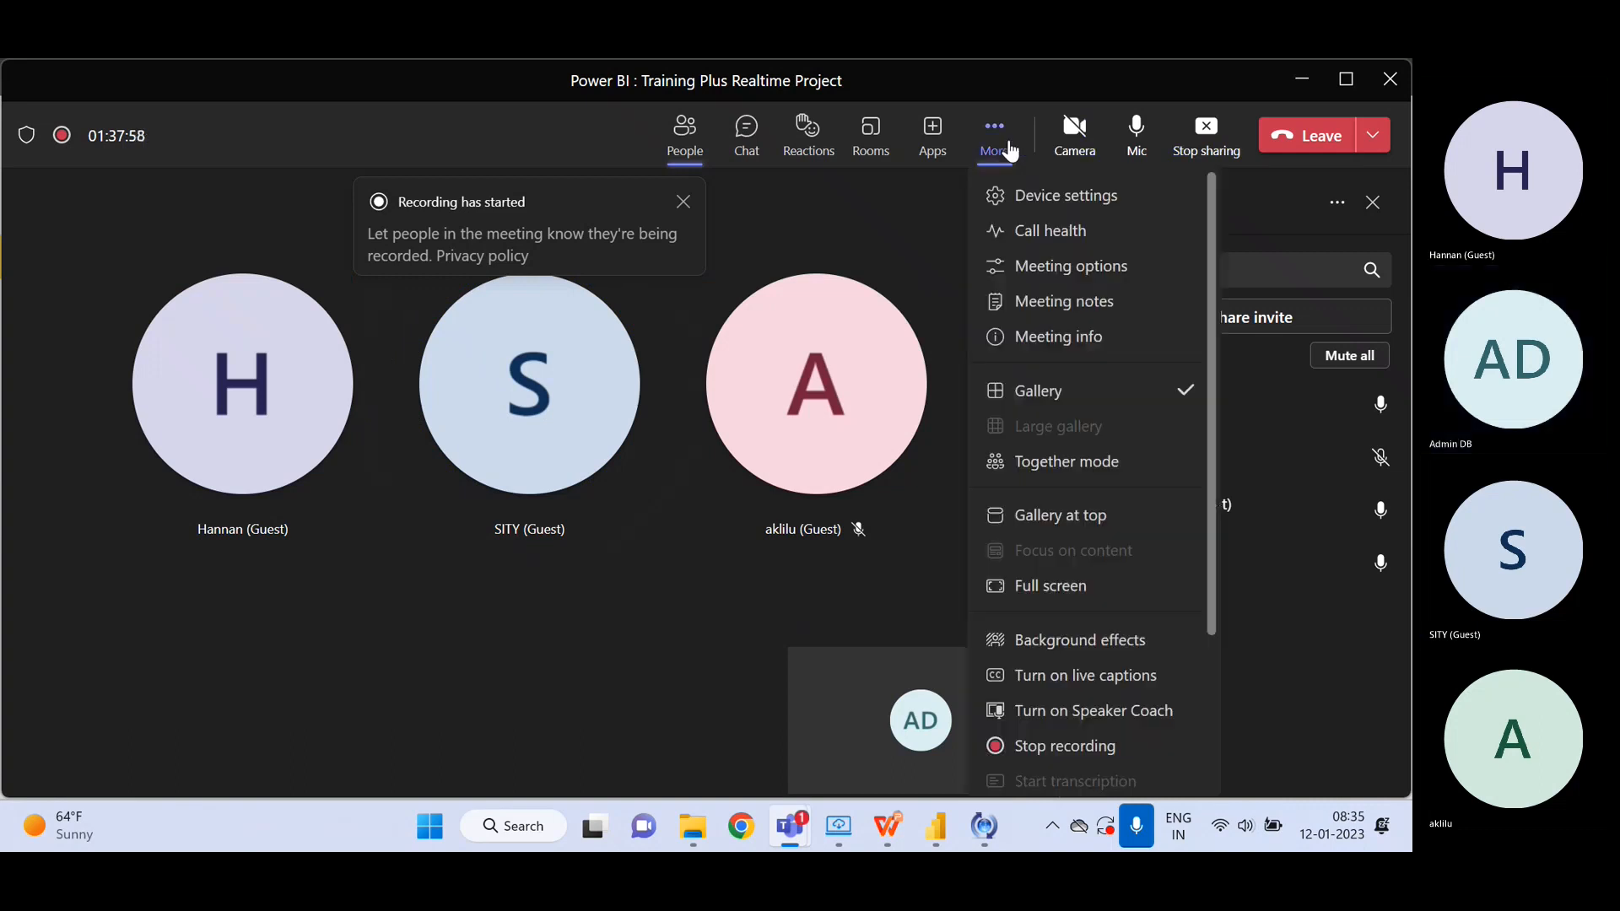